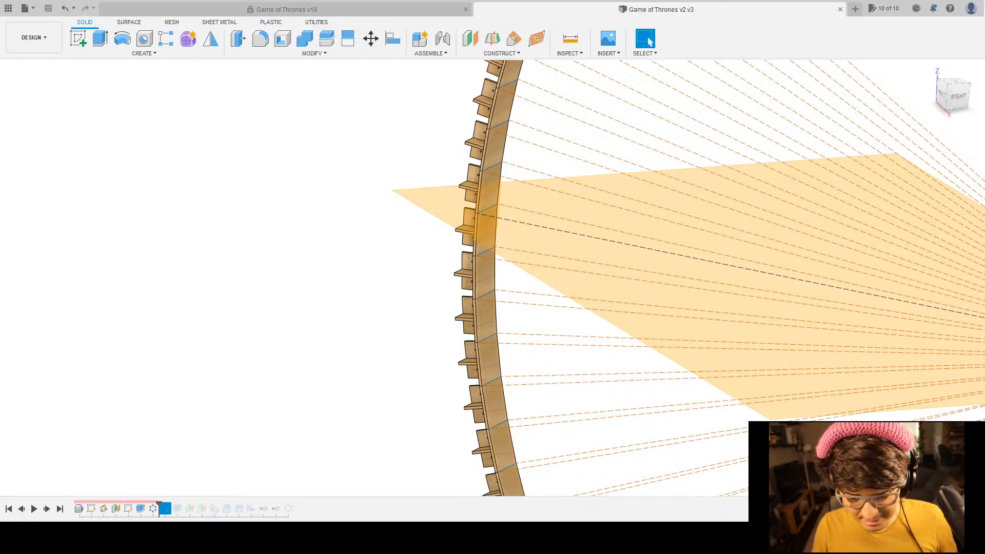
Examine the wooden arc segments and their cross-shaped brackets up close, along with the radial dashed lines running to the origin.
scroll(563, 222, up, 3)
scroll(577, 226, down, 5)
scroll(579, 228, down, 5)
scroll(629, 276, up, 4)
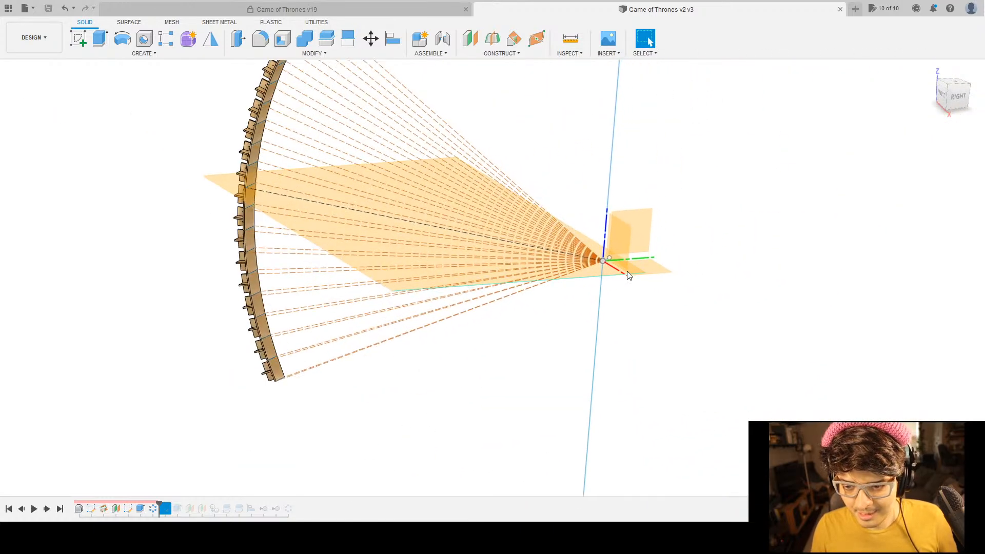
scroll(576, 300, down, 3)
shift+middle_drag(324, 215, 368, 228)
scroll(368, 227, down, 2)
scroll(370, 180, up, 8)
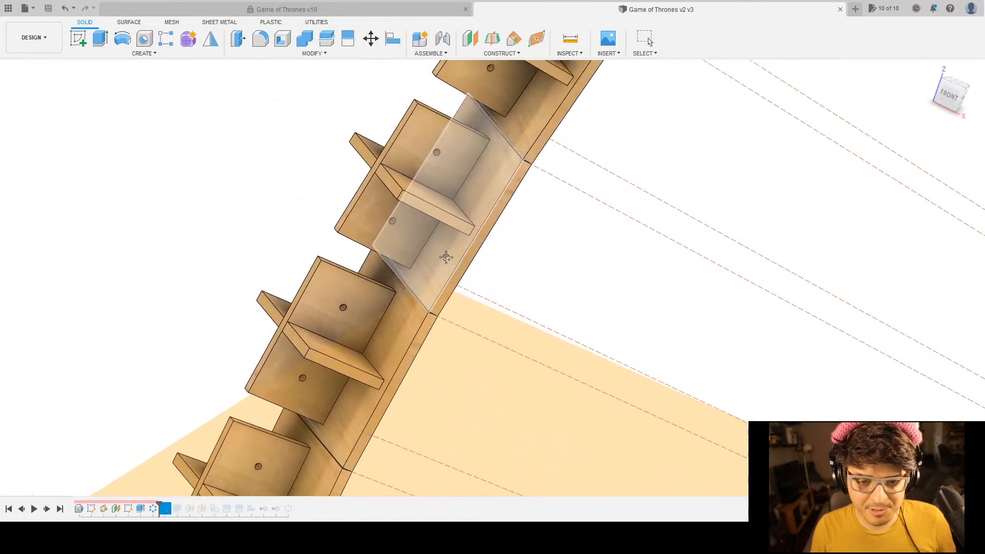
shift+middle_drag(486, 307, 466, 247)
scroll(464, 254, up, 3)
scroll(477, 224, up, 6)
scroll(472, 235, down, 10)
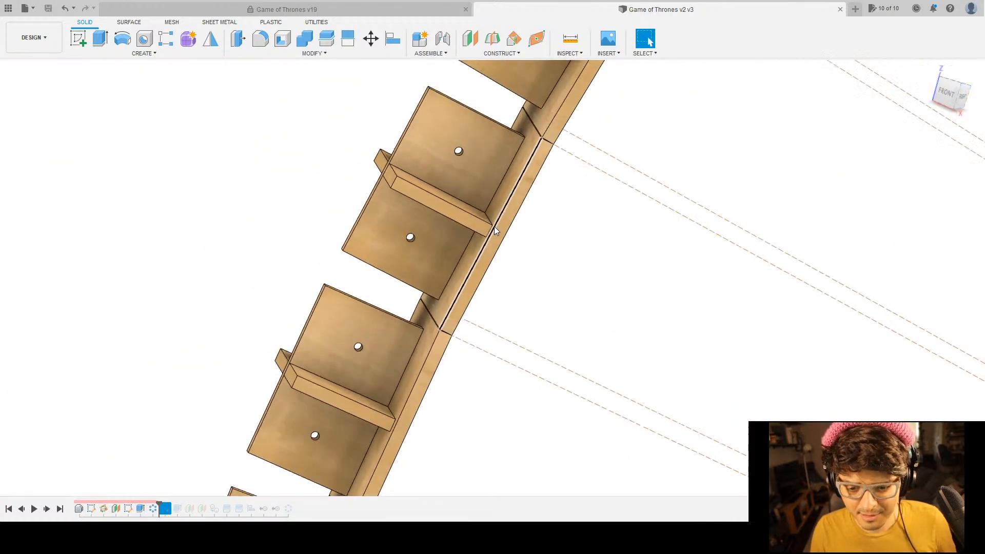
Hide the large construction plane that cuts through the middle of the wooden arc.
scroll(494, 226, down, 15)
shift+middle_drag(494, 226, 533, 352)
scroll(400, 233, up, 10)
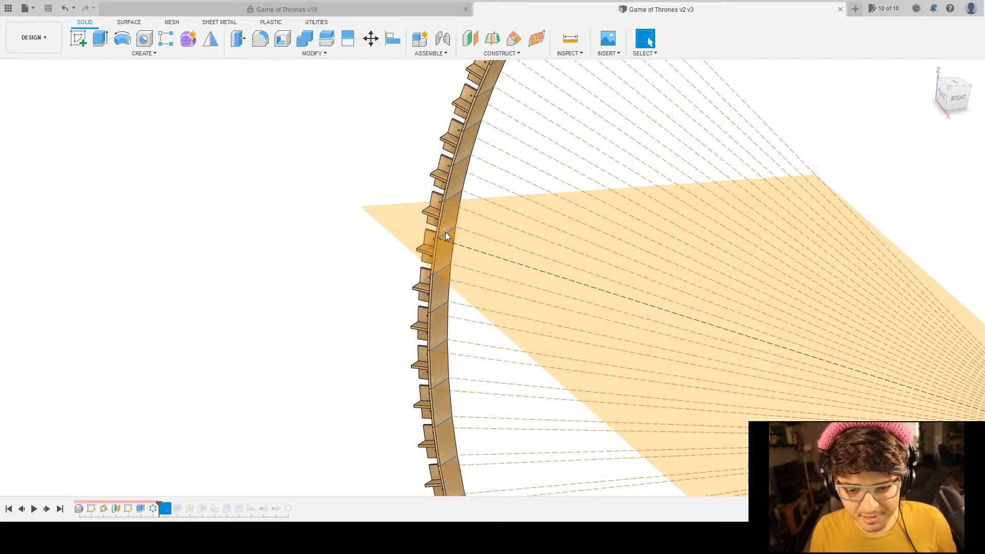
click(459, 251)
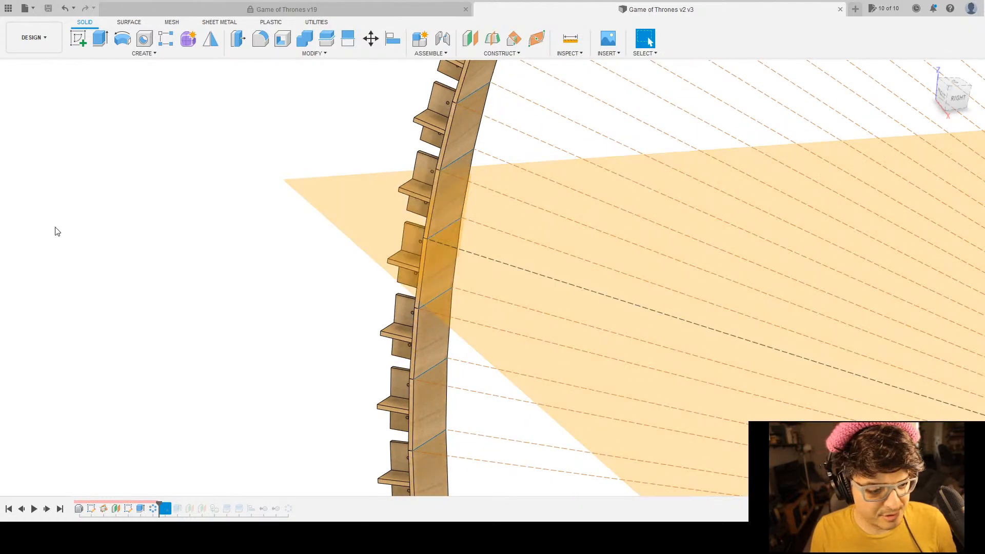
key(Delete)
Examine the arc around the dark dashed radial line and select the inner face of the segment just above that line.
scroll(527, 351, up, 5)
scroll(535, 345, down, 5)
scroll(562, 332, down, 4)
middle_drag(606, 330, 466, 301)
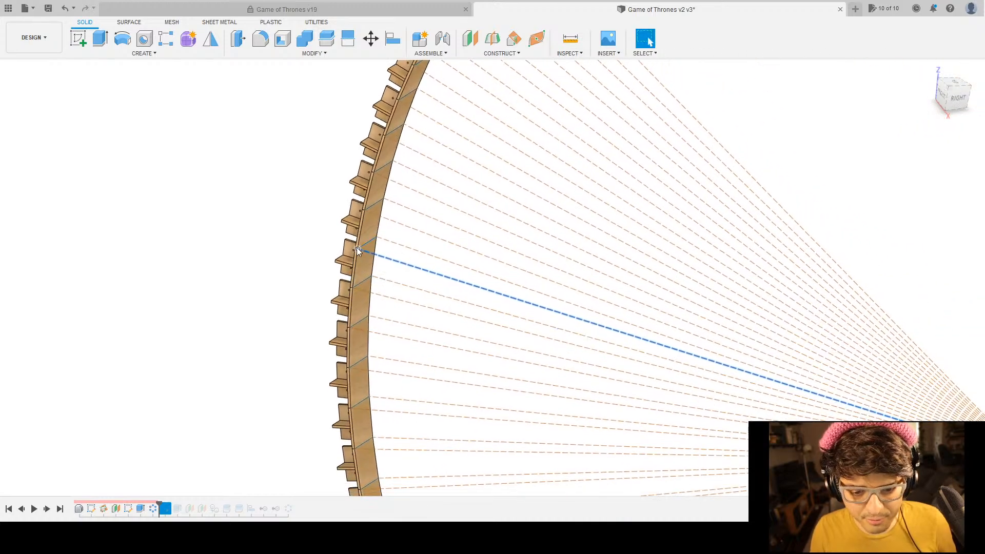
scroll(481, 312, down, 5)
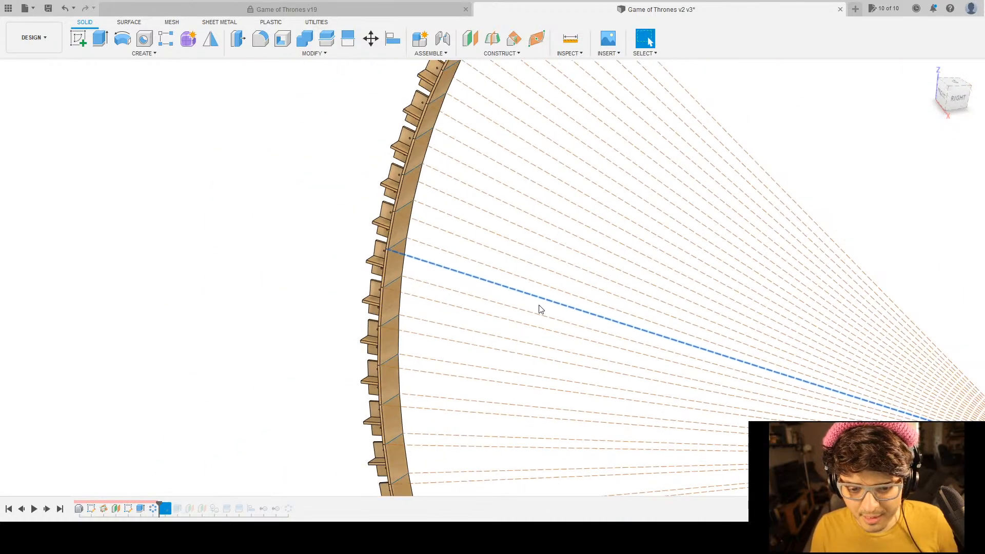
middle_drag(670, 345, 569, 329)
scroll(701, 367, up, 4)
scroll(666, 358, down, 4)
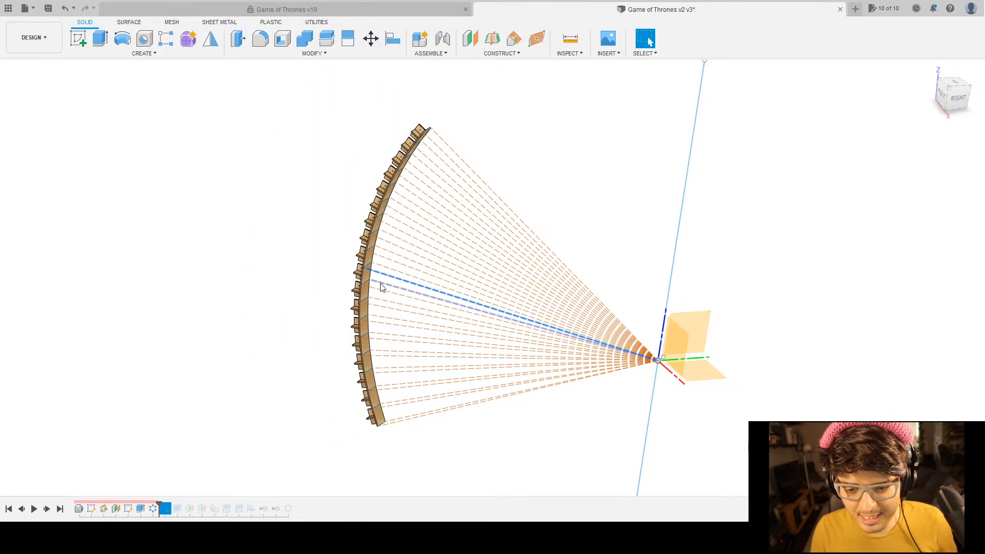
scroll(380, 285, down, 2)
scroll(365, 276, up, 6)
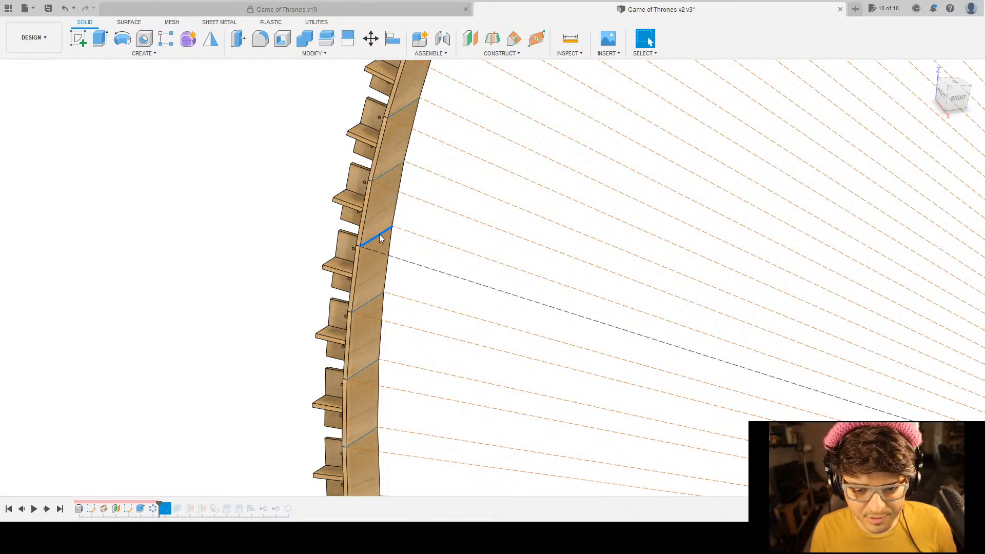
click(380, 234)
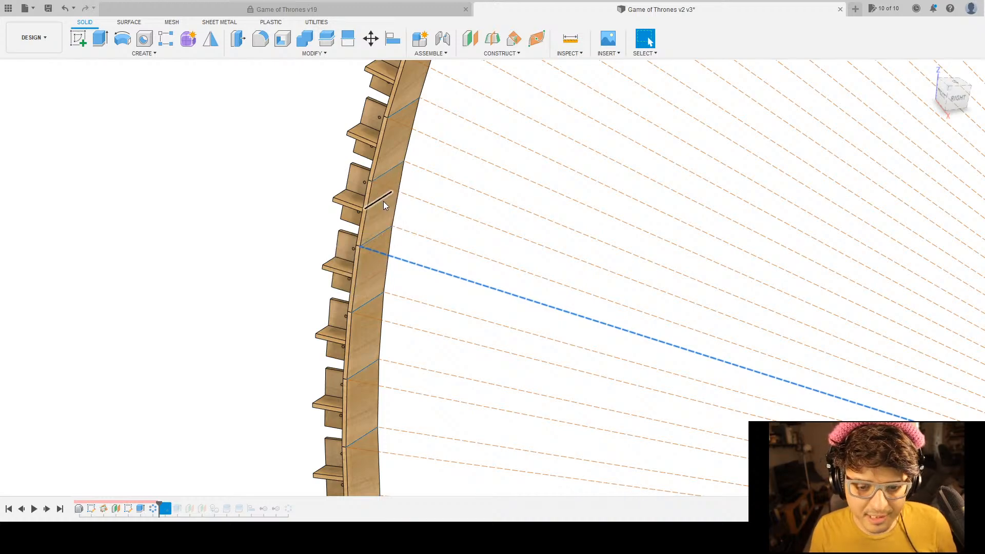
click(383, 208)
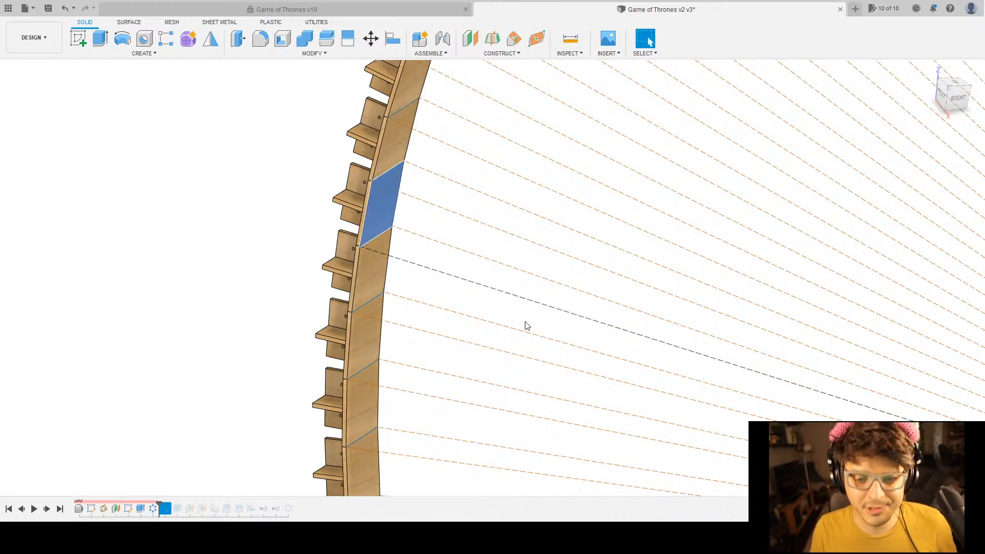
Examine the selected segment face on the arc and the slanted sketch line where the dashed radial lines converge at the origin.
scroll(687, 369, down, 8)
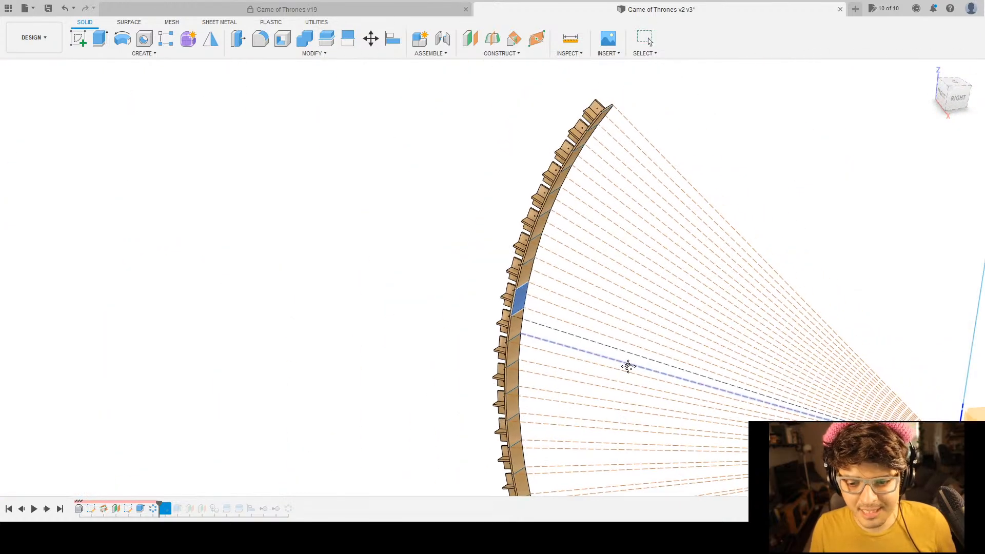
scroll(457, 326, up, 5)
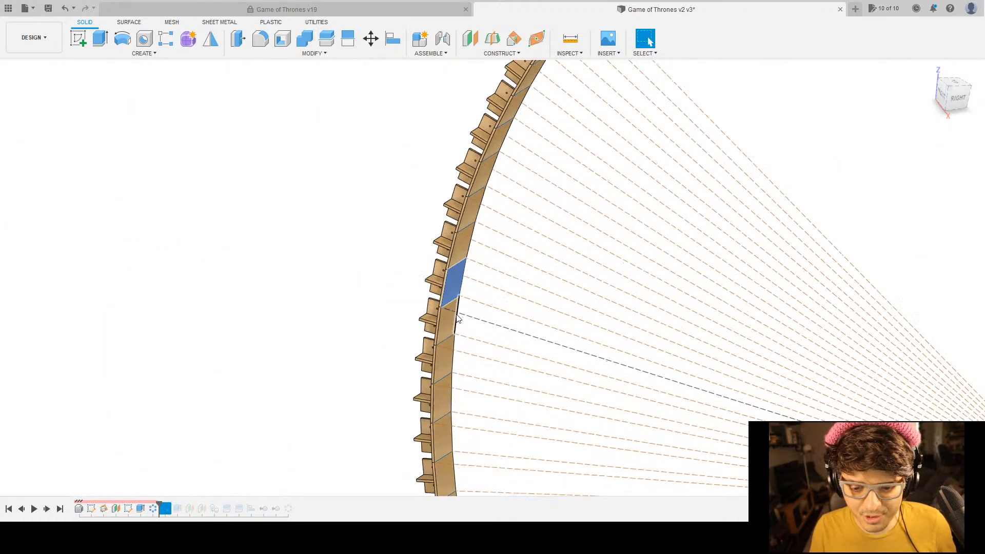
middle_drag(639, 297, 535, 395)
scroll(770, 267, down, 3)
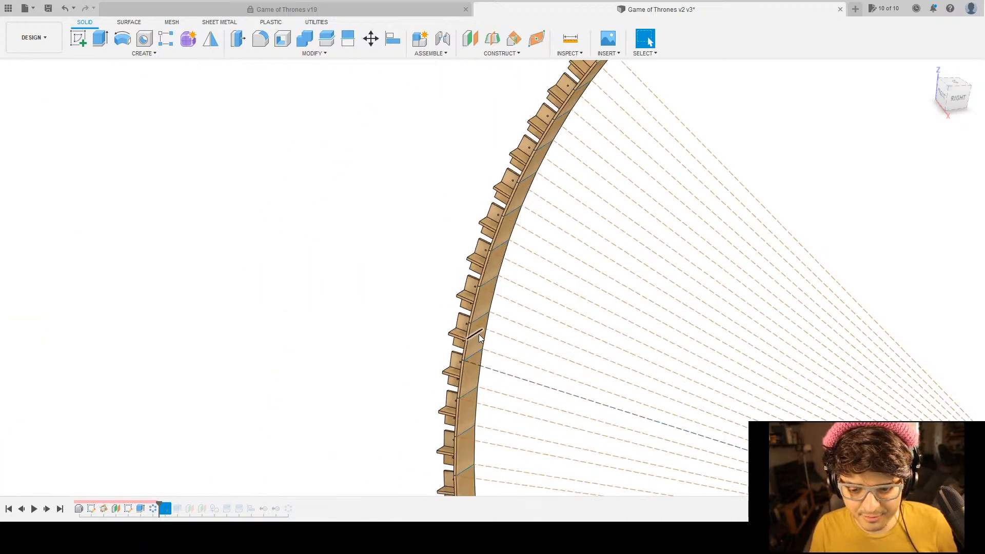
click(479, 337)
scroll(635, 400, up, 3)
scroll(827, 439, down, 5)
scroll(555, 334, down, 5)
scroll(729, 433, up, 6)
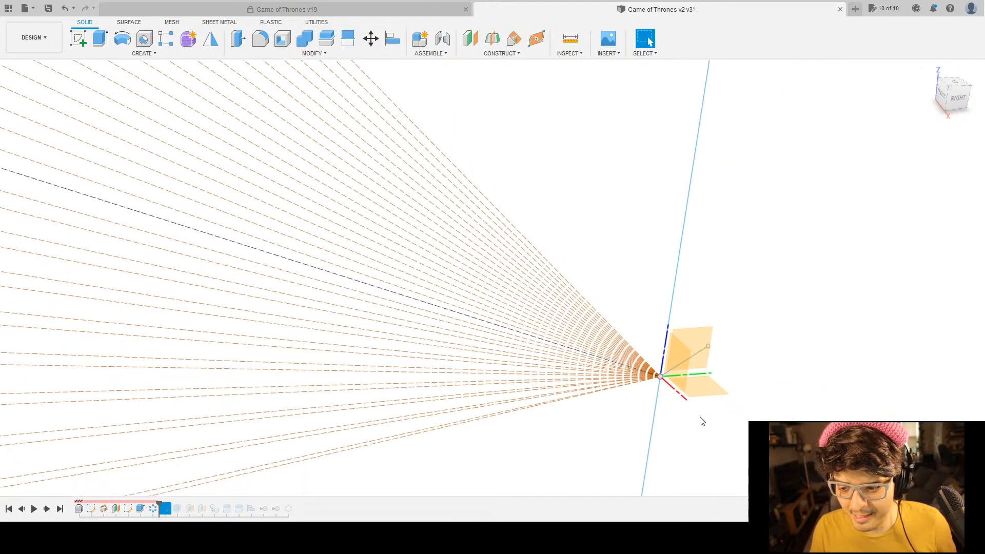
middle_drag(707, 422, 669, 357)
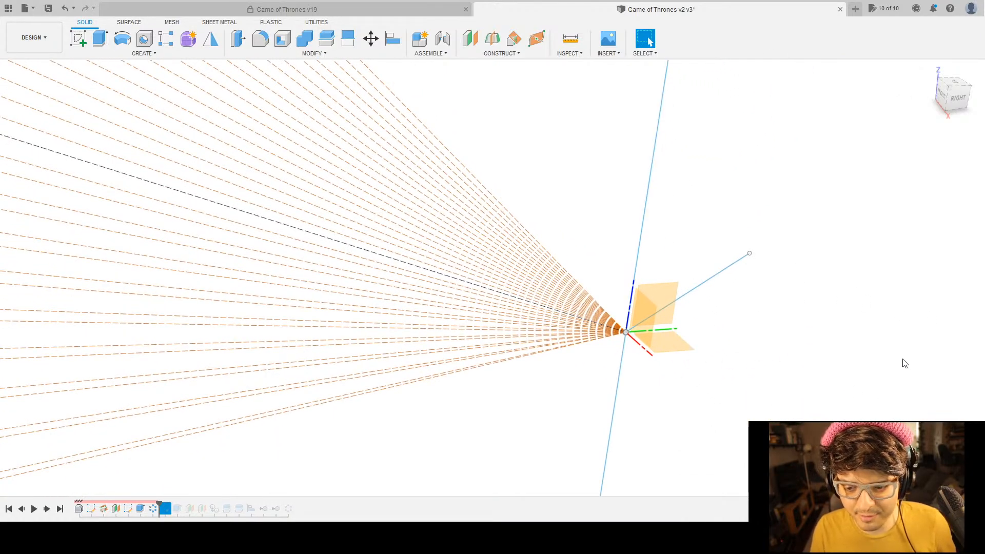
scroll(876, 356, down, 4)
scroll(874, 350, up, 8)
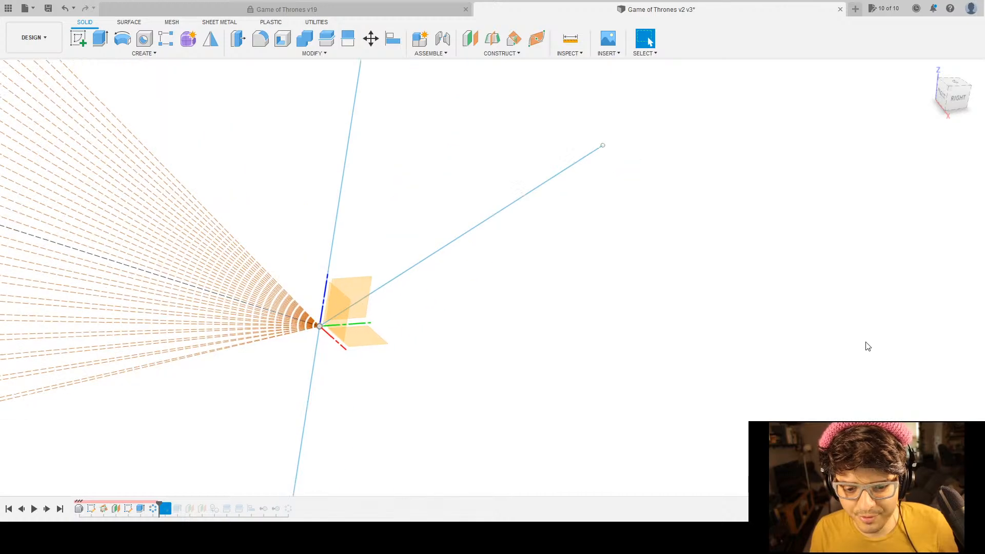
scroll(692, 348, up, 2)
scroll(691, 348, down, 6)
scroll(682, 350, down, 5)
scroll(585, 251, up, 4)
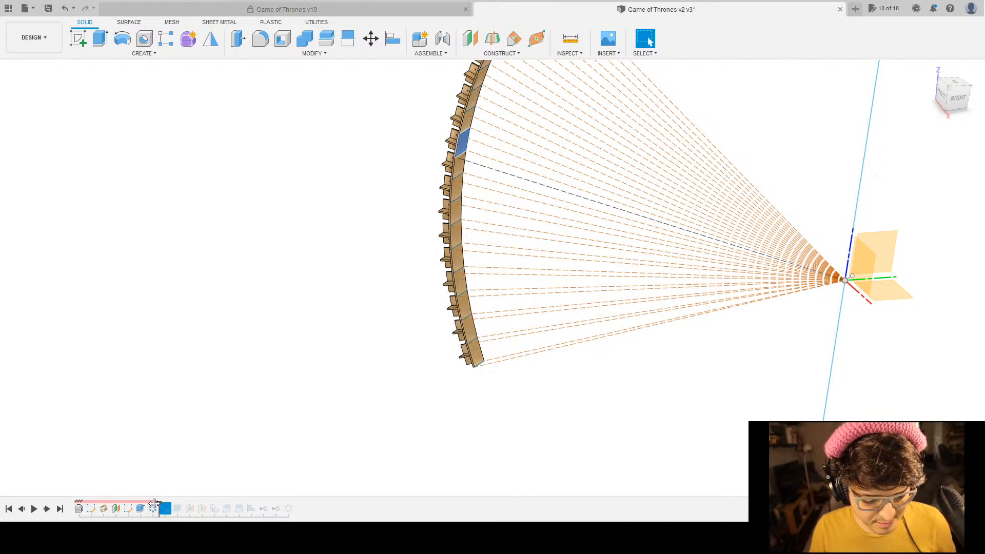
Roll the timeline back to before the bracket pattern and inspect the original bracket at the arc's upper end.
scroll(417, 277, up, 4)
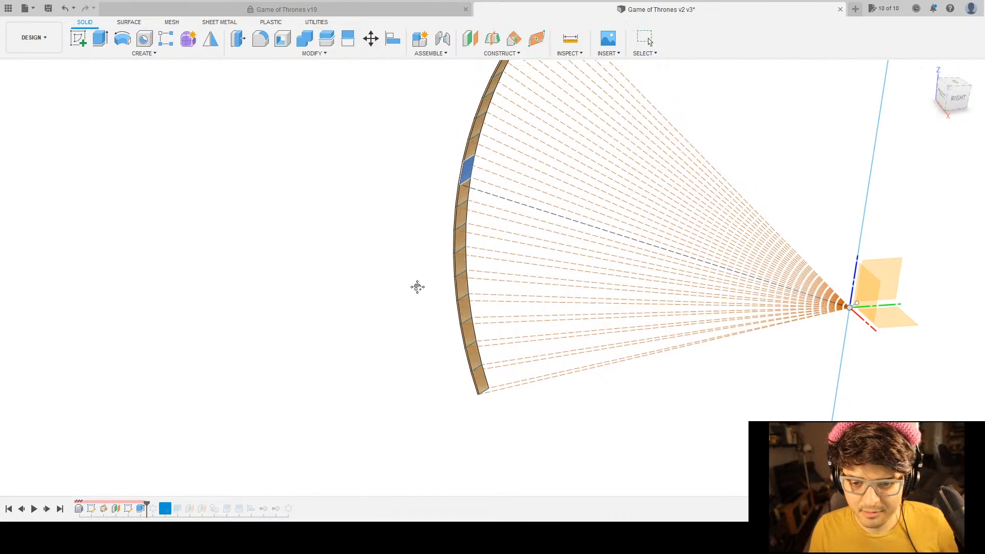
mouse_move(548, 150)
shift+middle_down()
mouse_move(560, 170)
mouse_move(548, 164)
shift+middle_up()
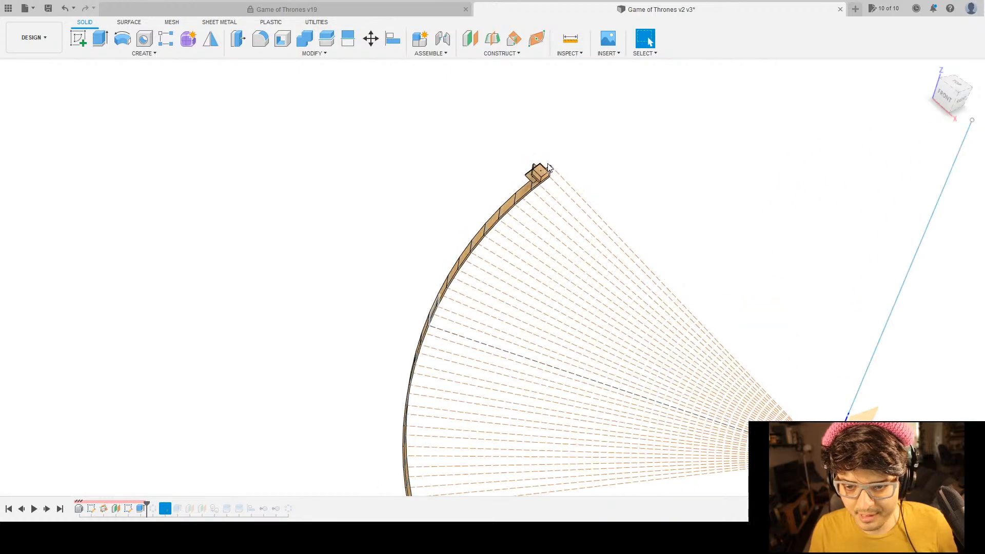
scroll(547, 164, up, 5)
scroll(501, 236, down, 1)
scroll(523, 196, up, 2)
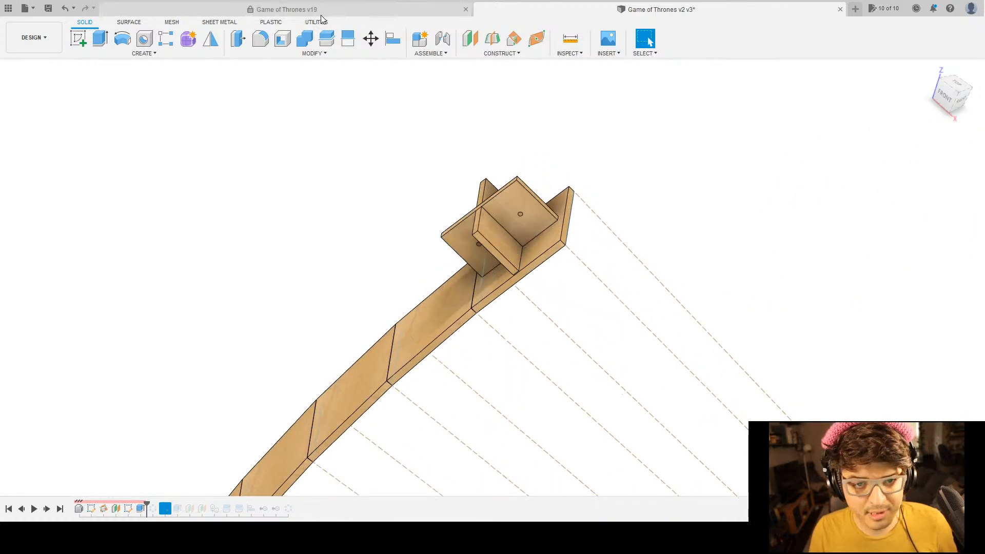
scroll(538, 229, up, 1)
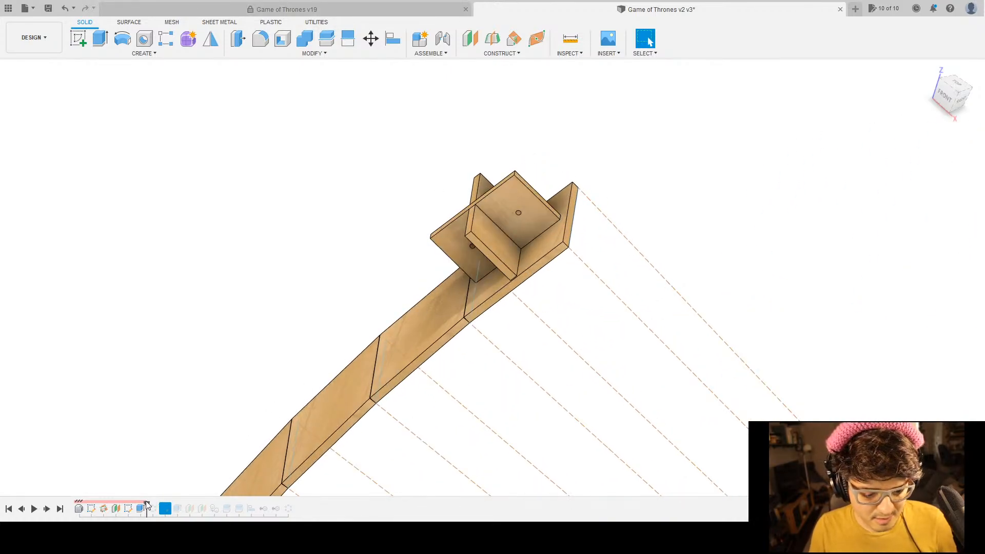
Roll the timeline forward past the bracket pattern and open that pattern feature for editing.
drag(153, 504, 154, 505)
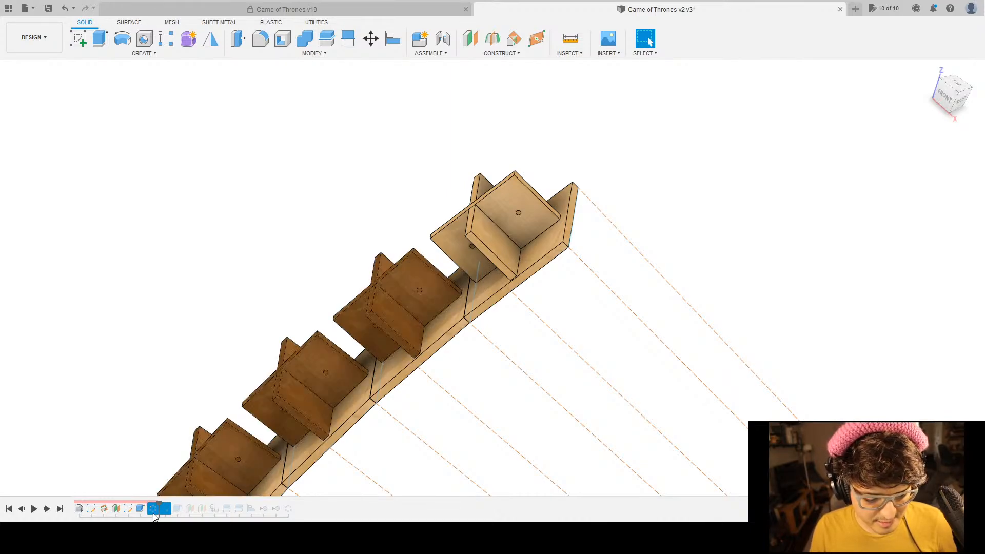
double_click(153, 509)
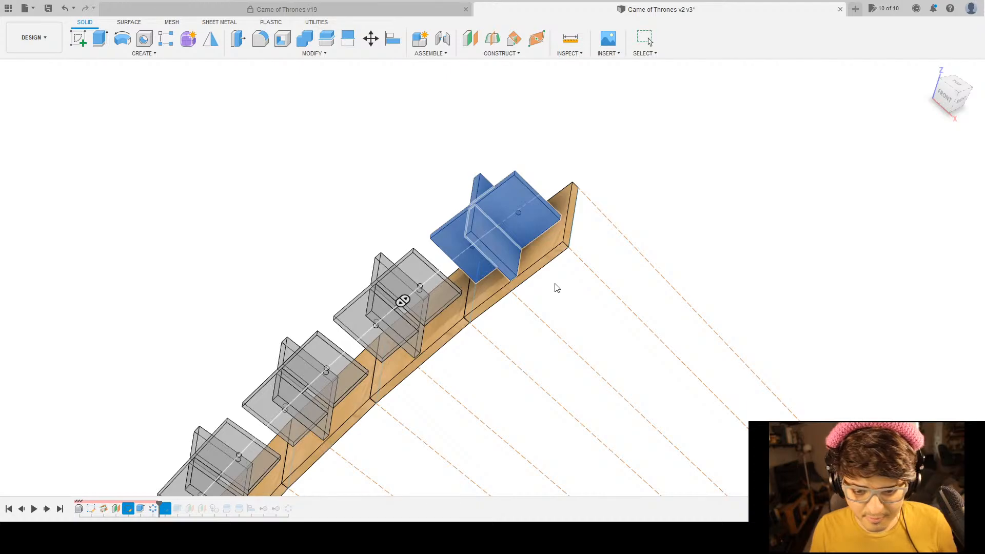
scroll(558, 285, up, 2)
scroll(561, 279, down, 10)
middle_drag(644, 300, 562, 176)
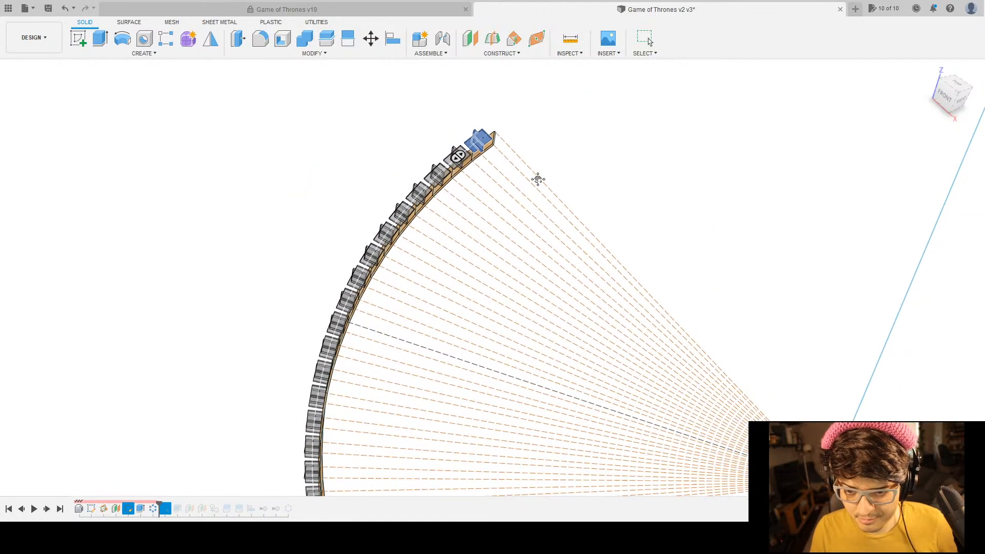
scroll(449, 160, up, 5)
shift+middle_drag(486, 224, 651, 222)
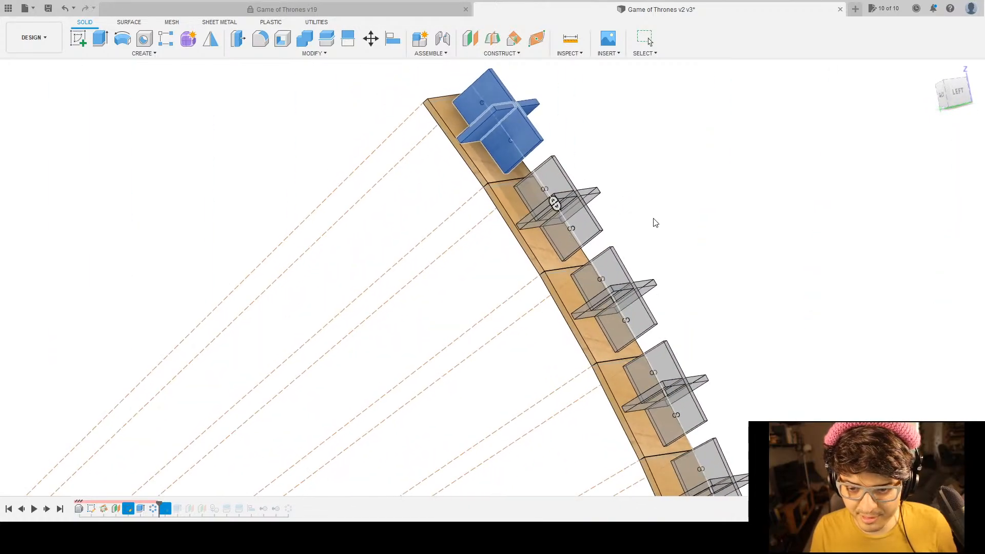
Inspect the patterned bracket previews up close where they meet the wooden arc segments.
scroll(699, 213, down, 4)
scroll(569, 198, up, 8)
shift+middle_drag(560, 203, 550, 262)
scroll(503, 222, down, 3)
scroll(517, 213, up, 7)
scroll(471, 227, down, 2)
scroll(472, 225, up, 5)
shift+middle_drag(491, 238, 506, 258)
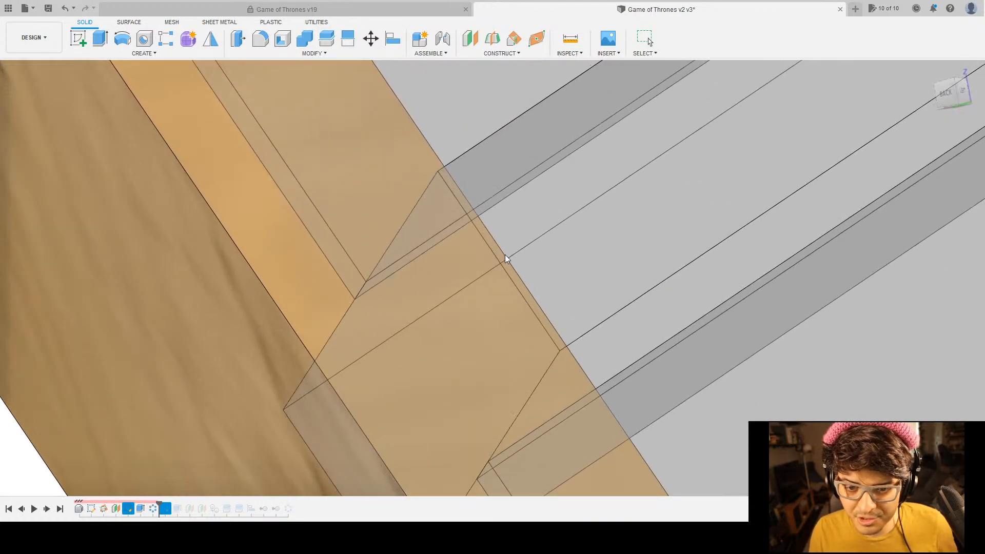
Return to the home view and compare the pattern's slanted axis line at the origin with the bracket previews along the arc.
click(950, 97)
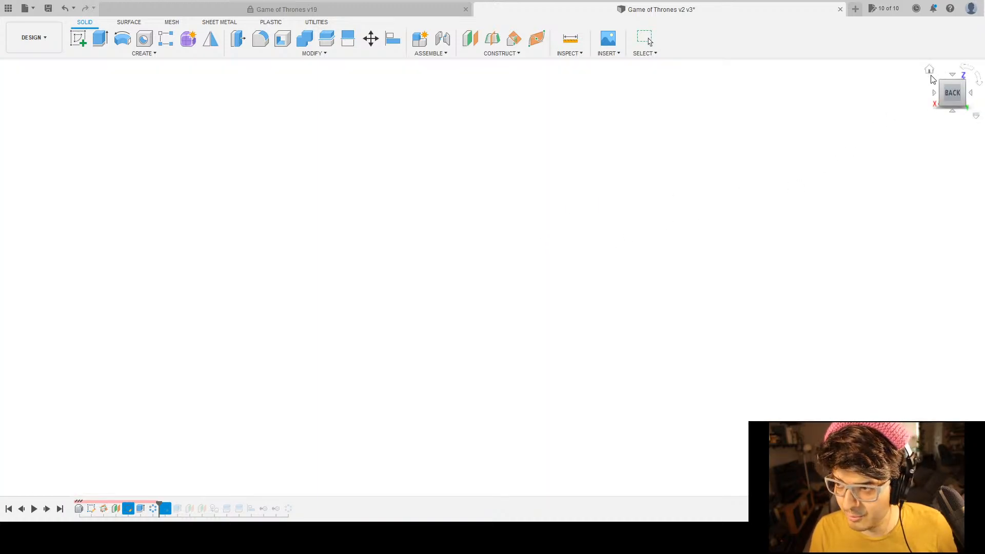
click(930, 70)
scroll(396, 205, down, 2)
scroll(406, 202, up, 5)
scroll(405, 202, up, 5)
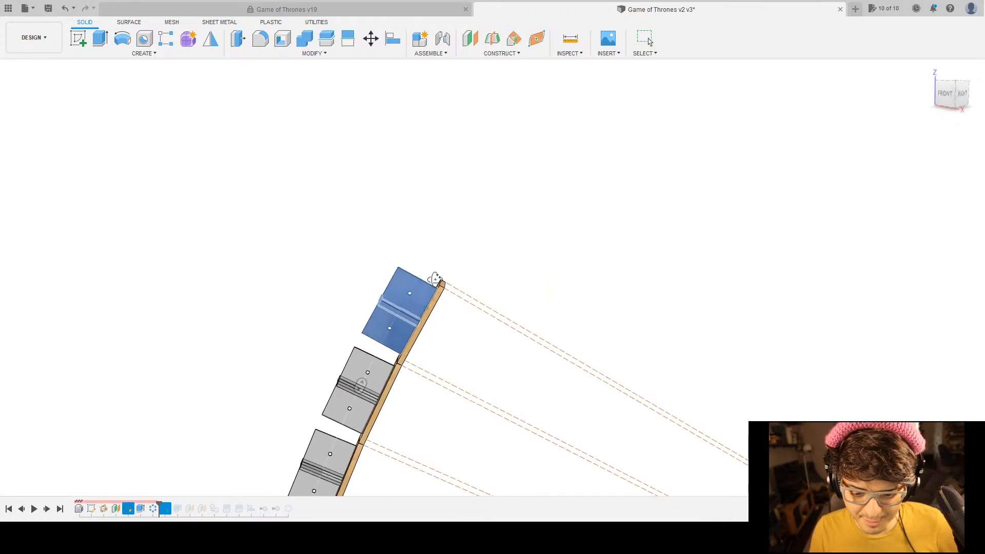
scroll(413, 257, down, 6)
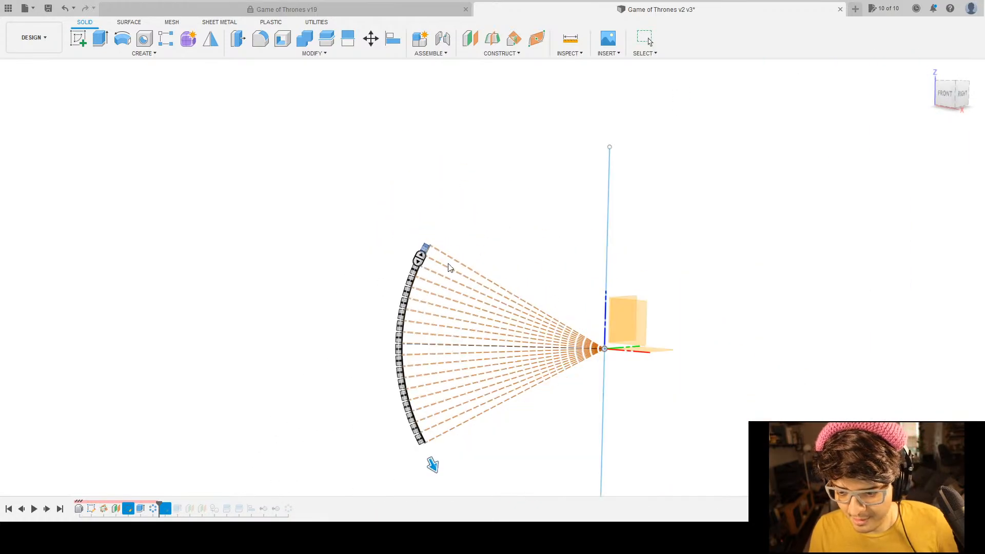
shift+middle_drag(583, 343, 561, 371)
scroll(558, 365, down, 5)
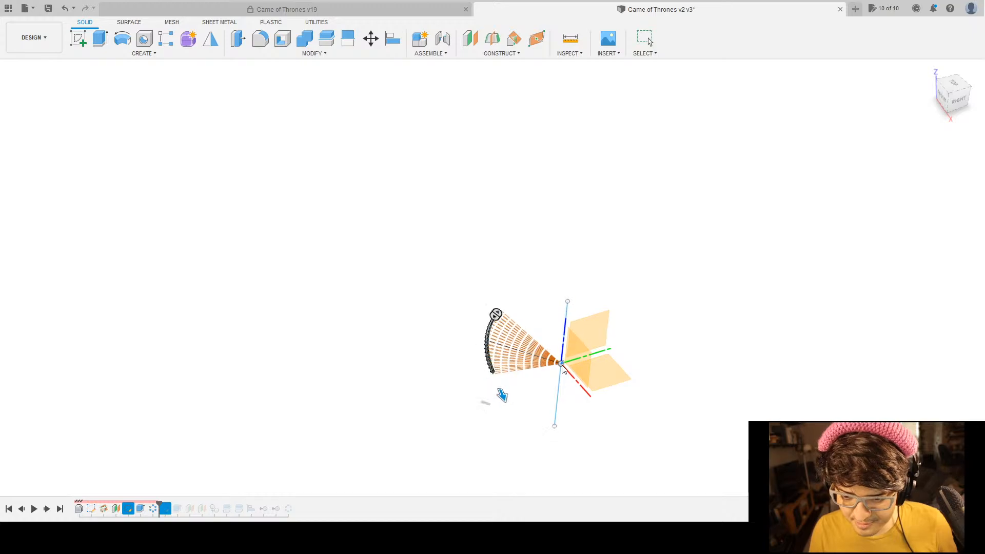
scroll(556, 357, up, 6)
scroll(556, 357, up, 10)
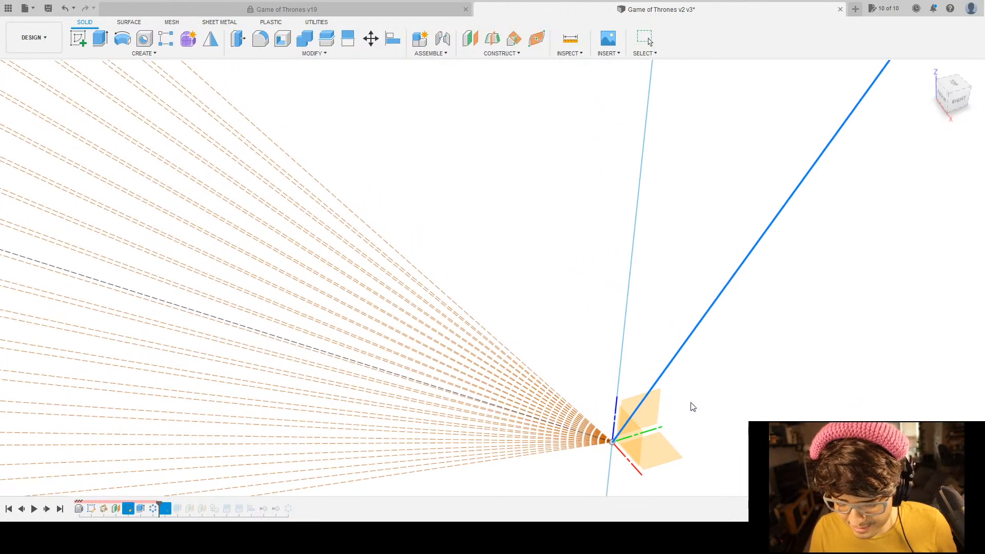
scroll(694, 406, down, 5)
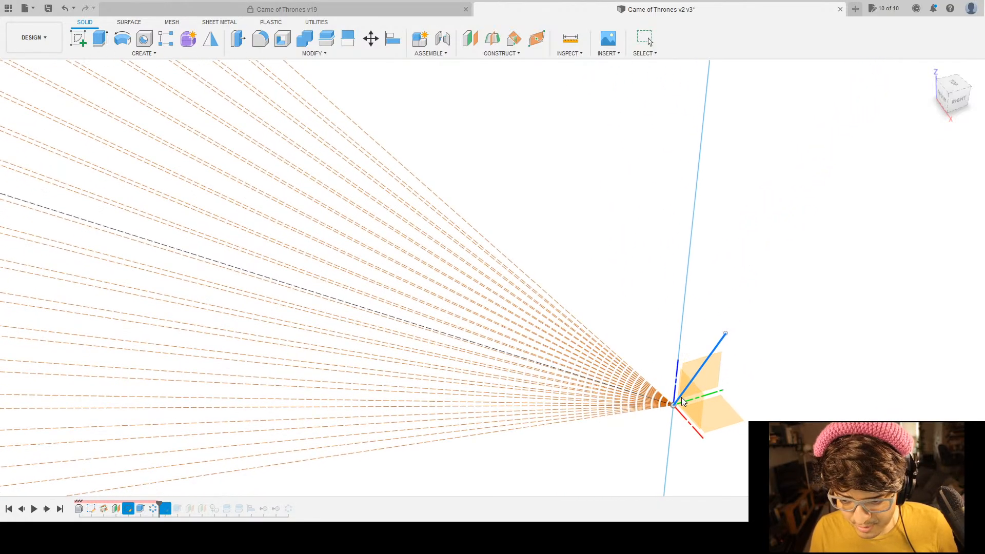
scroll(679, 399, down, 6)
middle_drag(434, 366, 473, 311)
scroll(384, 320, up, 1)
scroll(384, 324, up, 3)
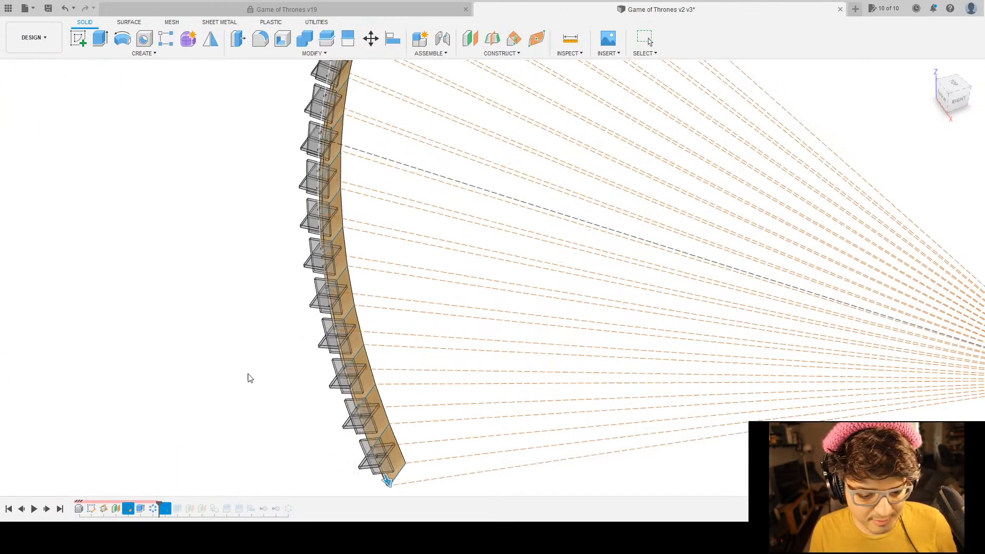
shift+middle_drag(286, 368, 399, 365)
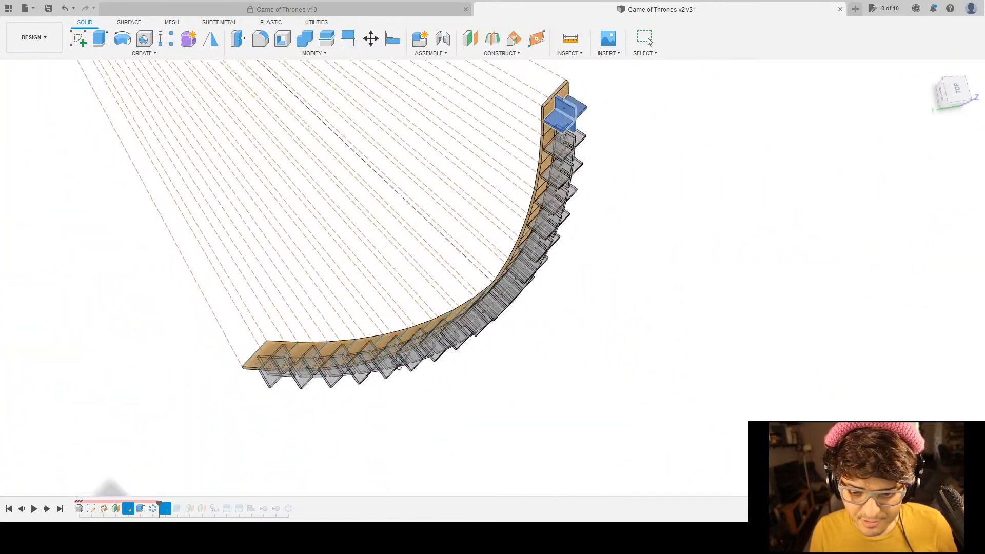
Examine the bracket previews near the arc's upper end side-on, checking how their edges sit against the wooden segments.
scroll(601, 173, down, 4)
scroll(590, 164, up, 7)
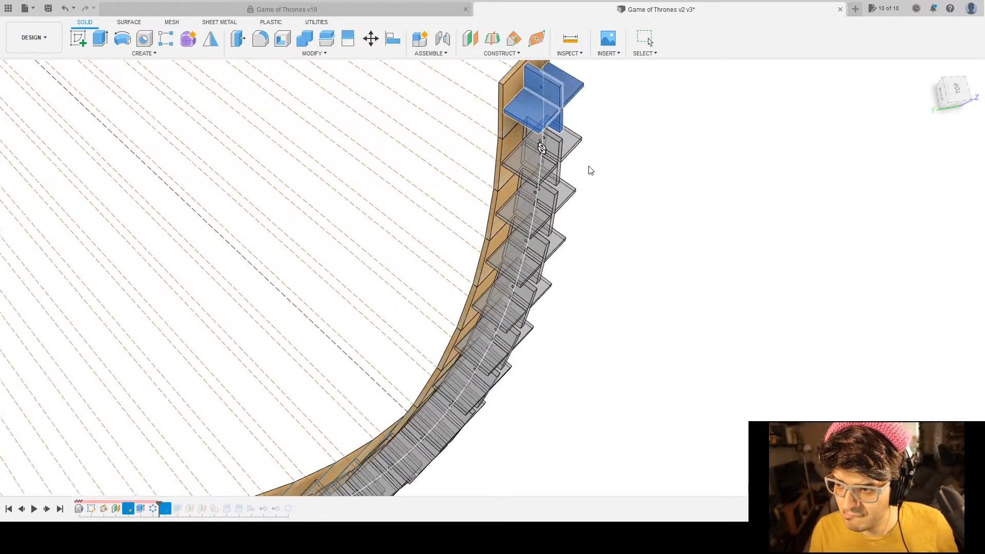
shift+middle_drag(616, 171, 641, 233)
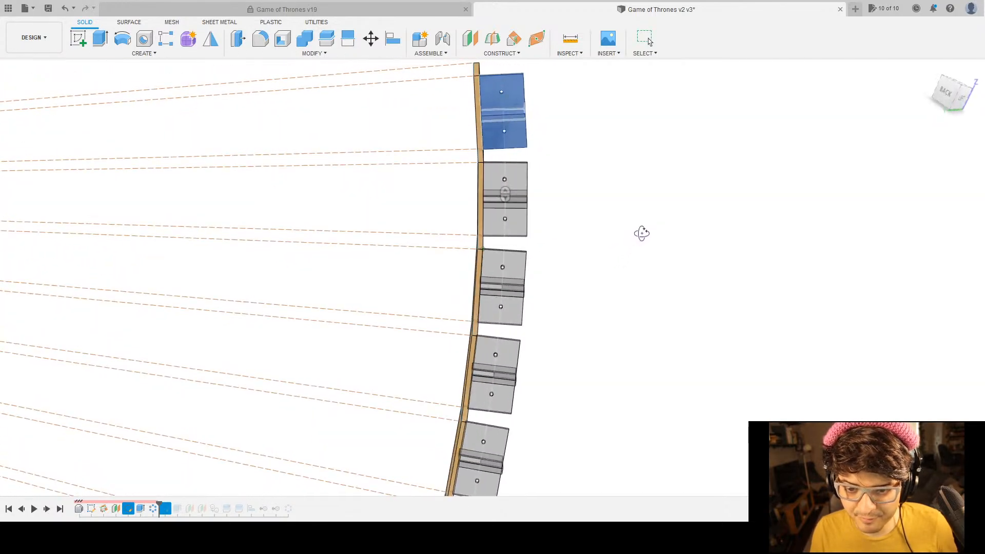
scroll(531, 222, up, 5)
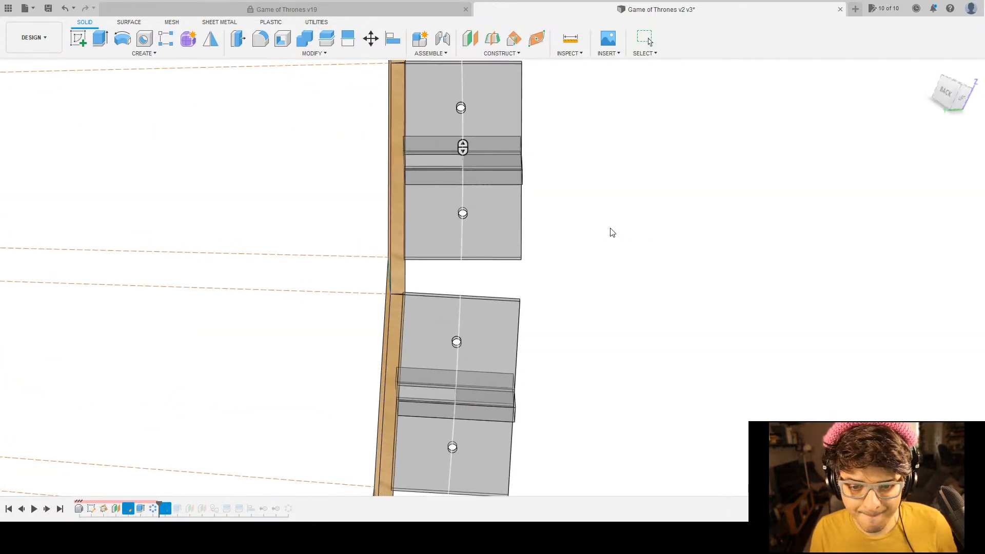
shift+middle_drag(611, 229, 607, 230)
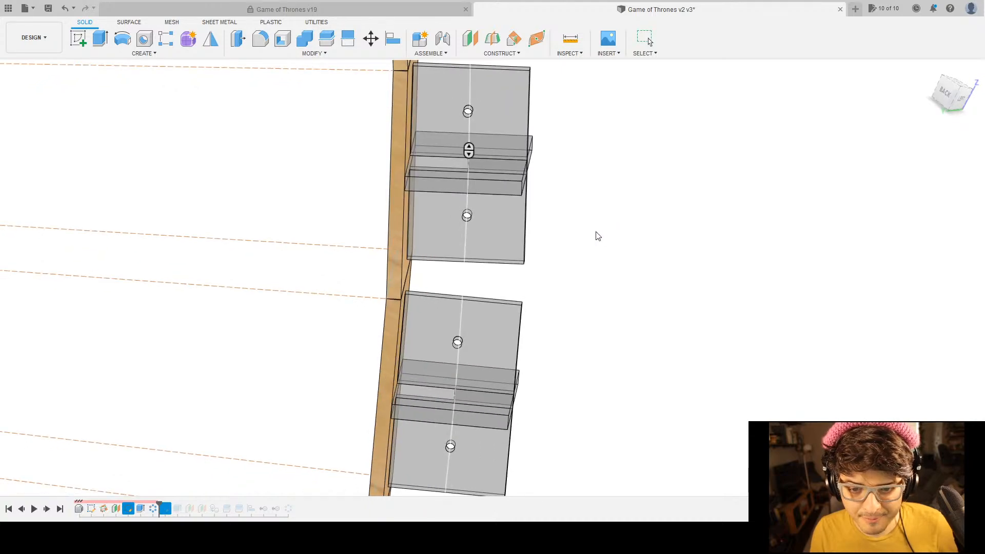
scroll(435, 175, up, 5)
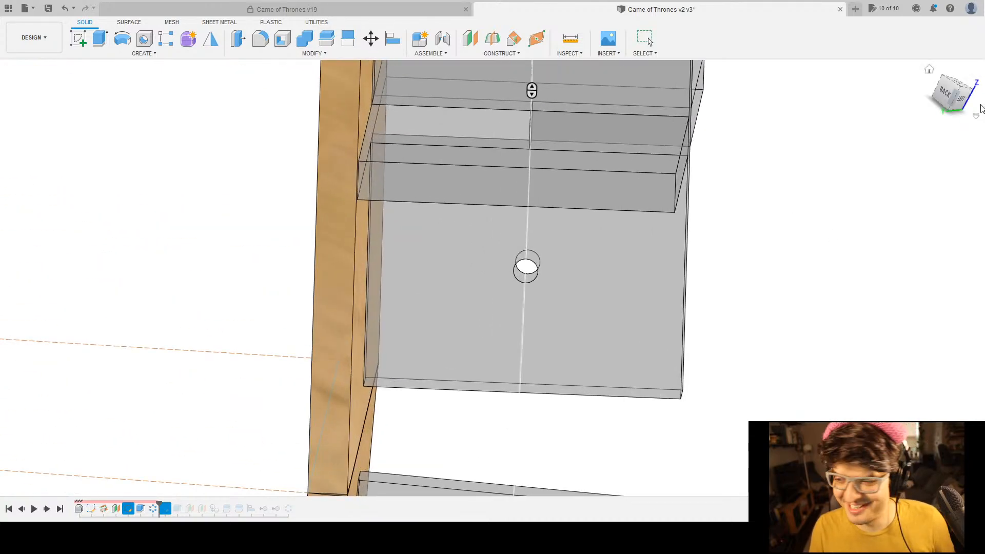
shift+middle_drag(311, 180, 363, 216)
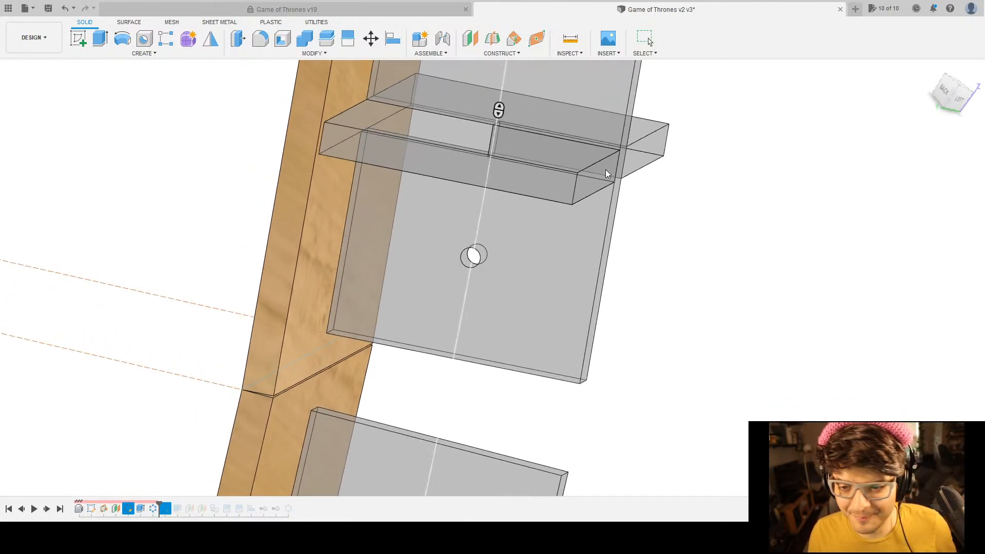
scroll(612, 186, up, 5)
scroll(612, 187, down, 4)
scroll(612, 191, down, 5)
scroll(536, 220, up, 4)
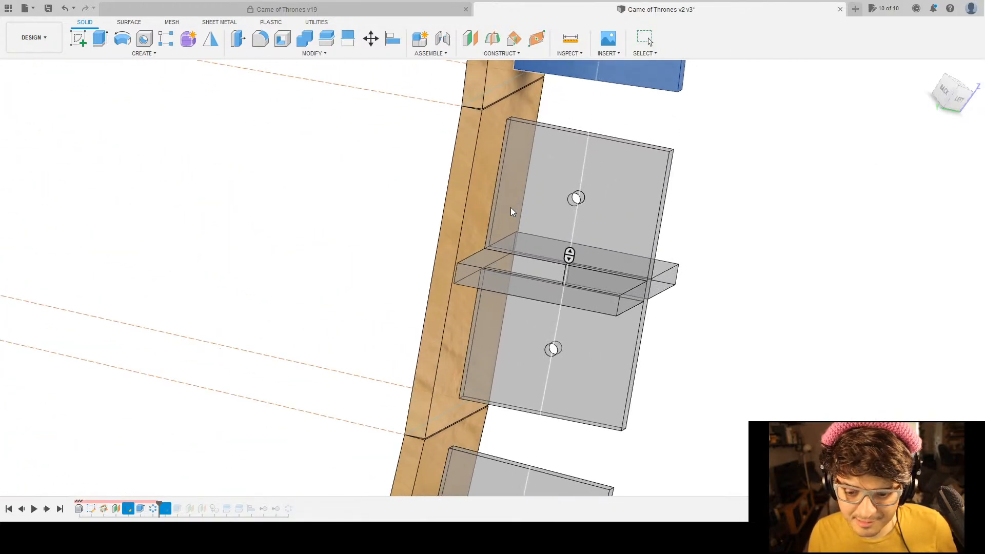
scroll(506, 213, down, 10)
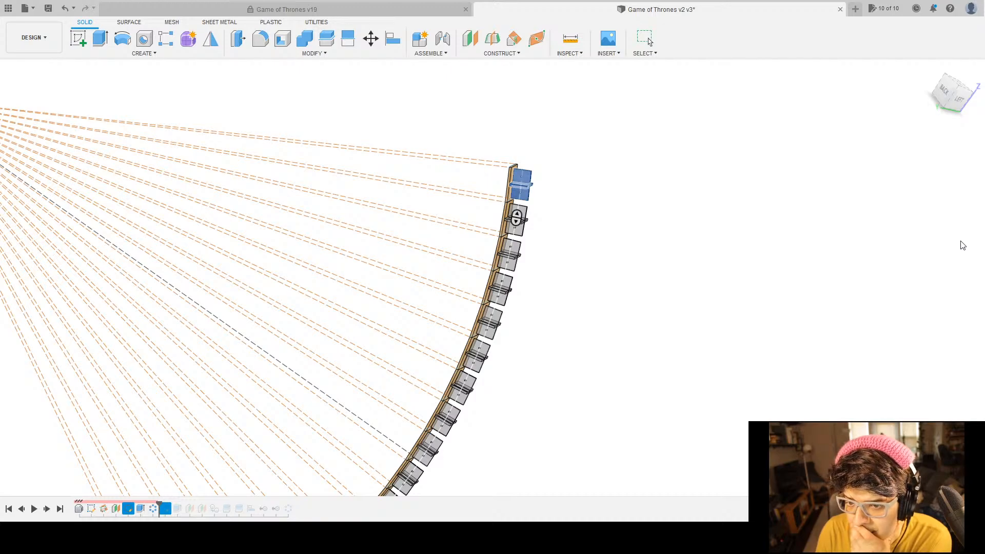
Examine where the slanted axis line meets the radial construction lines at the origin, and follow those lines to the bracket previews.
scroll(725, 218, up, 3)
scroll(724, 218, down, 7)
middle_drag(522, 220, 635, 244)
scroll(291, 183, up, 5)
mouse_move(596, 188)
middle_down()
mouse_move(582, 209)
mouse_move(528, 208)
middle_up()
scroll(557, 198, up, 7)
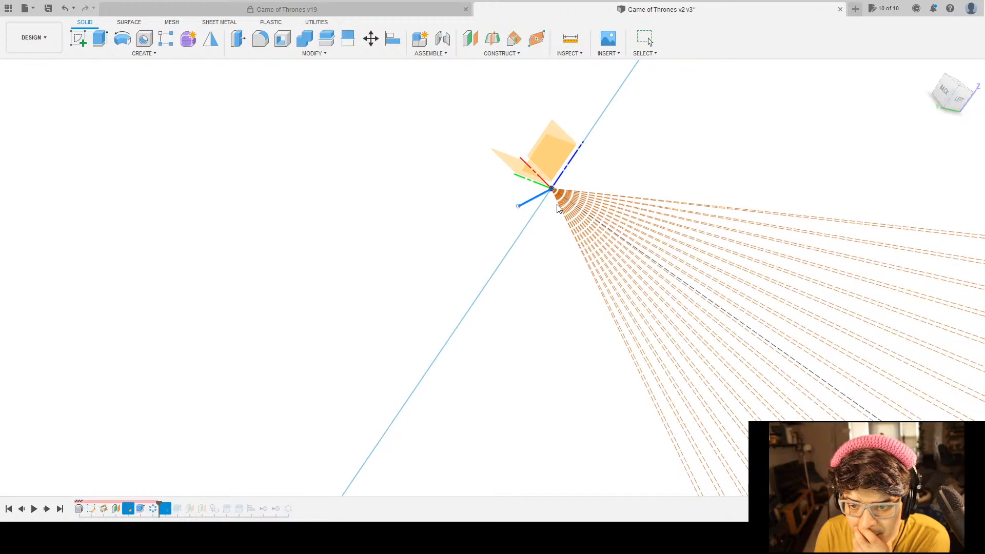
scroll(536, 153, up, 9)
scroll(554, 209, up, 4)
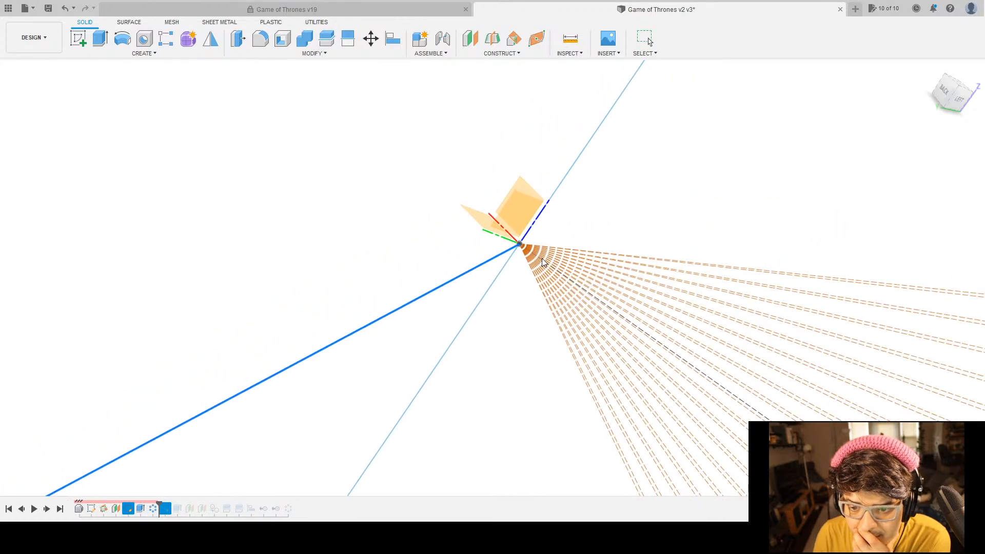
scroll(543, 258, up, 4)
middle_drag(525, 244, 503, 236)
middle_drag(650, 353, 657, 316)
scroll(673, 314, down, 10)
middle_drag(875, 394, 702, 348)
scroll(702, 348, up, 8)
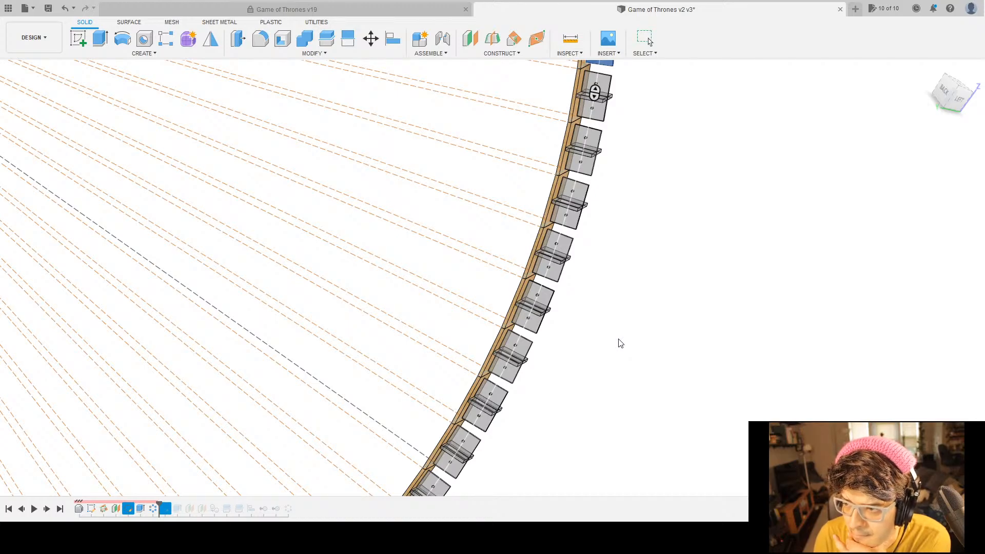
Compare the fit of the mid-arc bracket previews against the wooden segments with that of the original bracket.
scroll(620, 344, down, 6)
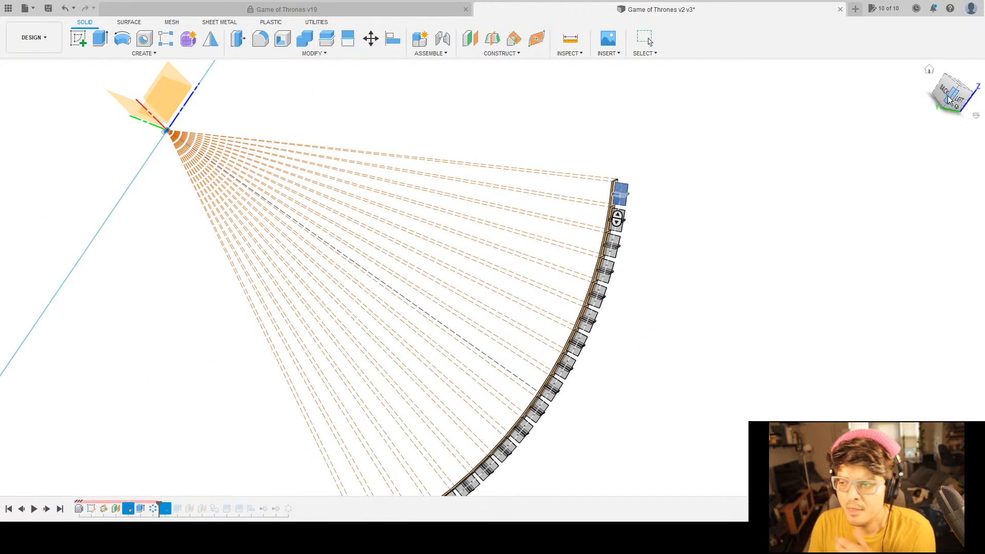
scroll(579, 344, up, 5)
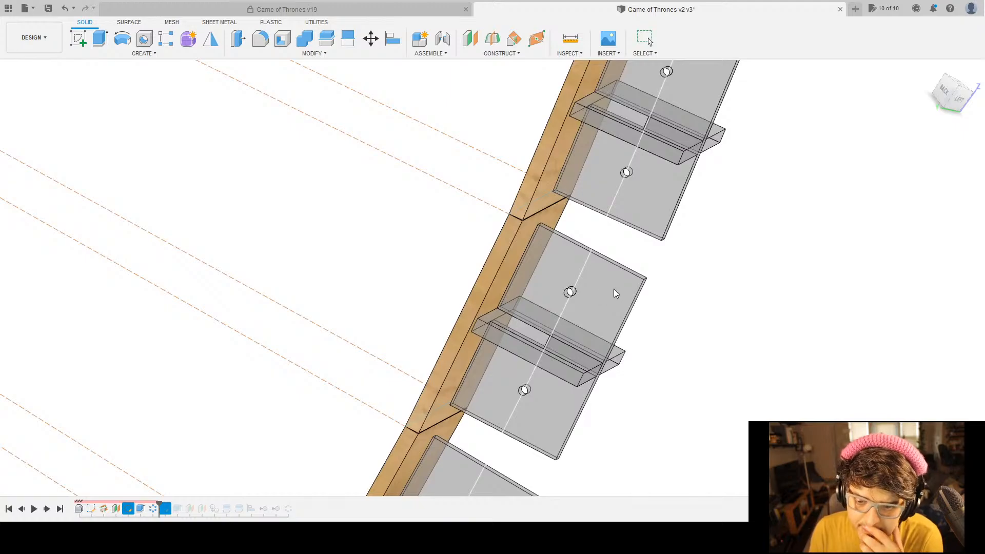
shift+middle_drag(642, 326, 657, 306)
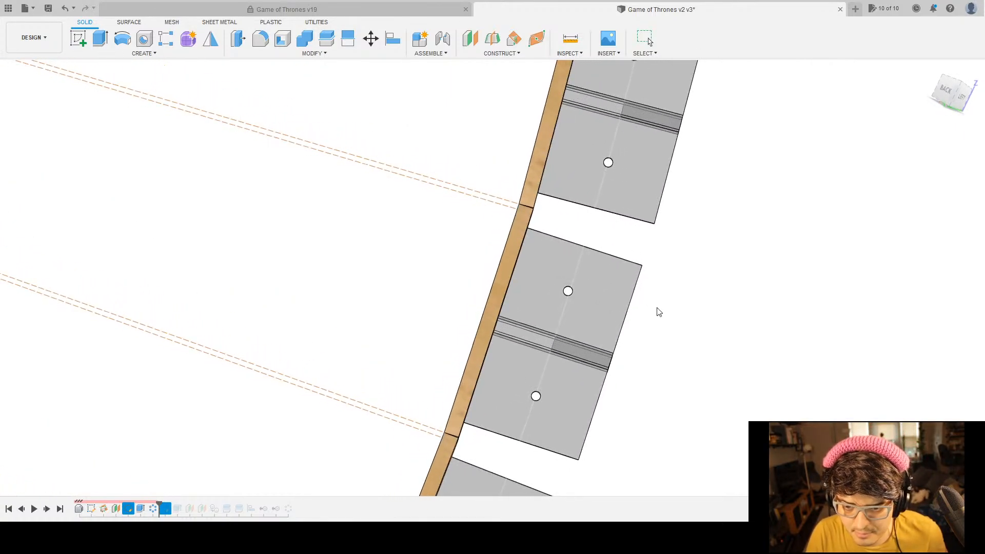
scroll(659, 312, down, 8)
scroll(646, 361, up, 2)
scroll(619, 206, up, 10)
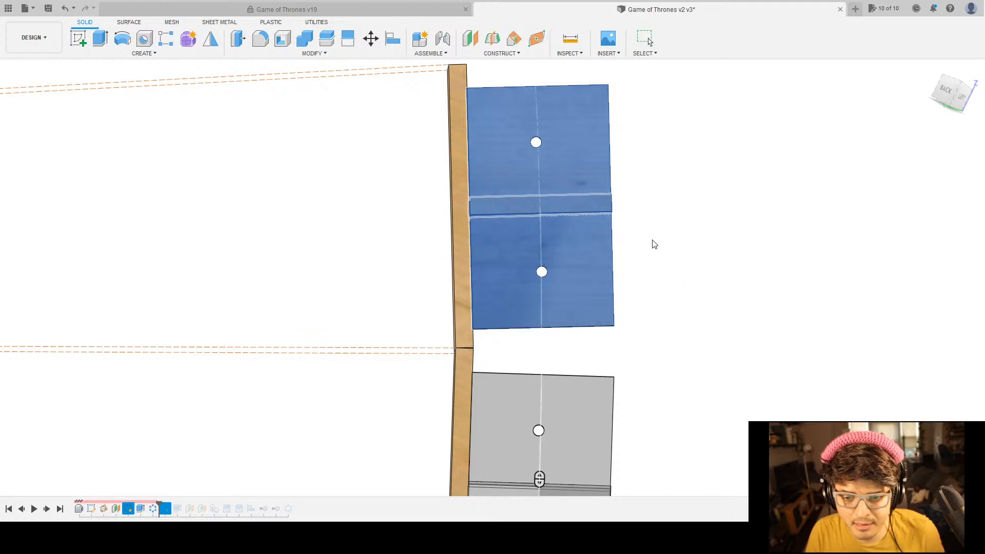
Leave the pattern edit and examine the solid brackets down the arc and the axis line at the origin.
scroll(606, 378, down, 4)
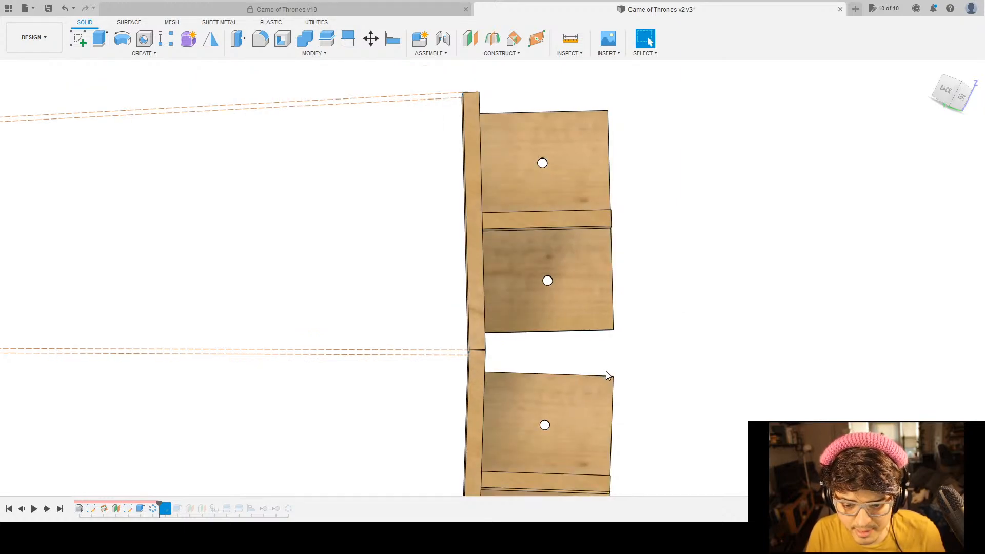
scroll(614, 372, down, 5)
middle_drag(590, 449, 583, 133)
middle_drag(554, 484, 610, 260)
middle_drag(436, 278, 488, 264)
scroll(518, 245, down, 2)
scroll(518, 246, up, 3)
scroll(517, 246, down, 8)
middle_drag(420, 195, 573, 305)
scroll(451, 220, up, 3)
shift+middle_drag(501, 264, 458, 188)
scroll(490, 180, down, 3)
scroll(497, 175, up, 5)
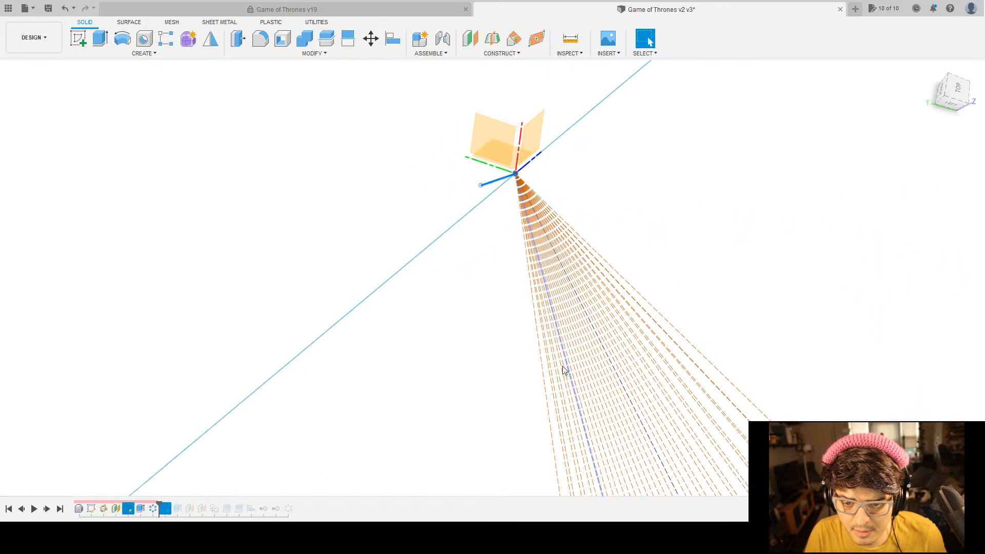
Examine the solid brackets from the middle of the arc up to its upper end, finishing with a side-on view.
scroll(530, 354, down, 3)
shift+middle_drag(529, 353, 692, 400)
scroll(699, 343, up, 15)
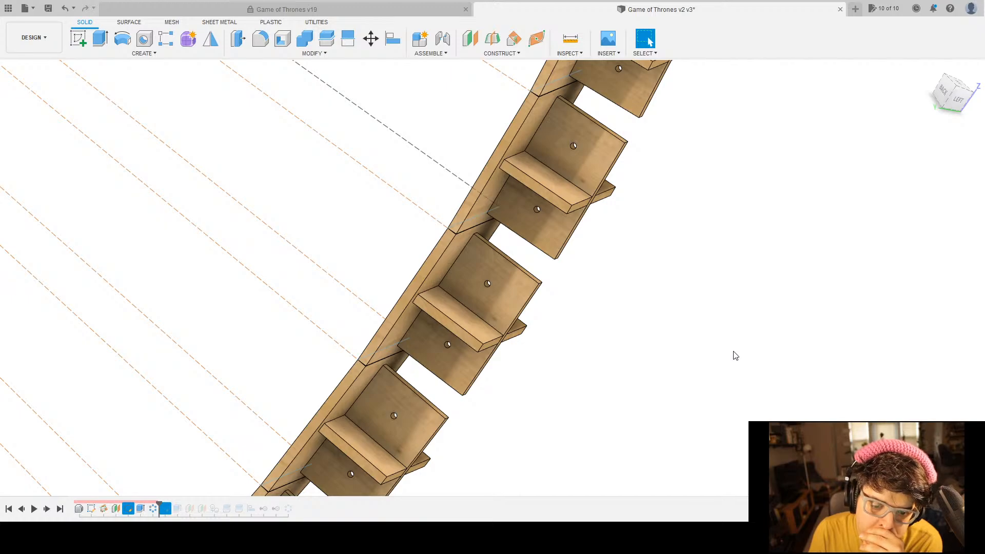
scroll(736, 355, down, 5)
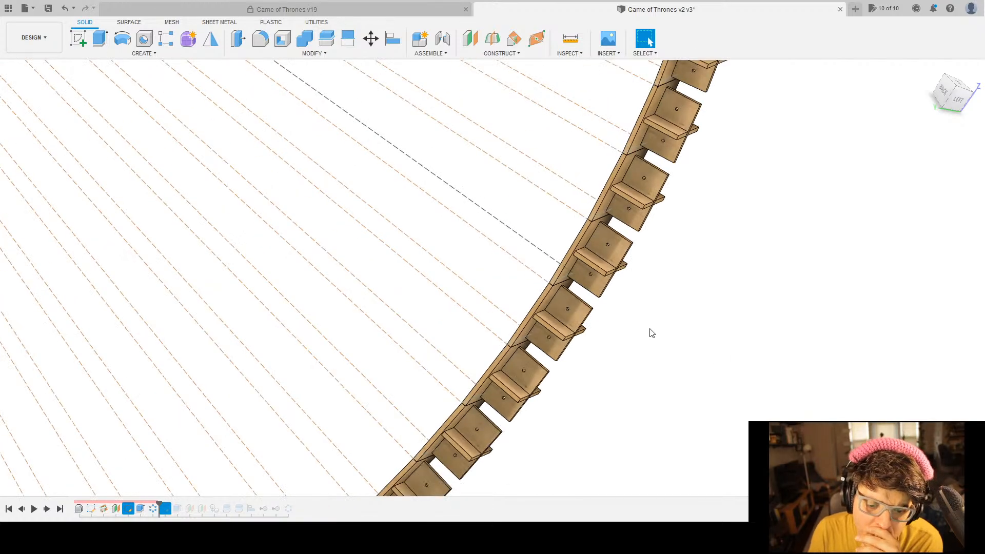
middle_drag(719, 340, 641, 438)
middle_drag(642, 363, 648, 438)
scroll(672, 121, up, 5)
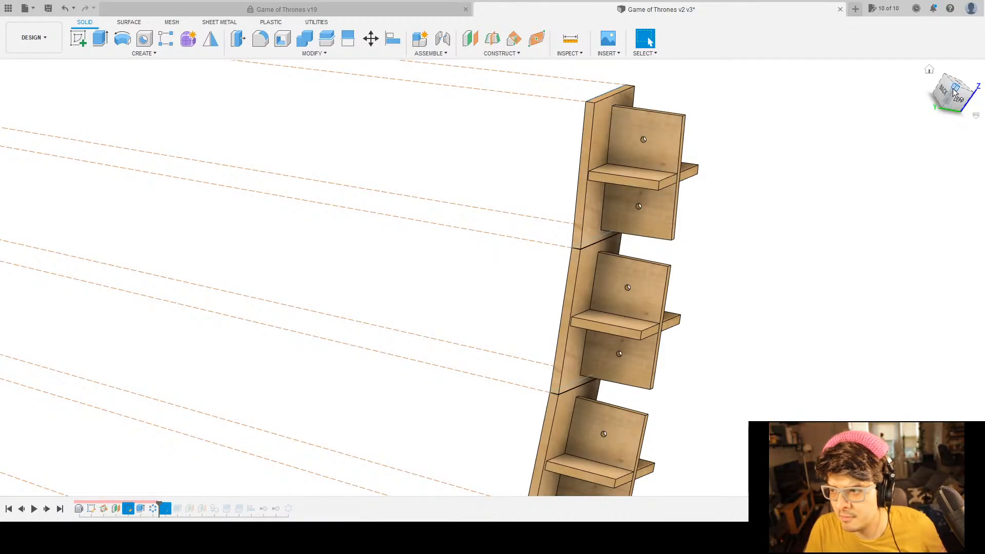
shift+middle_drag(714, 281, 727, 290)
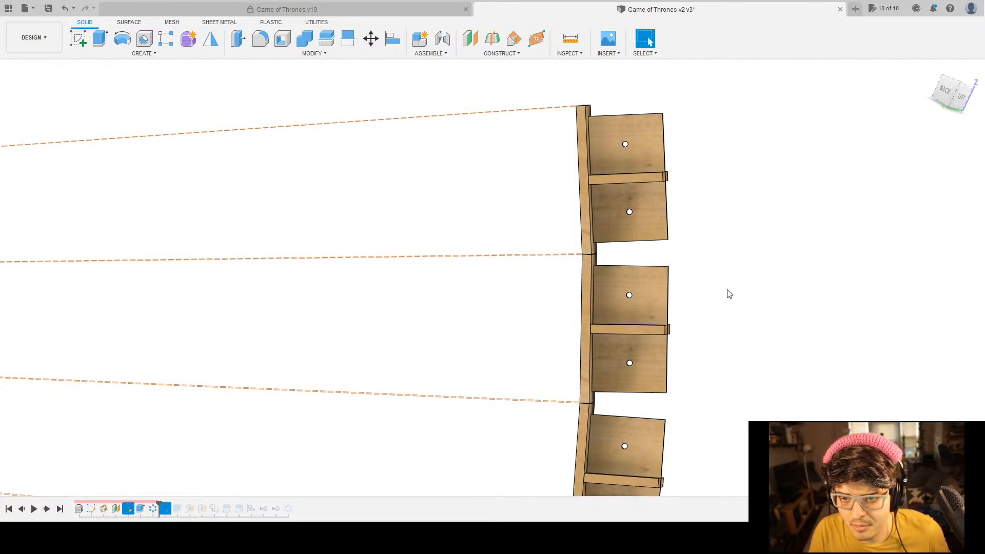
Reopen the bracket pattern feature, inspect the last bracket preview at the arc's lower end, and close the edit.
click(156, 513)
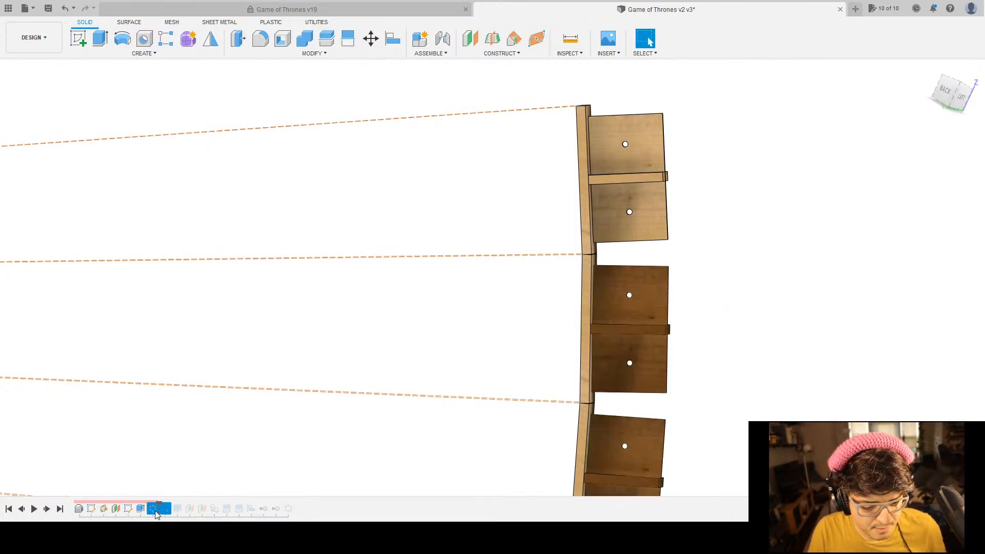
click(192, 425)
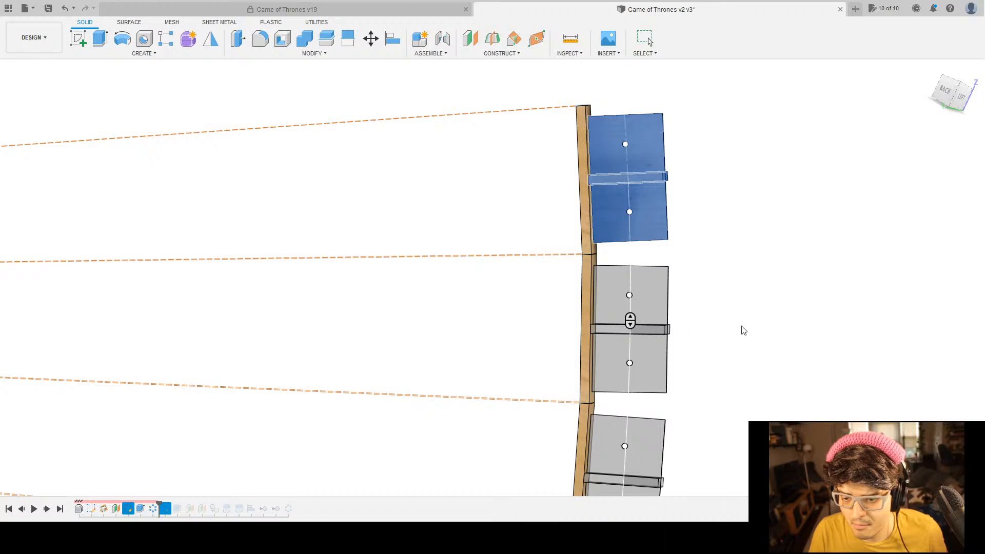
scroll(741, 327, up, 4)
scroll(745, 328, down, 11)
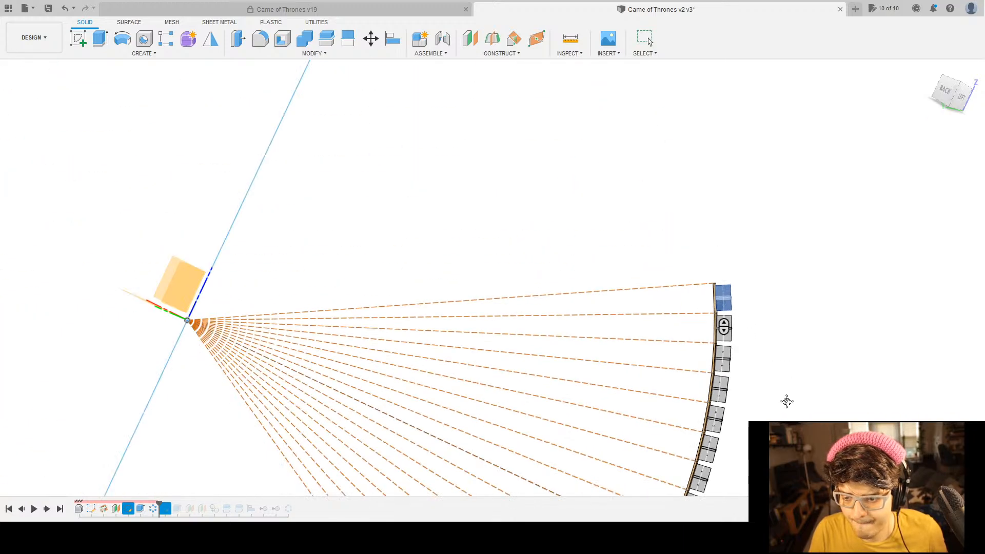
middle_drag(787, 401, 743, 134)
scroll(523, 439, up, 6)
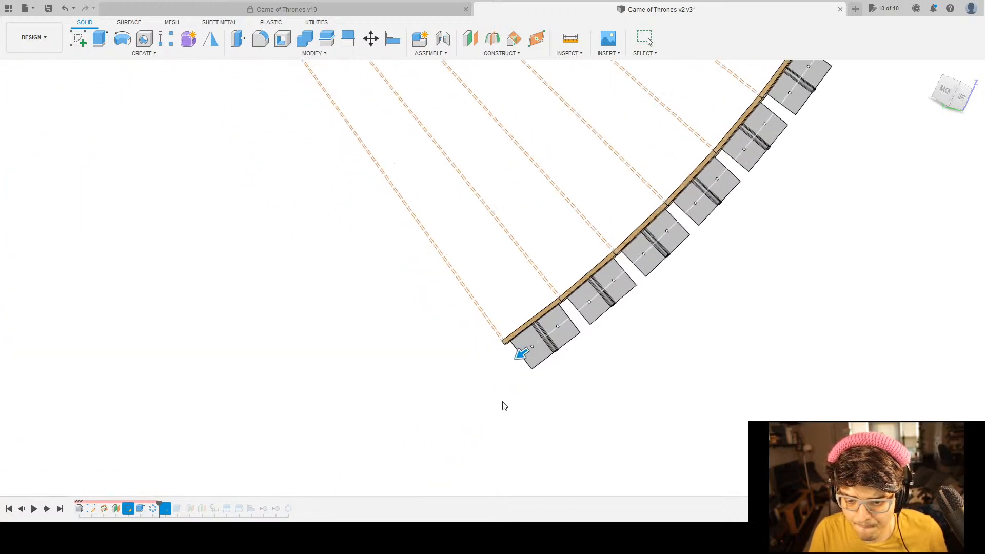
scroll(547, 371, up, 4)
shift+middle_drag(554, 383, 552, 368)
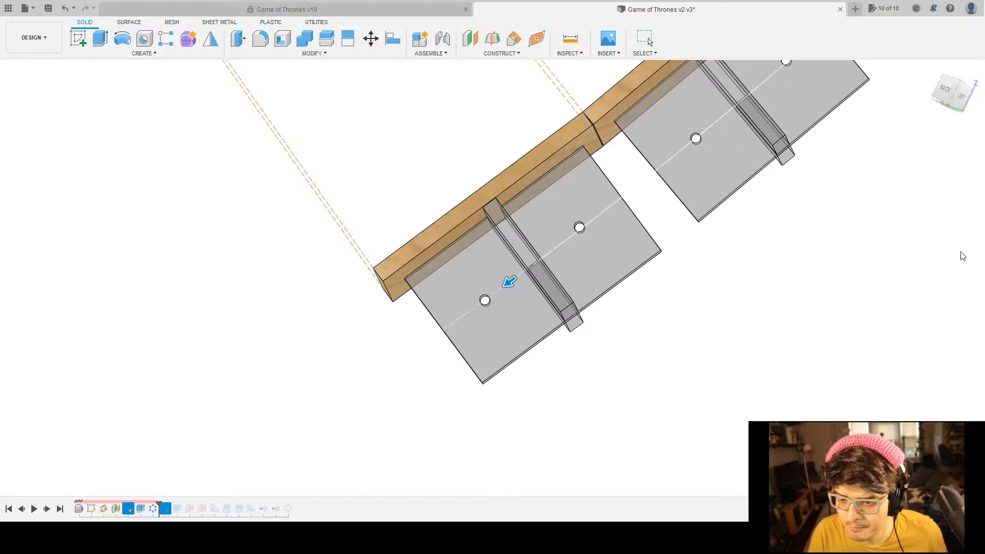
key(Escape)
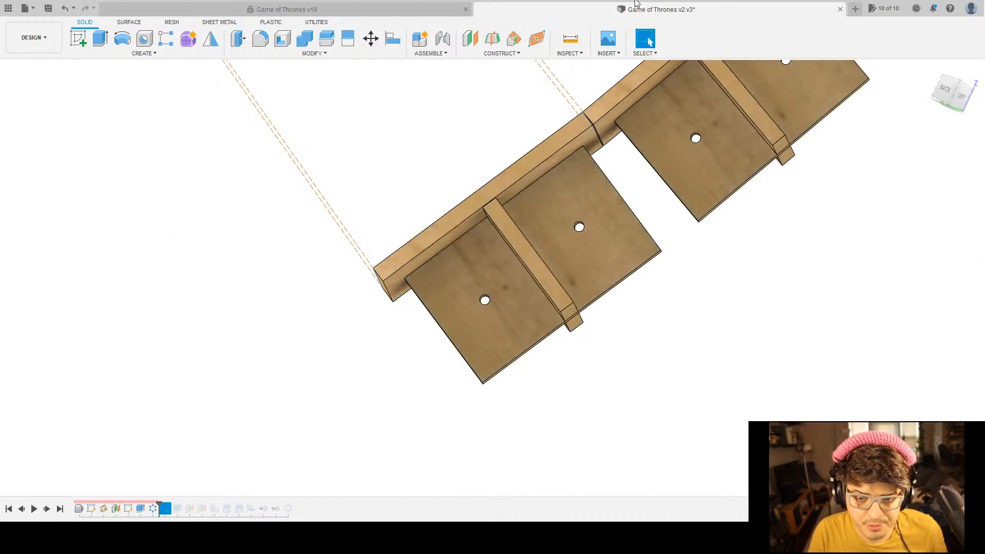
Hide the lowest wooden segment to expose its bracket, and start measuring from the bracket's end face to that segment.
click(653, 55)
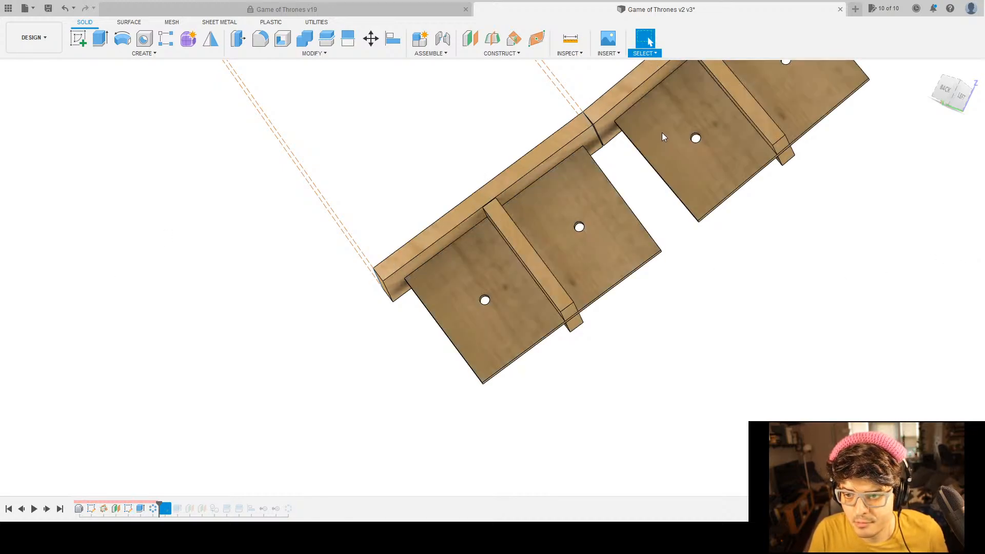
click(520, 172)
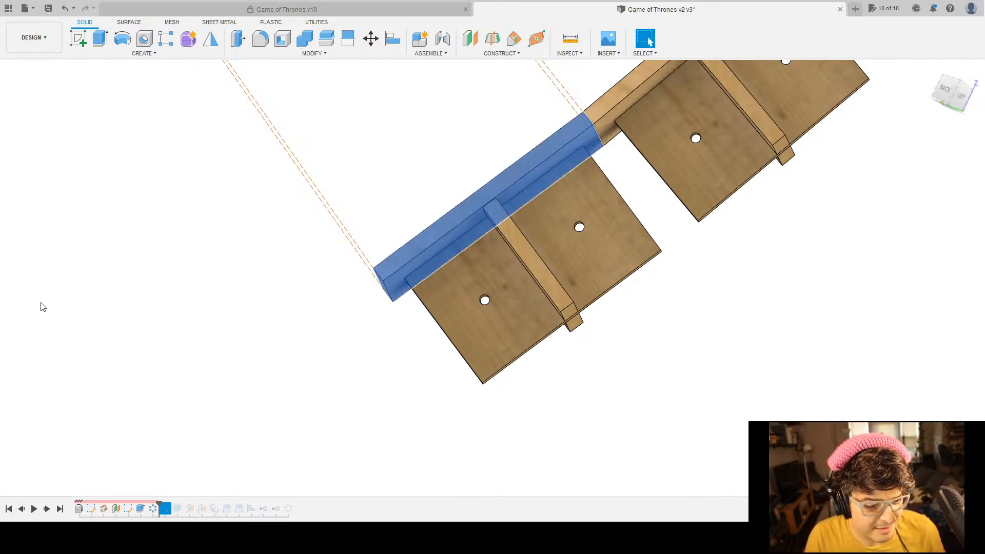
shift+middle_drag(222, 364, 604, 351)
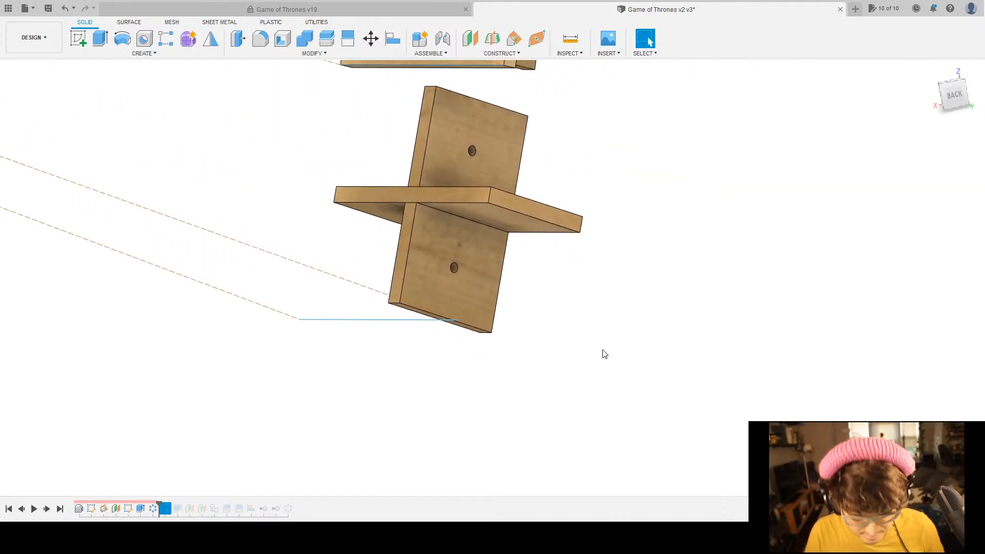
key(i)
scroll(533, 263, down, 3)
scroll(451, 192, up, 8)
click(566, 301)
scroll(273, 303, down, 5)
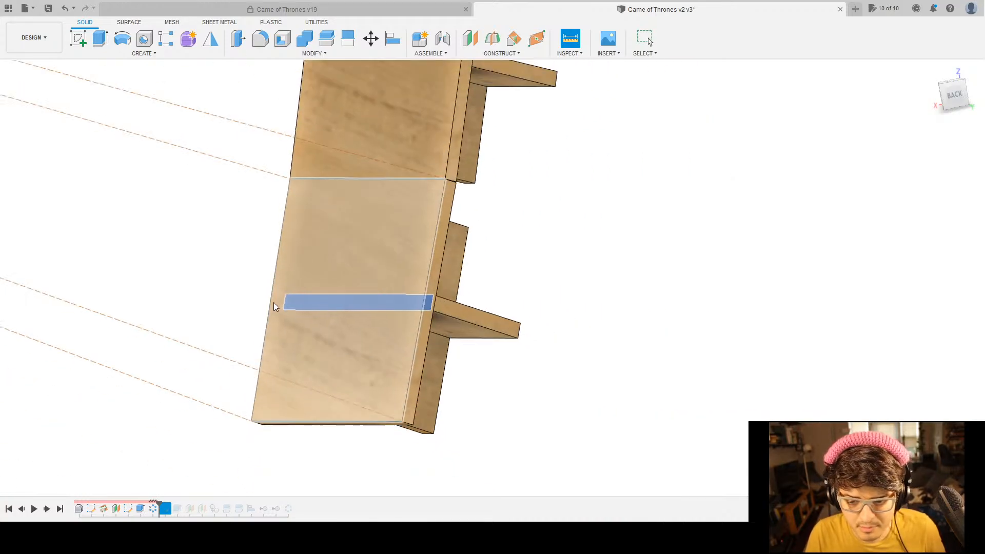
Measure the angle between the lowest bracket's end face and the adjoining face of its wooden segment.
key(Escape)
shift+middle_drag(534, 387, 478, 357)
key(i)
click(536, 225)
shift+middle_drag(616, 279, 720, 352)
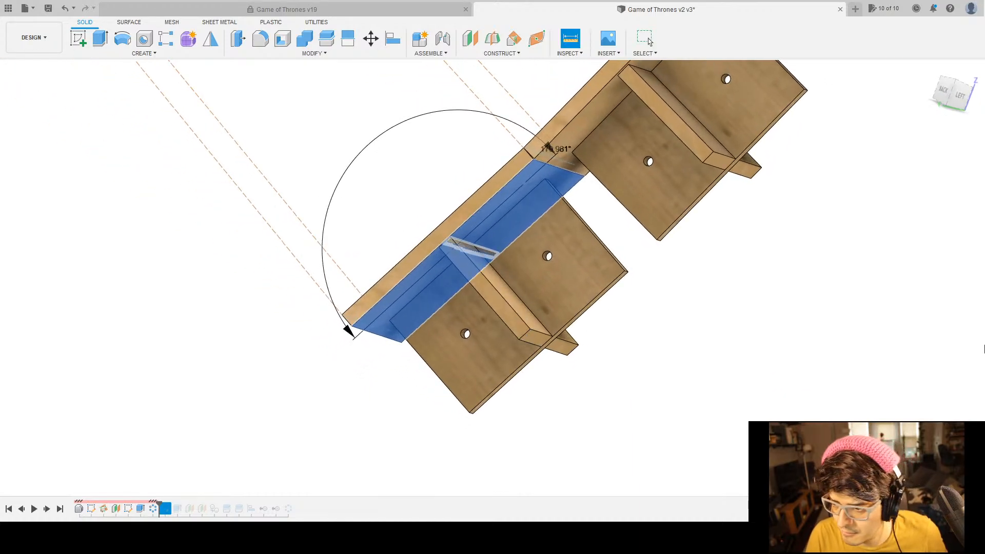
Inspect the joint between the lowest bracket's end face and its wooden segment up close with the Measure tool.
shift+middle_drag(569, 226, 630, 359)
scroll(460, 226, up, 8)
shift+middle_drag(476, 322, 461, 345)
key(i)
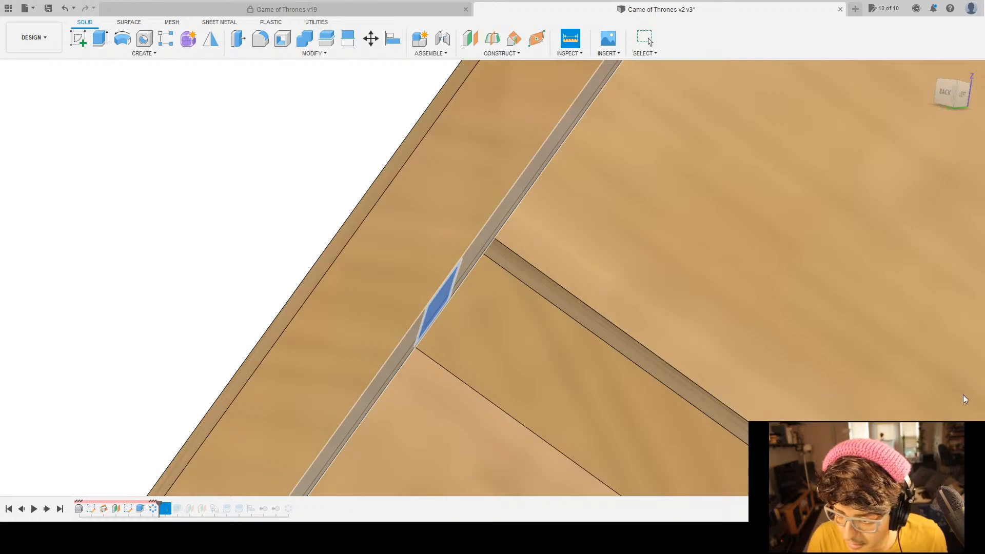
key(Escape)
Leave the Measure tool and examine the whole bracket arc, checking how the cross-shaped brackets sit on the wooden segments.
scroll(583, 297, down, 10)
scroll(581, 330, down, 15)
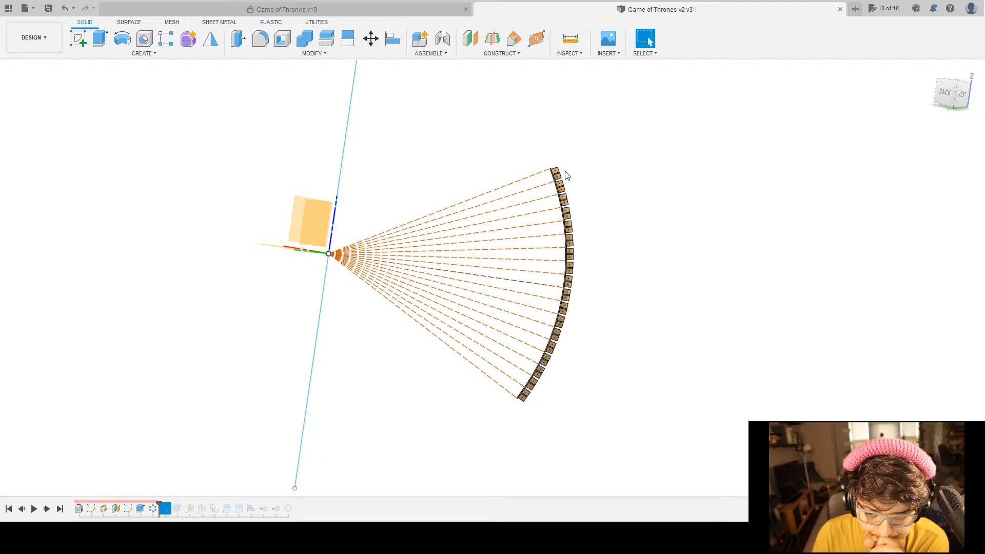
shift+middle_drag(590, 331, 708, 310)
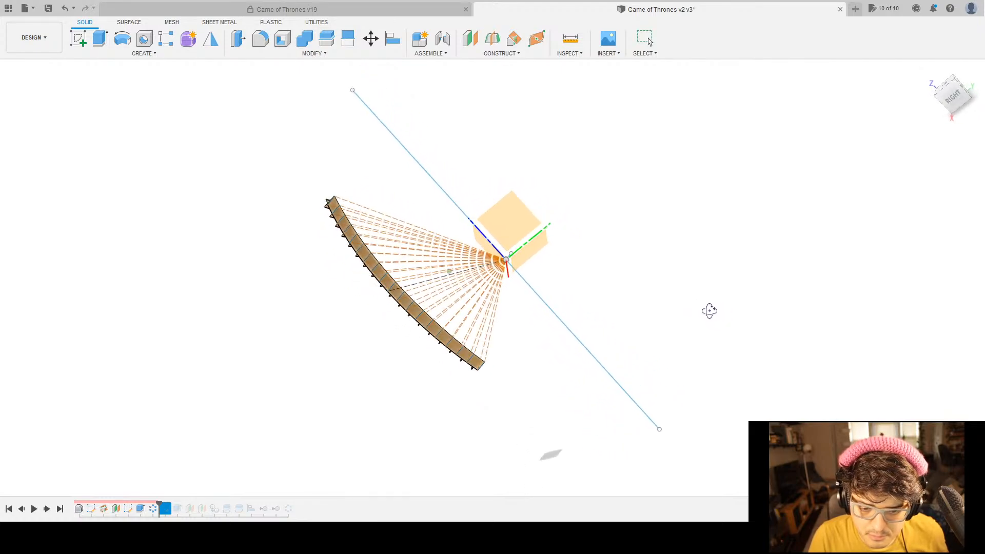
scroll(307, 225, down, 3)
scroll(318, 213, up, 8)
scroll(324, 213, up, 3)
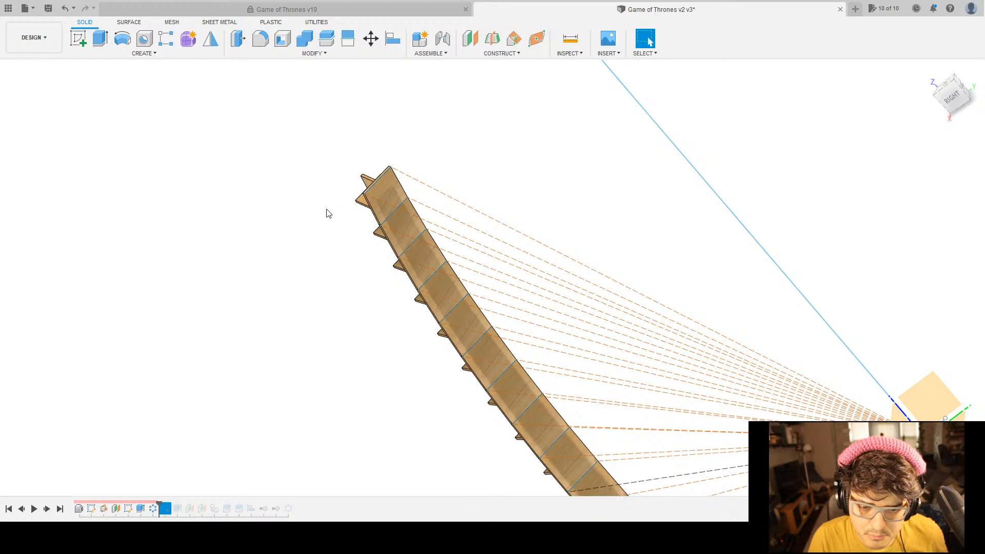
shift+middle_drag(331, 239, 981, 28)
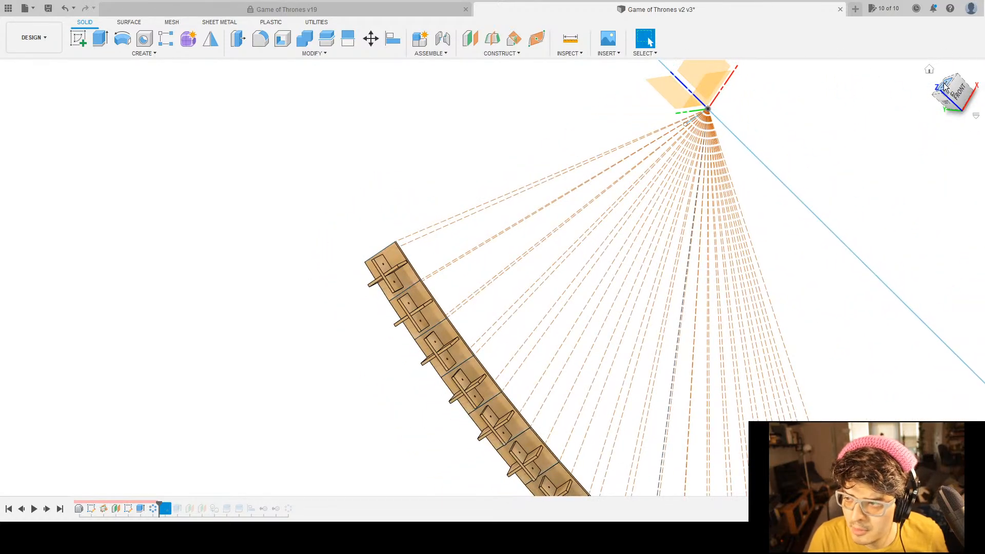
scroll(857, 133, up, 2)
scroll(853, 134, down, 7)
middle_drag(863, 203, 741, 147)
middle_drag(809, 351, 732, 361)
scroll(727, 353, up, 4)
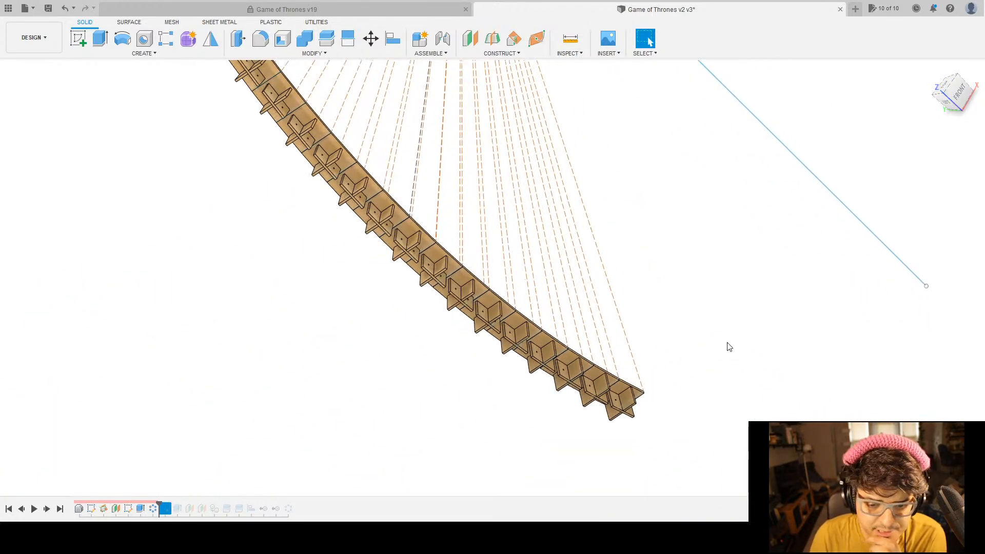
Examine the arc in side profile, focusing on the brackets' alignment with the segments at its upper end.
shift+middle_drag(705, 366, 549, 380)
scroll(635, 344, down, 5)
scroll(557, 146, up, 4)
middle_drag(682, 195, 607, 129)
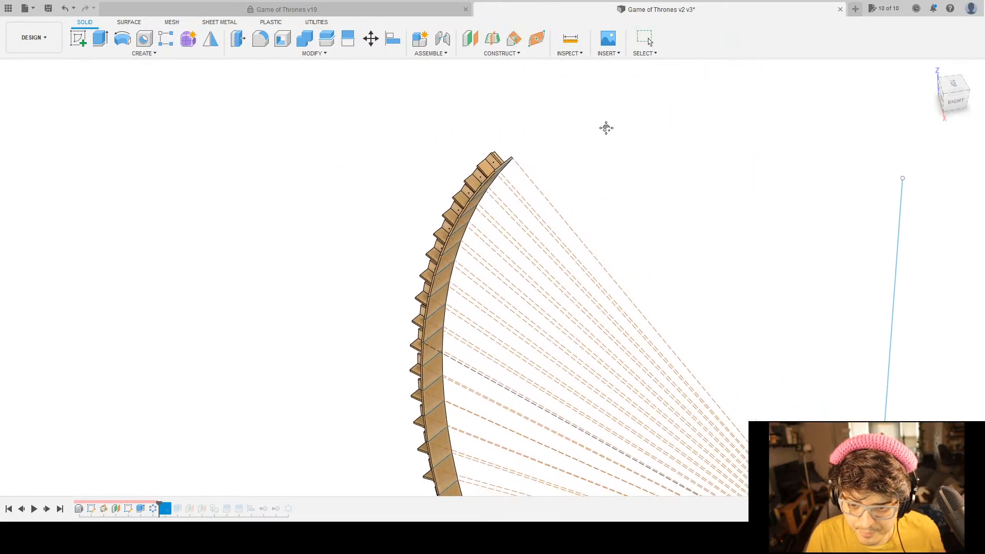
scroll(516, 160, up, 4)
mouse_move(497, 260)
shift+middle_down()
mouse_move(522, 250)
mouse_move(520, 226)
mouse_move(500, 264)
shift+middle_up()
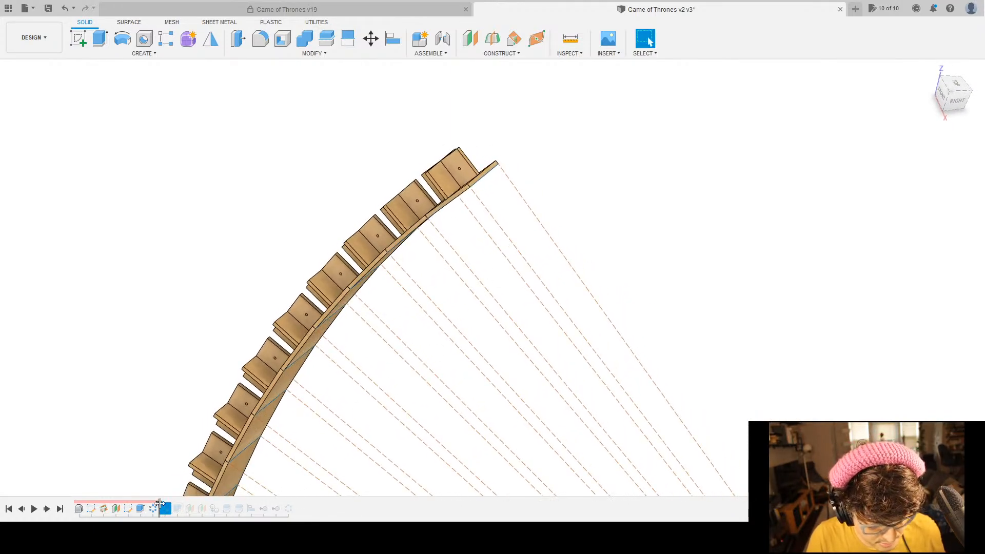
Roll the design history forward to its end to restore the full tiled wall, and hide the radial sketch lines.
drag(171, 501, 295, 502)
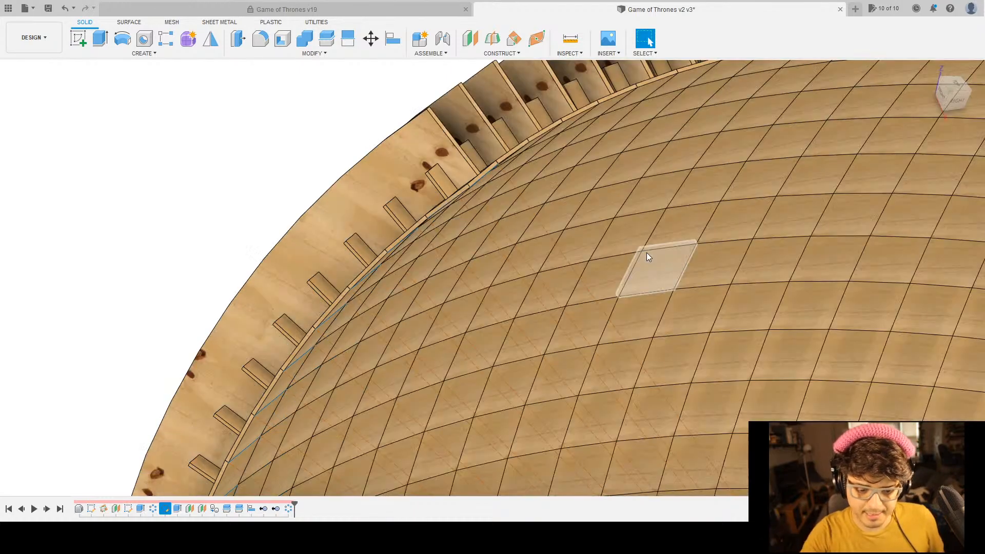
scroll(646, 252, down, 5)
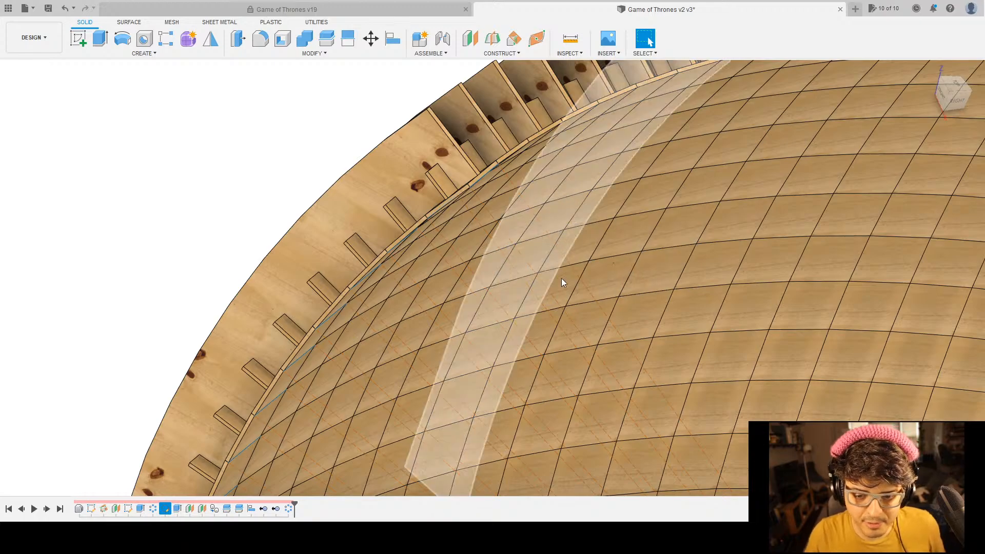
scroll(592, 312, up, 5)
scroll(611, 315, down, 5)
scroll(611, 314, down, 5)
mouse_move(658, 335)
shift+middle_down()
mouse_move(757, 403)
mouse_move(778, 343)
shift+middle_up()
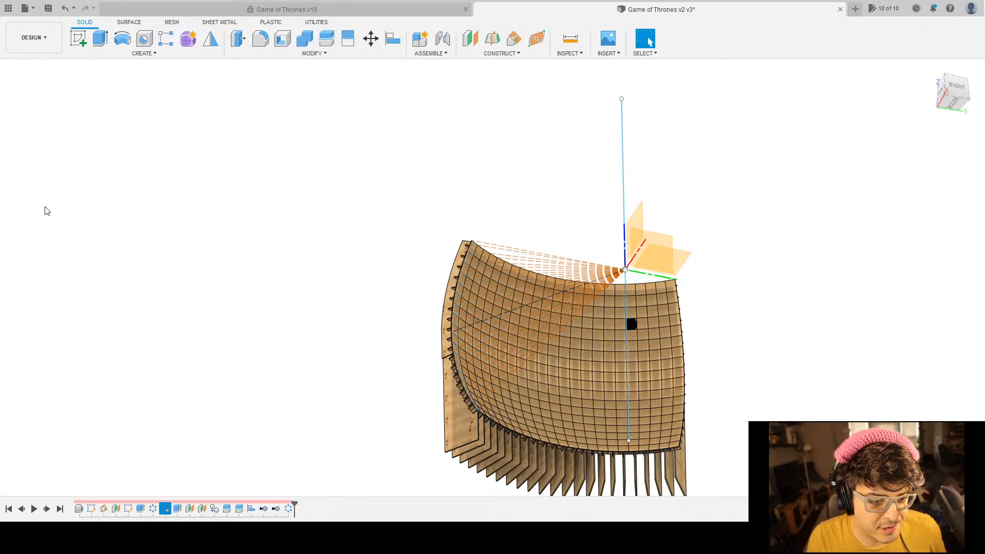
middle_drag(529, 288, 534, 235)
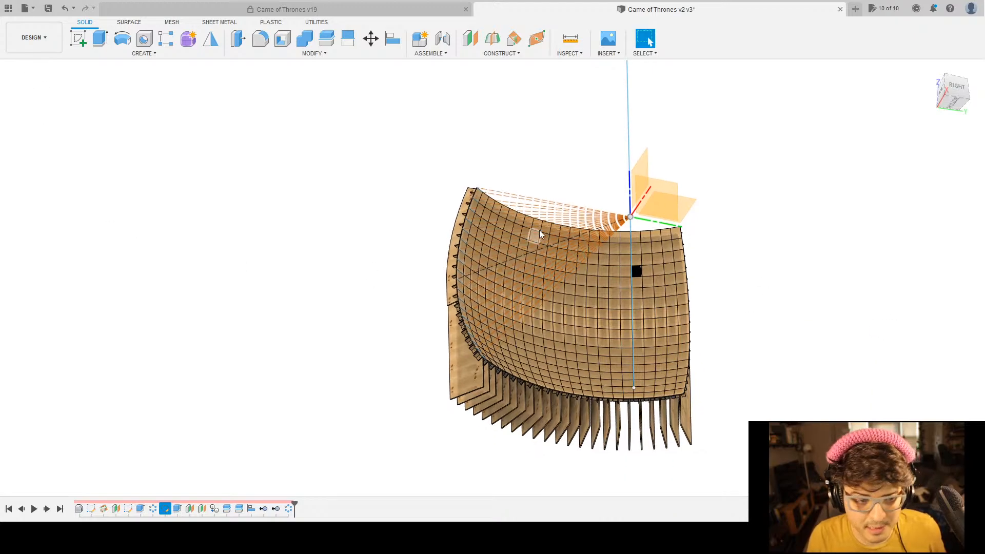
click(36, 145)
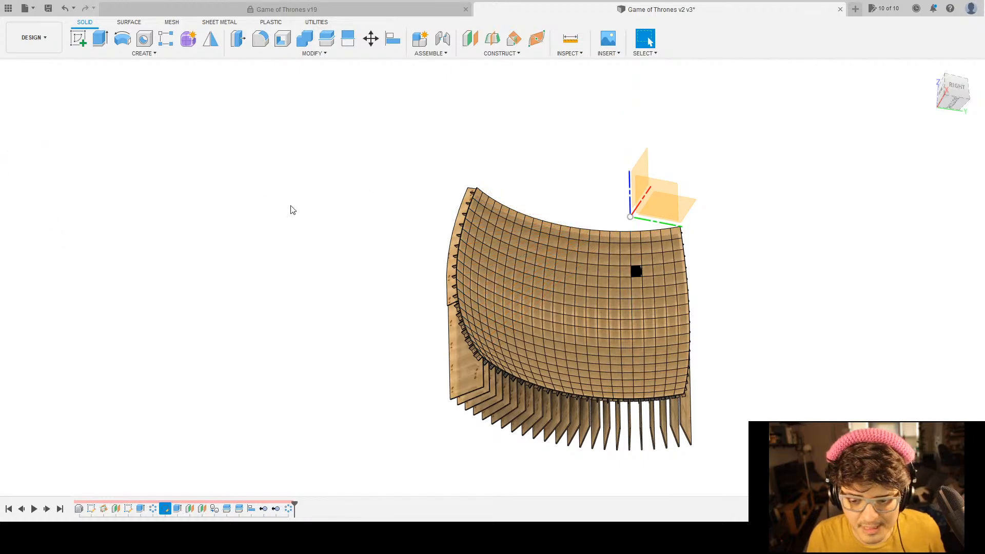
Examine the assembled tiled wall and its supporting ribs as a whole from several angles.
shift+middle_drag(288, 209, 289, 272)
scroll(543, 285, down, 2)
scroll(542, 286, up, 5)
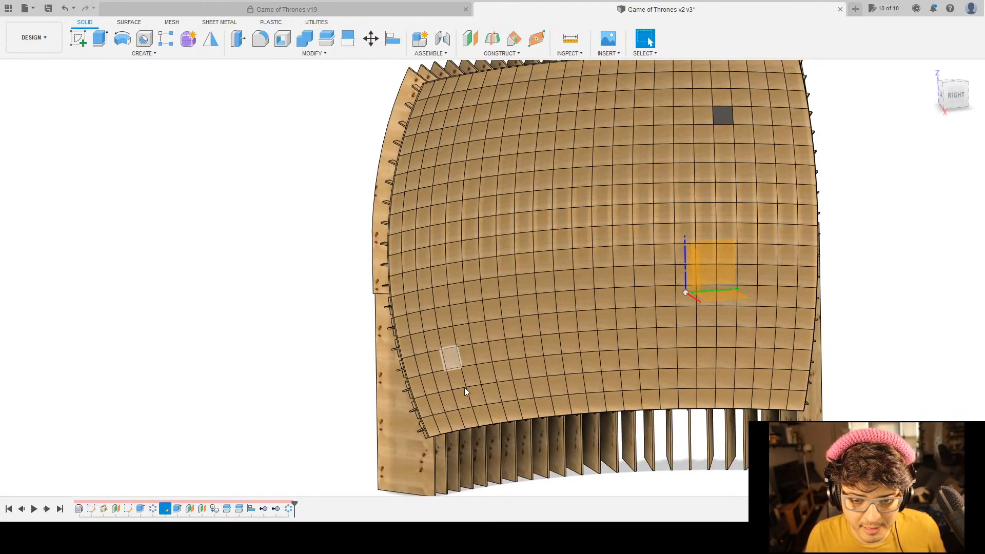
middle_drag(925, 404, 826, 479)
scroll(818, 448, down, 1)
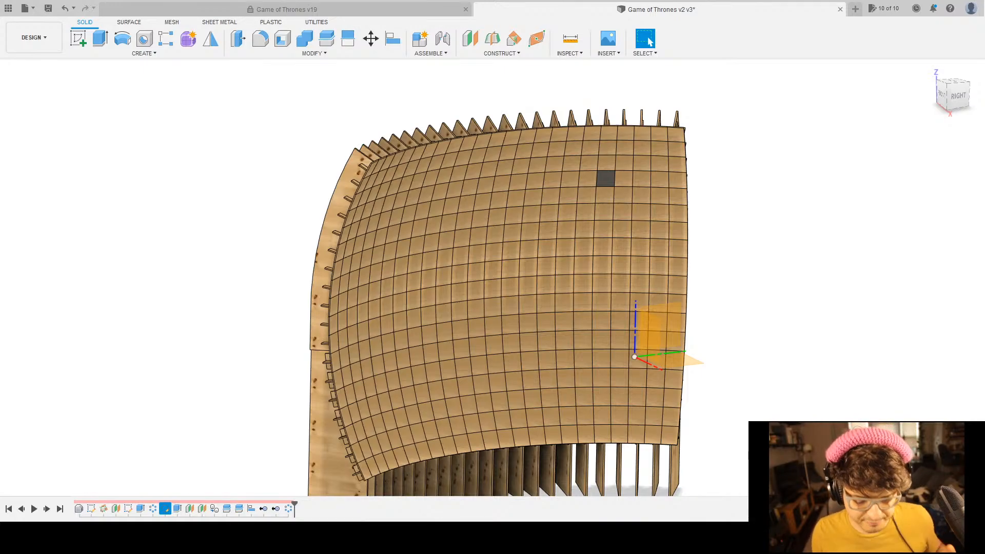
middle_drag(843, 448, 829, 401)
shift+middle_drag(771, 382, 840, 348)
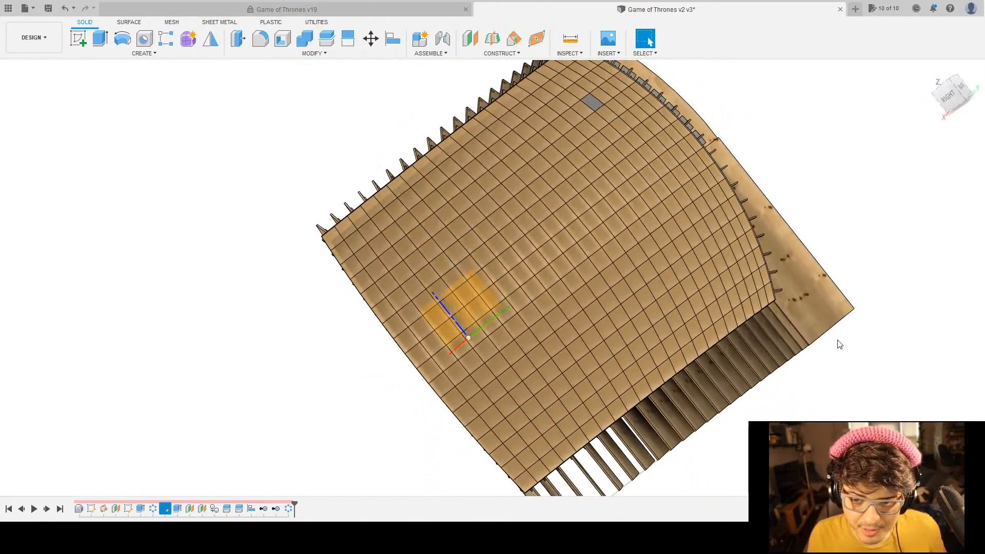
click(930, 70)
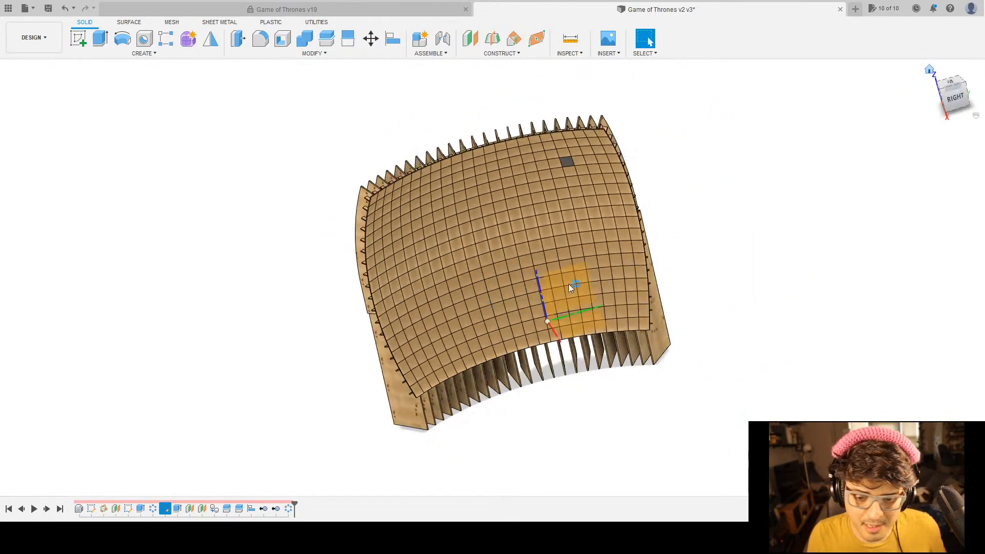
shift+middle_drag(590, 443, 549, 419)
scroll(370, 299, down, 2)
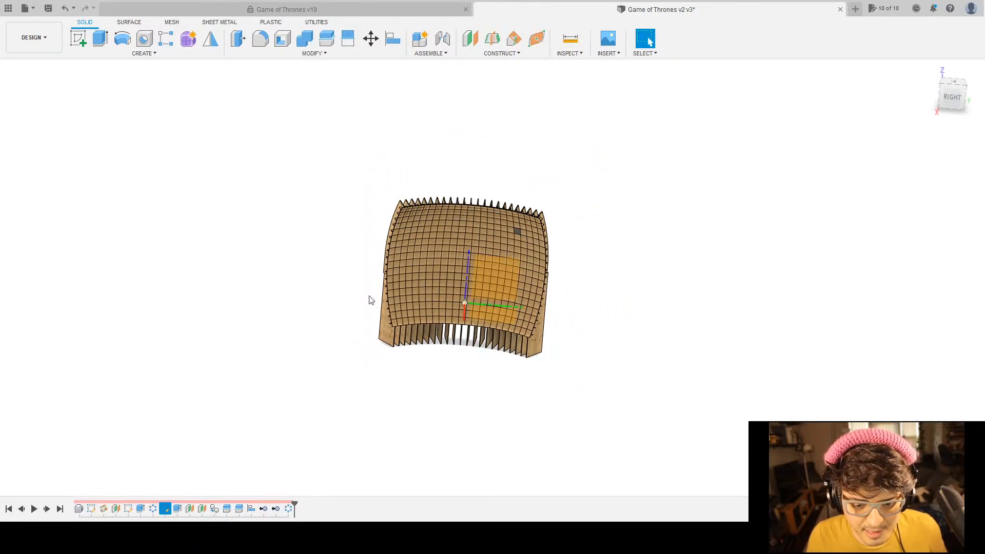
Inspect the tiles along the wall's side edge up close, selecting and deselecting one edge tile.
scroll(408, 282, up, 10)
click(462, 277)
scroll(559, 323, down, 5)
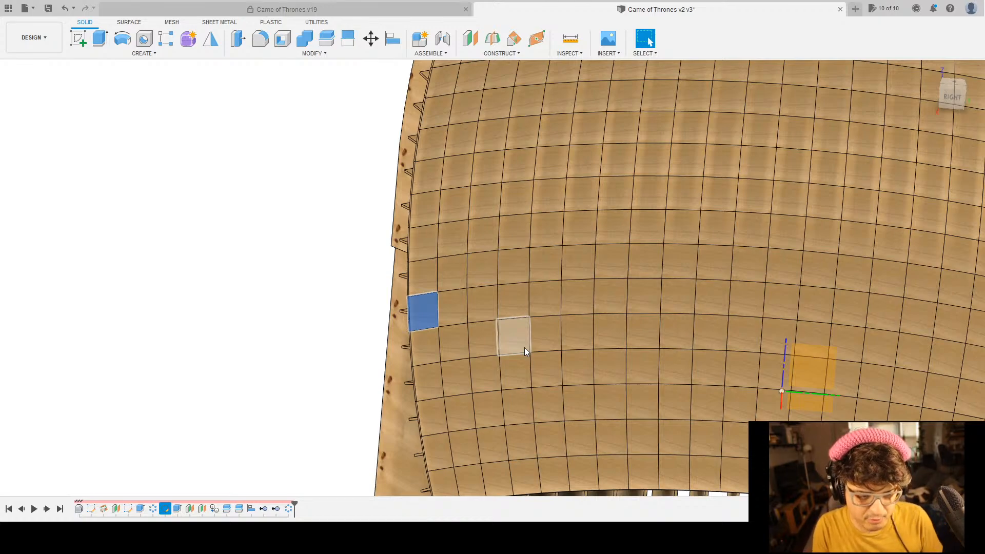
click(279, 305)
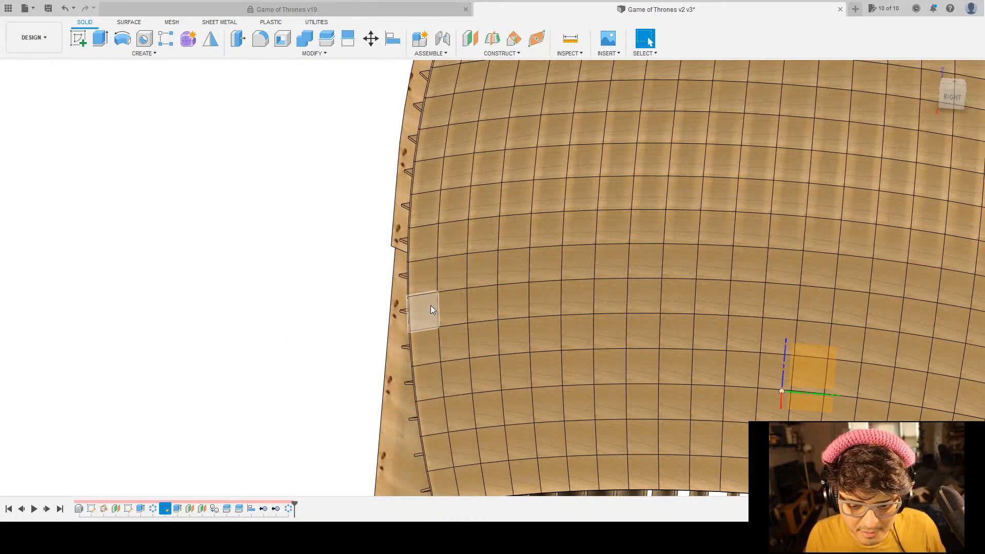
scroll(476, 219, up, 3)
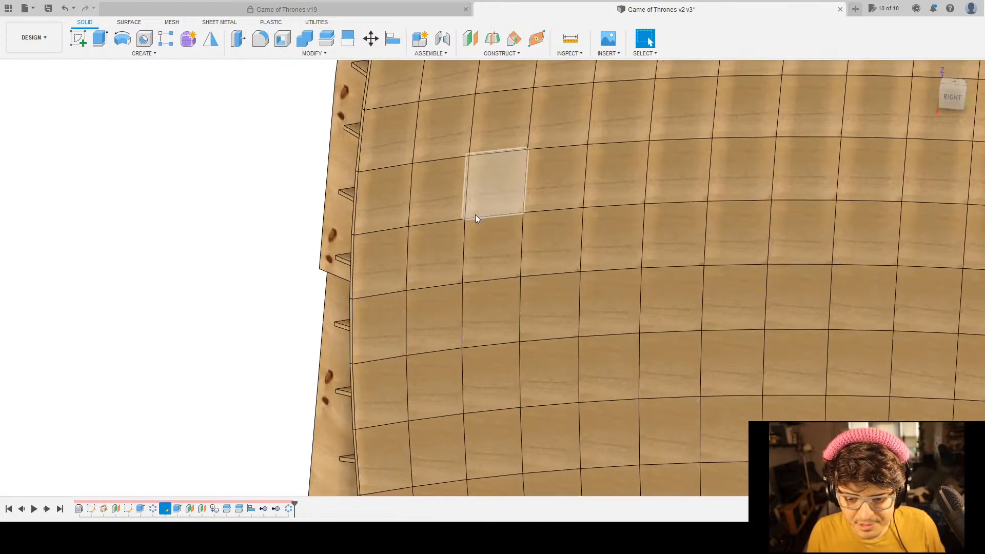
scroll(477, 216, down, 10)
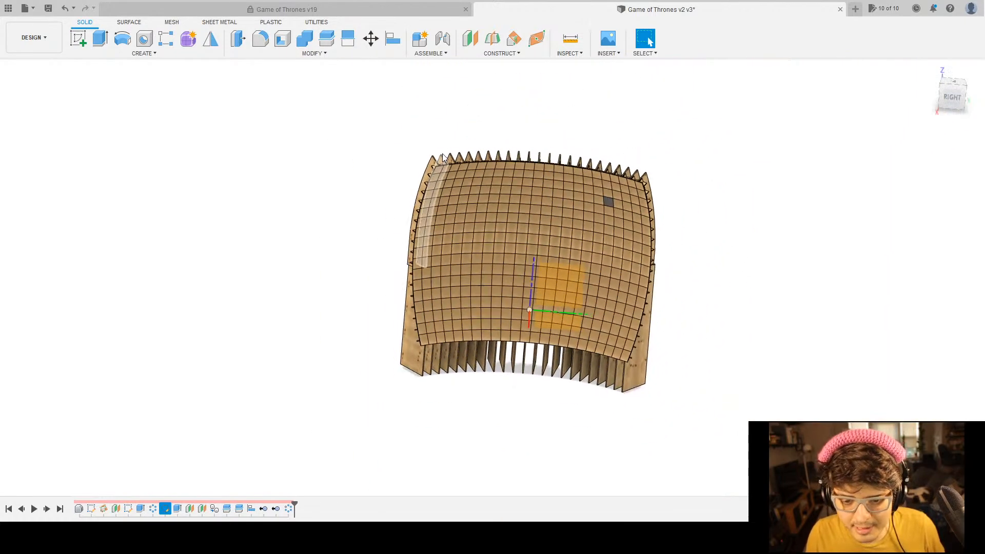
scroll(438, 195, up, 5)
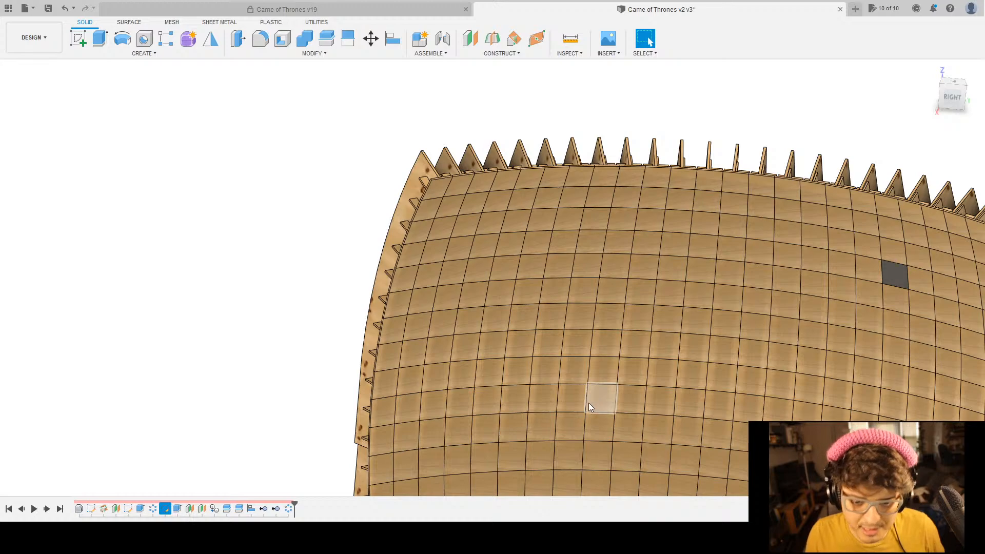
Examine the brackets and ribs along the wall's upper and side edges from above and from the side.
shift+middle_drag(464, 379, 474, 386)
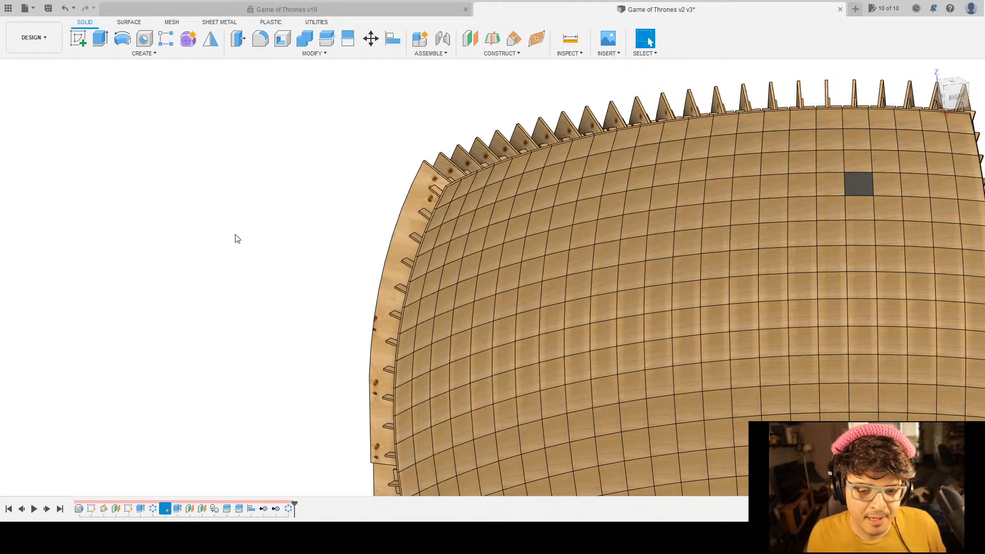
scroll(236, 238, down, 4)
shift+middle_drag(235, 242, 287, 241)
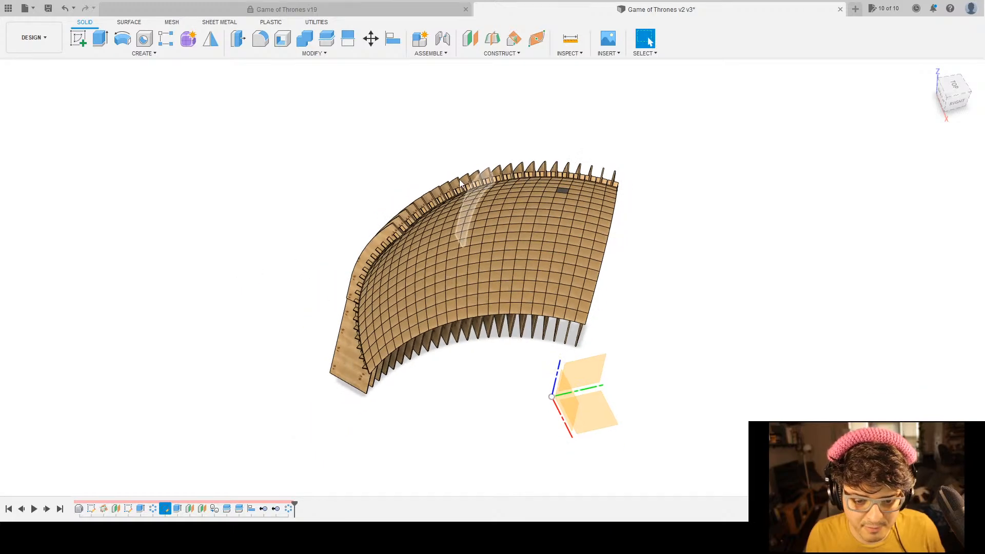
scroll(349, 200, up, 6)
middle_drag(668, 264, 530, 262)
middle_drag(851, 207, 564, 236)
scroll(778, 279, down, 6)
shift+middle_drag(790, 288, 798, 339)
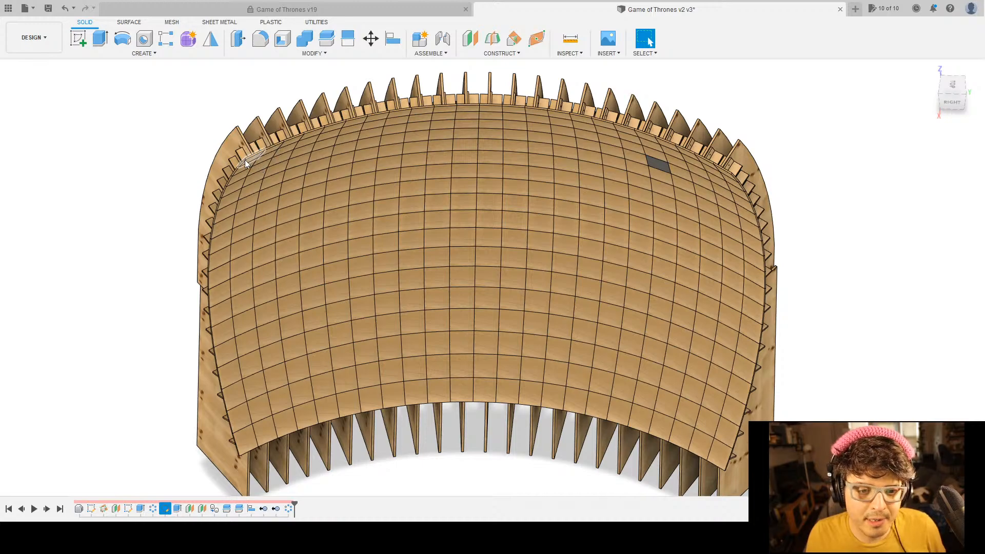
scroll(261, 177, down, 3)
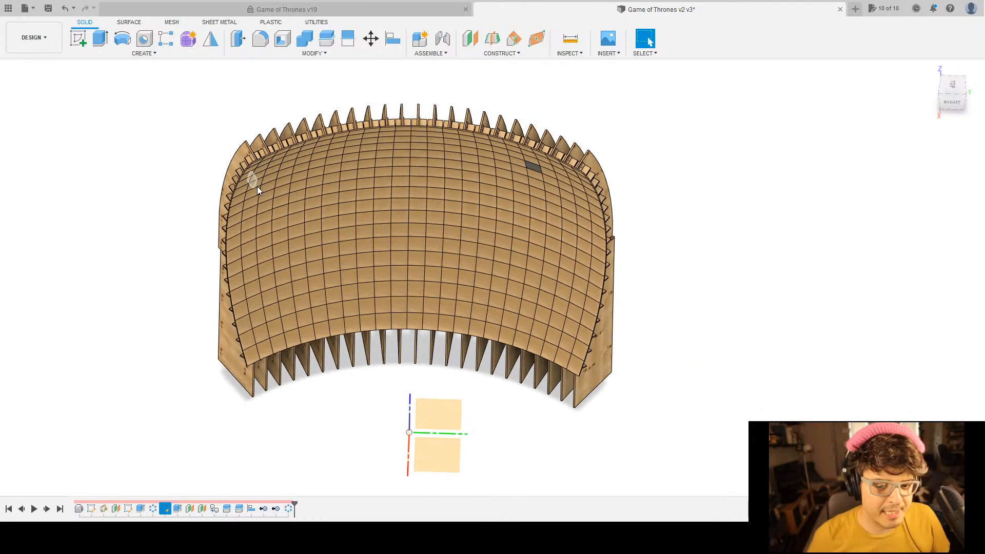
shift+middle_drag(316, 410, 336, 388)
middle_drag(712, 412, 786, 399)
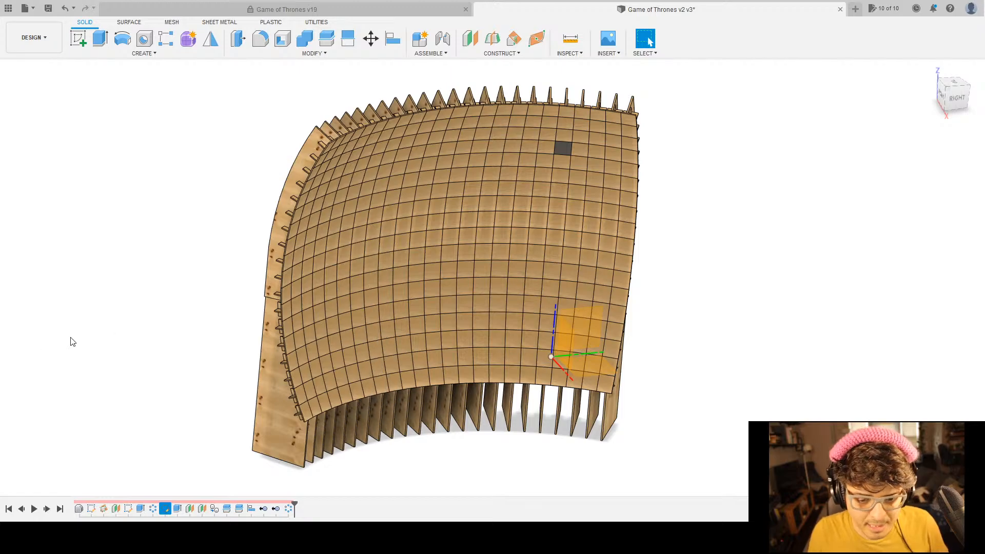
shift+middle_drag(488, 308, 579, 297)
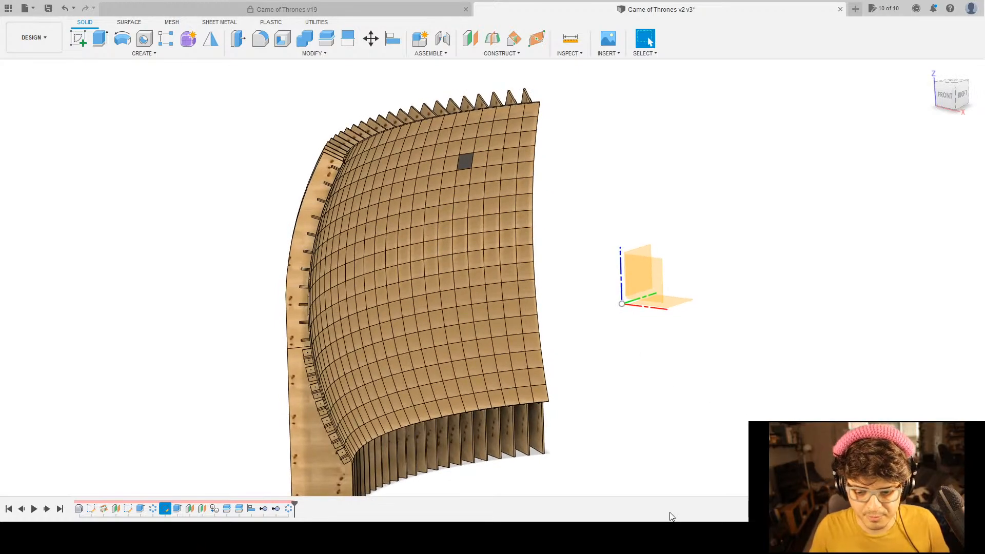
middle_drag(669, 513, 679, 433)
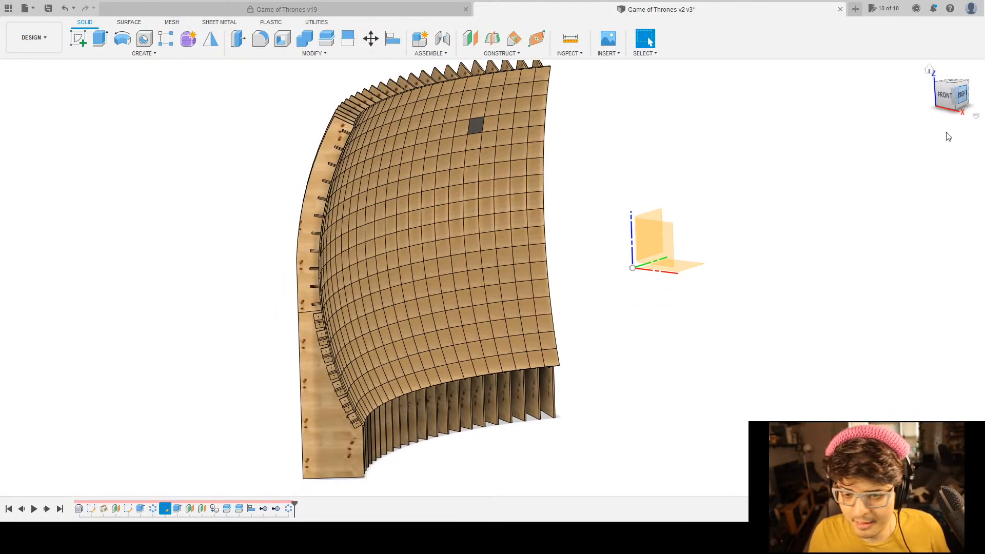
In the right view, measure the height from the tiled wall's upper edge to the base of the ribs, then remeasure it.
click(961, 95)
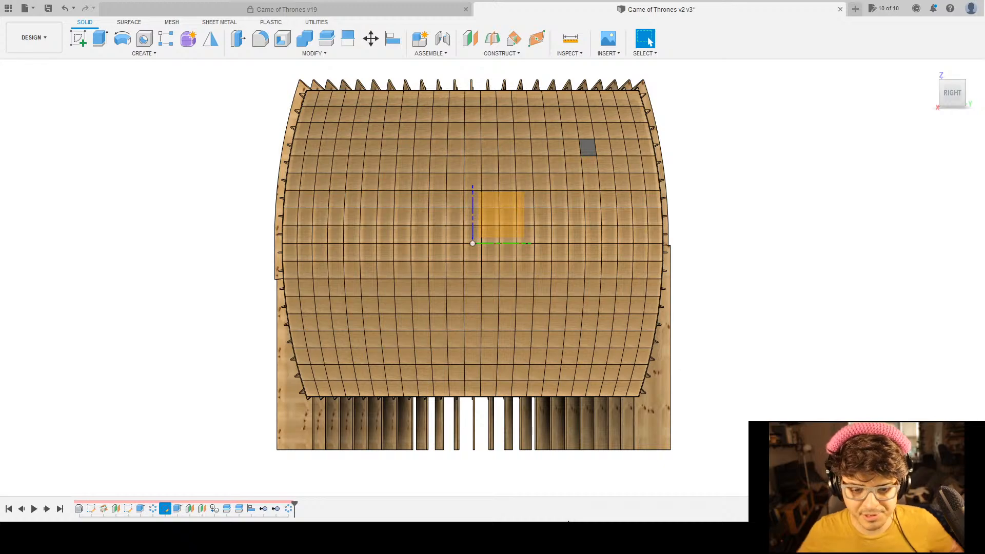
middle_drag(767, 369, 761, 413)
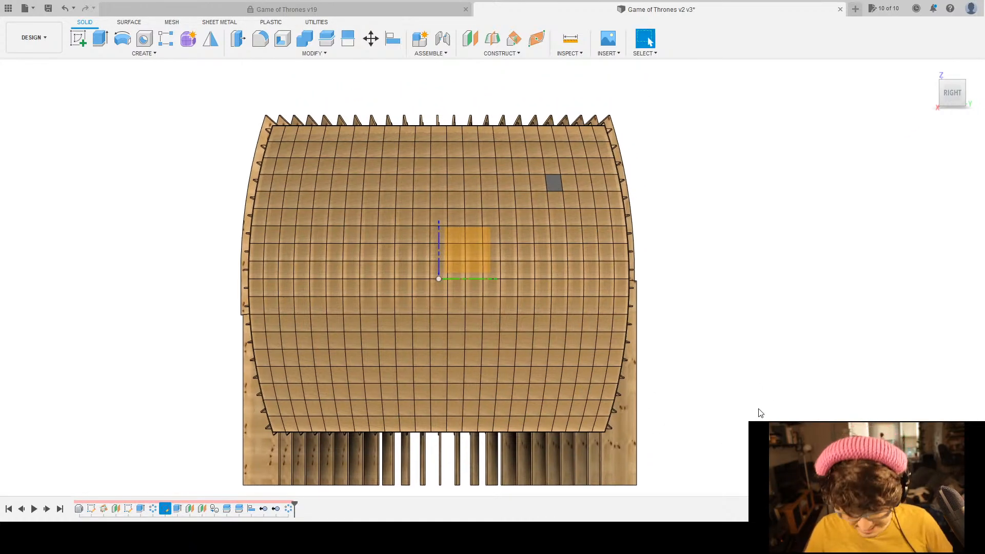
key(i)
click(606, 125)
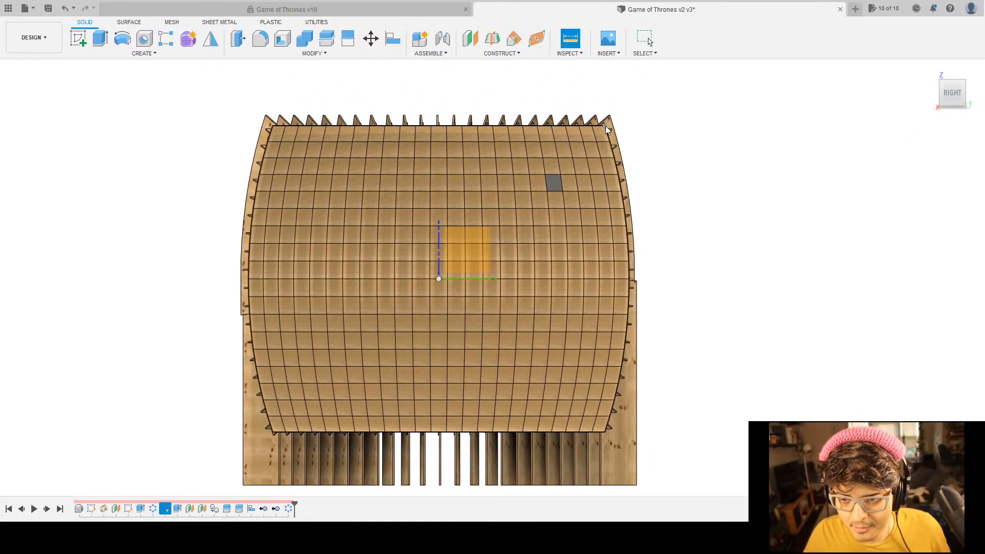
click(600, 485)
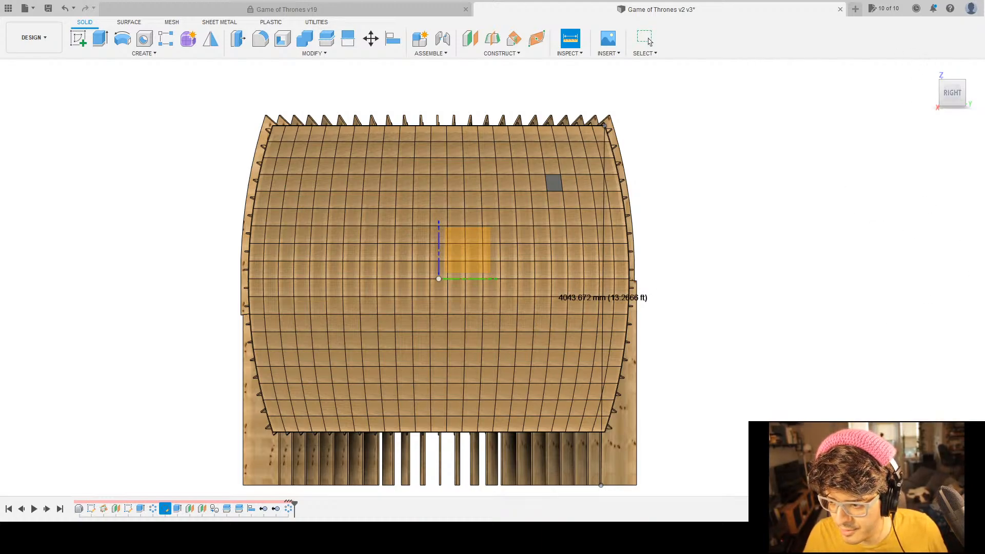
key(Escape)
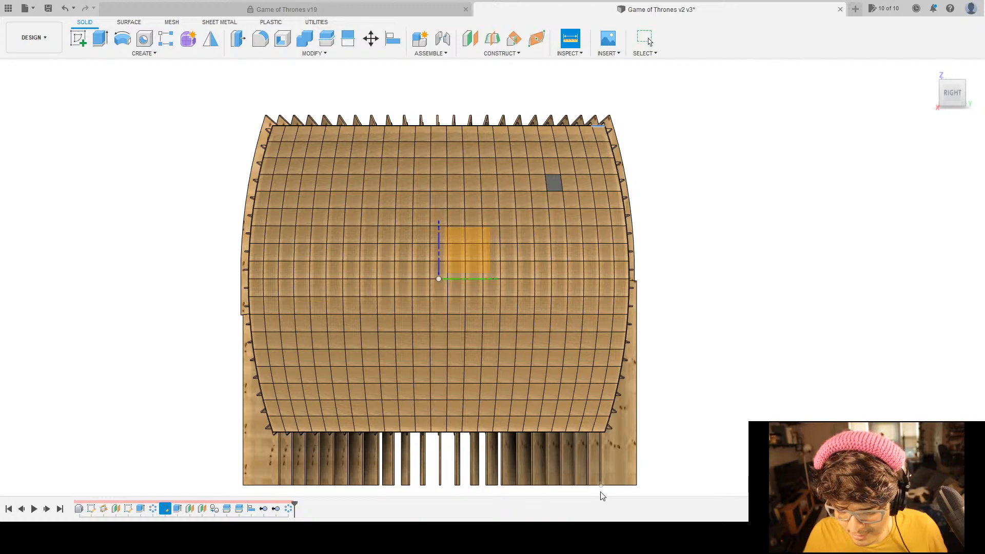
click(601, 485)
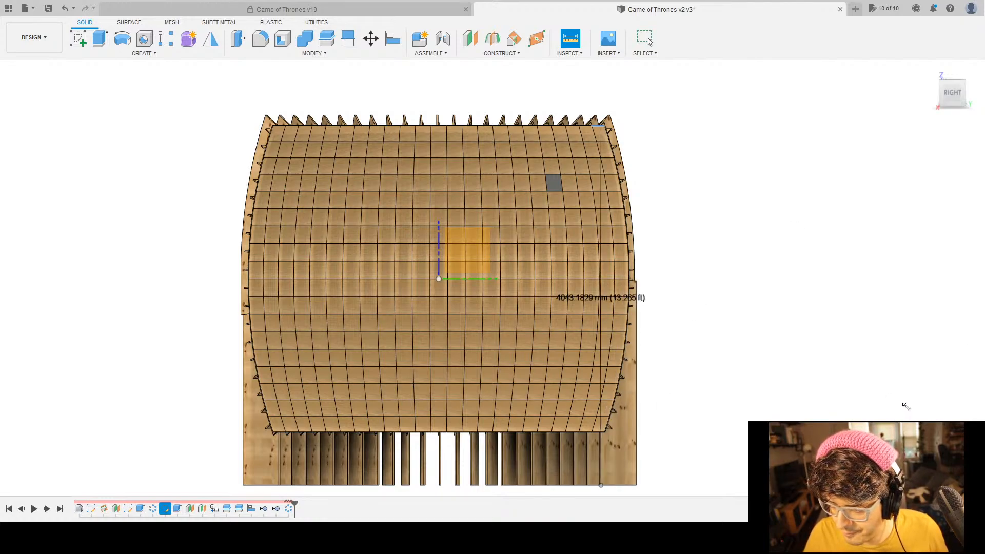
Measure the distance between the upper and lower edges of the corner tile at the wall's upper edge.
shift+middle_drag(644, 339, 871, 387)
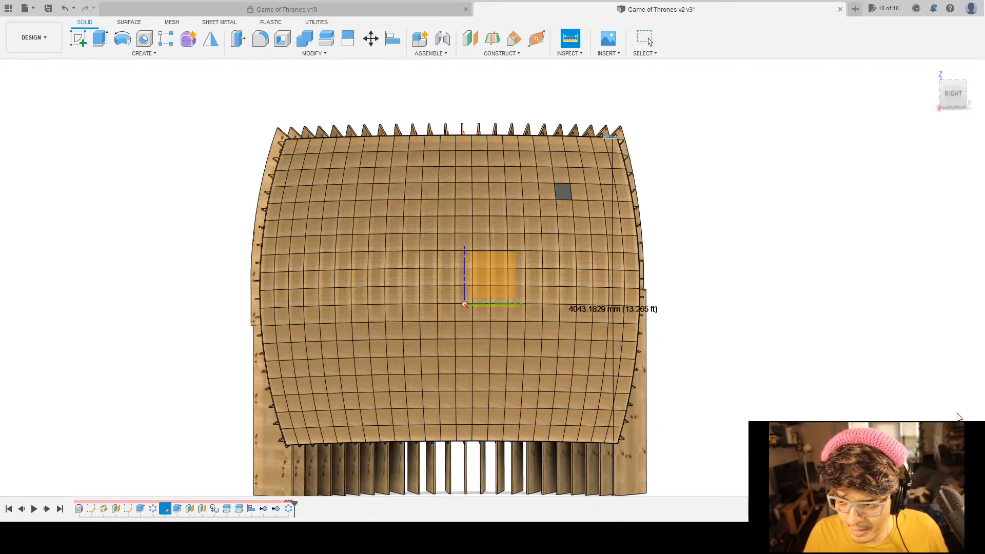
shift+middle_drag(750, 391, 544, 375)
shift+middle_drag(302, 397, 324, 319)
shift+middle_drag(403, 171, 432, 202)
scroll(392, 182, up, 5)
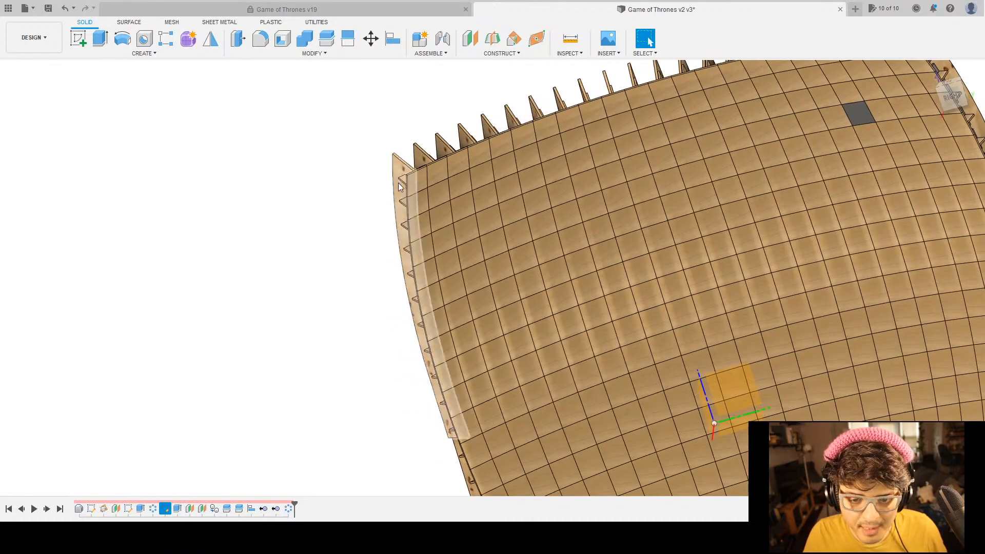
scroll(393, 181, up, 4)
middle_drag(437, 156, 417, 198)
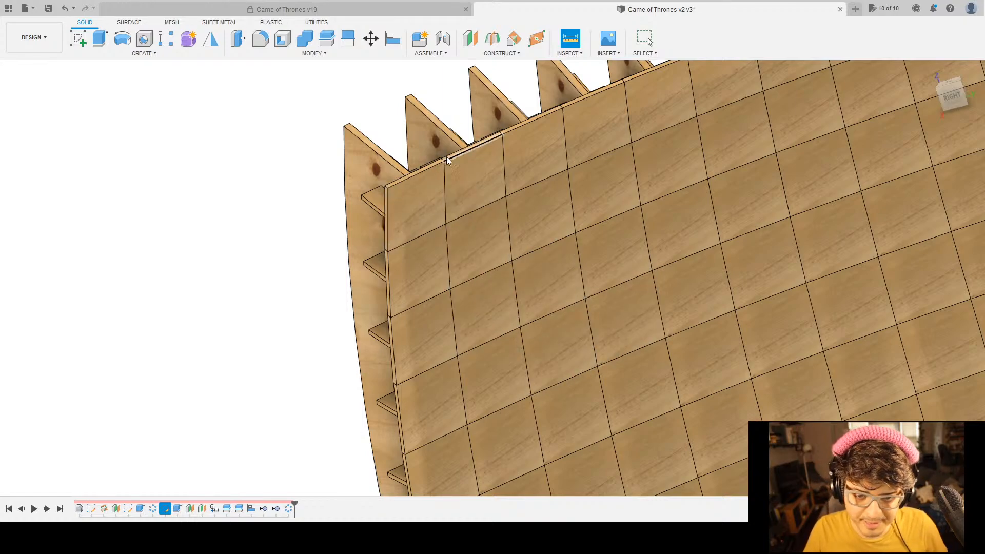
click(417, 174)
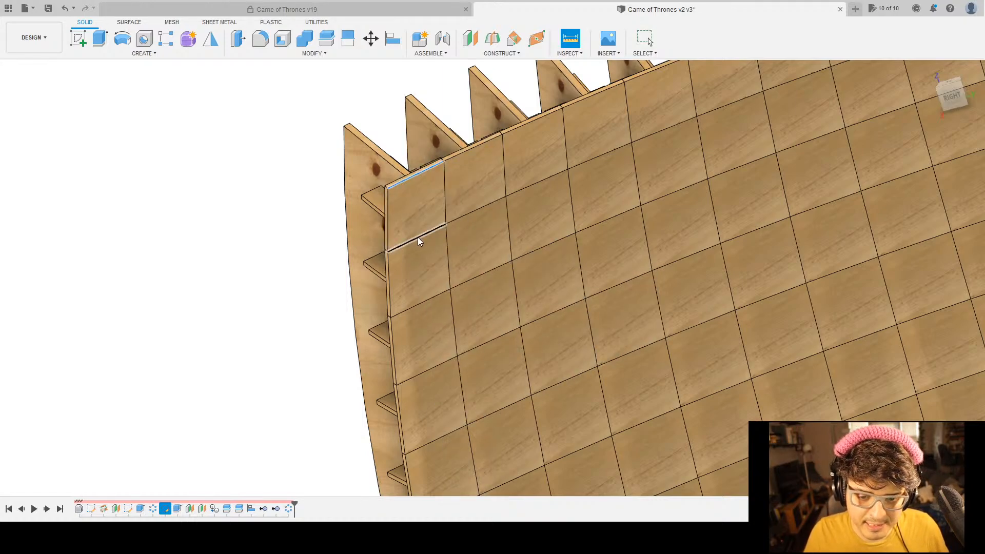
click(417, 237)
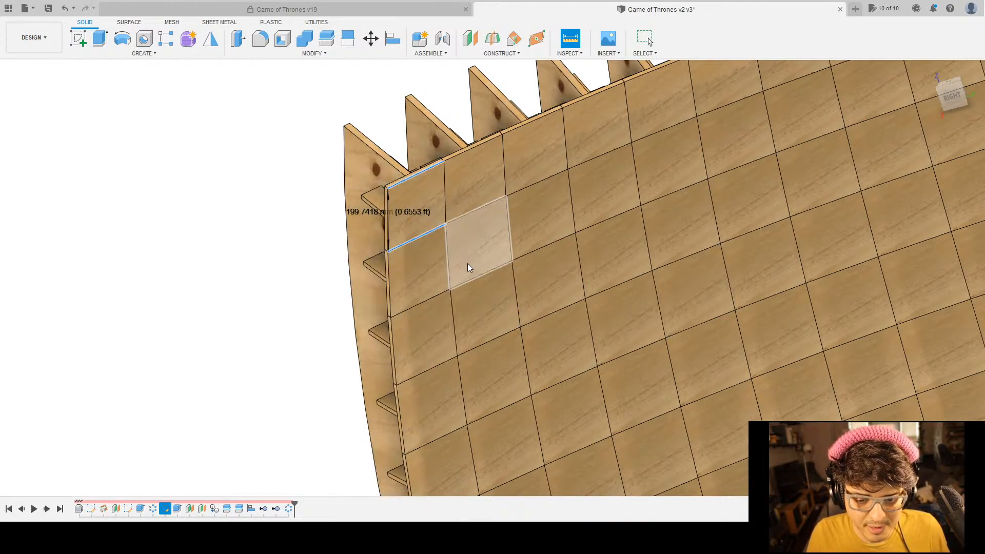
key(Escape)
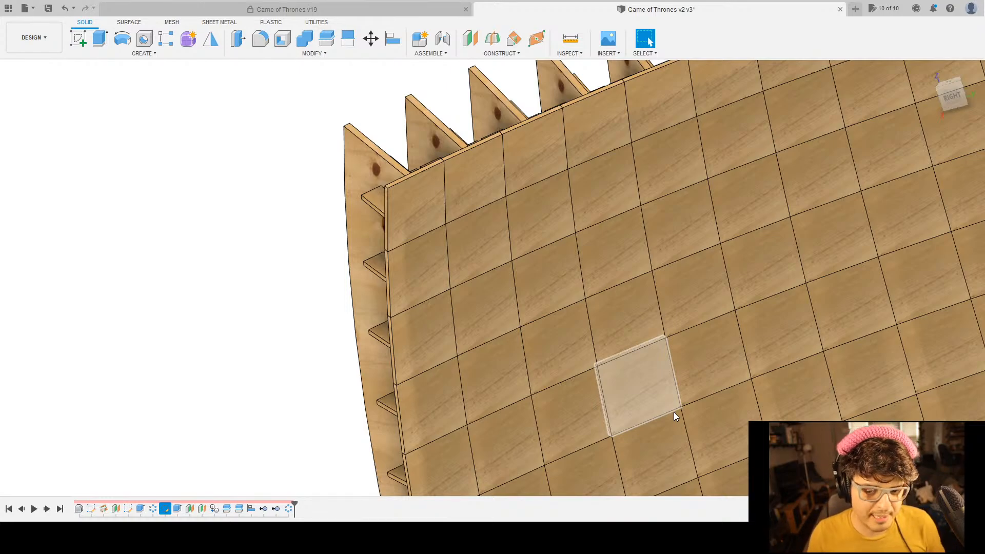
Examine the tile grid in the right view, comparing the whole wall with the tiles near its side edge.
scroll(481, 297, up, 3)
scroll(484, 285, down, 5)
scroll(485, 281, down, 3)
middle_drag(601, 322, 374, 291)
click(949, 103)
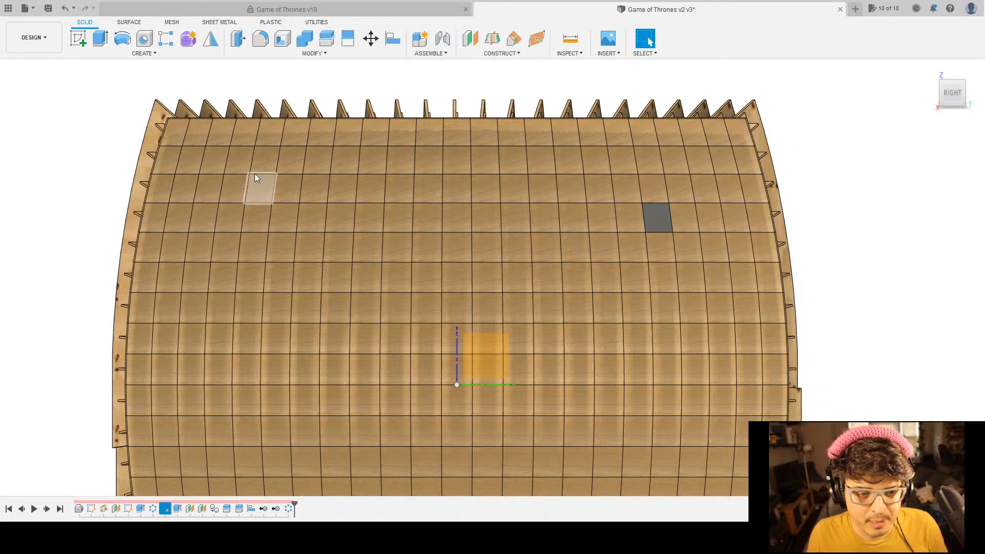
scroll(713, 344, up, 3)
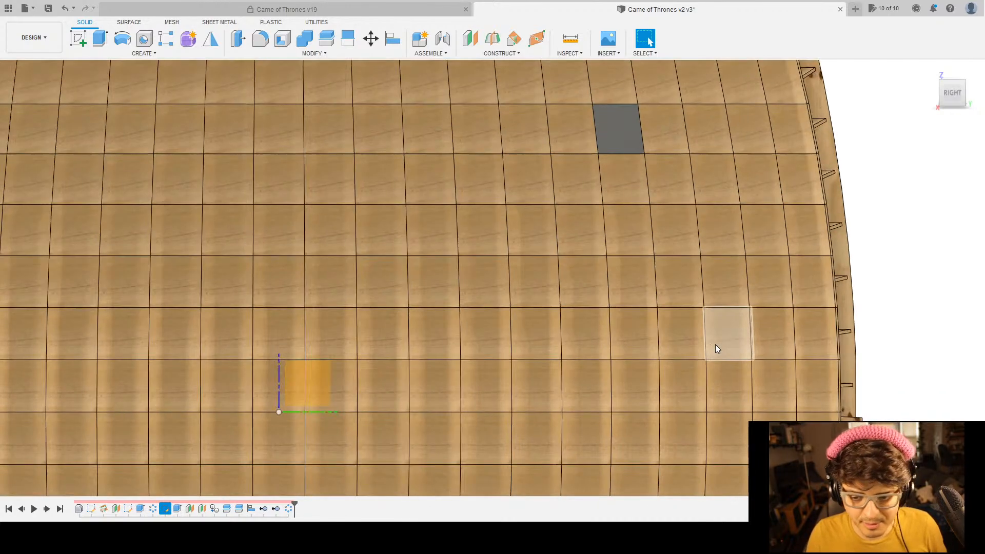
scroll(728, 349, down, 3)
scroll(729, 349, down, 3)
middle_drag(695, 257, 630, 181)
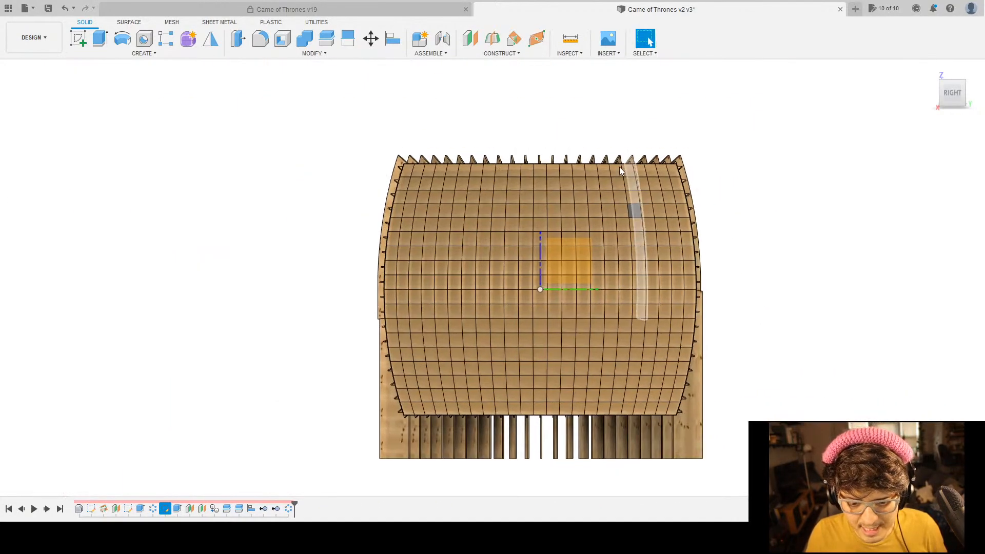
middle_drag(829, 380, 845, 390)
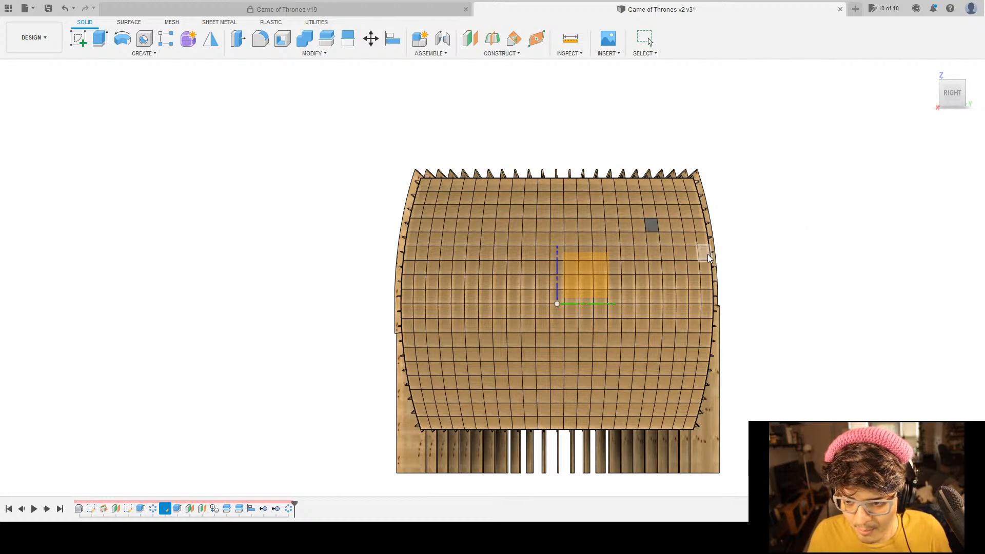
scroll(711, 235, up, 5)
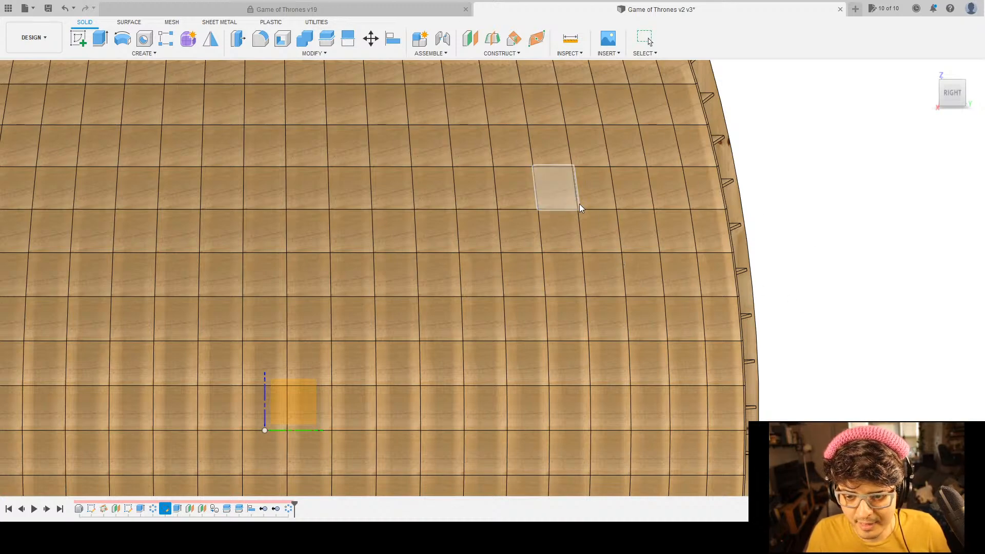
scroll(617, 220, up, 3)
scroll(630, 211, down, 10)
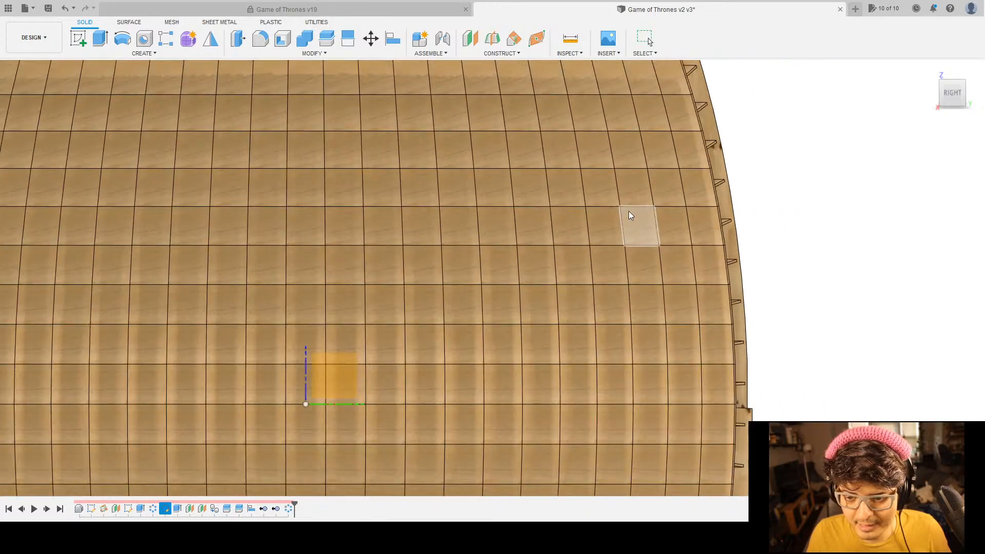
Inspect the ribs and brackets on the back of the wall near its side edge.
shift+middle_drag(638, 216, 410, 226)
shift+middle_drag(583, 298, 514, 326)
scroll(639, 259, down, 3)
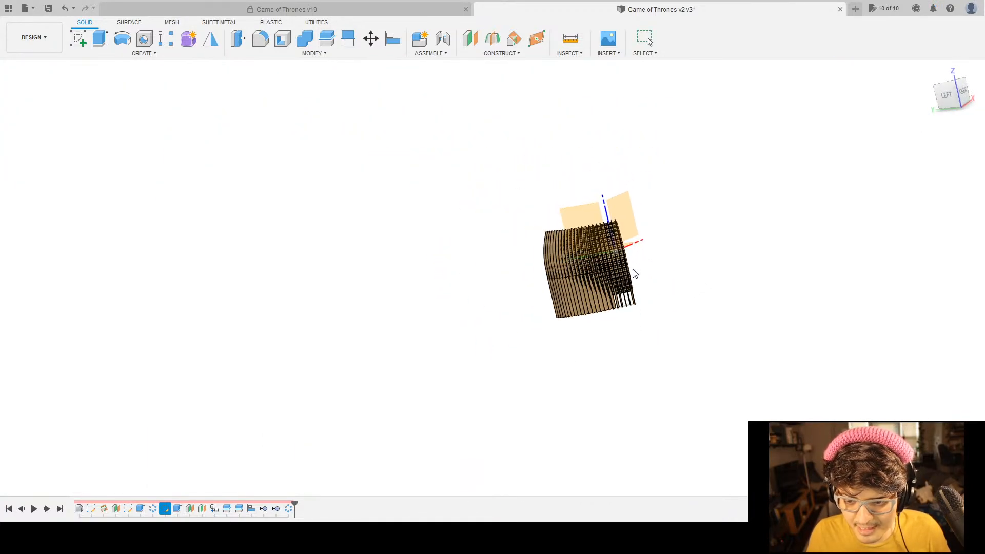
scroll(627, 263, up, 10)
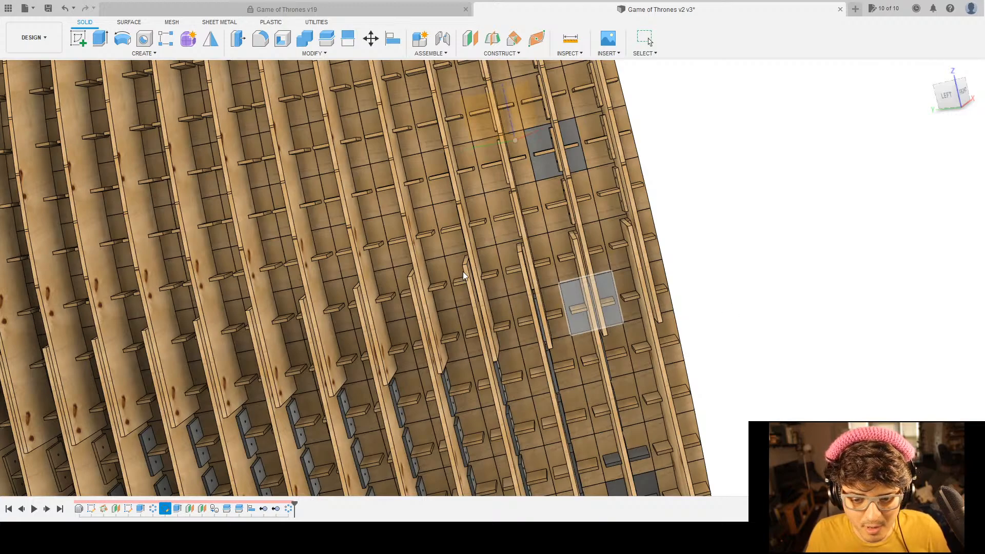
shift+middle_drag(604, 321, 640, 313)
scroll(629, 316, up, 3)
scroll(628, 316, down, 3)
scroll(616, 328, down, 2)
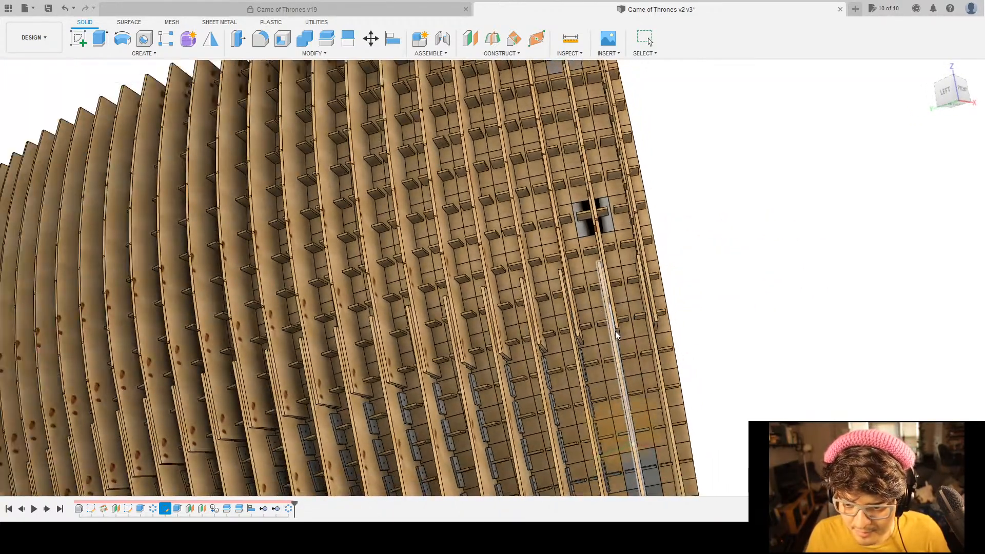
scroll(615, 330, up, 4)
middle_drag(670, 233, 650, 362)
shift+middle_drag(580, 277, 833, 209)
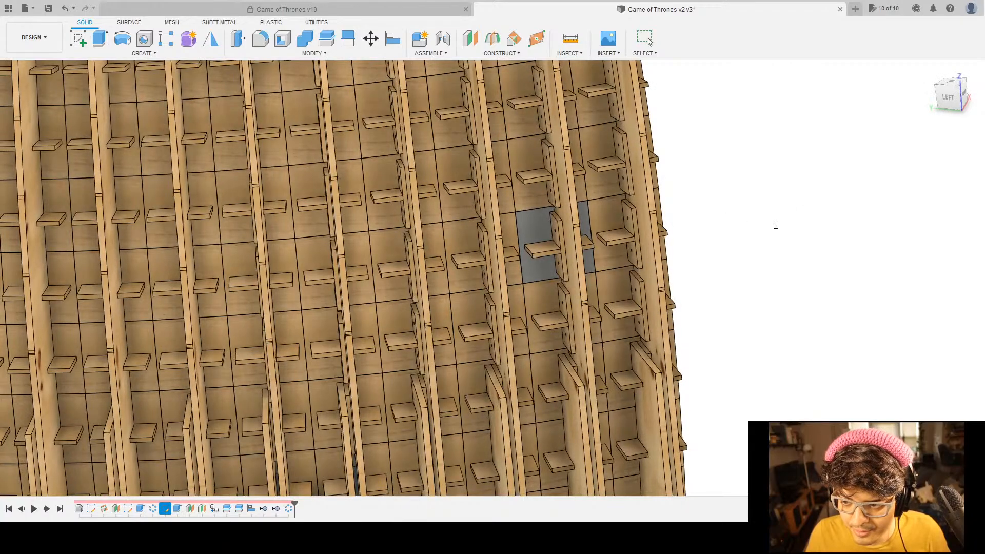
scroll(660, 195, down, 2)
scroll(644, 182, up, 4)
scroll(645, 183, down, 7)
Review the tiled face and lower rib ends of the whole wall from several front angles.
shift+middle_drag(642, 178, 472, 301)
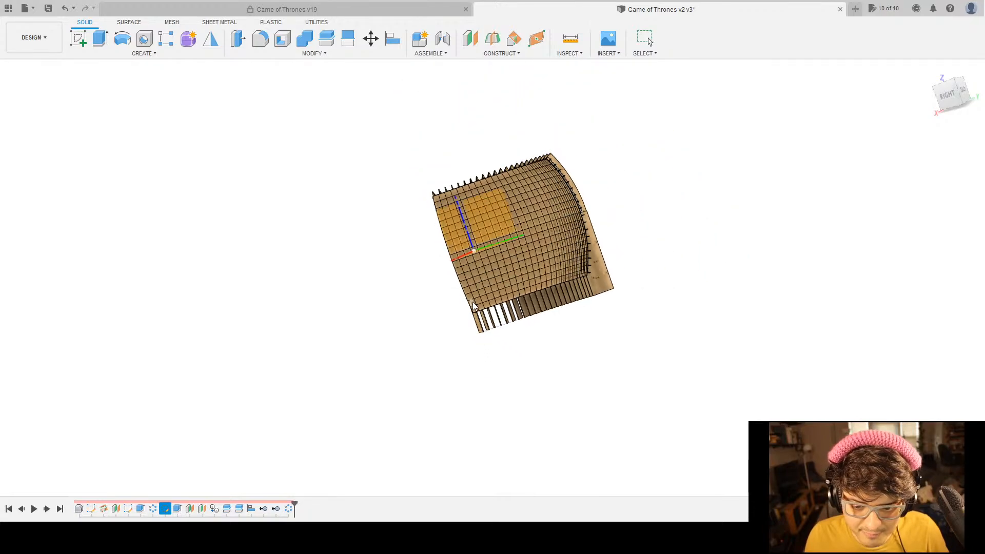
scroll(472, 302, up, 5)
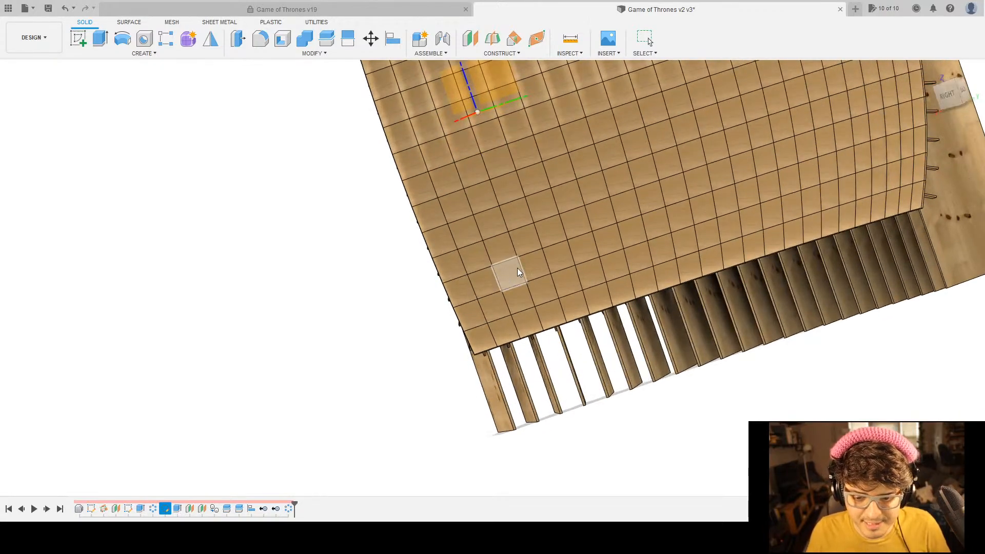
scroll(490, 321, down, 5)
shift+middle_drag(402, 294, 471, 376)
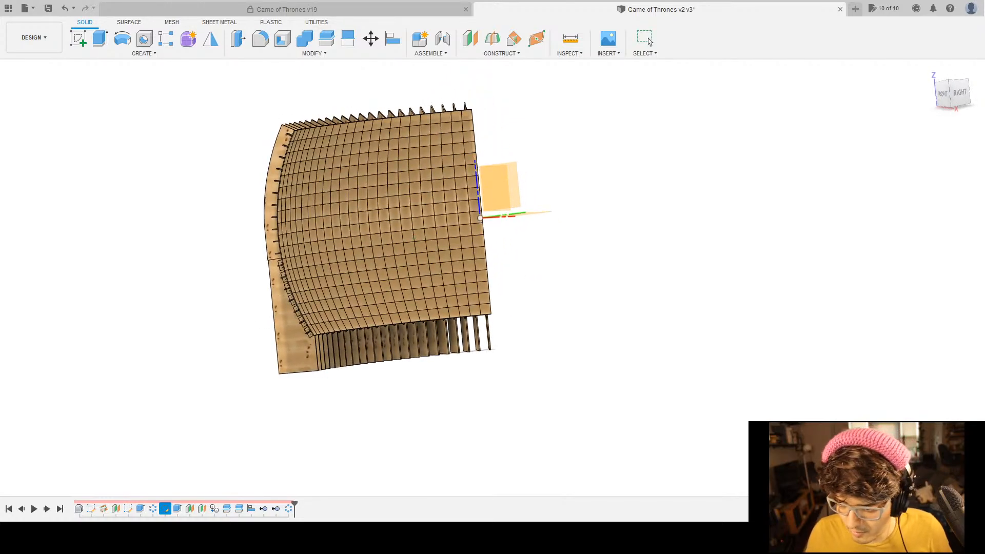
middle_drag(616, 253, 722, 275)
shift+middle_drag(754, 317, 402, 418)
middle_drag(849, 293, 810, 319)
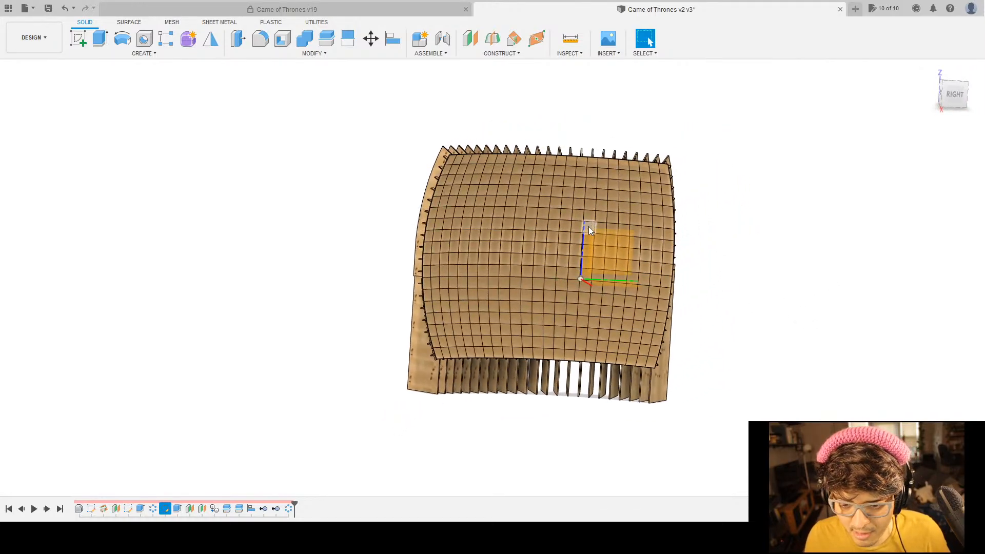
Check how the brackets on the back of the wall line up with the ribs and tiles.
scroll(585, 226, up, 10)
shift+middle_drag(488, 213, 439, 238)
shift+middle_drag(409, 230, 872, 272)
scroll(467, 239, up, 3)
scroll(467, 240, down, 5)
middle_drag(895, 334, 842, 251)
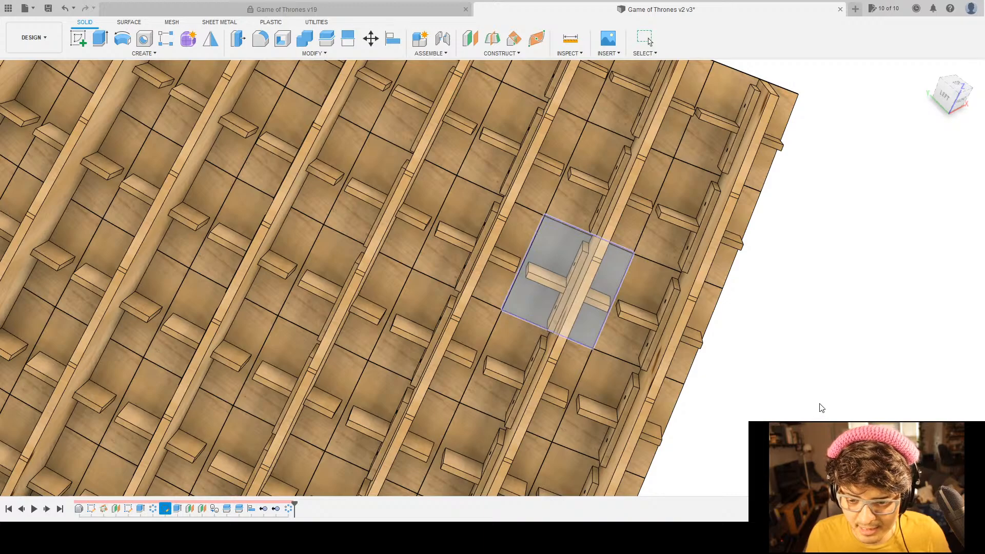
scroll(515, 224, up, 5)
scroll(513, 223, down, 10)
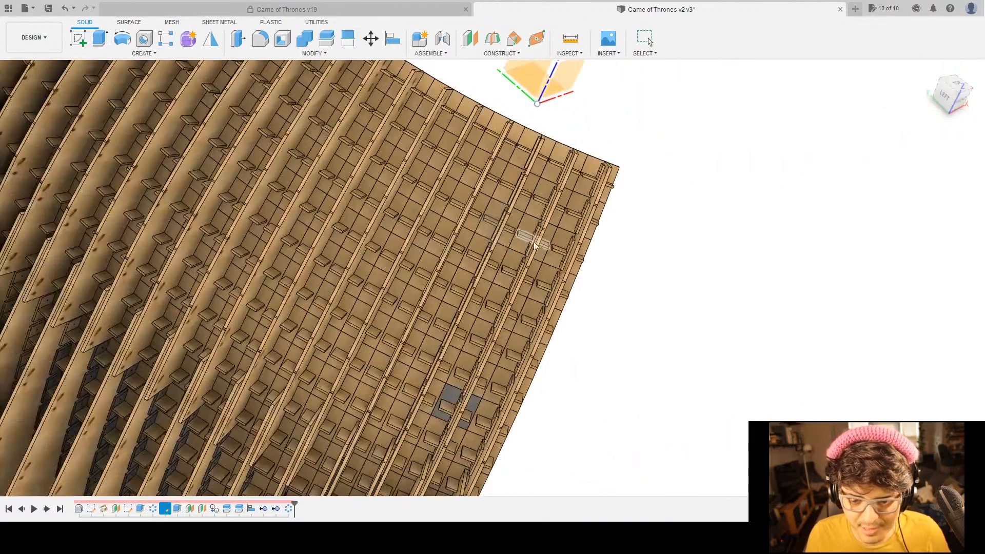
Inspect a joint between neighbouring tiles from behind, and look over the lower ends of the ribs.
scroll(535, 220, up, 12)
scroll(469, 206, up, 6)
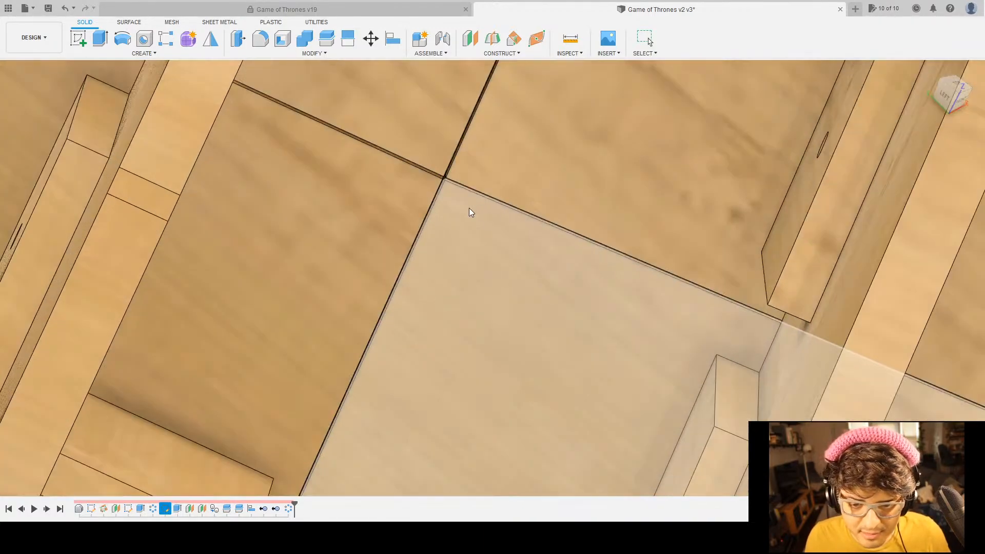
scroll(446, 189, down, 2)
scroll(503, 277, up, 3)
scroll(488, 275, down, 10)
scroll(473, 263, down, 10)
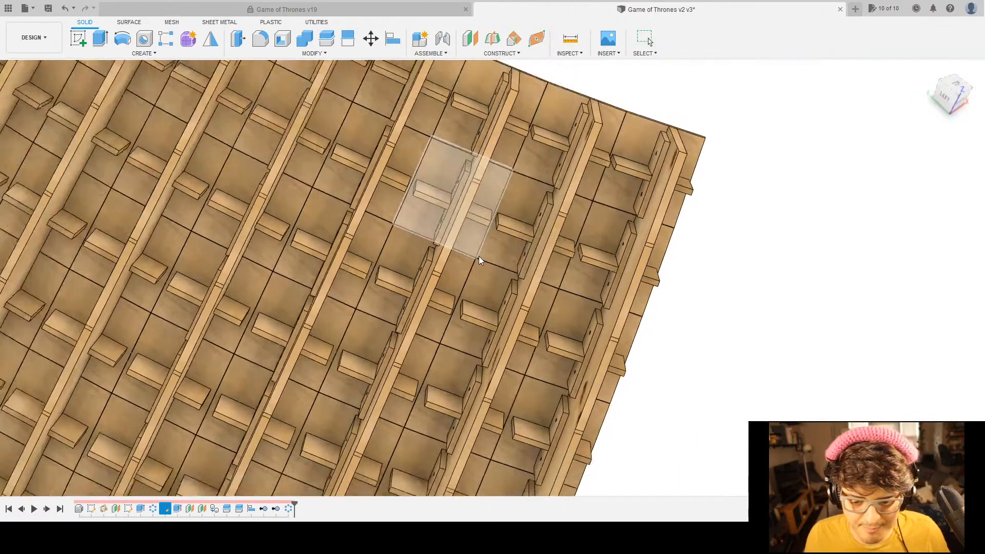
middle_drag(487, 343, 580, 173)
scroll(580, 176, down, 3)
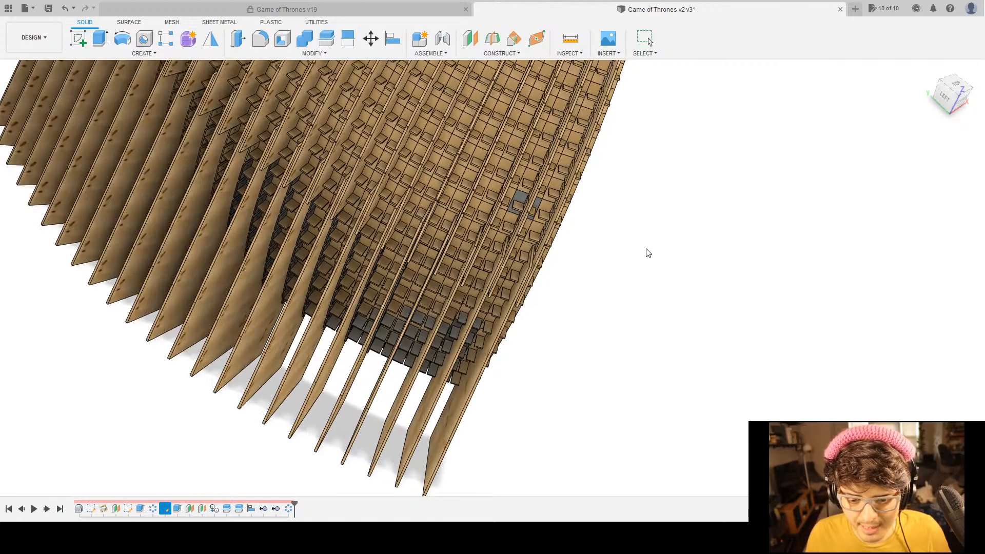
scroll(646, 248, down, 3)
shift+middle_drag(648, 264, 539, 245)
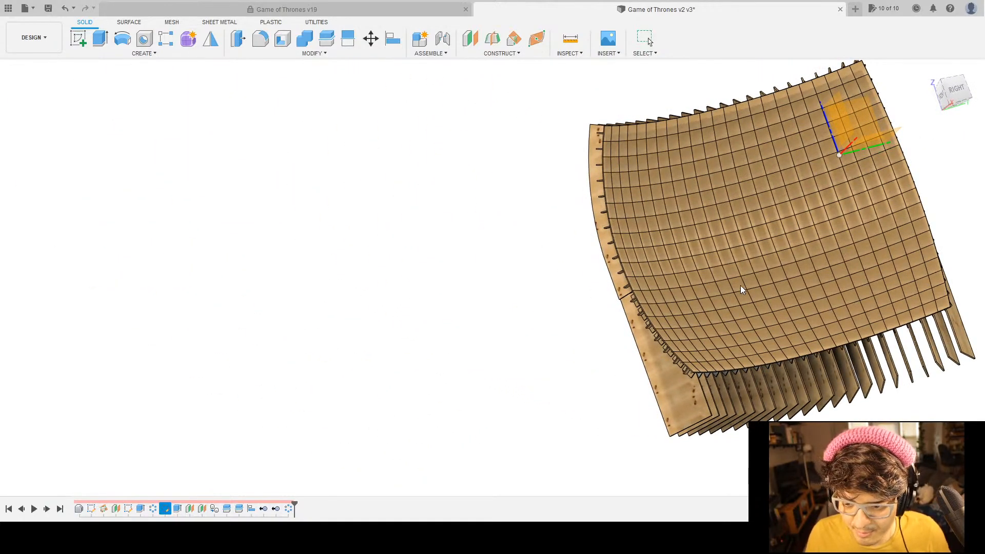
From the home view, roll the design history back to just after the pattern of the single column of tiles and brackets.
key(F6)
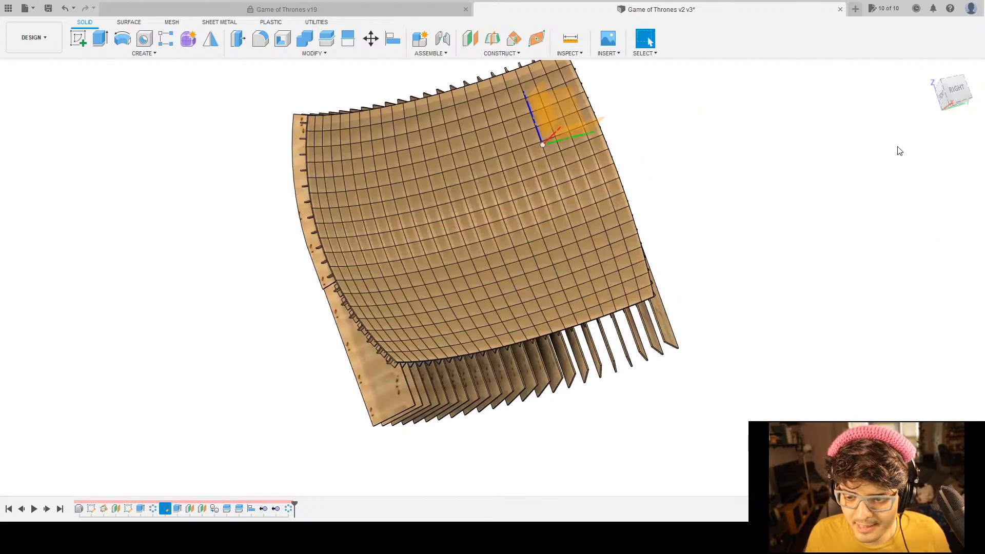
click(928, 70)
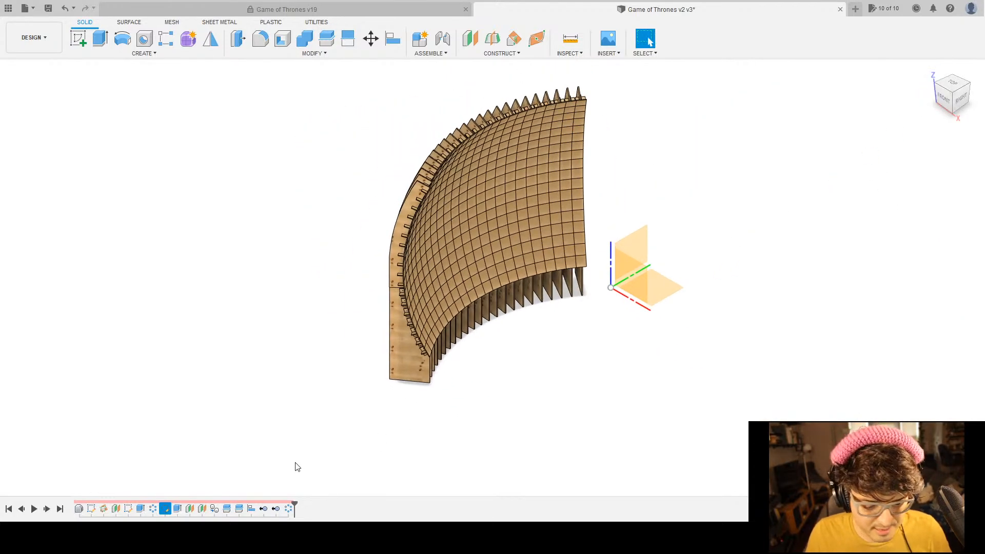
drag(295, 504, 154, 503)
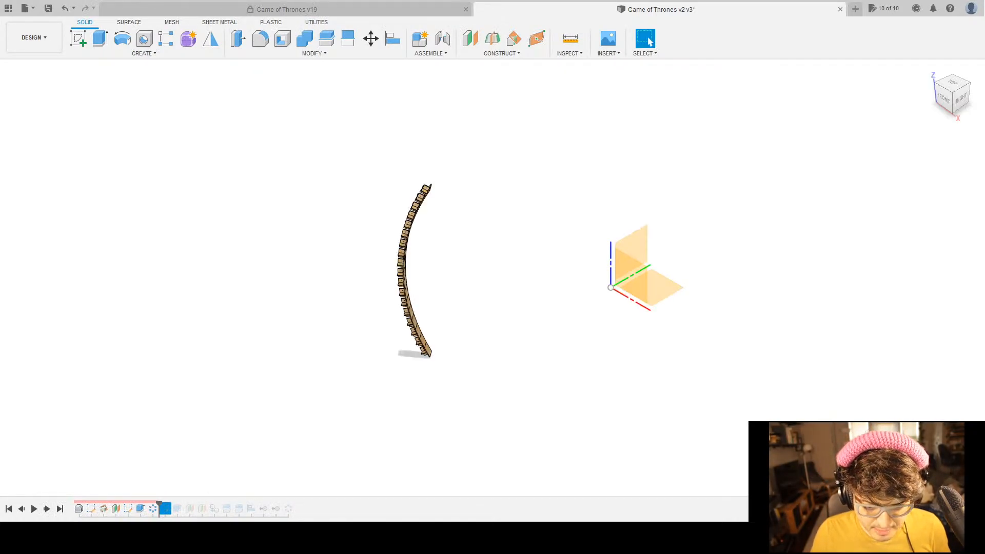
shift+middle_drag(487, 373, 456, 384)
scroll(449, 116, down, 4)
scroll(457, 141, up, 8)
scroll(472, 242, down, 3)
shift+middle_drag(472, 242, 467, 220)
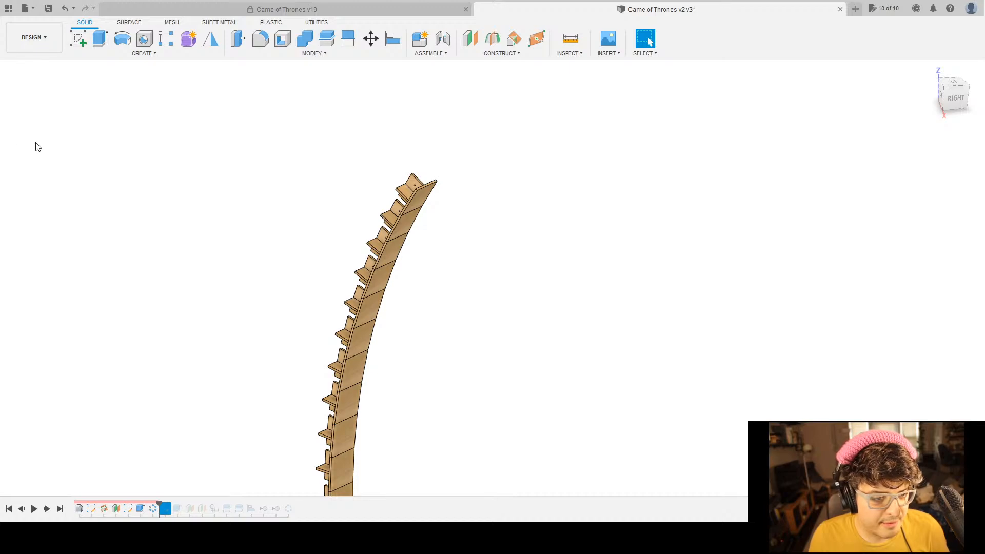
Examine the single column of tiles and brackets against the sketch's radial construction lines.
mouse_move(531, 320)
shift+middle_down()
mouse_move(549, 242)
mouse_move(670, 244)
mouse_move(614, 190)
shift+middle_up()
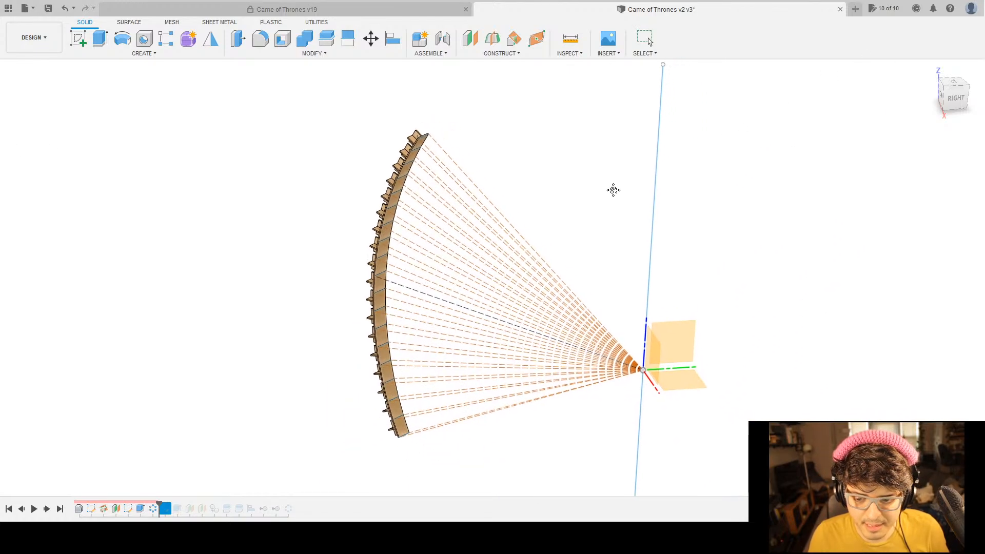
scroll(364, 228, down, 1)
scroll(365, 228, up, 6)
shift+middle_drag(307, 279, 342, 255)
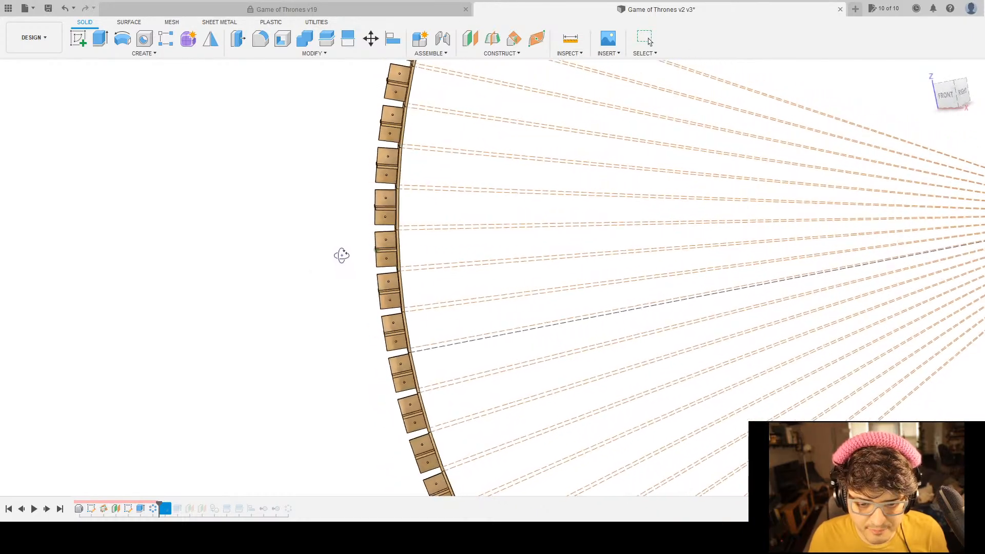
scroll(339, 254, down, 2)
scroll(385, 251, down, 3)
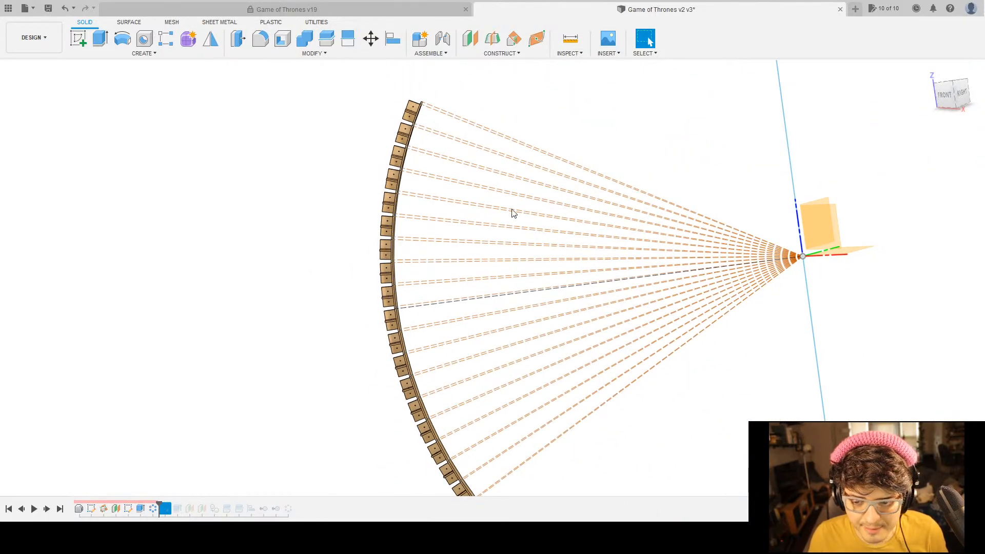
scroll(376, 125, up, 5)
shift+middle_drag(375, 125, 404, 154)
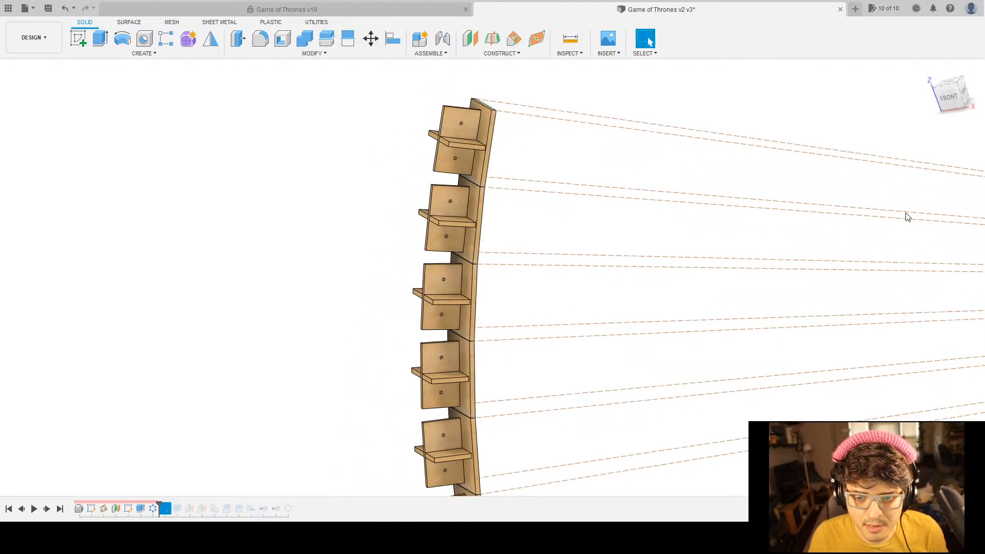
middle_drag(589, 454, 533, 109)
scroll(435, 279, down, 3)
scroll(433, 302, up, 7)
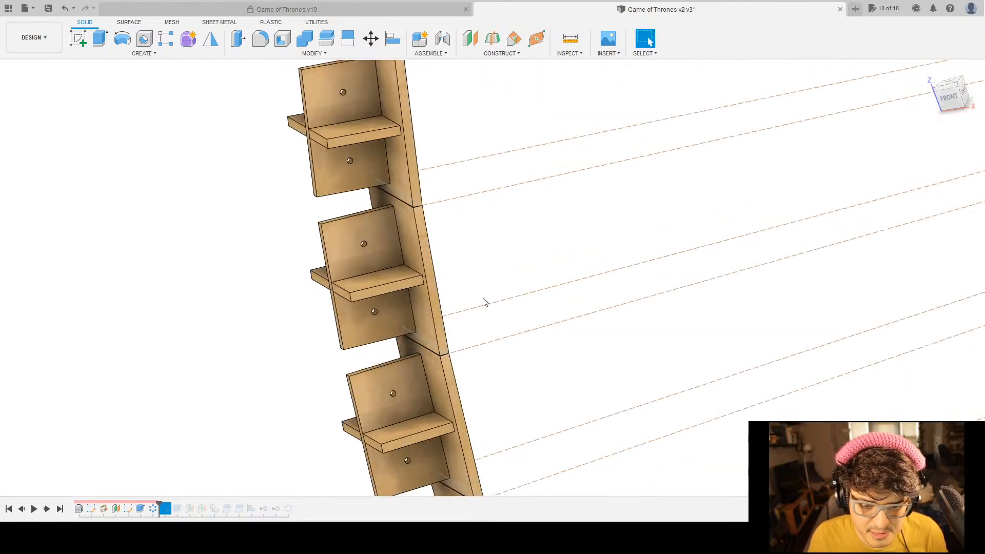
From the front and edge-on, inspect the joints between the upper tiles of the column against the radial construction lines.
middle_drag(554, 372, 536, 316)
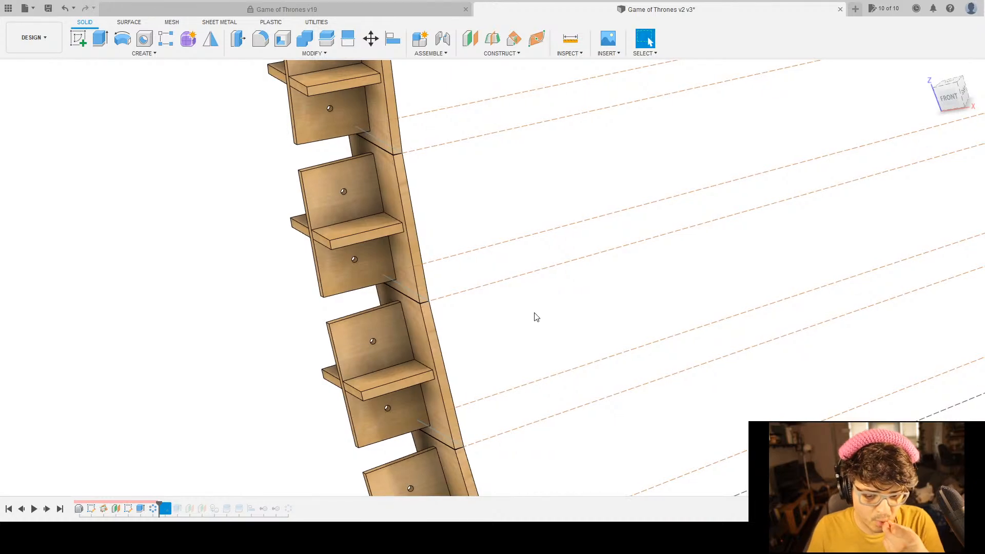
scroll(526, 337, down, 10)
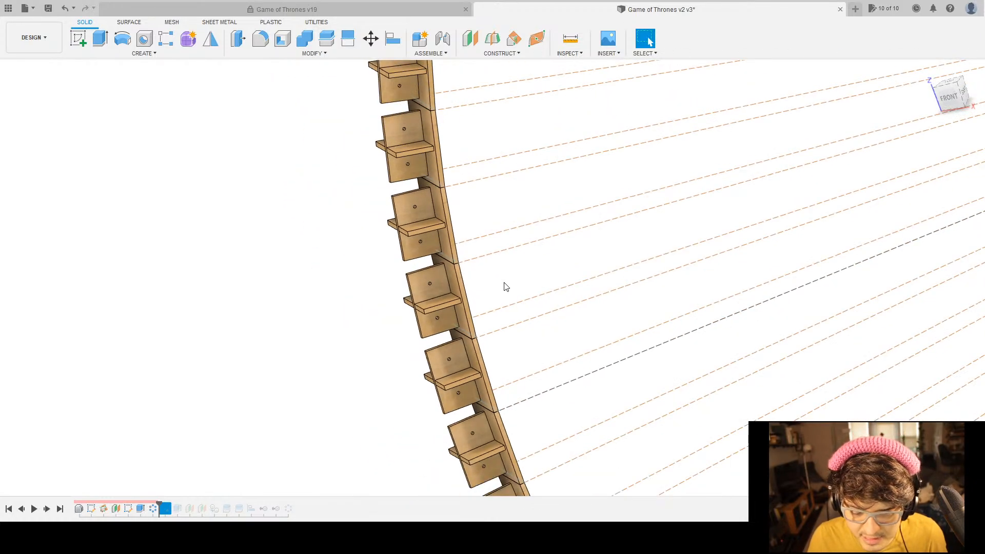
scroll(529, 302, down, 5)
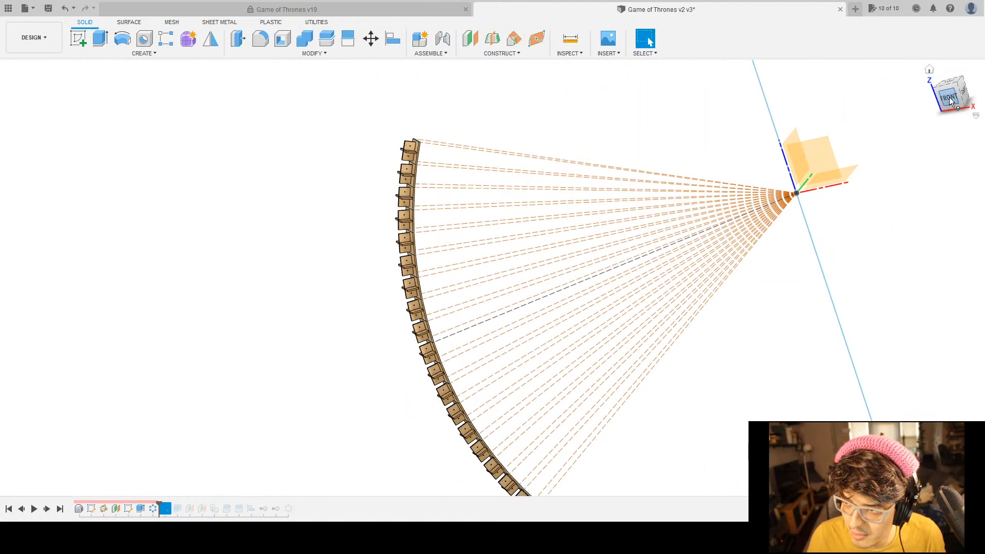
click(950, 103)
scroll(485, 103, up, 5)
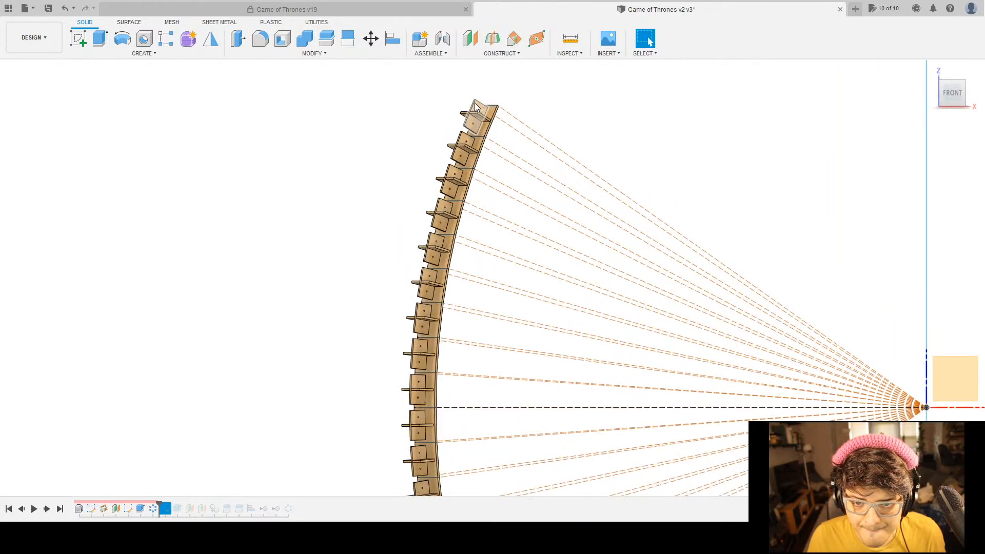
shift+middle_drag(708, 143, 682, 148)
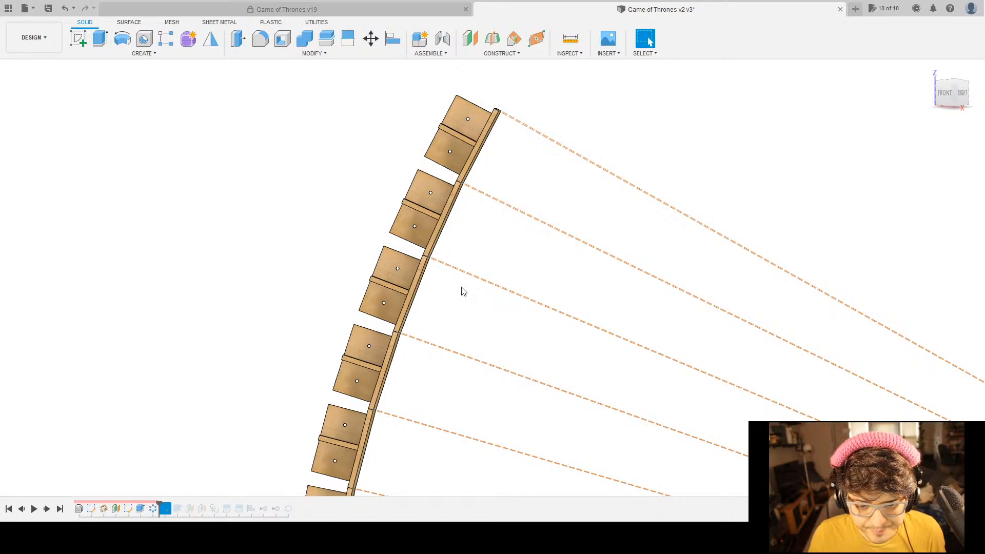
scroll(425, 257, down, 3)
scroll(425, 257, up, 6)
scroll(501, 352, down, 2)
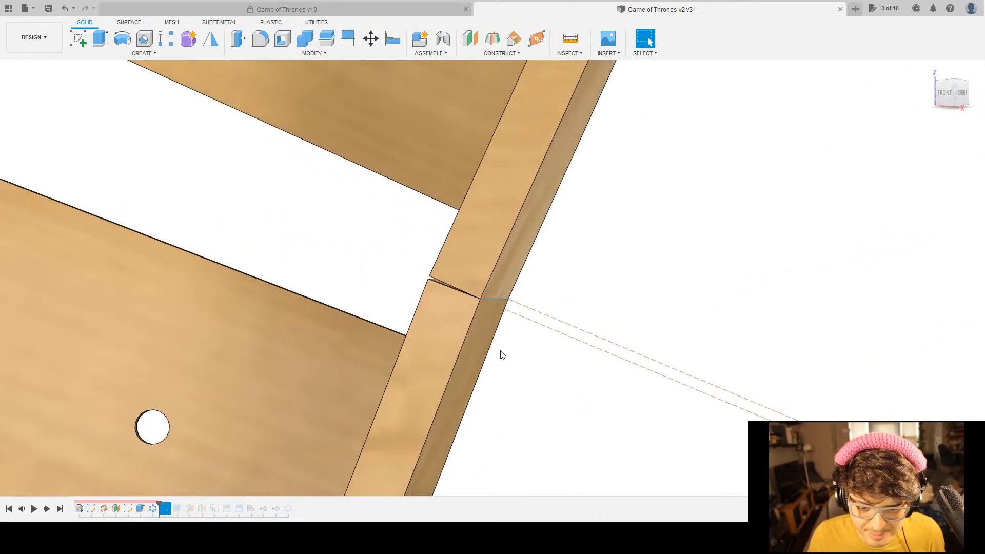
scroll(498, 346, down, 3)
middle_drag(513, 346, 481, 181)
shift+middle_drag(473, 226, 470, 231)
scroll(470, 232, down, 5)
middle_drag(535, 356, 445, 222)
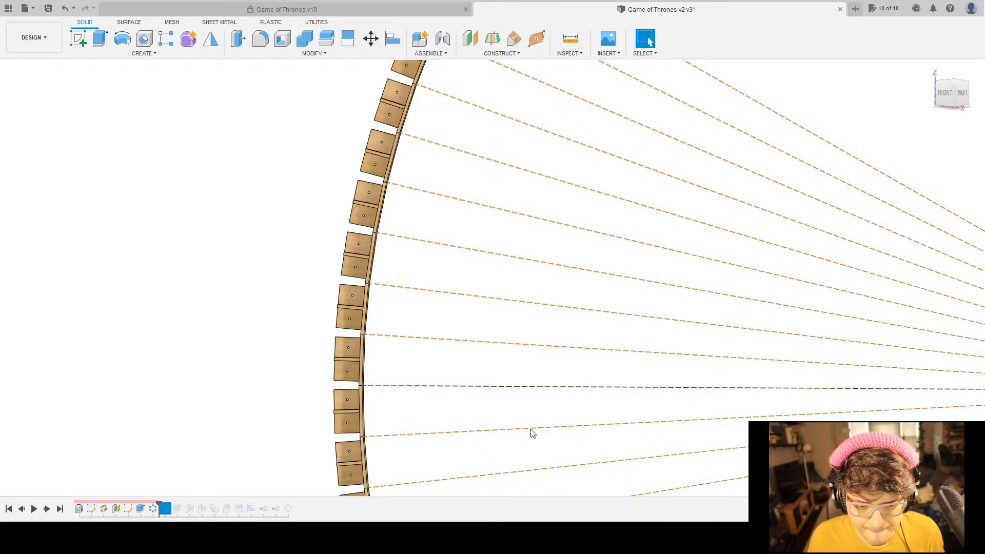
Examine the tile joints around the middle of the column edge-on, then look over its upper half.
scroll(290, 352, down, 2)
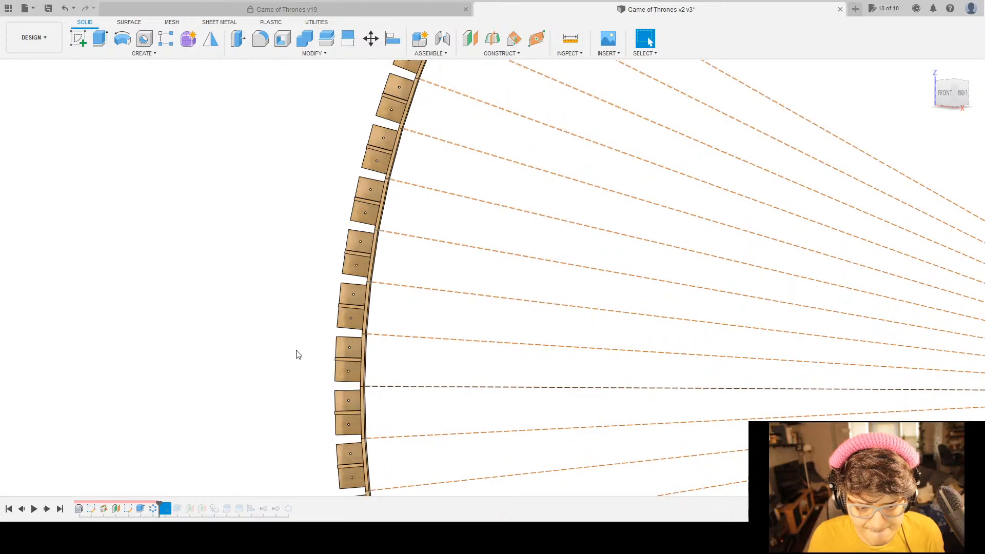
scroll(396, 345, up, 10)
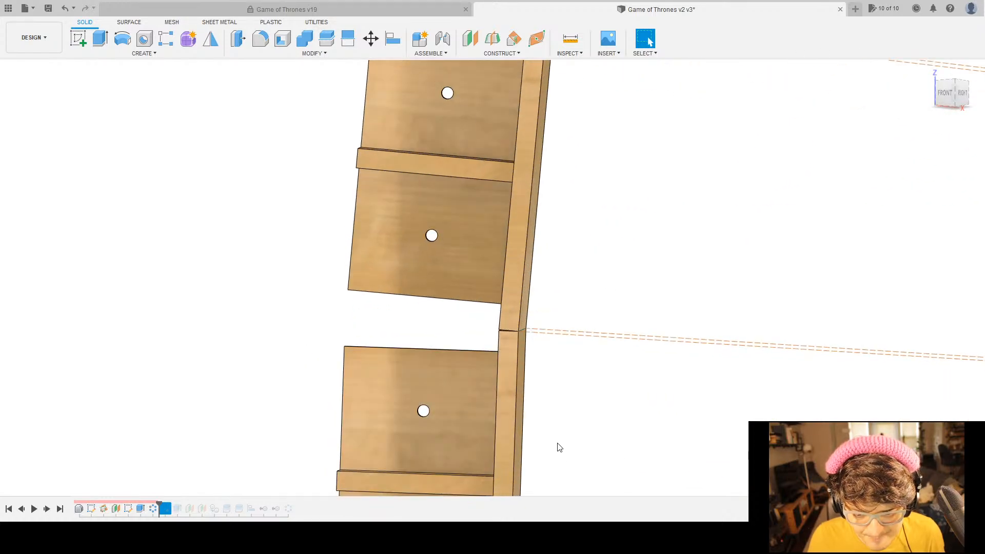
shift+middle_drag(558, 442, 558, 430)
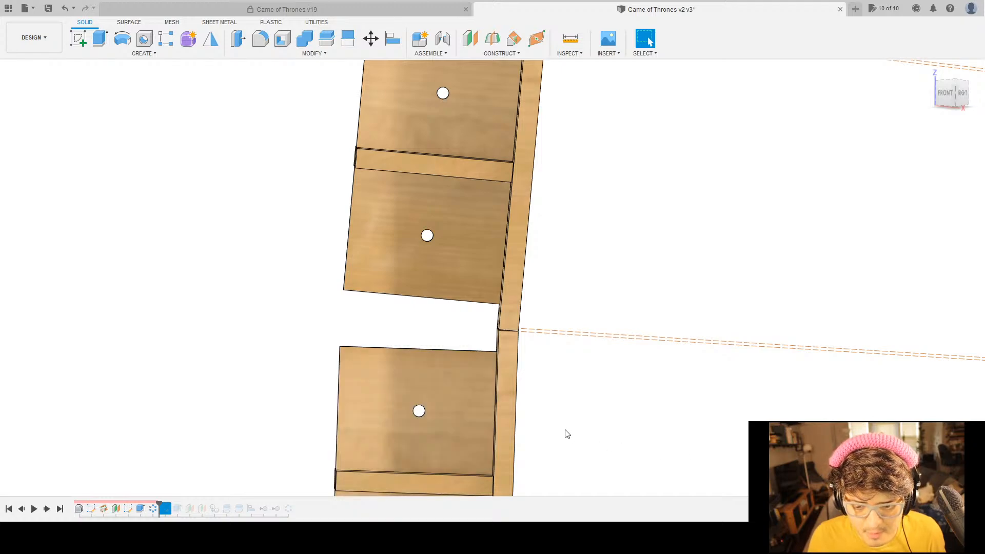
scroll(565, 430, down, 4)
middle_drag(575, 430, 527, 242)
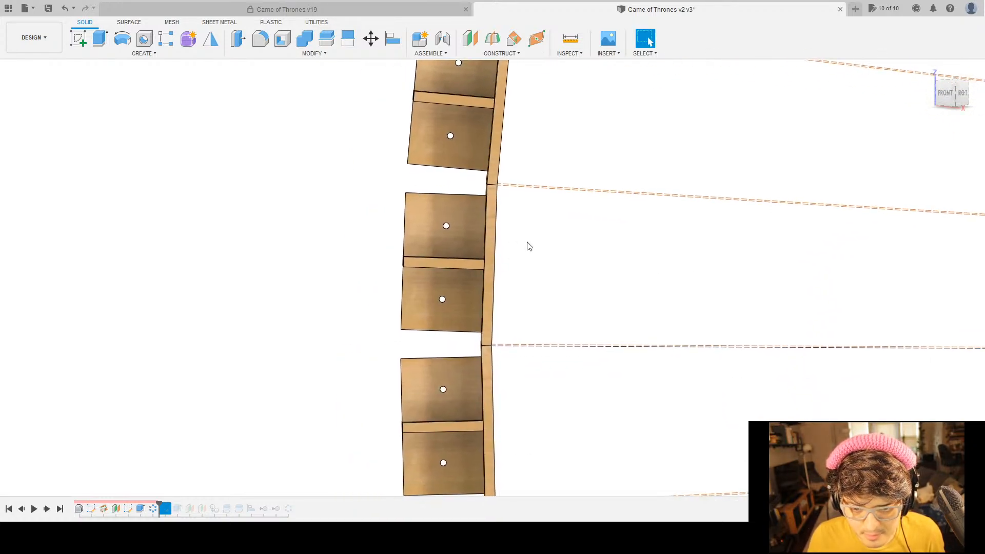
scroll(528, 245, up, 5)
scroll(533, 247, down, 10)
scroll(561, 241, down, 3)
middle_drag(616, 238, 518, 272)
scroll(481, 157, up, 8)
scroll(658, 215, down, 4)
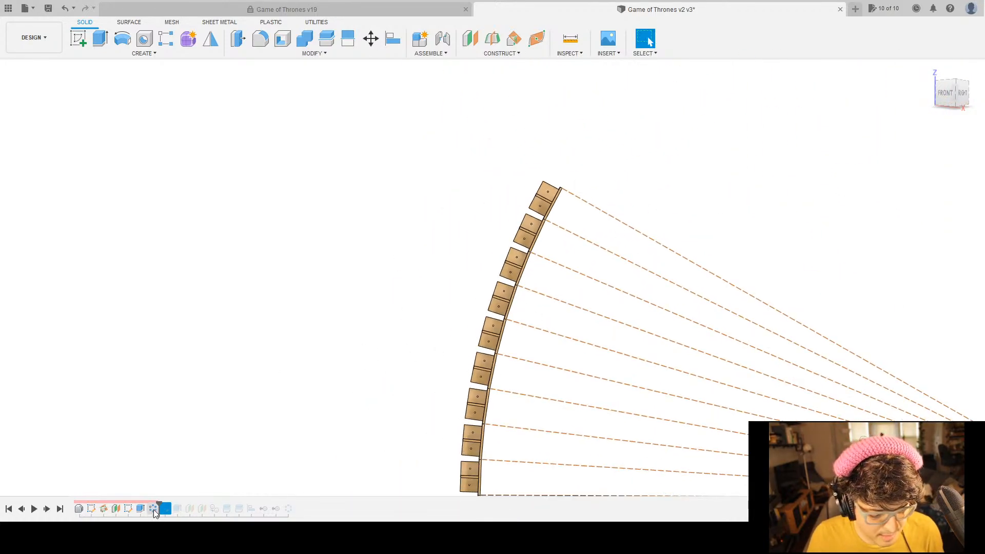
Highlight the sketch preceding the extrusion in the design history and examine its line at the origin, including from the top view.
click(128, 508)
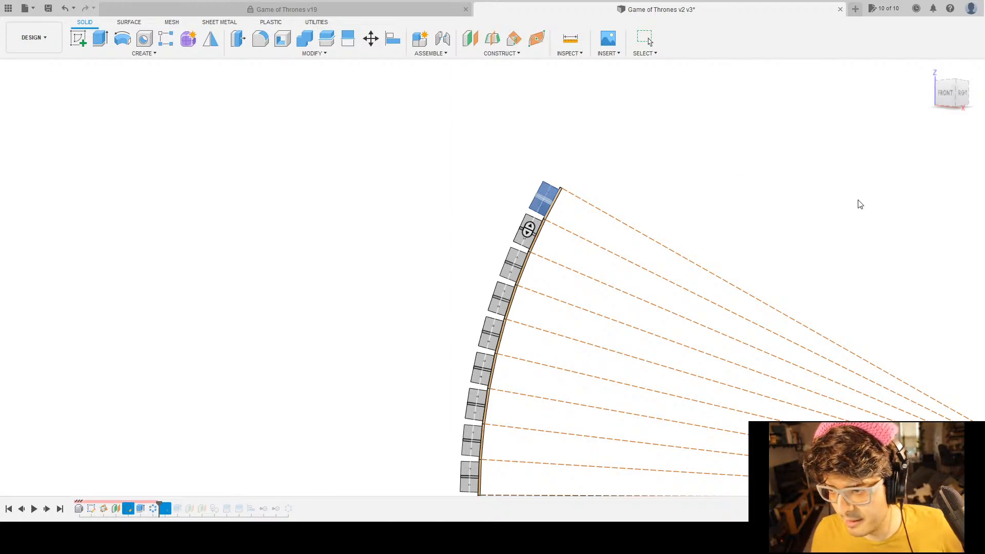
shift+middle_drag(602, 161, 447, 119)
scroll(617, 174, up, 3)
scroll(611, 210, down, 7)
mouse_move(736, 354)
middle_down()
mouse_move(553, 312)
mouse_move(515, 316)
mouse_move(616, 318)
mouse_move(675, 339)
mouse_move(774, 305)
mouse_move(730, 337)
middle_up()
scroll(551, 296, up, 4)
scroll(727, 277, up, 8)
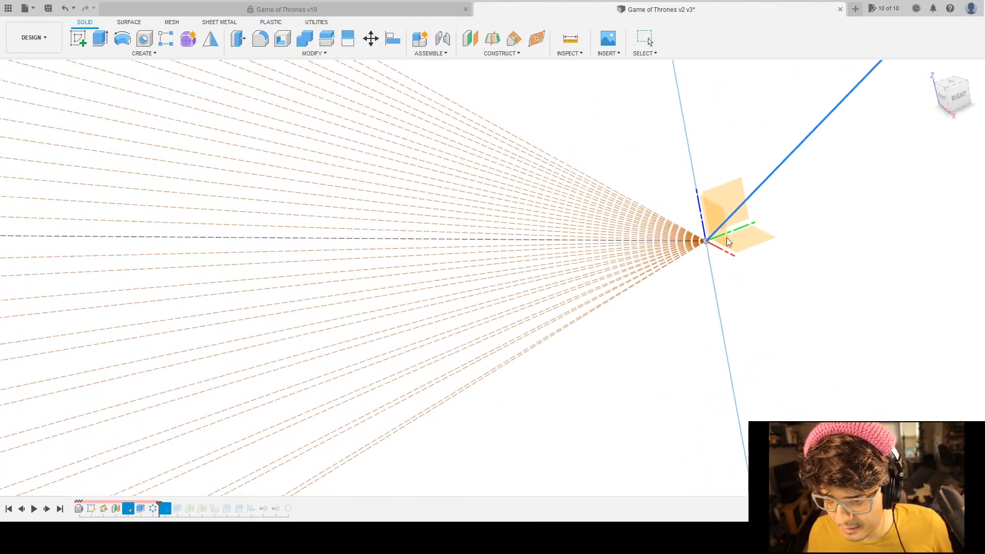
scroll(608, 292, up, 5)
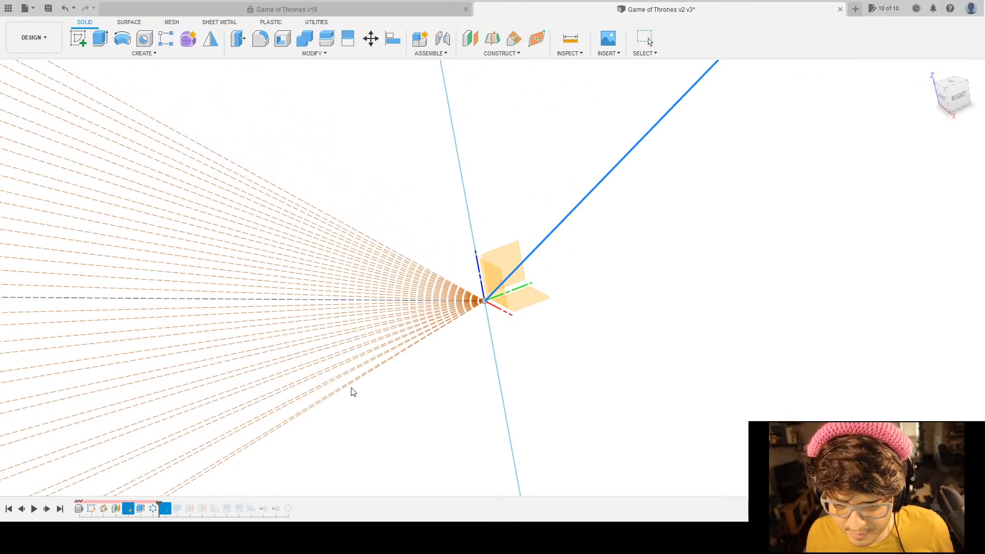
scroll(655, 213, down, 3)
scroll(661, 218, down, 5)
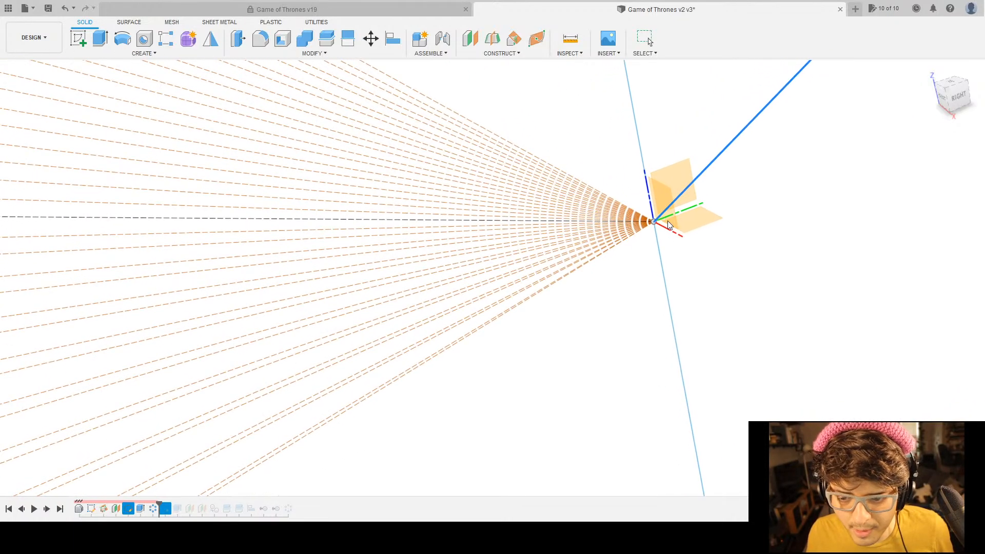
scroll(672, 226, down, 6)
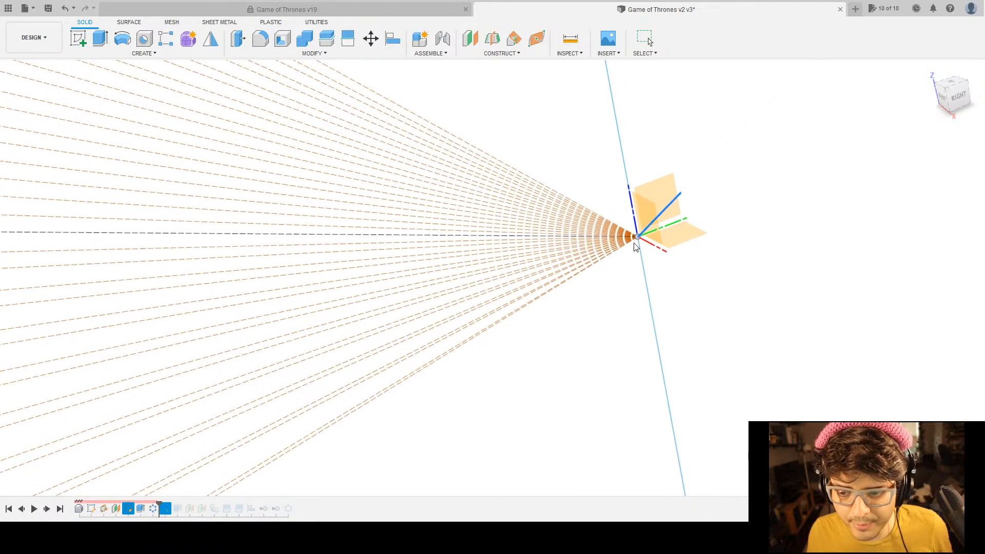
scroll(676, 261, down, 4)
shift+middle_drag(672, 277, 663, 336)
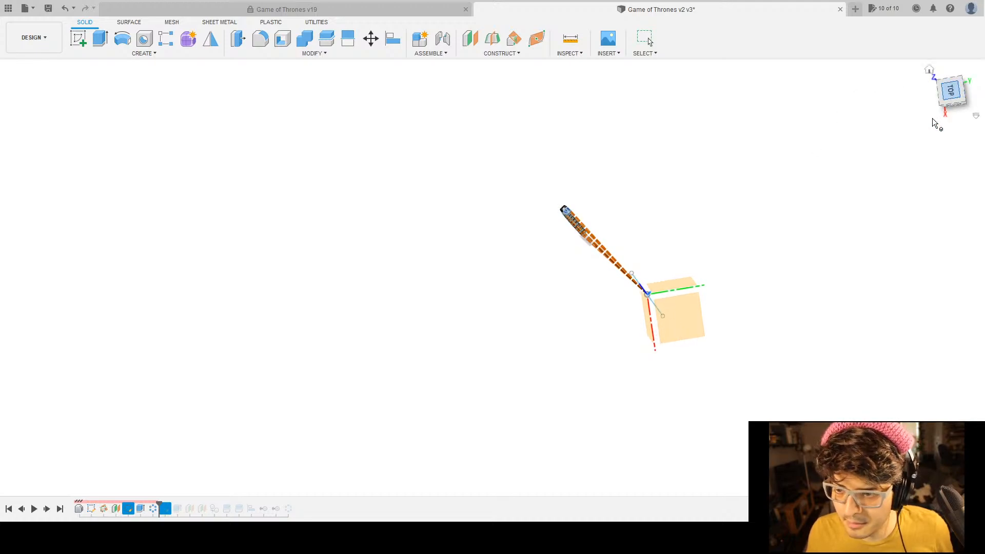
click(951, 91)
scroll(637, 317, up, 12)
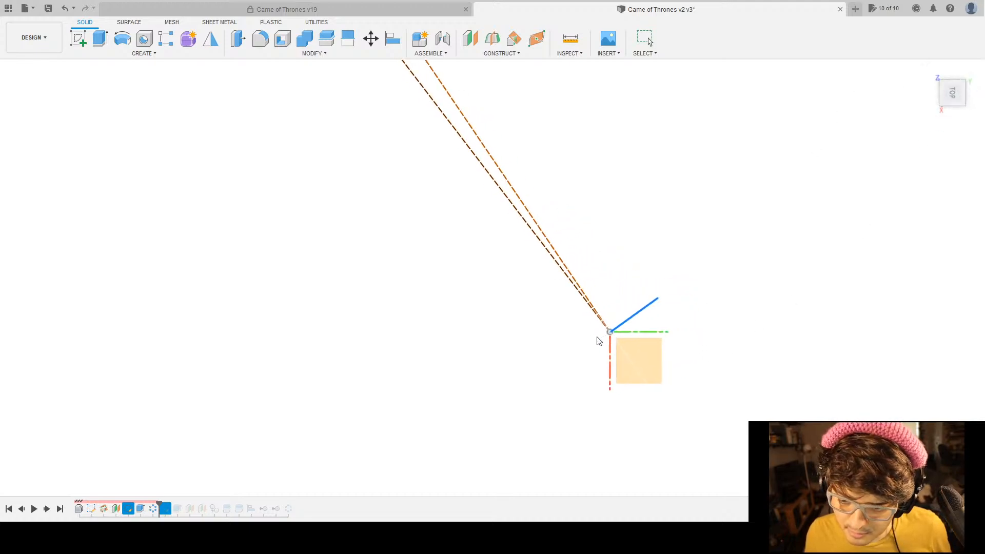
middle_drag(674, 338, 682, 315)
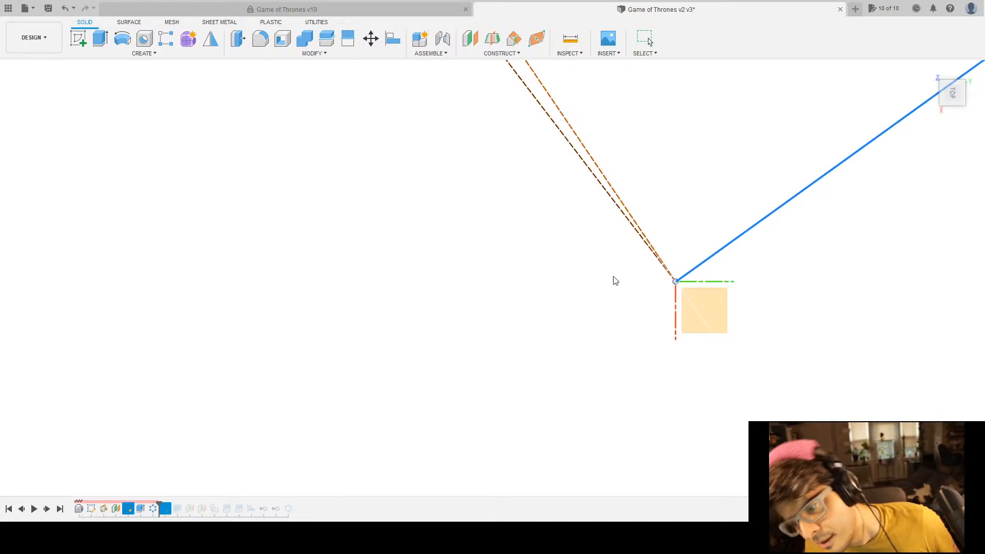
Clear the selection and show the sketch containing the solid line that runs out from the origin.
click(956, 254)
middle_drag(856, 306, 769, 317)
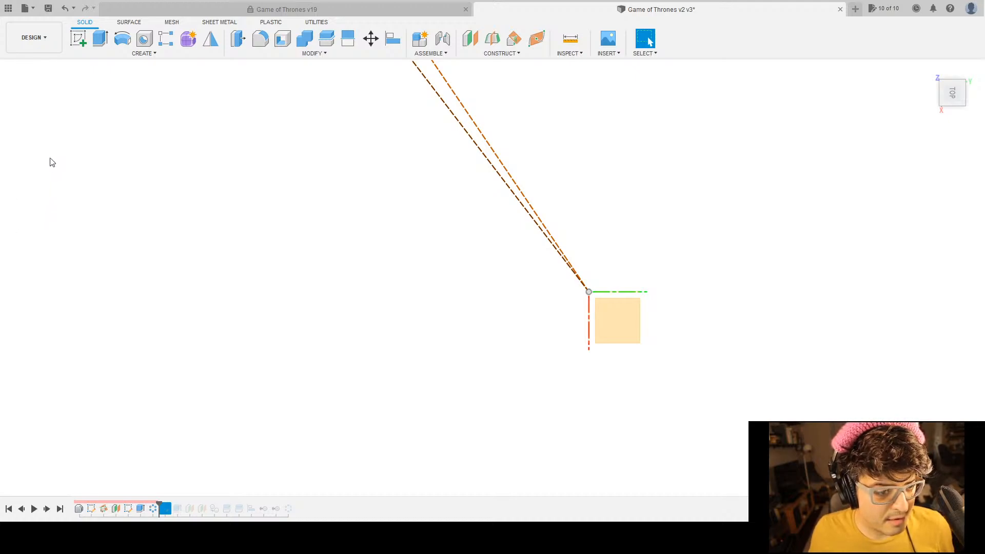
click(45, 220)
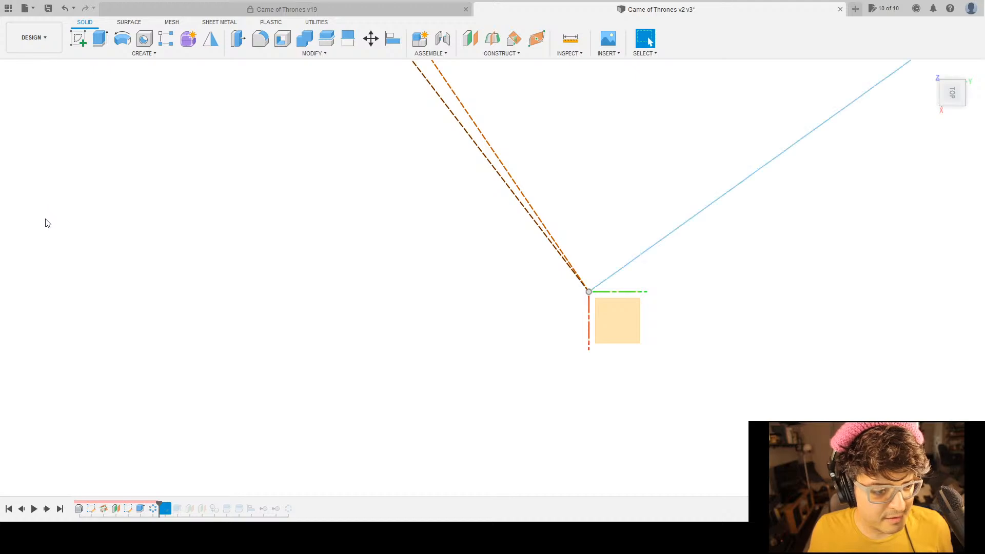
middle_drag(599, 371, 558, 380)
mouse_move(727, 372)
shift+middle_down()
mouse_move(708, 343)
mouse_move(592, 338)
shift+middle_up()
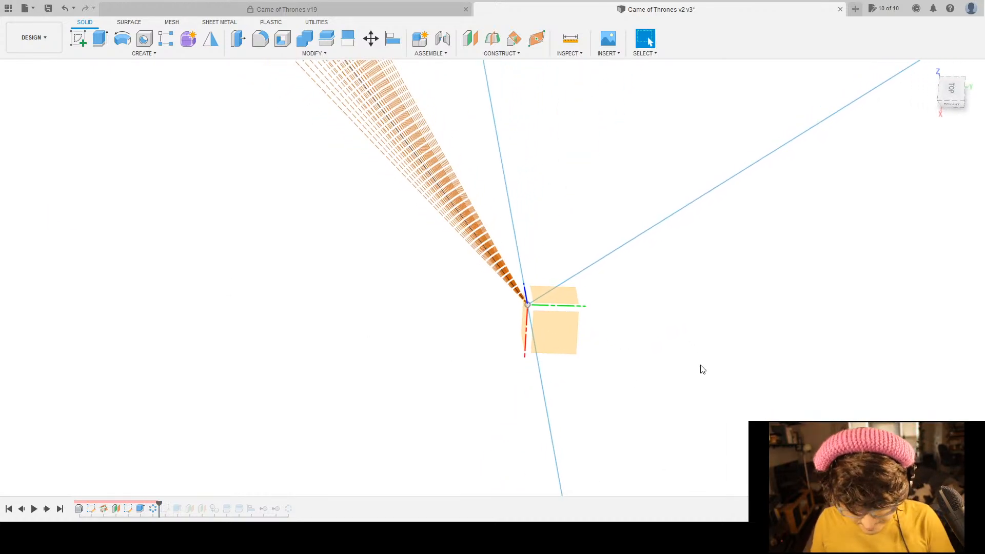
Measure the angle between the solid sketch line at the origin and a radial construction line near the middle of the fan.
key(i)
middle_drag(515, 237, 534, 271)
click(625, 288)
mouse_move(478, 370)
shift+middle_down()
mouse_move(523, 333)
mouse_move(485, 299)
shift+middle_up()
scroll(456, 290, down, 3)
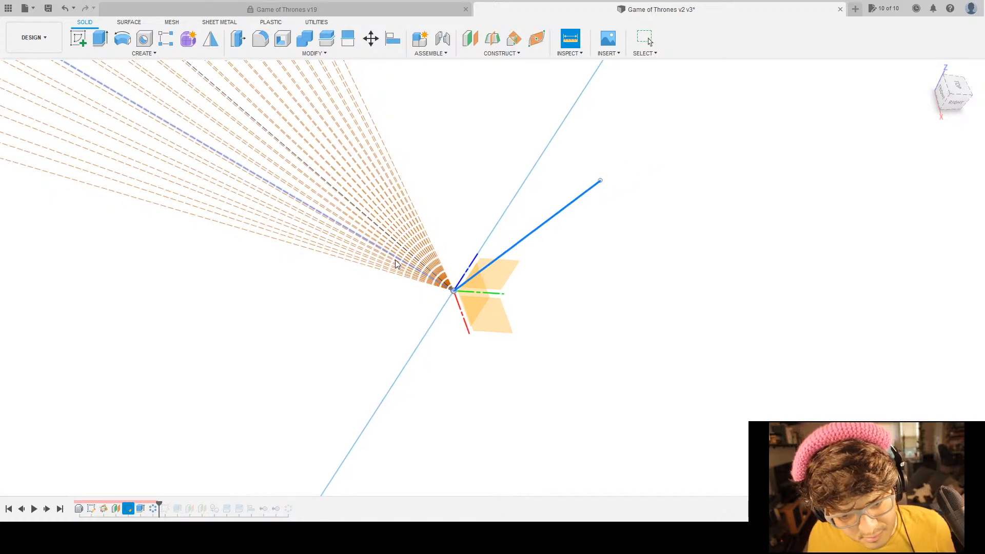
scroll(329, 202, up, 8)
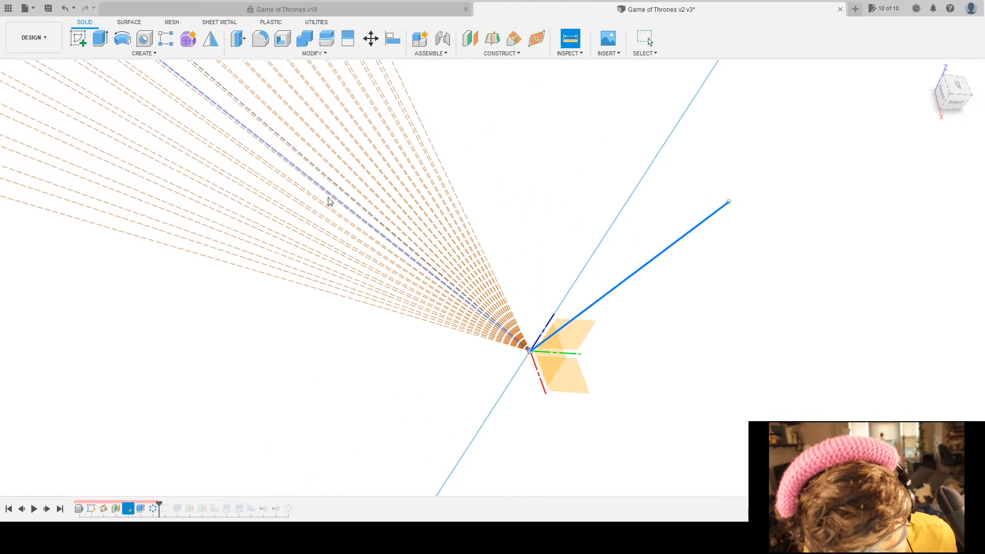
scroll(410, 236, down, 6)
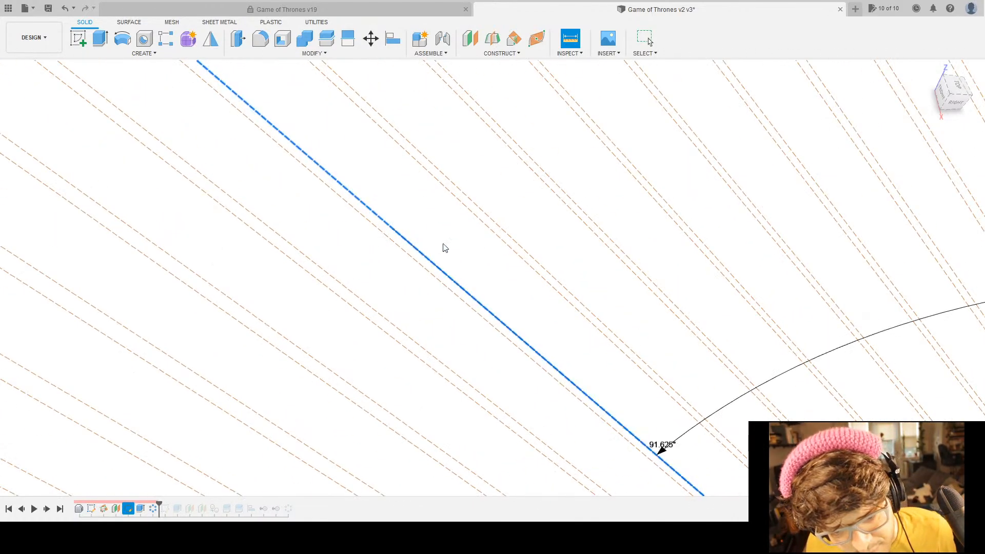
scroll(456, 305, up, 5)
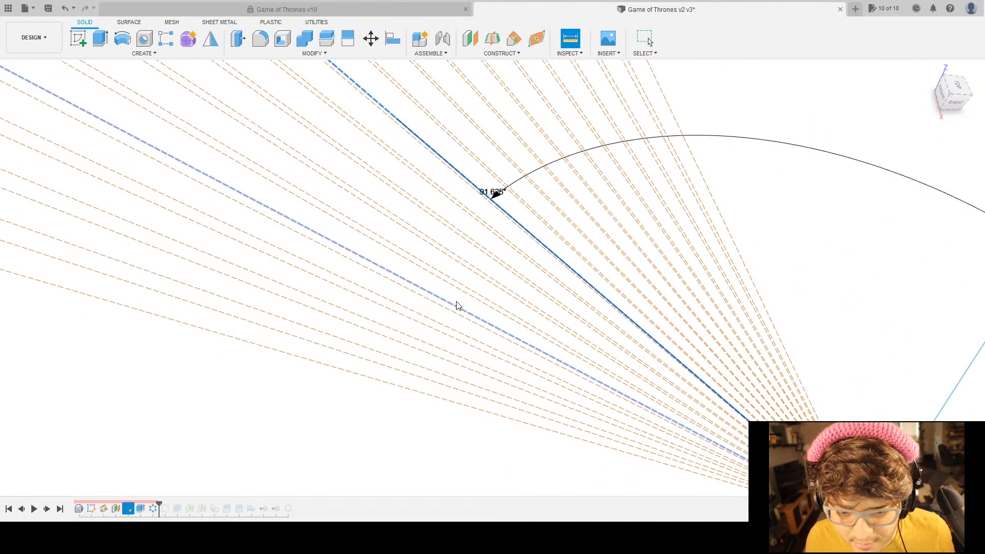
scroll(457, 306, down, 5)
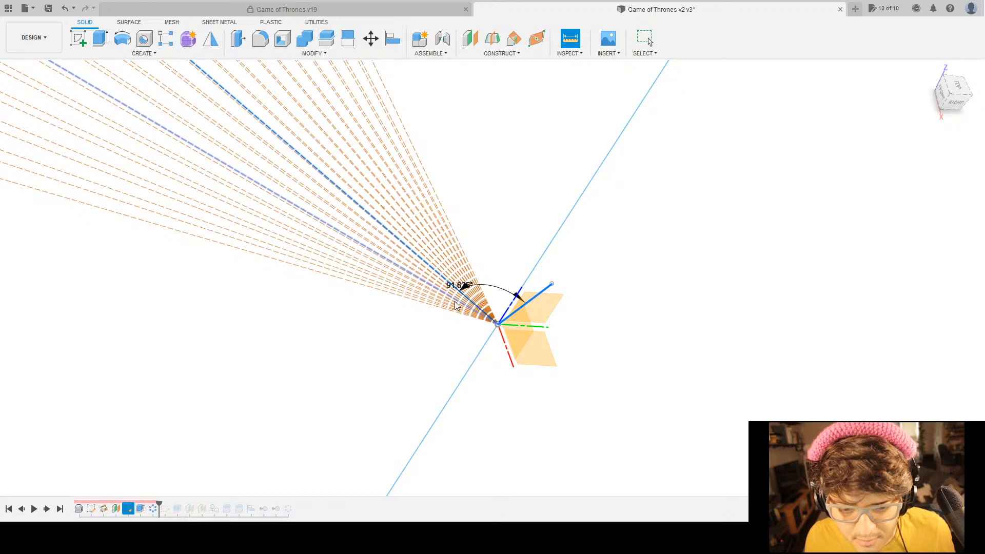
scroll(455, 304, up, 6)
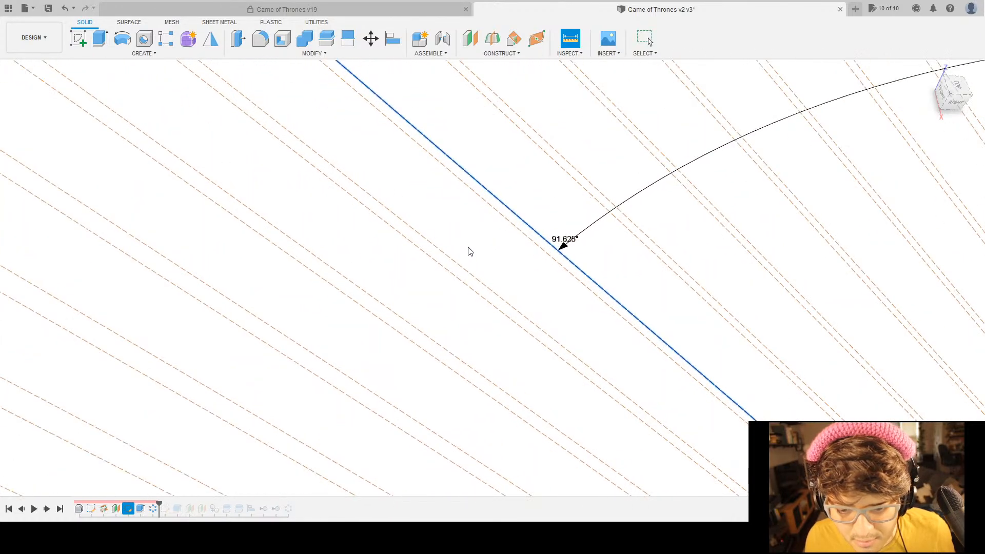
scroll(544, 250, down, 6)
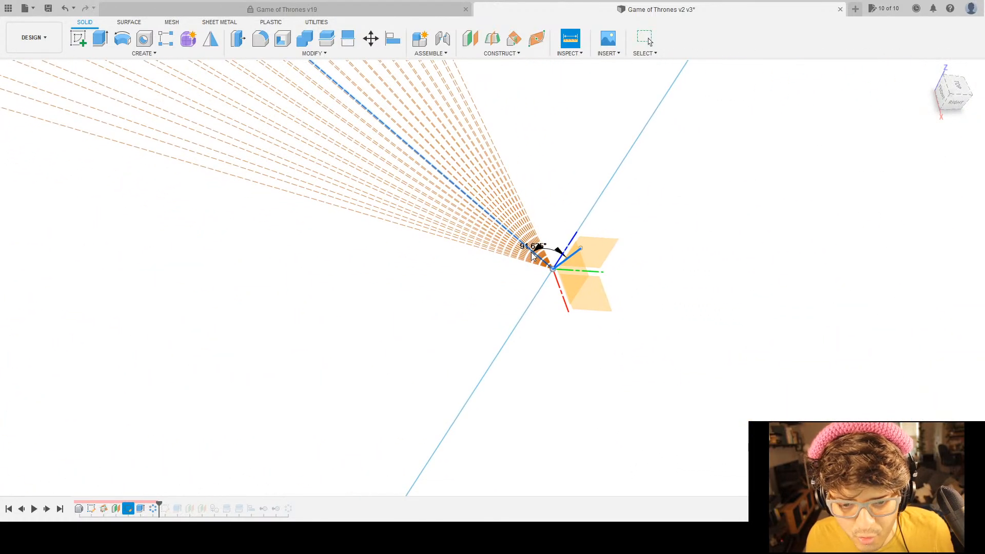
scroll(417, 286, down, 5)
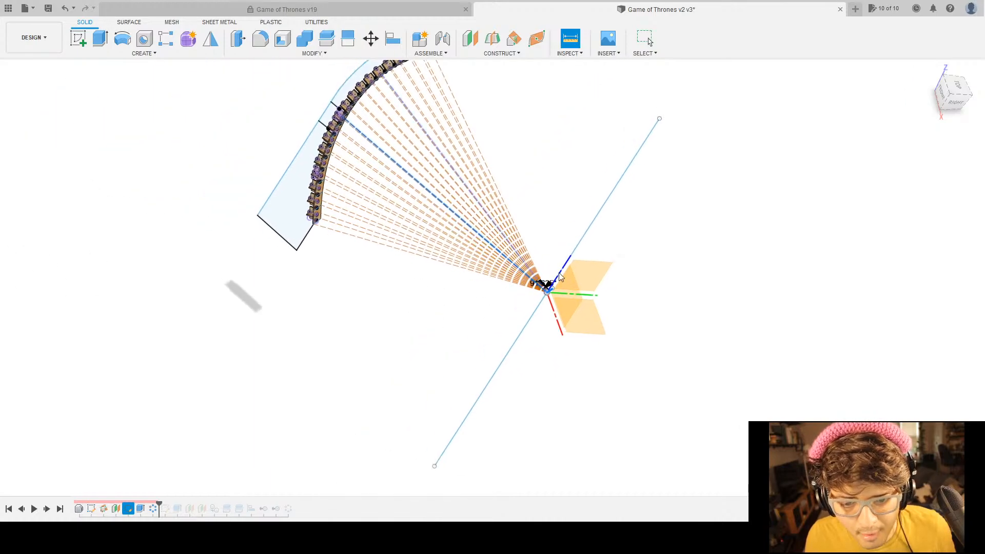
key(Escape)
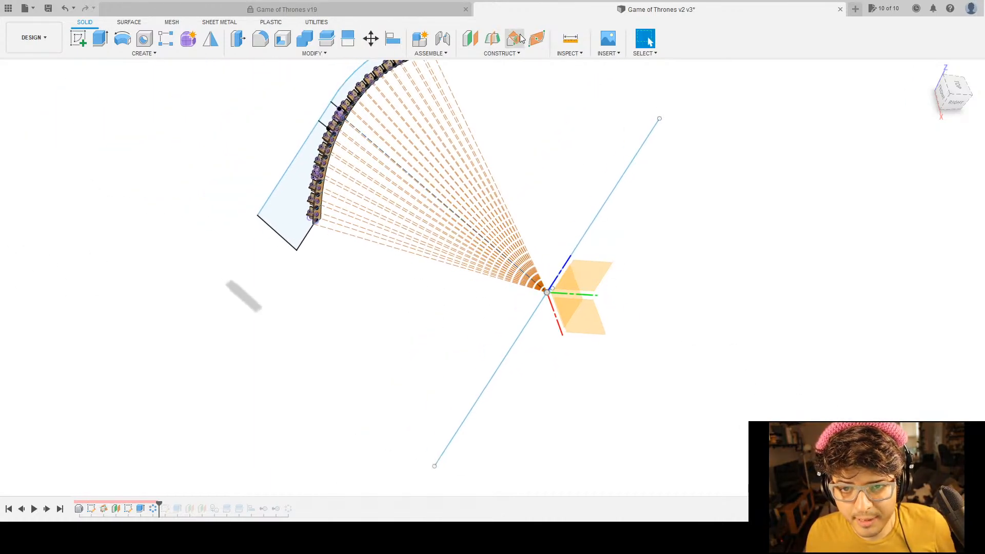
Create a construction plane through two neighbouring radial construction lines near the middle of the fan.
click(511, 55)
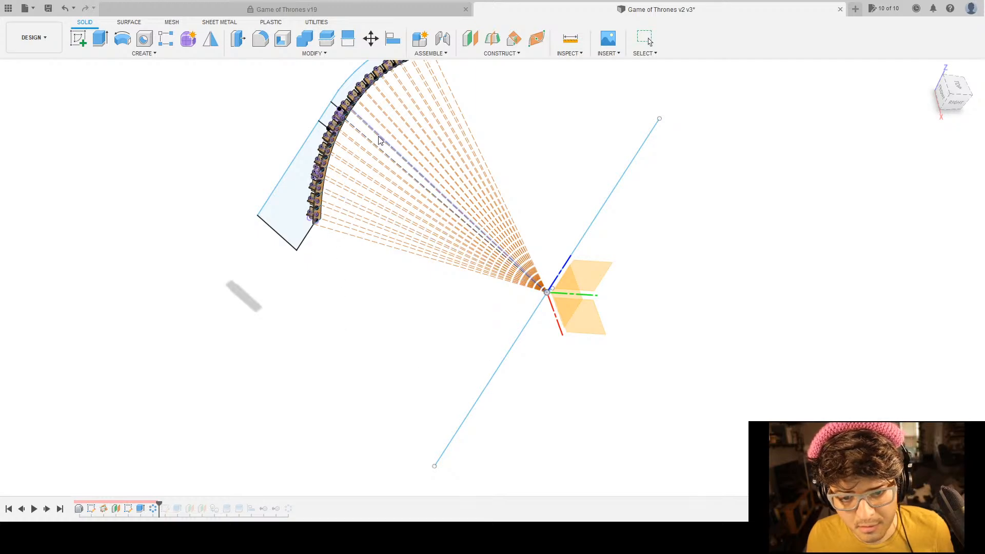
scroll(379, 141, up, 10)
shift+middle_drag(311, 138, 393, 224)
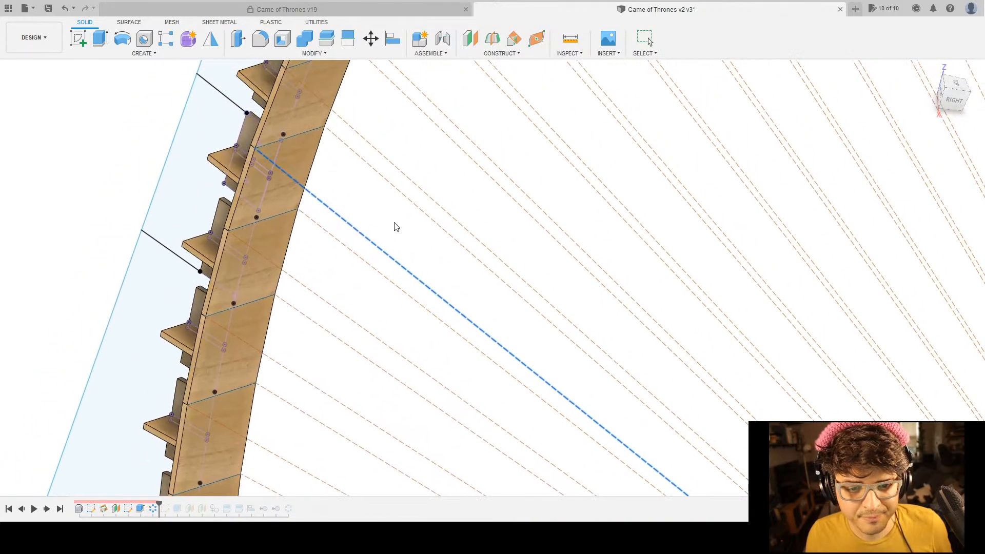
scroll(413, 274, down, 10)
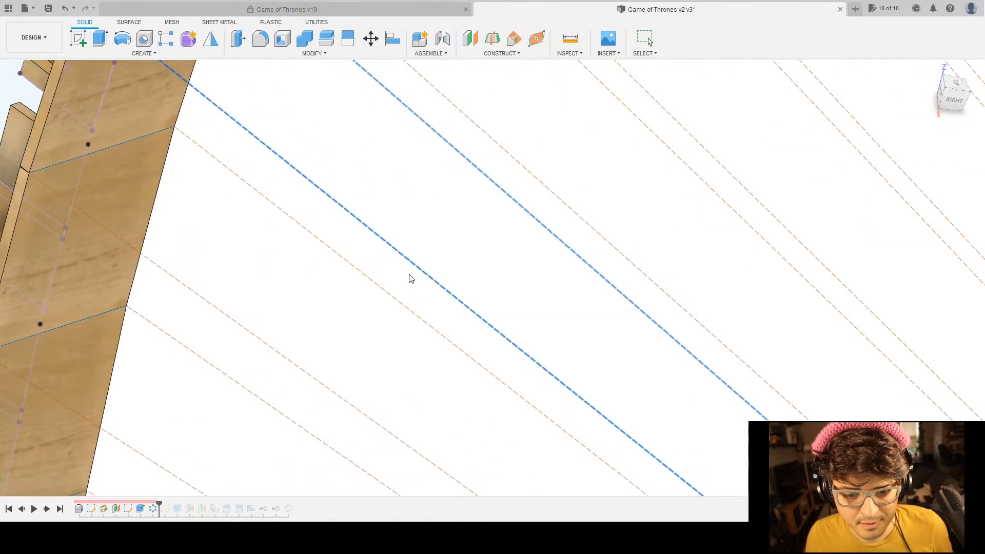
middle_drag(655, 329, 621, 268)
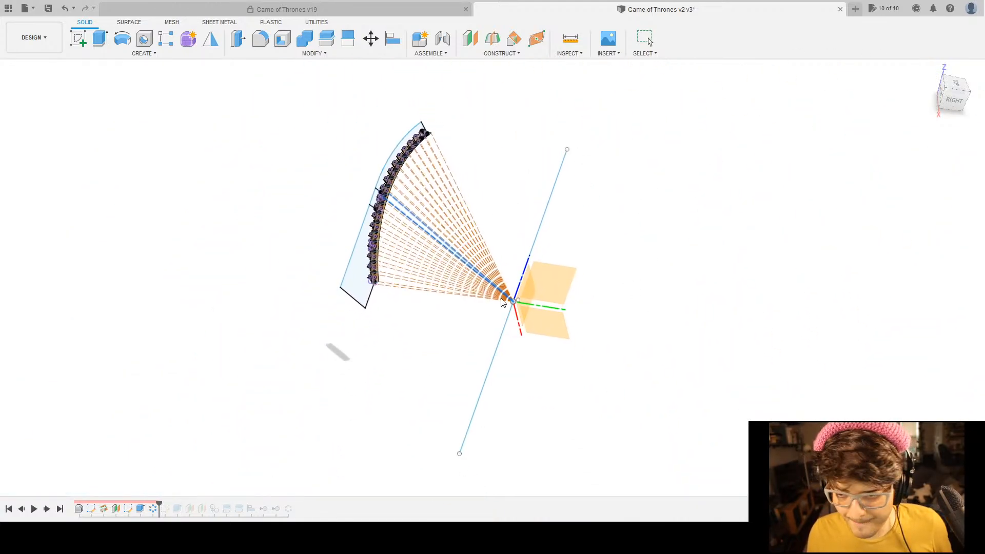
scroll(502, 302, up, 8)
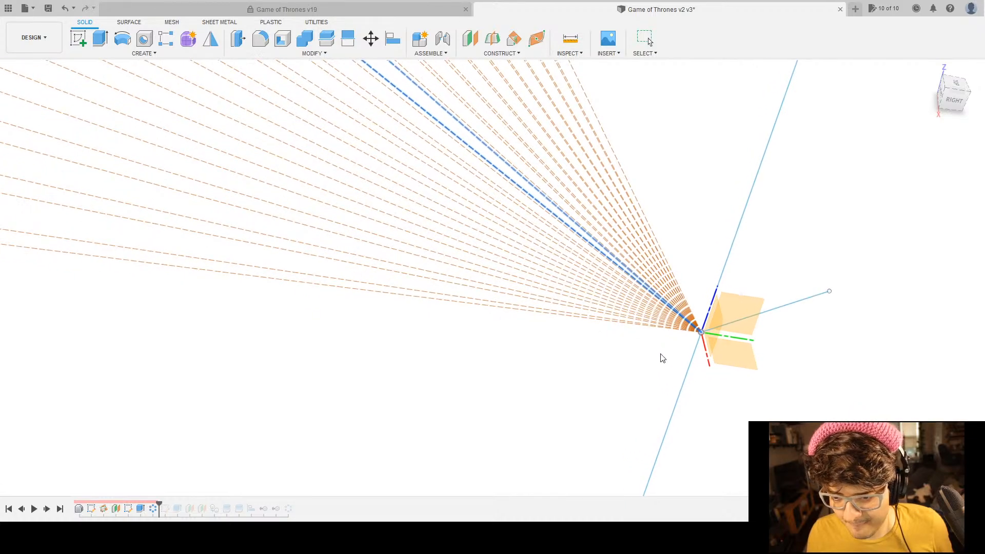
scroll(665, 356, down, 2)
scroll(451, 233, down, 6)
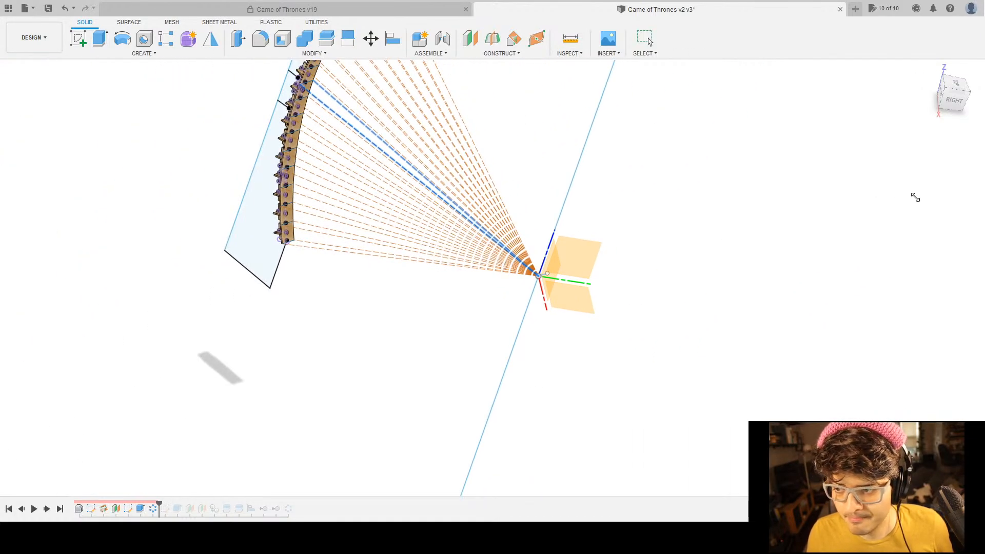
key(Return)
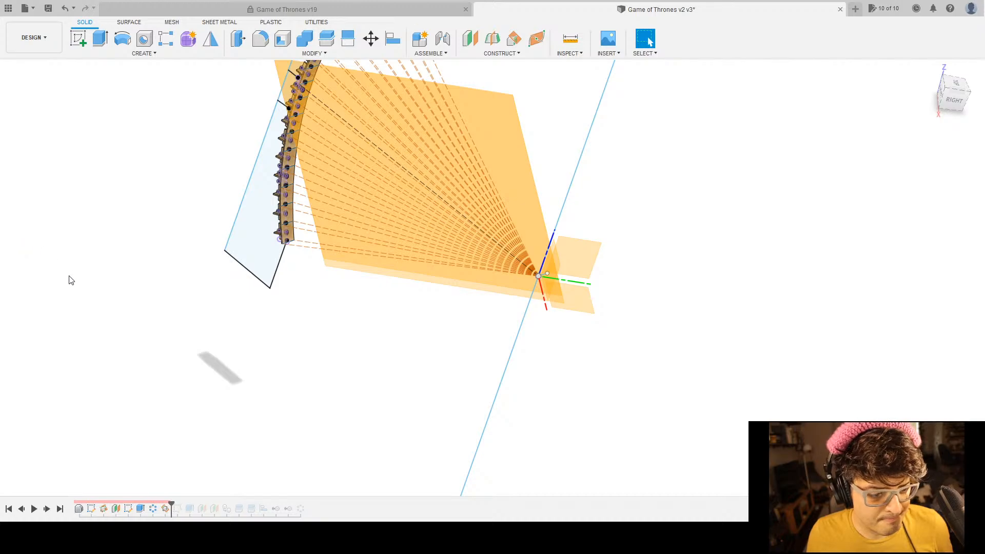
click(45, 278)
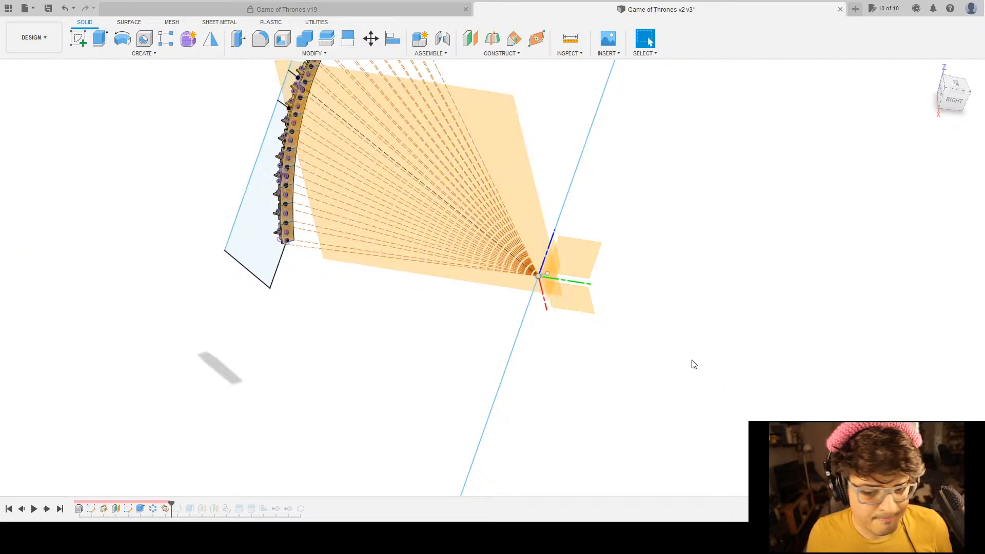
Examine how the new construction plane lies relative to the radial lines, the origin and the tile column.
middle_drag(425, 206, 452, 218)
shift+middle_drag(802, 344, 773, 319)
scroll(433, 205, down, 1)
scroll(448, 216, up, 9)
shift+middle_drag(402, 257, 389, 238)
scroll(389, 238, down, 5)
middle_drag(631, 324, 456, 305)
scroll(595, 326, up, 3)
scroll(567, 342, up, 2)
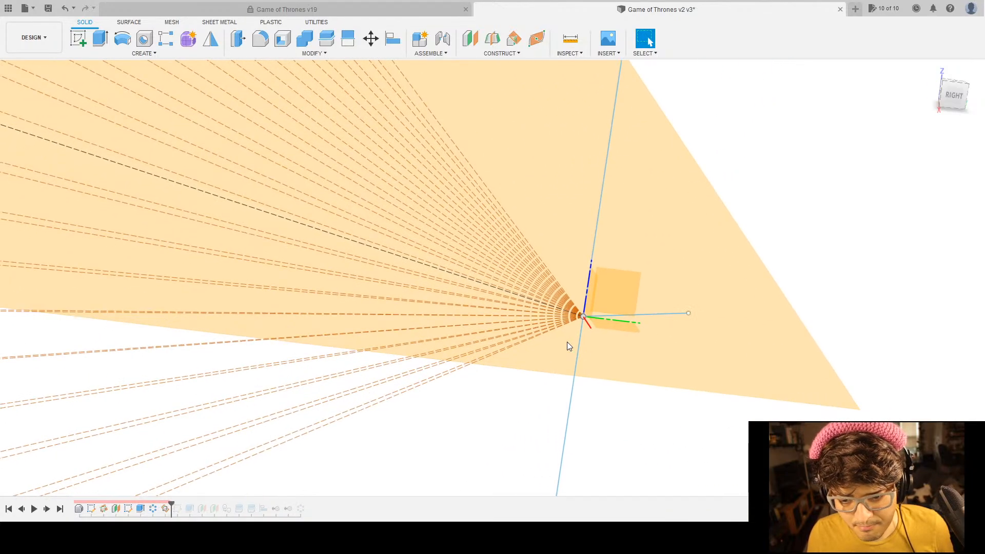
scroll(568, 343, down, 7)
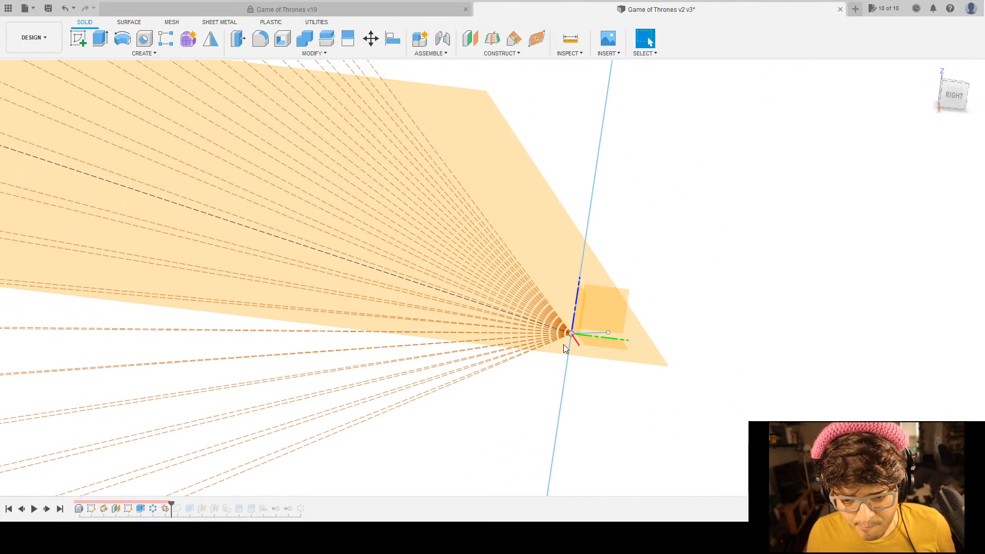
scroll(564, 353, down, 3)
middle_drag(578, 371, 609, 372)
shift+middle_drag(760, 394, 732, 391)
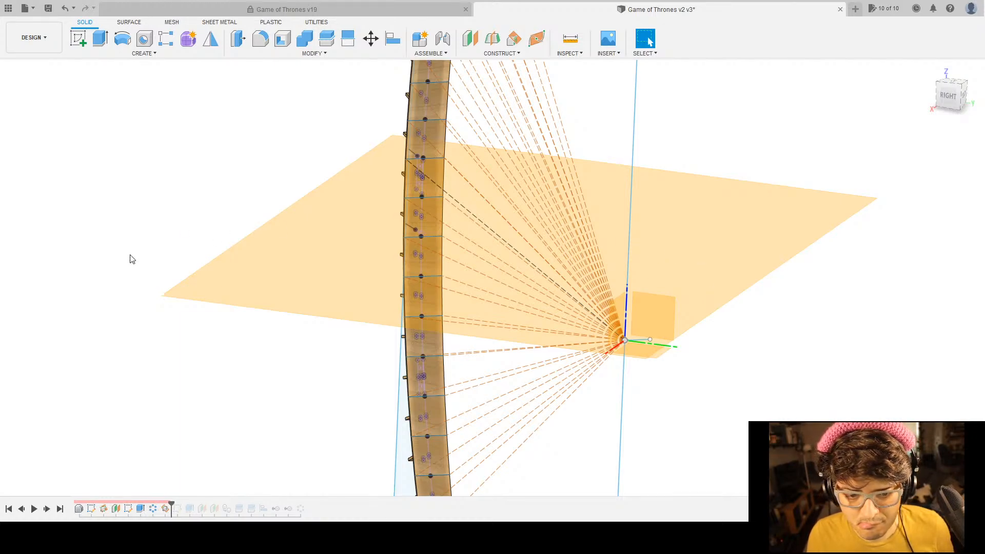
Start a new sketch on the construction plane that passes through the two radial lines.
click(78, 38)
click(324, 266)
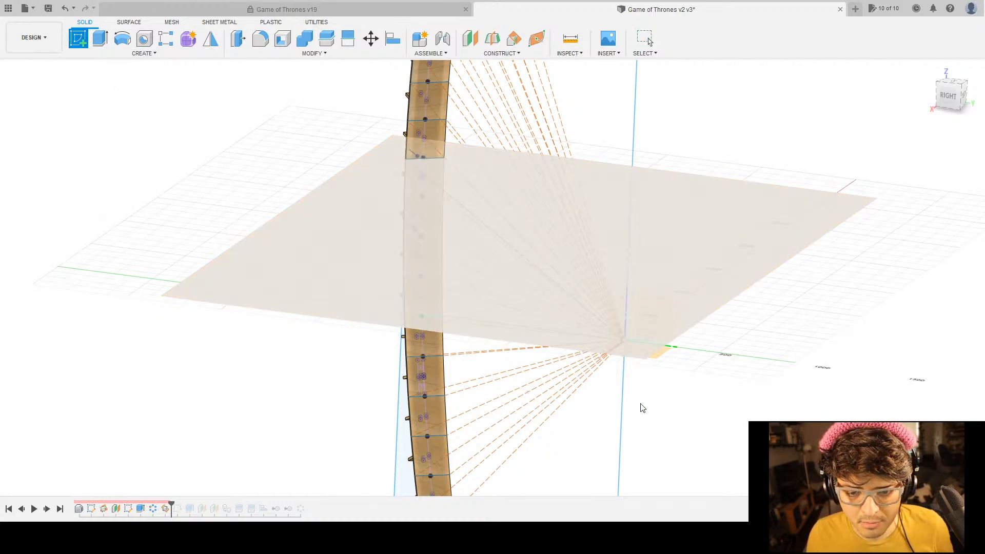
click(573, 359)
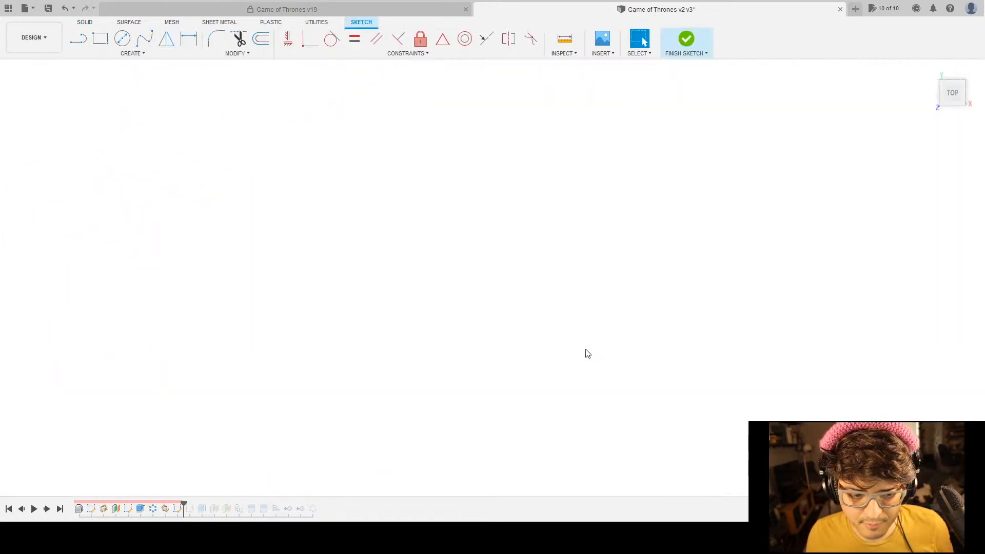
Project the two radial construction lines that define the plane into the sketch.
scroll(398, 343, down, 5)
mouse_move(451, 356)
shift+middle_down()
mouse_move(400, 334)
mouse_move(491, 317)
shift+middle_up()
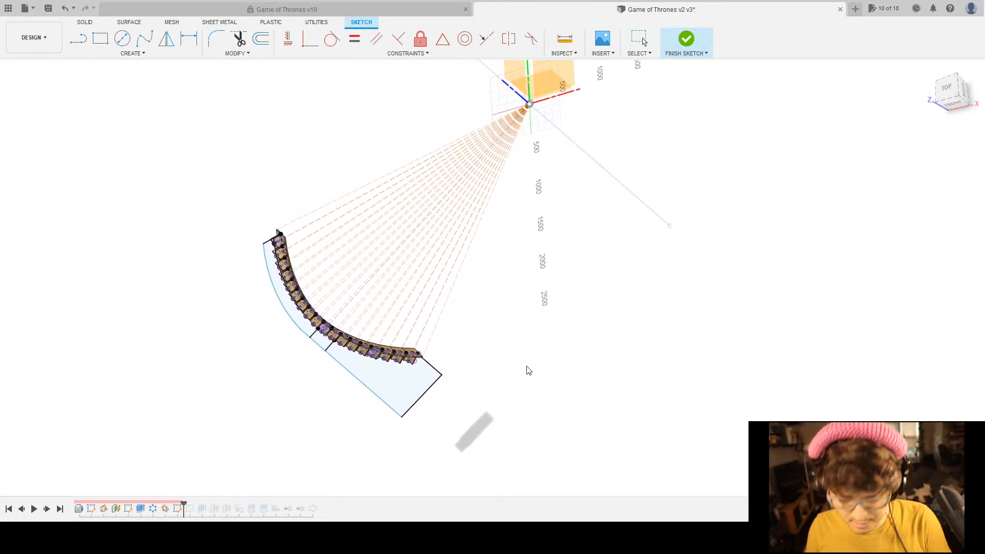
scroll(503, 357, down, 1)
scroll(351, 316, up, 6)
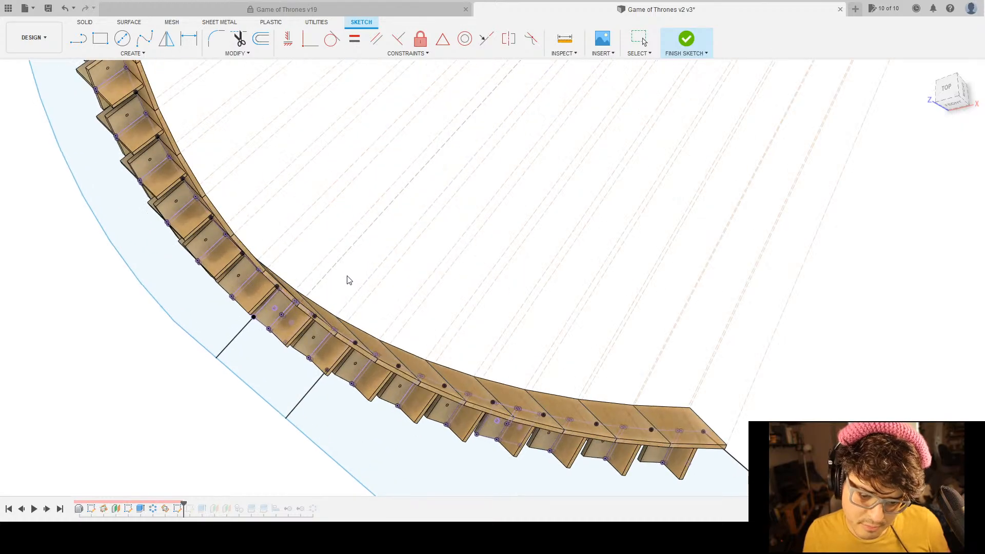
click(307, 272)
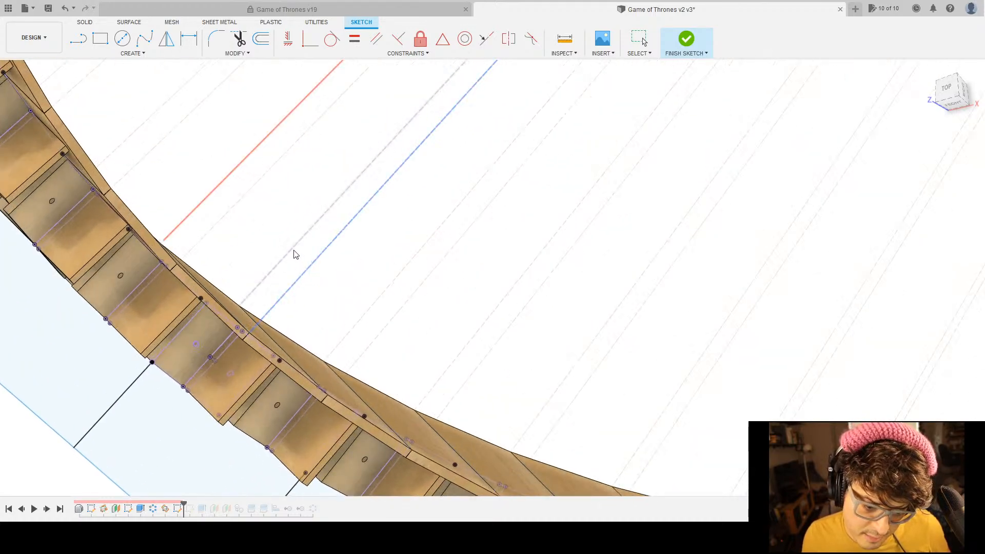
scroll(300, 256, down, 3)
shift+middle_drag(313, 292, 277, 231)
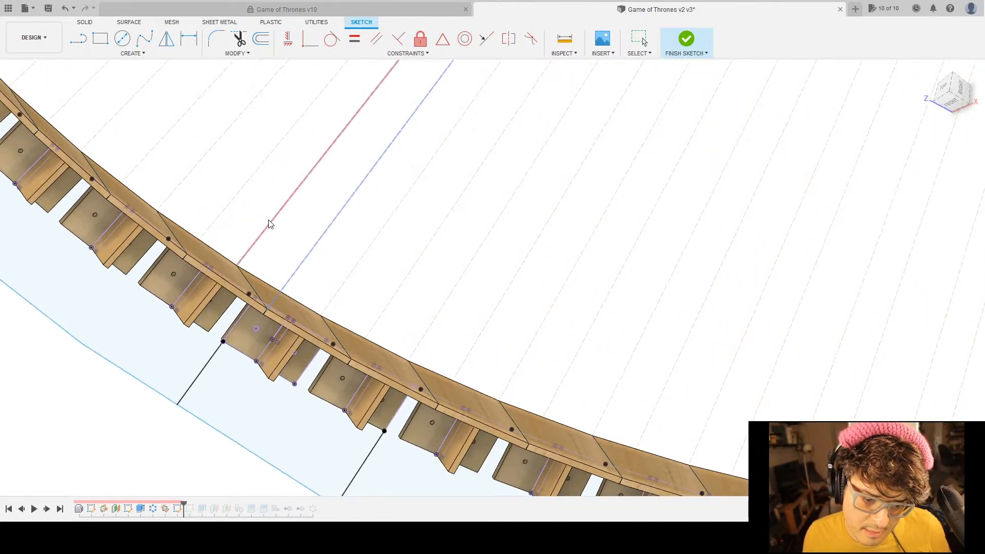
scroll(331, 256, down, 6)
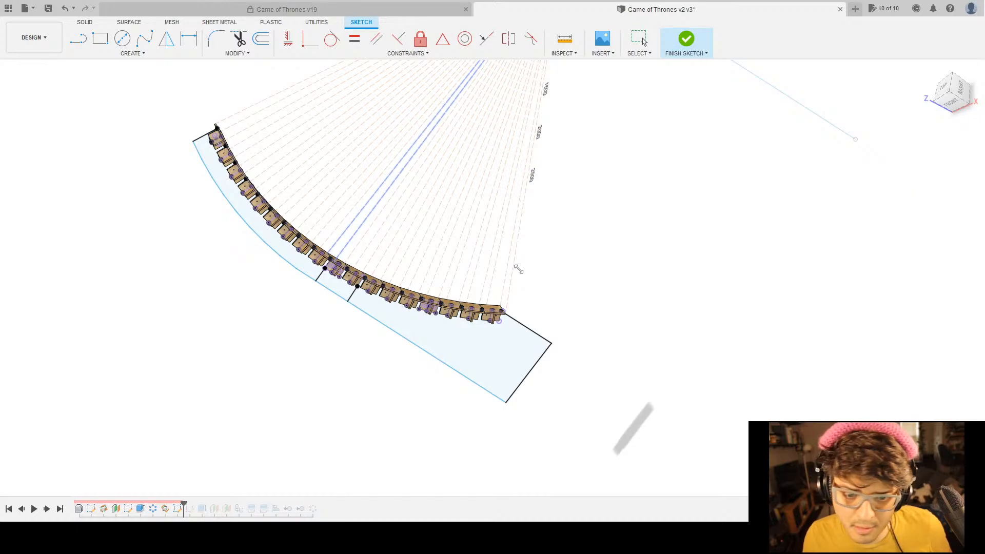
mouse_move(589, 340)
shift+middle_down()
mouse_move(585, 328)
mouse_move(593, 330)
shift+middle_up()
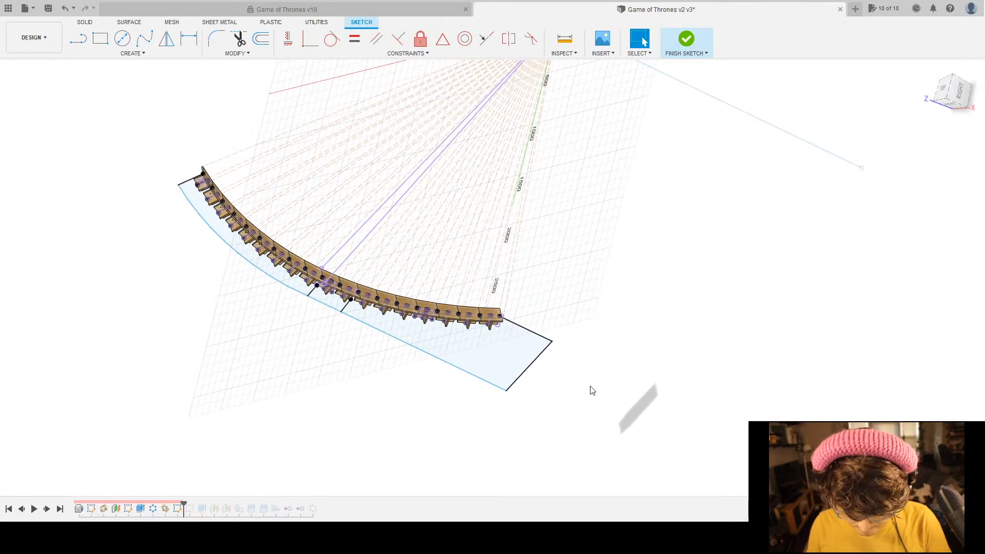
Project the tile joint edge that connects the outer ends of the two projected radial lines.
scroll(520, 393, down, 2)
scroll(346, 297, up, 10)
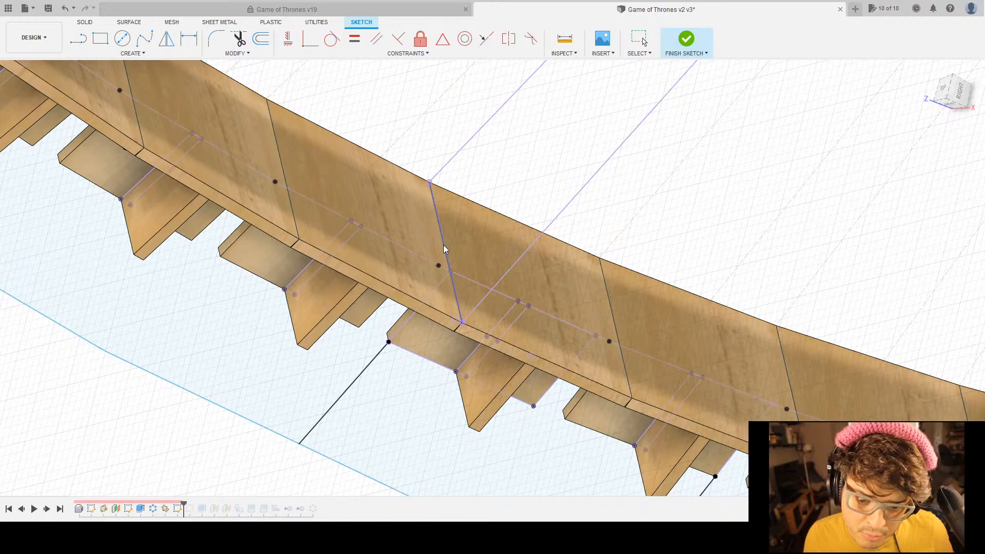
click(443, 244)
scroll(574, 305, down, 2)
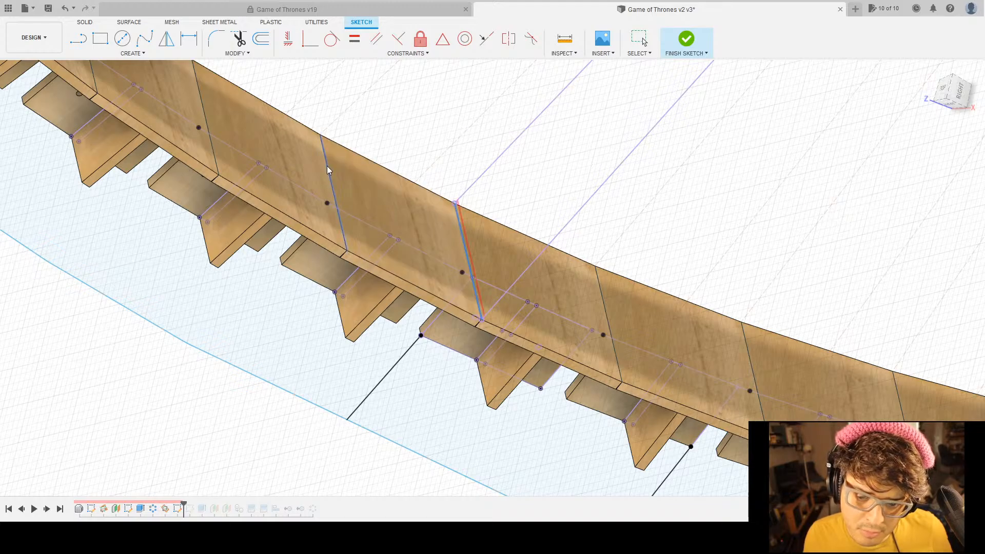
scroll(576, 232, down, 10)
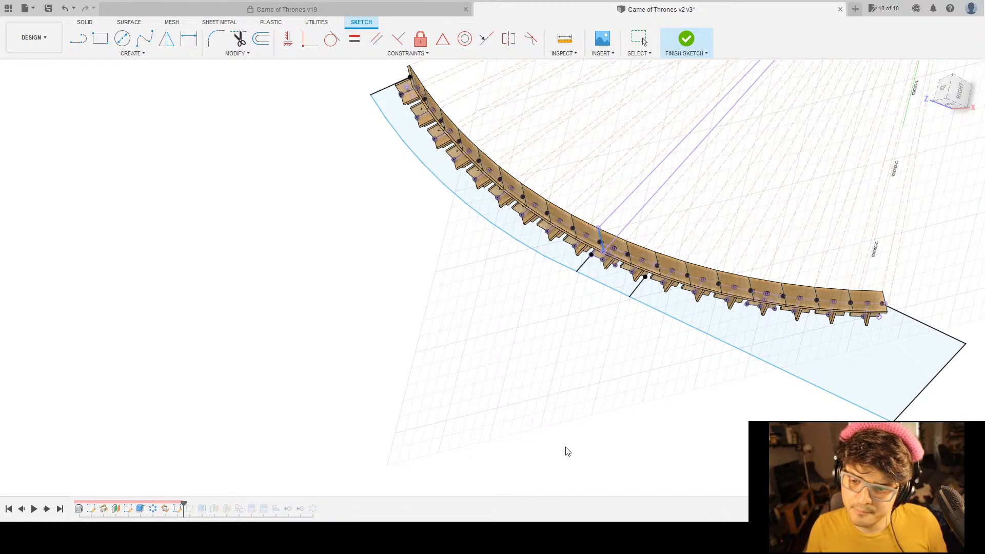
key(Escape)
Draw a line from the midpoint of the projected tile joint edge to the origin.
middle_drag(534, 455, 444, 482)
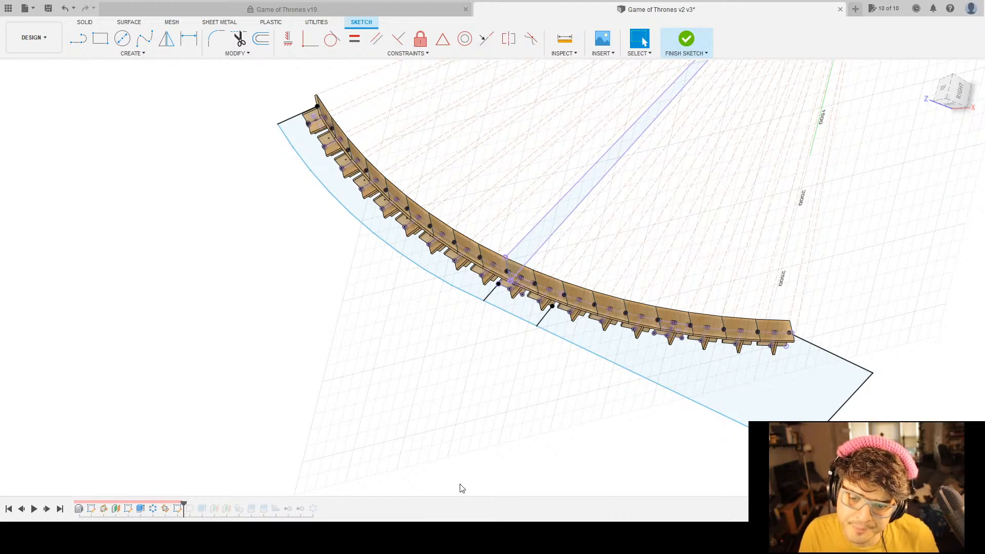
key(l)
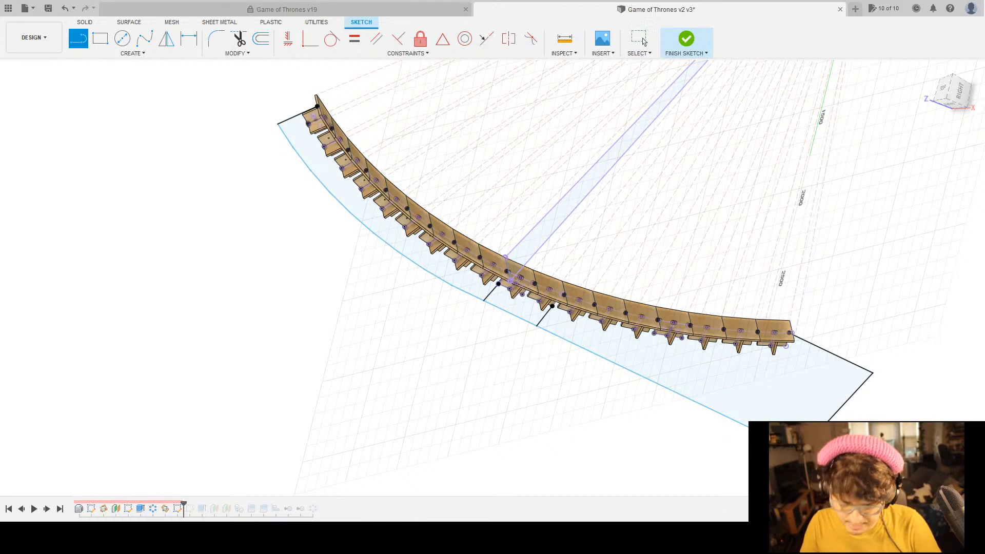
scroll(521, 266, up, 5)
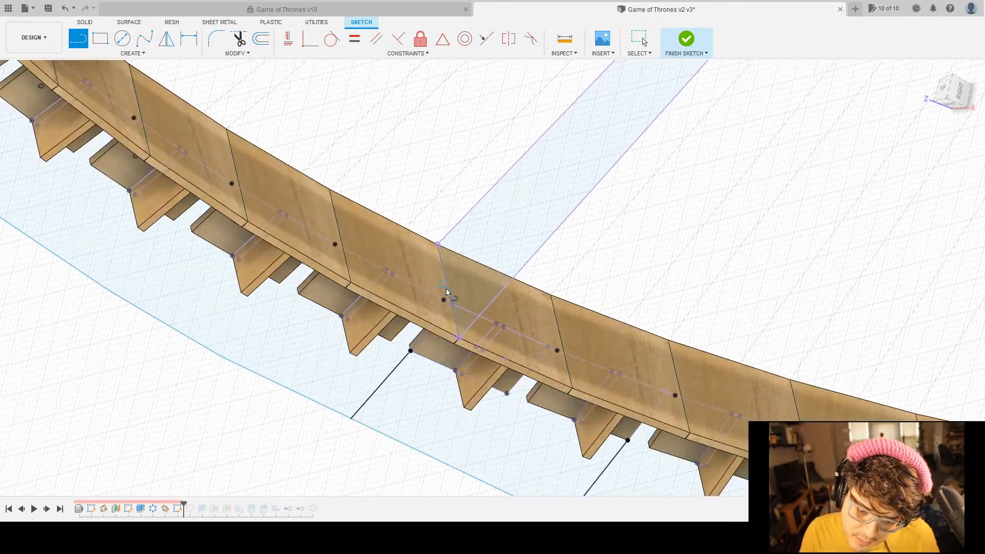
click(448, 295)
scroll(532, 205, up, 5)
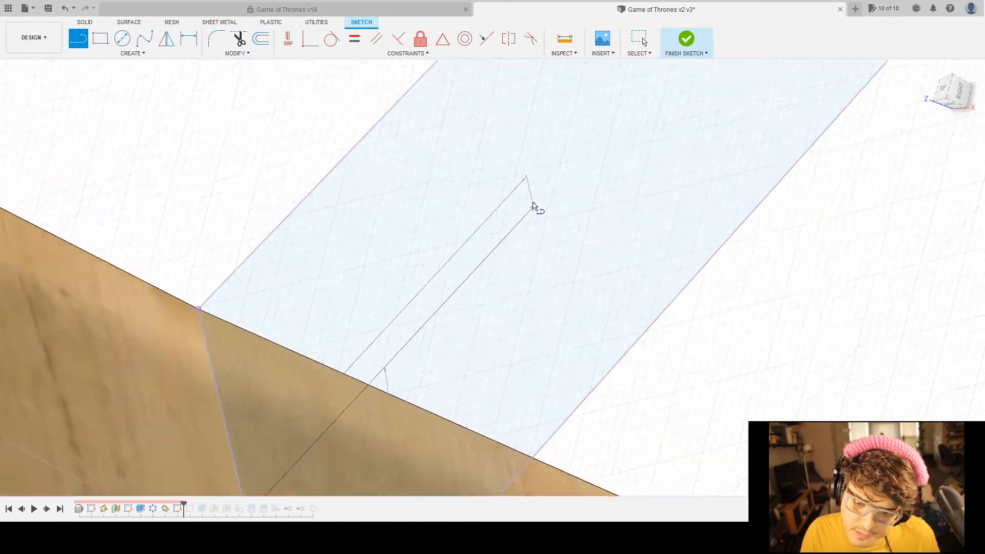
scroll(543, 205, down, 6)
scroll(549, 208, down, 3)
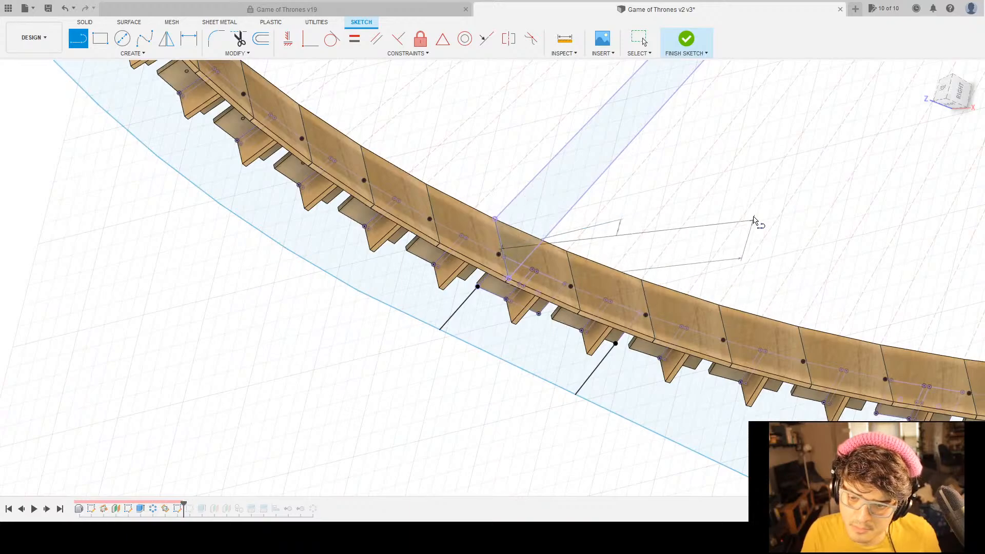
scroll(752, 213, down, 5)
middle_drag(779, 192, 506, 431)
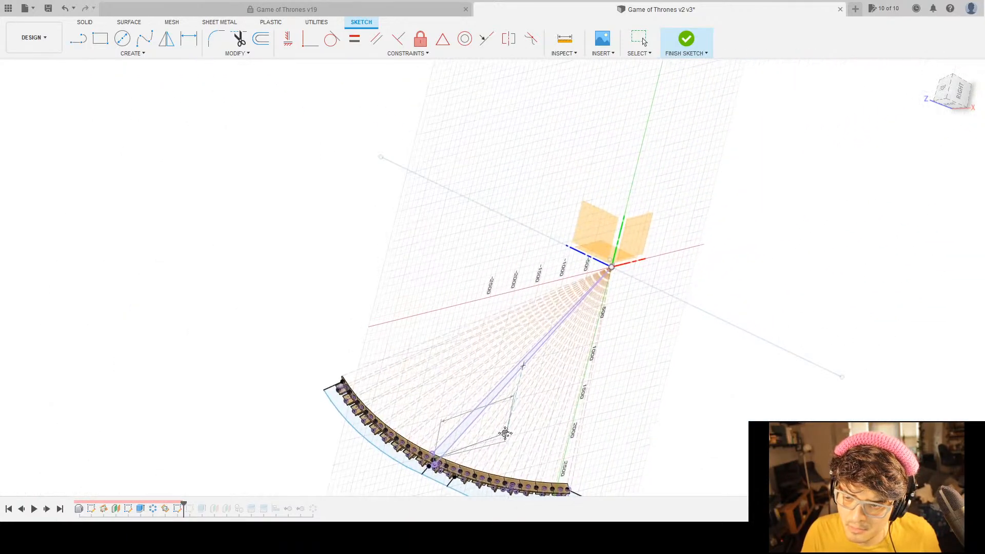
scroll(606, 302, up, 3)
scroll(623, 221, up, 8)
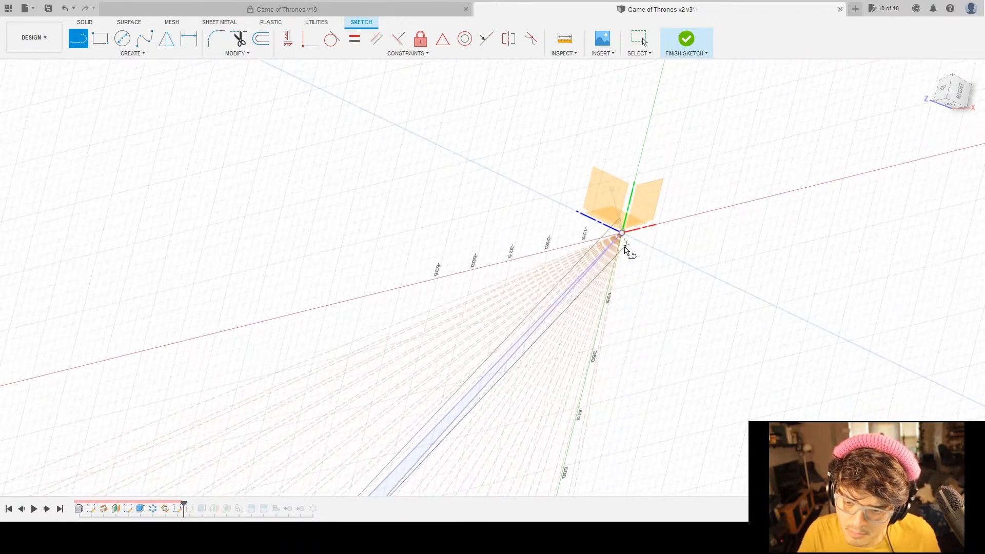
click(624, 222)
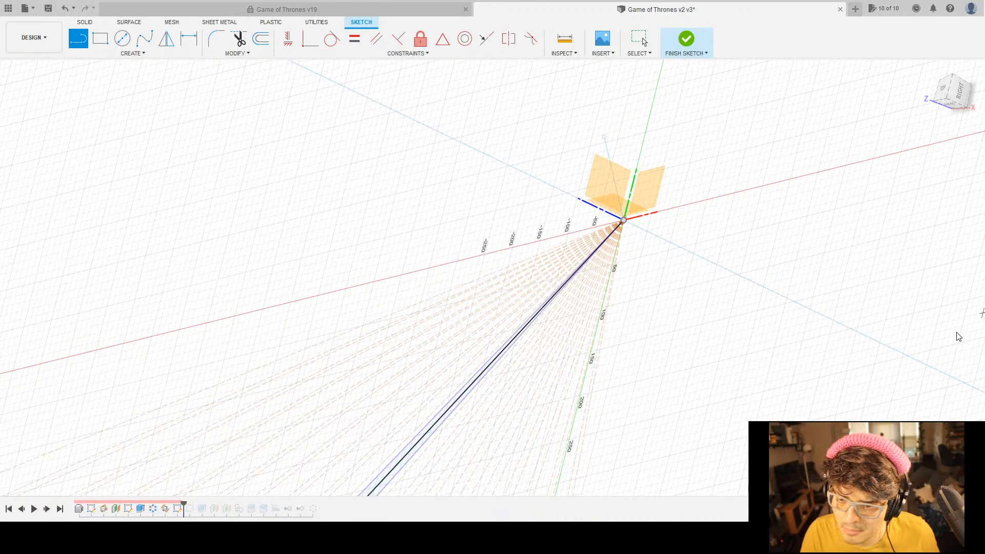
From the top view, draw a short line from the origin at 90° to the centre line.
scroll(629, 218, up, 3)
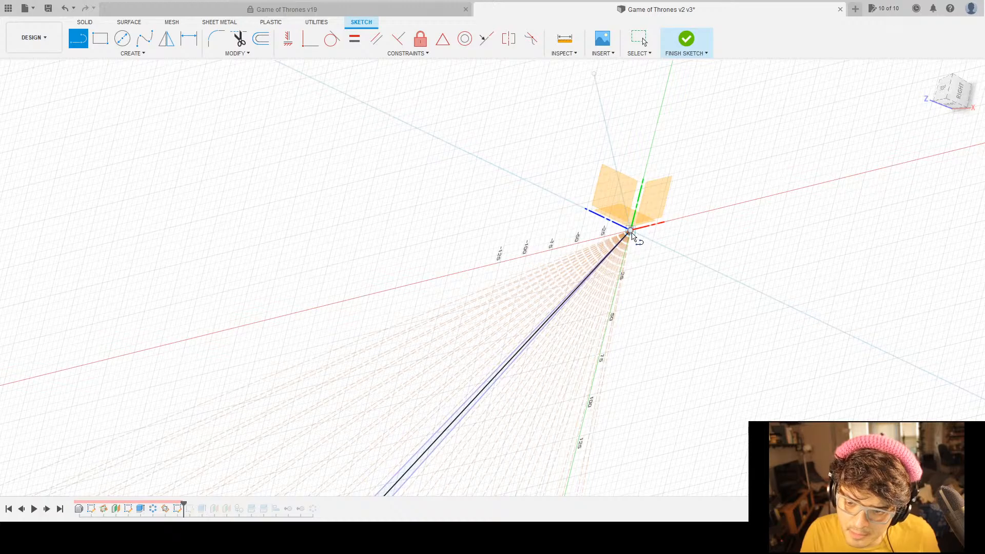
drag(630, 235, 534, 180)
scroll(624, 198, down, 3)
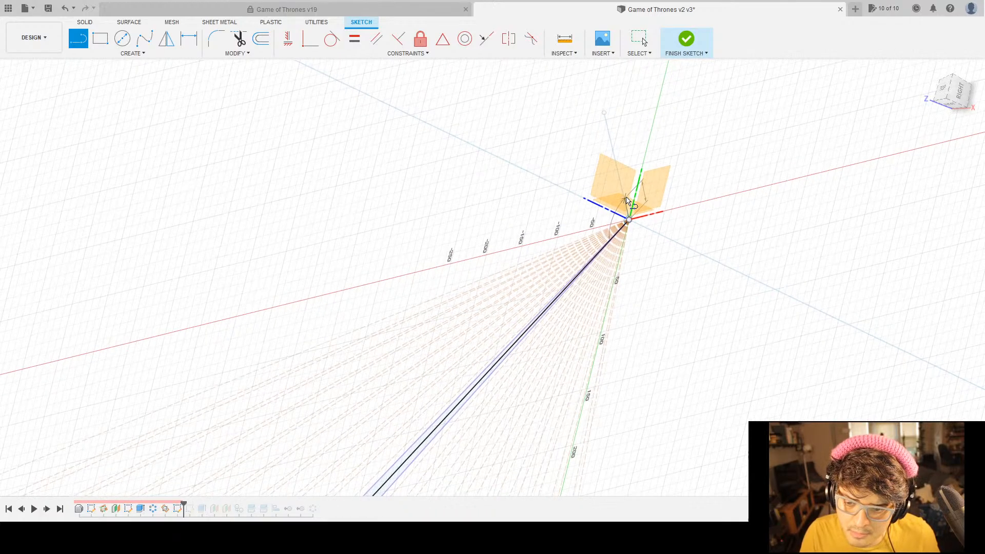
click(946, 104)
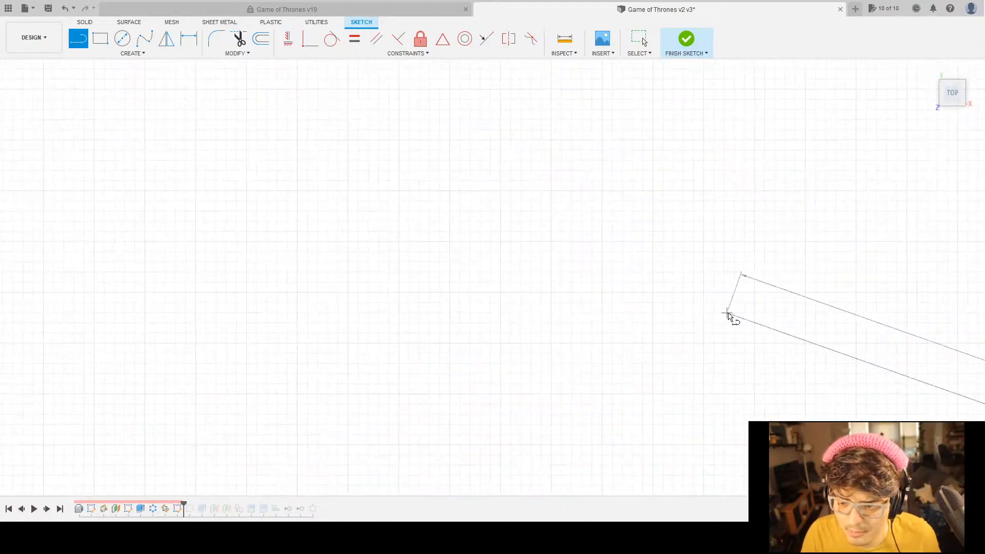
scroll(728, 240, down, 8)
middle_drag(727, 240, 542, 250)
scroll(651, 294, up, 6)
middle_drag(645, 294, 583, 273)
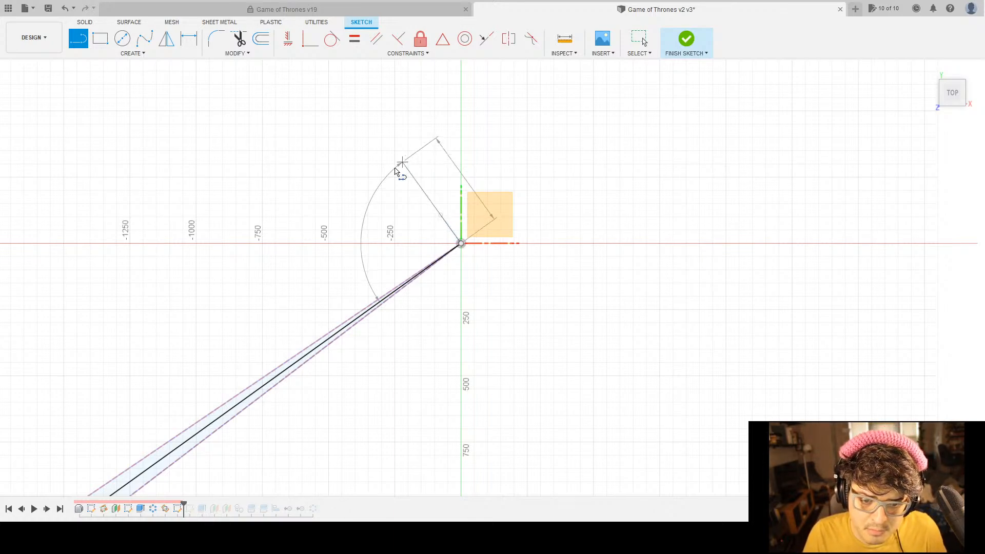
click(402, 163)
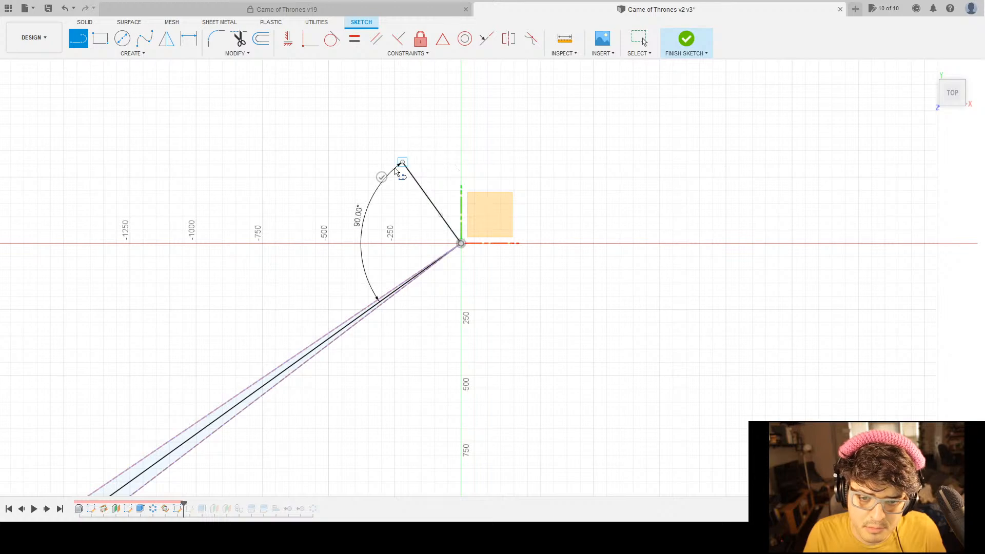
End the line command and examine the perpendicular at the origin and the centre line running out to the tile wall.
scroll(421, 180, down, 1)
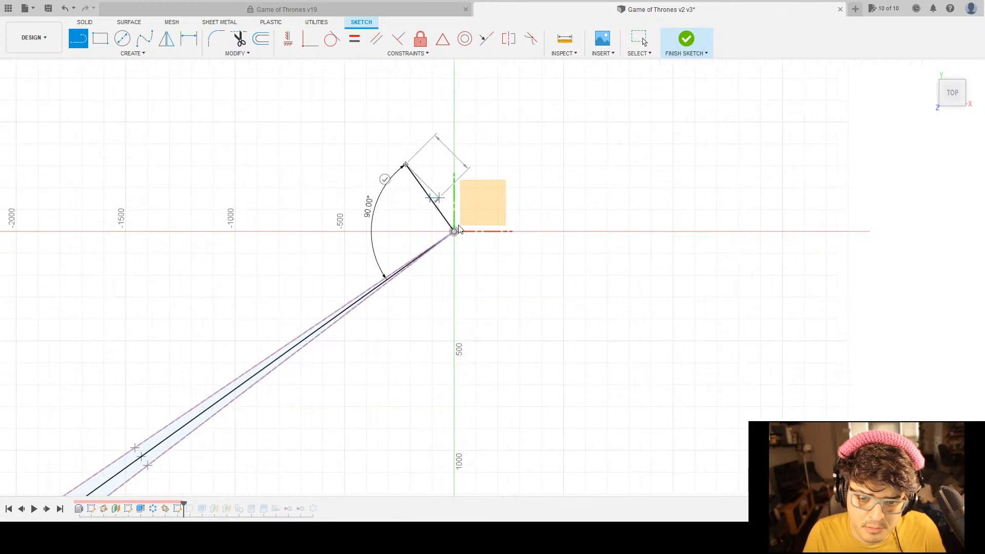
key(Escape)
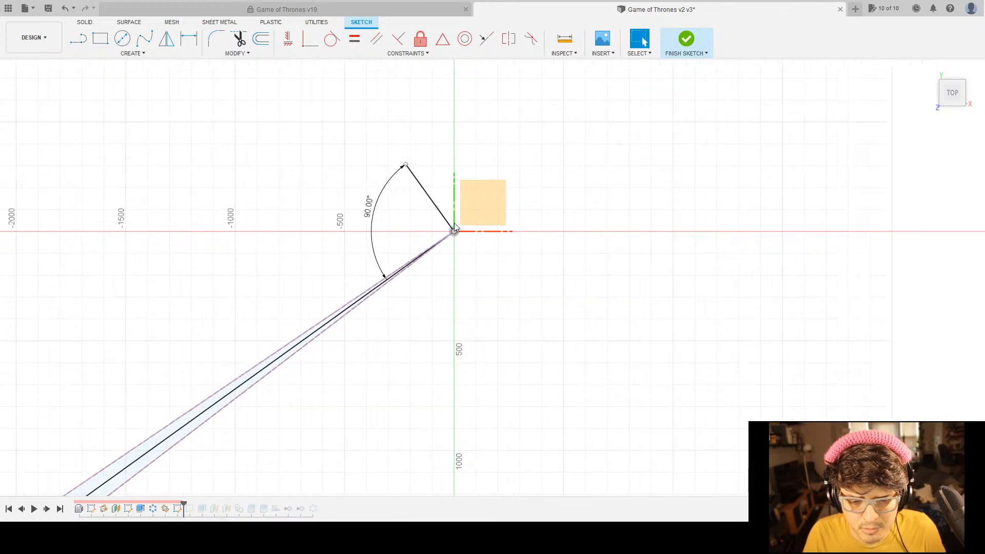
scroll(455, 229, up, 10)
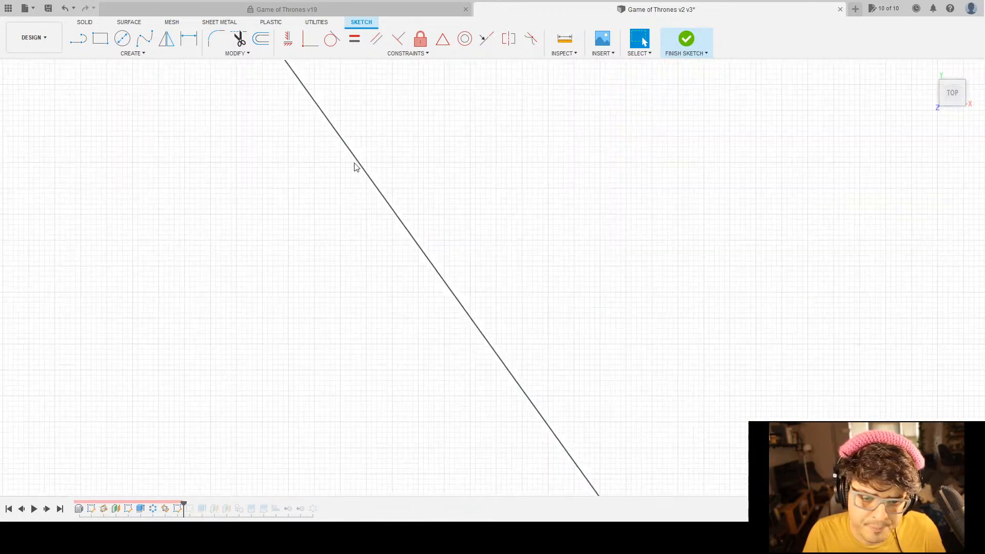
scroll(472, 240, down, 7)
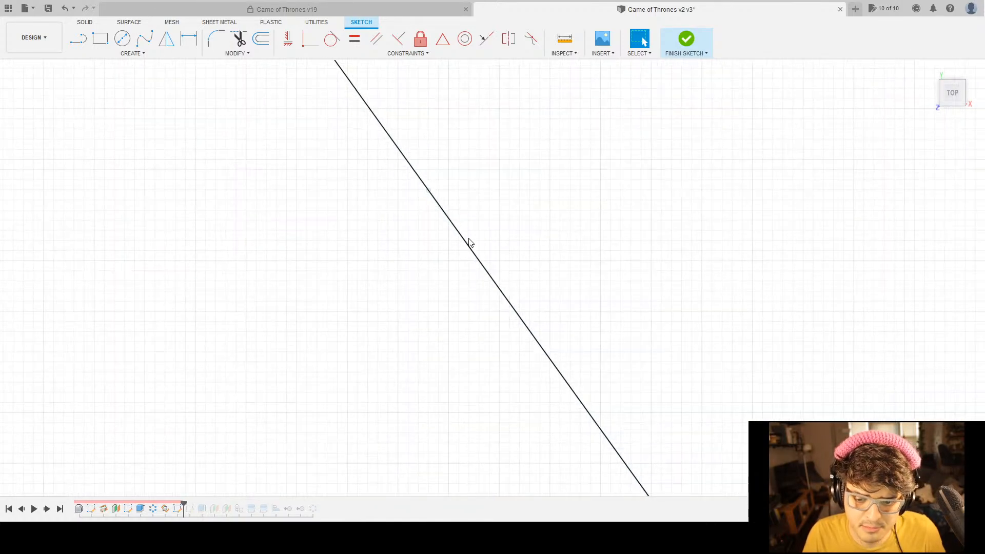
scroll(465, 237, up, 3)
scroll(465, 241, up, 4)
scroll(459, 263, down, 3)
scroll(485, 263, down, 10)
scroll(486, 223, down, 8)
mouse_move(375, 424)
middle_down()
mouse_move(420, 347)
mouse_move(633, 174)
middle_up()
scroll(587, 211, down, 8)
middle_drag(588, 219, 596, 207)
scroll(436, 233, up, 6)
middle_drag(445, 270, 447, 152)
middle_drag(583, 327, 543, 330)
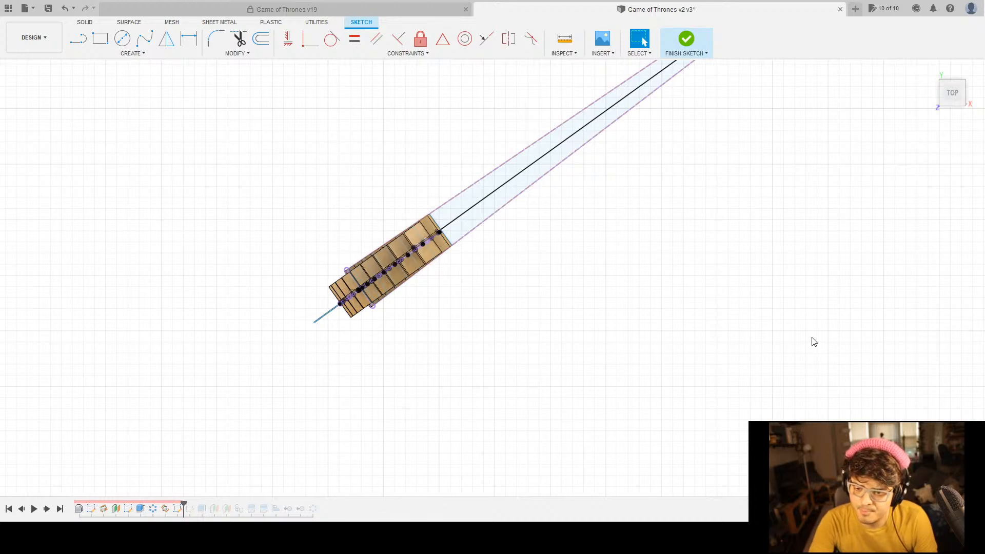
Finish the sketch containing the centre line and its perpendicular.
click(944, 340)
mouse_move(498, 281)
middle_down()
mouse_move(575, 272)
mouse_move(581, 294)
middle_up()
scroll(499, 235, up, 2)
scroll(506, 231, up, 2)
key(Escape)
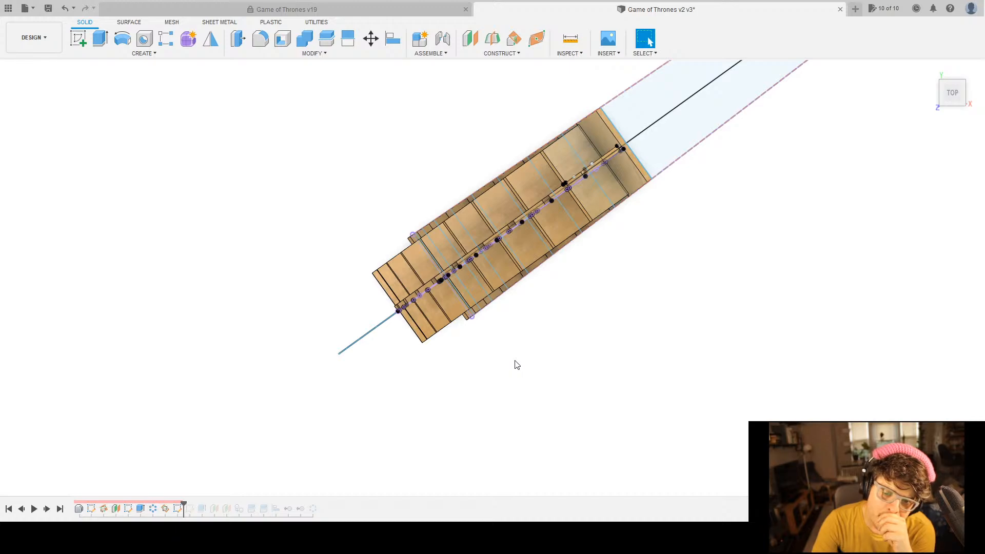
Hide the sketches and examine the whole curved tile wall and its cross-shaped supports from several angles.
click(31, 145)
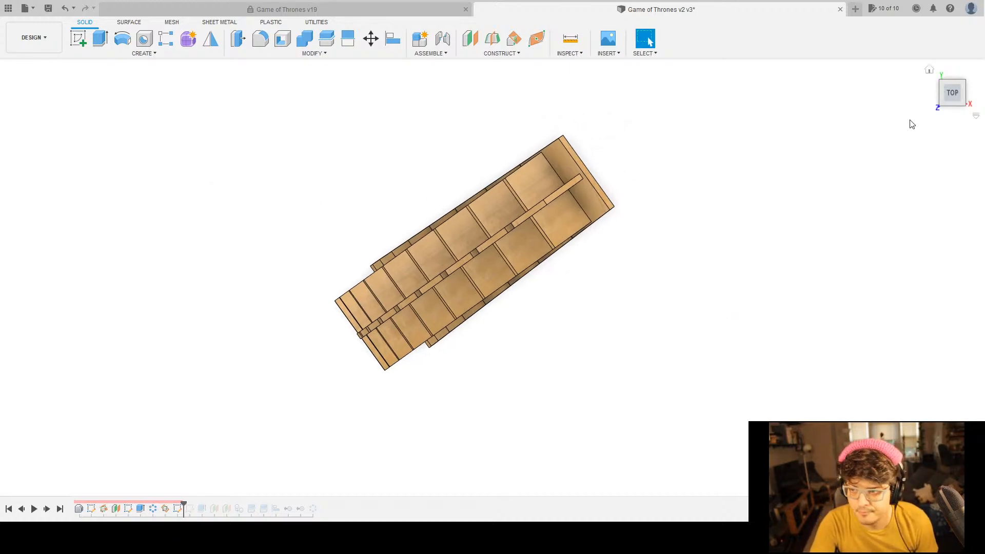
click(943, 105)
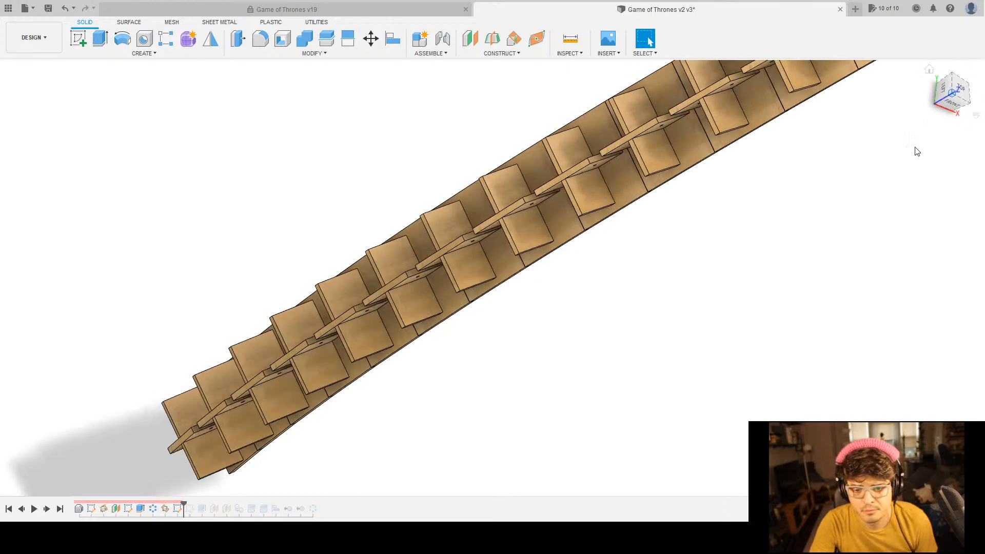
click(958, 75)
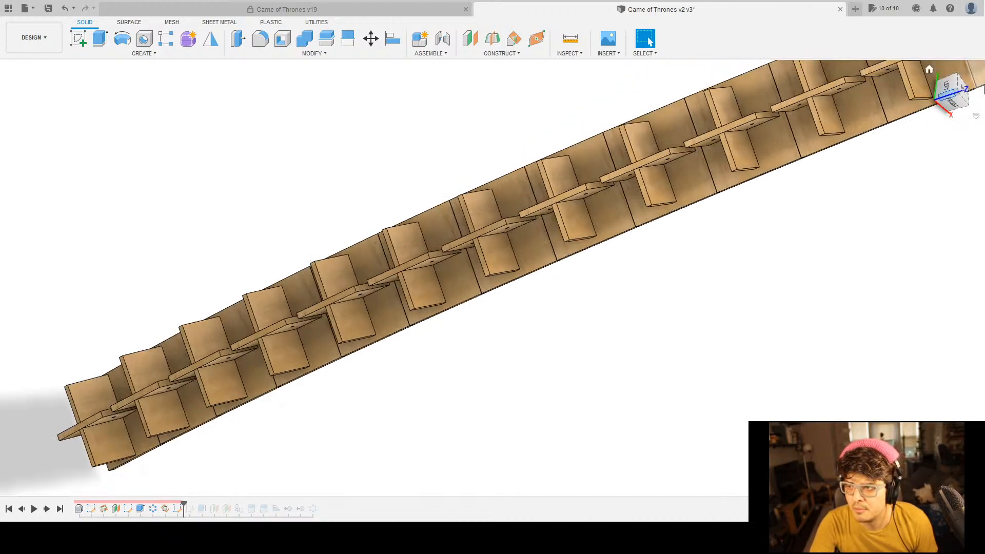
click(929, 71)
click(938, 102)
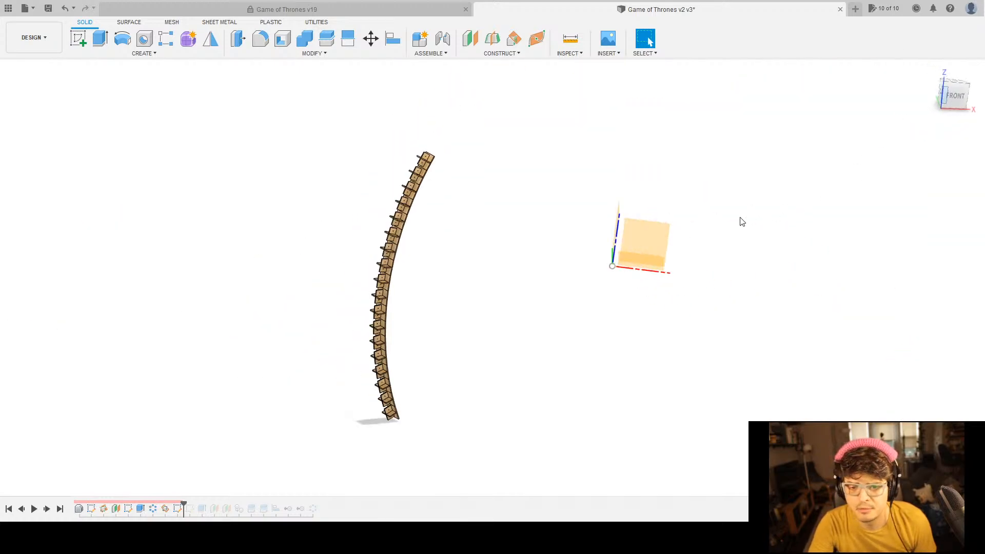
scroll(486, 239, up, 3)
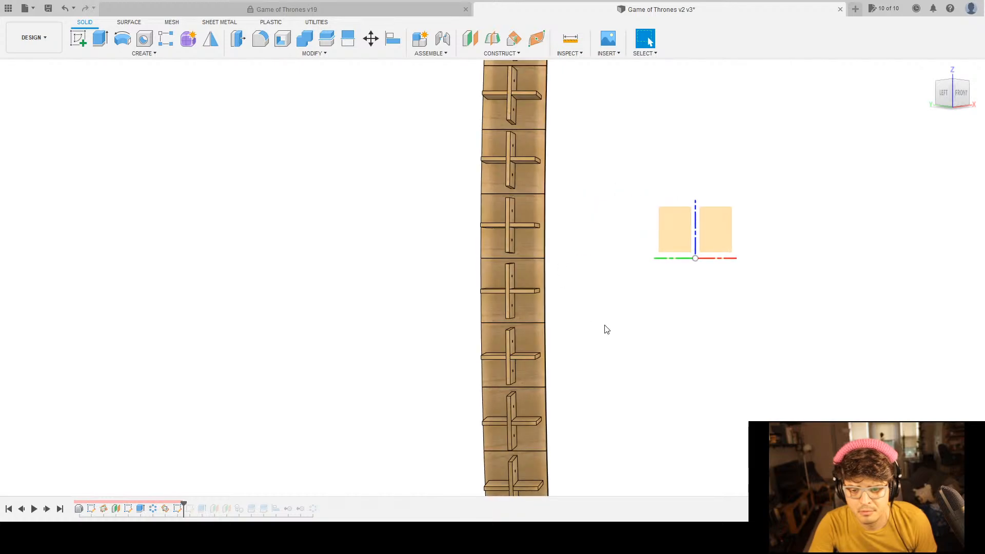
scroll(582, 286, up, 4)
mouse_move(567, 270)
shift+middle_down()
mouse_move(587, 260)
mouse_move(701, 313)
mouse_move(655, 309)
mouse_move(634, 323)
shift+middle_up()
scroll(585, 260, down, 6)
scroll(559, 179, up, 5)
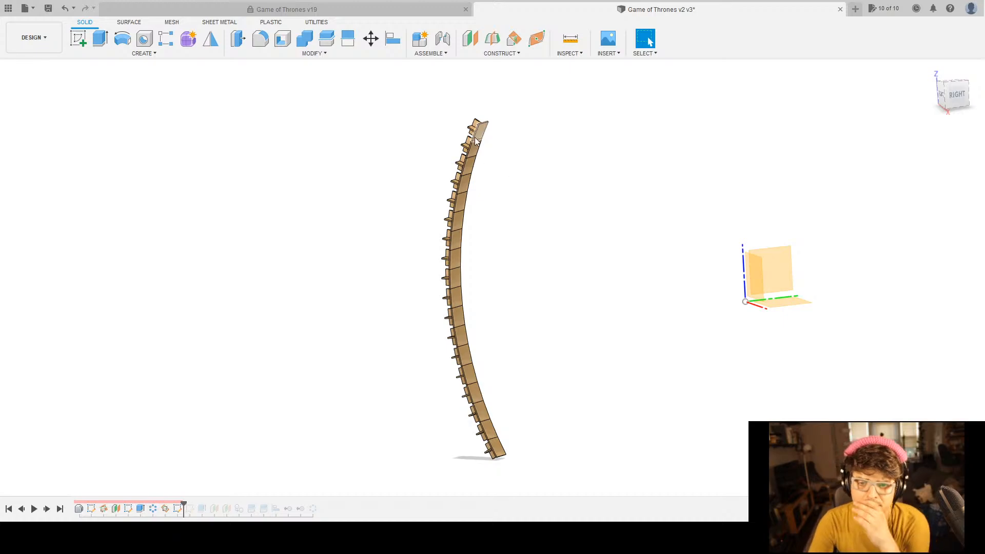
Show the sketches again and hide the large arc profile sketch behind the wall.
scroll(482, 128, up, 5)
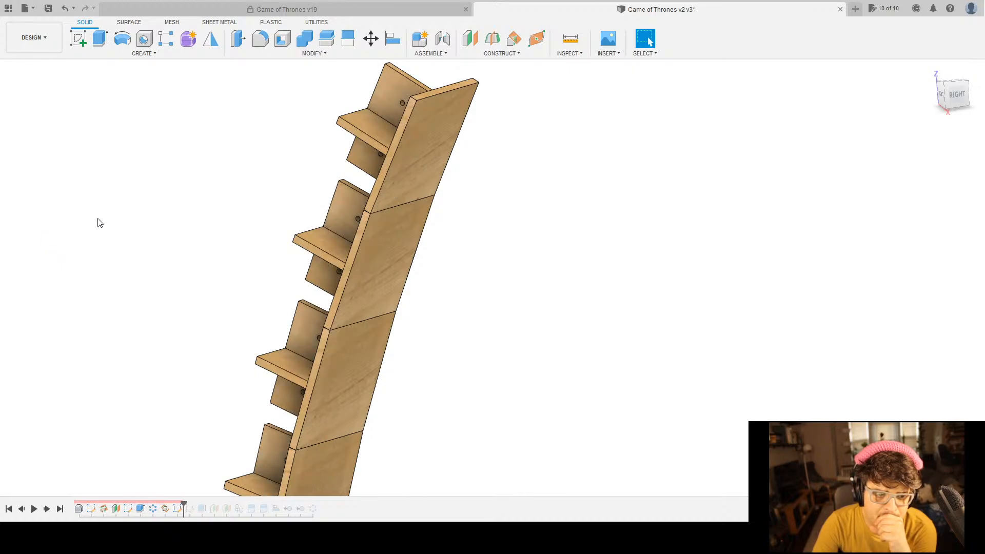
click(37, 145)
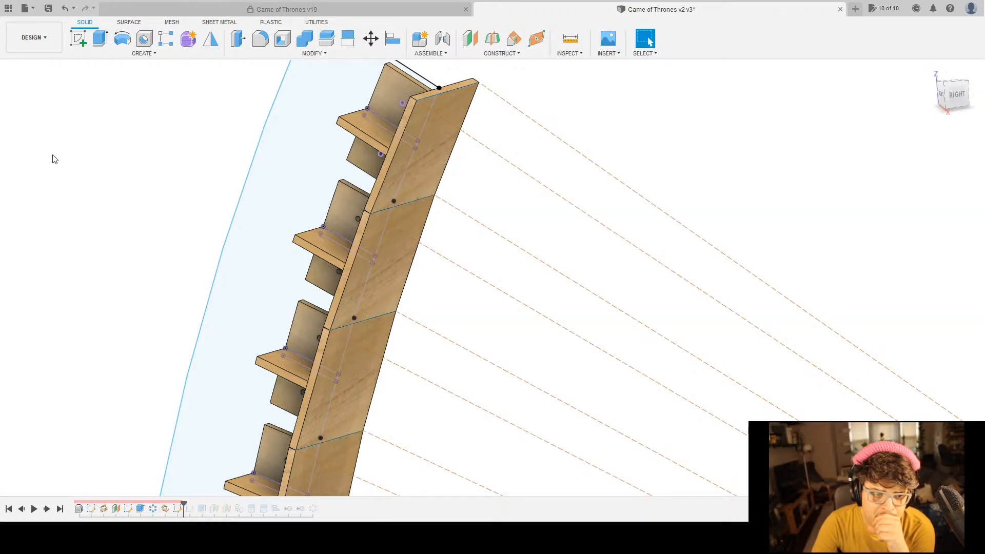
click(47, 236)
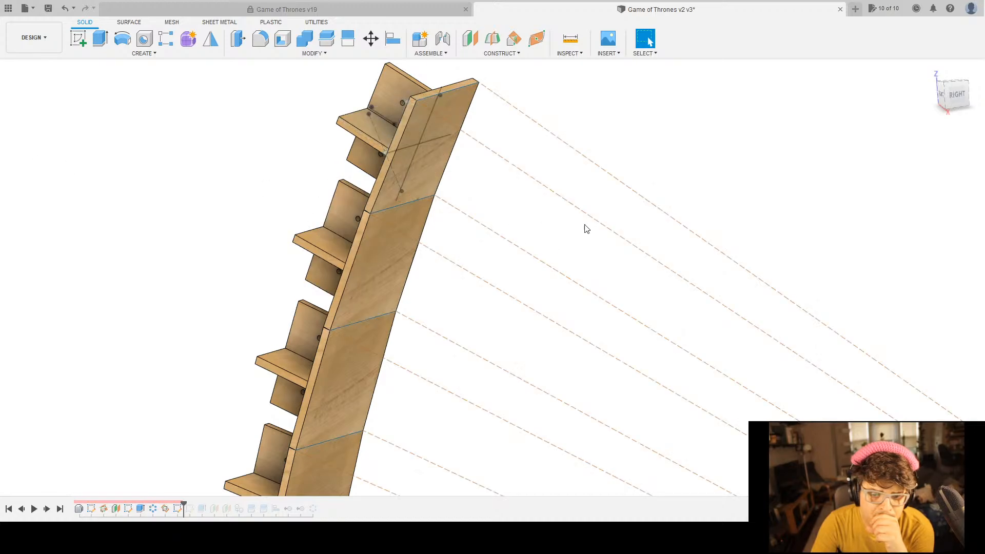
Examine how the radial construction lines, centre line and perpendicular meet at the origin relative to the curved wall.
scroll(614, 216, down, 5)
scroll(618, 205, down, 3)
middle_drag(725, 238, 582, 198)
scroll(454, 360, up, 3)
shift+middle_drag(741, 387, 445, 210)
scroll(444, 208, up, 5)
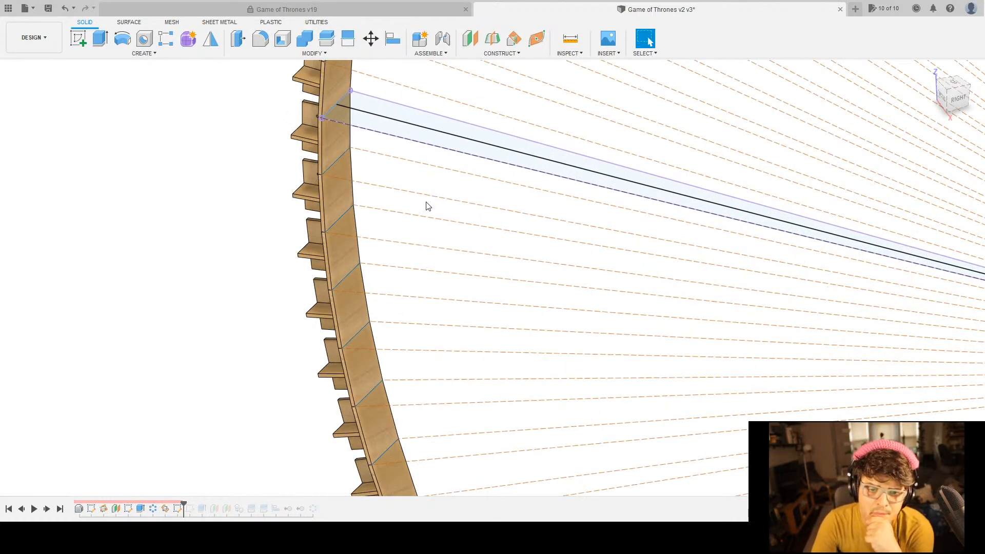
scroll(428, 207, down, 5)
middle_drag(543, 217, 360, 231)
scroll(785, 313, up, 3)
scroll(707, 289, up, 2)
scroll(792, 270, up, 3)
scroll(574, 285, up, 3)
scroll(536, 260, up, 2)
scroll(551, 261, down, 3)
scroll(541, 253, up, 4)
scroll(540, 250, up, 3)
scroll(584, 233, up, 2)
scroll(654, 157, down, 4)
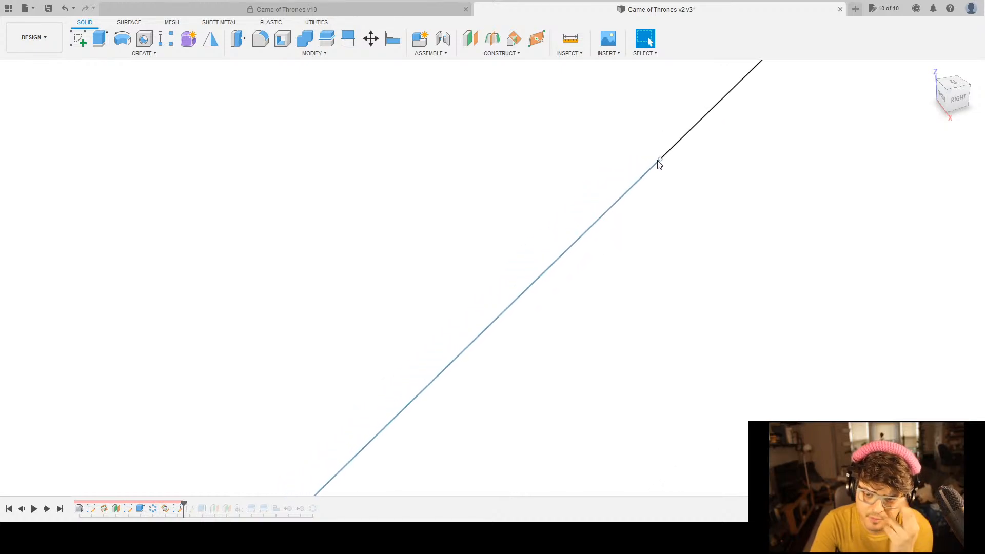
scroll(658, 156, down, 5)
shift+middle_drag(636, 259, 710, 314)
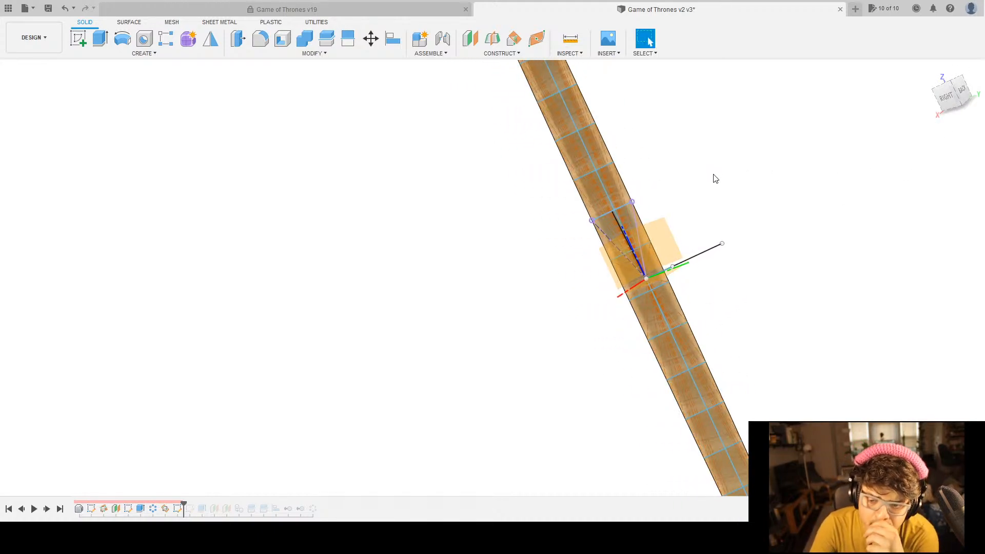
scroll(716, 178, down, 5)
middle_drag(730, 173, 699, 286)
shift+middle_drag(731, 252, 765, 224)
scroll(369, 325, up, 3)
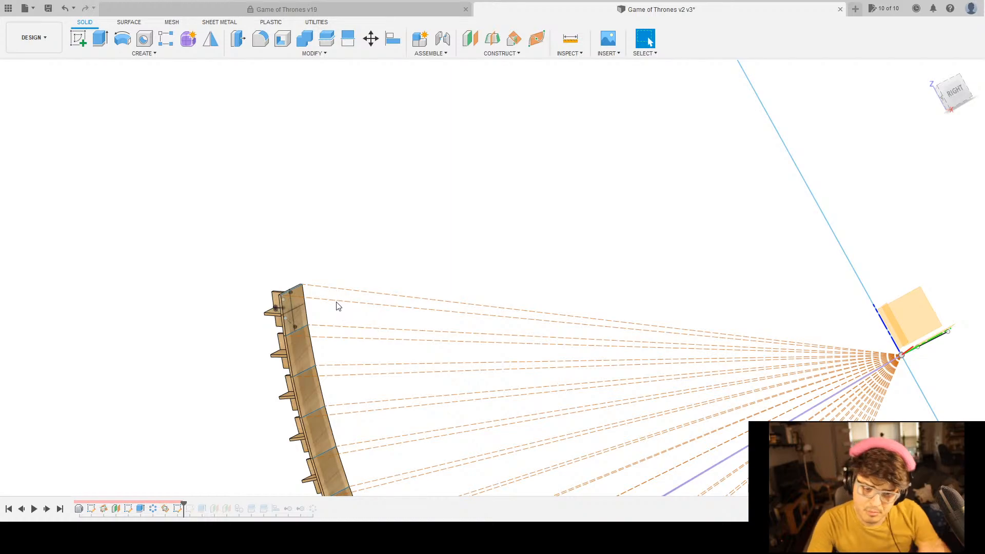
Hide the uppermost wall tile to expose the sketch lines and cross-shaped support behind it.
scroll(312, 314, up, 3)
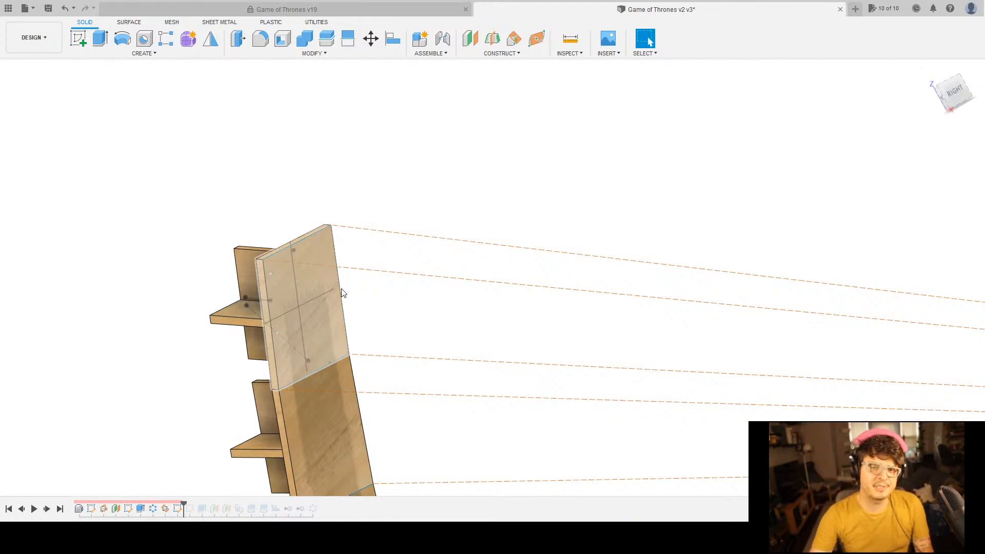
mouse_move(201, 294)
shift+middle_down()
mouse_move(171, 330)
mouse_move(205, 306)
mouse_move(193, 312)
shift+middle_up()
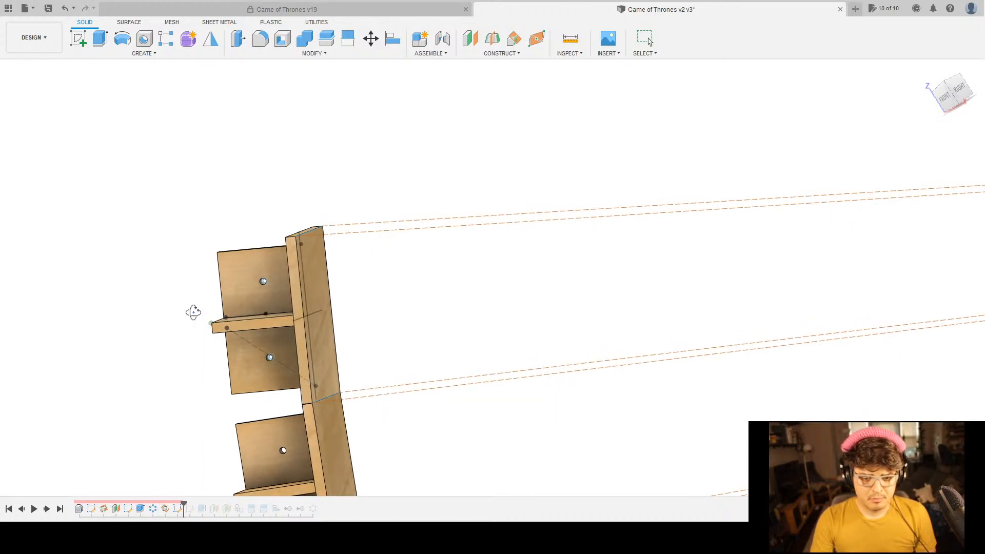
click(322, 288)
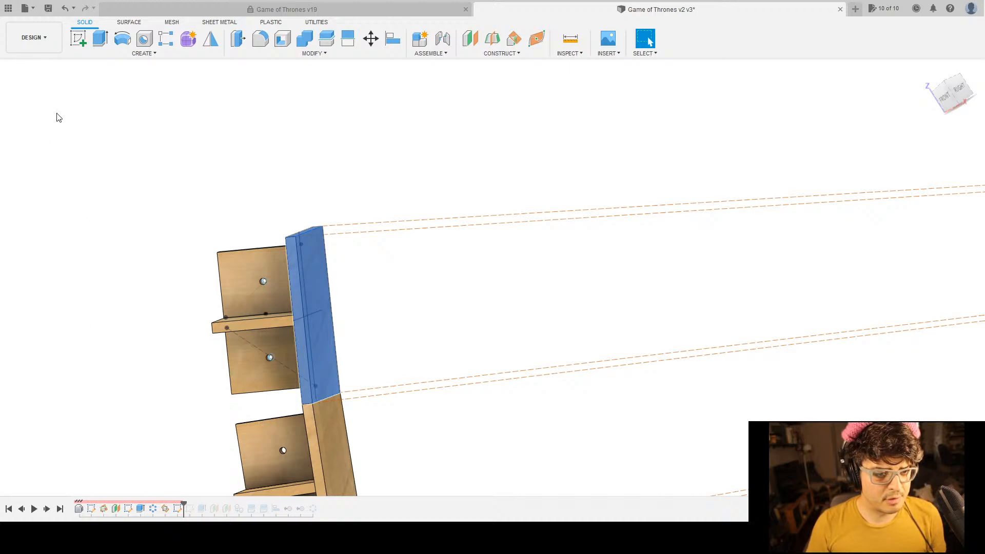
key(v)
shift+middle_drag(388, 267, 371, 277)
middle_drag(424, 314, 380, 315)
key(i)
scroll(320, 318, up, 2)
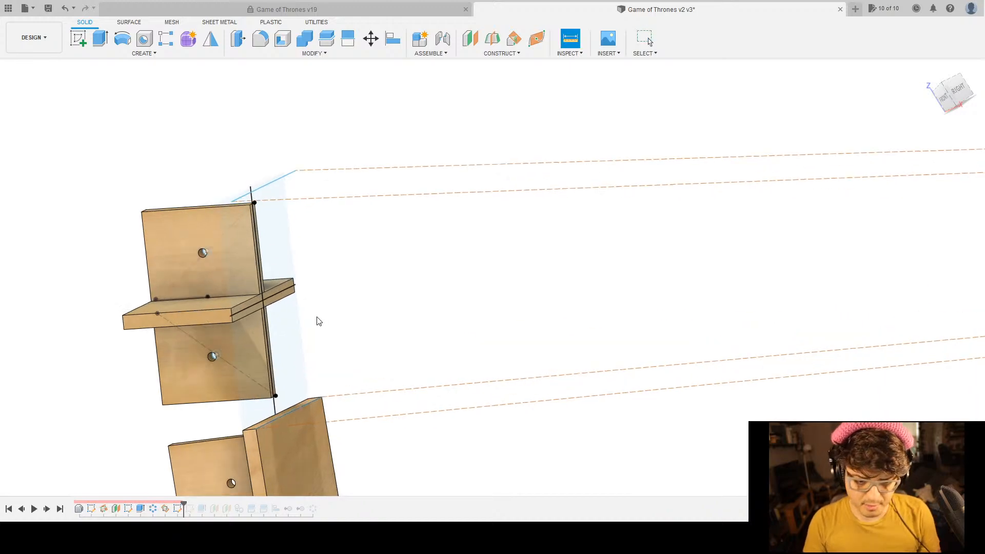
scroll(272, 300, up, 5)
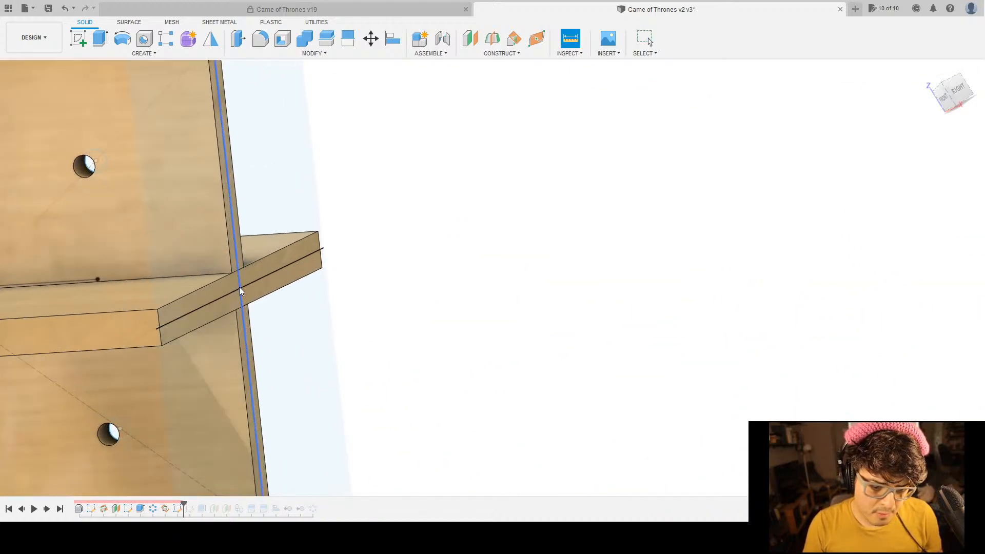
scroll(240, 288, up, 5)
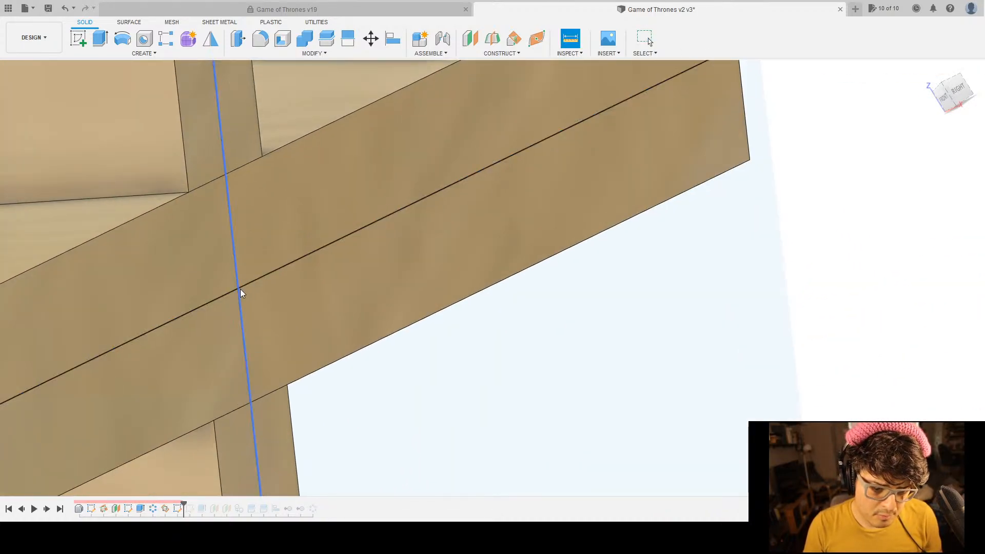
click(240, 293)
scroll(240, 292, down, 10)
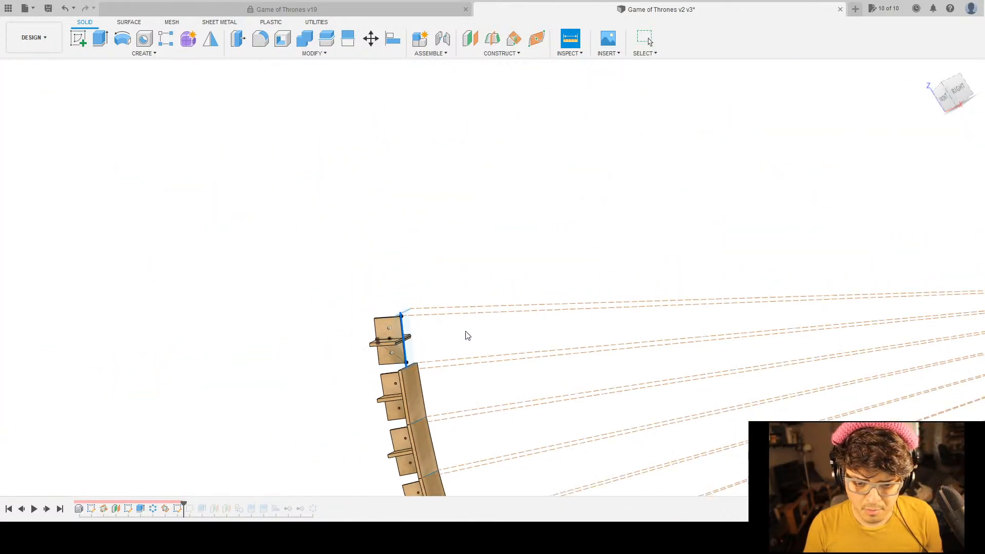
scroll(457, 341, down, 3)
scroll(441, 338, up, 6)
key(Escape)
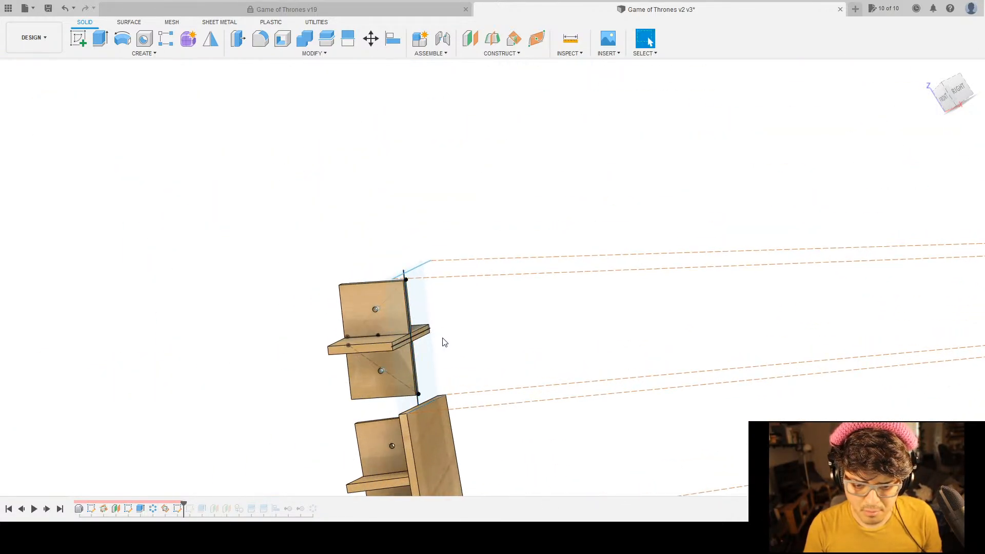
Measure the distance from the uppermost tile's horizontal sketch line to the perpendicular line at the origin.
key(i)
scroll(444, 343, up, 4)
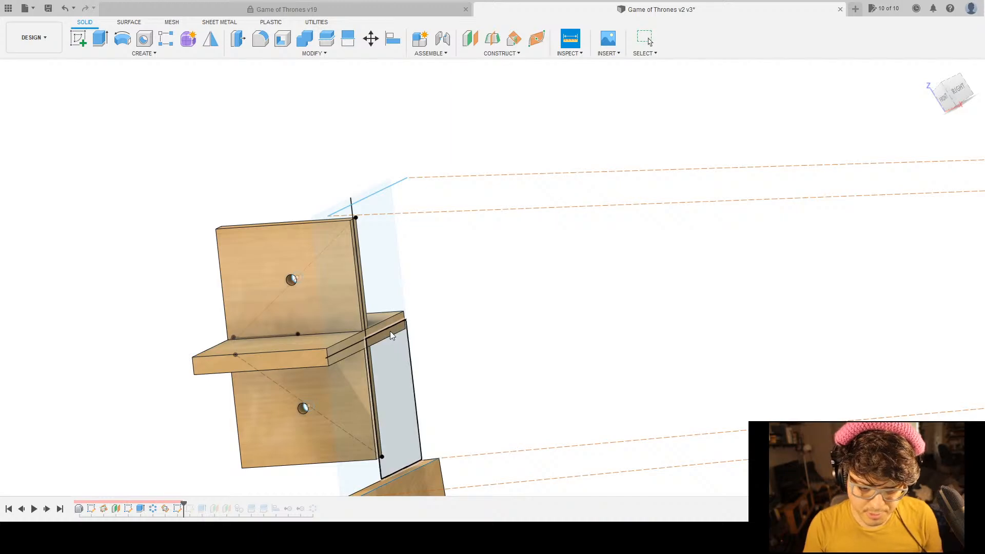
scroll(392, 334, down, 5)
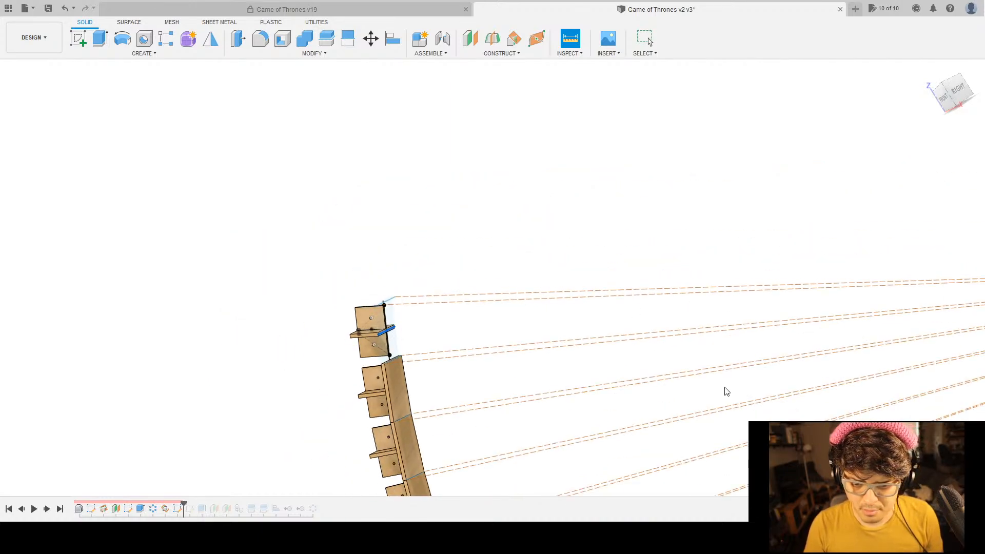
scroll(686, 367, down, 5)
middle_drag(718, 377, 470, 375)
scroll(734, 319, up, 3)
shift+middle_drag(622, 366, 620, 323)
click(570, 292)
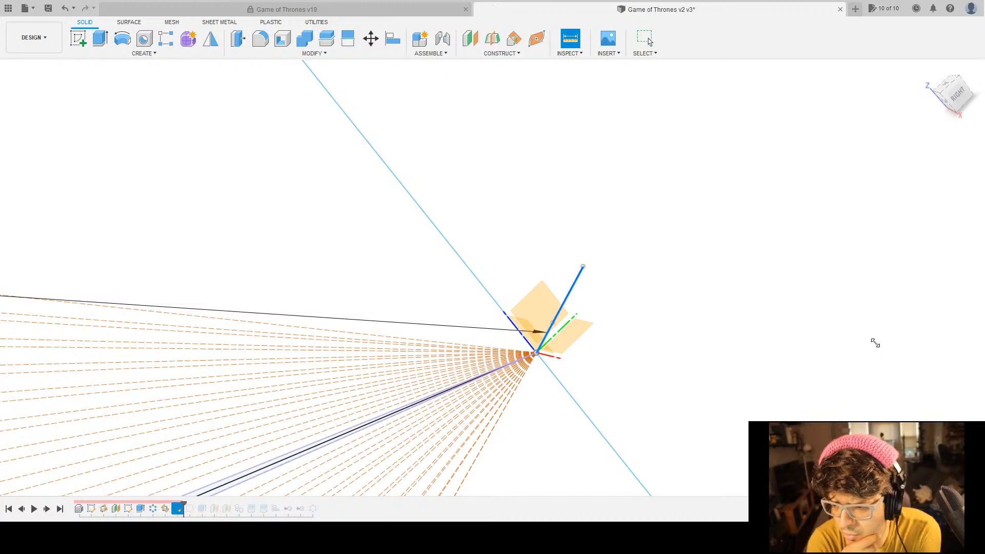
scroll(438, 308, down, 5)
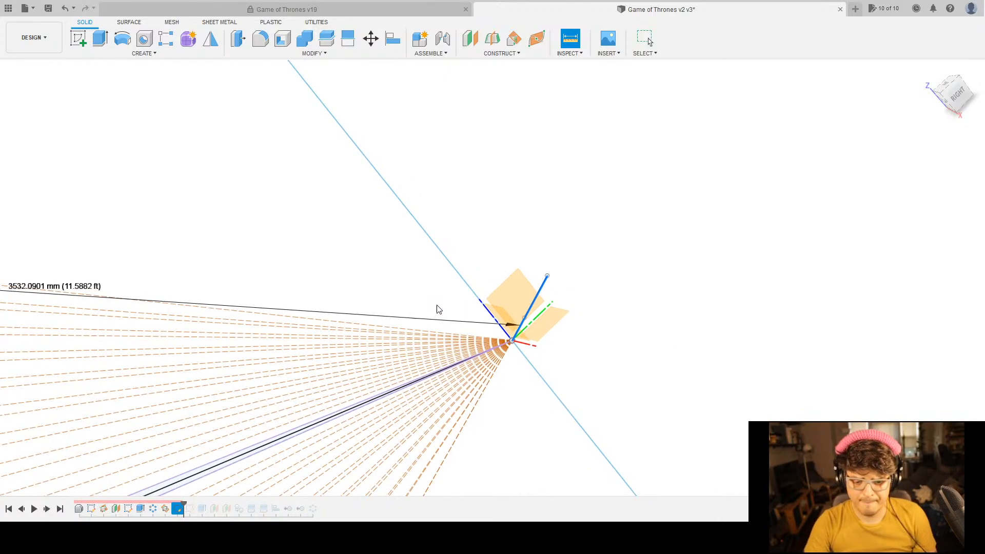
shift+middle_drag(645, 404, 617, 448)
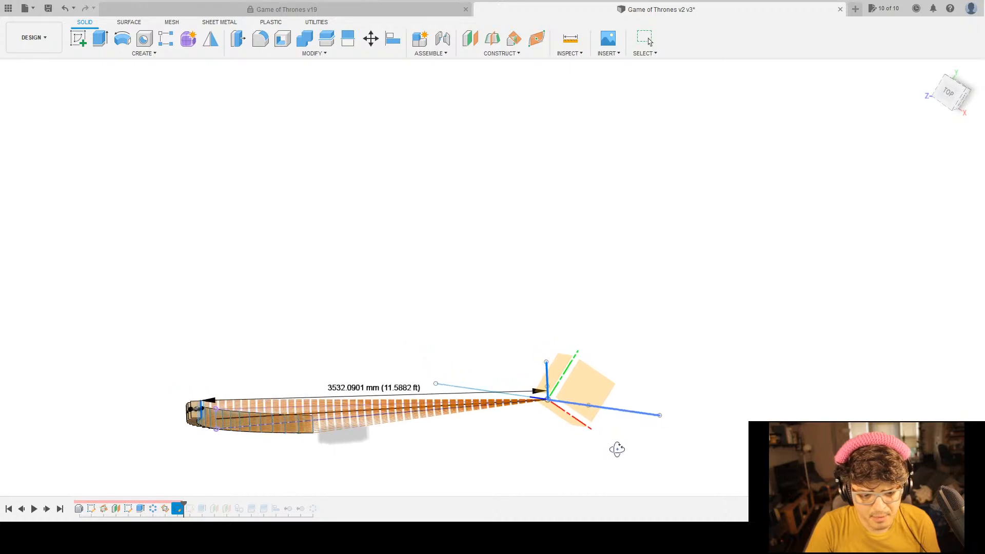
Examine from the top view where the measured distance ends on the uppermost tile's horizontal sketch line.
click(950, 93)
middle_drag(241, 309, 266, 174)
scroll(473, 456, down, 2)
scroll(428, 414, up, 5)
middle_drag(701, 428, 525, 481)
mouse_move(665, 297)
middle_down()
mouse_move(593, 378)
mouse_move(703, 245)
middle_up()
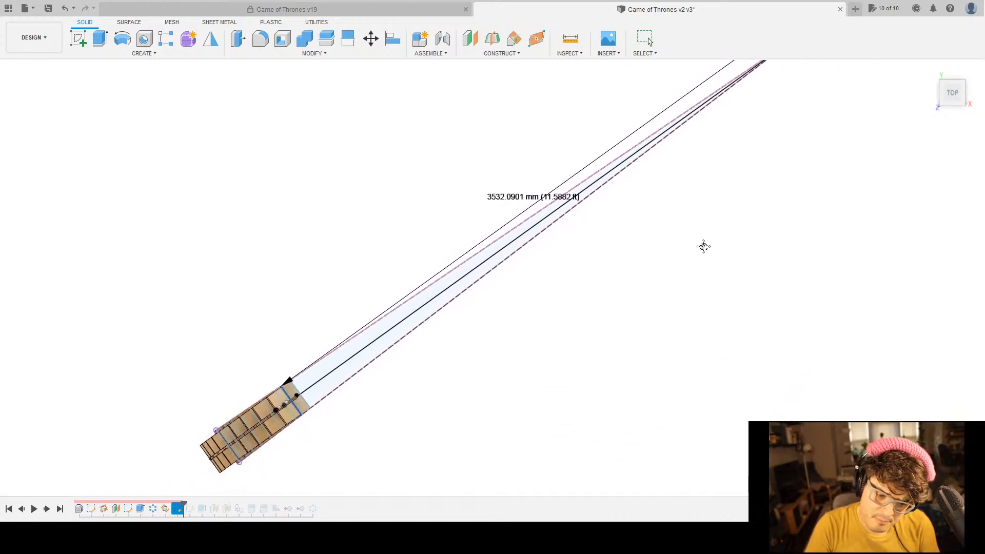
scroll(249, 439, up, 4)
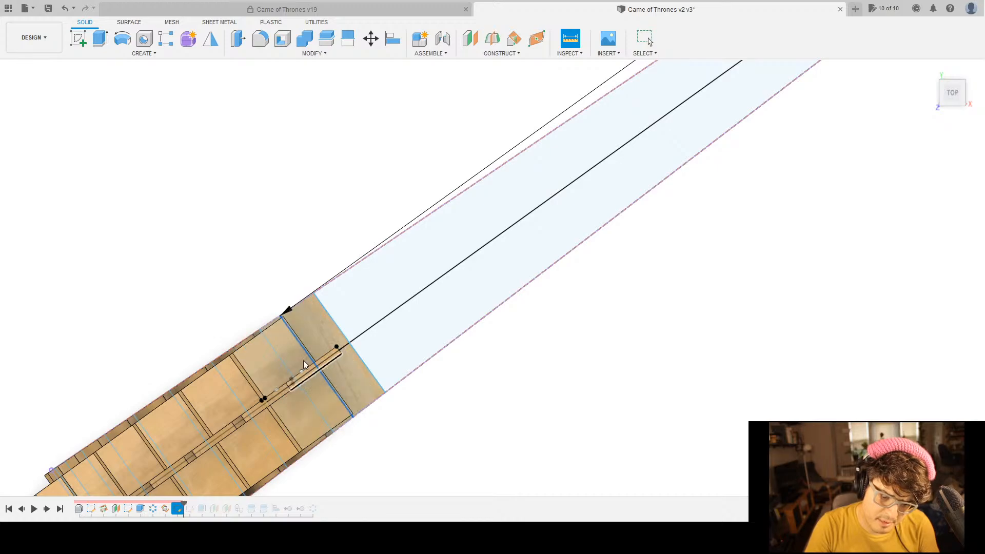
scroll(382, 403, up, 2)
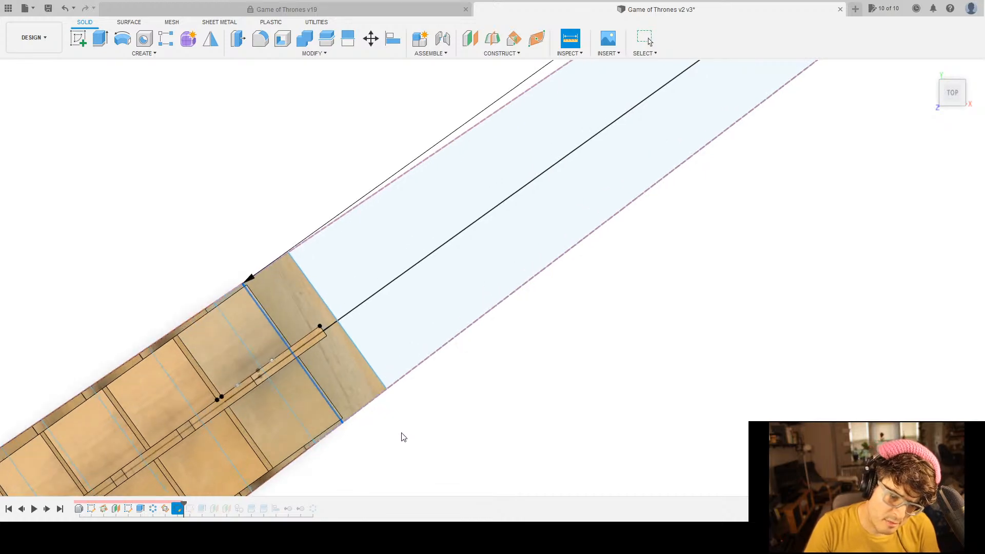
Examine the measured distance between the uppermost tile's horizontal sketch line and the perpendicular from the front, then close the measurement.
scroll(583, 345, down, 6)
mouse_move(634, 375)
shift+middle_down()
mouse_move(622, 370)
mouse_move(588, 401)
shift+middle_up()
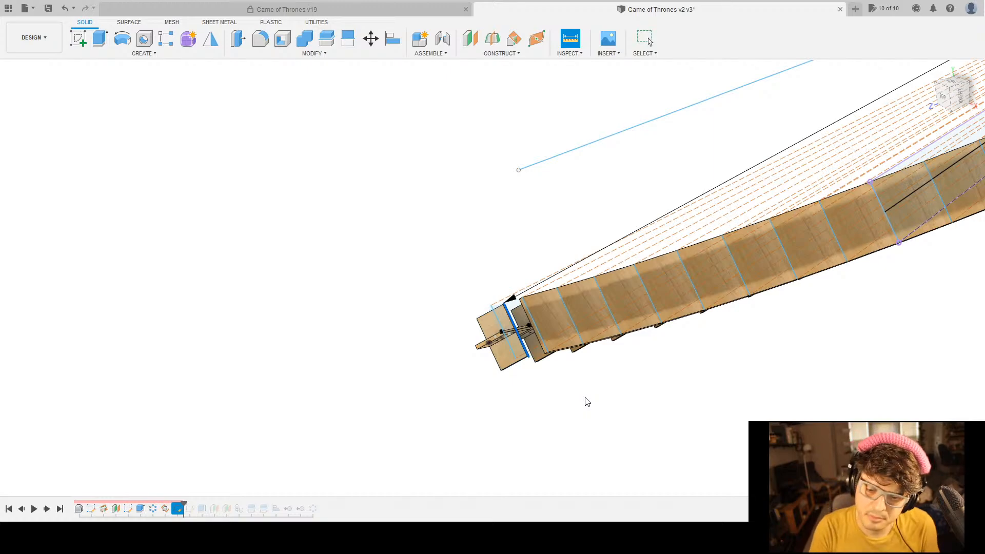
shift+middle_drag(520, 390, 424, 312)
key(i)
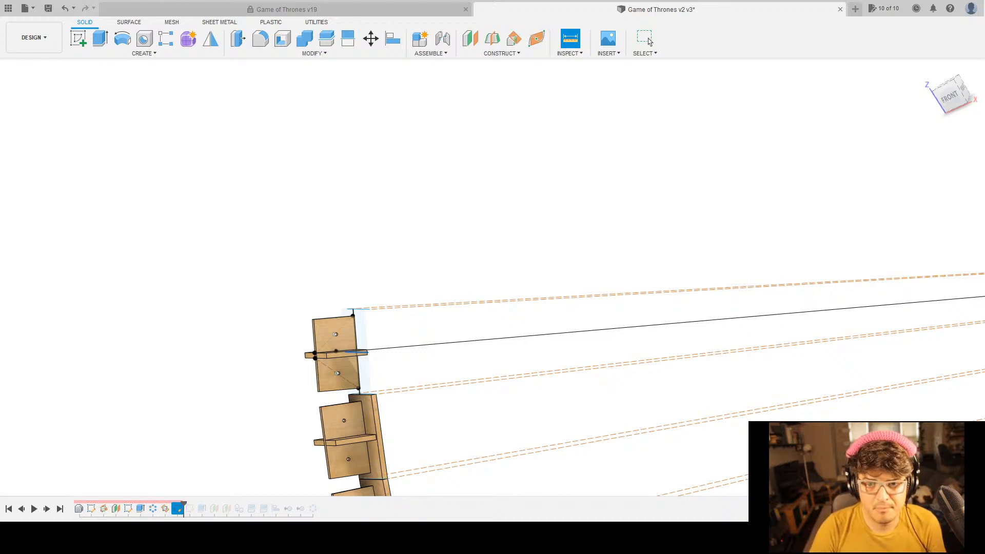
scroll(501, 324, up, 3)
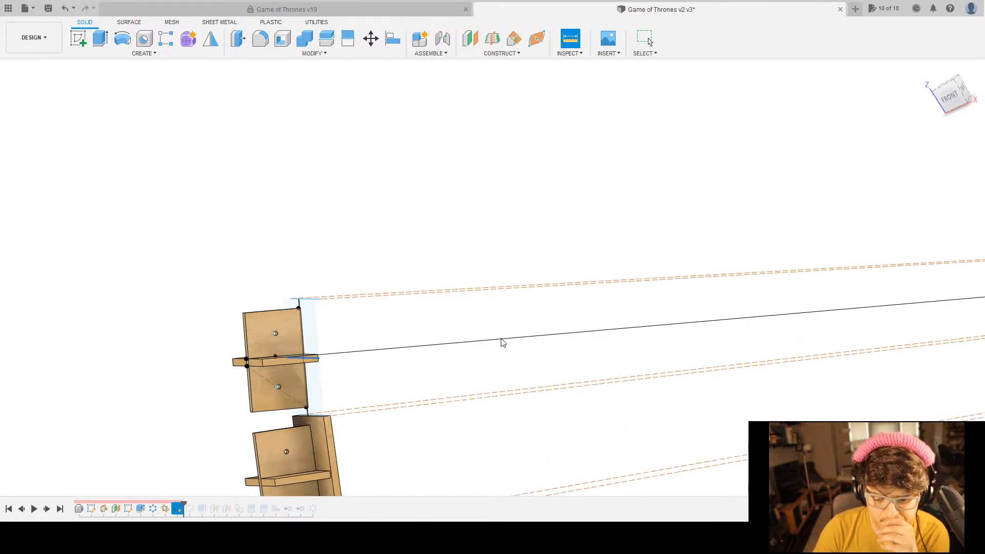
scroll(501, 343, down, 1)
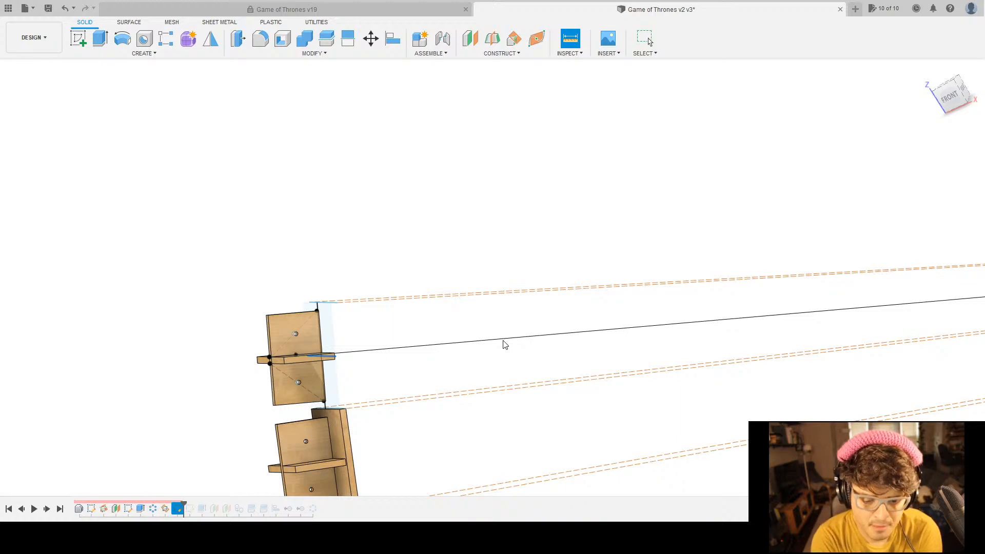
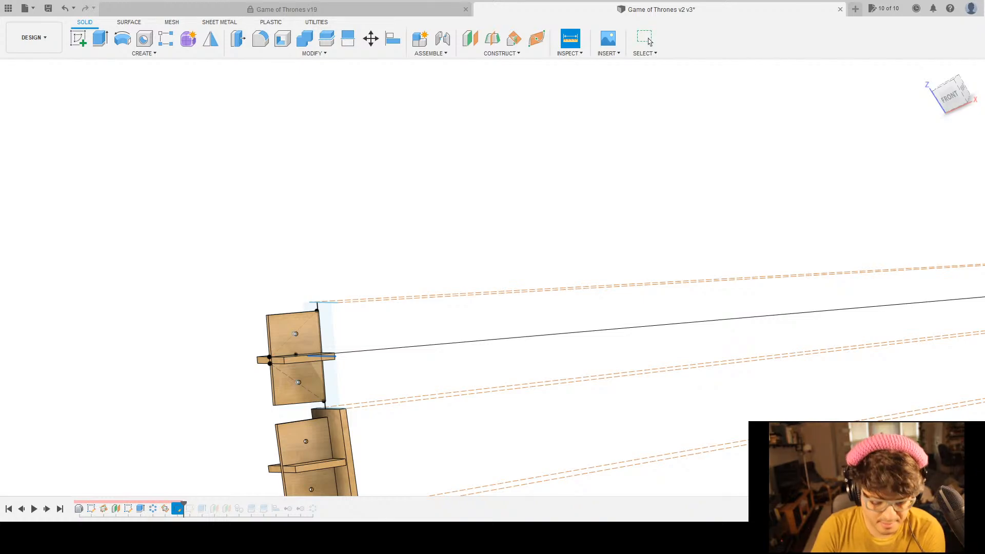
scroll(501, 409, up, 6)
scroll(512, 369, down, 7)
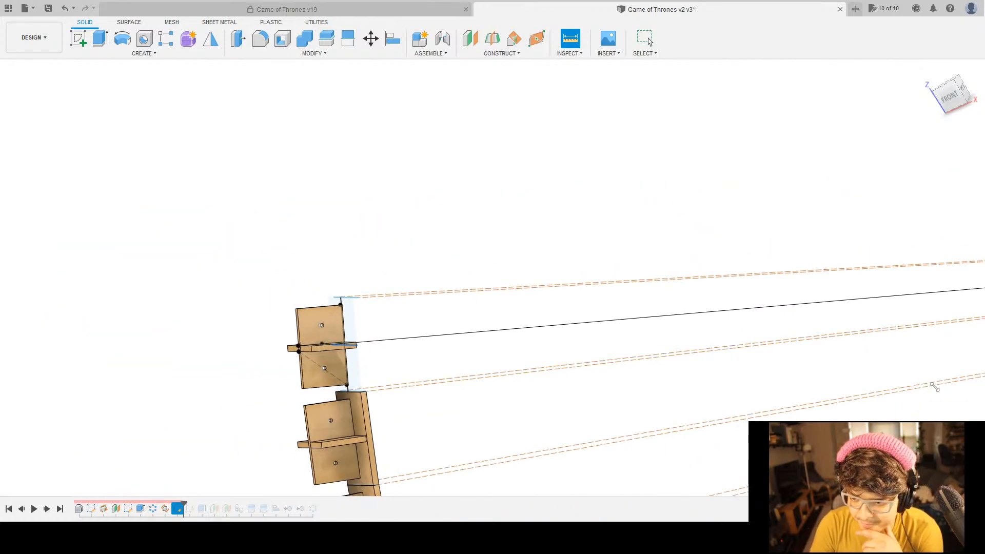
key(Escape)
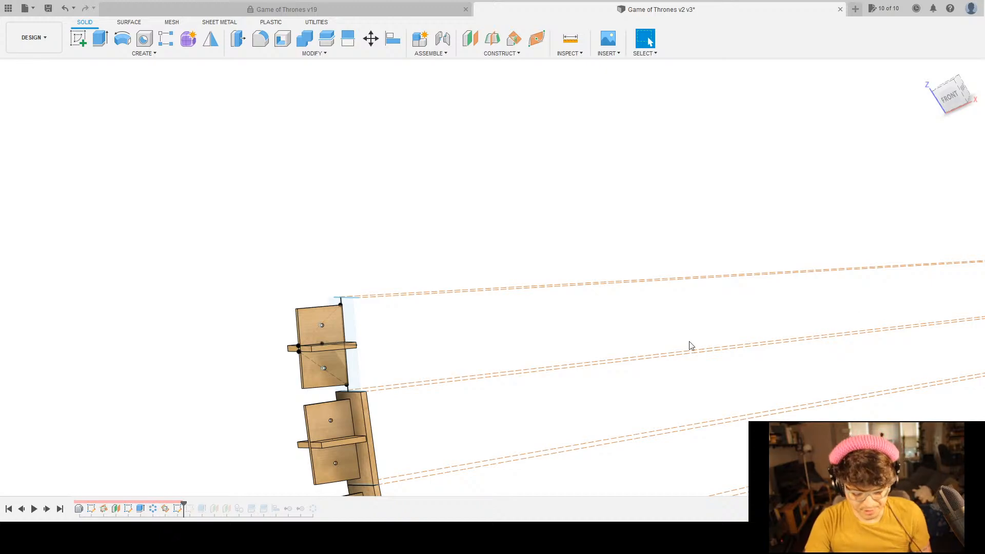
Show the uppermost wall tile again in front of its cross-shaped support.
middle_drag(726, 220, 608, 189)
scroll(608, 189, down, 3)
shift+middle_drag(673, 216, 637, 233)
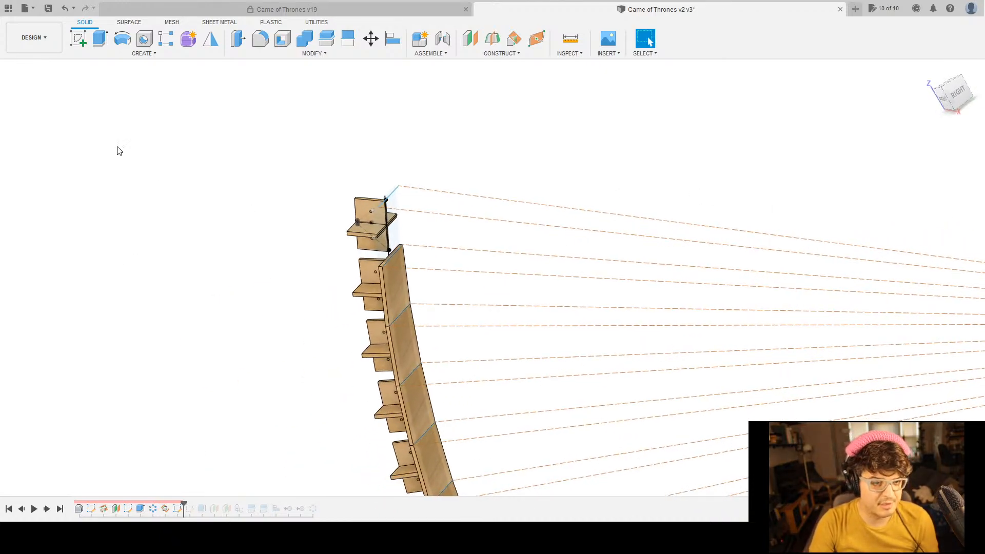
scroll(468, 148, up, 3)
shift+middle_drag(345, 174, 458, 191)
scroll(458, 191, down, 5)
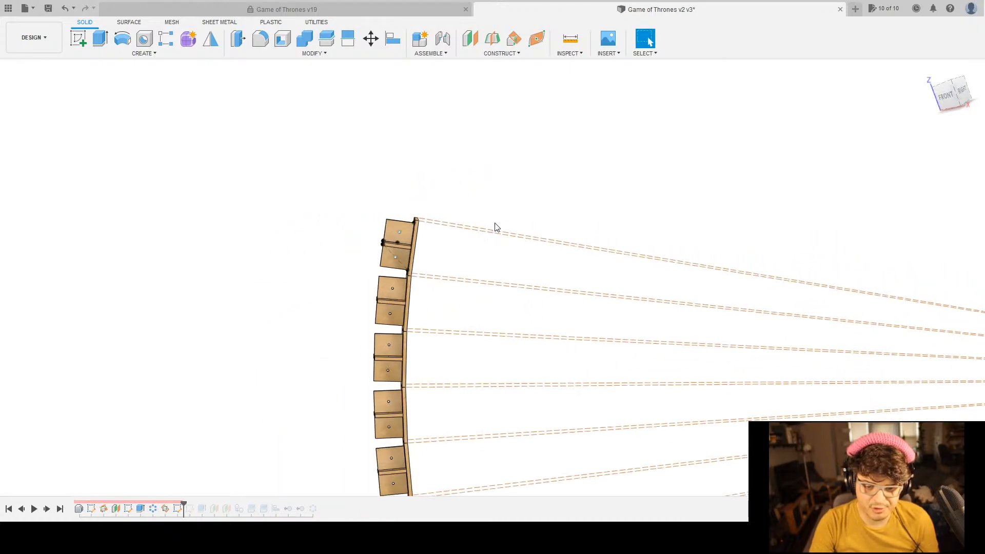
Examine the curved wall's tiles, supports and radial construction lines from the front and side, up to the wall's upper end.
click(948, 108)
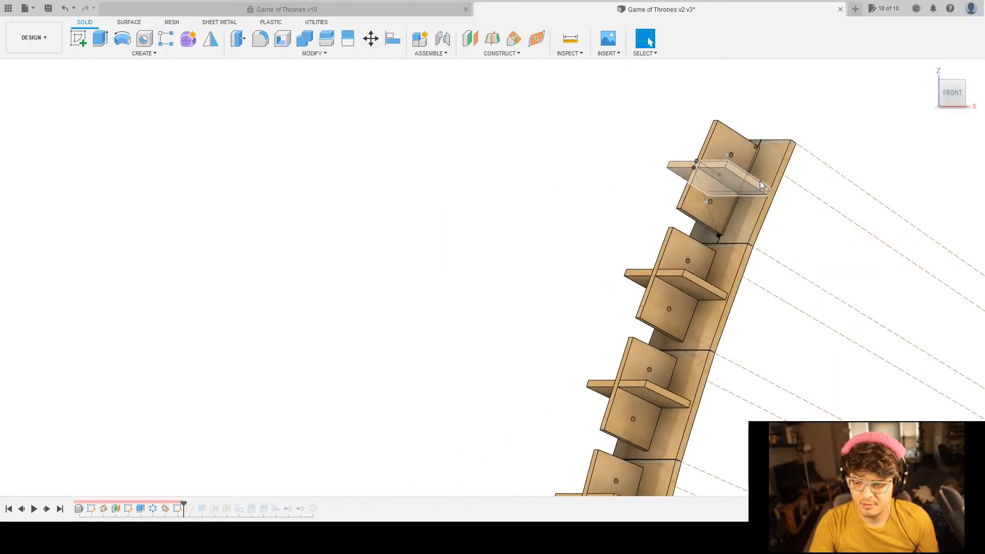
shift+middle_drag(831, 283, 747, 279)
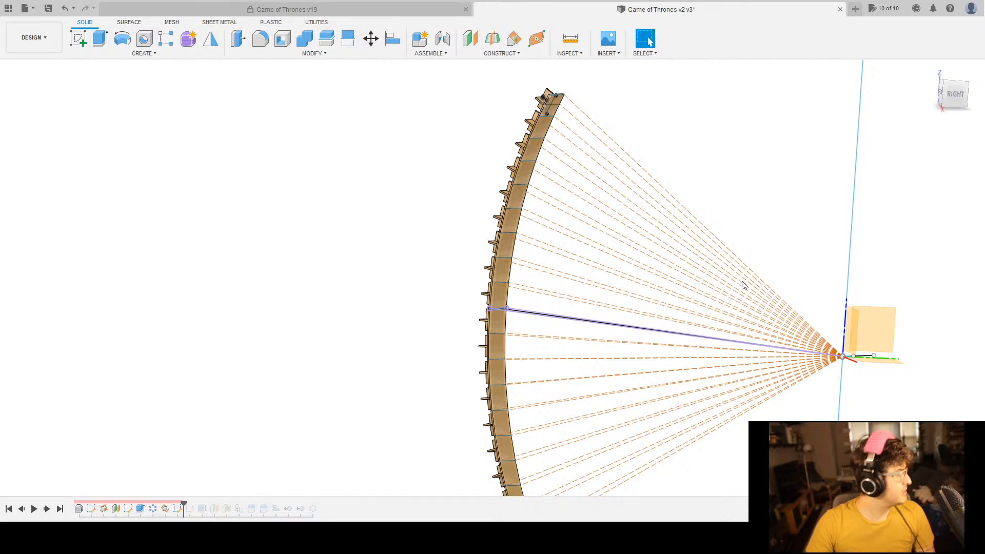
shift+middle_drag(877, 405, 633, 419)
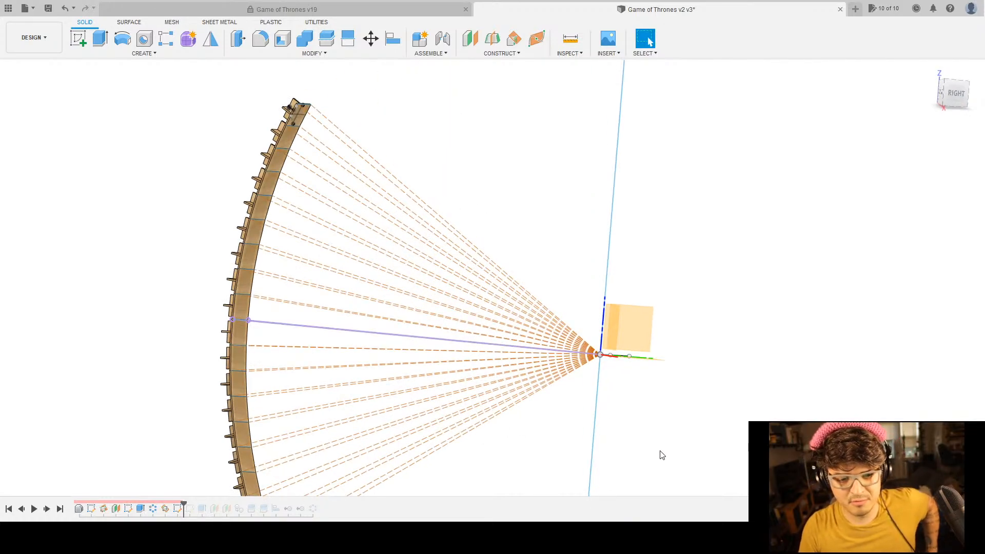
middle_drag(337, 135, 347, 134)
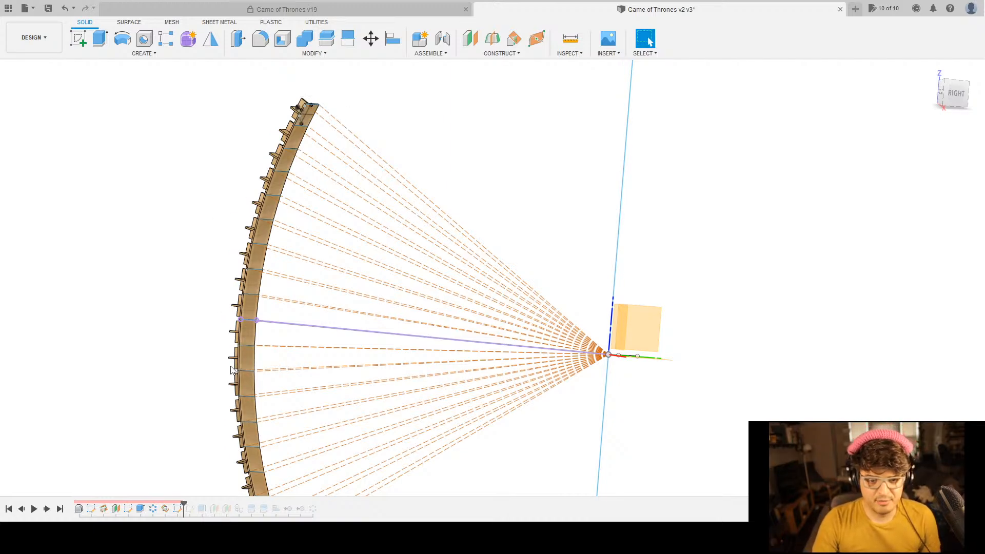
shift+middle_drag(215, 371, 270, 391)
scroll(271, 390, down, 2)
scroll(228, 309, up, 8)
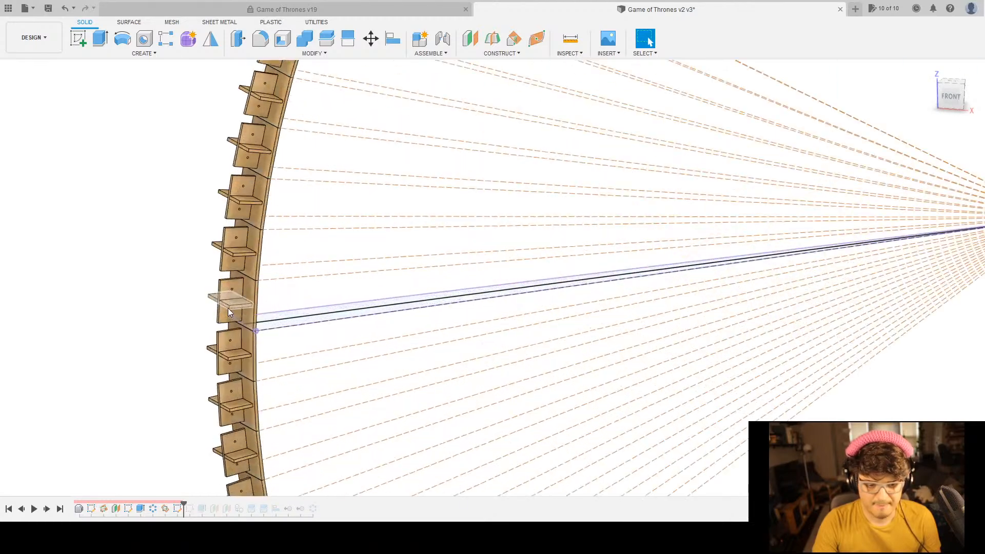
scroll(384, 309, up, 2)
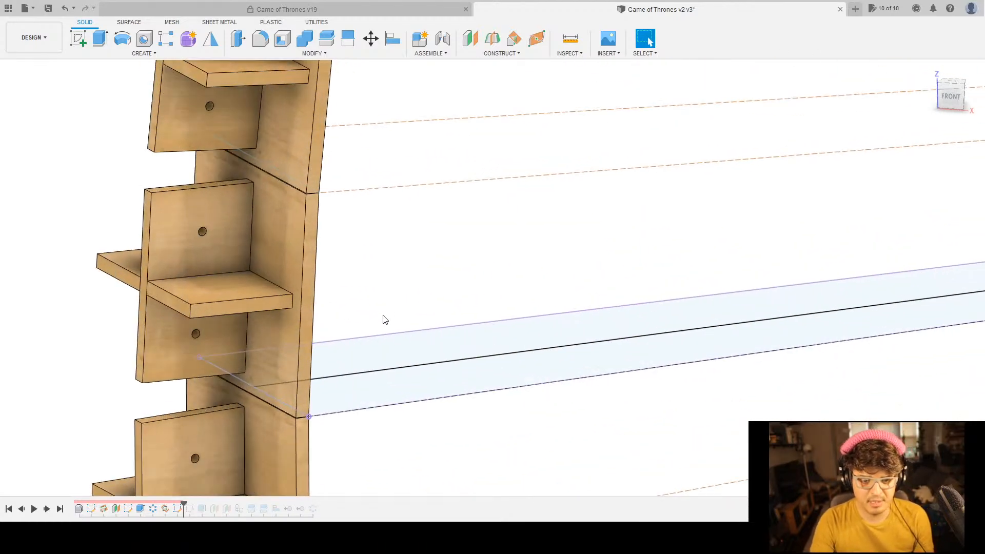
scroll(382, 318, down, 10)
scroll(429, 220, up, 5)
scroll(429, 220, up, 3)
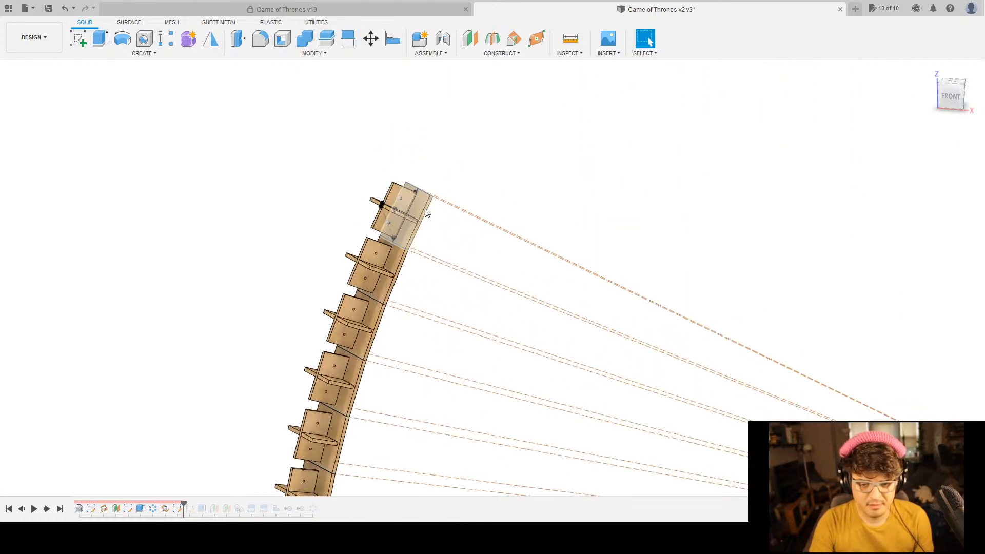
Hide the uppermost wall tiles one after another to expose the sketch lines behind them.
click(43, 94)
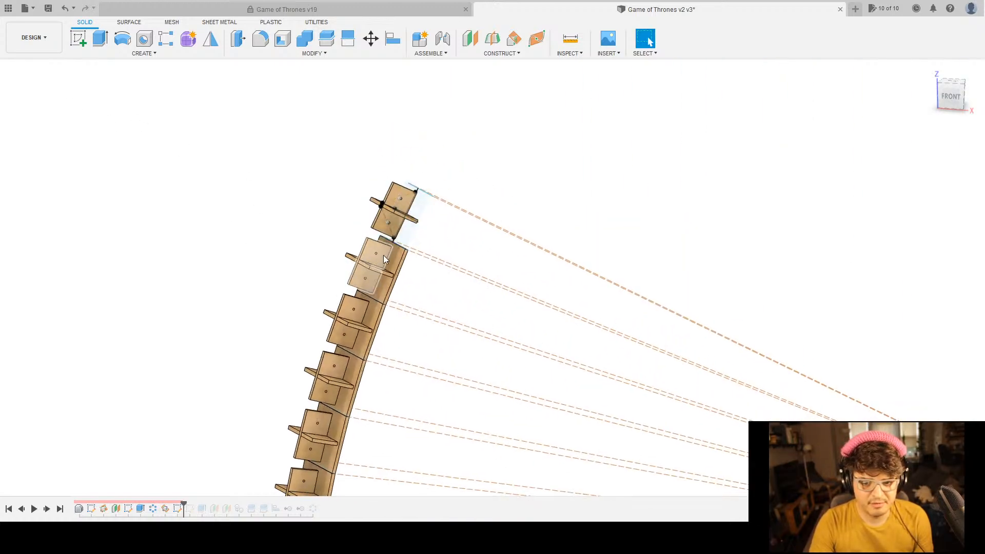
click(44, 106)
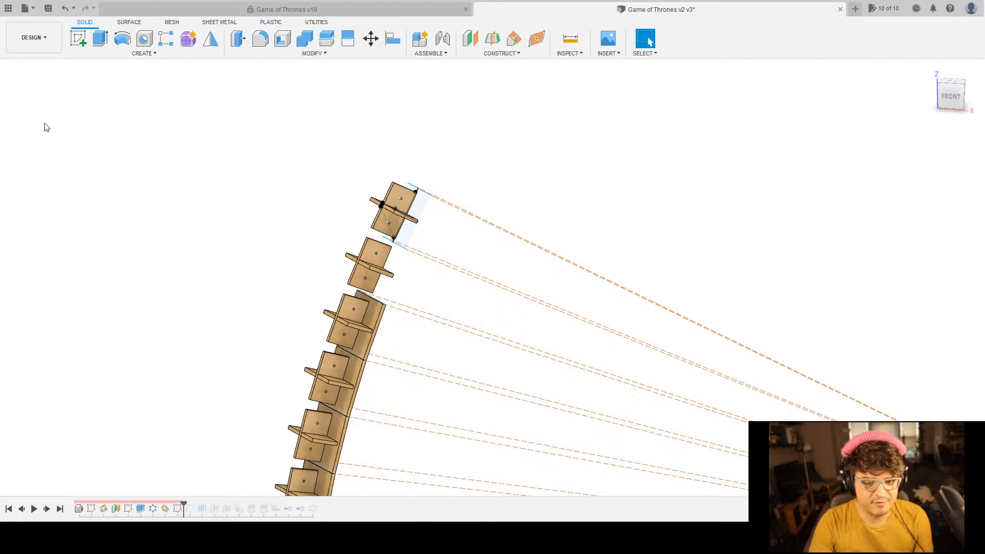
click(48, 137)
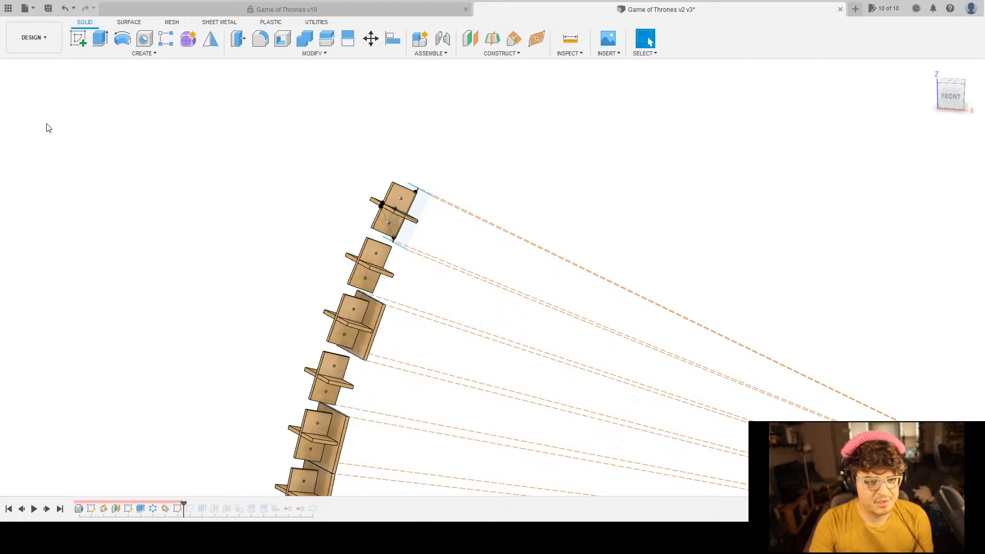
click(46, 126)
click(42, 152)
click(45, 160)
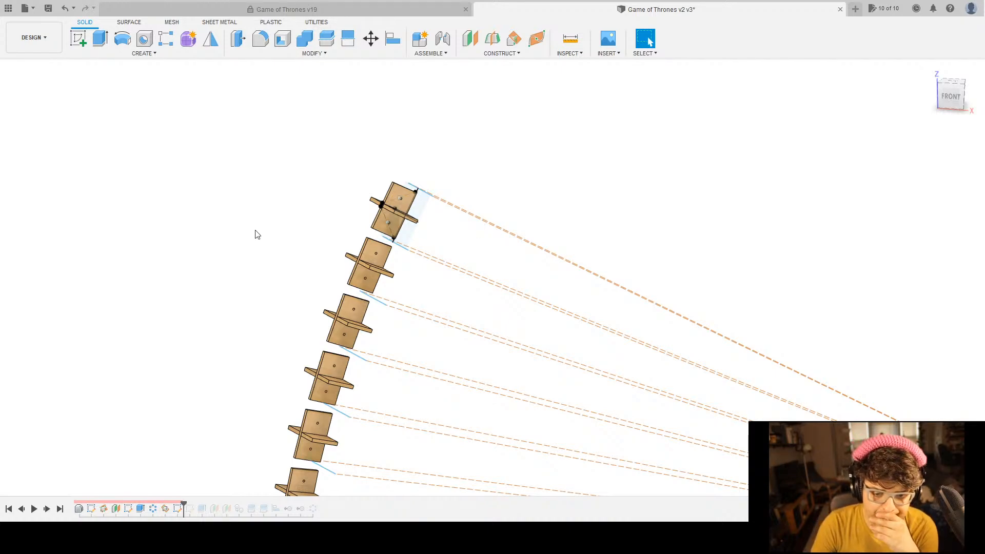
Show the hidden upper wall tiles again so the whole curved wall is complete.
scroll(513, 201, down, 3)
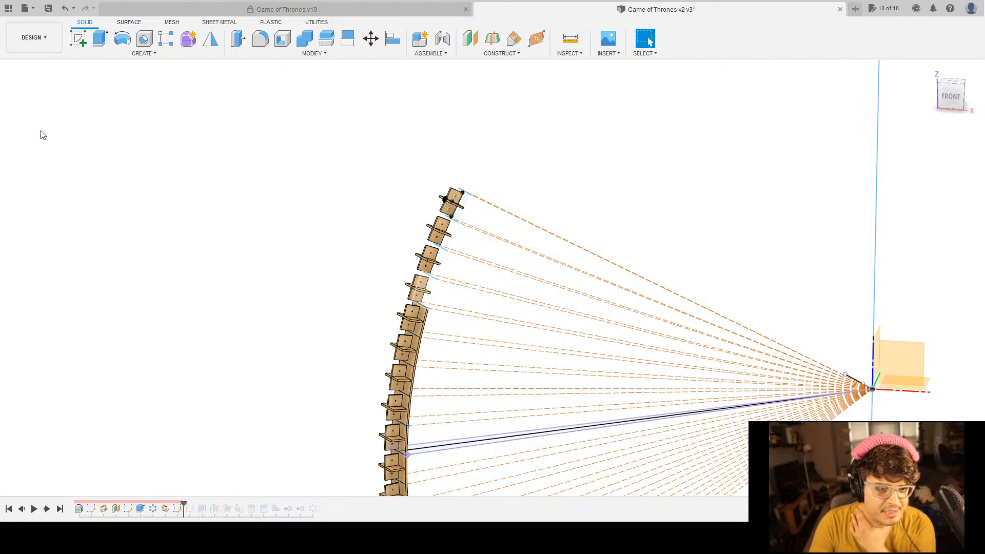
middle_drag(649, 137, 600, 110)
scroll(635, 176, up, 3)
scroll(629, 180, down, 7)
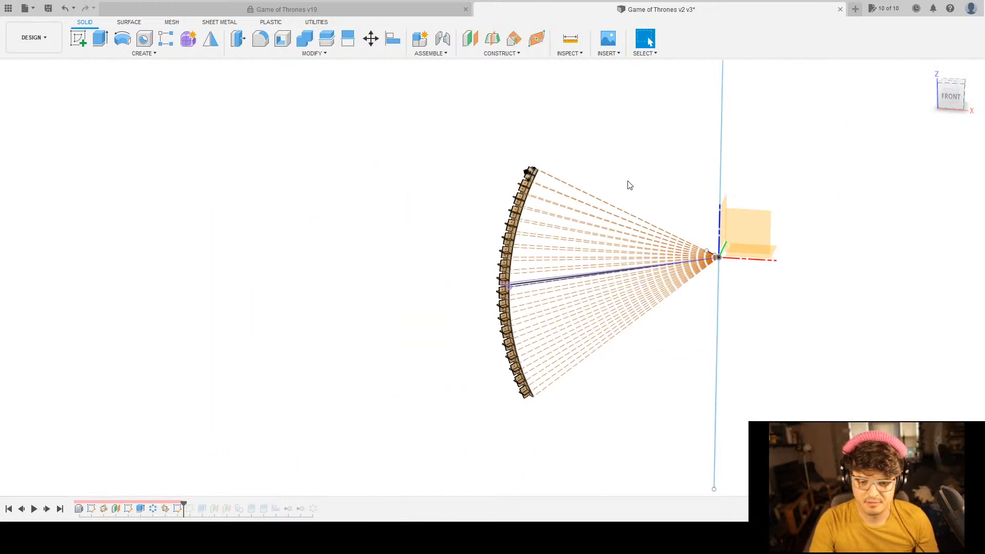
Hide the origin planes and axes where the radial construction lines converge.
shift+middle_drag(341, 400, 322, 380)
shift+middle_drag(828, 349, 784, 396)
middle_drag(847, 355, 735, 376)
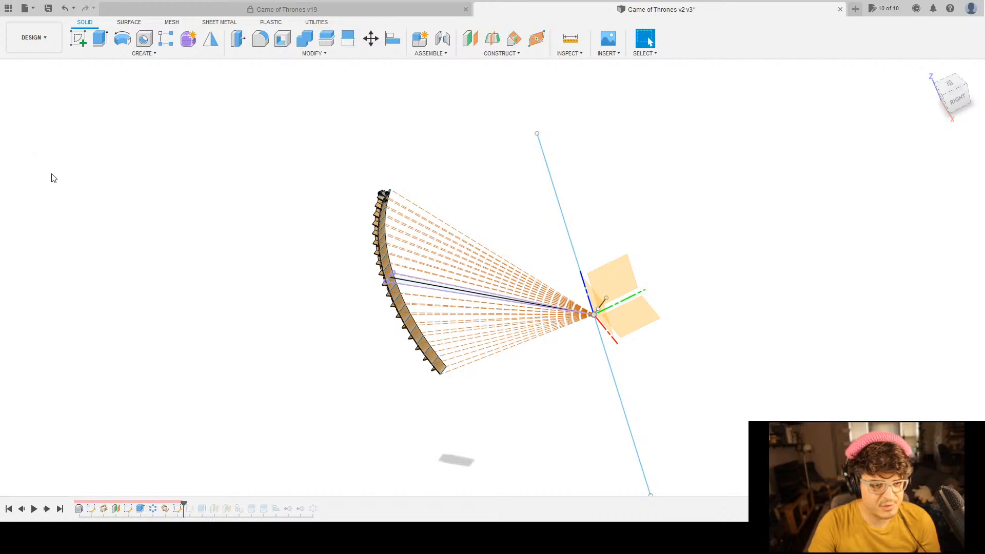
click(34, 119)
middle_drag(663, 246, 607, 216)
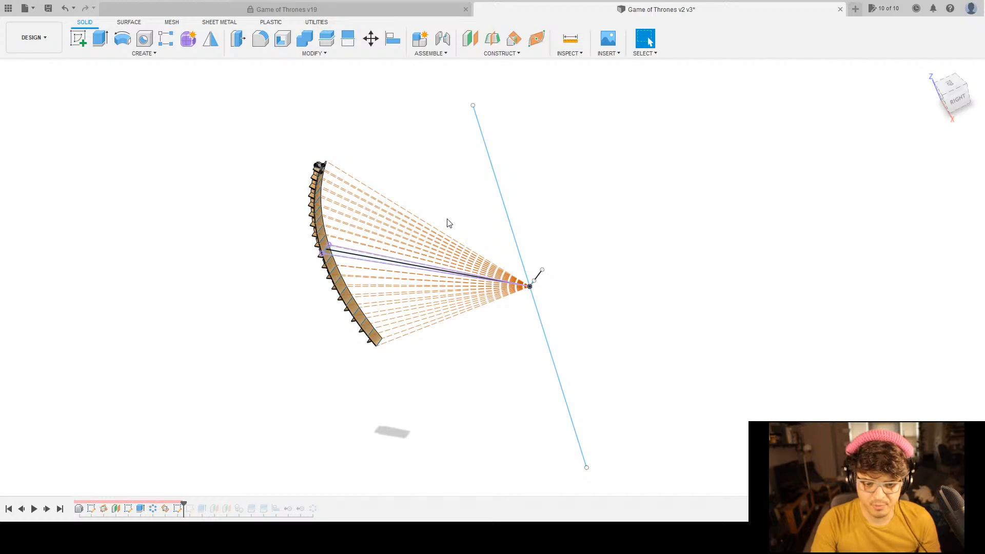
Examine how the radial construction lines, centre line and perpendicular meet at the point of convergence.
scroll(665, 341, up, 2)
middle_drag(609, 328, 641, 354)
scroll(360, 196, down, 2)
scroll(467, 246, up, 3)
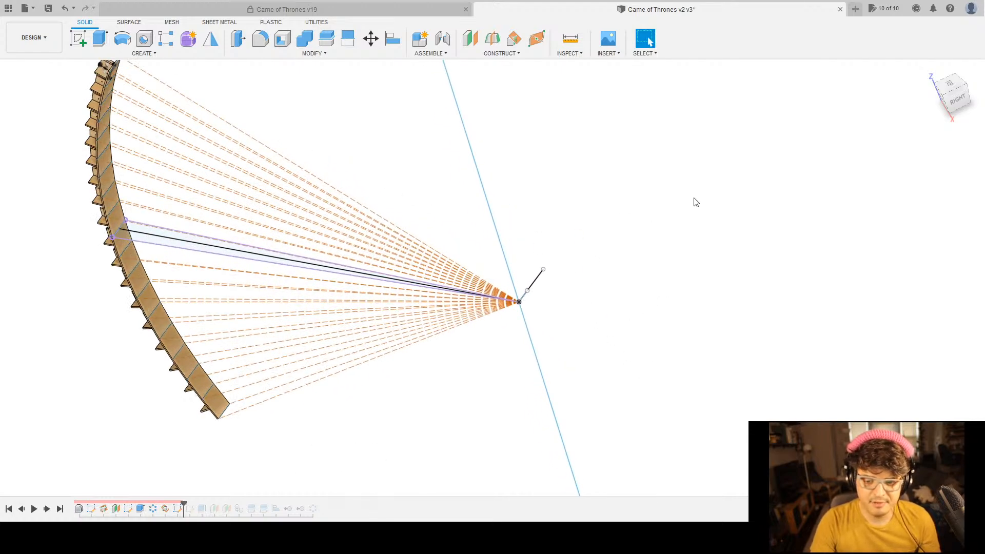
middle_drag(432, 334, 501, 357)
scroll(609, 330, down, 2)
scroll(612, 334, up, 3)
scroll(610, 338, up, 2)
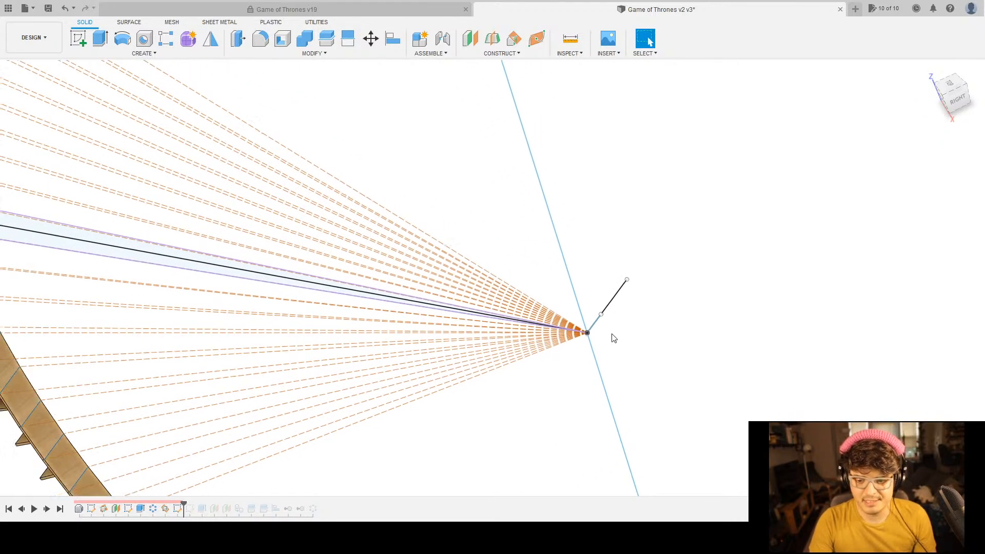
scroll(577, 322, up, 2)
scroll(578, 322, down, 5)
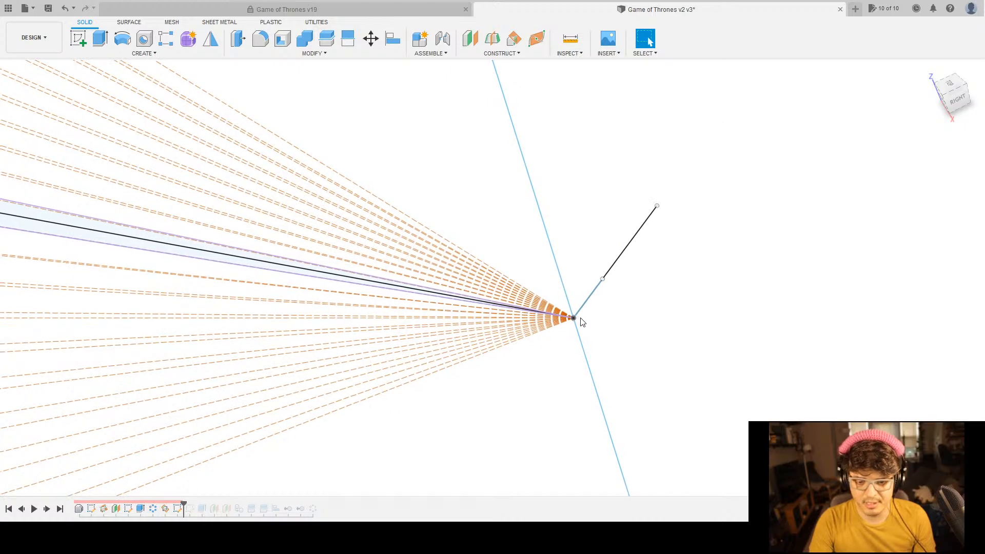
scroll(586, 324, down, 1)
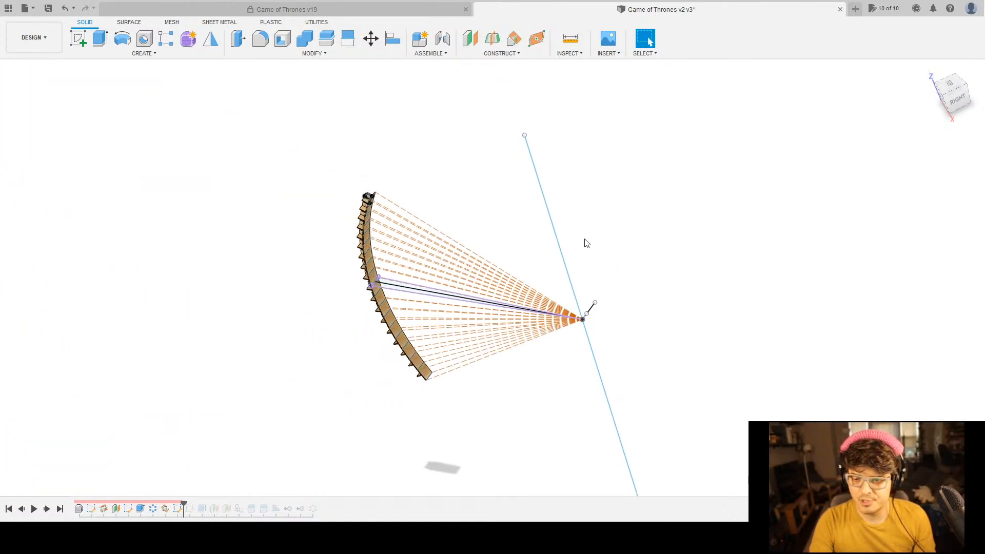
Examine the uppermost tile and centre line from the top view, and the wall's full radial layout from the front.
click(964, 79)
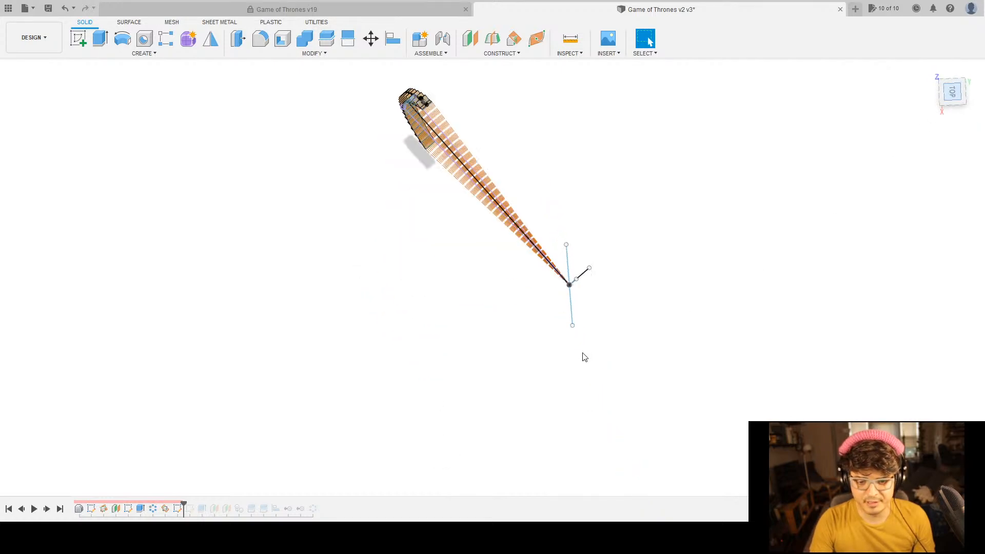
scroll(445, 121, up, 6)
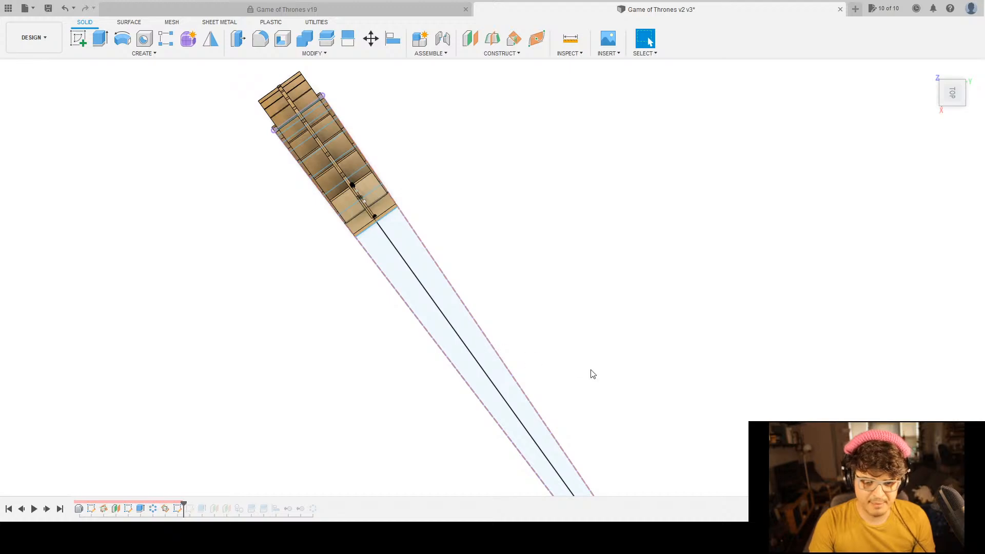
scroll(590, 374, down, 1)
scroll(430, 272, up, 2)
scroll(430, 273, up, 4)
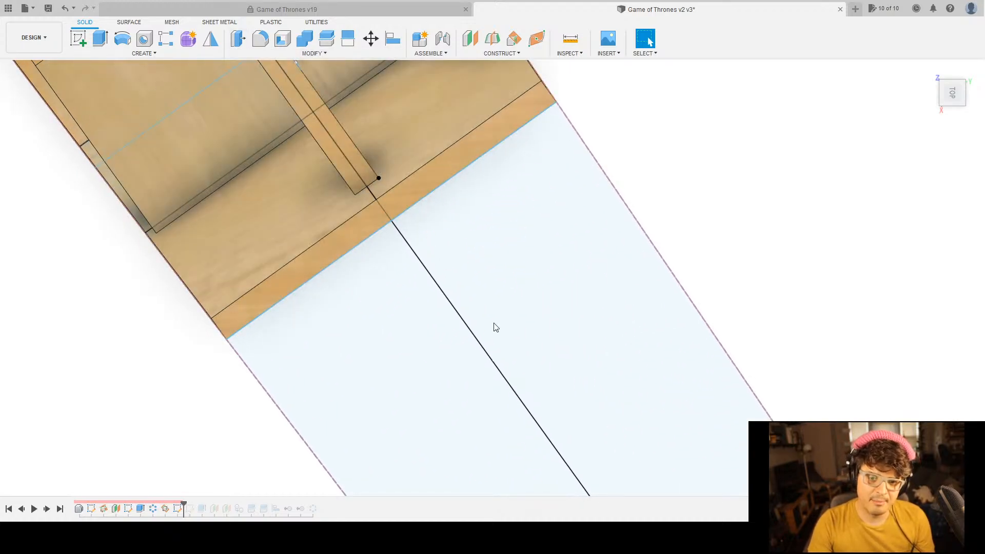
scroll(497, 327, down, 6)
scroll(513, 331, down, 8)
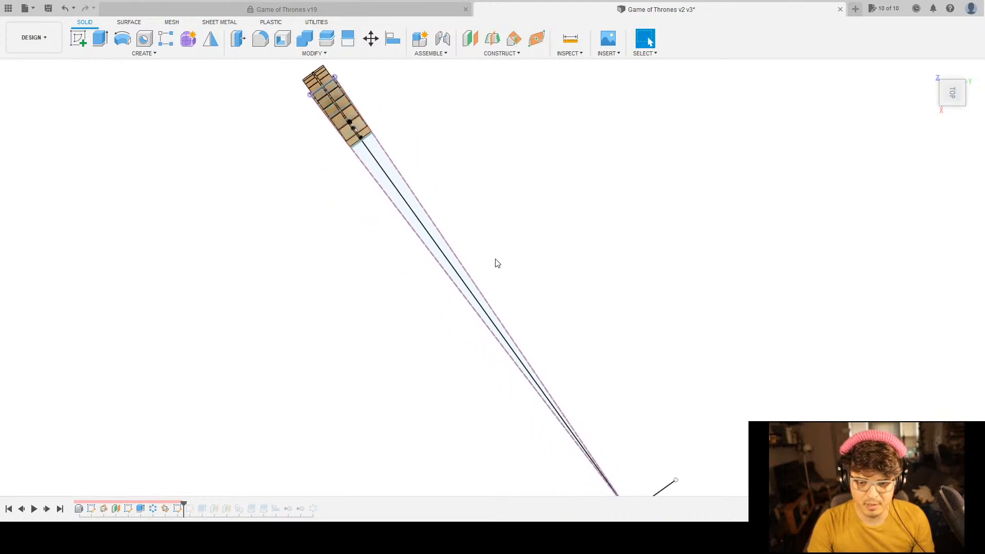
drag(948, 103, 927, 100)
click(943, 94)
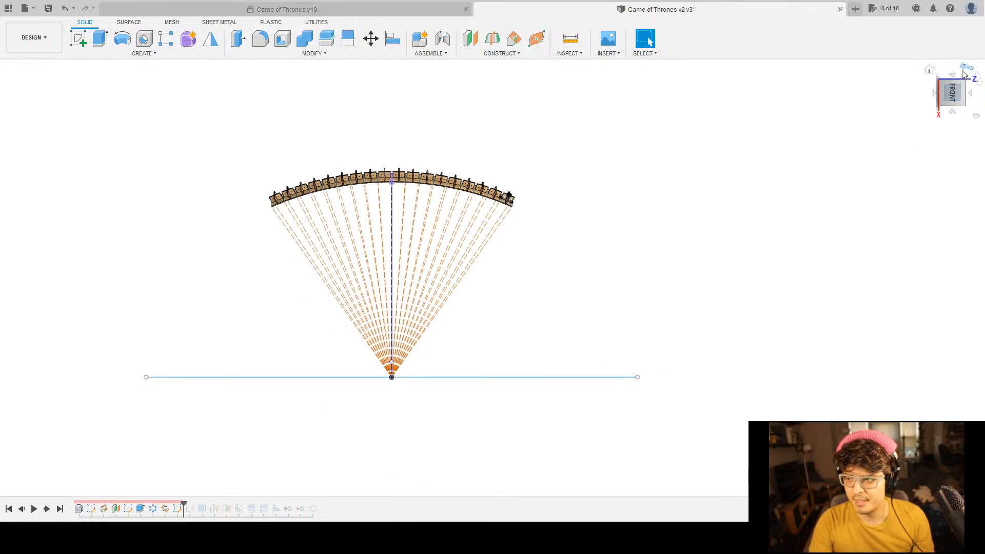
click(967, 69)
shift+middle_drag(693, 288, 653, 279)
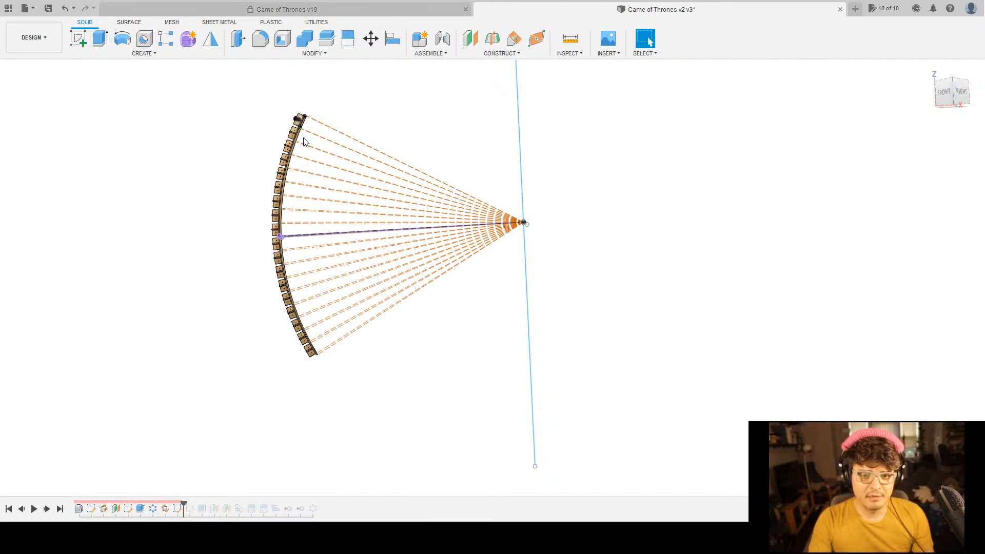
scroll(304, 142, up, 5)
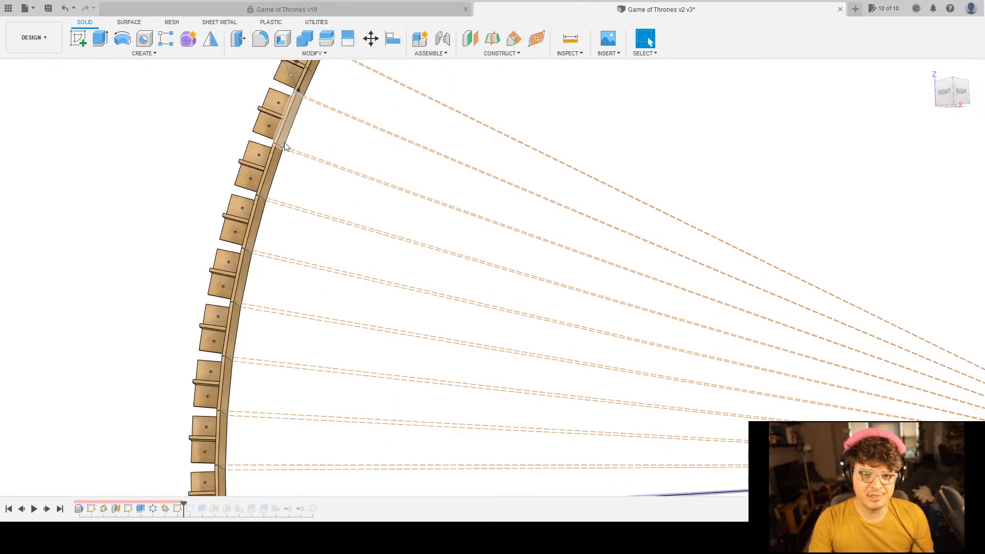
Examine the upper tile joints, their paired radial construction lines and the wall's complete radial layout.
scroll(286, 146, up, 2)
shift+middle_drag(303, 139, 274, 154)
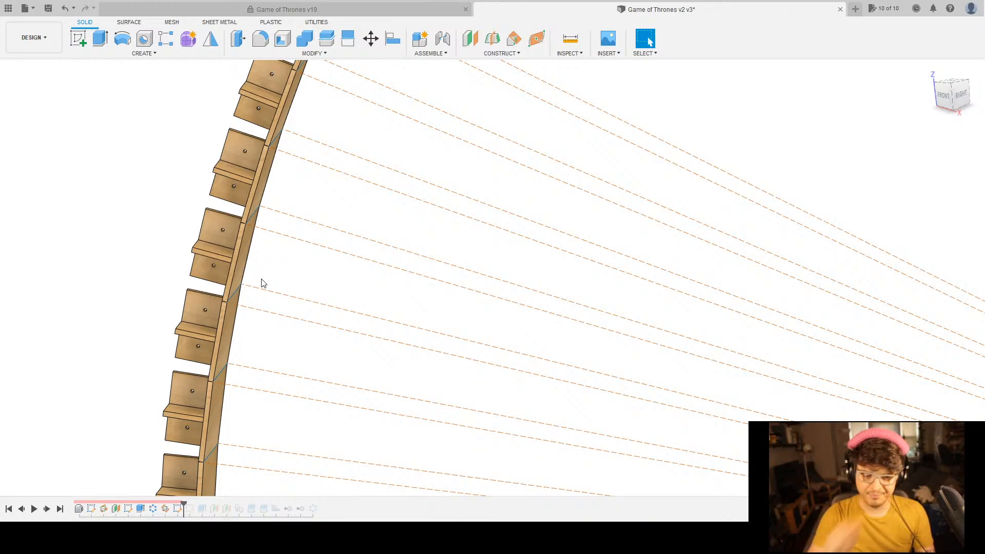
scroll(425, 344, down, 3)
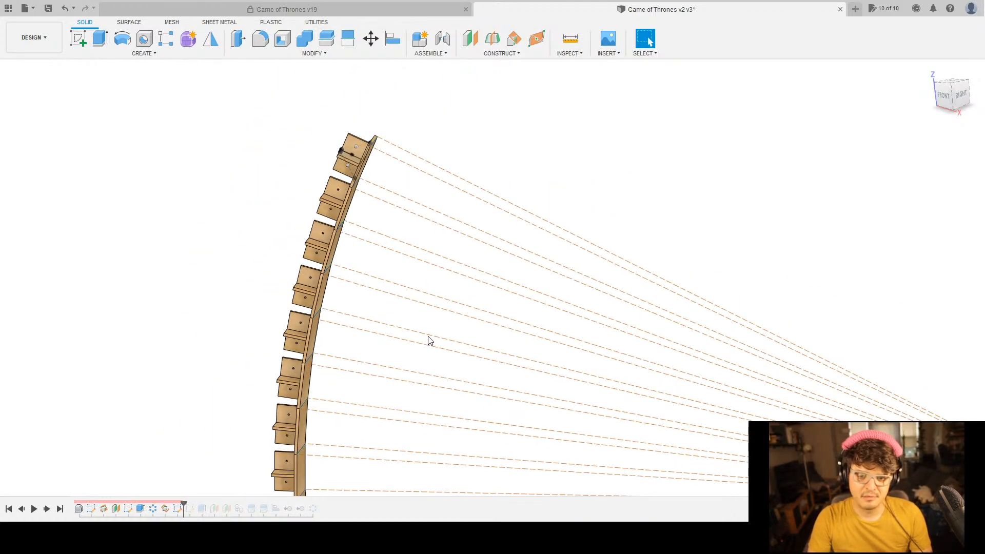
scroll(428, 340, down, 6)
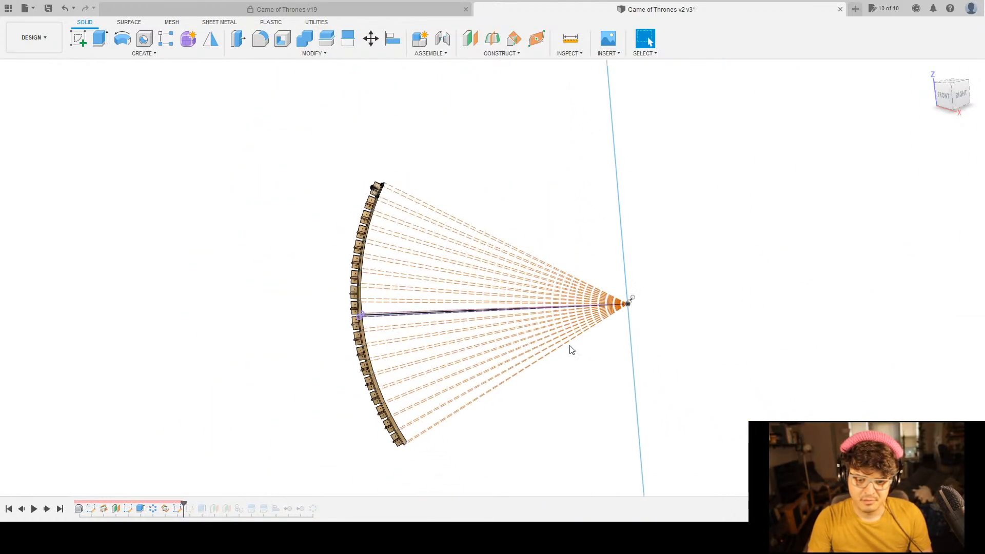
scroll(642, 362, up, 5)
scroll(578, 363, down, 7)
scroll(572, 362, down, 1)
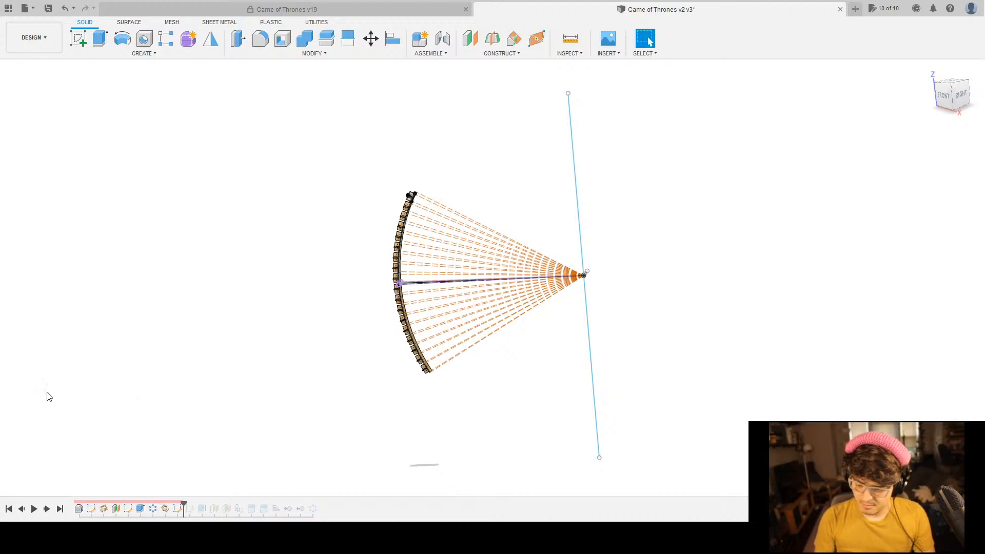
Roll the design history back to just after the first feature and inspect the uppermost tiles.
mouse_move(184, 504)
mouse_down()
mouse_move(121, 492)
mouse_move(85, 506)
mouse_up()
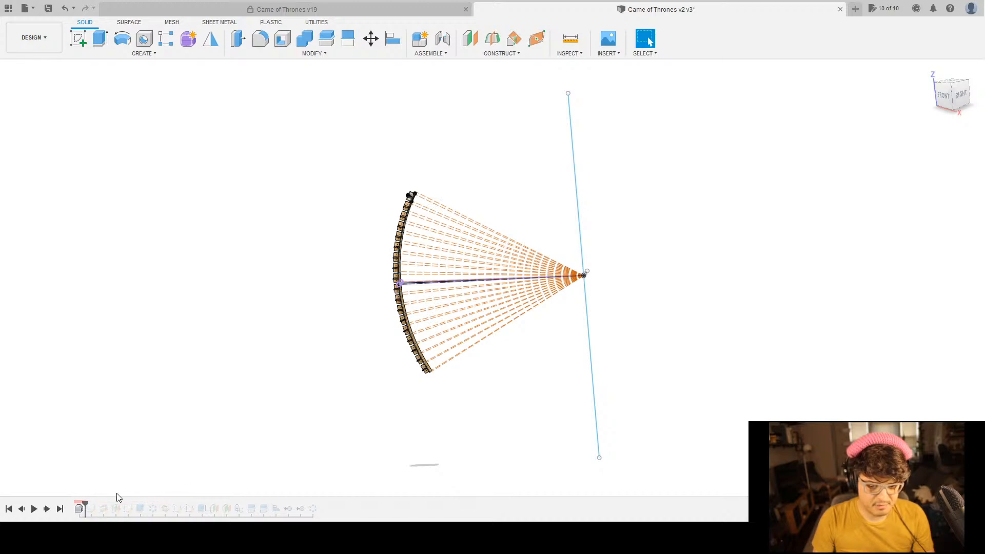
shift+middle_drag(592, 336, 578, 348)
scroll(426, 193, down, 3)
scroll(454, 210, up, 6)
scroll(292, 128, up, 10)
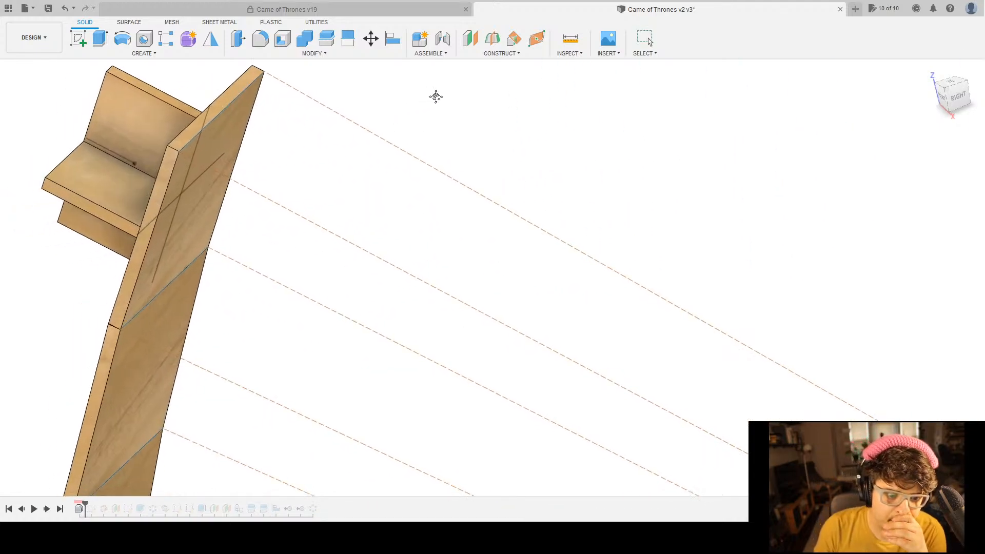
scroll(512, 138, down, 5)
Measure the radial construction lines at the lower corners of the uppermost tiles, one at a time.
key(i)
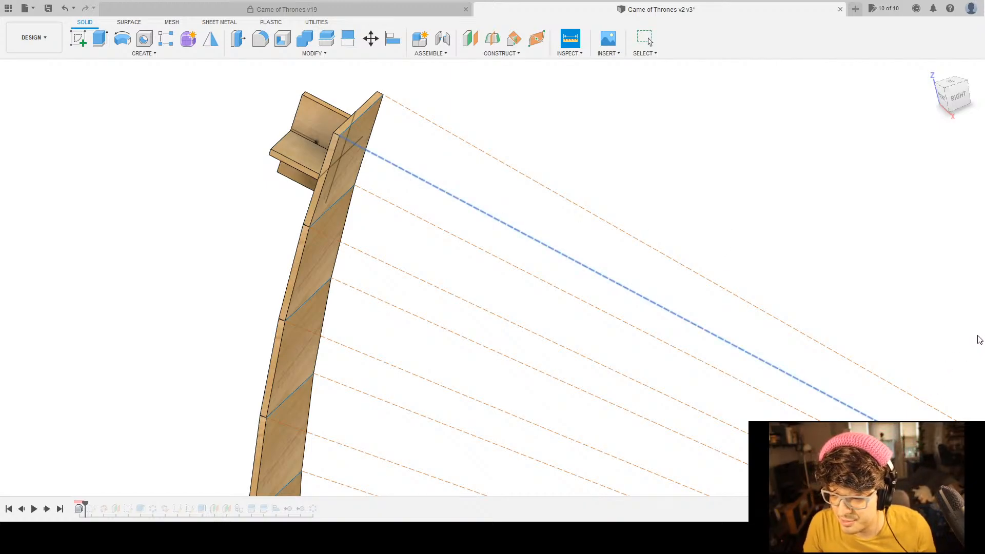
key(Escape)
key(i)
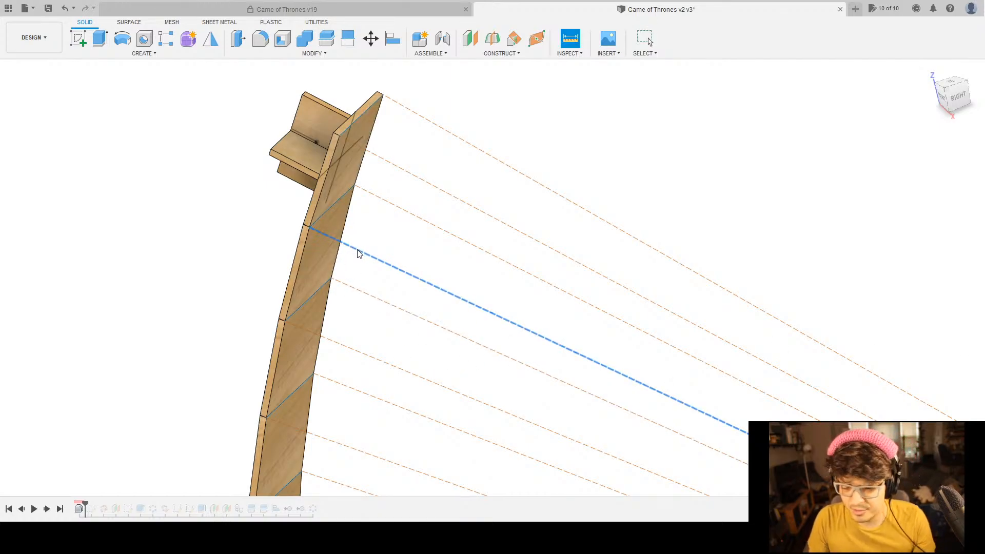
key(Escape)
key(i)
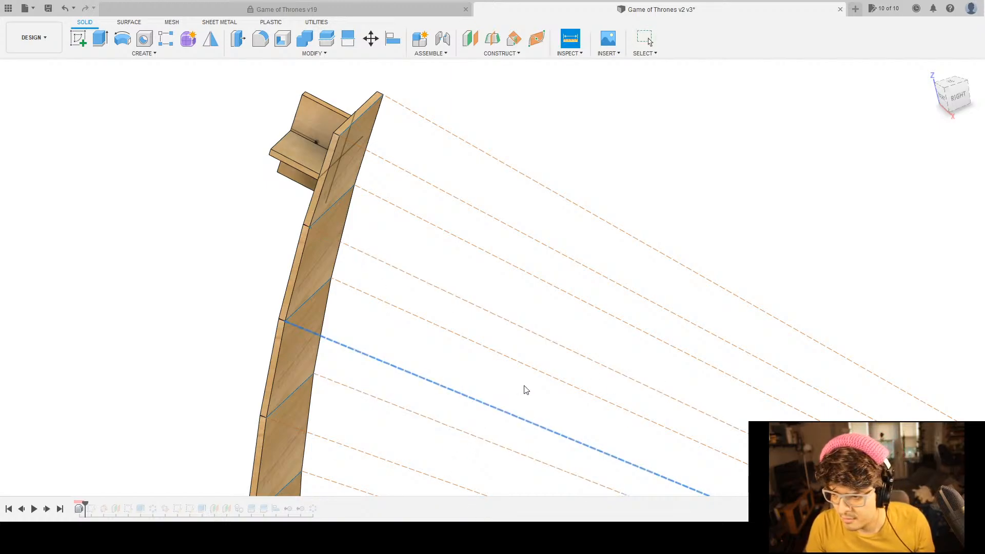
key(Escape)
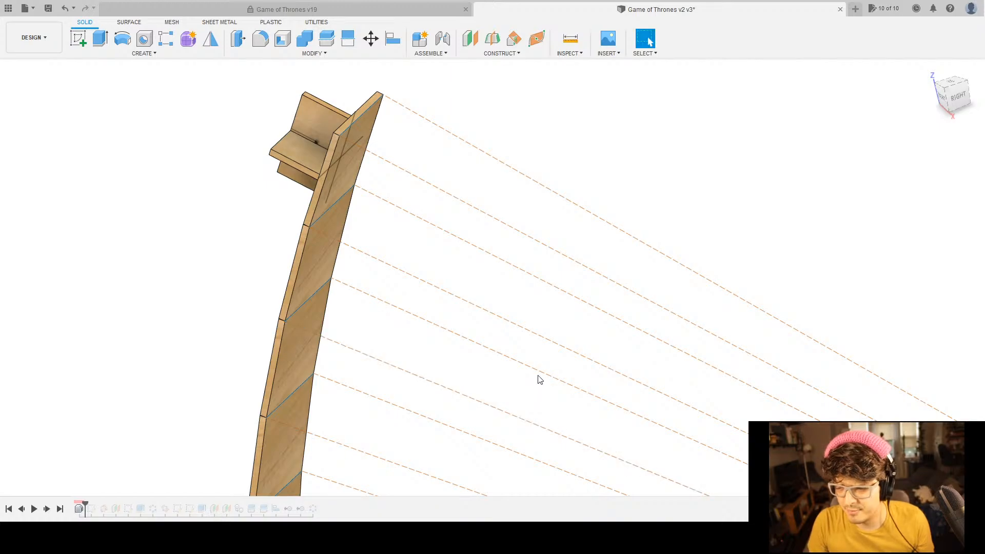
Measure the radial construction line just above the dark centre line.
scroll(444, 365, down, 5)
middle_drag(506, 444, 396, 254)
key(i)
click(385, 301)
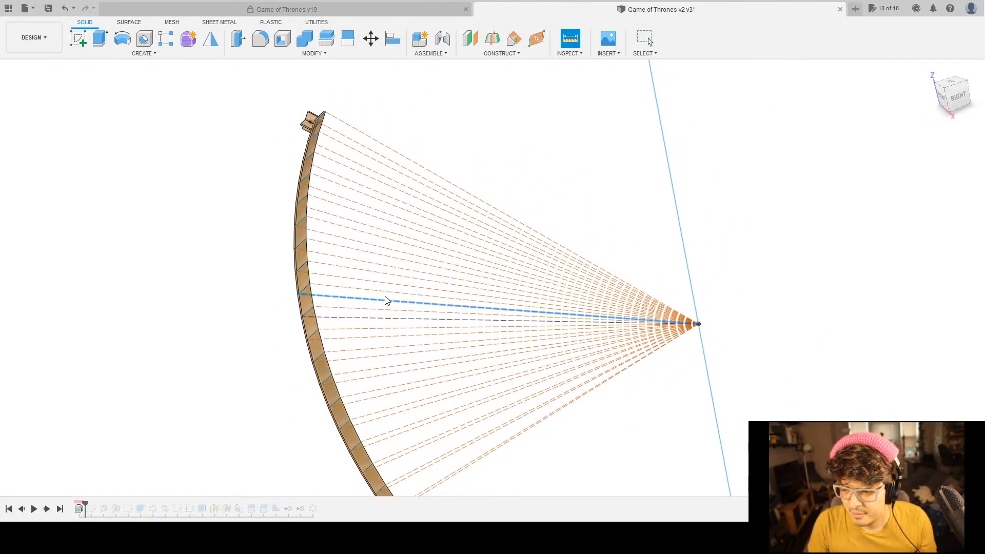
key(Escape)
Examine the curved wall and its fan of radial construction lines from above and from an oblique angle.
shift+middle_drag(147, 266, 180, 330)
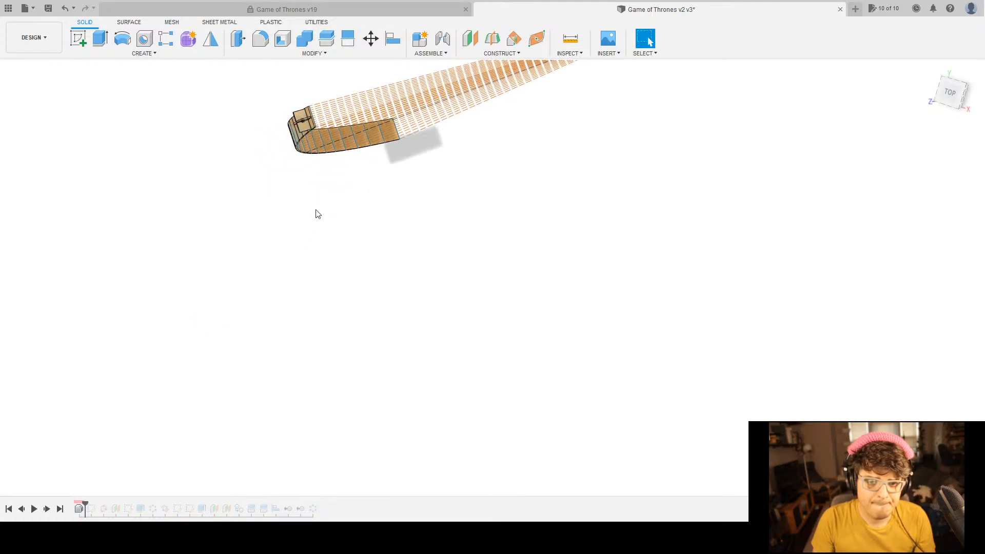
scroll(322, 197, down, 2)
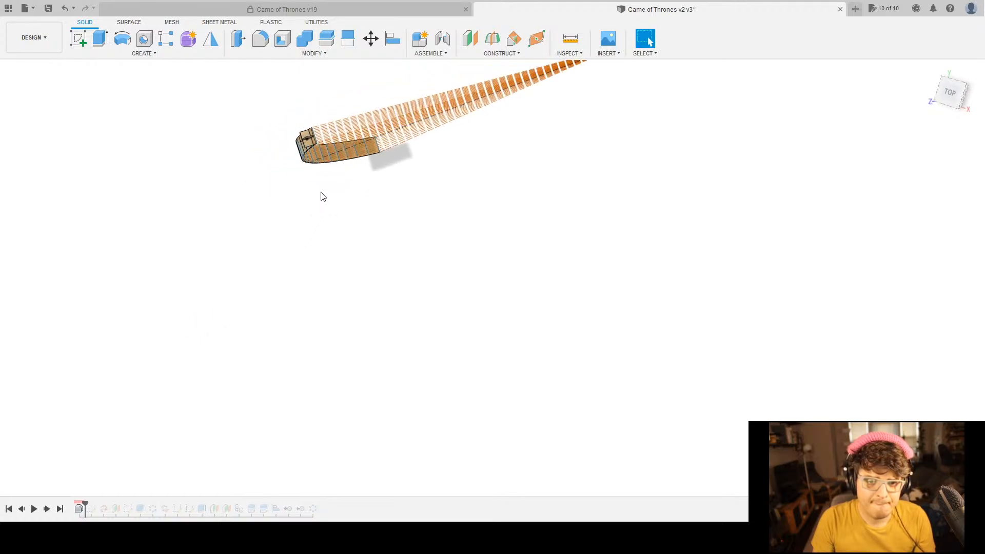
middle_drag(515, 188, 502, 211)
scroll(311, 143, down, 2)
scroll(301, 159, up, 5)
shift+middle_drag(671, 305, 651, 309)
scroll(239, 178, down, 1)
scroll(240, 178, up, 6)
scroll(380, 218, down, 4)
shift+middle_drag(371, 319, 389, 299)
middle_drag(573, 352, 503, 317)
scroll(503, 317, down, 4)
middle_drag(636, 337, 527, 364)
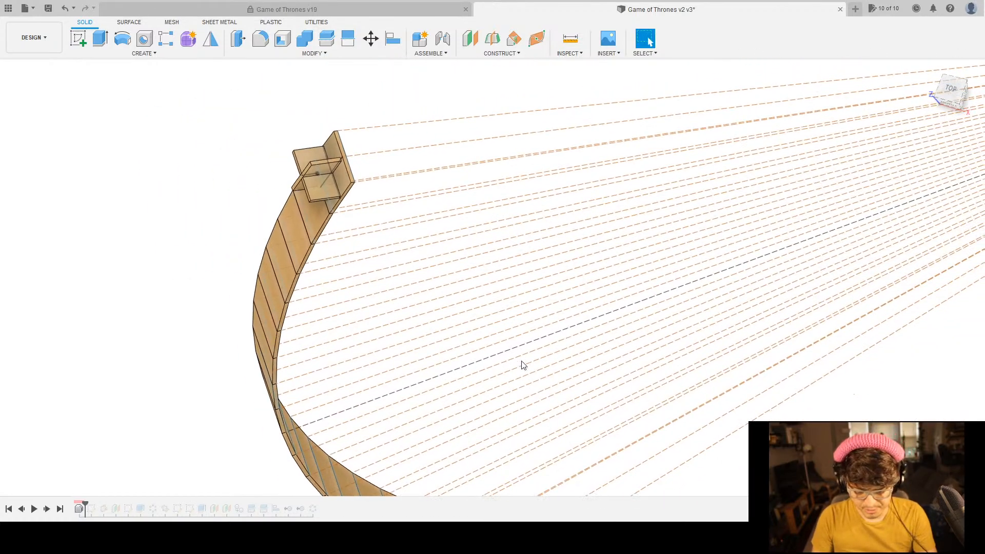
Measure the distance from a tile near the wall's upper end to the point where the radial lines converge.
click(292, 234)
scroll(517, 343, down, 4)
middle_drag(635, 324, 410, 349)
scroll(705, 233, up, 4)
scroll(611, 256, up, 3)
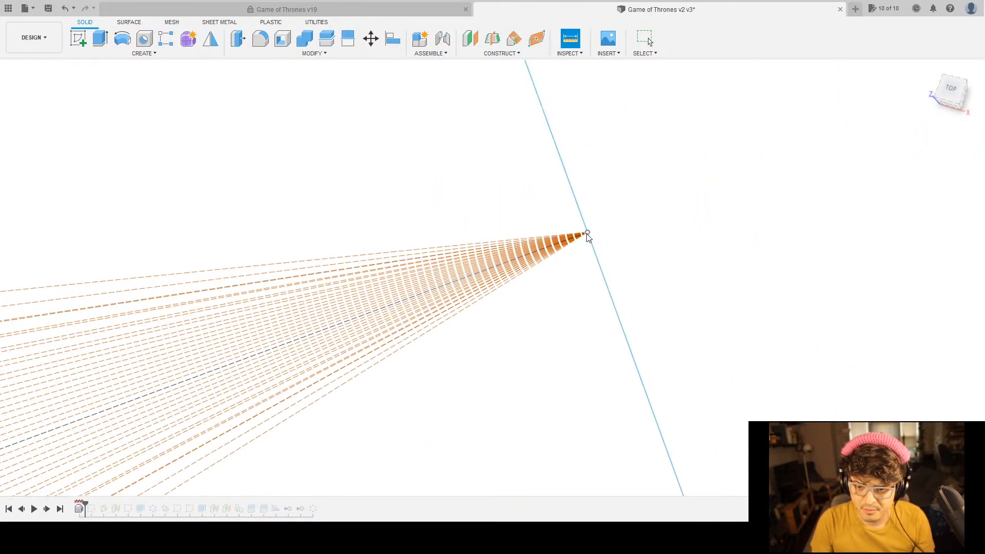
click(587, 234)
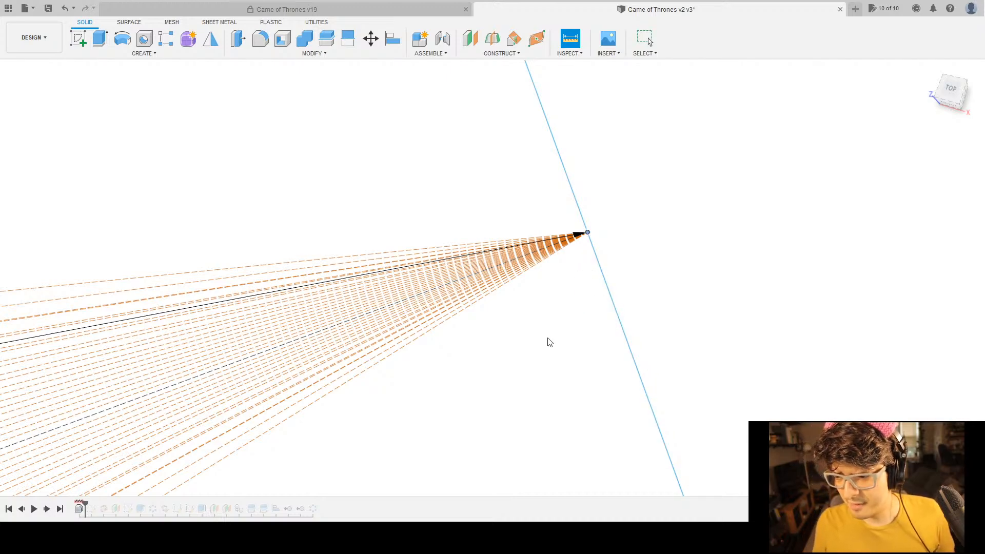
scroll(545, 340, up, 4)
scroll(539, 324, down, 5)
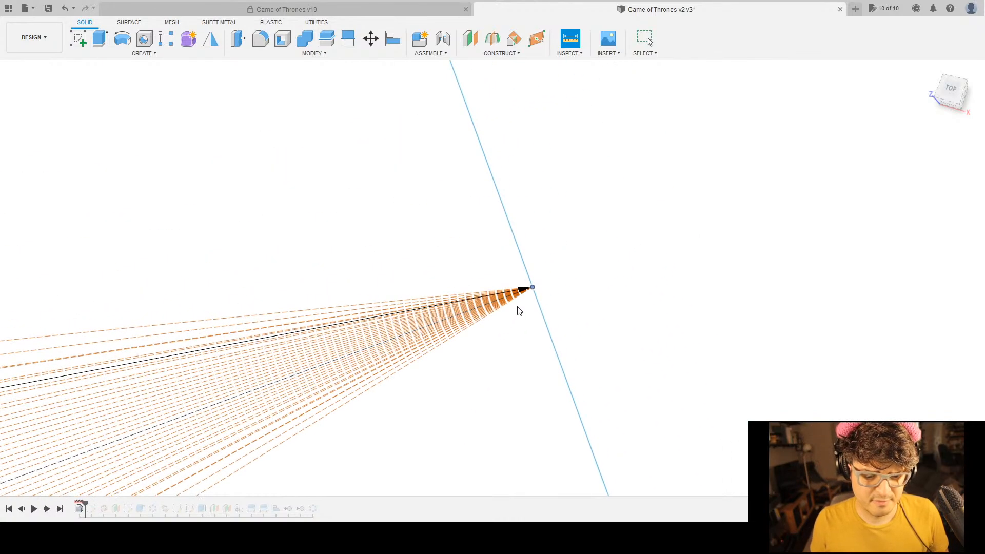
middle_drag(496, 322, 583, 270)
key(Escape)
Measure the distance from a tile just below the centre line to the radial lines' convergence point.
shift+middle_drag(185, 378, 208, 353)
shift+middle_drag(359, 358, 417, 358)
click(303, 255)
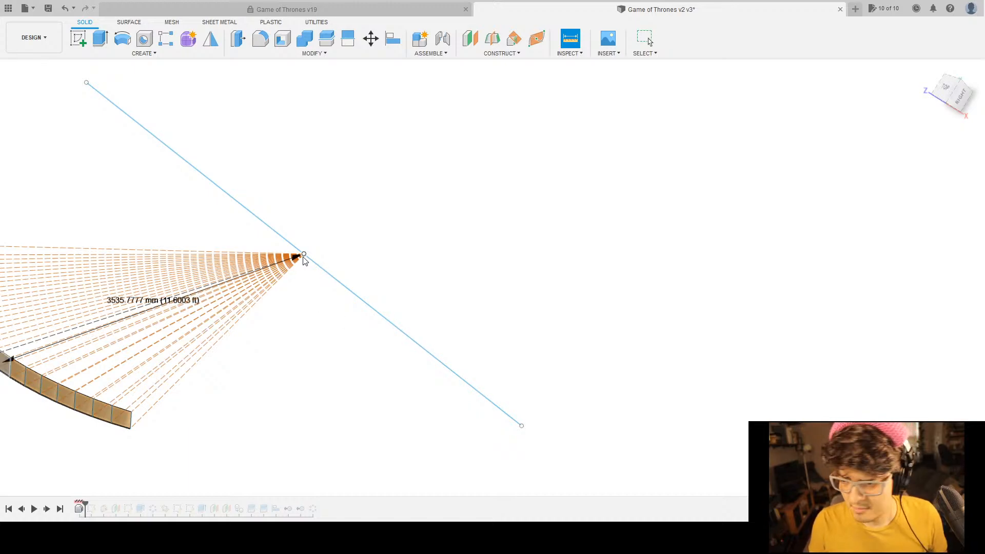
scroll(481, 270, down, 5)
scroll(279, 380, up, 3)
shift+middle_drag(279, 380, 298, 362)
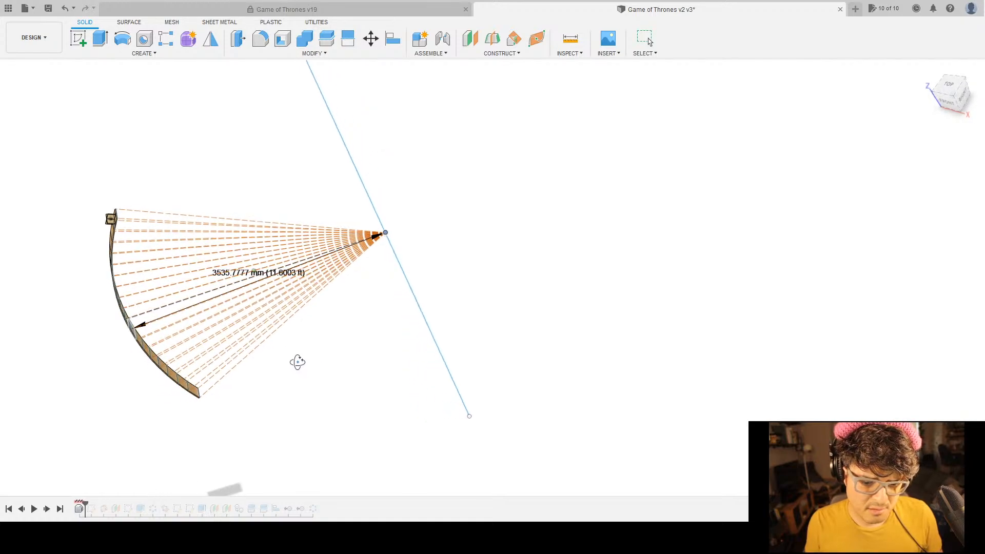
middle_drag(315, 364, 467, 336)
key(Escape)
Examine how the radial lines run from the tile corners to the perpendicular line at the point of convergence.
scroll(251, 223, down, 1)
scroll(252, 220, up, 6)
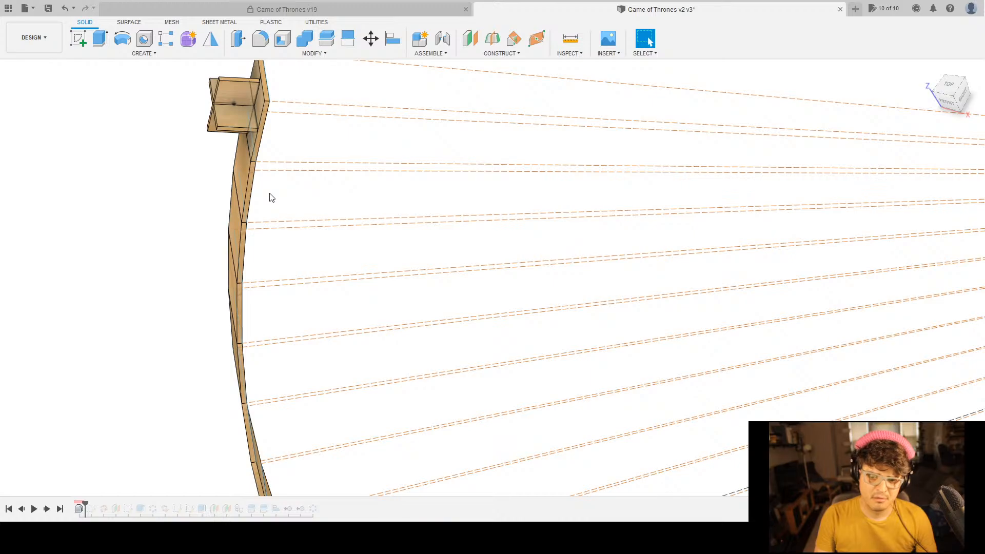
scroll(444, 271, up, 2)
scroll(516, 345, down, 10)
scroll(543, 328, up, 12)
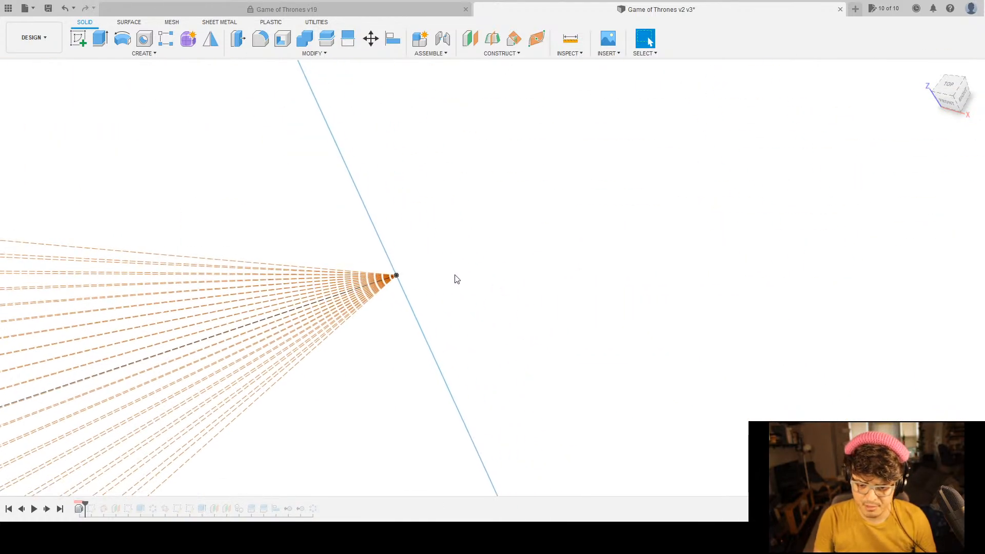
scroll(190, 324, up, 6)
middle_drag(190, 316, 277, 299)
scroll(261, 301, up, 8)
scroll(242, 297, up, 3)
scroll(196, 255, up, 2)
middle_drag(229, 261, 419, 253)
scroll(576, 224, down, 5)
middle_drag(563, 257, 565, 282)
scroll(440, 286, up, 4)
shift+middle_drag(91, 369, 163, 374)
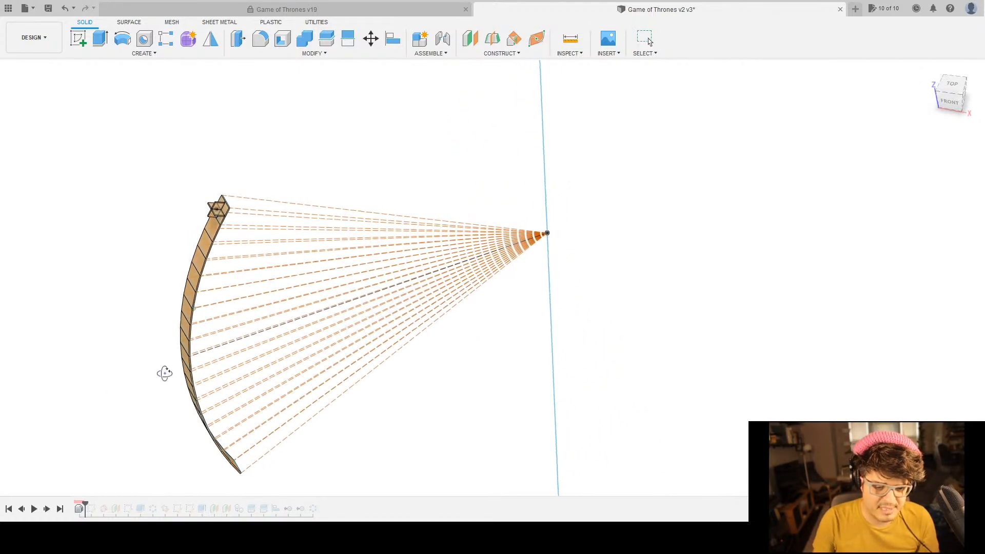
shift+middle_drag(307, 369, 335, 323)
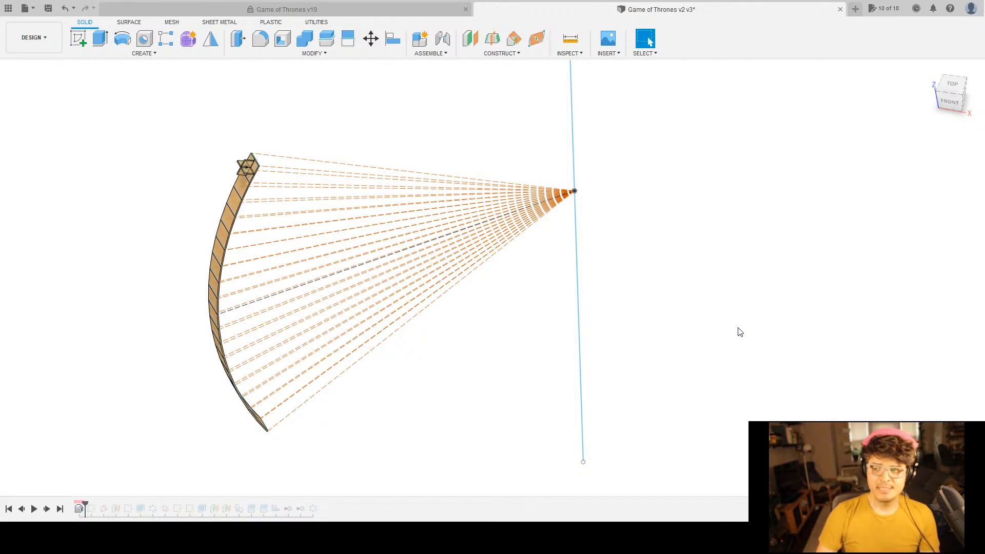
Examine the wall tiles and the two outer construction lines from the top view.
click(957, 90)
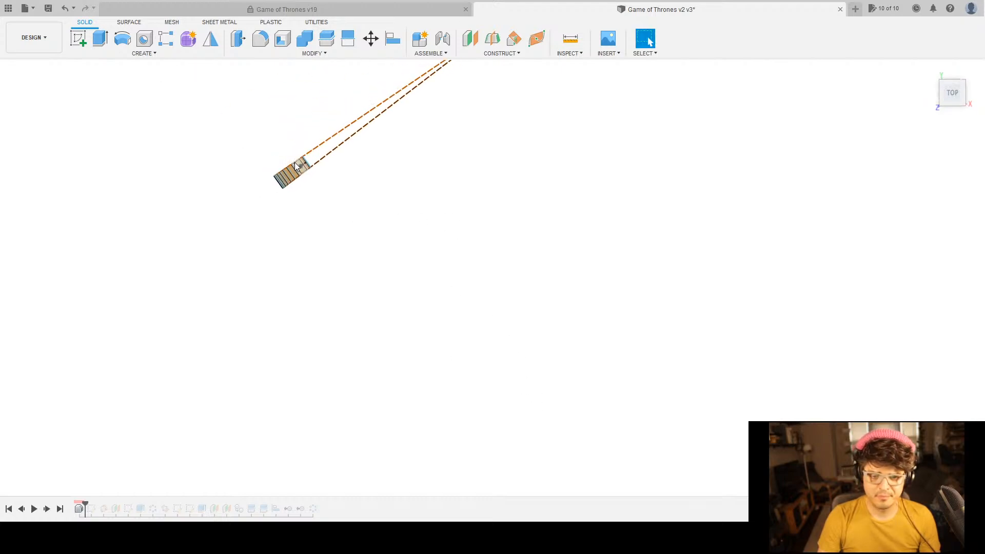
scroll(296, 165, up, 2)
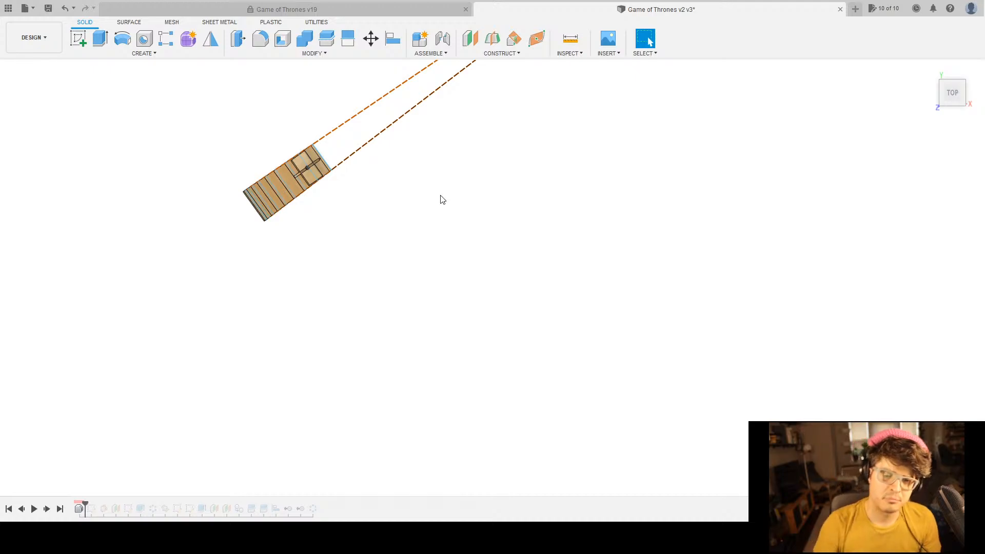
scroll(418, 209, down, 5)
middle_drag(462, 213, 368, 297)
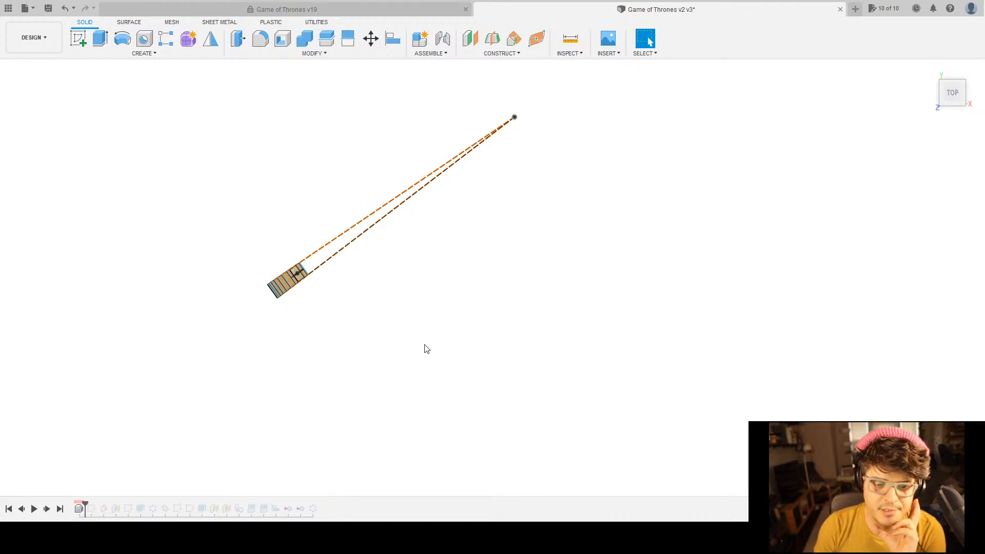
scroll(295, 295, up, 10)
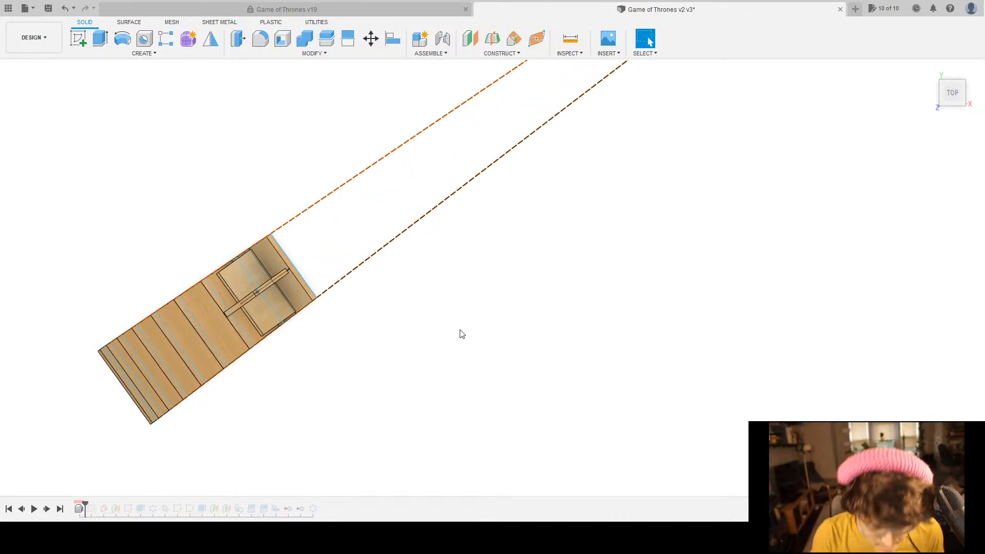
scroll(462, 334, down, 5)
Select the uppermost tile's bracket and roll the design history forward to just after the bracket pattern.
shift+middle_drag(444, 323, 523, 294)
scroll(337, 309, up, 5)
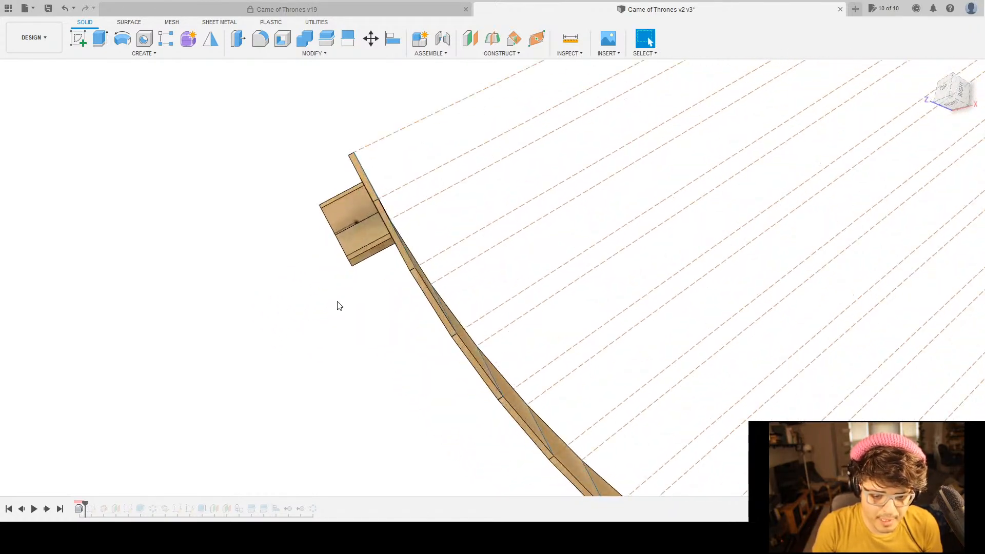
mouse_move(380, 306)
shift+middle_down()
mouse_move(374, 323)
mouse_move(380, 313)
shift+middle_up()
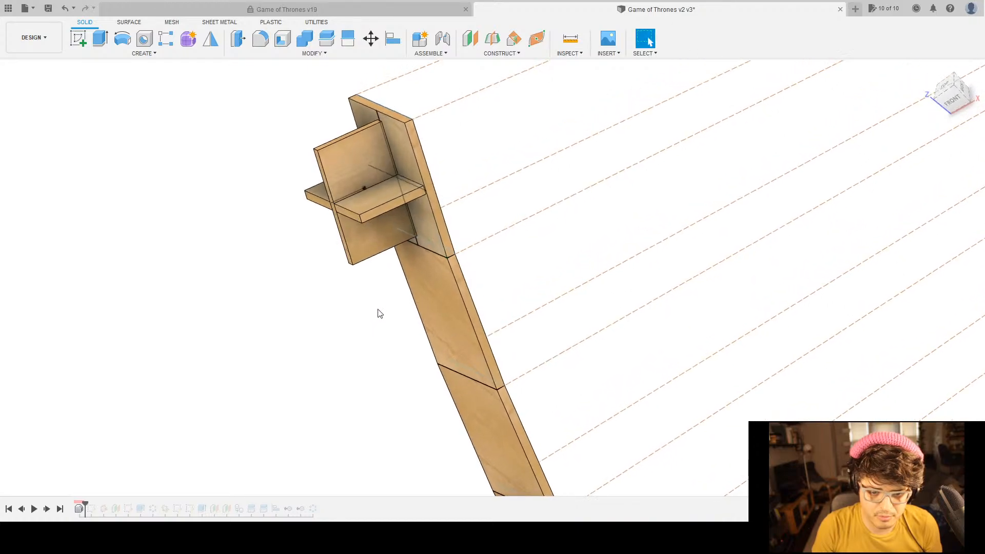
drag(275, 143, 275, 142)
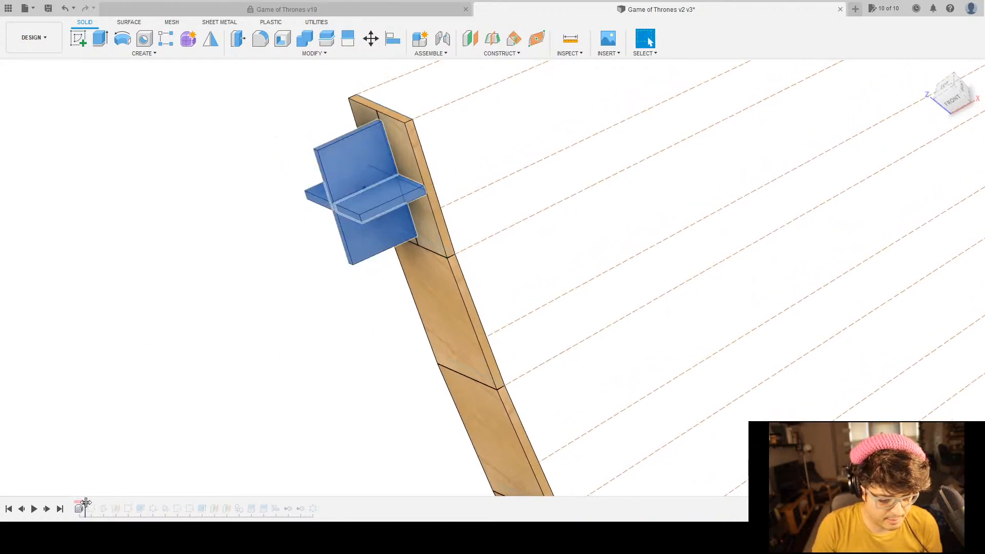
drag(161, 501, 159, 501)
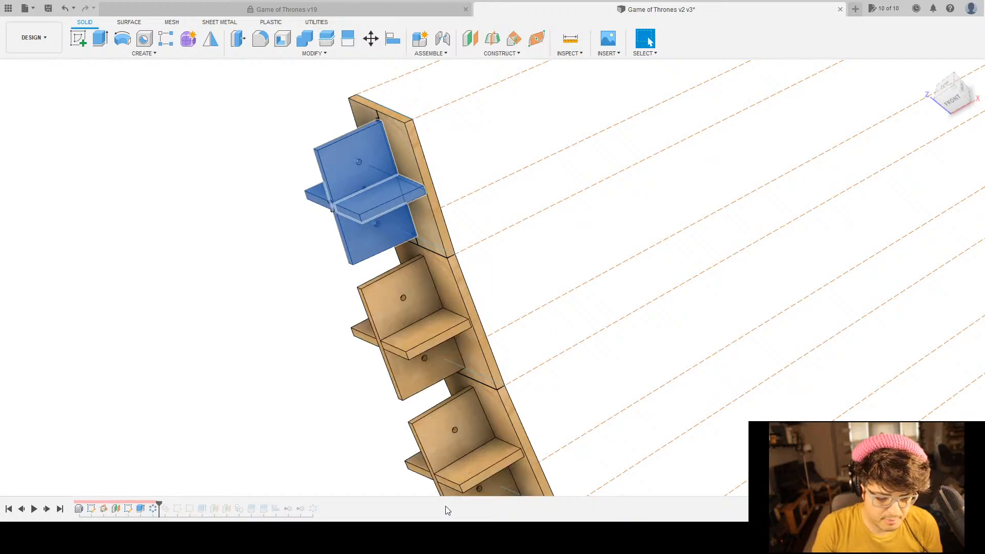
Inspect the patterned brackets behind the middle tiles, selecting and deselecting the tile beside the dark centre line.
scroll(318, 363, down, 5)
scroll(309, 357, up, 10)
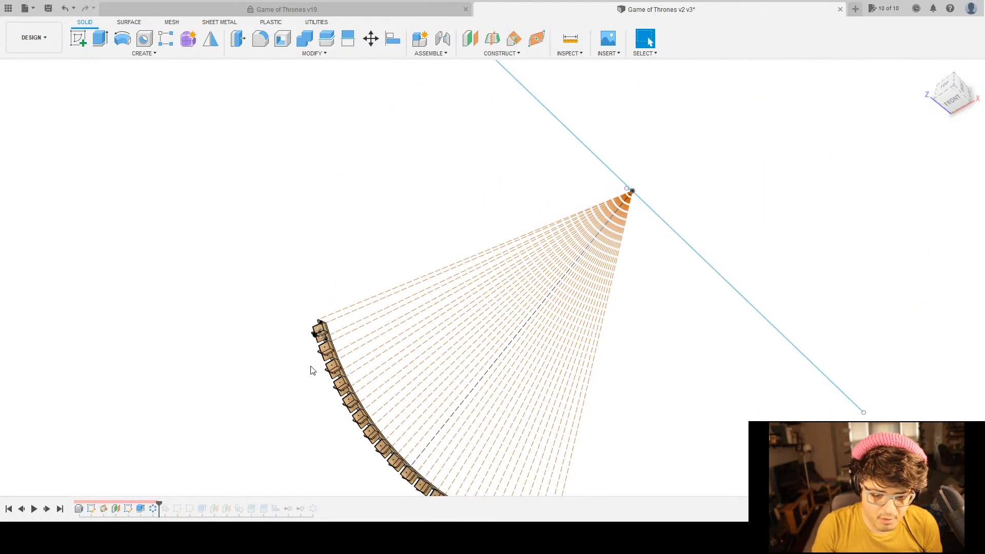
scroll(421, 331, up, 5)
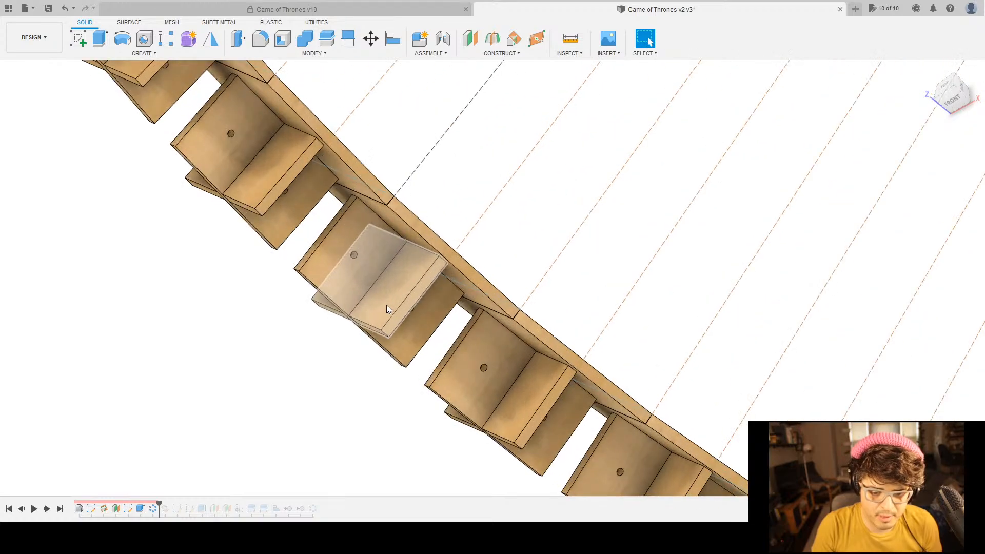
click(417, 199)
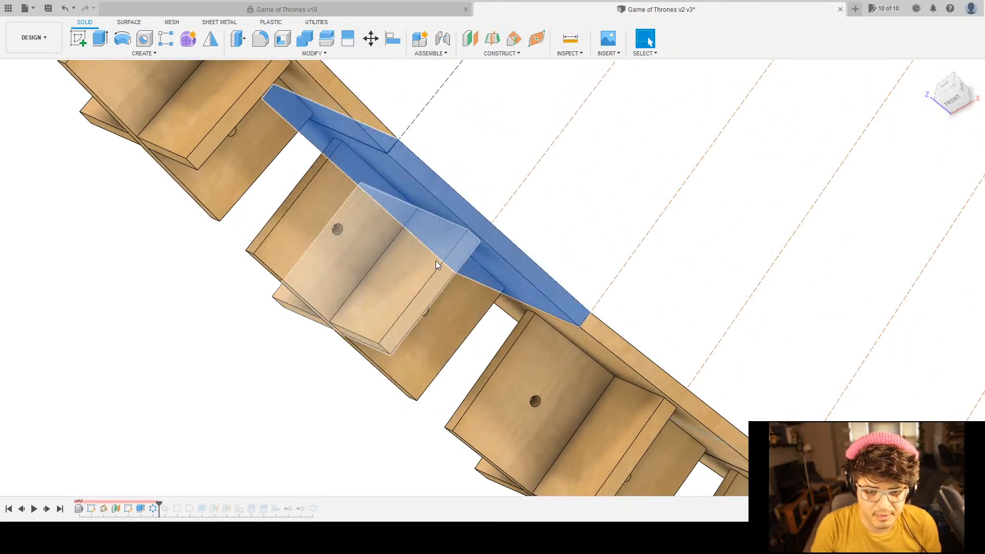
key(Escape)
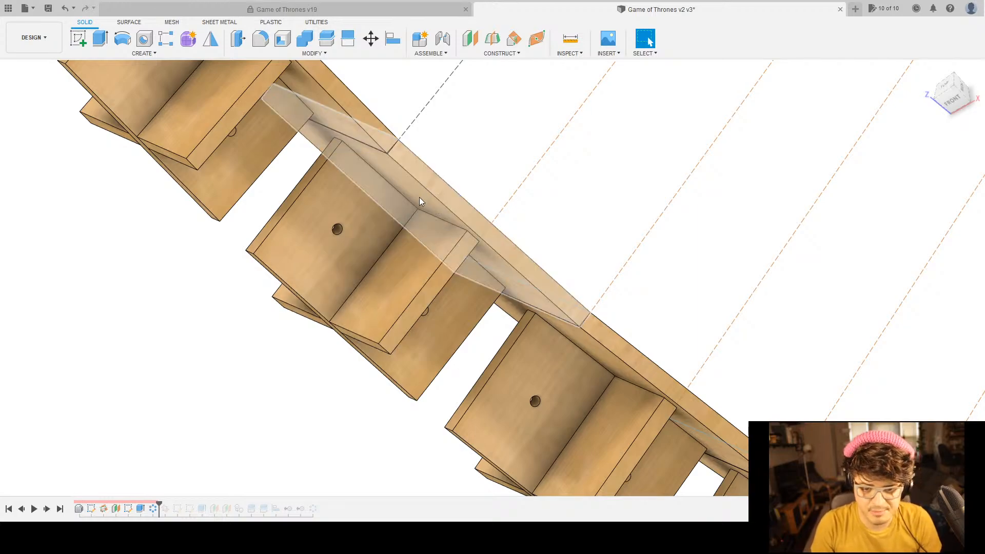
Hide the tile beside the dark centre line, select its bracket's front face, and measure from it to the restored tile's back face.
scroll(419, 197, up, 3)
shift+middle_drag(467, 243, 451, 233)
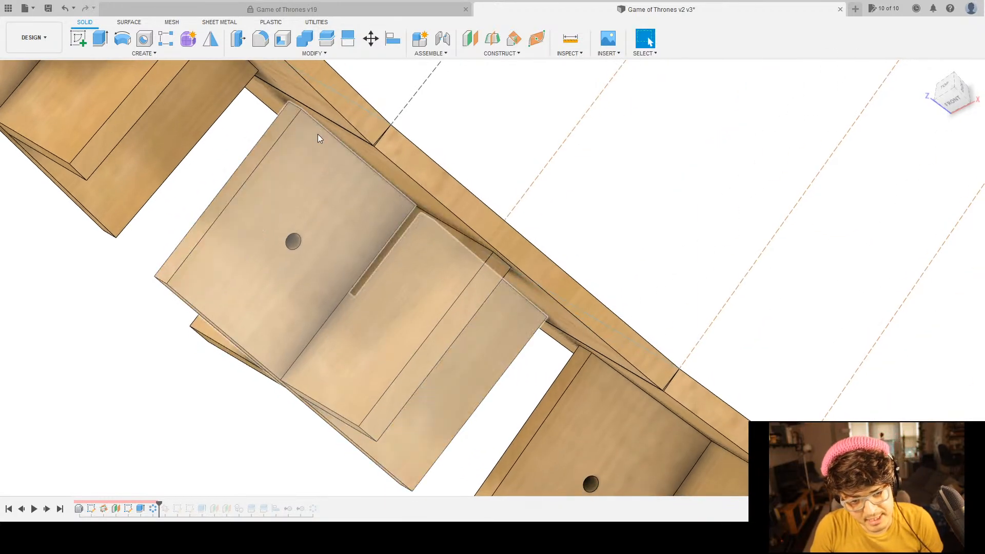
click(453, 200)
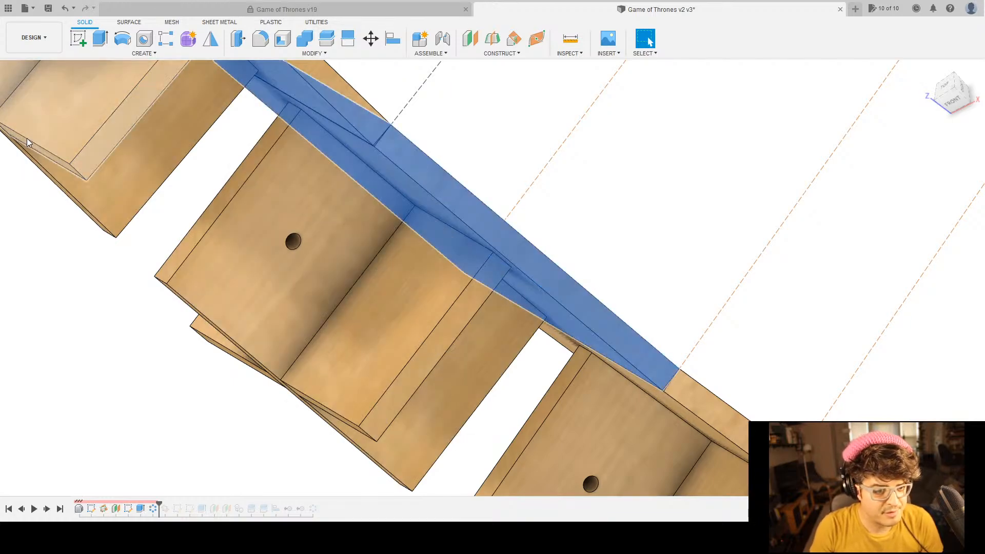
key(v)
shift+middle_drag(615, 247, 630, 249)
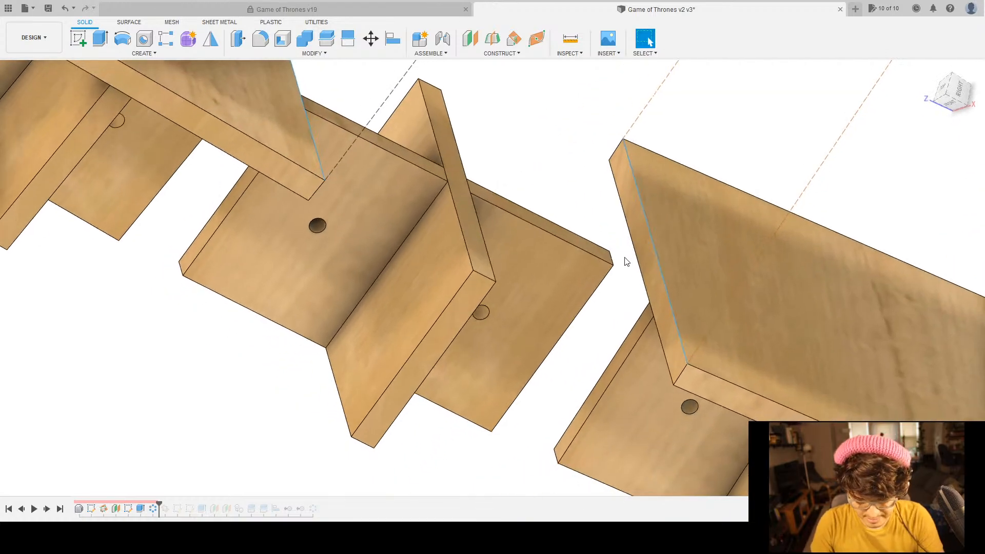
key(i)
click(460, 194)
shift+middle_drag(313, 423, 288, 414)
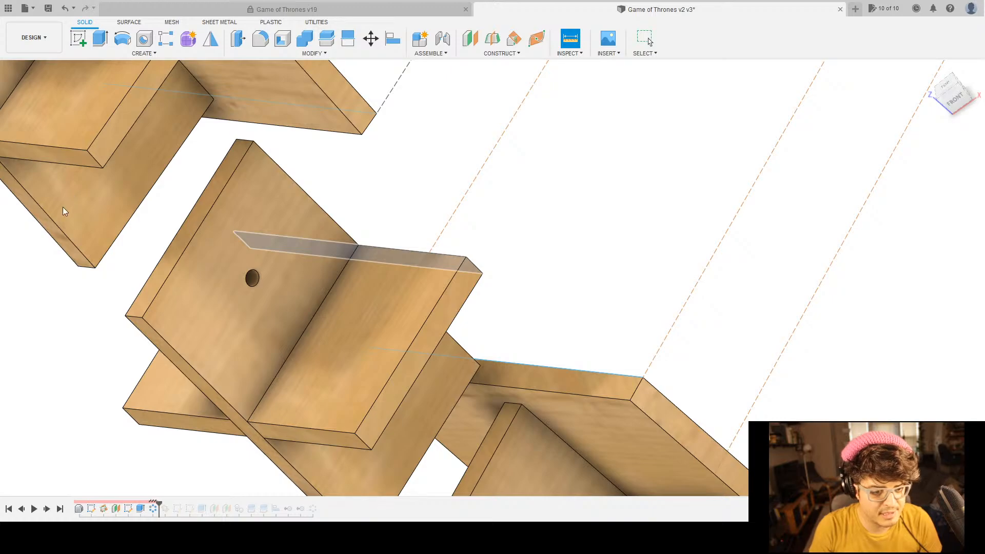
click(433, 237)
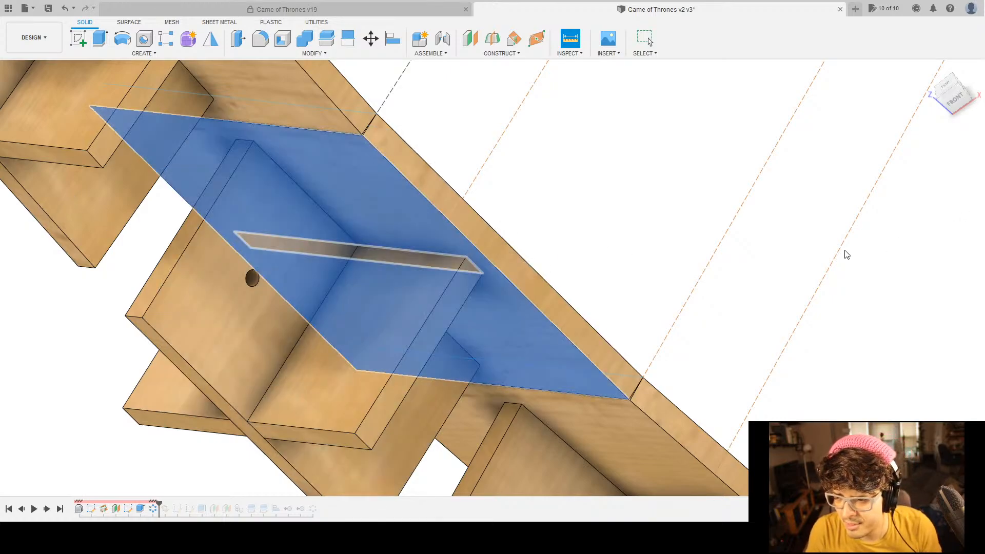
key(Escape)
Examine closely how the measured bracket's front face and edge meet the back face of its tile.
shift+middle_drag(512, 304, 597, 233)
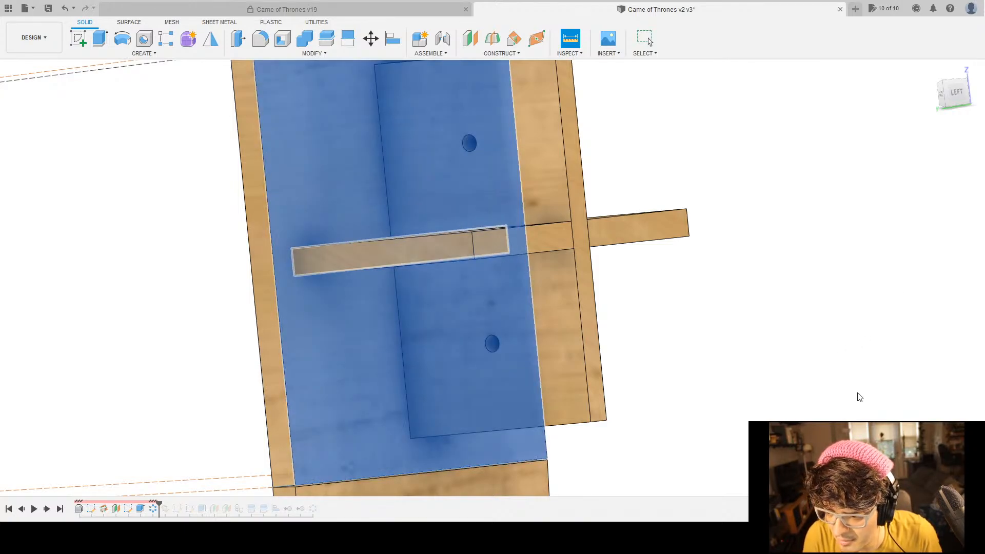
shift+middle_drag(334, 341, 368, 328)
key(i)
scroll(317, 259, down, 2)
scroll(320, 262, up, 8)
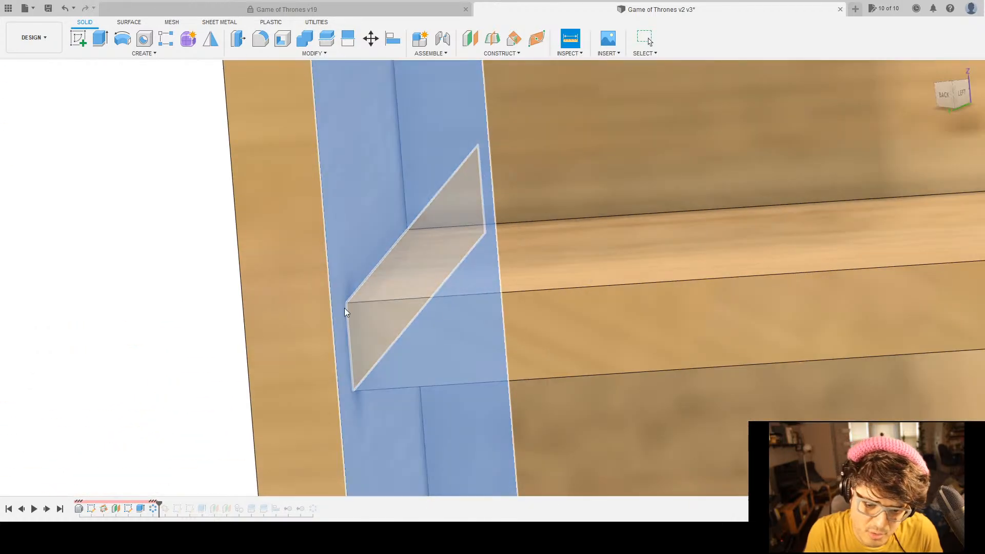
scroll(340, 298, up, 6)
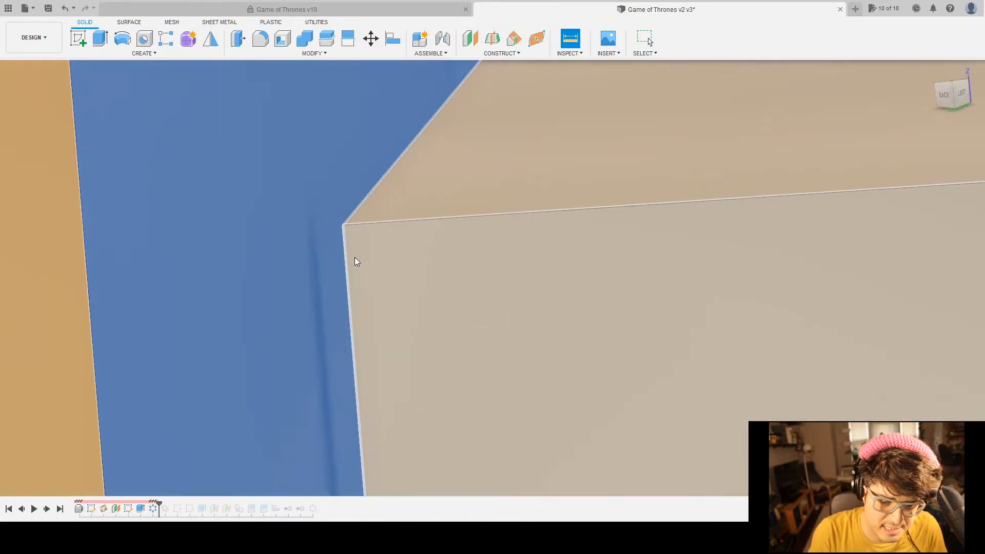
shift+middle_drag(355, 262, 354, 250)
key(Escape)
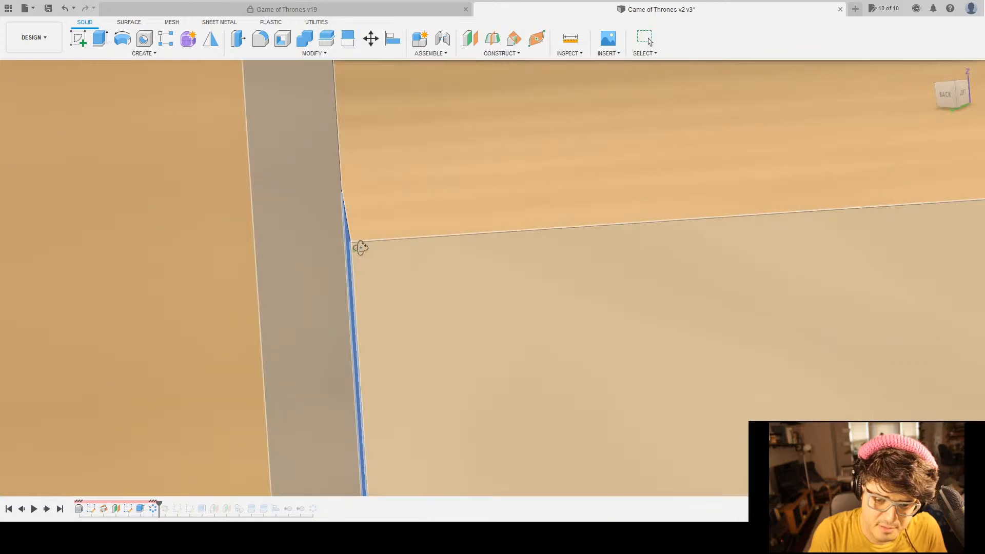
key(i)
scroll(359, 247, down, 6)
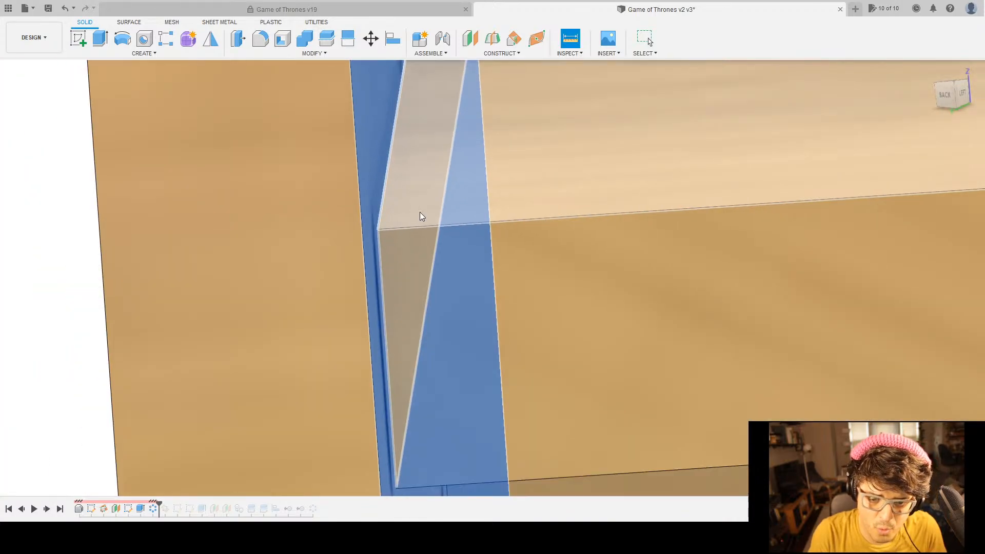
scroll(457, 208, down, 8)
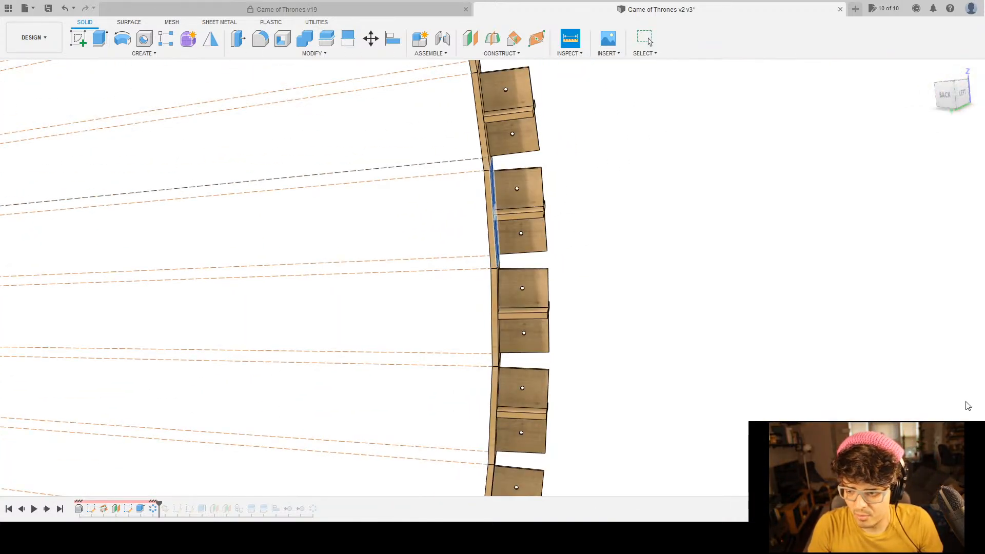
Select the three uppermost wall tiles one after another to compare their placement along the curve, and clear the selection.
scroll(689, 272, down, 5)
middle_drag(648, 244, 621, 486)
scroll(508, 202, up, 8)
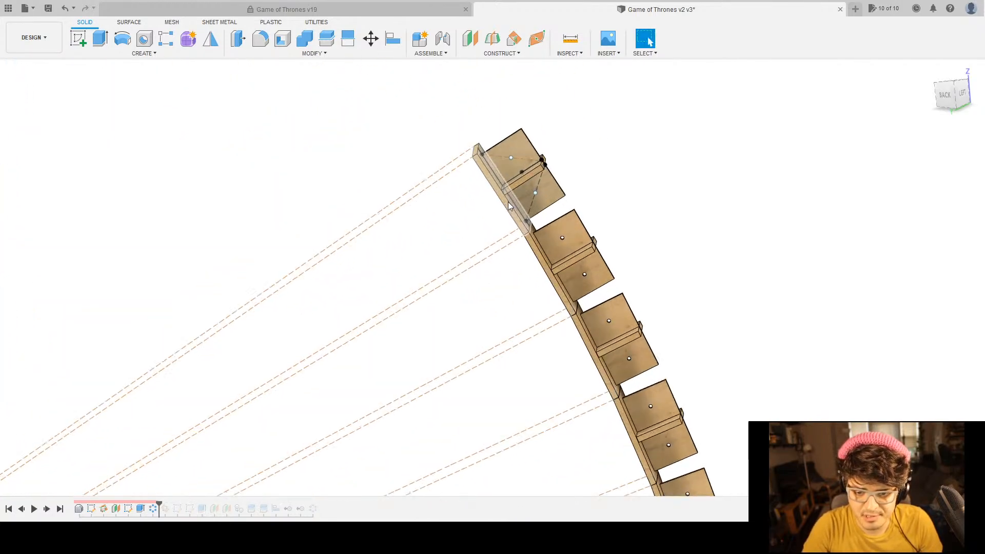
scroll(501, 202, down, 3)
click(500, 198)
scroll(667, 312, down, 4)
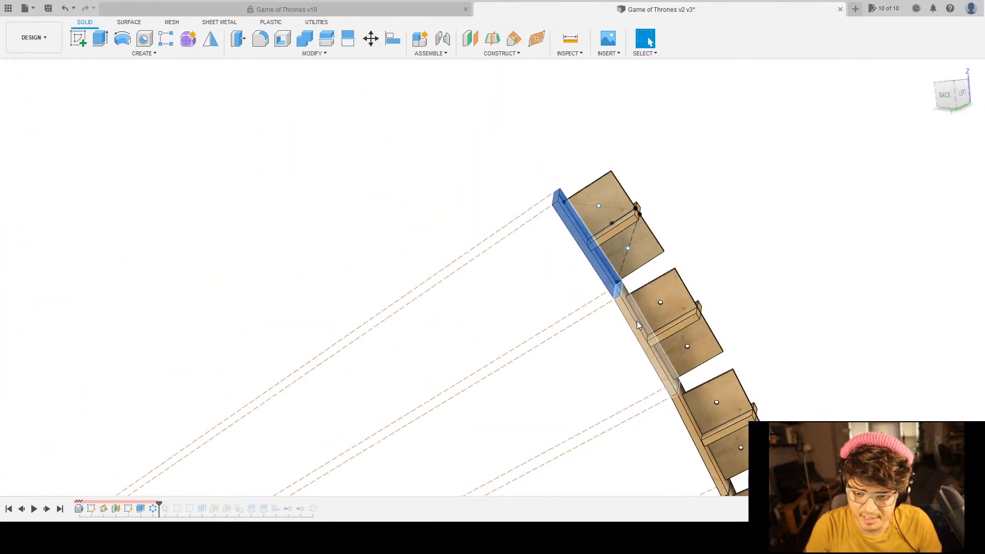
middle_drag(589, 236, 555, 202)
click(585, 271)
middle_drag(600, 413, 528, 275)
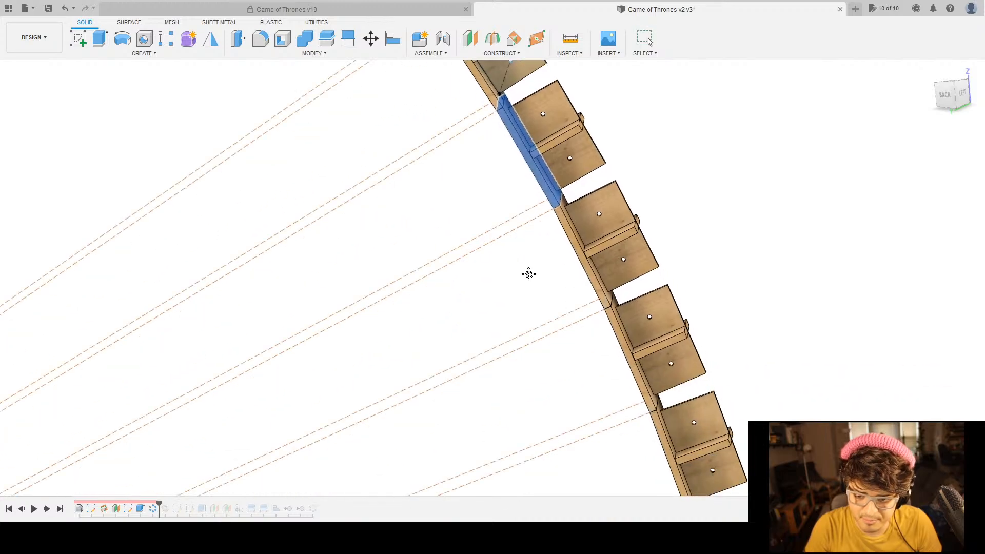
click(586, 278)
scroll(509, 337, up, 1)
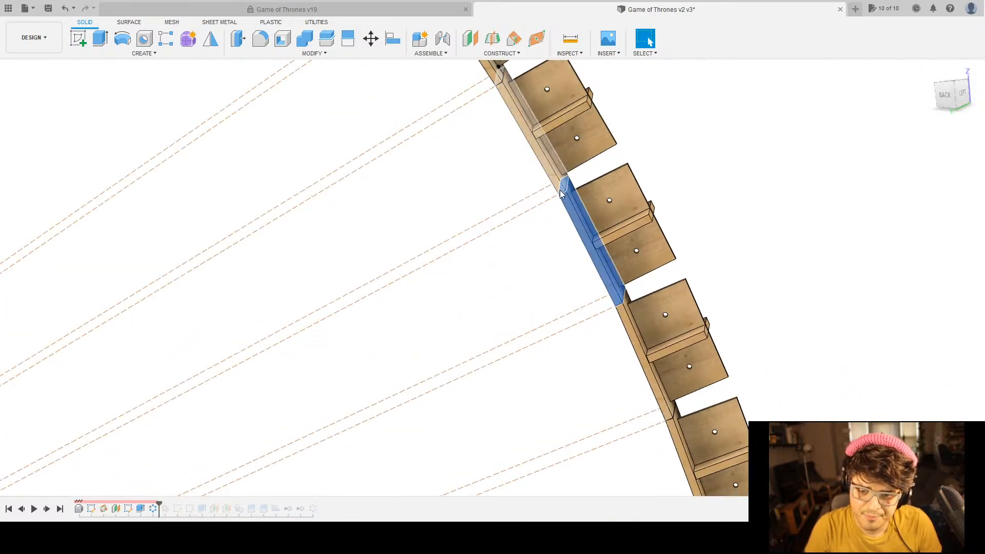
scroll(491, 207, up, 3)
scroll(534, 222, down, 4)
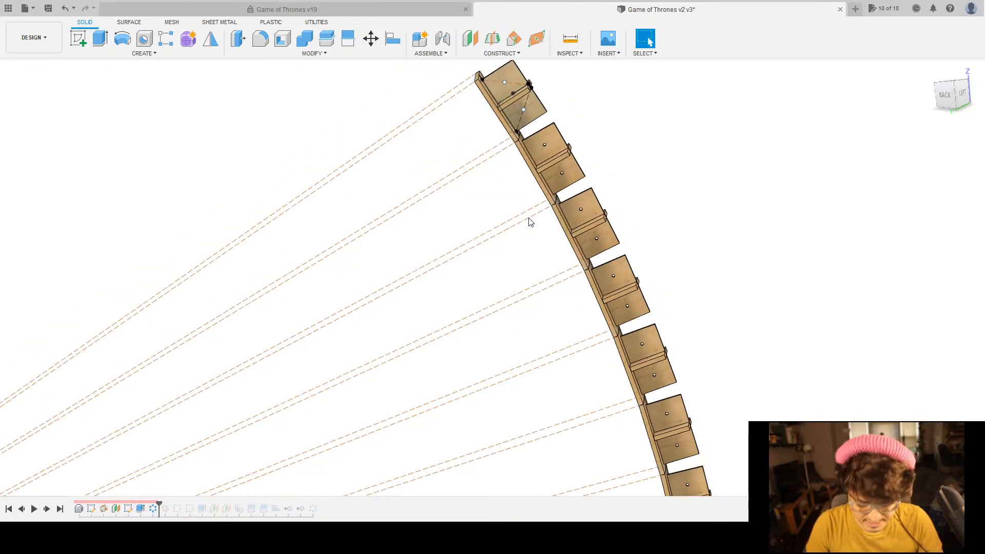
click(525, 221)
Examine the radial construction lines from their convergence point out to the corners of the curved wall's tiles.
scroll(450, 308, down, 5)
middle_drag(432, 355, 488, 265)
scroll(286, 331, up, 4)
middle_drag(302, 302, 502, 351)
middle_drag(691, 319, 674, 324)
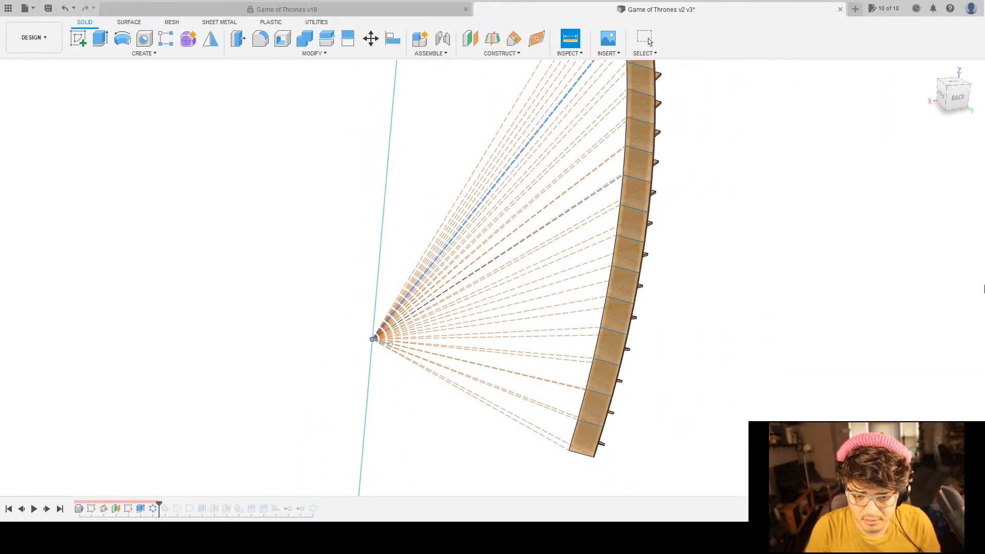
scroll(354, 358, up, 5)
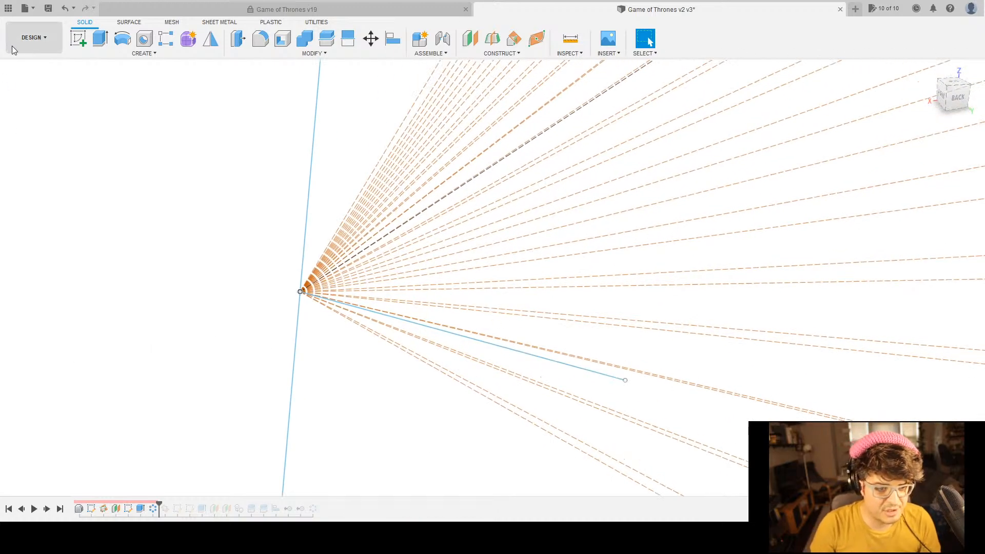
scroll(328, 268, down, 10)
middle_drag(674, 265, 612, 318)
scroll(628, 328, down, 2)
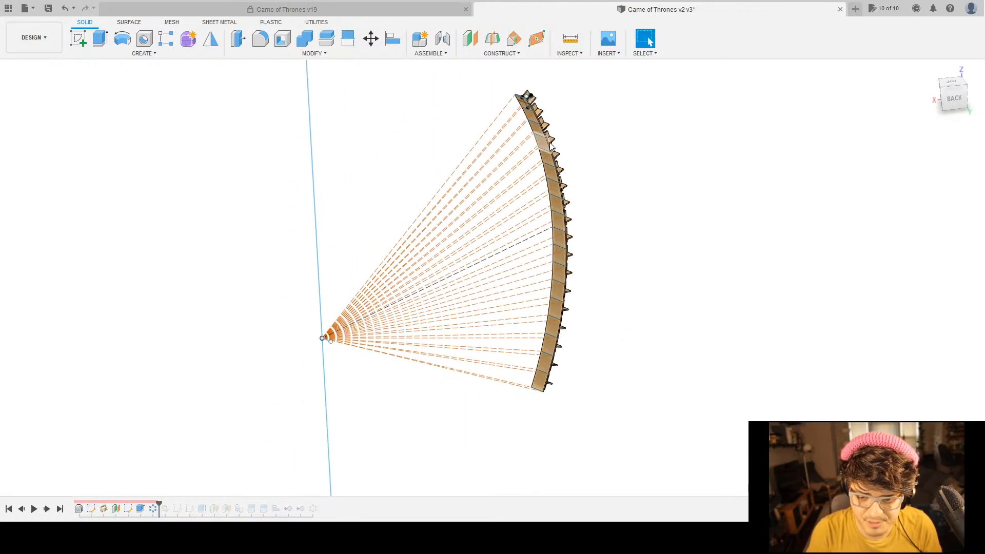
scroll(551, 146, up, 2)
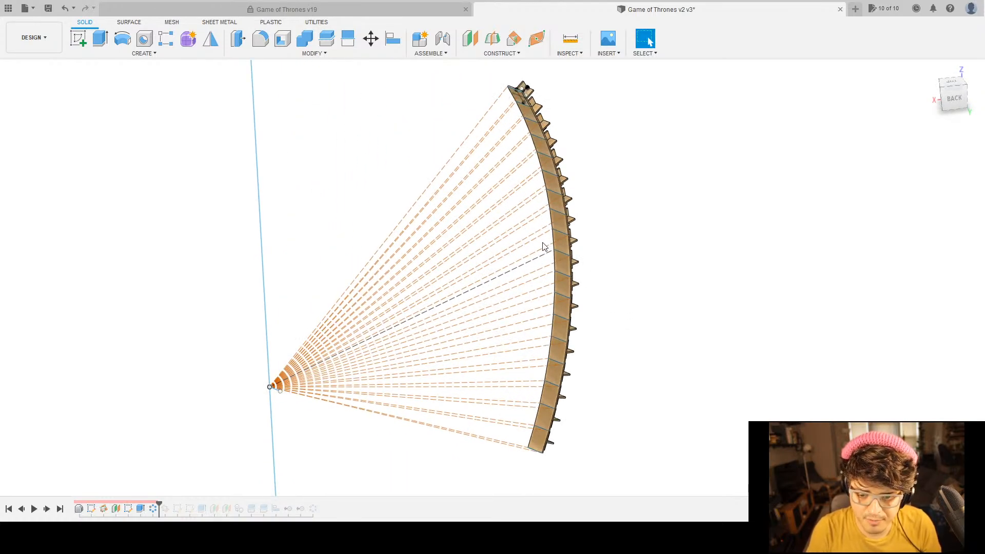
Examine the seams between neighbouring wall tiles, closing in on the side view of one joint where the radial lines meet it.
shift+middle_drag(629, 284, 606, 185)
scroll(525, 161, up, 2)
scroll(589, 205, down, 2)
scroll(554, 183, up, 3)
scroll(490, 172, up, 3)
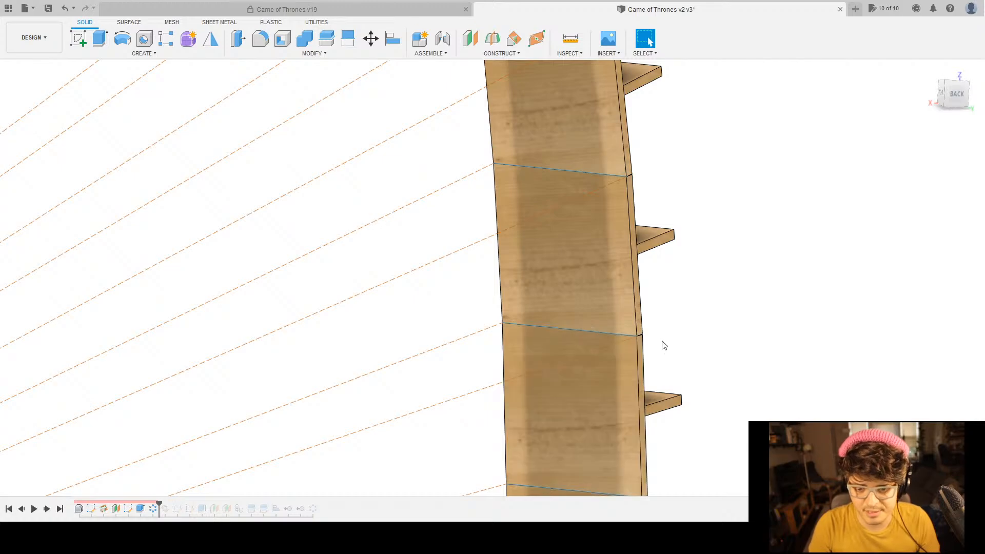
scroll(664, 348, down, 5)
shift+middle_drag(683, 348, 624, 287)
scroll(625, 286, up, 10)
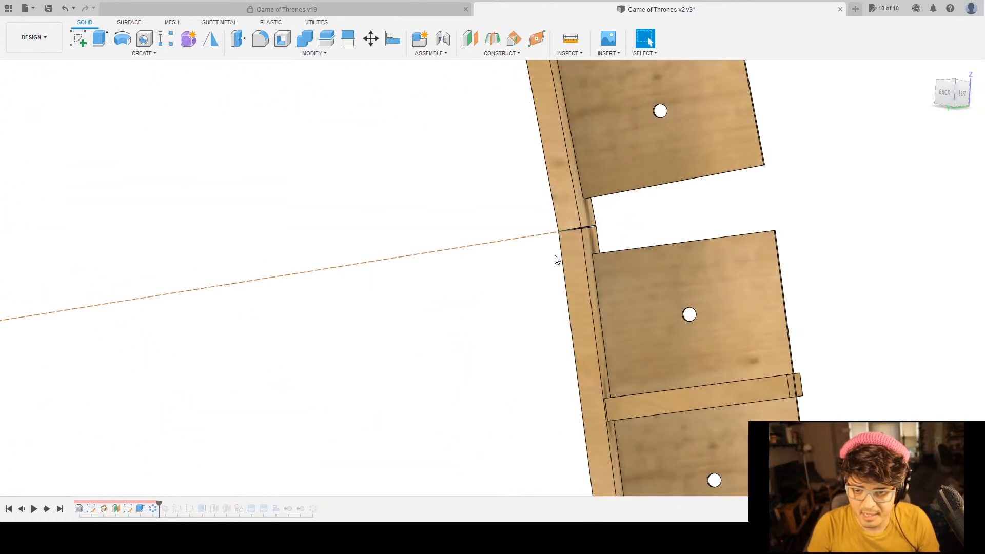
scroll(566, 252, up, 8)
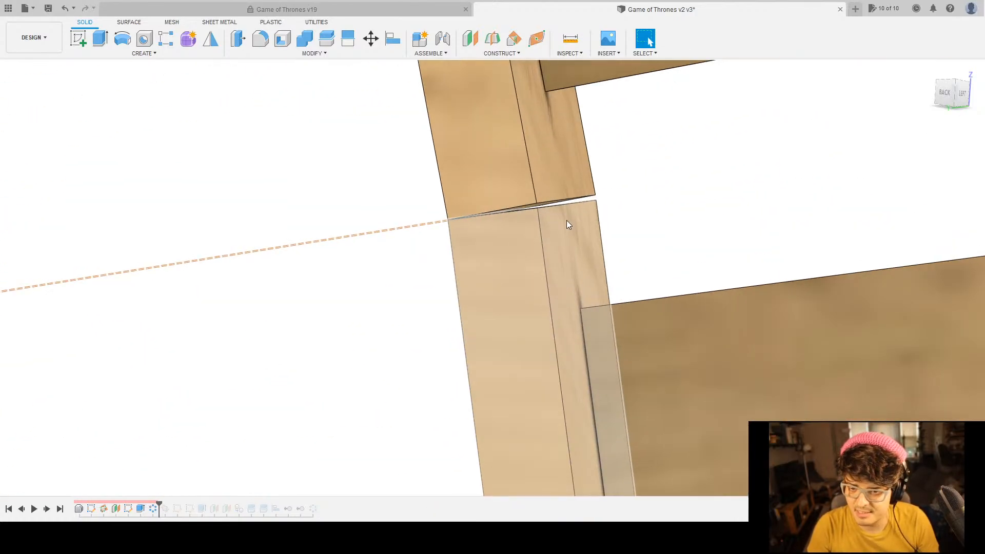
scroll(569, 195, up, 2)
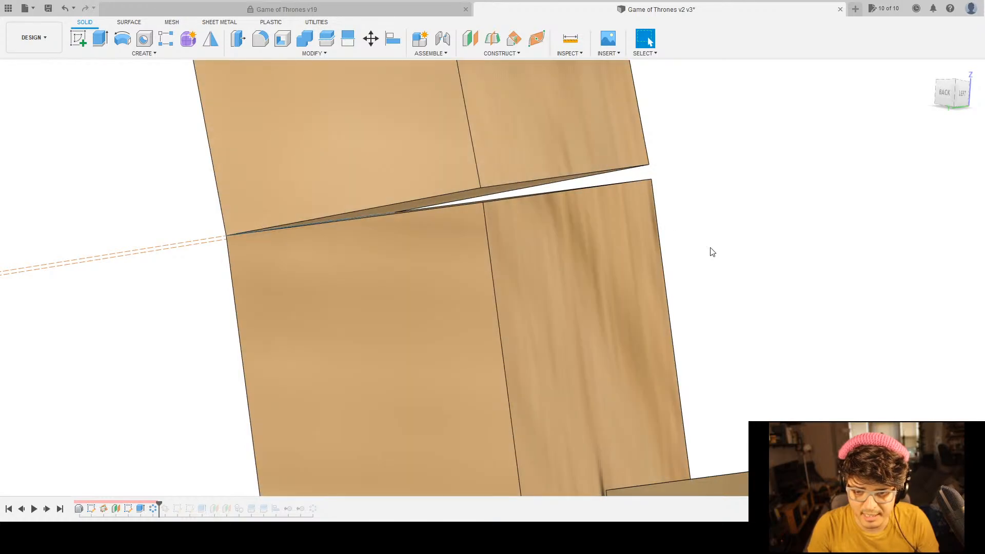
Examine the tapered gap between two neighbouring back boards in the curved array of wooden modules.
scroll(703, 244, down, 8)
scroll(711, 253, down, 10)
middle_drag(885, 282, 643, 251)
scroll(500, 216, up, 10)
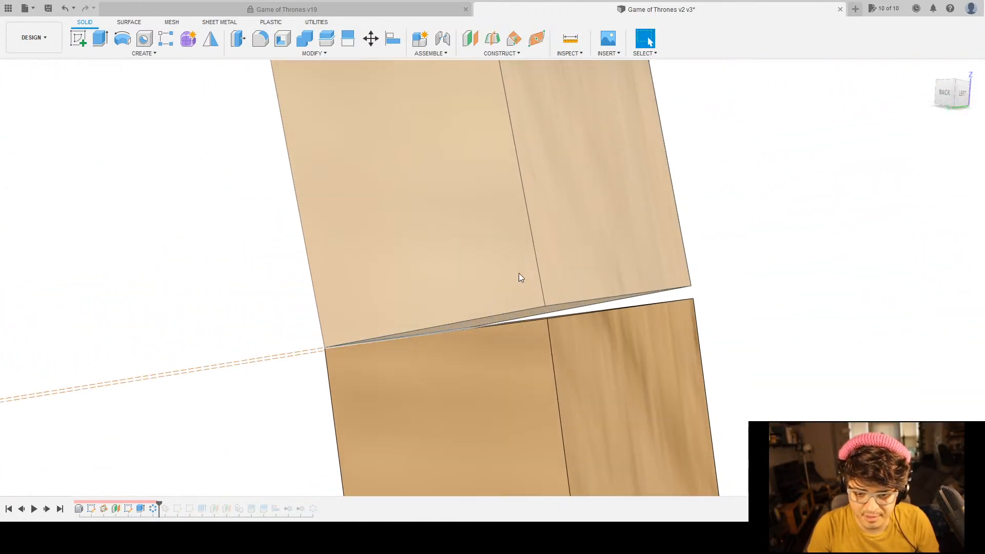
scroll(612, 305, down, 10)
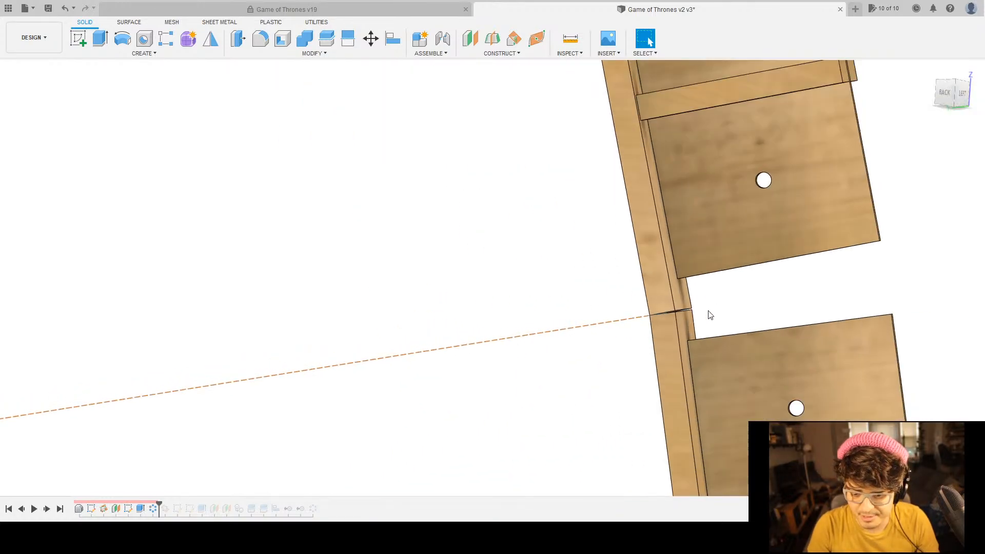
scroll(791, 290, down, 3)
middle_drag(780, 270, 693, 330)
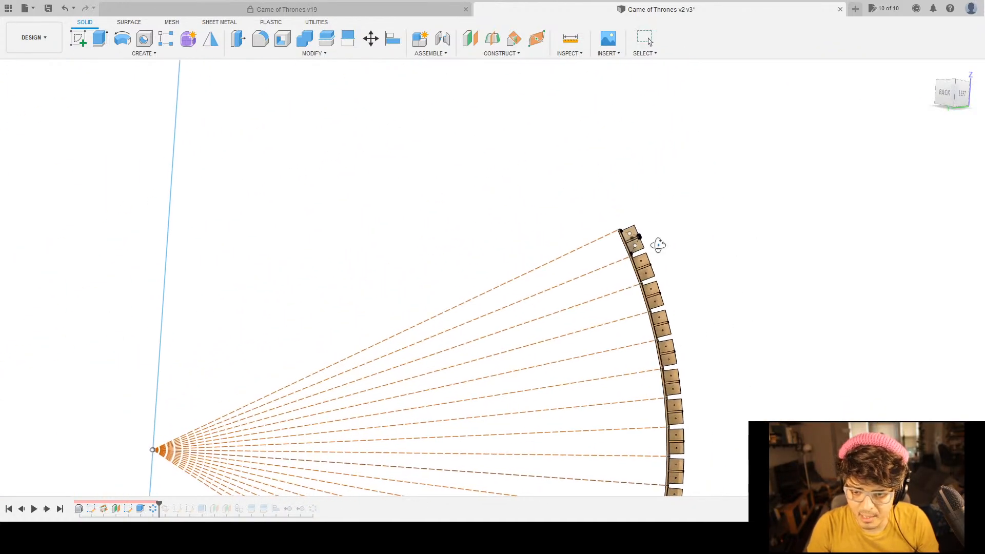
Examine the end module of the curved array and its interlocking boards from several angles.
shift+middle_drag(658, 245, 636, 246)
scroll(635, 245, up, 8)
scroll(635, 245, up, 5)
click(614, 262)
scroll(795, 288, down, 5)
middle_drag(851, 272, 674, 325)
click(674, 324)
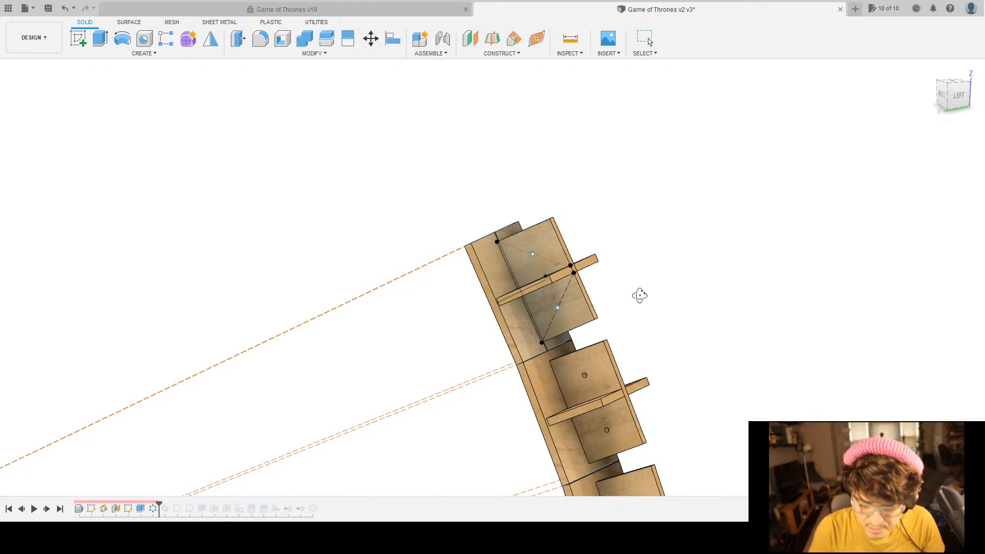
shift+middle_drag(639, 296, 648, 293)
drag(561, 246, 582, 246)
shift+middle_drag(652, 300, 634, 287)
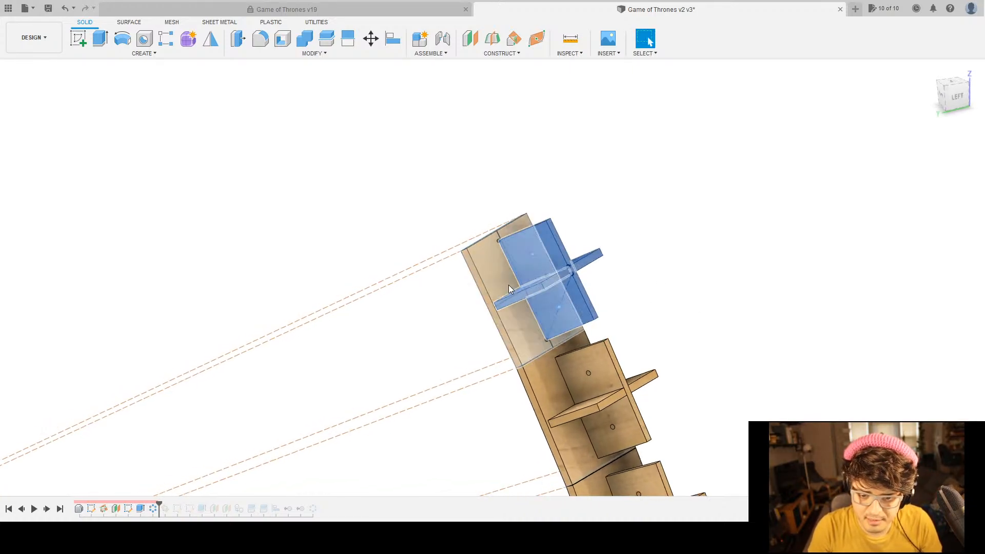
click(632, 282)
shift+middle_drag(630, 282, 676, 369)
scroll(676, 370, down, 6)
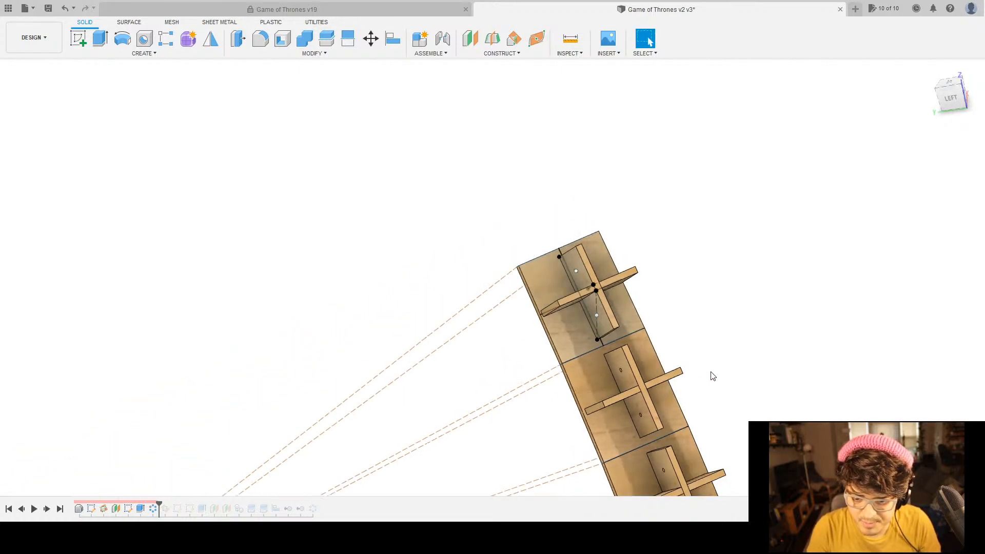
Inspect the end module's outer corner and the centre point where the radial construction lines meet the axis.
shift+middle_drag(673, 336, 691, 322)
scroll(660, 323, up, 6)
drag(601, 232, 603, 233)
scroll(642, 294, up, 2)
scroll(644, 299, down, 5)
scroll(625, 291, down, 8)
middle_drag(473, 392, 497, 402)
scroll(501, 369, up, 5)
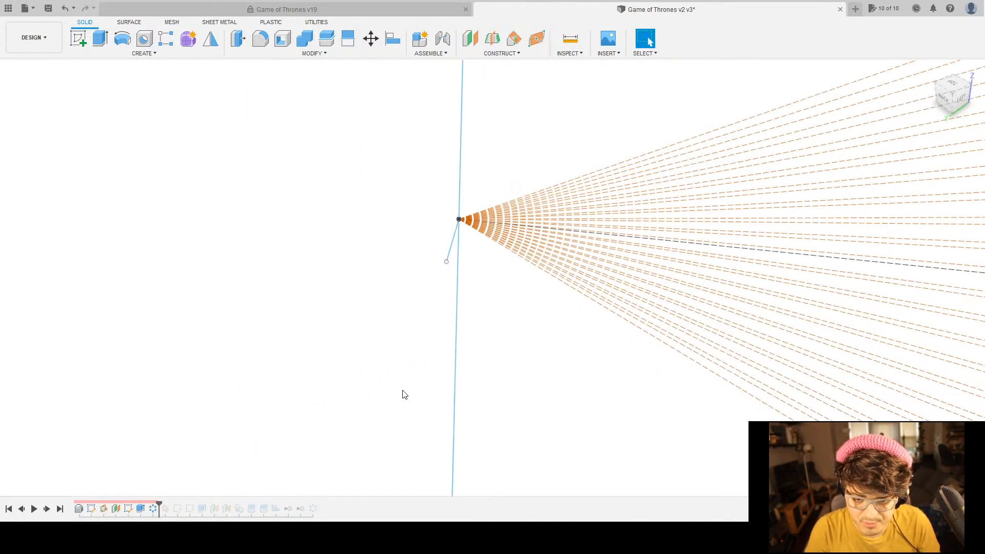
scroll(492, 212, down, 6)
middle_drag(528, 213, 505, 326)
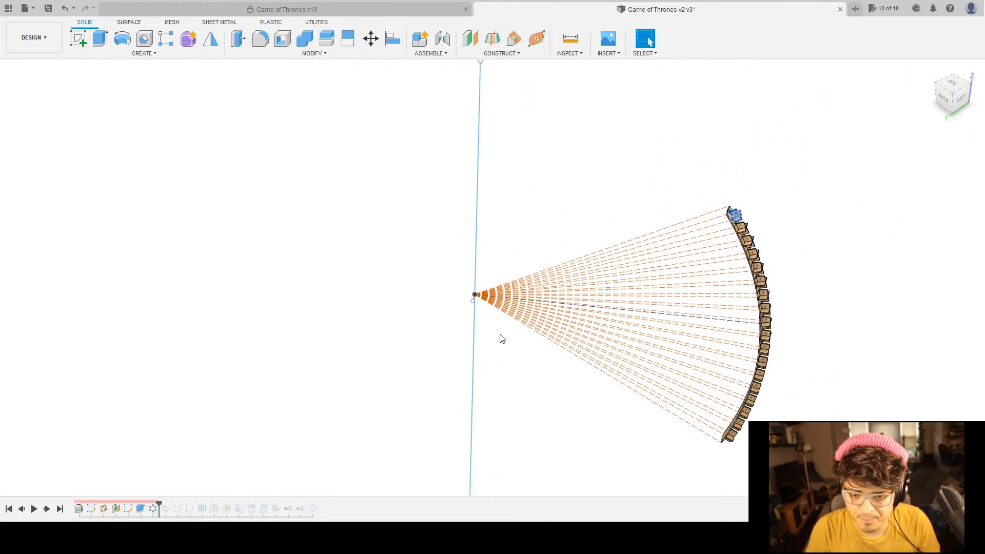
Examine the array's alignment with its pivot axis in the top and front views and at an angle.
click(955, 82)
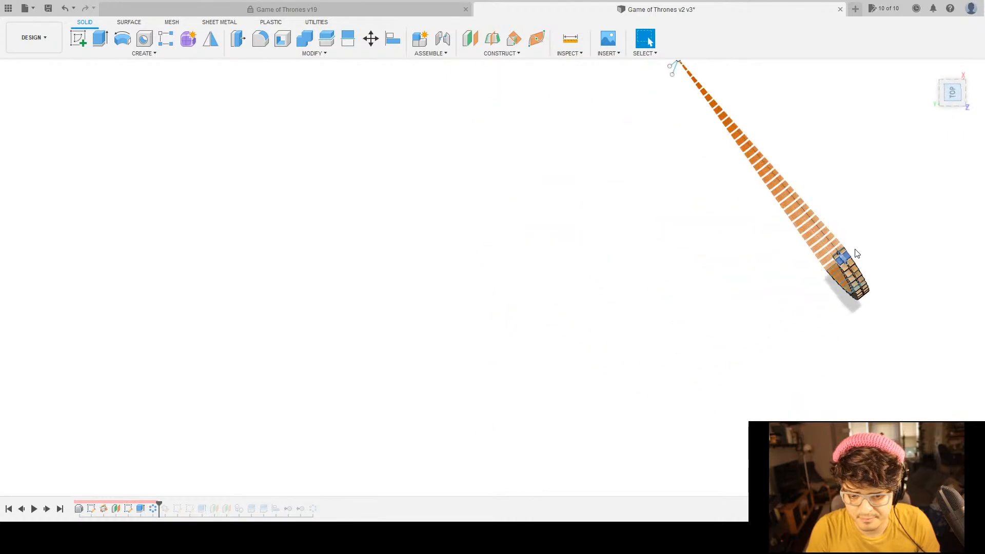
middle_drag(806, 182, 652, 210)
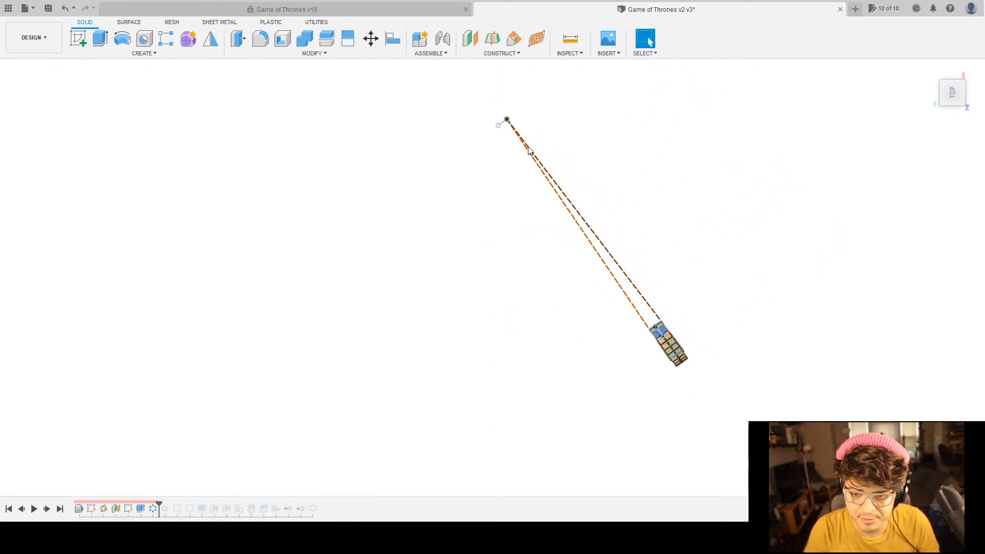
scroll(665, 336, up, 3)
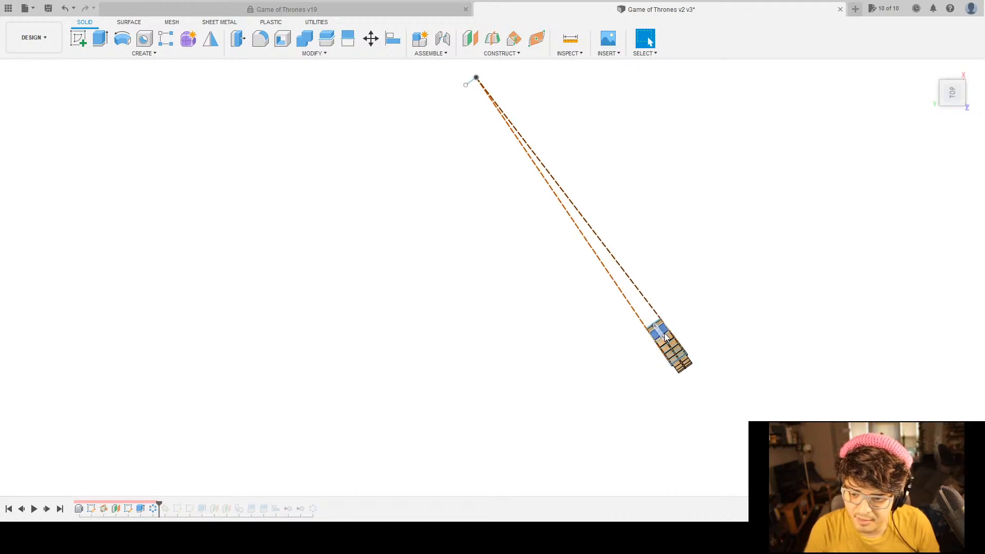
scroll(672, 342, up, 6)
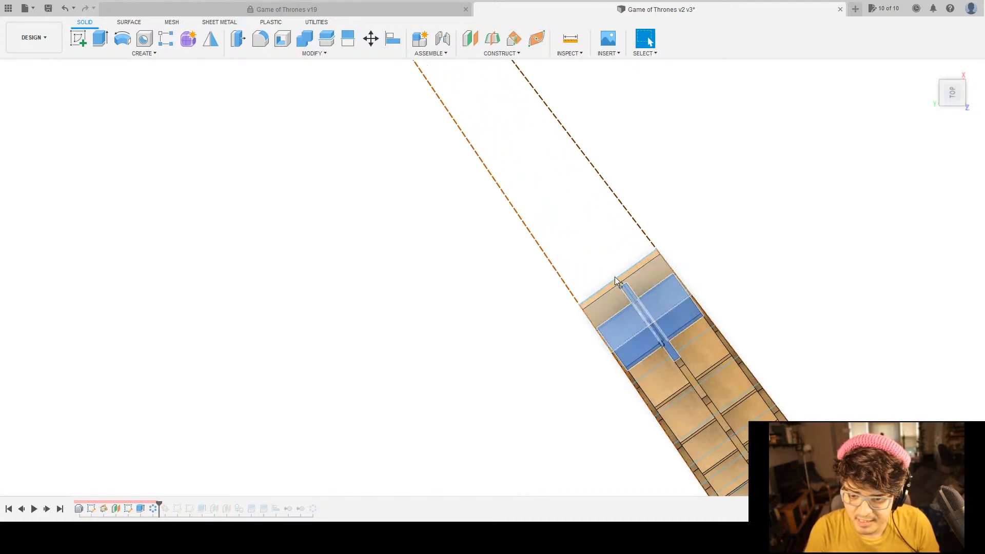
scroll(619, 298, down, 8)
shift+middle_drag(743, 358, 685, 410)
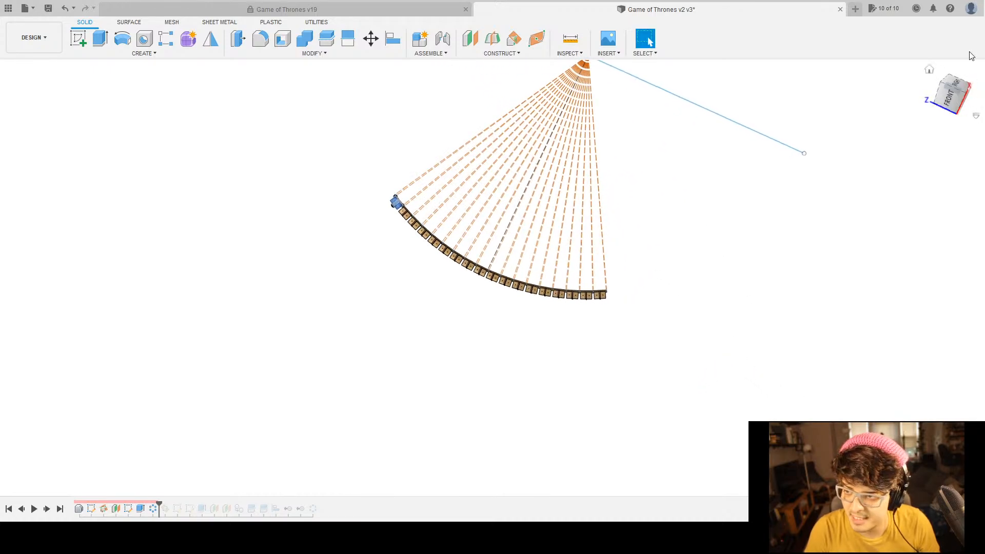
click(949, 97)
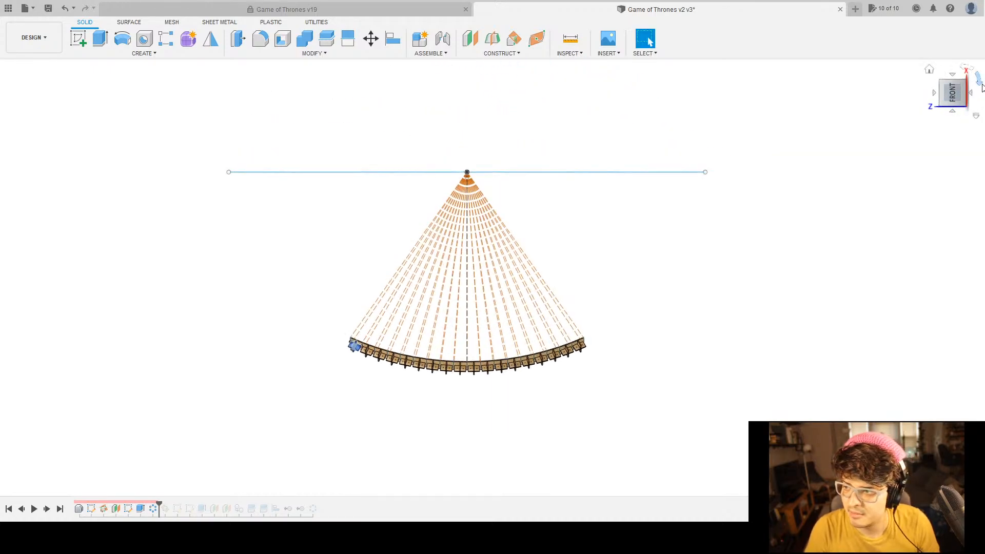
shift+middle_drag(755, 307, 675, 325)
scroll(585, 247, up, 5)
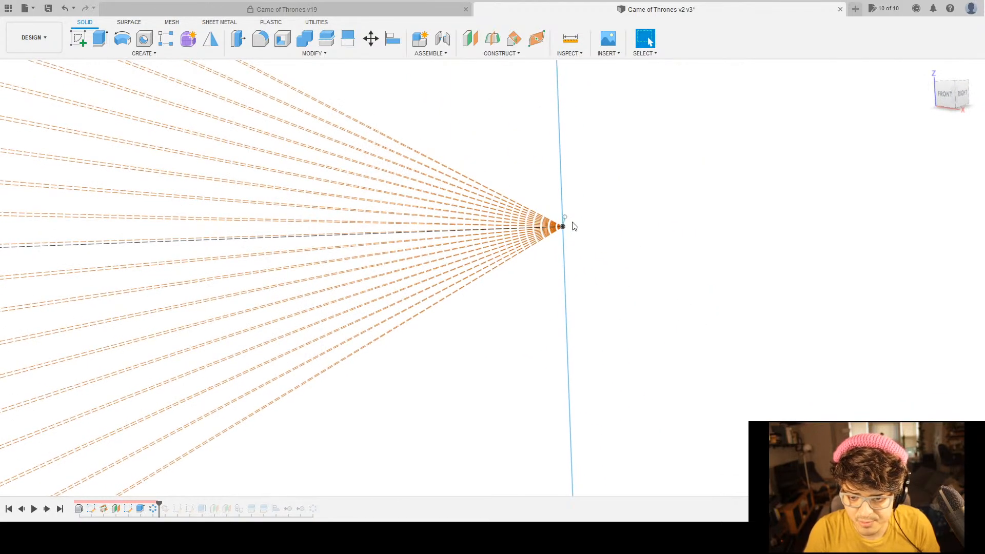
shift+middle_drag(563, 237, 563, 229)
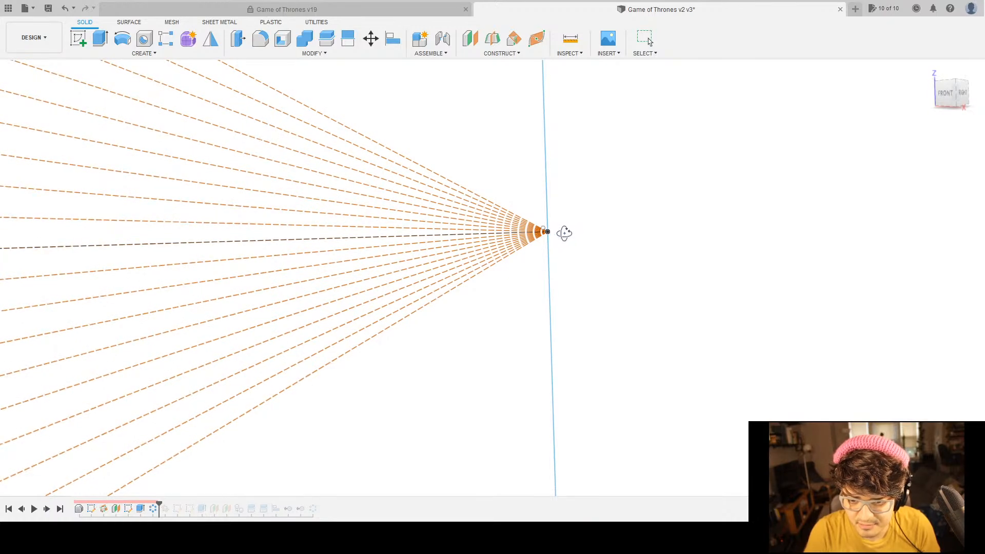
scroll(565, 240, down, 5)
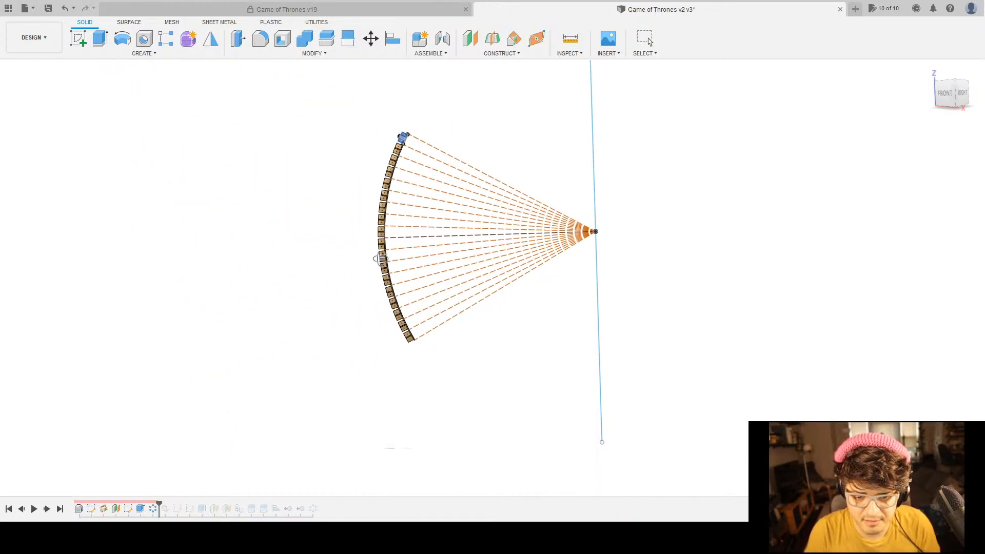
Inspect the joint between a module's cross board and its back board from both sides.
scroll(395, 242, up, 8)
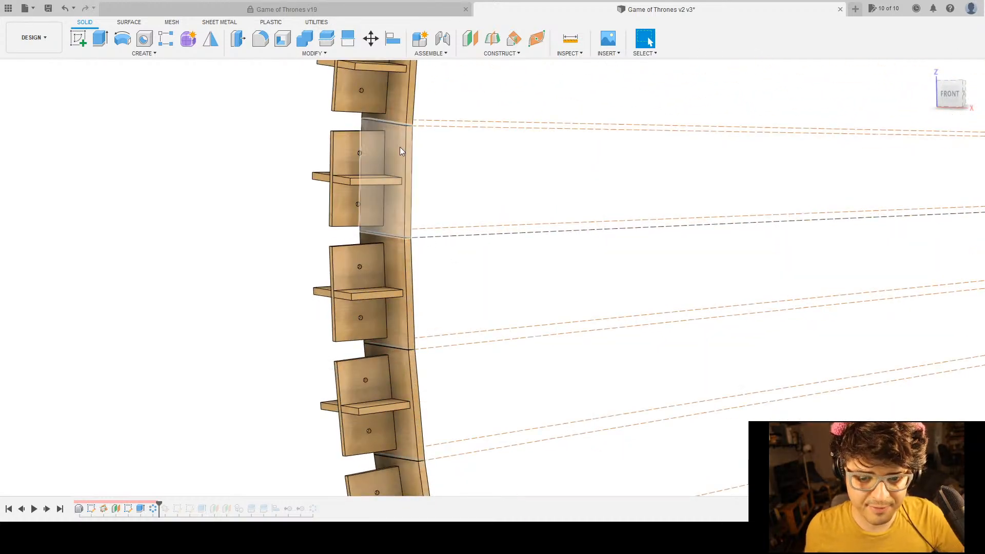
scroll(380, 193, down, 6)
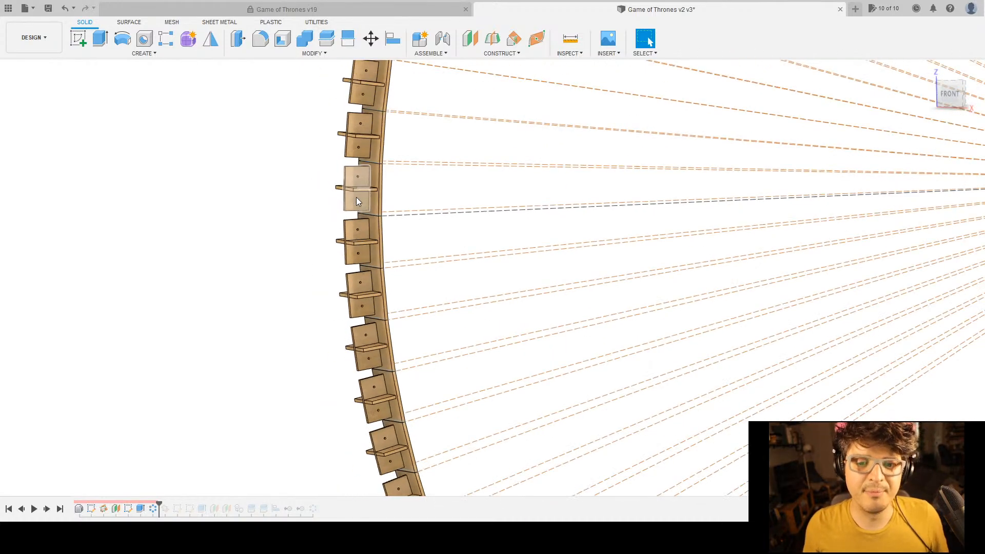
scroll(435, 297, up, 6)
scroll(382, 289, up, 5)
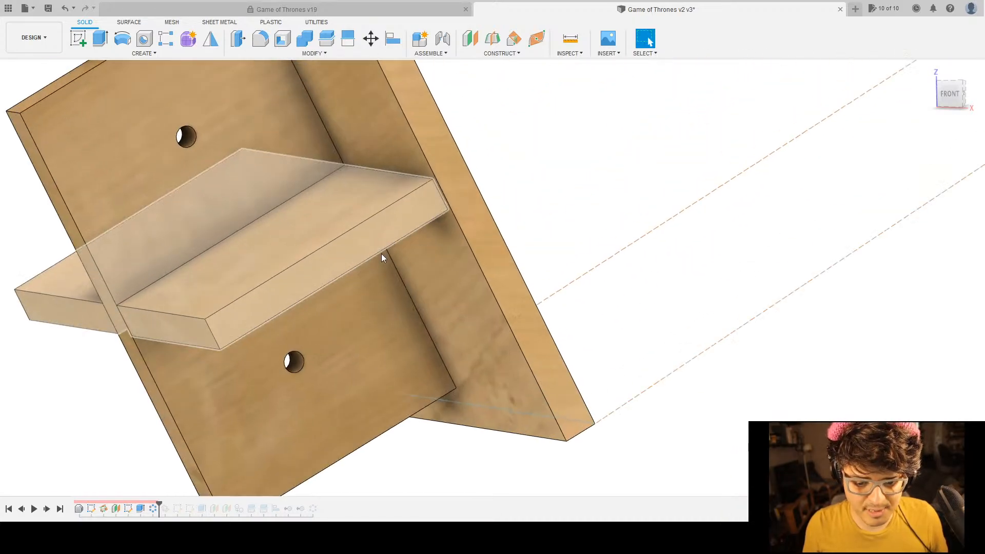
scroll(418, 193, up, 5)
shift+middle_drag(425, 165, 423, 156)
shift+middle_drag(423, 157, 411, 131)
scroll(410, 131, up, 2)
scroll(442, 130, down, 8)
scroll(436, 130, down, 10)
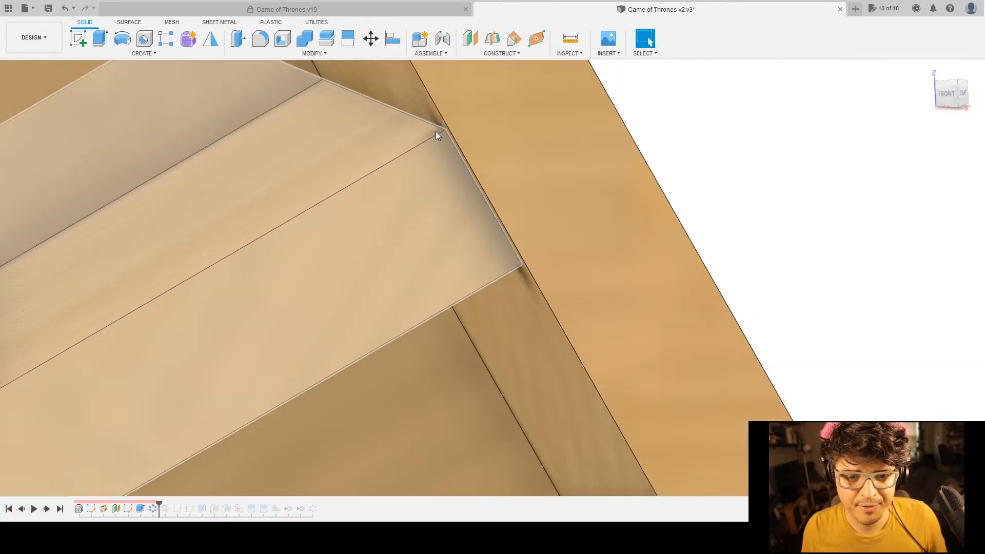
shift+middle_drag(352, 214, 495, 192)
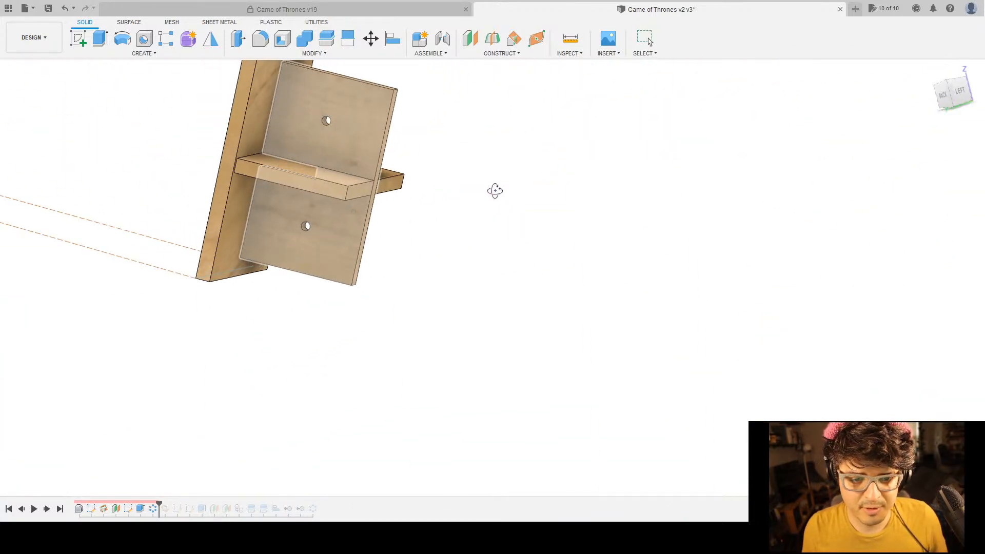
scroll(258, 159, up, 10)
scroll(273, 149, up, 8)
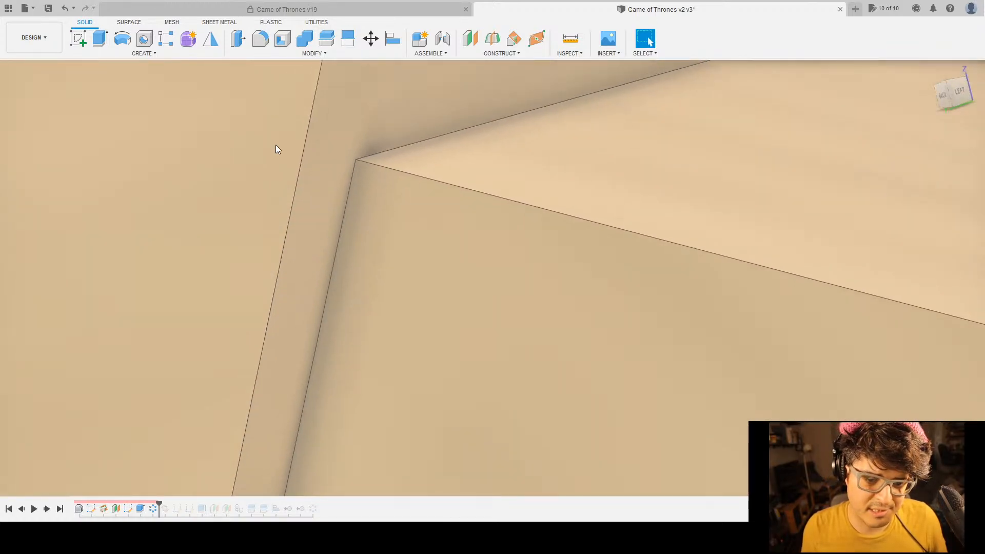
mouse_move(392, 191)
middle_down()
mouse_move(312, 211)
mouse_move(317, 239)
mouse_move(430, 268)
mouse_move(430, 238)
mouse_move(451, 234)
middle_up()
scroll(450, 234, down, 12)
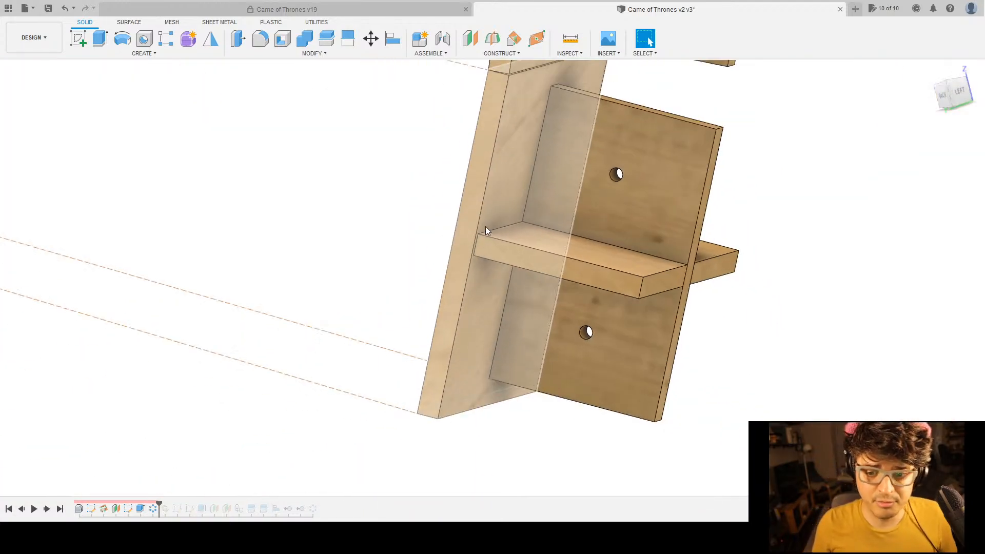
Examine the spacing of the modules and the radial construction lines along the whole arc.
shift+middle_drag(732, 293, 635, 278)
scroll(718, 269, down, 5)
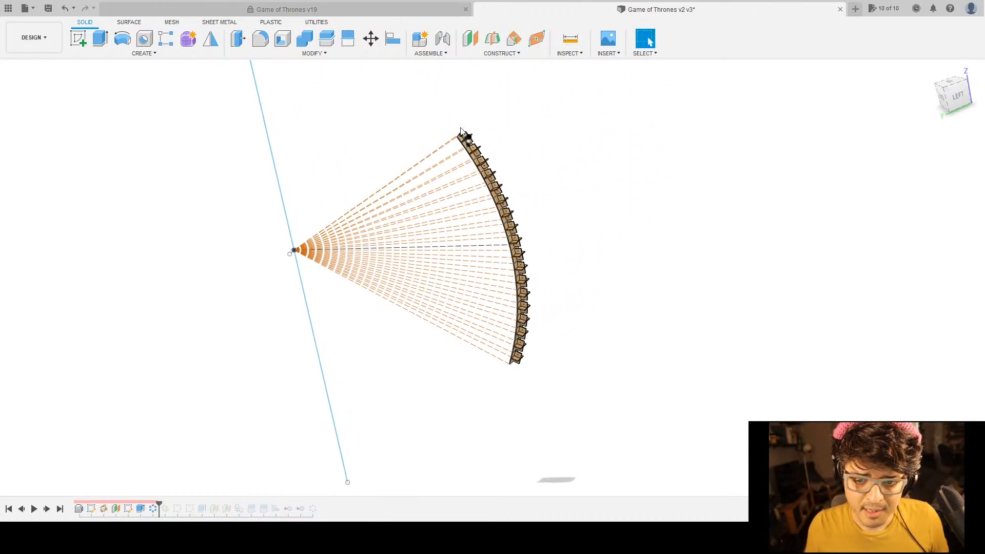
scroll(460, 131, up, 10)
shift+middle_drag(598, 195, 624, 178)
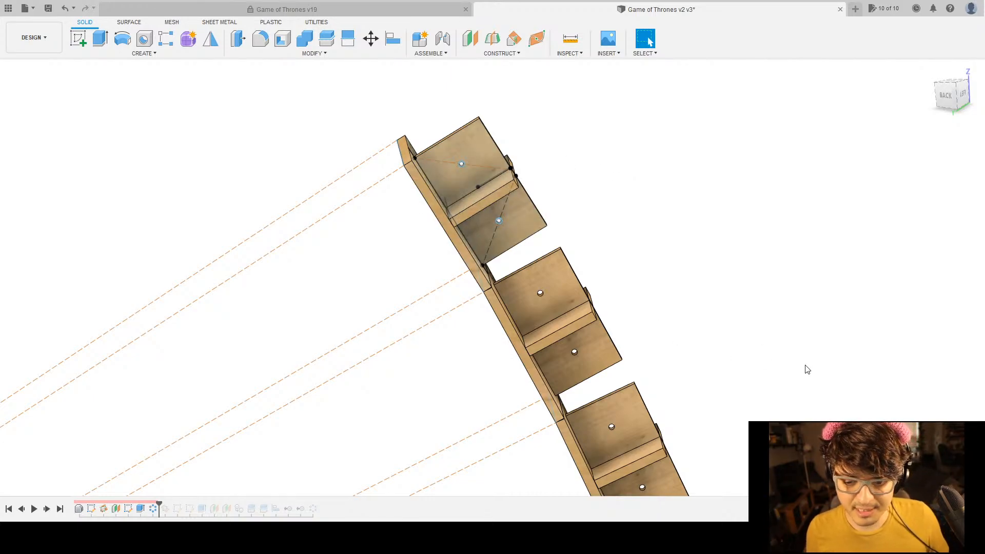
scroll(806, 368, down, 5)
scroll(630, 226, up, 3)
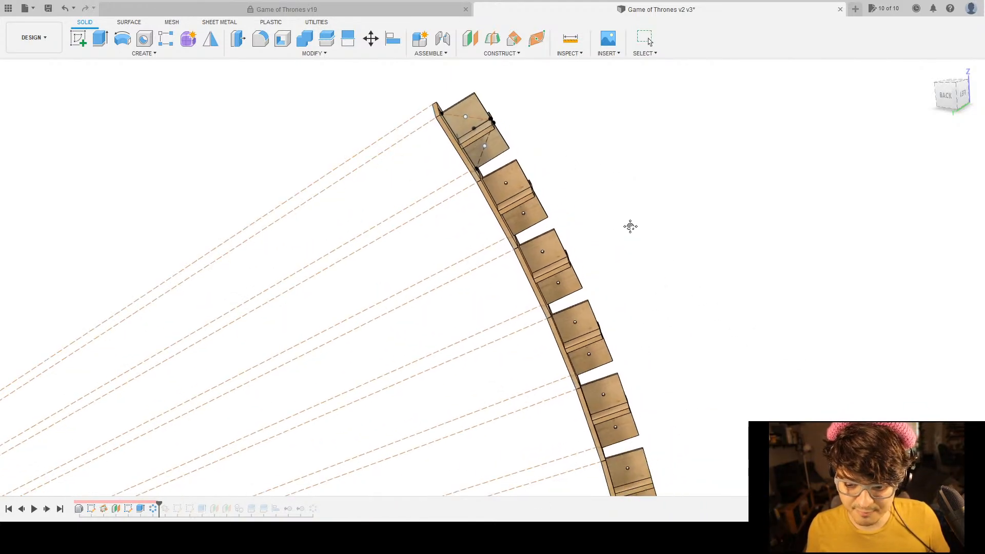
scroll(540, 288, down, 6)
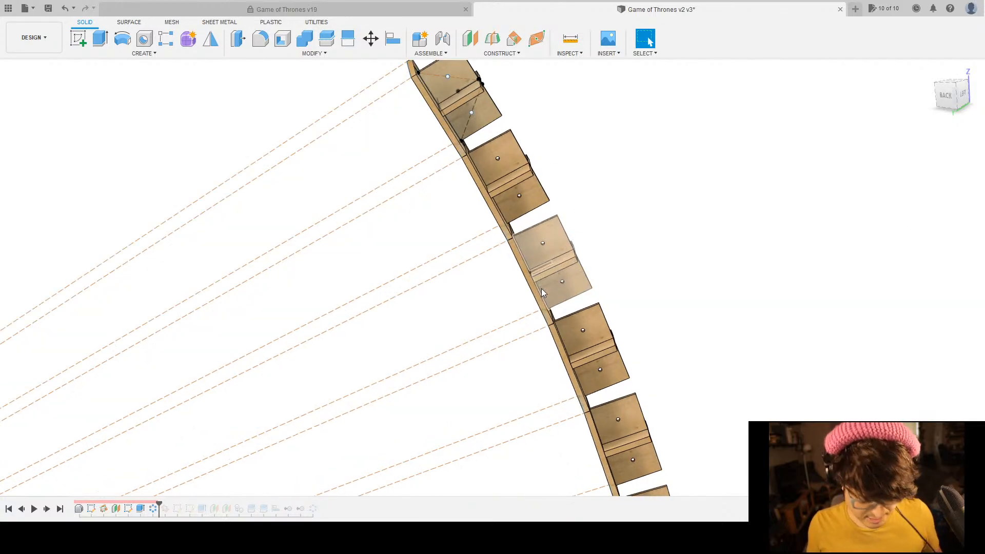
scroll(711, 301, up, 3)
shift+middle_drag(712, 301, 663, 294)
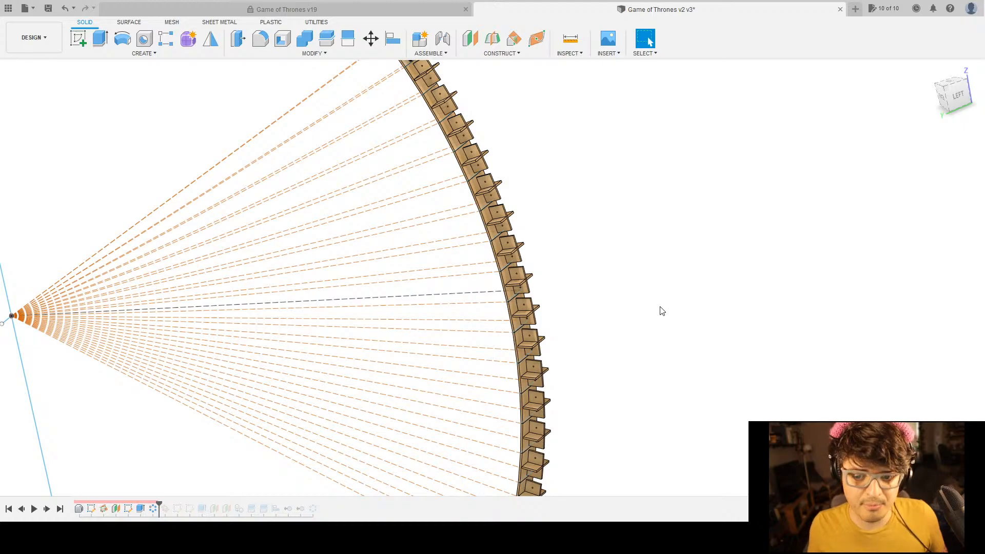
scroll(602, 339, down, 5)
middle_drag(620, 356, 547, 270)
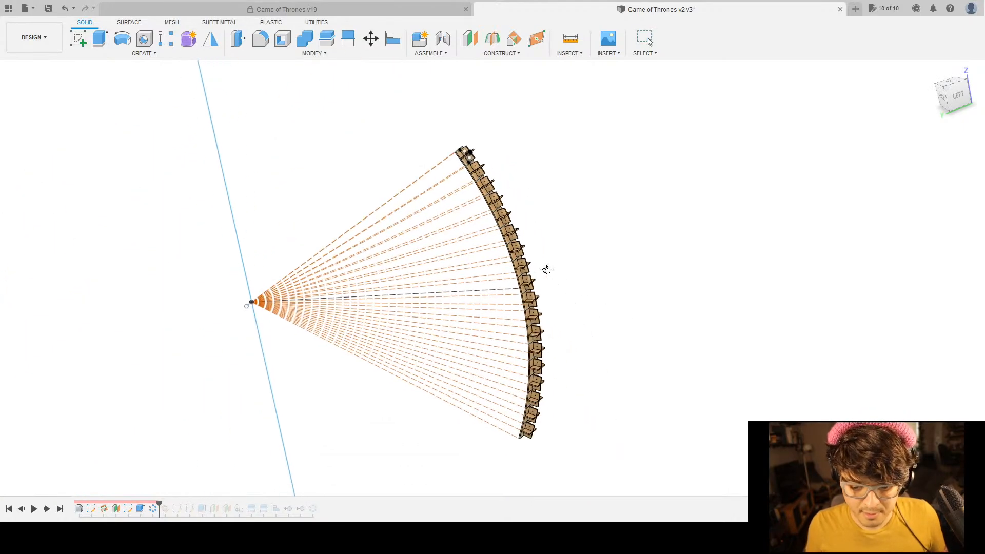
shift+middle_drag(584, 333, 519, 403)
scroll(402, 285, up, 10)
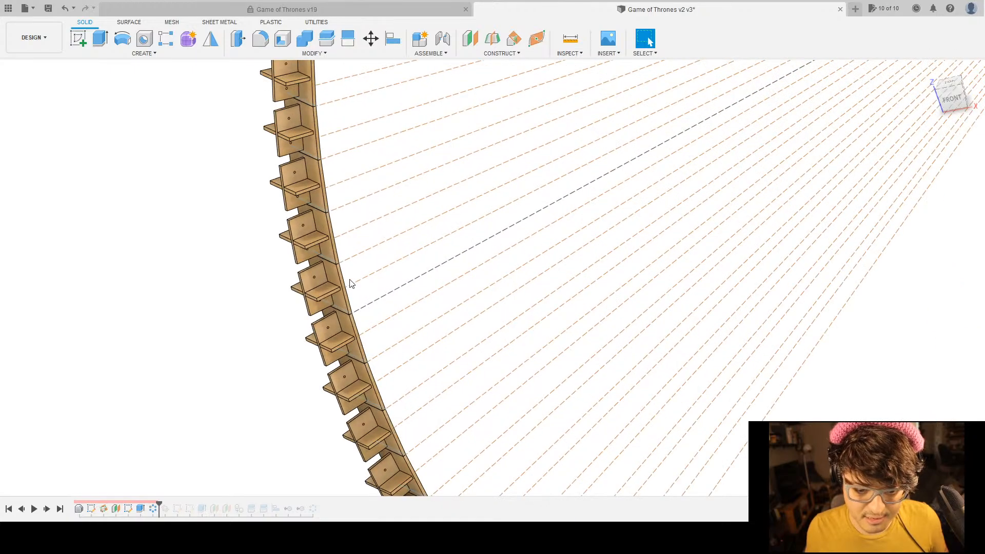
scroll(495, 473, down, 10)
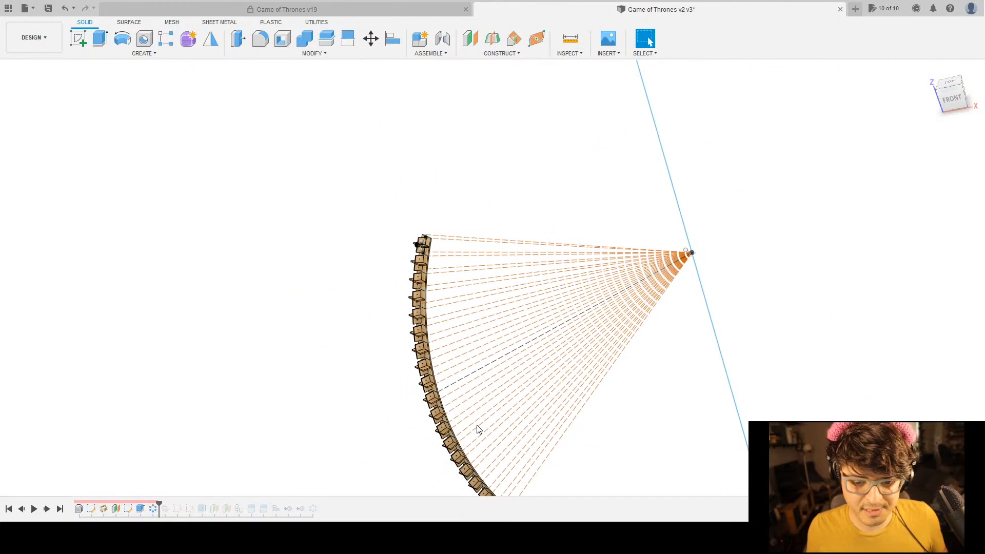
scroll(432, 154, up, 3)
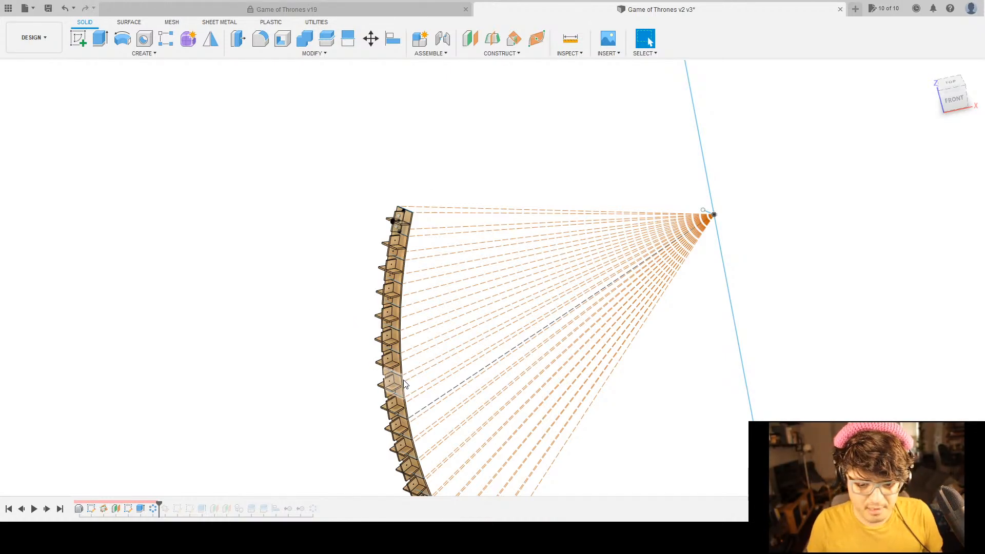
Start a new sketch on the flat face of the board with two holes in one of the array's modules.
scroll(400, 377, up, 10)
shift+middle_drag(450, 380, 653, 75)
scroll(280, 302, down, 1)
scroll(279, 300, up, 3)
shift+middle_drag(259, 308, 326, 260)
middle_drag(619, 386, 602, 391)
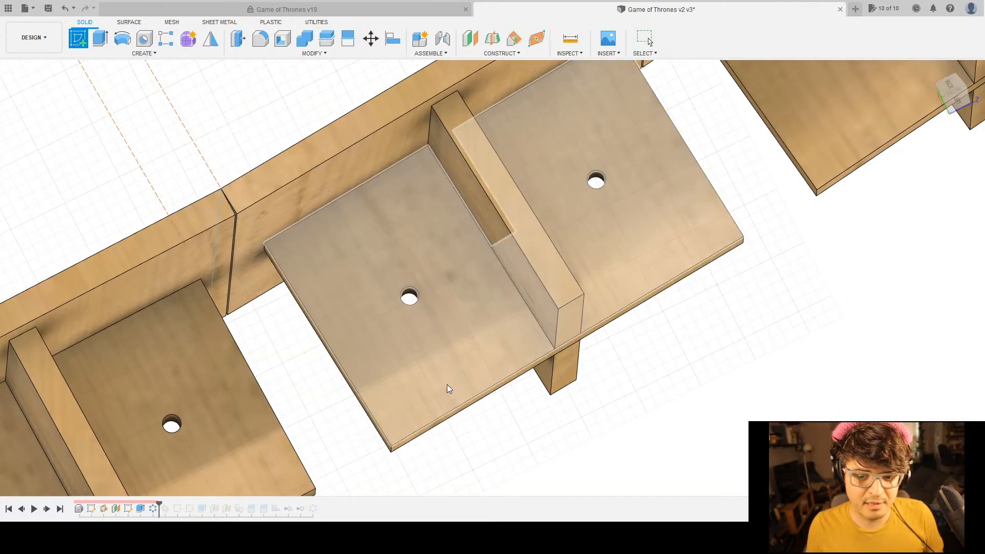
click(482, 243)
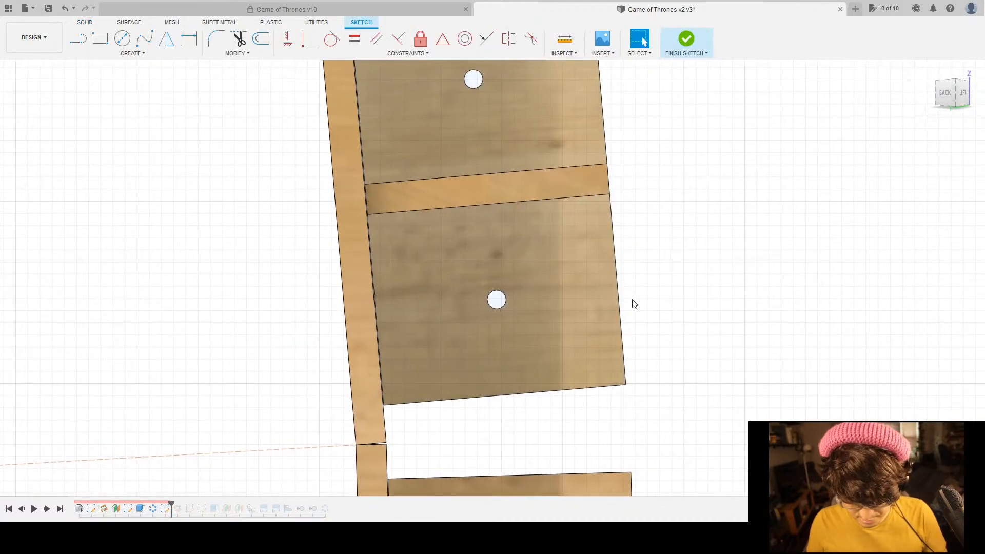
click(516, 235)
click(359, 300)
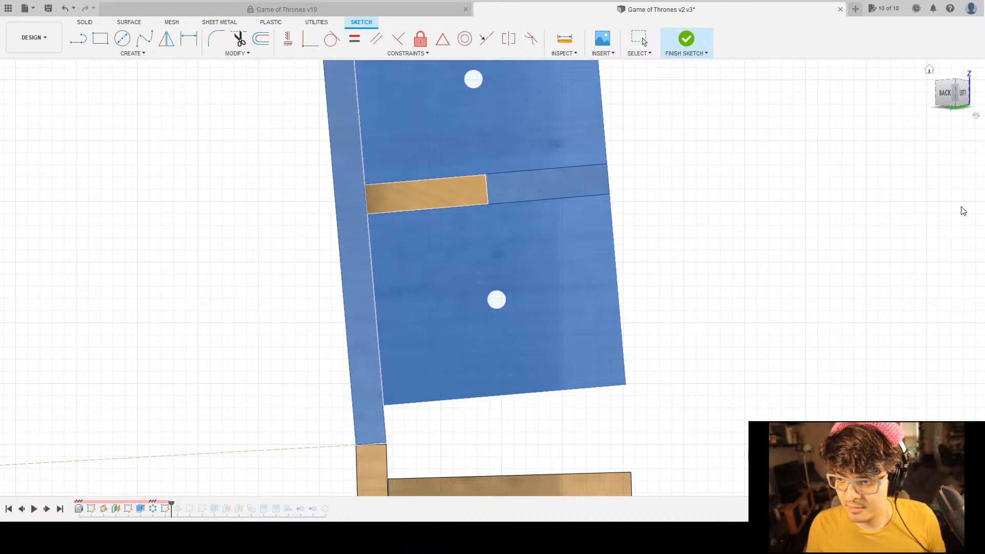
key(Escape)
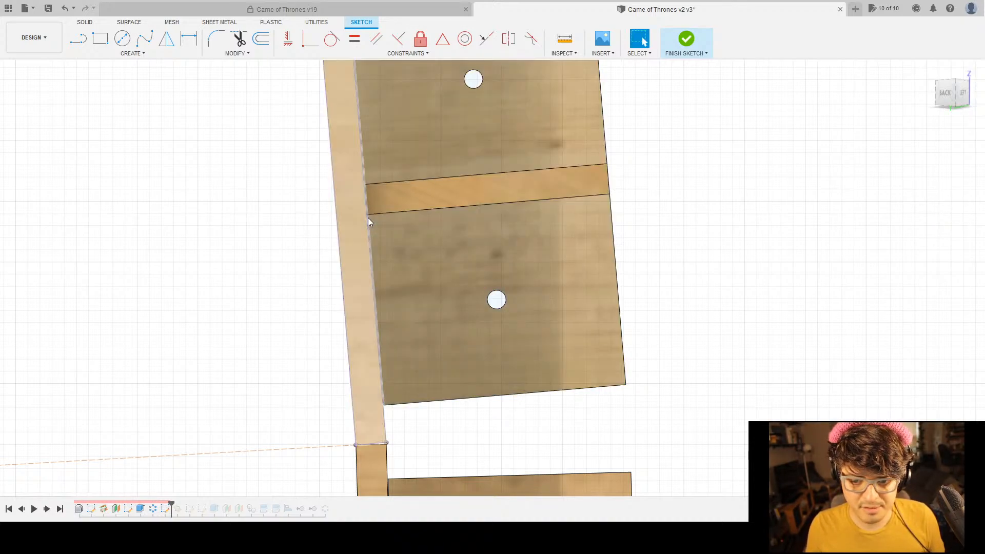
Examine the gap between the holed board and the back board along the full height of the sketched module.
scroll(350, 236, up, 6)
scroll(405, 200, up, 4)
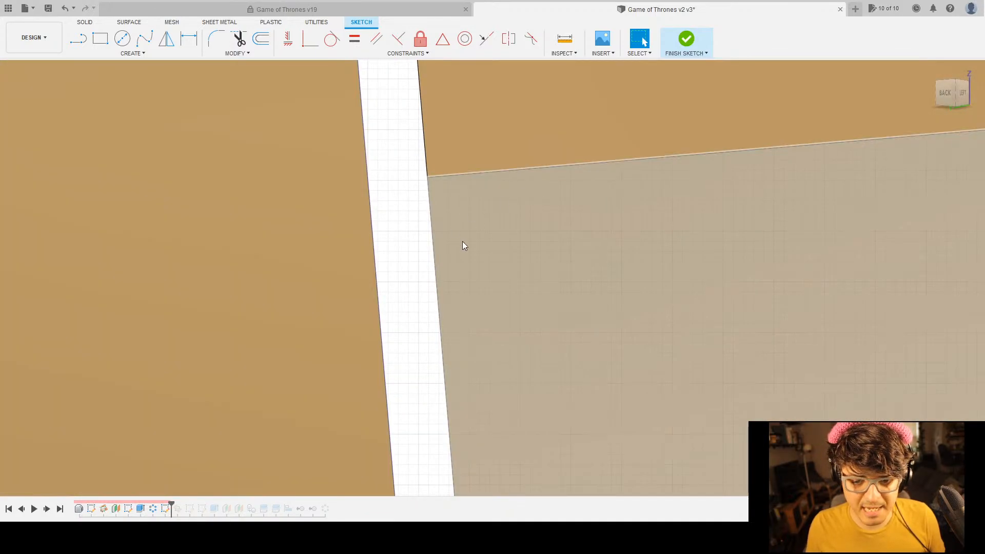
mouse_move(463, 241)
middle_down()
mouse_move(483, 248)
mouse_move(530, 233)
mouse_move(577, 434)
middle_up()
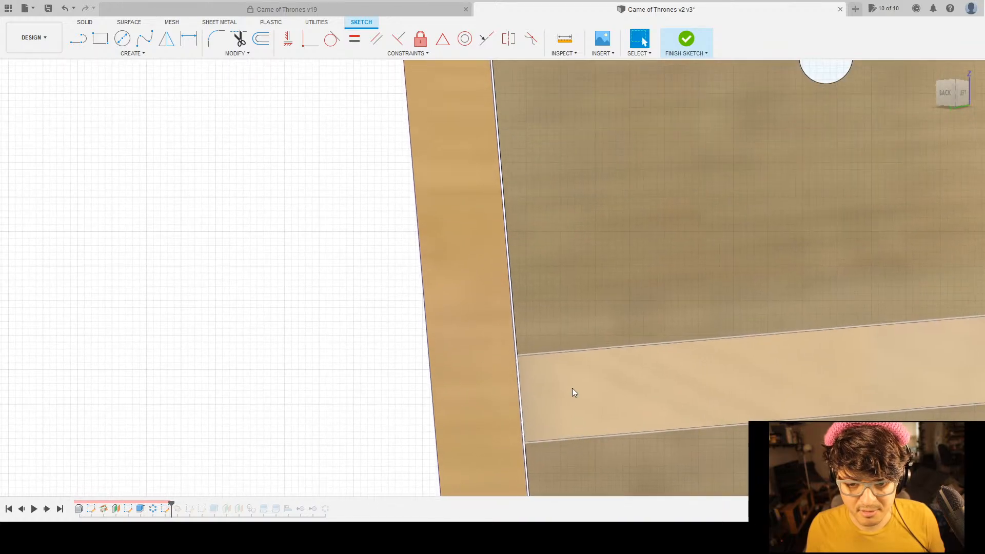
middle_drag(556, 106, 567, 422)
mouse_move(555, 209)
middle_down()
mouse_move(564, 319)
mouse_move(482, 61)
middle_up()
middle_drag(589, 350, 514, 79)
scroll(562, 201, down, 8)
scroll(561, 201, down, 5)
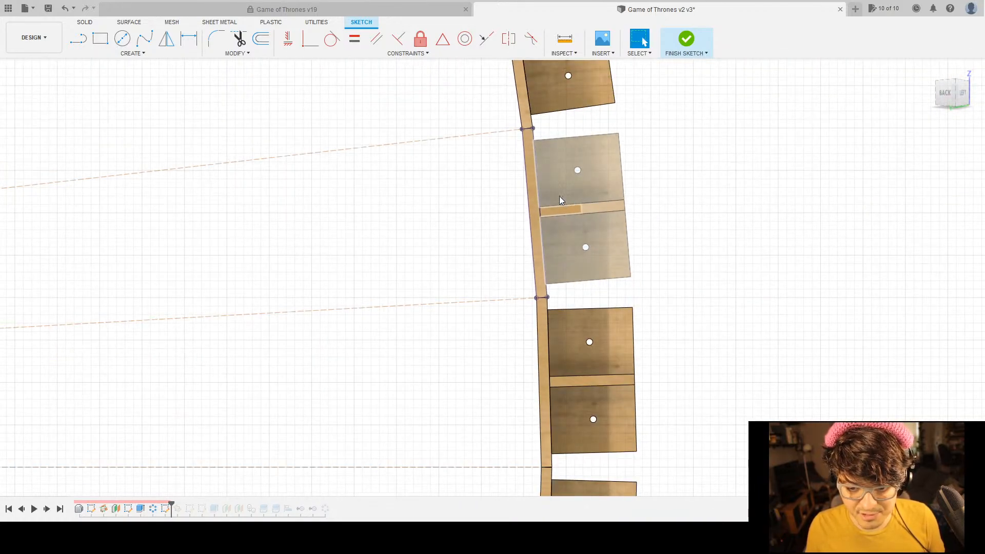
Follow the arc up to its uppermost module and examine the joint between that module's holed board and back board.
scroll(562, 199, up, 6)
middle_drag(565, 121, 613, 447)
middle_drag(593, 149, 588, 459)
middle_drag(509, 128, 585, 464)
mouse_move(464, 123)
middle_down()
mouse_move(590, 468)
mouse_move(567, 480)
middle_up()
middle_drag(464, 147, 606, 456)
scroll(542, 308, down, 4)
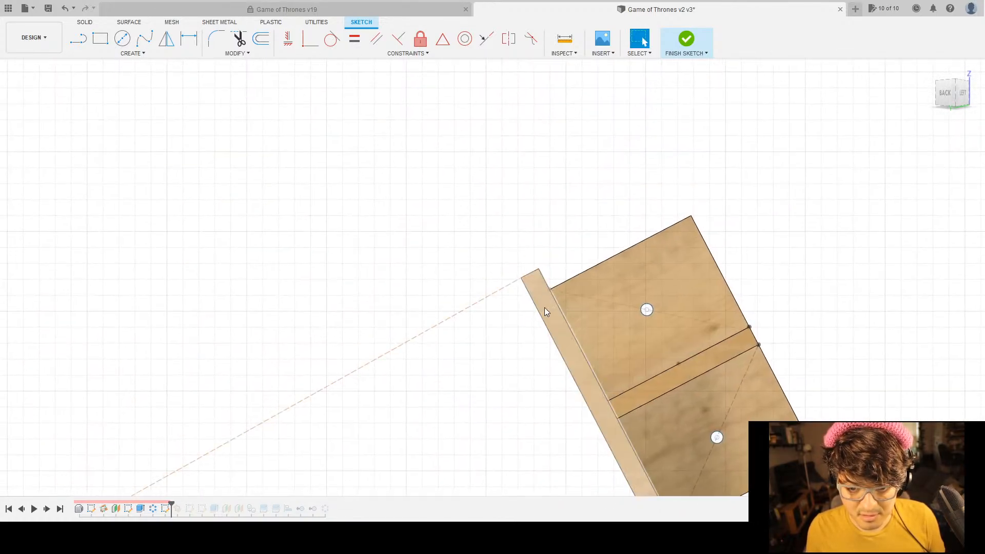
scroll(557, 292, up, 10)
scroll(455, 307, up, 3)
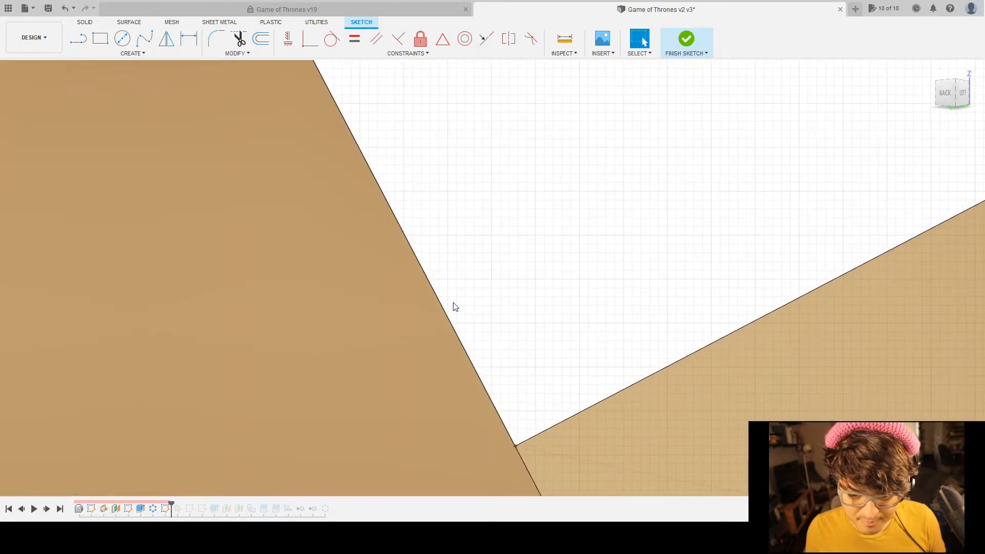
scroll(450, 306, down, 3)
scroll(446, 302, down, 6)
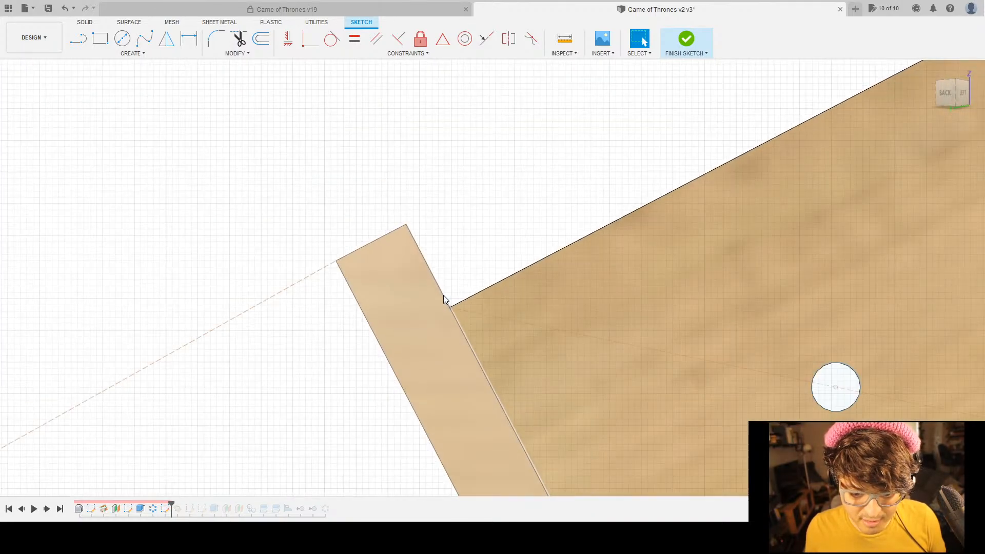
scroll(524, 377, down, 2)
middle_drag(539, 336, 462, 277)
scroll(363, 202, up, 2)
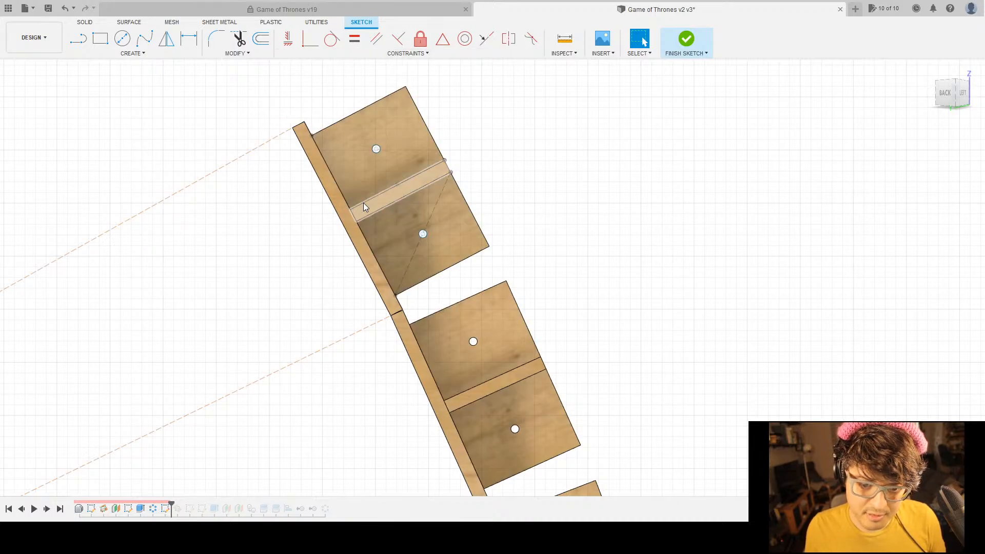
Examine the uppermost module's back board corner against its radial construction line, and the holed board's corner against the back board.
scroll(329, 174, down, 2)
scroll(300, 154, up, 6)
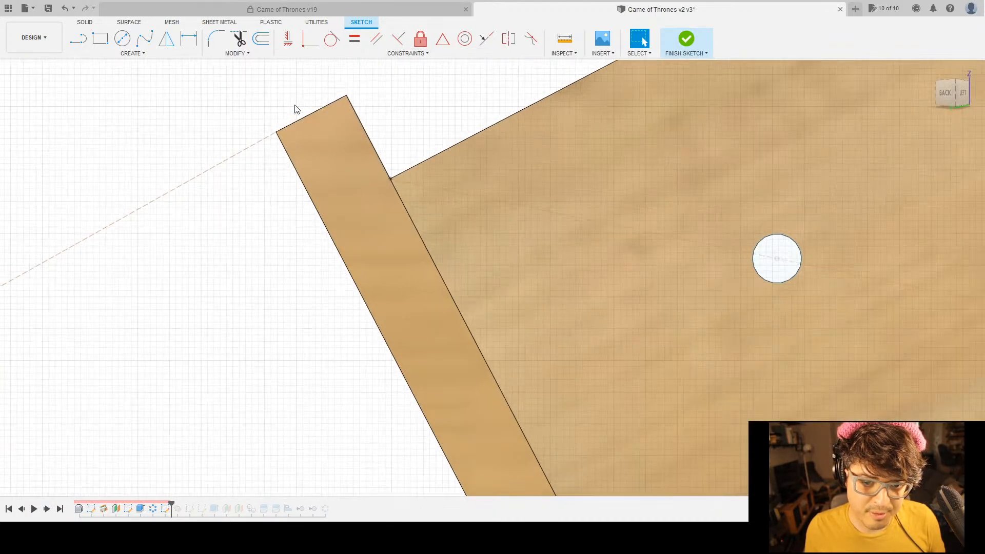
scroll(303, 123, up, 5)
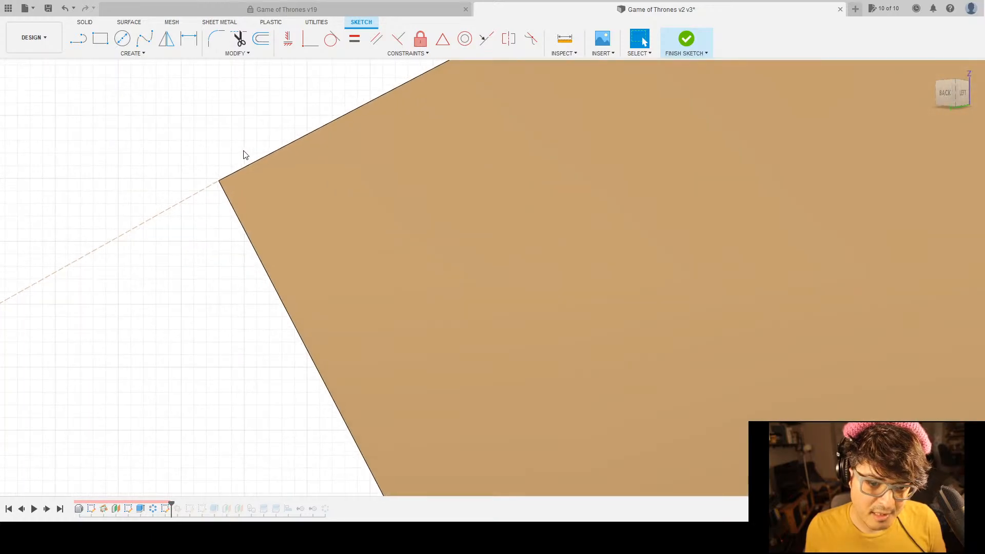
scroll(241, 160, up, 3)
scroll(242, 248, down, 5)
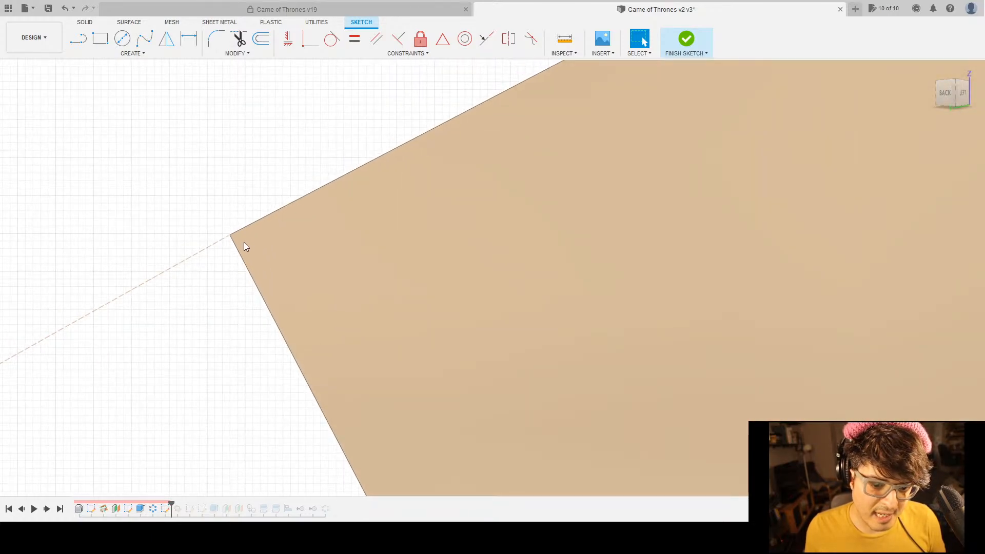
scroll(435, 252, down, 3)
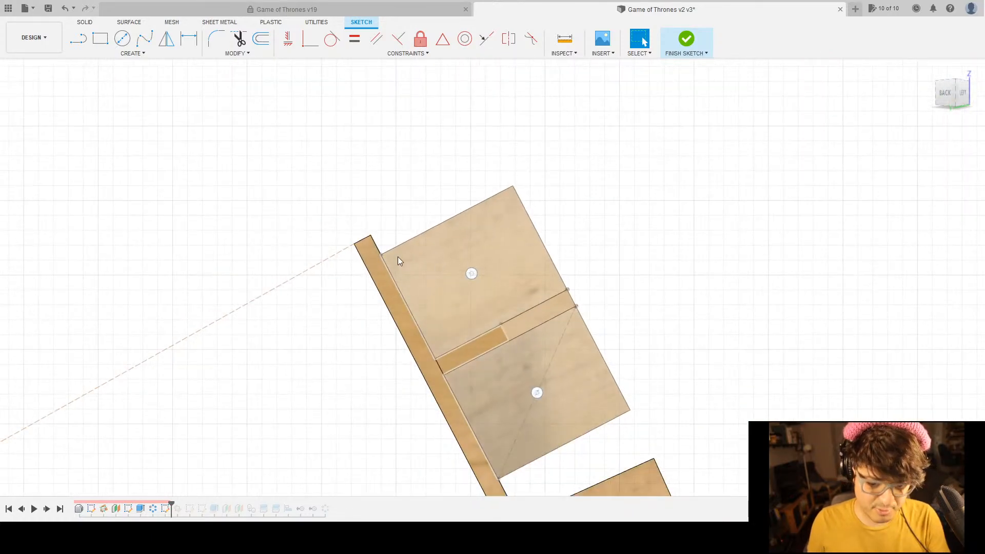
scroll(401, 270, up, 10)
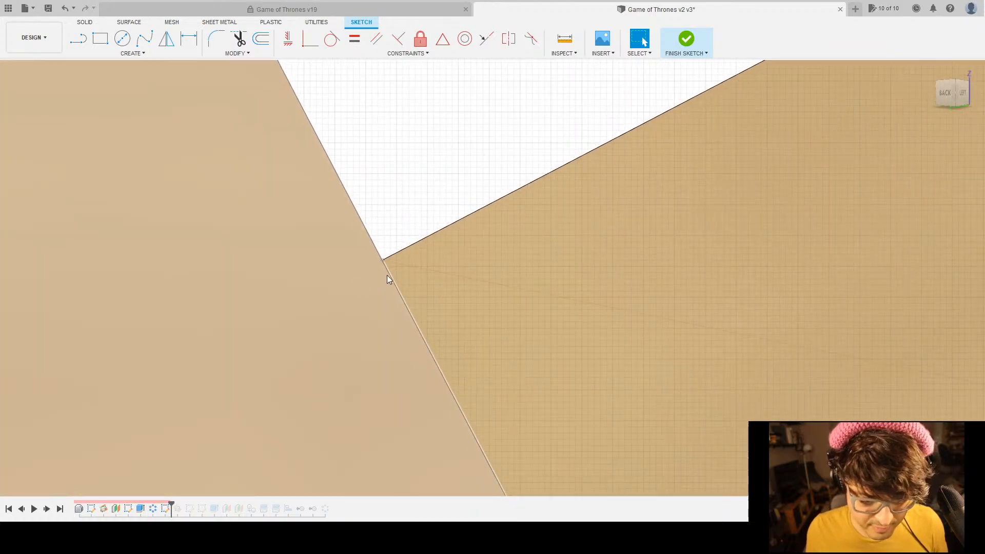
scroll(390, 266, up, 2)
mouse_move(321, 213)
middle_down()
mouse_move(439, 301)
mouse_move(589, 363)
middle_up()
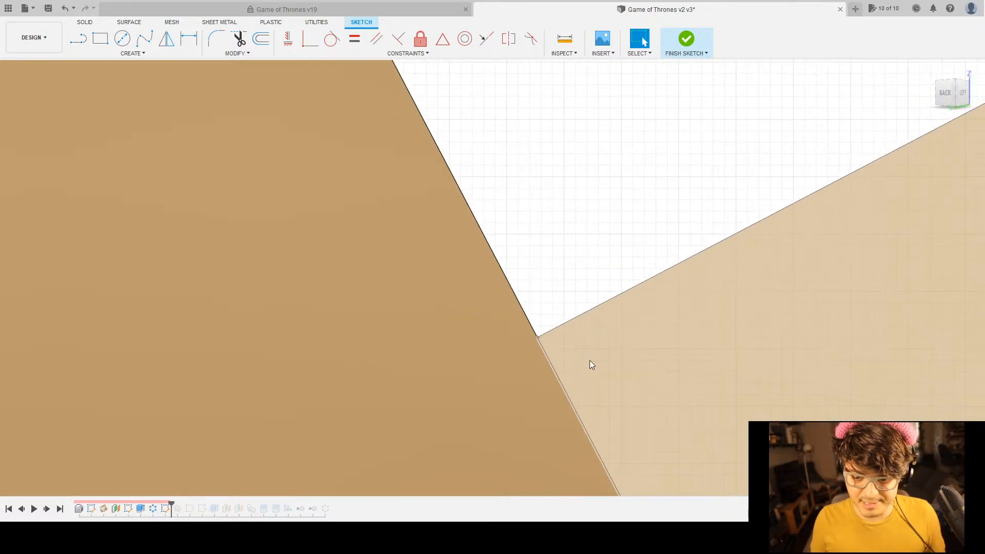
Examine the board joints from the uppermost module down to the middle of the arc.
scroll(589, 363, down, 10)
mouse_move(769, 427)
middle_down()
mouse_move(614, 231)
mouse_move(498, 37)
middle_up()
middle_drag(616, 362, 482, 90)
middle_drag(539, 350, 476, 117)
middle_drag(514, 370, 481, 115)
middle_drag(478, 323, 443, 304)
scroll(384, 252, up, 5)
scroll(523, 223, up, 10)
scroll(545, 206, down, 15)
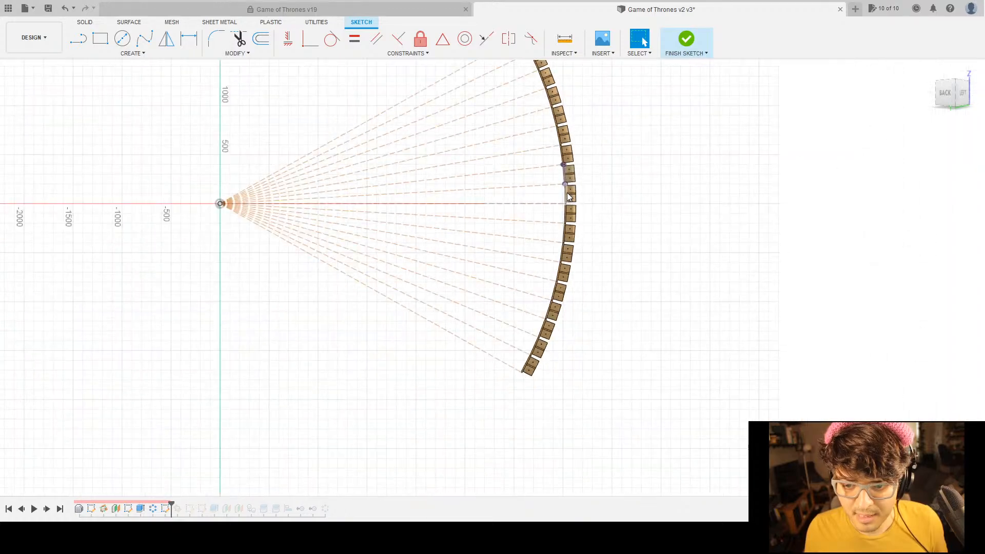
Examine the joint between the holed board and back board in the arc's lowest module, and review the whole arc.
scroll(568, 198, down, 3)
scroll(528, 305, up, 15)
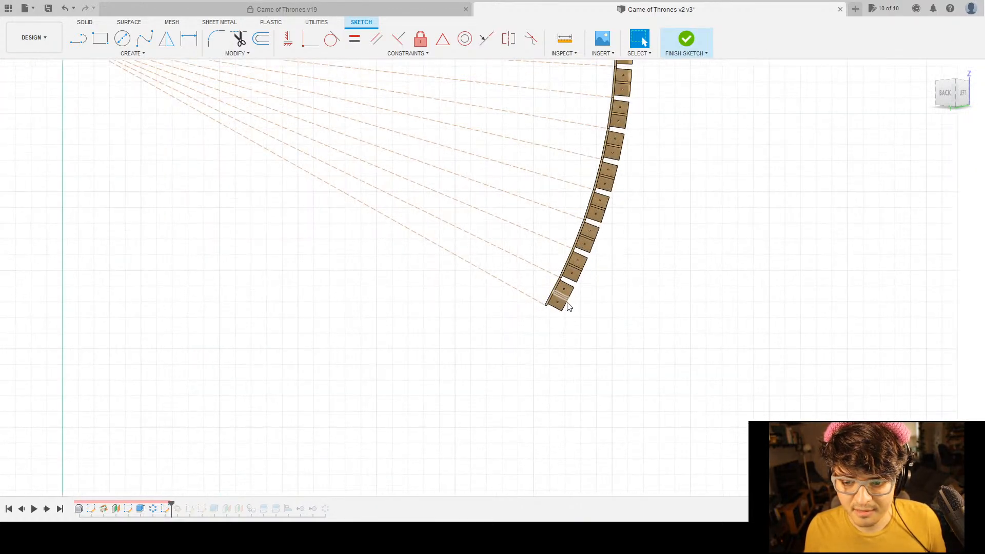
scroll(528, 278, up, 12)
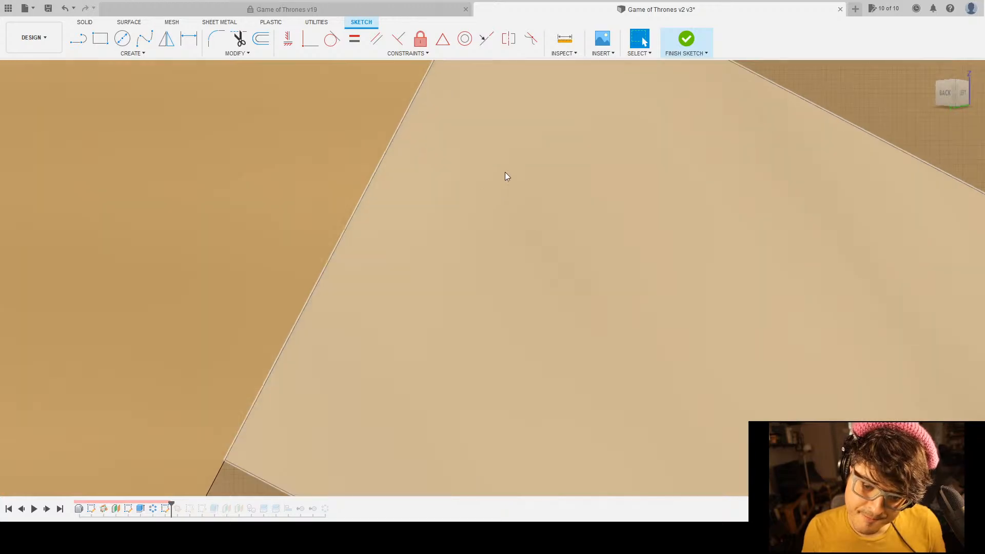
middle_drag(555, 117, 360, 539)
middle_drag(595, 175, 462, 451)
middle_drag(559, 220, 411, 514)
scroll(500, 341, down, 3)
scroll(500, 341, down, 3)
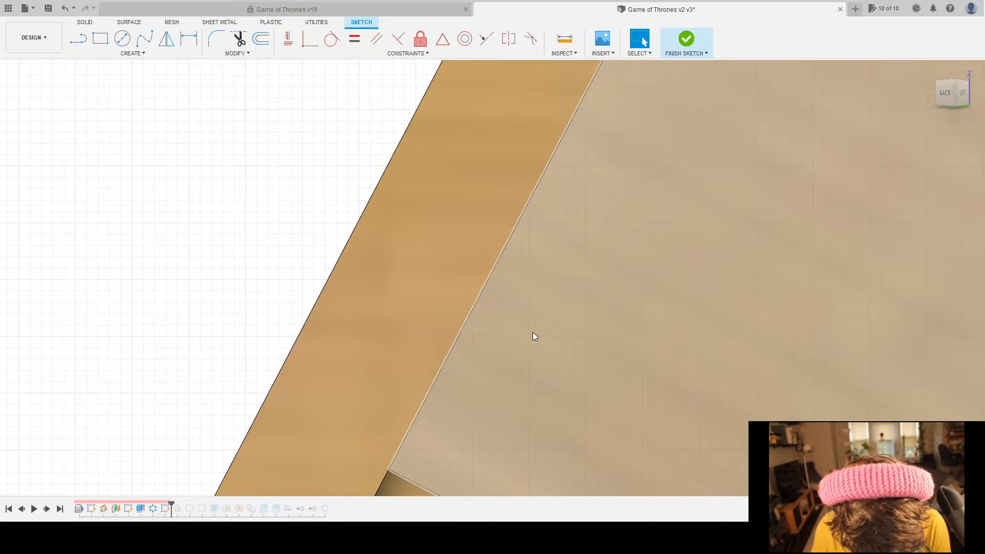
scroll(532, 336, down, 10)
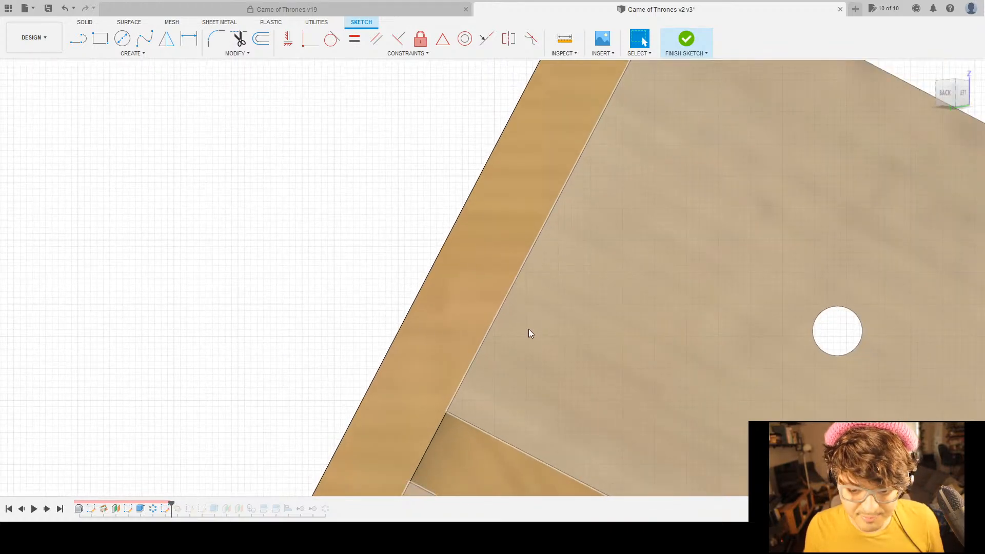
scroll(603, 247, down, 8)
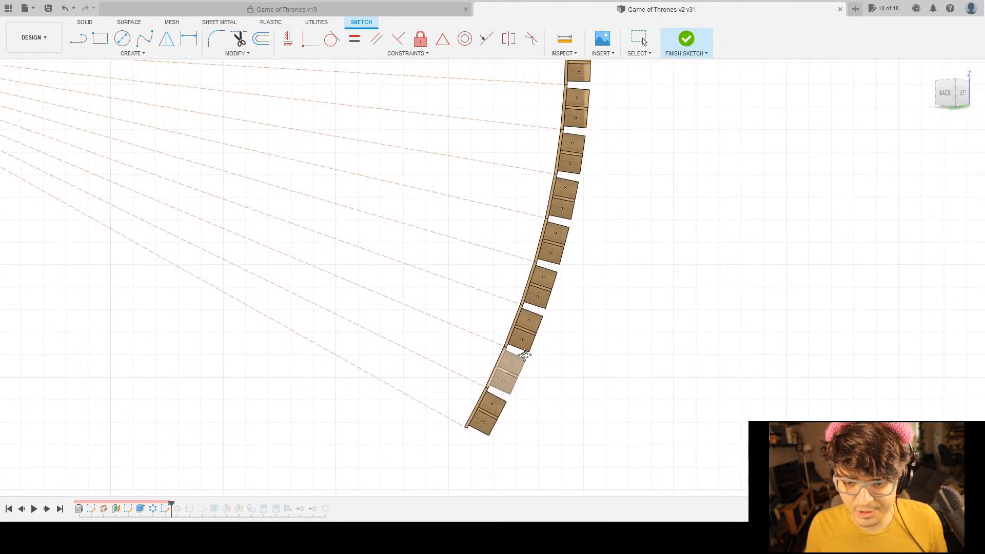
scroll(568, 194, up, 1)
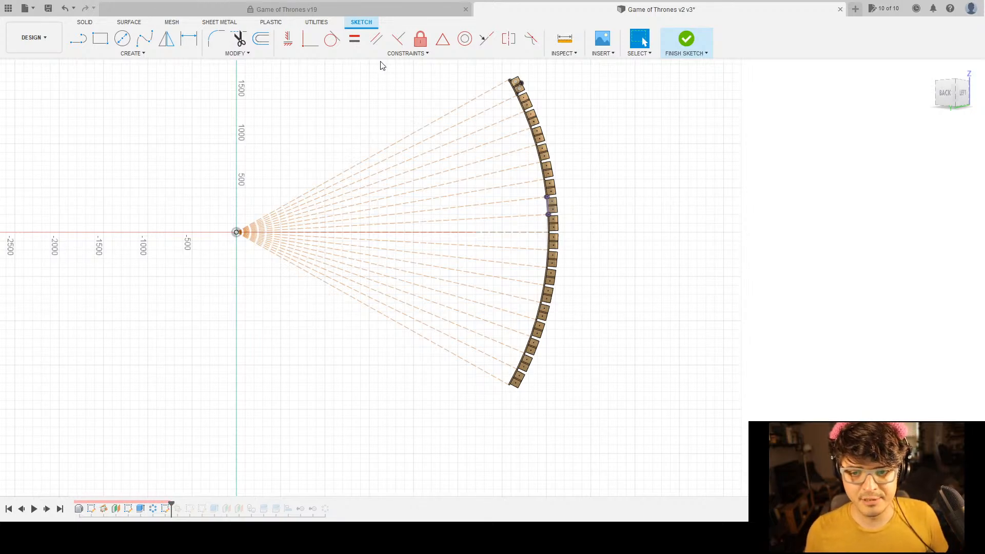
scroll(559, 88, down, 1)
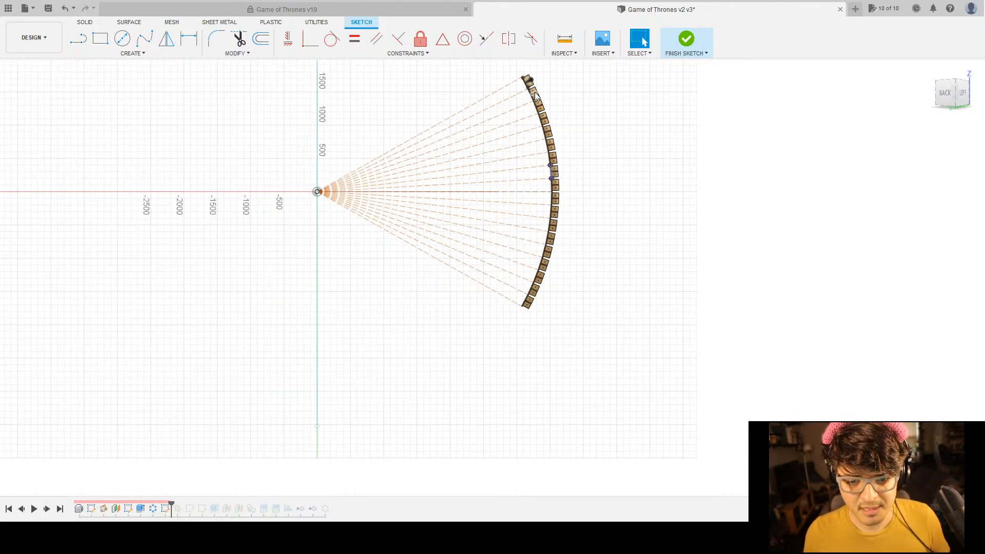
Recheck the uppermost module where the cross board and holed board meet the back board.
scroll(535, 96, down, 3)
scroll(532, 97, up, 10)
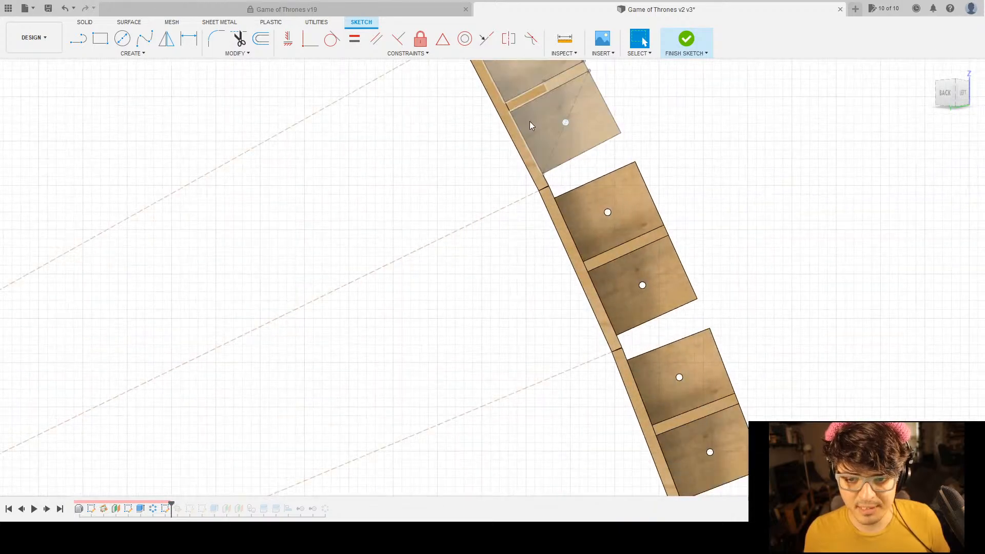
scroll(530, 123, down, 4)
scroll(525, 137, up, 10)
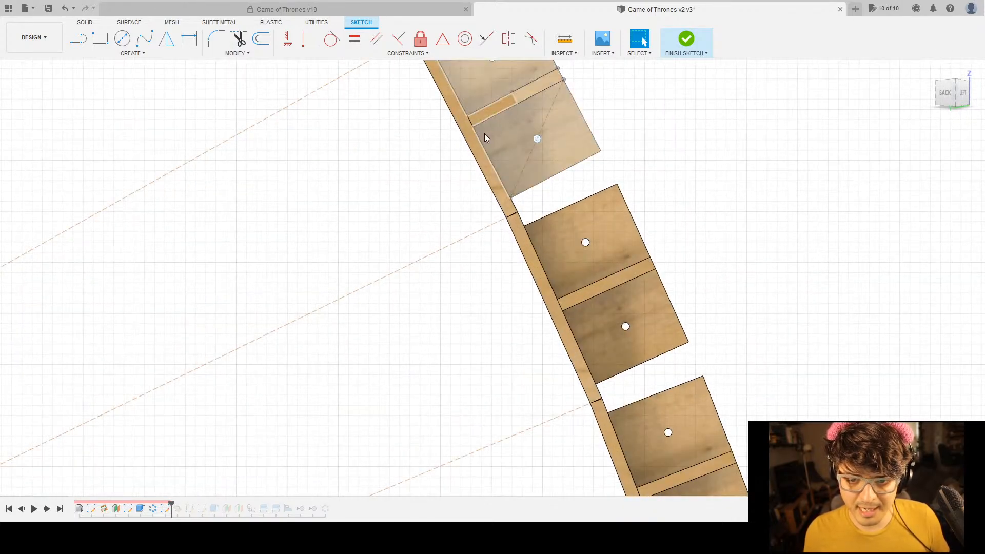
scroll(467, 213, down, 3)
scroll(462, 218, up, 12)
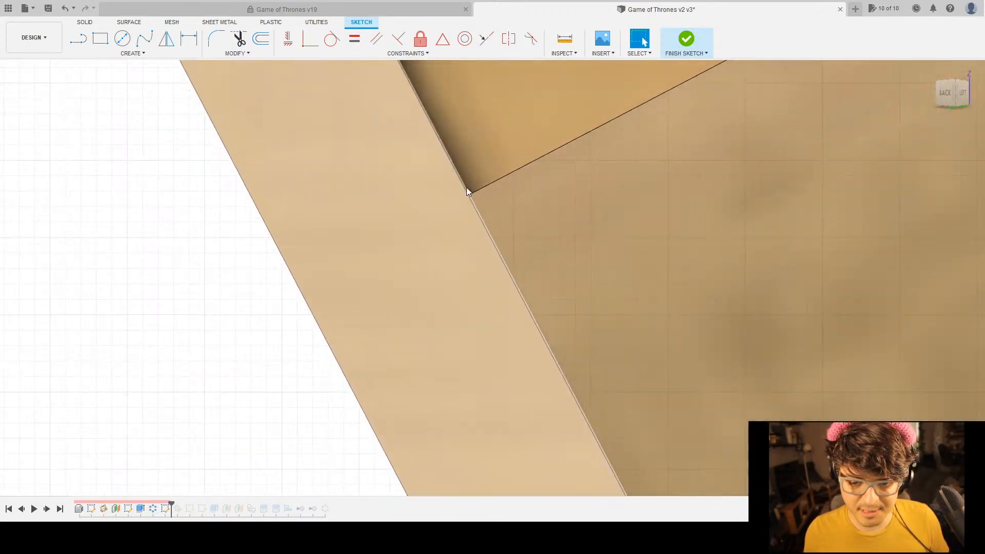
scroll(477, 275, down, 15)
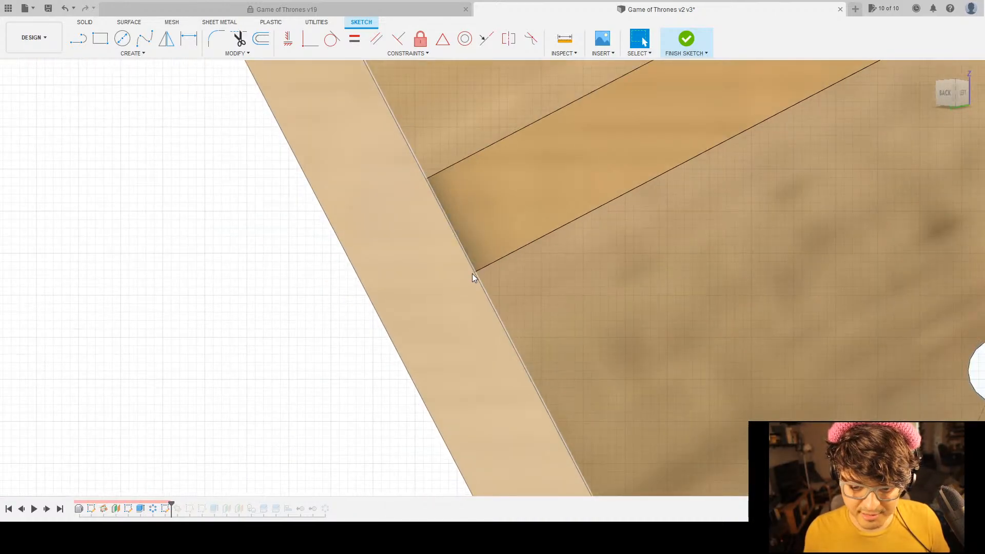
scroll(458, 257, down, 5)
scroll(506, 187, up, 12)
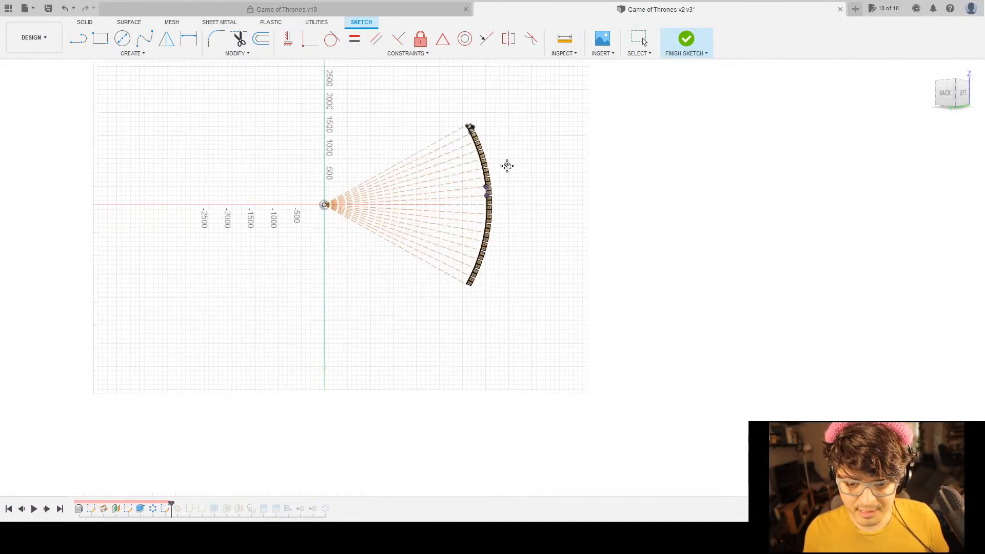
Compare the lowest module's back board joint with that of the module just below the arc's horizontal centre line.
scroll(446, 359, down, 5)
scroll(479, 228, up, 15)
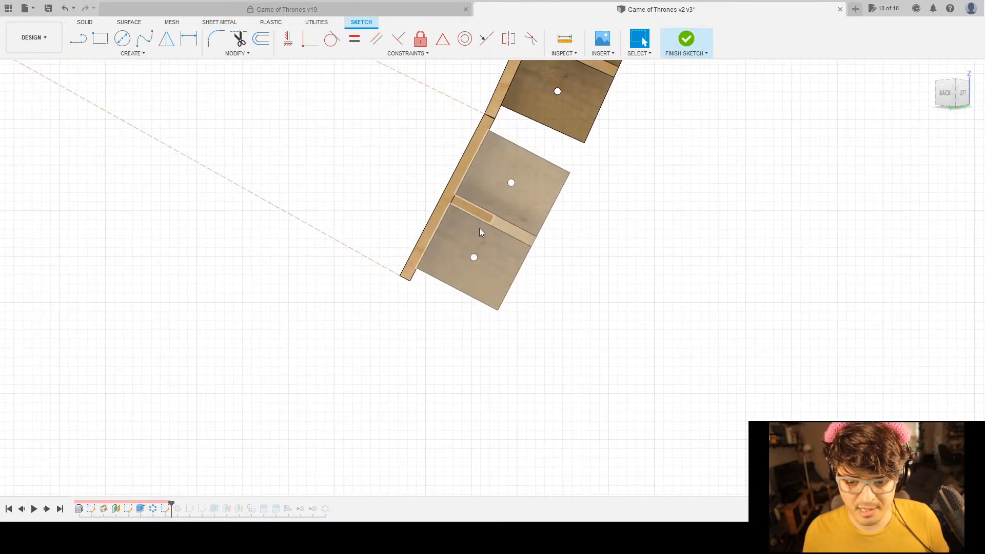
scroll(392, 144, up, 8)
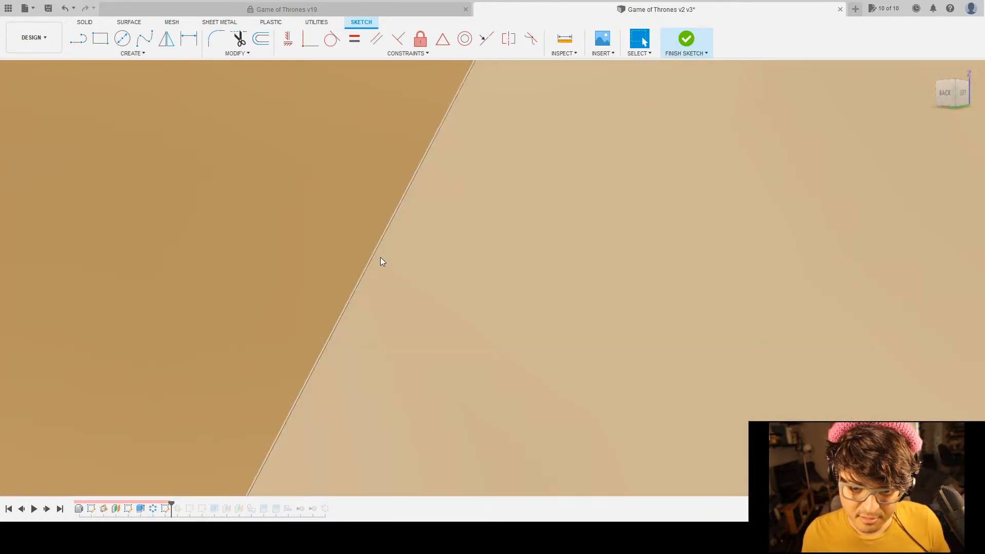
scroll(380, 302, down, 10)
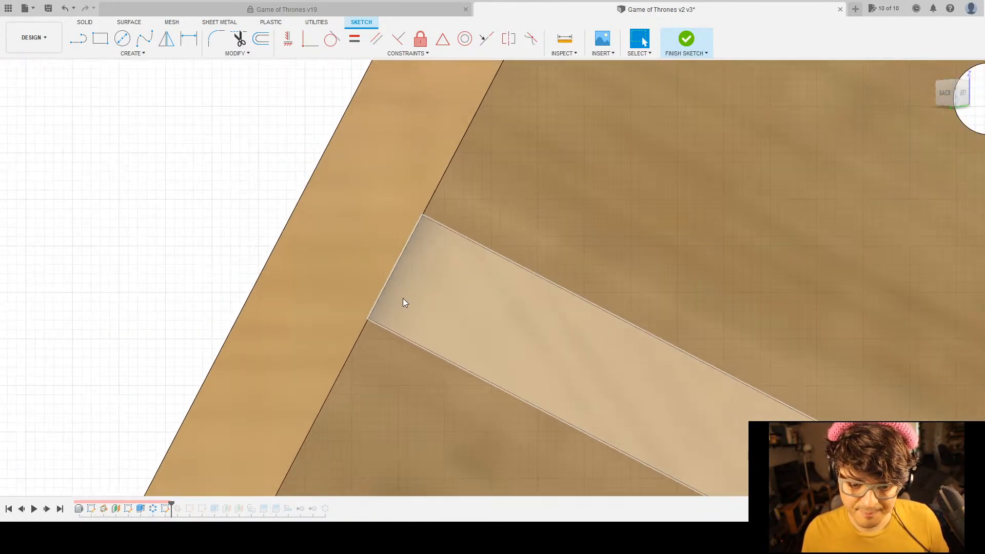
scroll(443, 269, down, 8)
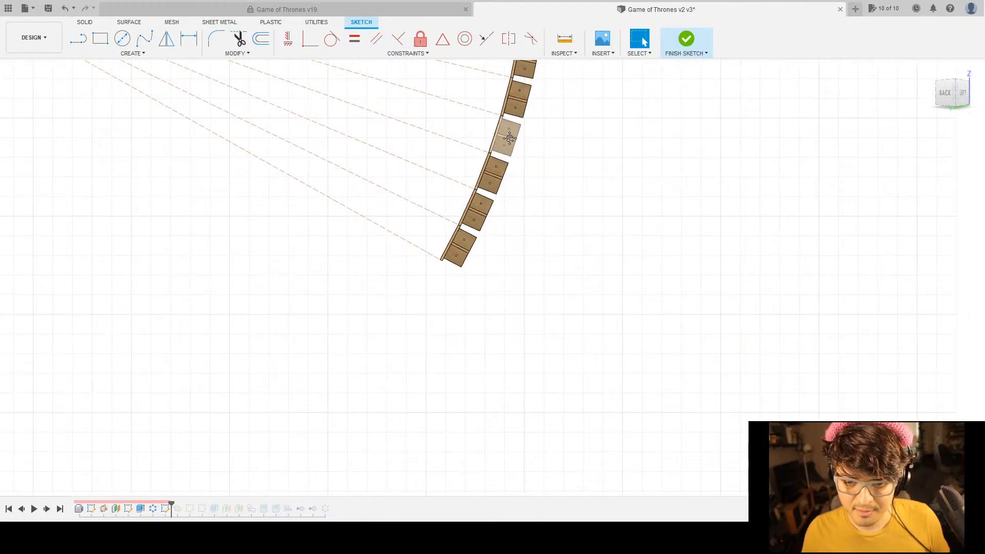
scroll(426, 277, up, 10)
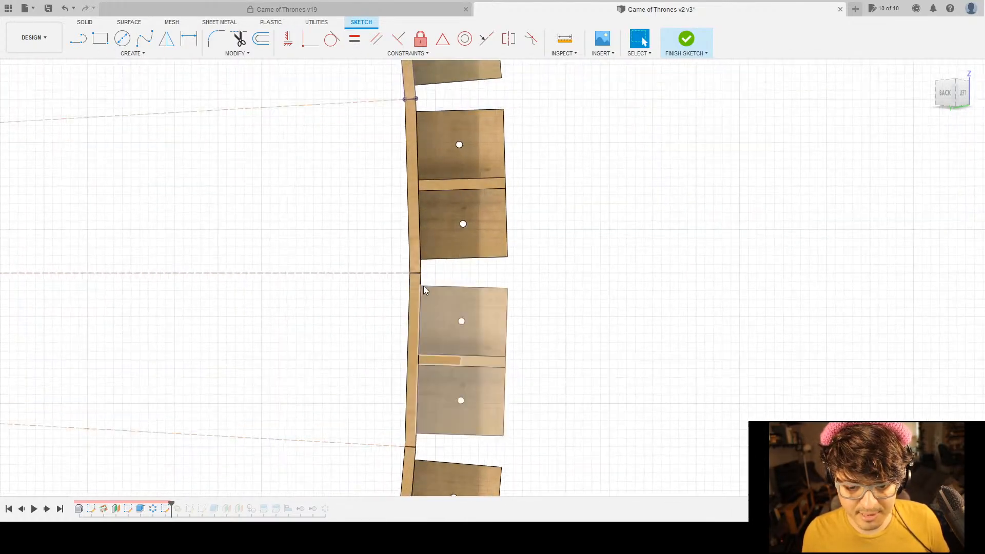
scroll(493, 237, up, 8)
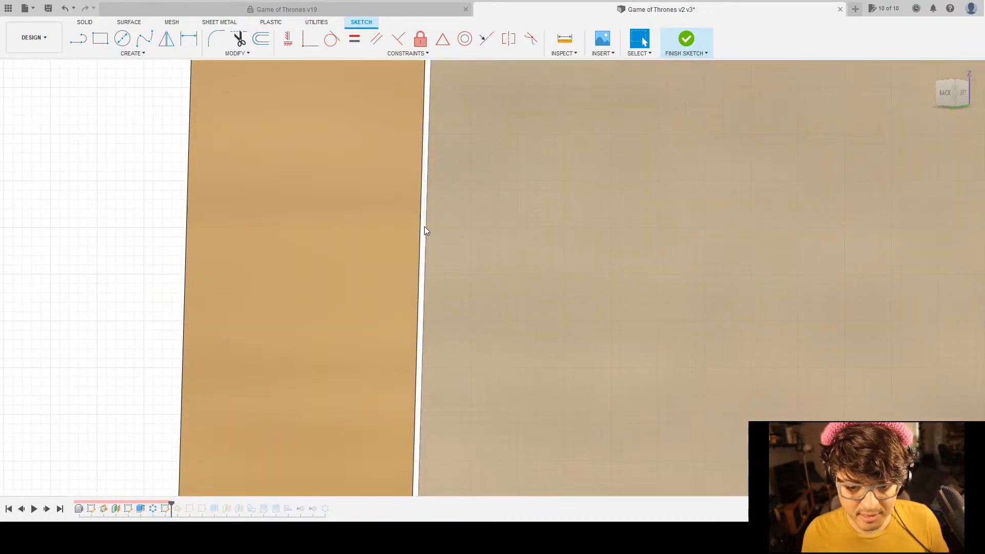
scroll(591, 302, down, 7)
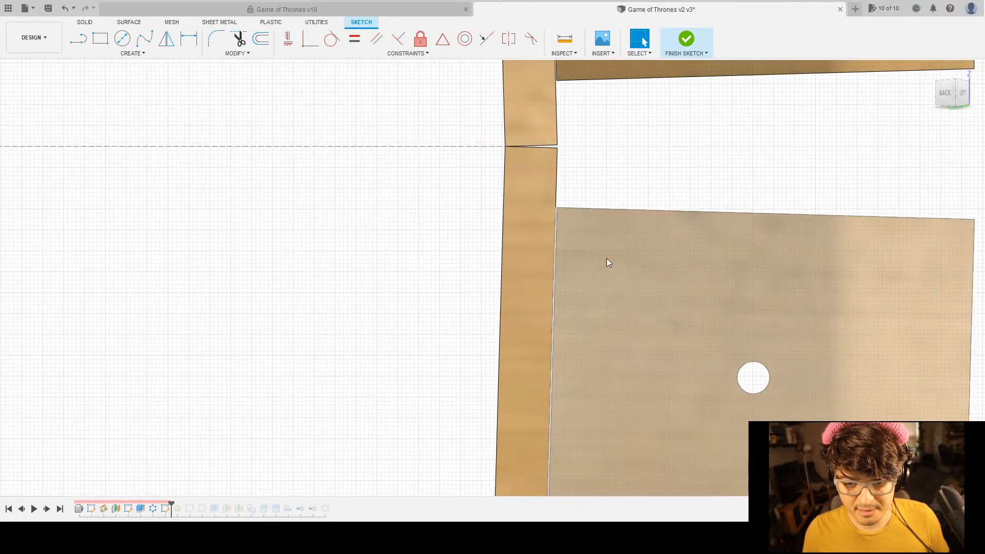
Measure the gap between the back board and holed board in the second module above the horizontal centre line.
scroll(569, 208, down, 8)
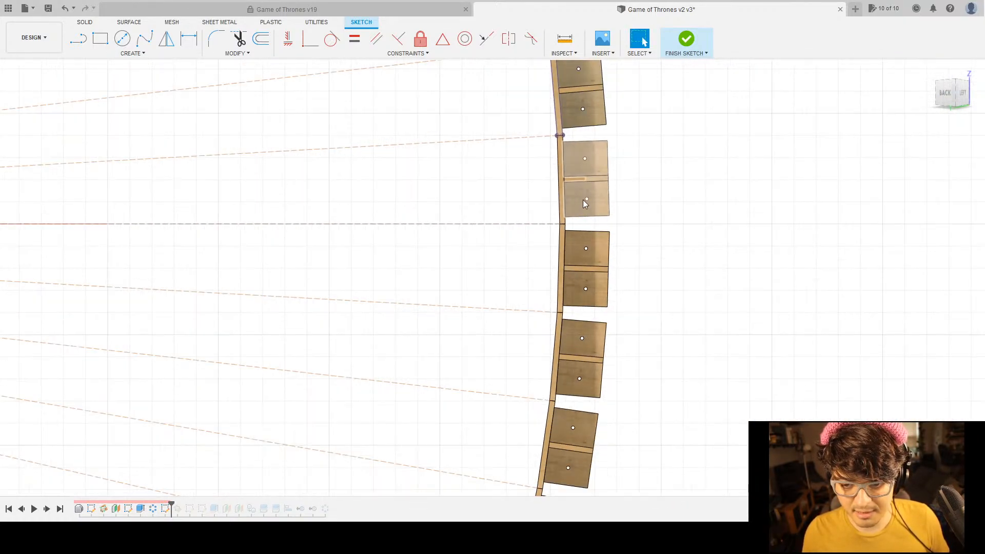
scroll(516, 205, up, 10)
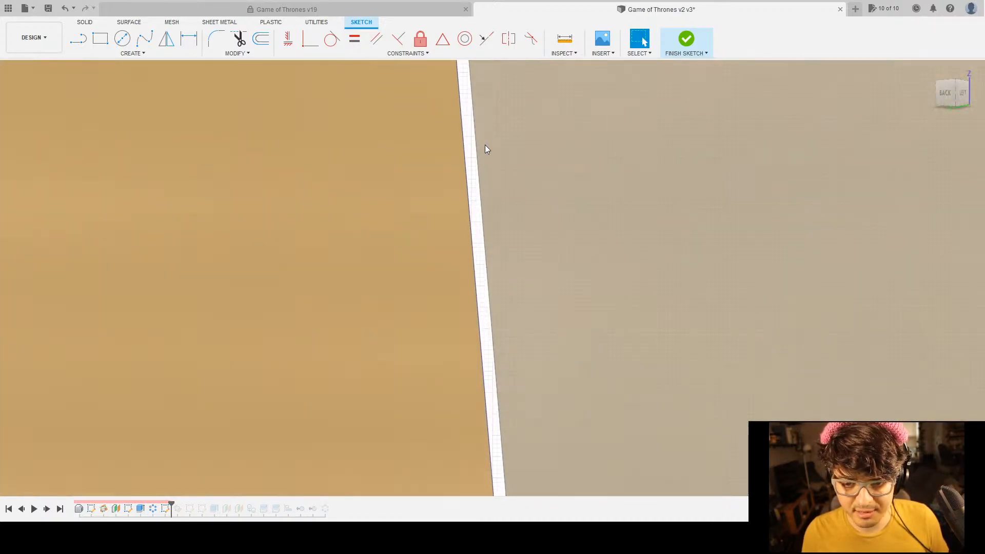
scroll(484, 144, up, 2)
middle_drag(522, 180, 483, 221)
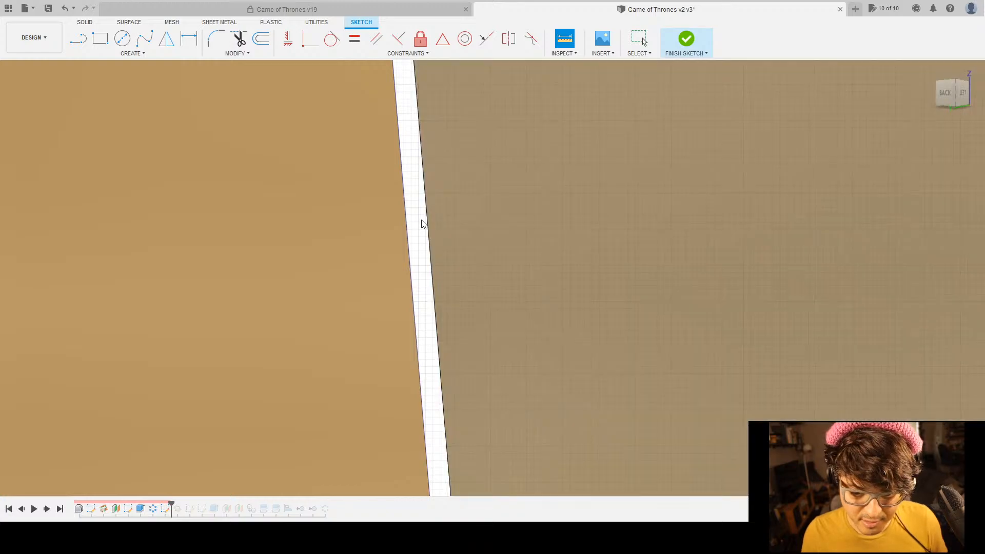
click(426, 218)
click(405, 227)
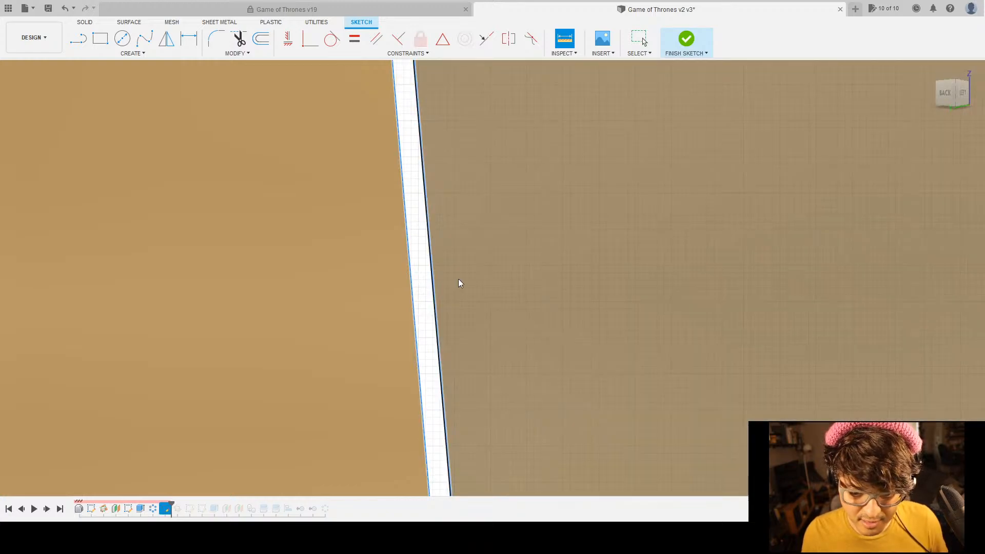
click(552, 332)
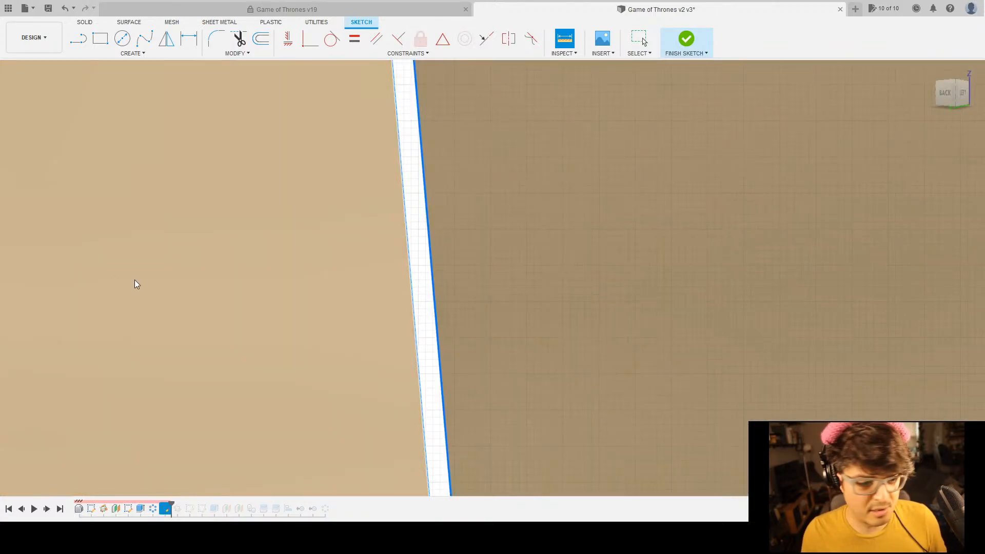
key(Escape)
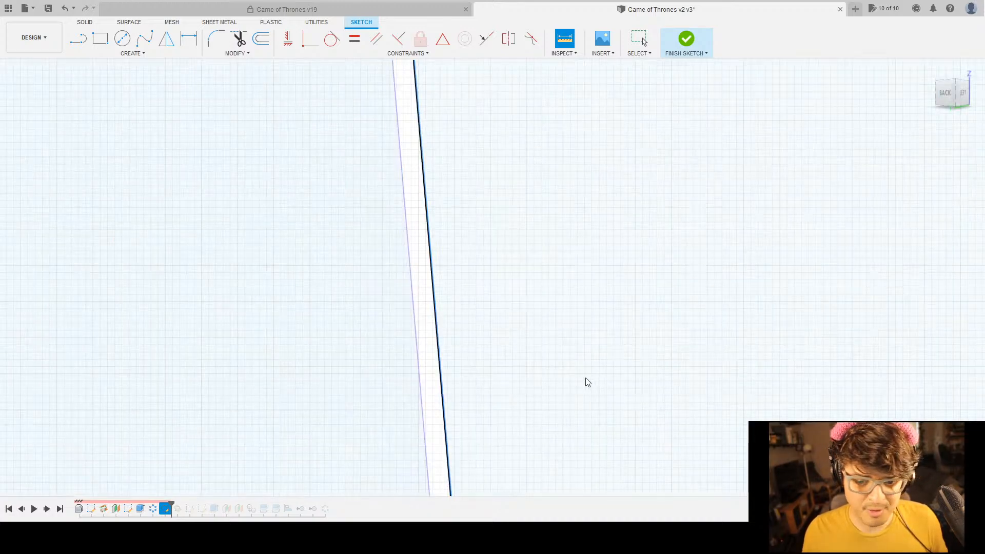
key(Escape)
Measure the distance from the back board's inner sketch line to the slotted edge of the holed board's outline.
scroll(715, 293, down, 10)
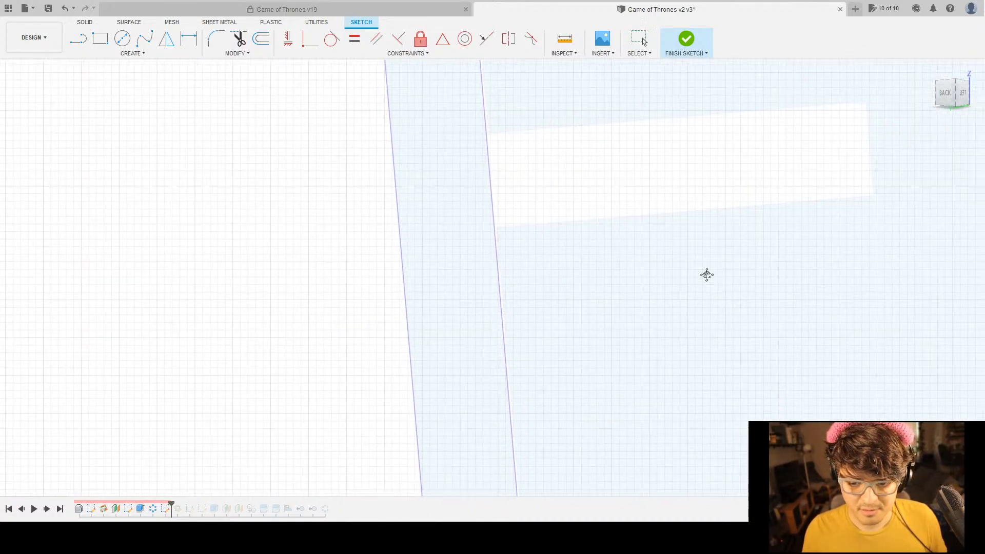
scroll(612, 296, up, 4)
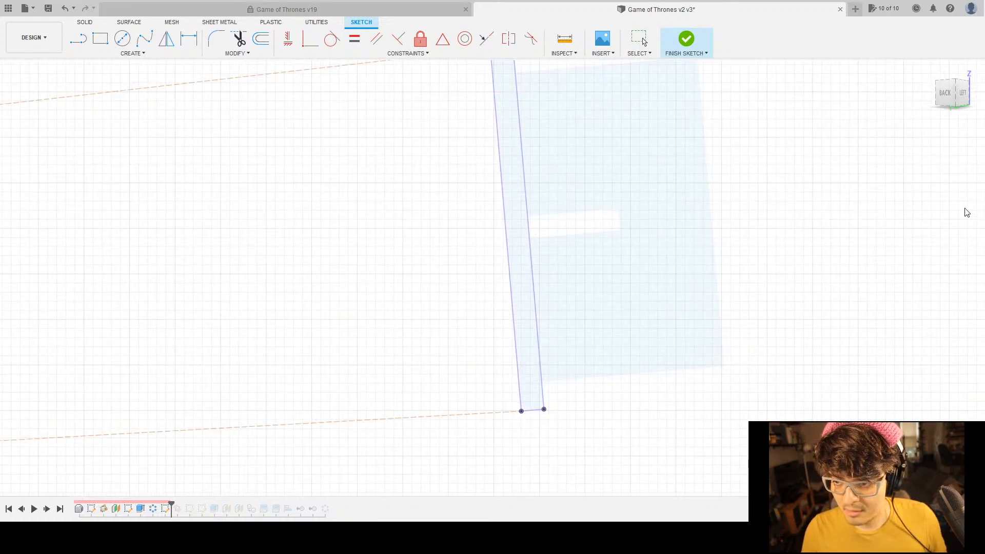
scroll(566, 308, up, 3)
key(i)
scroll(481, 129, up, 3)
scroll(488, 244, up, 4)
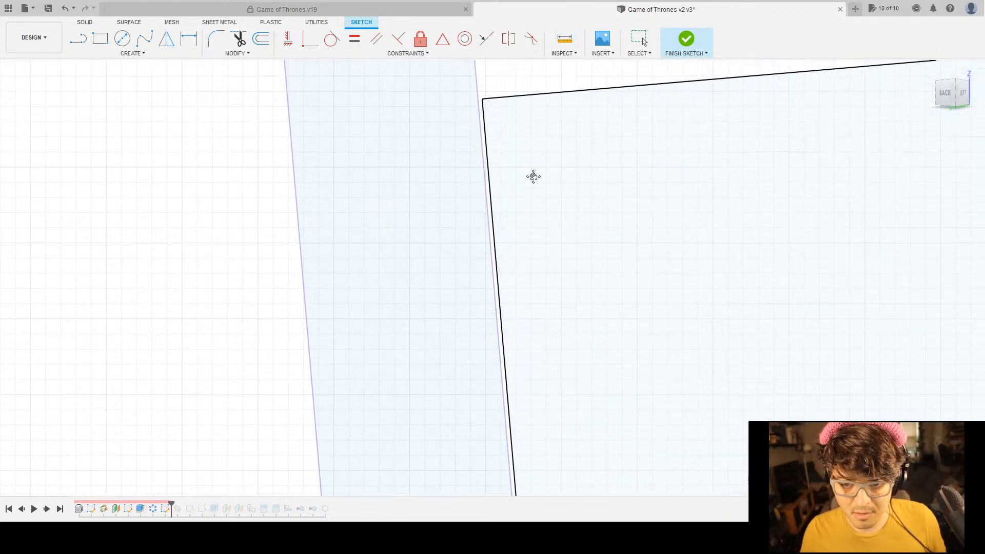
click(487, 257)
click(480, 259)
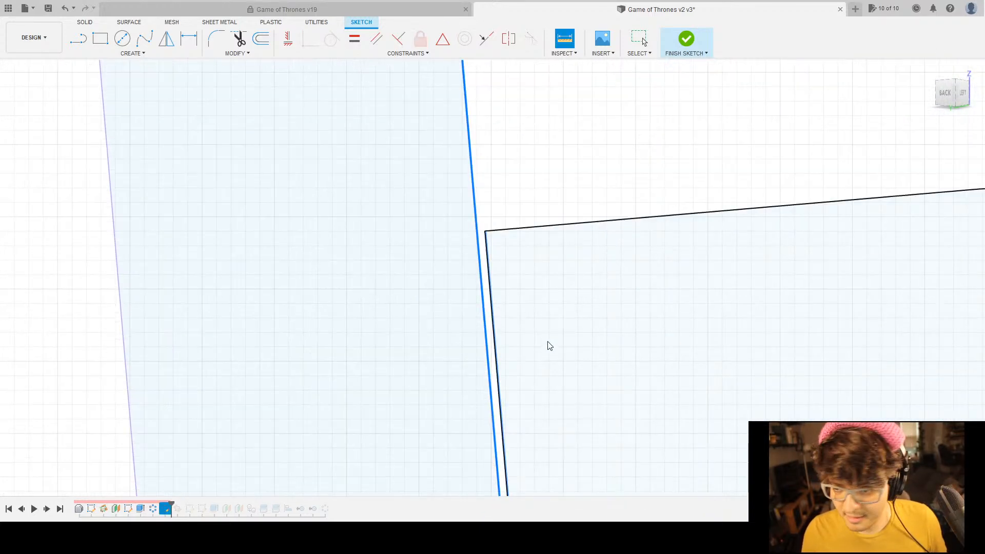
scroll(554, 321, down, 6)
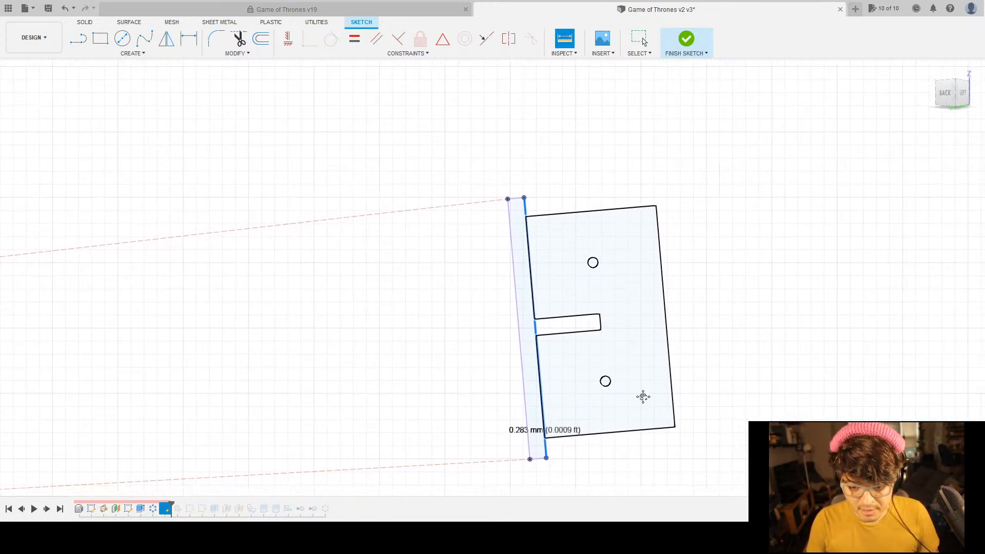
middle_drag(644, 398, 616, 385)
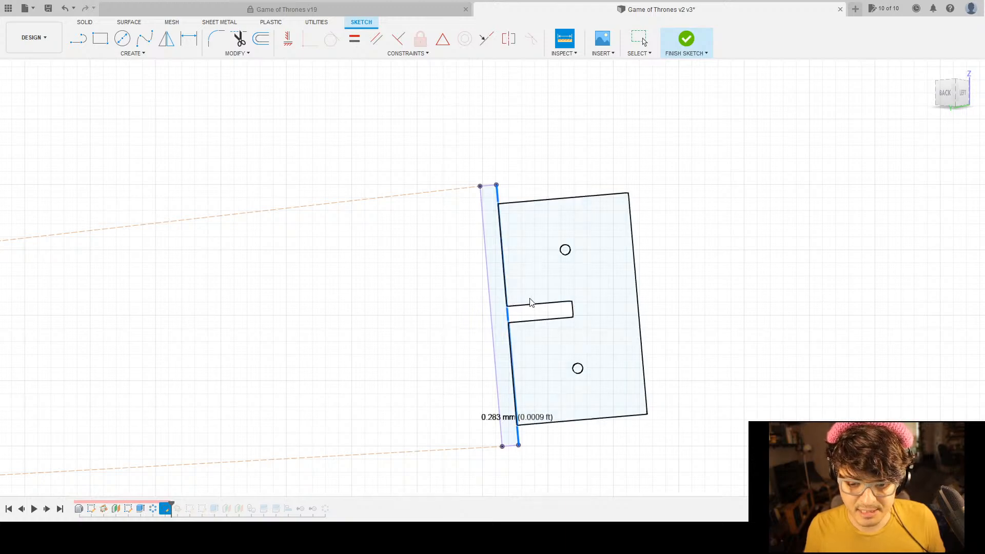
Examine the fan of radial construction lines and their outer ends, from the uppermost module down towards the measured one.
scroll(772, 269, down, 13)
middle_drag(701, 274, 630, 263)
key(i)
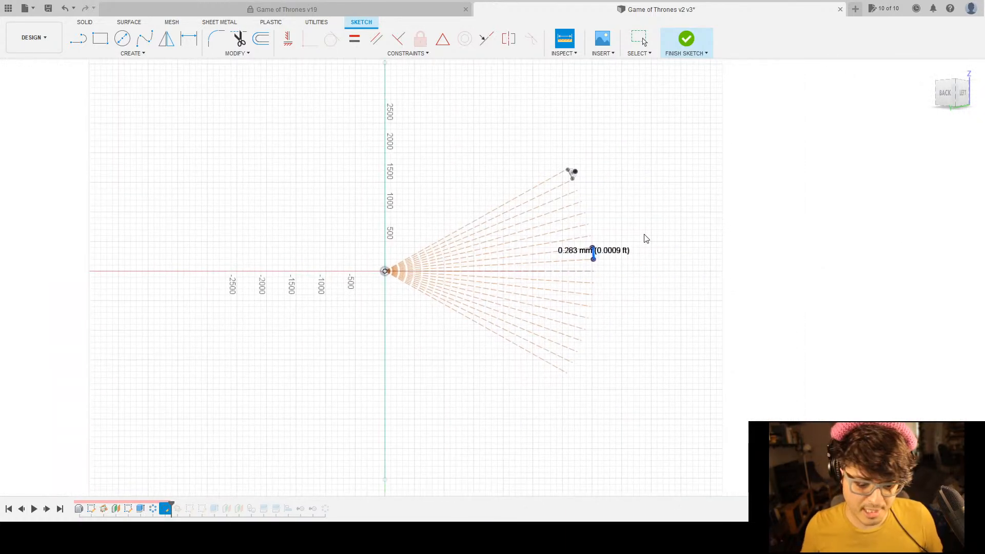
scroll(582, 206, up, 8)
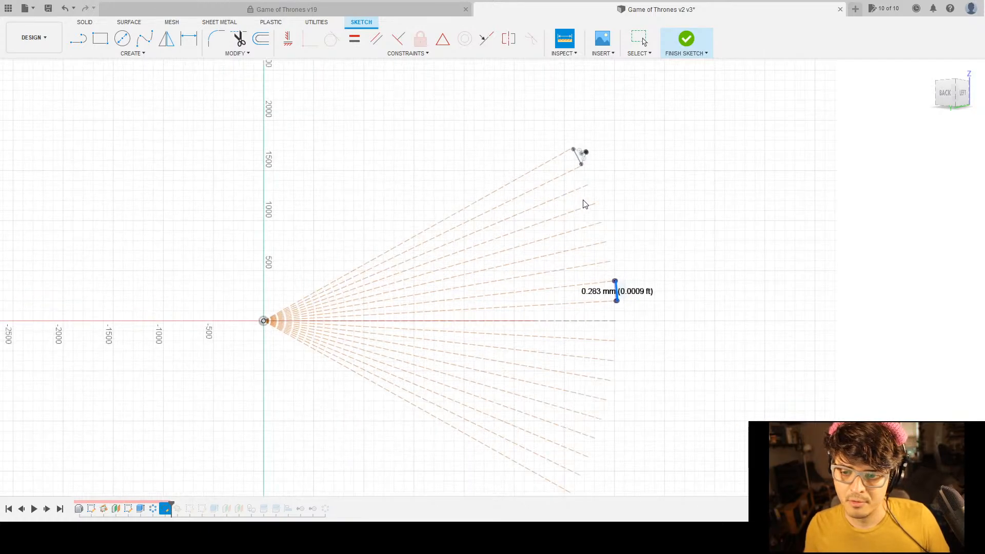
scroll(565, 178, up, 6)
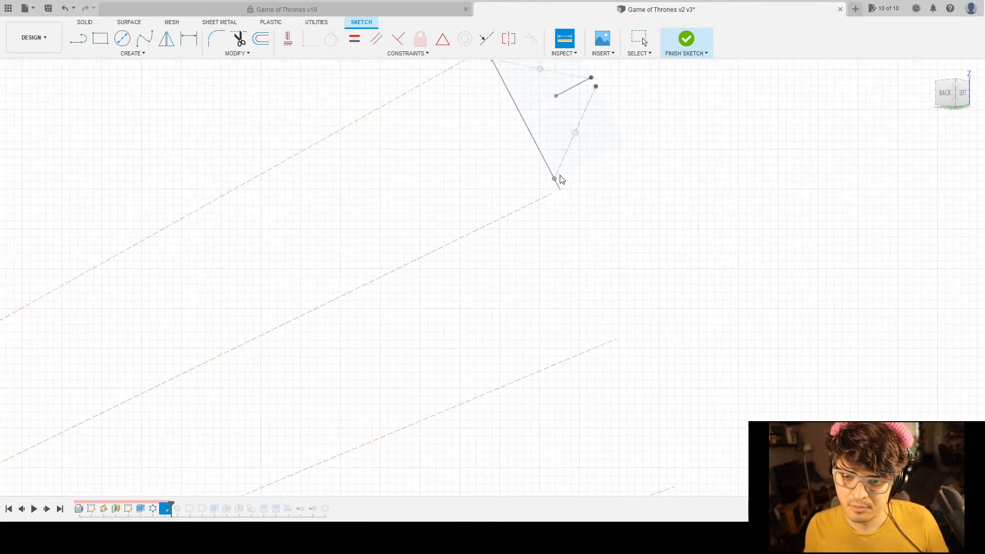
scroll(616, 231, down, 10)
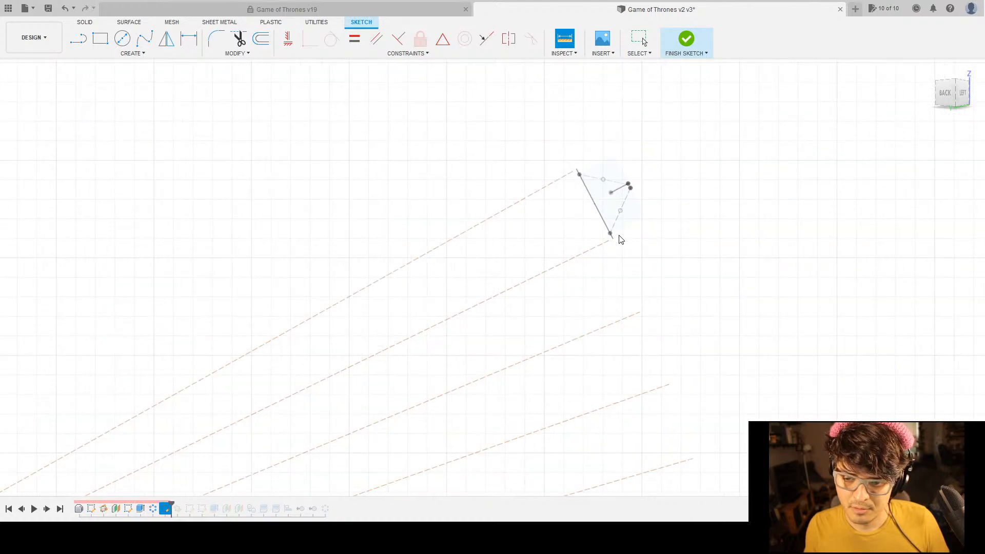
scroll(585, 313, down, 10)
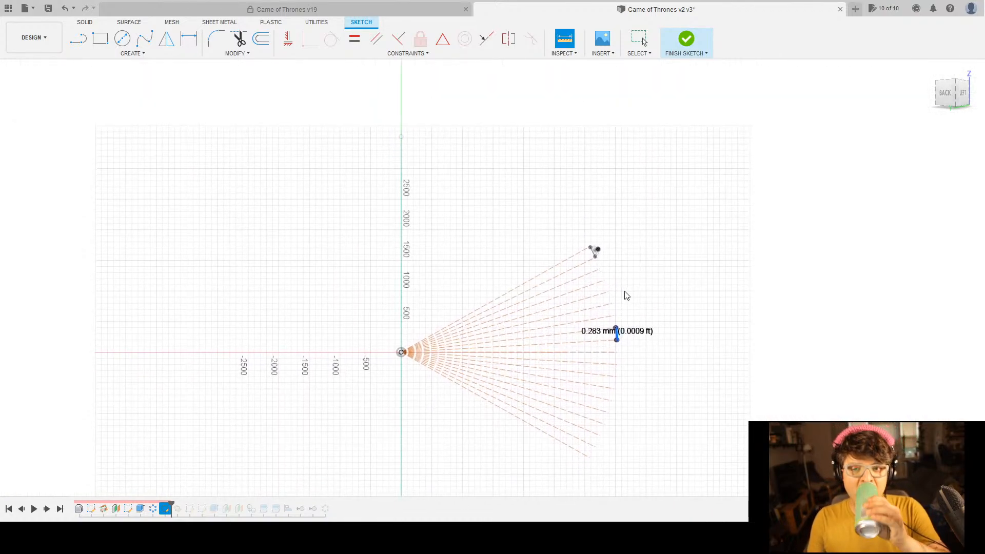
scroll(626, 296, up, 10)
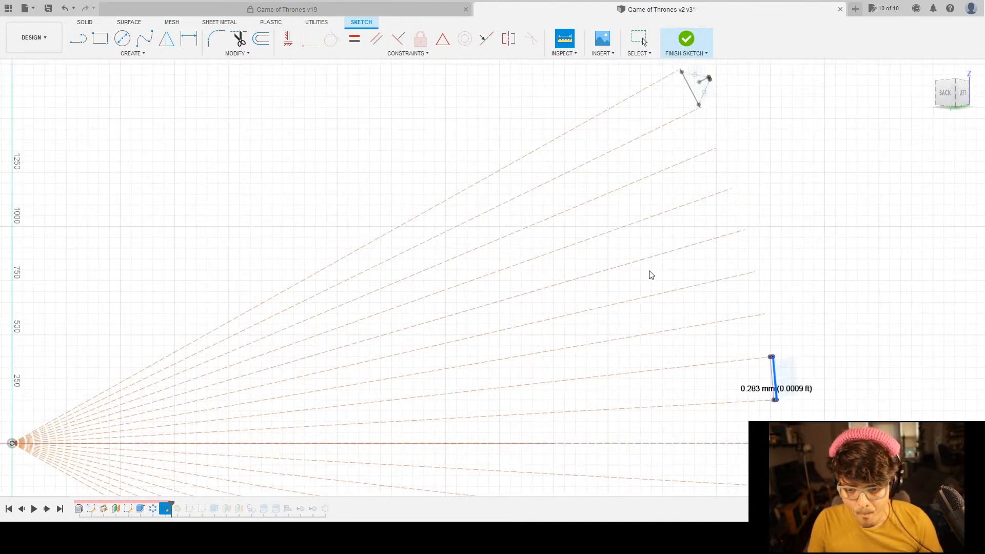
scroll(347, 379, up, 6)
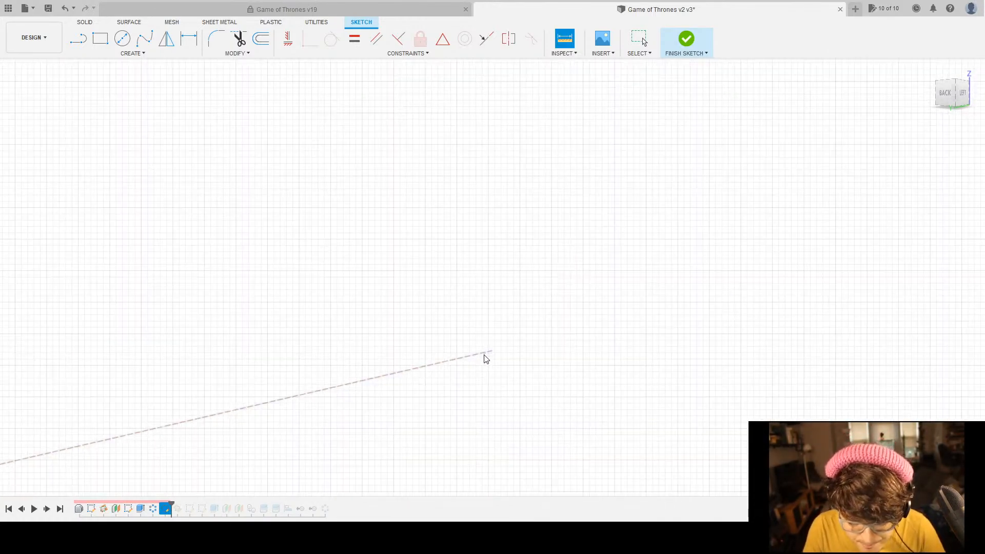
scroll(478, 317, up, 6)
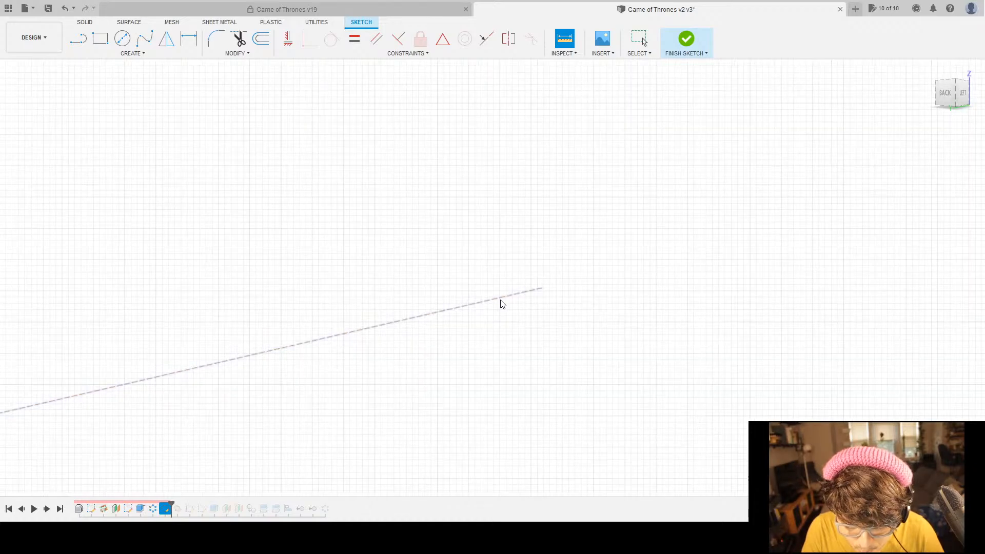
scroll(505, 302, up, 2)
scroll(568, 366, down, 9)
scroll(590, 367, up, 3)
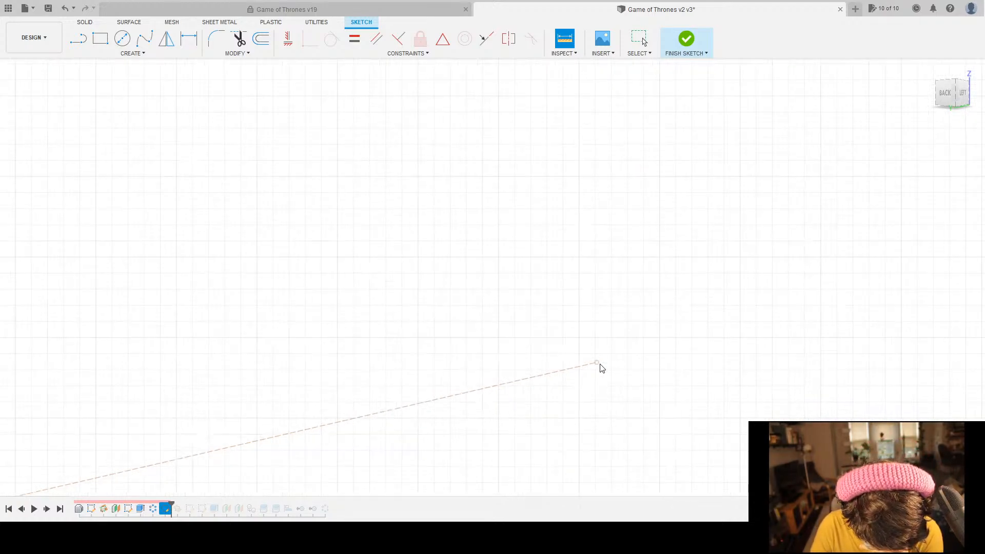
scroll(592, 364, down, 8)
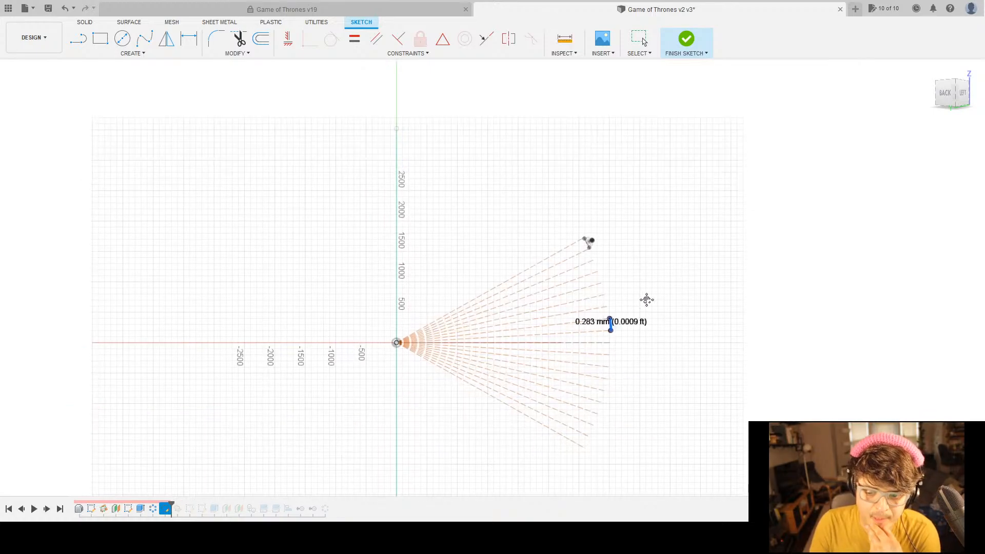
Clear the gap measurement and examine the joints between neighbouring back boards on the inner face of the arc.
shift+middle_drag(631, 334, 624, 370)
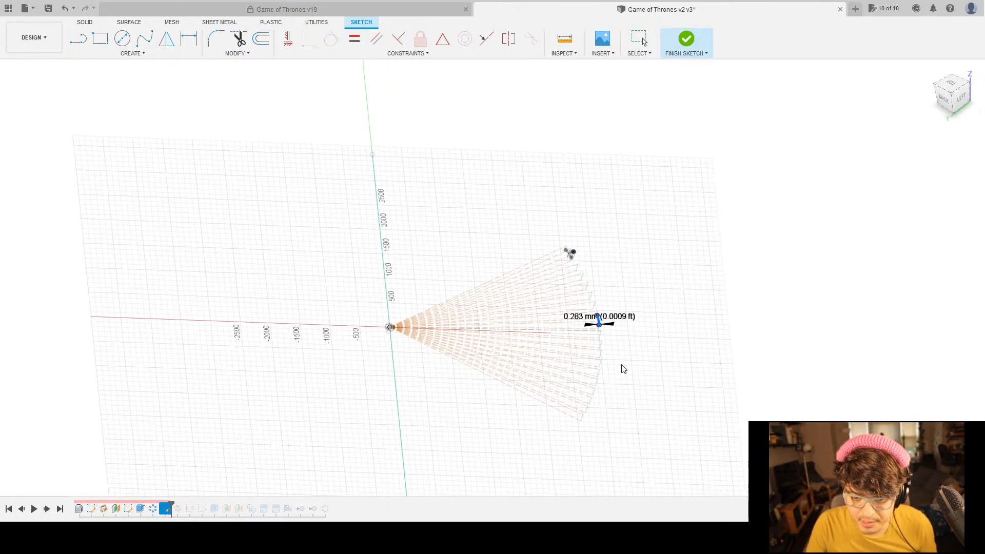
click(35, 134)
middle_drag(653, 299, 595, 259)
key(Escape)
scroll(569, 301, up, 10)
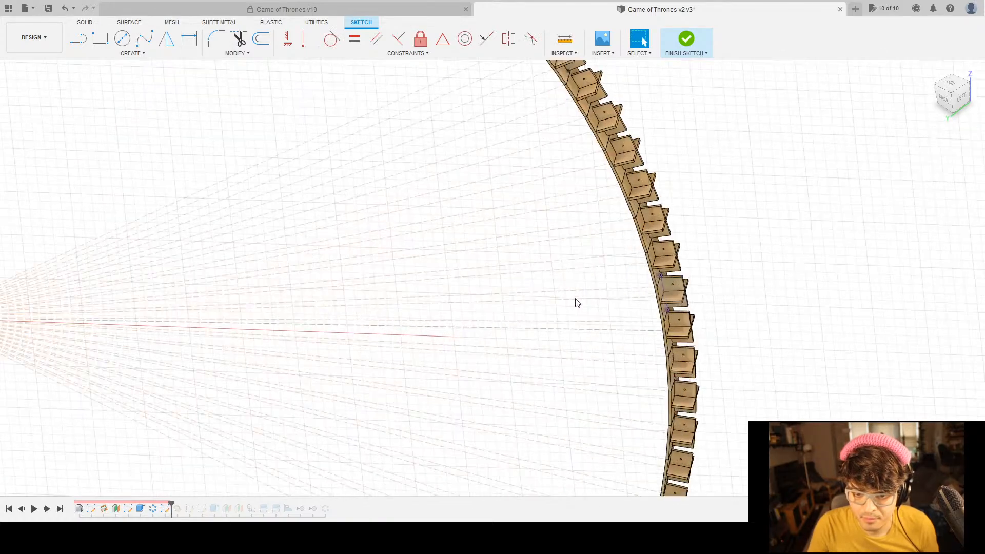
shift+middle_drag(658, 346, 772, 330)
scroll(611, 236, up, 5)
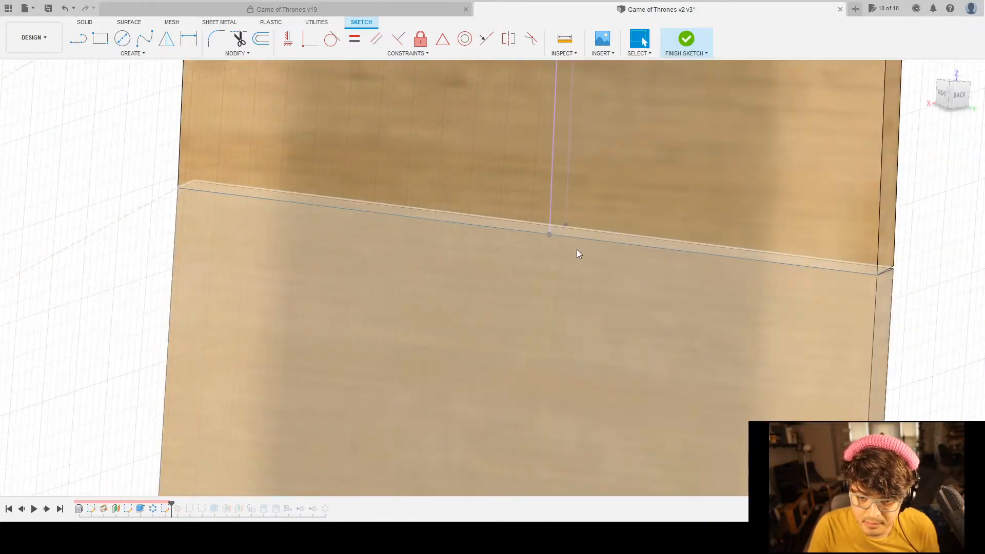
scroll(578, 250, down, 10)
mouse_move(684, 376)
shift+middle_down()
mouse_move(645, 327)
mouse_move(657, 339)
mouse_move(499, 360)
mouse_move(509, 382)
shift+middle_up()
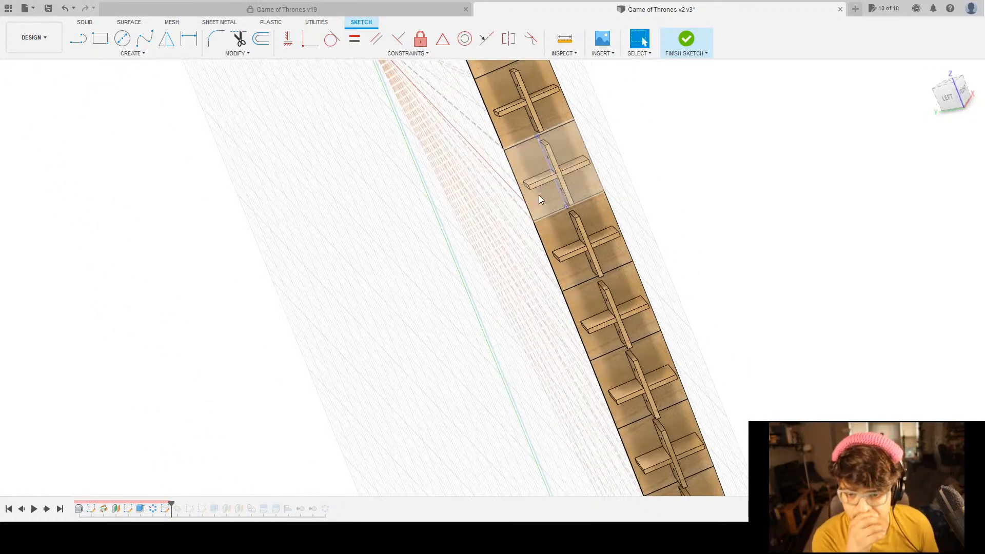
Examine the modules at the arc's end and the full curve from the side, and finish the sketch.
mouse_move(635, 213)
shift+middle_down()
mouse_move(692, 209)
mouse_move(628, 414)
shift+middle_up()
scroll(474, 135, up, 6)
mouse_move(515, 301)
shift+middle_down()
mouse_move(560, 337)
mouse_move(560, 360)
mouse_move(519, 377)
mouse_move(431, 349)
mouse_move(421, 359)
mouse_move(513, 303)
mouse_move(561, 306)
mouse_move(501, 291)
shift+middle_up()
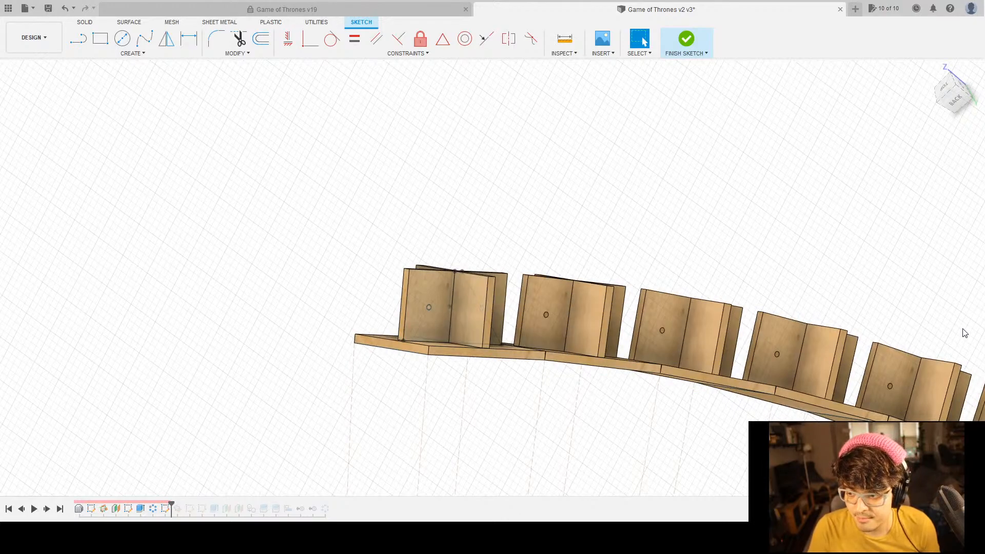
scroll(740, 303, down, 8)
middle_drag(890, 350, 585, 179)
mouse_move(814, 331)
shift+middle_down()
mouse_move(780, 328)
mouse_move(800, 319)
shift+middle_up()
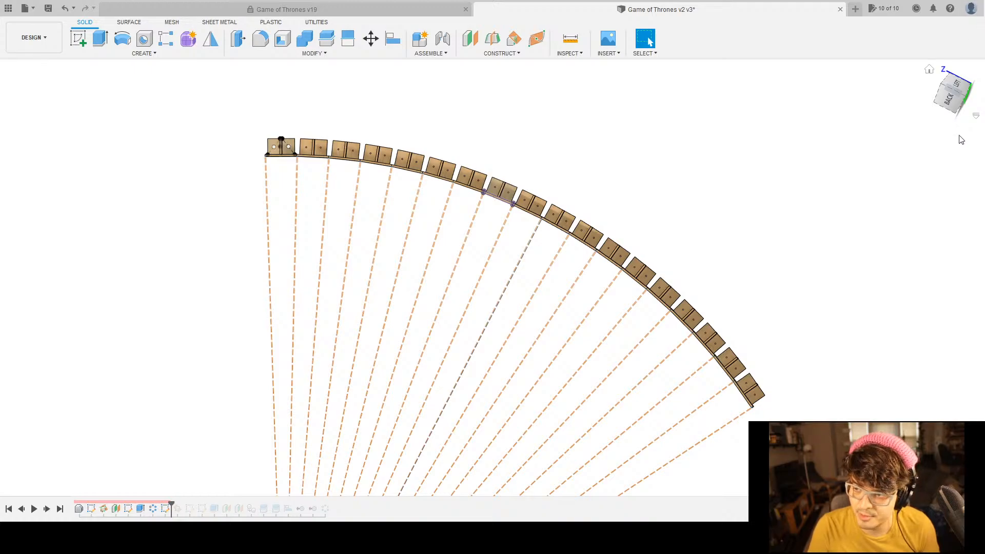
Restore the home view and examine the joint between two neighbouring modules just below the centre line.
click(929, 69)
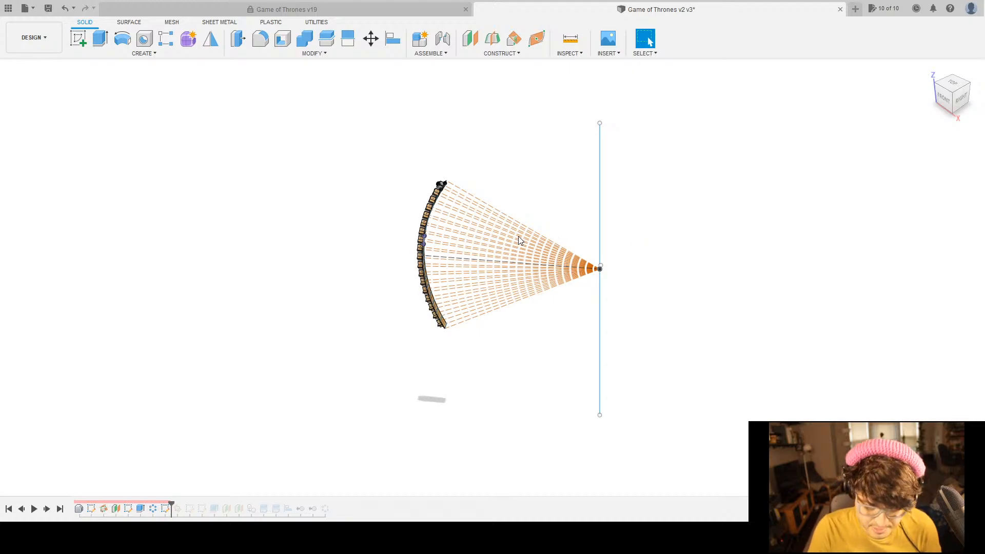
scroll(444, 259, up, 10)
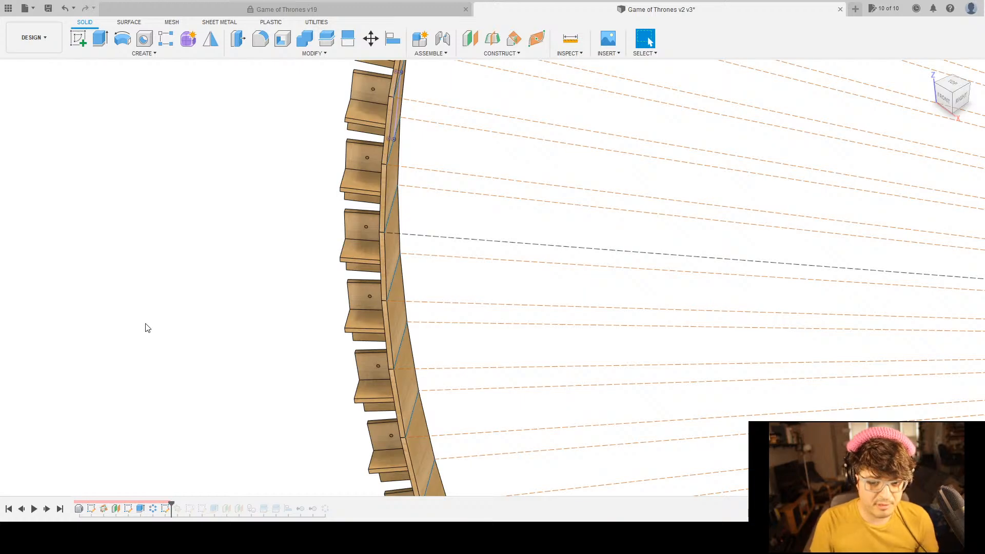
shift+middle_drag(153, 339, 169, 301)
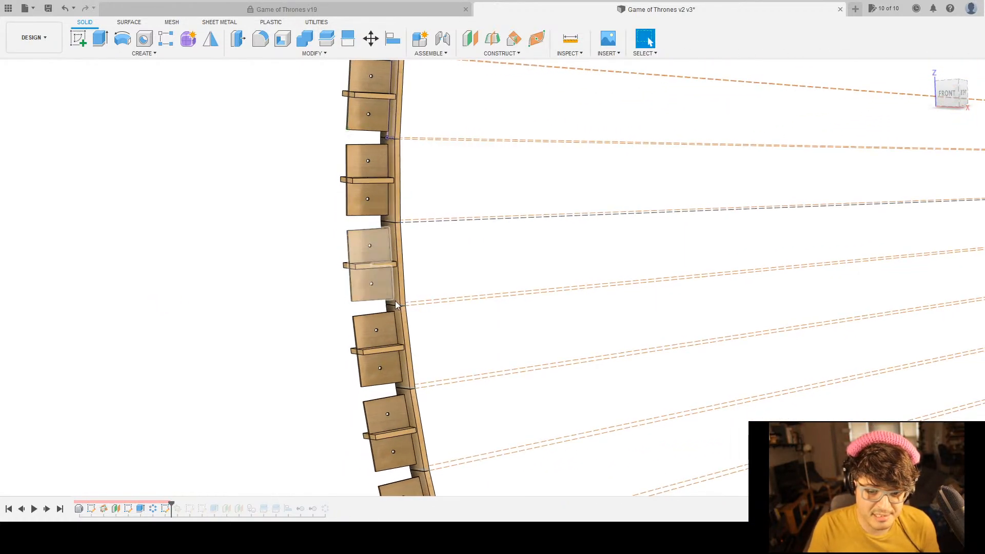
scroll(396, 300, down, 3)
scroll(398, 301, up, 6)
scroll(398, 300, up, 3)
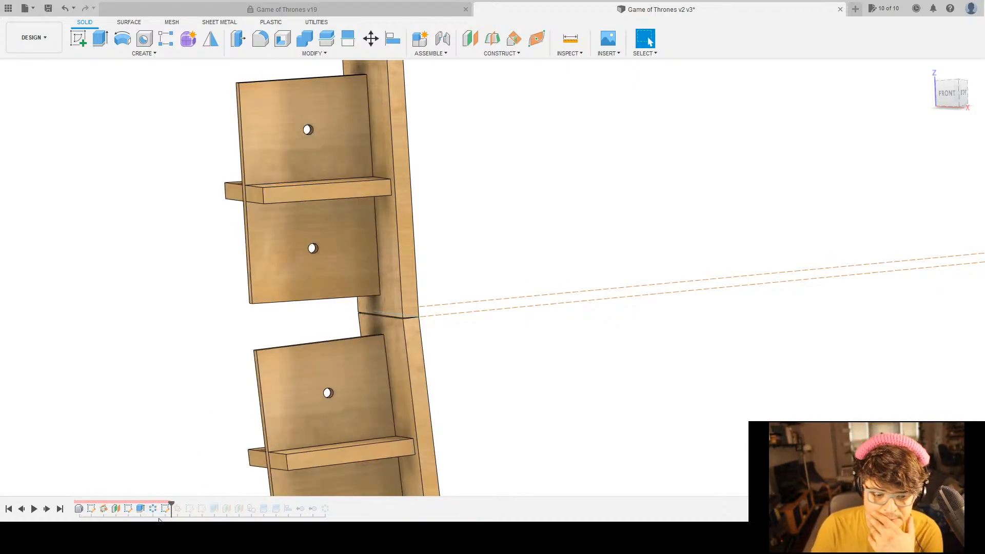
Open the circular pattern for editing and examine its axis where the radial construction lines meet.
double_click(153, 508)
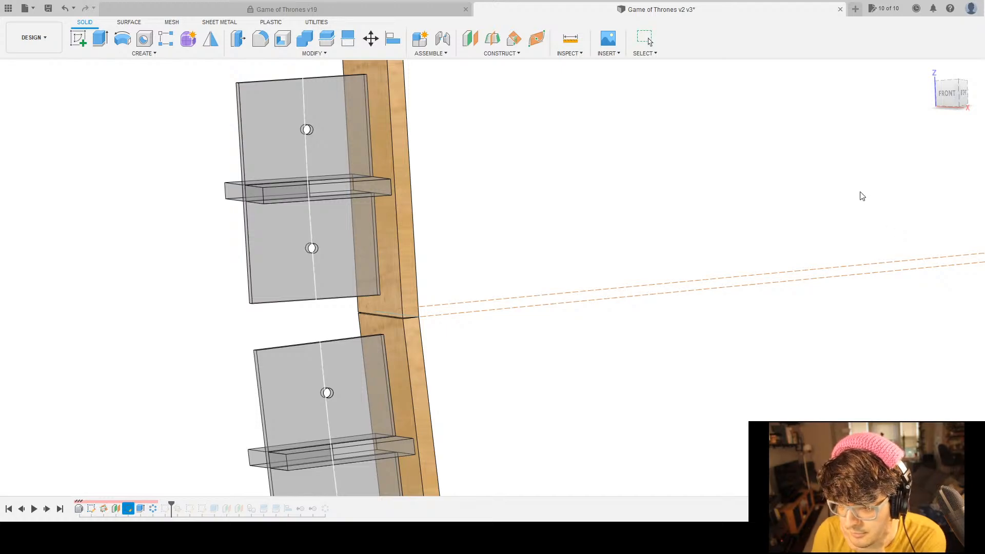
scroll(622, 204, down, 10)
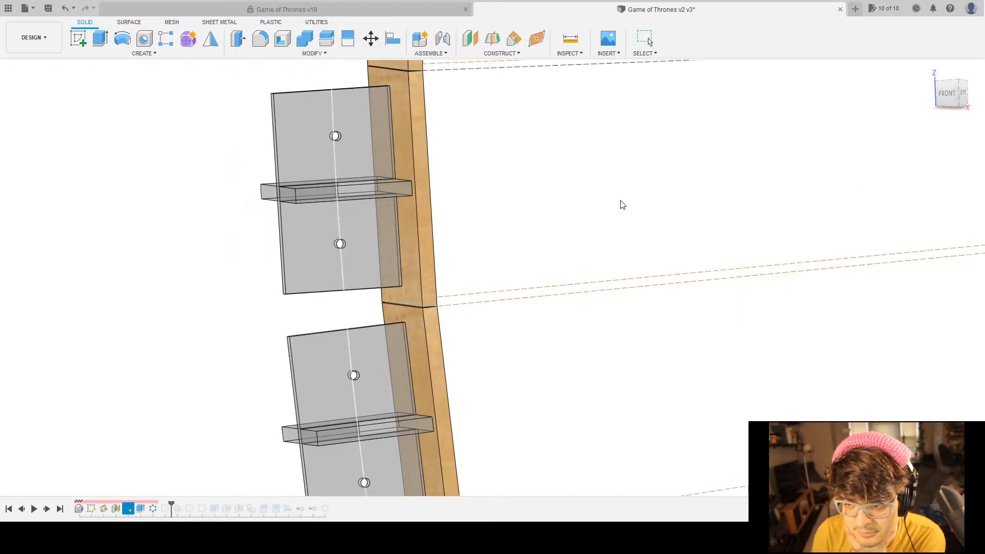
scroll(619, 204, down, 5)
middle_drag(667, 316, 486, 372)
scroll(615, 279, up, 3)
shift+middle_drag(578, 290, 585, 246)
scroll(585, 247, up, 5)
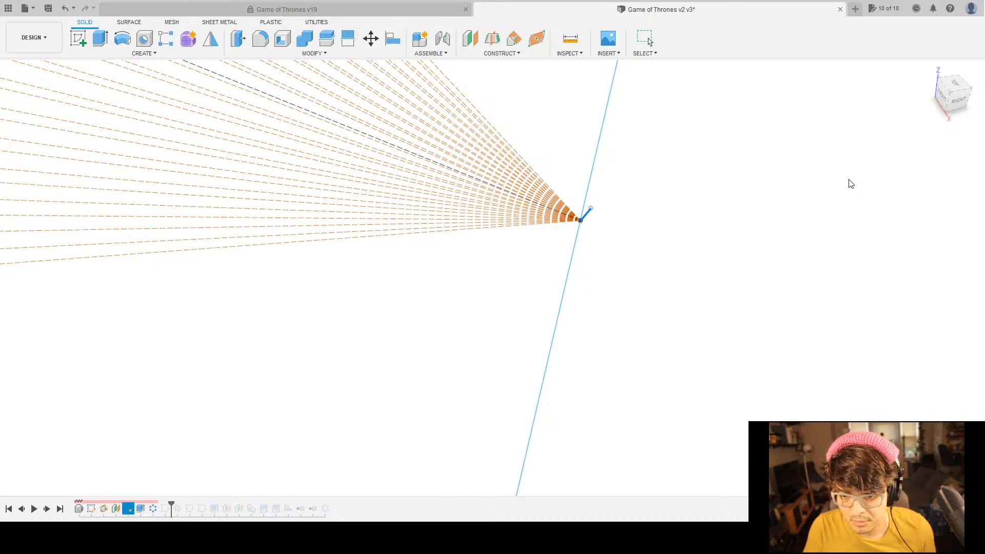
Clear the circular pattern's axis selection and consider the lines crossing at the arc's centre as a replacement axis.
click(879, 179)
scroll(579, 221, up, 15)
scroll(503, 233, up, 6)
middle_drag(424, 119, 462, 274)
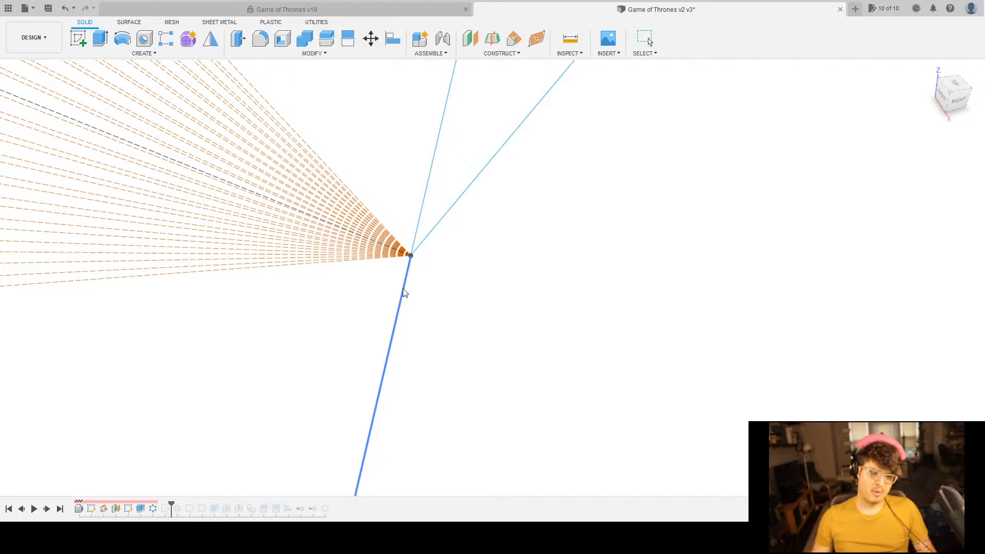
scroll(213, 262, up, 4)
scroll(223, 259, down, 9)
middle_drag(218, 238, 648, 255)
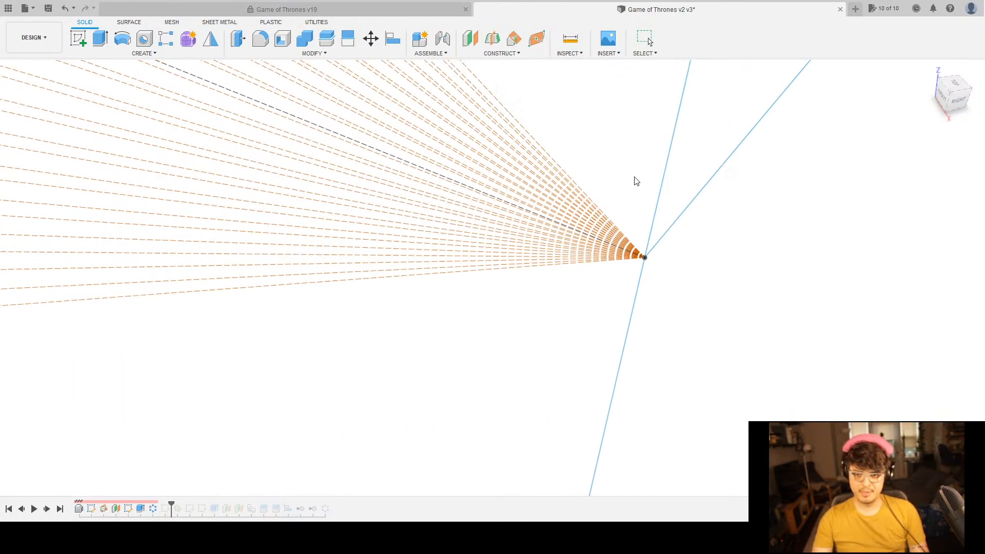
Leave the pattern edit and start a distance measurement from the inner face of the uppermost module.
scroll(765, 318, down, 10)
scroll(768, 315, down, 5)
shift+middle_drag(777, 305, 738, 215)
scroll(651, 178, up, 5)
middle_drag(651, 179, 618, 312)
key(i)
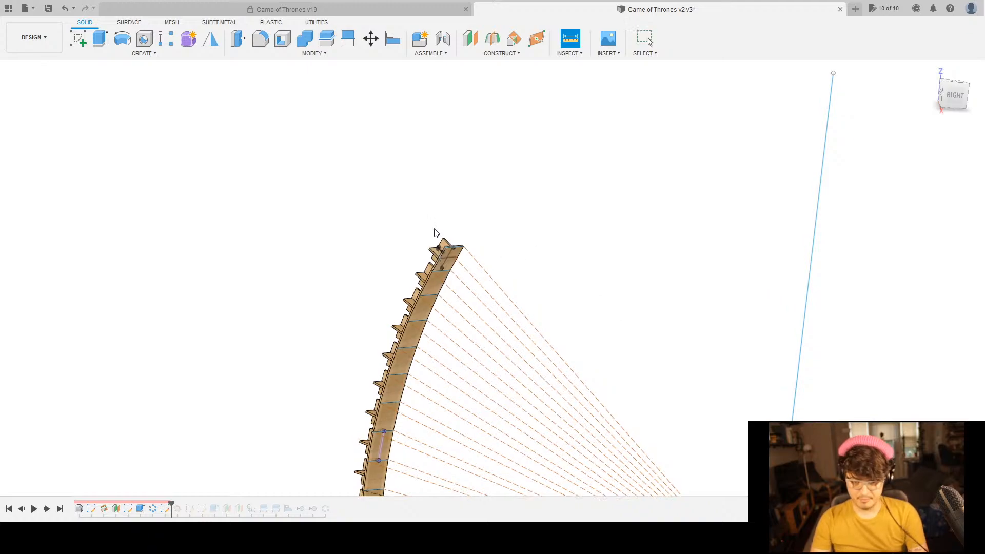
scroll(462, 267, up, 6)
scroll(533, 359, down, 5)
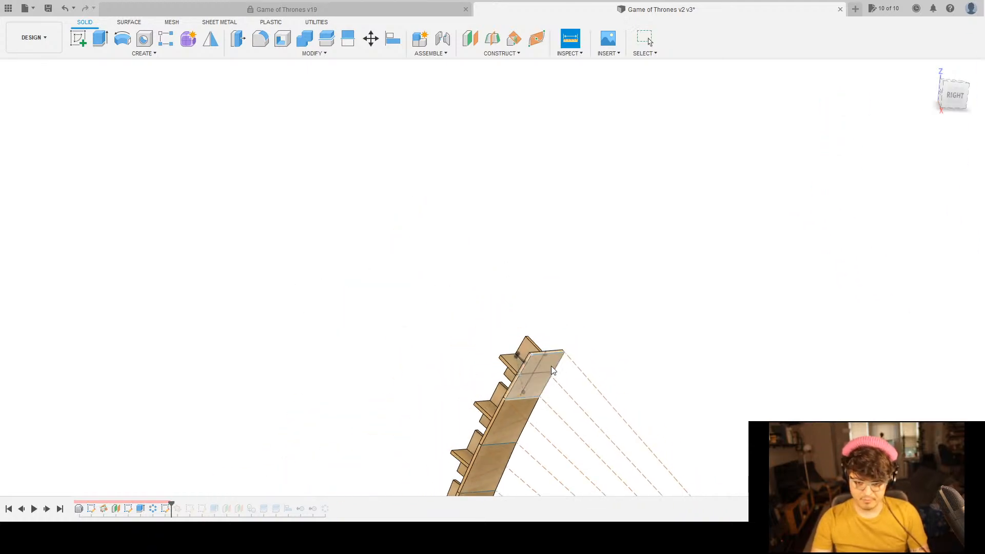
click(548, 368)
Complete the measurement from the uppermost module's inner face to the short axis line at the arc's centre.
scroll(581, 441, down, 3)
middle_drag(613, 402, 578, 211)
scroll(578, 210, up, 6)
scroll(548, 167, down, 6)
scroll(560, 176, down, 5)
scroll(494, 162, up, 3)
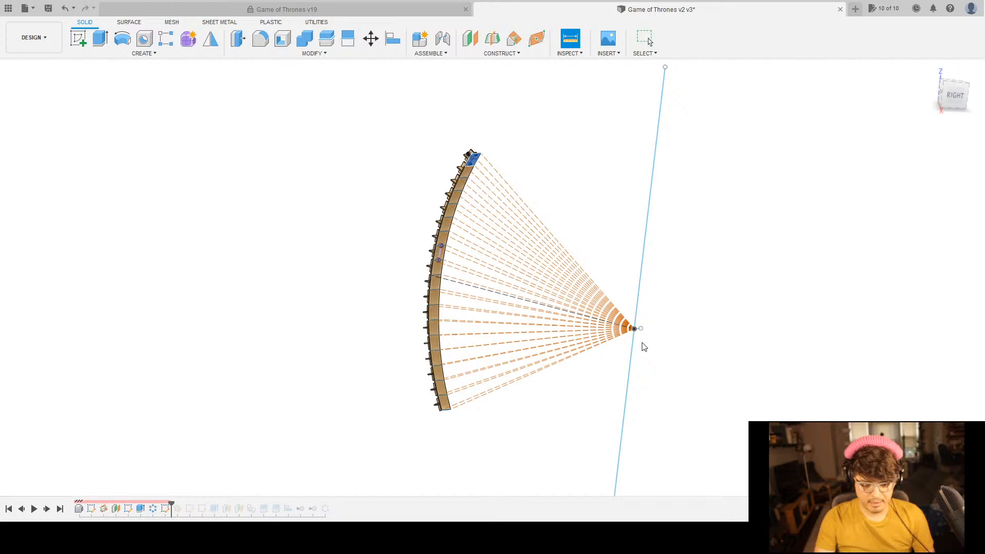
scroll(640, 335, down, 3)
scroll(642, 337, up, 5)
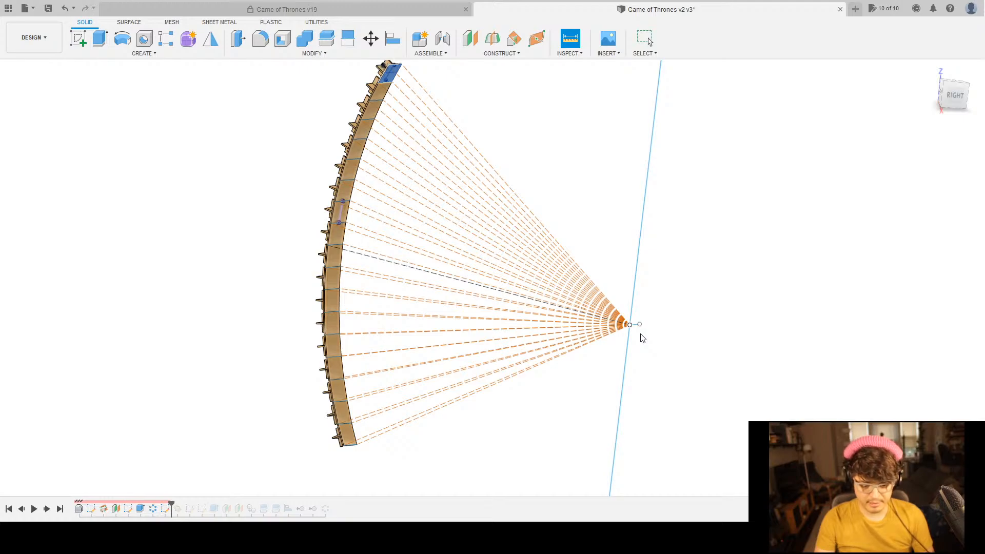
scroll(642, 337, up, 10)
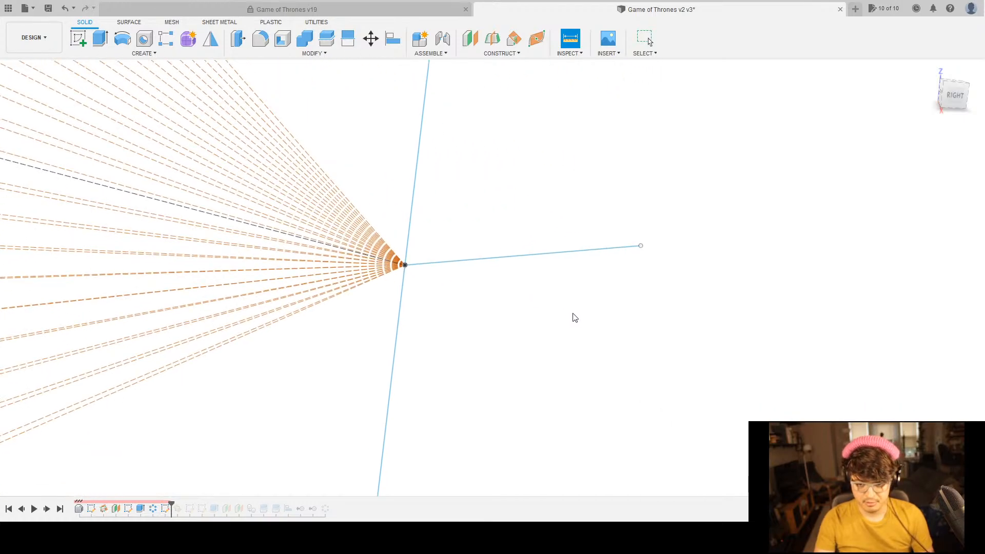
scroll(397, 239, up, 3)
click(394, 236)
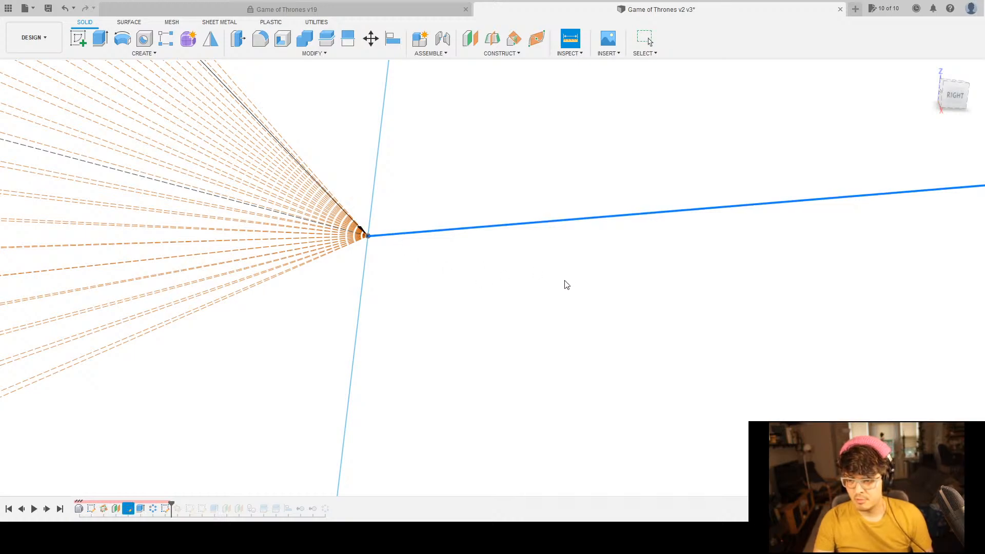
scroll(566, 285, down, 10)
mouse_move(568, 280)
shift+middle_down()
mouse_move(648, 313)
mouse_move(602, 328)
mouse_move(561, 293)
shift+middle_up()
key(i)
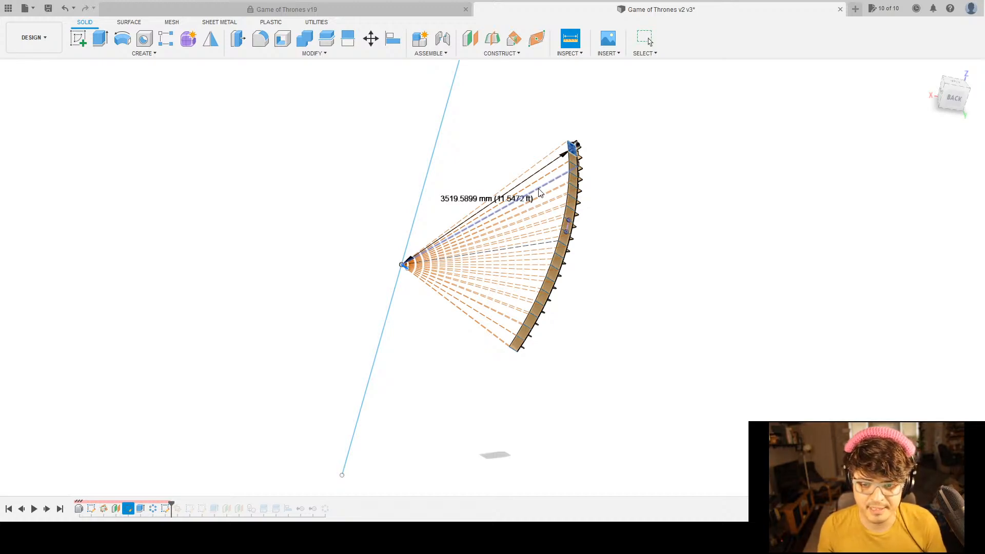
Examine the measured radius at the uppermost module and its relation to the radial lines from several angles.
scroll(568, 140, up, 4)
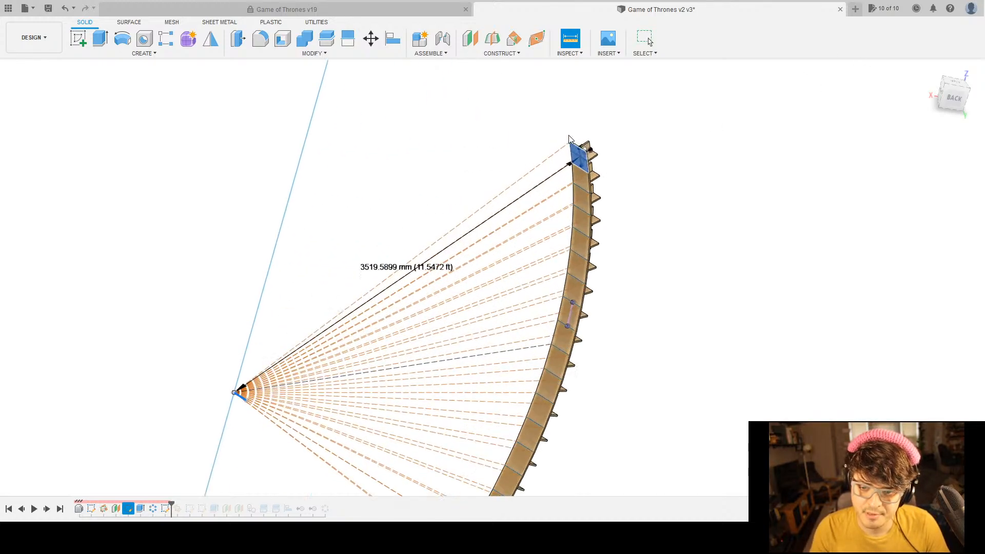
scroll(600, 165, up, 6)
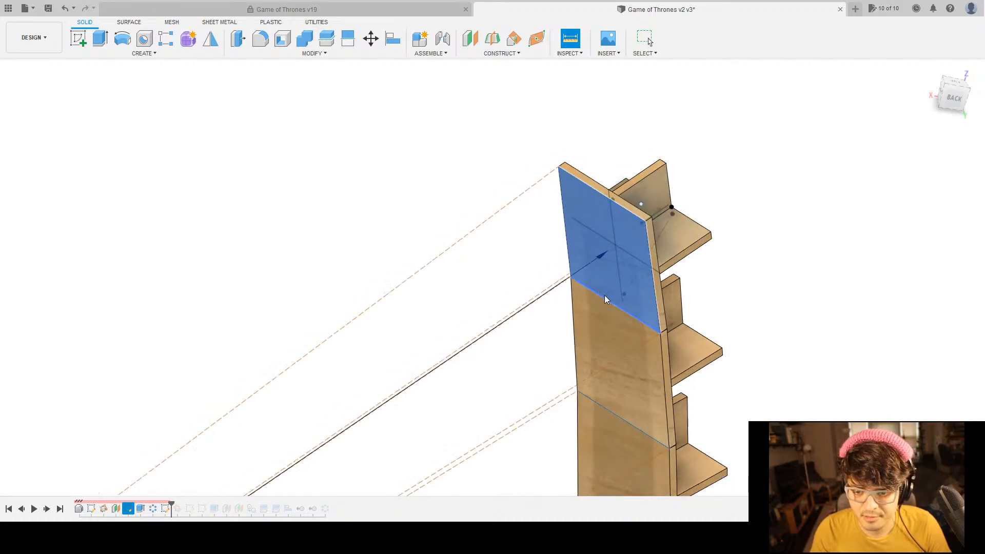
scroll(604, 293, down, 5)
scroll(620, 283, up, 4)
mouse_move(671, 323)
shift+middle_down()
mouse_move(699, 298)
mouse_move(692, 287)
mouse_move(600, 286)
mouse_move(676, 293)
mouse_move(656, 314)
shift+middle_up()
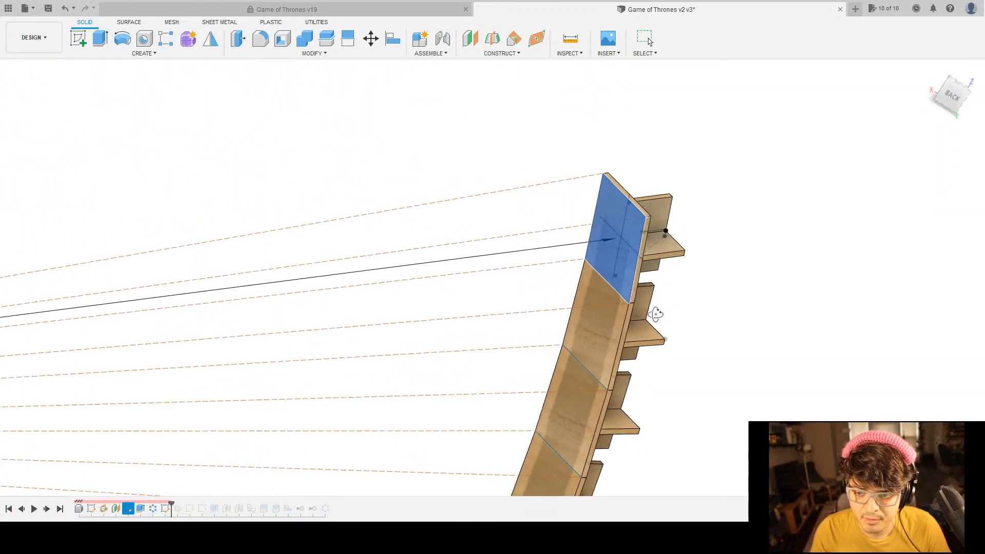
key(i)
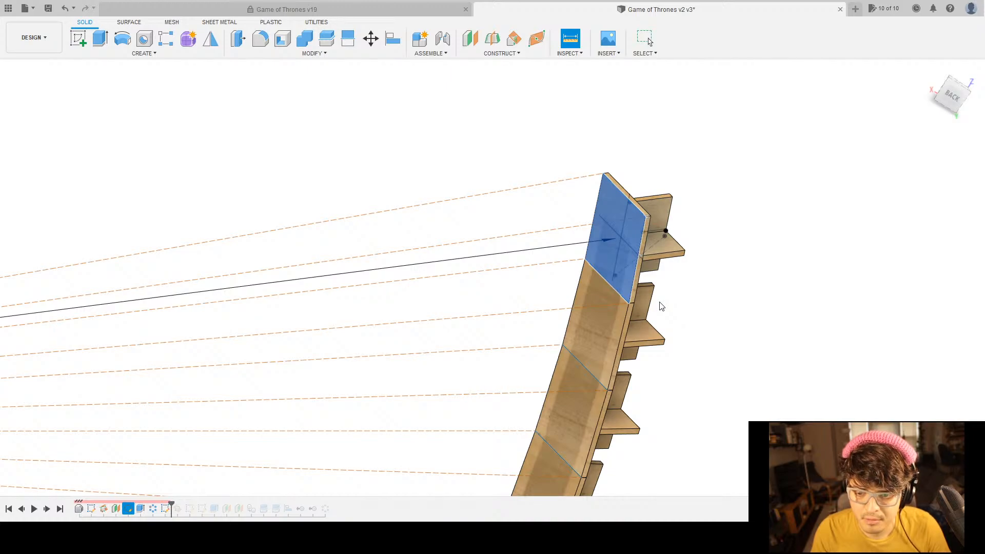
scroll(661, 306, down, 8)
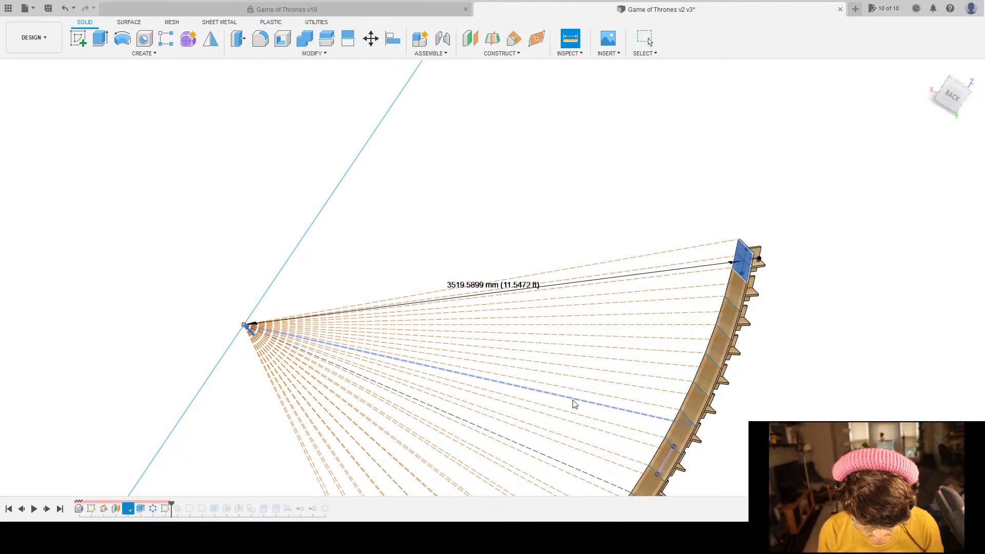
middle_drag(692, 257, 569, 201)
shift+middle_drag(643, 314, 718, 376)
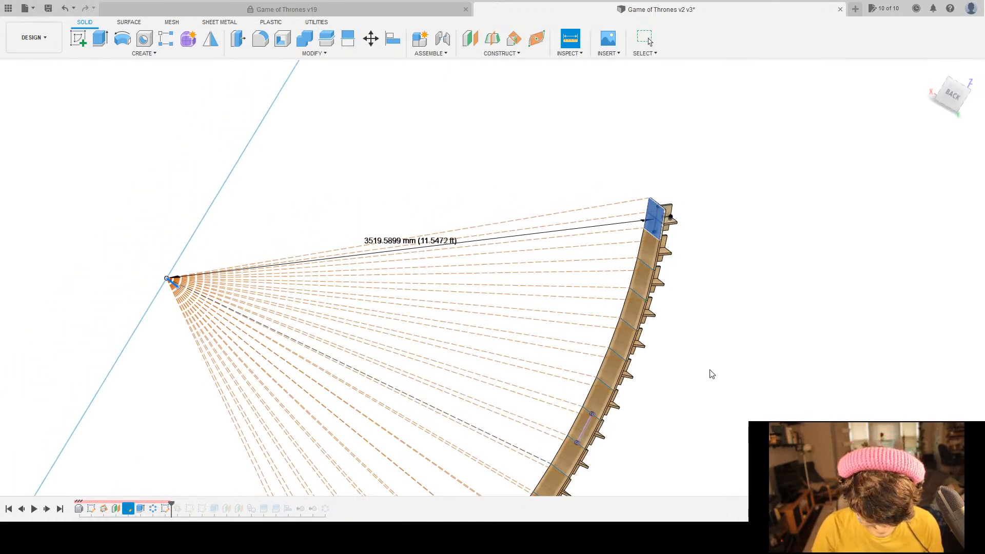
scroll(618, 178, up, 4)
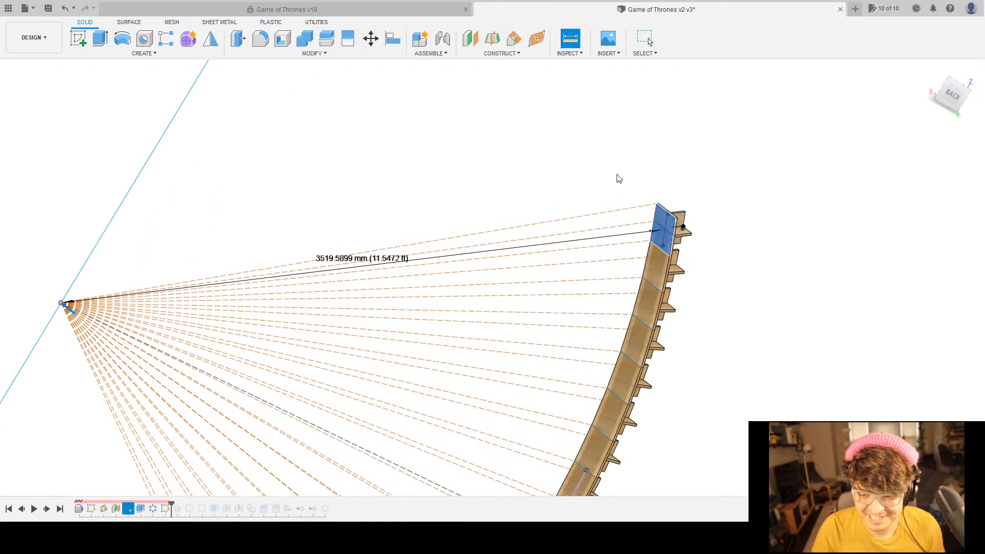
shift+middle_drag(514, 174, 528, 168)
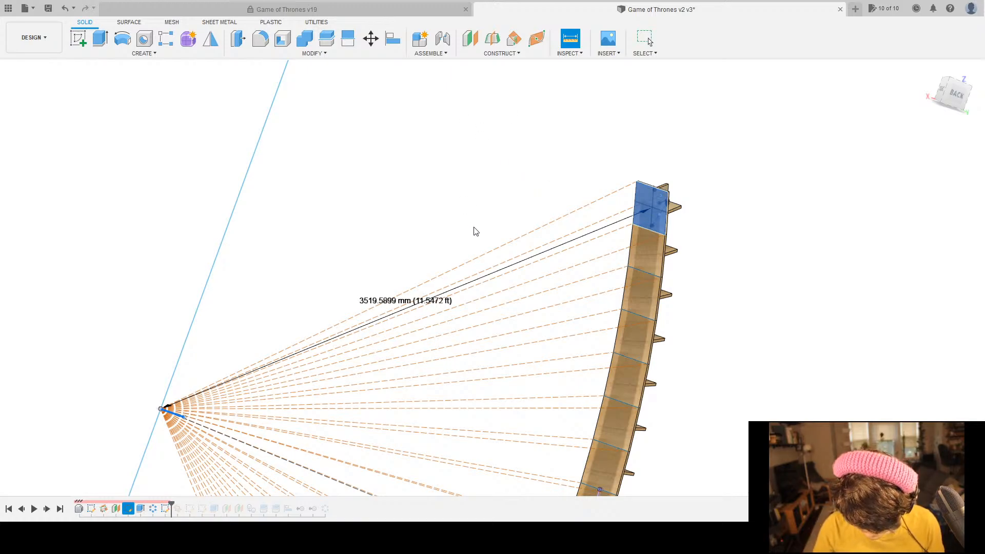
middle_drag(459, 240, 459, 216)
Clear the measurement and measure the distance from the sixth module's inner face, counted from the top, to the arc's centre point.
key(Escape)
key(i)
middle_drag(716, 446, 708, 407)
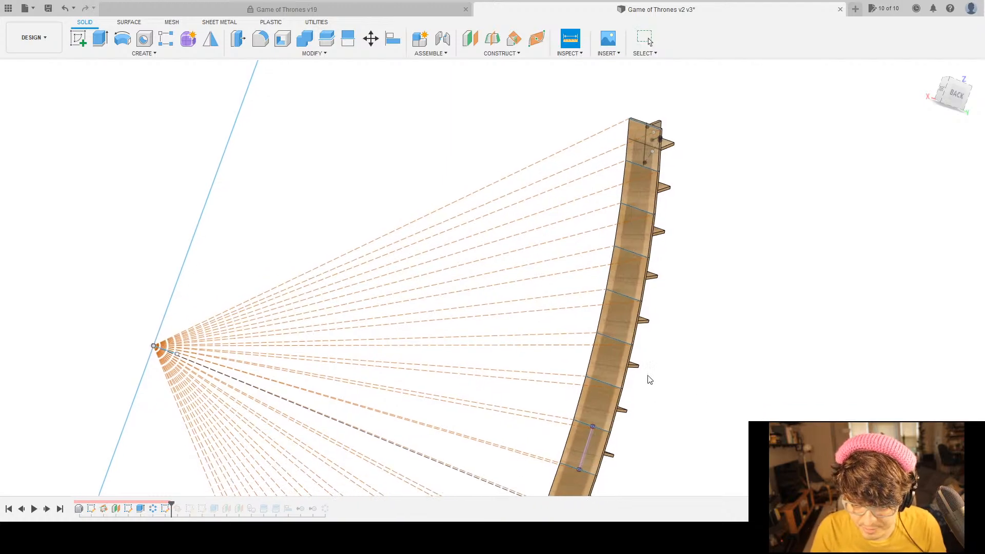
click(611, 357)
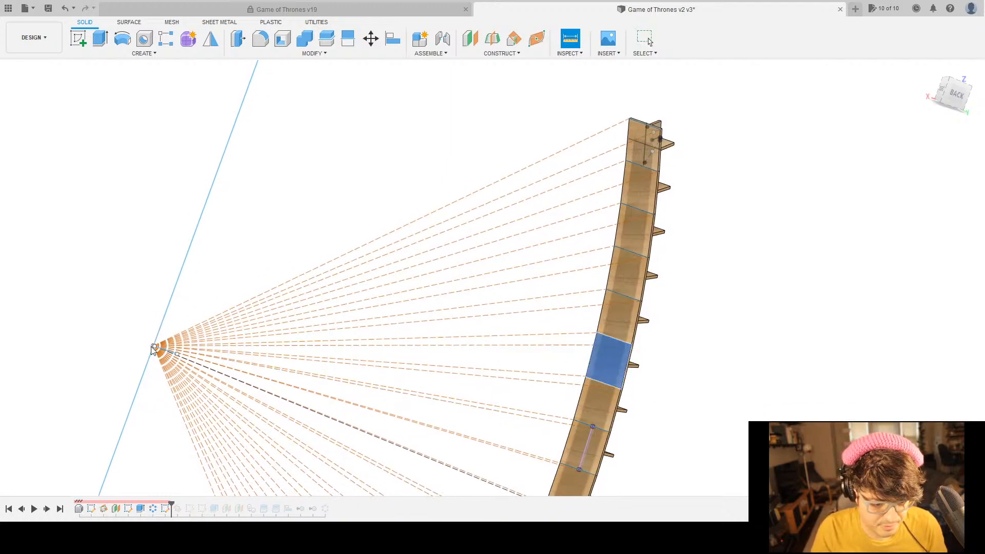
scroll(154, 350, up, 5)
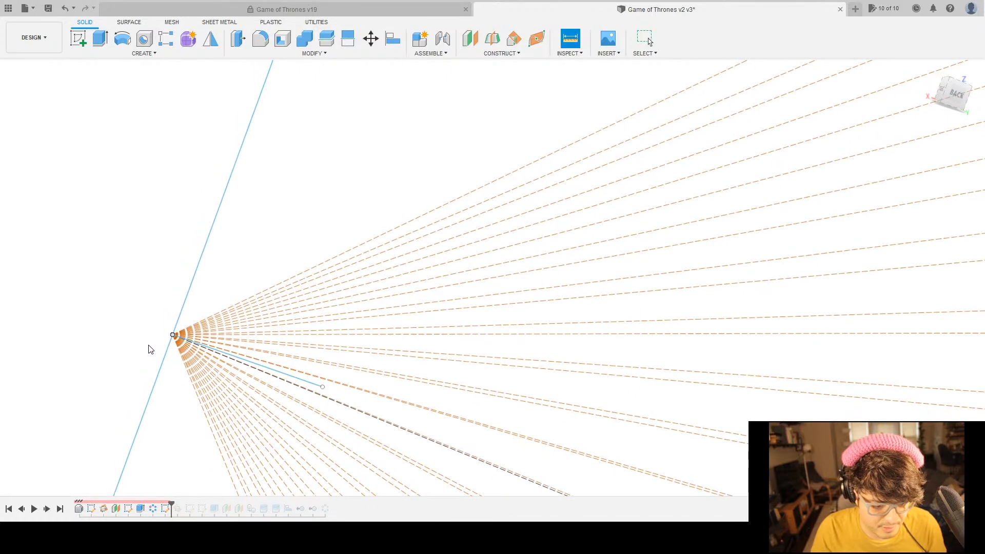
scroll(177, 341, up, 2)
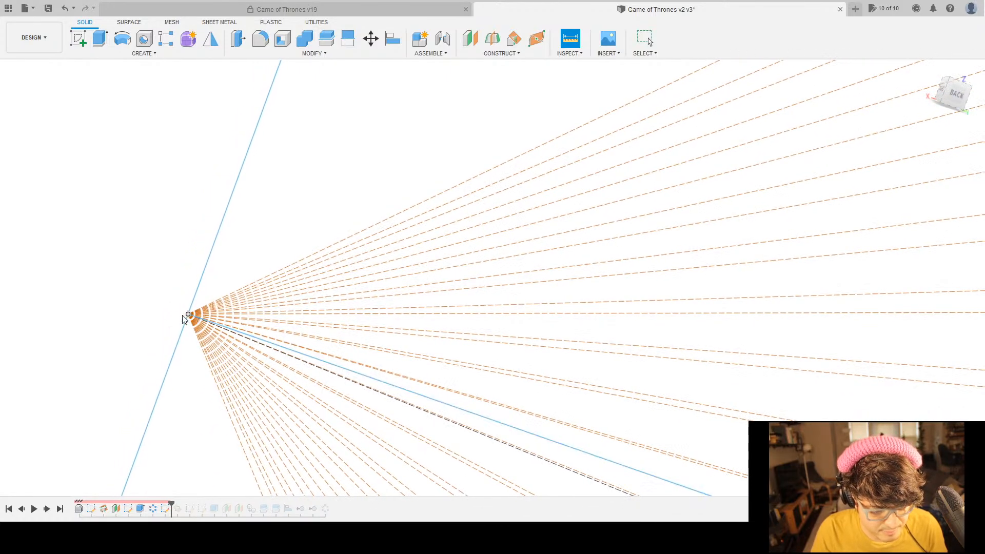
click(189, 316)
scroll(200, 322, up, 3)
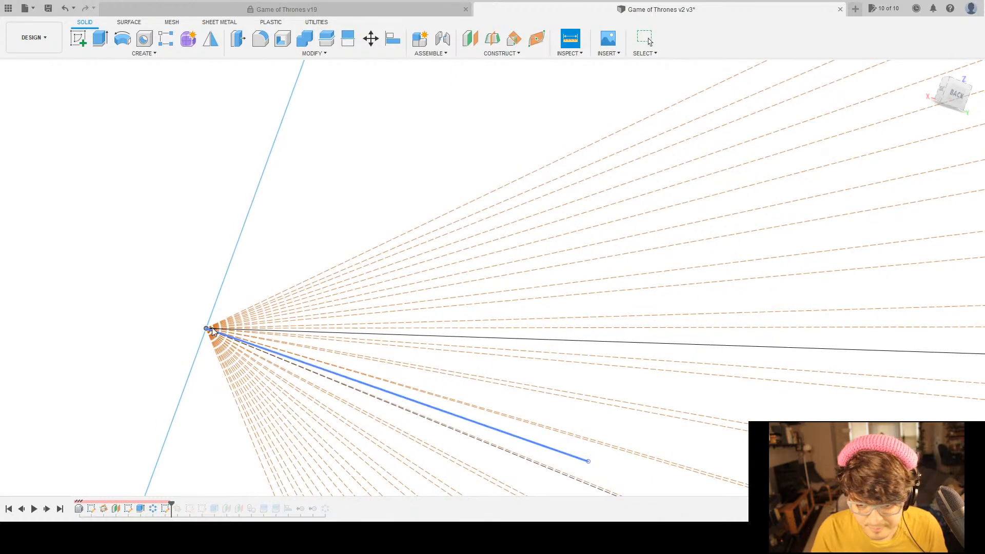
scroll(211, 325, down, 4)
scroll(381, 323, up, 1)
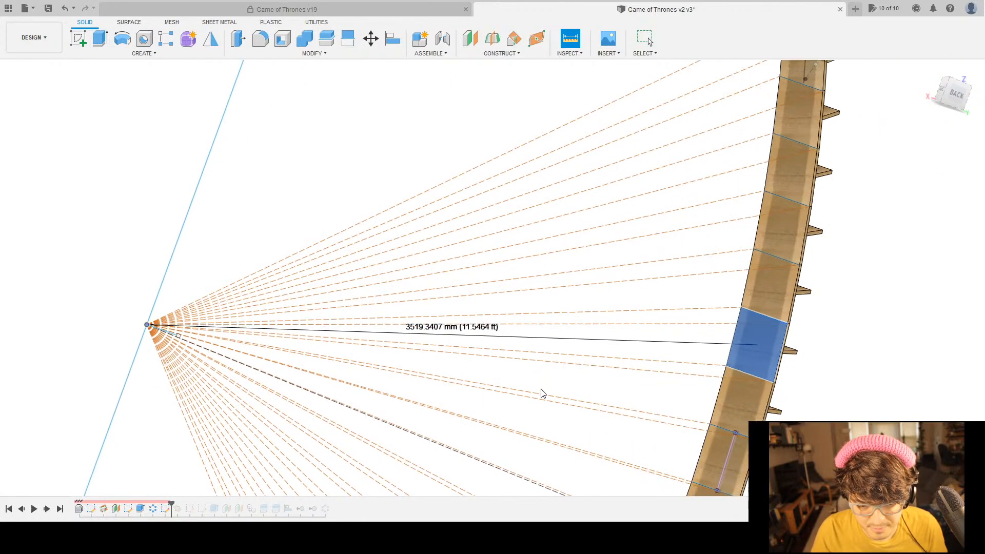
Clear the radius measurement and examine the full arc and the joints between its uppermost modules.
scroll(544, 390, down, 3)
shift+middle_drag(607, 400, 603, 369)
key(i)
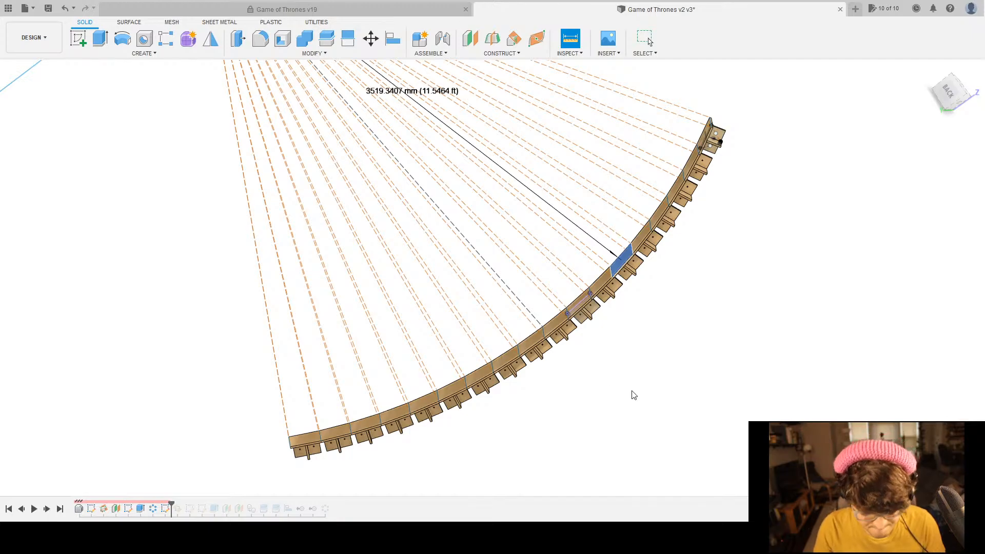
key(Escape)
shift+middle_drag(558, 428, 628, 361)
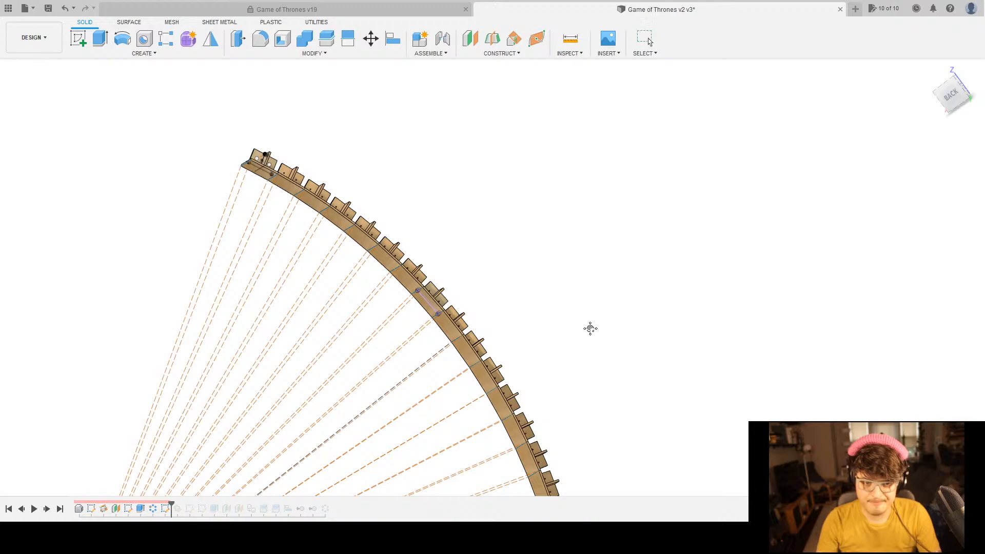
scroll(578, 261, up, 10)
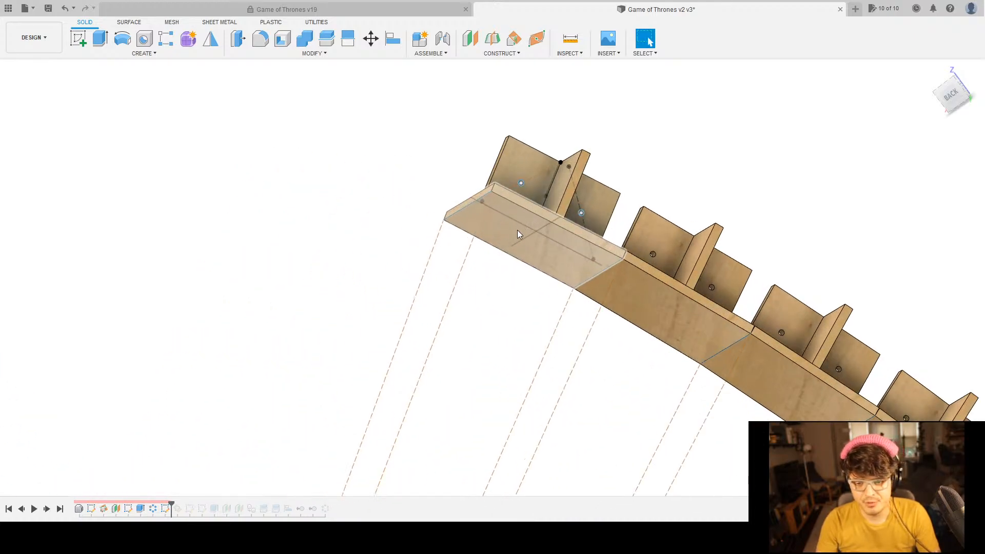
middle_drag(742, 170, 695, 174)
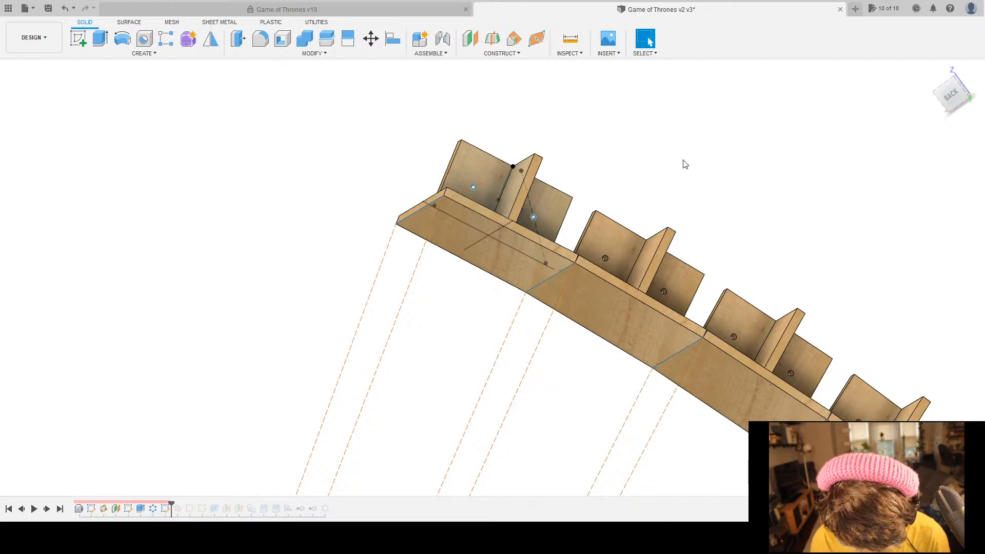
scroll(721, 260, down, 3)
middle_drag(709, 216, 560, 132)
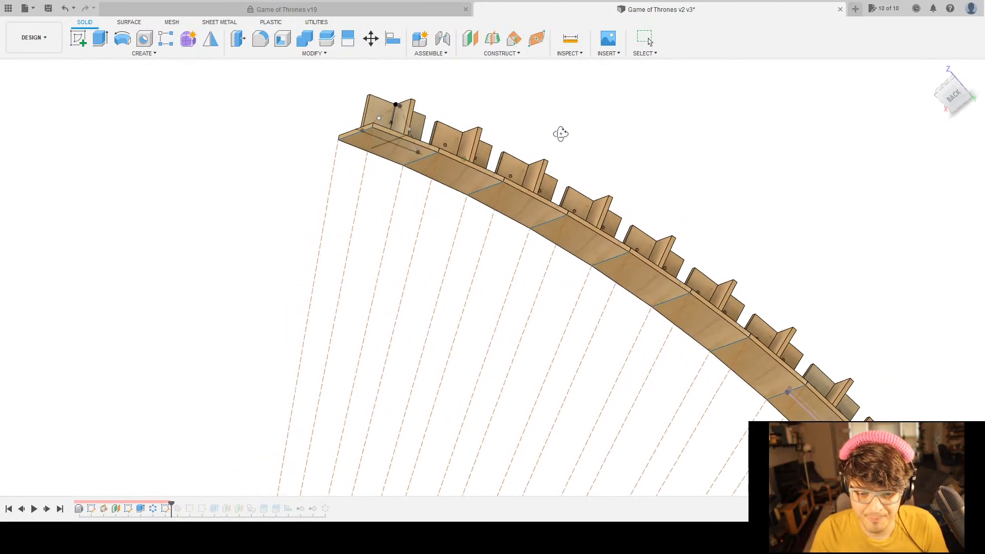
scroll(412, 139, up, 6)
middle_drag(675, 129, 660, 194)
Examine the uppermost module's back board and the inner face of the arc down to its middle modules.
click(383, 215)
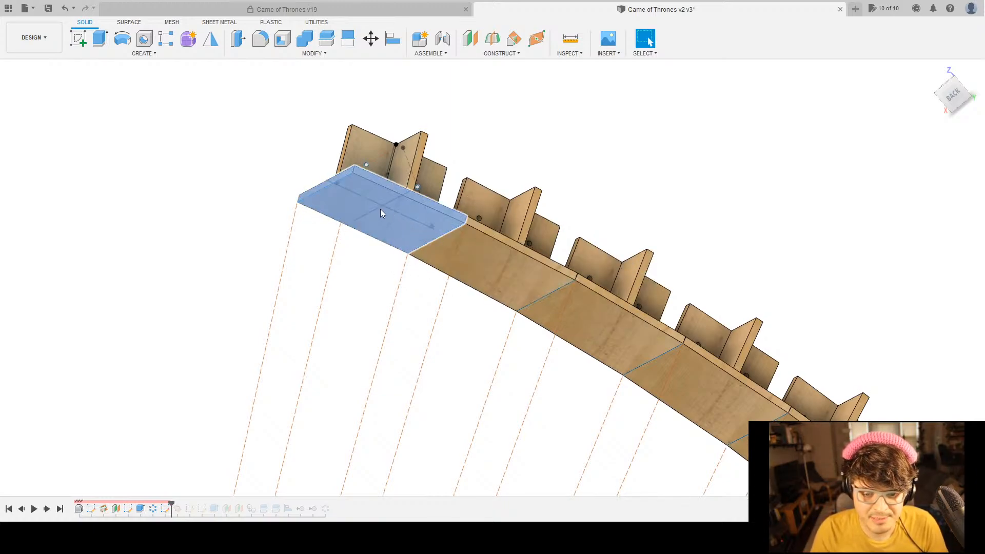
shift+middle_drag(499, 211, 502, 169)
click(525, 95)
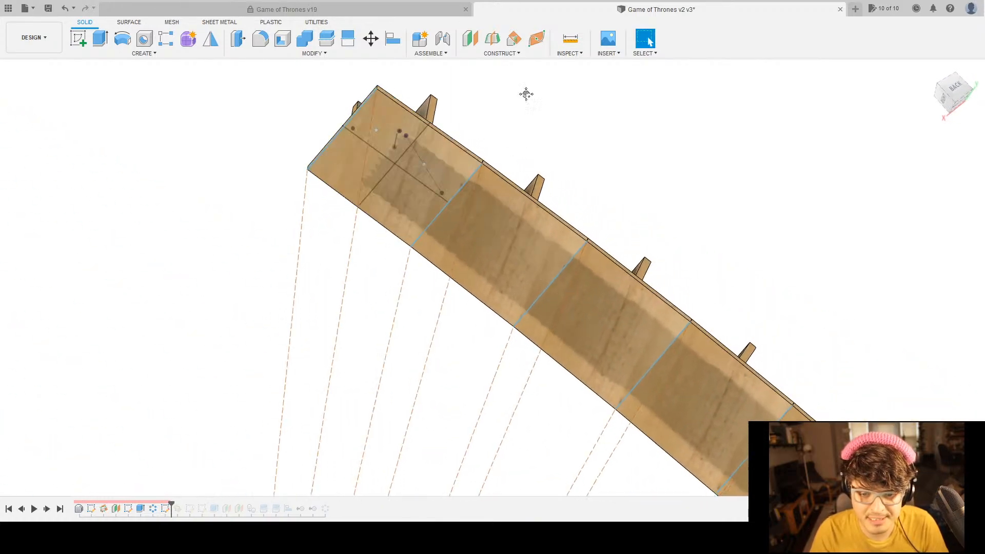
middle_drag(525, 97, 553, 122)
key(i)
scroll(464, 151, up, 2)
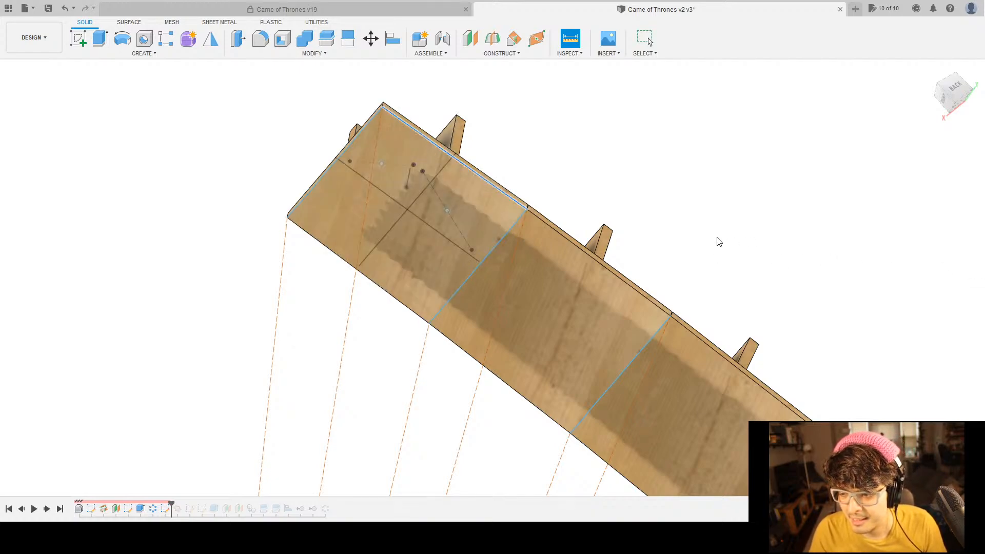
key(Escape)
scroll(690, 234, down, 6)
middle_drag(960, 303, 596, 69)
scroll(579, 167, up, 2)
middle_drag(580, 156, 621, 214)
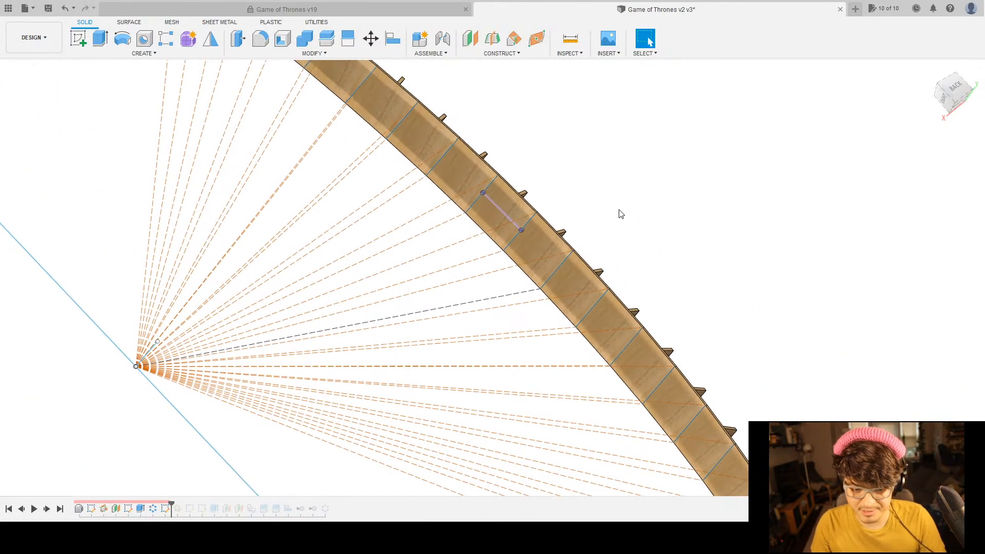
Measure the outer edge of the module directly below the one carrying the short sketched line.
key(i)
scroll(536, 214, up, 3)
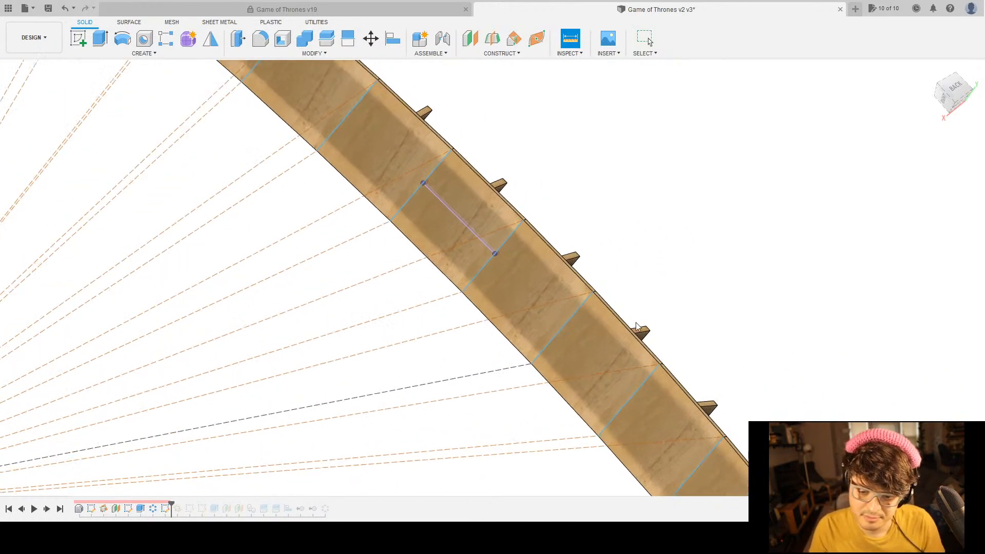
click(569, 265)
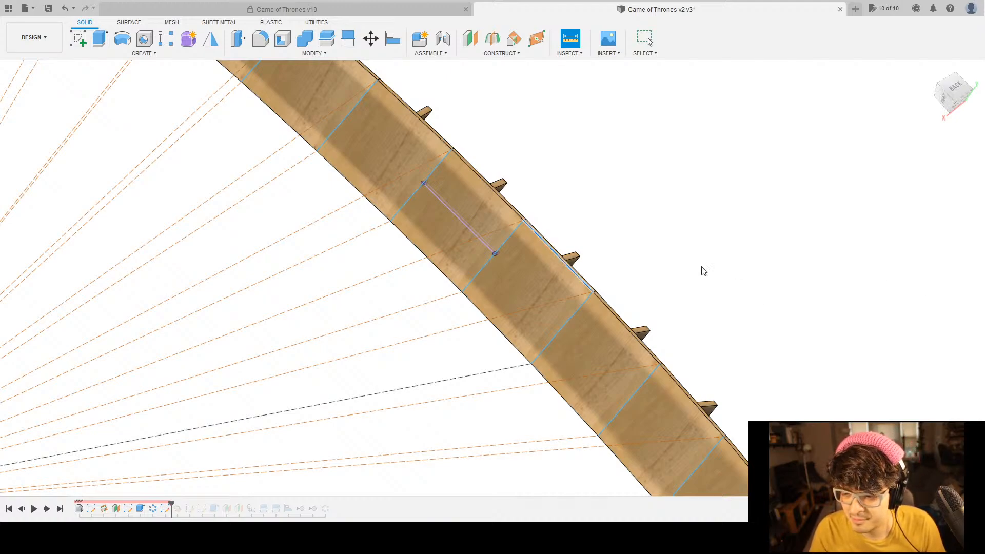
scroll(736, 274, down, 6)
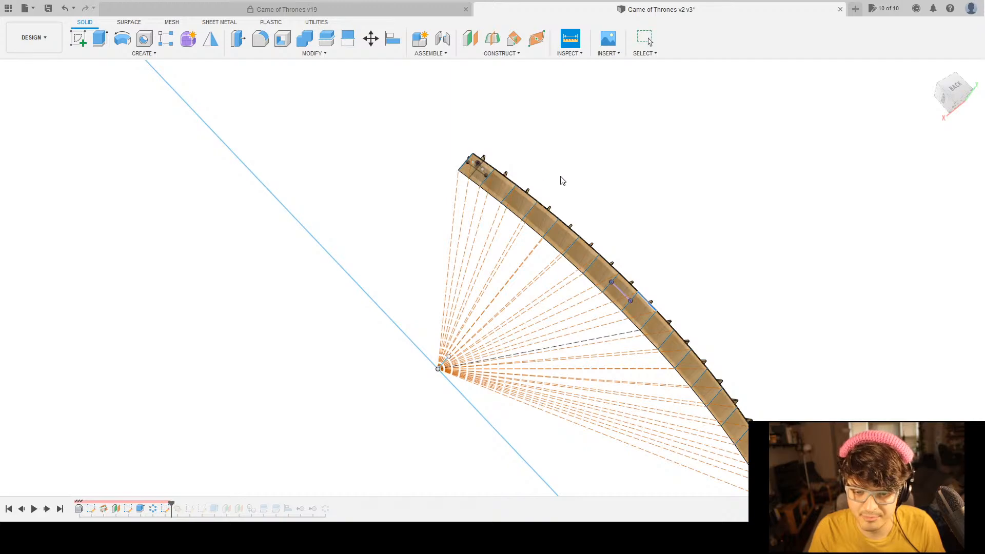
Measure the free end edge of the arc's uppermost module.
scroll(542, 185, up, 4)
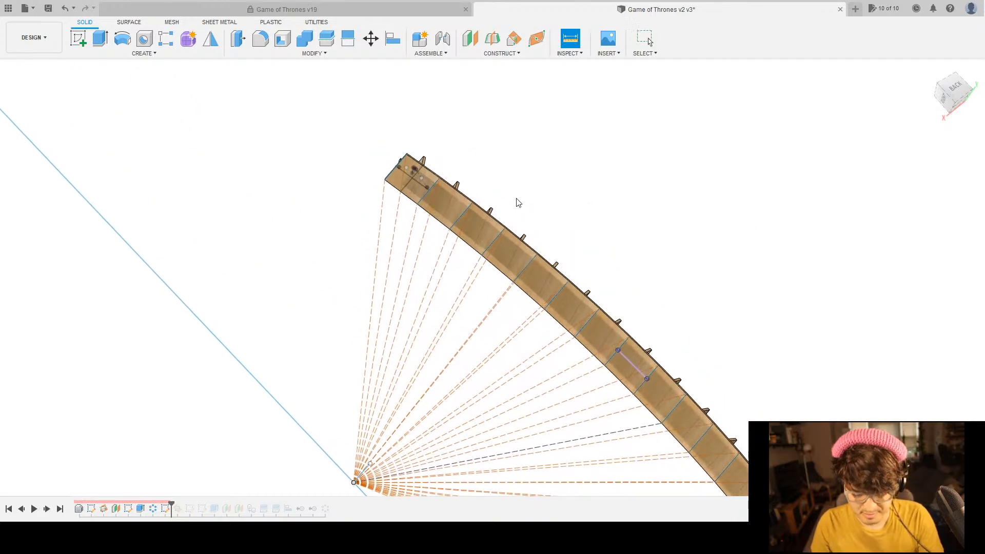
scroll(418, 161, up, 3)
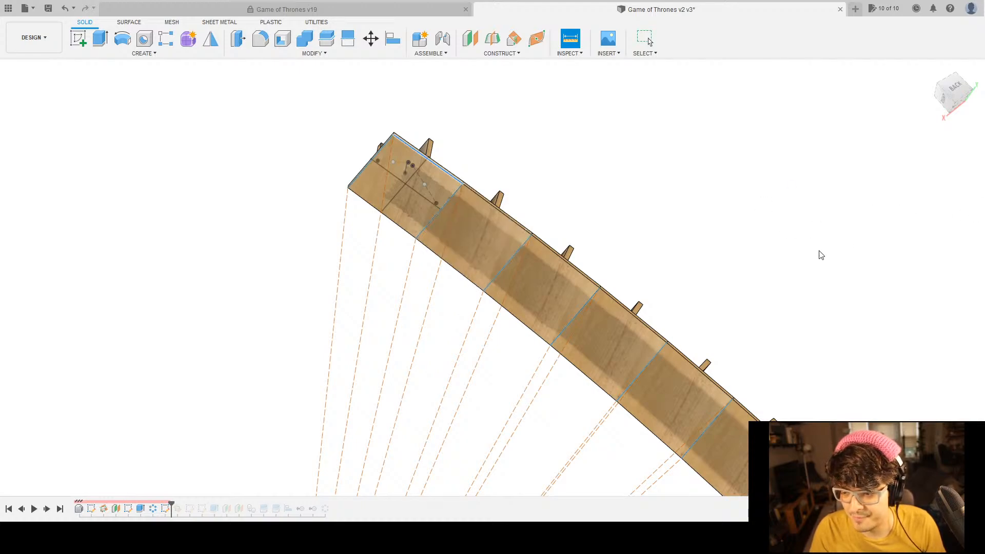
key(Escape)
middle_drag(535, 185, 535, 191)
key(i)
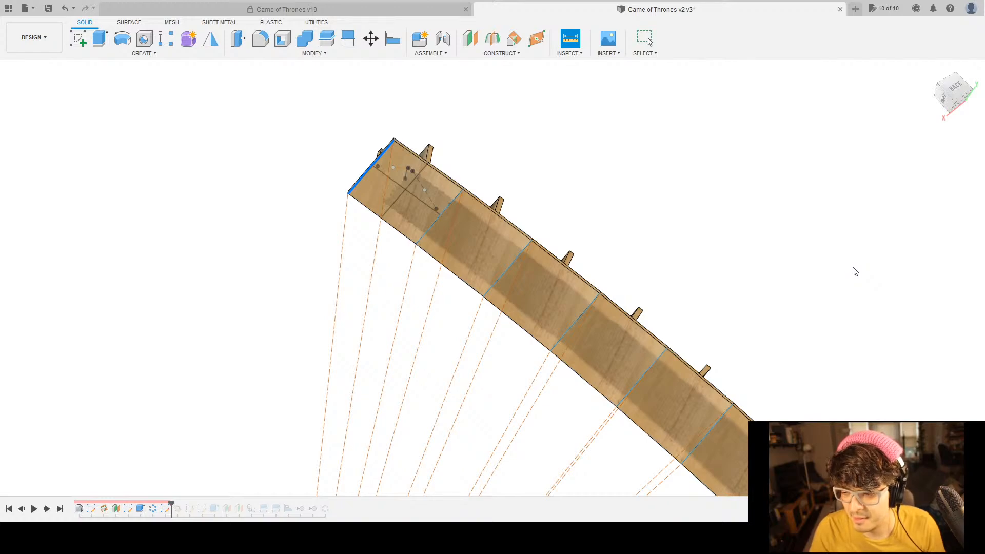
key(Escape)
Measure the joint edge between the fifth and sixth modules, counted from the arc's upper end.
middle_drag(604, 220, 502, 159)
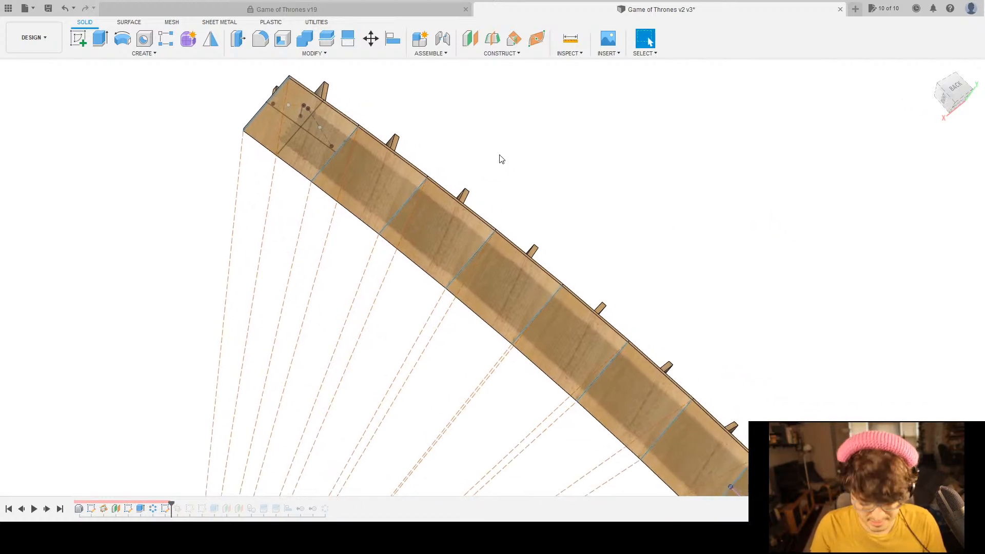
key(i)
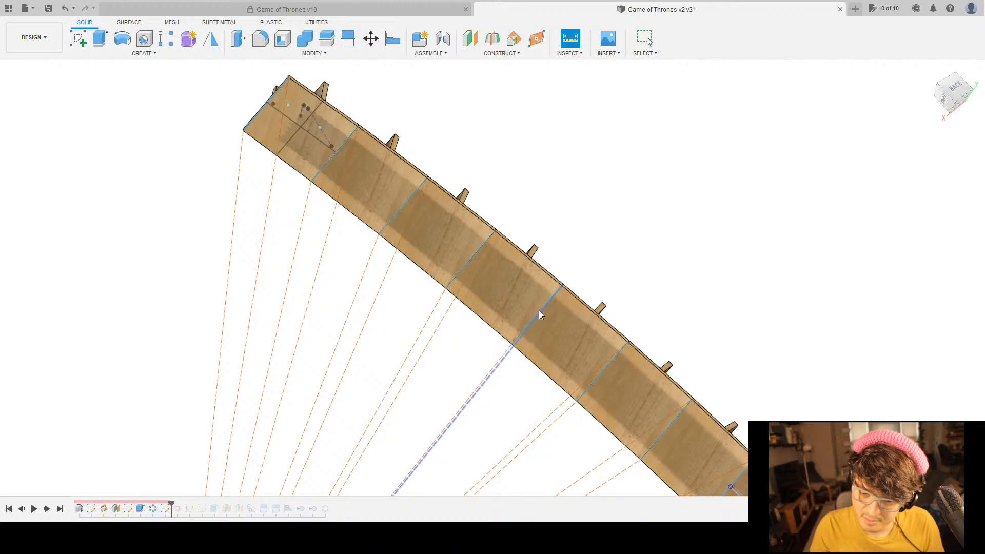
scroll(579, 369, up, 3)
click(603, 378)
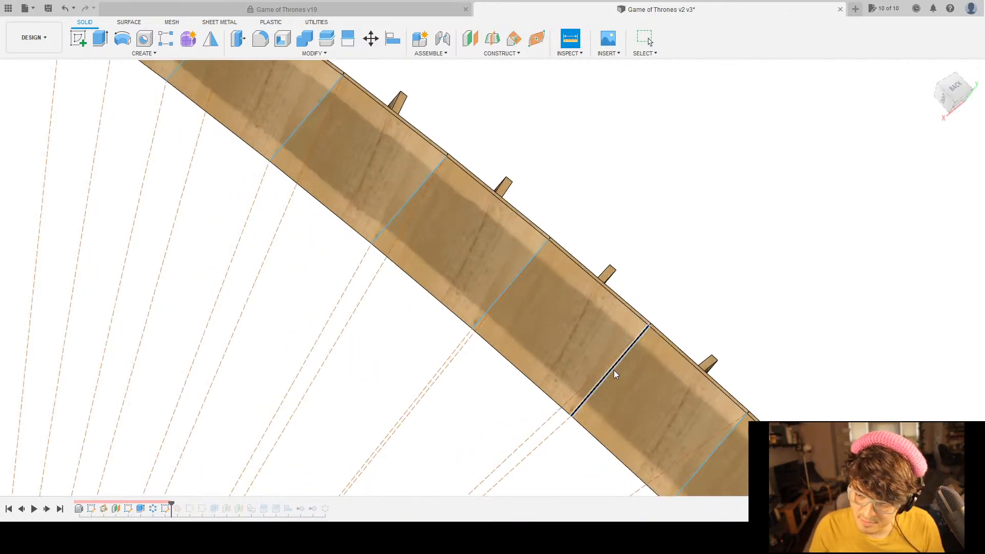
scroll(574, 230, down, 8)
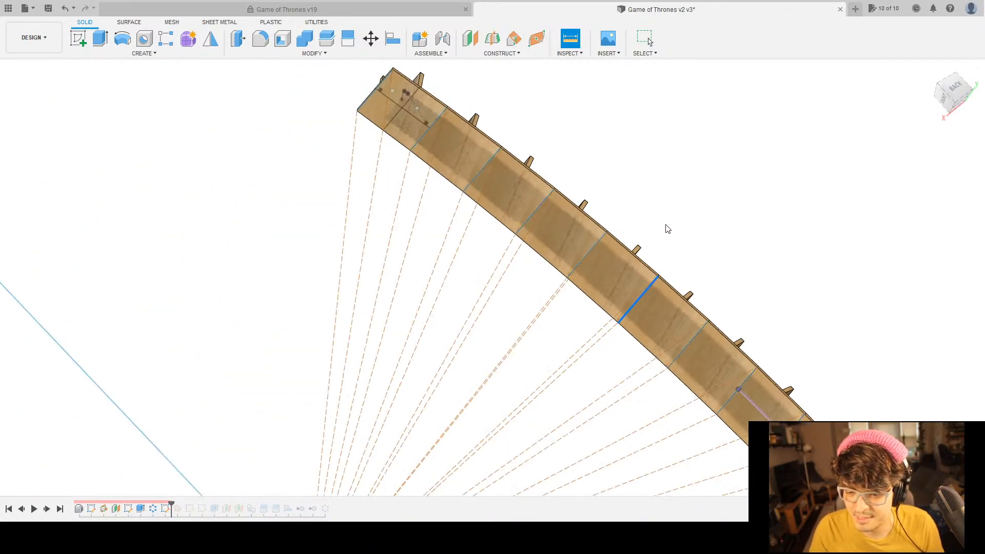
mouse_move(509, 147)
shift+middle_down()
mouse_move(529, 134)
mouse_move(516, 157)
shift+middle_up()
scroll(320, 99, up, 5)
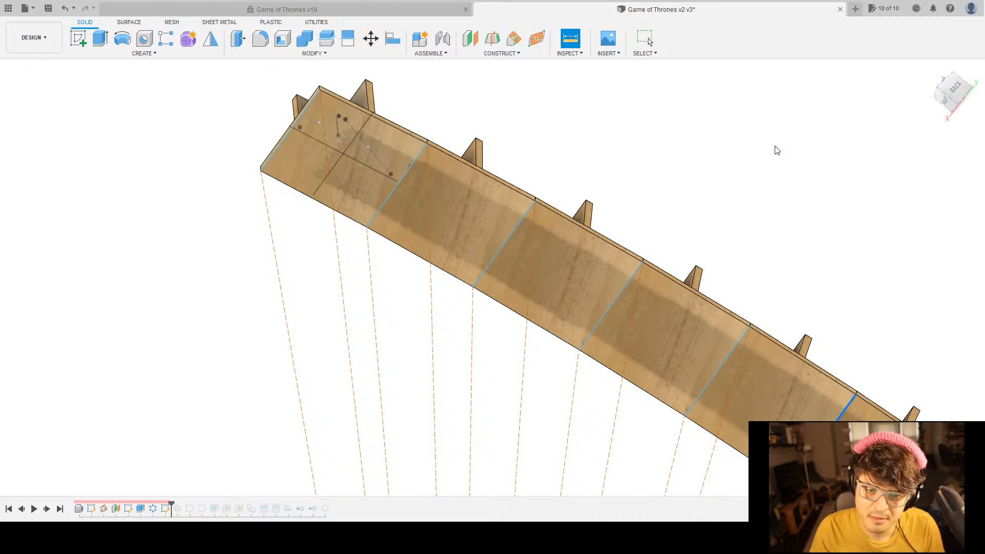
key(Escape)
Examine the outer side of the arc and the alignment of the modules' crossed boards.
shift+middle_drag(574, 155, 415, 64)
shift+middle_drag(563, 347, 563, 330)
key(i)
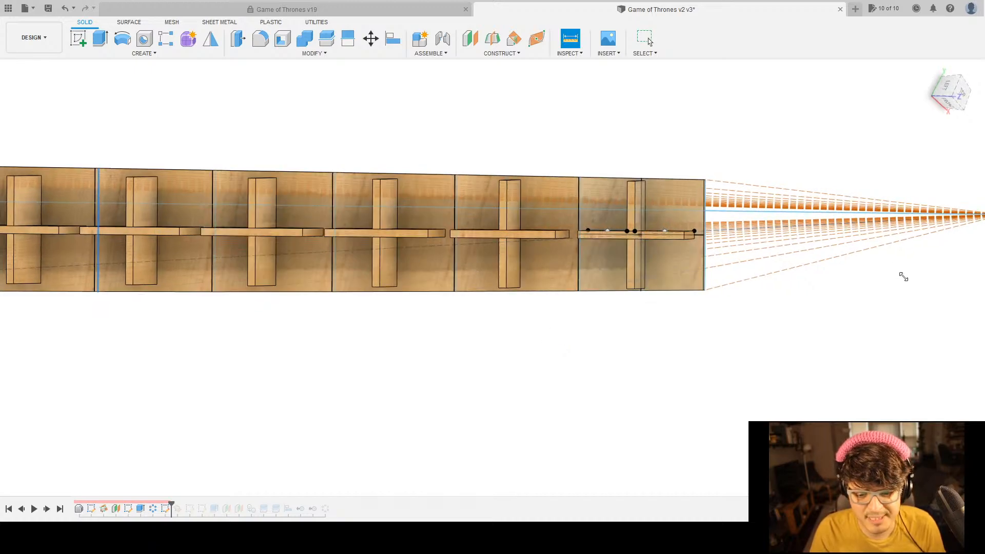
key(Escape)
shift+middle_drag(217, 314, 380, 320)
key(i)
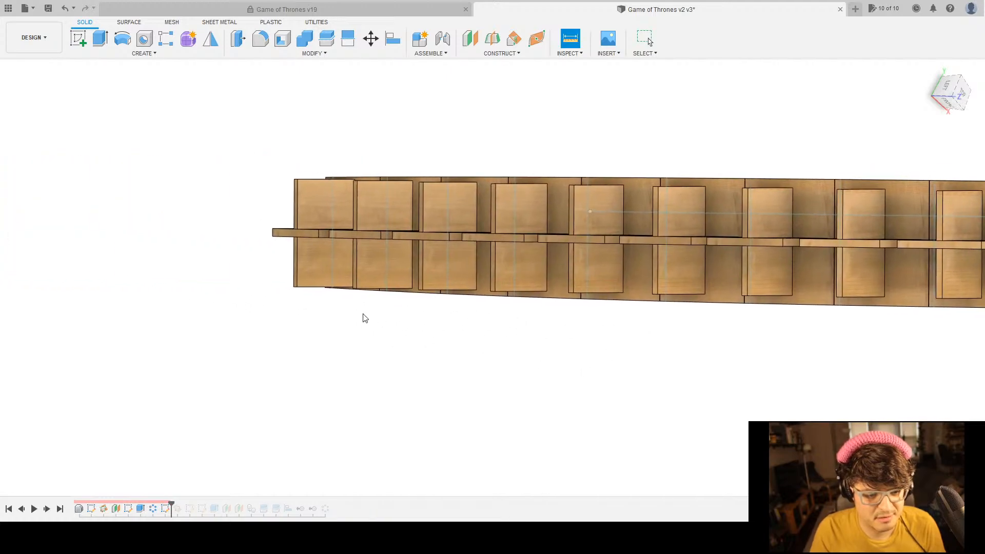
key(Escape)
shift+middle_drag(272, 312, 371, 287)
key(i)
Examine the joint and crossed boards of the module carrying the sketched line.
scroll(371, 286, up, 3)
scroll(364, 269, down, 10)
middle_drag(416, 231, 503, 238)
scroll(425, 226, up, 5)
middle_drag(726, 316, 583, 265)
scroll(582, 266, up, 8)
mouse_move(646, 246)
shift+middle_down()
mouse_move(629, 240)
mouse_move(655, 246)
mouse_move(641, 241)
shift+middle_up()
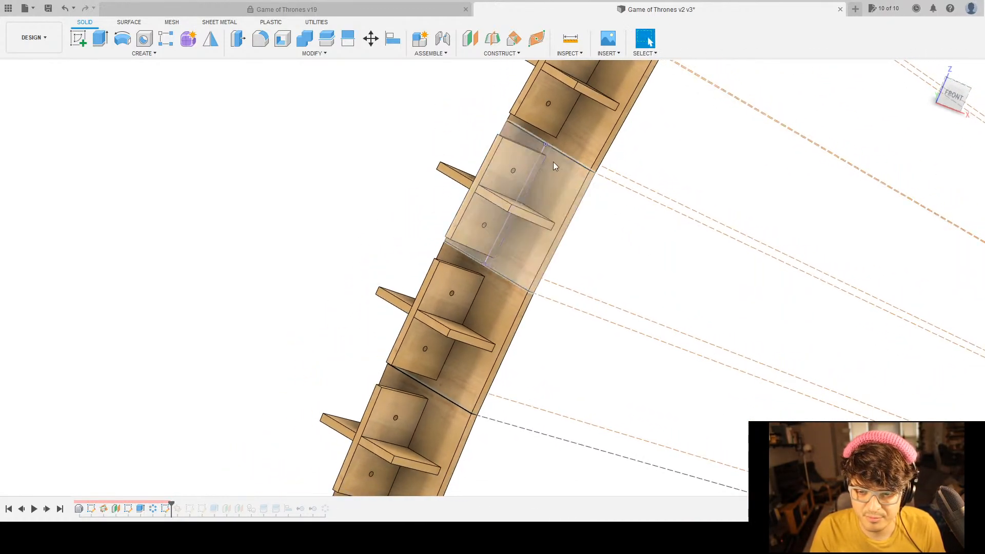
scroll(545, 141, up, 3)
scroll(574, 170, up, 5)
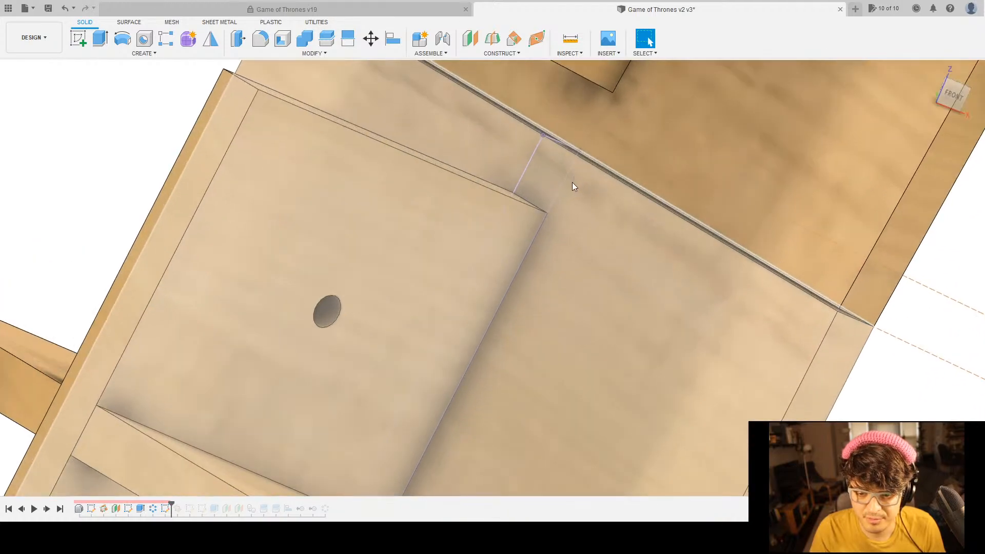
scroll(572, 182, down, 3)
shift+middle_drag(534, 225, 583, 238)
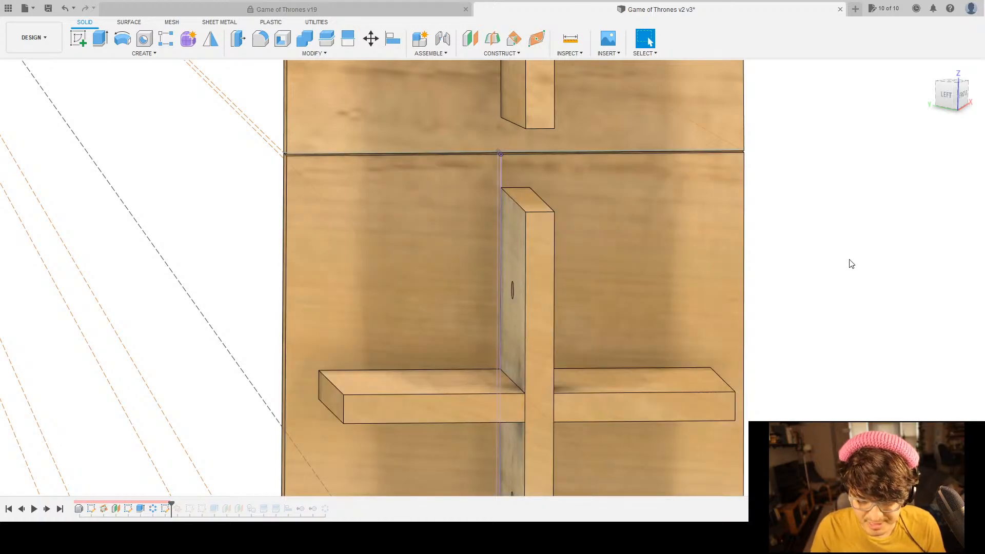
Examine the radial lines and the sketched line's relation to neighbouring module joints along the whole arc.
scroll(851, 264, down, 6)
middle_drag(860, 263, 763, 330)
scroll(768, 325, down, 3)
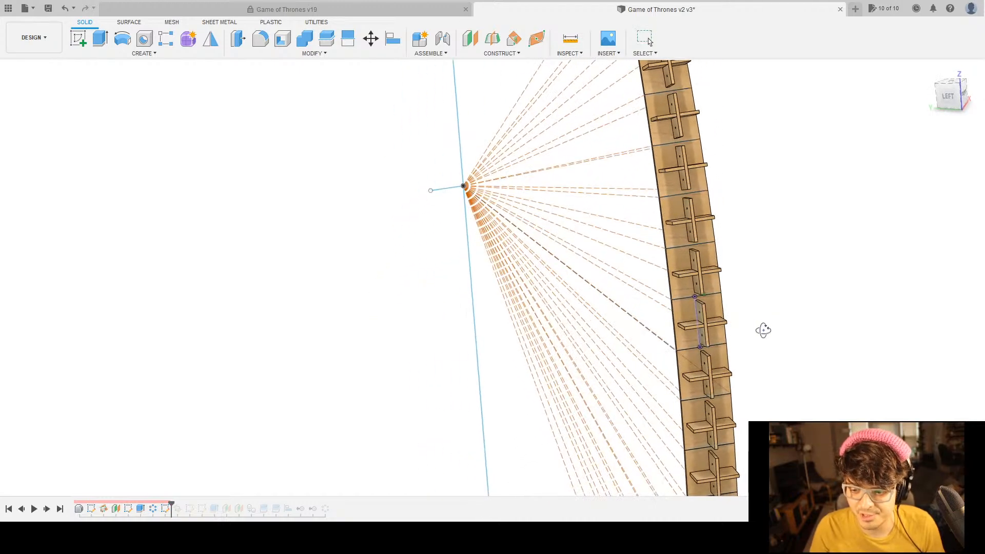
scroll(756, 326, up, 8)
scroll(718, 298, up, 2)
scroll(718, 298, down, 4)
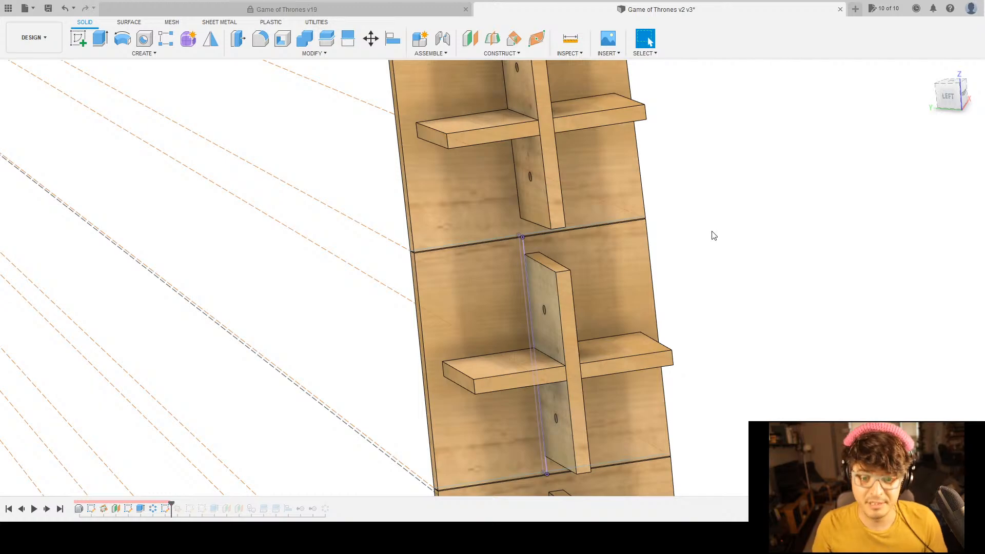
scroll(712, 235, down, 10)
middle_drag(712, 291, 359, 192)
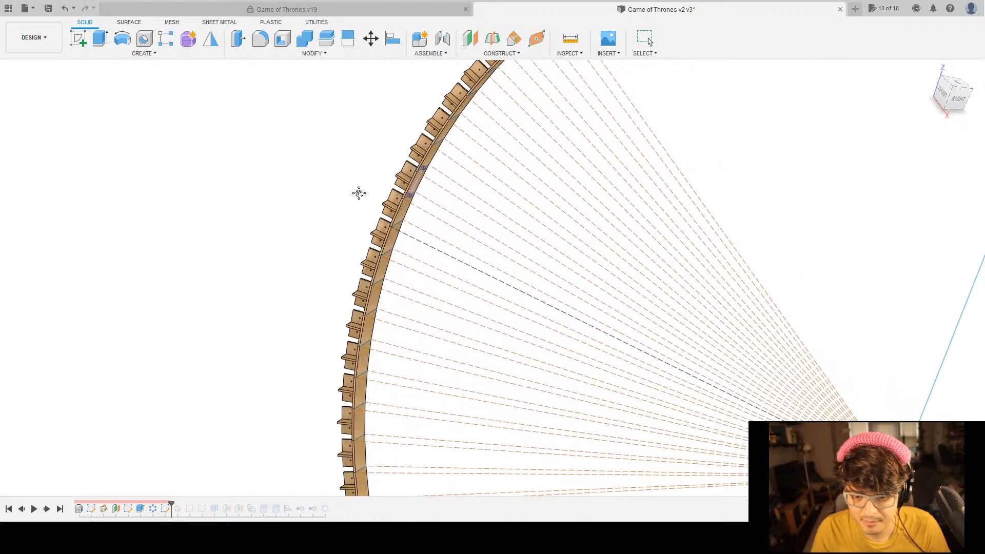
Delete the sketch holding the short module line and the wedge-shaped radial sketch from the design history.
scroll(412, 180, up, 4)
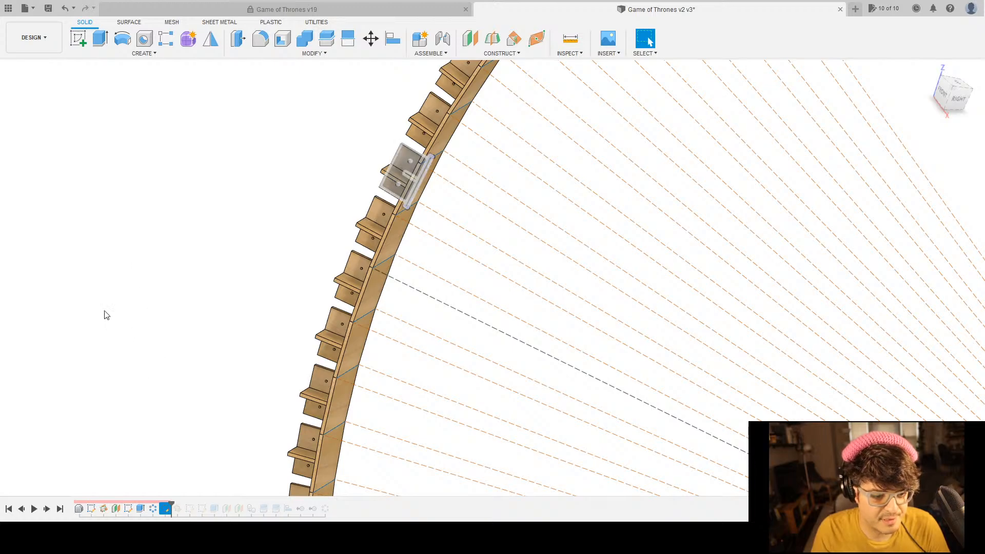
key(Delete)
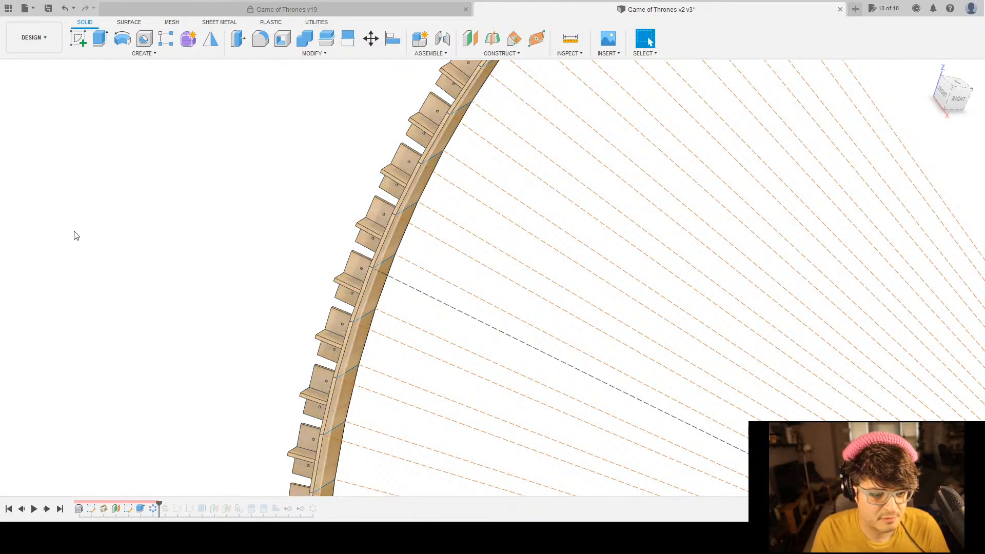
key(Delete)
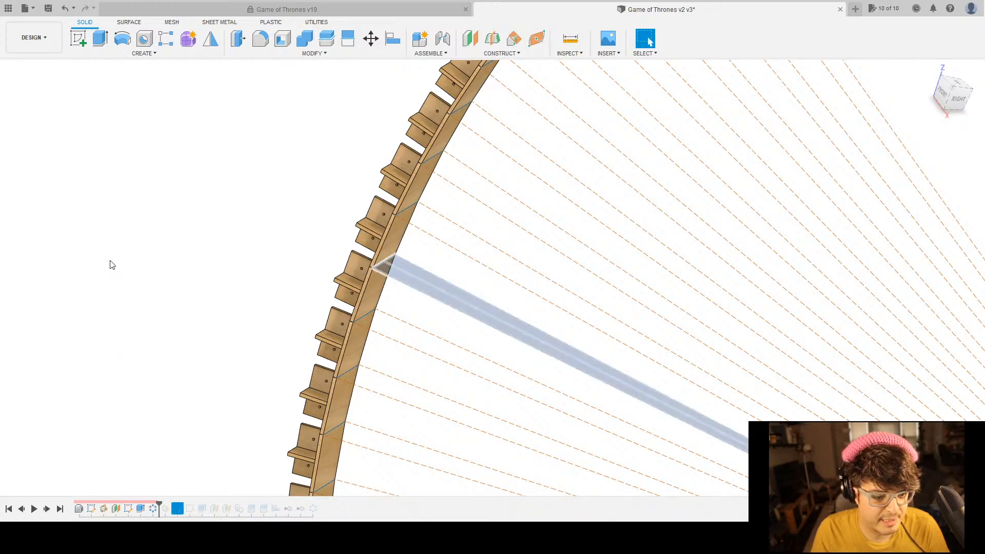
key(Delete)
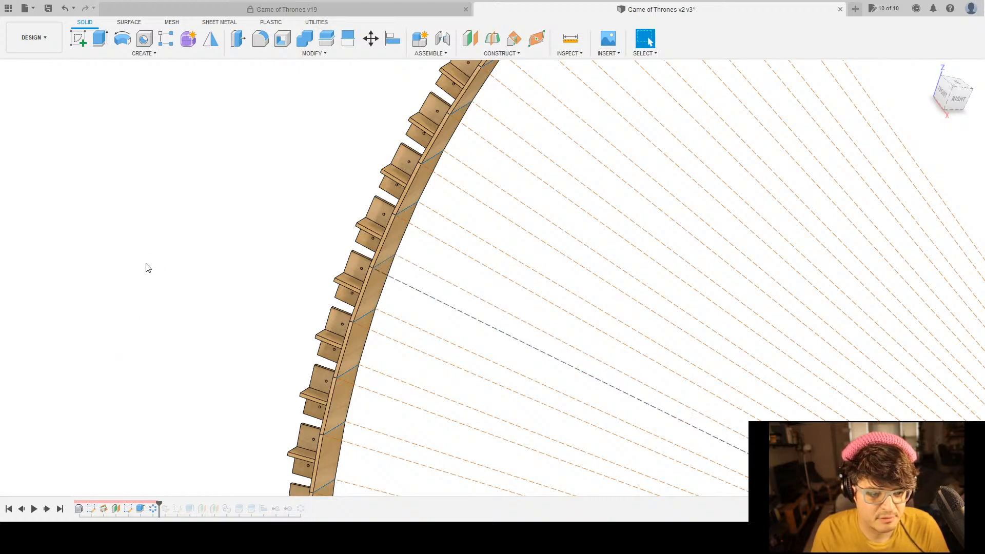
Show the sketch with the module outlines over the arc and inspect its points on the middle modules.
scroll(220, 277, down, 10)
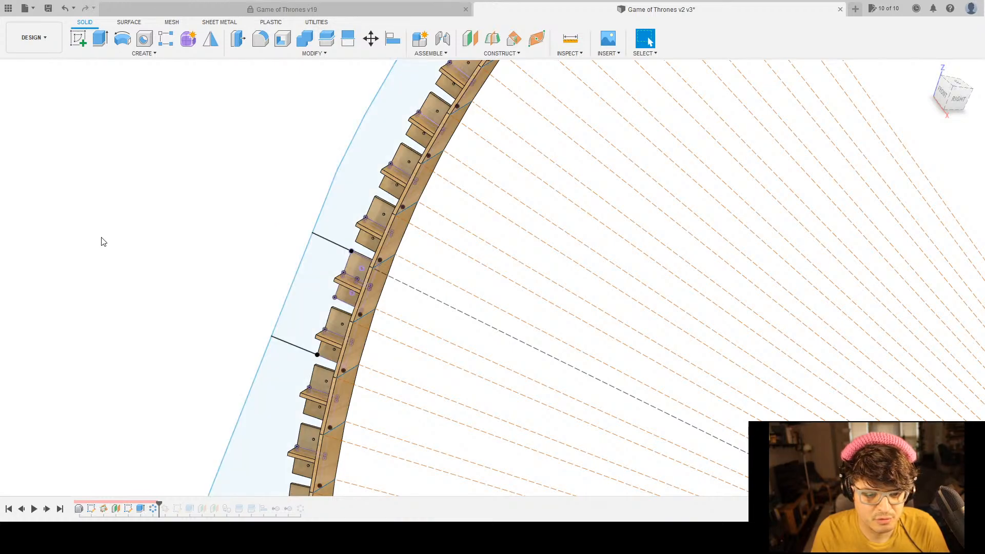
scroll(513, 374, up, 5)
shift+middle_drag(440, 405, 518, 365)
scroll(484, 379, down, 3)
scroll(402, 255, up, 8)
scroll(450, 250, up, 5)
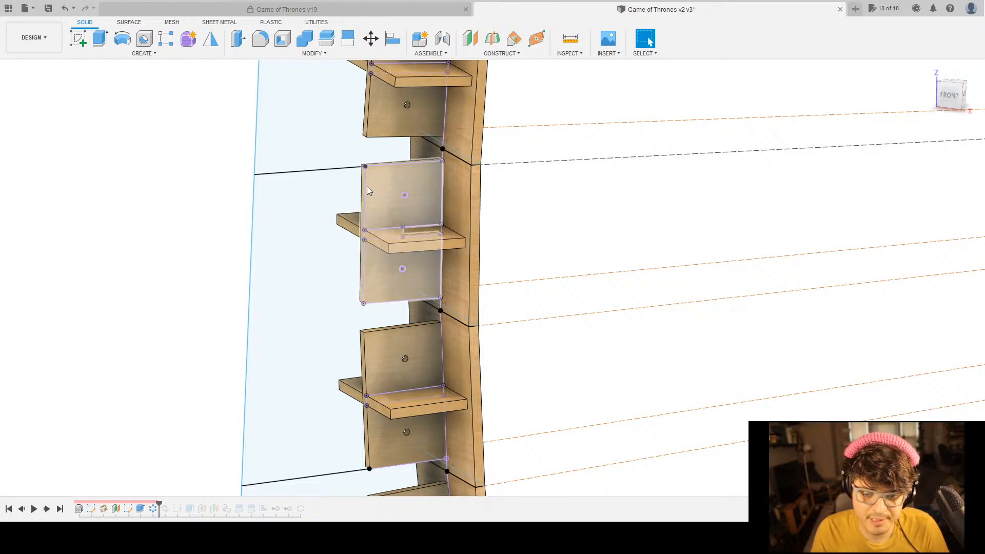
Examine the gaps at the back-board joints and between the vertical boards' corners and the sketch lines.
scroll(416, 184, up, 15)
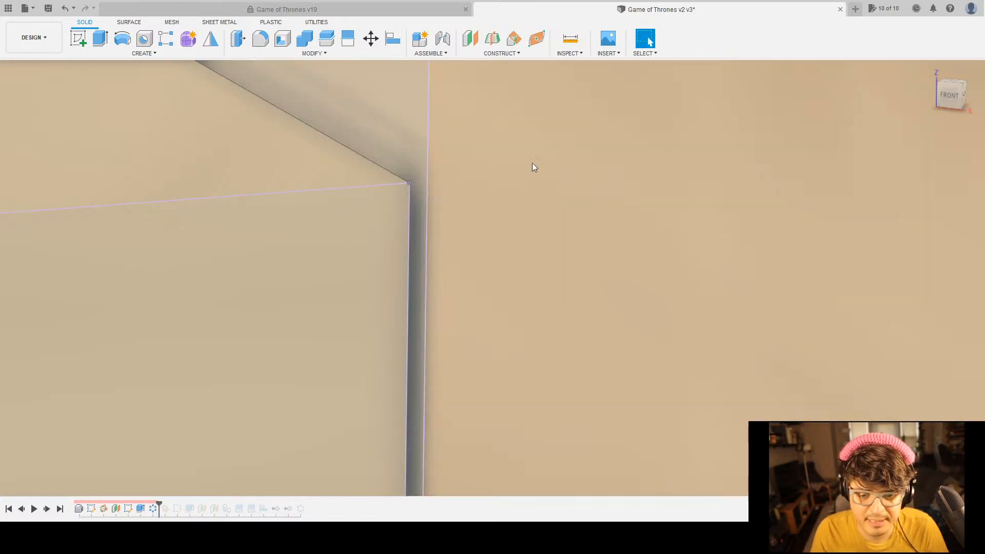
scroll(339, 231, down, 15)
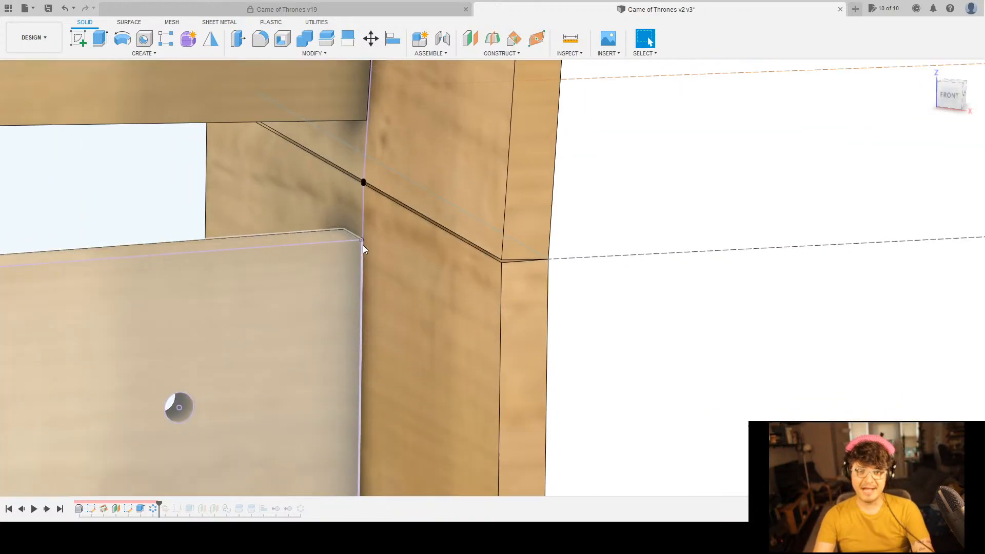
scroll(359, 234, down, 15)
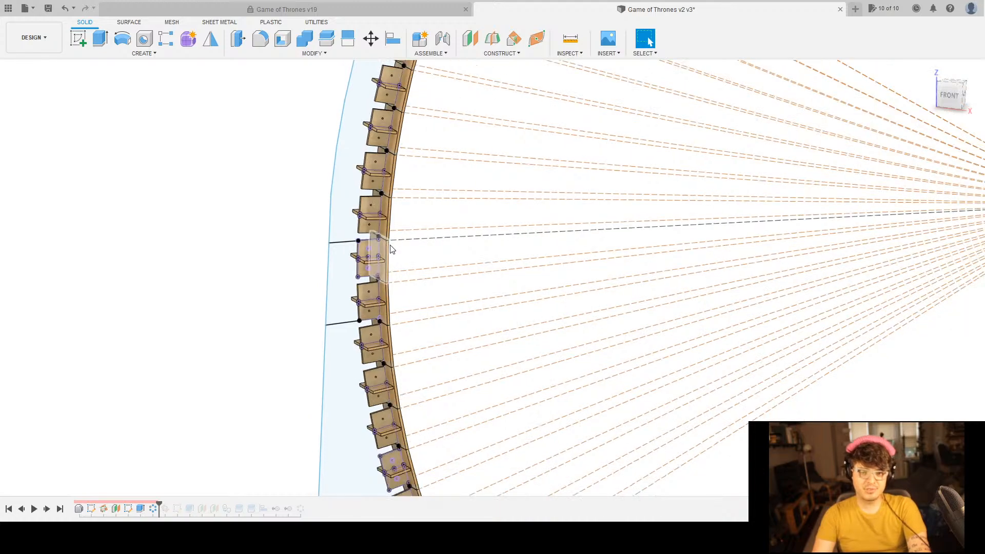
scroll(413, 305, up, 15)
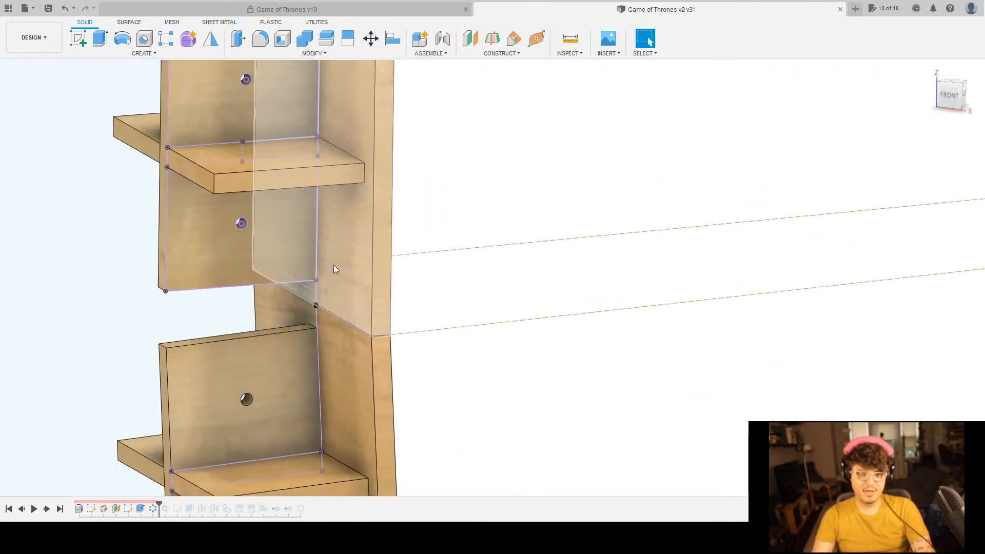
scroll(331, 257, up, 10)
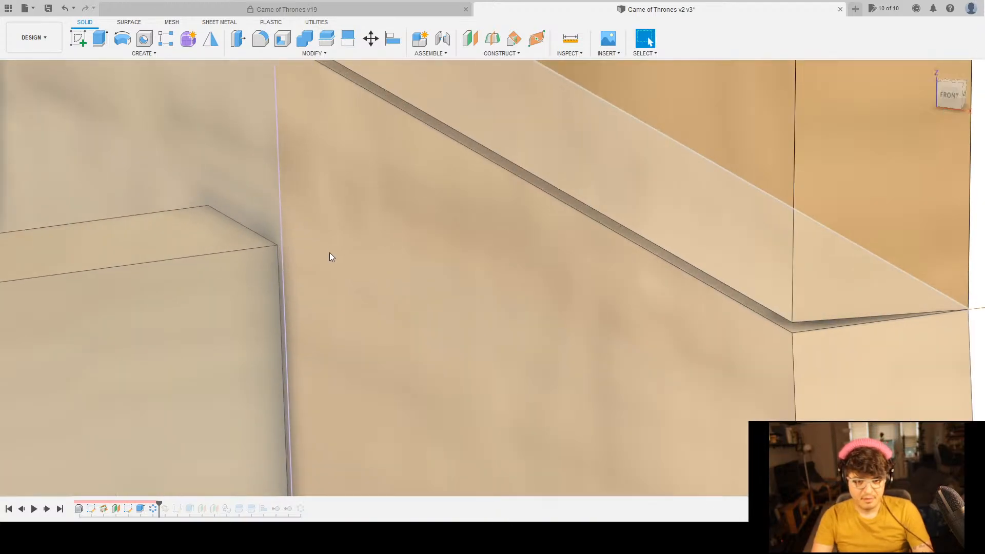
shift+middle_drag(328, 263, 368, 287)
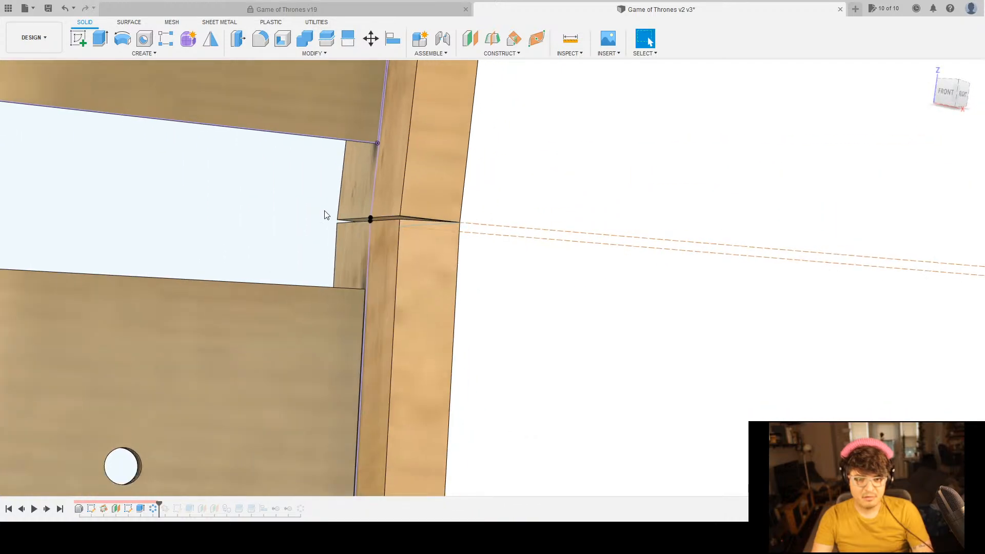
Examine how the horizontal cross board's front and back corners line up with the module outline sketch.
scroll(325, 213, down, 8)
middle_drag(289, 247, 279, 365)
shift+middle_drag(261, 323, 258, 329)
scroll(235, 239, up, 5)
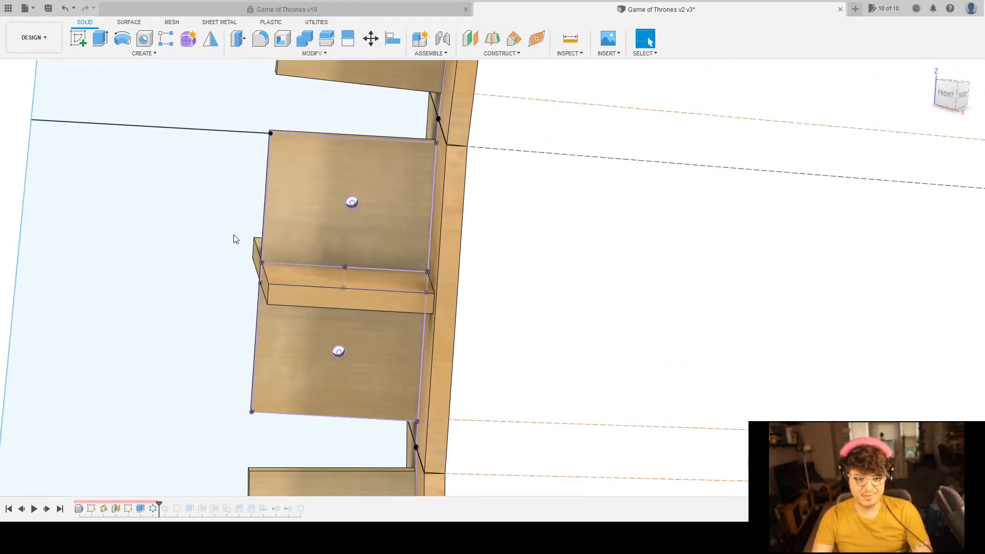
scroll(235, 239, up, 5)
shift+middle_drag(272, 286, 325, 253)
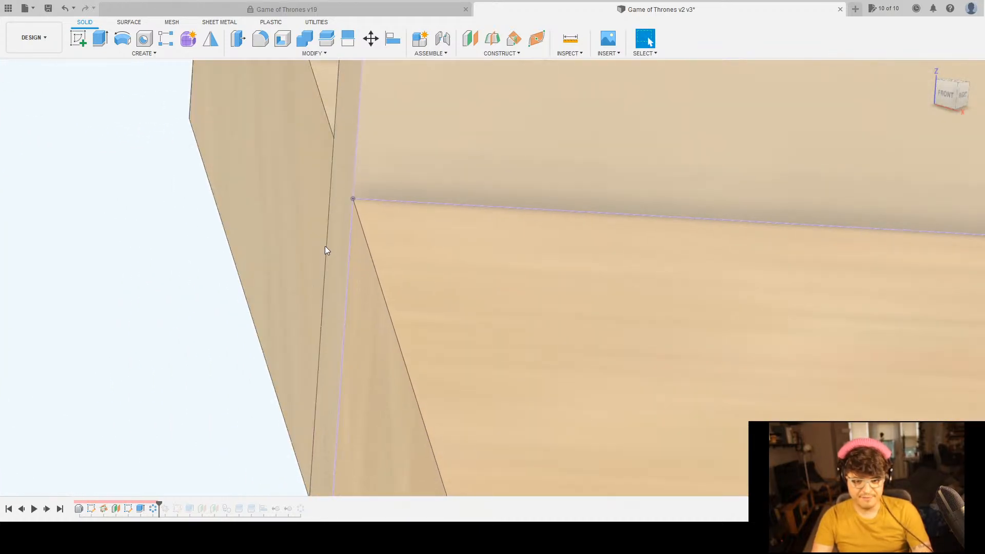
shift+middle_drag(430, 235, 448, 393)
scroll(657, 290, up, 4)
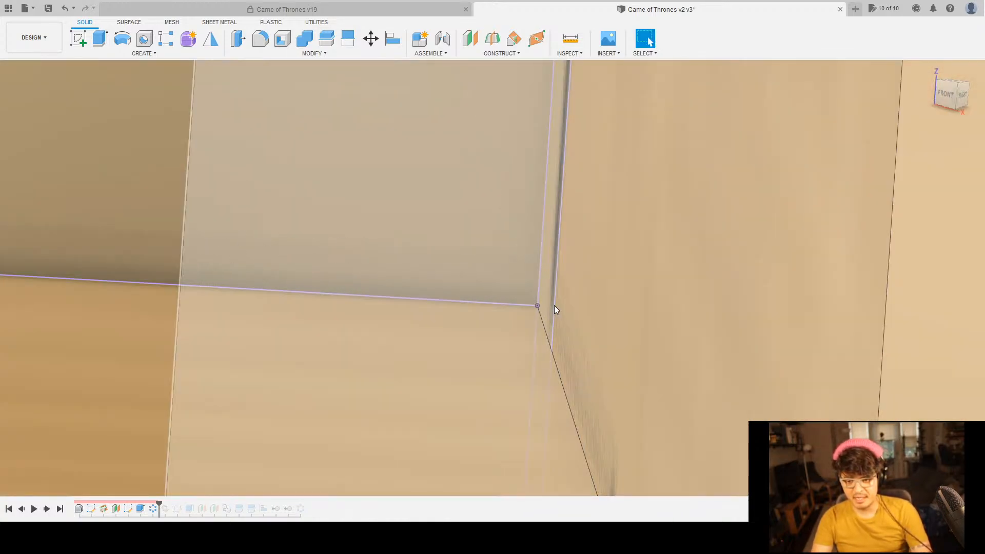
scroll(464, 308, down, 10)
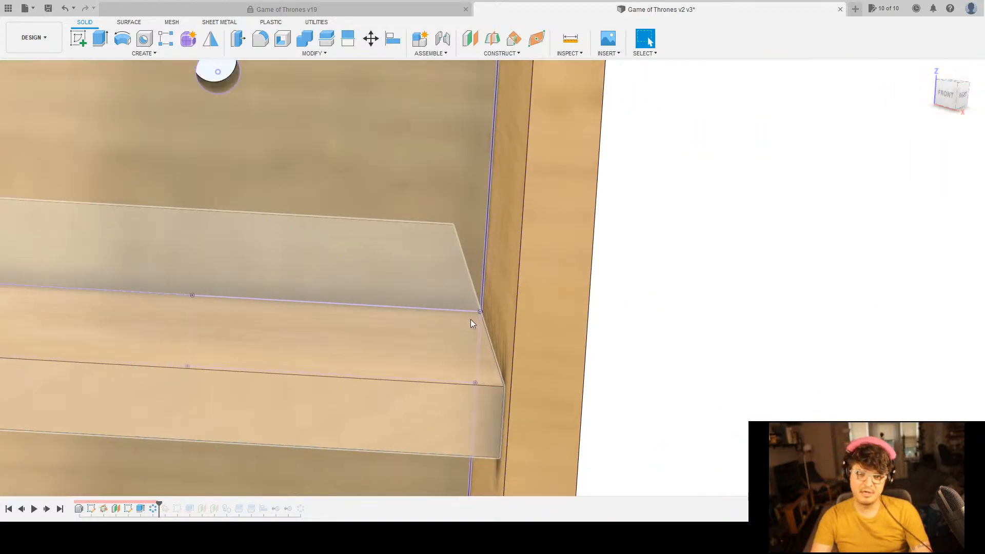
Roll the design history forward to its last feature and hide the module outline sketch.
scroll(472, 318, down, 8)
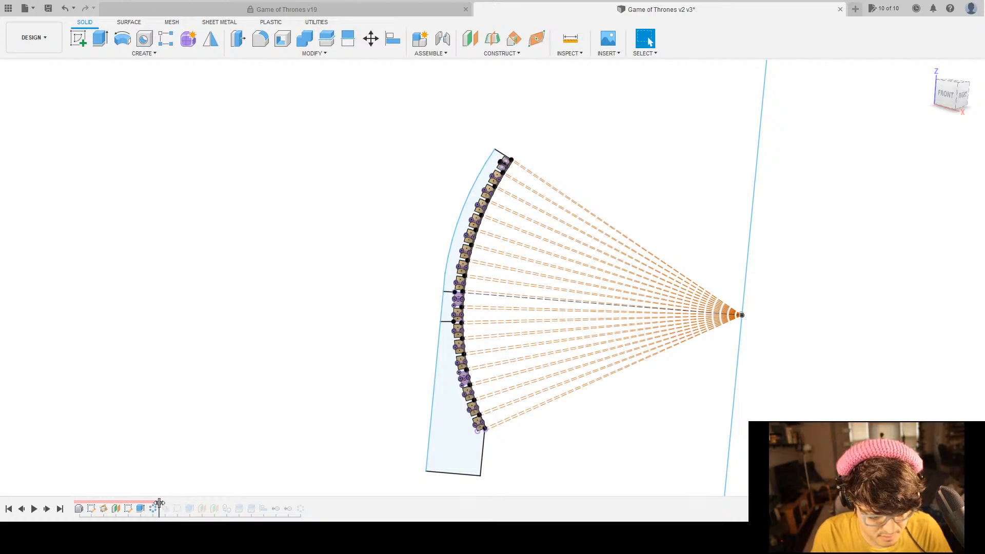
mouse_move(159, 502)
mouse_down()
mouse_move(286, 491)
mouse_move(308, 500)
mouse_up()
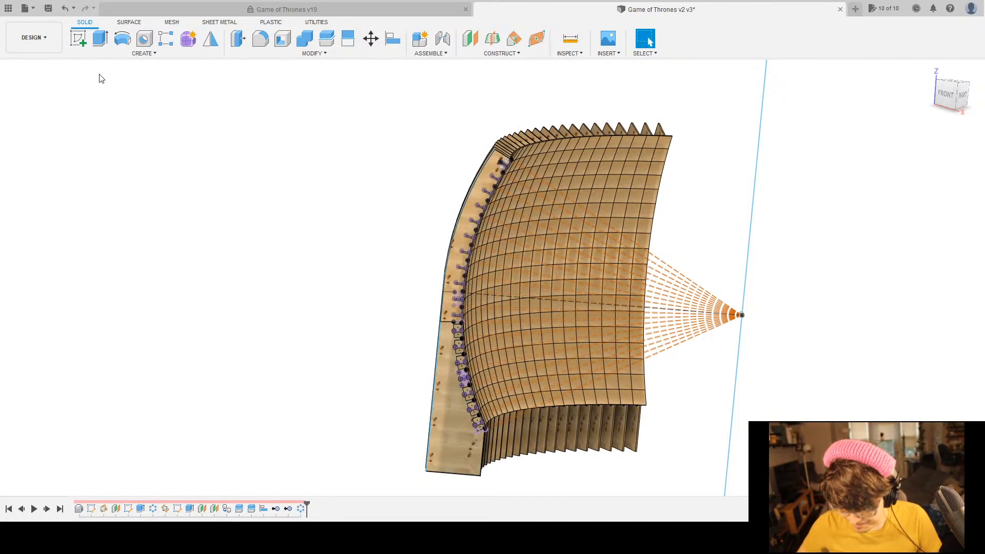
middle_drag(375, 230, 334, 200)
shift+middle_drag(285, 227, 344, 239)
click(647, 40)
scroll(433, 221, up, 10)
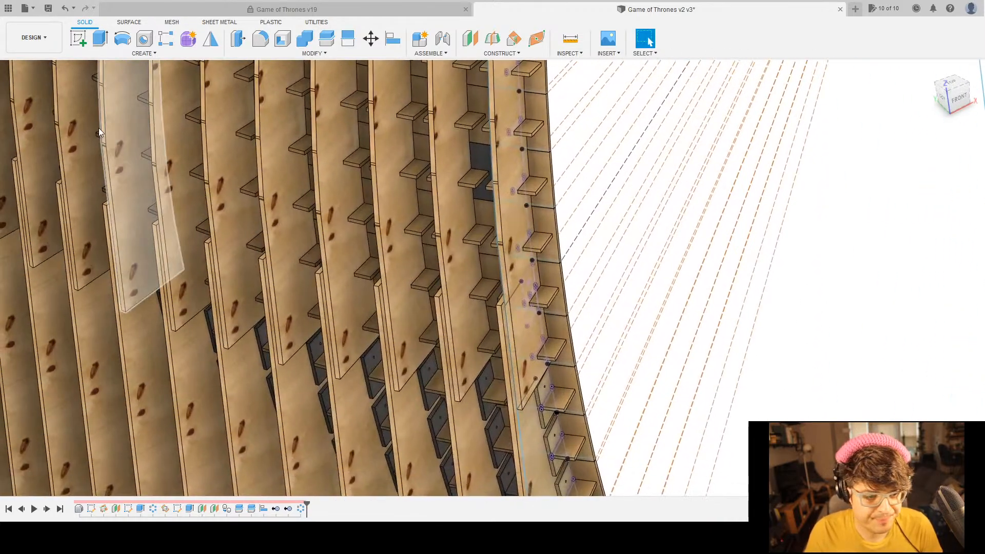
scroll(35, 146, down, 2)
scroll(703, 348, down, 6)
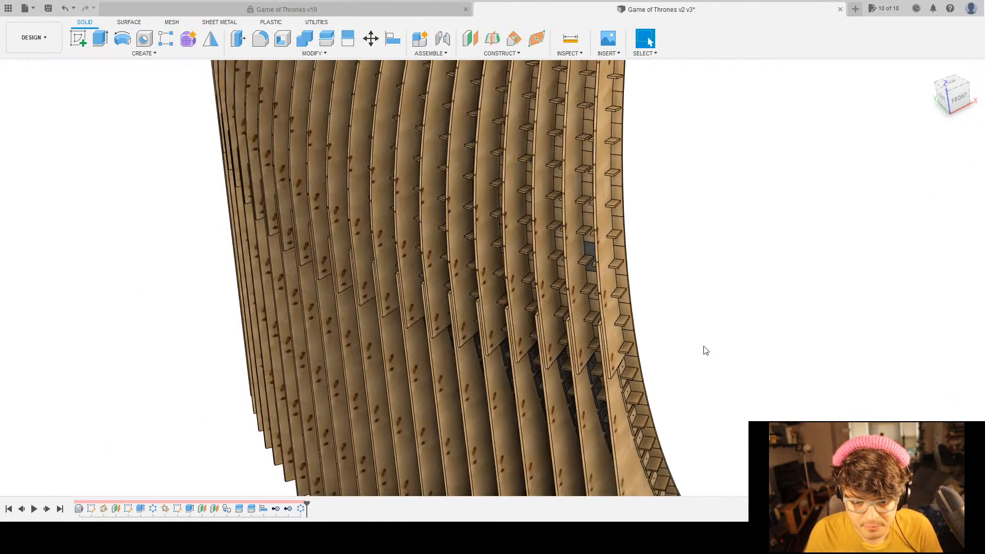
Isolate the upper and lower vertical ribs at the outer edge of the curved array.
scroll(558, 278, up, 6)
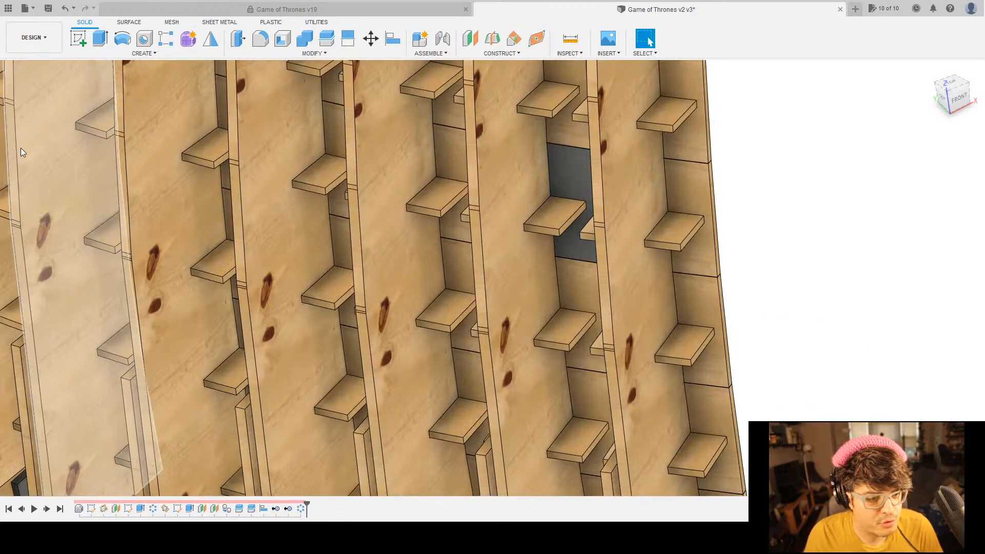
click(626, 285)
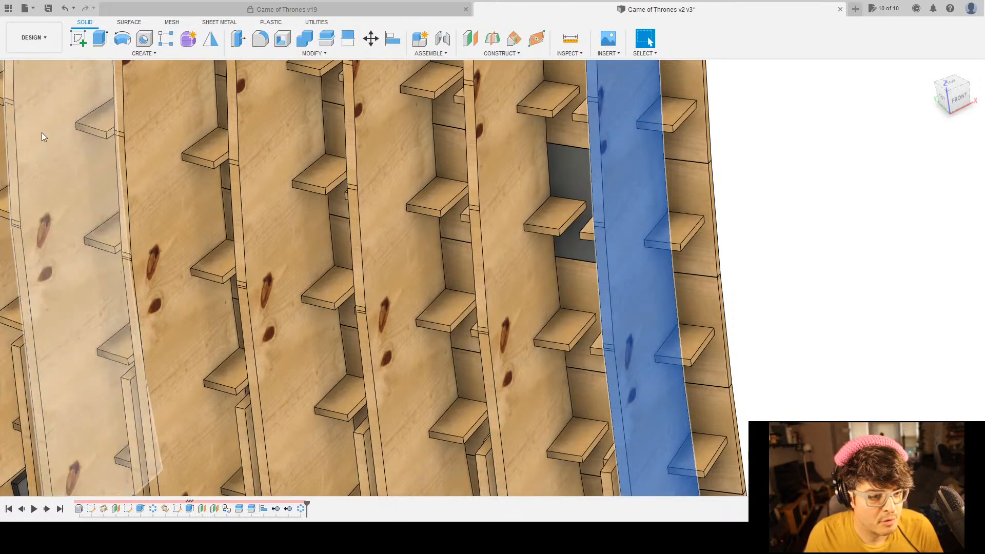
scroll(90, 261, up, 3)
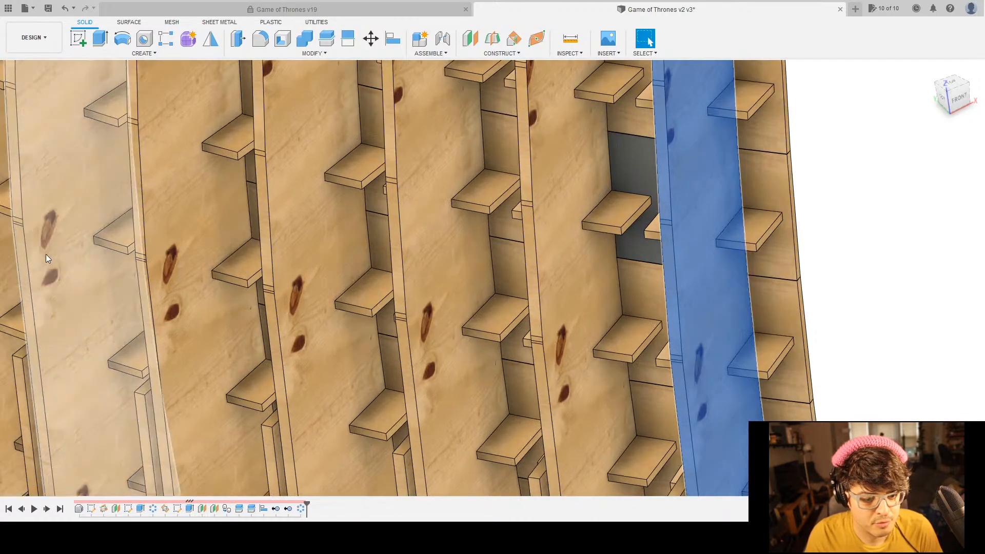
scroll(510, 260, down, 10)
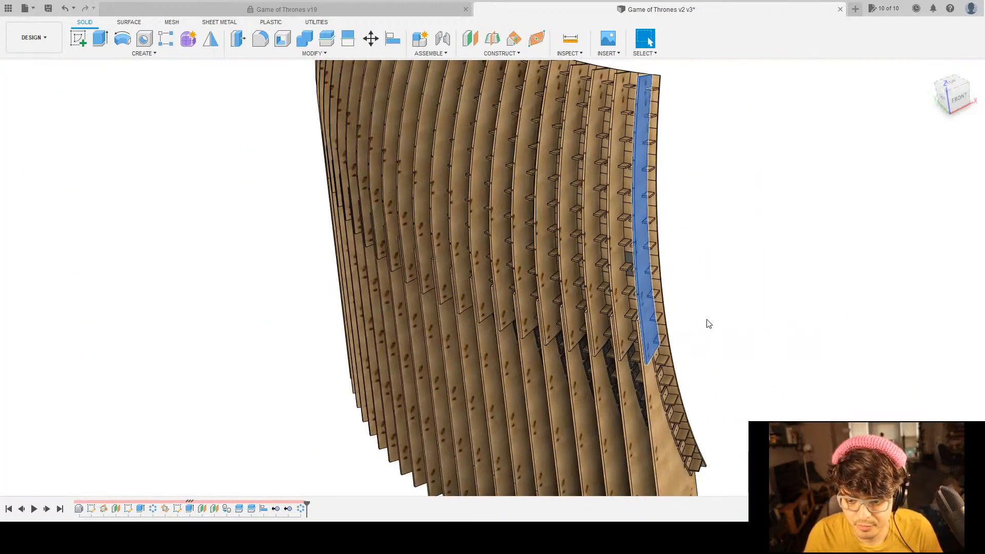
scroll(613, 246, up, 5)
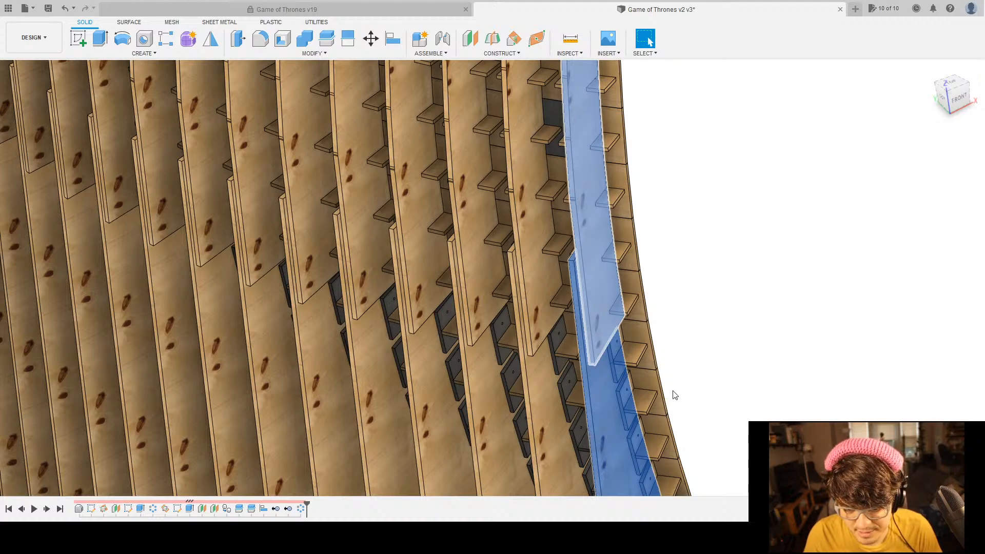
ctrl+click(600, 443)
key(shift+i)
Examine the slots cut into the curved edge of the lower rib, down to its lowest slot.
middle_drag(824, 336, 526, 232)
scroll(436, 171, up, 10)
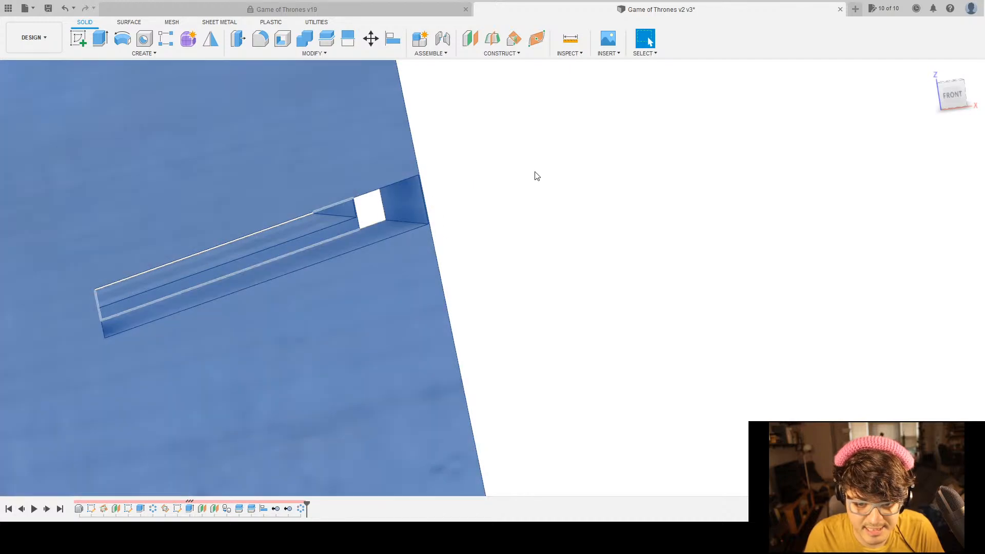
scroll(530, 201, down, 3)
scroll(534, 199, down, 6)
scroll(674, 221, down, 3)
middle_drag(687, 257, 436, 82)
scroll(346, 235, up, 10)
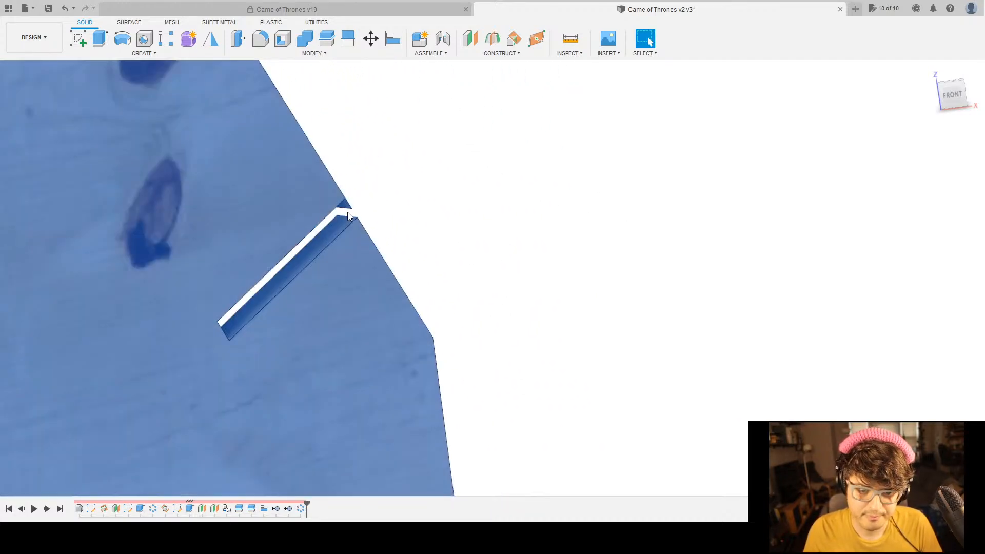
scroll(595, 292, down, 8)
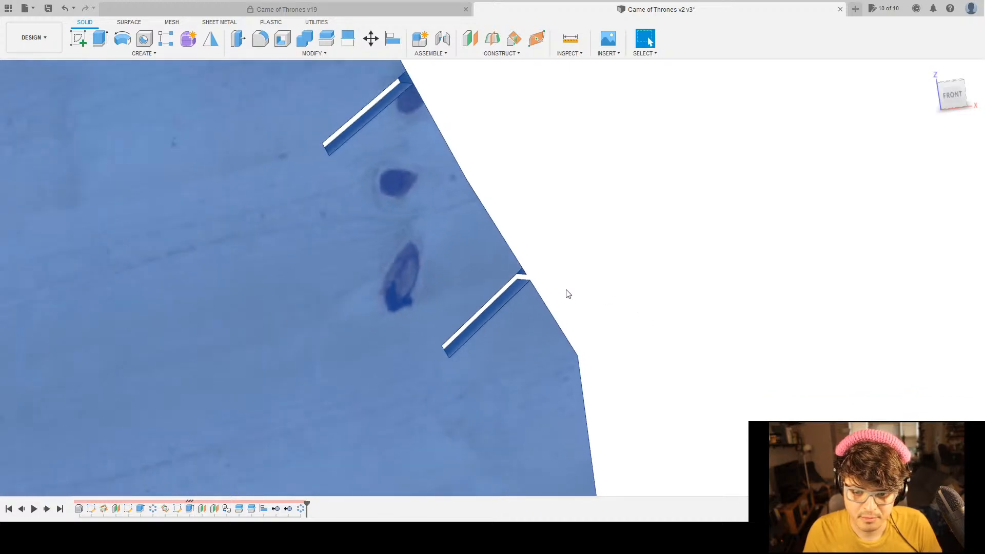
scroll(598, 282, down, 3)
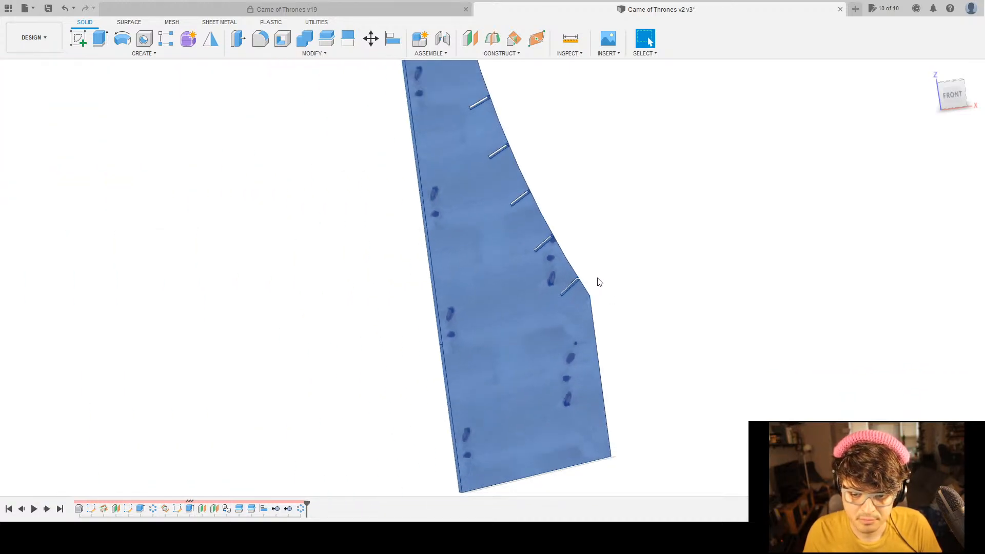
Examine the slots near the upper end of the upper rib.
middle_drag(697, 282, 580, 382)
middle_drag(489, 169, 508, 336)
middle_drag(549, 136, 524, 331)
middle_drag(568, 197, 508, 353)
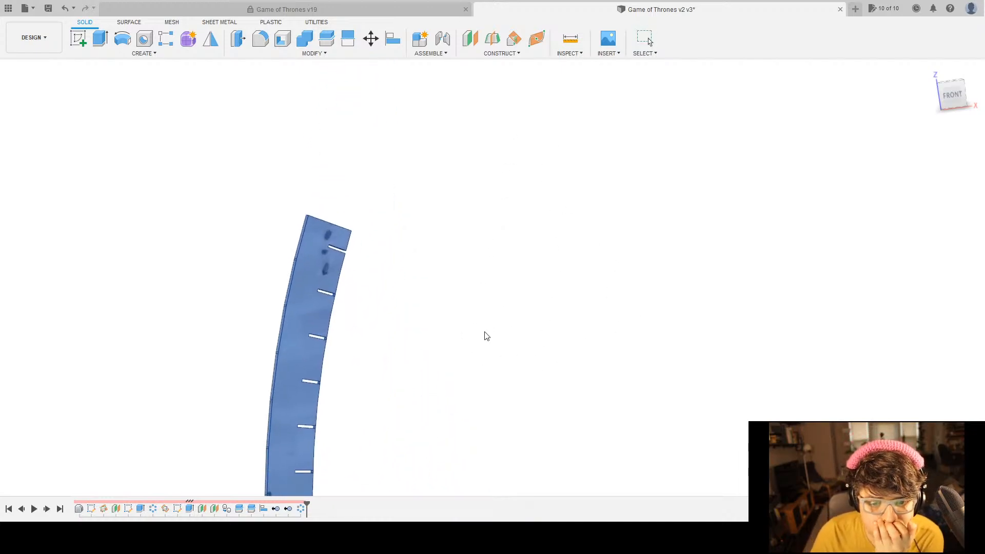
scroll(343, 253, up, 8)
middle_drag(318, 413, 358, 194)
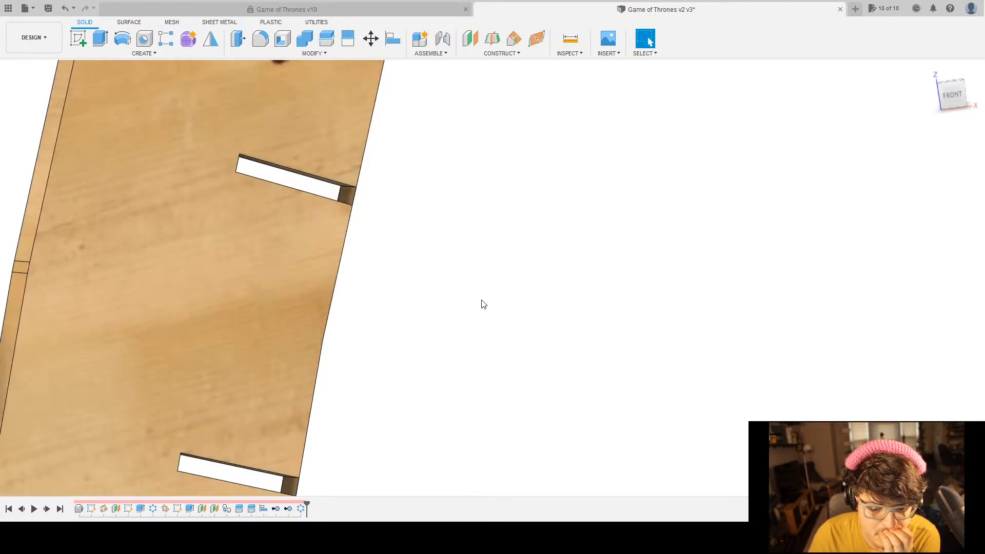
Follow the slots down the curved edge from the upper rib past the overlap to the foot of the lower rib.
scroll(480, 369, down, 5)
middle_drag(480, 392, 509, 131)
mouse_move(533, 259)
middle_down()
mouse_move(501, 165)
mouse_move(501, 98)
middle_up()
middle_drag(475, 472, 491, 239)
middle_drag(483, 505, 438, 145)
scroll(428, 314, down, 2)
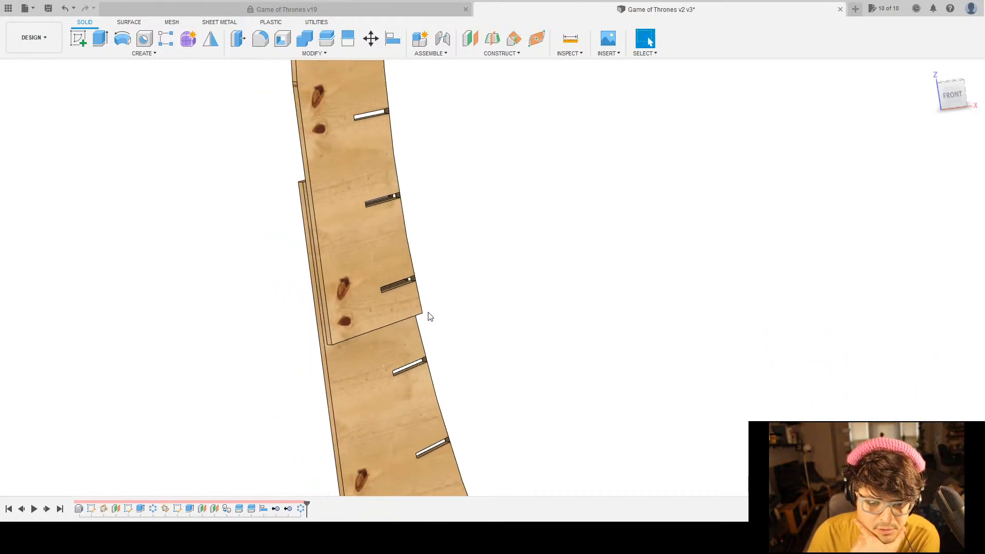
scroll(430, 317, up, 2)
middle_drag(502, 408, 369, 17)
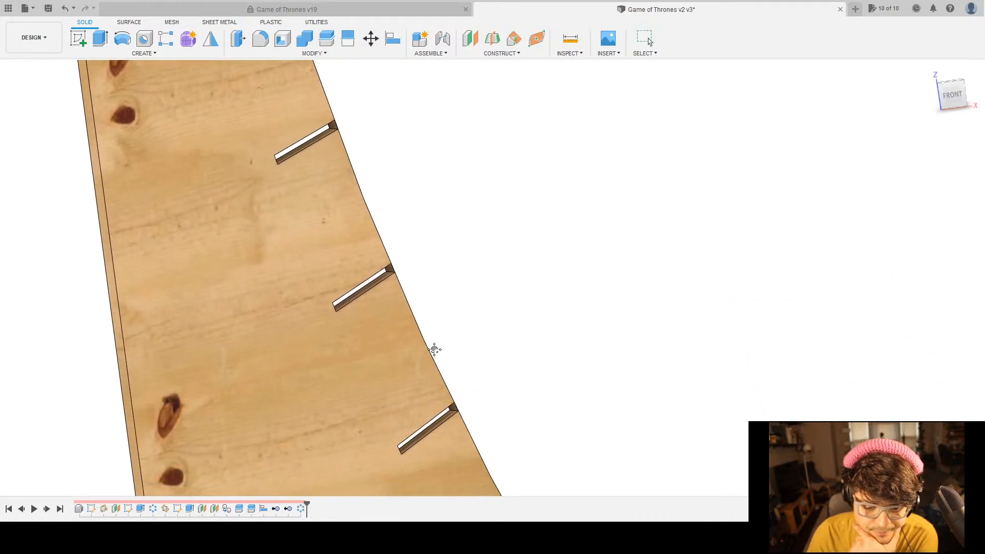
middle_drag(434, 351, 341, 123)
middle_drag(462, 235, 441, 190)
scroll(549, 367, down, 5)
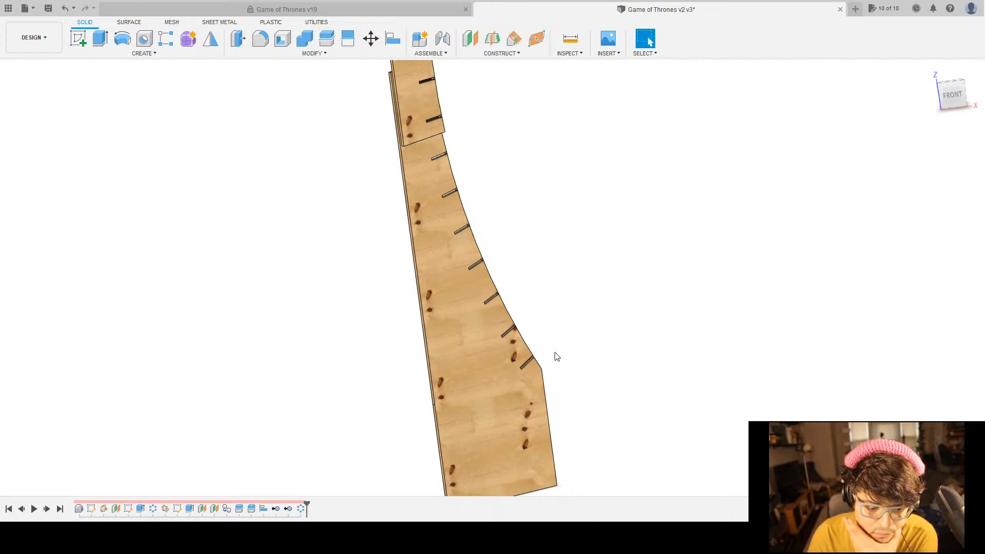
Roll the design history back to just after the rib's extrusion and examine the slots of the undivided rib up close.
drag(305, 504, 195, 505)
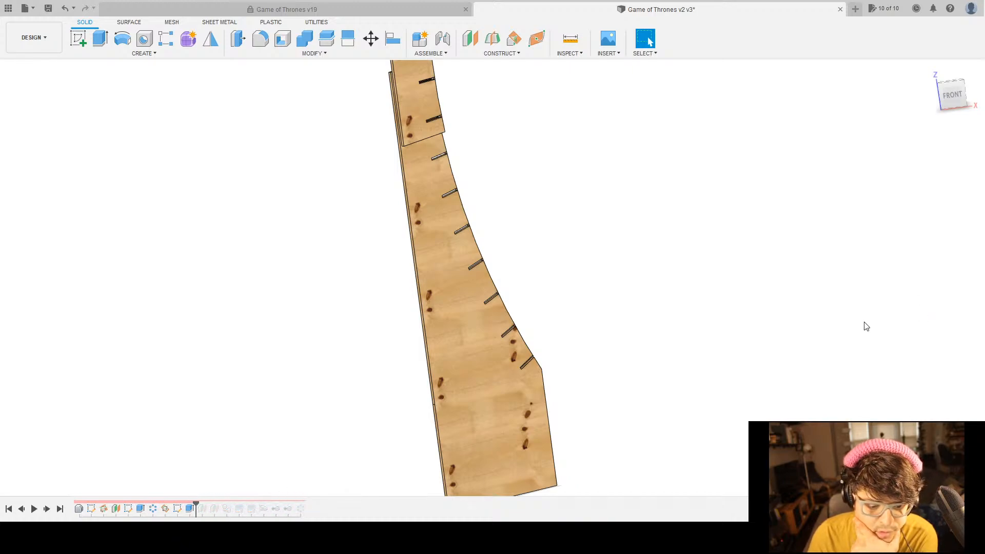
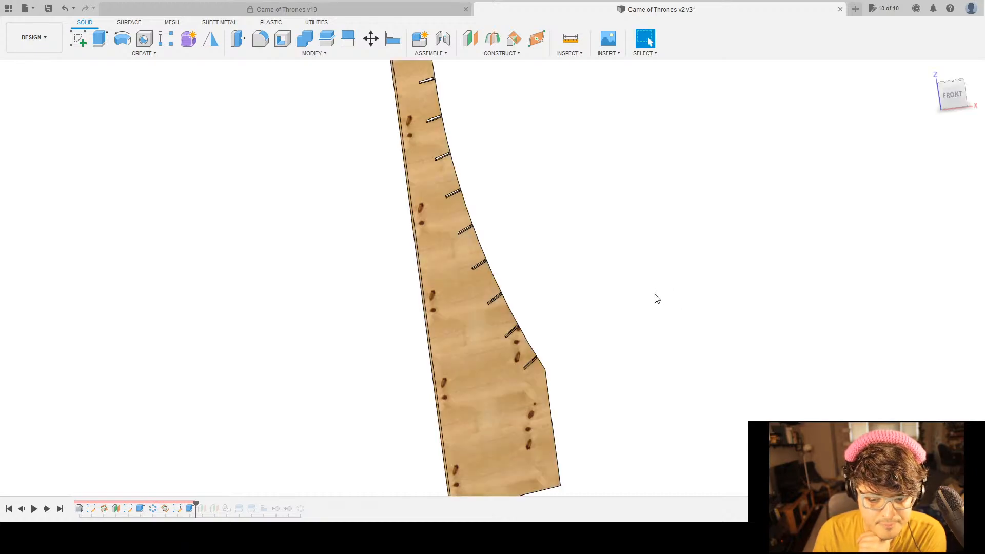
scroll(657, 298, down, 5)
scroll(534, 145, up, 8)
middle_drag(535, 114, 450, 173)
scroll(437, 221, up, 8)
scroll(363, 342, up, 4)
scroll(352, 298, up, 4)
middle_drag(386, 389, 525, 147)
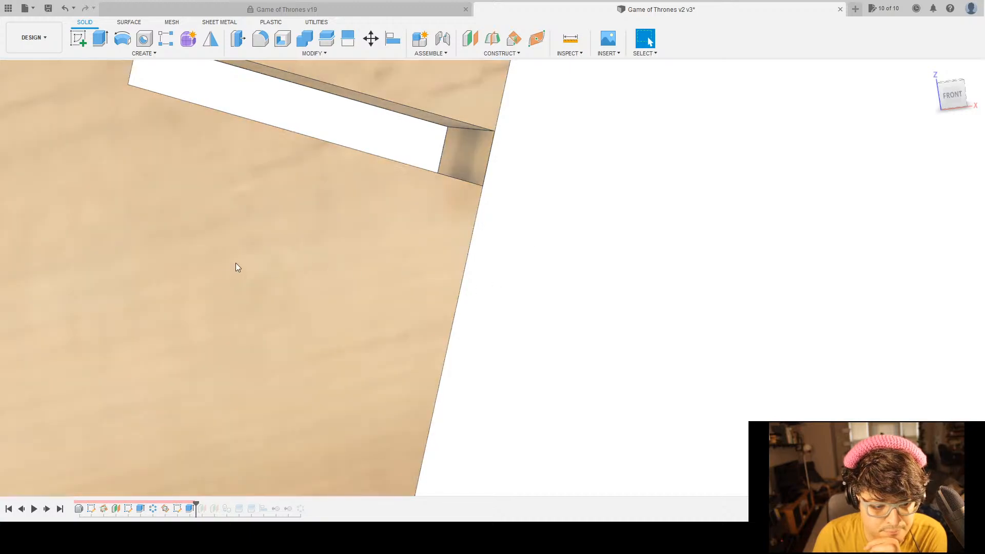
End the rib's isolation to show the wooden modules alongside it again.
click(325, 298)
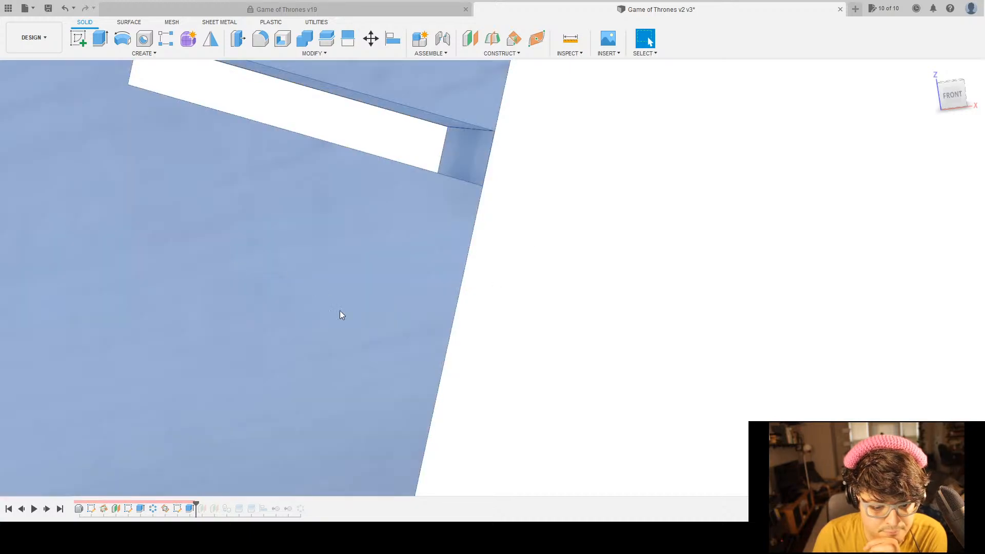
scroll(610, 338, down, 8)
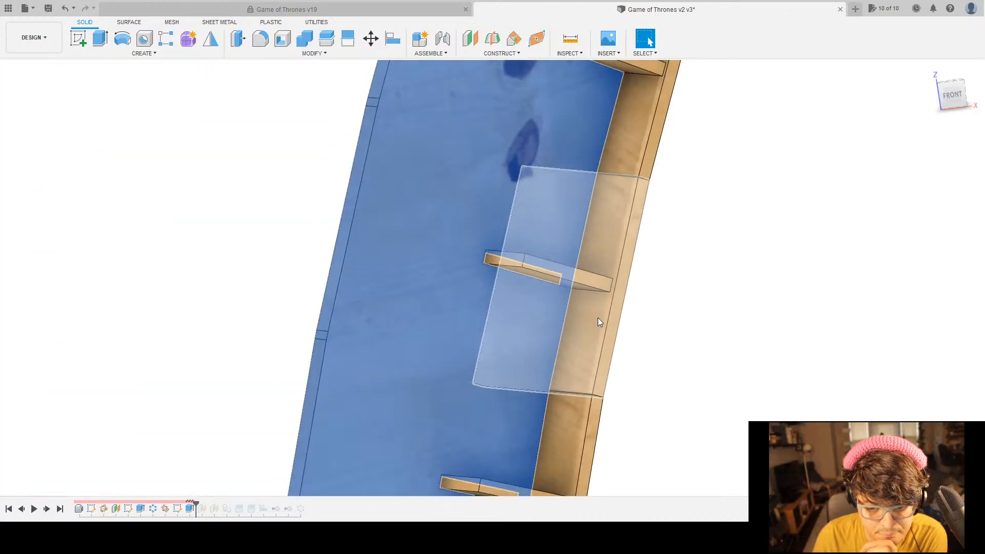
click(715, 310)
Examine how the cross boards and back boards meet the undivided rib from its upper end to its foot.
scroll(675, 303, up, 5)
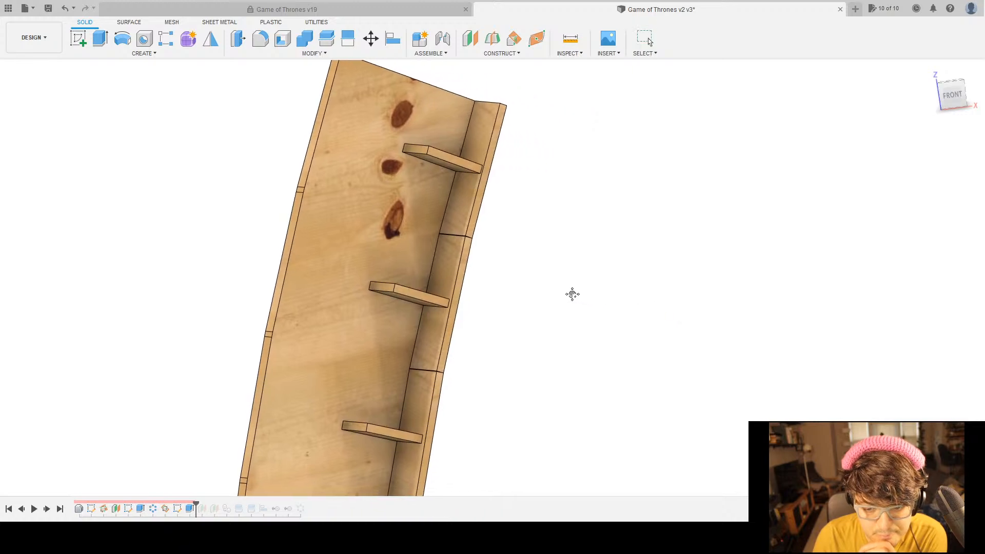
scroll(539, 278, down, 3)
scroll(479, 200, up, 5)
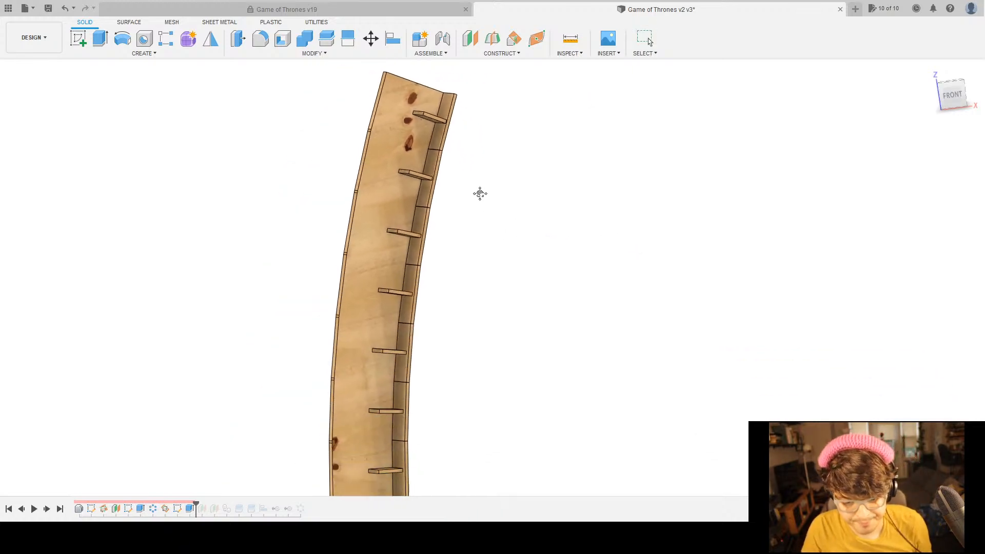
middle_drag(477, 164, 452, 52)
middle_drag(475, 303, 432, 55)
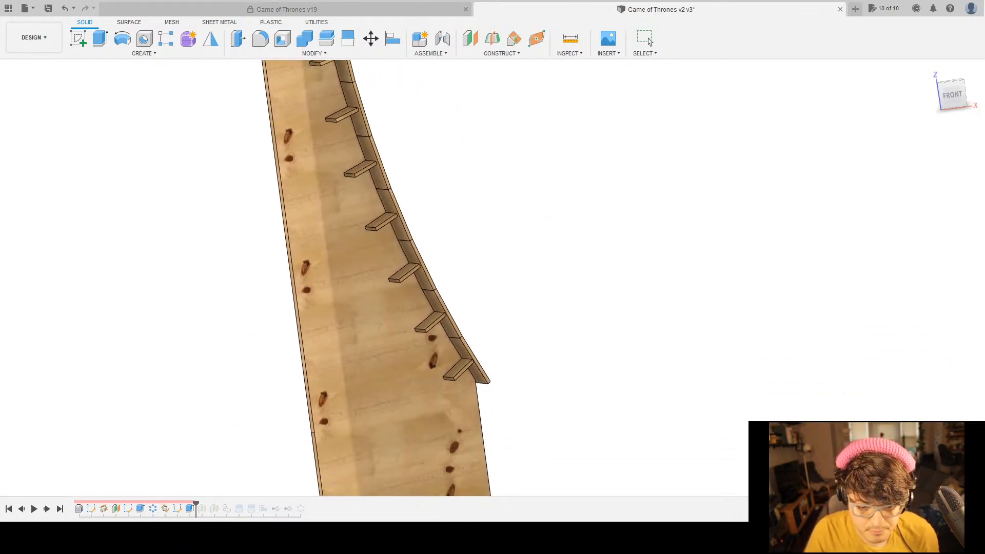
scroll(461, 149, up, 3)
scroll(460, 157, down, 5)
middle_drag(461, 159, 472, 311)
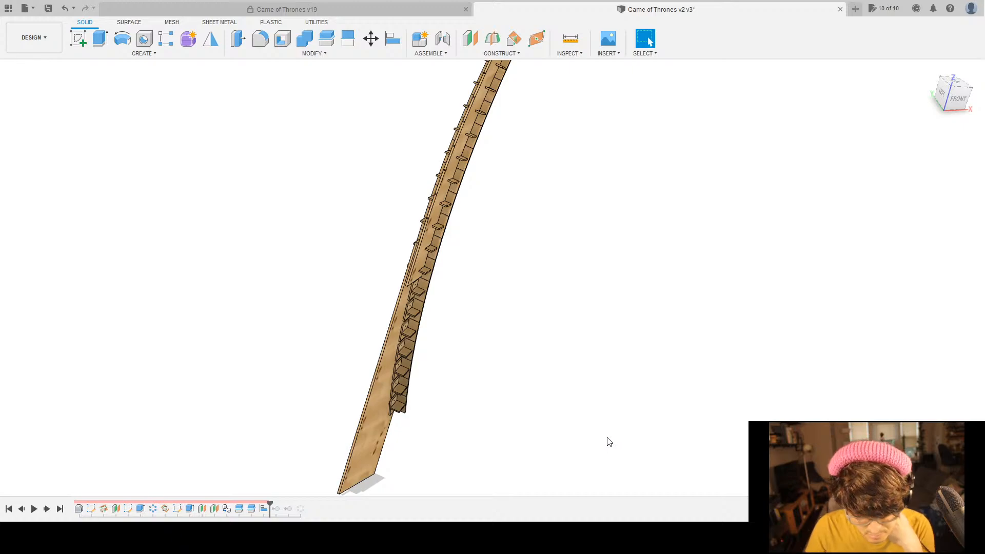
Examine the overlap of the upper and lower ribs and the module columns on both sides of them.
scroll(389, 269, down, 3)
scroll(441, 288, up, 8)
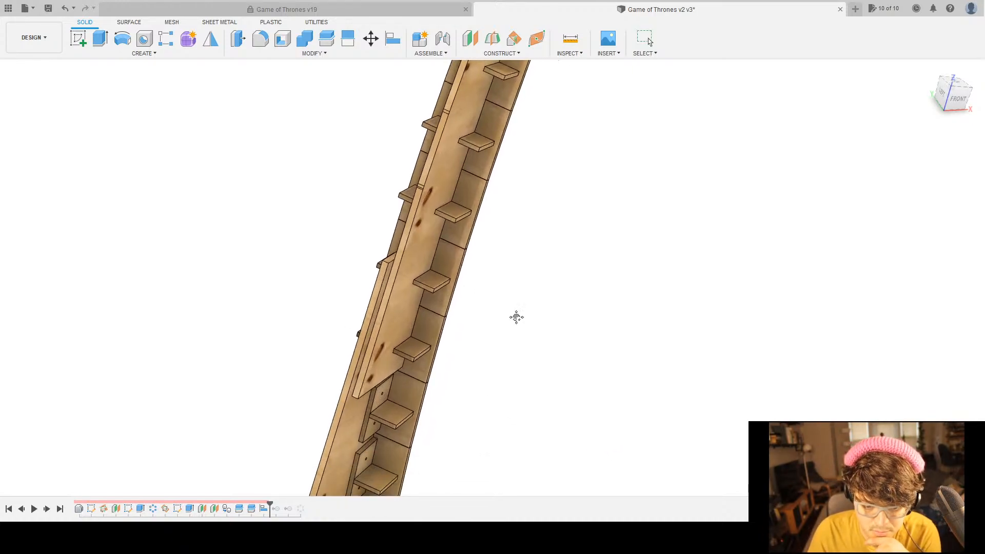
shift+middle_drag(468, 305, 460, 279)
scroll(460, 278, down, 3)
shift+middle_drag(438, 334, 460, 355)
scroll(460, 356, up, 3)
scroll(462, 347, down, 7)
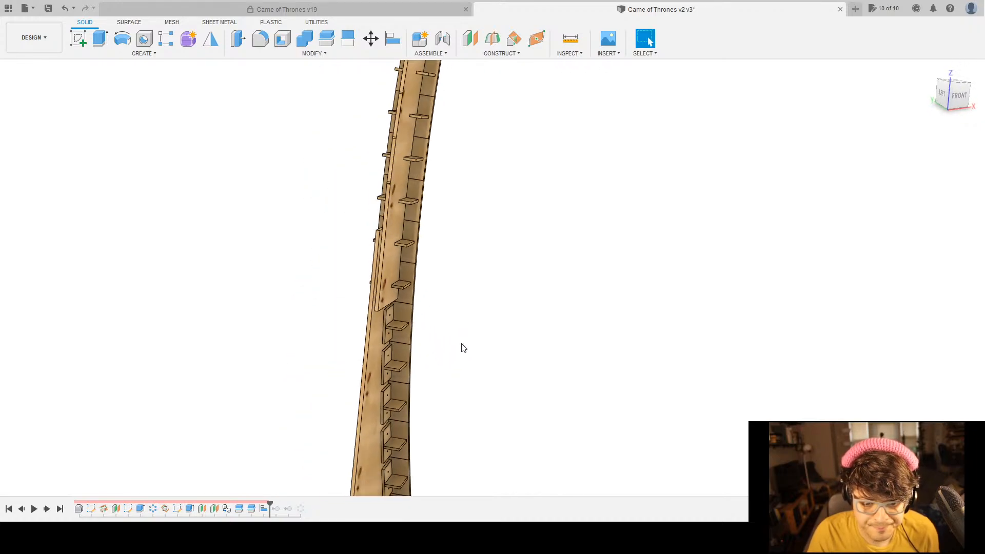
Examine the upper end of the rib with its neighbouring modules, and the overall shape of the column.
middle_drag(529, 303, 519, 312)
scroll(488, 163, up, 3)
scroll(489, 164, up, 3)
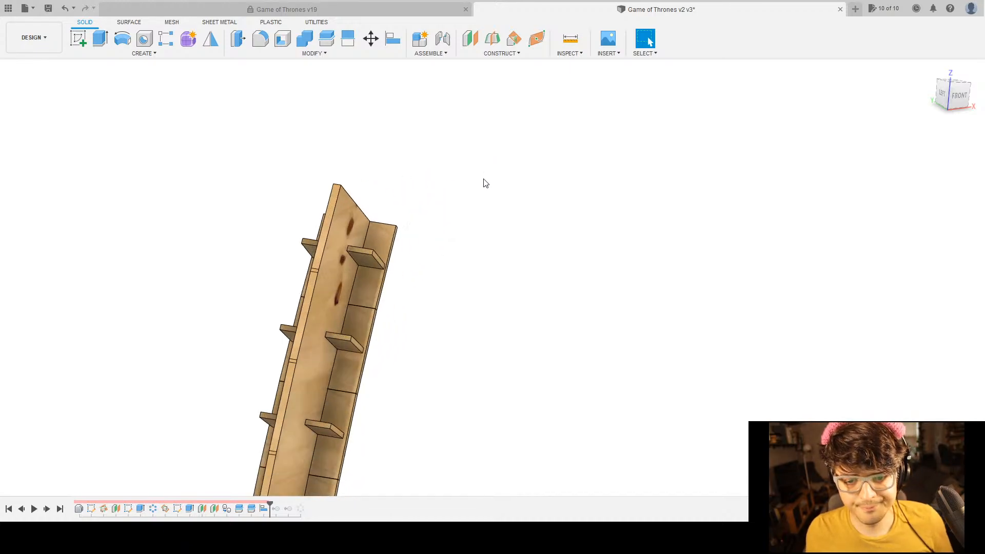
middle_drag(484, 176, 479, 163)
shift+middle_drag(515, 326, 525, 293)
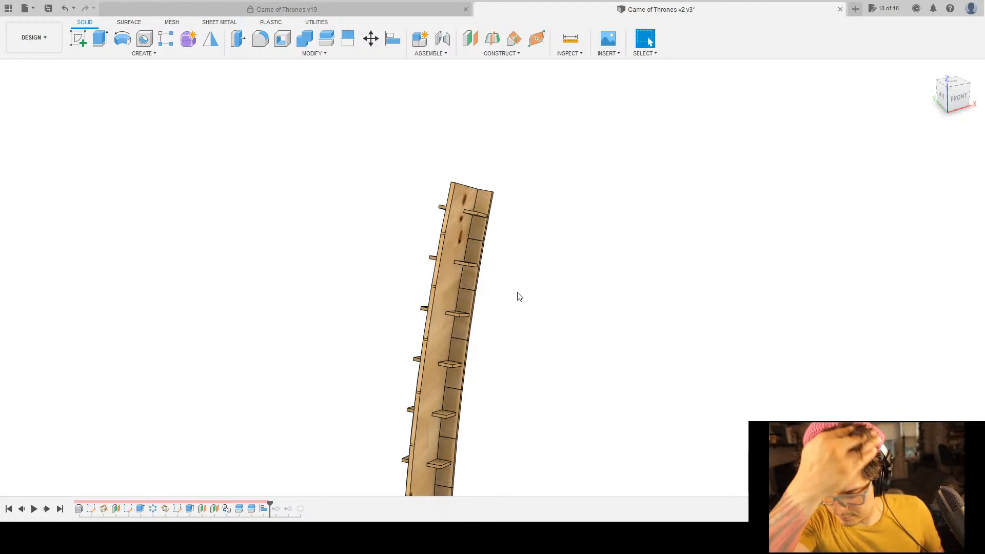
shift+middle_drag(527, 263, 518, 328)
shift+middle_drag(534, 391, 533, 303)
scroll(533, 303, down, 5)
middle_drag(565, 404, 513, 253)
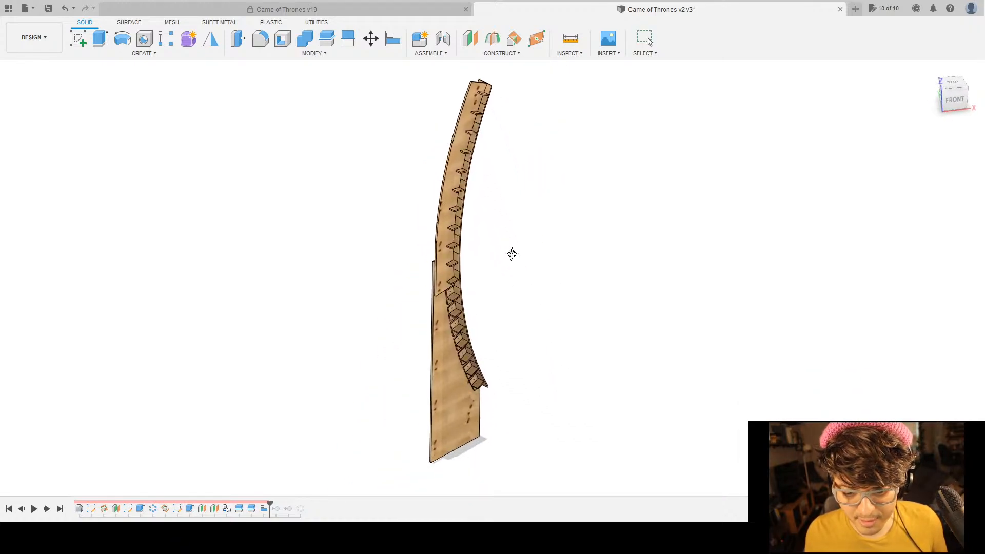
Examine the modules mounted along the lower rib, from the lowest one up to the rib overlap.
scroll(491, 320, up, 4)
middle_drag(486, 340, 458, 270)
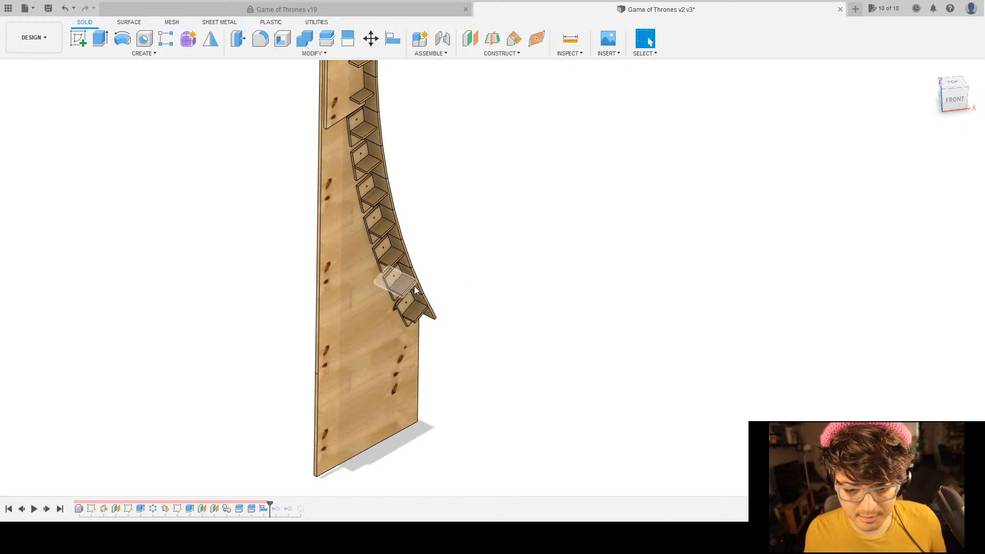
scroll(414, 287, up, 2)
shift+middle_drag(499, 314, 486, 271)
shift+drag(487, 272, 486, 286)
shift+middle_drag(485, 286, 486, 290)
middle_drag(474, 228, 483, 434)
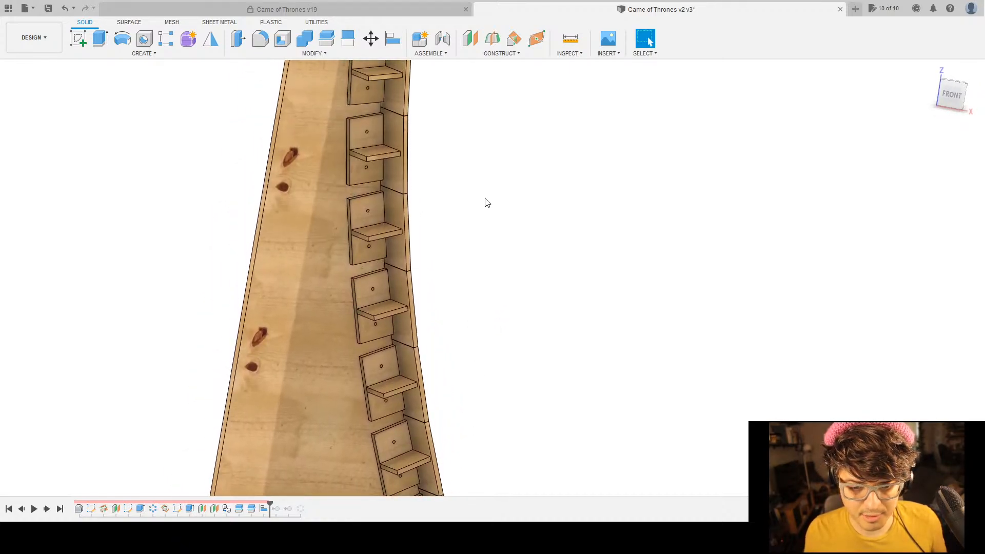
shift+middle_drag(502, 218, 501, 484)
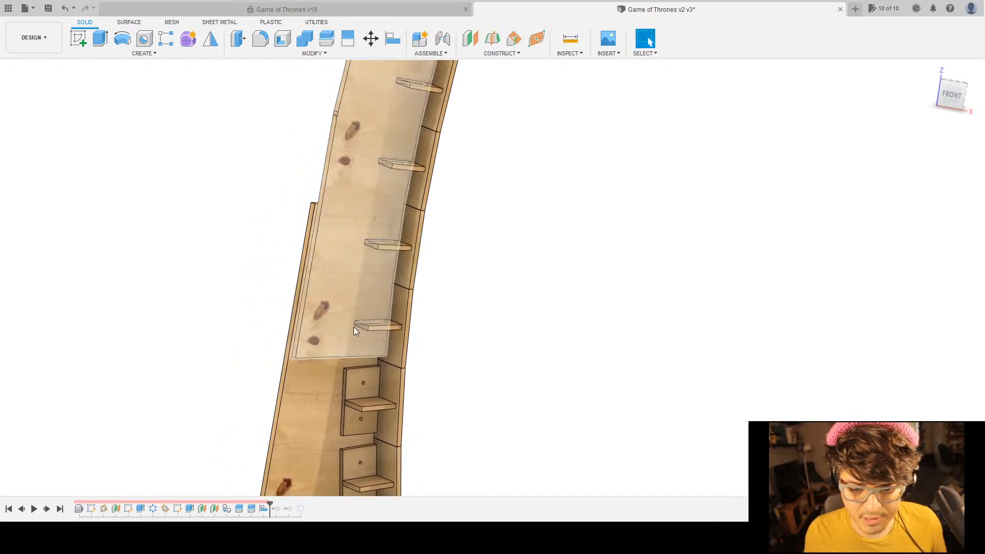
Examine the cross boards and back boards along the ribs, from the curved upper section to the foot and back to the rib overlap.
middle_drag(508, 180, 466, 444)
mouse_move(595, 108)
middle_down()
mouse_move(519, 332)
mouse_move(554, 132)
middle_up()
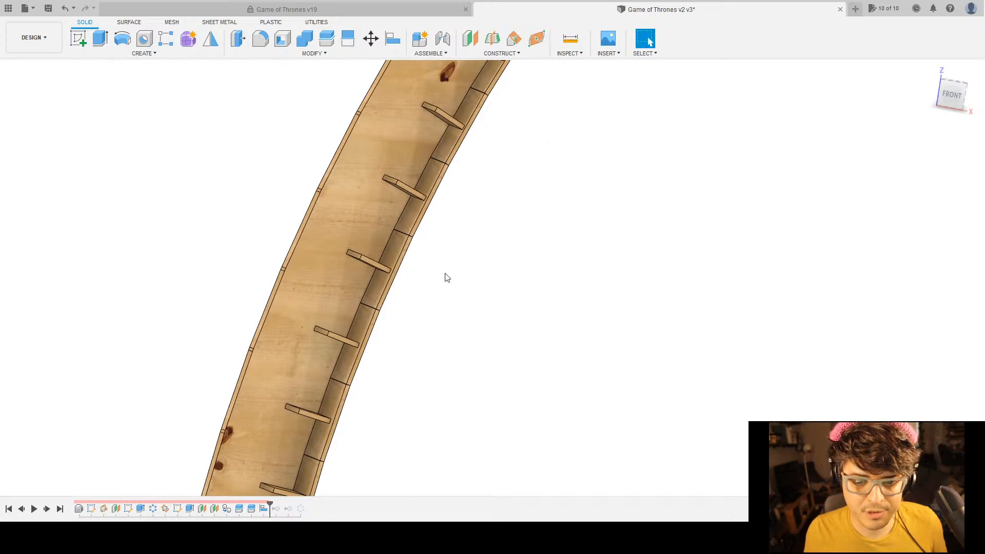
middle_drag(426, 369, 533, 148)
middle_drag(509, 286, 508, 178)
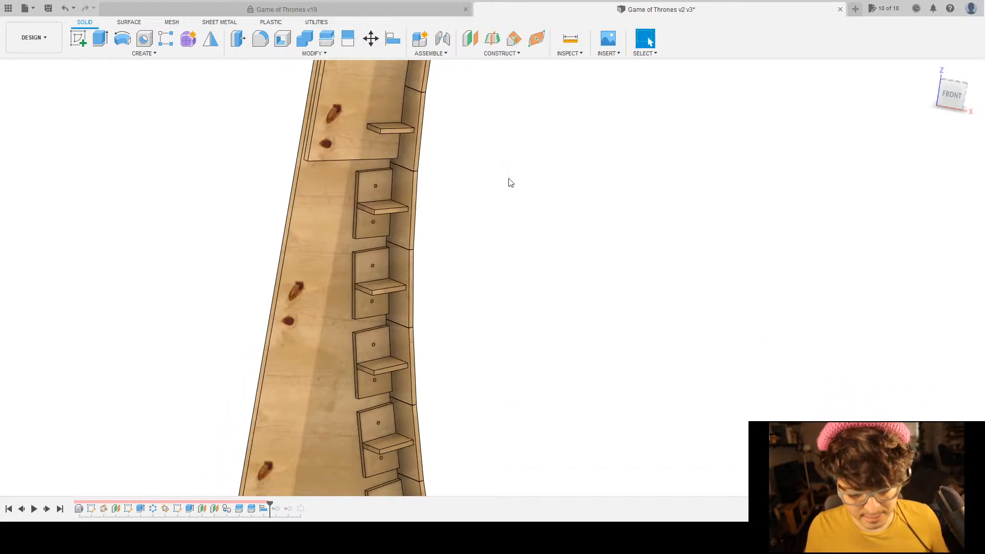
middle_drag(470, 308, 487, 162)
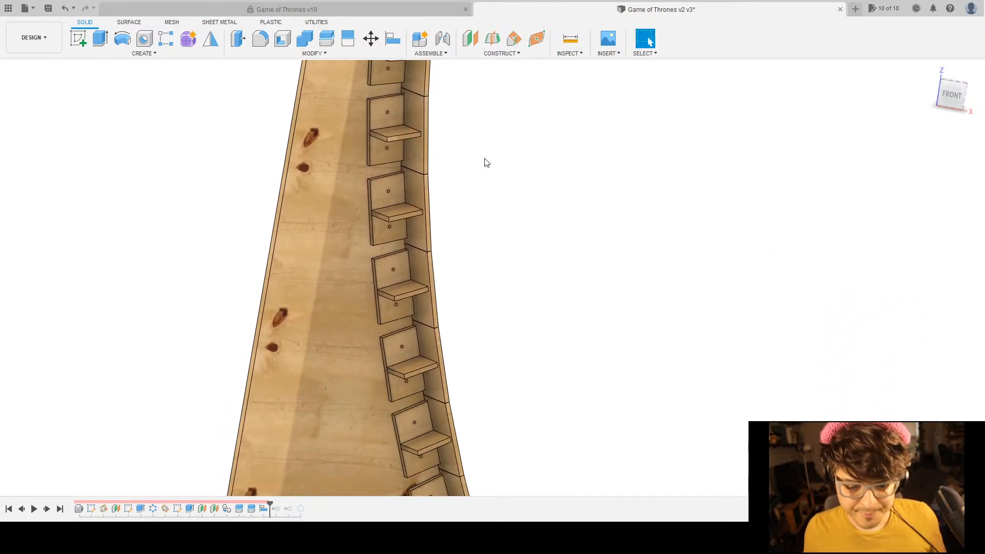
middle_drag(477, 367, 461, 167)
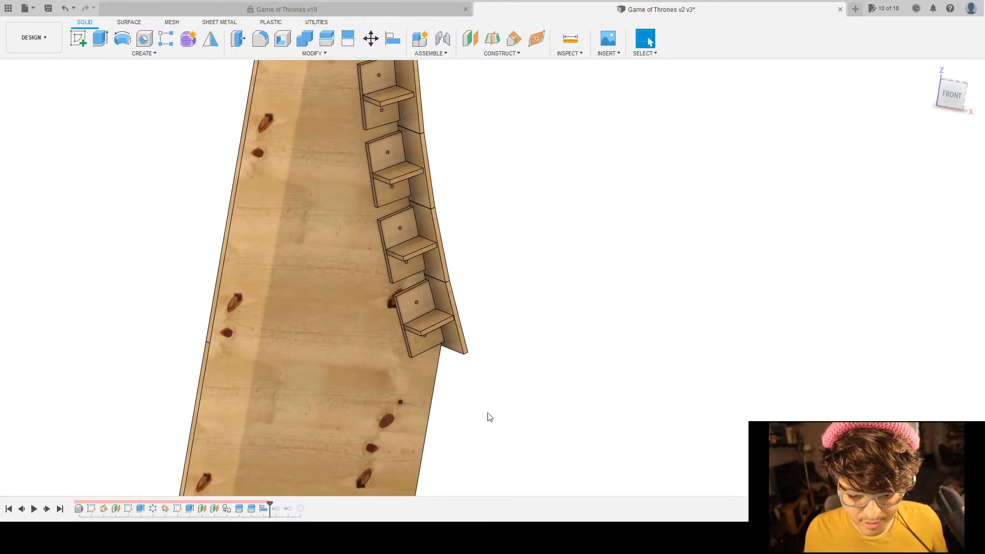
shift+middle_drag(492, 395, 506, 330)
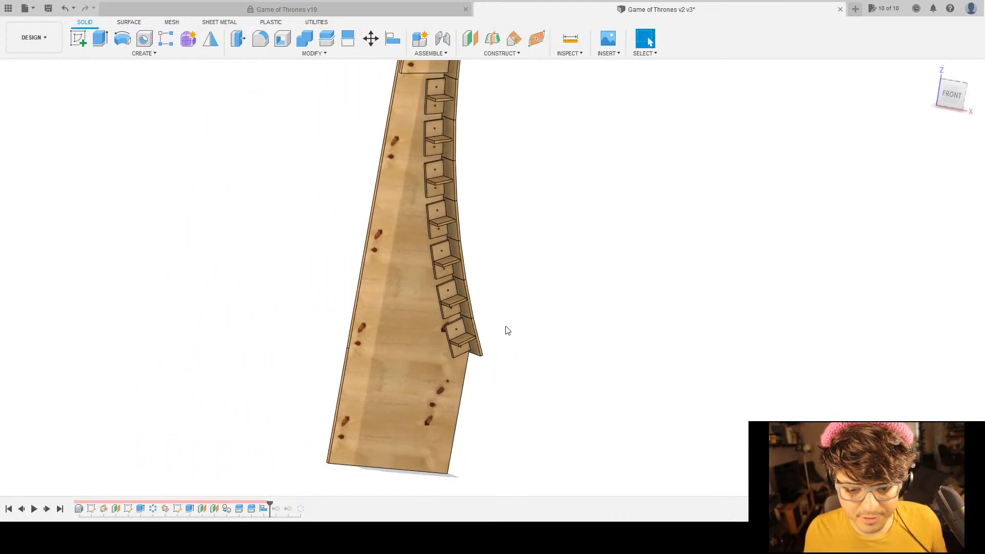
shift+middle_drag(501, 285, 512, 242)
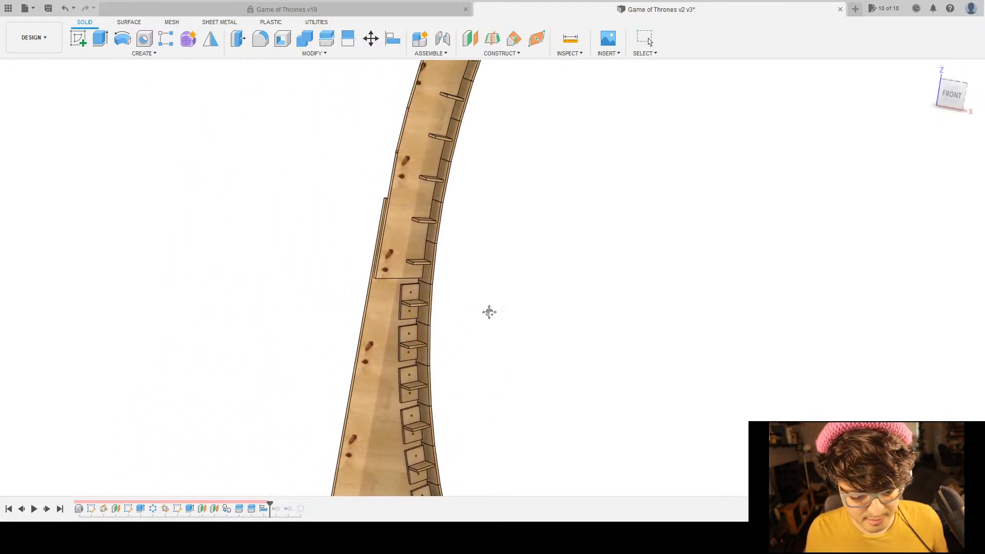
middle_drag(489, 312, 493, 301)
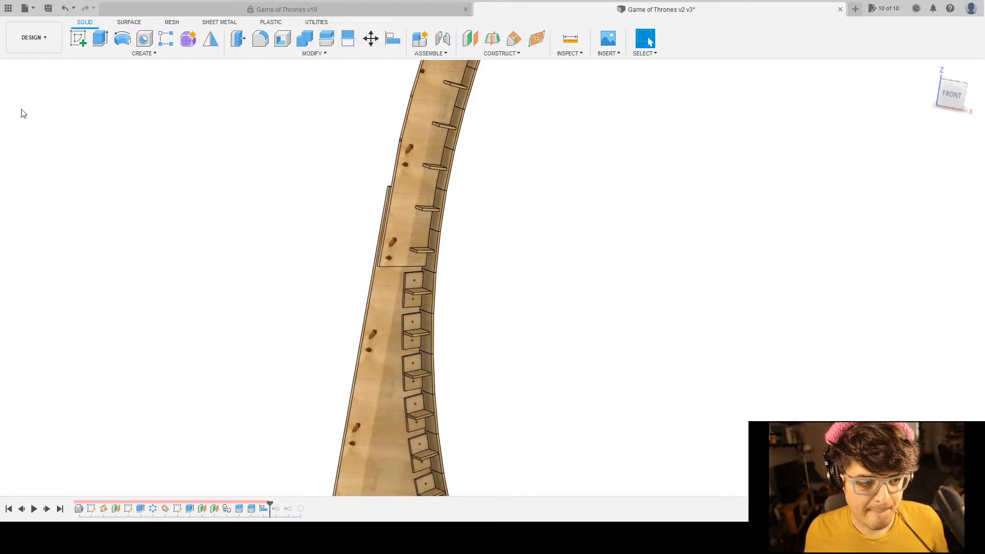
Examine the lower rib and its module column around the overlap and the foot, from the front and from an oblique side view.
middle_drag(543, 154, 446, 429)
shift+middle_drag(473, 200, 284, 505)
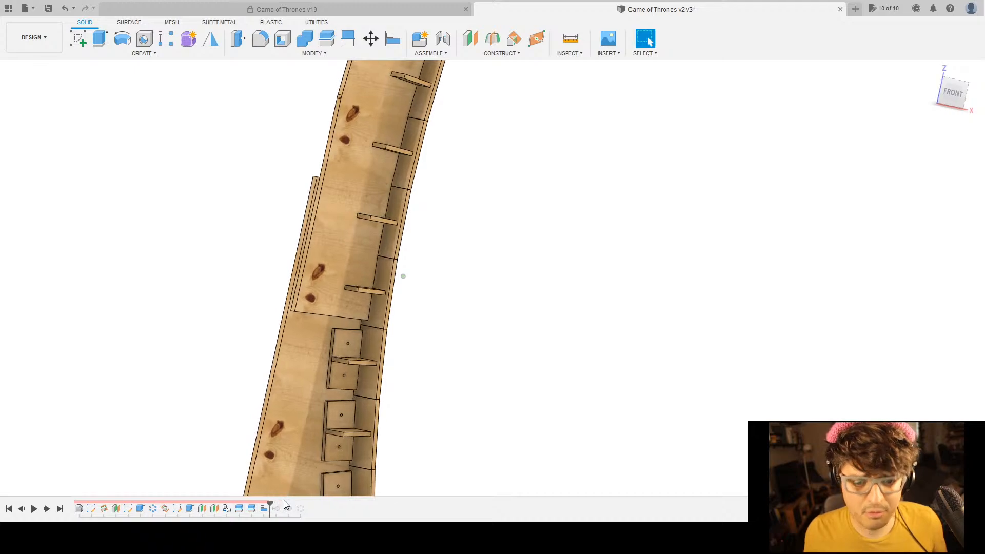
scroll(433, 395, down, 5)
middle_drag(455, 318, 465, 210)
scroll(437, 309, up, 5)
middle_drag(457, 310, 435, 144)
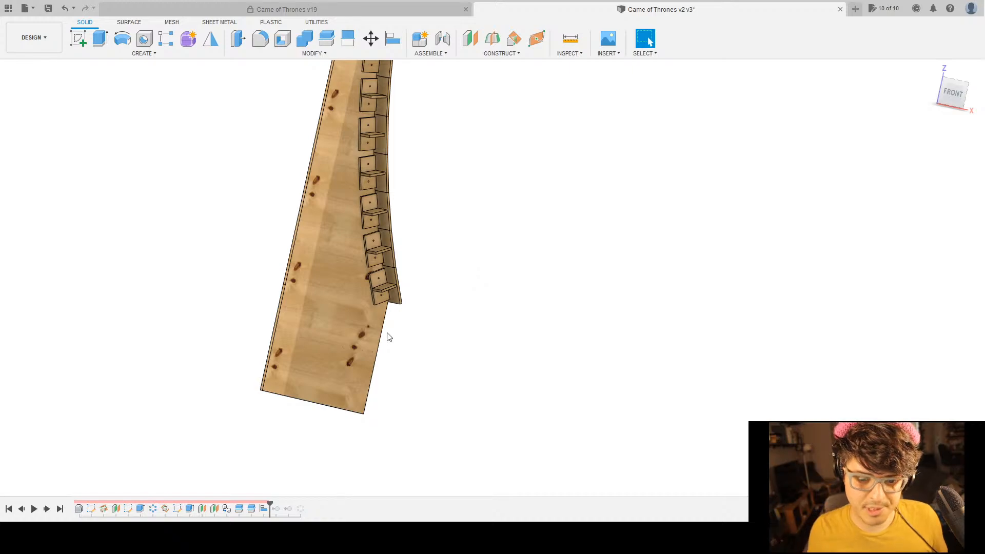
scroll(389, 343, down, 1)
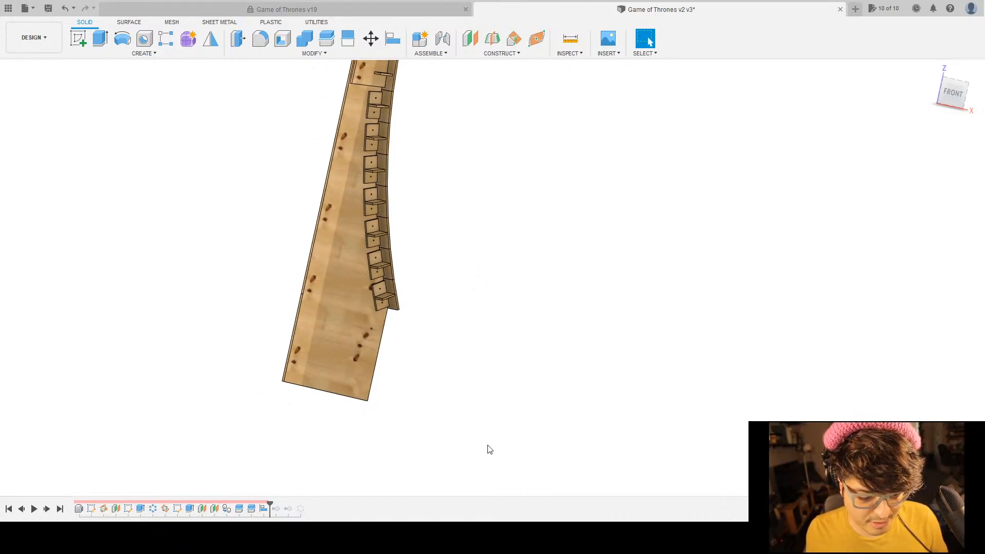
shift+middle_drag(451, 334, 434, 233)
scroll(434, 233, up, 6)
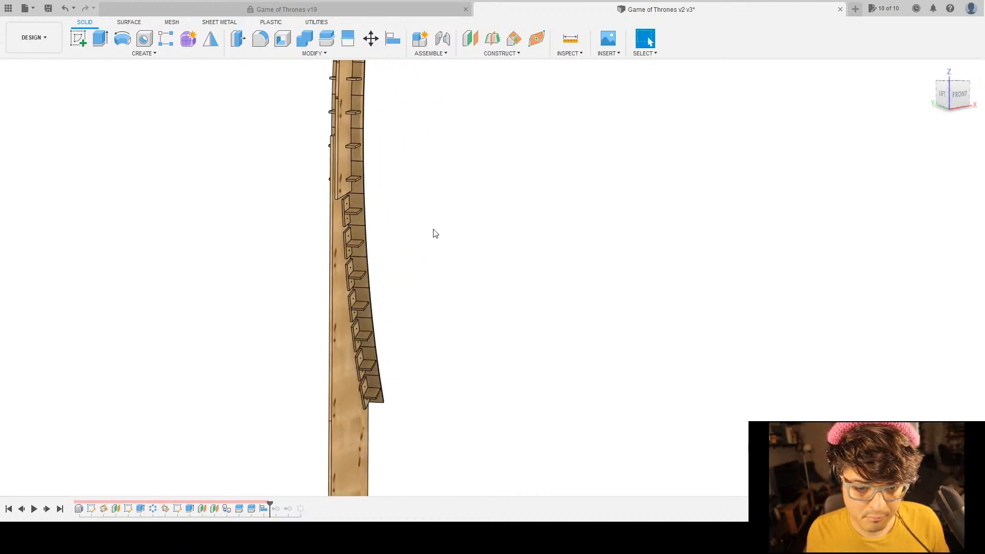
scroll(436, 235, up, 1)
scroll(435, 236, down, 3)
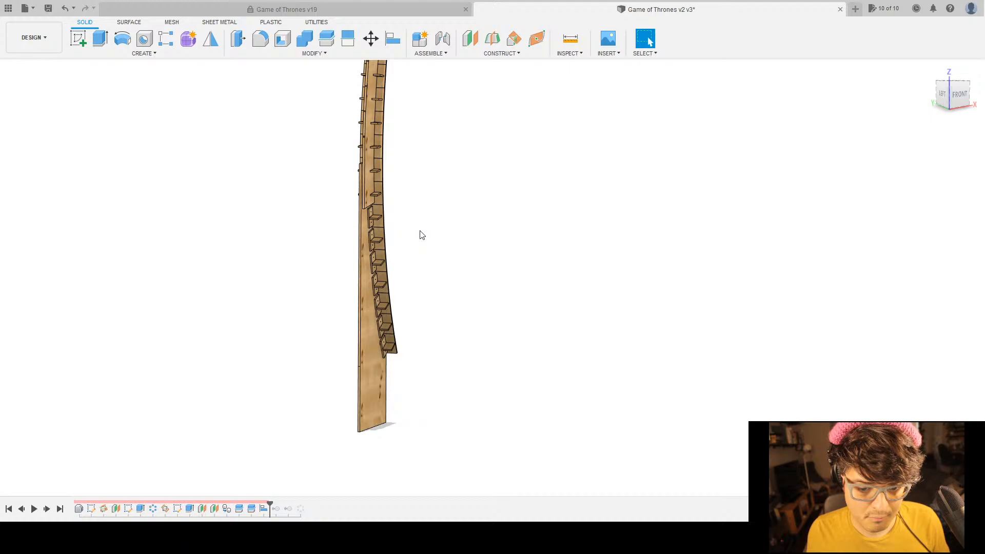
shift+middle_drag(422, 235, 400, 292)
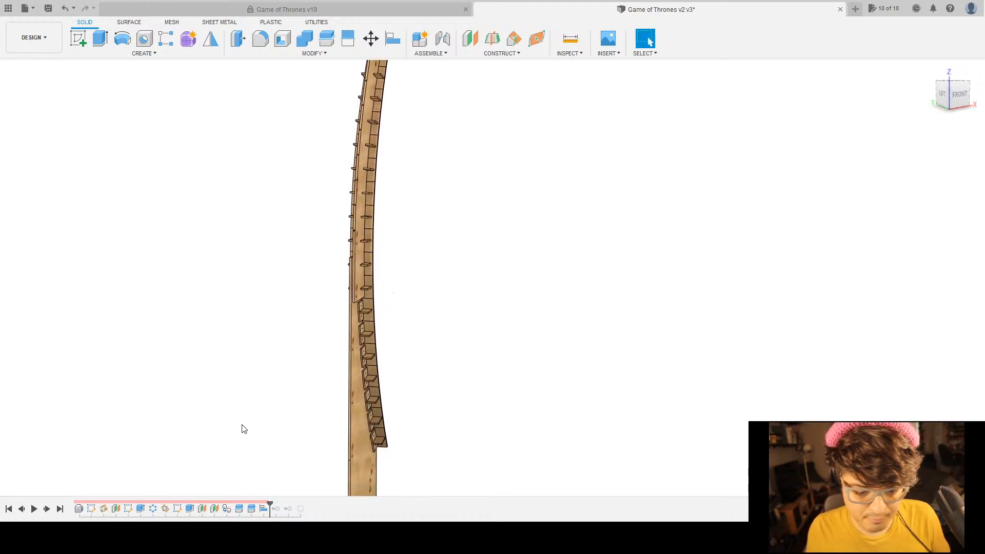
Select the whole model, clear the selection, and turn off design history capture.
key(ctrl+a)
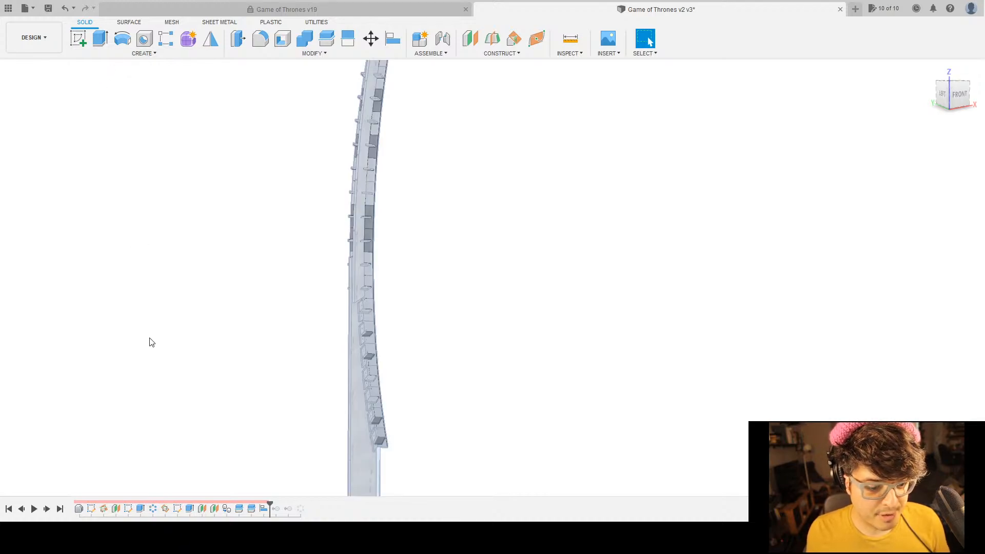
key(Escape)
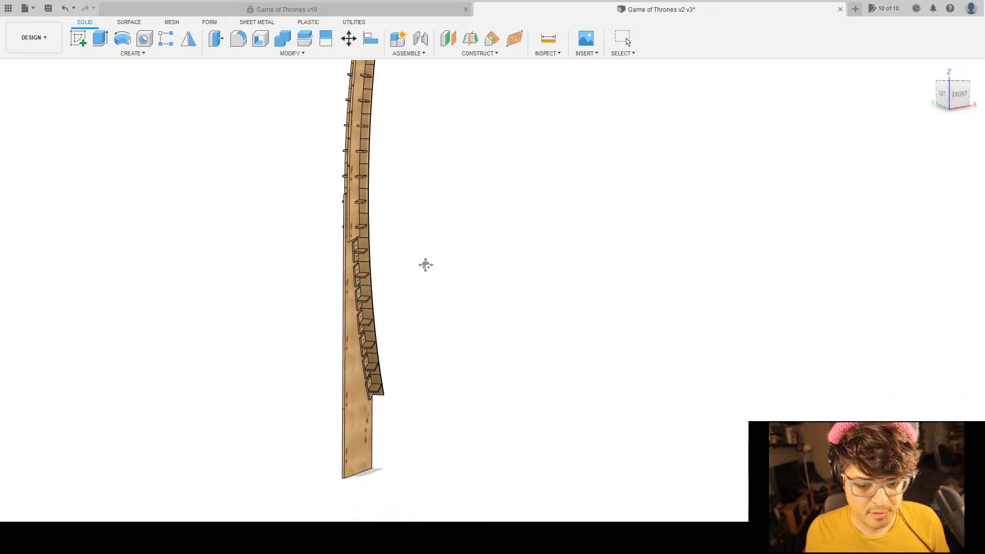
Isolate the slotted rib by hiding the modules and cross boards, and bring its upper closed slot into close view.
scroll(360, 209, up, 5)
click(302, 279)
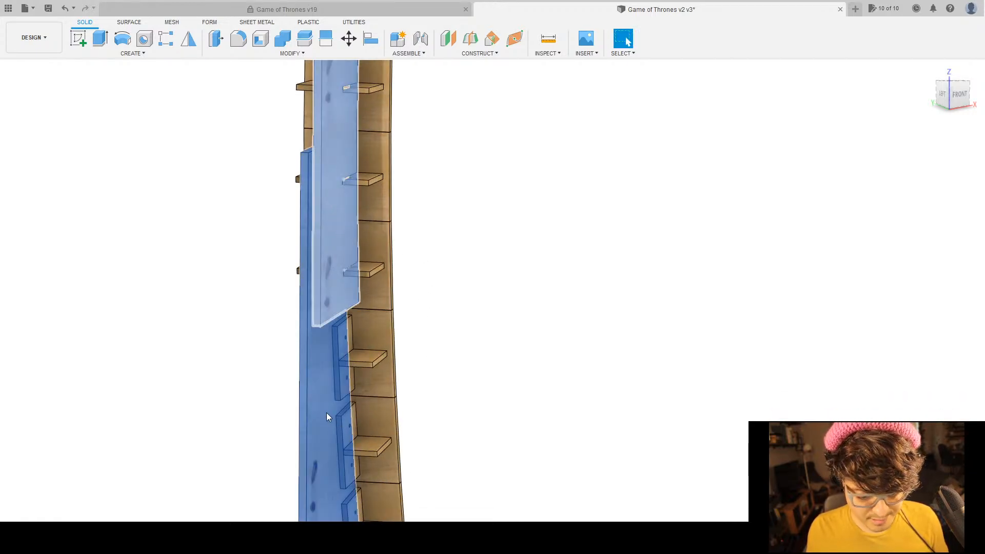
click(442, 223)
scroll(444, 219, down, 5)
middle_drag(442, 160, 406, 317)
scroll(421, 231, up, 10)
shift+middle_drag(461, 218, 435, 240)
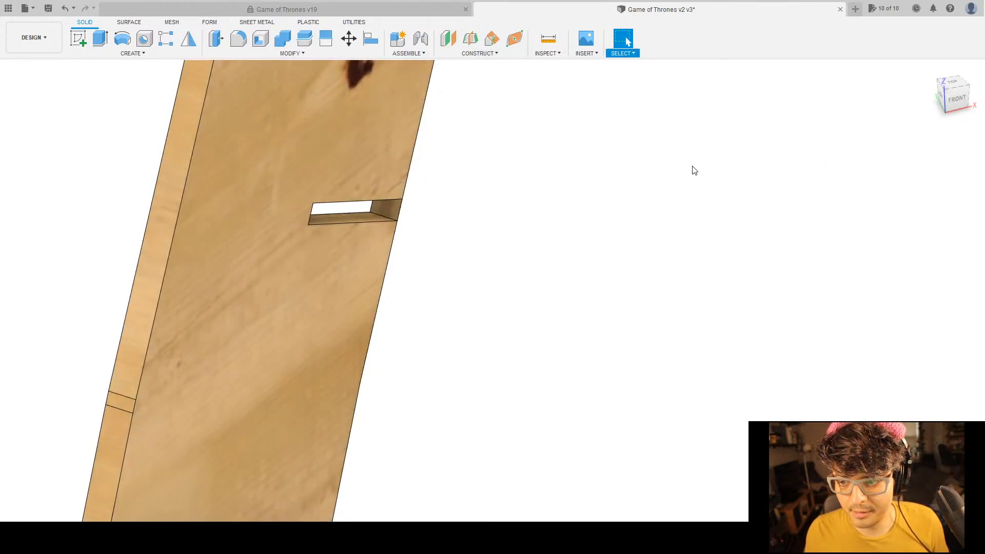
Extrude the outer end face of the upper closed slot as a cut through the rib's front edge to open the slot.
click(396, 208)
middle_drag(505, 277, 503, 221)
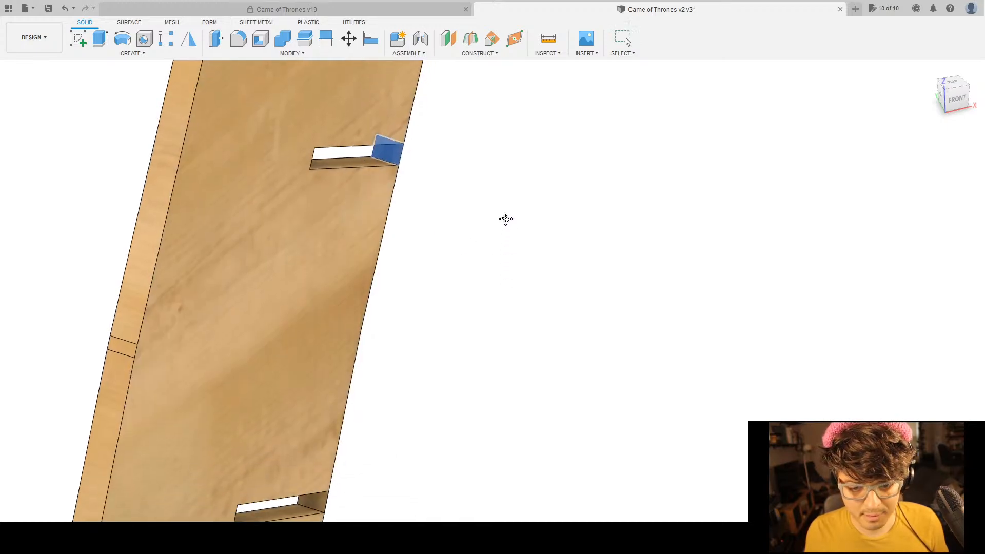
key(e)
drag(395, 153, 406, 151)
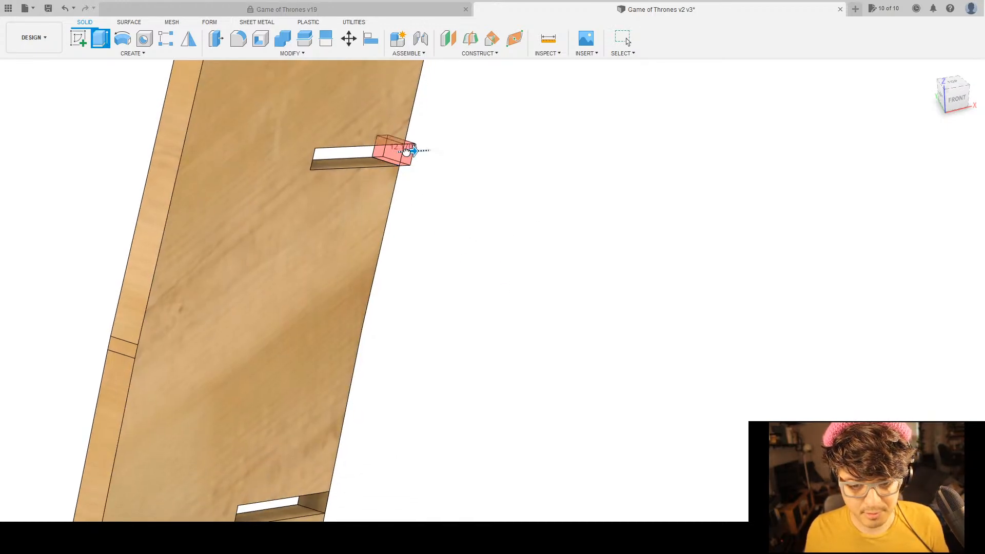
middle_drag(575, 361, 564, 253)
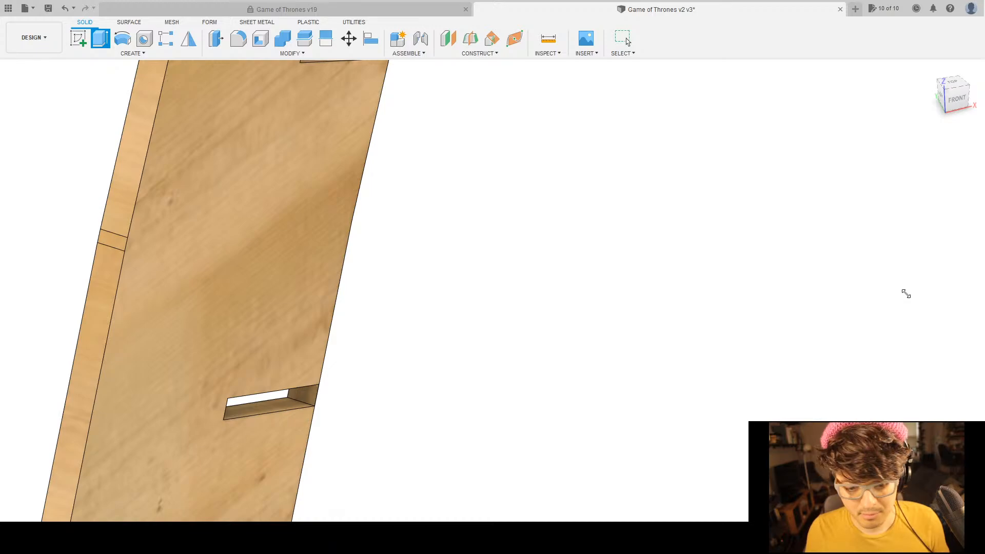
key(Return)
Open the second closed slot down the rib by extruding its outer end face as a cut past the front edge.
middle_drag(525, 372, 552, 250)
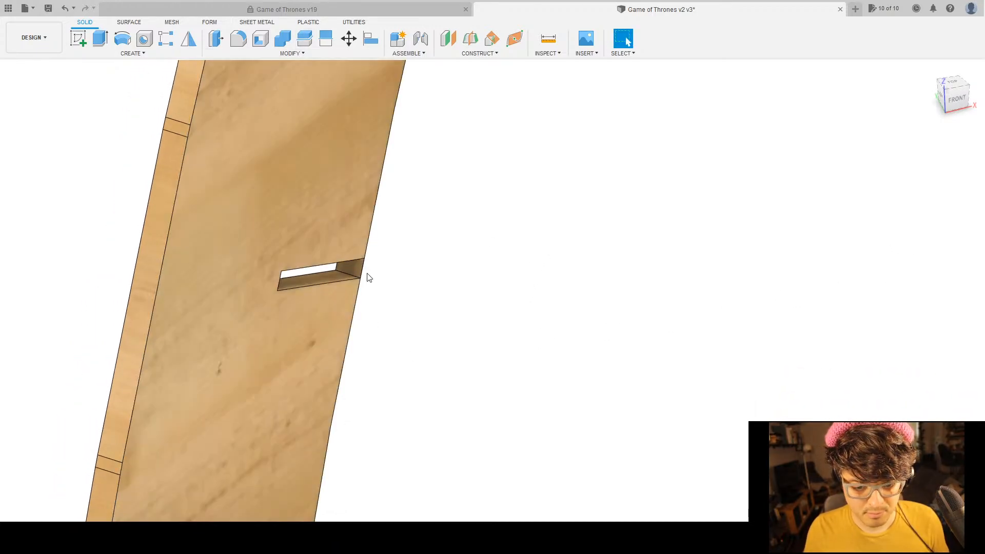
click(356, 264)
key(e)
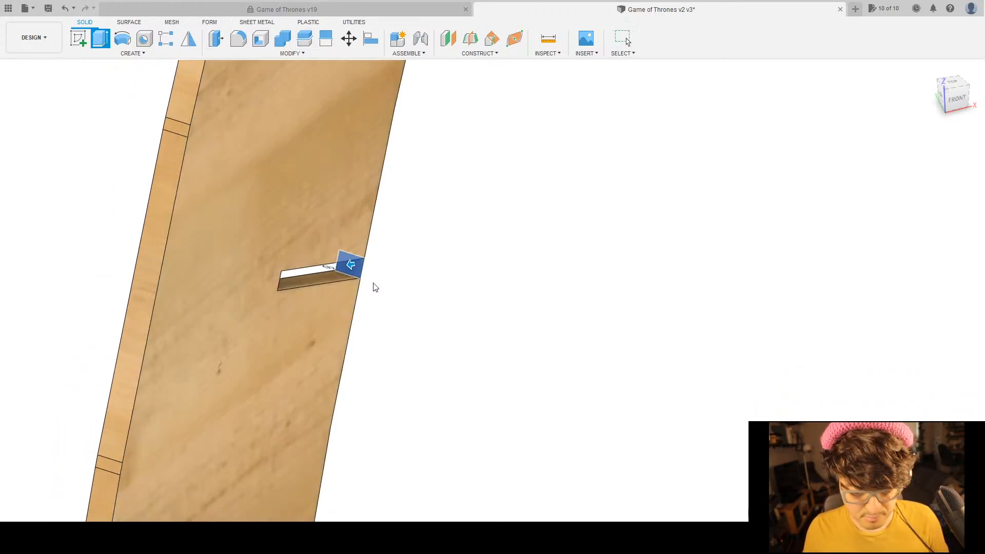
drag(351, 265, 371, 262)
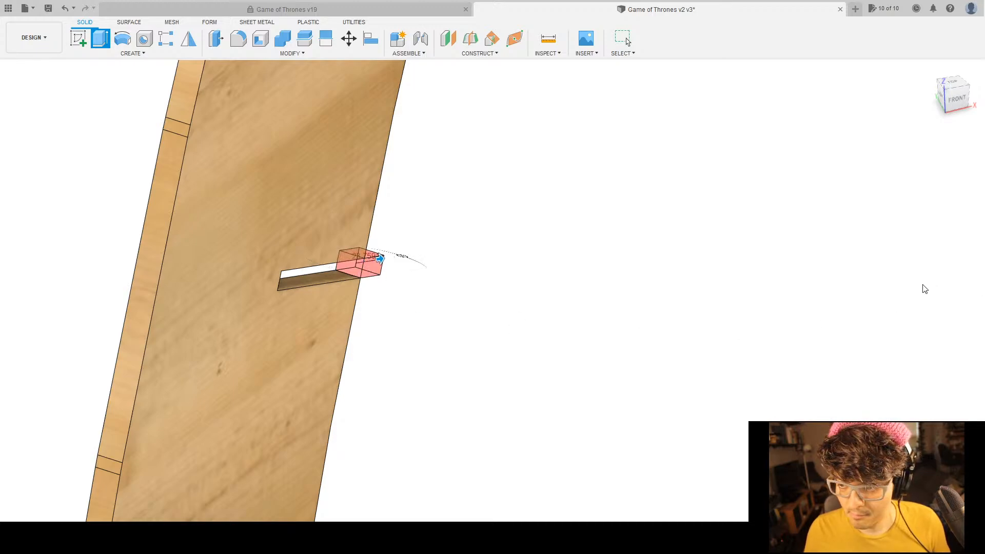
key(Return)
Open the third closed slot down the rib with an Extrude cut of its outer end face through the front edge.
scroll(506, 369, down, 5)
scroll(396, 325, up, 5)
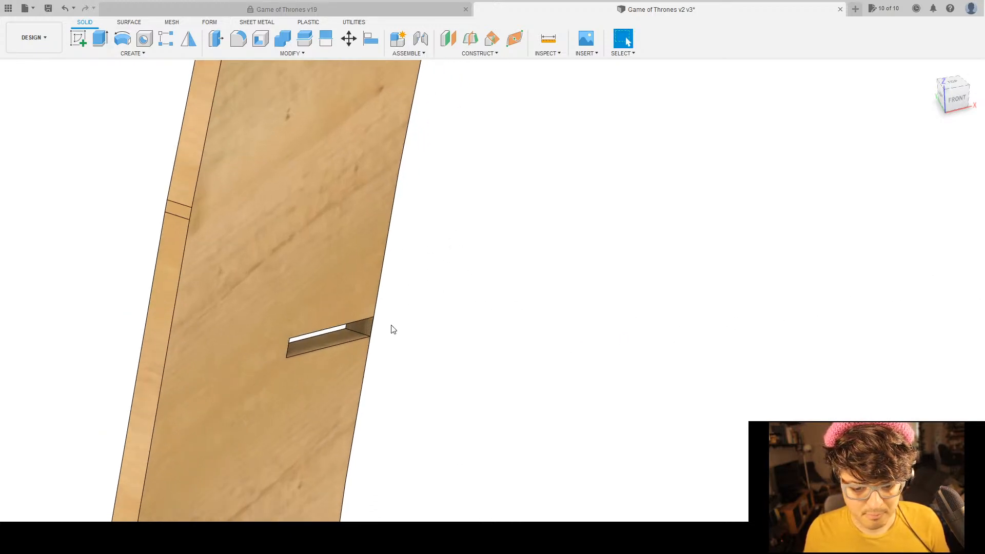
click(357, 326)
key(e)
drag(342, 282, 364, 279)
key(Return)
Extrude-cut the outer end face of the fourth closed slot by about 14.6 so the slot opens through the rib's front edge.
scroll(594, 400, down, 5)
shift+middle_drag(593, 400, 488, 293)
scroll(358, 331, up, 5)
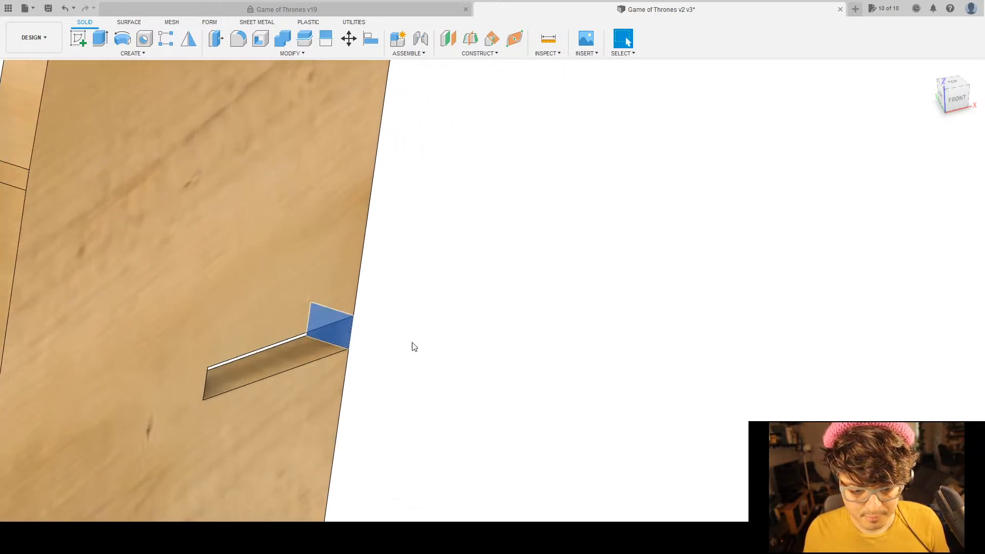
middle_drag(375, 346, 418, 314)
key(e)
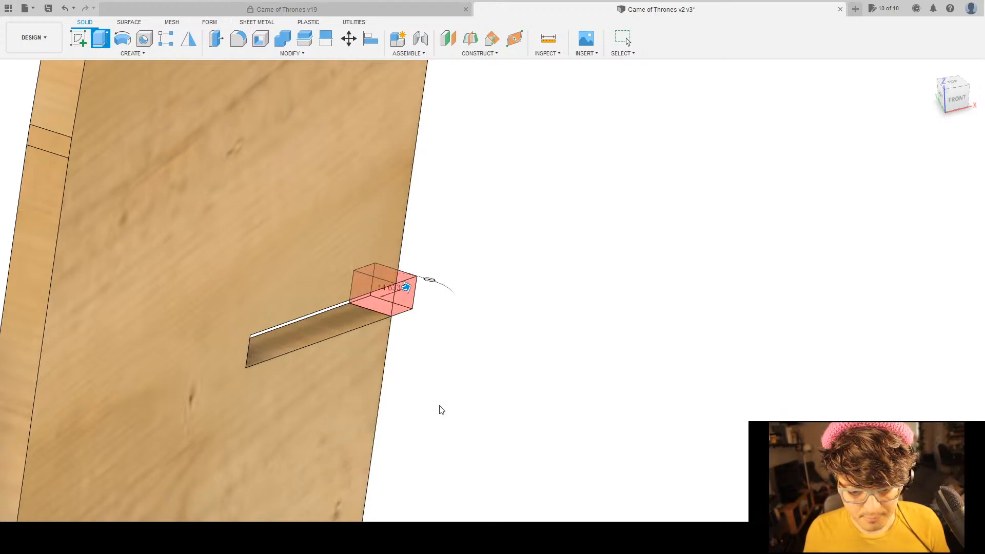
scroll(438, 409, up, 4)
middle_drag(438, 409, 485, 240)
key(Escape)
Extrude-cut the outer end face of the fifth closed slot by about 14.3 to open it at the rib's front edge.
scroll(471, 332, down, 3)
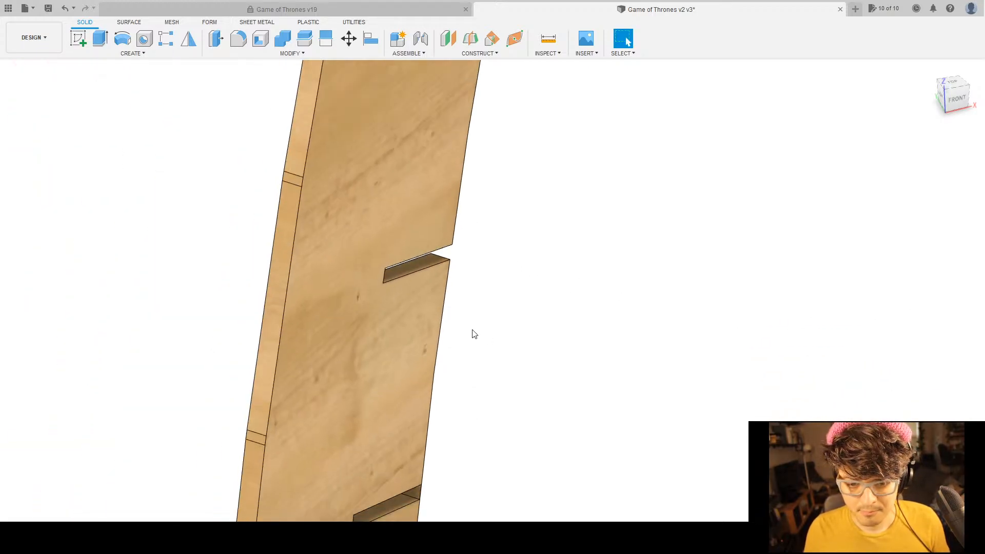
middle_drag(471, 332, 446, 218)
scroll(339, 319, up, 4)
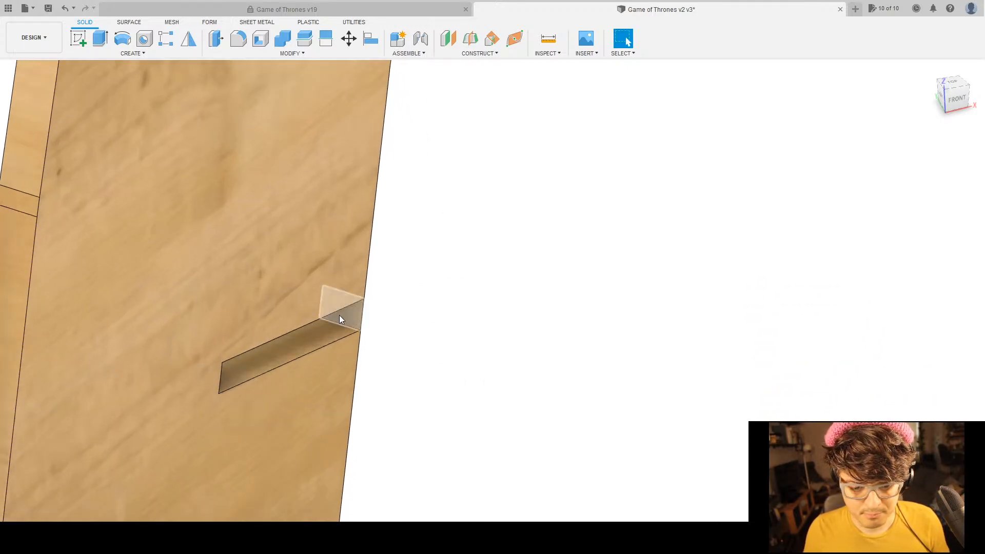
key(e)
click(372, 322)
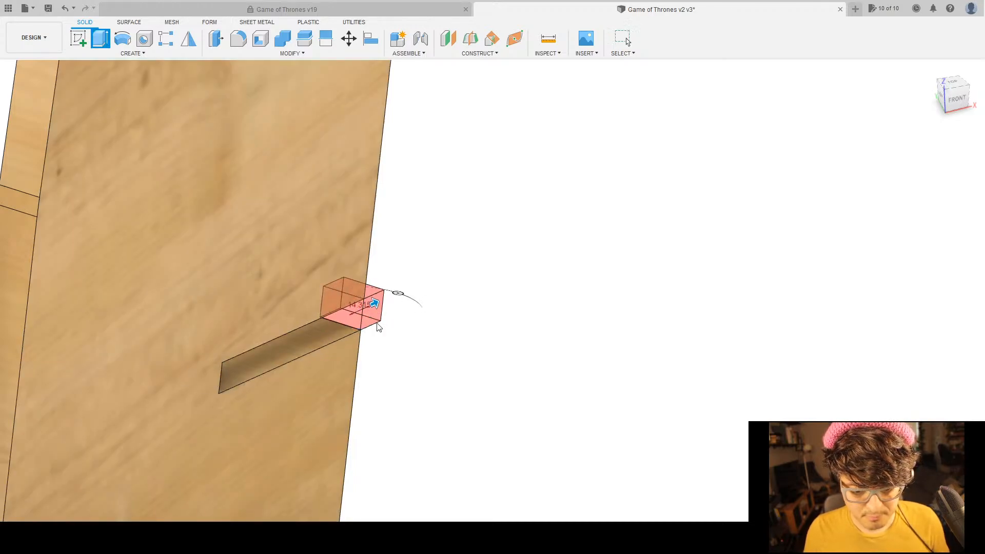
key(Escape)
Open the sixth closed slot down the rib by extruding its outer end face as a cut beyond the front edge.
scroll(505, 332, down, 3)
middle_drag(506, 332, 457, 213)
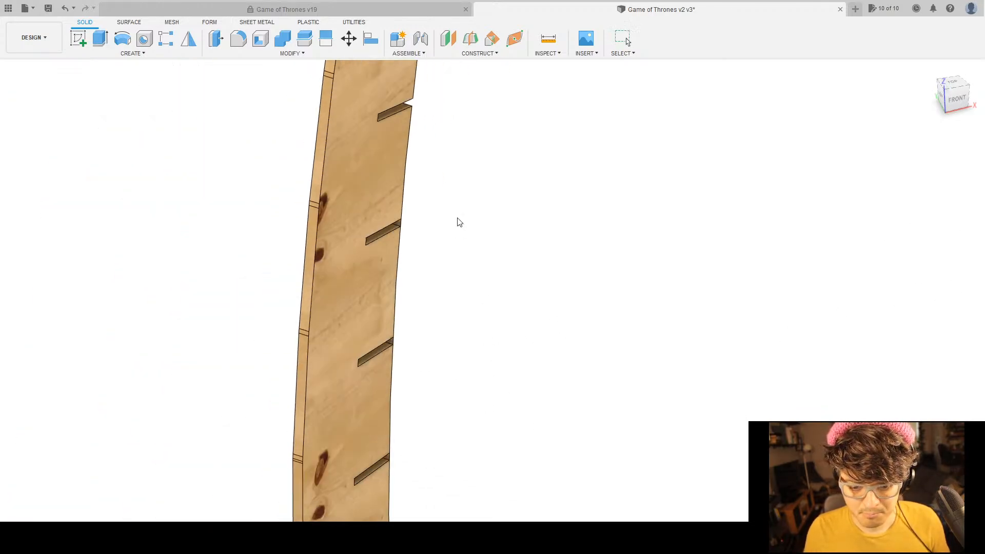
scroll(377, 210, up, 4)
scroll(377, 211, up, 3)
key(e)
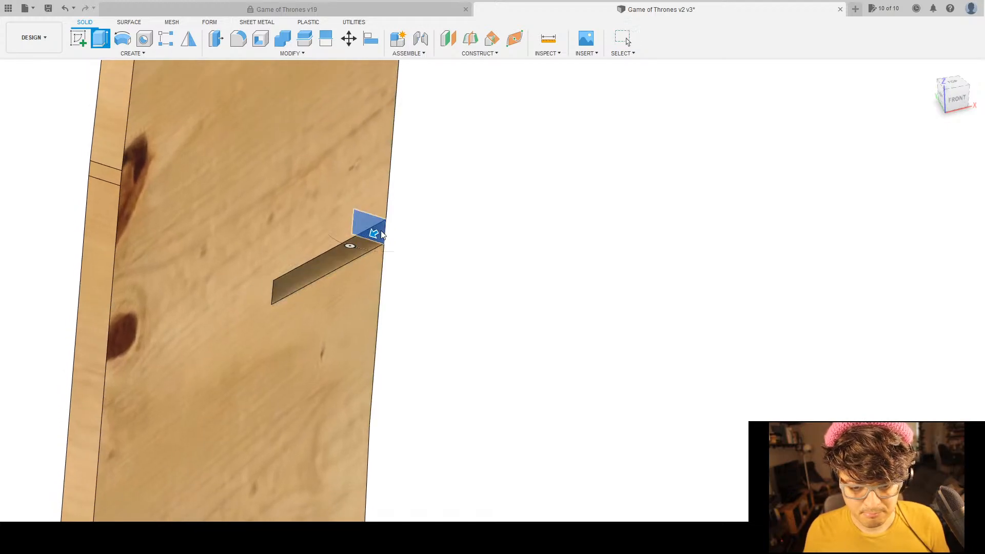
click(378, 238)
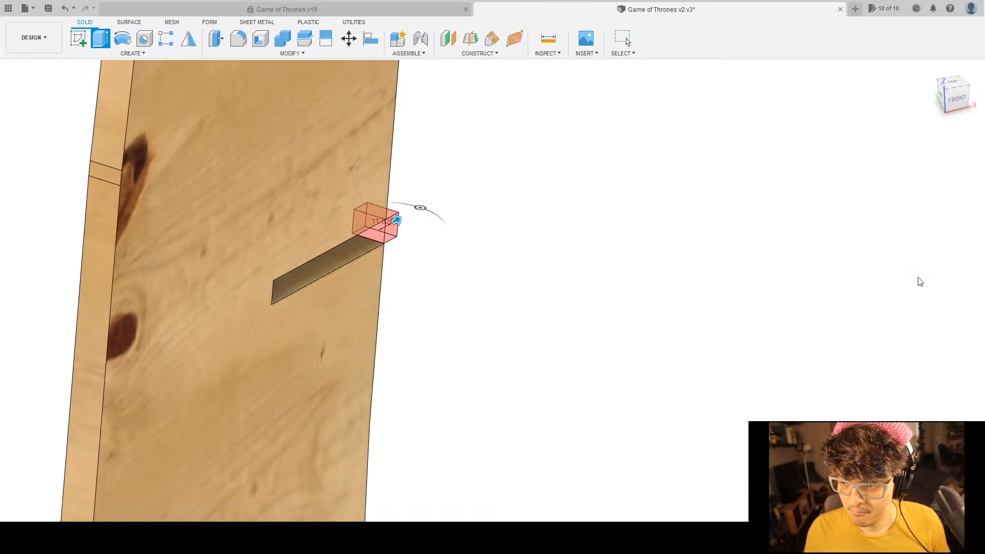
key(Escape)
Cut away the outer end wall of the seventh closed slot with Extrude so it opens at the rib's front edge.
scroll(571, 391, down, 3)
middle_drag(572, 392, 462, 152)
scroll(378, 266, up, 4)
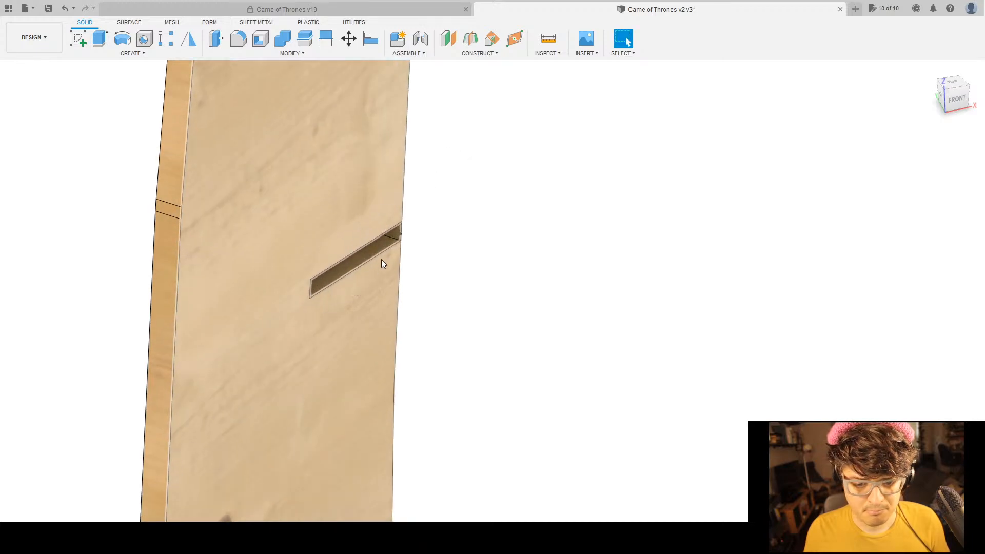
click(394, 228)
key(e)
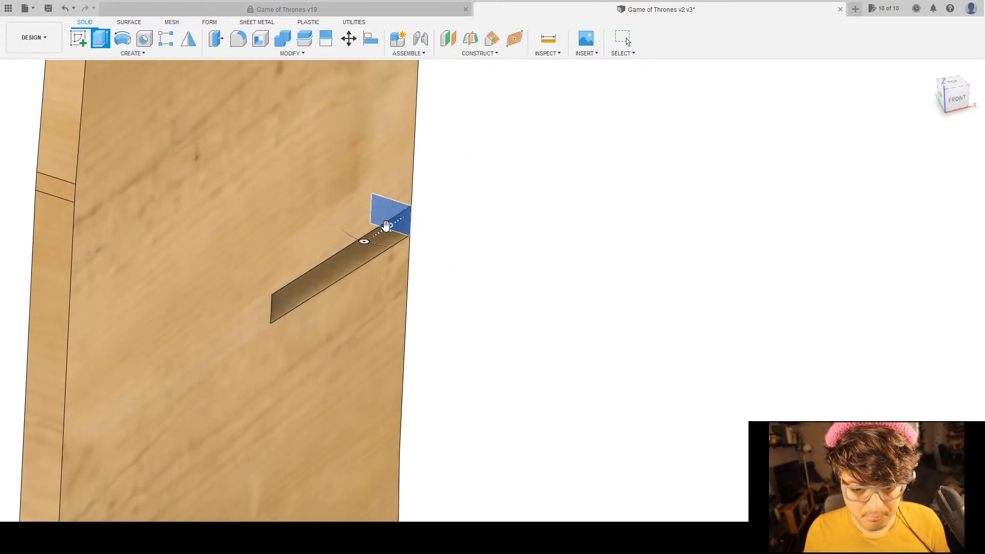
key(Escape)
scroll(552, 383, down, 4)
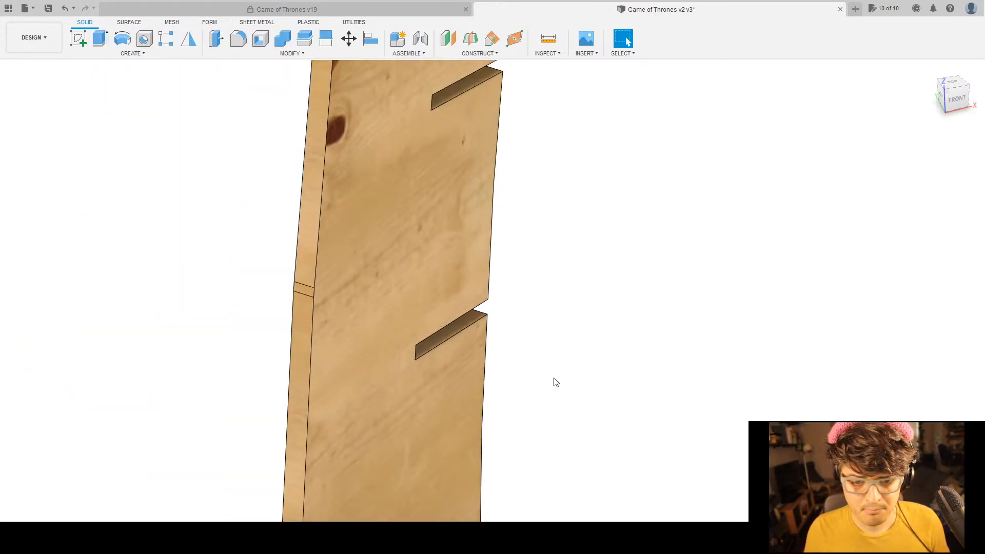
Extrude the outer end face of the upper rib's eighth closed slot as a cut through the front edge.
scroll(447, 277, up, 5)
click(460, 252)
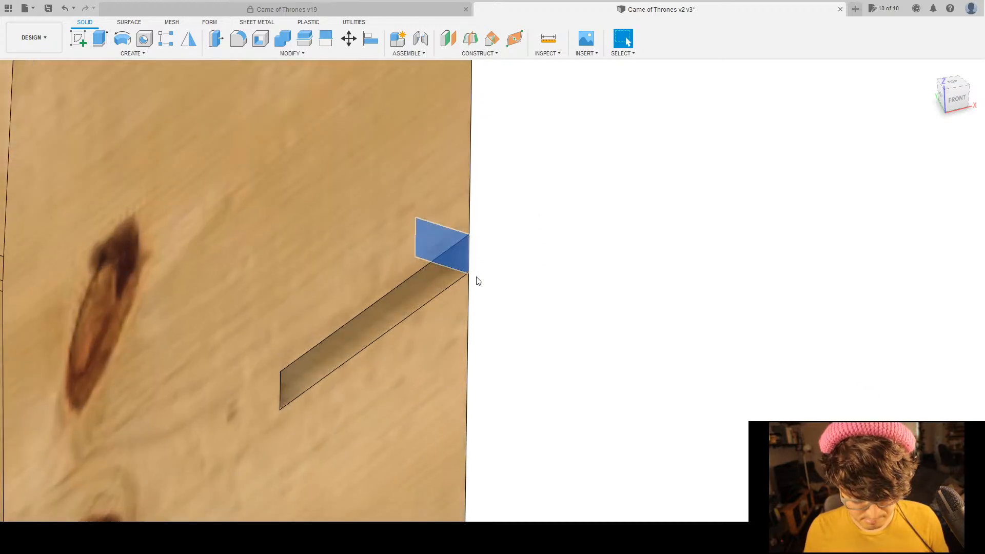
key(e)
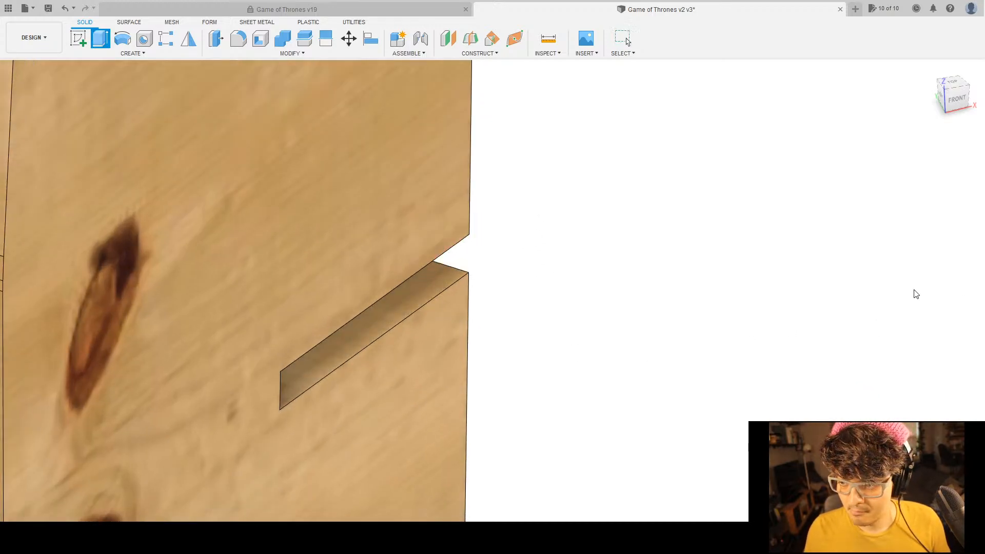
key(Escape)
Open the upper rib's ninth closed slot by extrude-cutting its outer end wall past the front edge.
scroll(691, 423, down, 4)
scroll(466, 309, up, 5)
click(442, 343)
key(e)
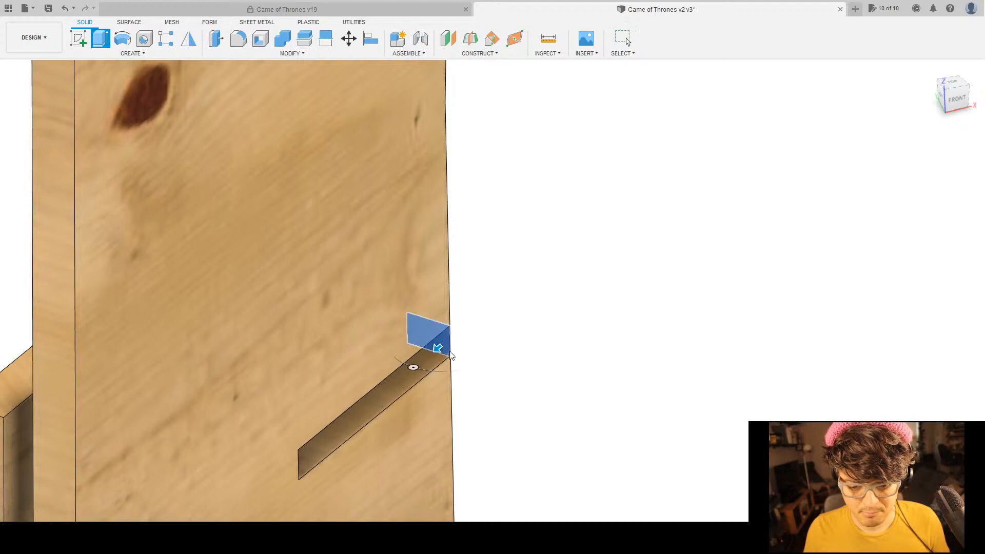
key(Escape)
Cut away the outer end wall of the upper rib's lowest slot with Extrude so it opens at the front edge.
scroll(872, 308, down, 6)
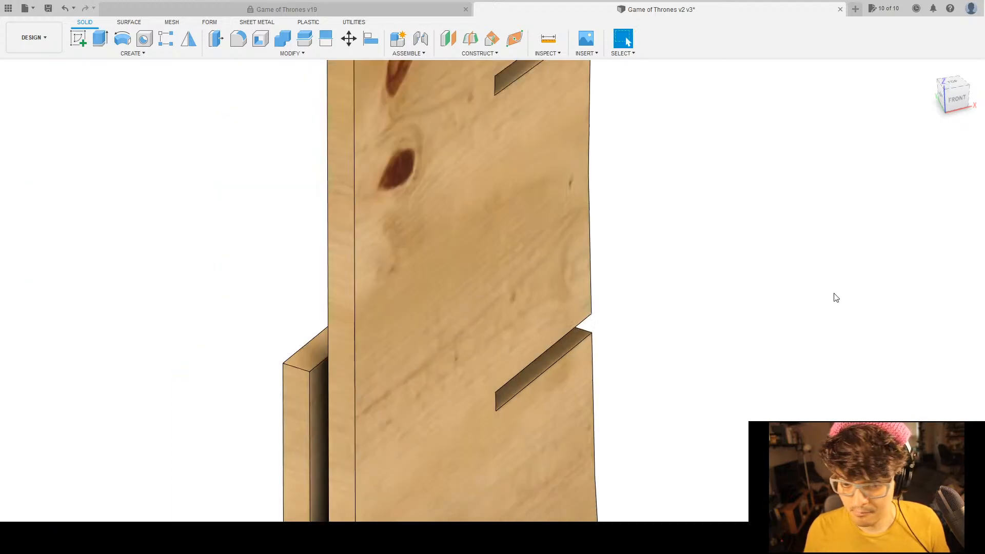
scroll(769, 318, up, 6)
scroll(501, 308, up, 2)
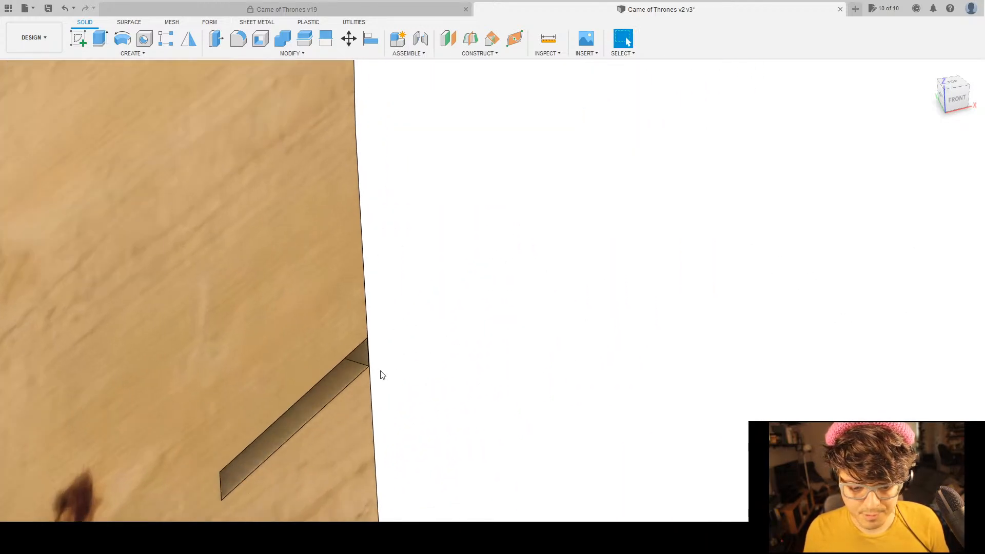
click(364, 356)
key(e)
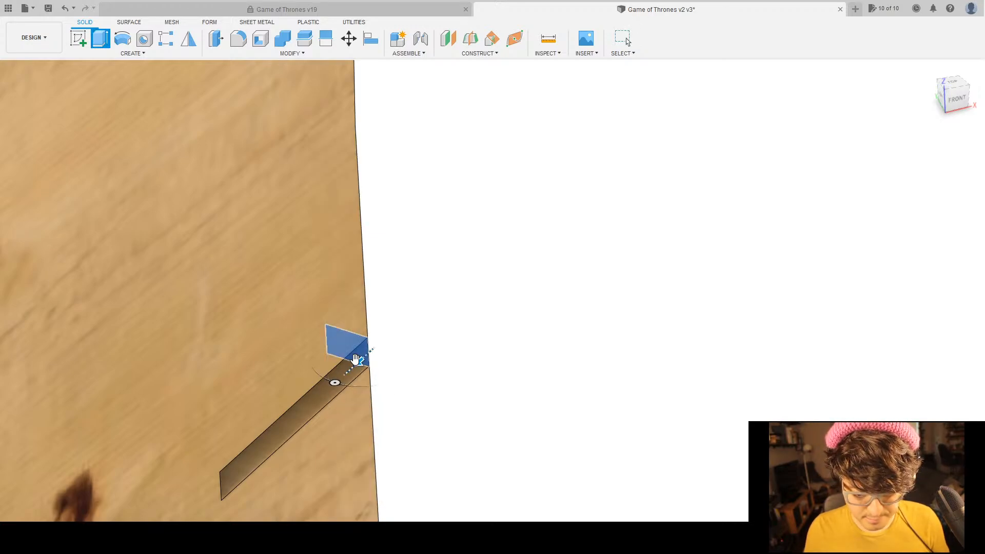
scroll(516, 389, down, 4)
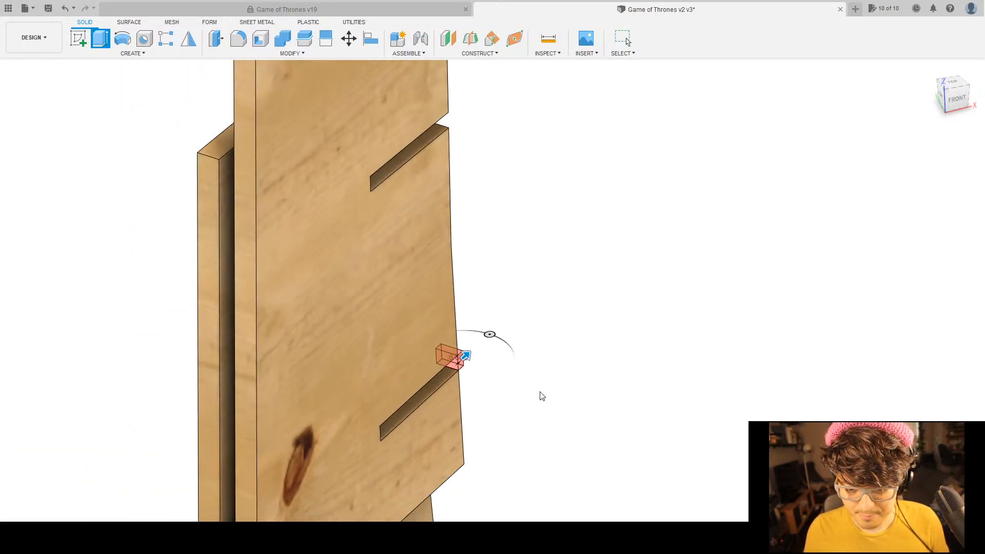
middle_drag(538, 395, 687, 227)
key(Escape)
Extrude-cut the outer end face of the lower rib's first closed slot below the upper rib, opening it through the front edge.
scroll(398, 167, up, 5)
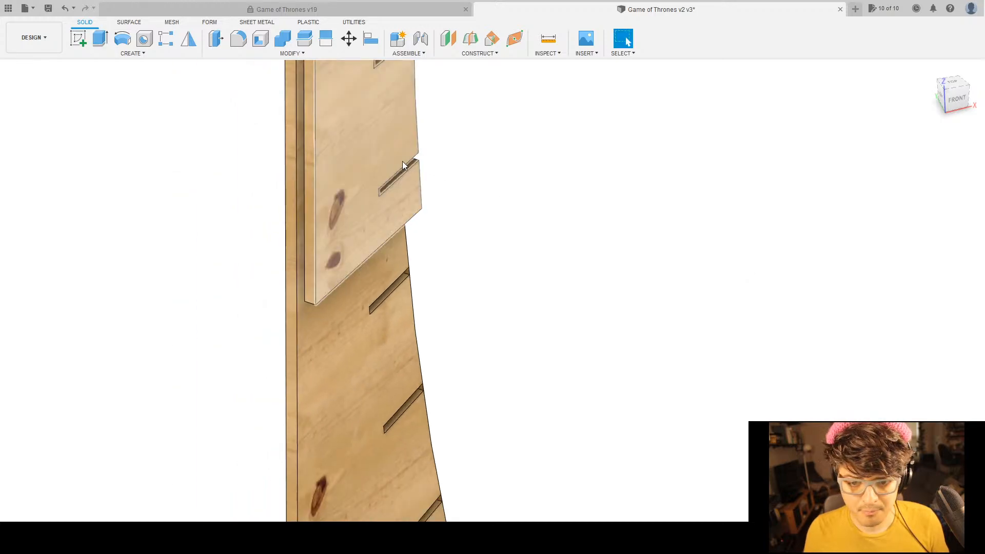
scroll(481, 200, down, 5)
middle_drag(520, 308, 467, 178)
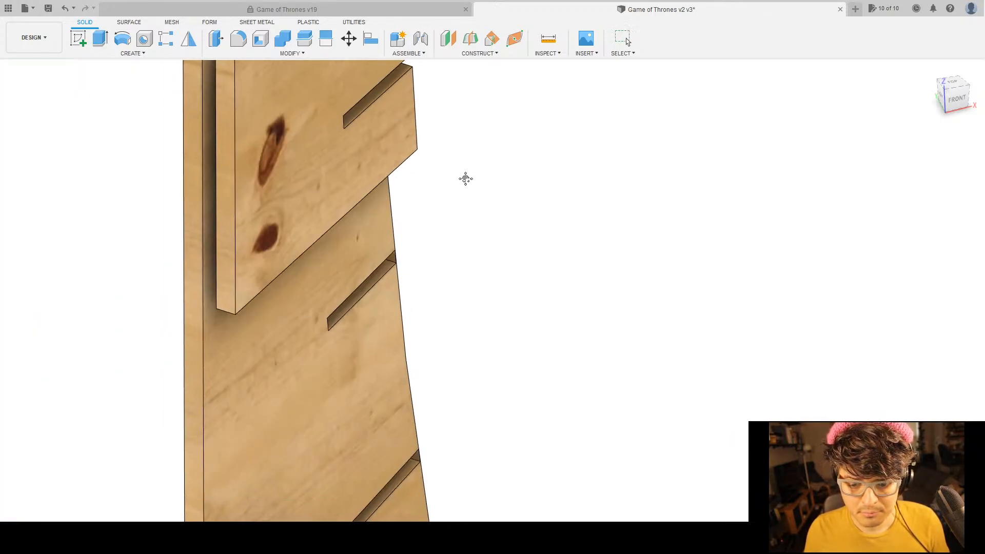
scroll(383, 248, up, 3)
scroll(404, 164, up, 2)
click(404, 167)
shift+middle_drag(479, 235, 380, 185)
scroll(354, 111, up, 5)
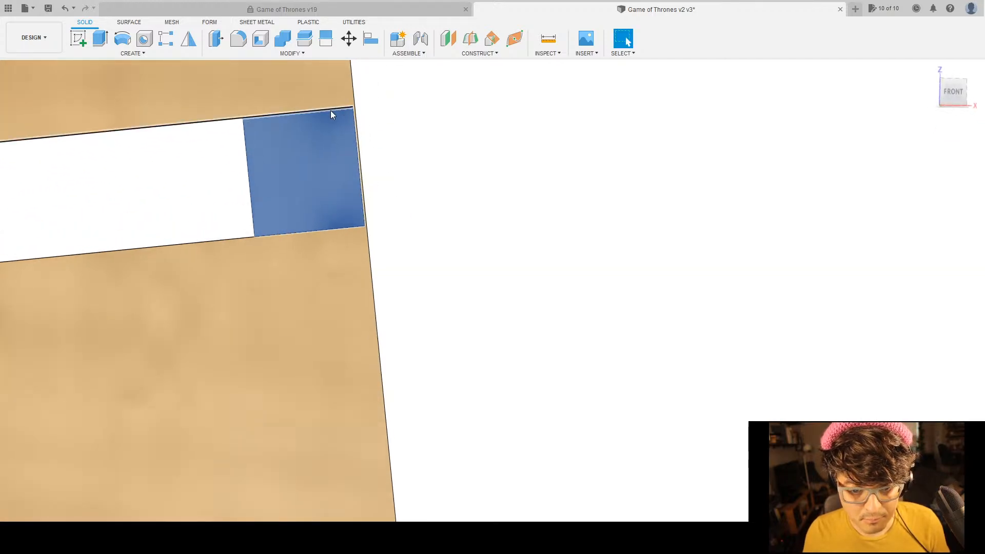
scroll(534, 200, down, 6)
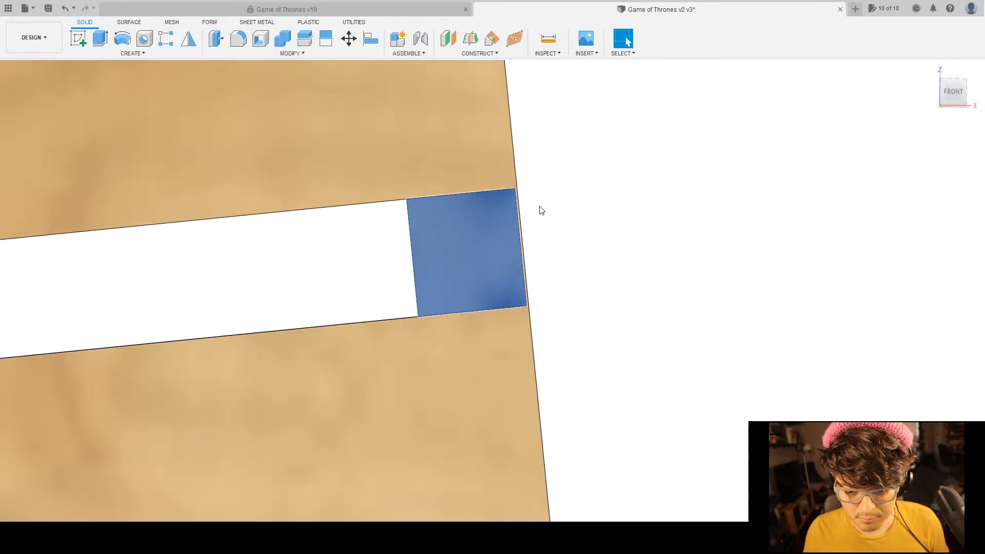
middle_drag(531, 272, 428, 290)
key(e)
drag(365, 282, 398, 278)
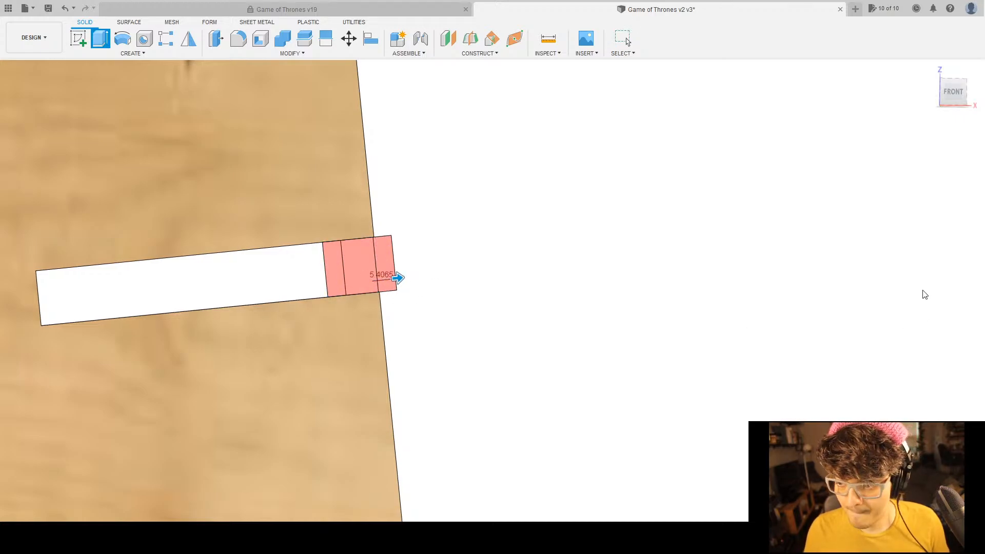
key(Return)
Open the second closed slot below the overlap on the lower rib by extruding its end face as a cut beyond the front edge.
scroll(472, 328, down, 5)
scroll(468, 189, up, 1)
scroll(446, 383, up, 5)
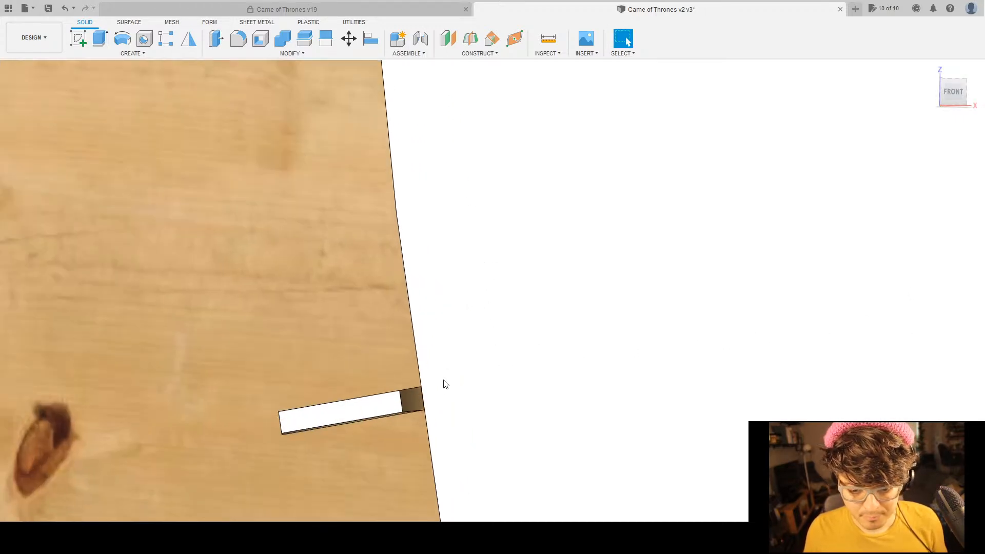
click(409, 401)
middle_drag(474, 384, 424, 307)
key(e)
drag(382, 297, 400, 291)
scroll(523, 361, up, 4)
middle_drag(592, 384, 590, 276)
scroll(591, 276, down, 5)
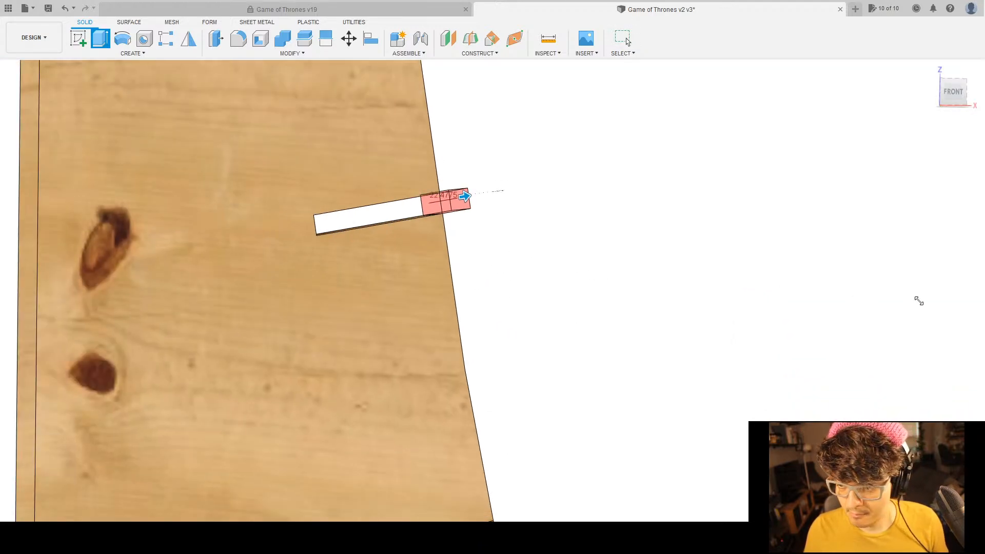
key(Return)
Remove the outer end wall of the lower rib's third closed slot below the overlap with an Extrude cut.
scroll(774, 337, down, 5)
middle_drag(748, 417, 548, 297)
scroll(486, 332, up, 4)
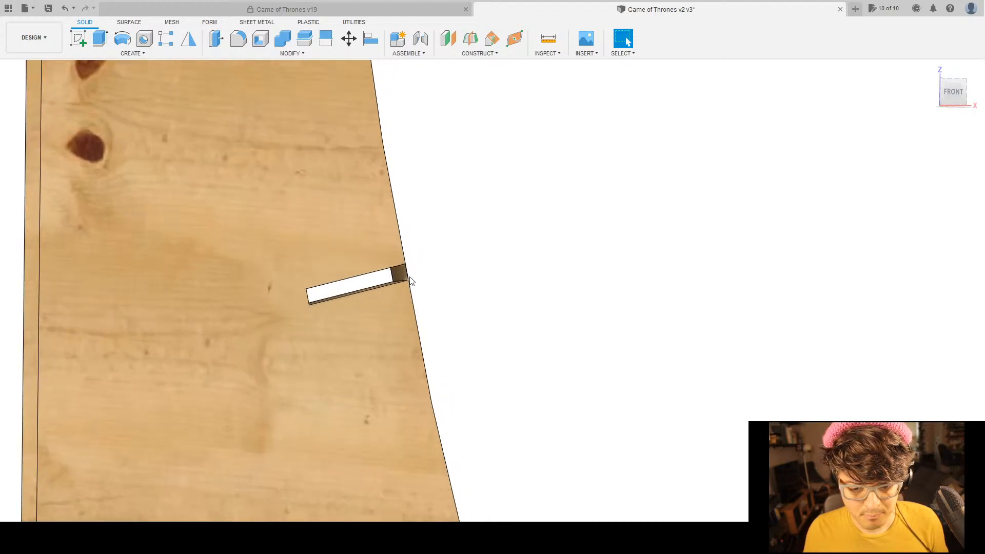
click(398, 273)
scroll(393, 319, up, 2)
key(e)
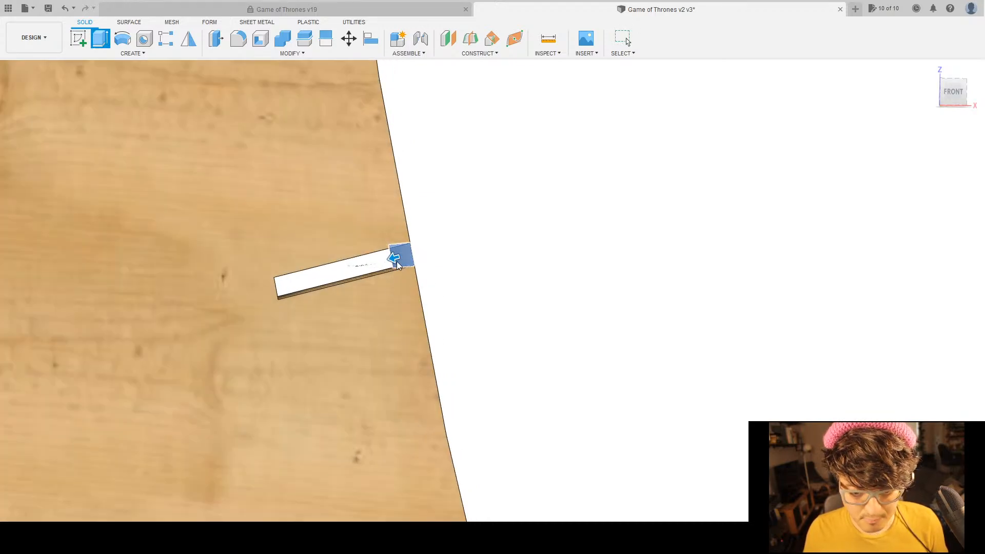
drag(401, 254, 409, 254)
middle_drag(540, 386, 546, 258)
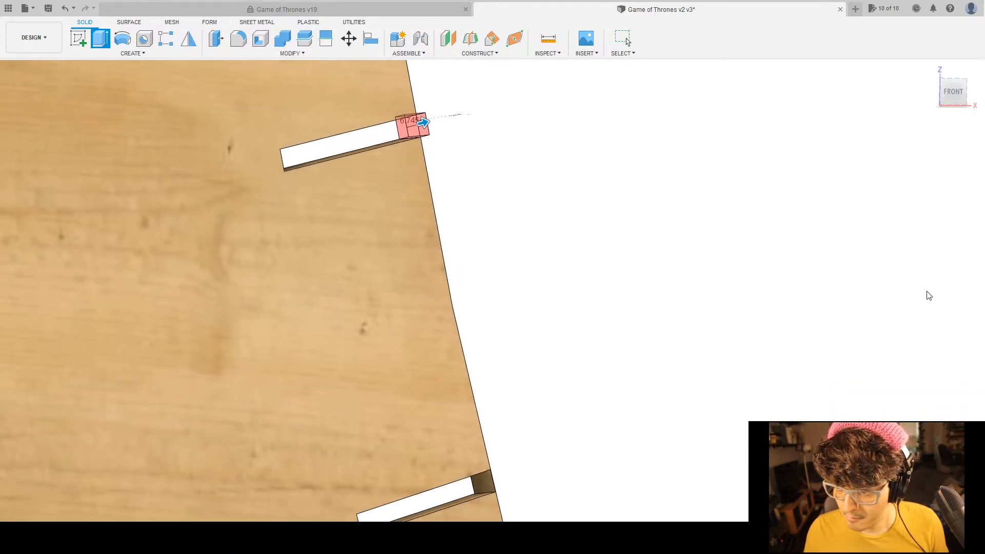
key(Return)
Extrude-cut the end face of the lower rib's fourth closed slot below the overlap past the sloping front edge.
scroll(549, 403, down, 5)
scroll(431, 334, up, 4)
scroll(423, 269, up, 1)
click(418, 267)
key(e)
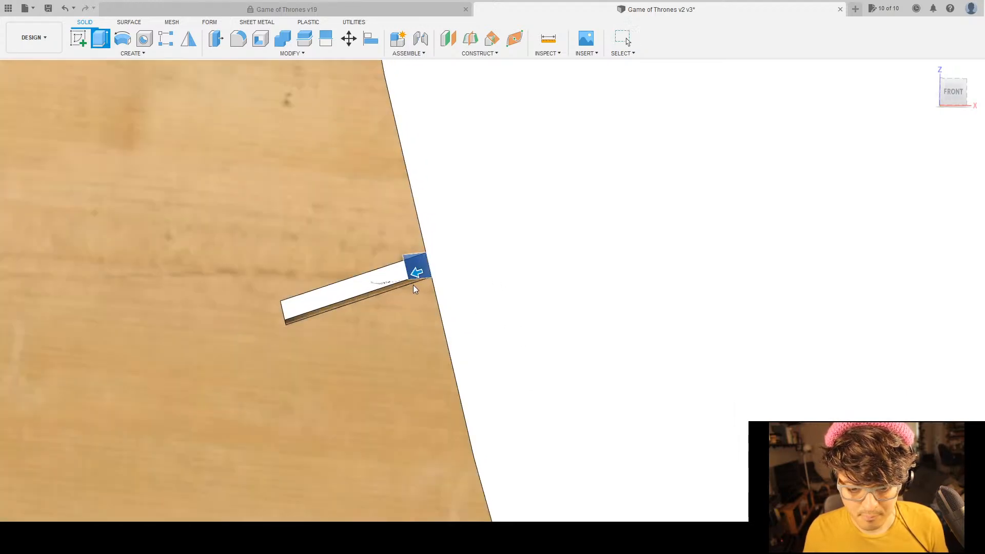
drag(415, 271, 445, 262)
scroll(704, 369, down, 2)
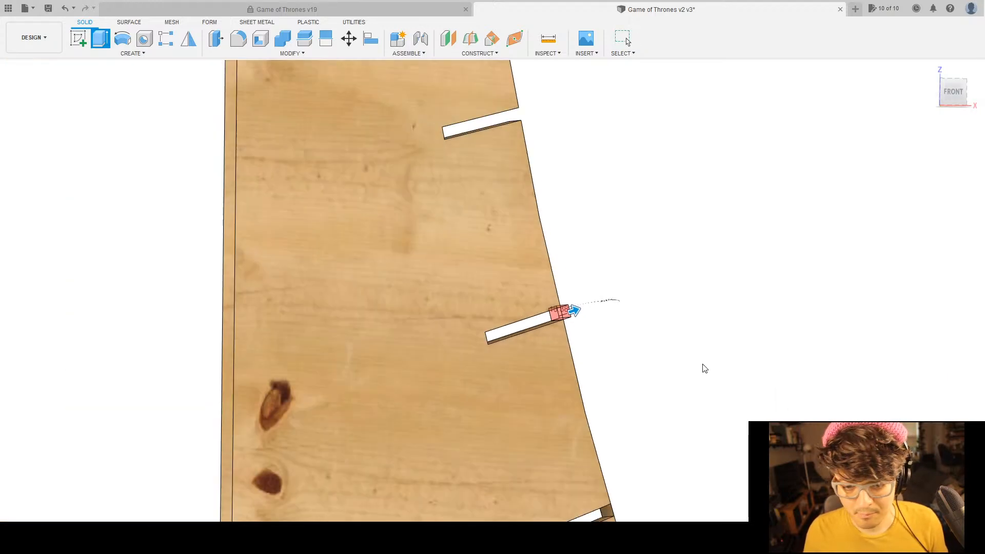
key(Return)
Open the lower rib's fifth closed slot below the overlap through the front edge with an Extrude cut of its end face.
scroll(616, 273, up, 3)
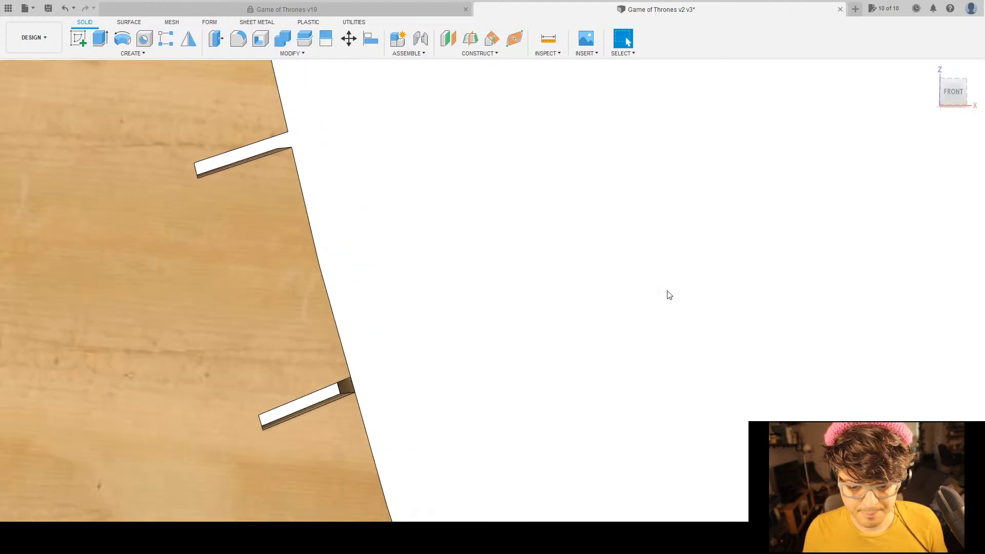
scroll(346, 392, up, 2)
click(346, 392)
key(e)
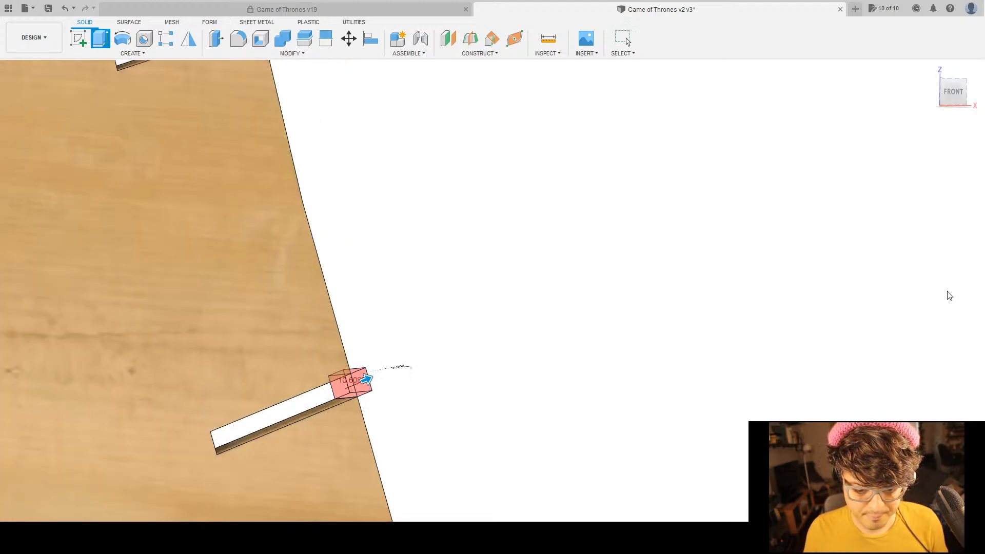
key(Return)
Cut through the outer end wall of the lower rib's sixth closed slot below the overlap by extruding its end face outward.
scroll(399, 381, down, 3)
scroll(319, 271, up, 4)
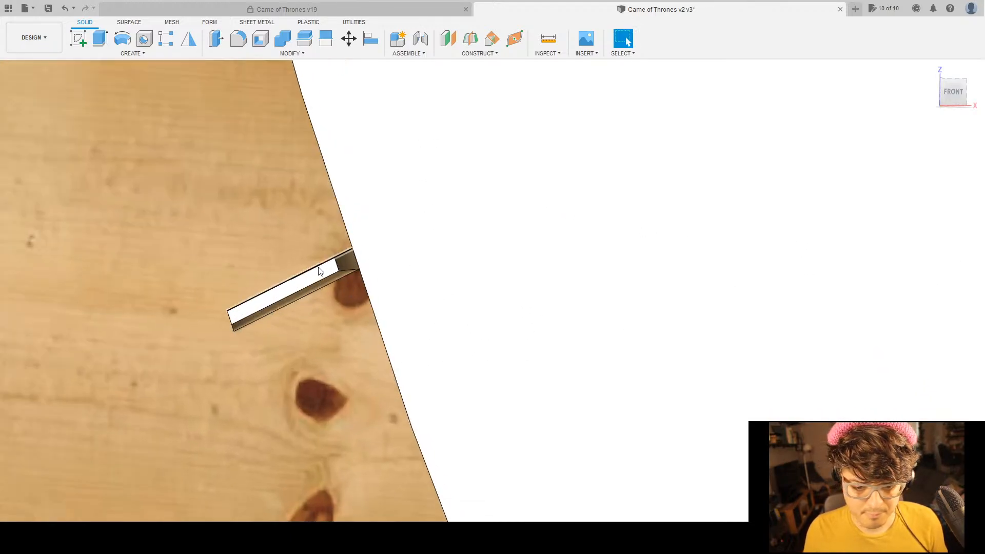
click(356, 264)
key(e)
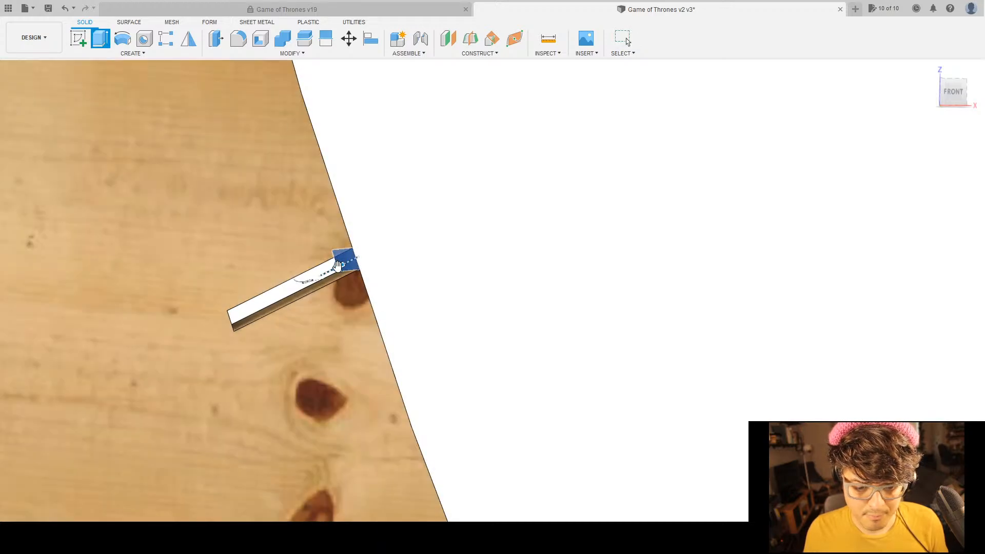
scroll(440, 314, up, 3)
middle_drag(442, 314, 569, 172)
click(922, 291)
Extrude the end face of the lower rib's bottommost slot as a cut so it opens at the front edge.
scroll(734, 346, down, 4)
middle_drag(751, 354, 528, 138)
scroll(454, 265, up, 3)
scroll(459, 261, up, 2)
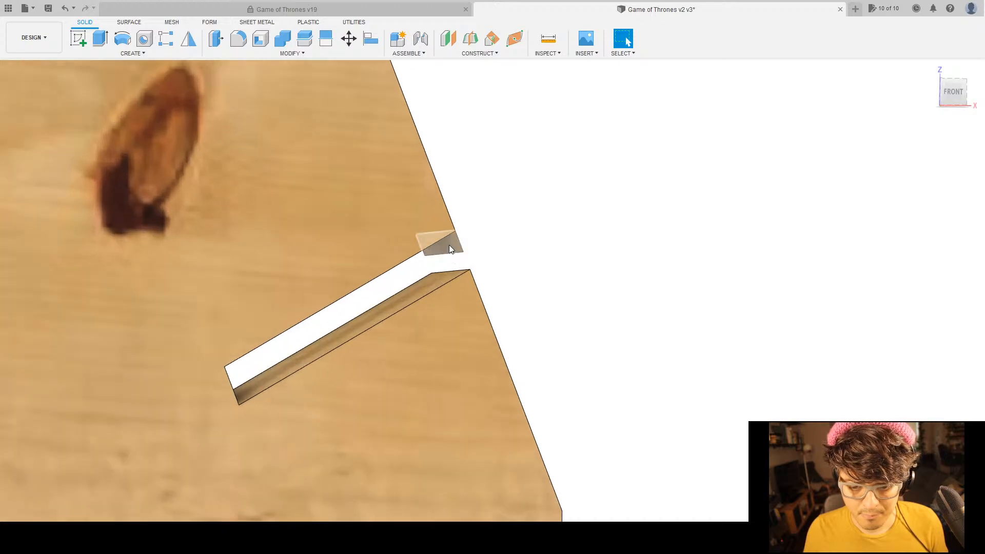
click(448, 245)
key(e)
click(921, 288)
From the ribs' other side, extrude-cut the lower rib's closed slot second from its upper end by about 10.8 through the front edge.
scroll(573, 308, down, 8)
shift+middle_drag(658, 356, 635, 343)
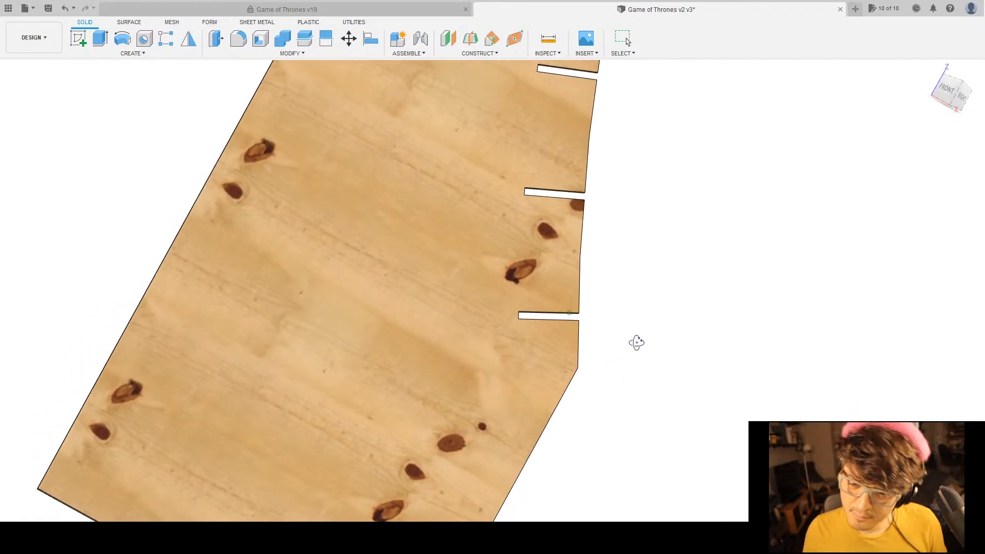
scroll(584, 260, up, 6)
shift+middle_drag(580, 293, 610, 325)
scroll(613, 325, down, 3)
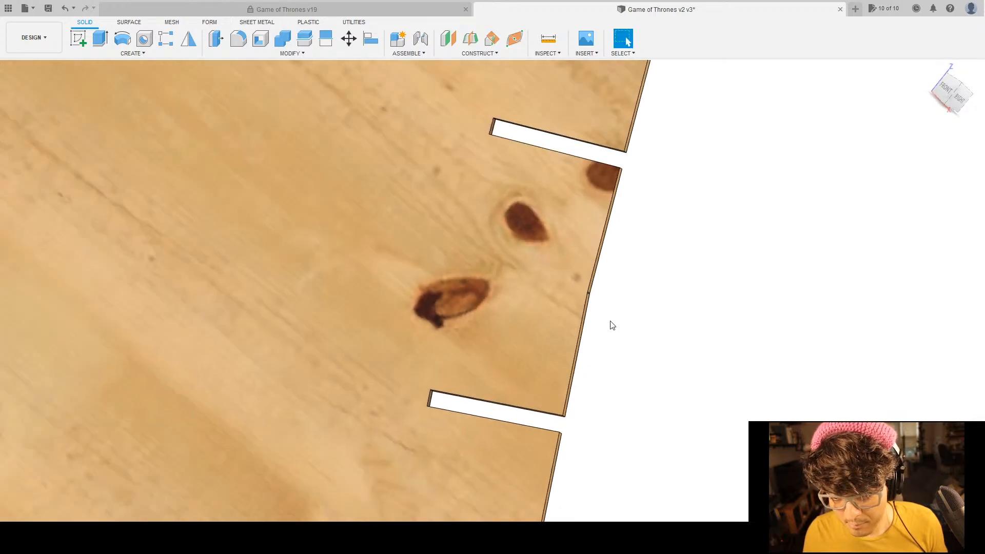
scroll(613, 325, down, 5)
shift+middle_drag(683, 238, 448, 123)
scroll(329, 193, up, 4)
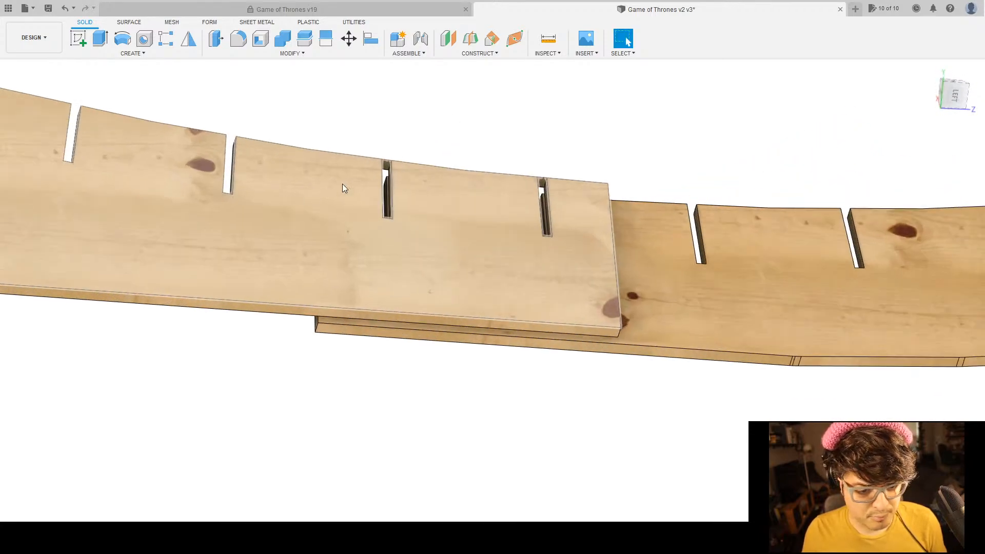
scroll(447, 126, up, 7)
click(331, 179)
middle_drag(439, 247, 472, 304)
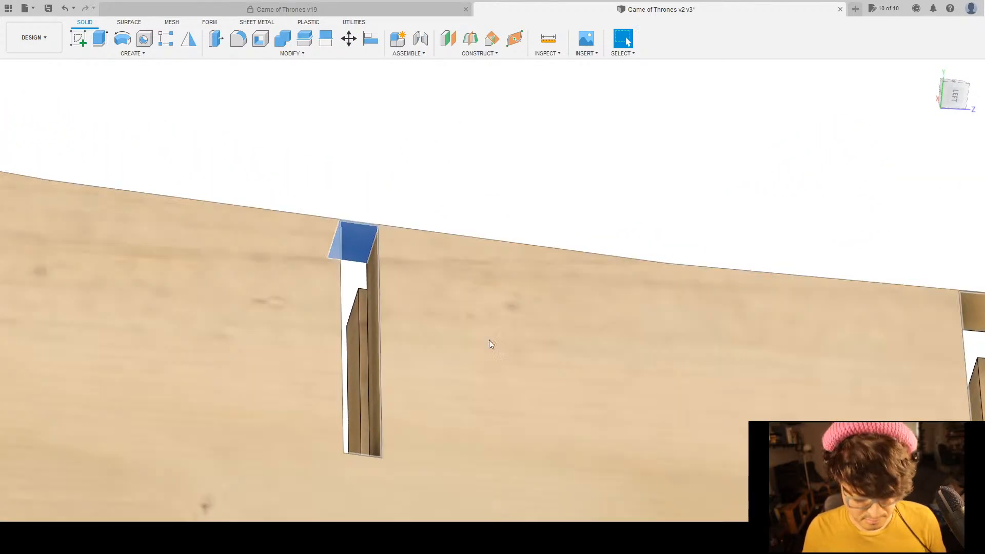
key(e)
drag(358, 239, 420, 225)
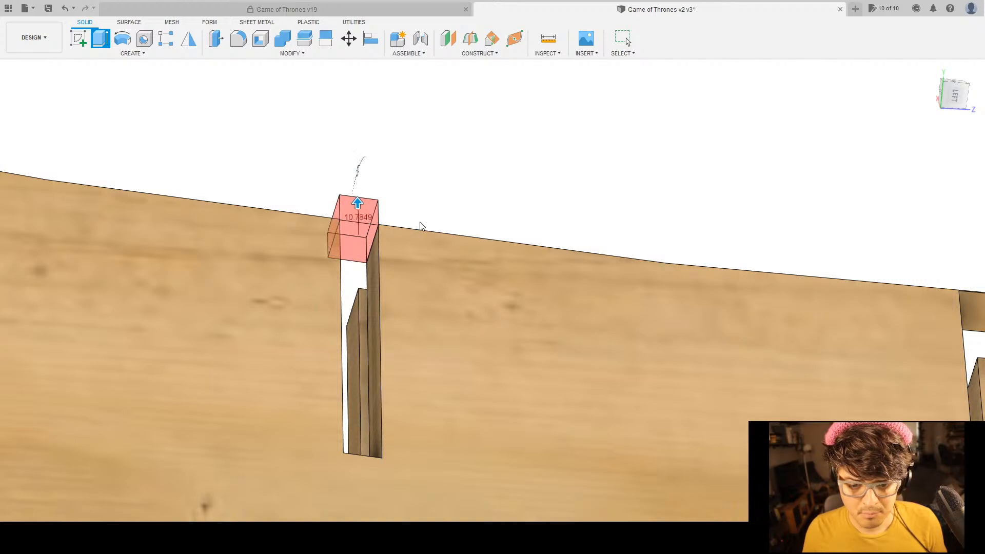
key(Return)
Open the closed slot nearest the lower rib's upper end by extrude-cutting its end face about 16.5 beyond the front edge.
scroll(676, 287, down, 4)
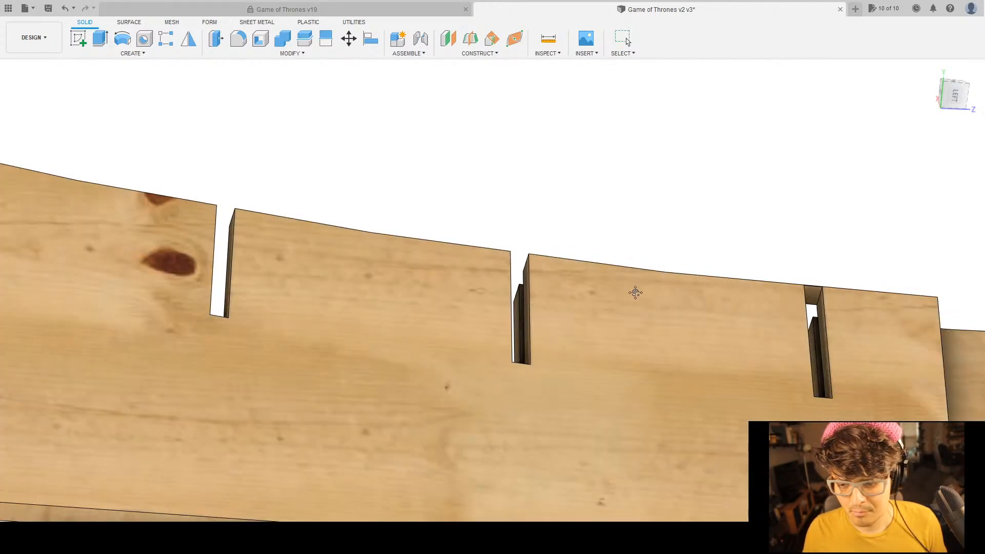
middle_drag(675, 287, 556, 308)
scroll(556, 307, up, 3)
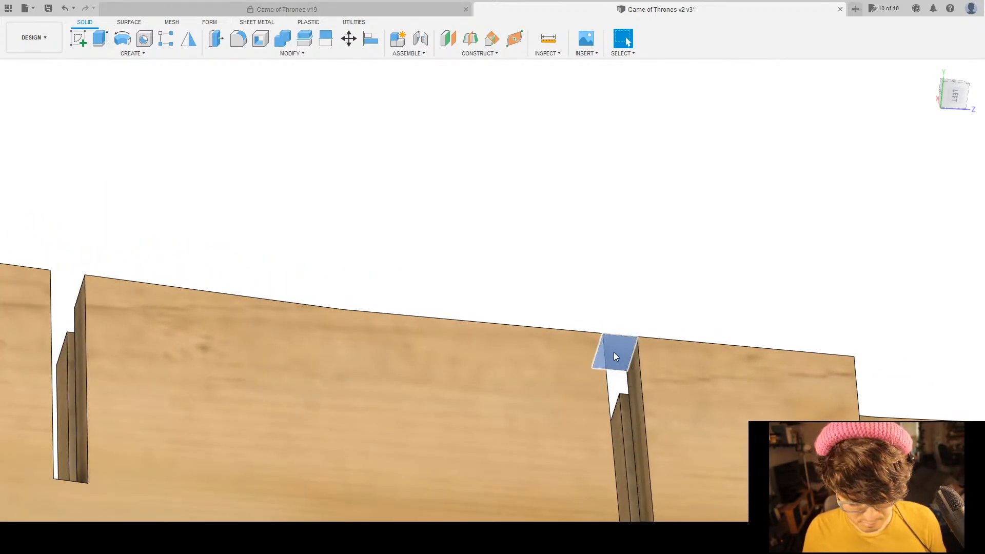
key(e)
click(614, 354)
drag(612, 354, 961, 273)
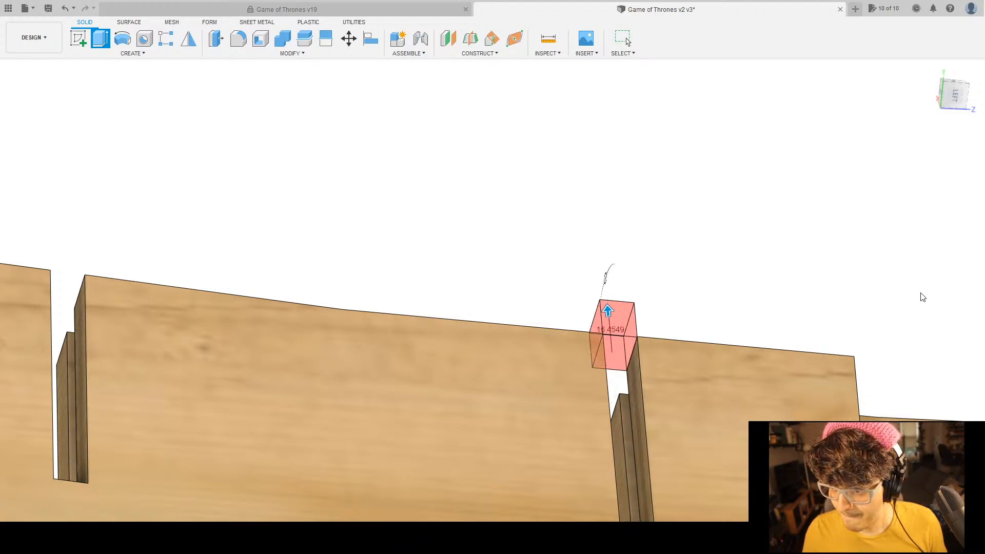
key(Return)
Inspect the slots along both curved ribs, especially in the overlap, to check that all are open at the front edge.
scroll(632, 276, down, 10)
shift+middle_drag(784, 409, 559, 211)
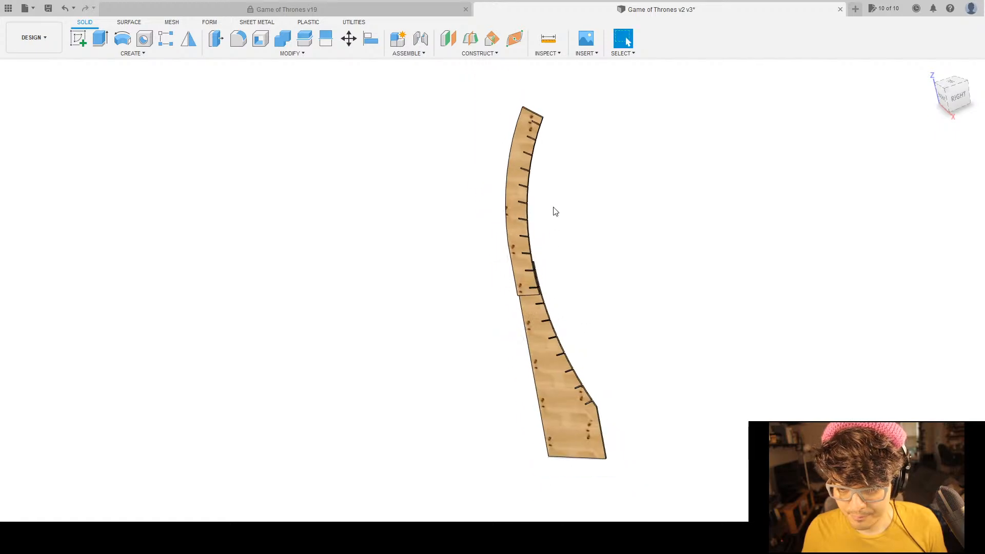
scroll(558, 211, up, 15)
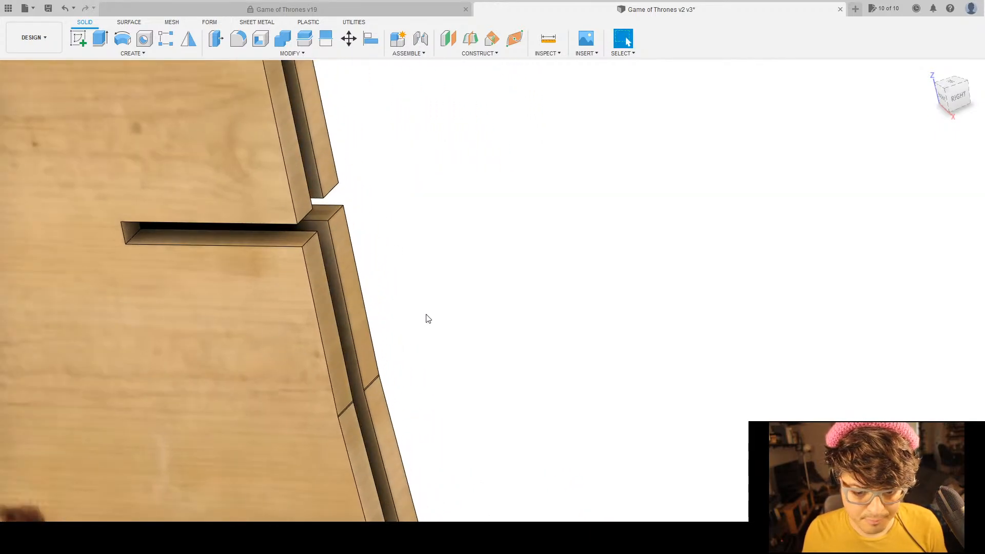
scroll(425, 317, down, 8)
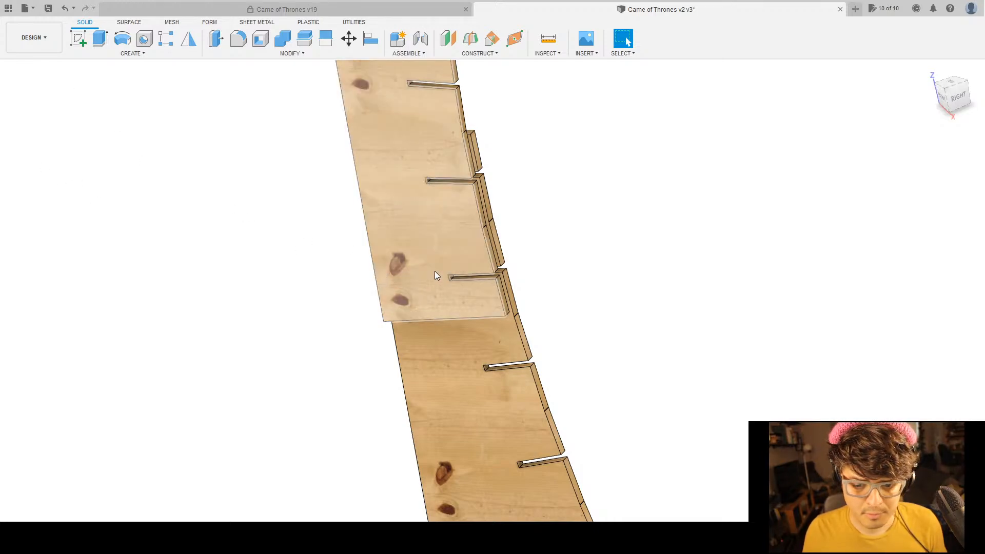
Show the cross-board modules and their brackets again together with the curved ribs.
click(452, 313)
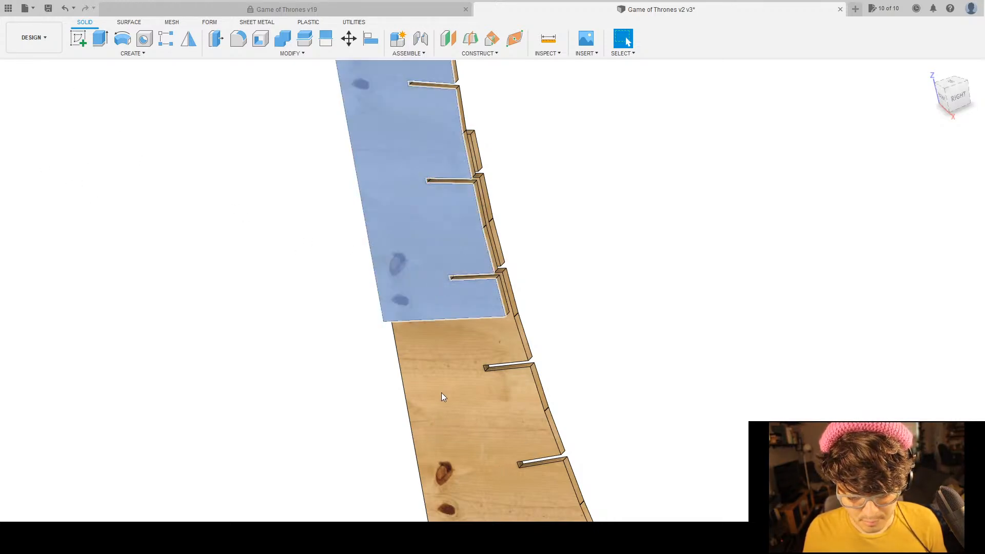
click(662, 298)
click(409, 250)
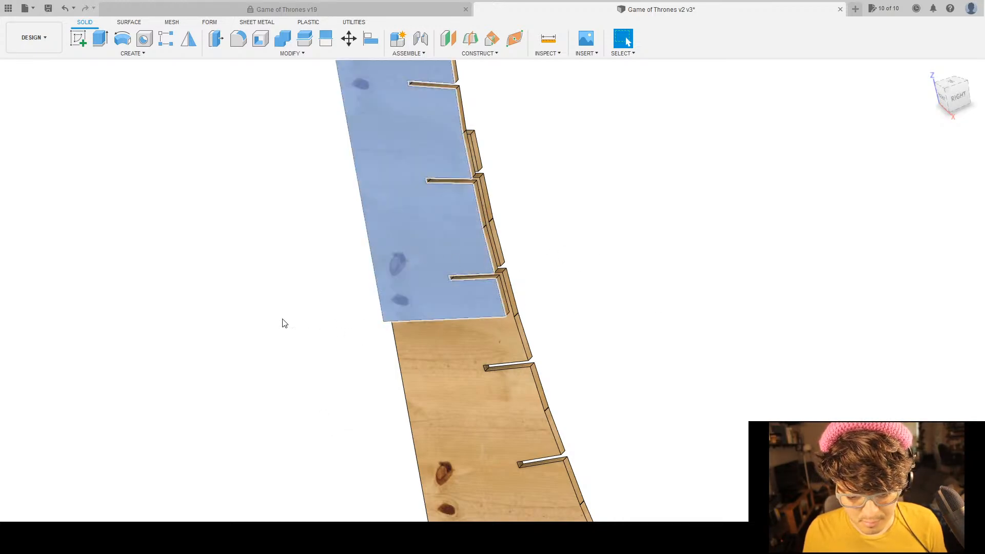
click(78, 99)
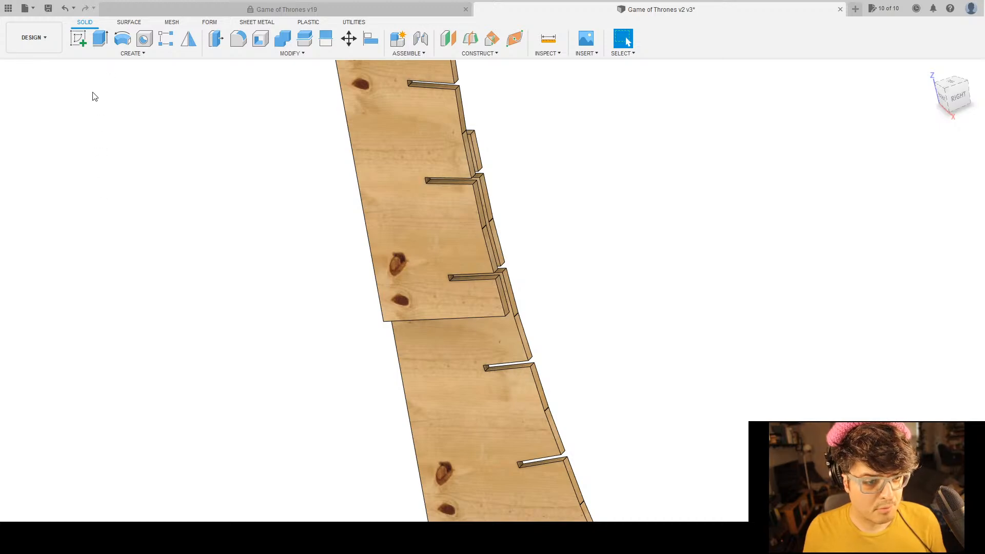
click(88, 414)
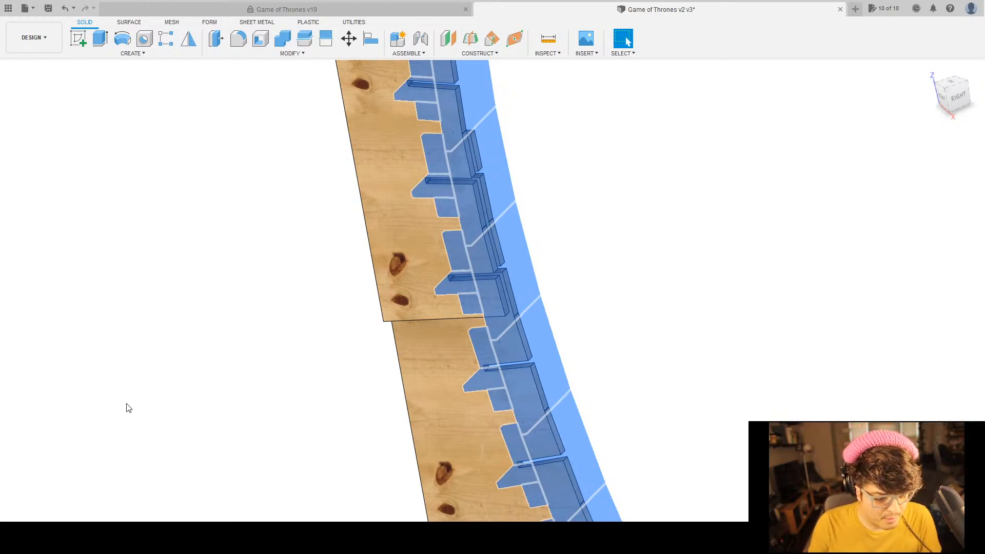
click(84, 453)
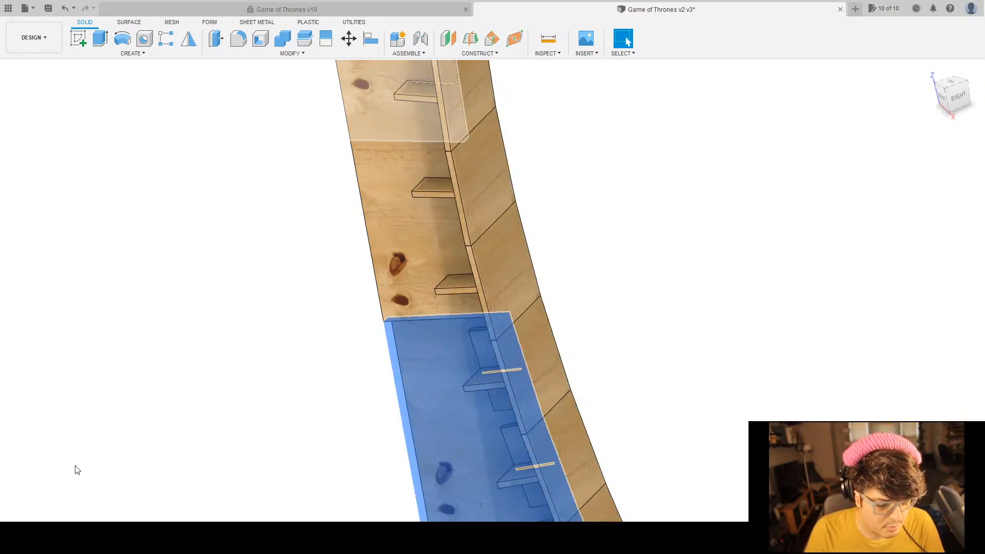
click(128, 460)
Show the overlapping copy of the lower rib to compare it with the slotted rib and bracketed modules, and hide it again.
scroll(133, 461, down, 3)
scroll(132, 460, up, 3)
shift+middle_drag(209, 466, 301, 271)
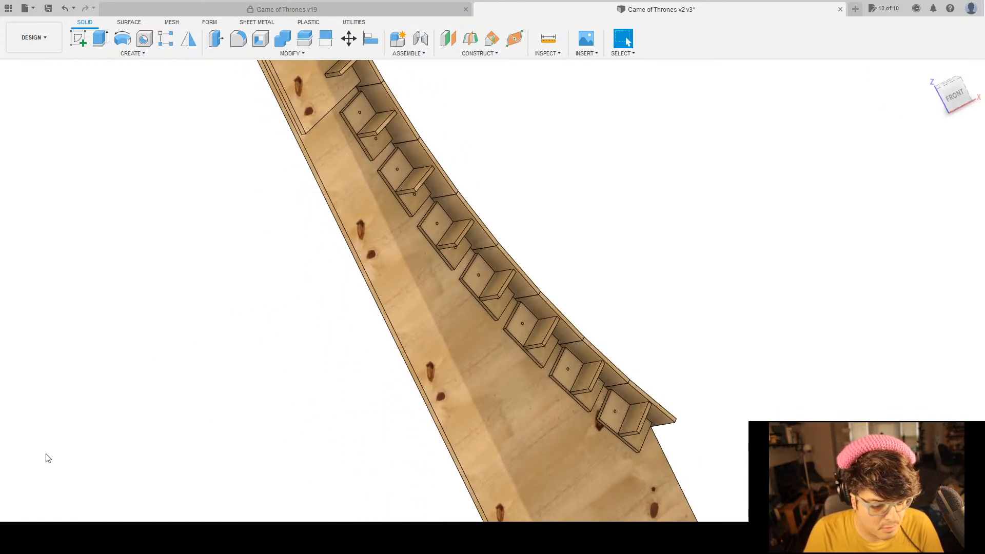
click(48, 458)
click(48, 458)
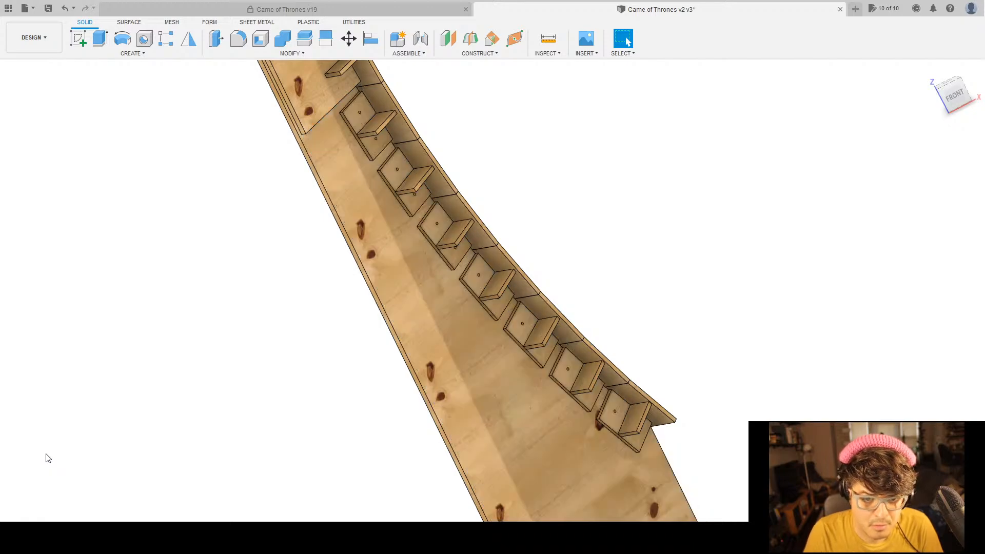
scroll(328, 413, down, 5)
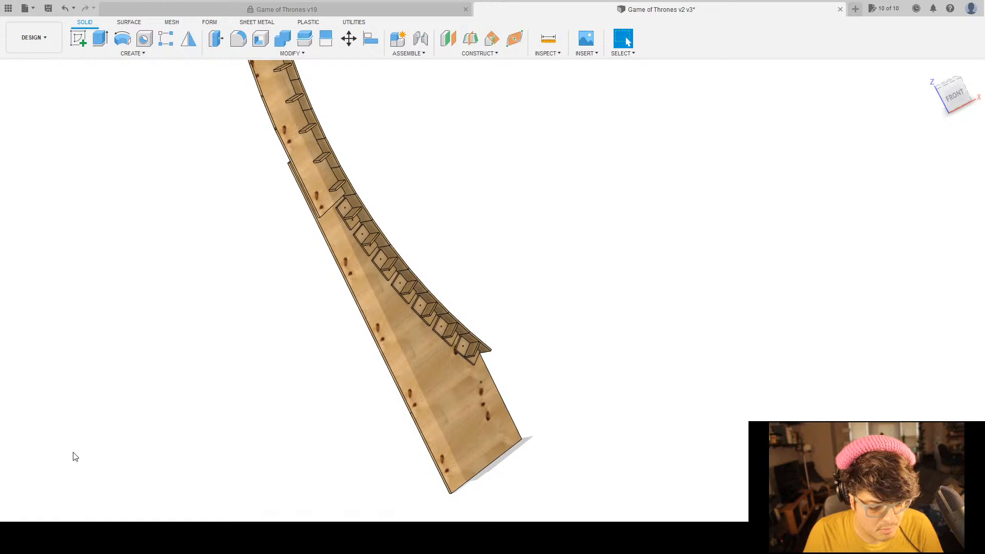
click(48, 459)
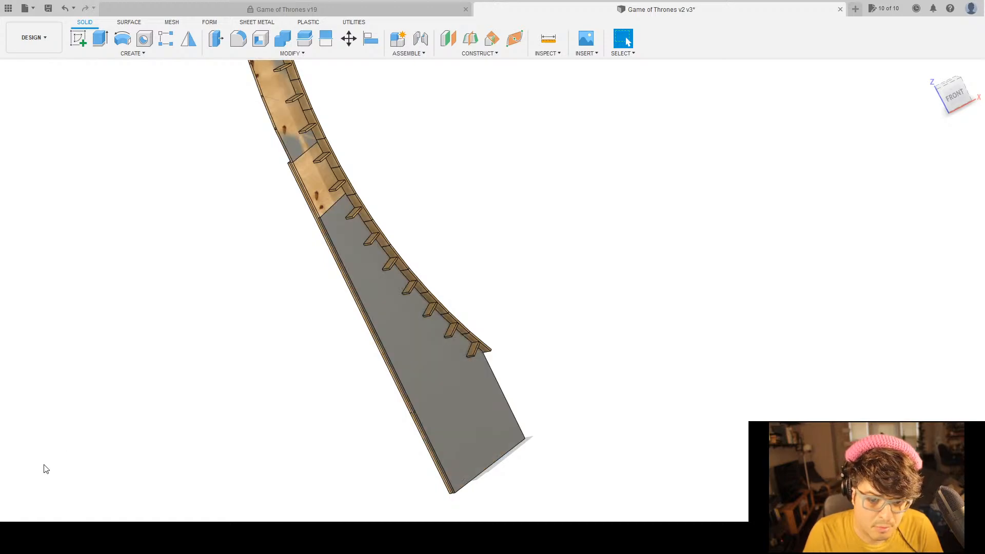
shift+middle_drag(55, 467, 66, 441)
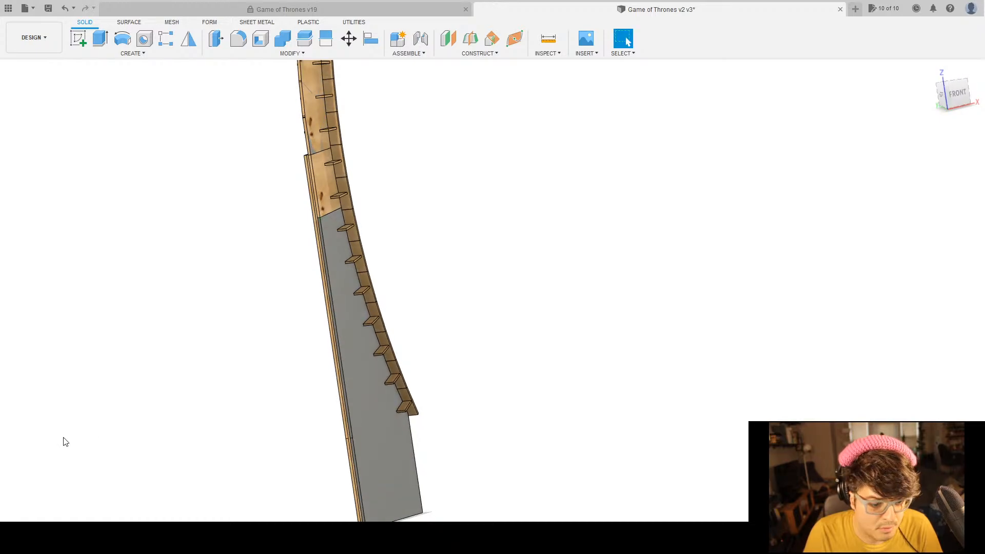
click(42, 457)
click(83, 458)
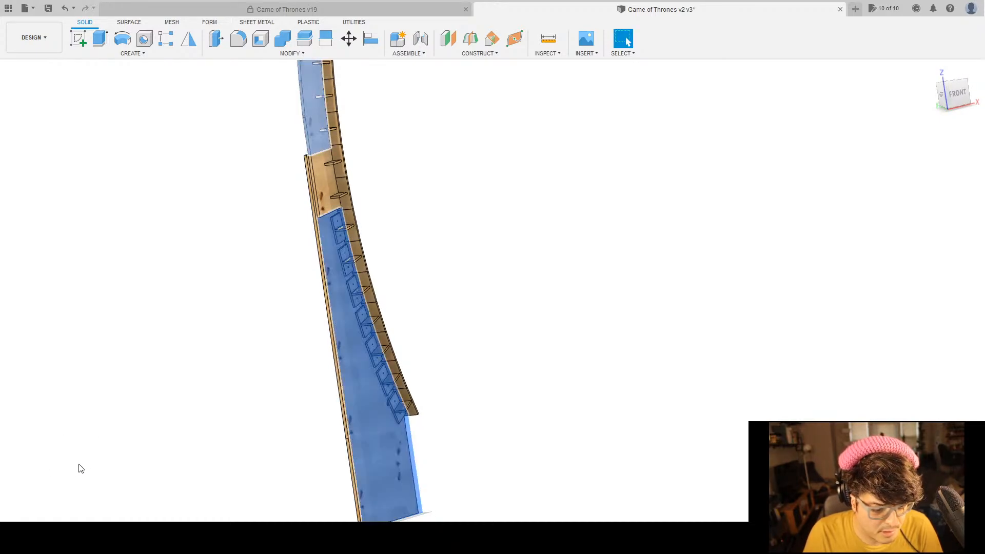
click(104, 421)
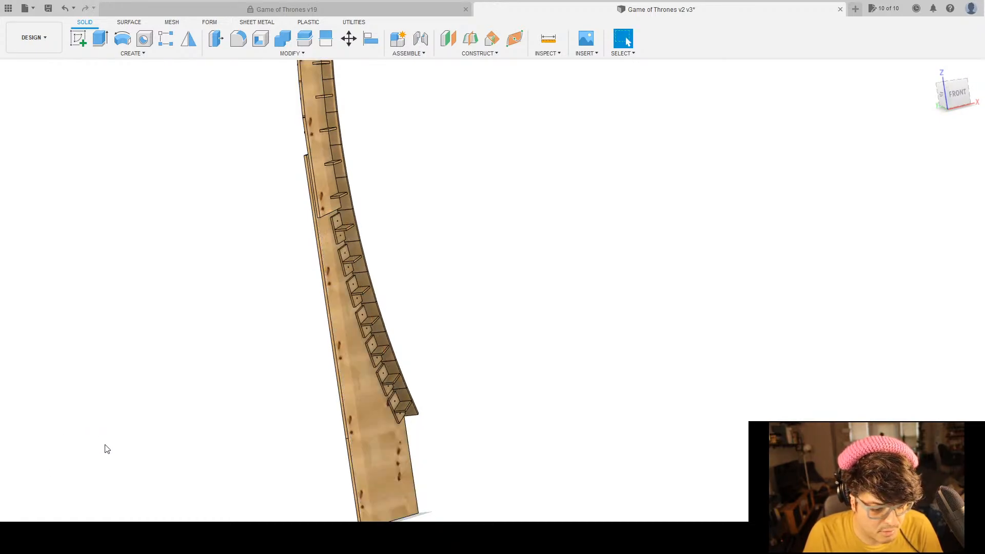
Highlight the upper rib and the lower rib in turn to identify each one, and clear the selection.
click(77, 455)
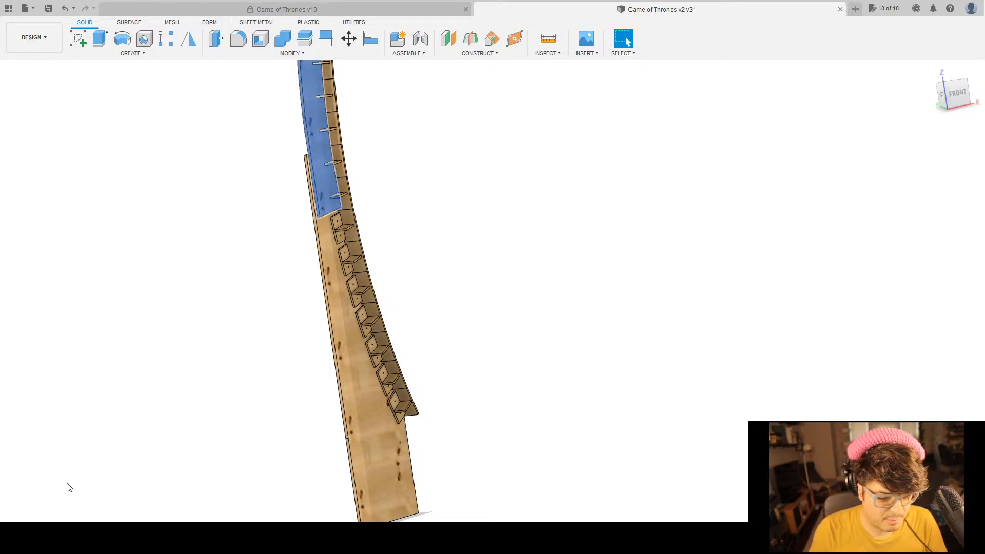
click(72, 467)
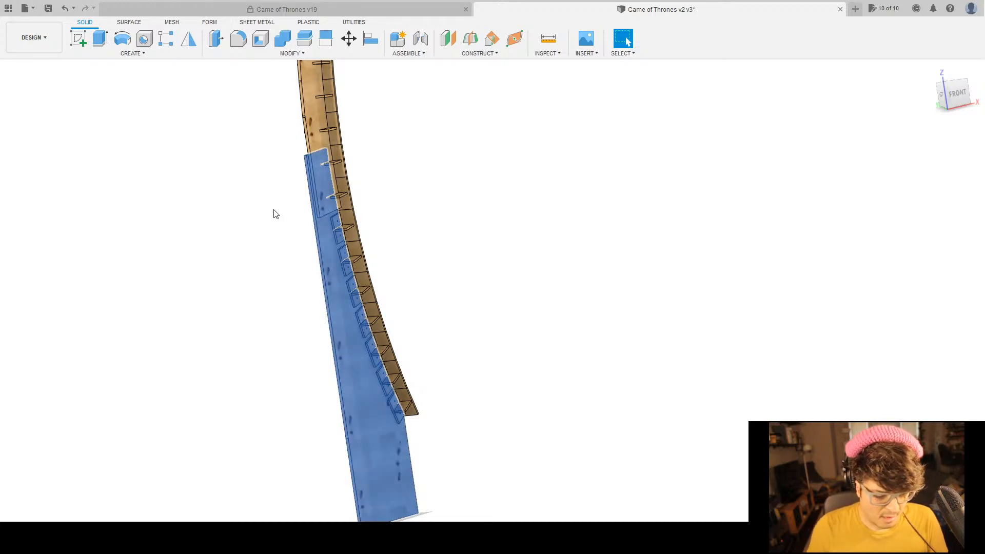
click(210, 282)
Examine the brackets and cross boards along the upper rib, from its top end down to the joint with the lower rib.
scroll(619, 318, down, 5)
middle_drag(594, 327, 579, 341)
shift+middle_drag(545, 306, 535, 319)
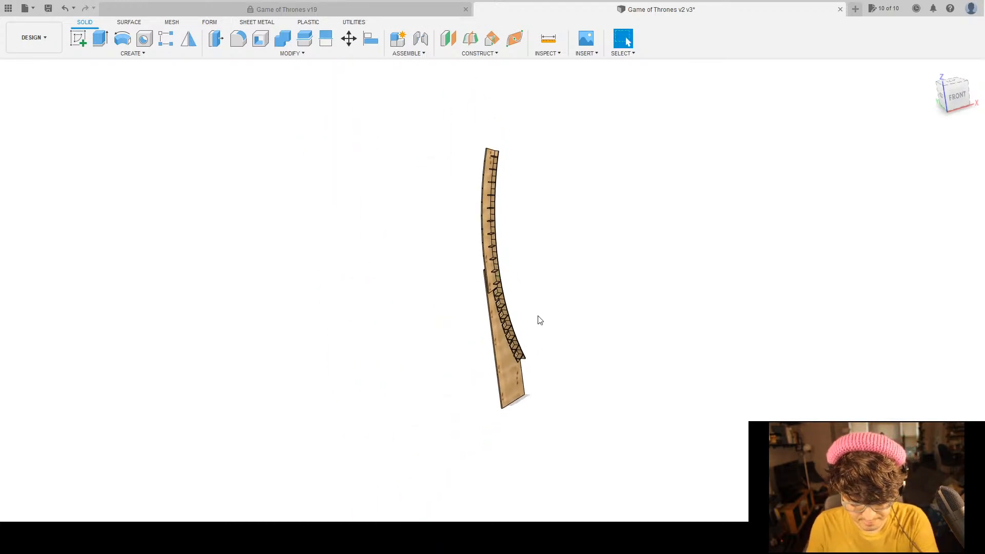
scroll(508, 270, up, 5)
shift+middle_drag(622, 359, 608, 337)
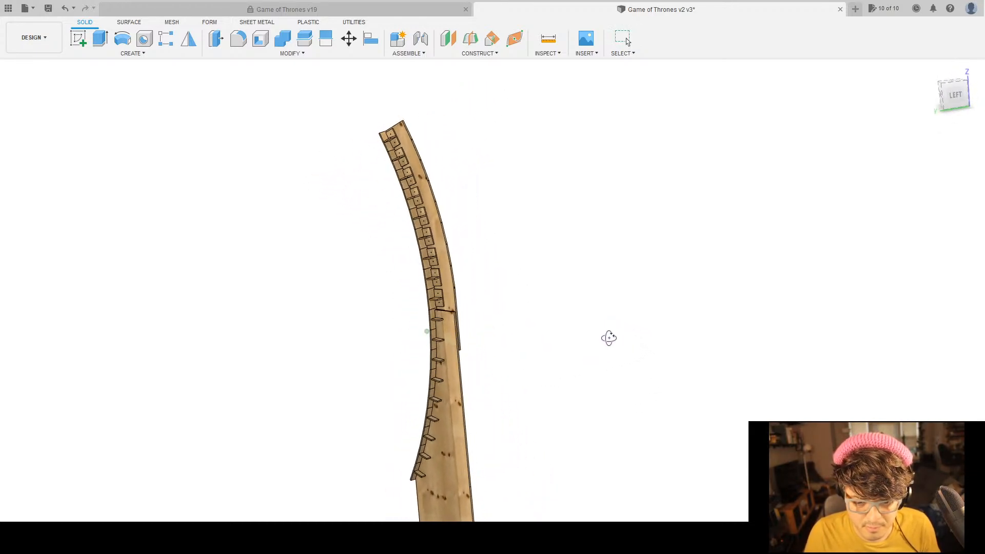
scroll(672, 215, up, 10)
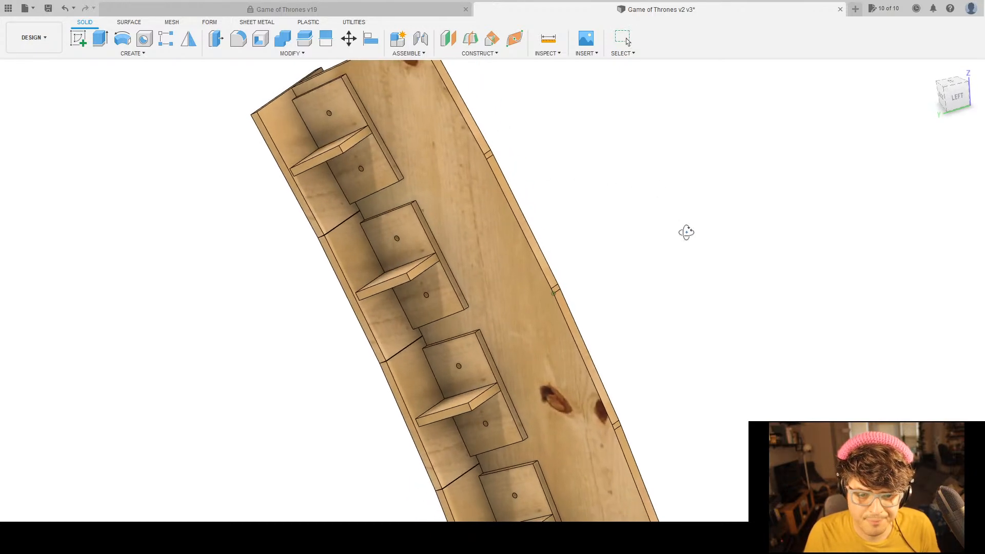
scroll(686, 232, down, 5)
shift+middle_drag(713, 208, 669, 230)
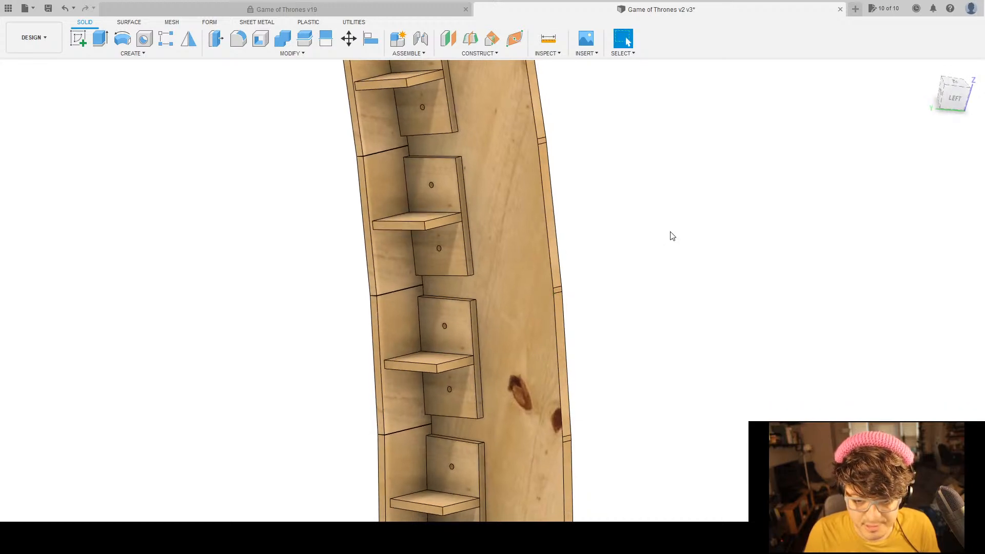
scroll(672, 236, down, 5)
scroll(552, 187, up, 8)
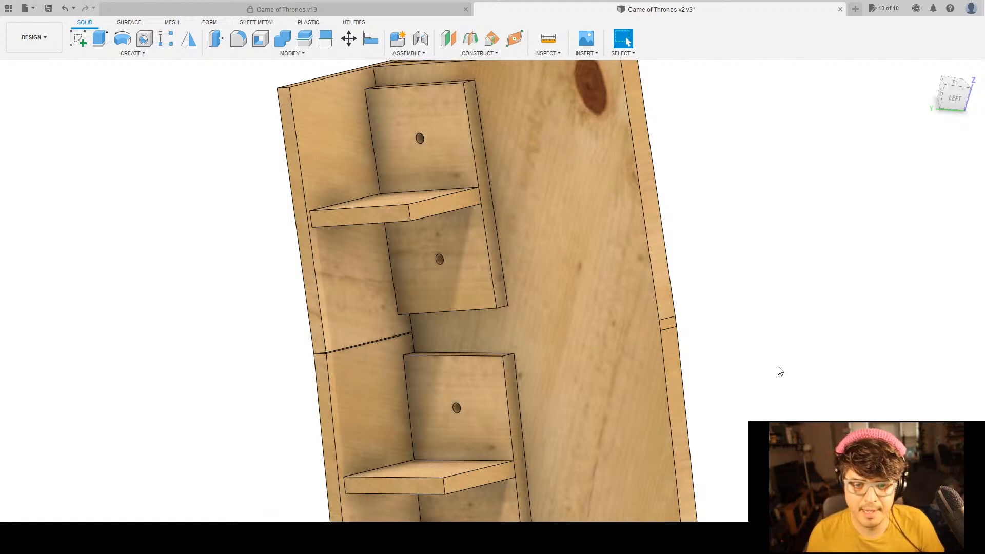
scroll(563, 184, down, 3)
shift+middle_drag(491, 167, 507, 173)
scroll(506, 173, up, 6)
scroll(460, 161, down, 10)
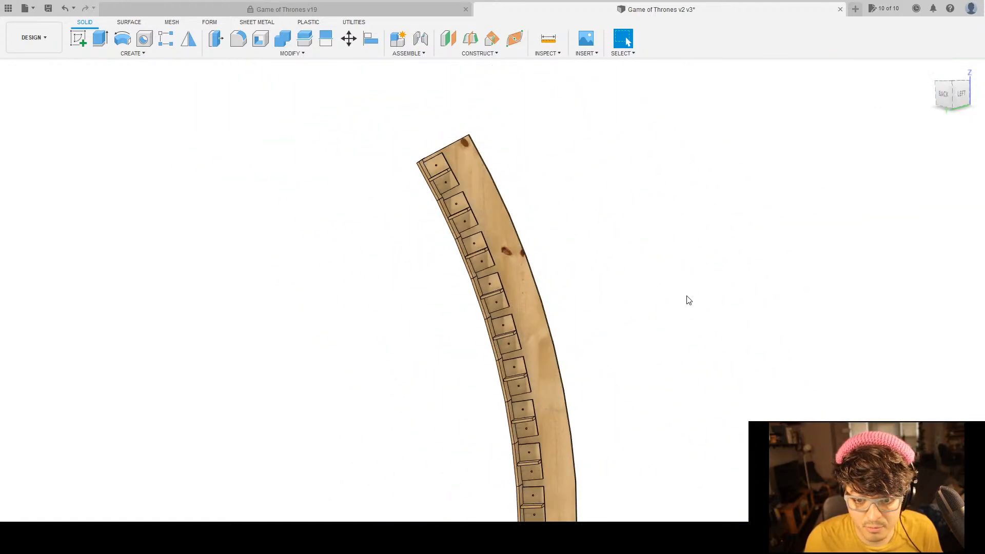
scroll(667, 247, up, 2)
scroll(415, 115, up, 4)
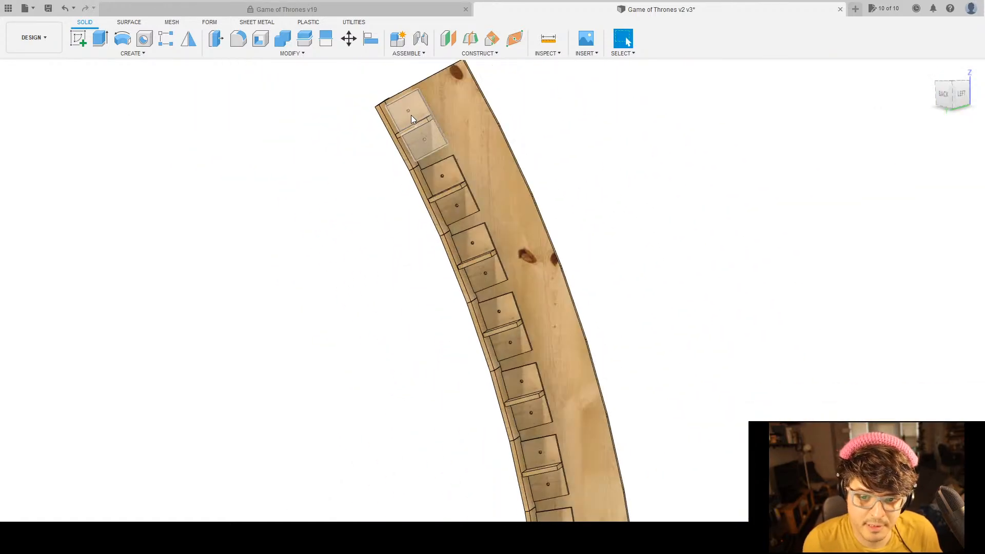
scroll(415, 117, up, 5)
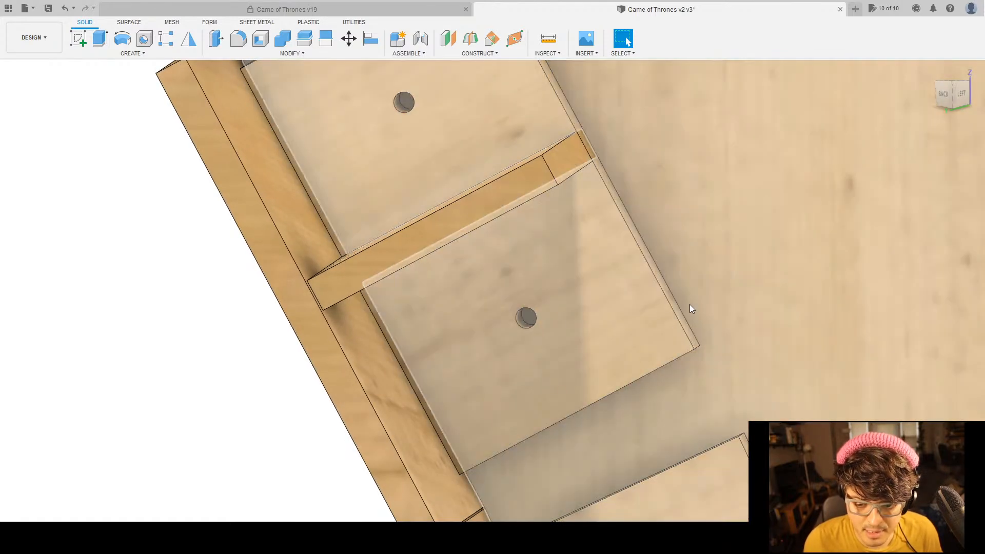
scroll(688, 307, down, 8)
middle_drag(778, 398, 583, 153)
middle_drag(621, 418, 551, 207)
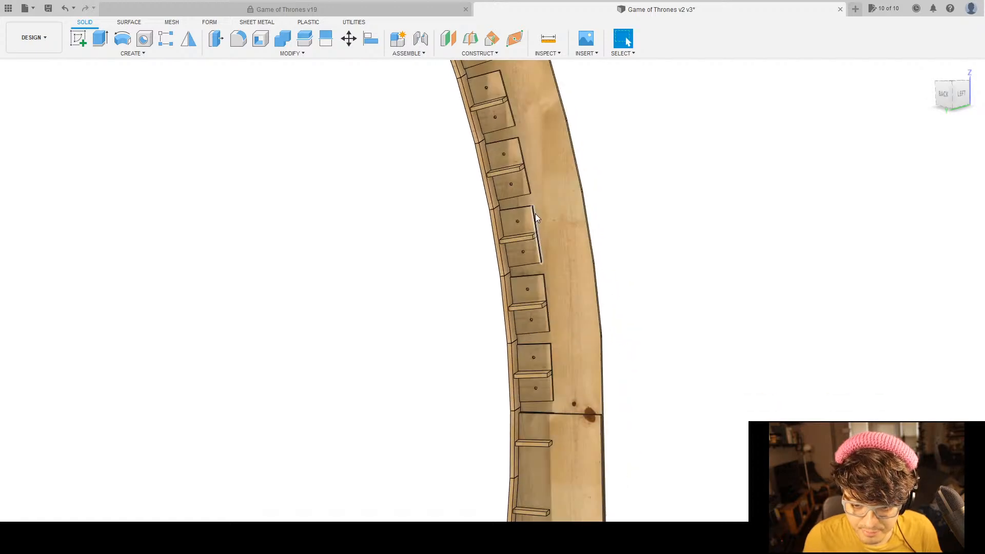
scroll(523, 215, up, 5)
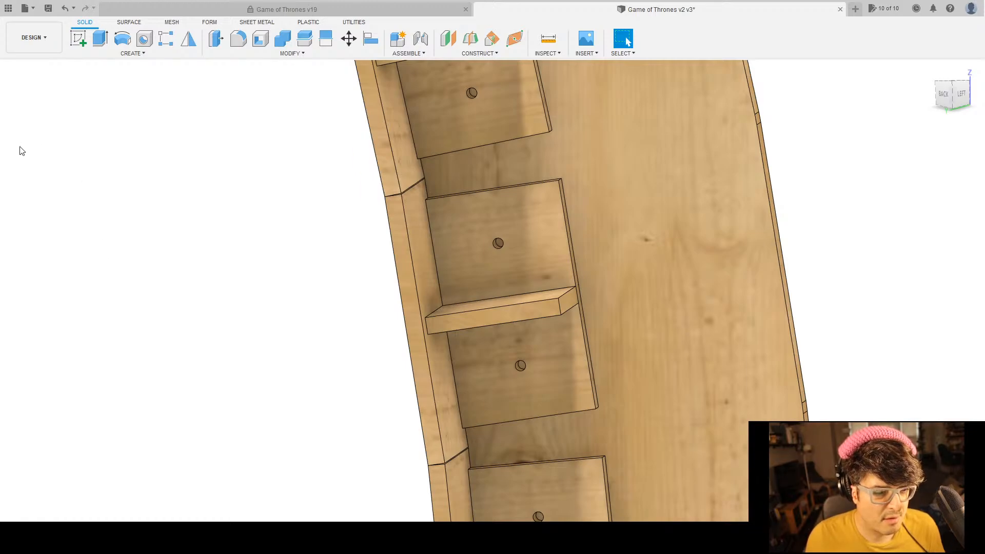
scroll(485, 291, down, 10)
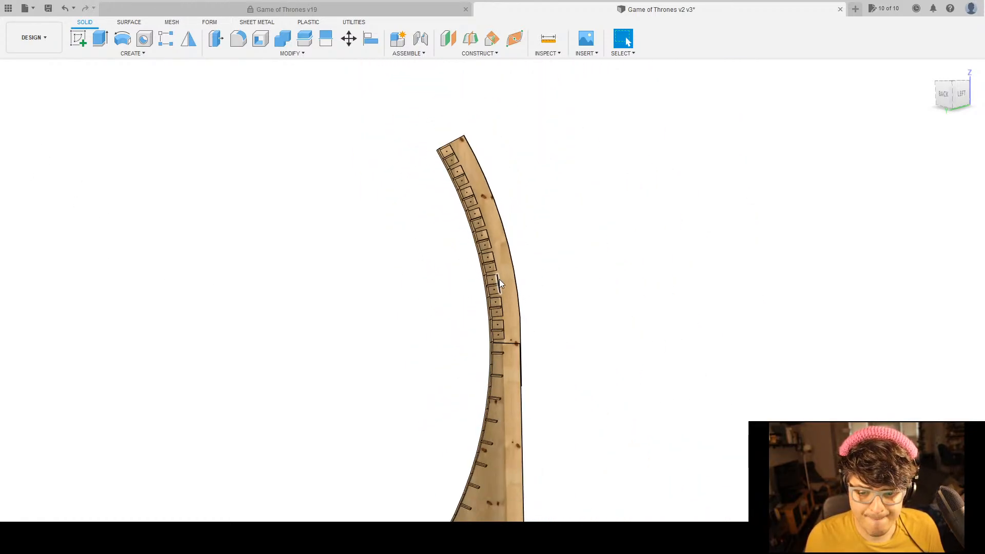
Examine the lowest modules on the lower rib, checking how the end board and bracket sit against the rib's front edge.
shift+middle_drag(672, 315, 612, 283)
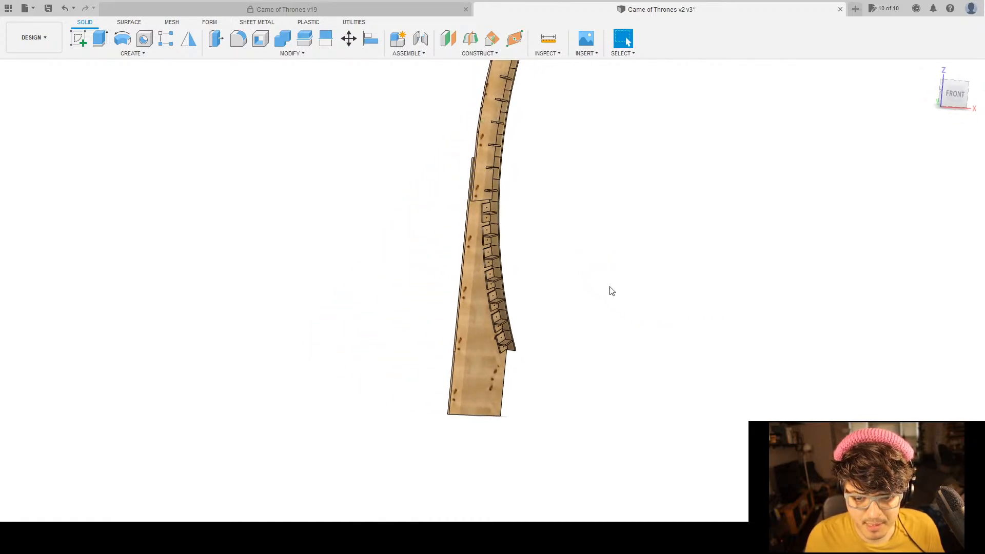
scroll(526, 292, up, 5)
scroll(485, 308, down, 2)
shift+middle_drag(503, 310, 576, 314)
scroll(461, 267, up, 6)
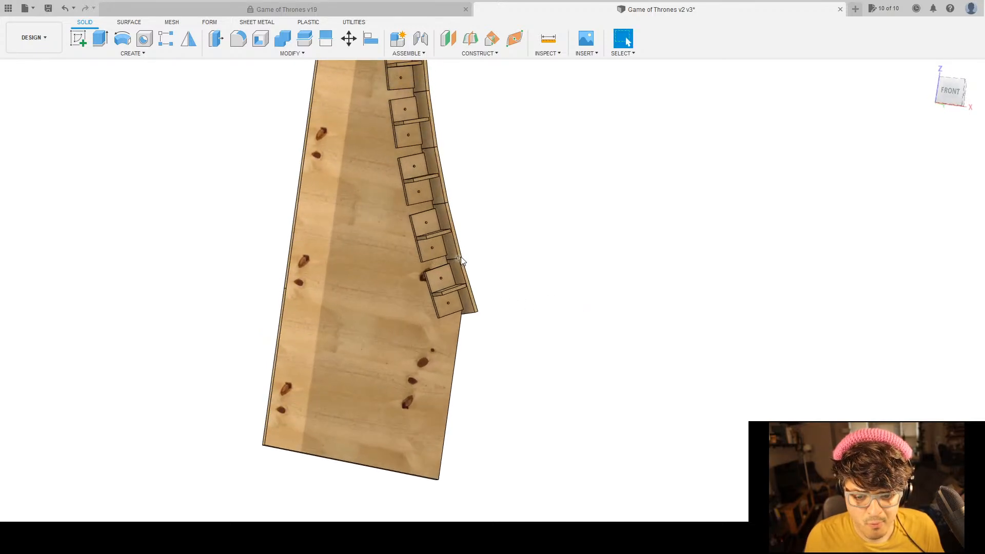
scroll(344, 284, up, 6)
middle_drag(651, 367, 629, 281)
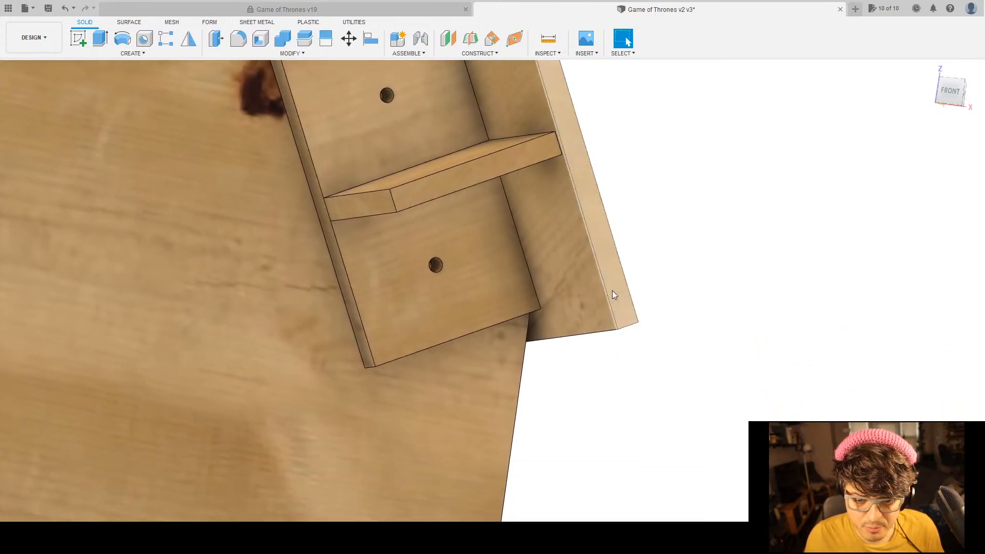
scroll(820, 380, down, 1)
scroll(820, 380, down, 5)
middle_drag(809, 369, 679, 365)
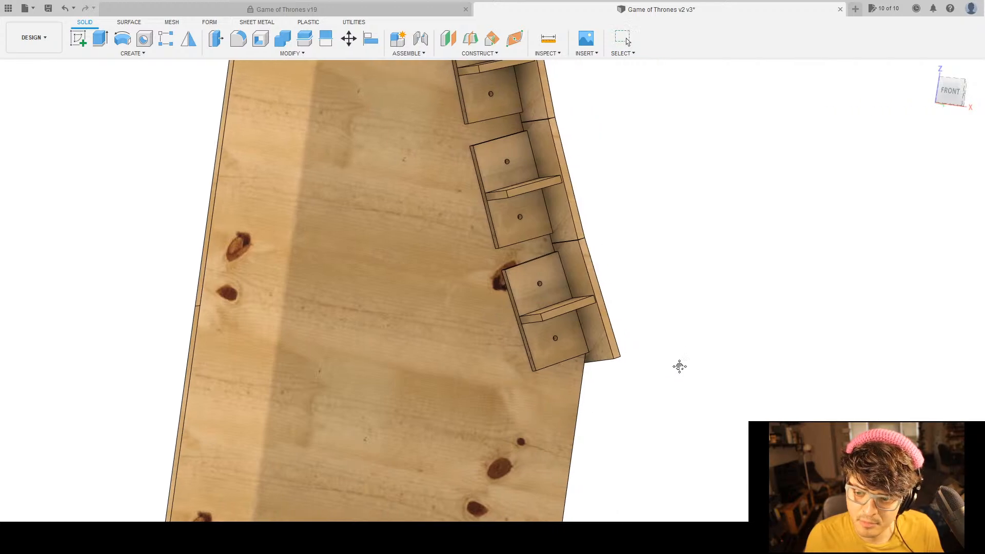
scroll(688, 268, down, 1)
scroll(692, 237, down, 1)
Examine how the modules follow the curve from the upper end along the full length of both ribs.
middle_drag(685, 89, 620, 380)
middle_drag(562, 185, 536, 405)
shift+middle_drag(602, 195, 606, 267)
middle_drag(424, 168, 787, 236)
scroll(768, 219, up, 1)
scroll(769, 219, up, 2)
middle_drag(505, 168, 655, 201)
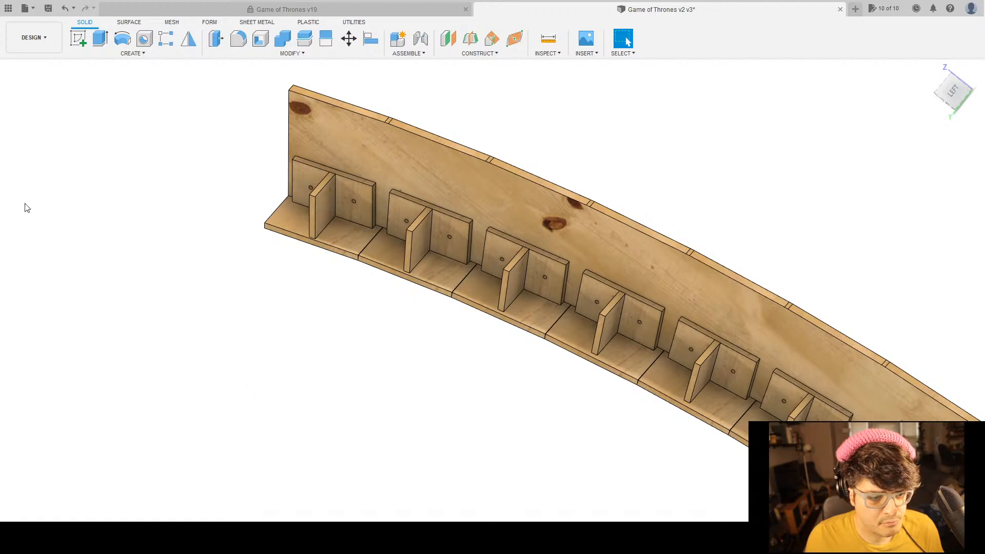
shift+middle_drag(298, 343, 333, 298)
scroll(561, 368, down, 6)
middle_drag(816, 458, 518, 244)
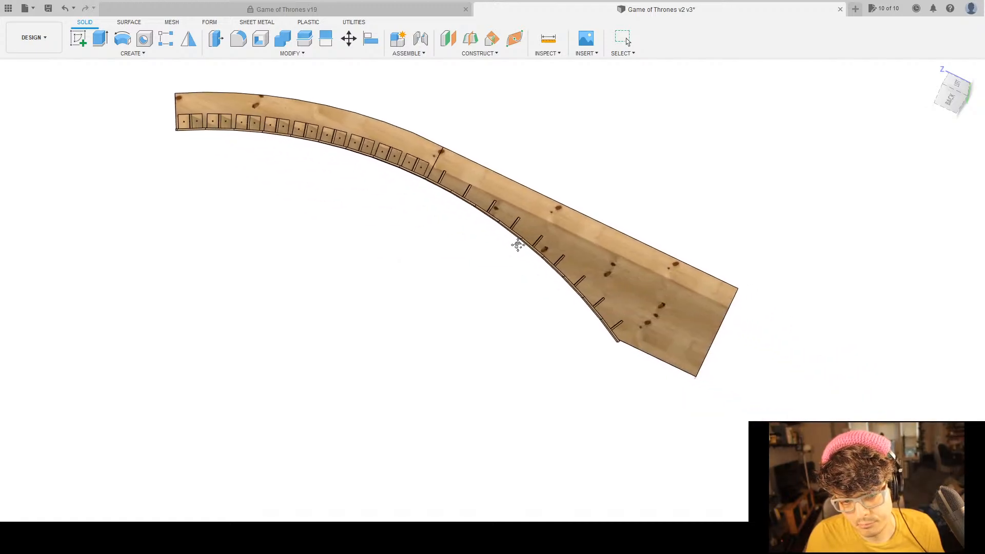
shift+middle_drag(518, 245, 185, 194)
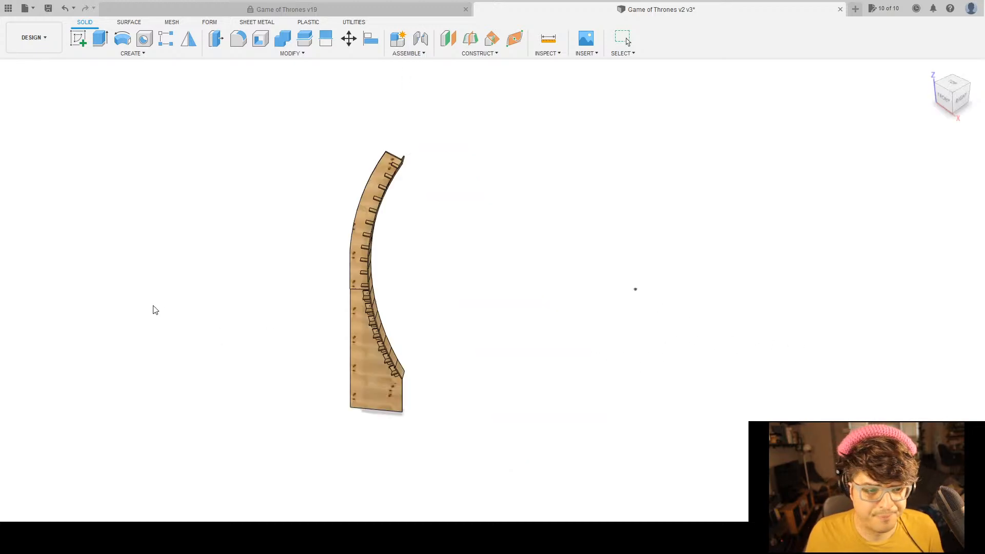
Move the distant T-nut horizontally along both plan directions towards the curved wooden array.
key(m)
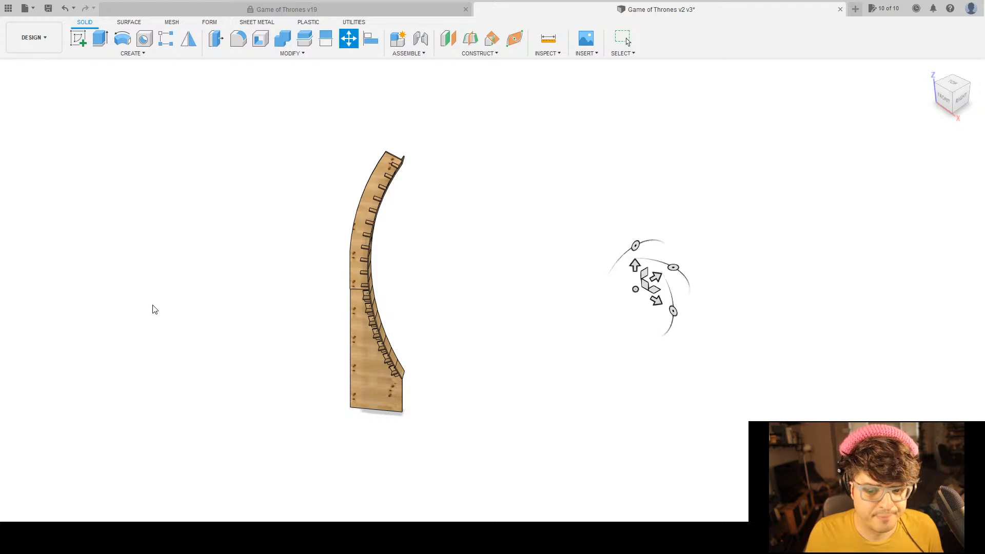
scroll(637, 284, down, 2)
scroll(637, 285, up, 1)
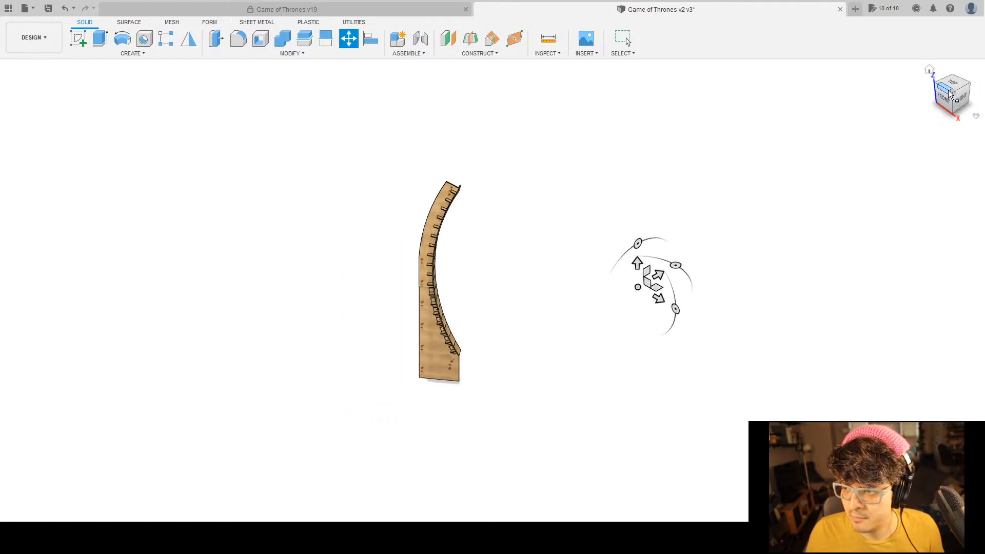
middle_drag(594, 316, 589, 277)
scroll(590, 383, up, 4)
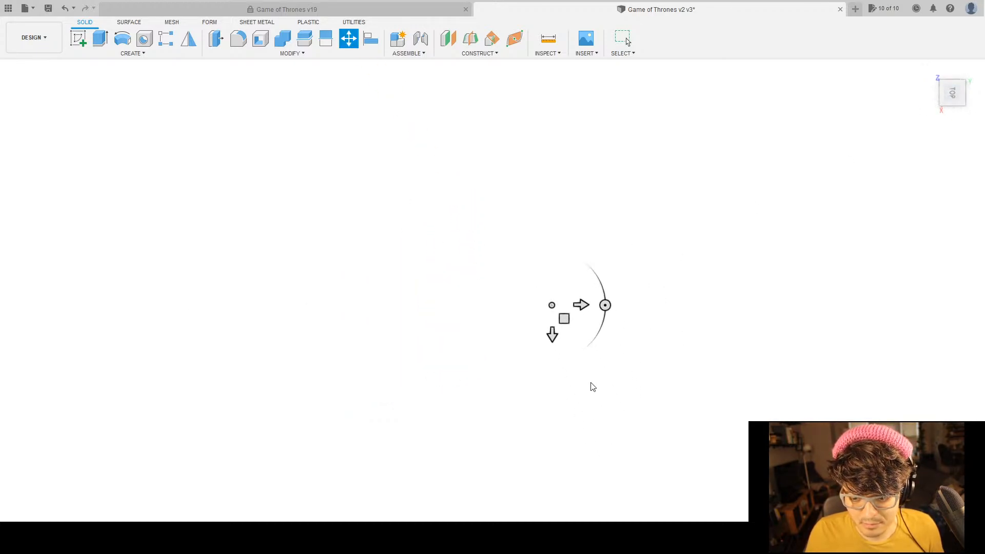
drag(582, 305, 427, 304)
drag(399, 334, 399, 129)
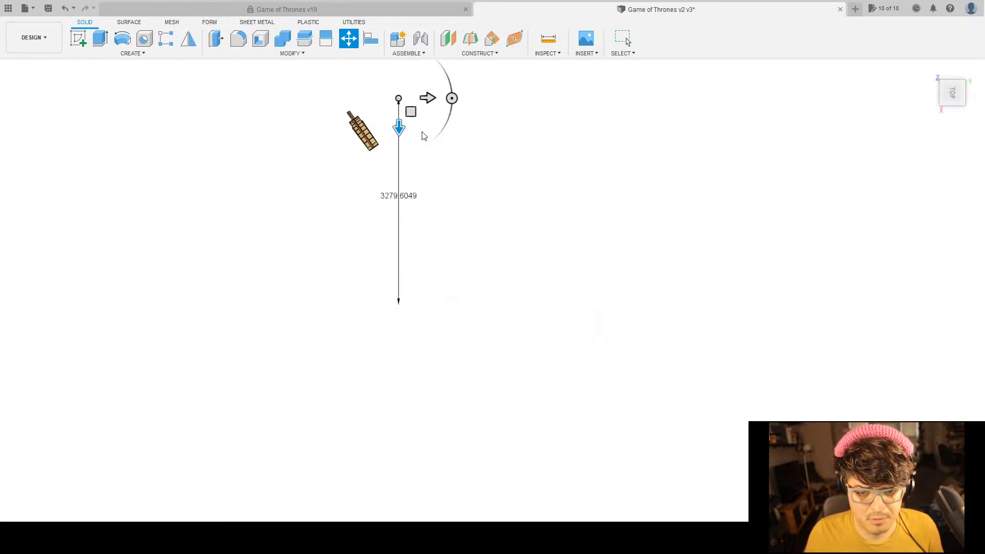
drag(429, 98, 394, 99)
Bring the T-nut closer to the curved ribs with further horizontal moves in plan.
scroll(359, 146, up, 3)
mouse_move(287, 250)
shift+middle_down()
mouse_move(334, 220)
mouse_move(319, 242)
mouse_move(282, 251)
shift+middle_up()
middle_drag(367, 69, 358, 156)
scroll(358, 157, up, 3)
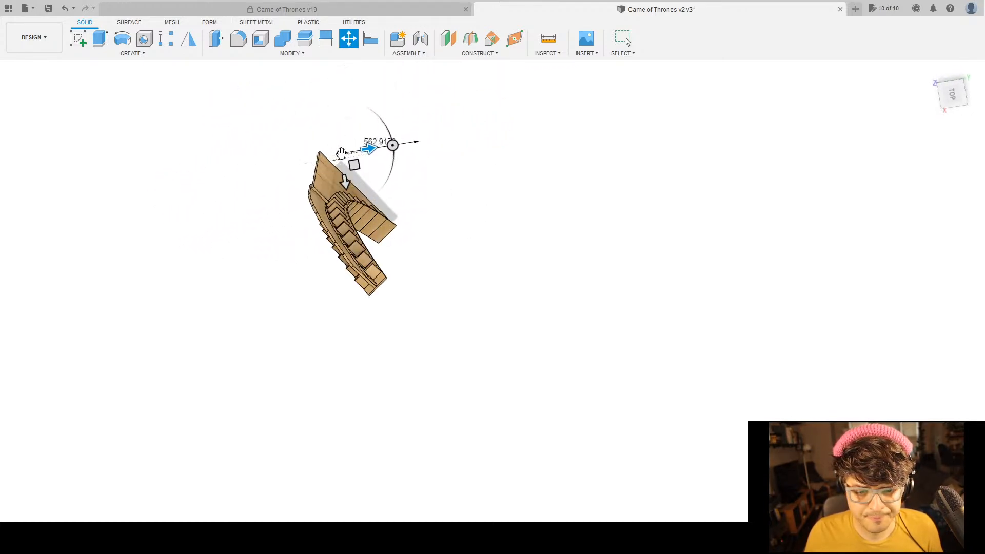
click(951, 94)
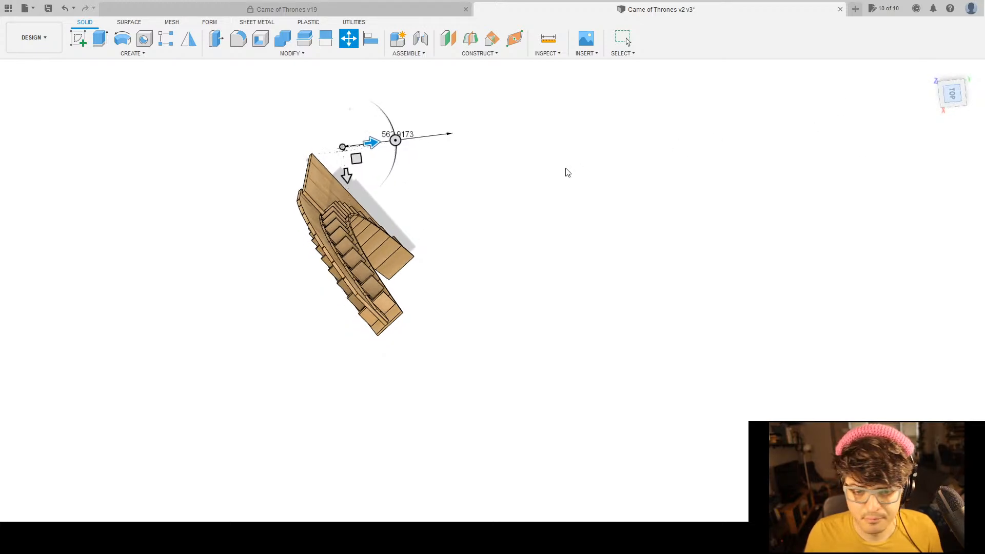
drag(363, 153, 348, 333)
drag(389, 294, 455, 284)
drag(434, 324, 435, 267)
Shift the T-nut vertically by about 1716.8 to reach the brackets near the upper rib's top end.
shift+middle_drag(450, 290, 530, 339)
scroll(434, 322, up, 4)
scroll(537, 409, down, 6)
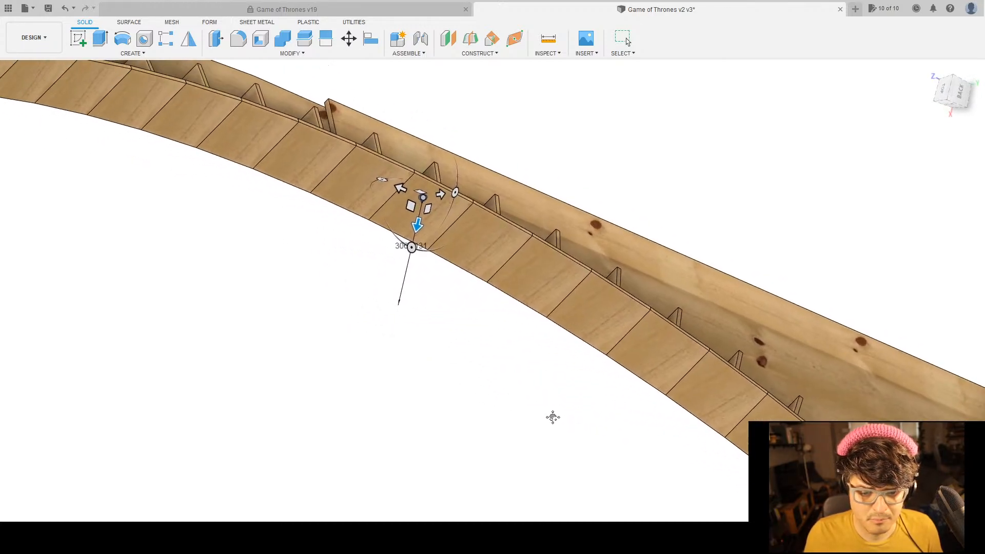
drag(520, 315, 219, 261)
scroll(247, 236, up, 8)
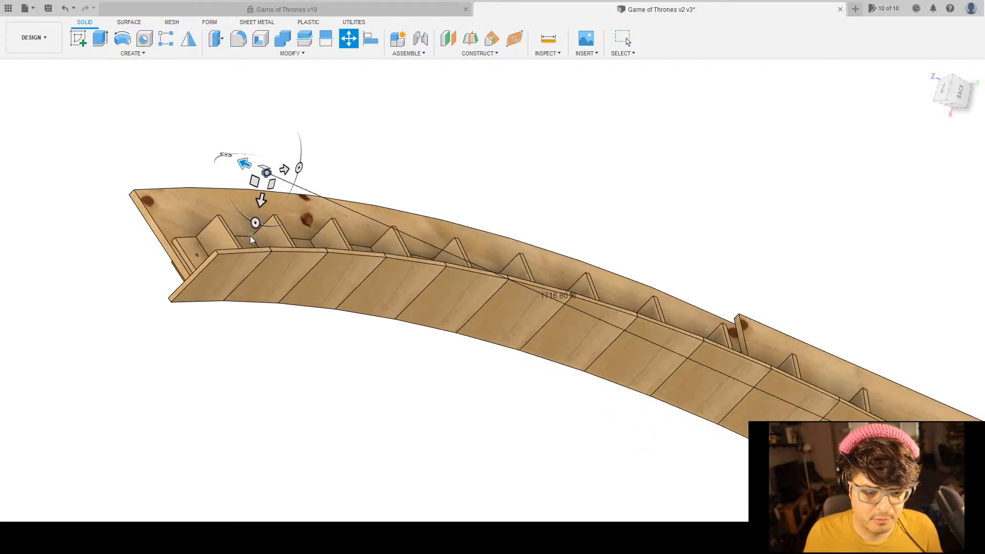
shift+middle_drag(247, 235, 337, 277)
scroll(272, 266, down, 5)
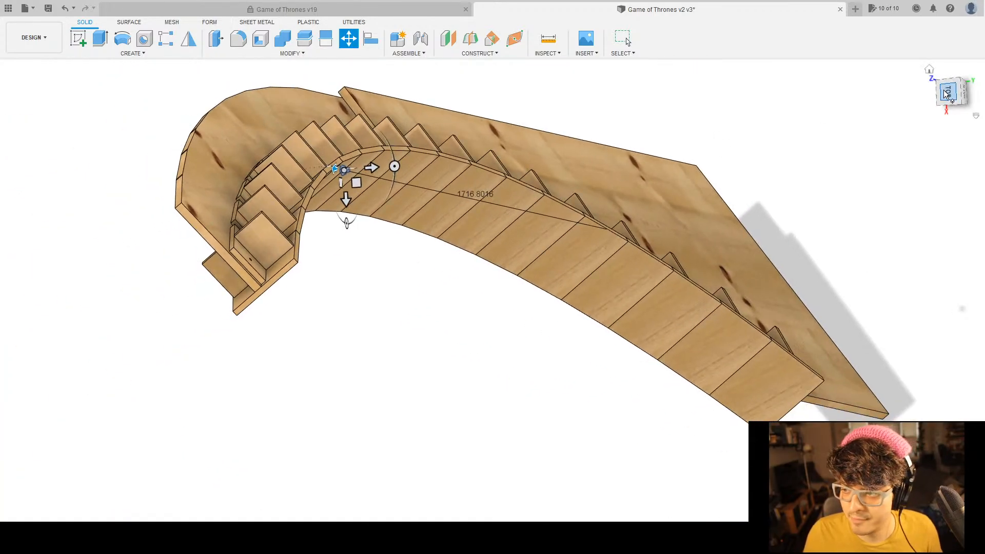
Rotate the T-nut in plan to follow the angle of the wooden array, and finish the move.
click(943, 90)
scroll(585, 204, up, 5)
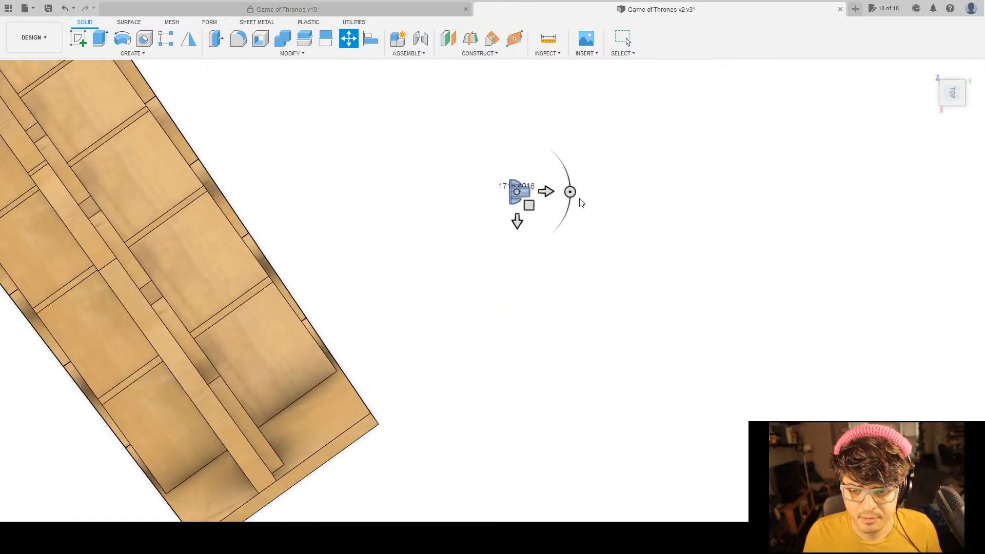
drag(570, 192, 444, 244)
middle_drag(452, 307, 453, 171)
shift+middle_drag(628, 257, 513, 263)
scroll(563, 271, down, 5)
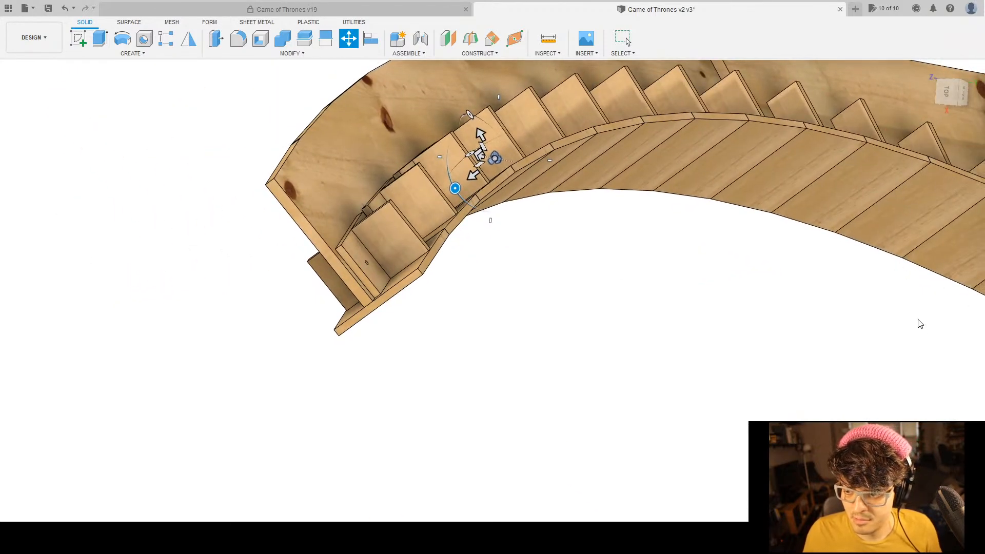
key(Return)
Align the T-nut's flange face with the drilled face of the uppermost bracket on the upper rib.
shift+middle_drag(523, 339, 543, 321)
click(370, 38)
scroll(487, 167, down, 6)
scroll(491, 169, up, 8)
shift+middle_drag(510, 187, 526, 140)
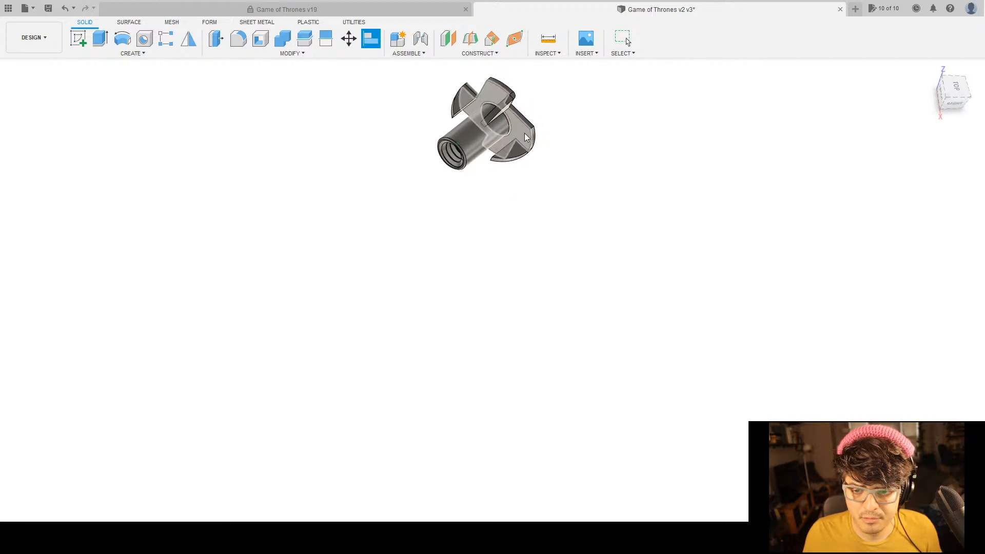
scroll(580, 191, down, 5)
shift+middle_drag(616, 216, 518, 247)
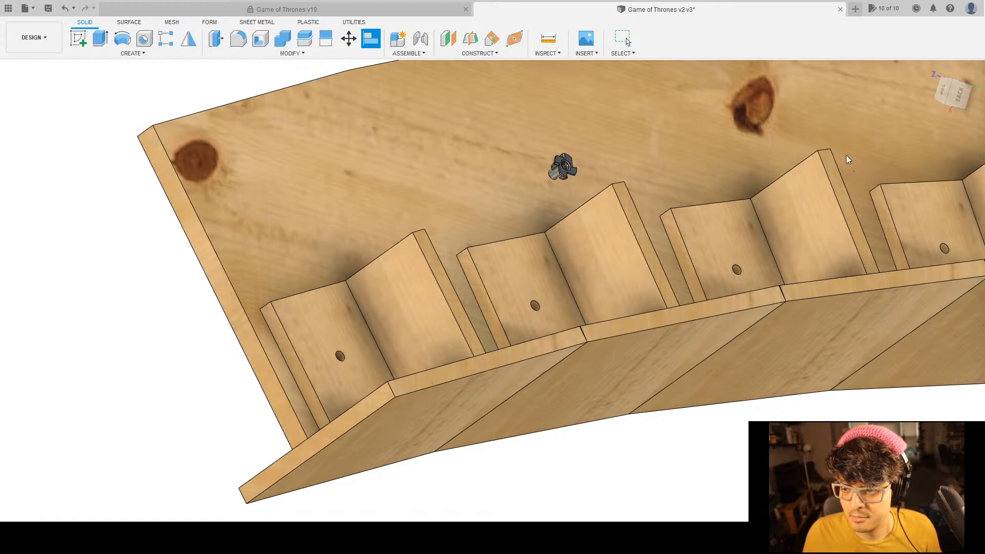
scroll(523, 159, down, 1)
scroll(553, 169, up, 5)
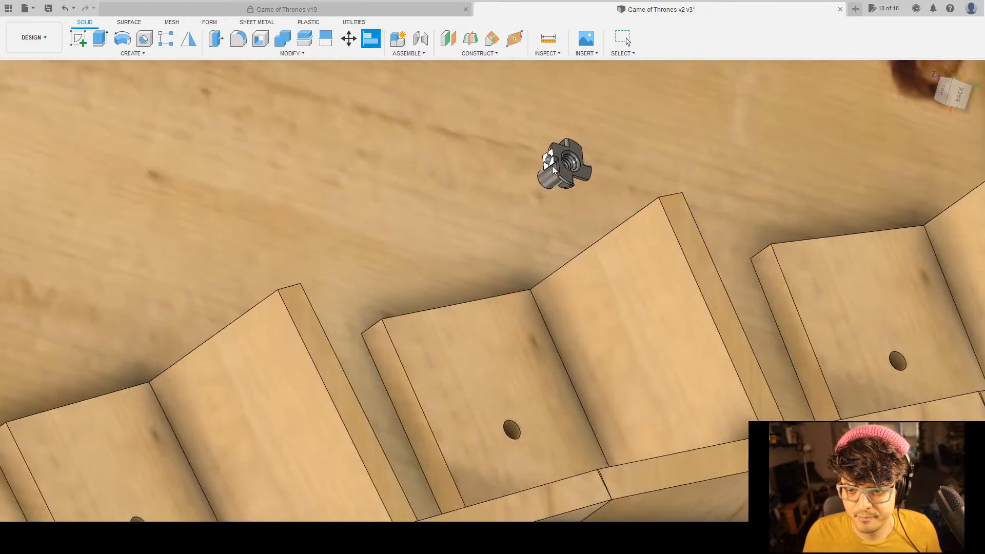
scroll(553, 170, up, 5)
click(593, 191)
scroll(558, 207, down, 6)
middle_drag(558, 207, 598, 43)
click(365, 277)
scroll(488, 265, down, 4)
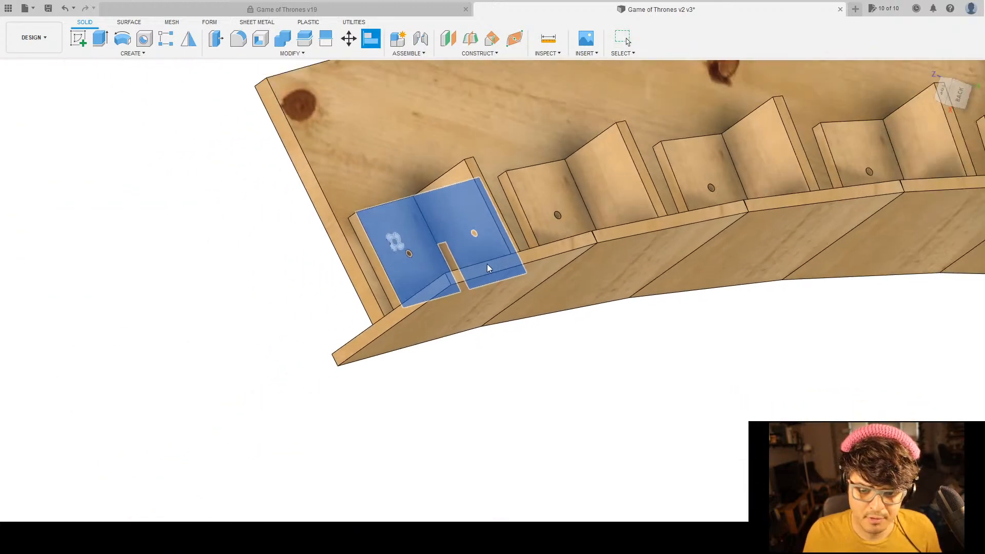
scroll(488, 266, down, 3)
shift+middle_drag(453, 359, 508, 343)
key(Escape)
Move the T-nut from its bore centre onto the centre of the hole in the uppermost bracket.
scroll(459, 267, up, 6)
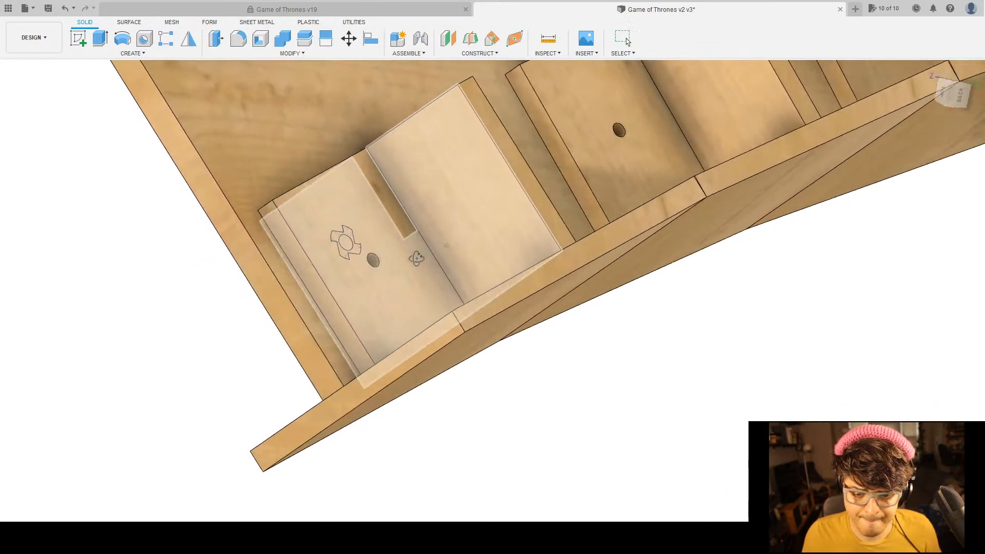
shift+middle_drag(417, 258, 427, 223)
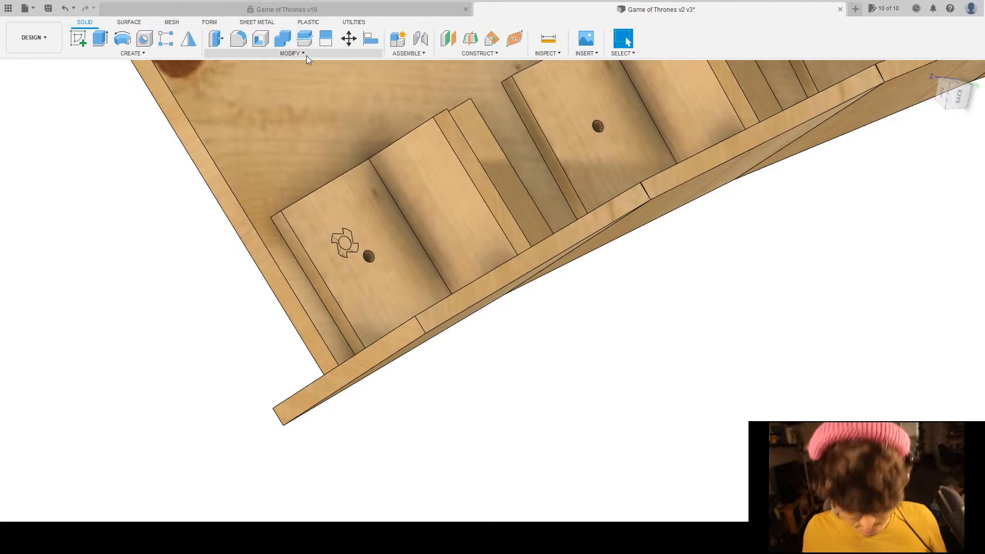
key(m)
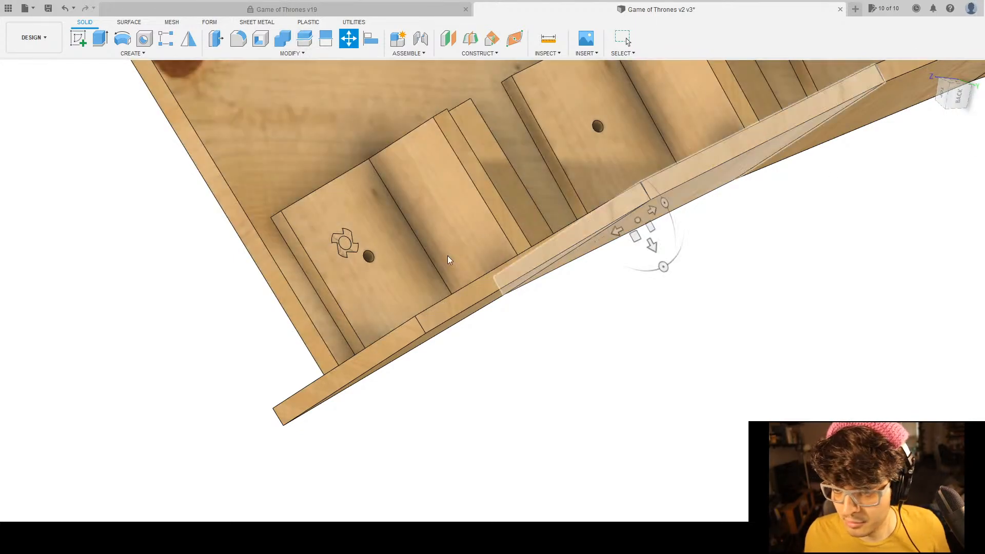
click(346, 249)
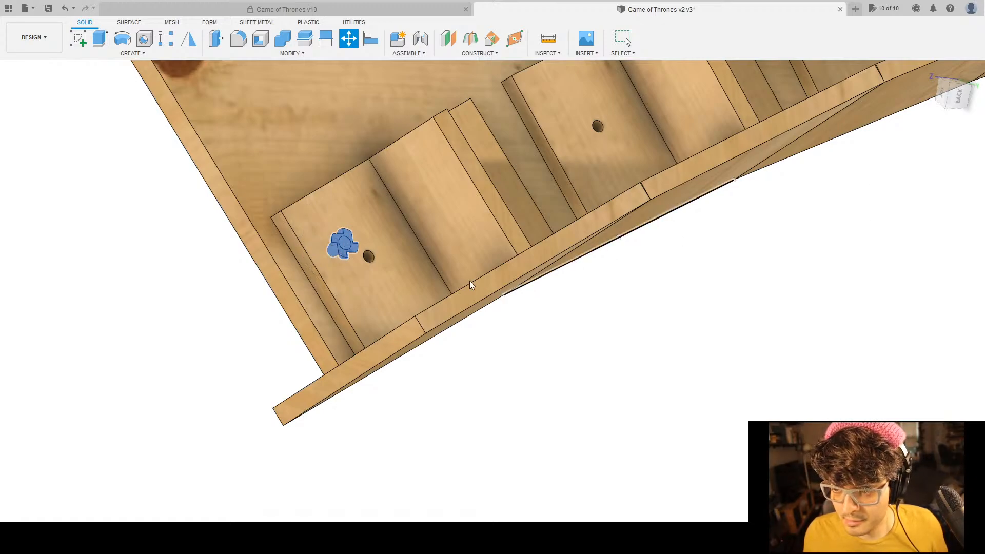
scroll(351, 246, up, 6)
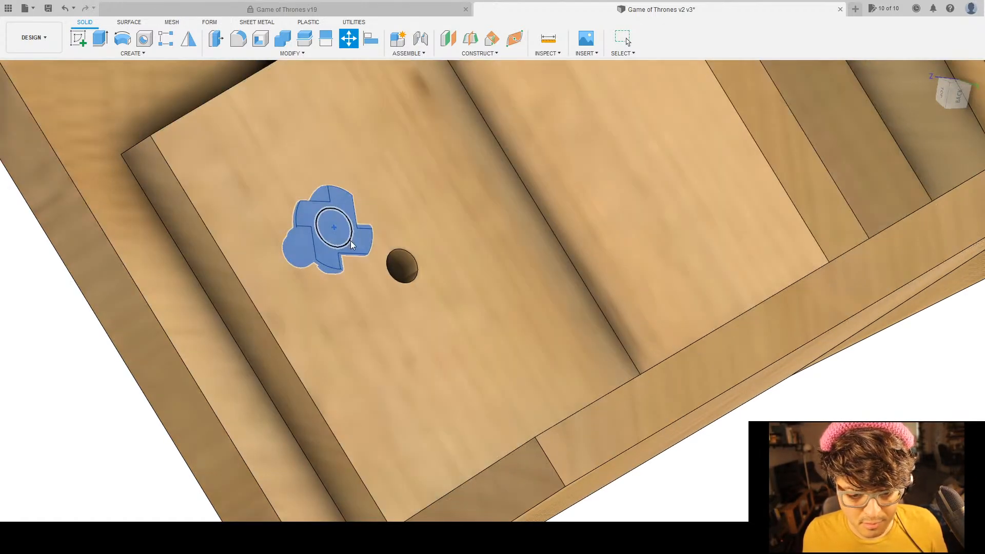
click(350, 241)
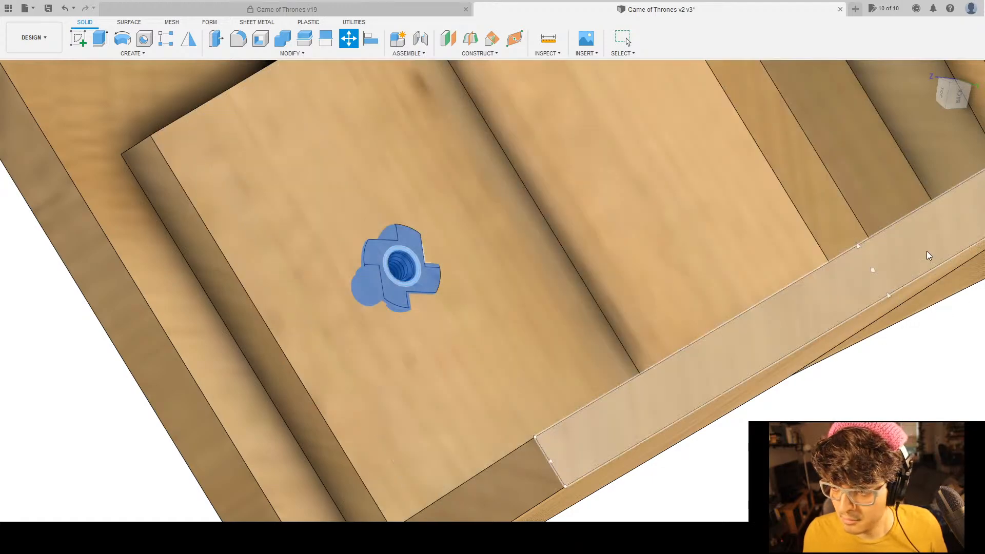
click(953, 251)
key(Escape)
Select the uppermost bracket, which holds the T-nut, and bring the following brackets along the curve into view.
scroll(413, 261, down, 3)
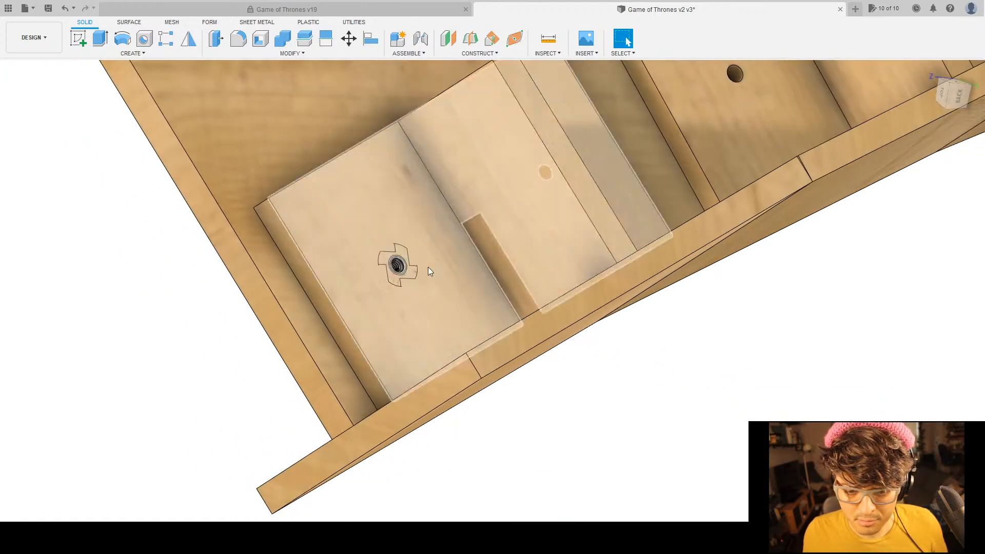
scroll(482, 290, down, 2)
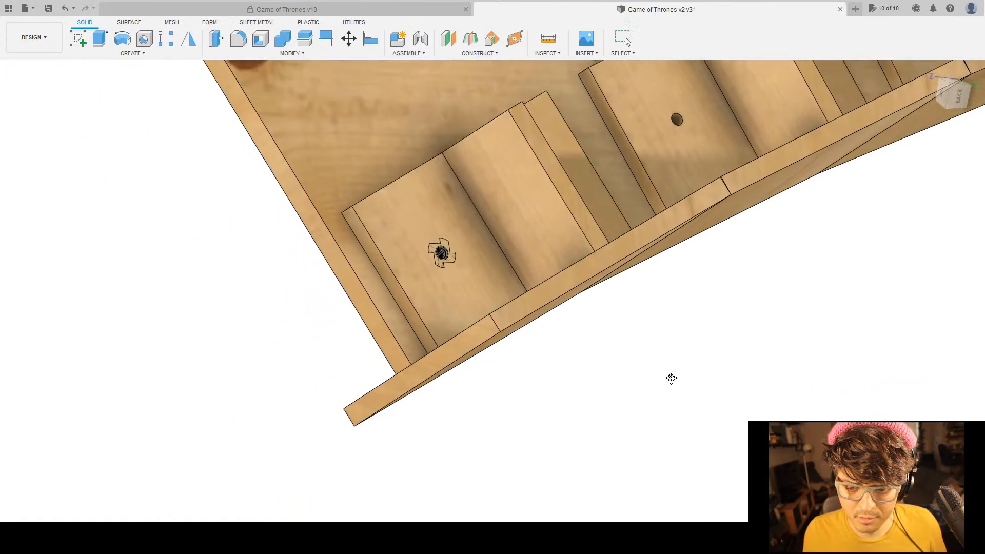
click(481, 288)
scroll(745, 358, down, 3)
scroll(789, 346, down, 3)
middle_drag(858, 341, 653, 342)
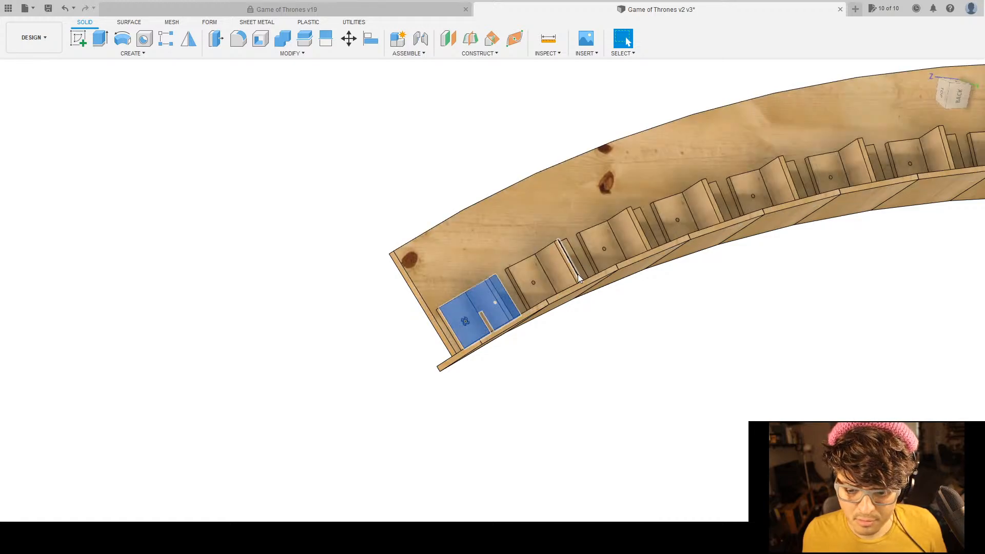
scroll(645, 262, down, 3)
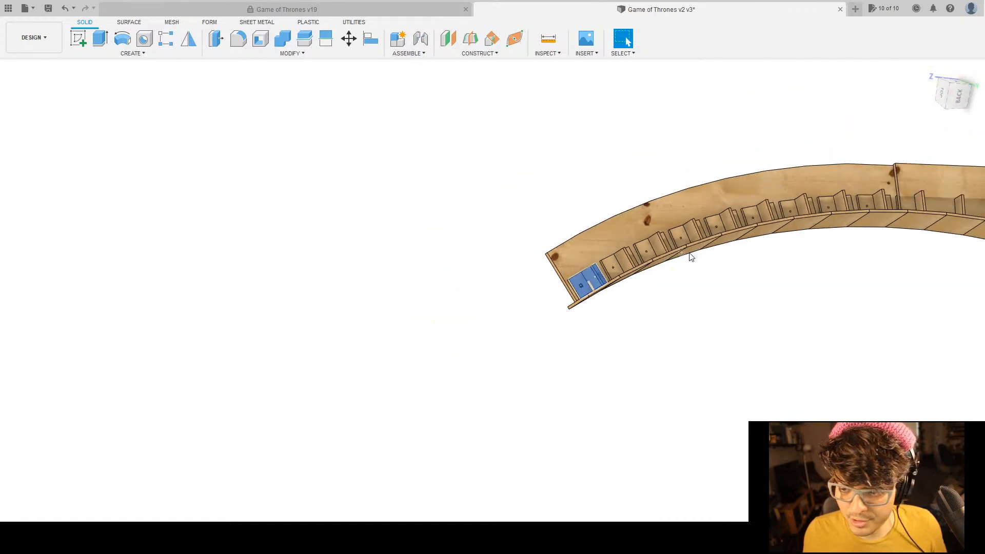
scroll(769, 275, down, 2)
middle_drag(776, 276, 496, 284)
shift+middle_drag(669, 314, 658, 337)
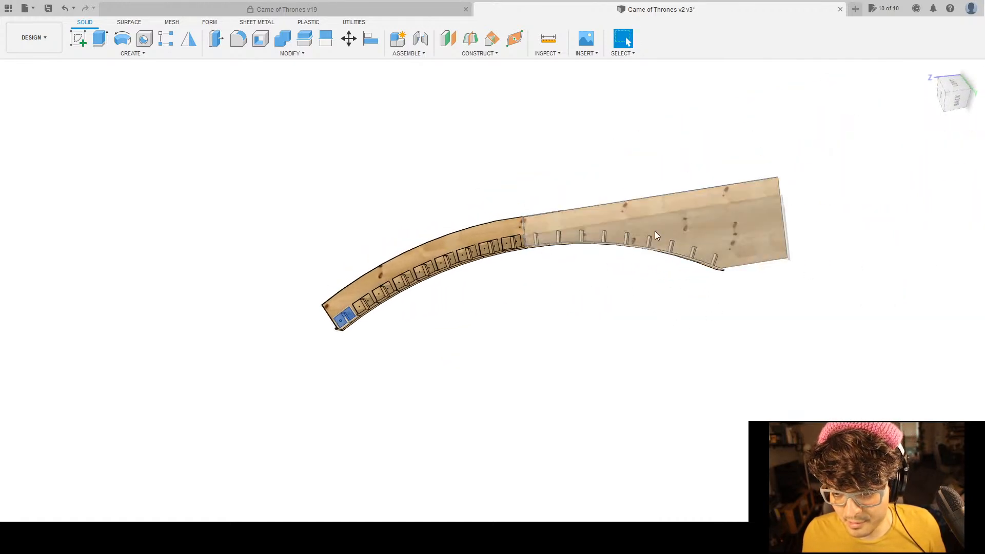
middle_drag(612, 274, 655, 224)
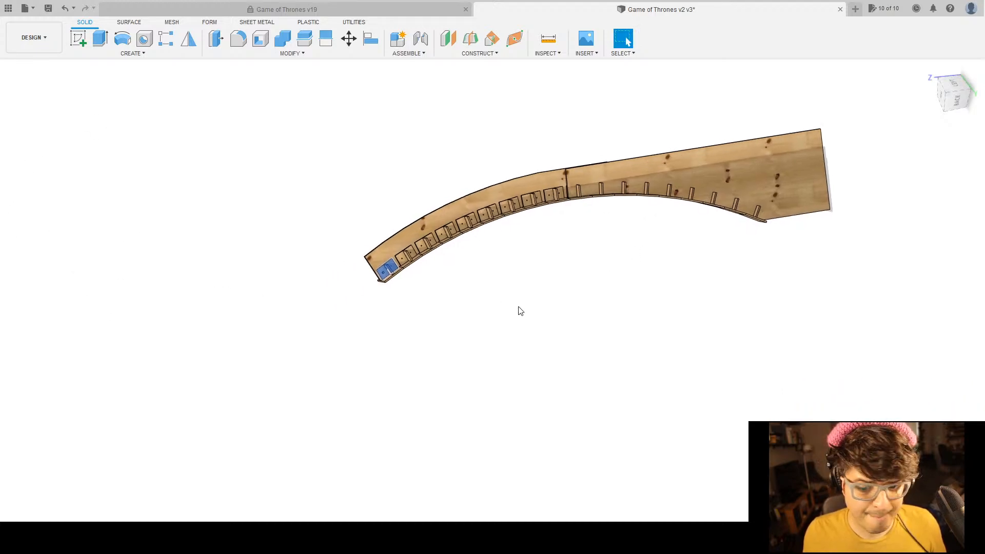
scroll(453, 266, up, 4)
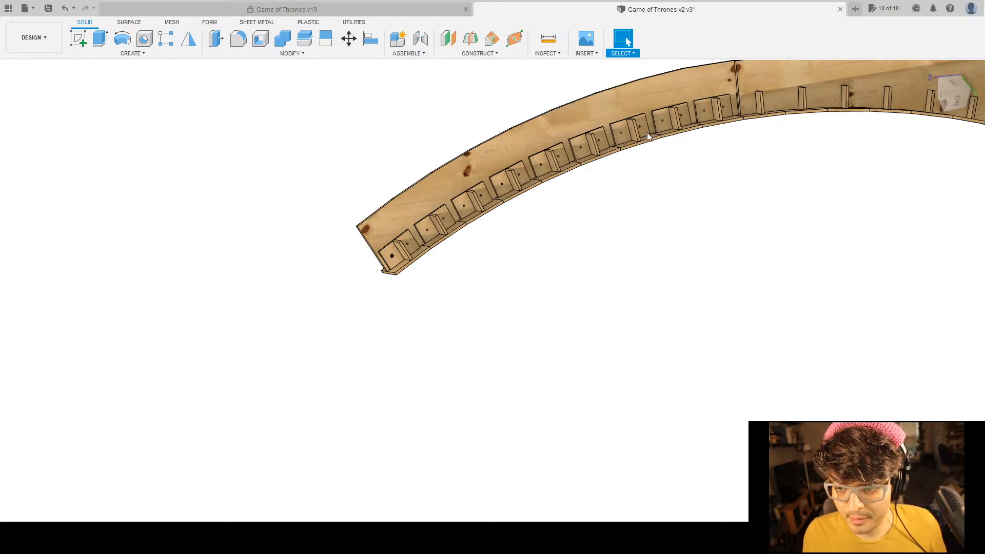
scroll(357, 265, up, 5)
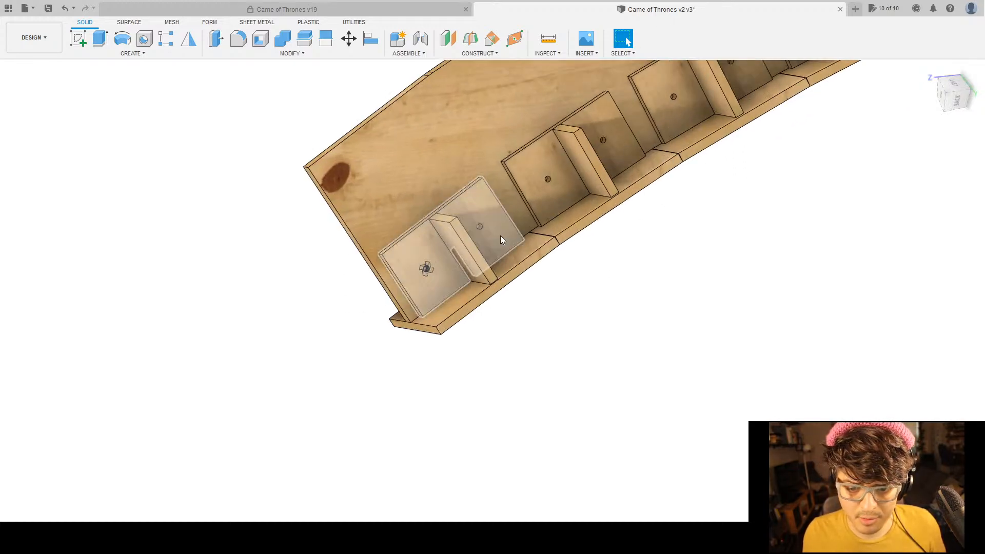
click(546, 191)
middle_drag(590, 168, 427, 387)
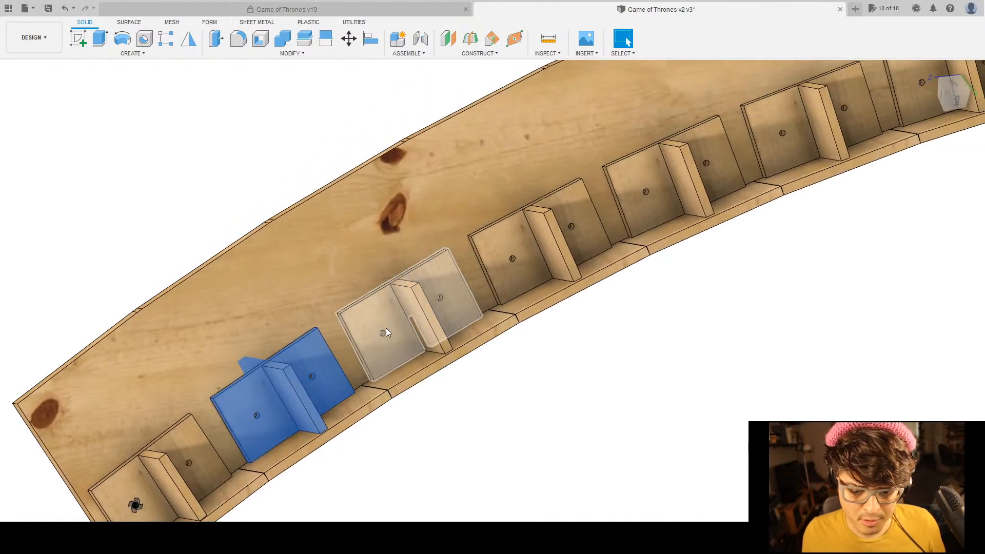
click(431, 310)
click(515, 250)
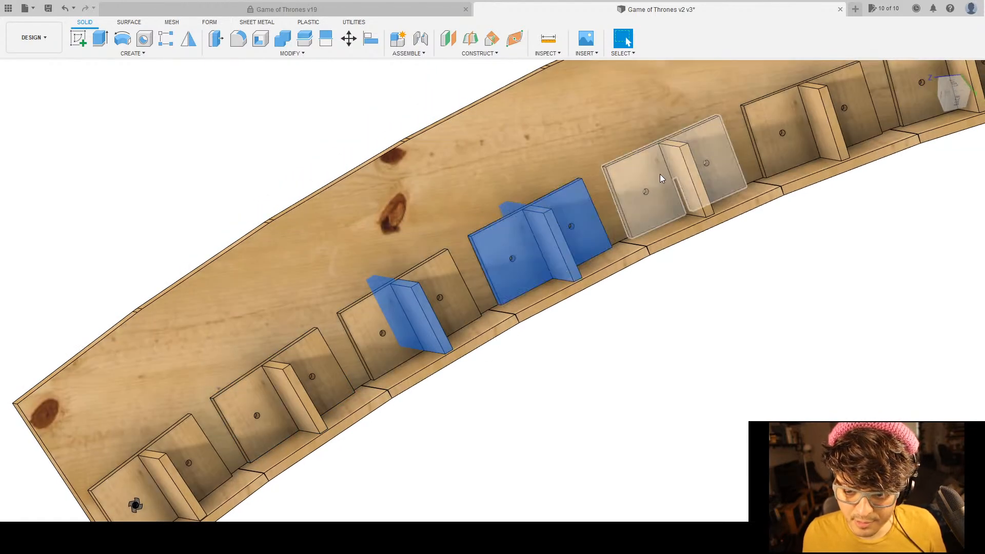
click(691, 173)
shift+middle_drag(890, 271, 502, 405)
scroll(616, 390, down, 8)
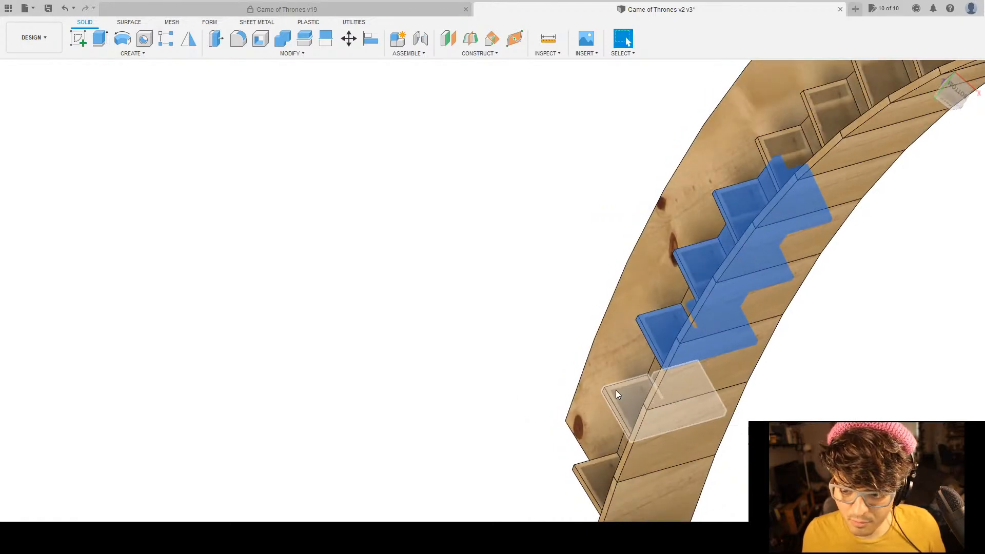
middle_drag(649, 373, 360, 319)
shift+middle_drag(435, 341, 431, 310)
scroll(400, 291, up, 7)
click(399, 290)
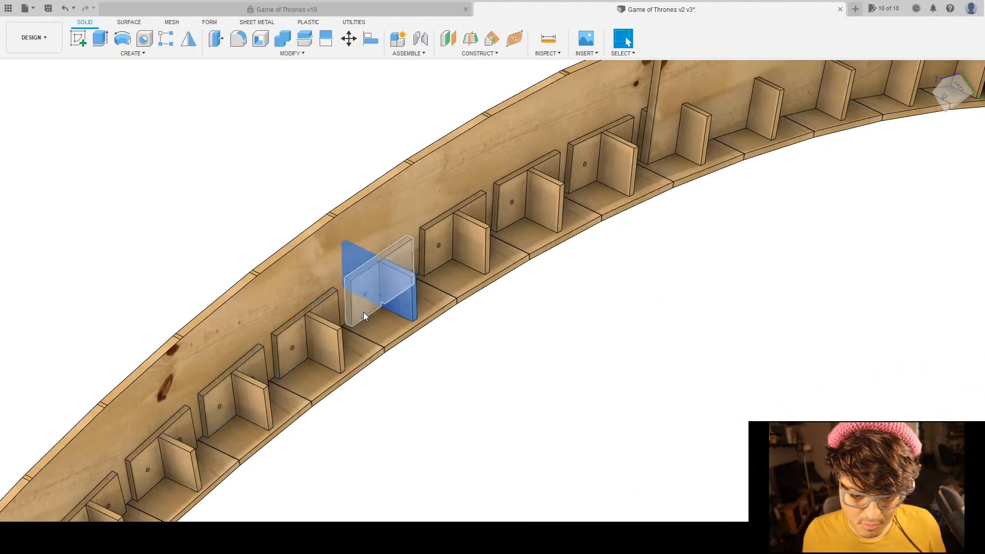
click(396, 264)
click(317, 350)
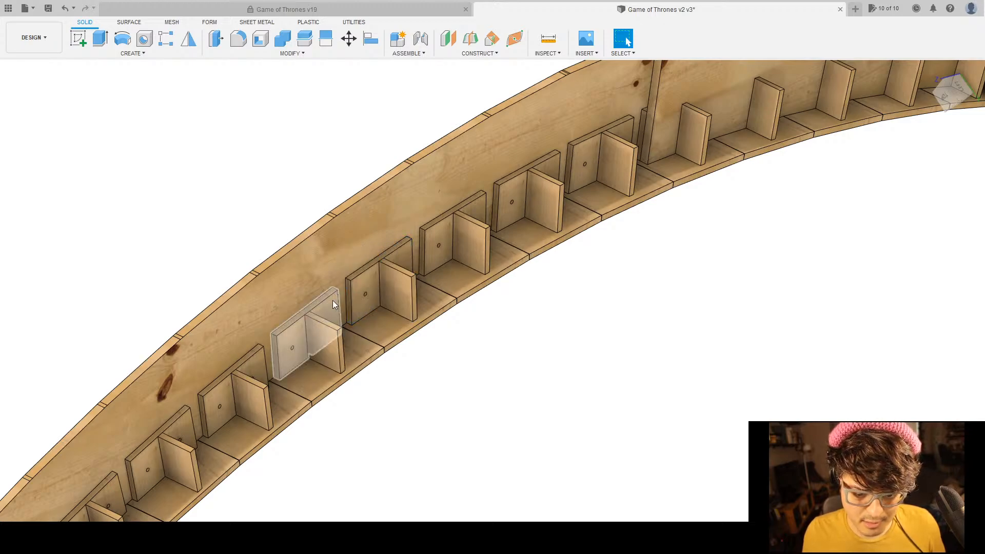
middle_drag(436, 378, 578, 307)
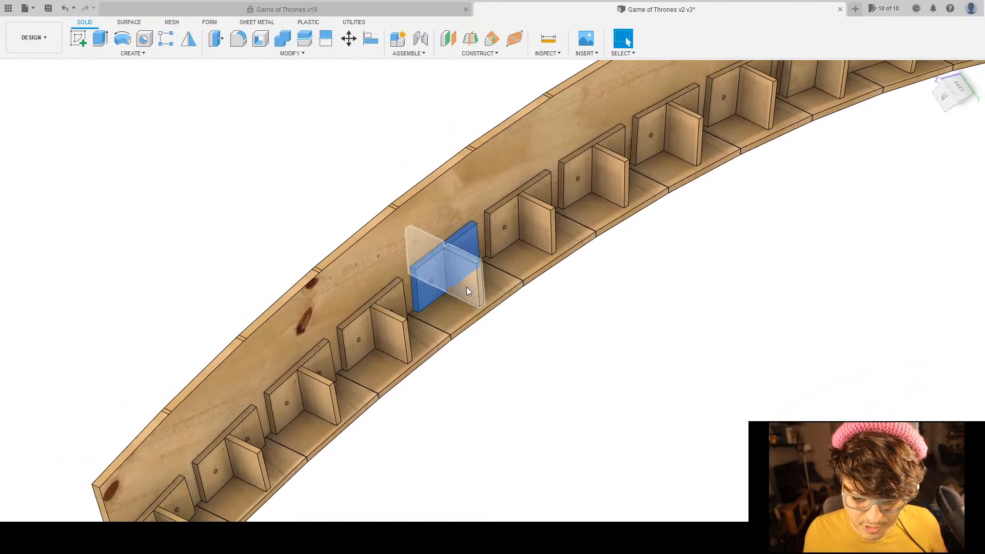
key(Escape)
click(442, 275)
click(362, 337)
key(Escape)
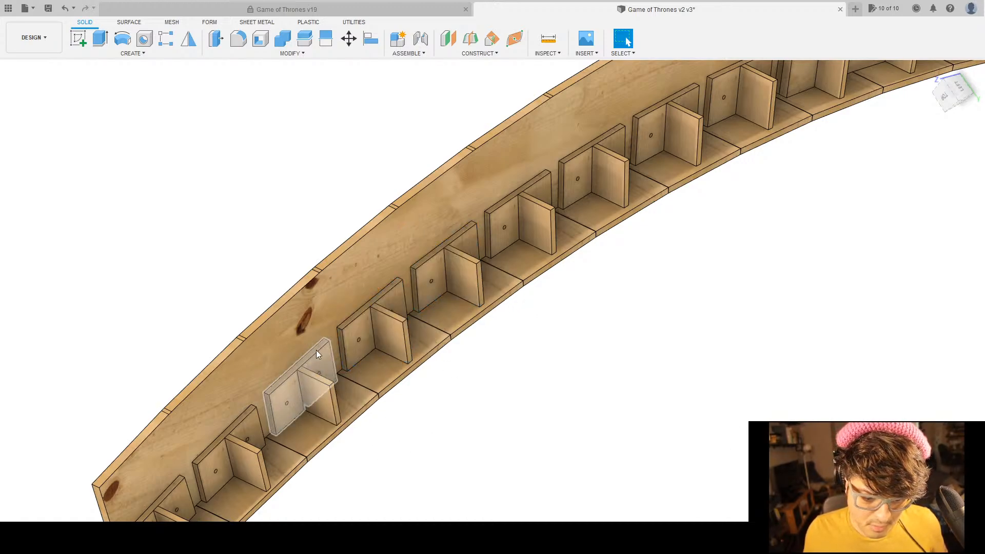
Select the crossed bracket pieces along the first curved board section, leaving out the bracket at its outer end.
shift+middle_drag(373, 379, 497, 247)
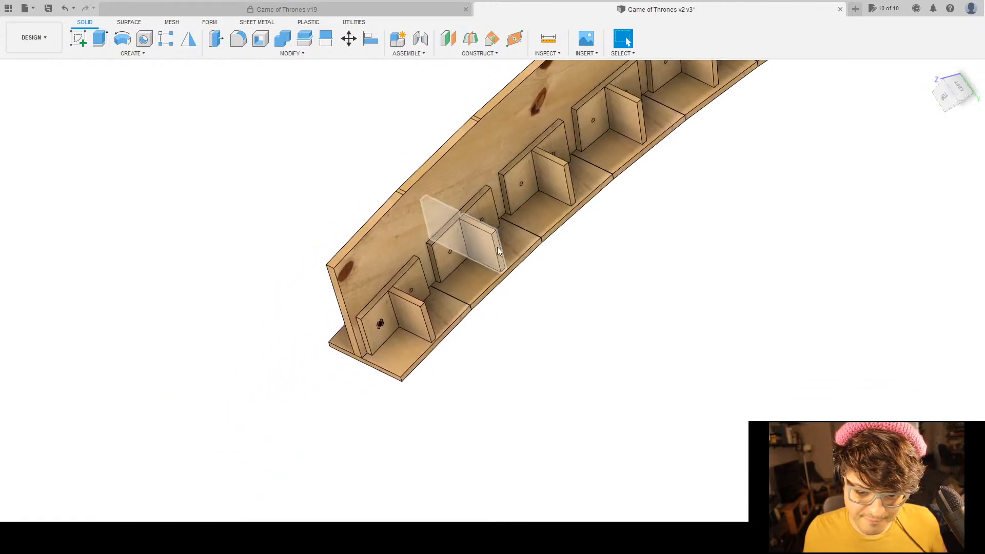
click(448, 261)
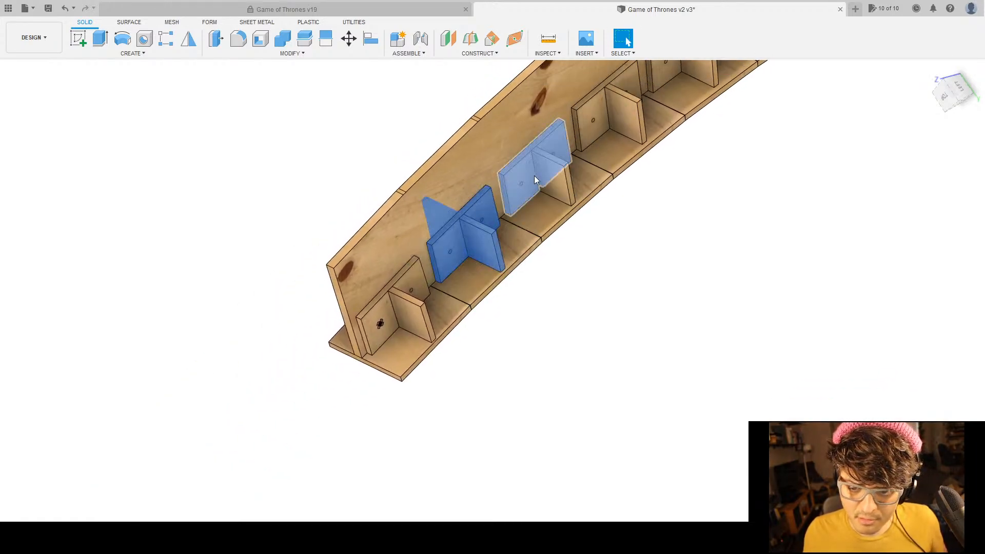
click(558, 193)
click(628, 123)
shift+middle_drag(770, 169, 461, 348)
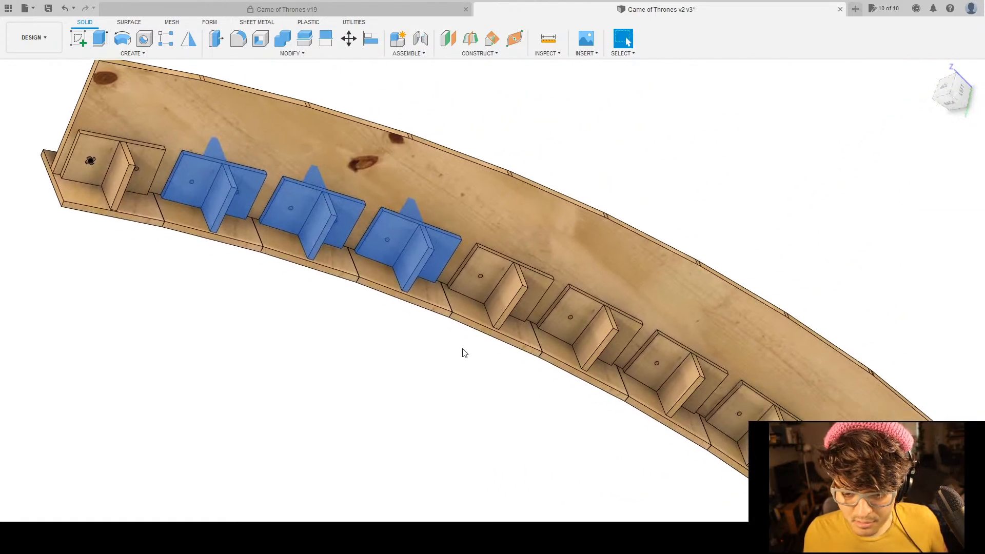
click(498, 298)
click(596, 347)
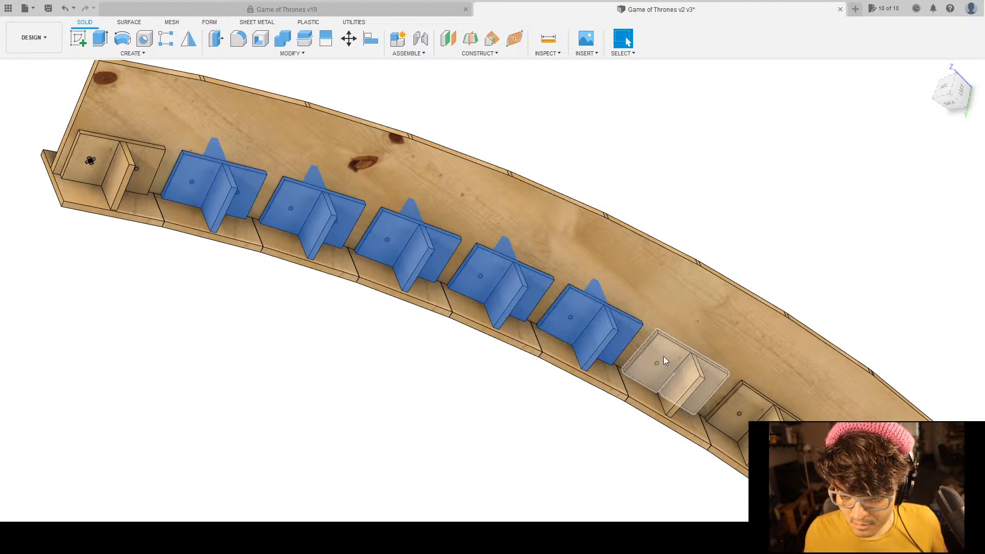
click(675, 393)
click(759, 426)
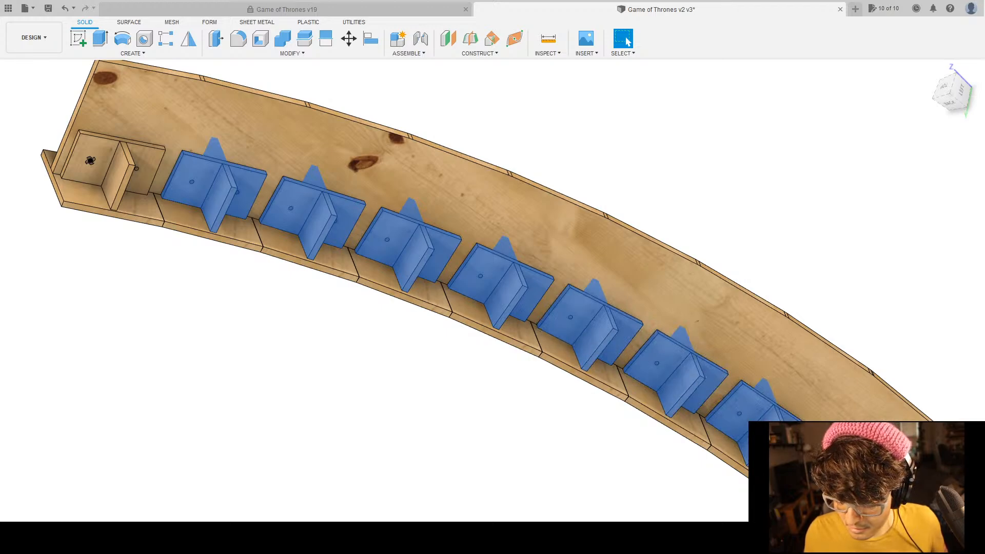
Add the first three upright dividers past the board joint and the partly hidden bracket plate at the joint to the selection.
middle_drag(875, 315, 556, 81)
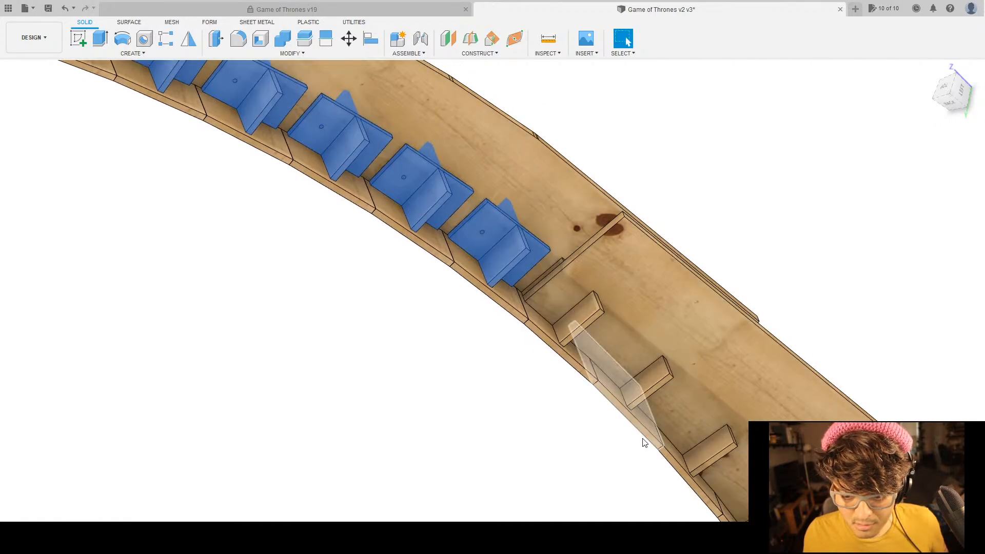
click(574, 316)
click(651, 395)
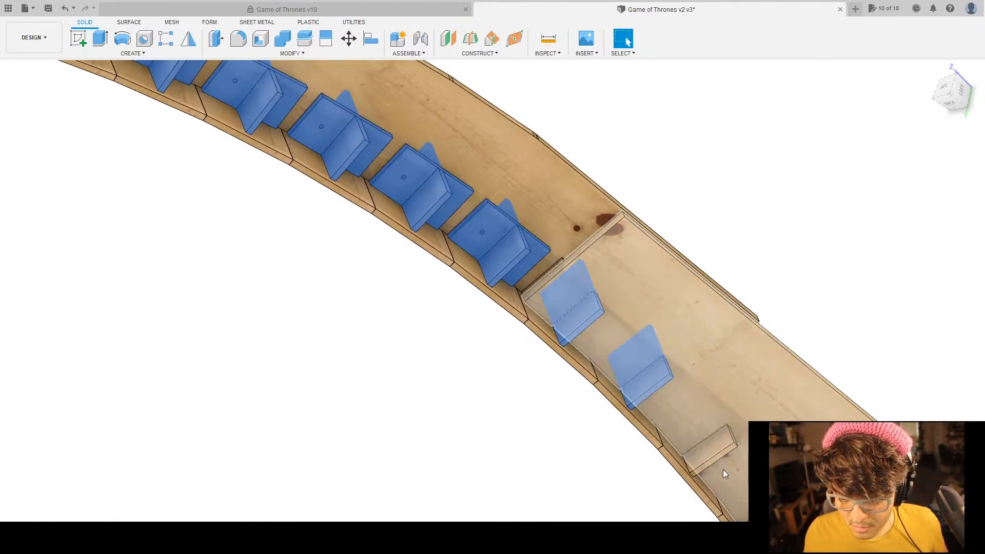
click(705, 447)
shift+middle_drag(888, 268, 785, 300)
shift+middle_drag(638, 381, 715, 378)
scroll(625, 266, up, 5)
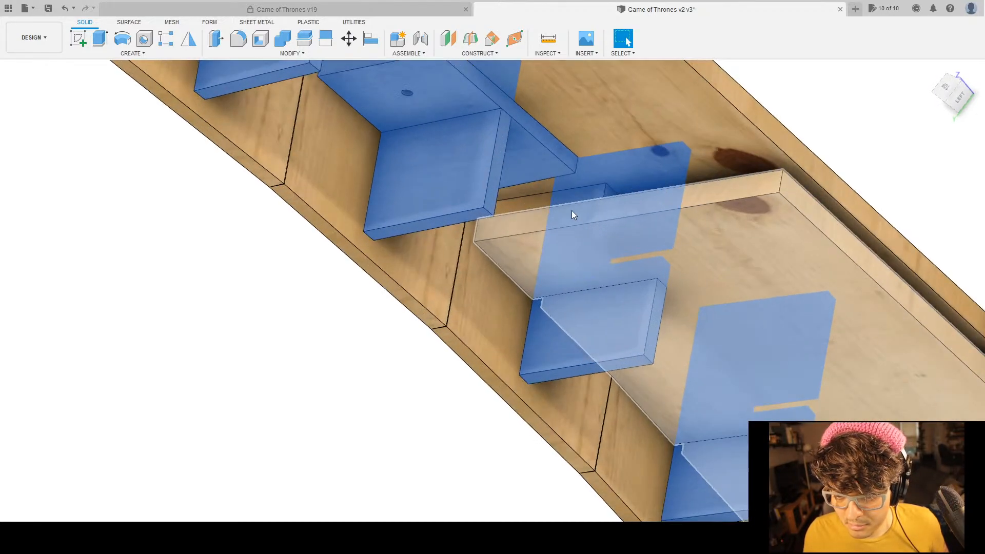
click(546, 201)
Add the flat bracket plates with holes along the second board section to the selection, up to the far end of the curve.
scroll(593, 261, down, 5)
shift+middle_drag(711, 259, 760, 265)
scroll(704, 285, up, 8)
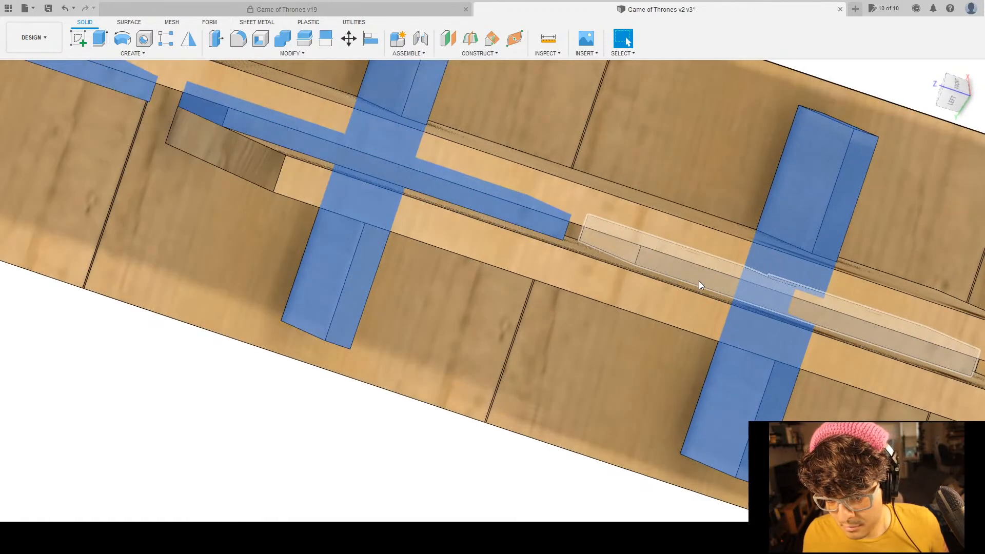
scroll(712, 281, down, 5)
scroll(866, 275, down, 5)
middle_drag(900, 195, 557, 95)
scroll(593, 228, down, 8)
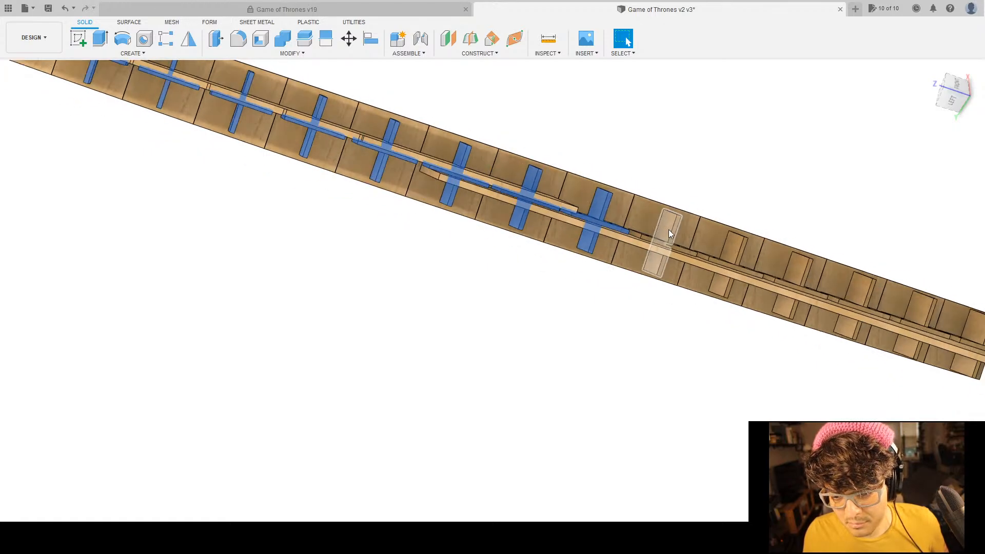
shift+middle_drag(723, 186, 699, 209)
scroll(699, 209, up, 8)
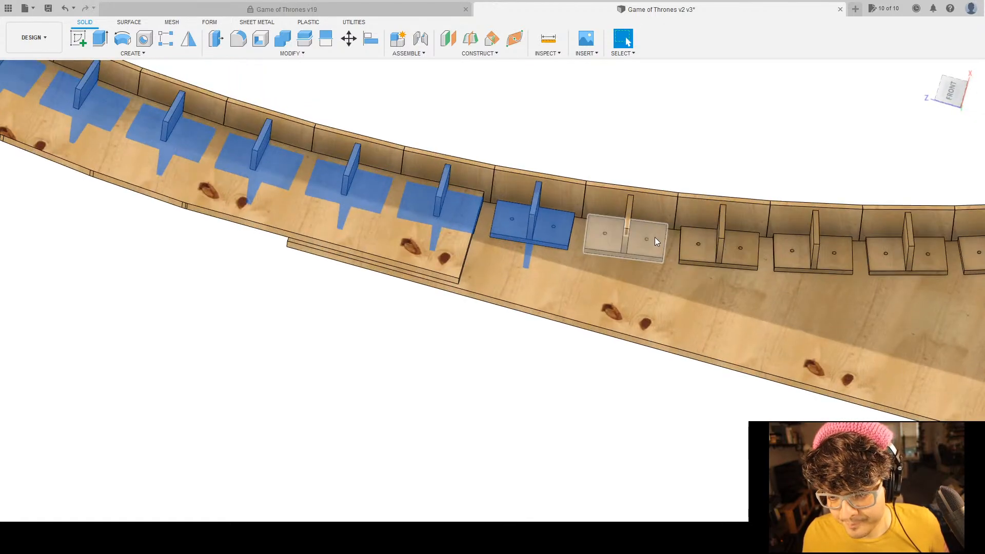
shift+click(693, 252)
shift+click(818, 254)
shift+click(913, 254)
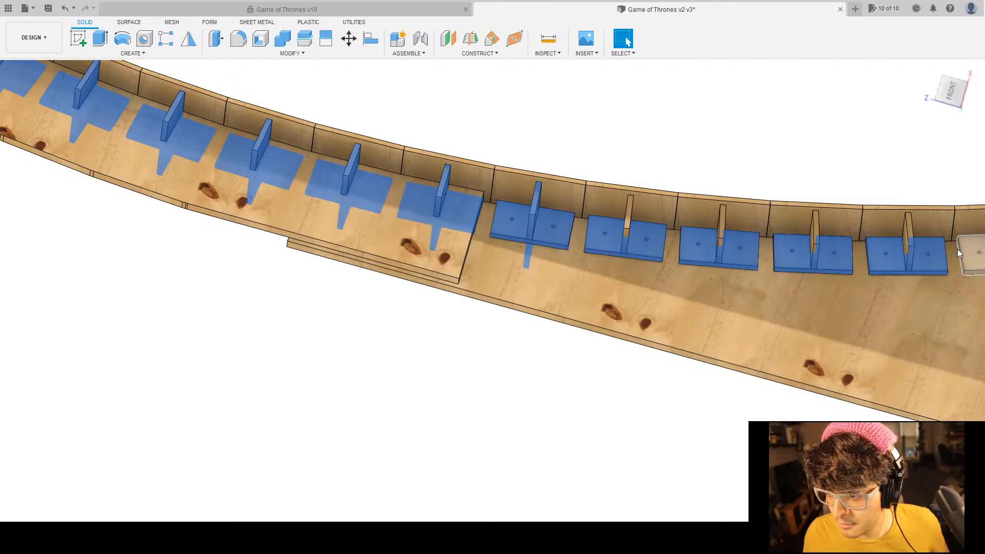
shift+click(967, 252)
middle_drag(786, 311, 518, 318)
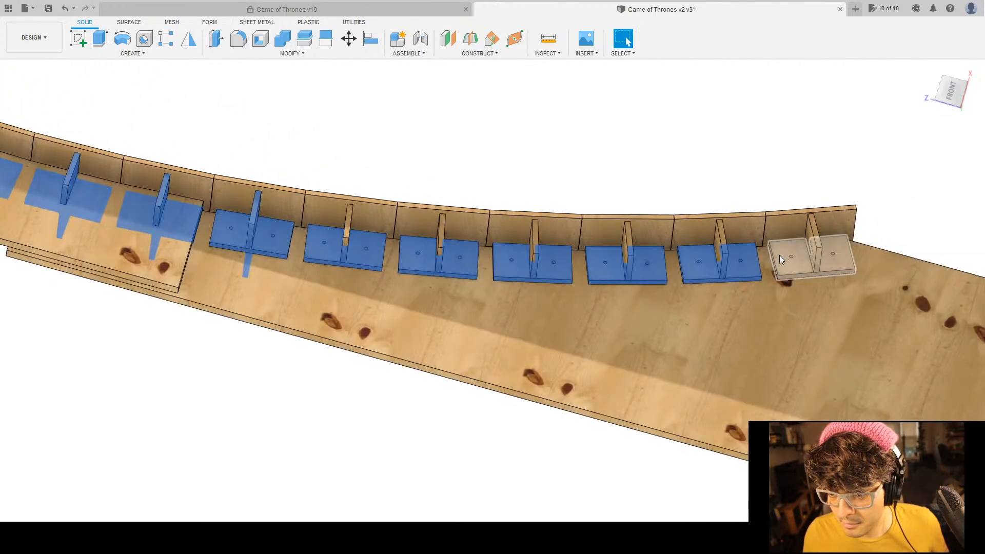
shift+click(779, 254)
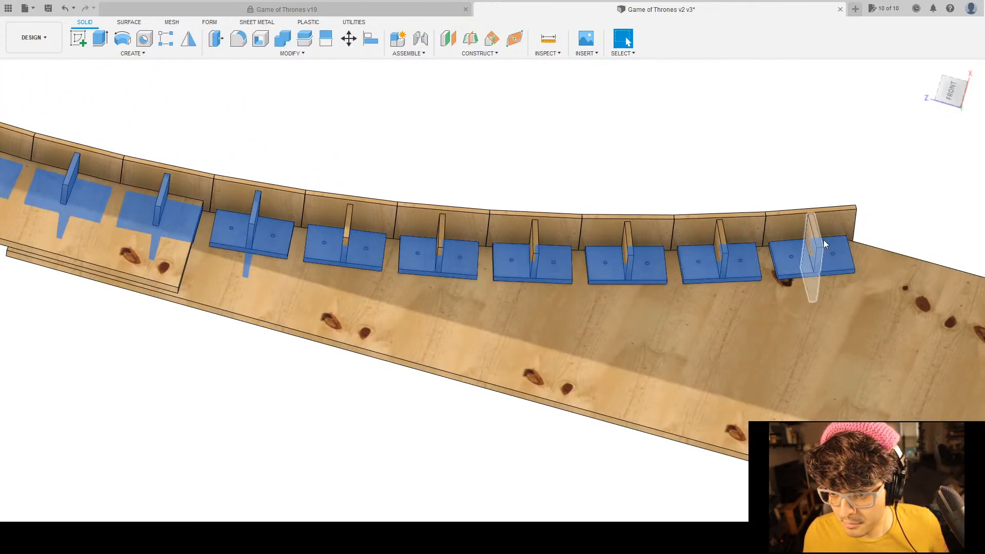
Finish selecting the upright dividers of the intermediate brackets, excluding the far-end bracket, and delete all the selected parts.
shift+click(627, 246)
shift+click(534, 245)
shift+click(442, 245)
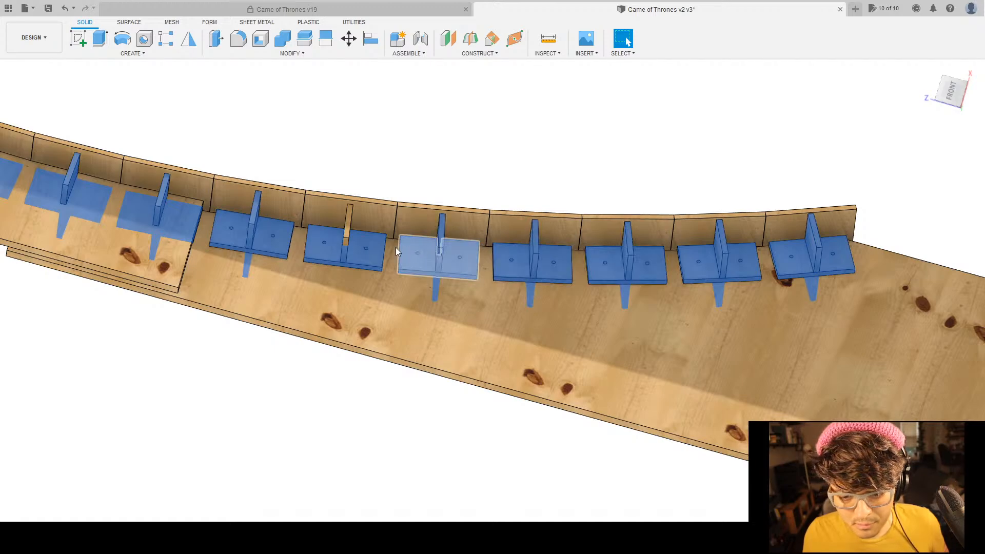
shift+click(838, 264)
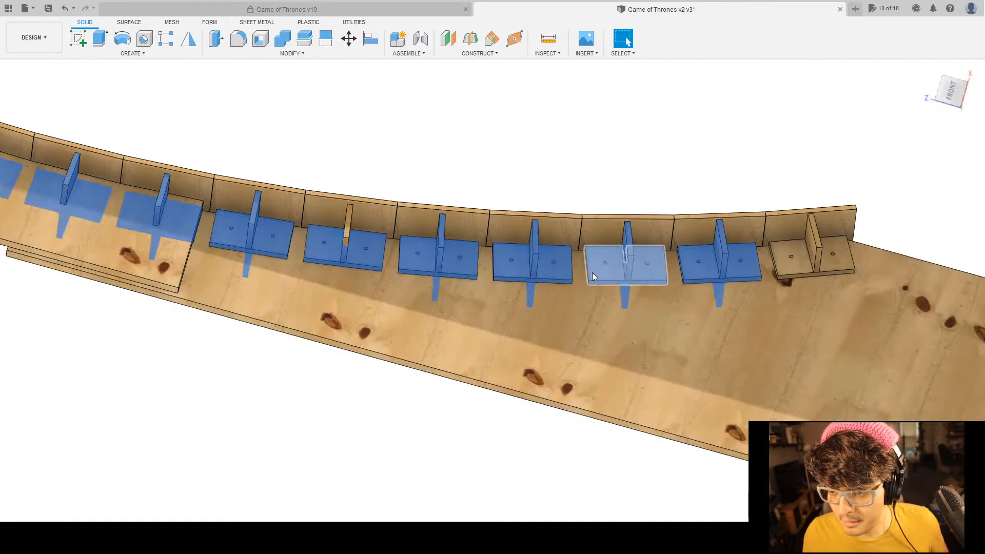
middle_drag(512, 273, 771, 294)
shift+click(608, 248)
scroll(549, 282, up, 2)
scroll(552, 275, down, 6)
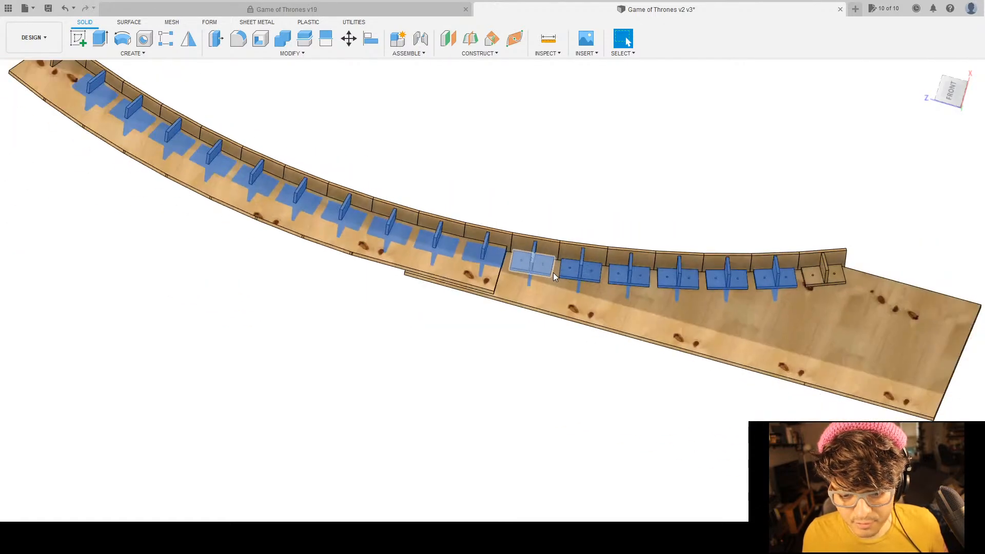
shift+middle_drag(461, 340, 410, 310)
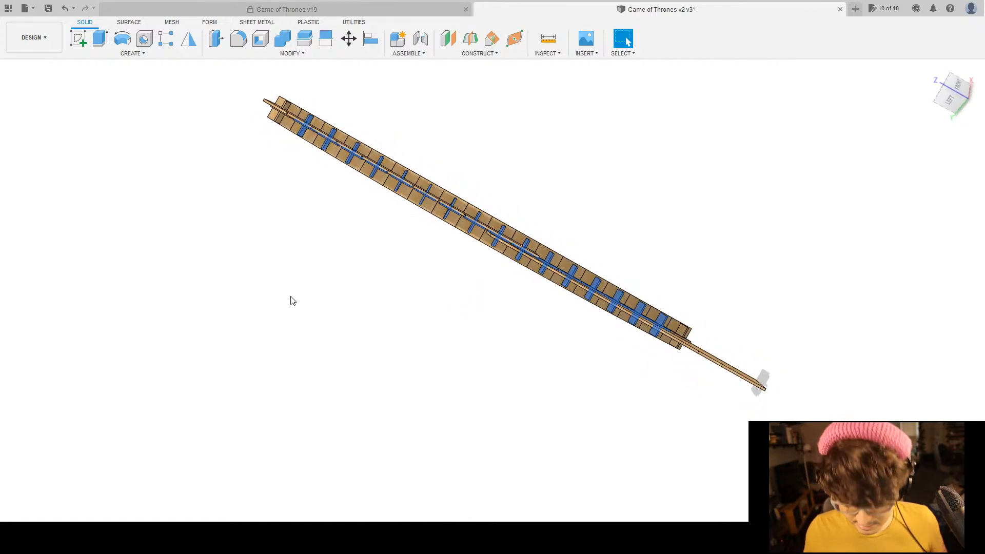
key(Delete)
Examine the remaining curved assembly from several sides, highlighting the first side board and checking the bracket at its outer end.
shift+middle_drag(284, 403, 428, 435)
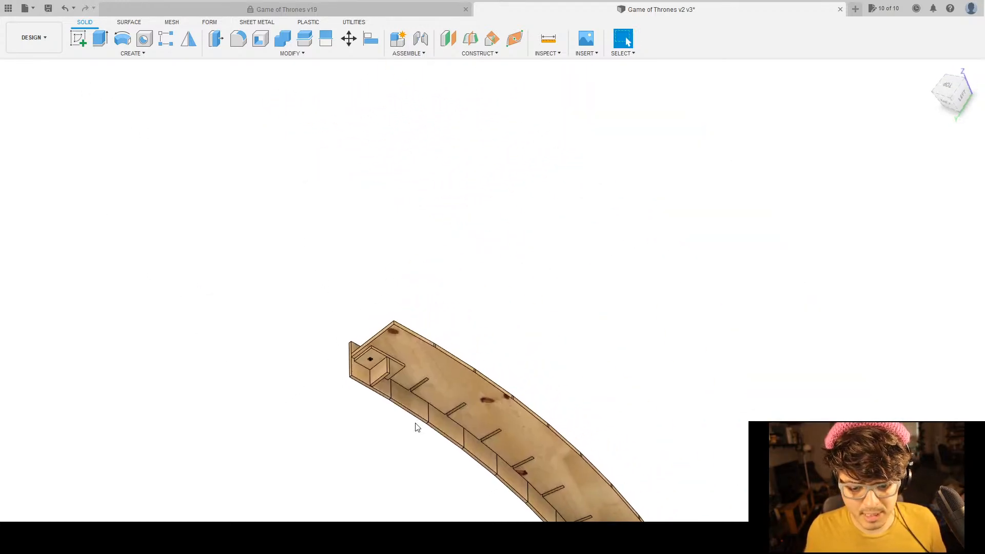
shift+middle_drag(359, 442, 399, 413)
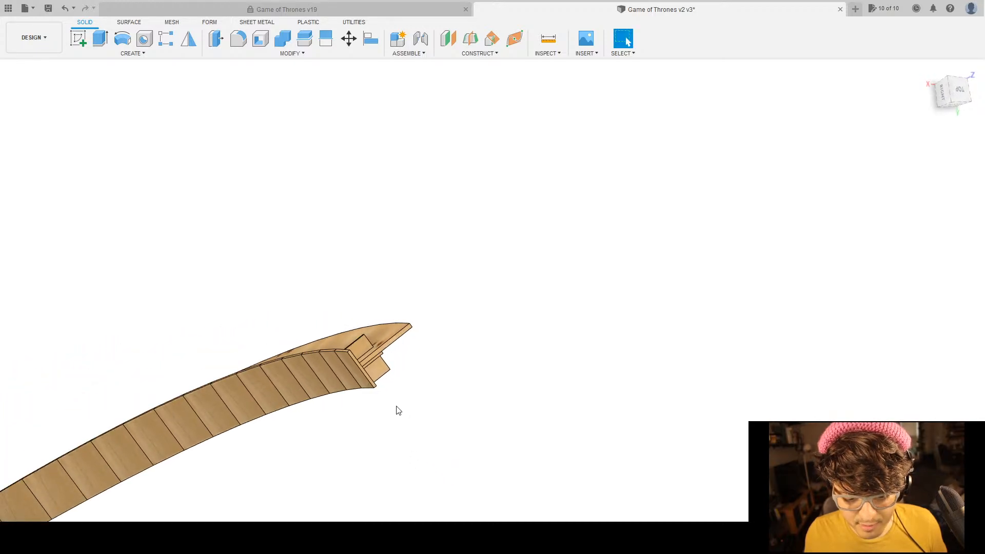
scroll(382, 375, up, 4)
click(374, 286)
shift+middle_drag(528, 334, 545, 376)
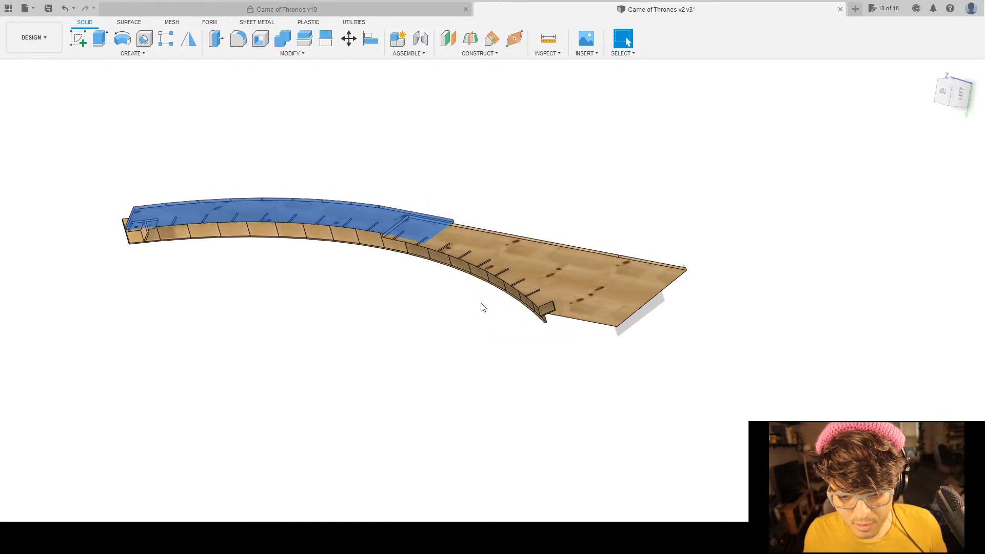
shift+middle_drag(154, 279, 410, 323)
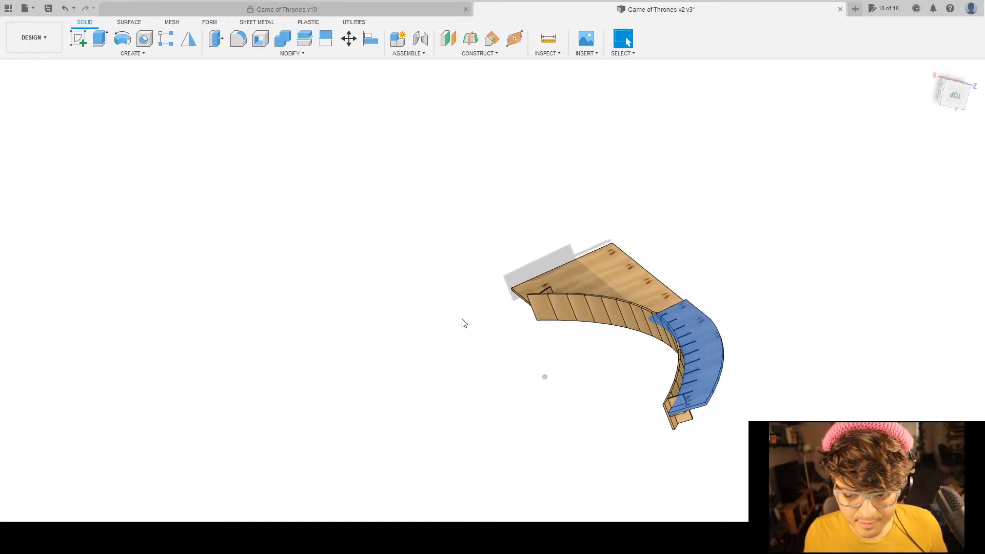
shift+middle_drag(672, 297, 663, 371)
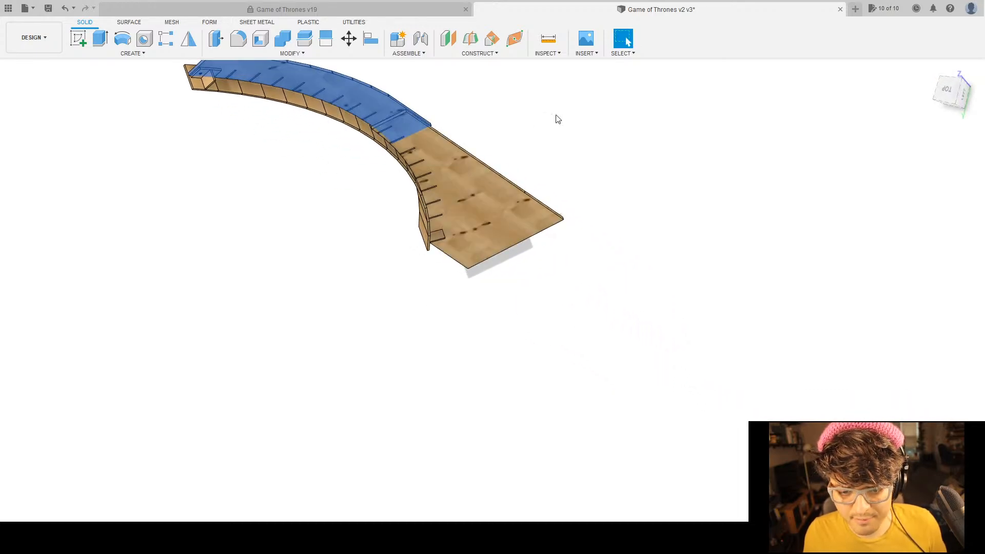
shift+middle_drag(188, 229, 425, 222)
scroll(466, 178, up, 10)
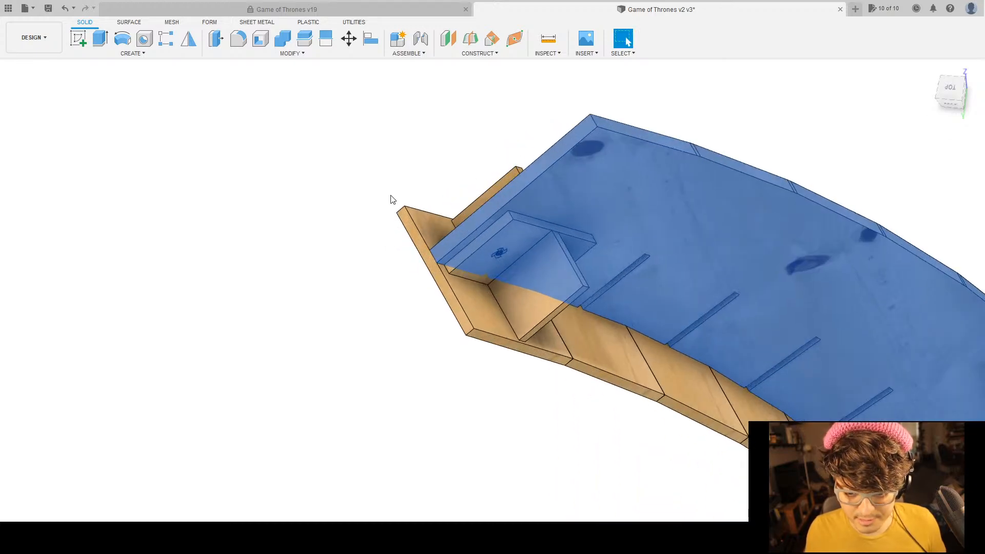
Flip the T-nut at the end bracket around and move it through the side board to the board's other side.
key(m)
scroll(495, 241, up, 6)
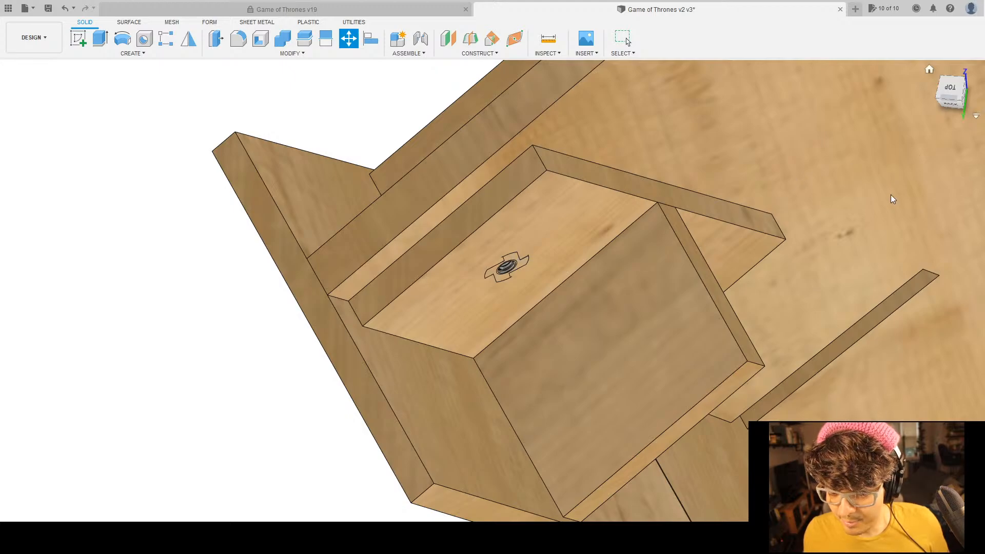
click(524, 265)
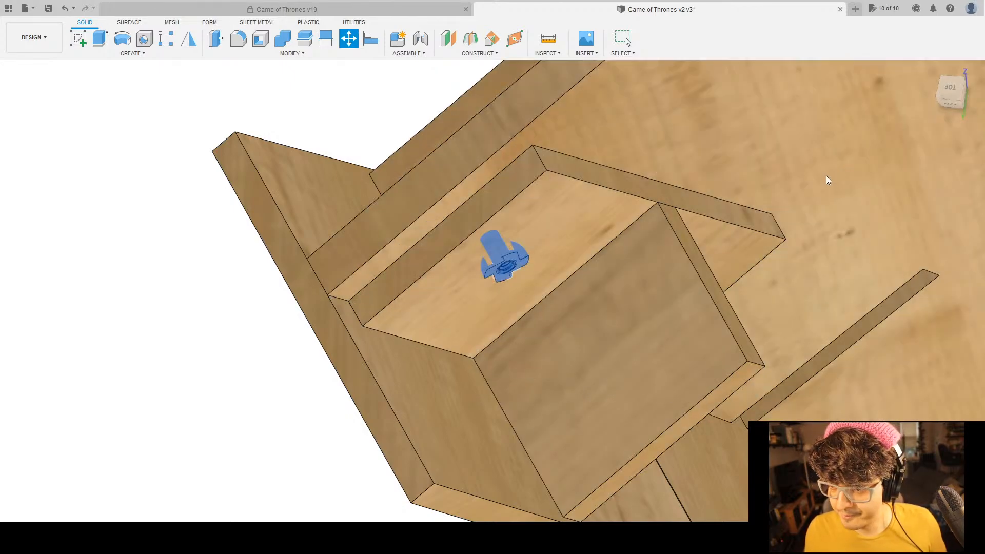
key(m)
scroll(543, 294, up, 3)
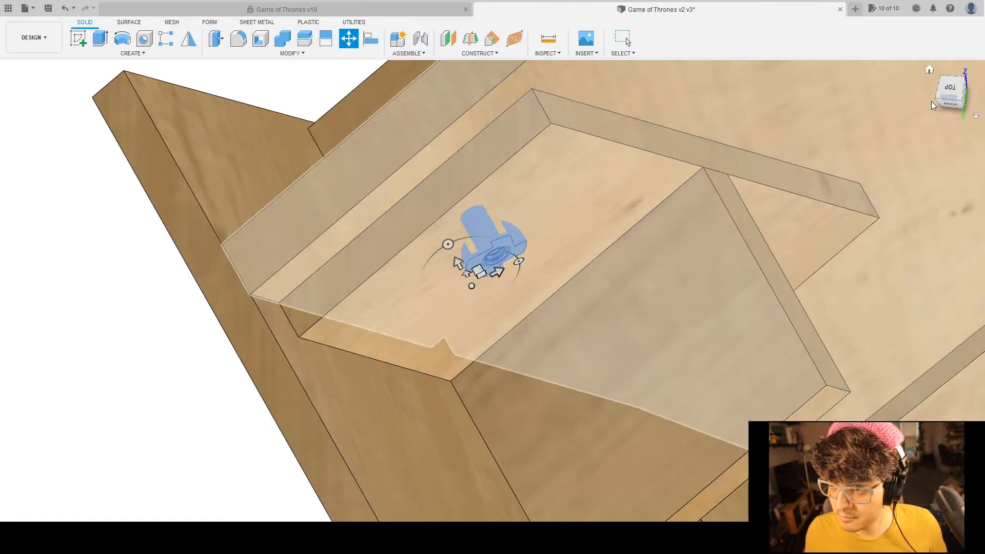
click(952, 87)
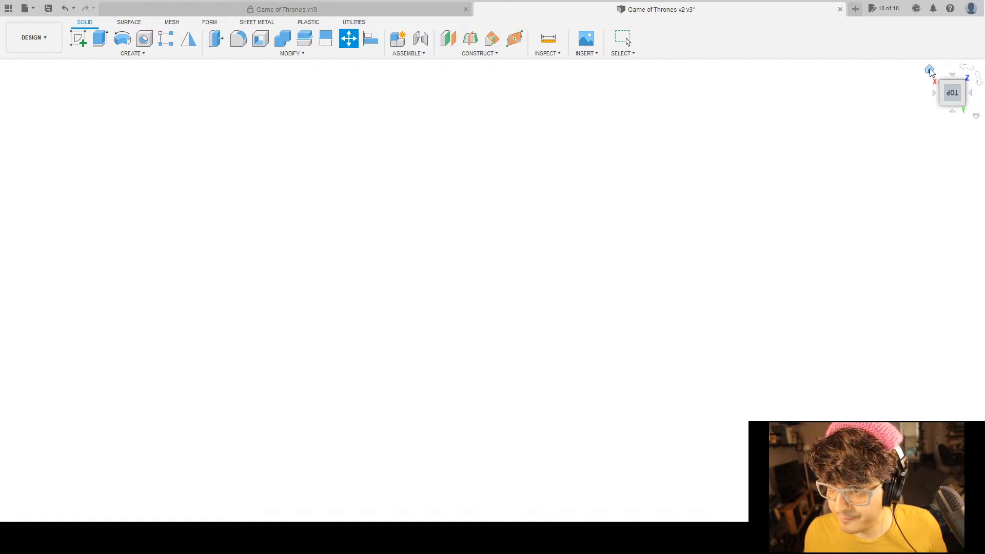
click(929, 69)
middle_drag(486, 253, 440, 224)
scroll(456, 279, up, 8)
middle_drag(607, 229, 501, 308)
scroll(501, 307, up, 5)
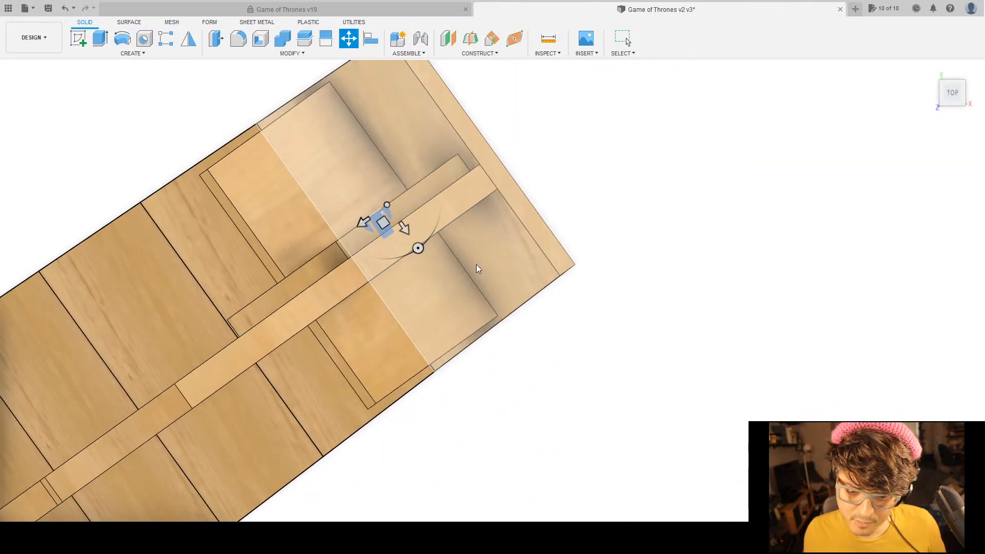
mouse_move(418, 247)
mouse_down()
mouse_move(413, 171)
mouse_move(354, 156)
mouse_move(417, 245)
mouse_up()
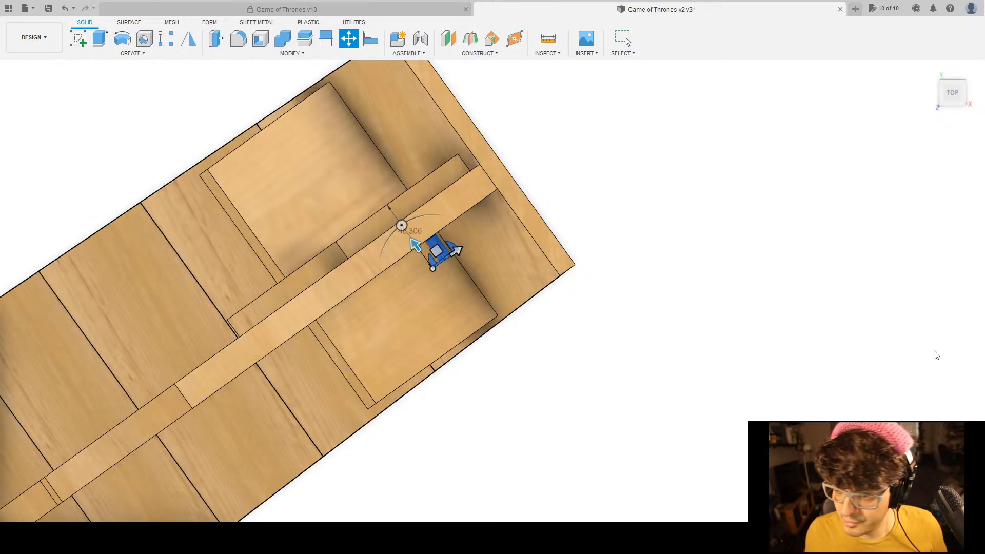
click(891, 313)
Align the flange face of the T-nut with the adjacent face of the side board.
shift+middle_drag(738, 370, 667, 332)
middle_drag(667, 332, 645, 320)
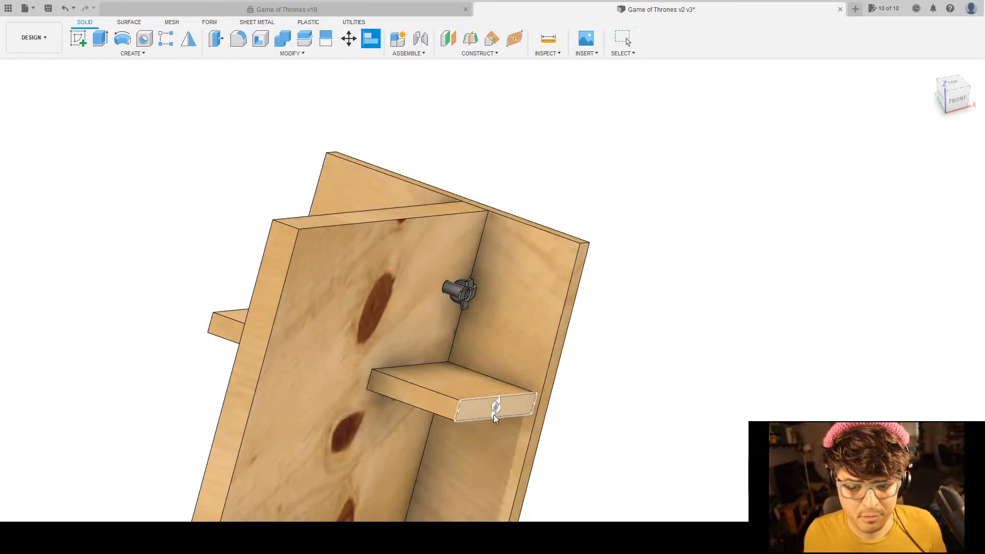
scroll(460, 318, up, 6)
click(460, 229)
click(345, 168)
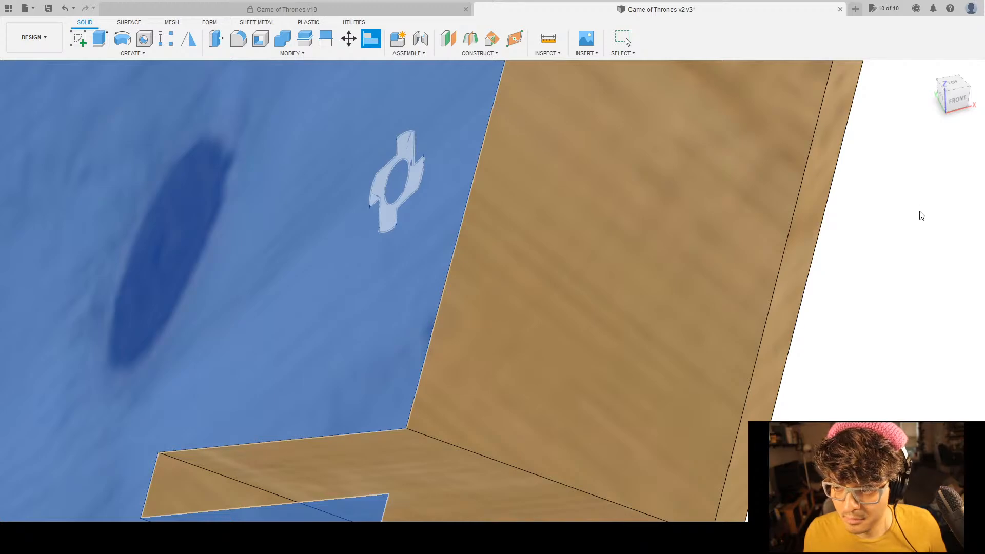
scroll(521, 260, down, 5)
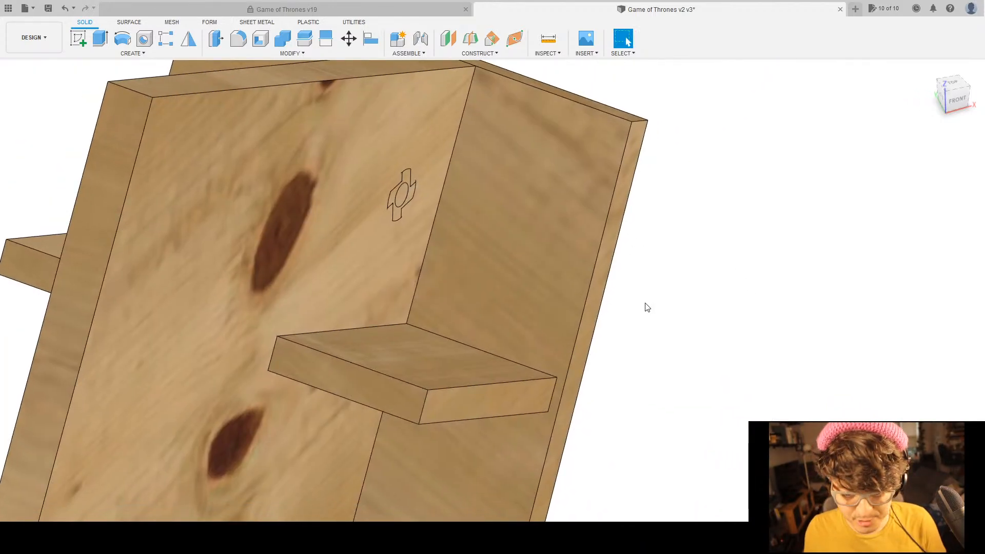
Move the T-nut point to point, from the centre of its bore to the centre of the end bracket plate's upper hole.
key(m)
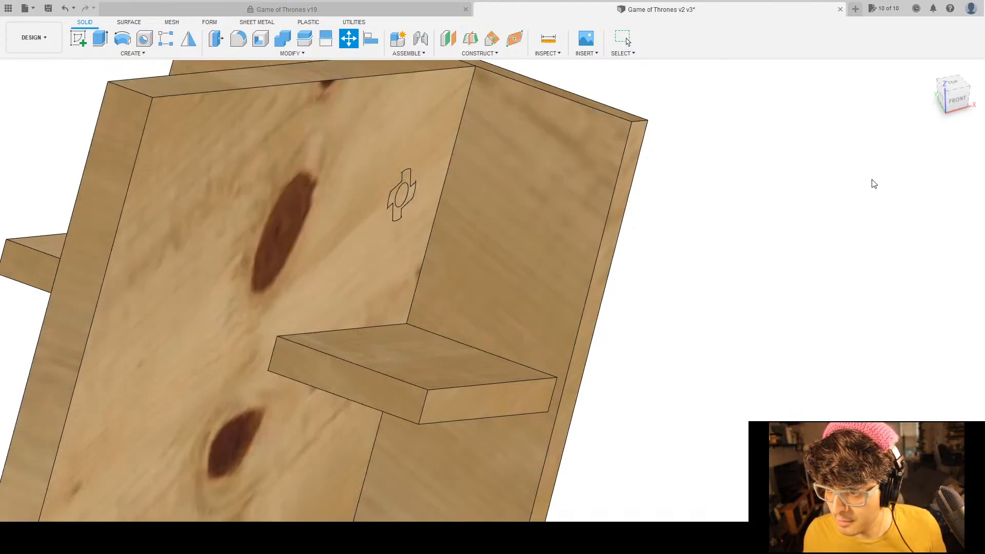
scroll(398, 196, down, 3)
scroll(397, 195, up, 7)
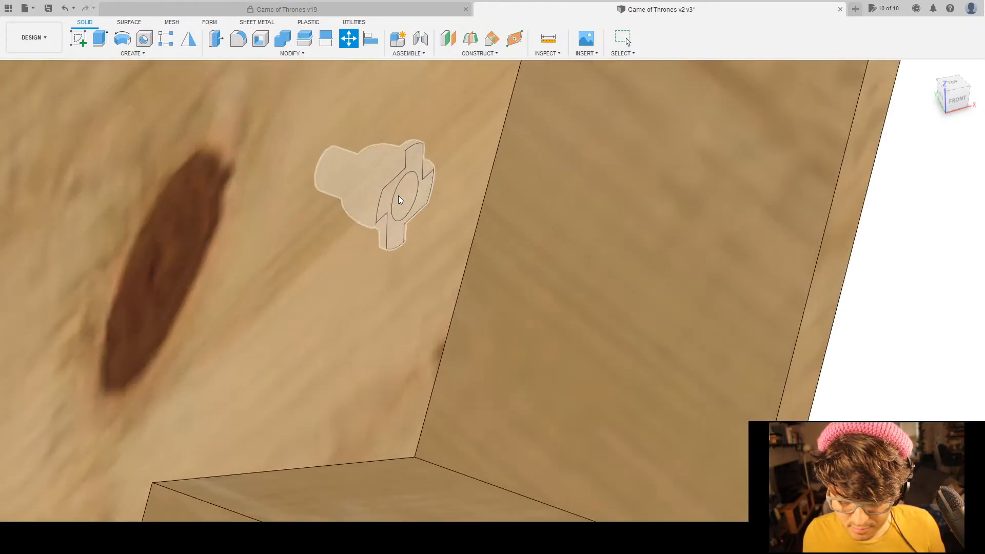
scroll(430, 204, down, 5)
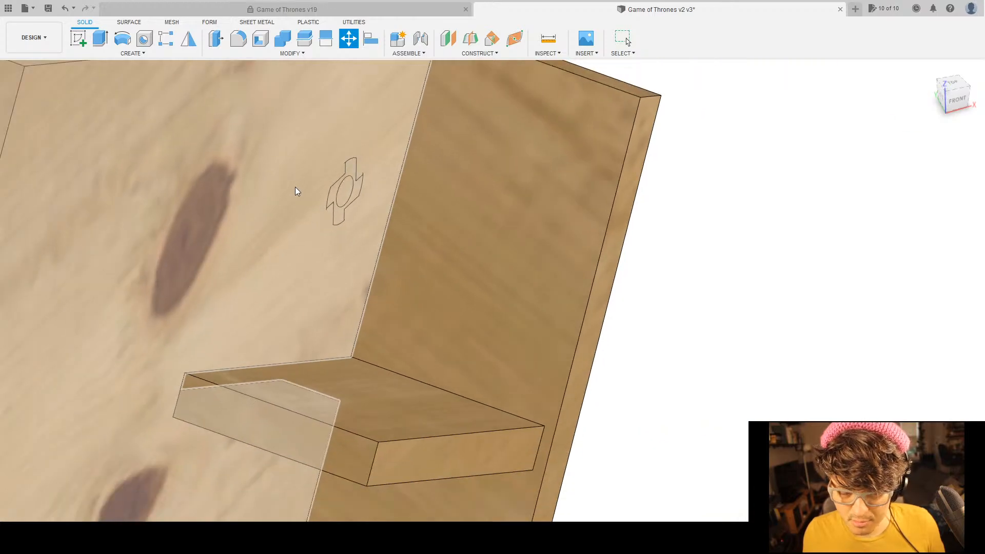
shift+middle_drag(302, 206, 273, 257)
key(m)
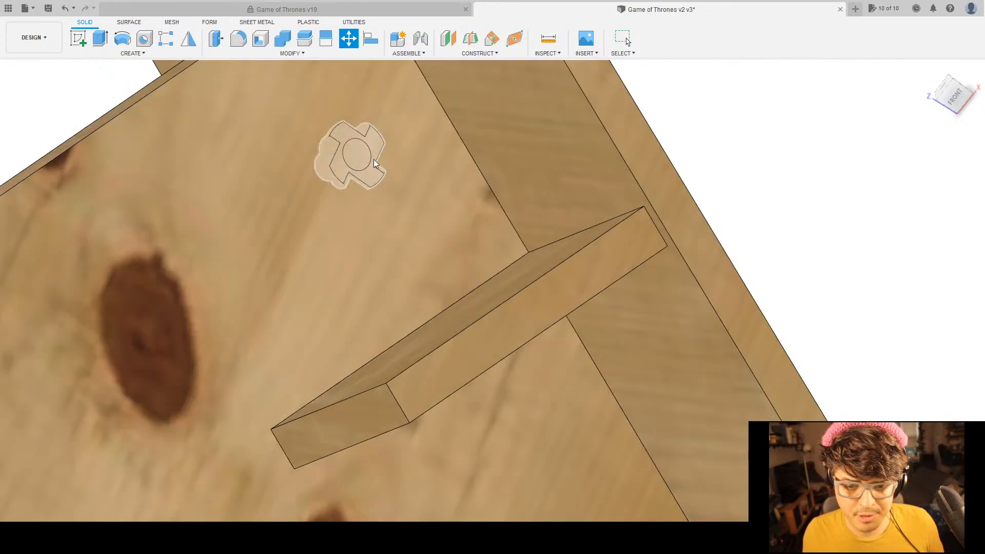
click(373, 157)
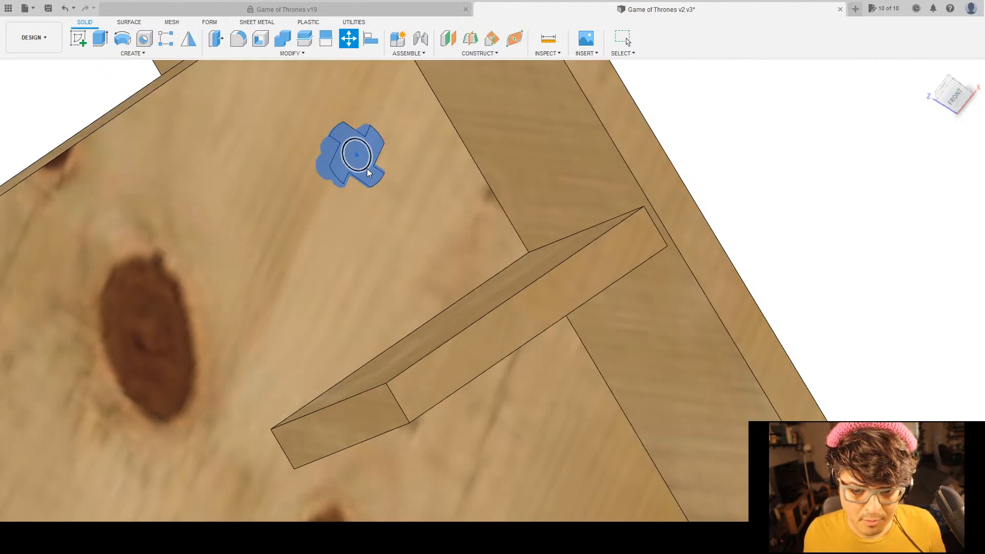
shift+middle_drag(367, 168, 389, 239)
scroll(236, 237, up, 5)
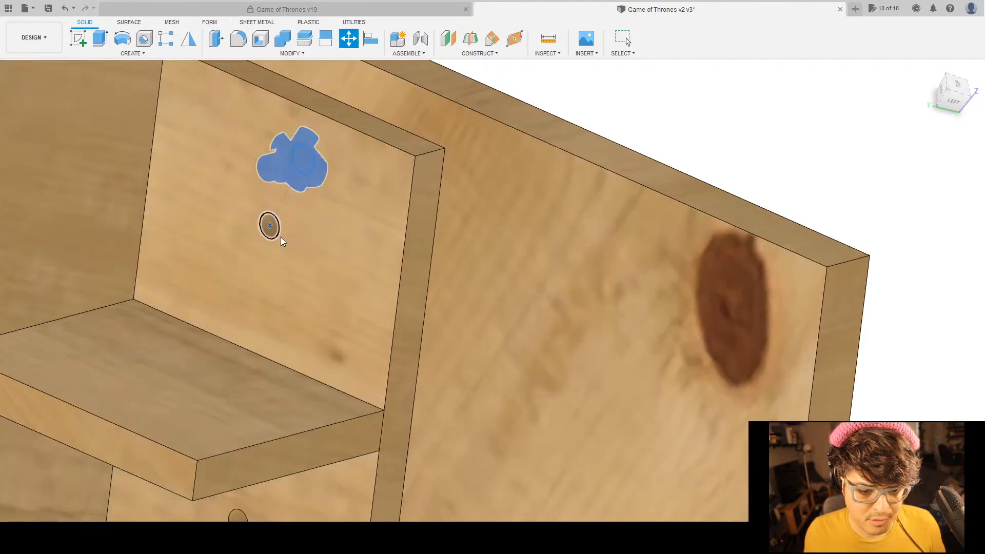
click(281, 230)
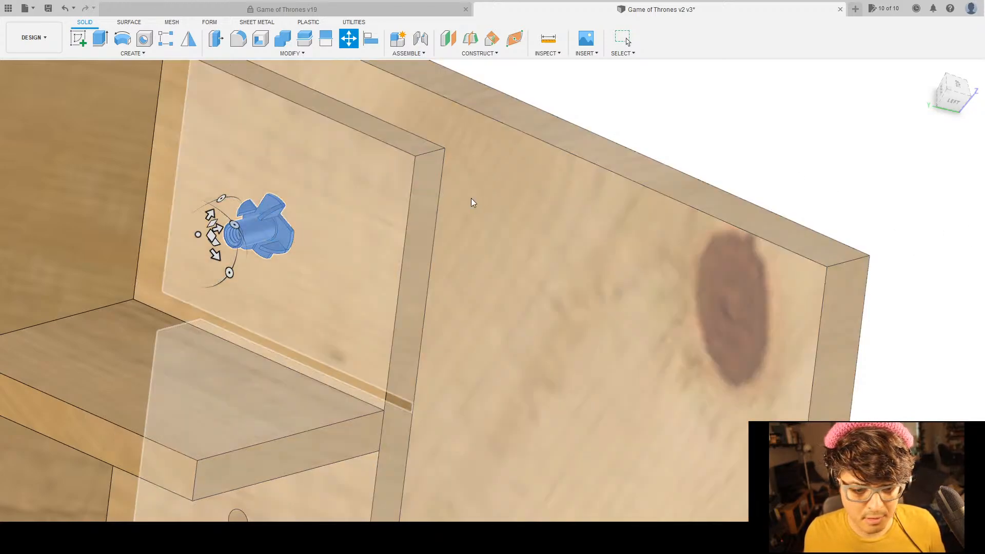
scroll(471, 198, down, 5)
shift+middle_drag(522, 216, 446, 453)
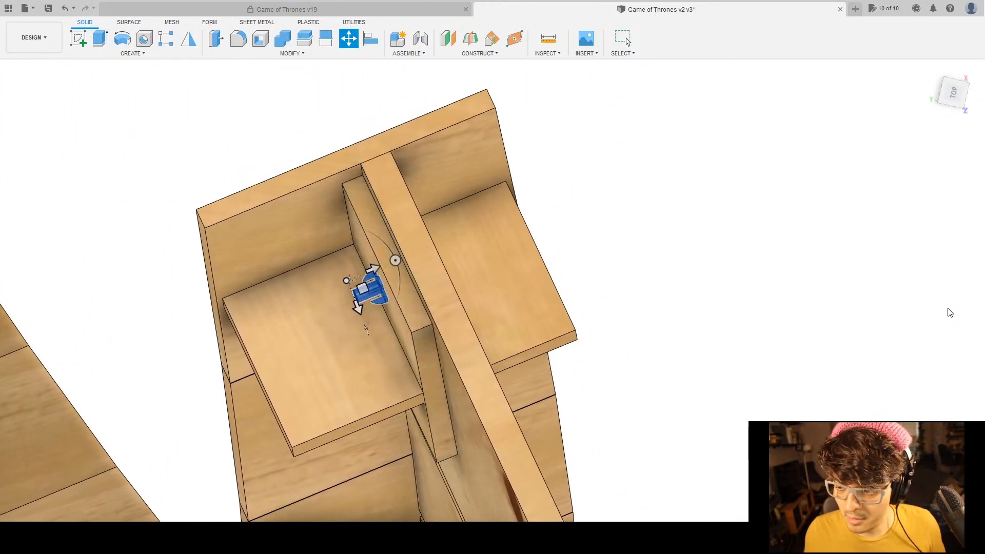
key(Escape)
Align the T-nut's flange face with the side board face opposite the bracket plate with the holes.
shift+middle_drag(728, 336, 984, 331)
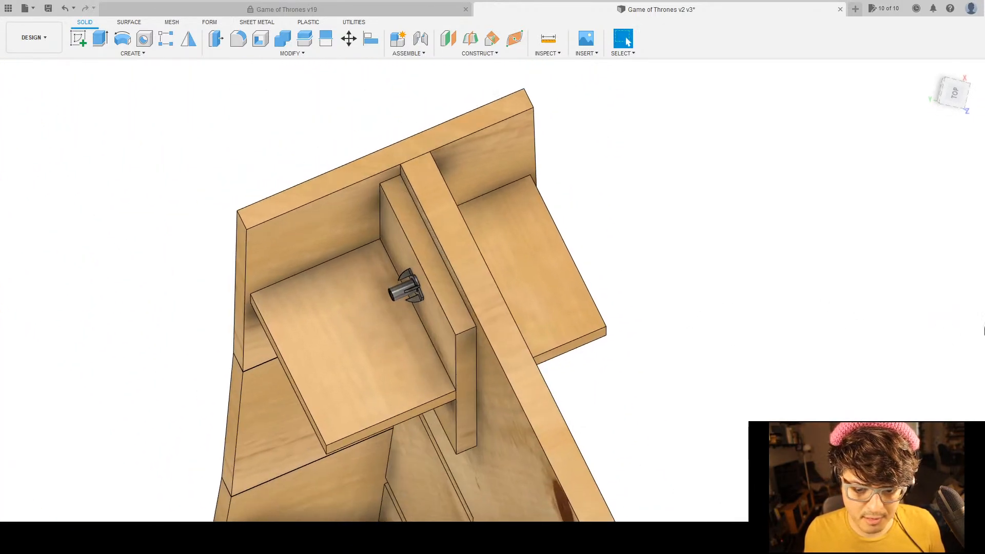
click(374, 43)
scroll(385, 344, down, 3)
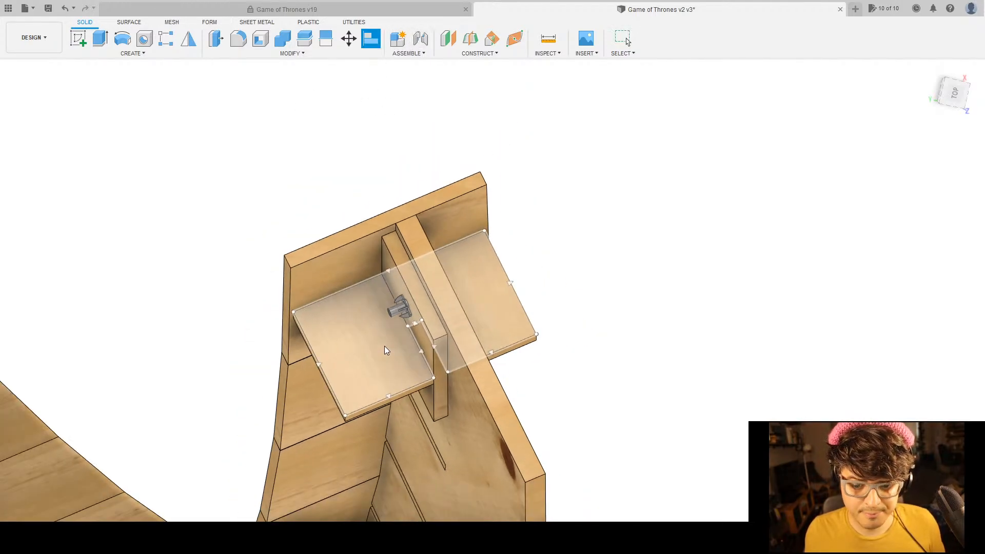
scroll(388, 324, up, 8)
shift+middle_drag(454, 309, 496, 260)
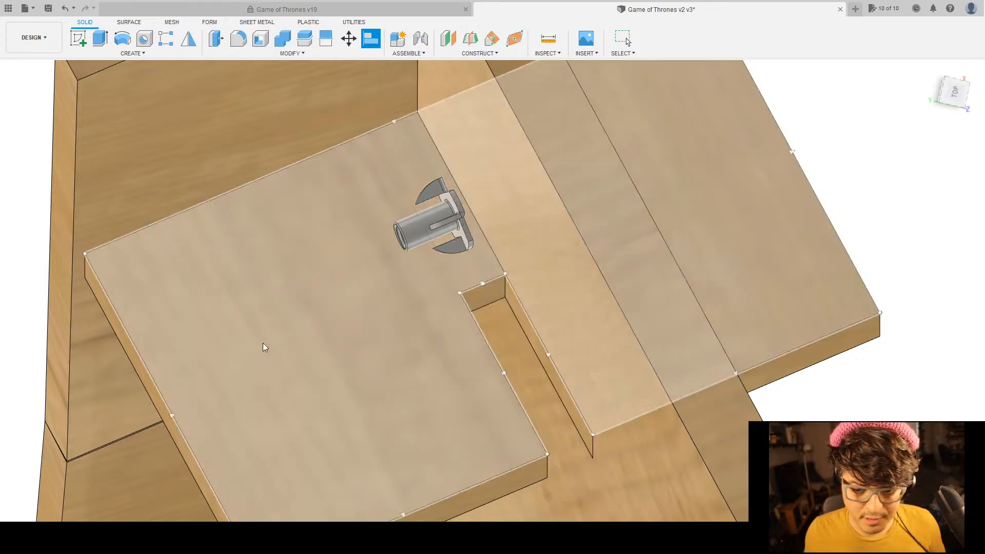
mouse_move(283, 337)
shift+middle_down()
mouse_move(290, 330)
mouse_move(274, 323)
shift+middle_up()
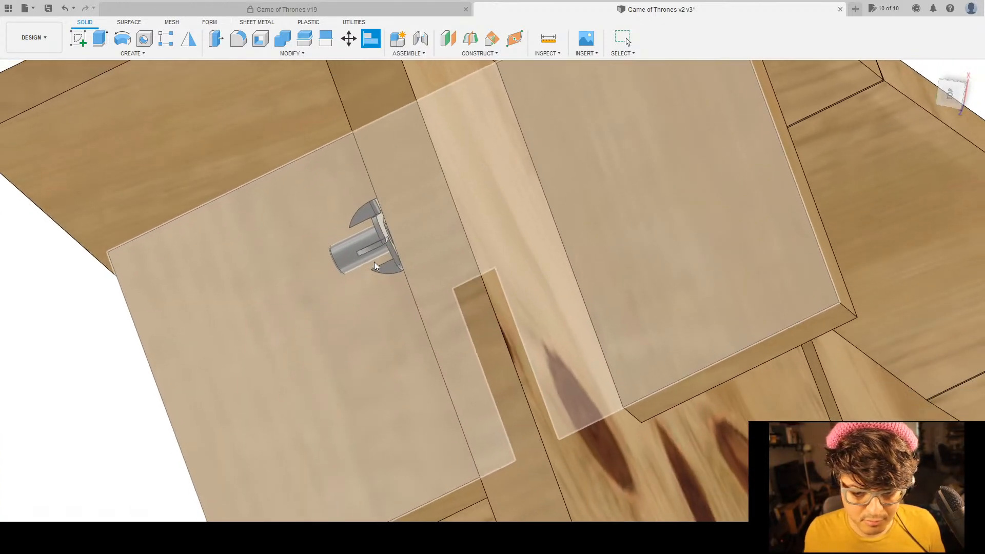
scroll(367, 269, up, 5)
scroll(383, 217, down, 5)
shift+middle_drag(383, 217, 436, 231)
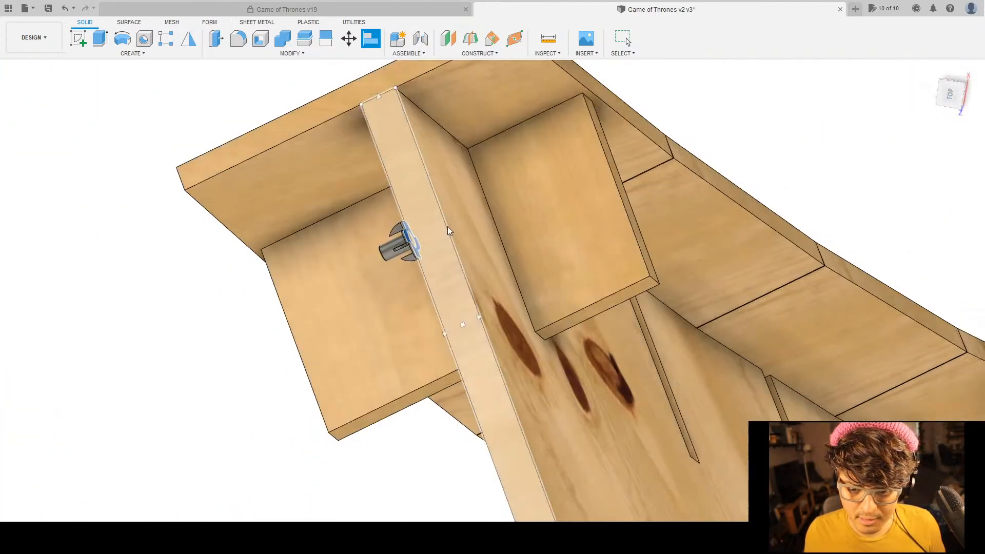
click(476, 211)
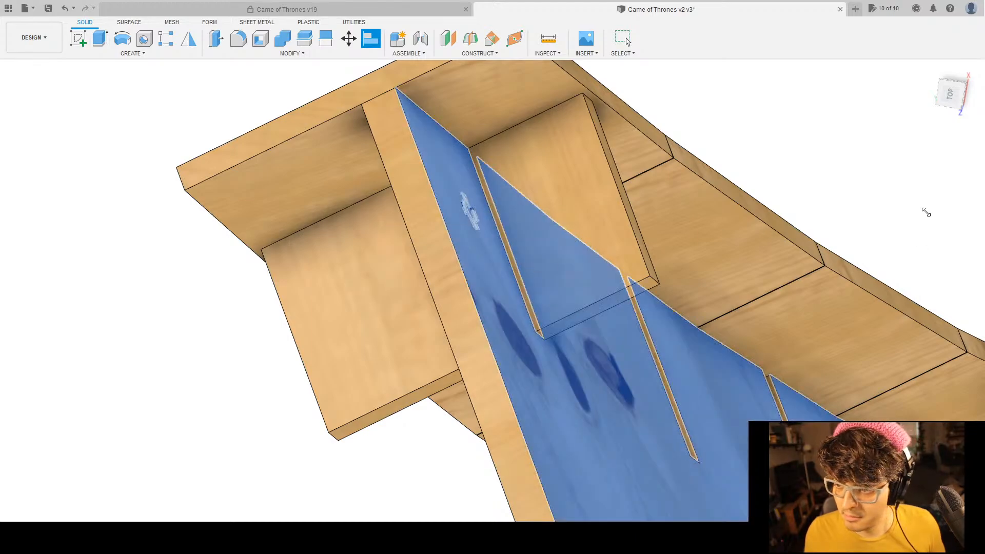
key(Escape)
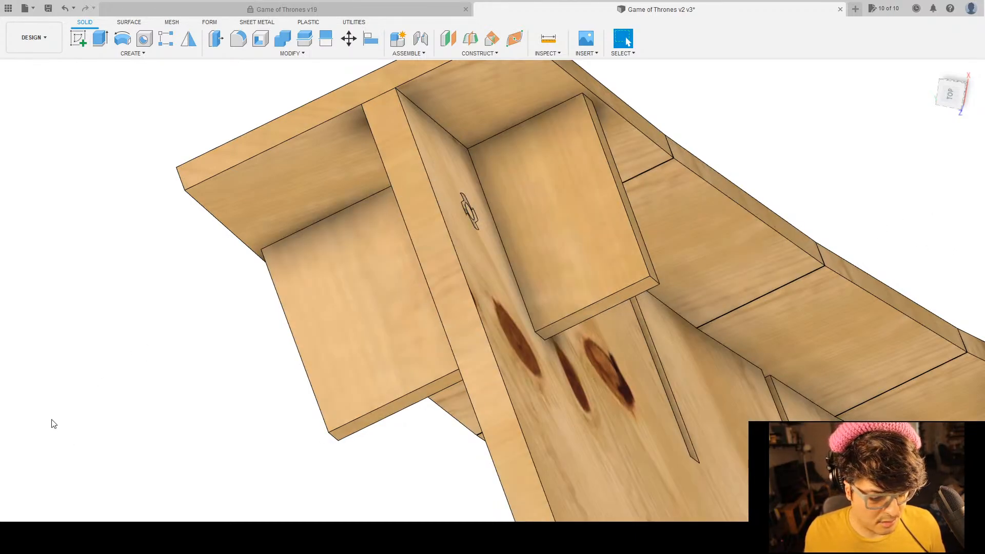
Create a sketch on the side board face that carries the end bracket plate with the two holes.
shift+middle_drag(47, 370, 395, 250)
scroll(395, 250, up, 3)
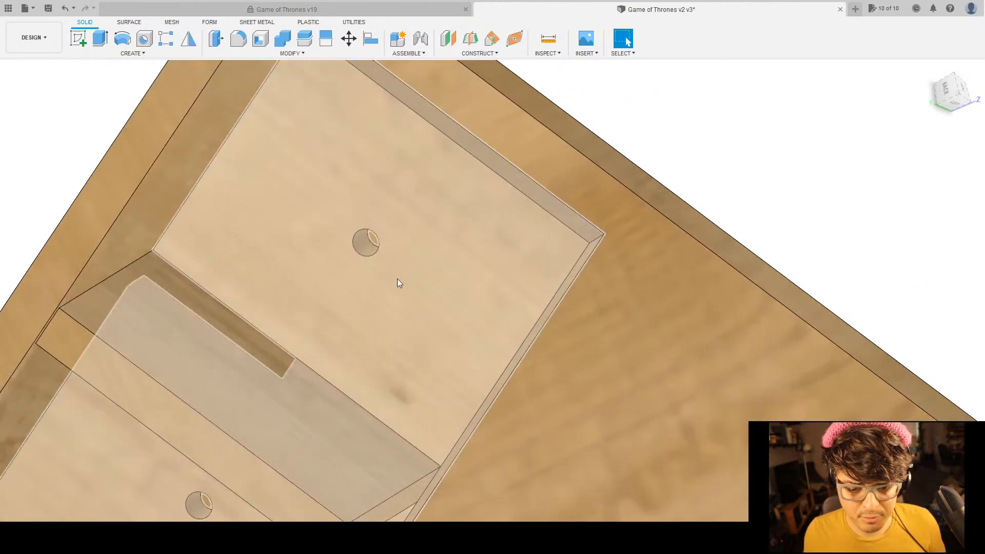
click(617, 257)
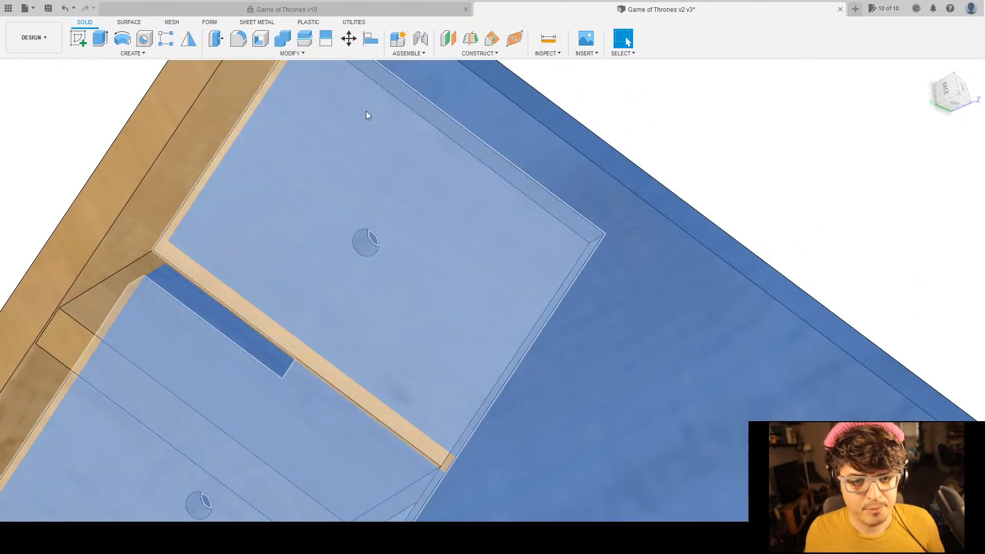
key(Escape)
scroll(671, 198, down, 4)
middle_drag(671, 198, 639, 154)
scroll(639, 155, up, 2)
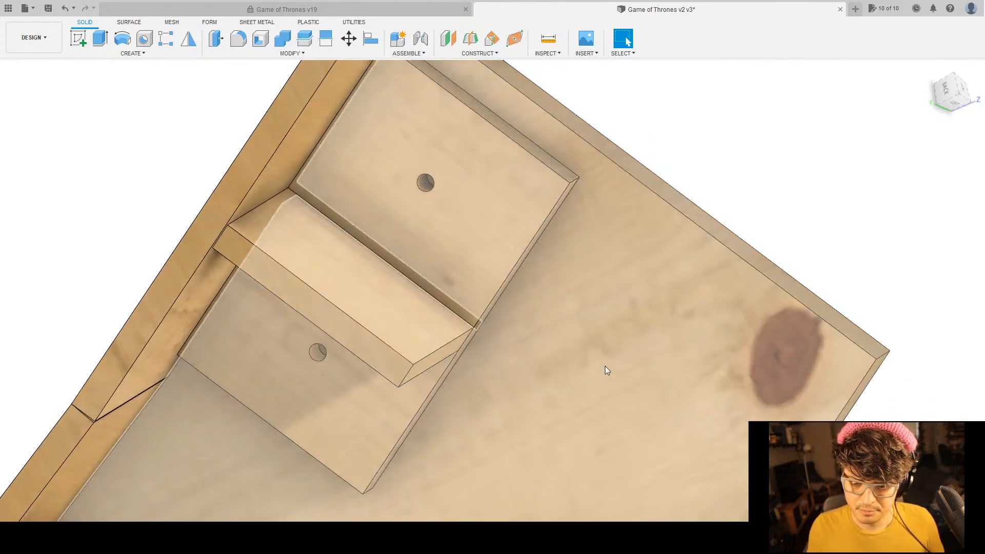
click(607, 368)
scroll(607, 367, down, 5)
mouse_move(824, 354)
shift+middle_down()
mouse_move(826, 315)
mouse_move(826, 334)
shift+middle_up()
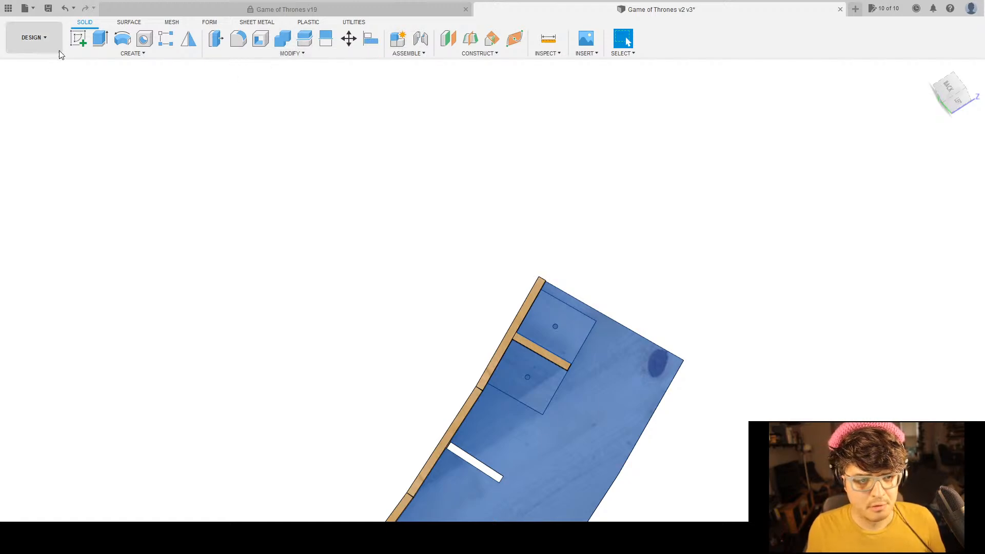
click(72, 36)
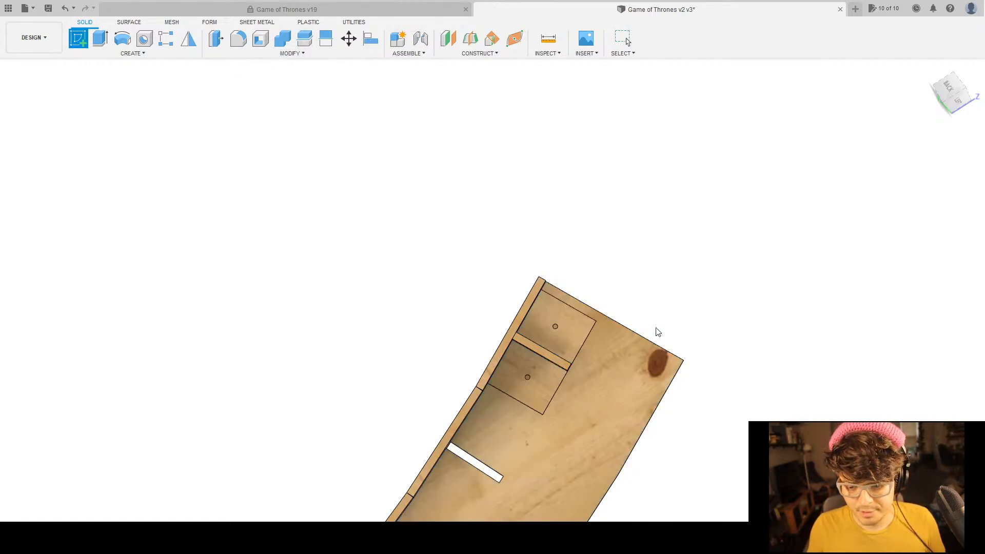
click(627, 396)
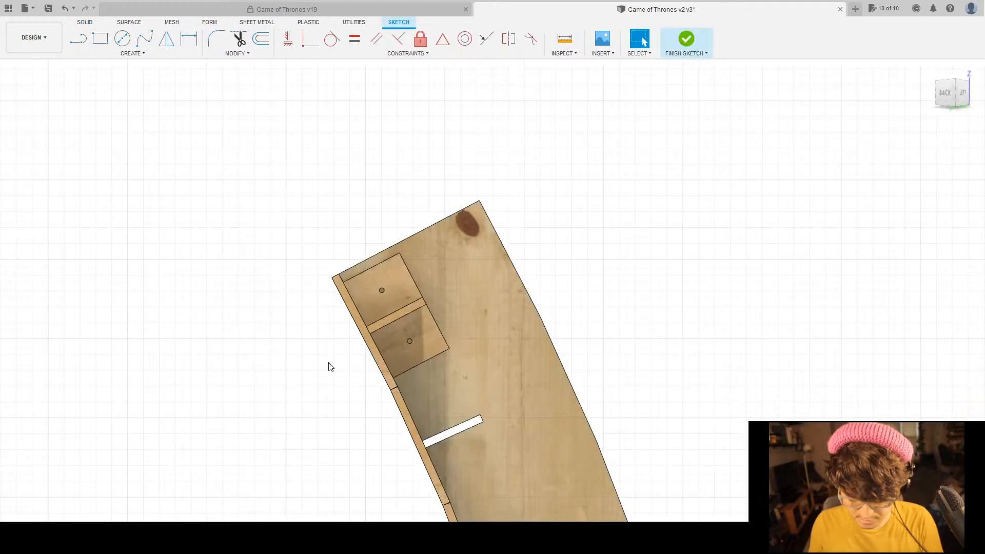
Project the outline and both holes of the end bracket plate into the sketch.
scroll(366, 326, up, 5)
scroll(427, 209, up, 2)
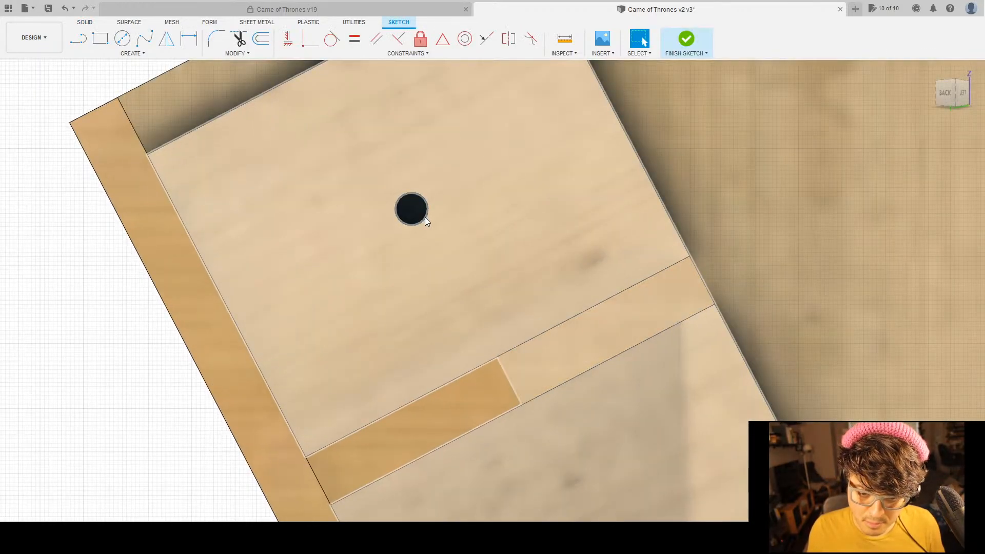
click(424, 217)
scroll(503, 275, down, 2)
scroll(503, 275, down, 2)
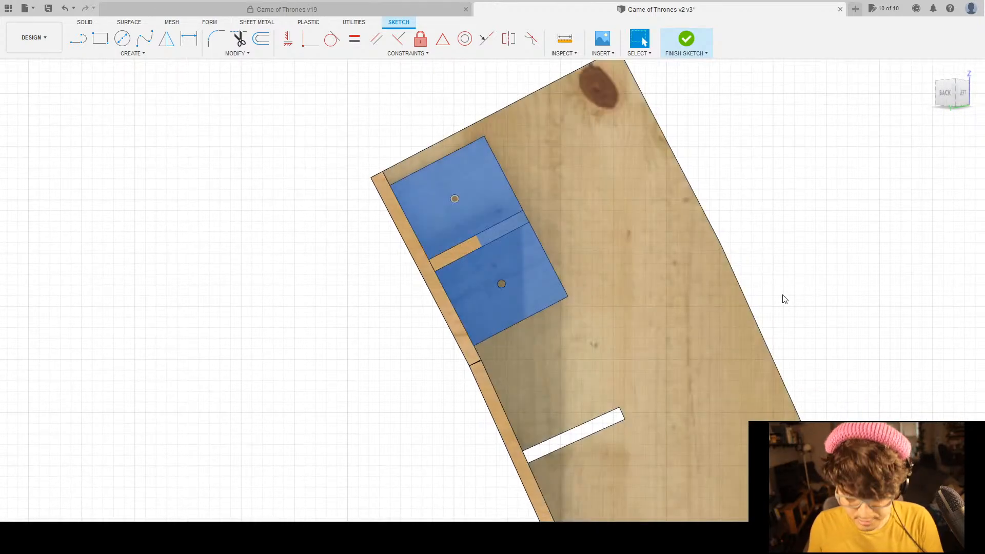
key(p)
click(532, 266)
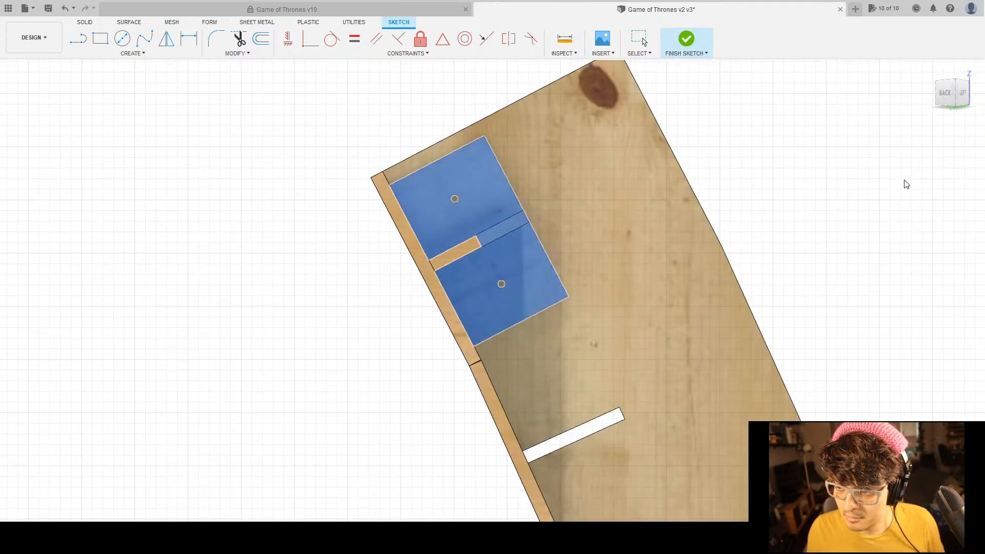
key(Escape)
Extrude both projected hole circles as a cut through the side board.
scroll(461, 211, up, 8)
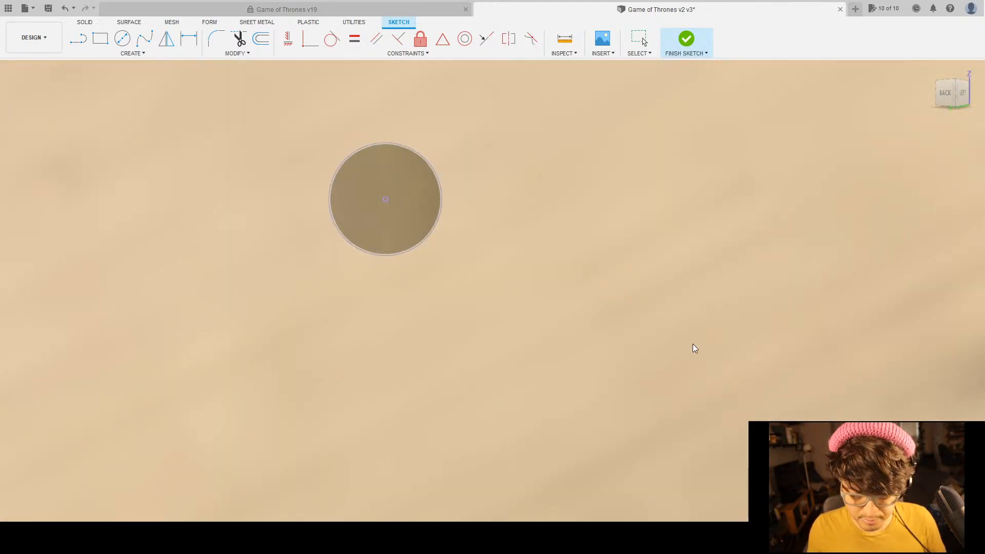
key(e)
click(414, 240)
scroll(416, 239, down, 8)
middle_drag(574, 280, 484, 97)
scroll(478, 240, up, 4)
middle_drag(409, 121, 453, 235)
scroll(391, 244, up, 4)
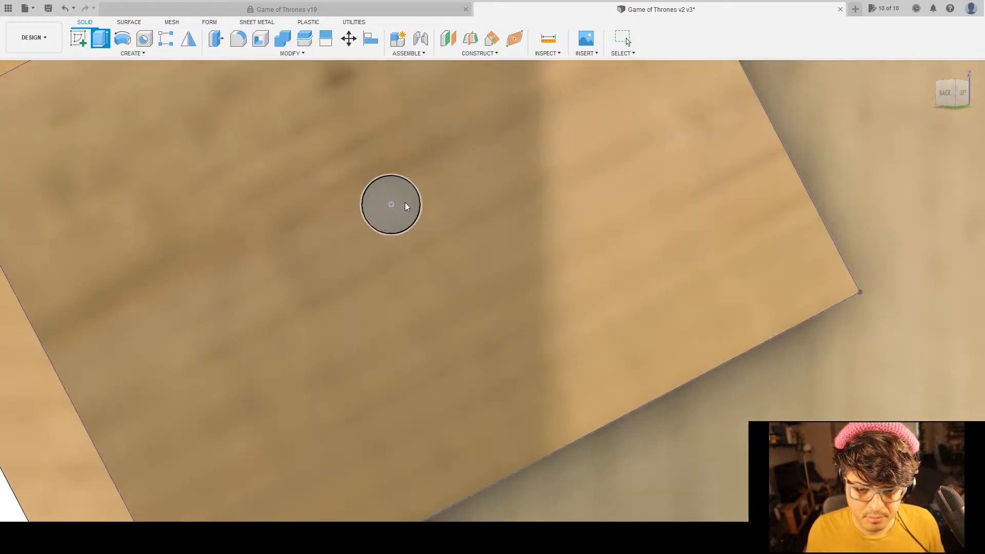
scroll(466, 215, down, 10)
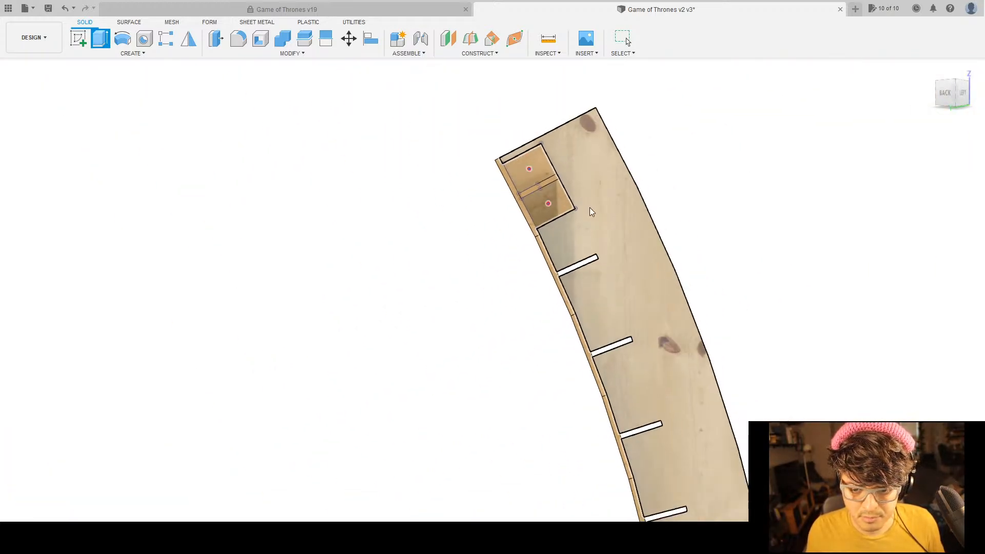
shift+middle_drag(589, 207, 554, 213)
middle_drag(741, 183, 410, 196)
scroll(421, 205, up, 4)
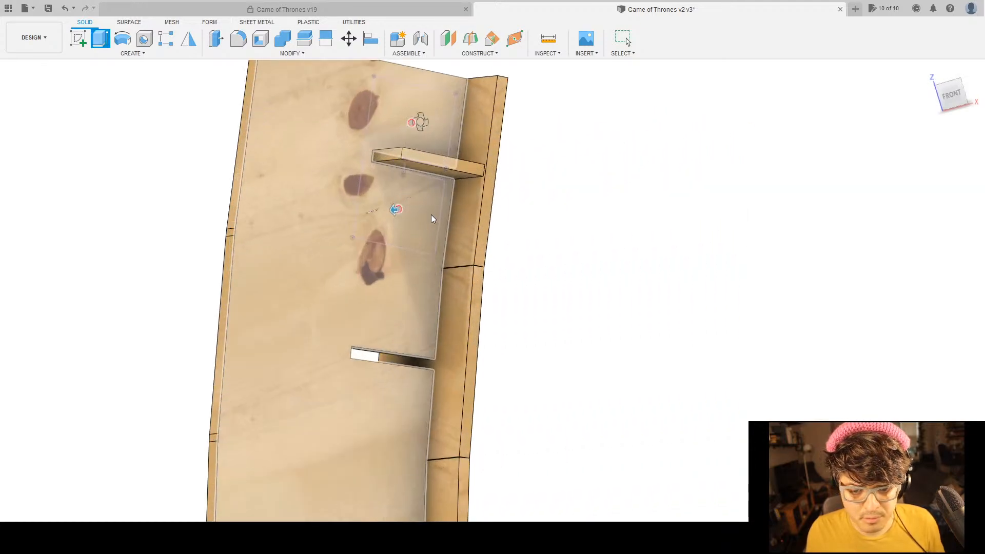
middle_drag(667, 273, 576, 242)
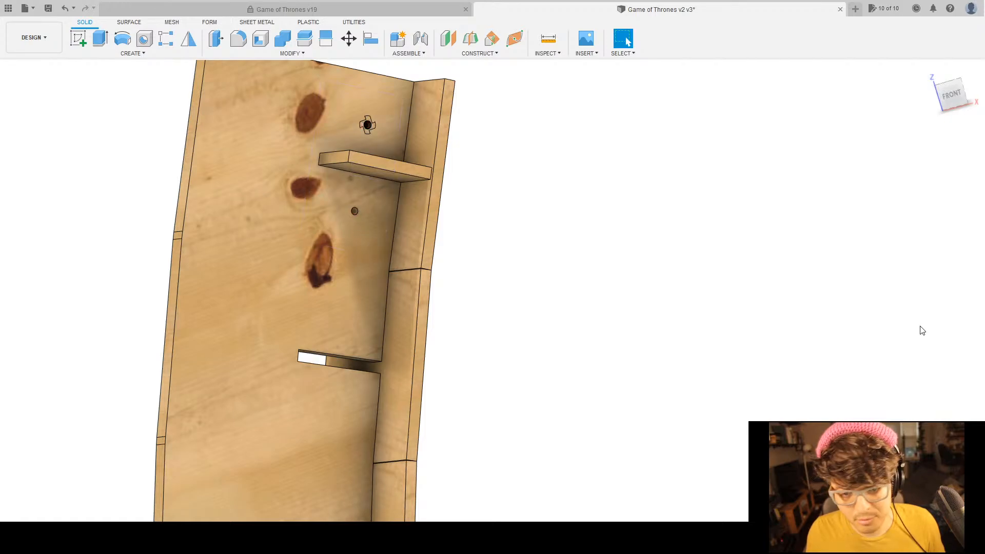
Hide the end bracket with the two holes to expose the side board's face behind it.
shift+middle_drag(624, 202, 417, 121)
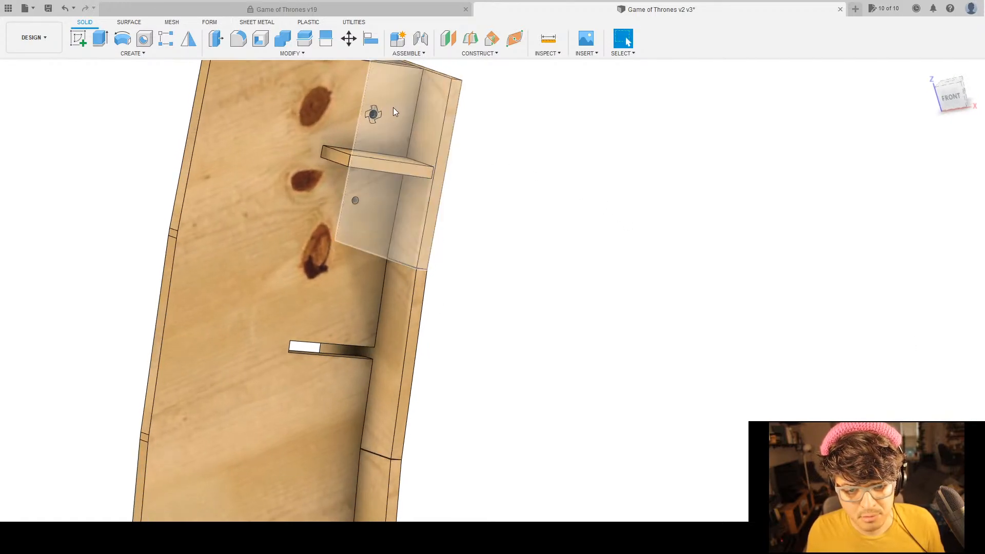
scroll(367, 115, up, 5)
scroll(366, 113, up, 3)
scroll(387, 266, down, 5)
shift+middle_drag(389, 186, 468, 257)
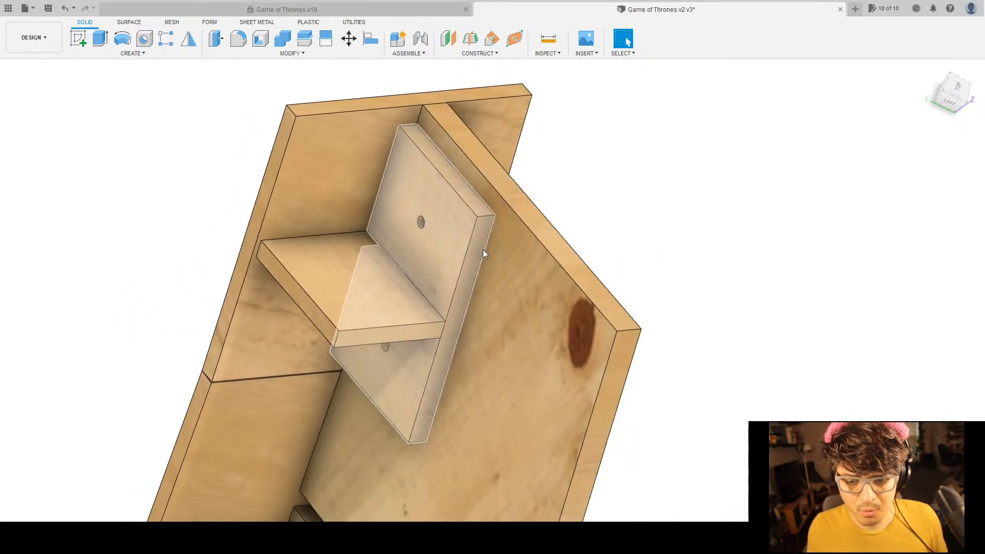
click(446, 245)
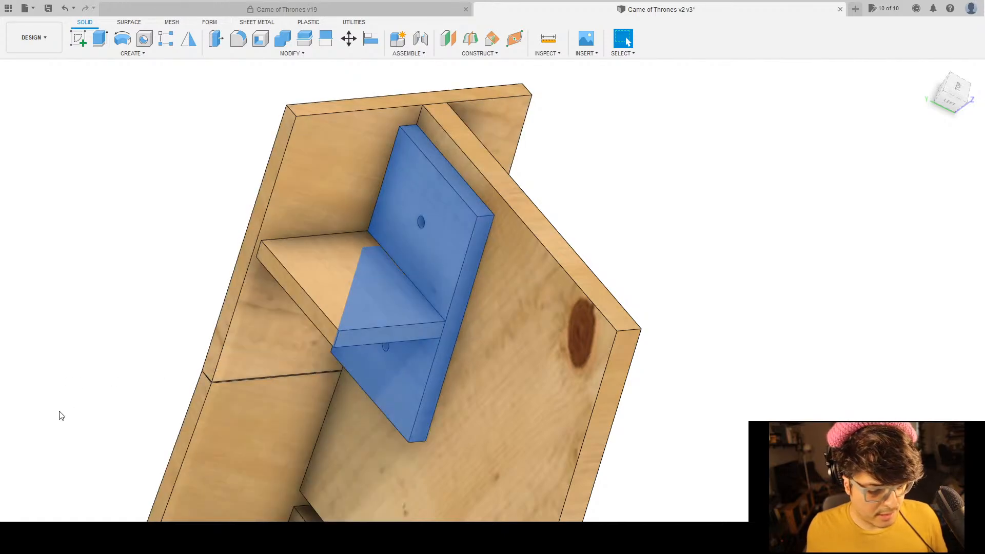
click(46, 370)
click(756, 93)
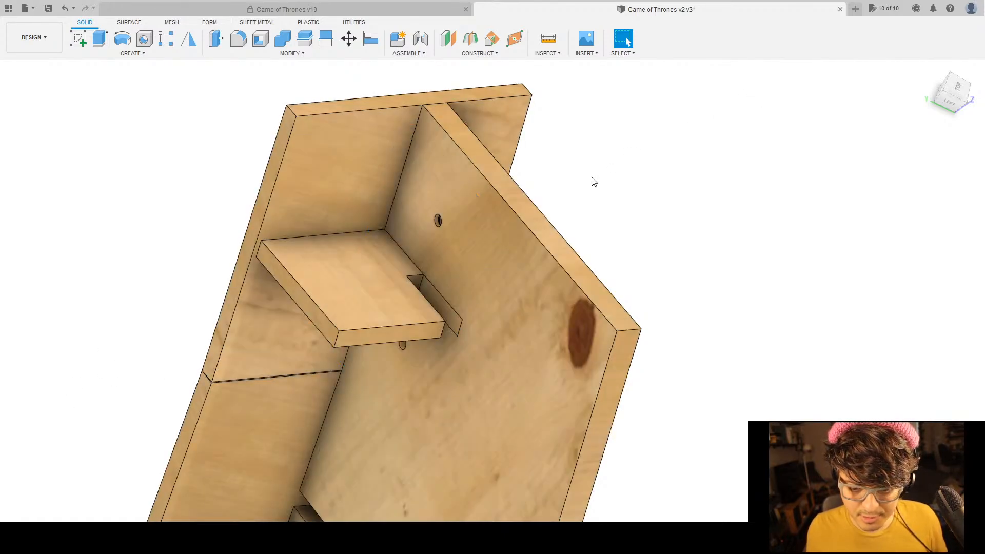
Hide the side board and measure the outer cylindrical face of the T-nut's barrel.
middle_drag(593, 178, 631, 174)
shift+middle_drag(582, 240, 419, 242)
scroll(425, 237, up, 10)
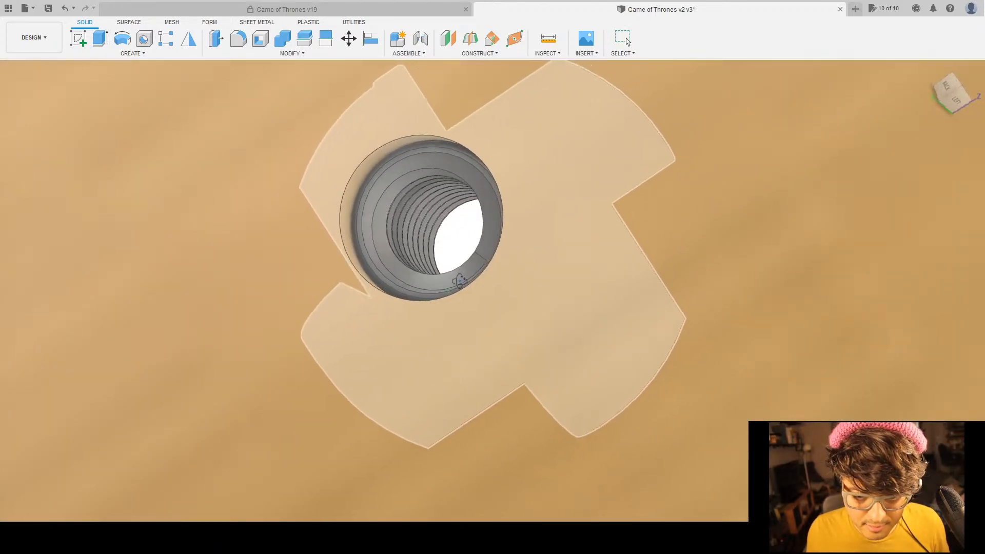
shift+middle_drag(459, 280, 466, 288)
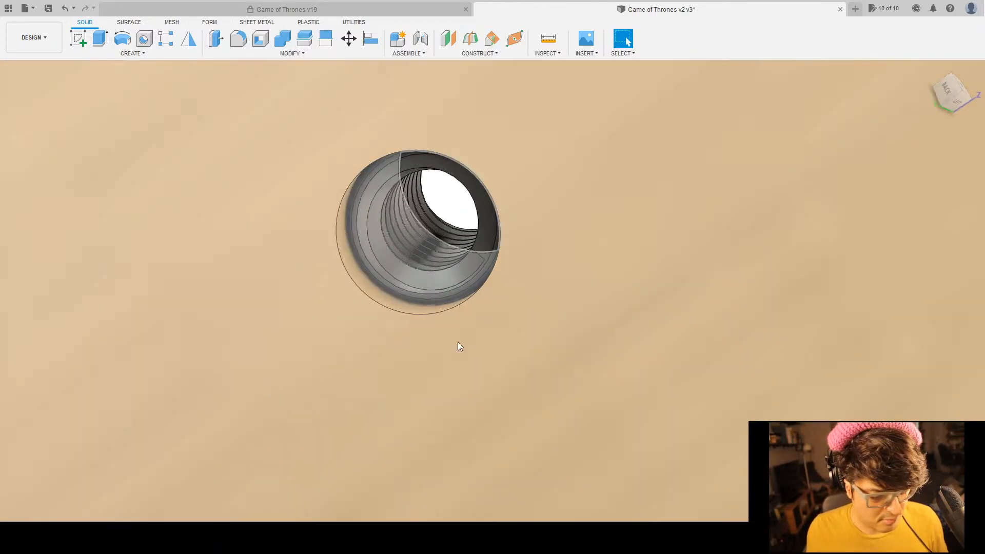
click(429, 367)
key(v)
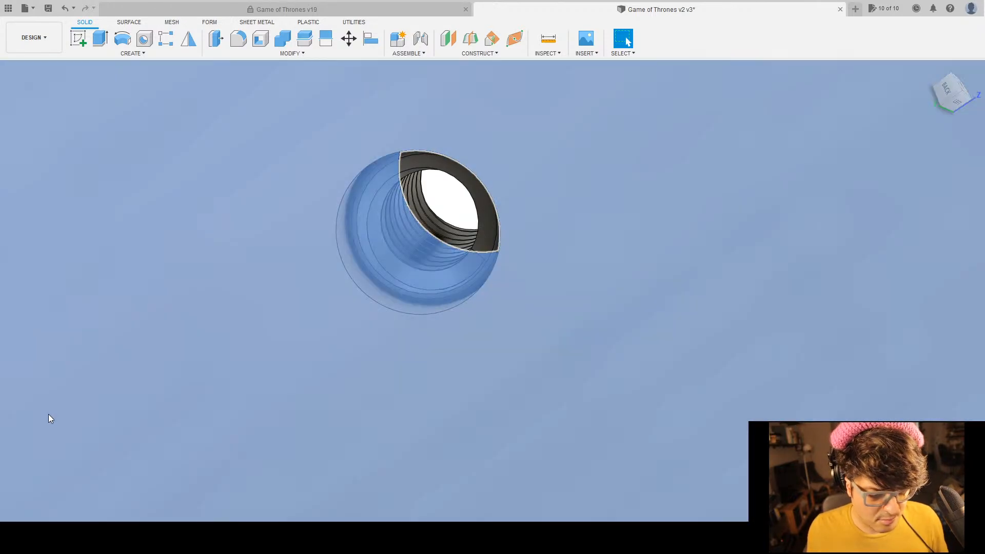
scroll(444, 301, down, 4)
click(788, 284)
middle_drag(690, 204, 655, 215)
click(462, 211)
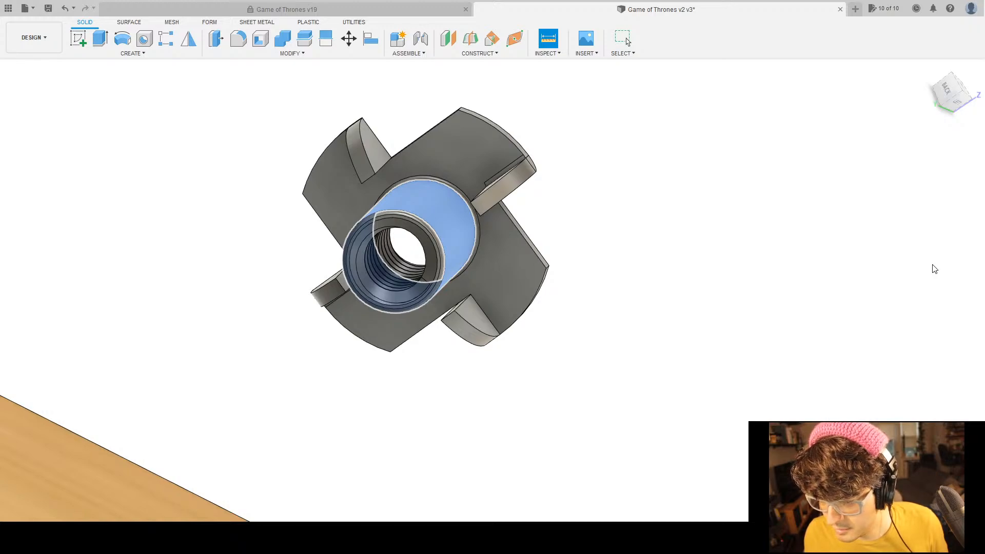
click(922, 277)
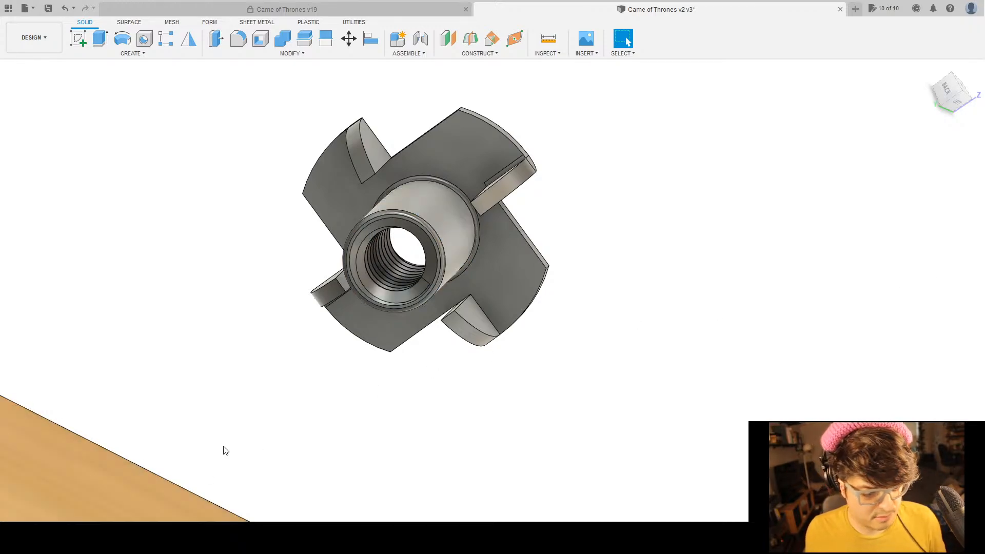
Show the side board again and measure the cylindrical wall of its hole.
scroll(47, 378, down, 3)
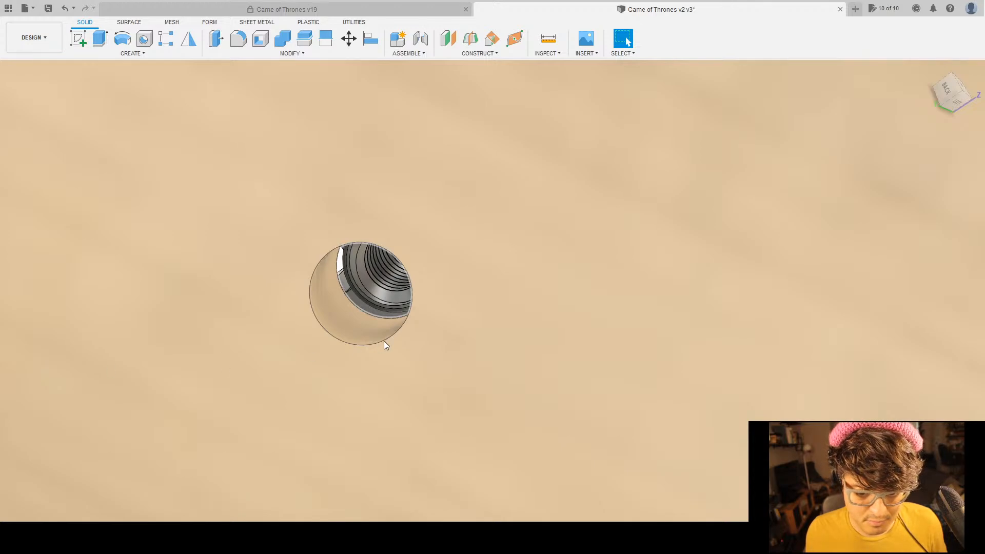
key(i)
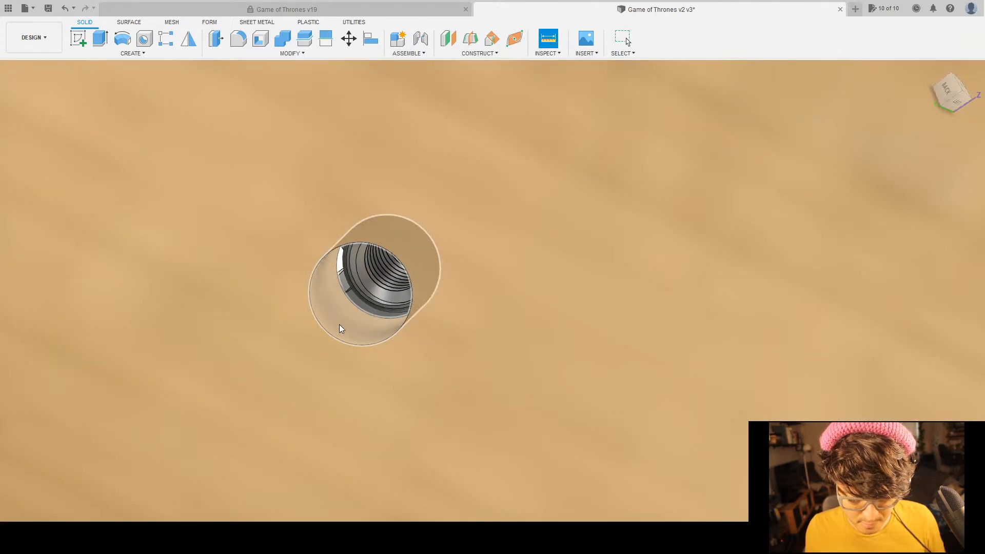
click(340, 325)
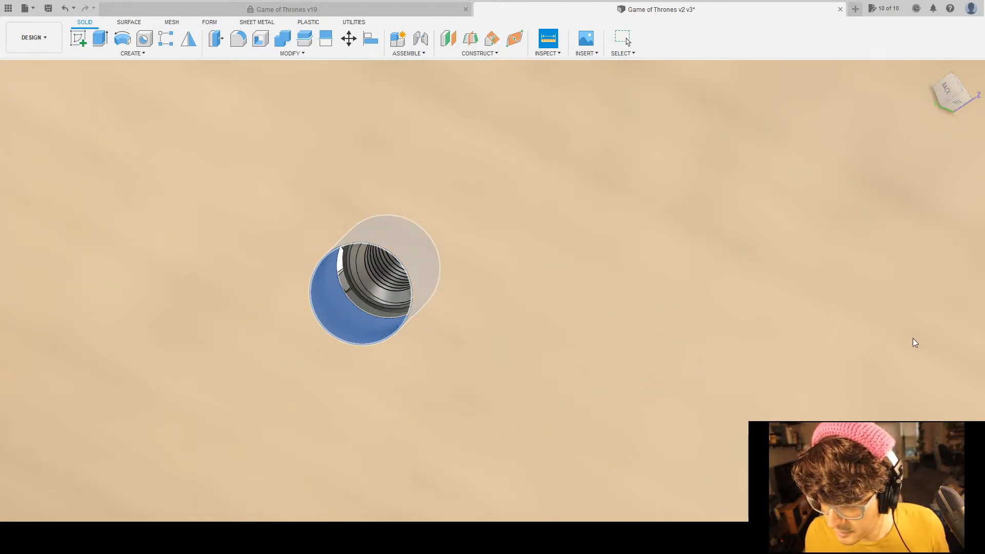
key(Escape)
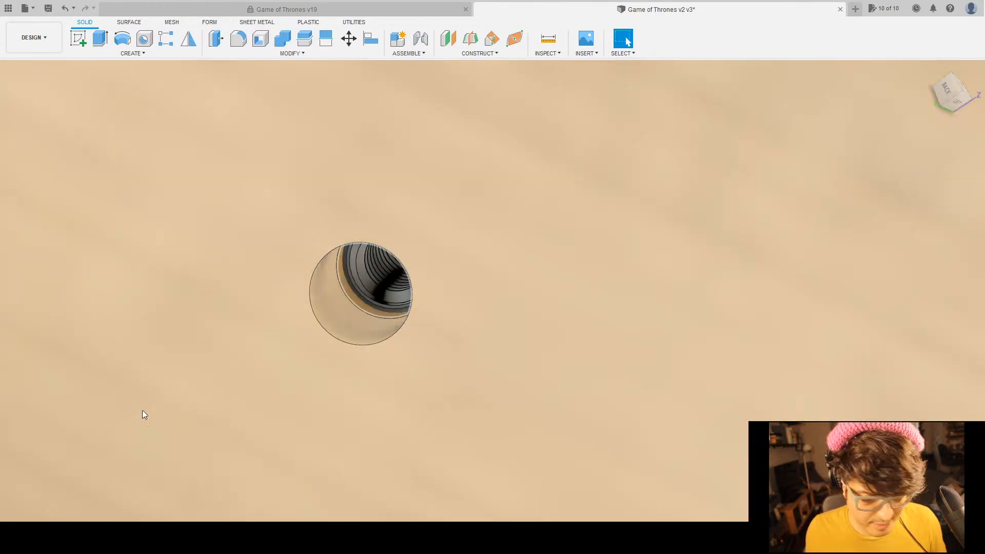
Examine how the T-nut's flange sits in the side board face around the upper hole.
scroll(339, 386, up, 5)
scroll(339, 386, down, 3)
shift+middle_drag(596, 262, 476, 262)
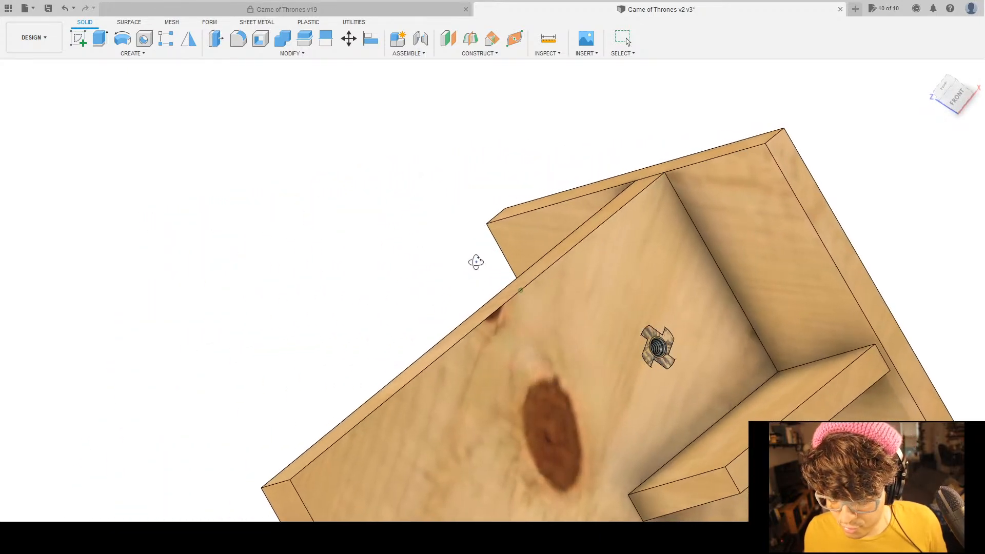
middle_drag(733, 344, 582, 323)
scroll(523, 333, up, 5)
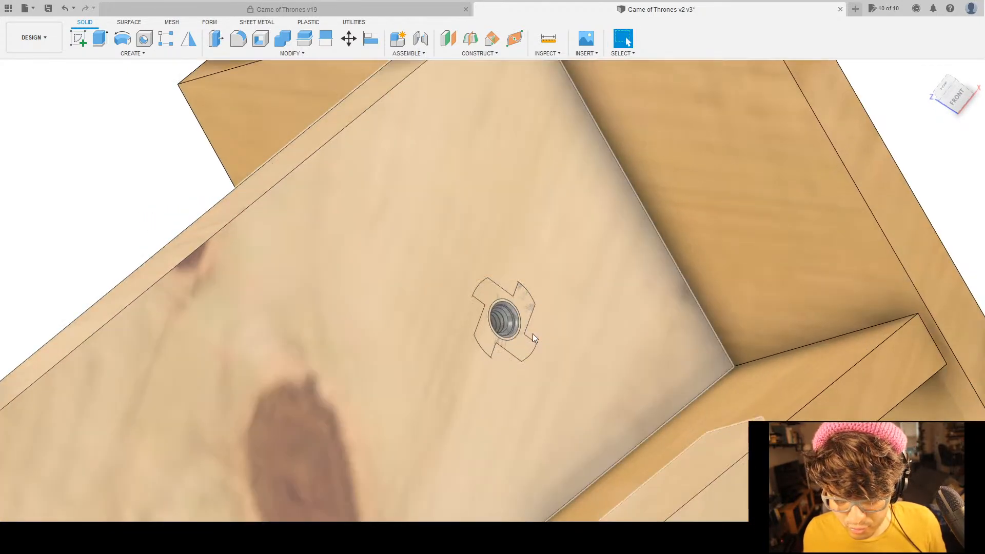
scroll(538, 337, up, 2)
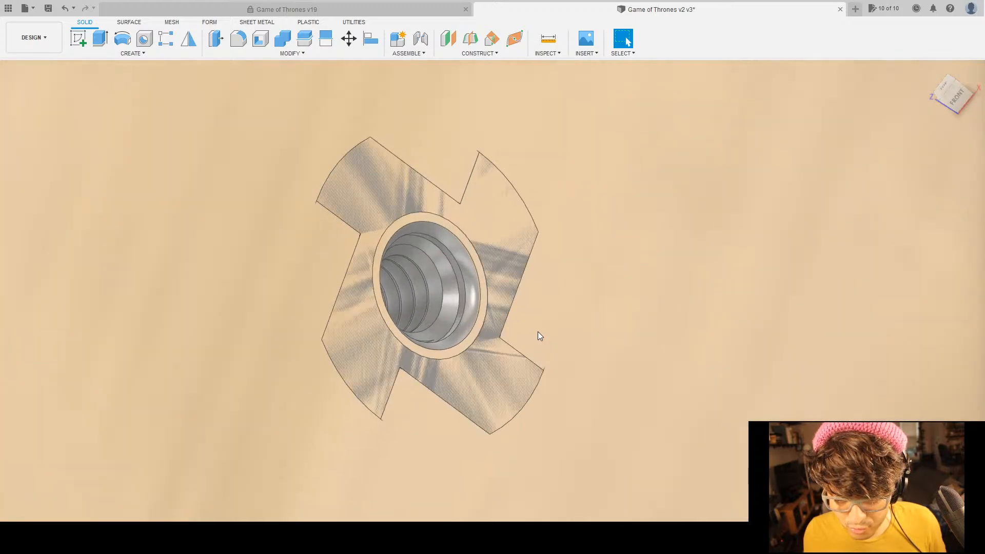
scroll(578, 333, down, 3)
scroll(581, 336, down, 5)
middle_drag(623, 292, 587, 200)
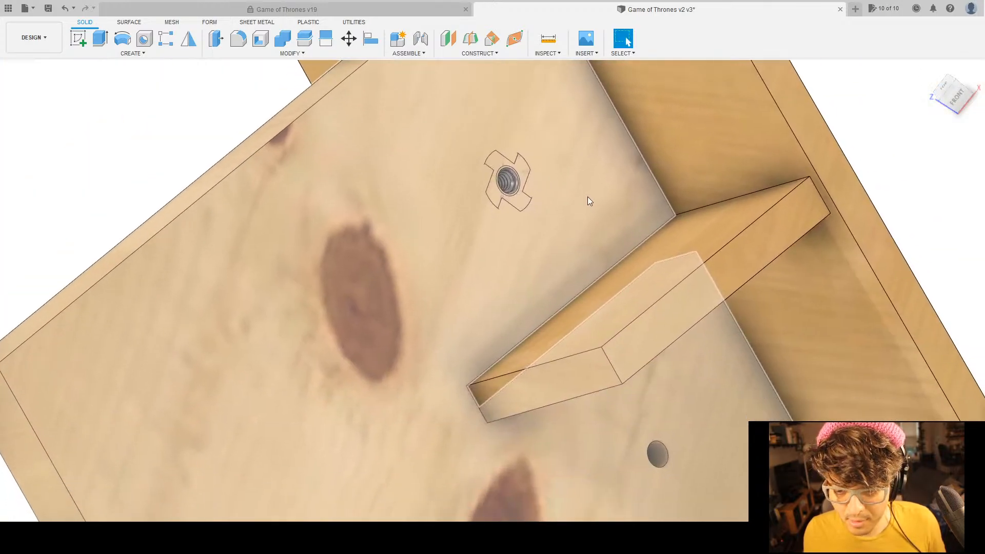
click(586, 224)
scroll(587, 224, down, 2)
middle_drag(895, 96, 766, 143)
click(525, 107)
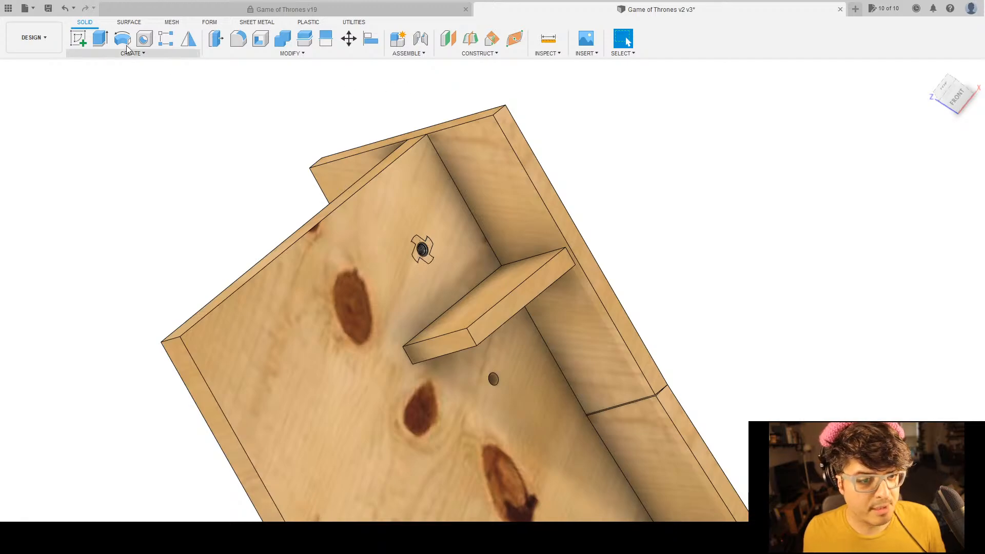
Sketch a 20 mm diameter circle on the side board's T-nut face, centred on the T-nut's bore and enclosing its flange.
click(78, 43)
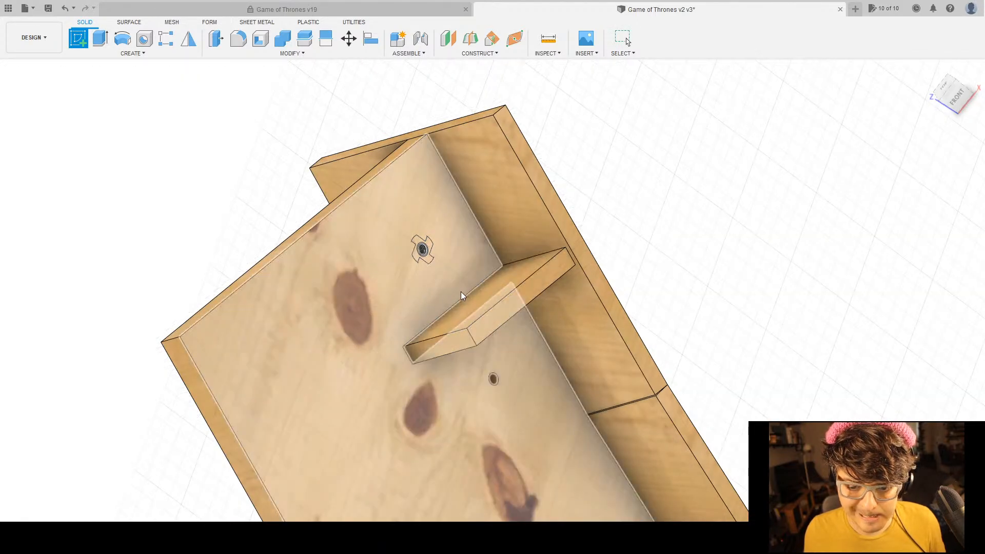
click(445, 281)
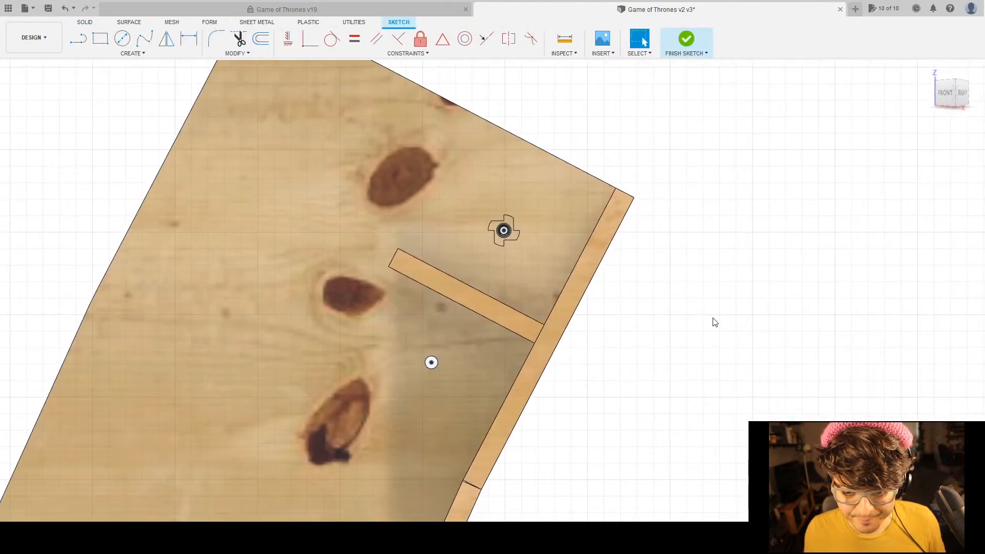
key(c)
scroll(494, 190, up, 8)
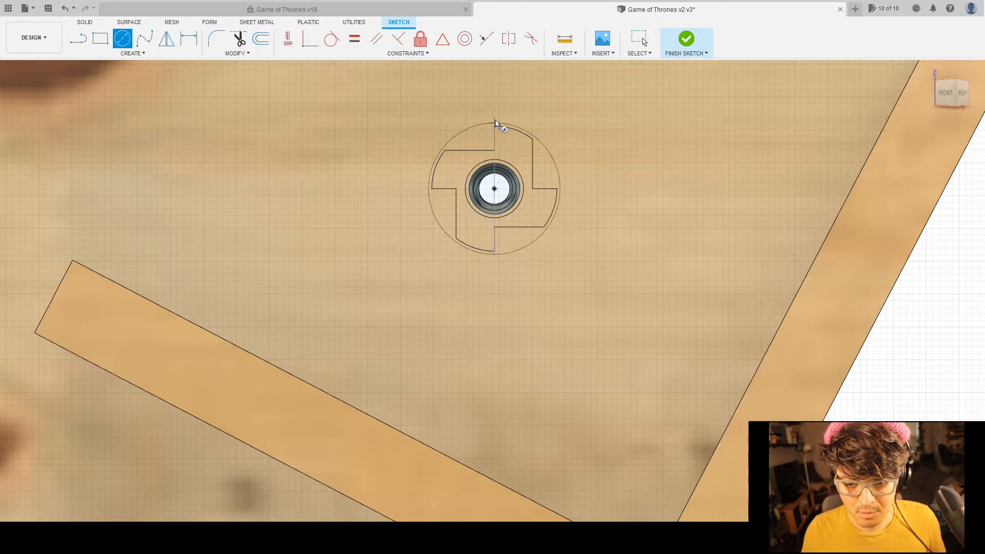
click(496, 123)
key(Escape)
scroll(538, 308, down, 3)
scroll(512, 263, up, 3)
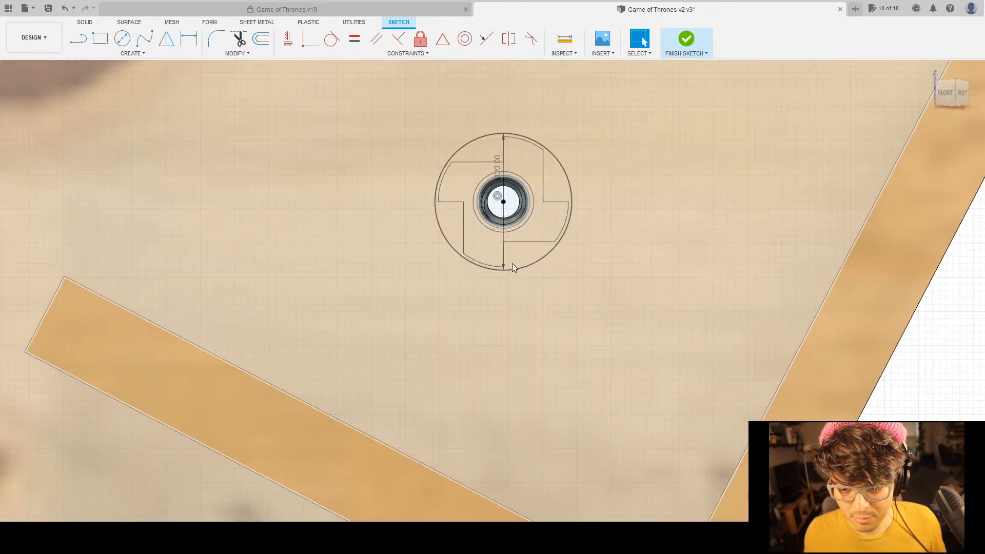
Extrude the ring between the 20 mm circle and the hole as a cut into the side board, forming a recess for the T-nut's flange.
key(e)
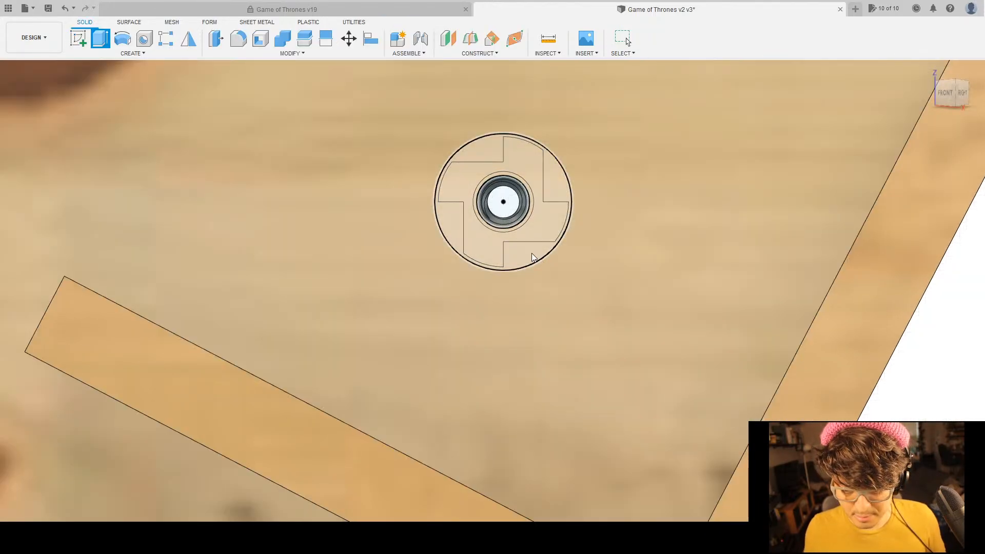
click(532, 254)
scroll(543, 296, down, 4)
mouse_move(528, 320)
shift+middle_down()
mouse_move(611, 345)
mouse_move(598, 352)
shift+middle_up()
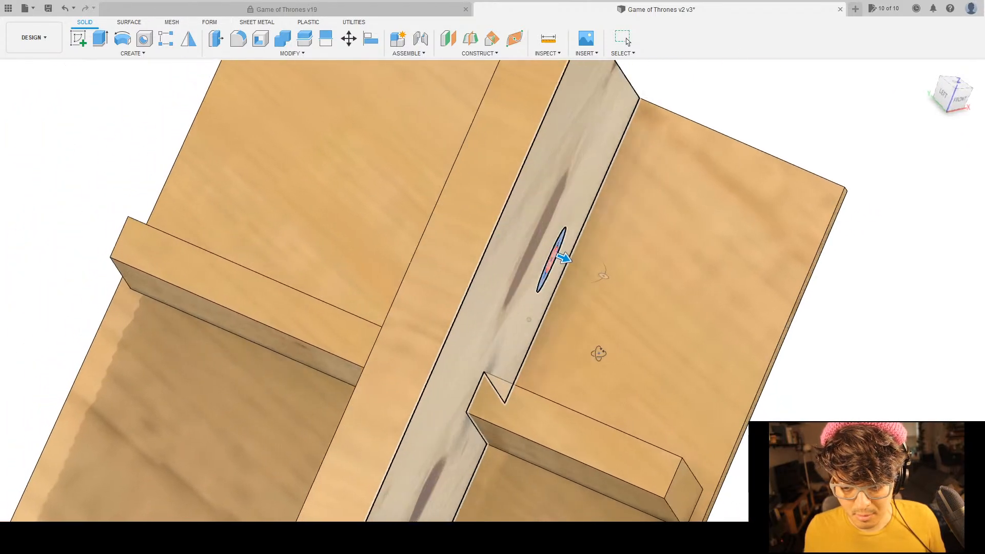
click(48, 416)
shift+middle_drag(509, 326, 564, 314)
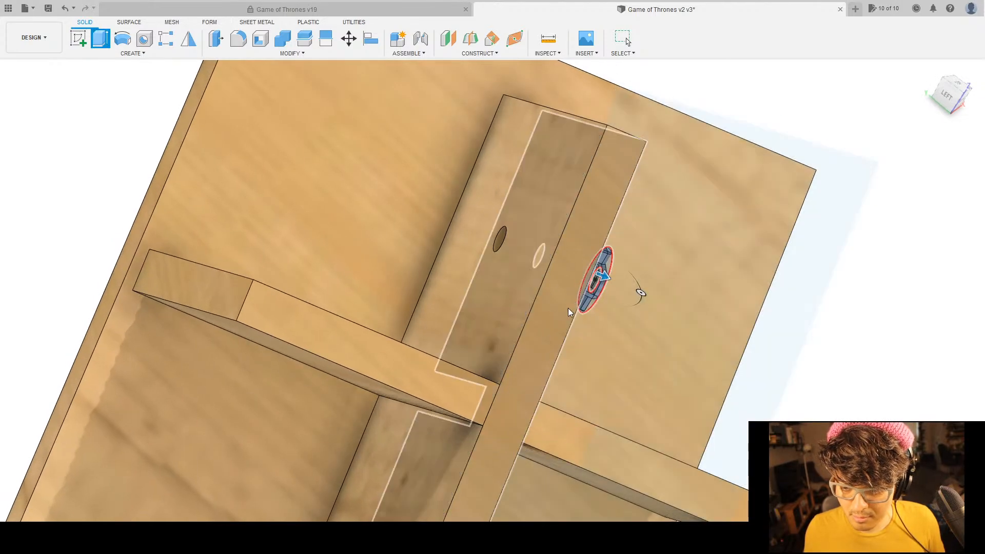
scroll(564, 314, up, 8)
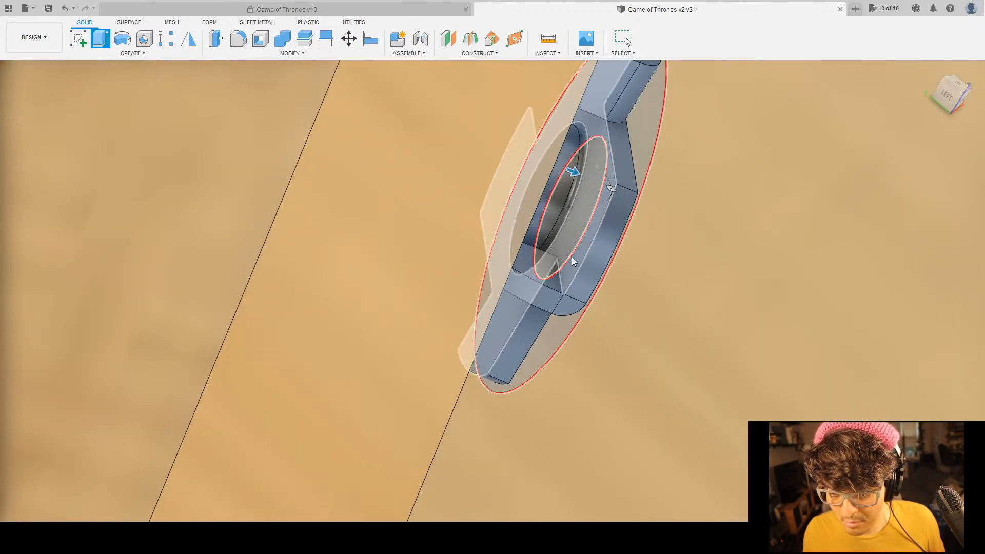
scroll(626, 319, down, 10)
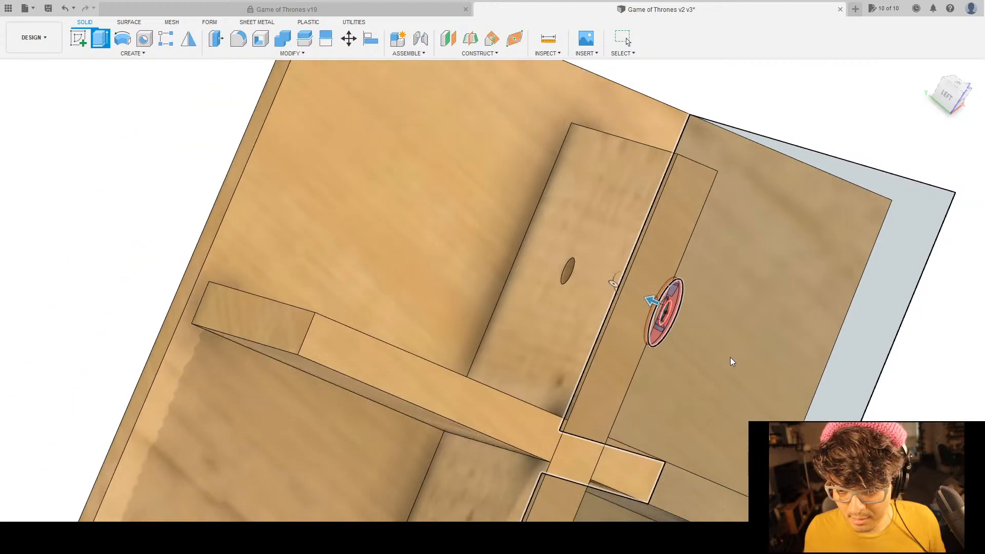
shift+middle_drag(730, 360, 37, 389)
click(50, 417)
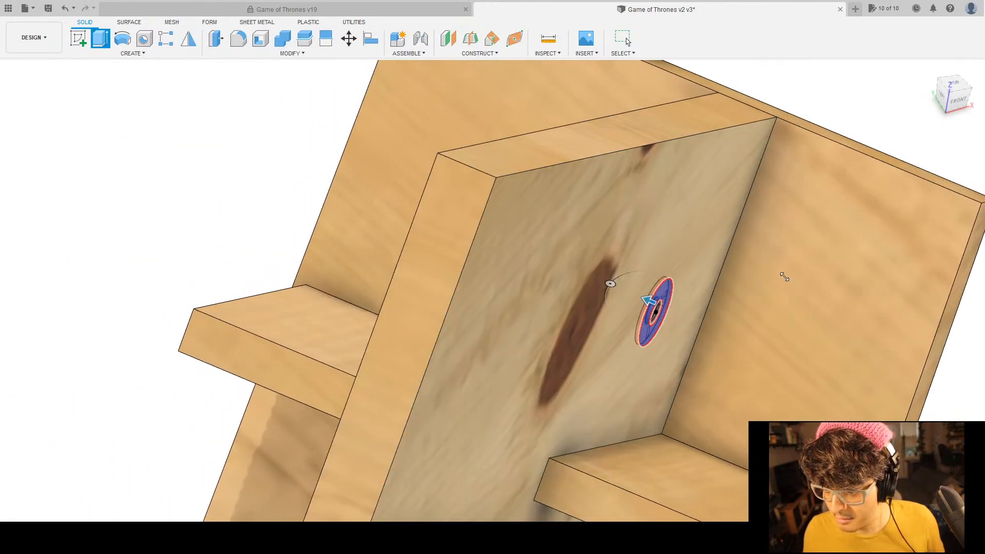
shift+middle_drag(775, 317, 506, 210)
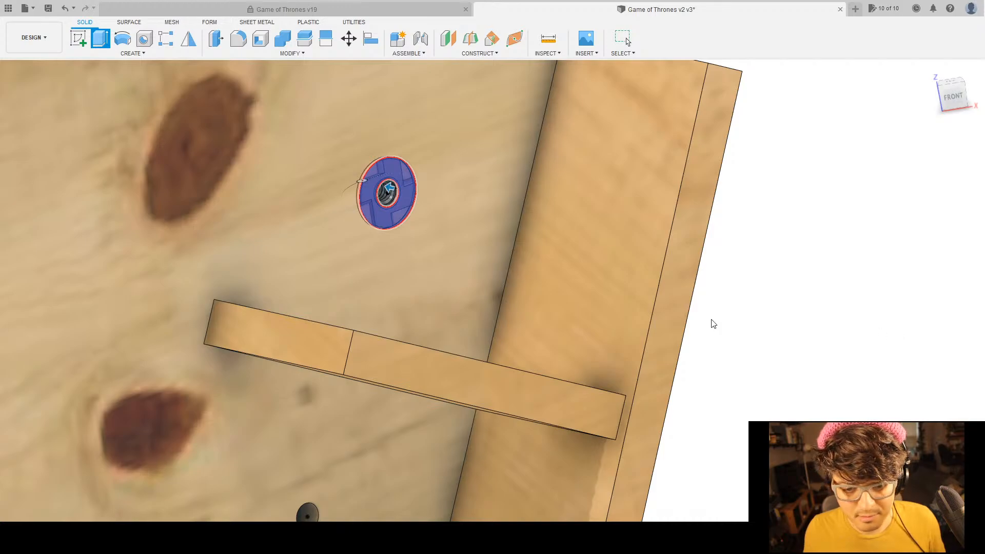
key(Return)
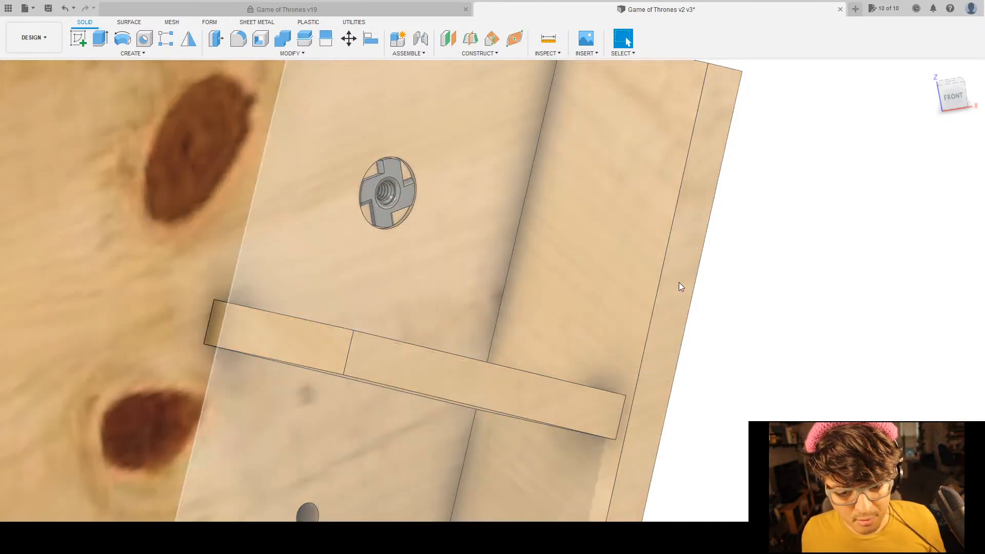
Measure the distance from the T-nut's flange face to the outer face of the end bracket on the opposite side of the board.
scroll(716, 311, down, 5)
shift+middle_drag(822, 353, 586, 356)
scroll(491, 191, up, 5)
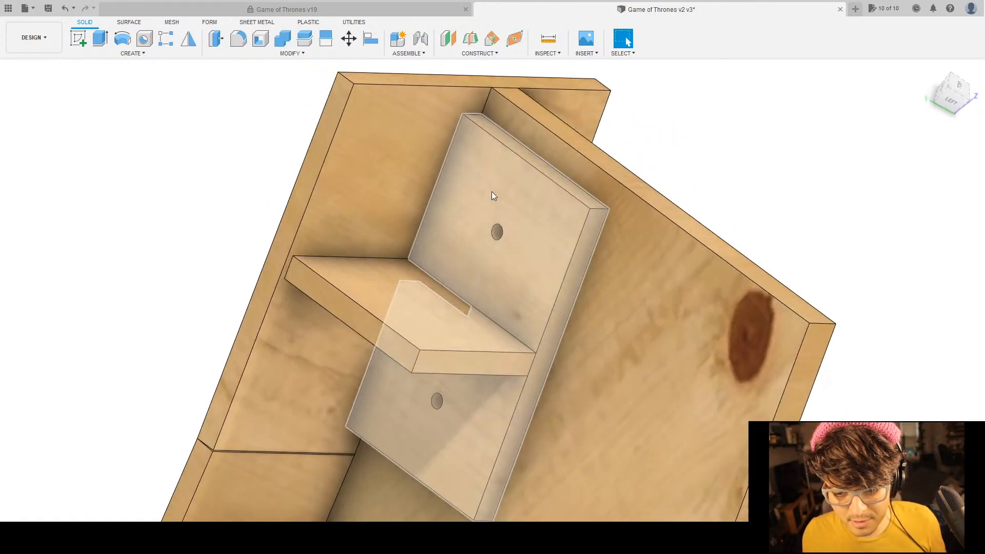
scroll(462, 270, down, 8)
shift+middle_drag(688, 374, 536, 153)
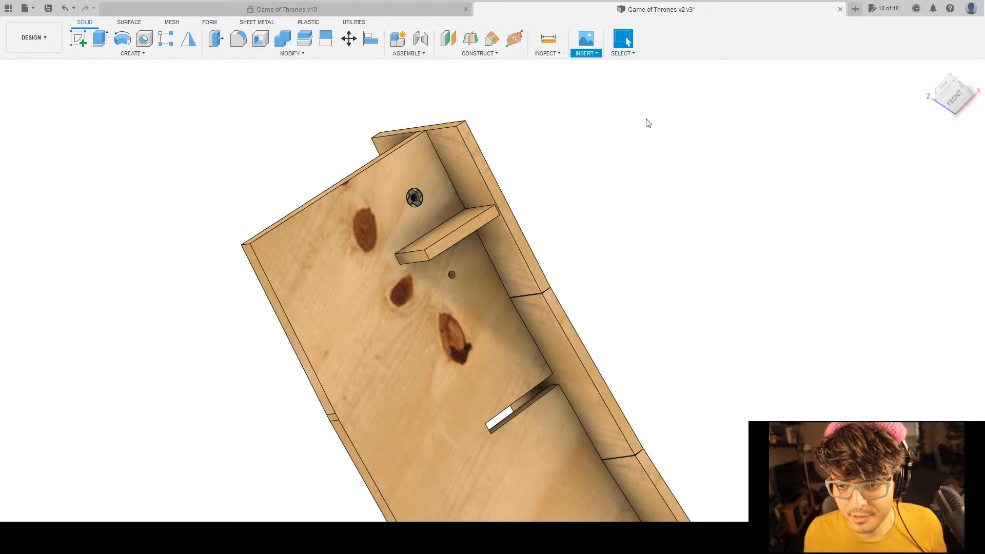
scroll(569, 196, down, 3)
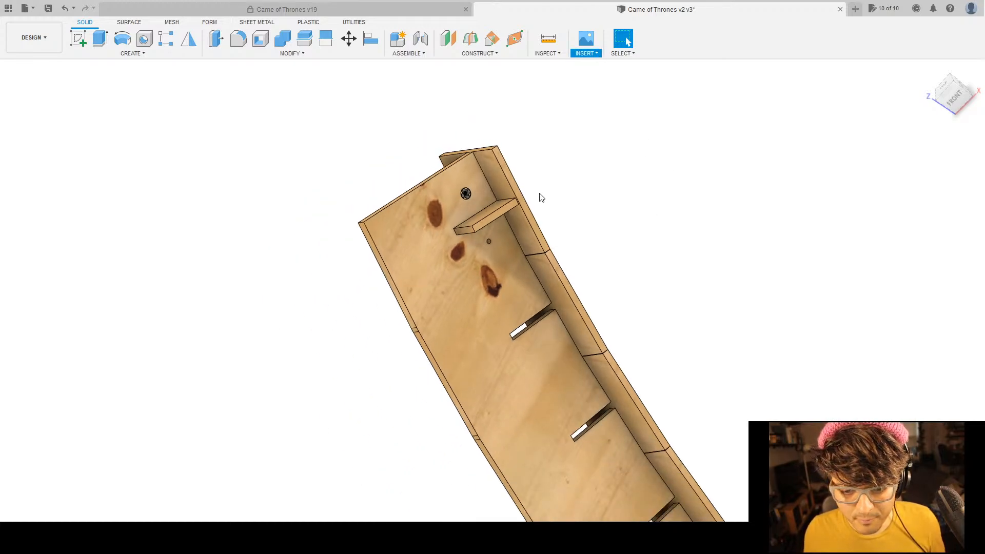
key(i)
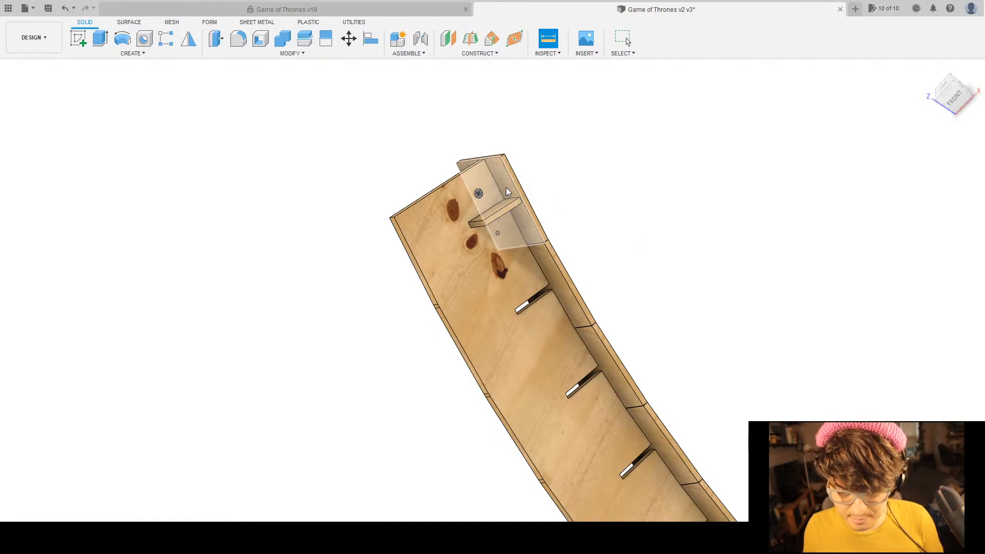
scroll(478, 198, up, 10)
click(479, 274)
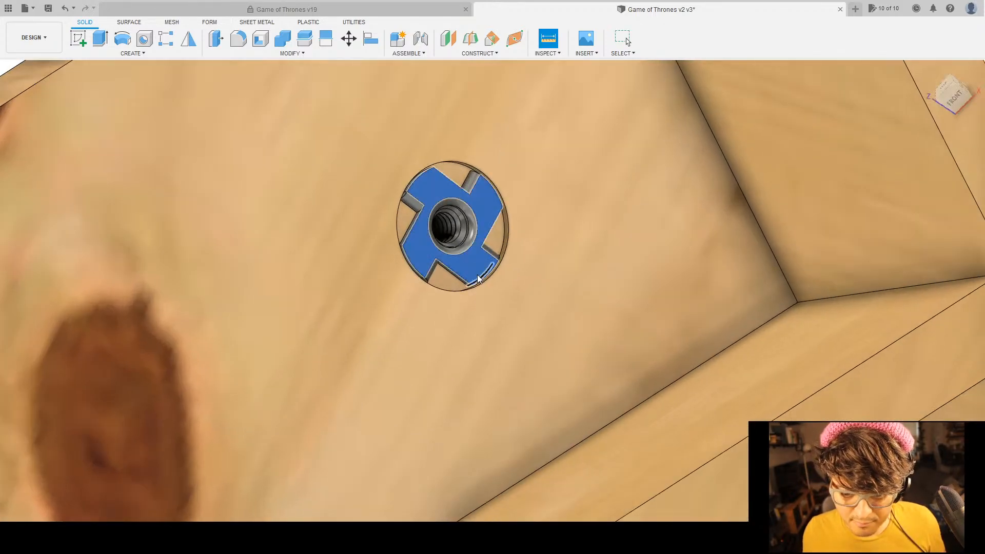
scroll(471, 274, down, 8)
shift+middle_drag(470, 273, 510, 312)
click(510, 312)
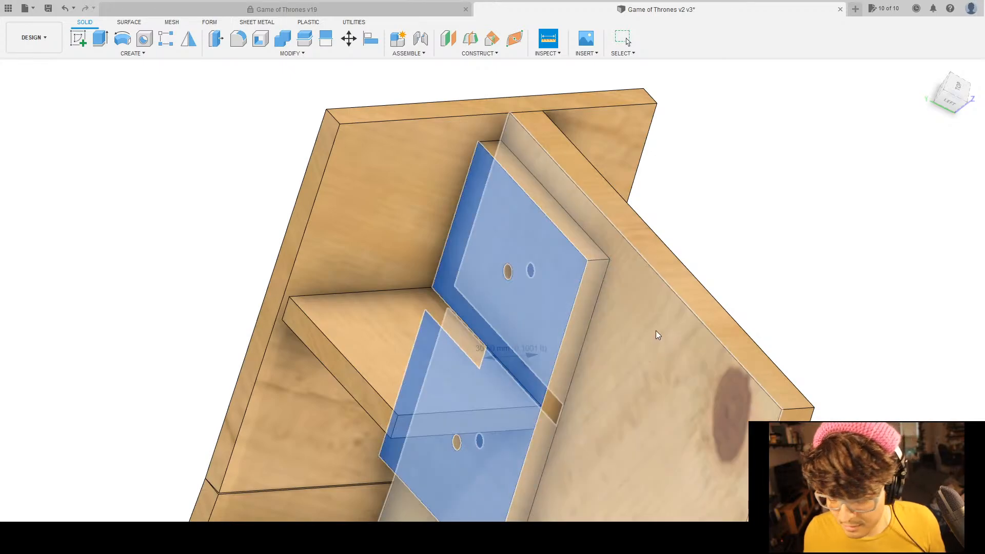
click(951, 411)
Examine the curved tower from both sides, checking the T-nut recess, the lower hole and the end bracket on the side board.
scroll(626, 227, down, 10)
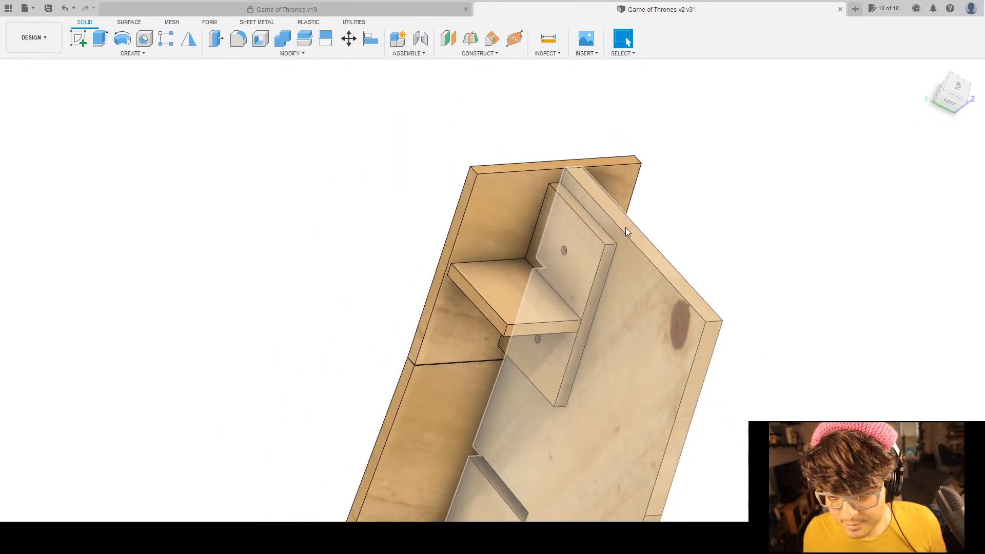
middle_drag(738, 304, 530, 305)
scroll(526, 287, down, 5)
scroll(487, 351, up, 6)
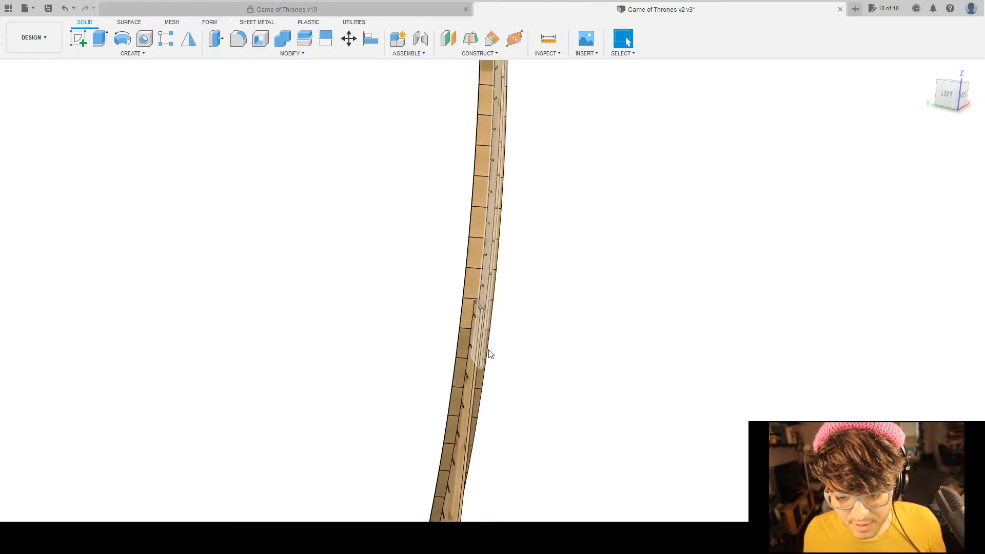
shift+middle_drag(485, 349, 672, 355)
shift+middle_drag(674, 354, 596, 367)
scroll(641, 331, down, 5)
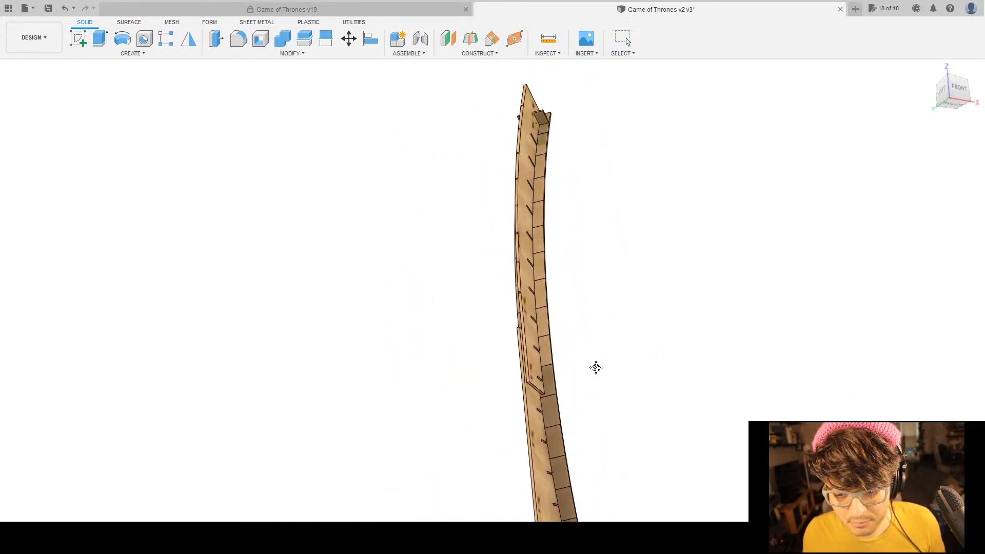
shift+middle_drag(572, 191, 572, 241)
scroll(572, 240, up, 8)
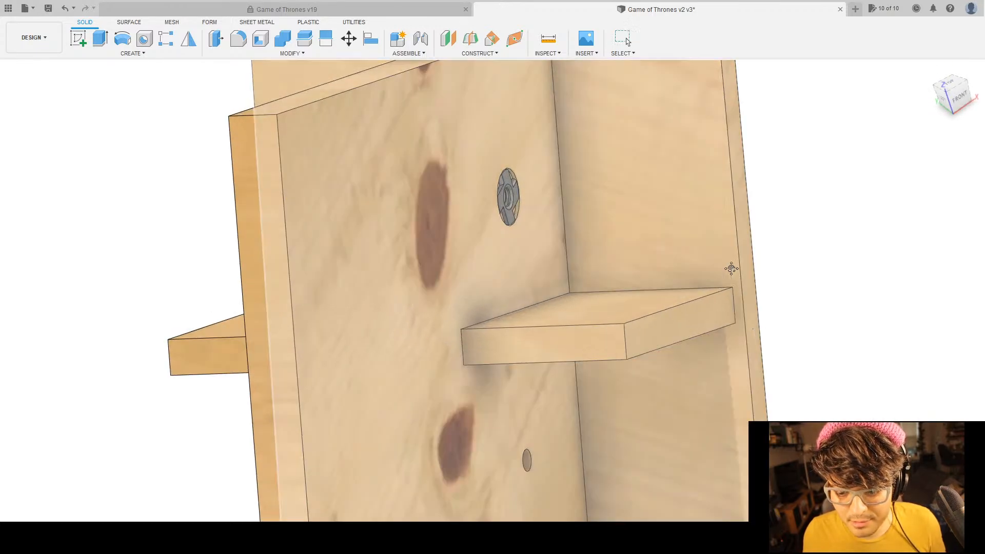
scroll(738, 289, down, 8)
middle_drag(814, 294, 698, 261)
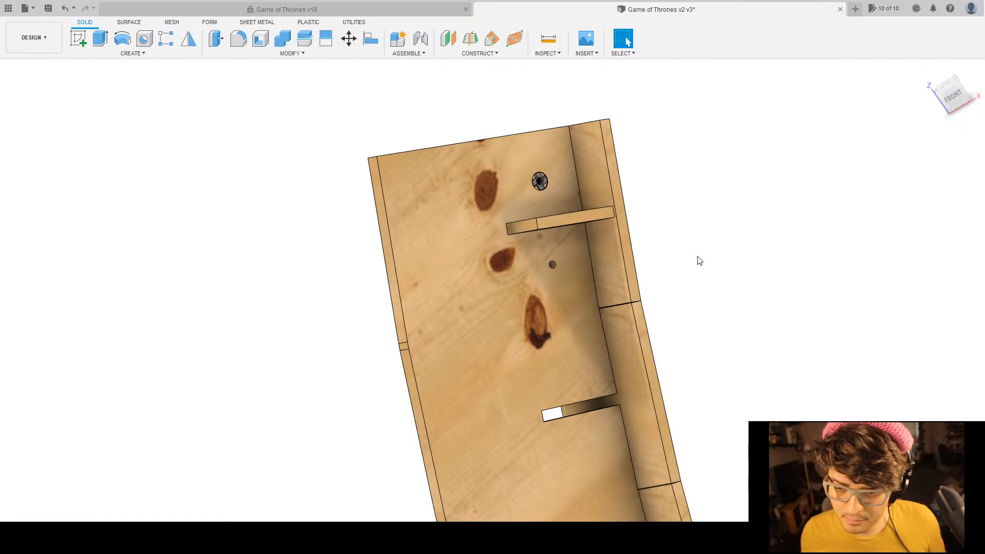
scroll(615, 159, down, 2)
scroll(614, 233, up, 6)
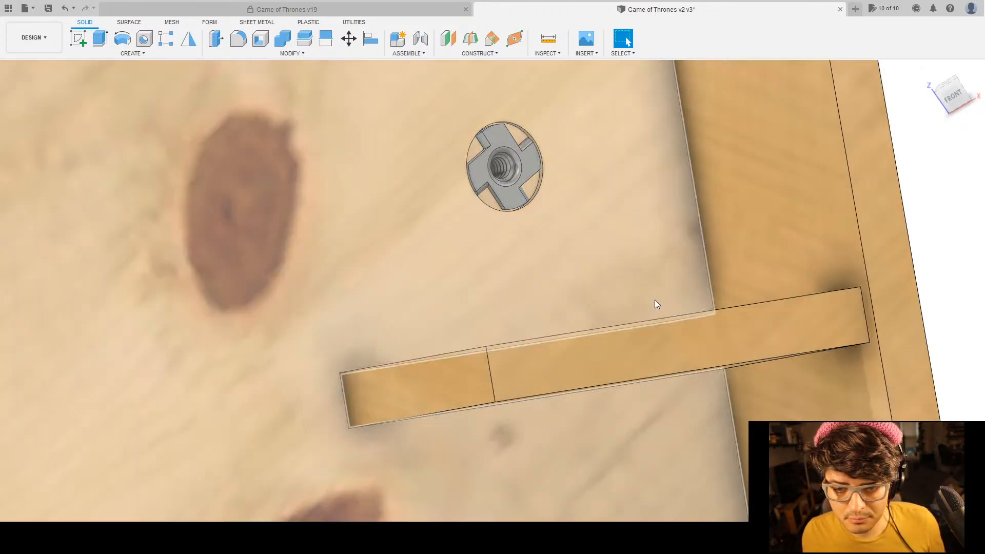
scroll(626, 314, down, 6)
shift+middle_drag(629, 288, 780, 318)
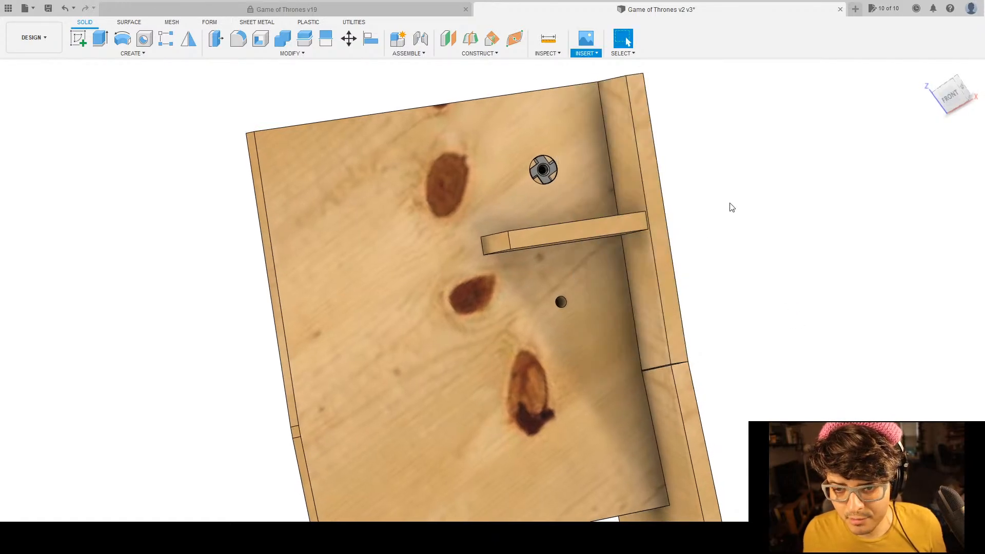
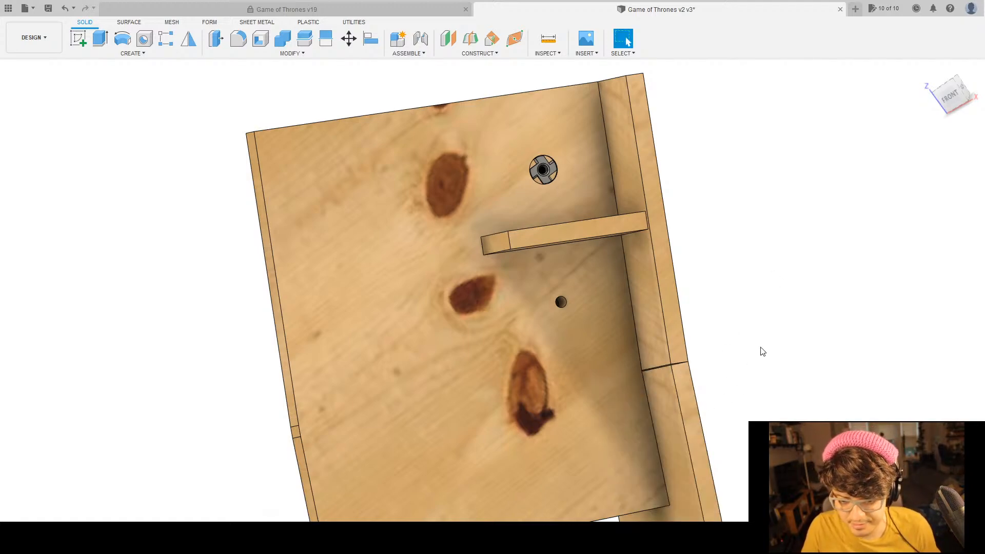
Remeasure the distance between the T-nut's flange face and the end bracket's outer face.
middle_drag(756, 354, 745, 374)
key(i)
scroll(523, 234, up, 5)
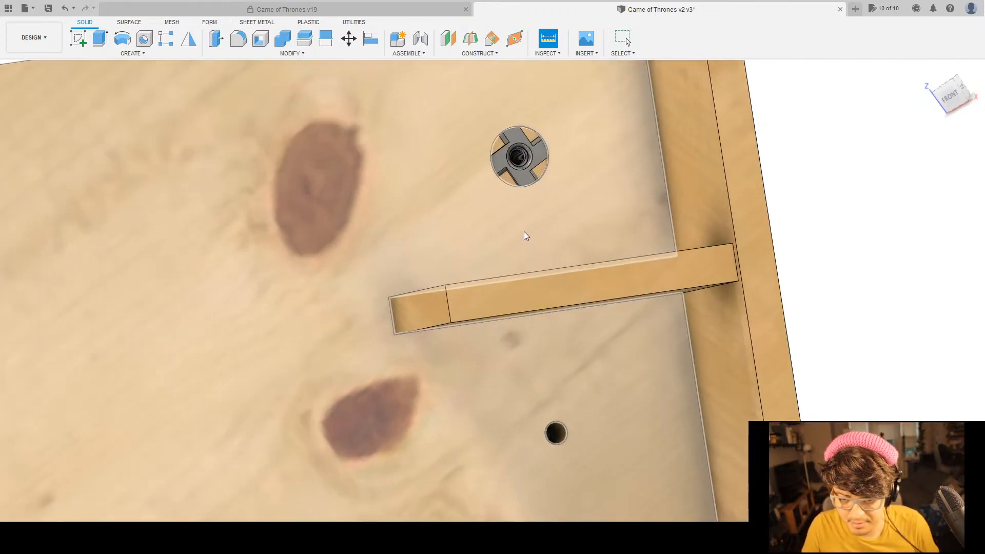
click(520, 176)
scroll(406, 296, down, 4)
scroll(406, 296, down, 3)
shift+middle_drag(390, 312, 341, 292)
scroll(340, 293, up, 4)
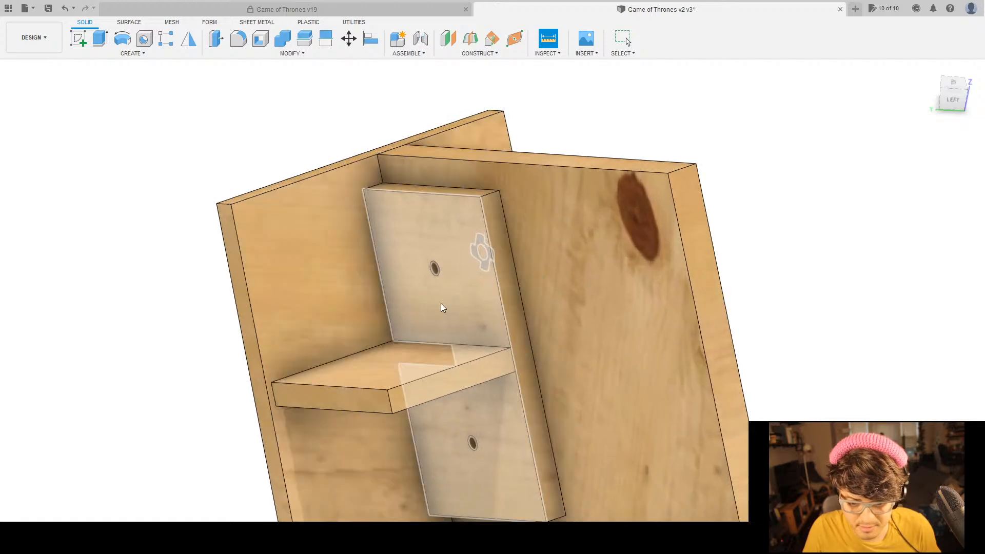
click(441, 303)
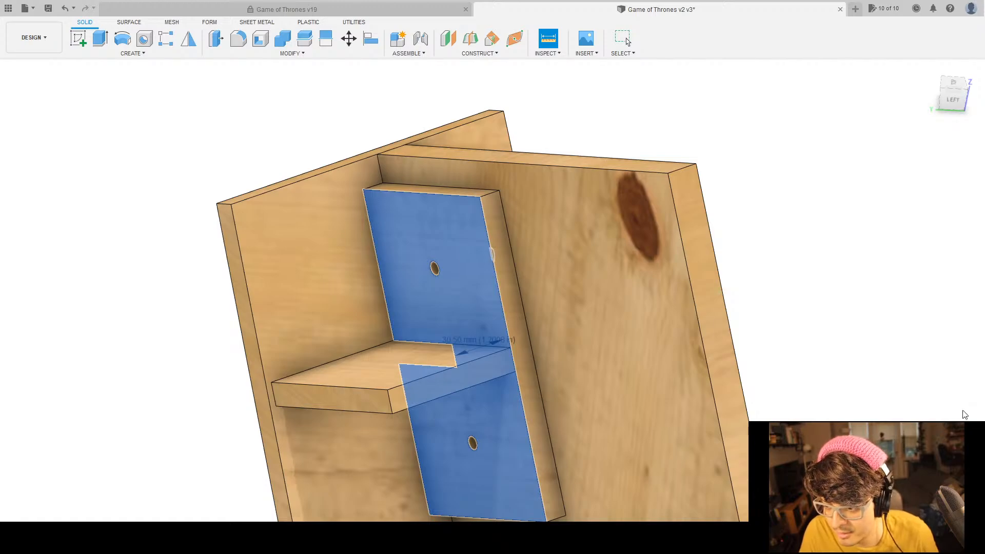
key(Escape)
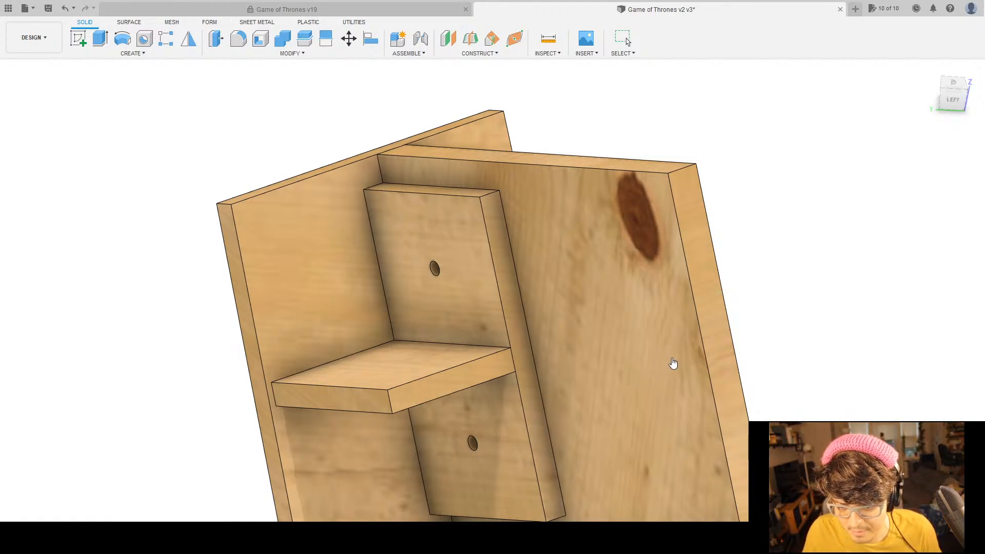
Move the inserted hex bolt about 3652 mm along the X axis towards the curved tower.
key(m)
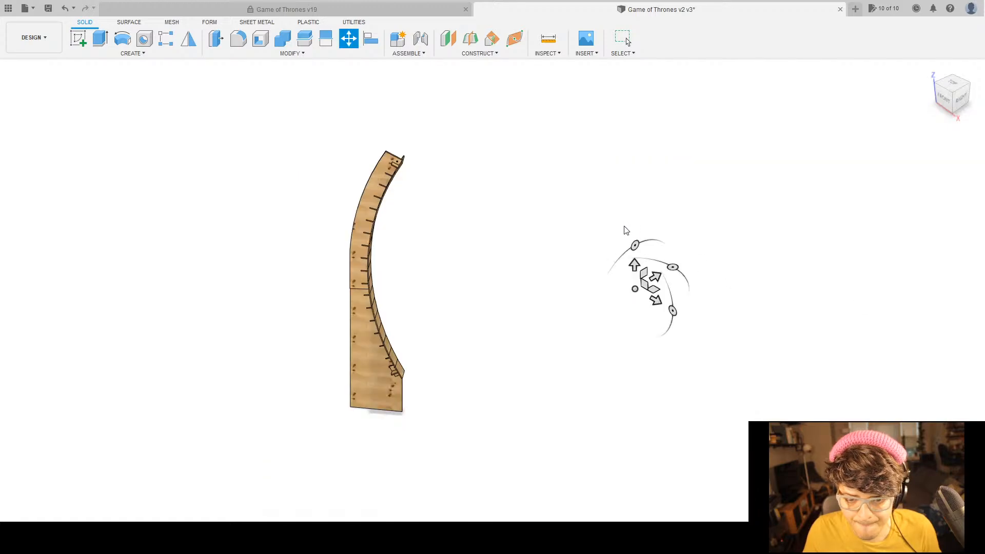
drag(651, 297, 481, 180)
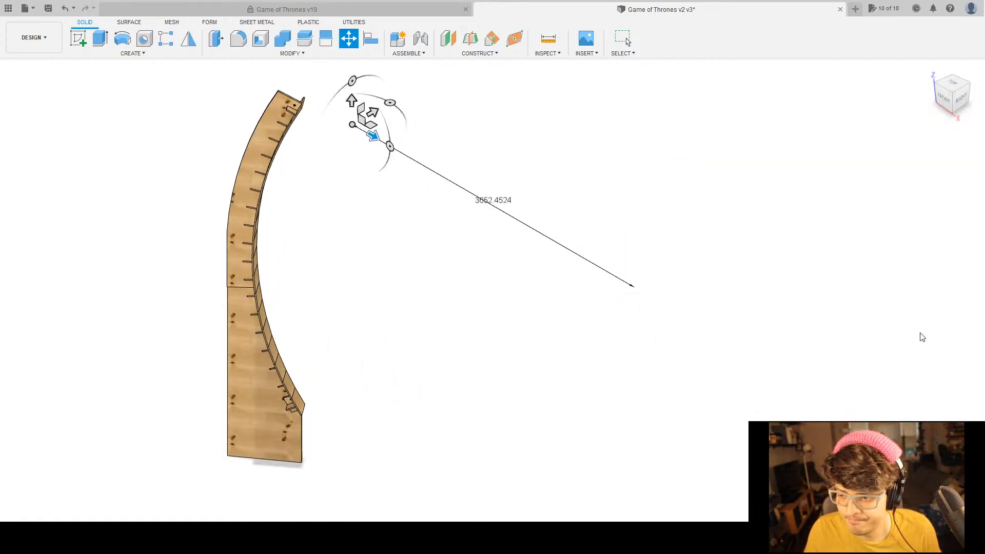
key(Escape)
Try to align the underside of the hex bolt's head with the T-nut's flange face.
shift+middle_drag(812, 326, 326, 214)
scroll(374, 208, up, 3)
scroll(373, 207, up, 3)
middle_drag(325, 128, 449, 233)
scroll(429, 233, up, 4)
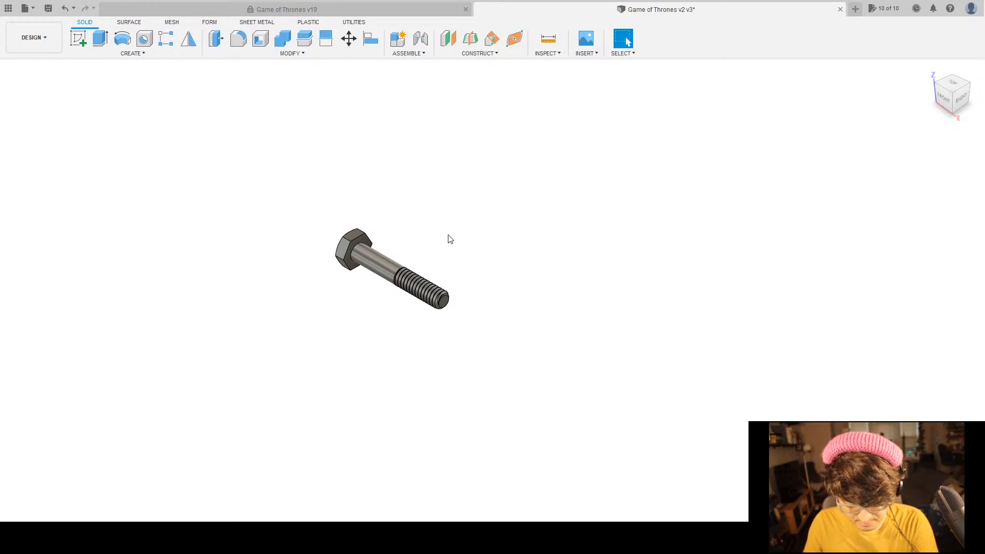
click(379, 44)
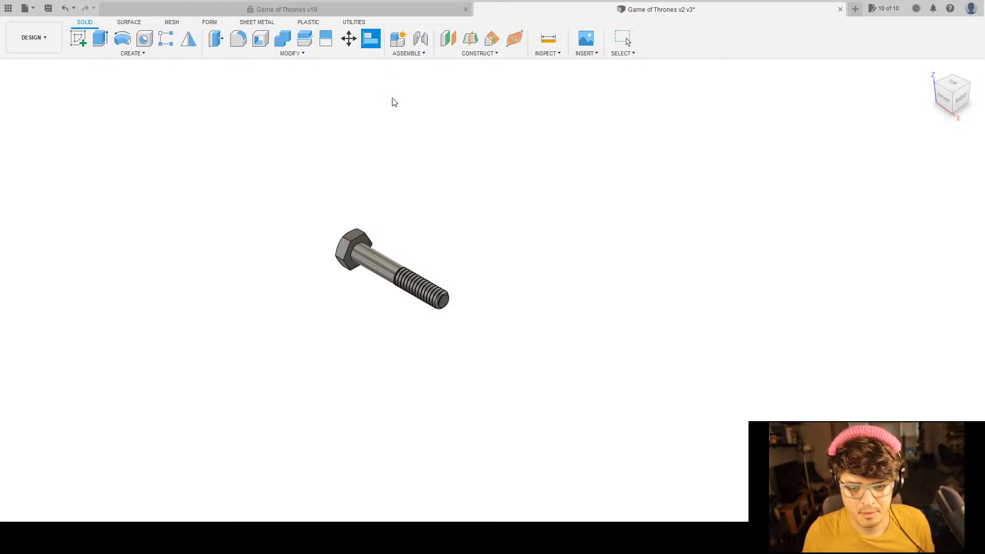
scroll(376, 244, up, 5)
click(342, 241)
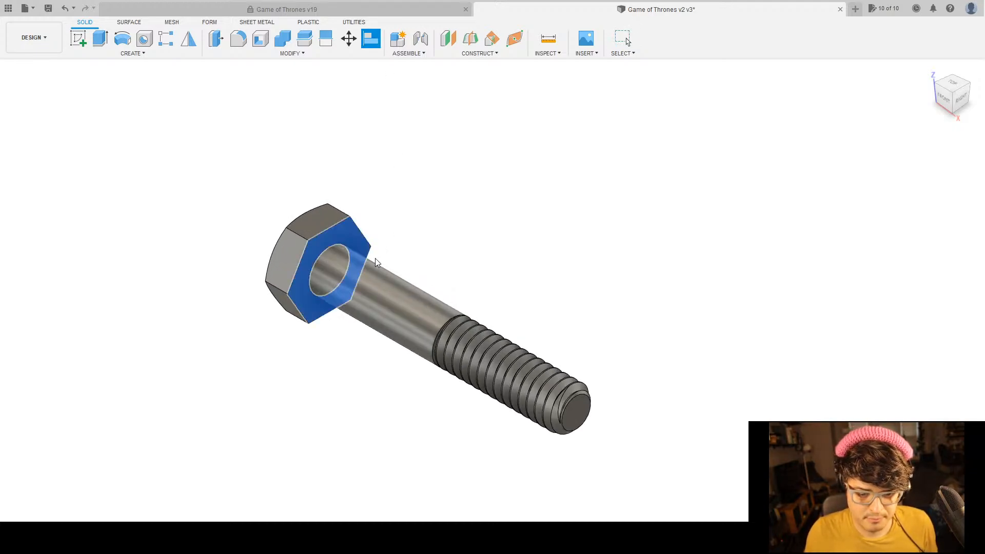
scroll(359, 241, down, 10)
scroll(333, 223, up, 15)
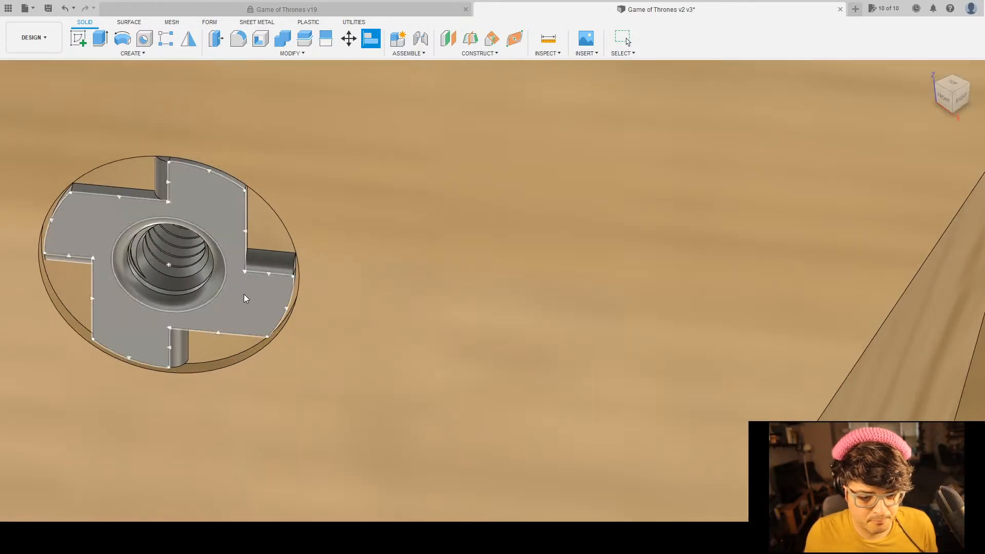
click(244, 294)
scroll(359, 328, down, 6)
scroll(377, 303, down, 10)
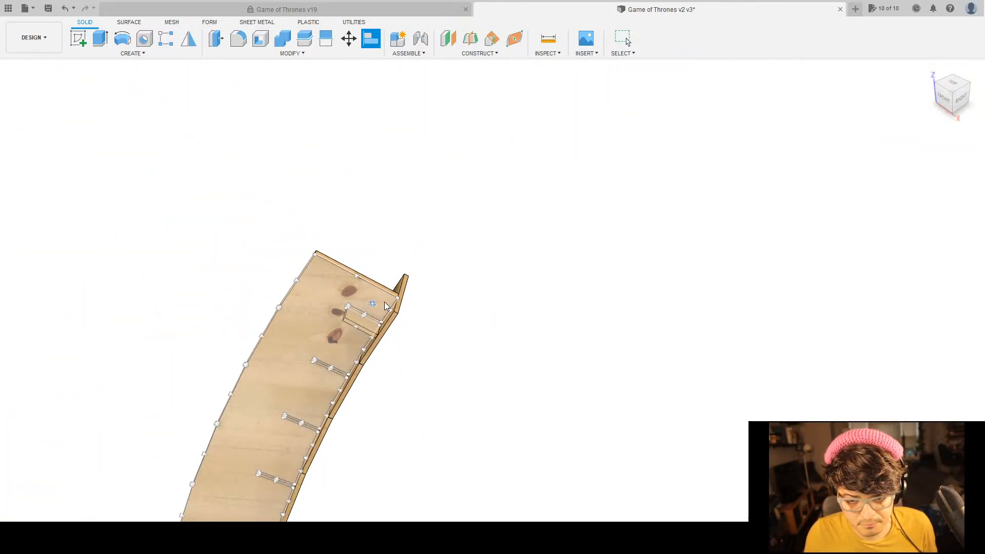
shift+middle_drag(641, 287, 559, 322)
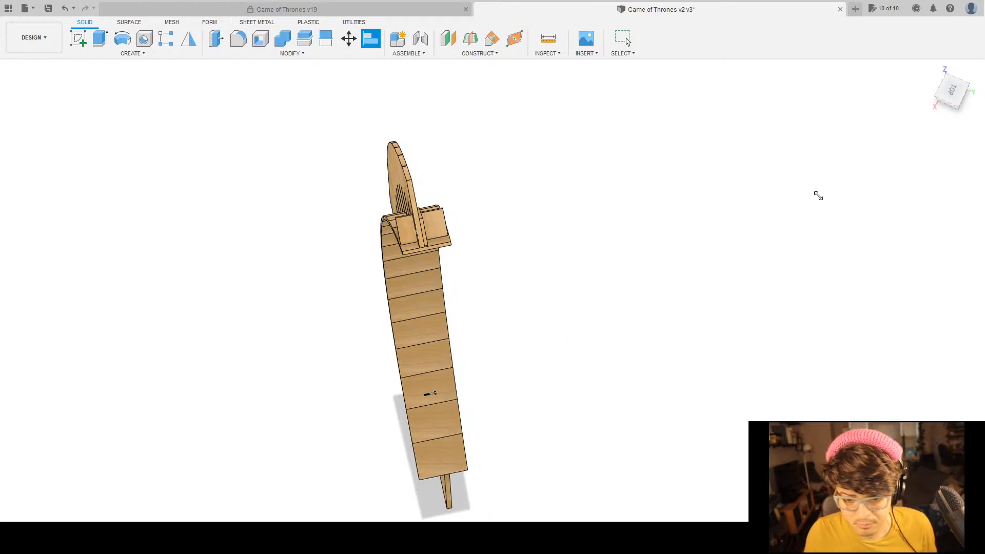
shift+middle_drag(598, 363, 625, 351)
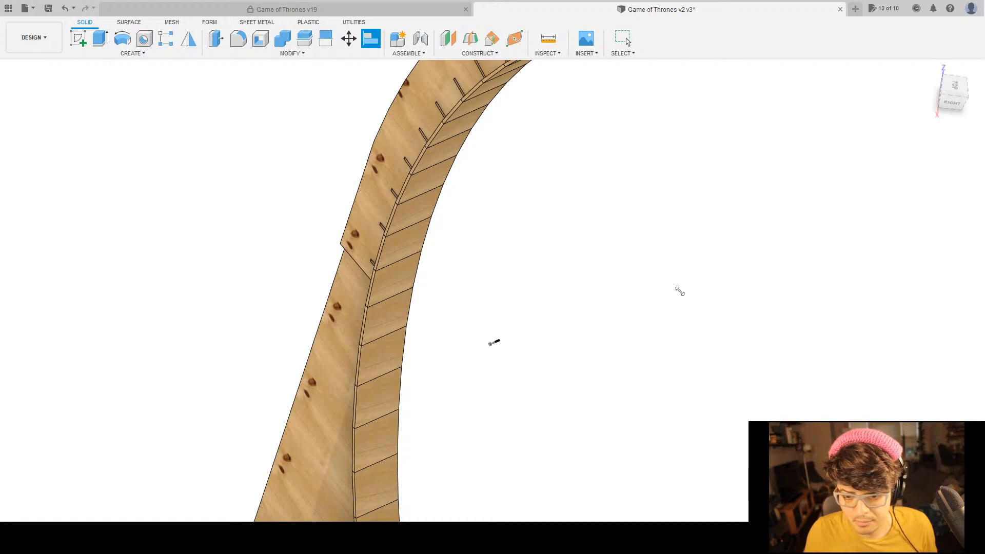
key(Escape)
Start moving the hex bolt point to point, taking the circular edge where the shank meets the head as origin.
middle_drag(551, 259, 530, 288)
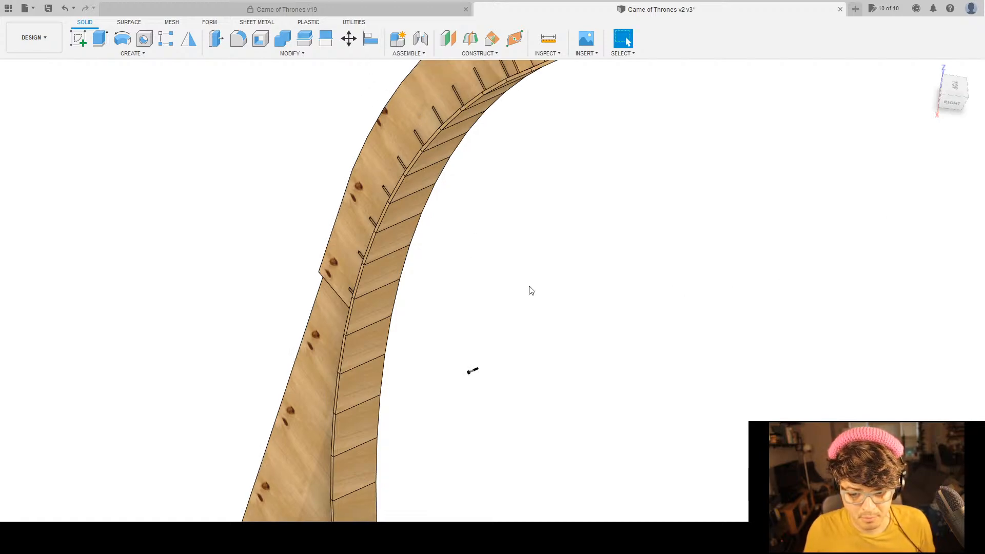
middle_drag(540, 329, 514, 306)
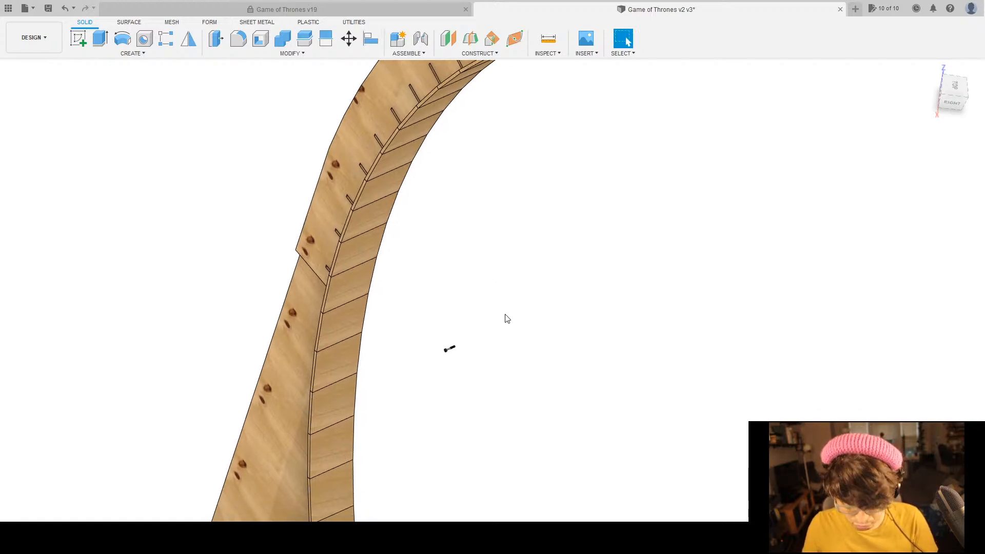
key(m)
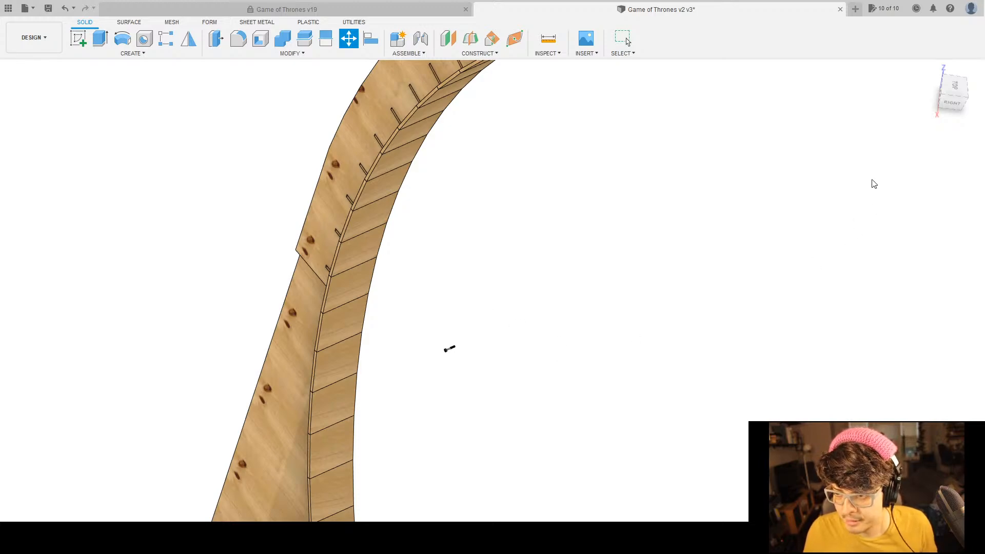
scroll(459, 341, down, 2)
scroll(442, 348, up, 11)
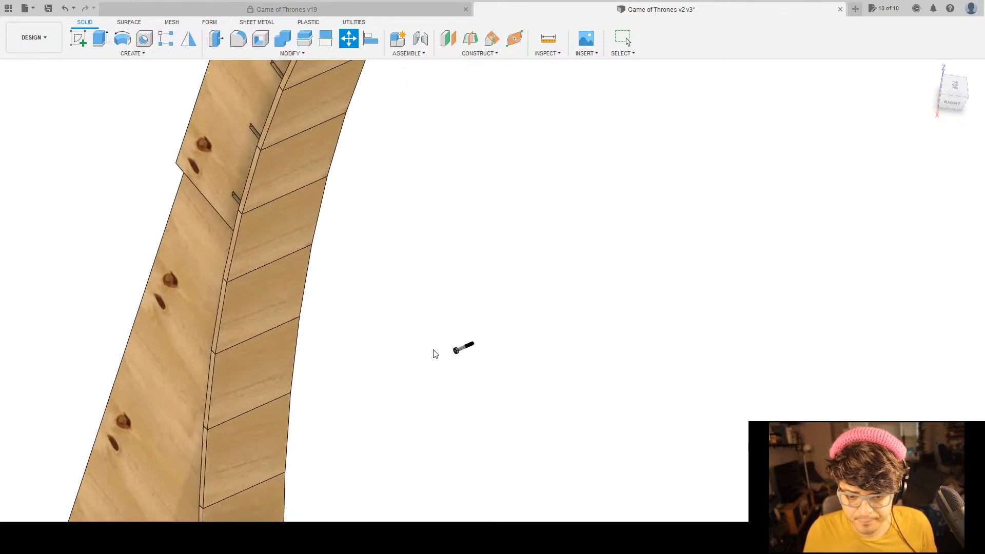
middle_drag(551, 347, 453, 344)
scroll(454, 347, up, 4)
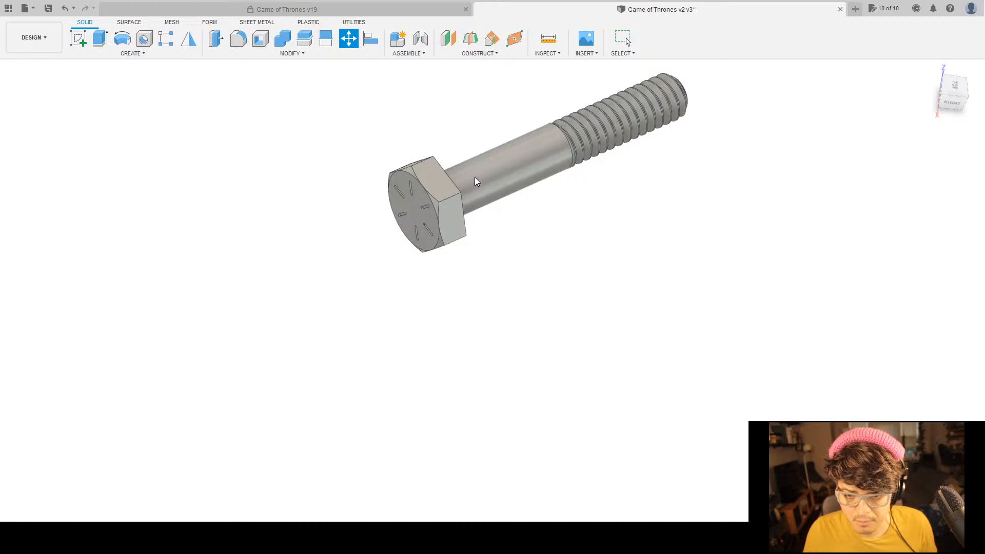
click(473, 172)
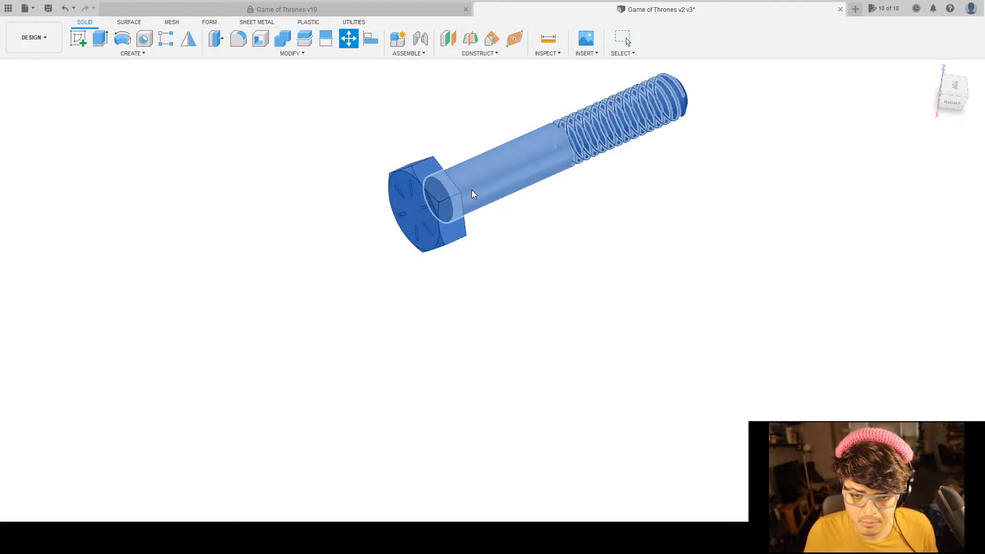
scroll(549, 182, up, 3)
scroll(701, 192, down, 3)
scroll(432, 195, up, 4)
scroll(432, 195, up, 3)
shift+middle_drag(549, 253, 578, 244)
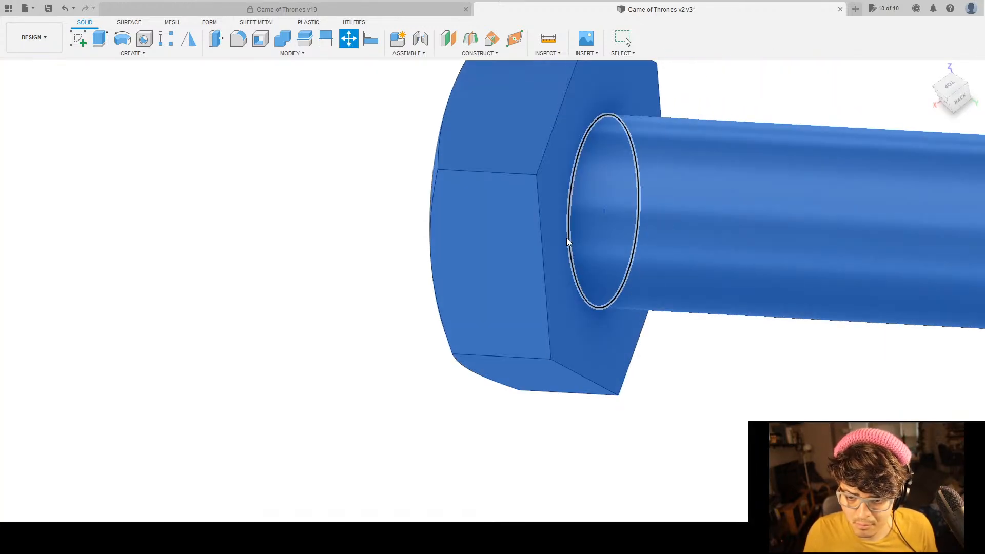
Place the bolt's origin point on the circular edge of the T-nut's threaded opening in the side board.
scroll(567, 239, down, 10)
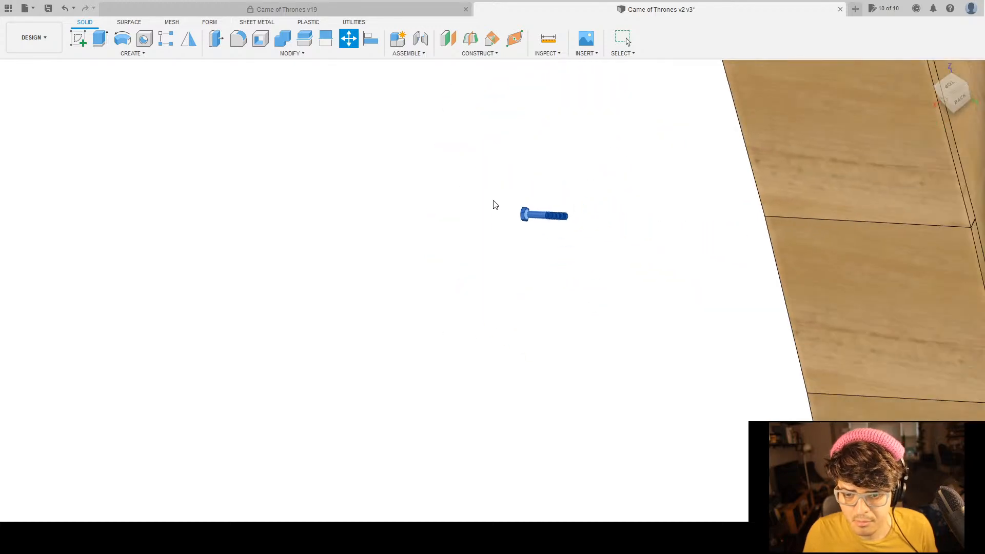
scroll(483, 188, down, 5)
shift+middle_drag(467, 183, 572, 327)
shift+middle_drag(523, 265, 535, 262)
scroll(628, 183, up, 5)
scroll(490, 178, up, 8)
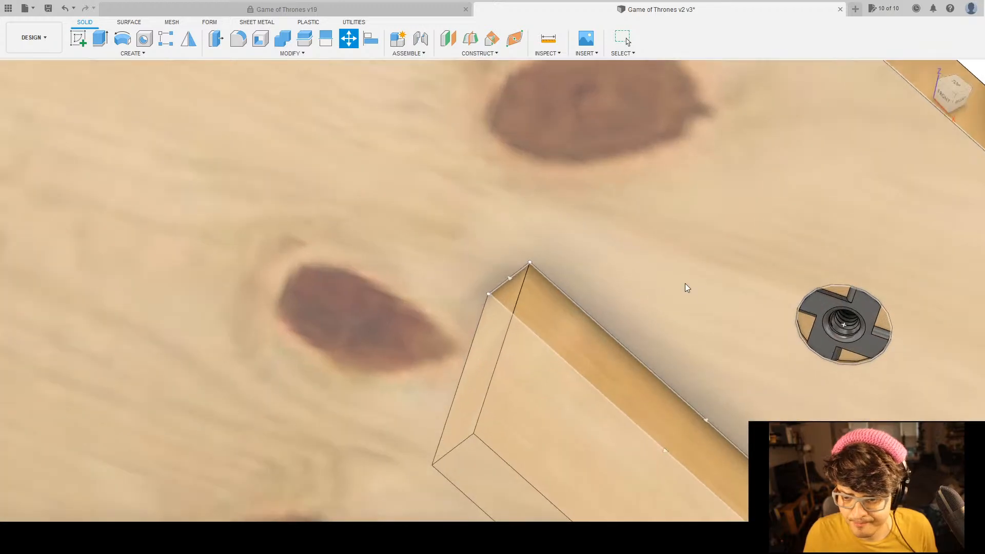
middle_drag(727, 315, 387, 257)
scroll(583, 265, up, 4)
shift+middle_drag(582, 266, 416, 319)
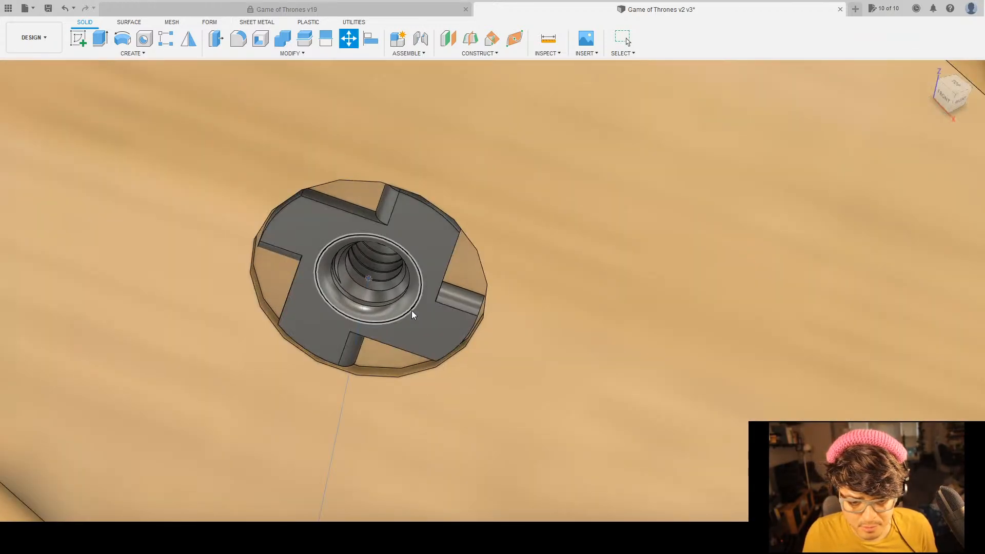
click(412, 310)
scroll(510, 331, down, 4)
shift+middle_drag(622, 355, 381, 317)
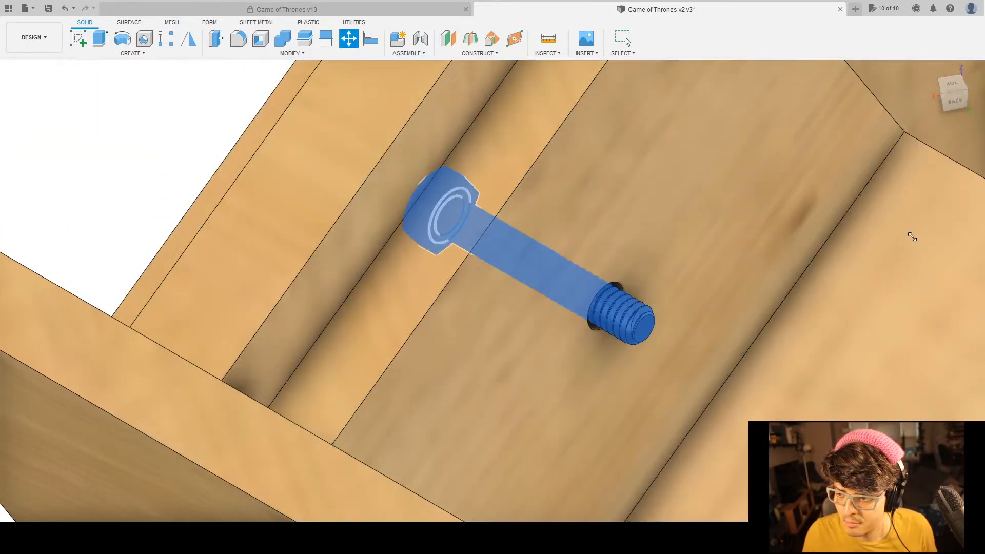
scroll(913, 246, down, 5)
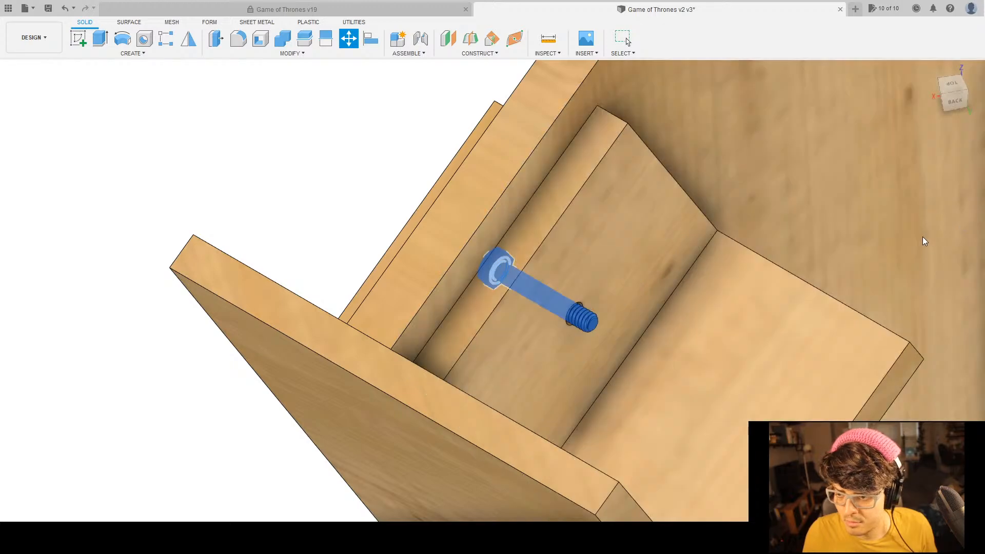
scroll(922, 236, up, 2)
key(Escape)
Insert a hex nut for the bolt's threaded end that protrudes from the end bracket.
shift+middle_drag(913, 238, 712, 264)
scroll(711, 264, up, 3)
scroll(694, 358, up, 3)
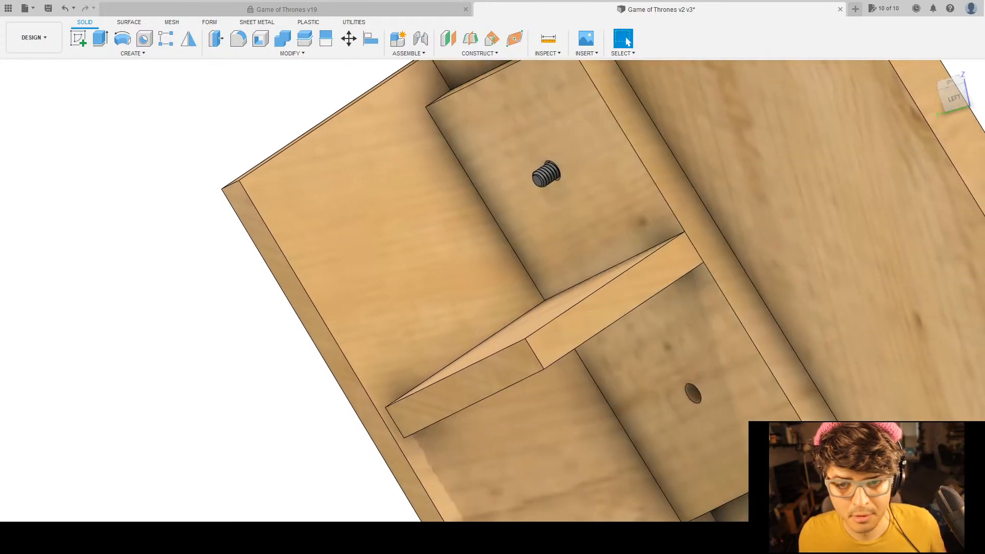
click(589, 53)
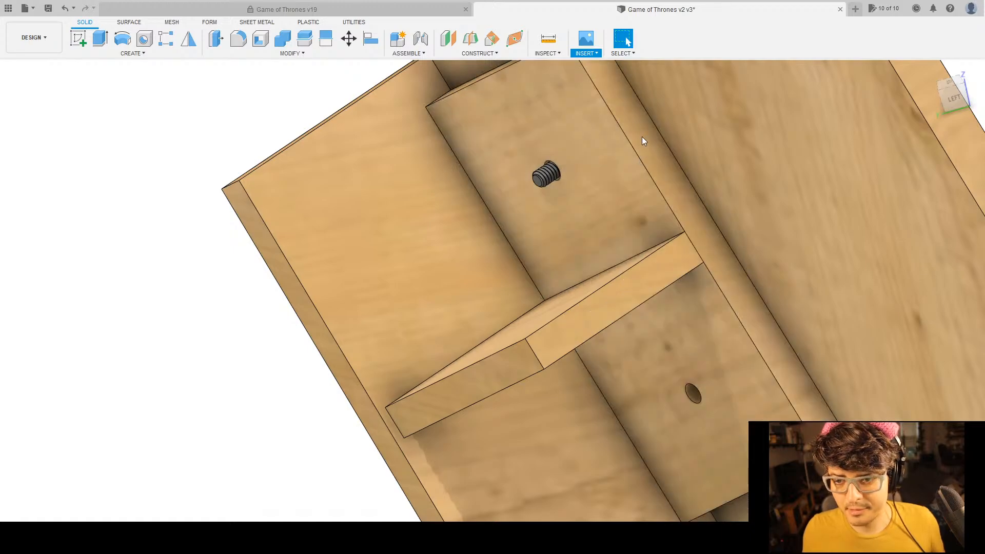
click(640, 137)
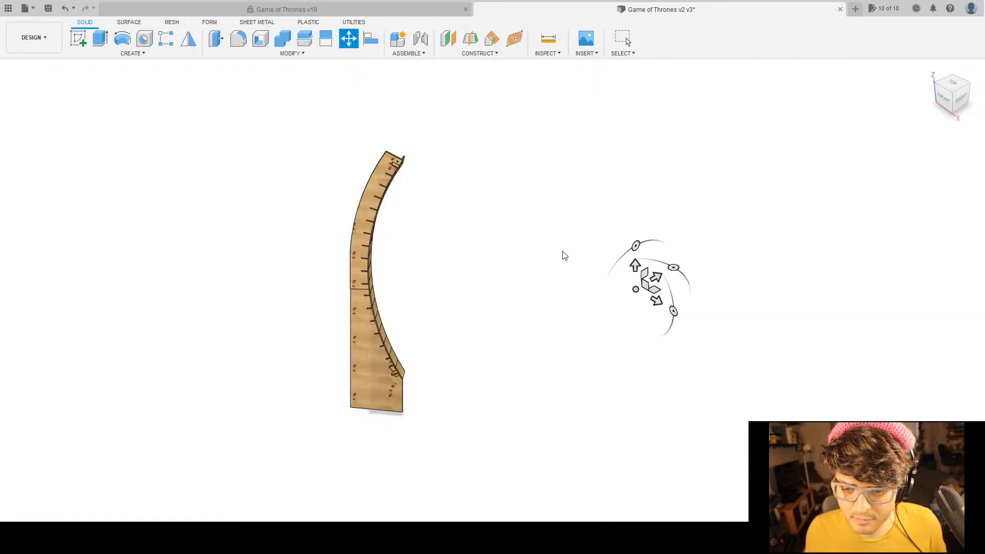
Move the inserted hex nut freely next to the upper end of the curved tower, near the end bracket.
drag(561, 255, 303, 123)
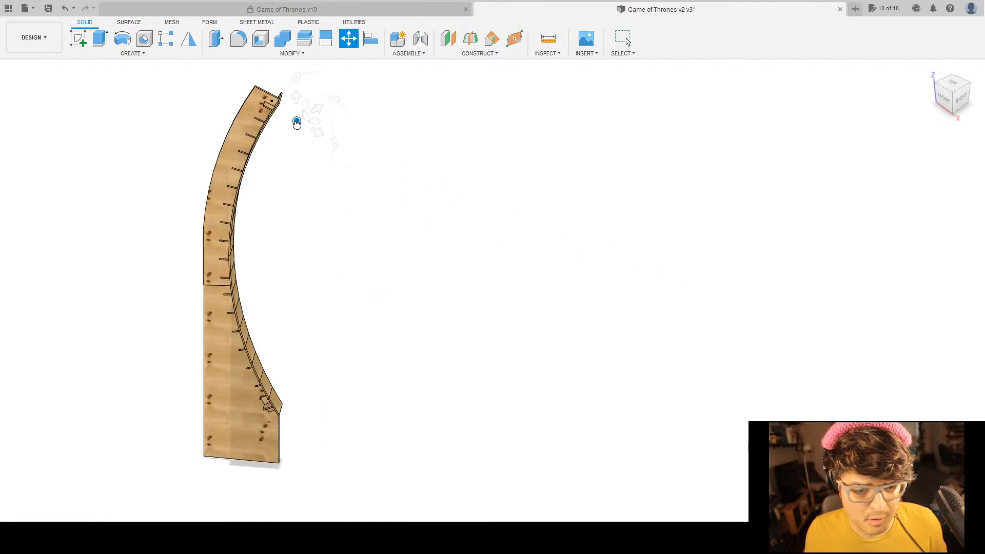
scroll(312, 128, up, 4)
scroll(330, 138, up, 4)
shift+middle_drag(497, 275, 405, 276)
middle_drag(473, 259, 399, 416)
drag(399, 417, 350, 149)
shift+middle_drag(466, 294, 452, 312)
middle_drag(470, 272, 673, 263)
scroll(661, 243, up, 4)
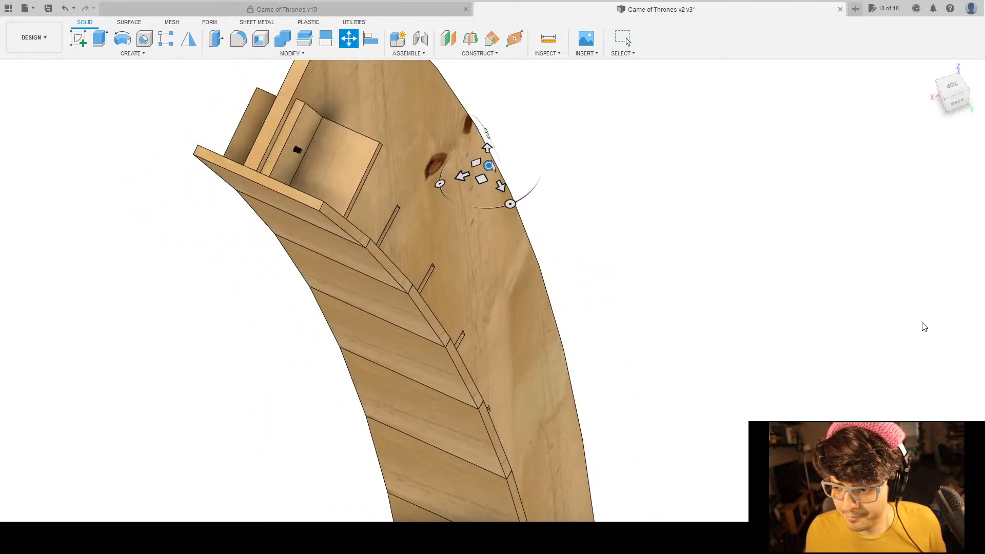
key(Escape)
shift+middle_drag(522, 184, 556, 225)
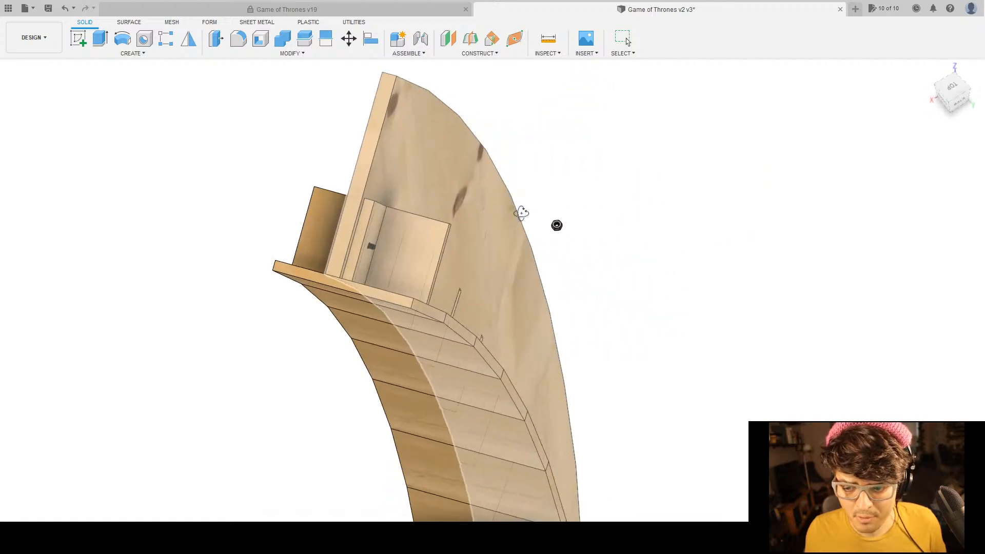
Align the flat face of the hex nut with the end bracket's outer face.
click(370, 39)
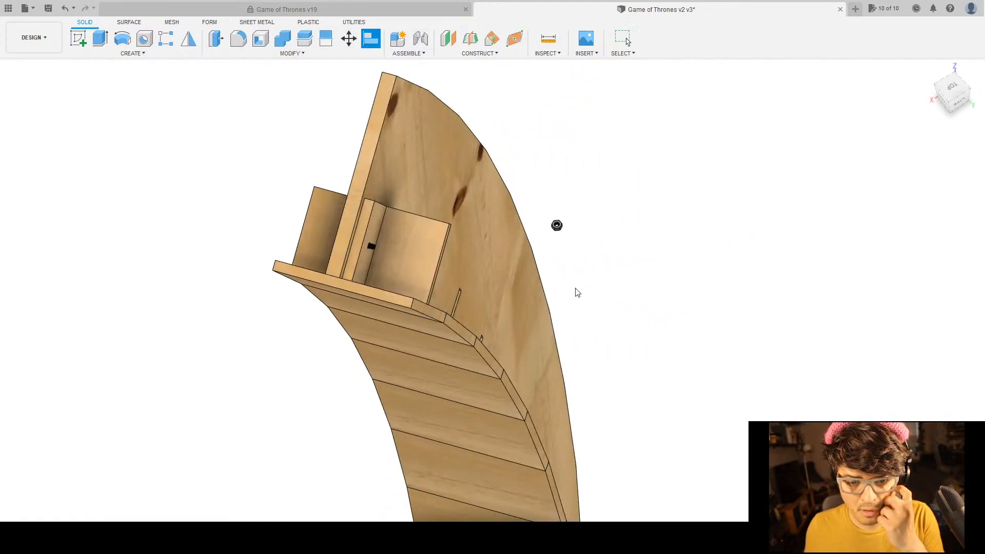
scroll(564, 251, up, 8)
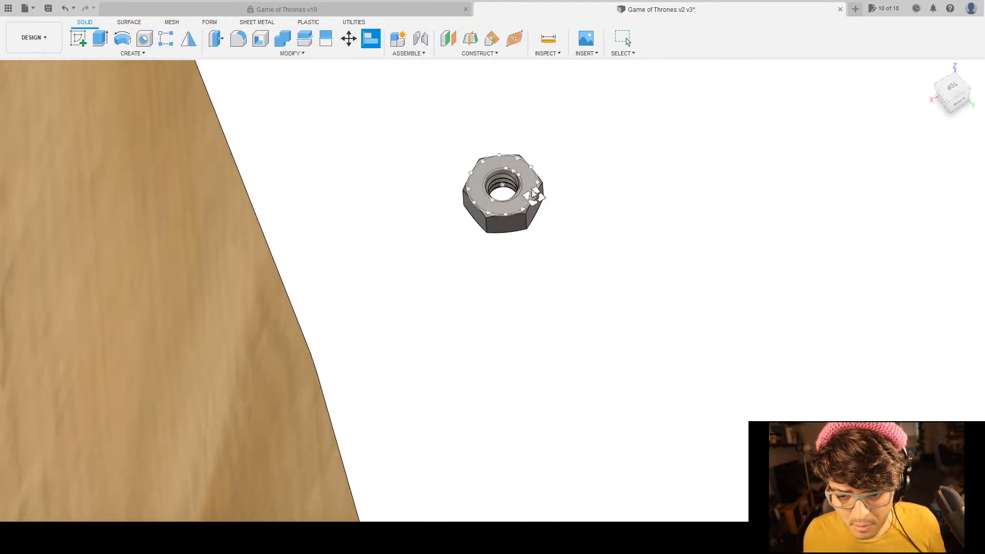
click(529, 187)
scroll(480, 253, down, 8)
middle_drag(472, 261, 549, 234)
shift+middle_drag(549, 235, 842, 310)
scroll(351, 279, up, 3)
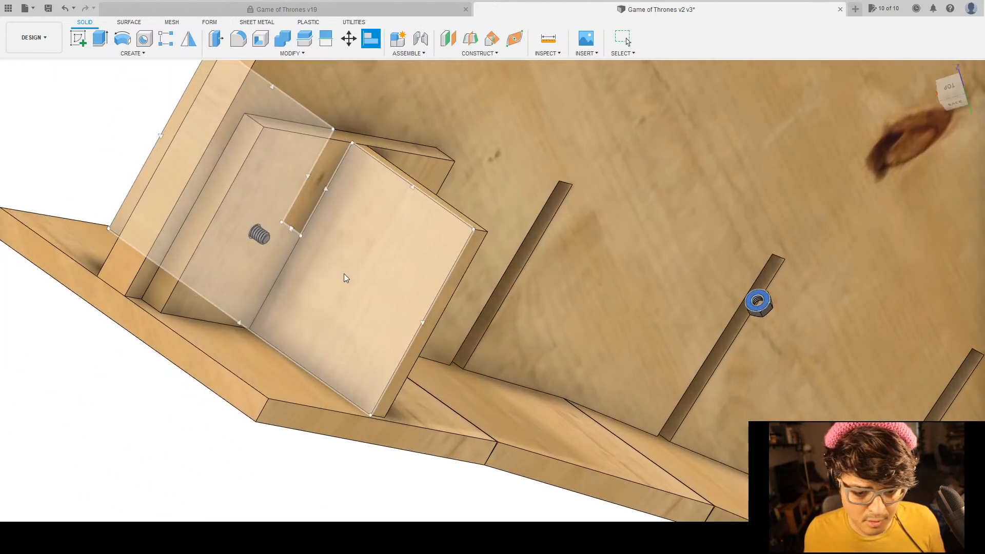
click(281, 206)
mouse_move(375, 252)
shift+middle_down()
mouse_move(395, 258)
mouse_move(385, 255)
shift+middle_up()
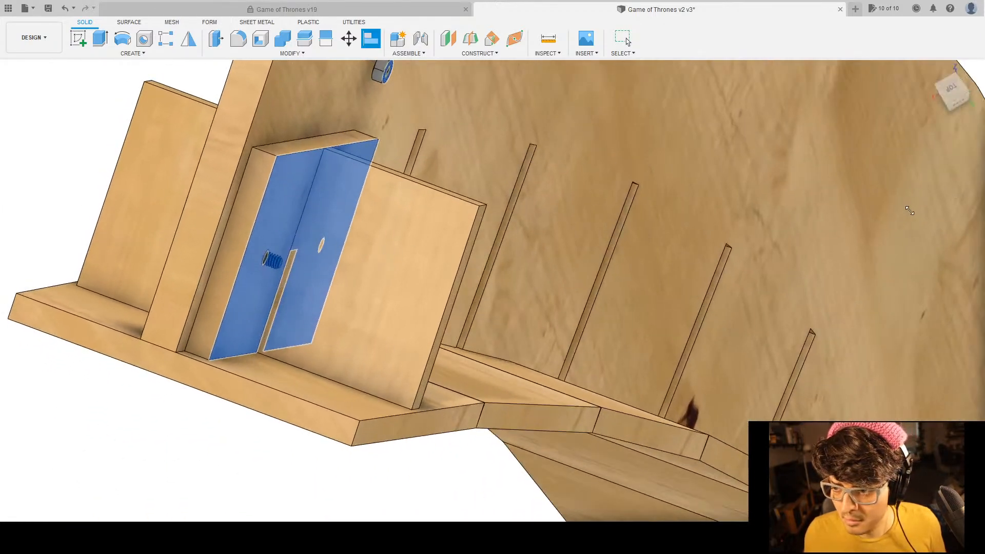
click(870, 201)
Start moving the hex nut point to point, taking the hole edge on its bracket-side face as origin.
key(m)
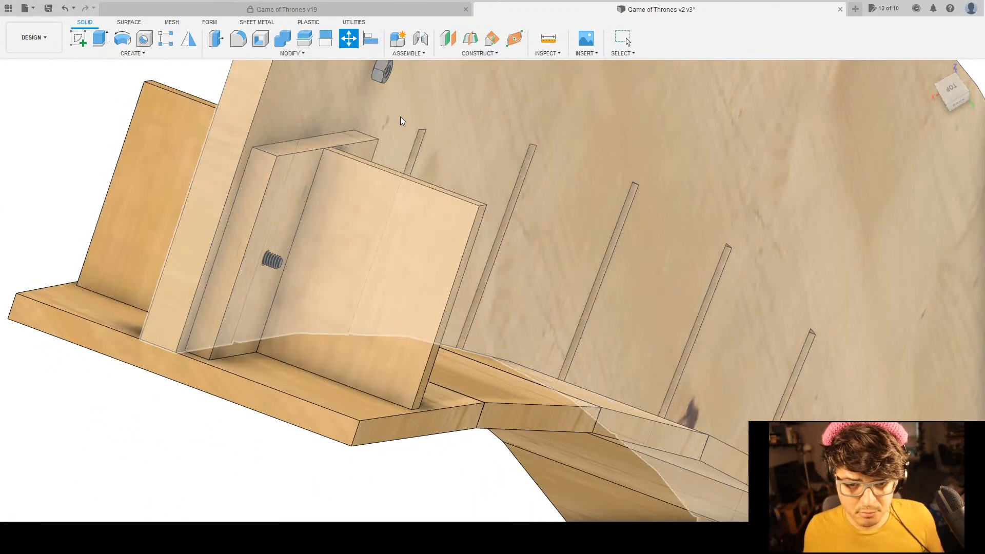
shift+middle_drag(401, 147, 412, 109)
scroll(413, 123, up, 10)
key(Escape)
shift+middle_drag(449, 155, 457, 155)
middle_drag(528, 158, 427, 191)
scroll(573, 153, up, 3)
middle_drag(576, 157, 497, 380)
scroll(563, 230, up, 3)
scroll(564, 226, up, 1)
middle_drag(563, 229, 559, 364)
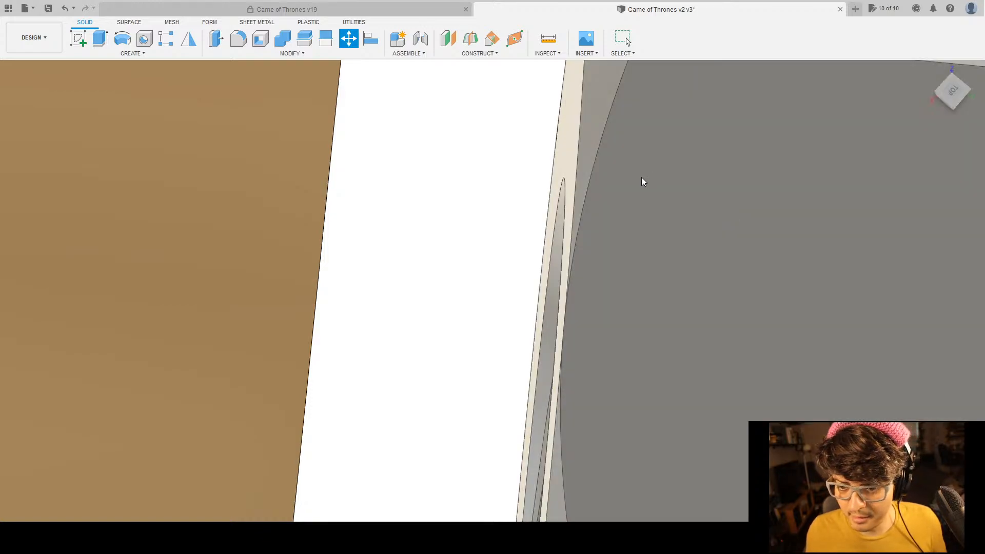
click(897, 203)
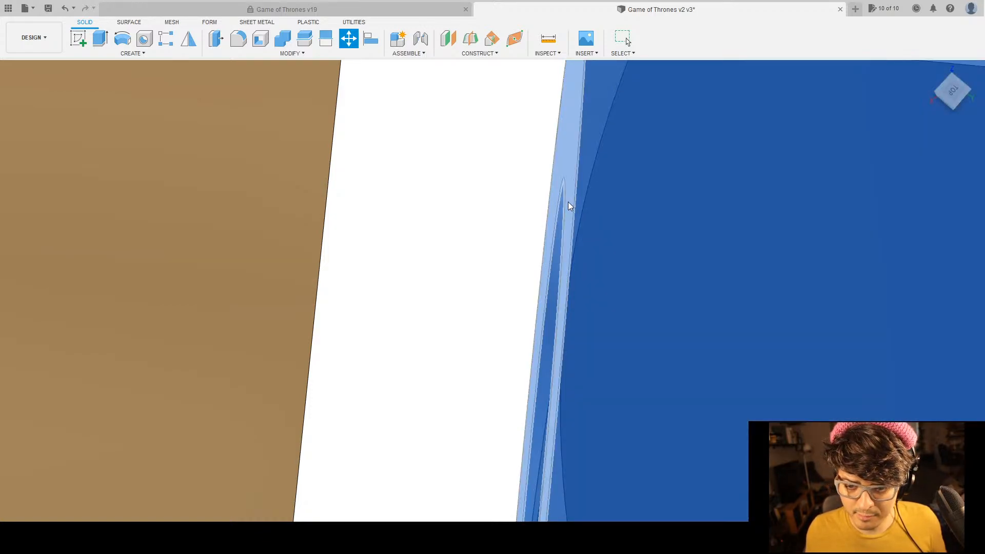
scroll(563, 204, down, 15)
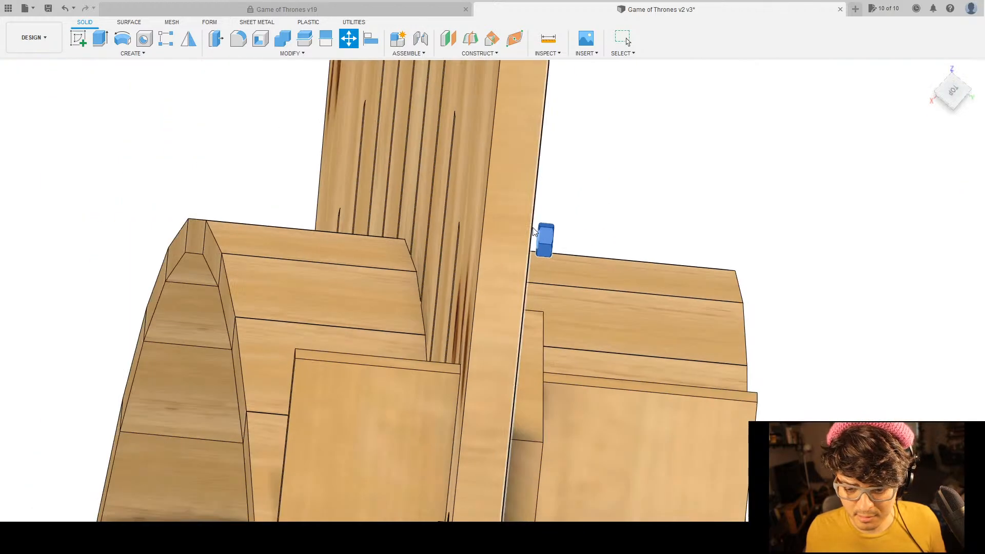
Place the hex nut's origin point on the edge of the bracket's bolt hole, seating it around the protruding thread.
middle_drag(534, 232, 479, 5)
shift+middle_drag(491, 265, 477, 157)
scroll(395, 223, up, 5)
scroll(405, 195, up, 4)
middle_drag(329, 180, 456, 207)
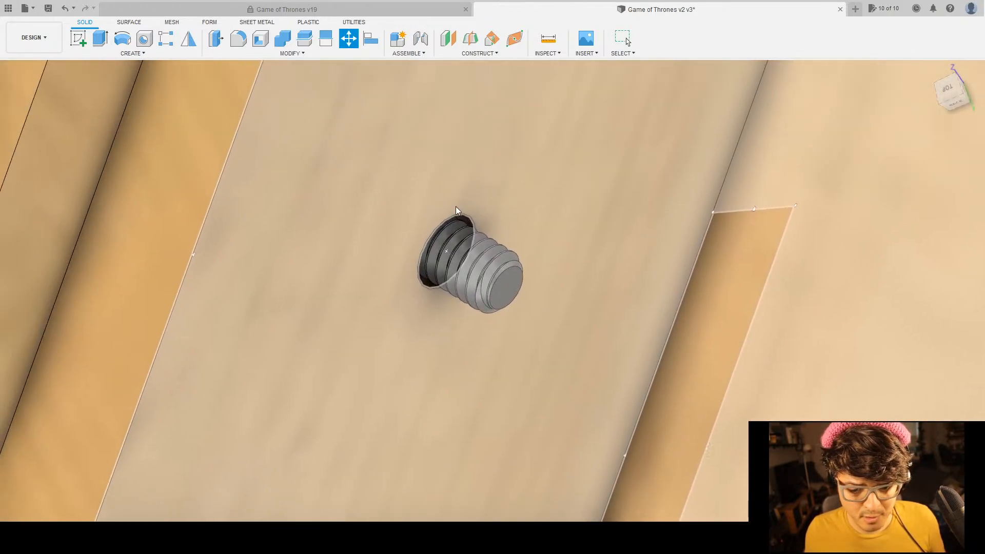
scroll(458, 208, up, 3)
scroll(703, 227, down, 12)
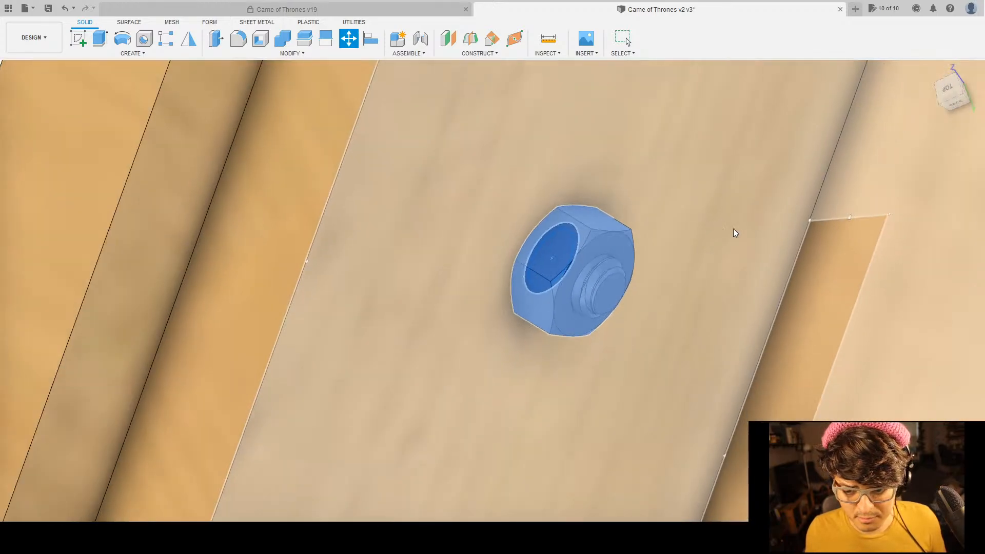
scroll(690, 242, down, 8)
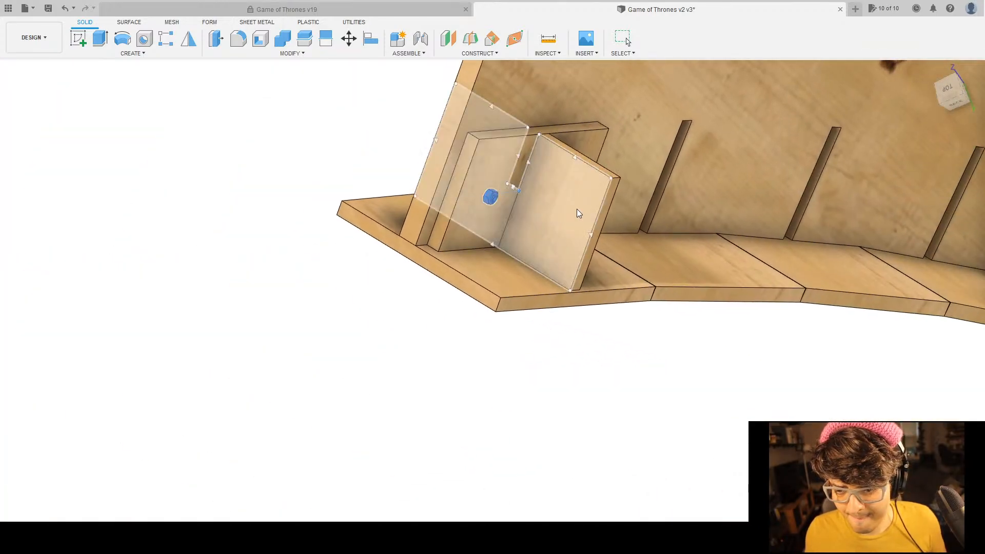
shift+middle_drag(457, 286, 670, 196)
scroll(777, 189, up, 3)
shift+middle_drag(778, 189, 630, 174)
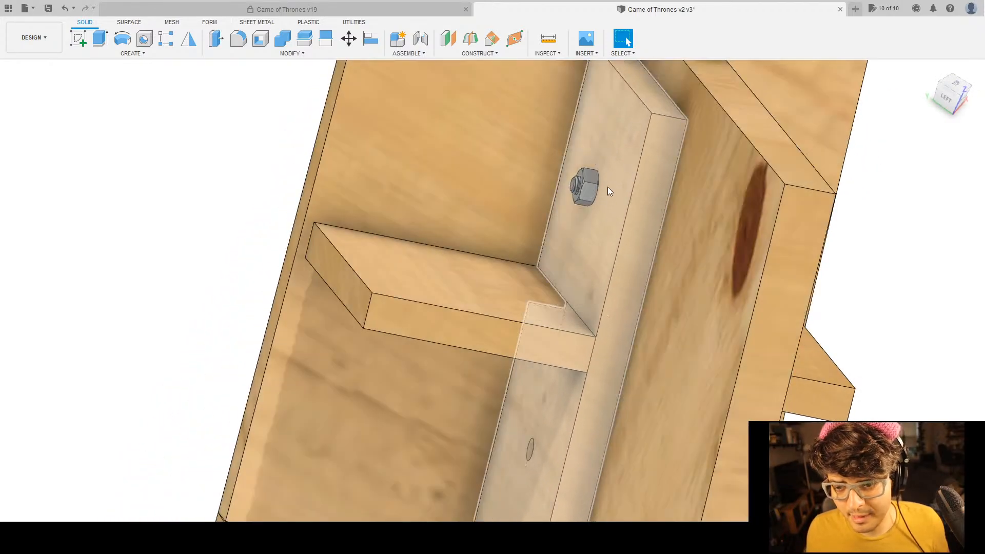
Delete the hex bolt that sits in the side board's T-nut.
scroll(607, 191, down, 5)
shift+middle_drag(811, 240, 744, 266)
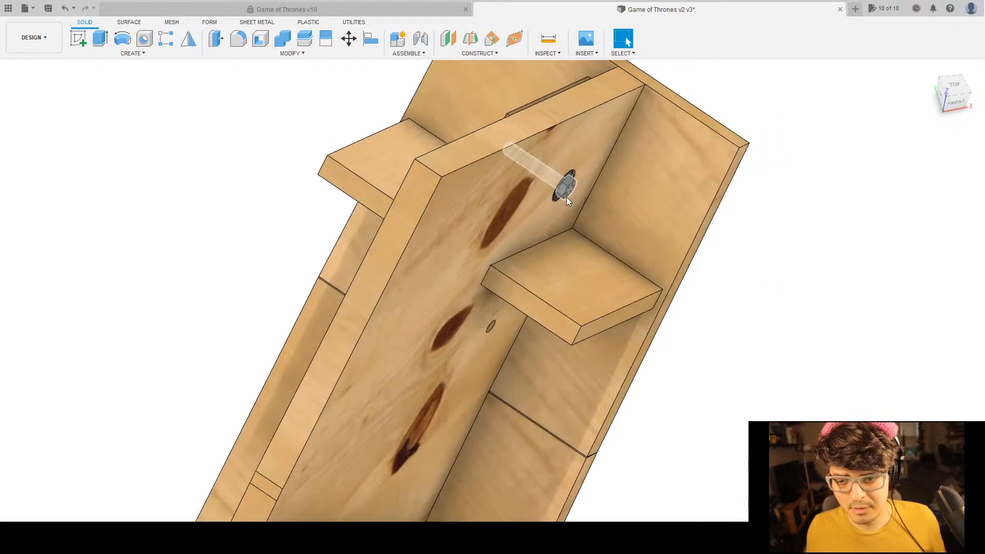
scroll(566, 197, up, 5)
click(565, 194)
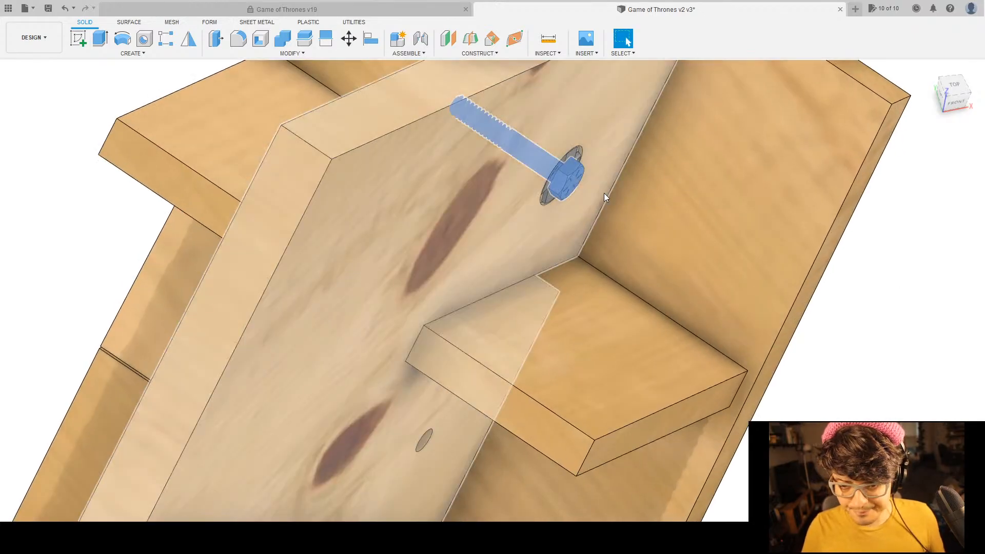
key(Delete)
scroll(544, 170, down, 6)
shift+middle_drag(647, 97, 519, 75)
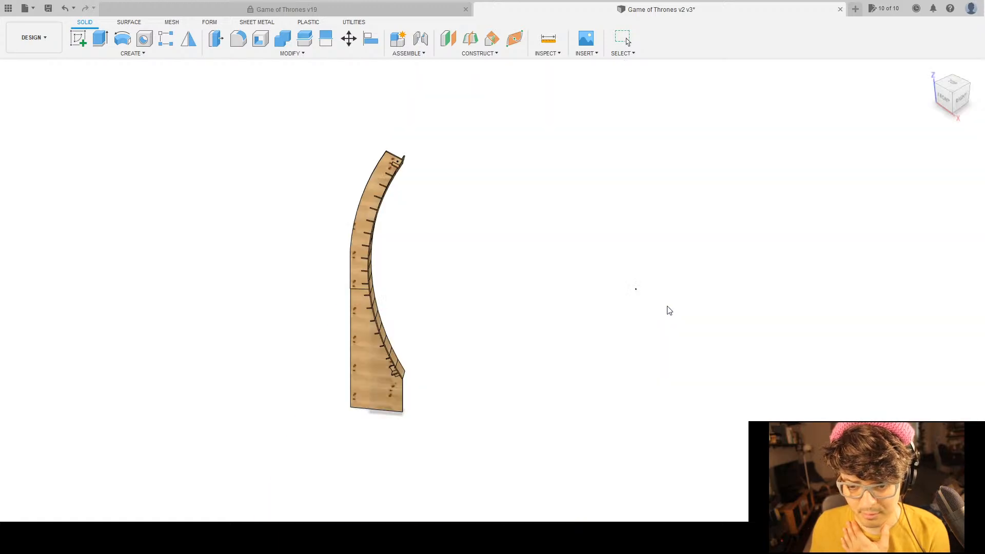
Move the washer from its far-off position to just beside the upper end of the side board.
key(m)
scroll(680, 290, down, 3)
scroll(672, 289, up, 3)
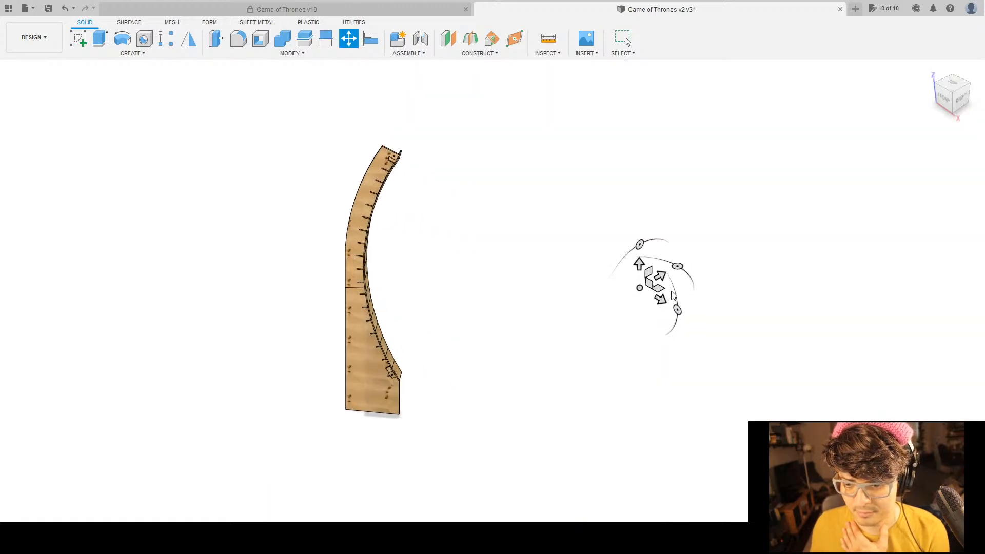
drag(641, 289, 422, 157)
scroll(422, 157, up, 5)
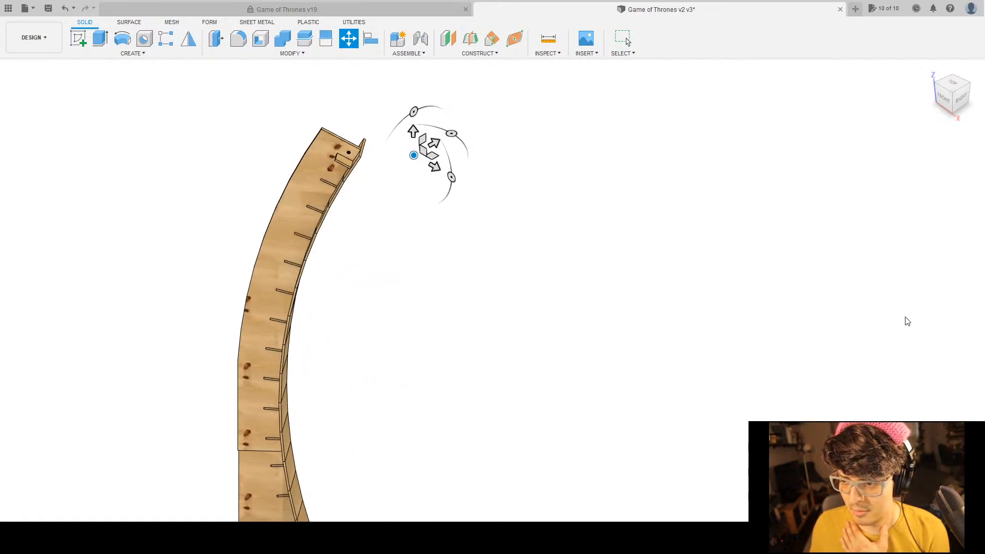
key(Escape)
Shift the washer along the X axis, closer to the end of the side board.
scroll(432, 198, up, 4)
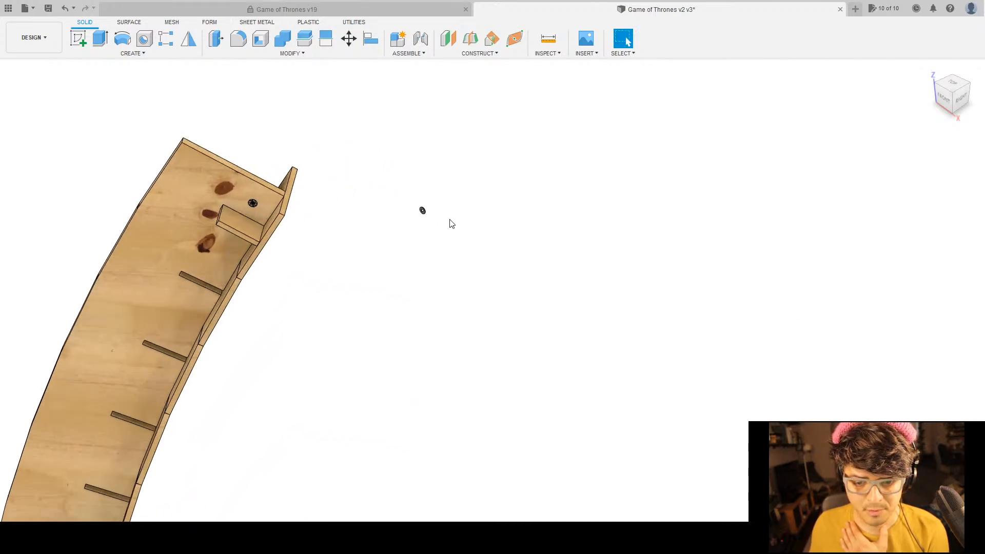
scroll(437, 234, up, 2)
drag(392, 174, 514, 209)
middle_drag(518, 204, 496, 214)
key(m)
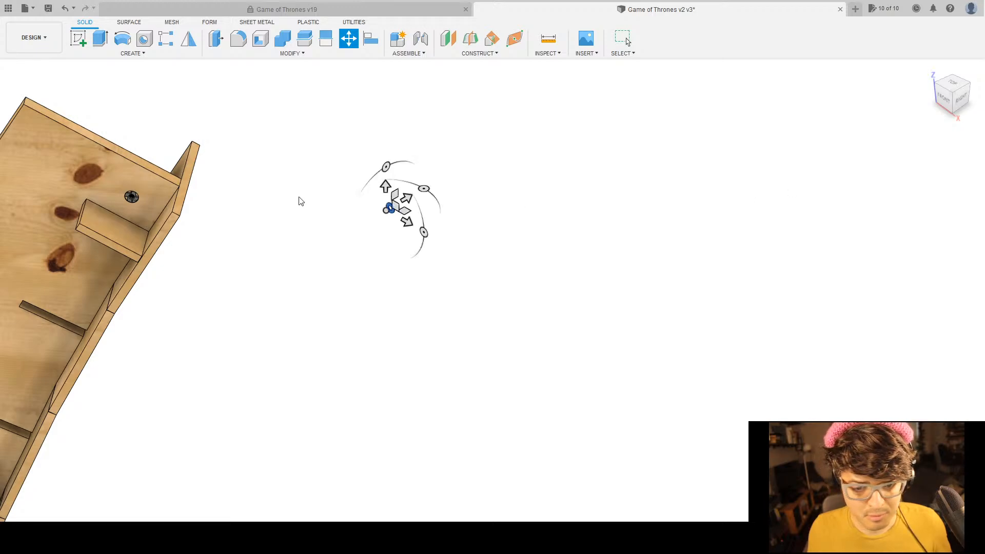
drag(403, 229, 357, 209)
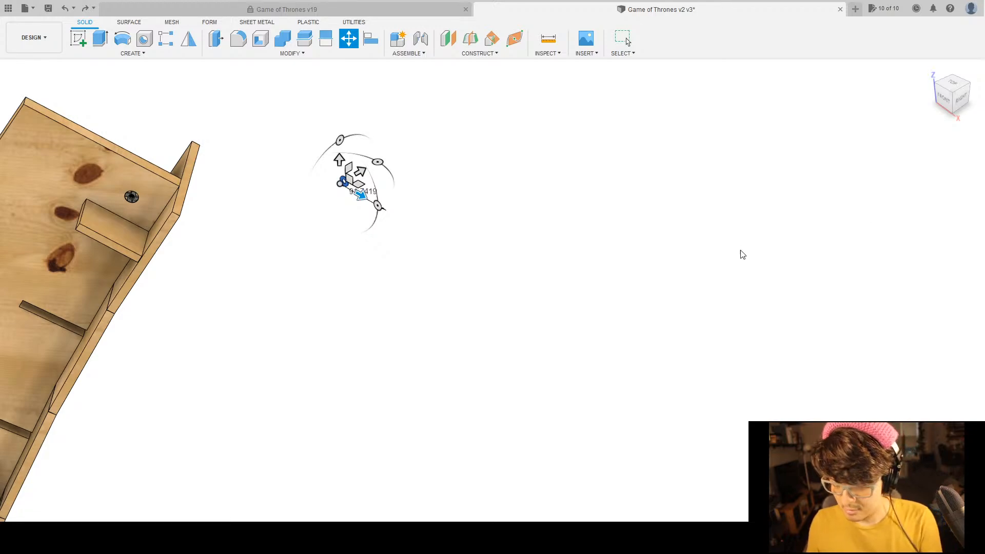
key(Return)
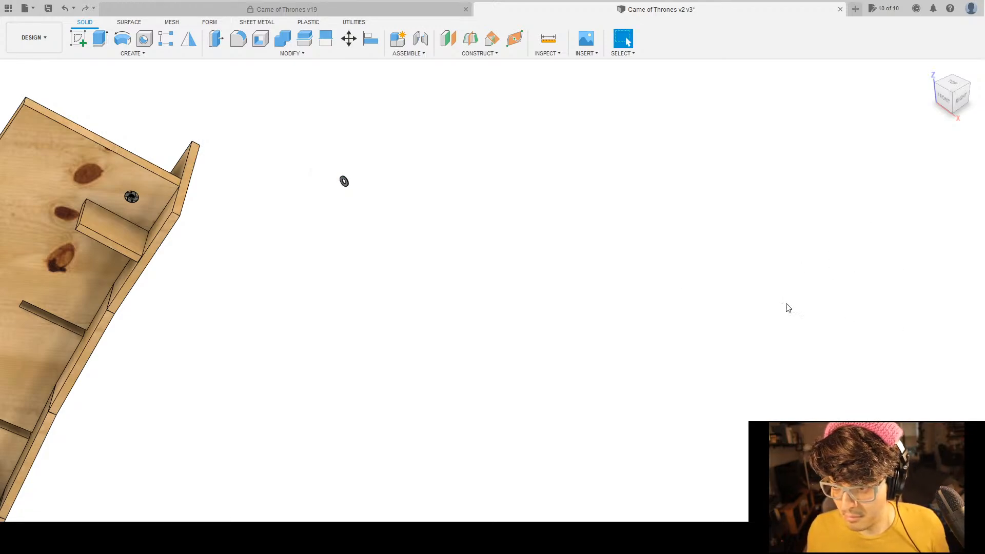
Create a copy of the washer, offset along the X axis toward the side board.
middle_drag(349, 178, 423, 181)
key(m)
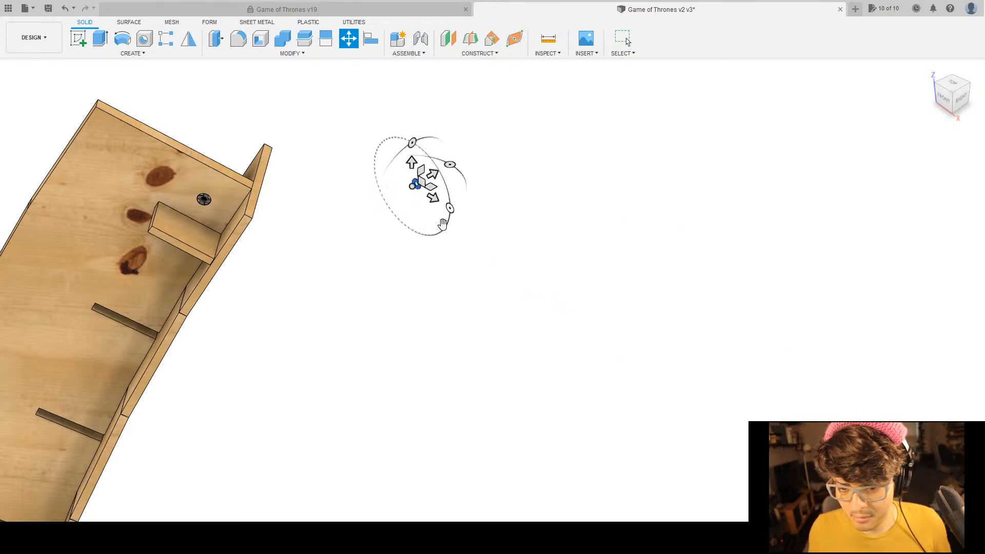
drag(432, 197, 387, 182)
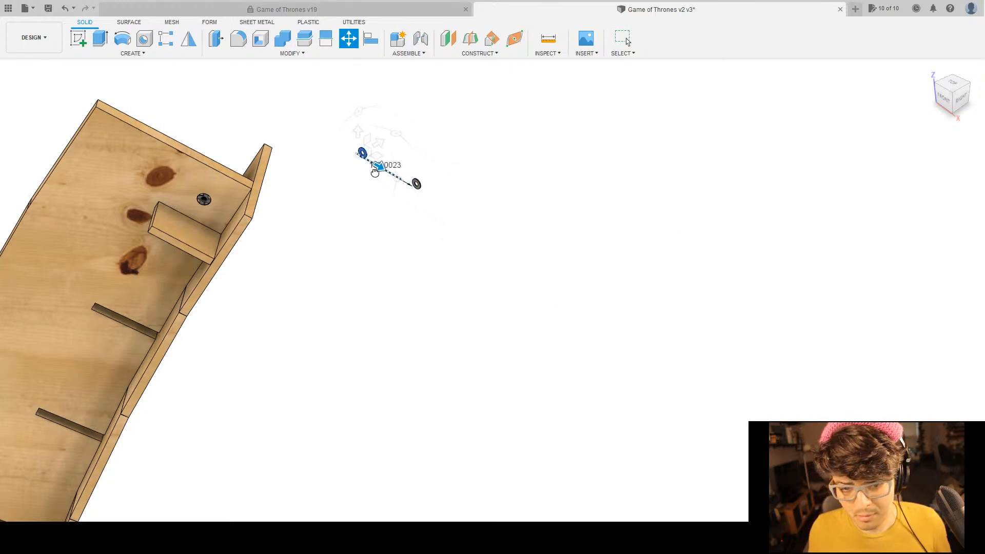
key(Return)
middle_drag(595, 251, 751, 249)
scroll(390, 92, up, 2)
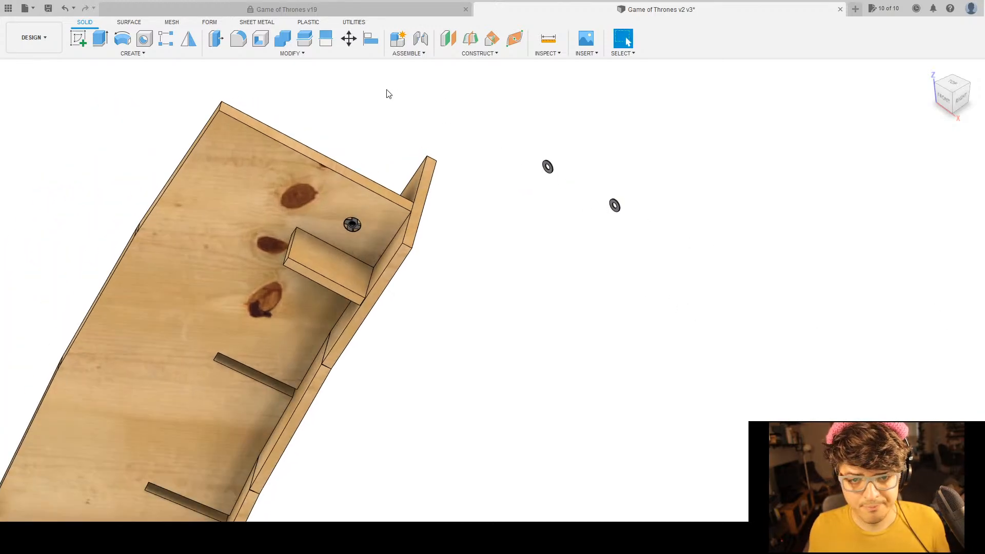
middle_drag(388, 108, 455, 114)
key(m)
scroll(580, 123, up, 5)
click(640, 208)
middle_drag(687, 227, 651, 168)
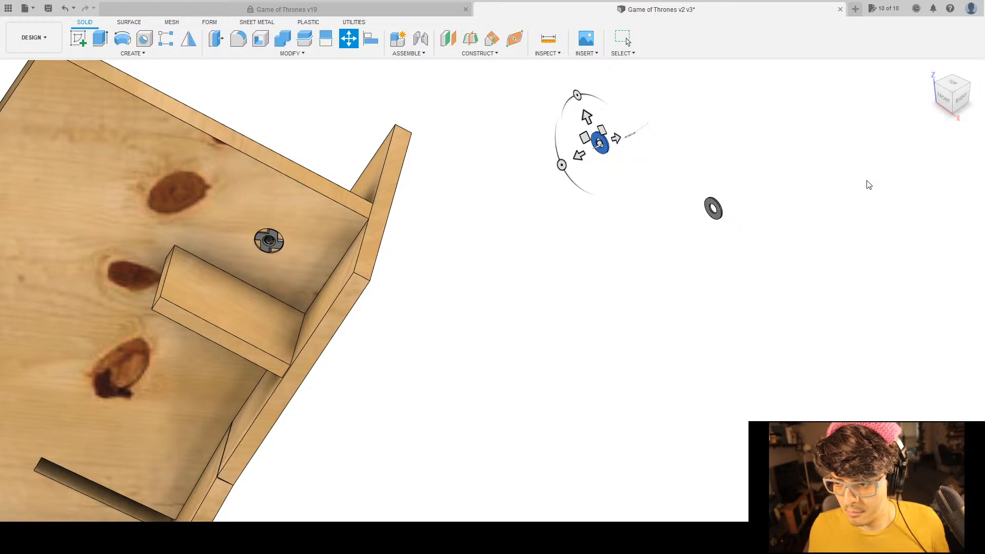
middle_drag(580, 179, 583, 149)
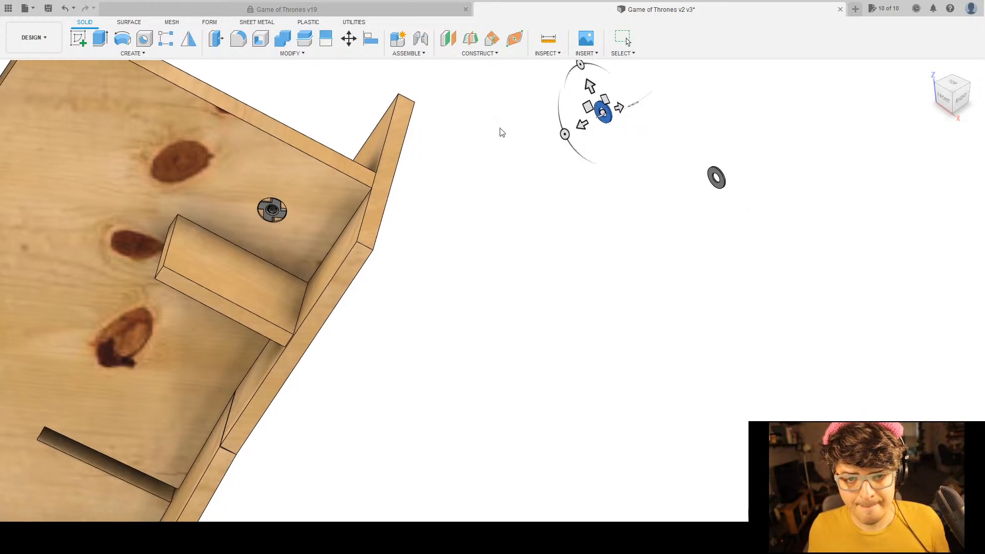
click(373, 41)
scroll(595, 131, up, 4)
scroll(617, 112, up, 3)
click(617, 112)
scroll(611, 148, down, 8)
middle_drag(446, 232, 525, 225)
scroll(405, 218, up, 10)
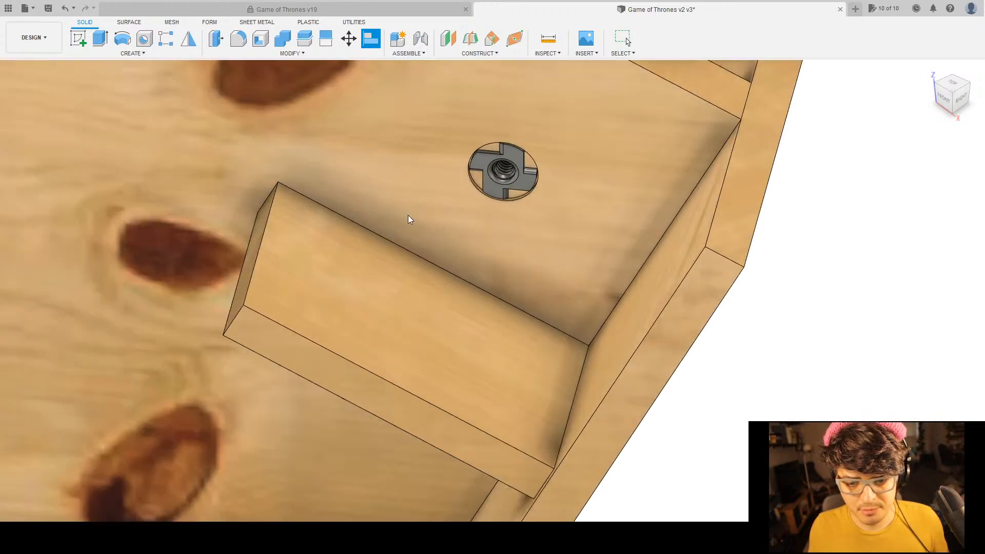
scroll(595, 190, down, 6)
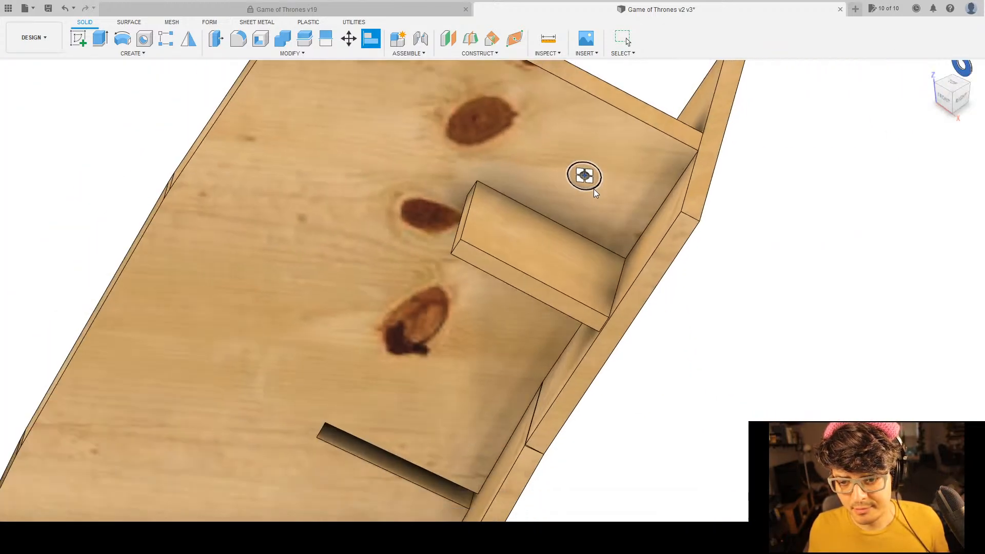
scroll(724, 287, down, 3)
shift+middle_drag(726, 291, 697, 313)
scroll(697, 310, down, 3)
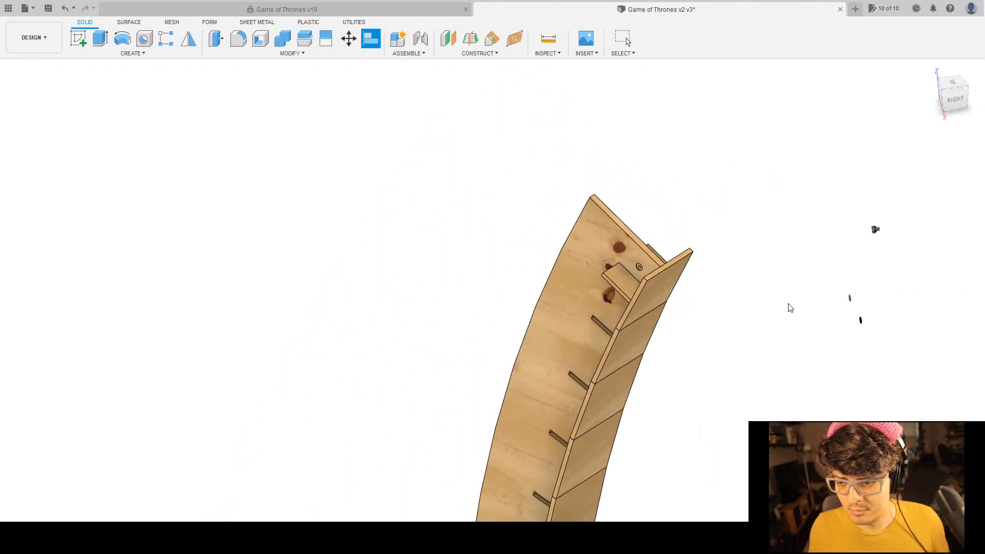
middle_drag(771, 299, 611, 300)
scroll(669, 236, up, 3)
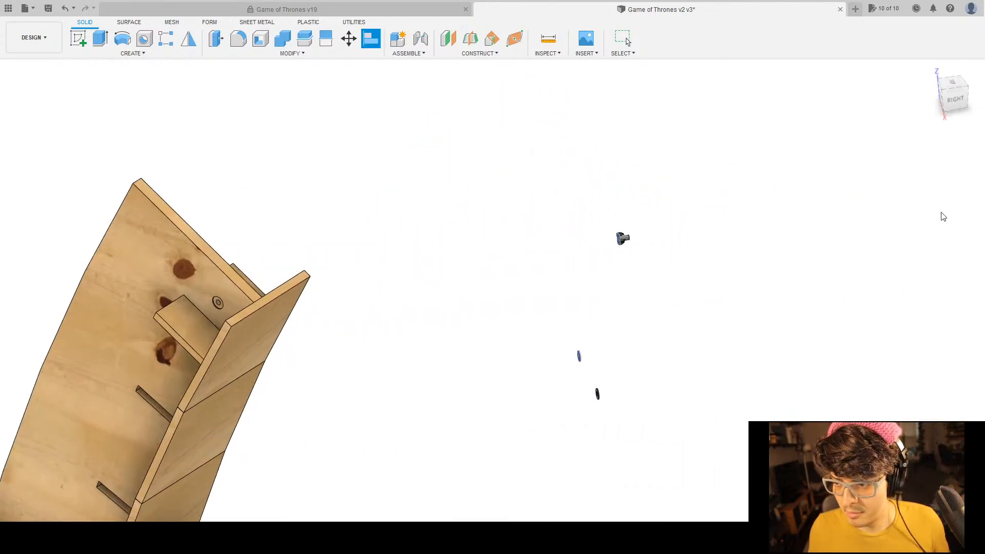
key(Escape)
middle_drag(760, 287, 743, 231)
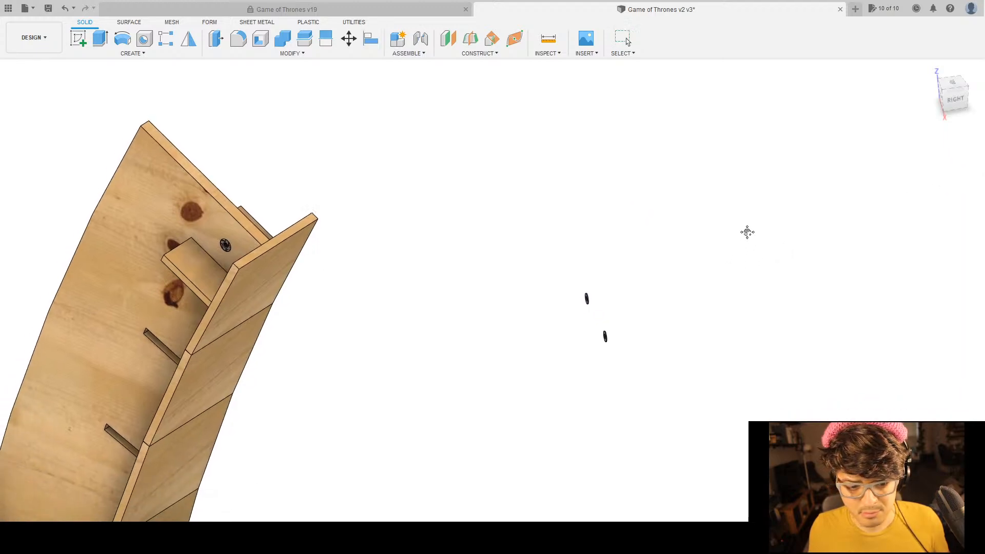
scroll(576, 321, up, 2)
drag(627, 321, 545, 260)
middle_drag(677, 274, 638, 241)
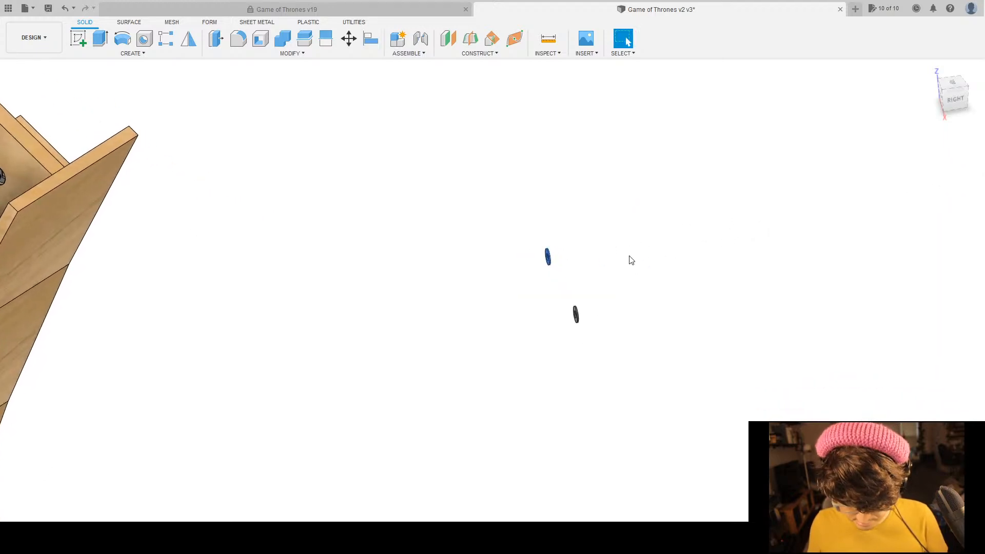
key(m)
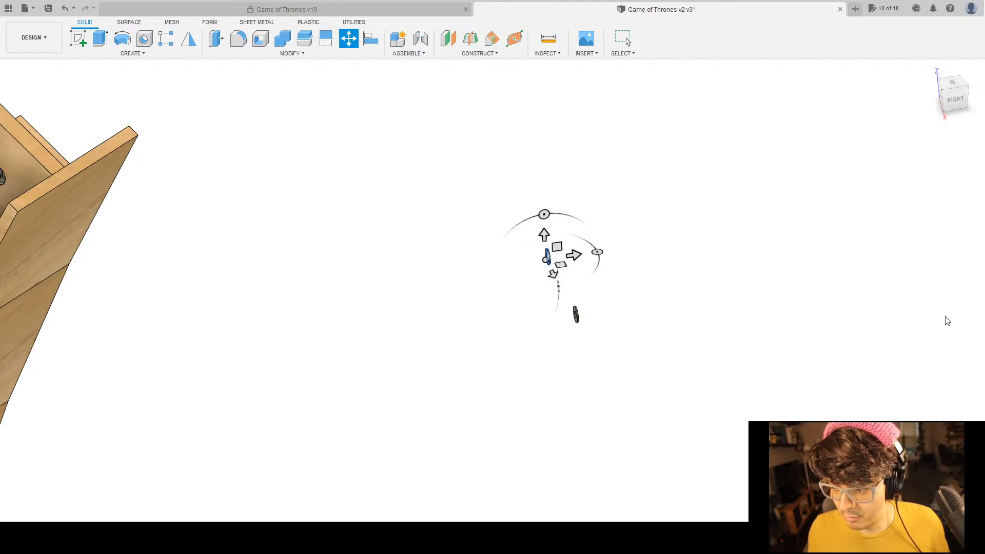
key(Escape)
Start an Align, taking the flat face of the washer nearest the side board as the source.
middle_drag(715, 340, 699, 208)
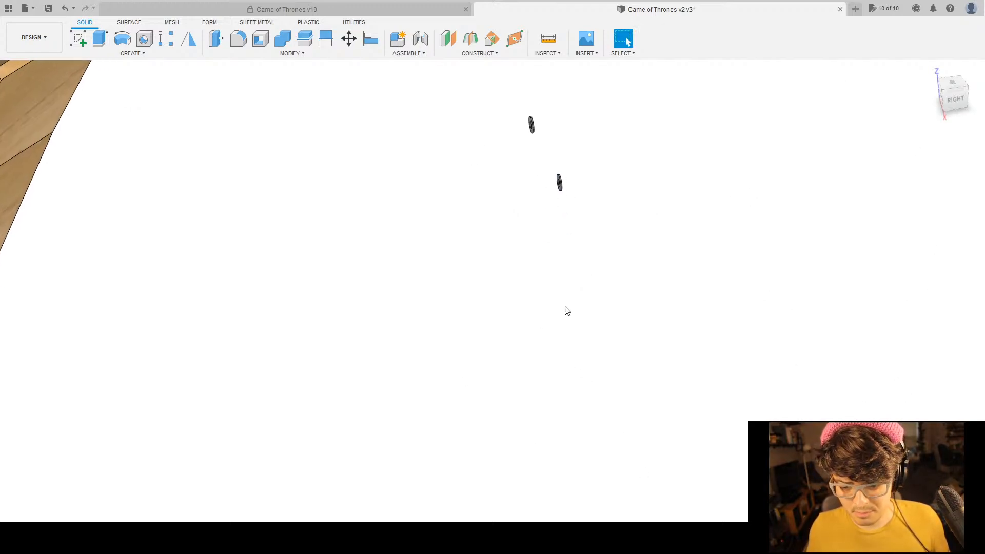
click(370, 39)
shift+middle_drag(439, 286, 510, 197)
scroll(507, 184, up, 5)
click(541, 182)
scroll(554, 204, down, 6)
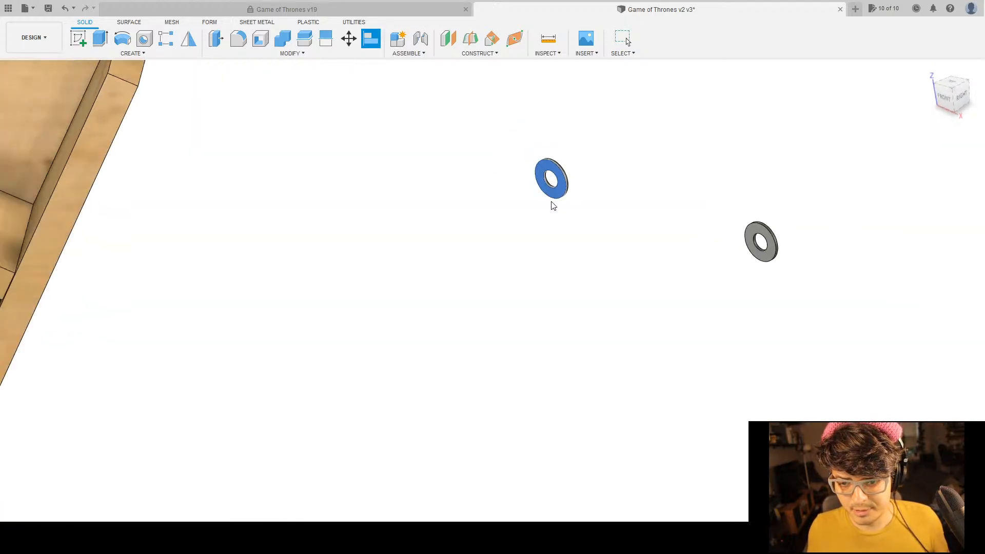
Align the washer to the flange face of the T-nut recessed in the side board.
middle_drag(426, 197, 546, 243)
shift+middle_drag(317, 204, 378, 213)
scroll(385, 176, up, 5)
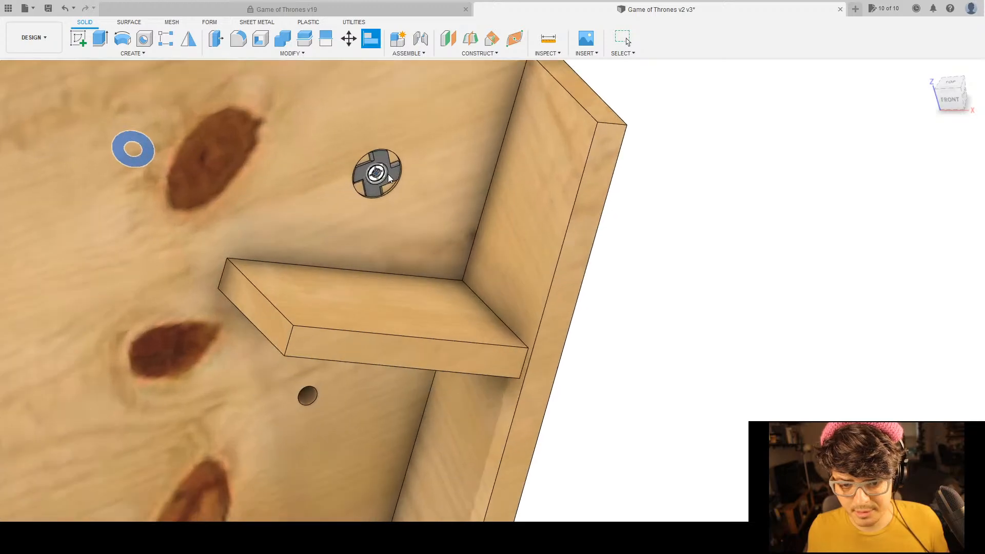
middle_drag(825, 221, 879, 247)
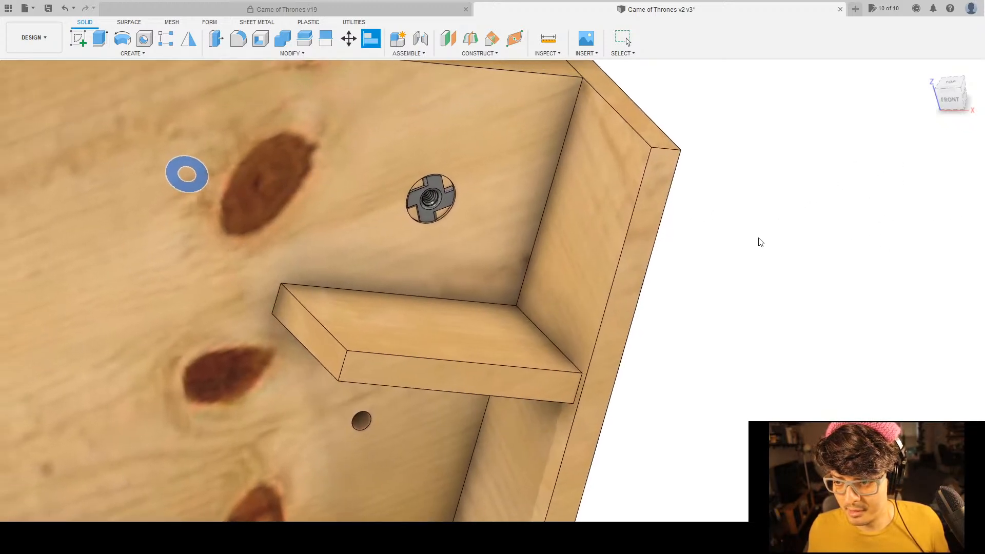
scroll(659, 231, up, 3)
click(254, 177)
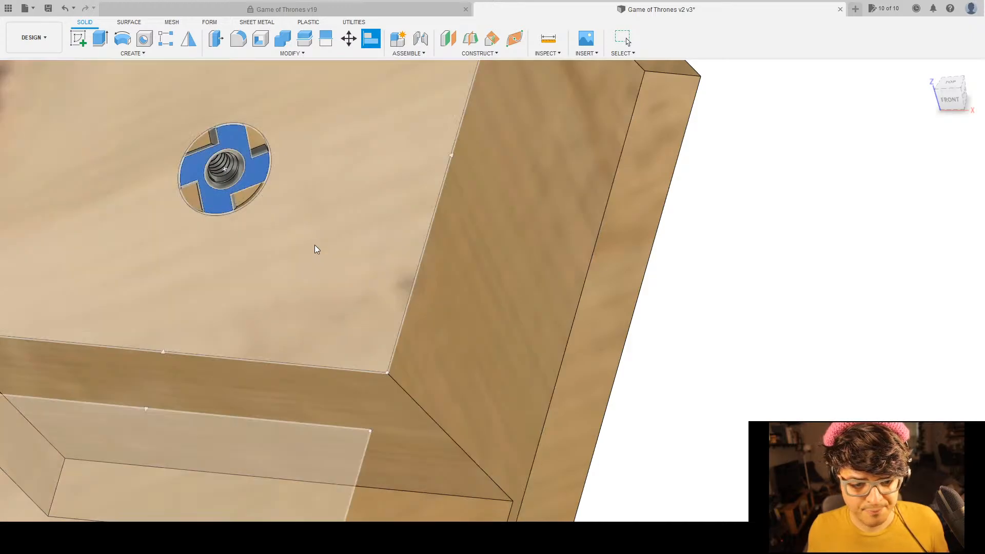
scroll(316, 246, down, 8)
shift+middle_drag(349, 254, 405, 304)
scroll(352, 207, up, 10)
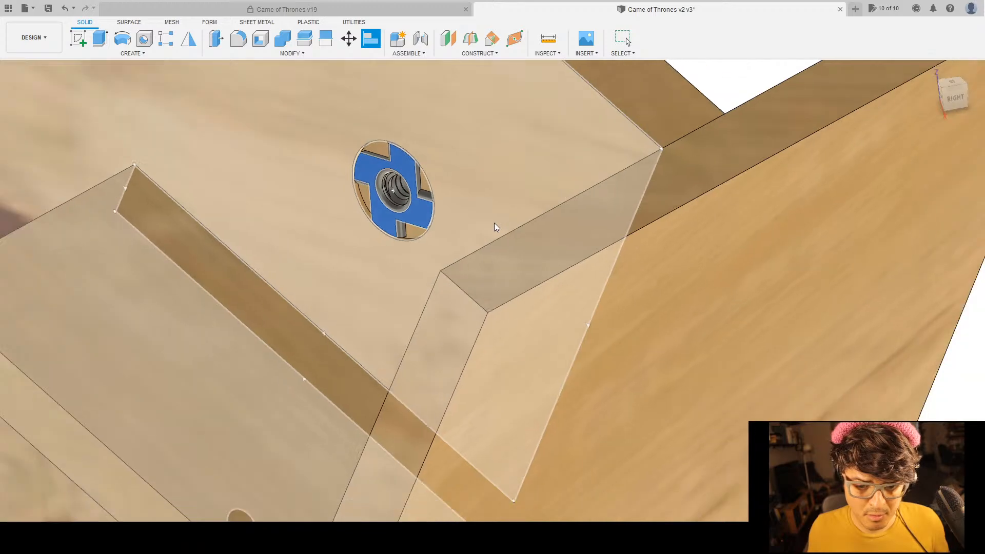
scroll(495, 222, down, 10)
middle_drag(736, 281, 672, 292)
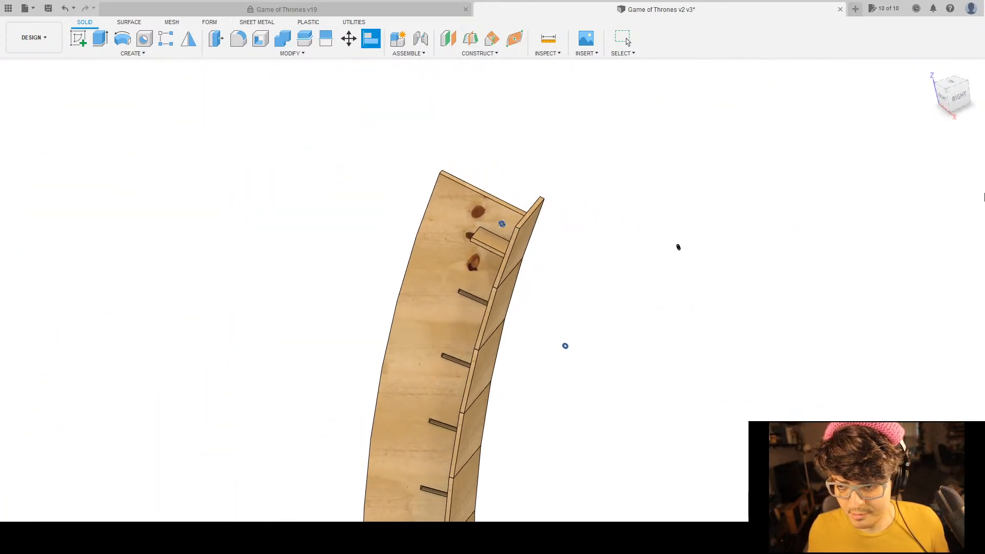
scroll(578, 345, down, 3)
scroll(525, 352, up, 5)
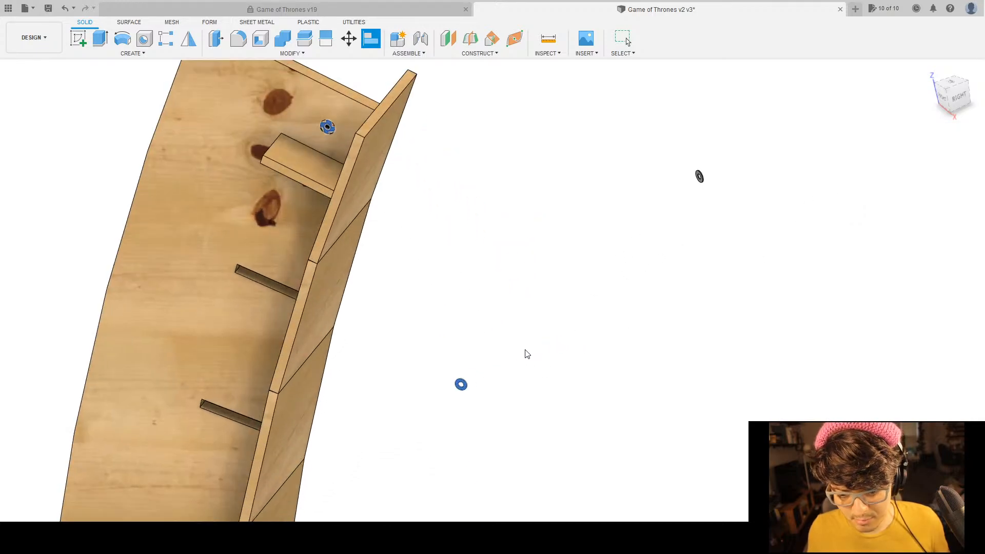
scroll(517, 348, down, 1)
scroll(516, 349, down, 2)
shift+middle_drag(568, 359, 477, 407)
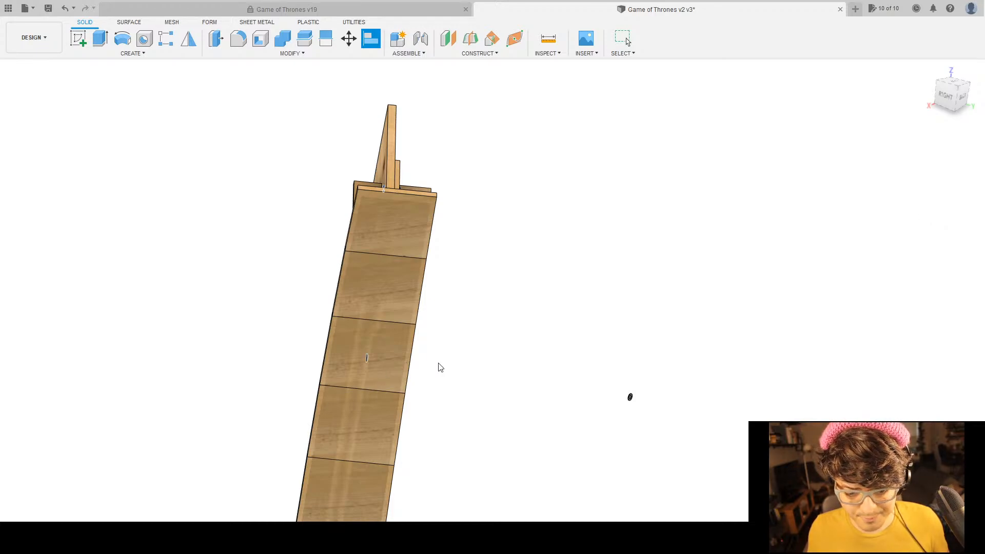
key(Escape)
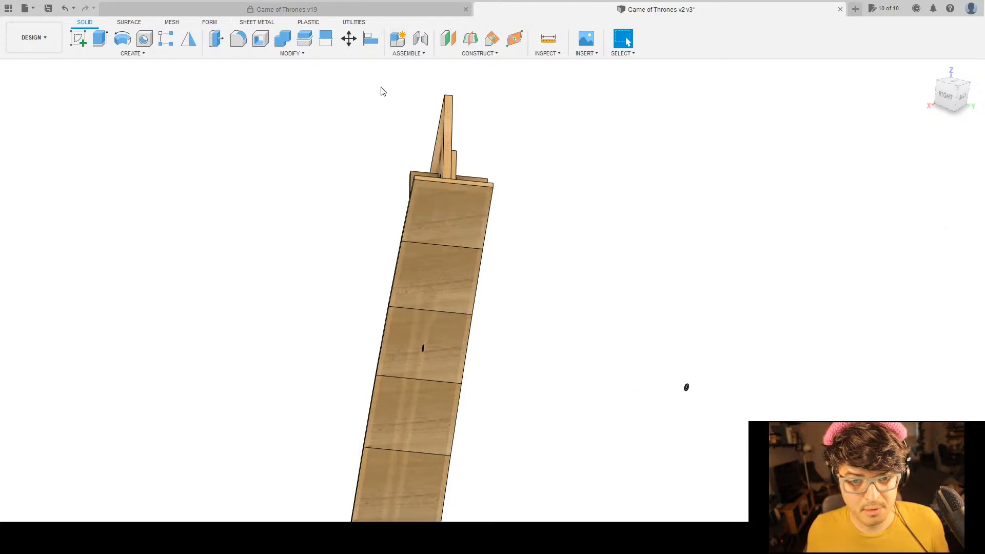
Start moving the aligned washer point to point, taking the edge of its center hole as origin.
click(348, 44)
shift+middle_drag(622, 403, 590, 391)
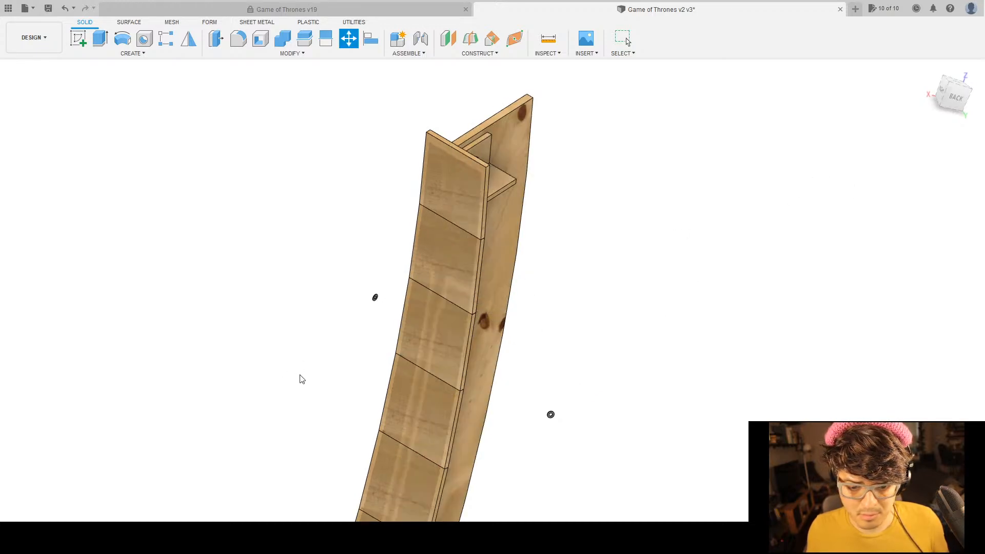
scroll(373, 320, up, 3)
scroll(378, 280, up, 3)
click(377, 284)
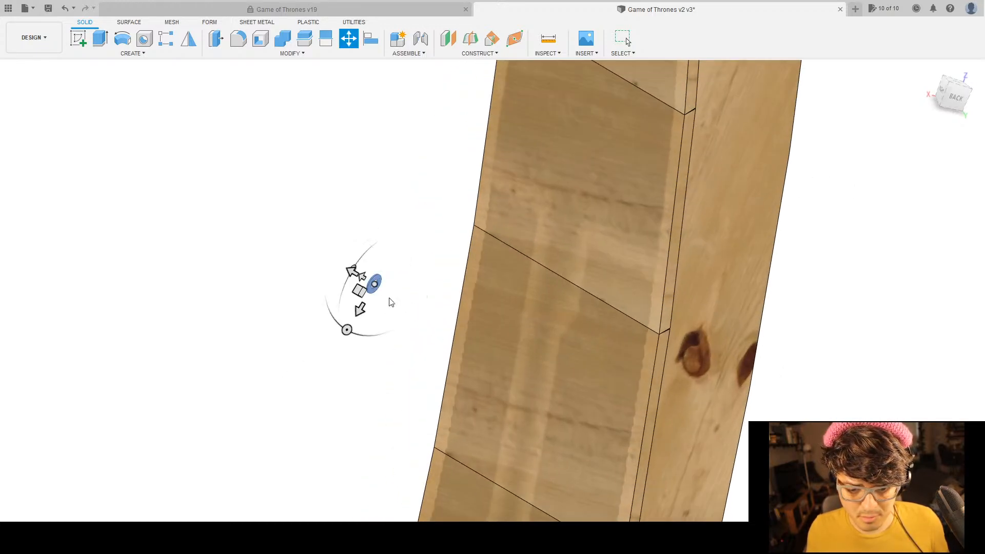
scroll(308, 308, up, 3)
scroll(475, 277, up, 4)
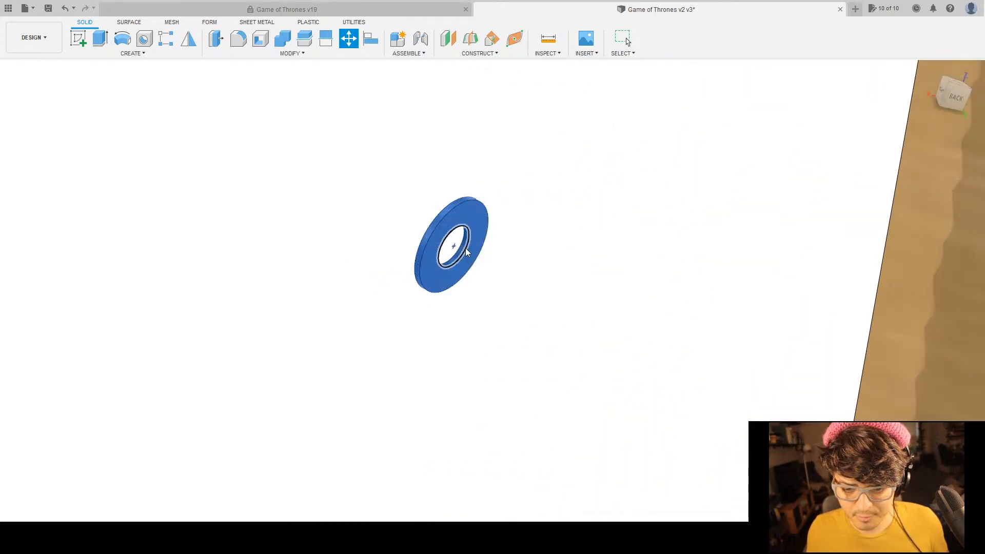
scroll(457, 242, down, 8)
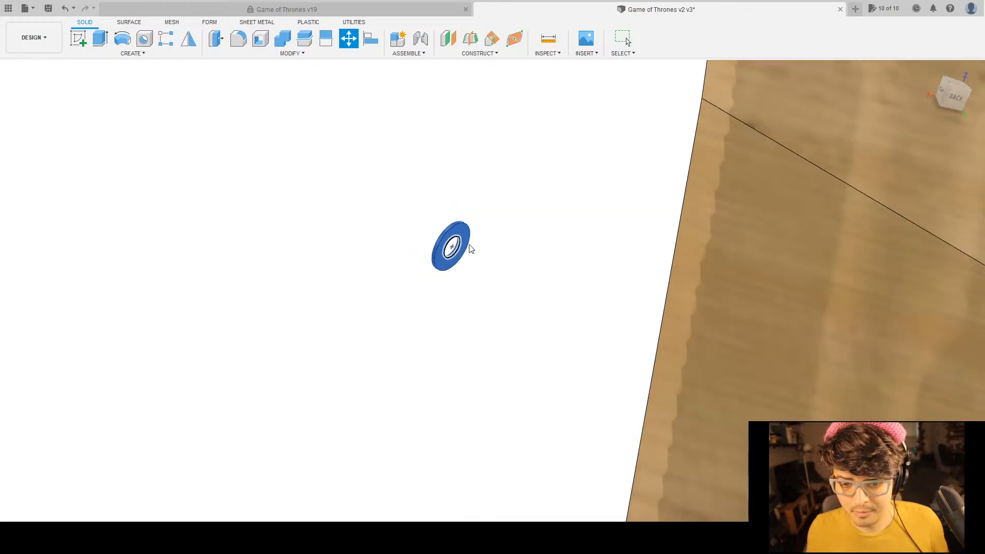
Place the washer's origin point on the T-nut's circular bore edge, centering the washer over the threaded hole.
middle_drag(468, 232, 443, 453)
shift+middle_drag(442, 453, 541, 359)
scroll(470, 262, up, 10)
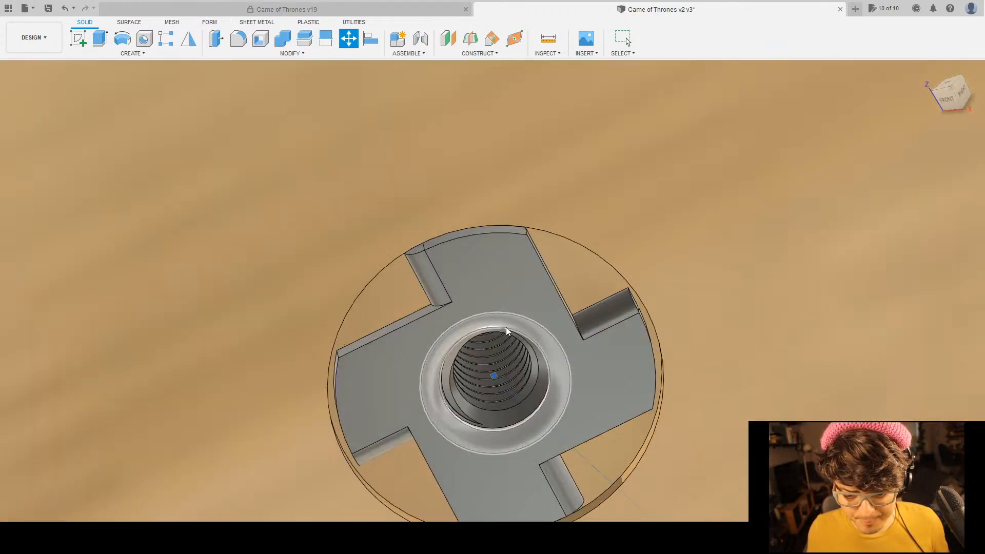
click(564, 408)
scroll(645, 421, down, 4)
shift+middle_drag(613, 418, 568, 331)
middle_drag(536, 342, 615, 429)
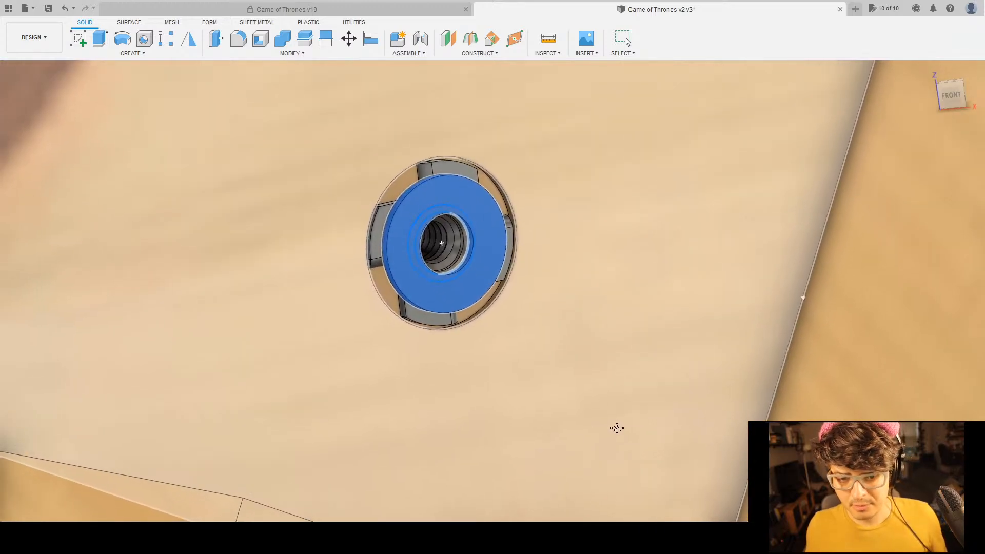
Examine how the washer sits over the T-nut recessed in the side board.
key(m)
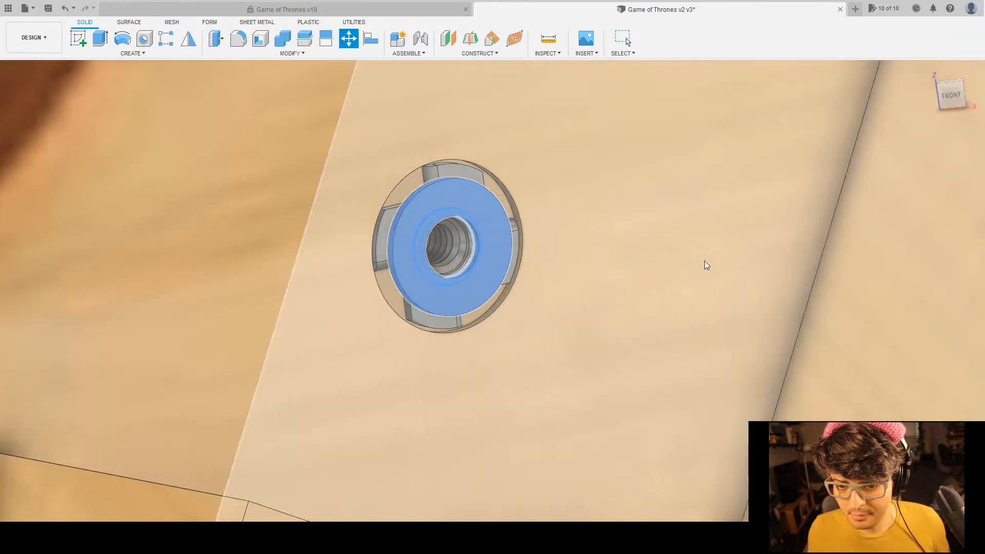
scroll(483, 283, down, 3)
scroll(444, 222, up, 2)
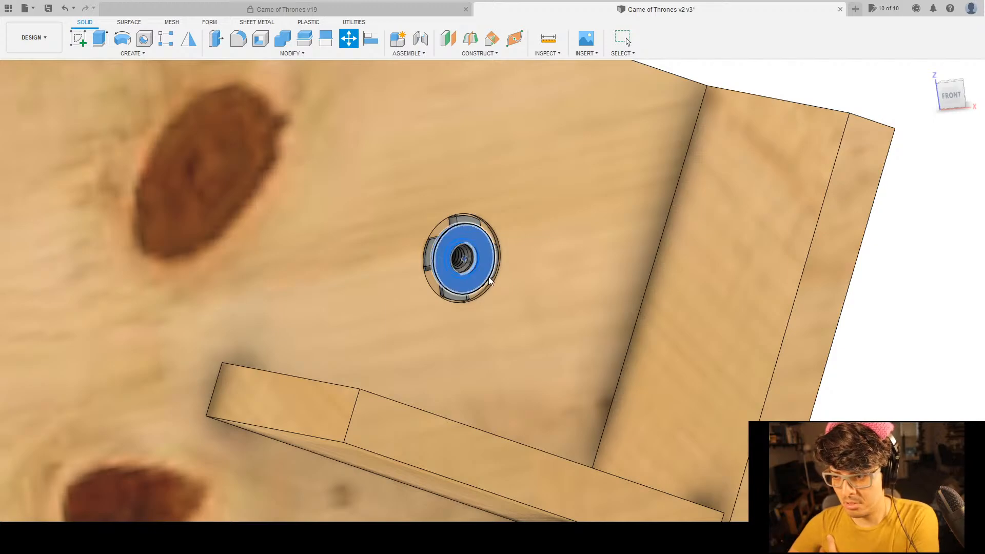
scroll(488, 276, down, 3)
shift+middle_drag(435, 292, 425, 244)
key(m)
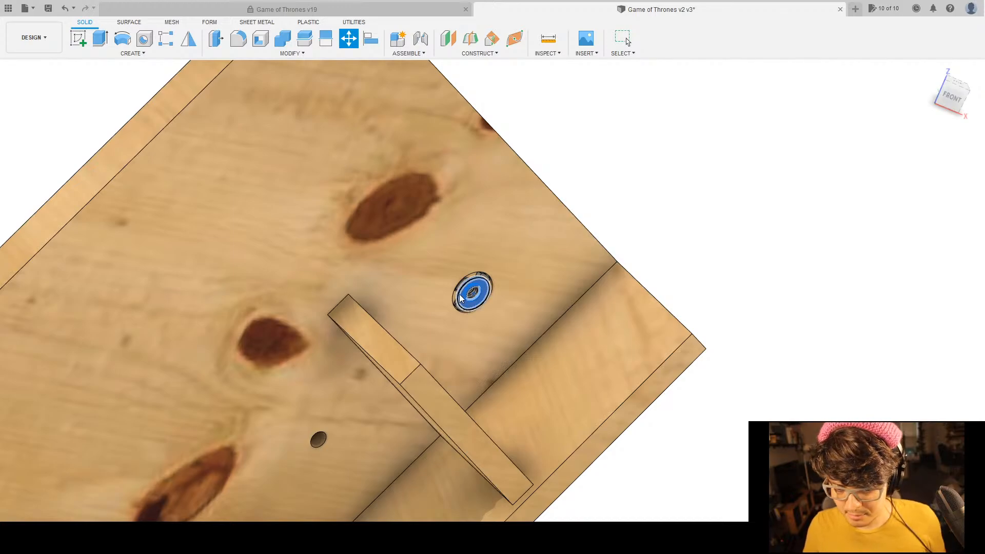
scroll(475, 285, up, 3)
scroll(474, 285, up, 2)
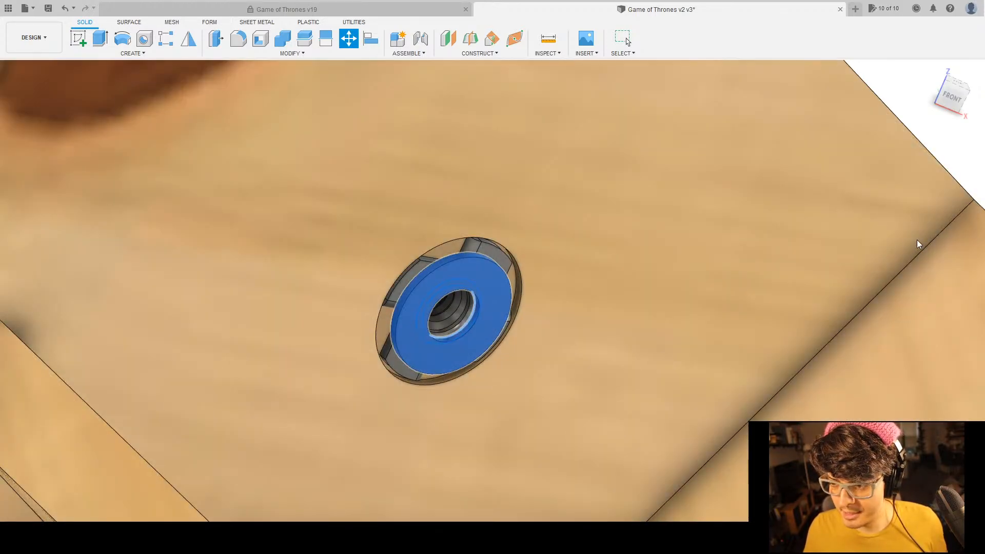
key(Escape)
scroll(547, 255, down, 5)
shift+middle_drag(547, 255, 801, 351)
scroll(649, 365, down, 3)
scroll(653, 367, up, 6)
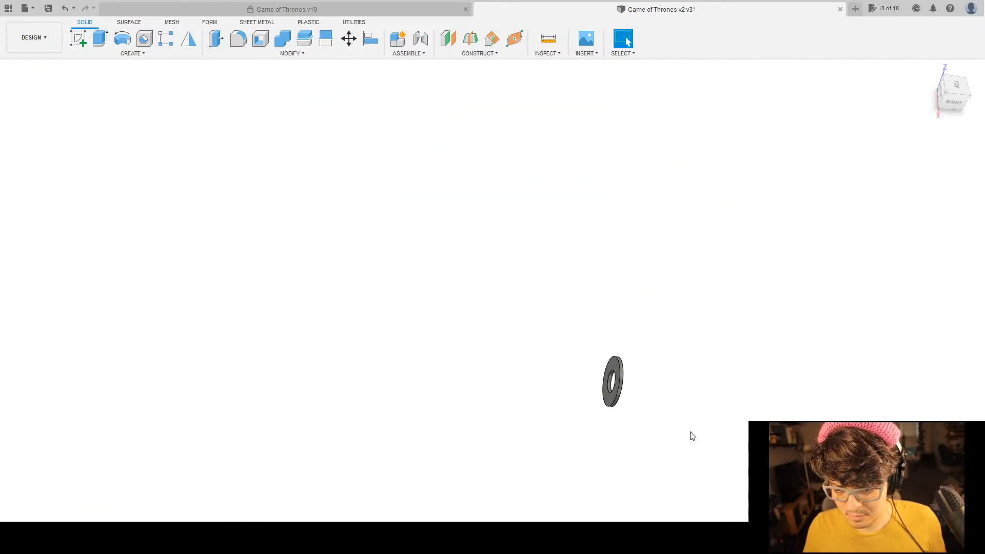
middle_drag(578, 328, 531, 208)
click(371, 39)
scroll(661, 333, up, 5)
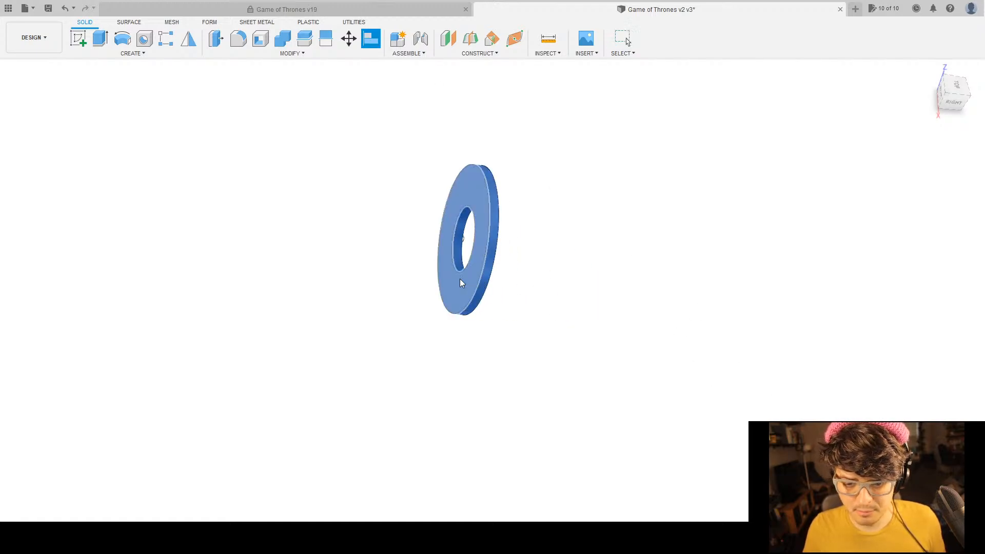
scroll(541, 323, down, 6)
shift+middle_drag(462, 234, 369, 212)
scroll(370, 206, up, 10)
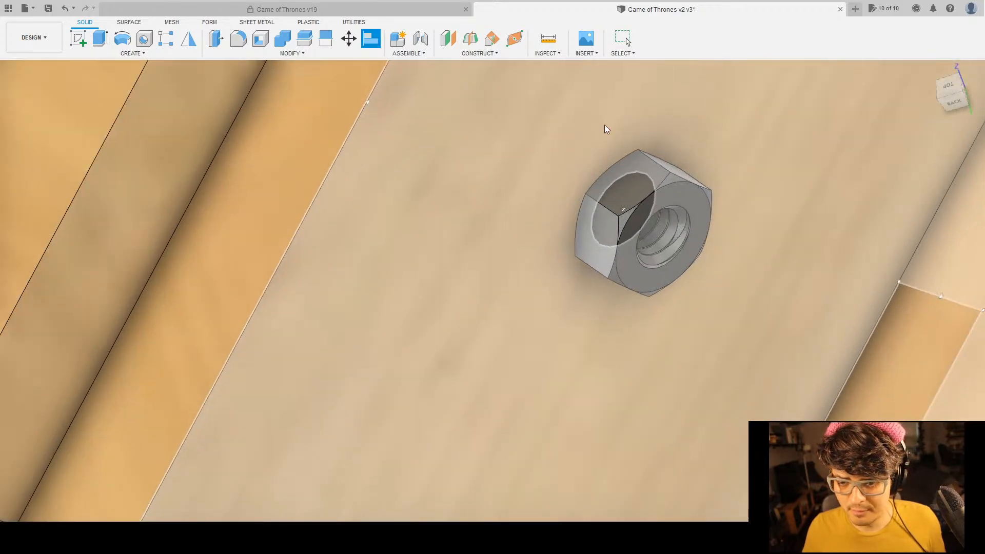
scroll(604, 124, down, 10)
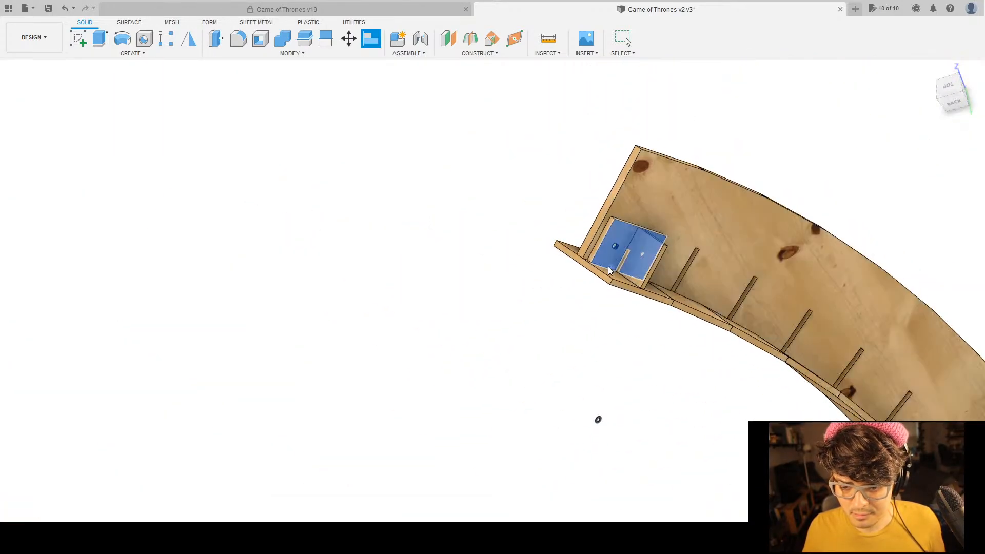
shift+middle_drag(608, 266, 851, 223)
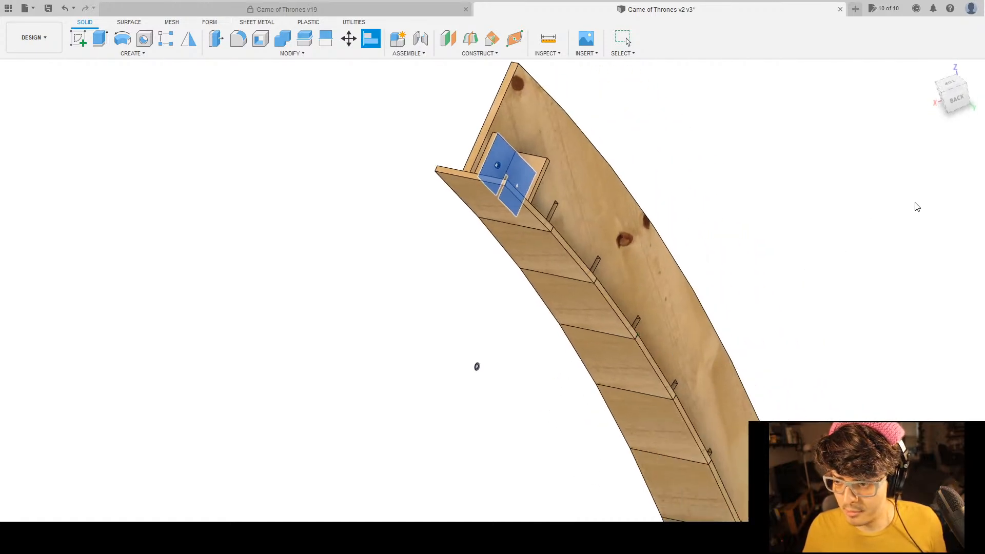
key(Escape)
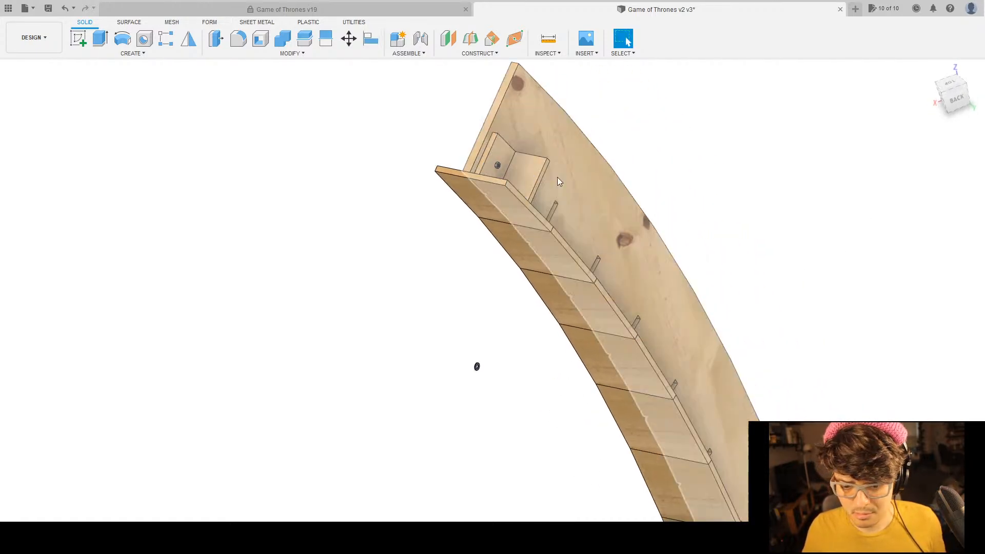
Start a point-to-point move of the remaining loose washer, taking the edge of its center hole as origin.
click(347, 45)
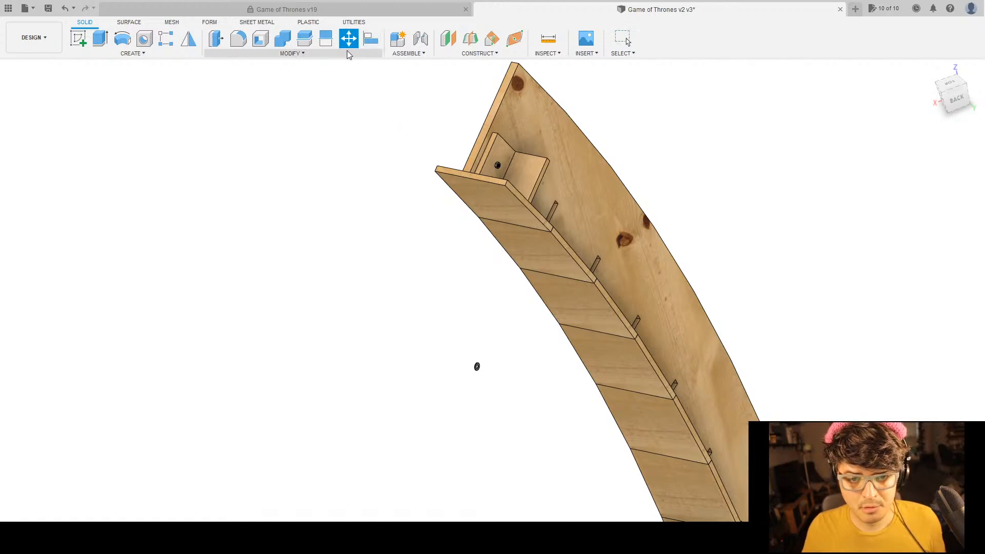
middle_drag(466, 385, 486, 343)
scroll(456, 324, up, 14)
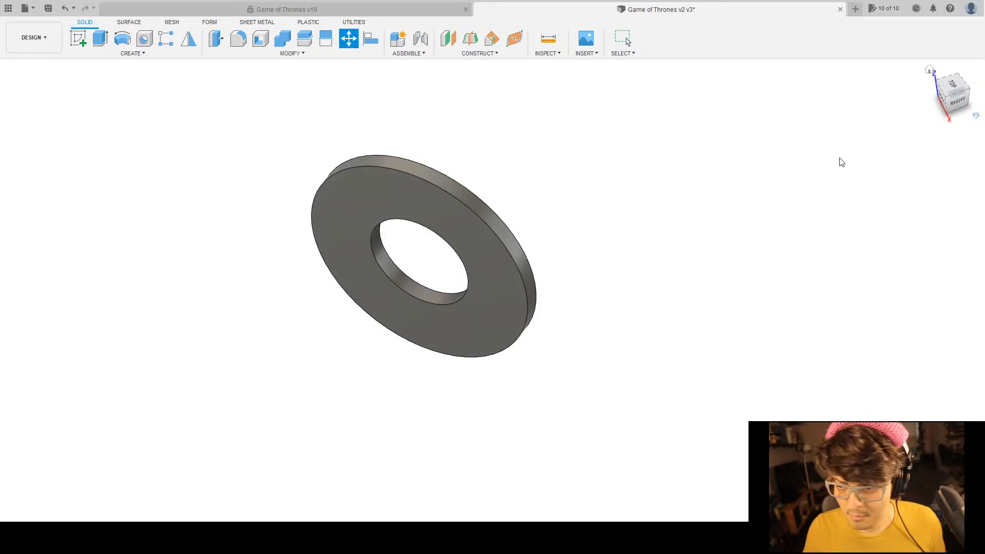
click(437, 325)
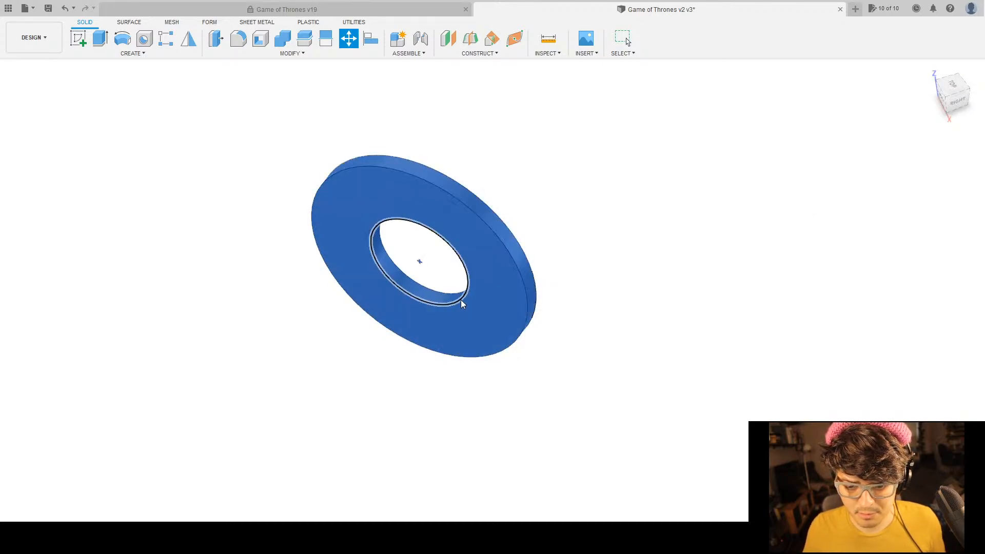
Place the washer's origin on the edge of the bracket's bolt hole, setting the washer against the bracket beneath the hex nut.
scroll(544, 323, down, 10)
scroll(565, 238, down, 4)
middle_drag(580, 215, 513, 379)
shift+middle_drag(567, 318, 455, 324)
scroll(503, 113, up, 6)
scroll(500, 121, up, 3)
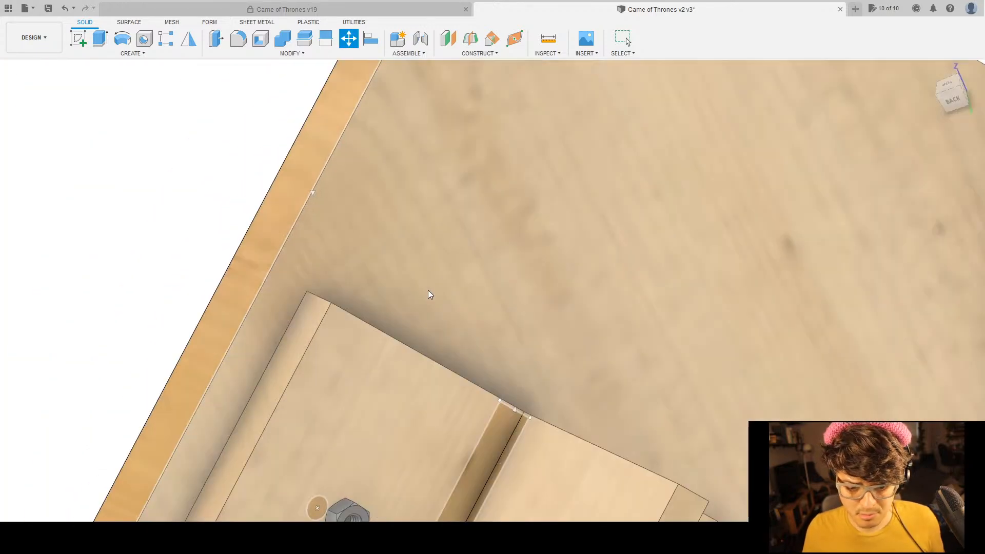
middle_drag(429, 462, 494, 327)
scroll(495, 326, up, 4)
middle_drag(458, 191, 435, 301)
scroll(442, 212, up, 3)
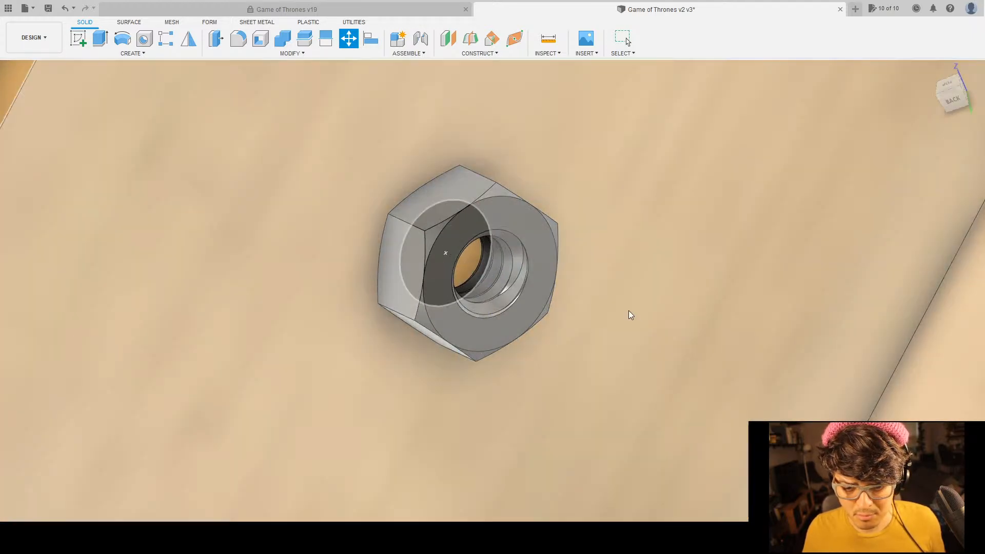
shift+middle_drag(629, 310, 594, 287)
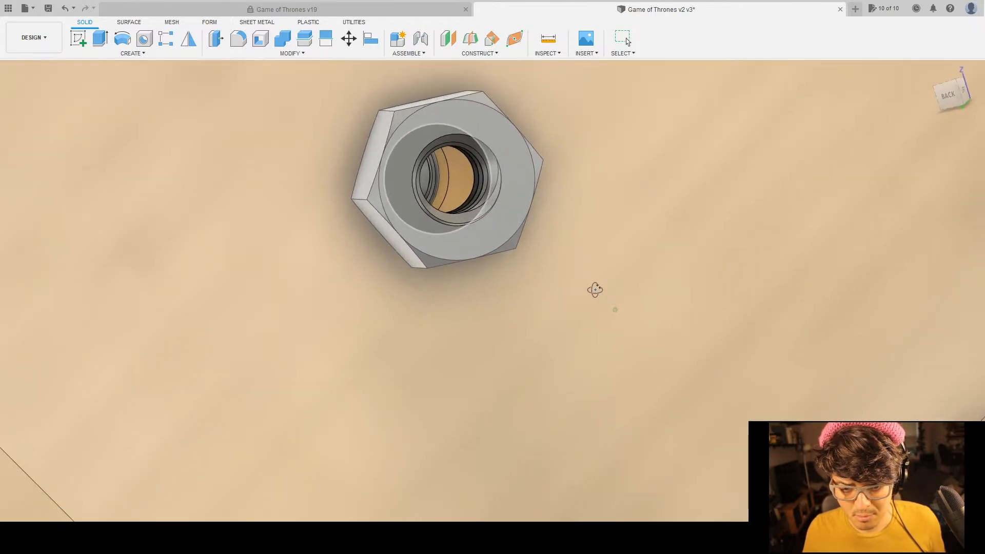
scroll(383, 162, up, 3)
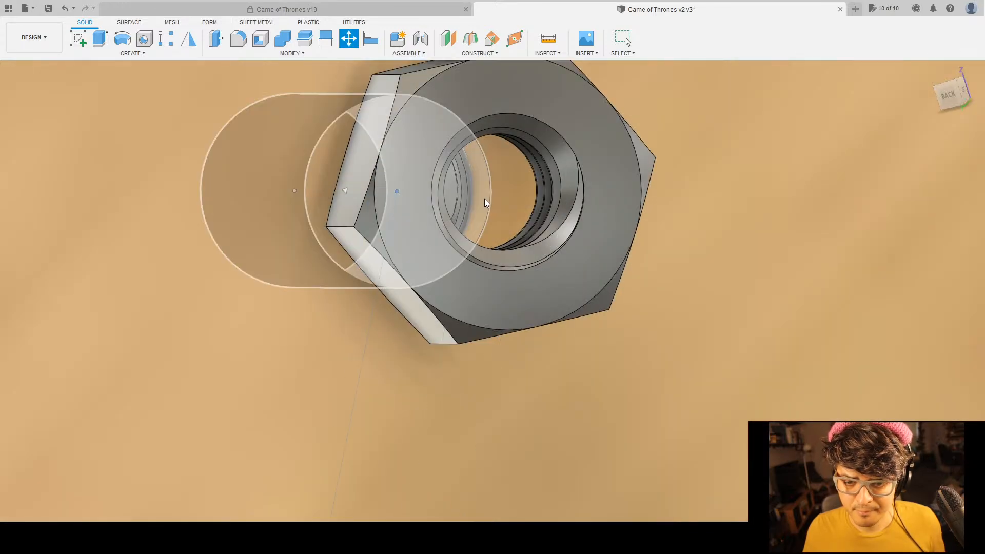
click(564, 250)
scroll(560, 252, down, 5)
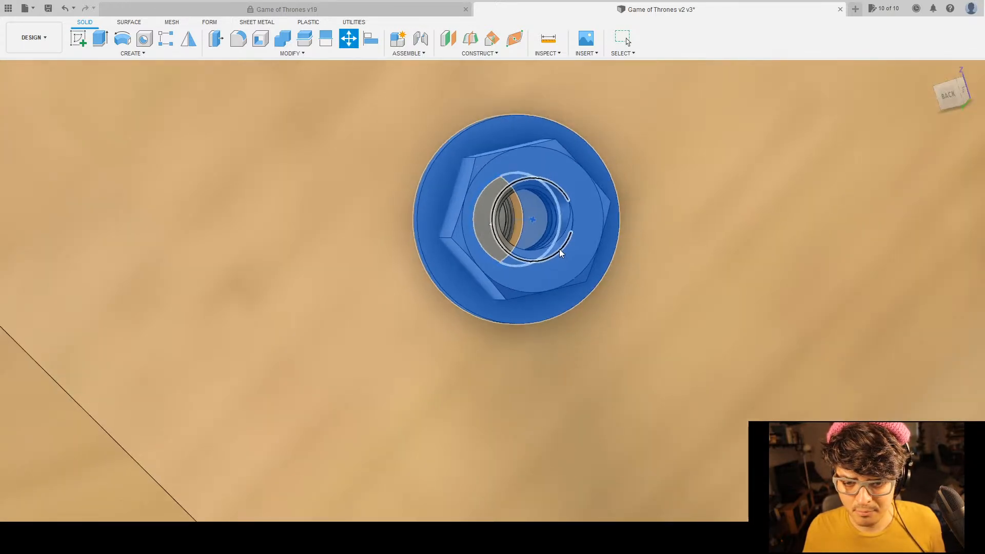
shift+middle_drag(558, 321, 921, 247)
key(m)
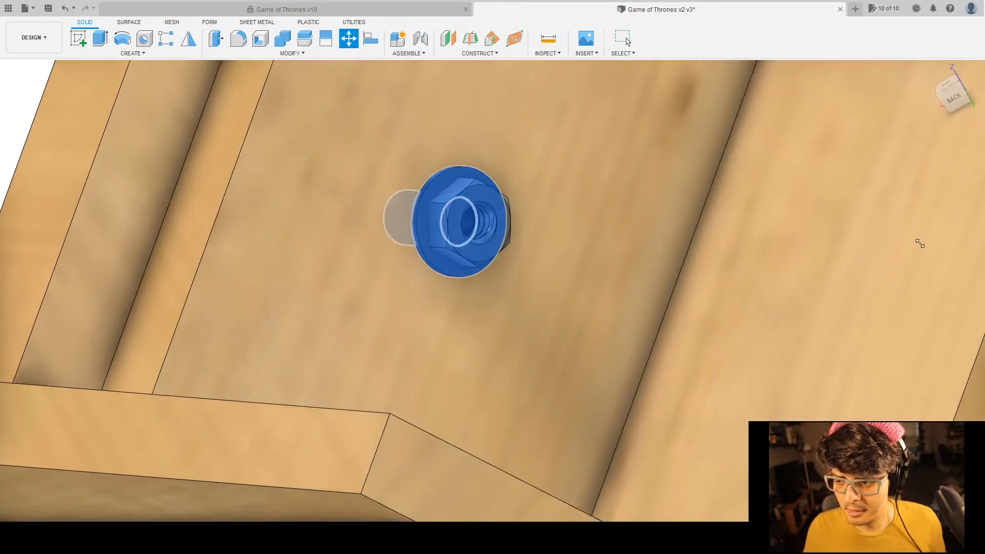
key(Escape)
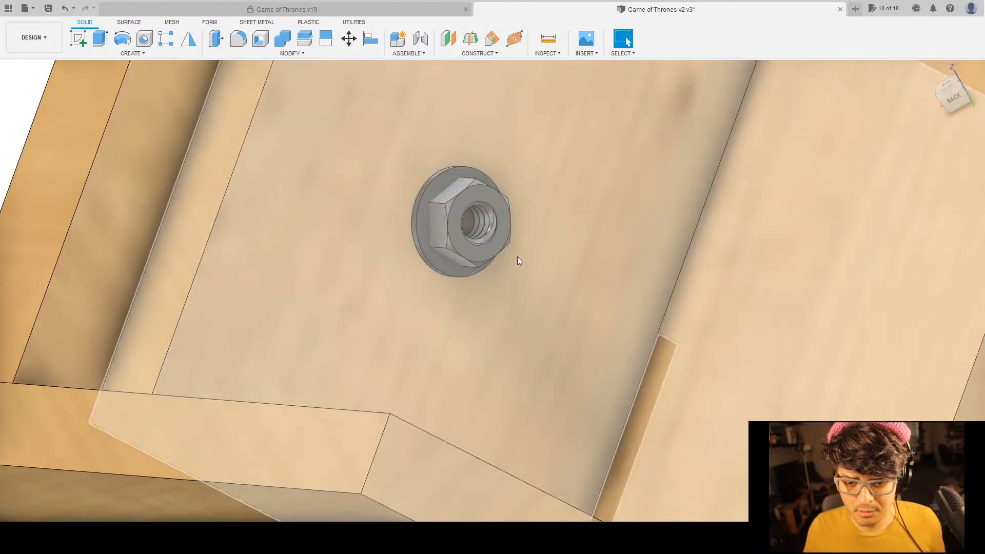
Measure the thickness of the washer on the bracket between its two outer rim edges.
mouse_move(541, 244)
middle_down()
mouse_move(556, 233)
mouse_move(557, 243)
middle_up()
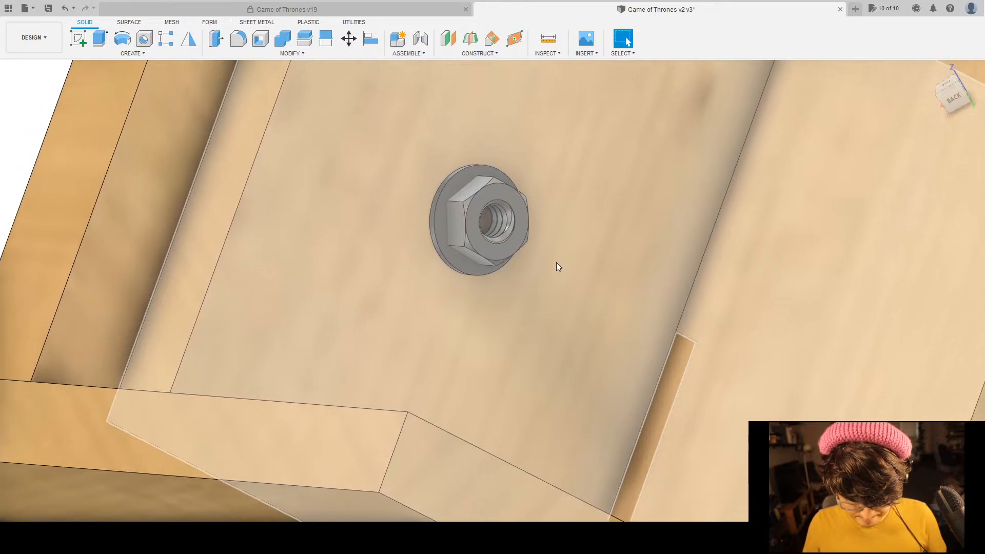
key(i)
scroll(418, 189, up, 3)
scroll(425, 187, up, 3)
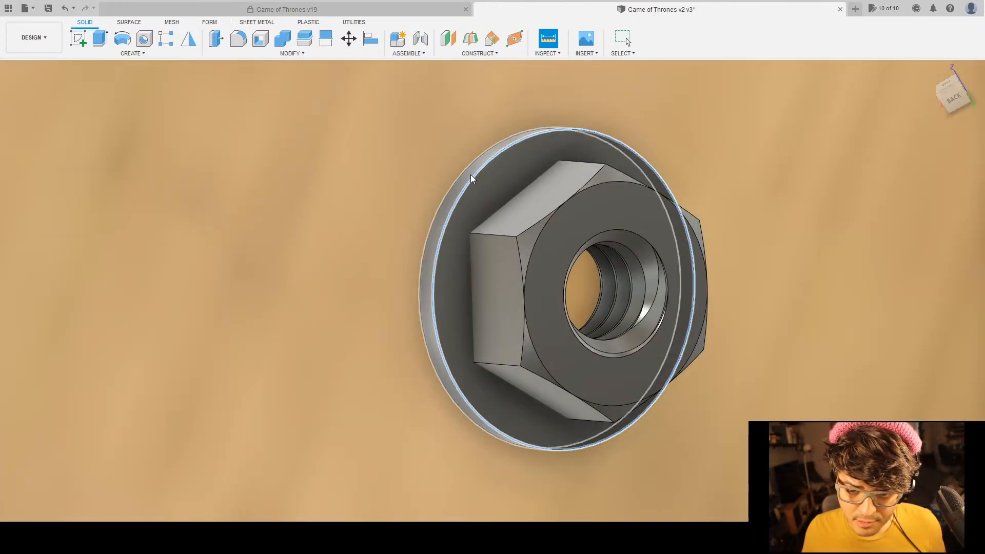
click(464, 174)
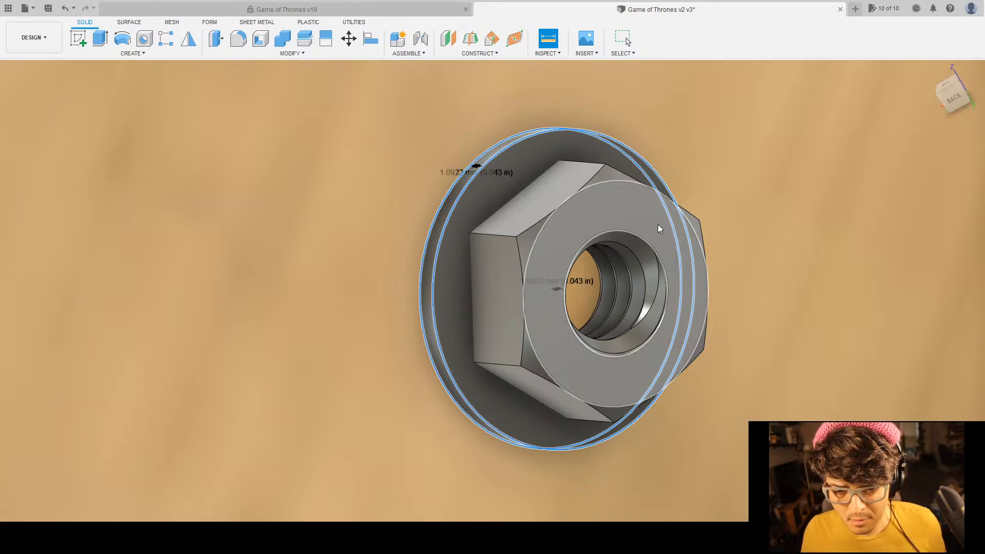
key(Escape)
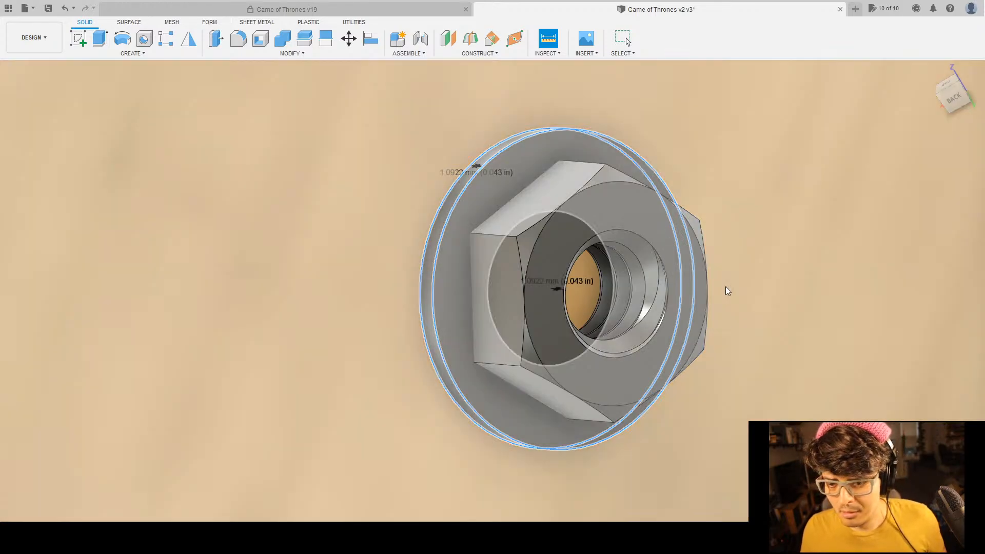
Move the hex nut a short distance off the bracket along the bolt-hole axis to expose its underside.
scroll(765, 330, down, 3)
middle_drag(791, 338, 603, 249)
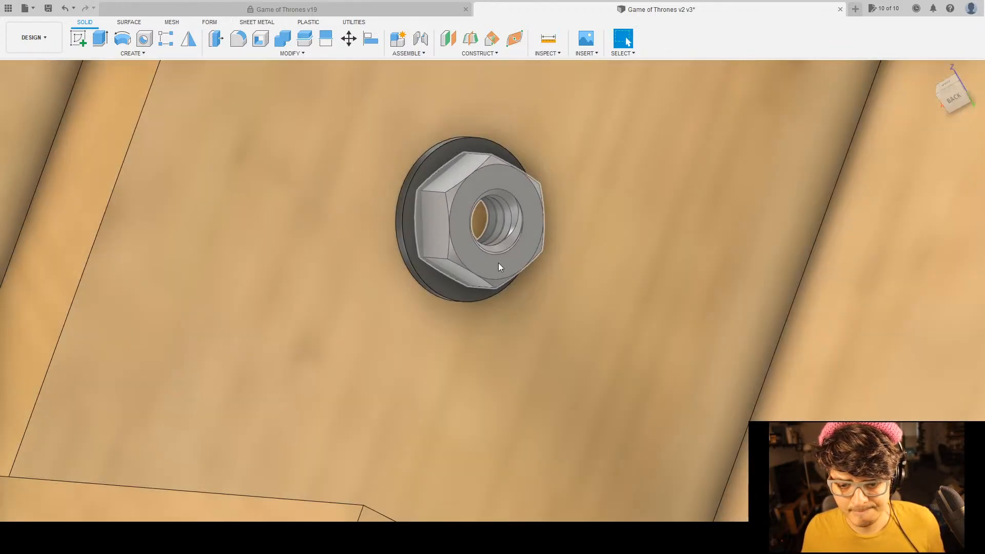
key(m)
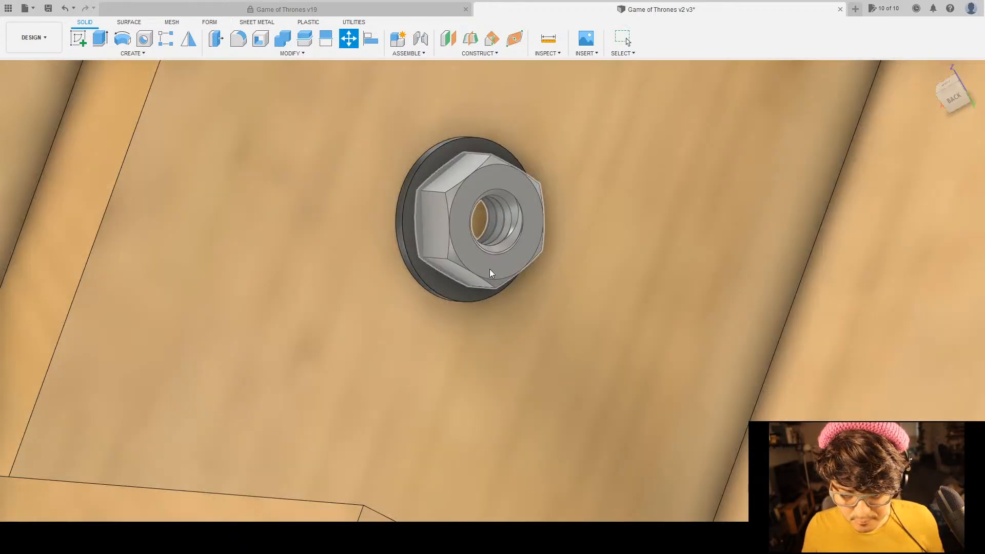
click(490, 269)
scroll(552, 254, up, 2)
scroll(551, 251, down, 4)
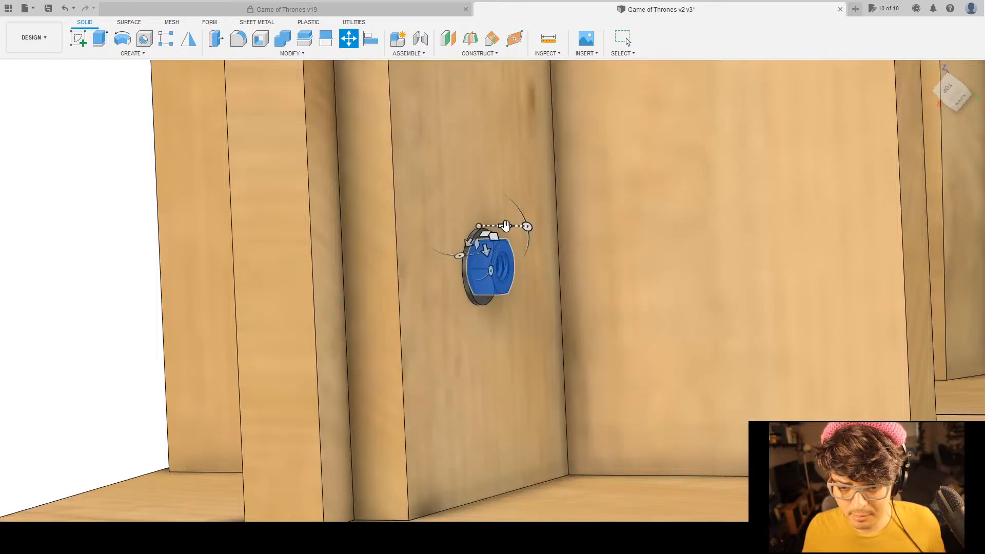
drag(506, 226, 565, 227)
shift+middle_drag(621, 317, 927, 164)
key(Return)
Align the hex nut's bracket-side face to the edge of the washer's center hole, seating the nut on the washer.
shift+middle_drag(643, 293, 637, 239)
scroll(648, 229, up, 5)
key(shift+a)
click(672, 230)
scroll(722, 274, down, 3)
shift+middle_drag(721, 273, 411, 230)
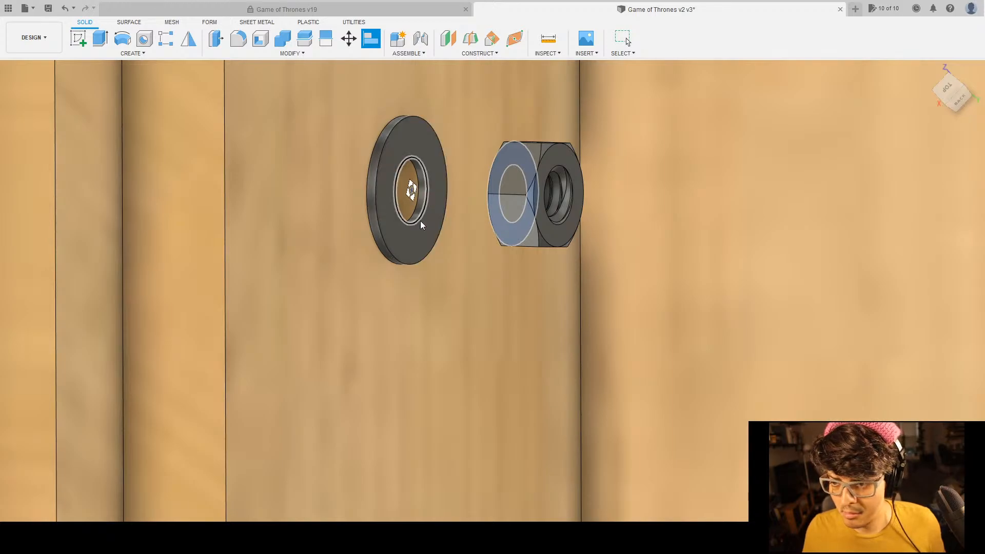
click(415, 223)
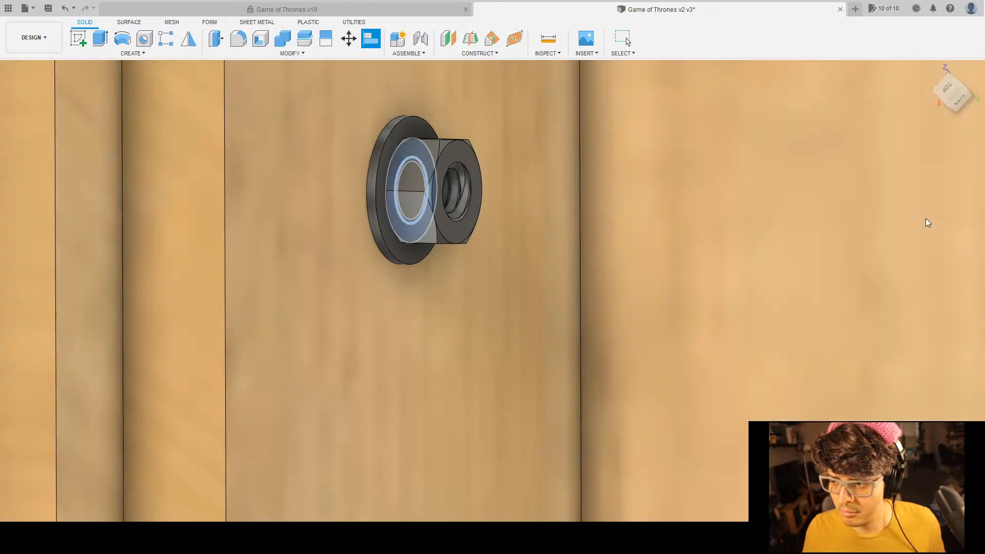
click(925, 217)
Examine the end bracket and side board with the placed nut, washers and T-nut from several angles.
scroll(525, 240, down, 4)
scroll(526, 240, down, 5)
shift+middle_drag(493, 263, 329, 259)
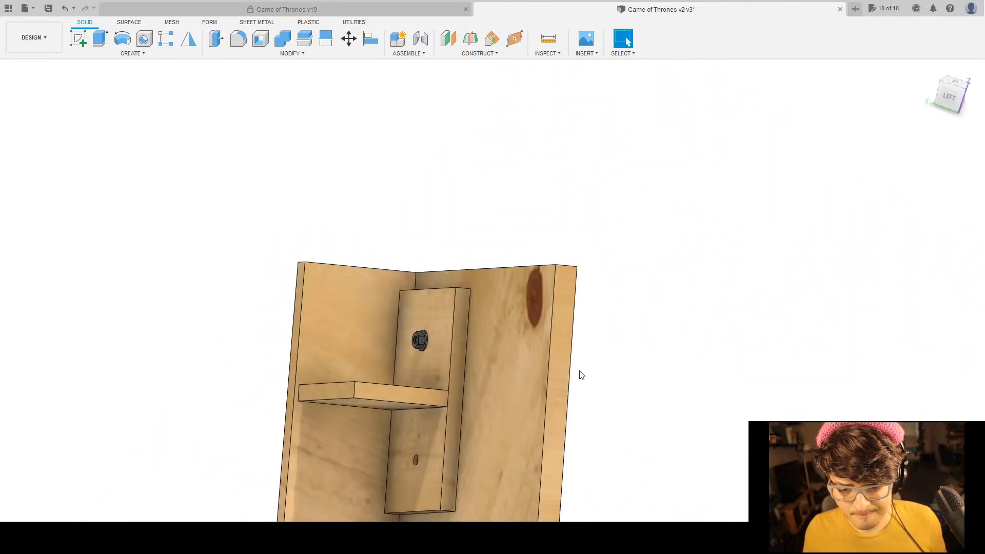
scroll(587, 358, down, 4)
middle_drag(589, 354, 528, 194)
shift+middle_drag(663, 316, 617, 305)
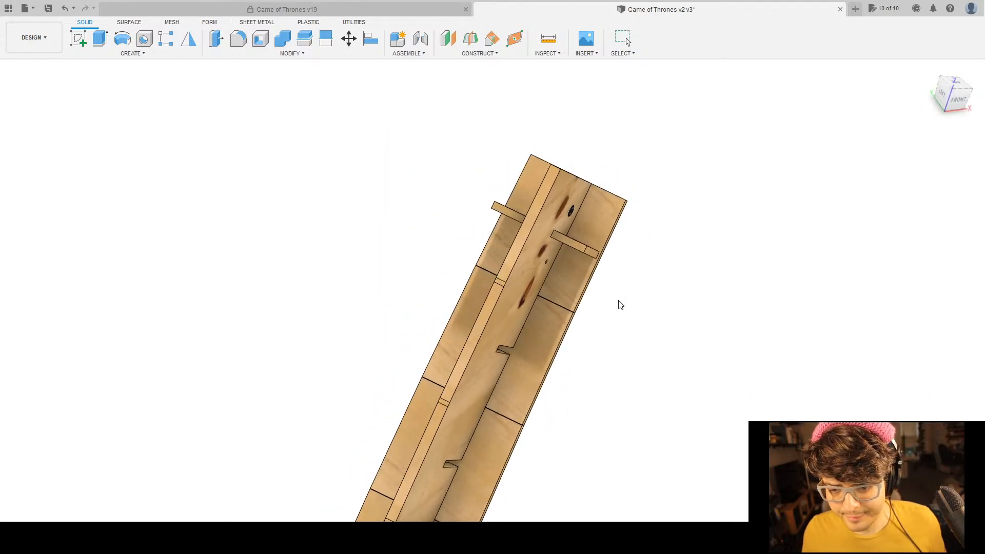
scroll(617, 206, up, 4)
middle_drag(697, 270, 711, 264)
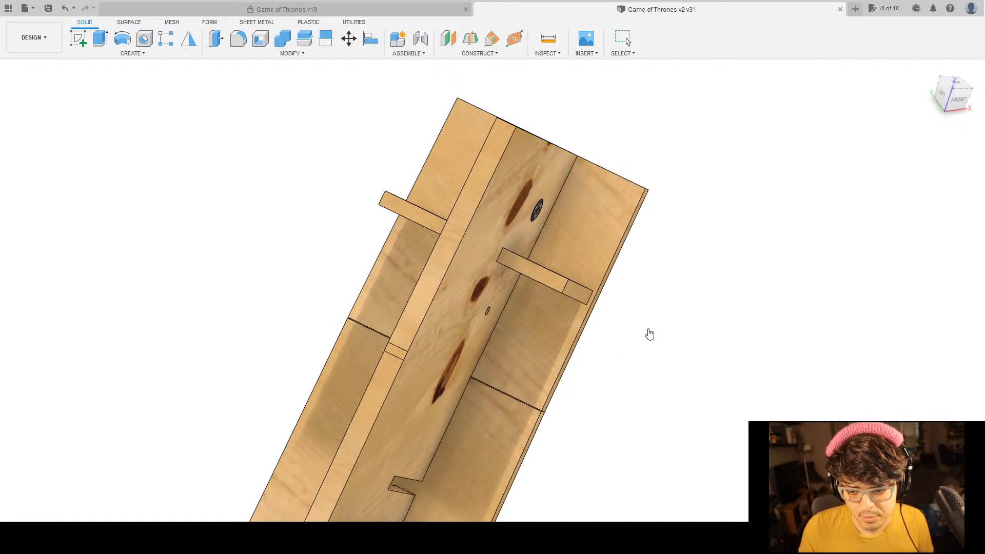
Move the loose bolt freely from its distant spot to beside the arm's upper end, near the end bracket.
key(F6)
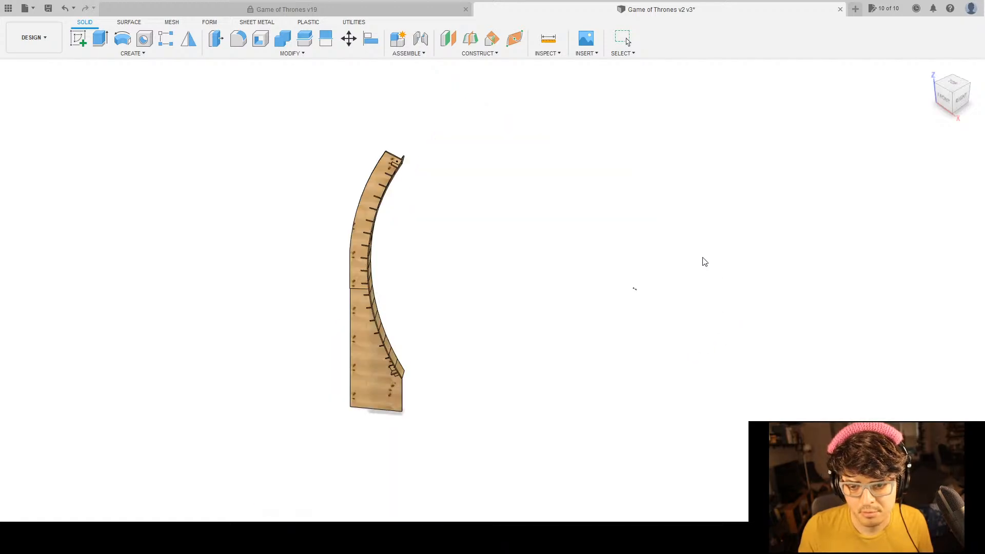
scroll(705, 262, down, 4)
key(m)
scroll(673, 265, down, 2)
middle_drag(640, 288, 589, 298)
scroll(590, 299, up, 1)
scroll(589, 297, up, 2)
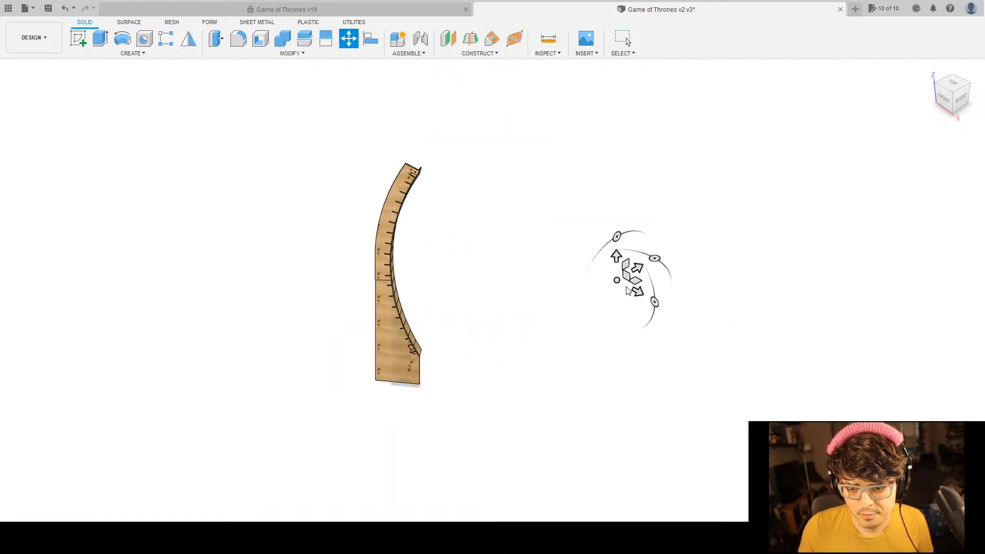
drag(618, 279, 461, 204)
scroll(434, 187, up, 5)
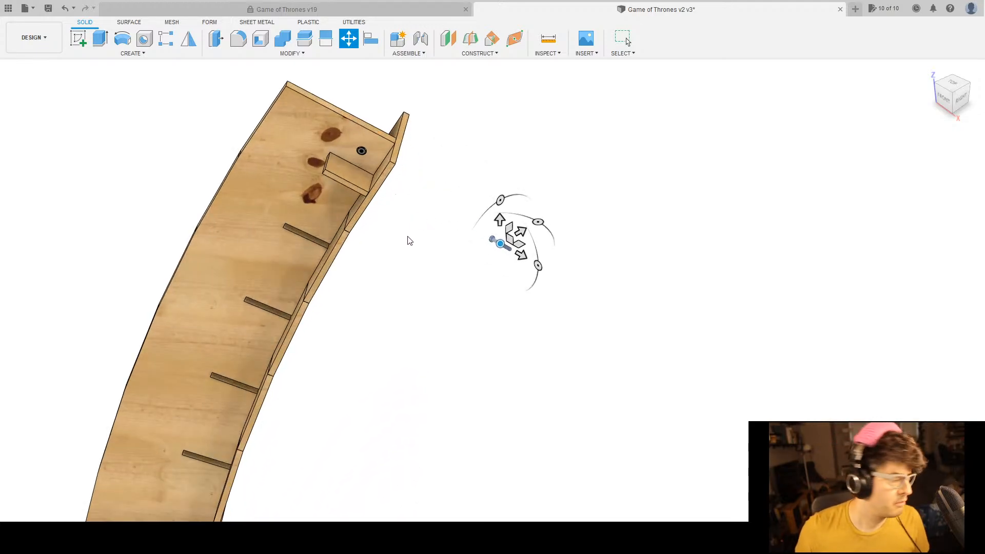
scroll(541, 317, up, 3)
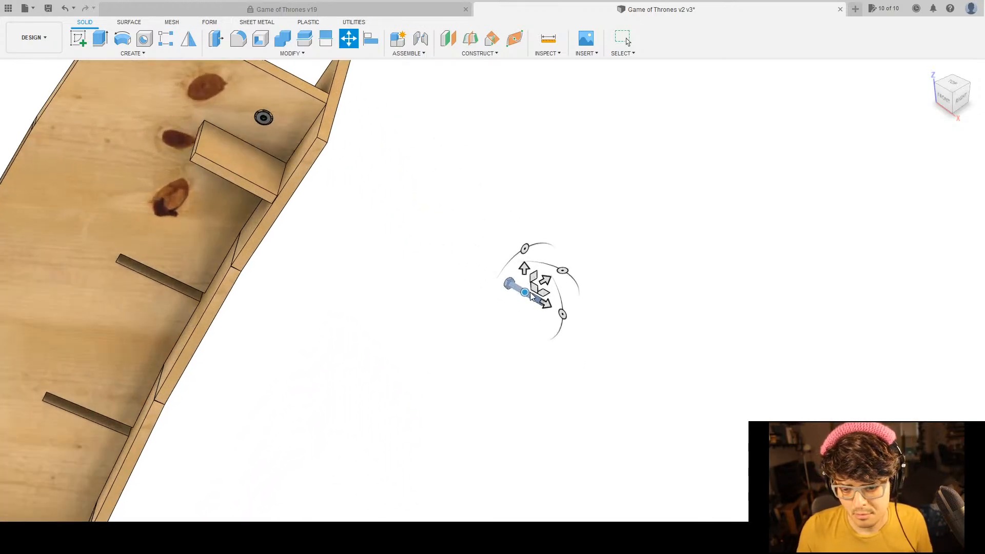
mouse_move(464, 275)
shift+middle_down()
mouse_move(457, 257)
mouse_move(457, 272)
mouse_move(477, 283)
mouse_move(446, 288)
mouse_move(360, 268)
mouse_move(501, 266)
mouse_move(487, 263)
mouse_move(549, 241)
shift+middle_up()
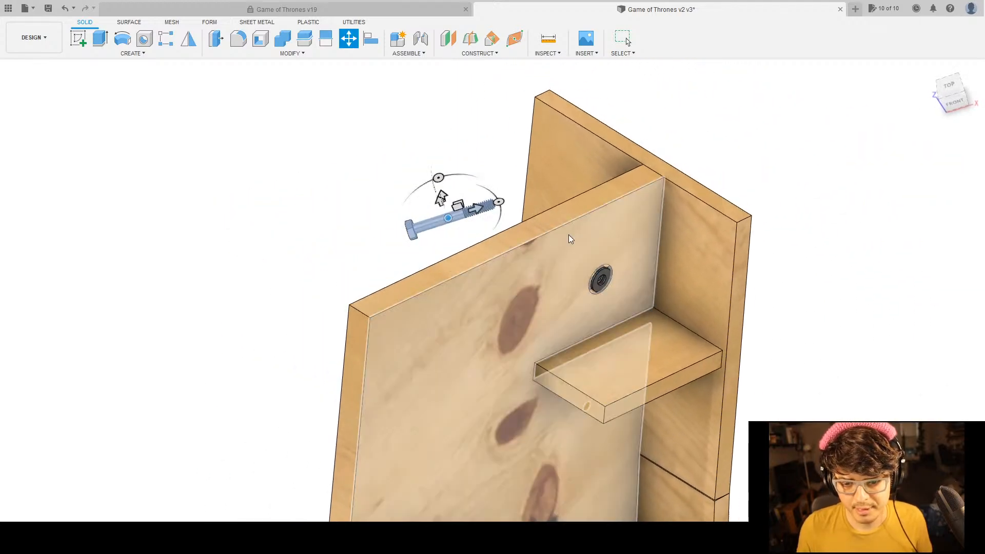
middle_drag(659, 128, 607, 96)
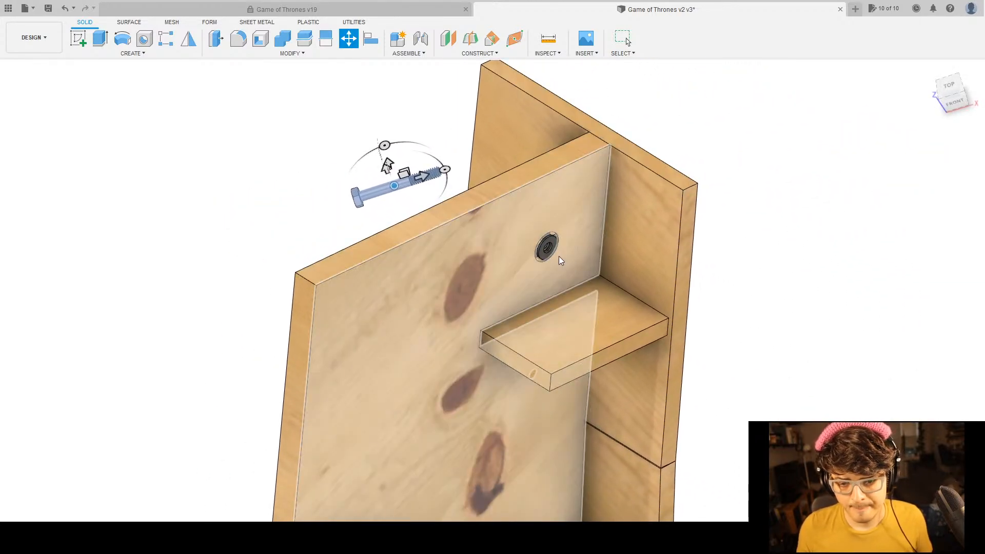
scroll(559, 257, up, 2)
key(Escape)
Try to align the hex nut's outer face to the washer over the T-nut, and undo it.
shift+middle_drag(559, 258, 570, 199)
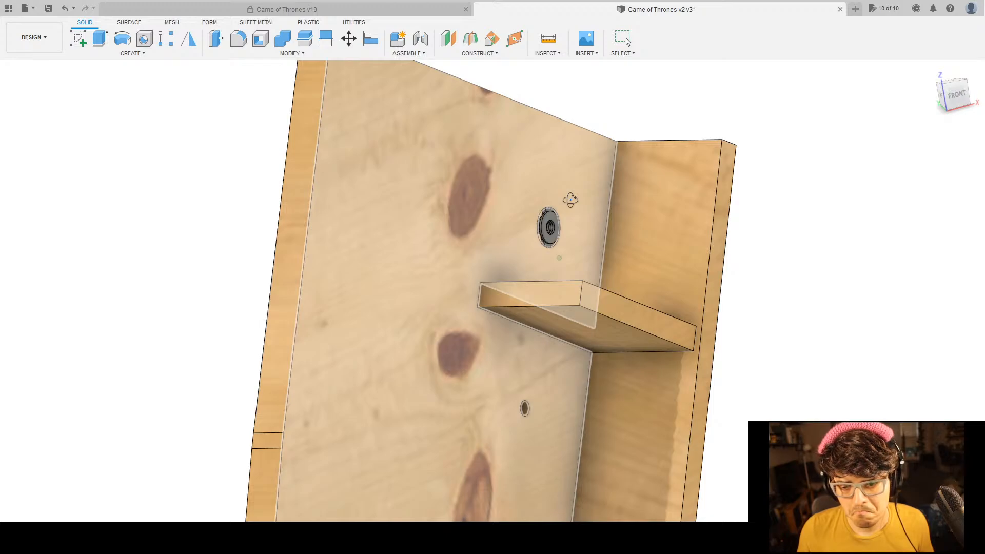
shift+middle_drag(571, 199, 856, 348)
key(m)
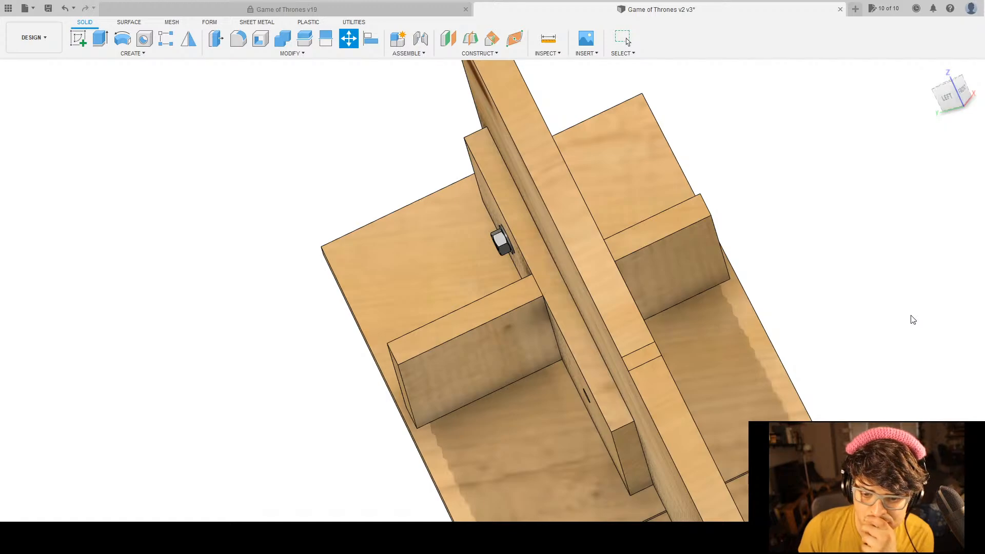
key(Escape)
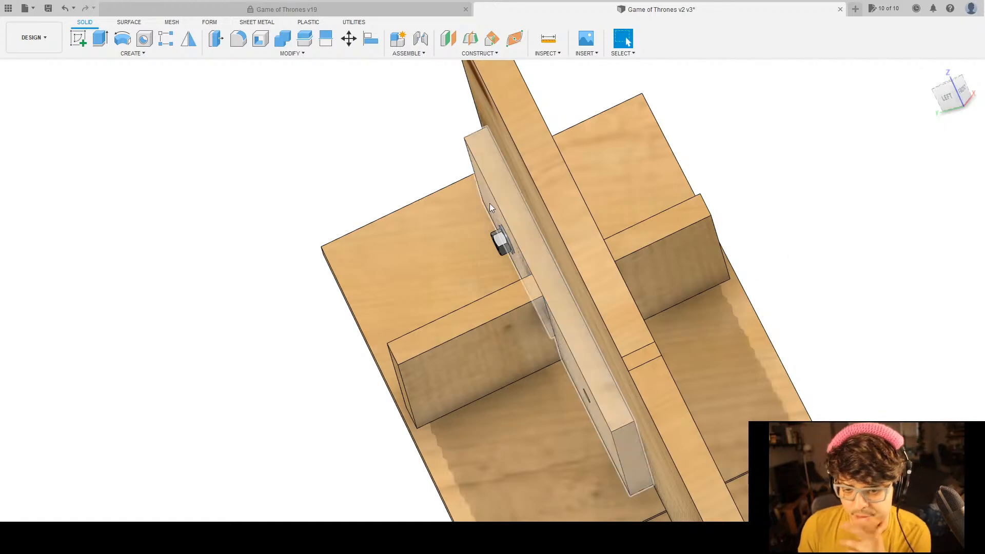
click(369, 42)
shift+middle_drag(463, 295, 505, 257)
scroll(507, 198, up, 6)
click(484, 233)
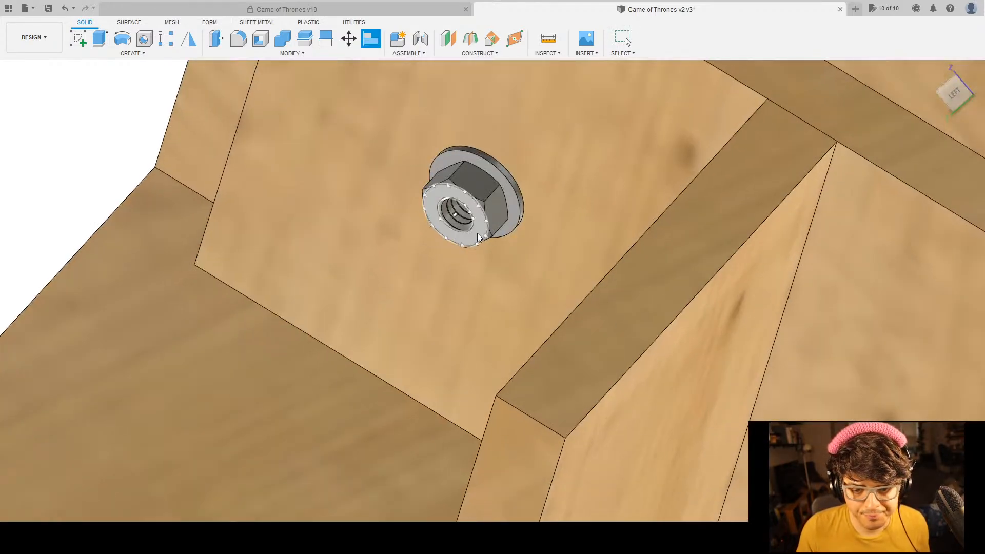
scroll(477, 233, down, 6)
shift+middle_drag(652, 229, 396, 227)
scroll(396, 227, up, 8)
click(510, 250)
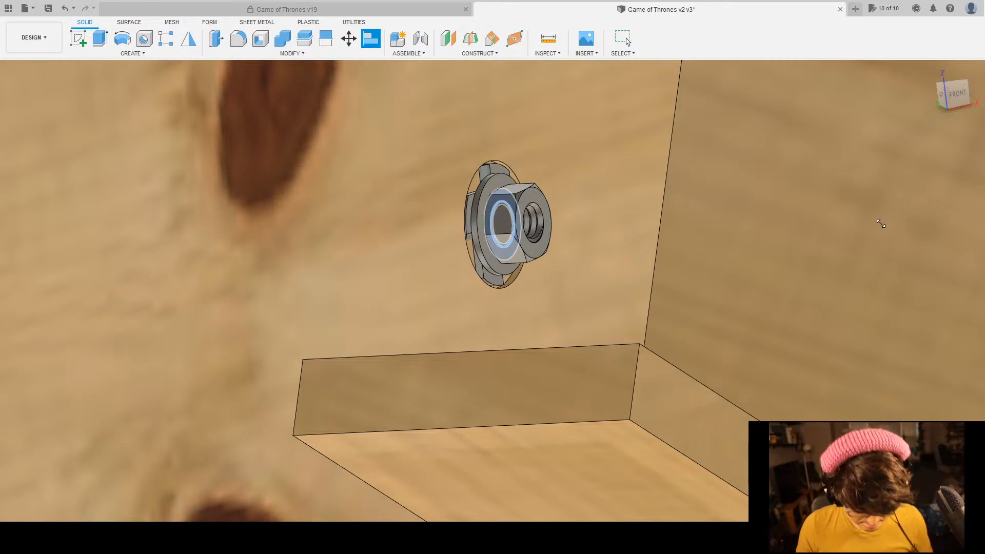
click(626, 41)
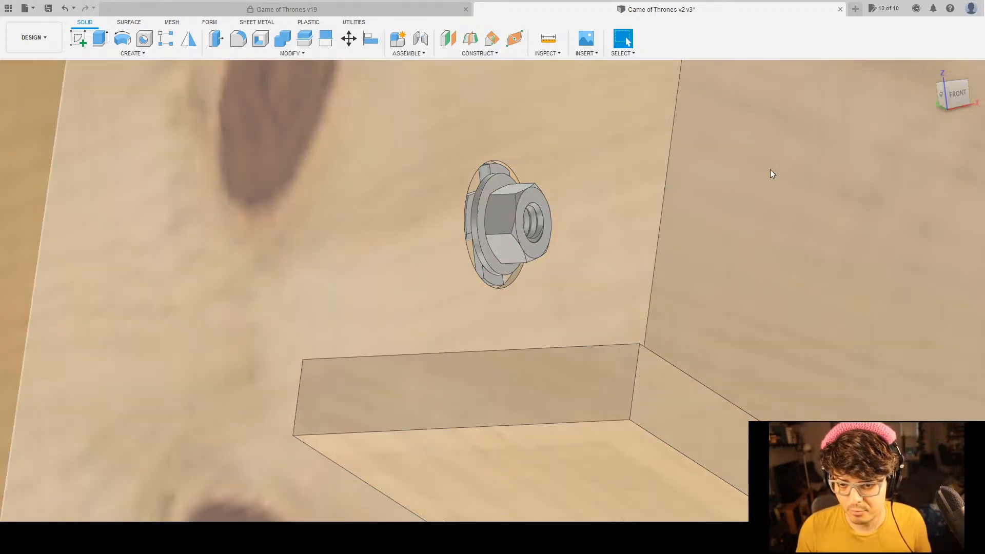
key(ctrl+z)
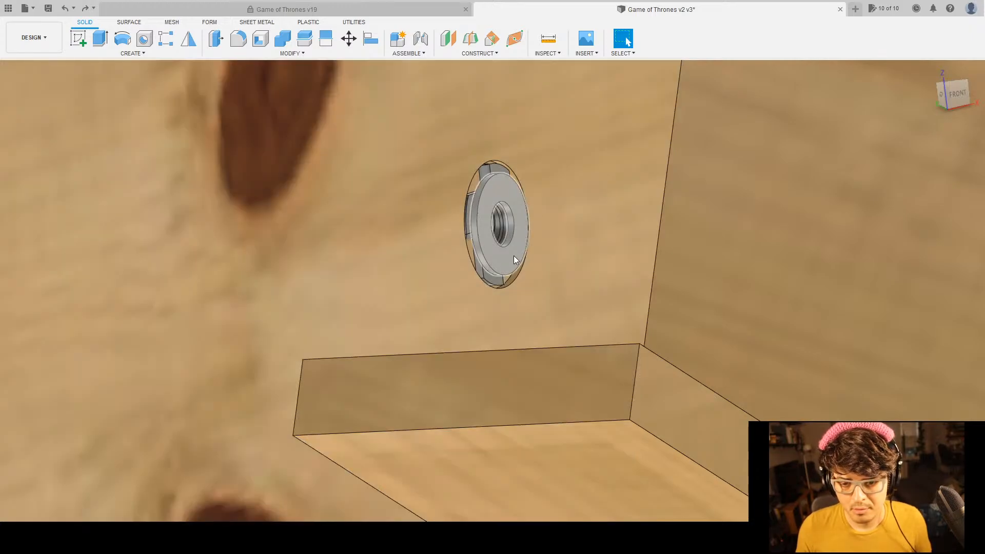
Delete the washer that covers the recessed T-nut.
click(482, 254)
scroll(482, 254, down, 5)
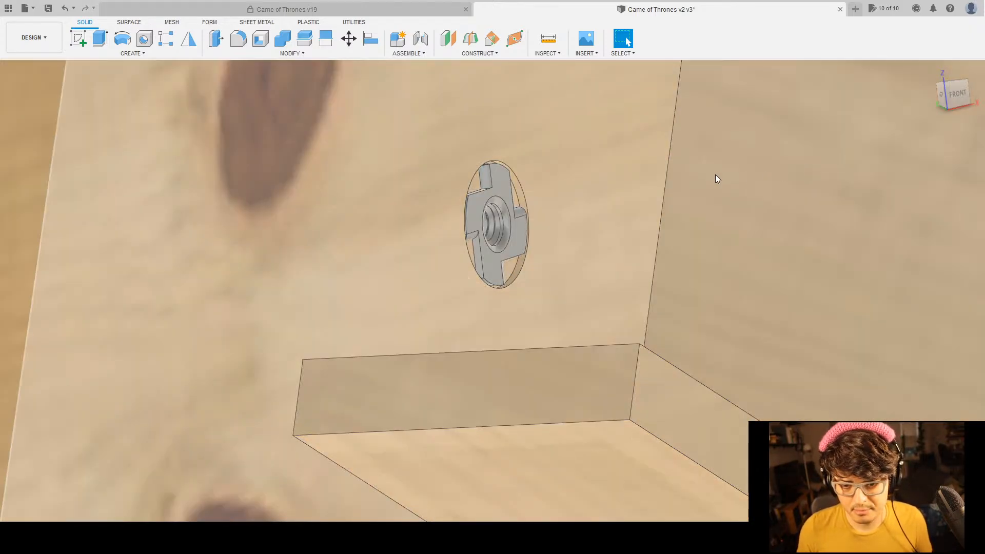
scroll(675, 177, down, 3)
Align the hex nut's outer face to the center of the T-nut's exposed face, seating the nut on the T-nut.
shift+middle_drag(515, 282, 413, 297)
scroll(413, 297, up, 1)
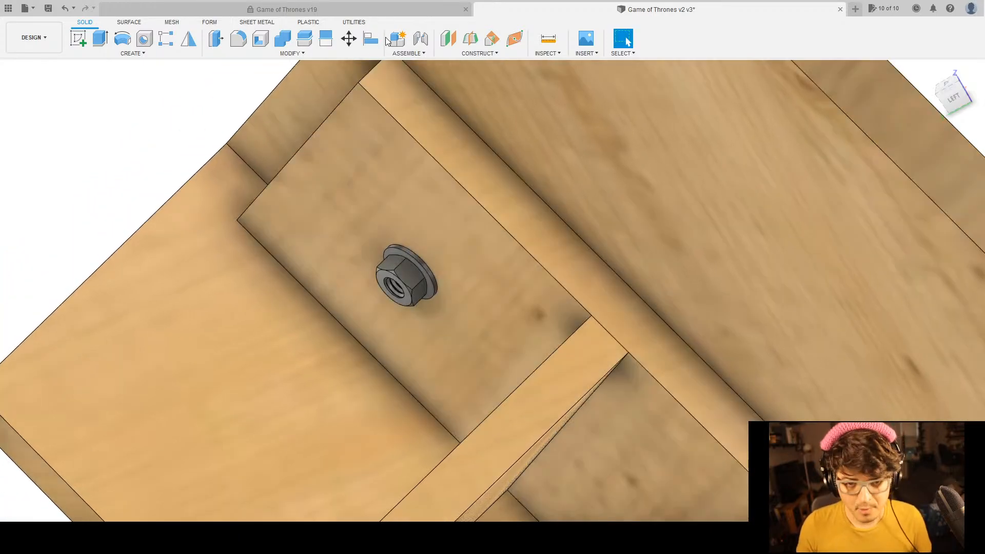
click(375, 39)
scroll(385, 356, up, 5)
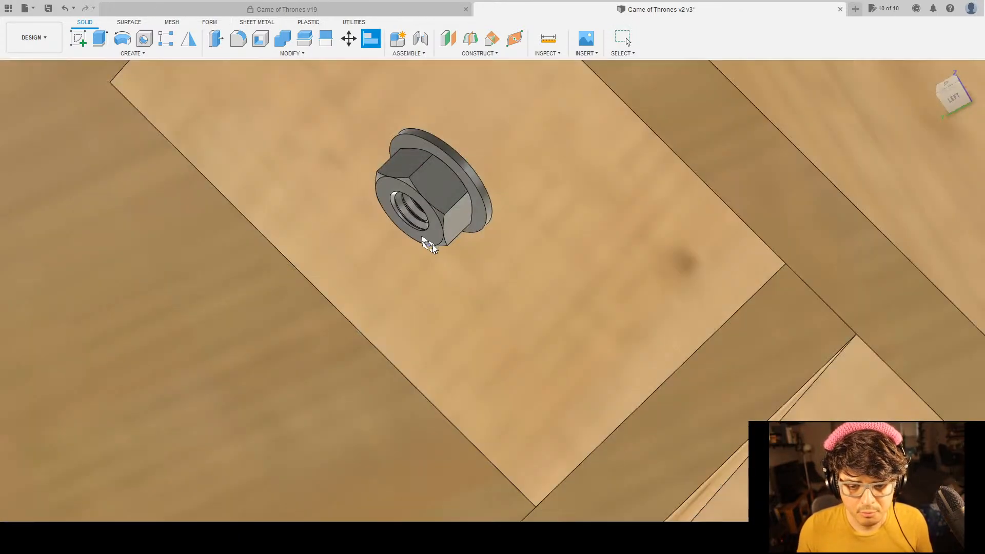
click(437, 242)
scroll(441, 244, down, 5)
shift+middle_drag(451, 236, 419, 216)
scroll(673, 122, up, 2)
shift+middle_drag(369, 240, 341, 241)
scroll(330, 243, up, 7)
click(321, 232)
scroll(347, 258, down, 5)
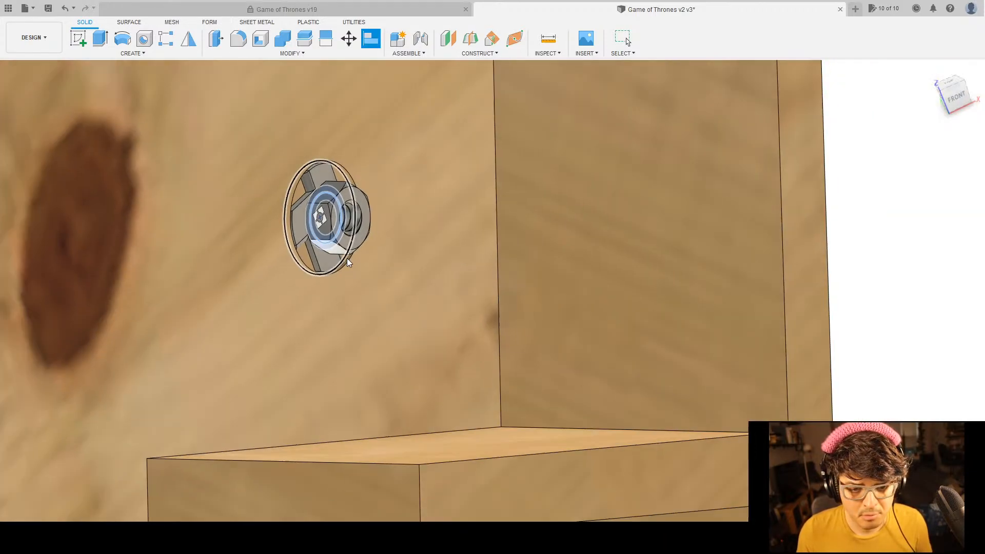
shift+middle_drag(298, 272, 340, 171)
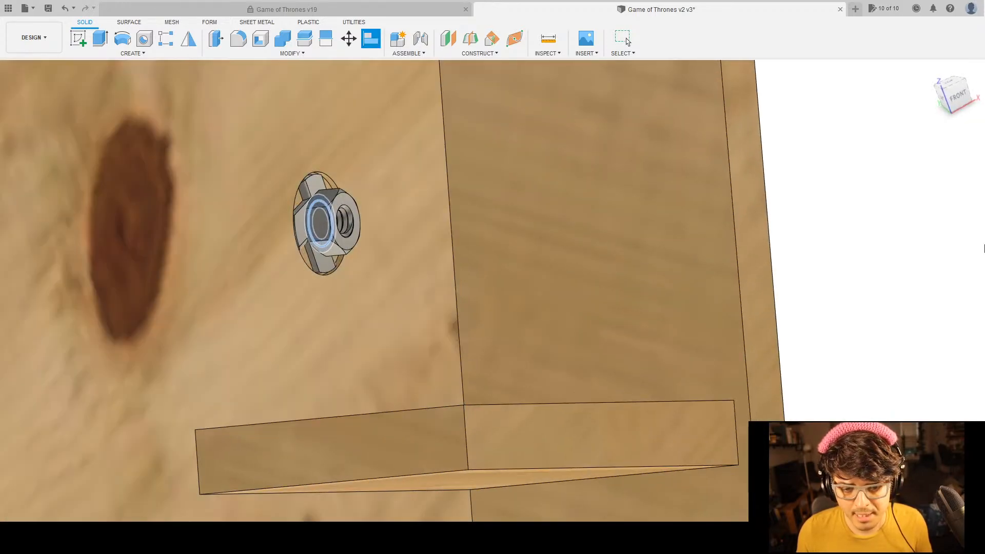
key(Return)
Try to align the underside of the bolt's head to the center of the washer on the end bracket.
scroll(486, 235, down, 10)
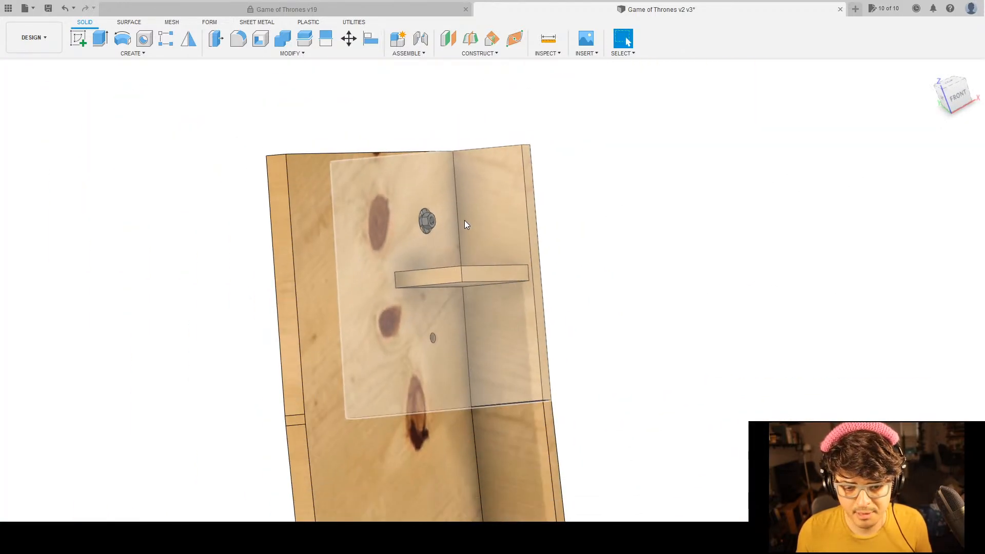
shift+middle_drag(376, 318, 314, 338)
scroll(460, 301, up, 5)
scroll(461, 300, up, 2)
scroll(390, 312, up, 5)
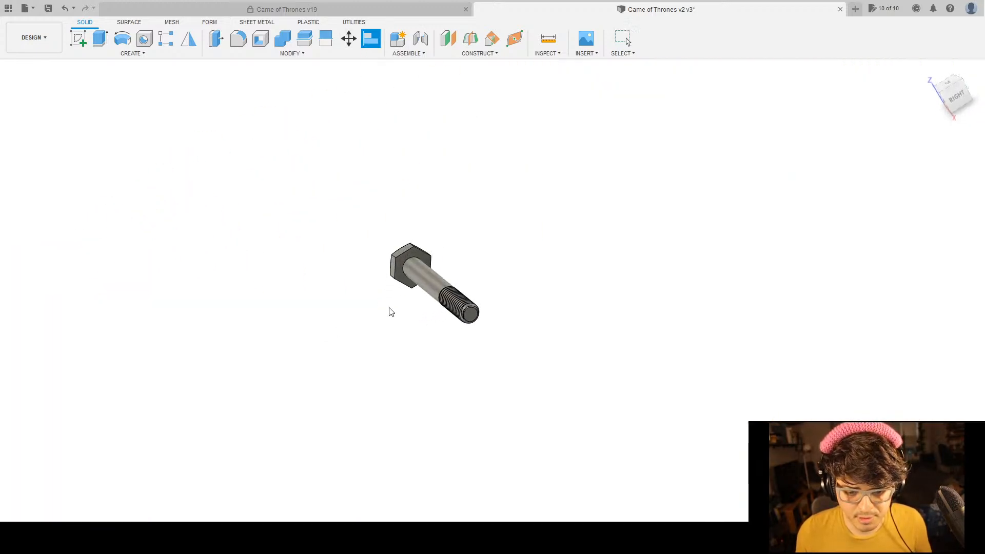
click(400, 256)
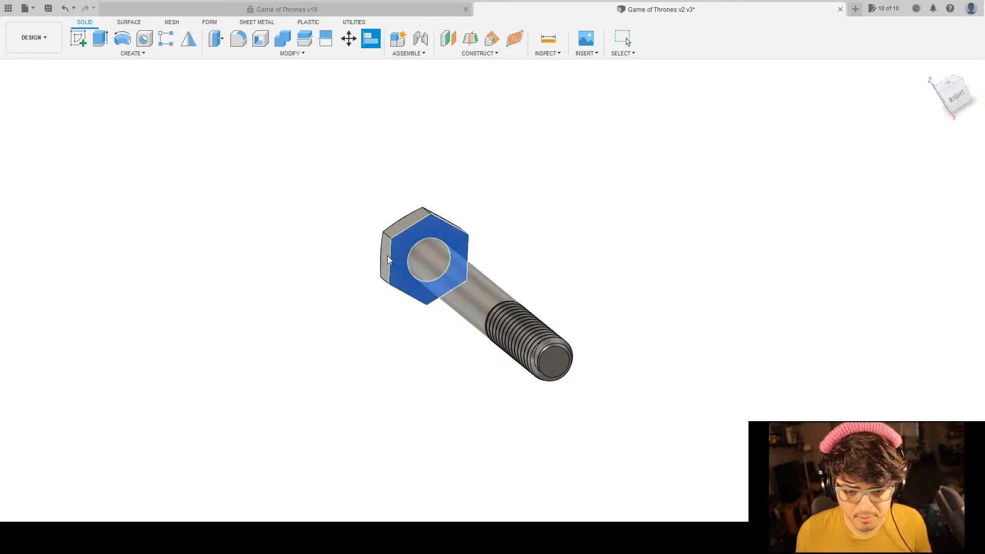
scroll(381, 255, down, 10)
middle_drag(246, 243, 242, 280)
scroll(308, 245, up, 6)
shift+middle_drag(316, 239, 558, 149)
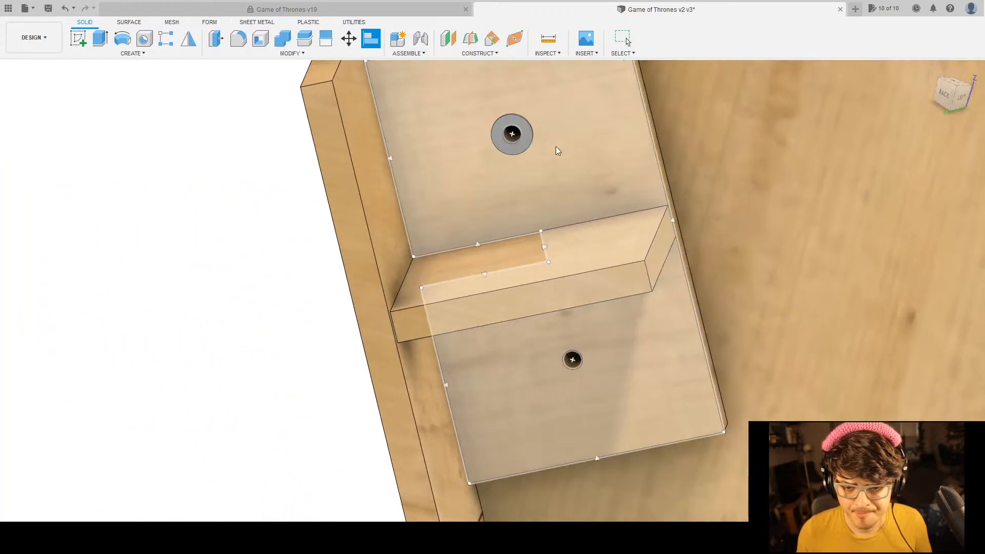
scroll(484, 203, up, 6)
click(508, 194)
scroll(542, 240, down, 10)
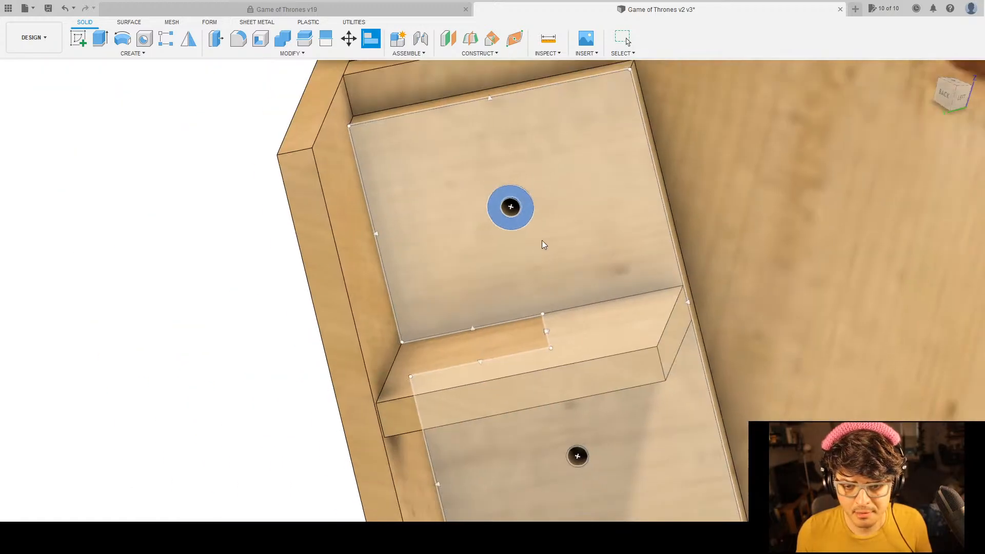
middle_drag(537, 230, 544, 160)
click(945, 201)
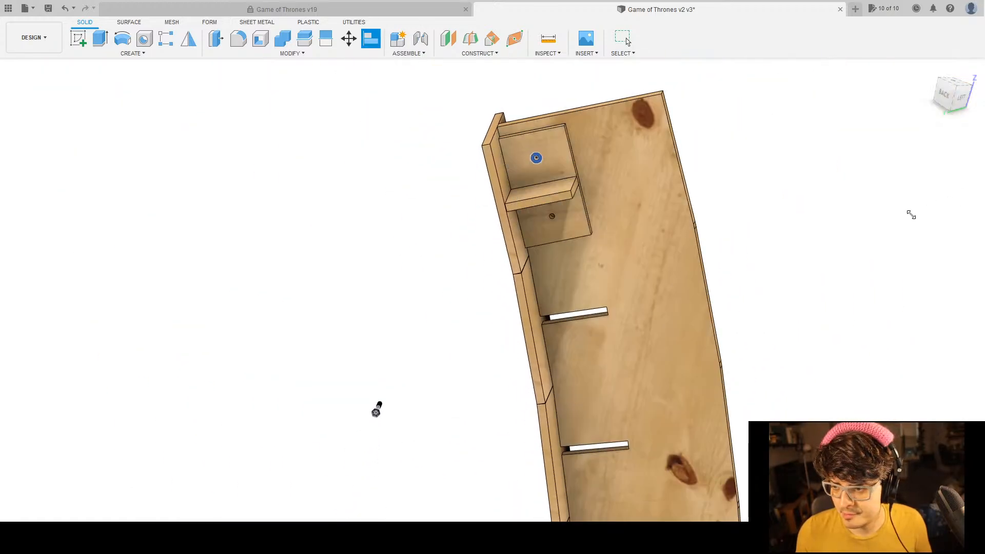
key(Escape)
Select the bolt for a point-to-point move and pick the shank circle's center under its head as the origin.
click(349, 46)
shift+middle_drag(405, 313, 333, 349)
click(462, 380)
shift+middle_drag(459, 379, 602, 387)
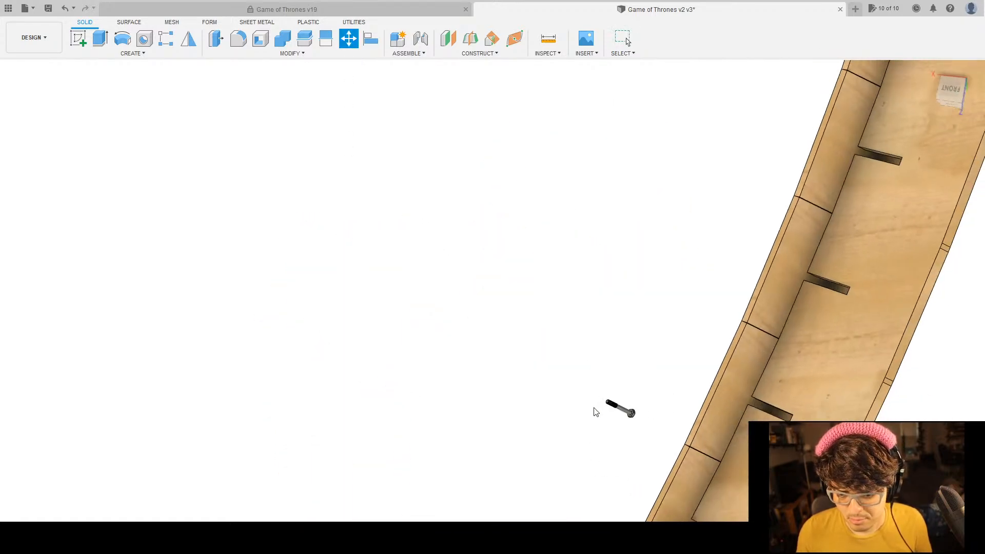
shift+middle_drag(589, 439, 455, 395)
scroll(510, 224, up, 15)
scroll(513, 206, down, 5)
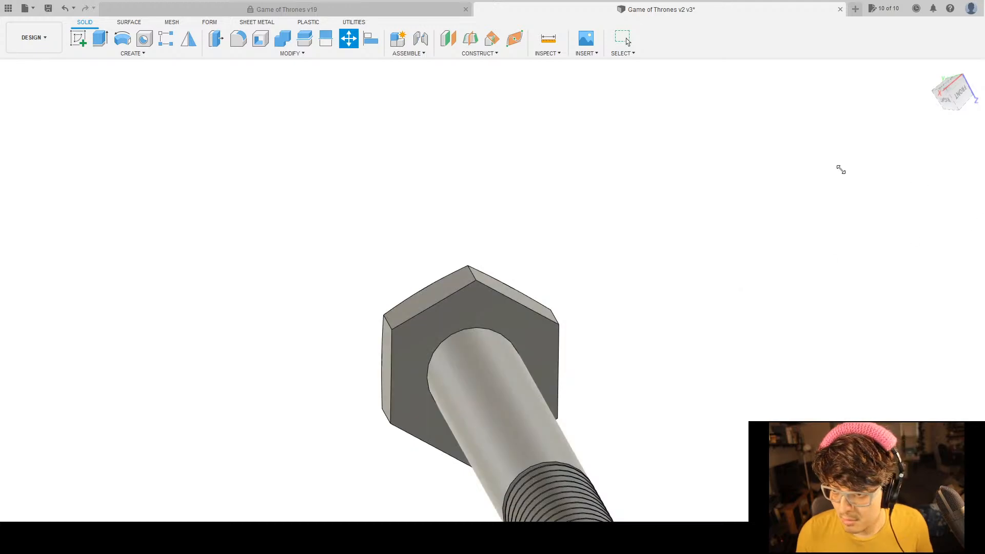
click(477, 393)
click(870, 174)
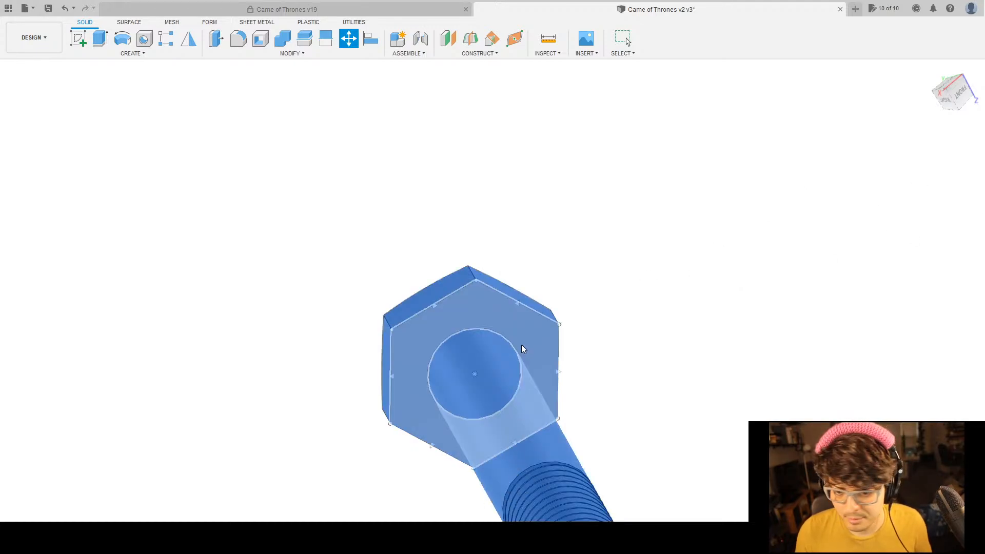
click(486, 332)
Try to move the bolt onto the center of the bracket washer's hole, check its length through the boards, and discard the move.
scroll(564, 343, down, 12)
middle_drag(641, 308, 495, 466)
scroll(512, 390, down, 7)
middle_drag(568, 447, 528, 297)
key(m)
scroll(490, 334, up, 10)
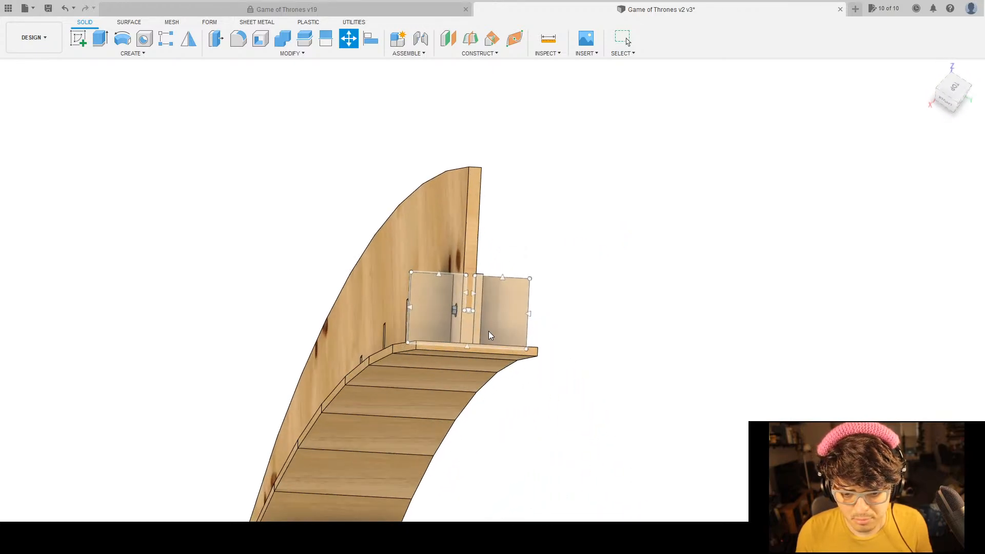
scroll(479, 334, down, 10)
key(Escape)
shift+middle_drag(639, 352, 601, 364)
key(m)
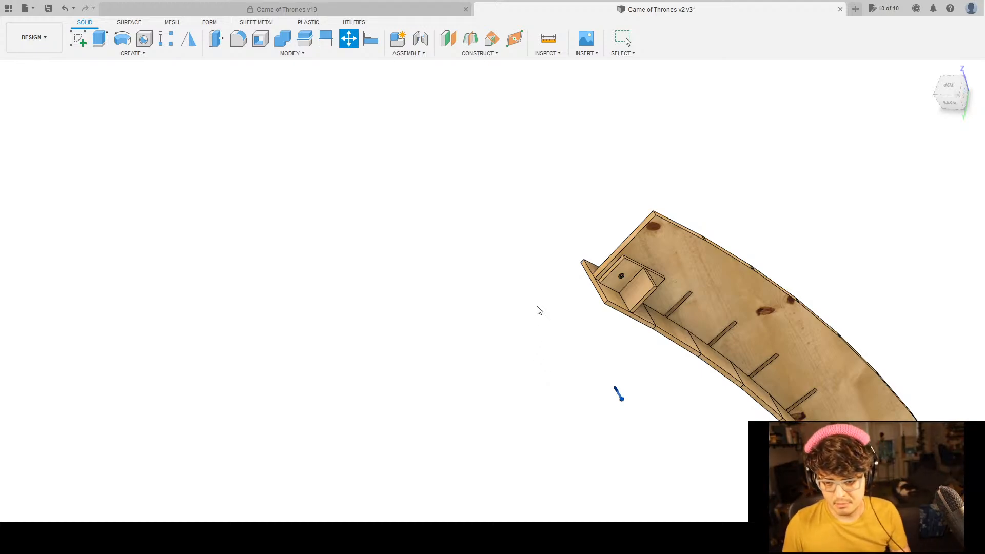
scroll(538, 288, up, 10)
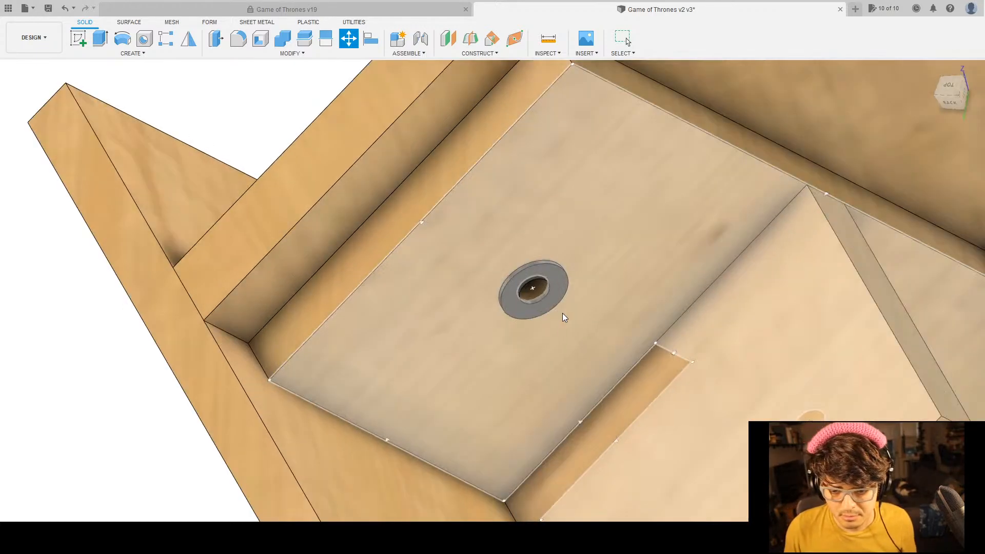
scroll(550, 288, down, 1)
click(546, 287)
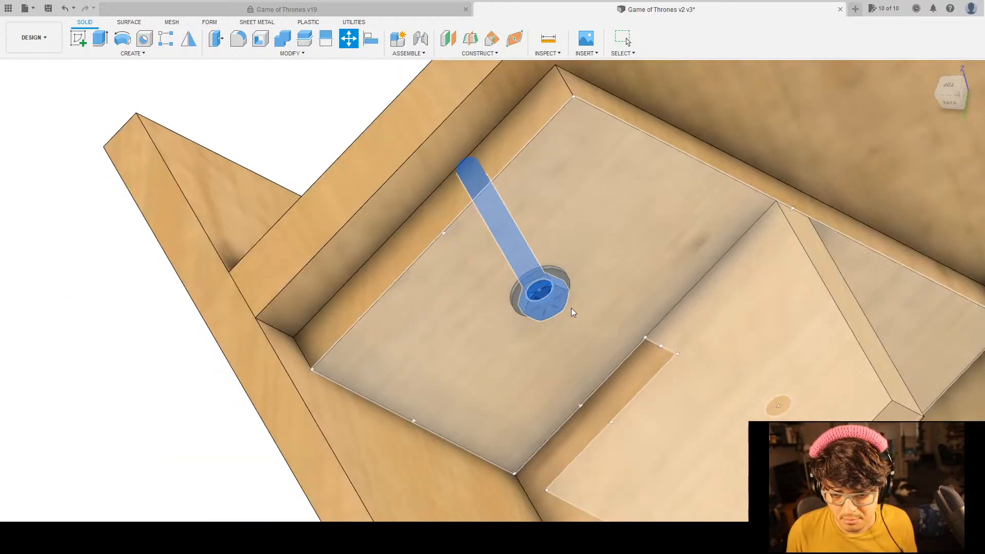
scroll(571, 308, down, 5)
shift+middle_drag(547, 340, 607, 371)
scroll(557, 321, up, 4)
shift+middle_drag(557, 321, 596, 328)
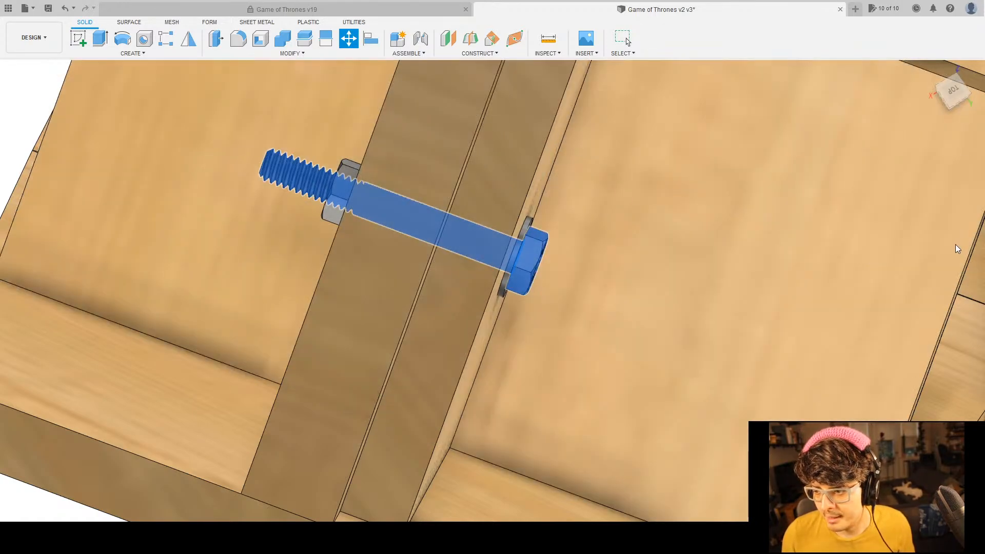
key(Escape)
Delete the loose bolt lying beside the arm.
scroll(604, 268, down, 10)
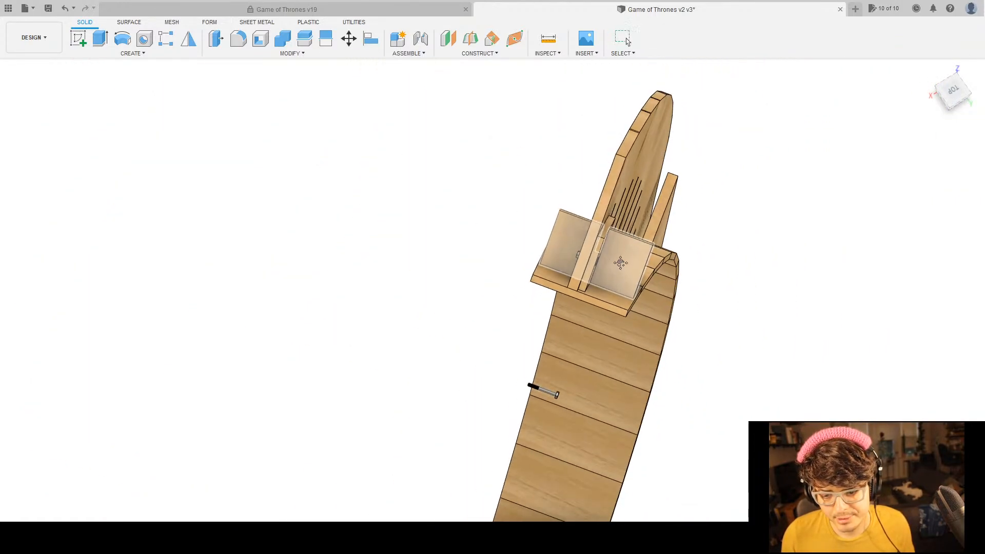
shift+middle_drag(739, 362, 501, 365)
scroll(457, 378, up, 5)
drag(458, 378, 393, 286)
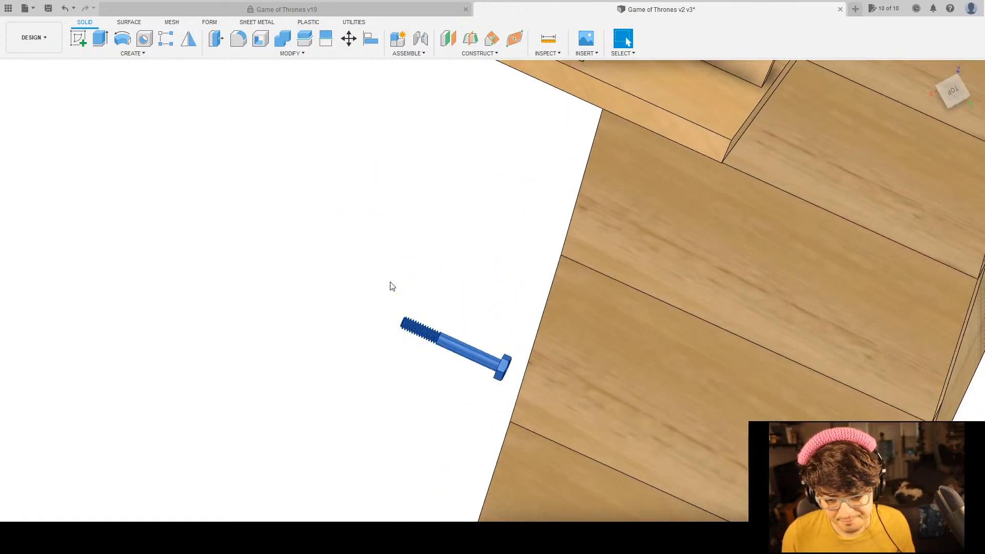
key(Delete)
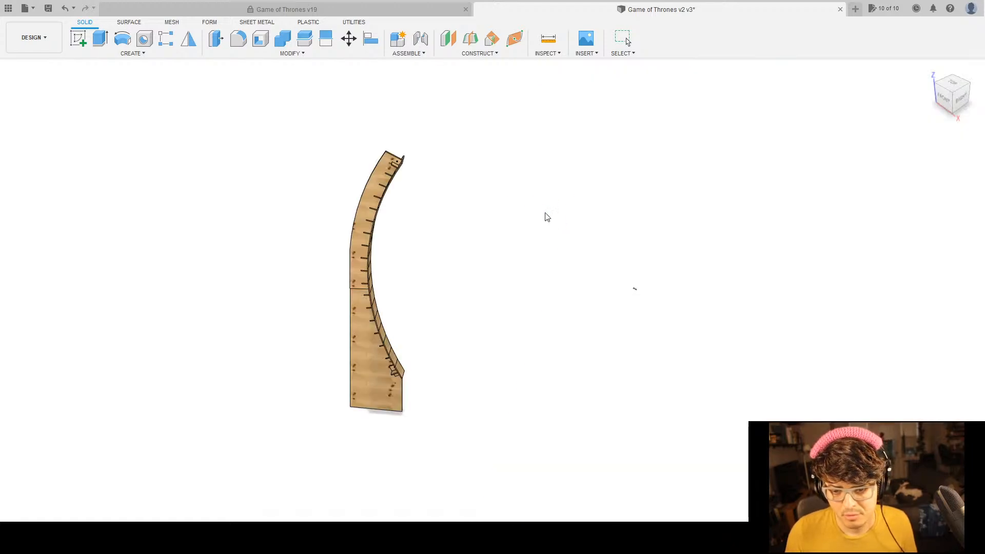
Move the loose replacement bolt closer to the arm and confirm its position.
scroll(545, 211, up, 4)
middle_drag(673, 393, 639, 375)
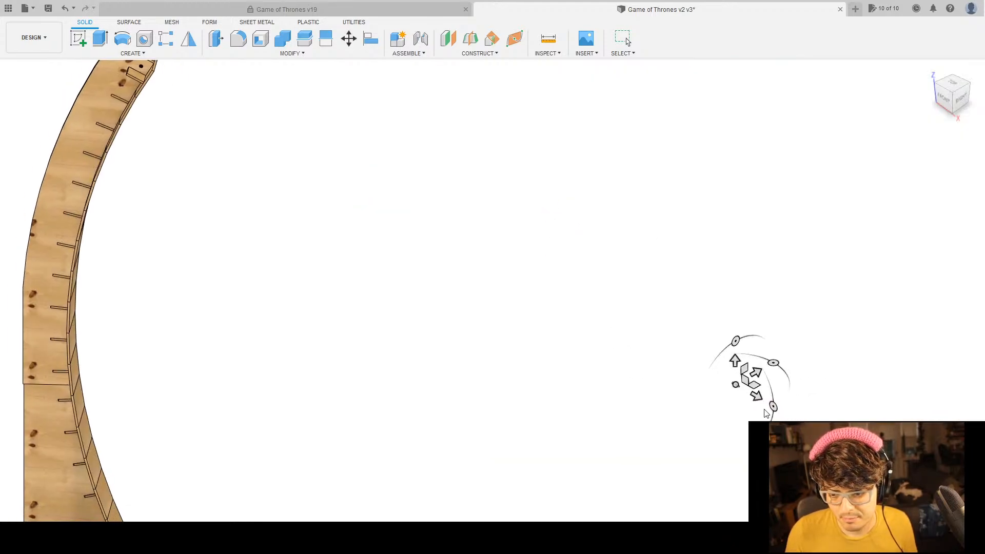
drag(734, 387, 306, 251)
scroll(387, 368, up, 5)
shift+middle_drag(306, 252, 481, 248)
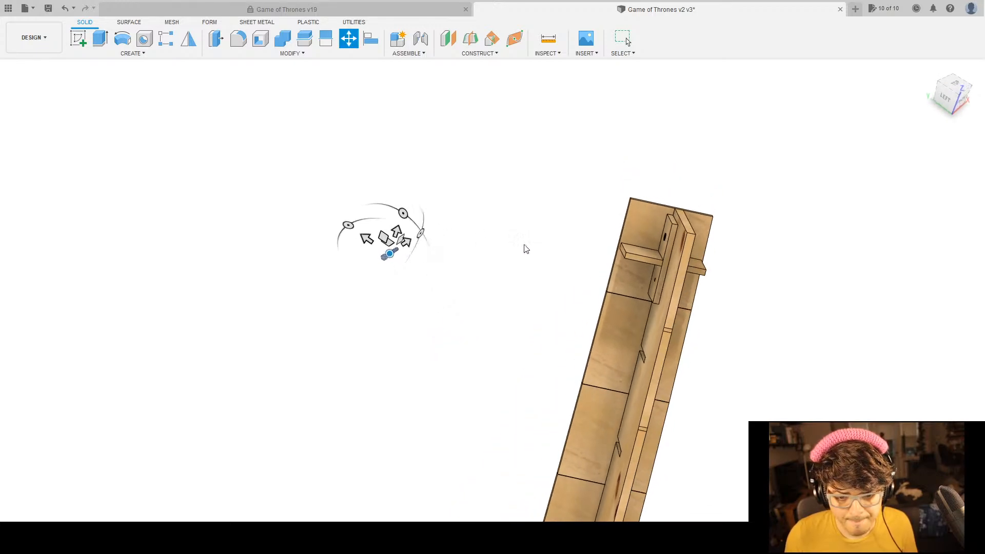
key(Return)
Try to align the replacement bolt's head with the center of the washer on the end bracket.
shift+middle_drag(389, 148, 310, 272)
scroll(515, 255, up, 10)
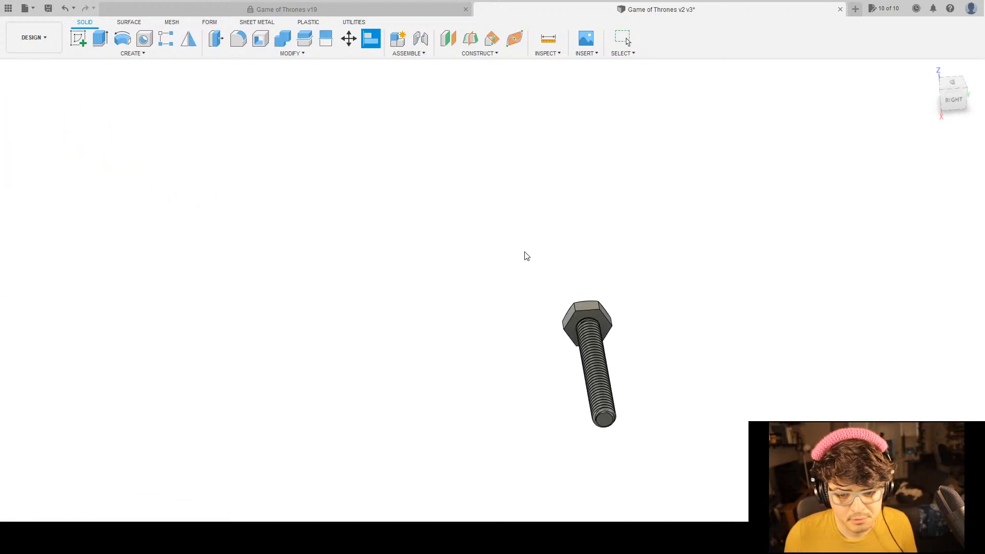
click(629, 348)
scroll(410, 236, down, 12)
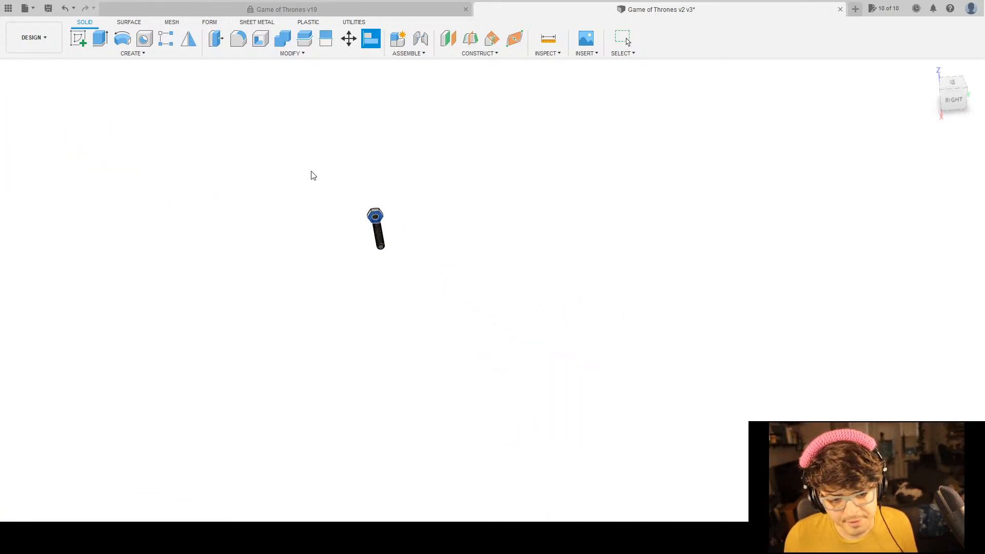
middle_drag(232, 176, 491, 234)
scroll(471, 236, up, 10)
scroll(505, 286, up, 4)
middle_drag(505, 286, 506, 238)
scroll(477, 369, up, 4)
middle_drag(477, 369, 422, 268)
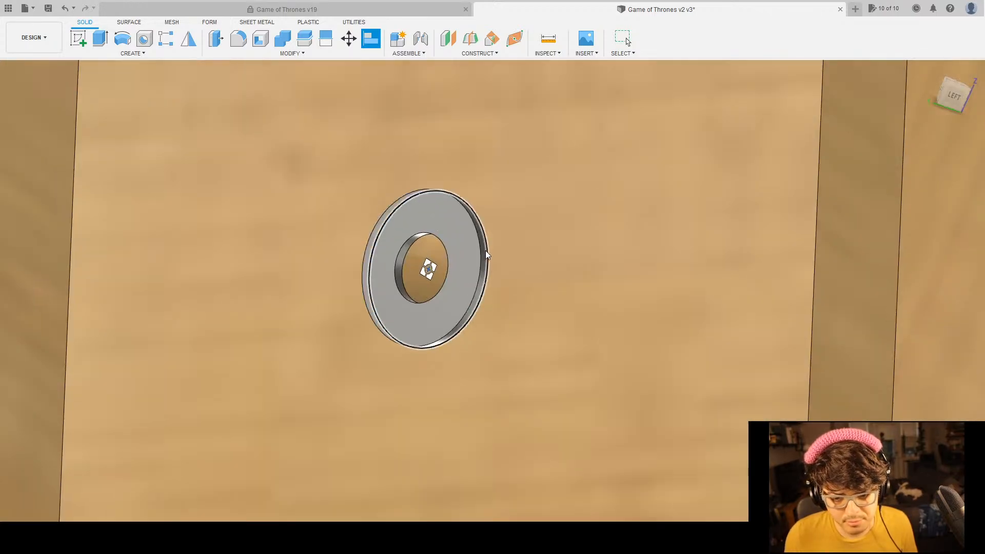
scroll(461, 270, up, 2)
click(462, 303)
scroll(462, 293, down, 15)
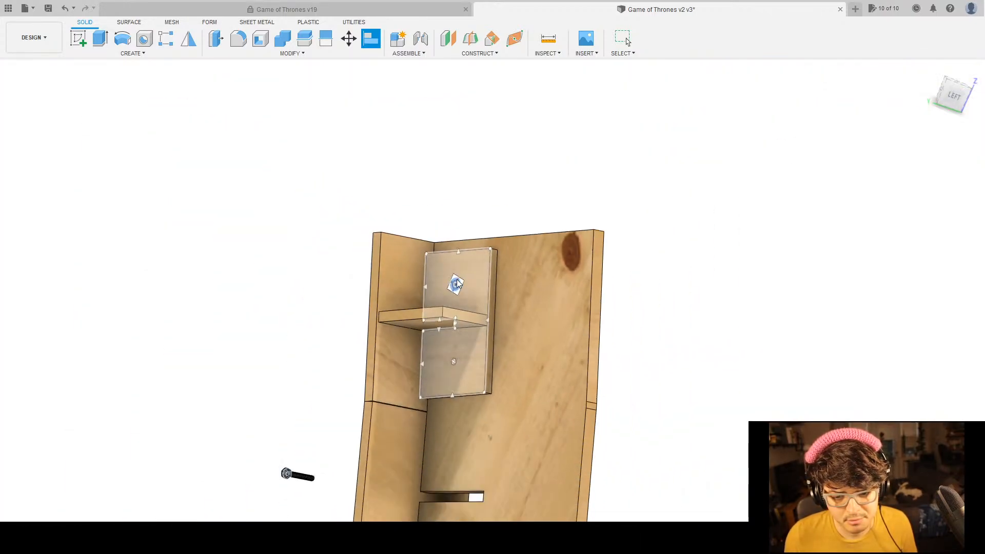
shift+middle_drag(633, 348, 615, 345)
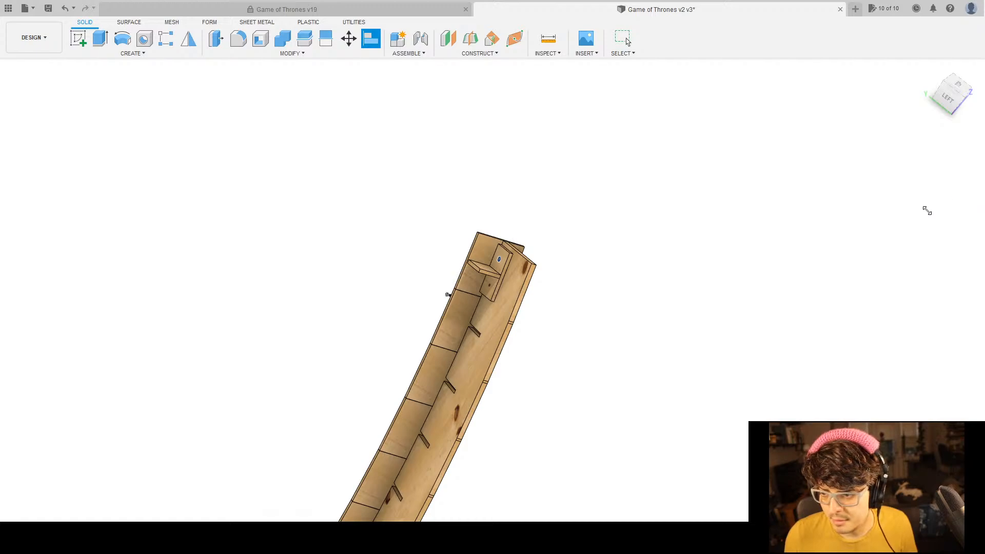
key(Escape)
Select the bolt for a point-to-point move with the center of the shank circle under its head as the origin.
shift+middle_drag(660, 267, 659, 338)
scroll(581, 264, up, 10)
key(m)
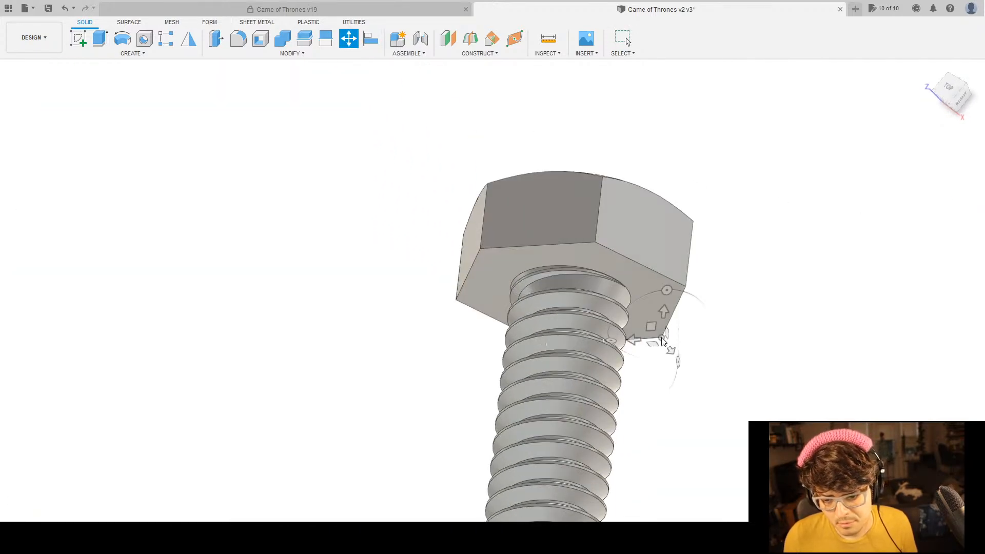
scroll(625, 297, up, 6)
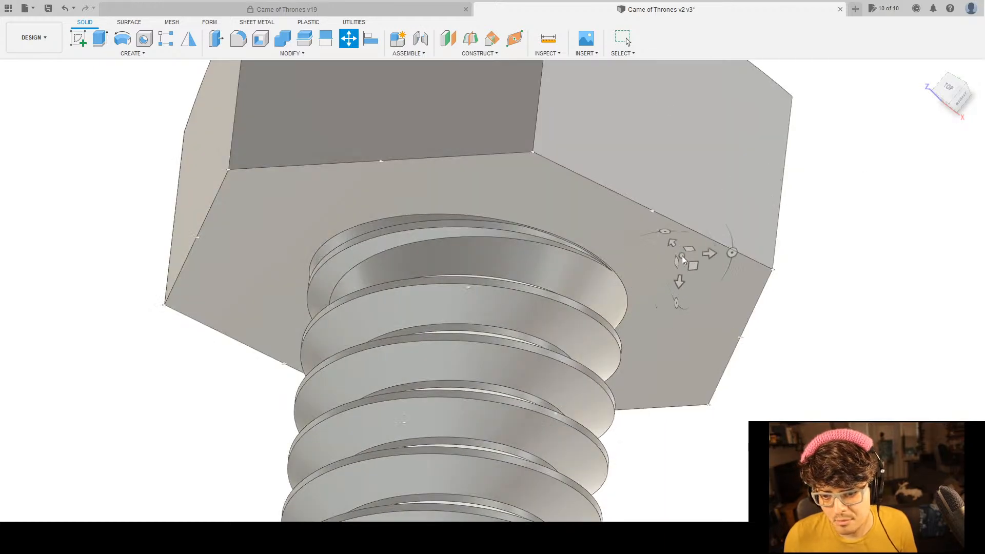
click(682, 256)
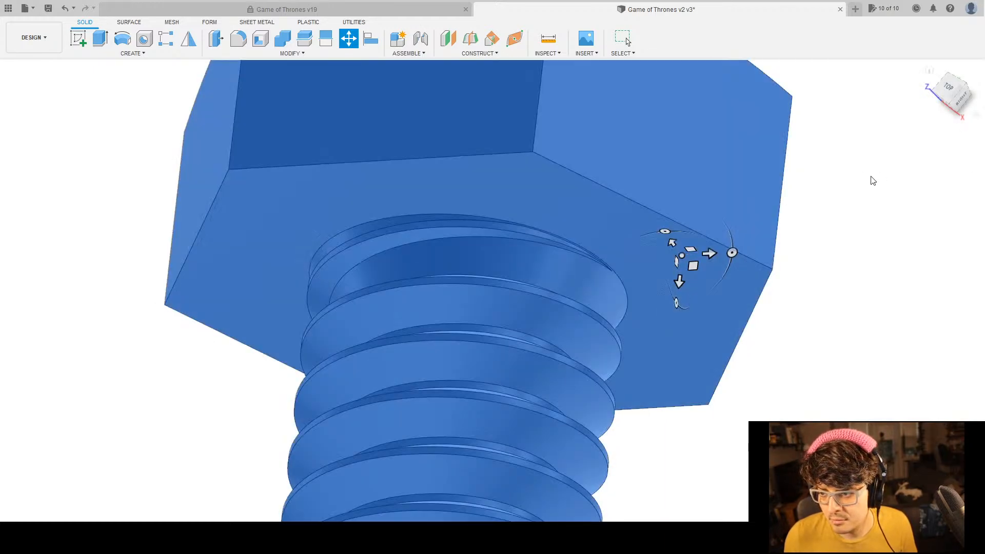
click(872, 177)
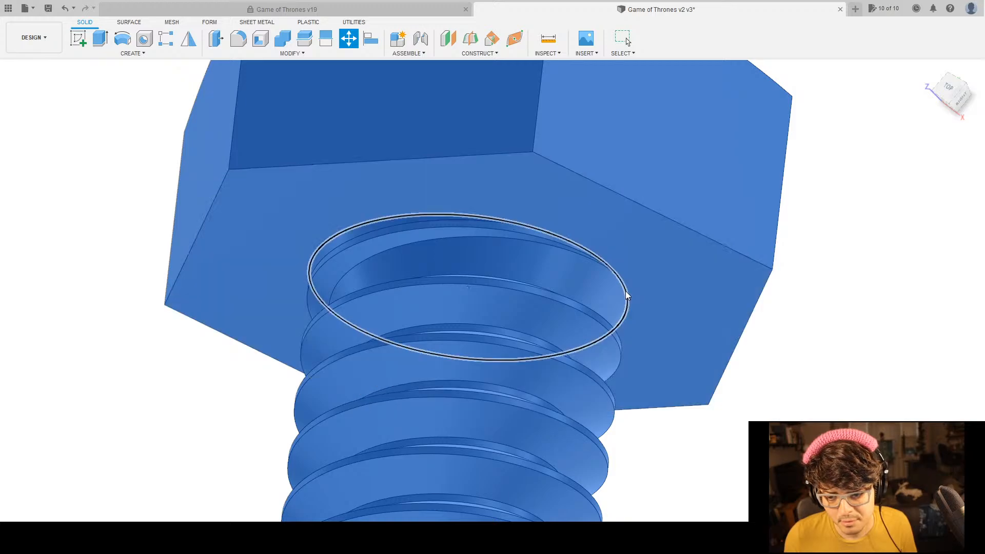
scroll(672, 291, down, 5)
Place the bolt's origin point on the center of the bracket washer's hole so the shank runs through the boards.
scroll(616, 234, down, 10)
middle_drag(483, 182, 562, 335)
shift+middle_drag(501, 278, 424, 329)
key(m)
scroll(516, 241, up, 15)
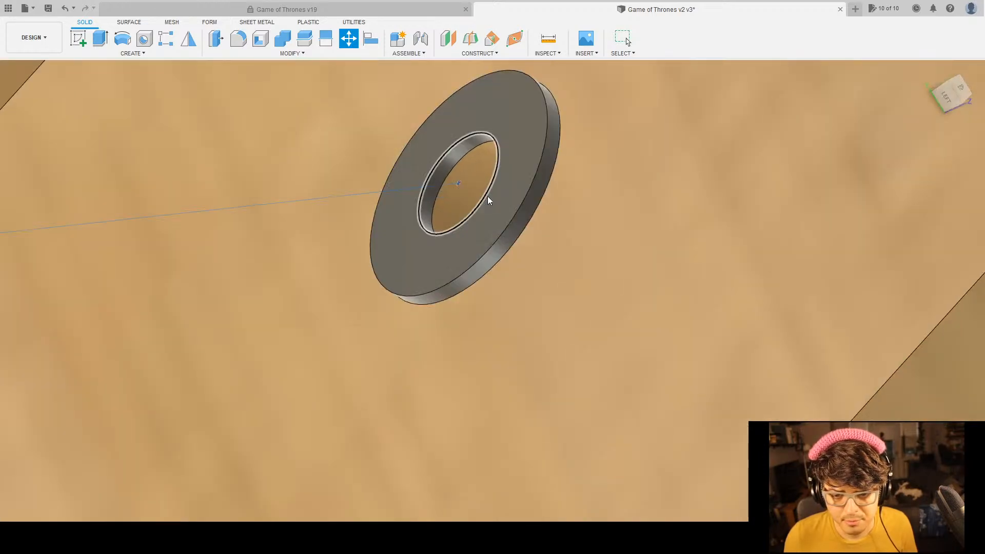
scroll(485, 195, down, 15)
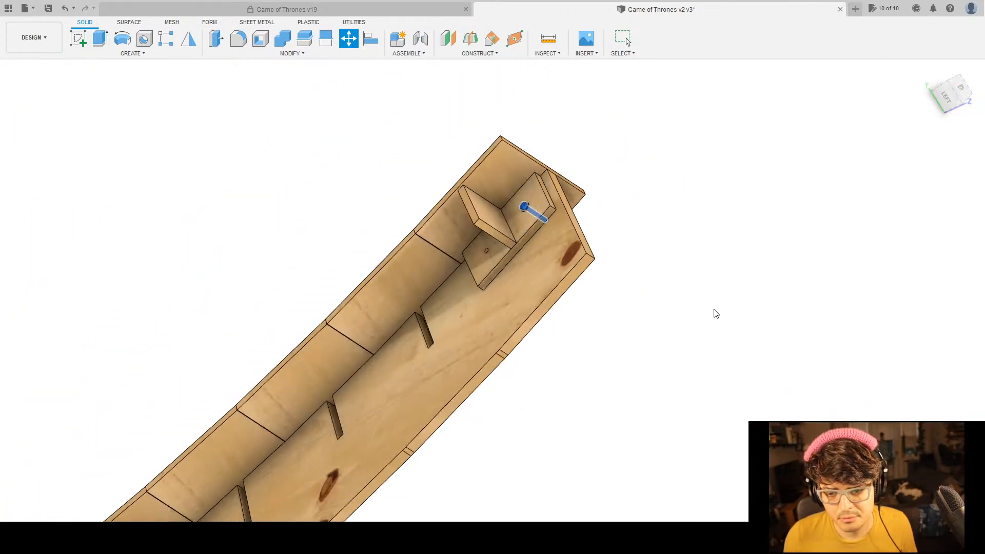
shift+middle_drag(716, 313, 651, 245)
scroll(626, 259, up, 10)
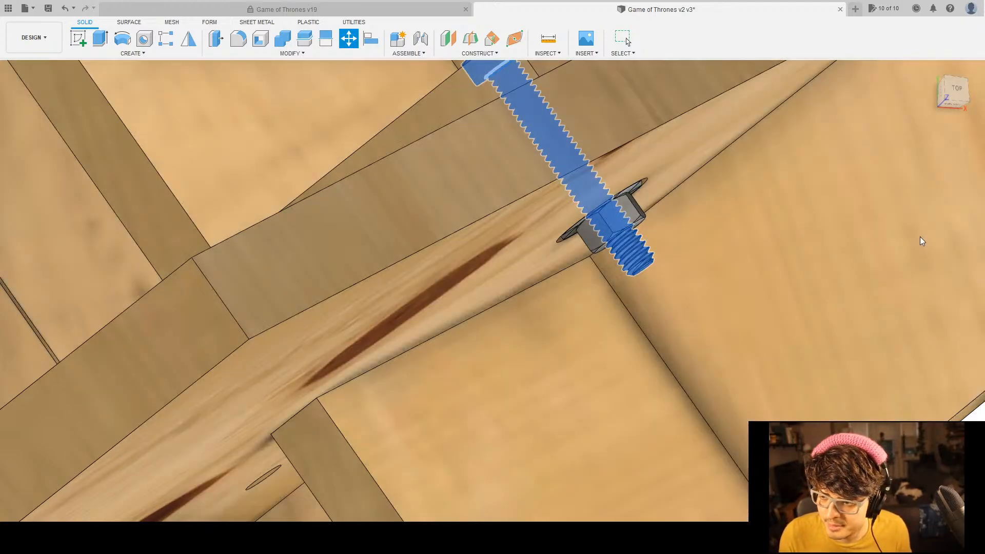
Measure how far the bolt's tip extends beyond the outer face of the hex nut.
shift+middle_drag(921, 241, 622, 325)
key(i)
scroll(581, 257, up, 5)
click(562, 160)
middle_drag(615, 228, 630, 392)
click(559, 216)
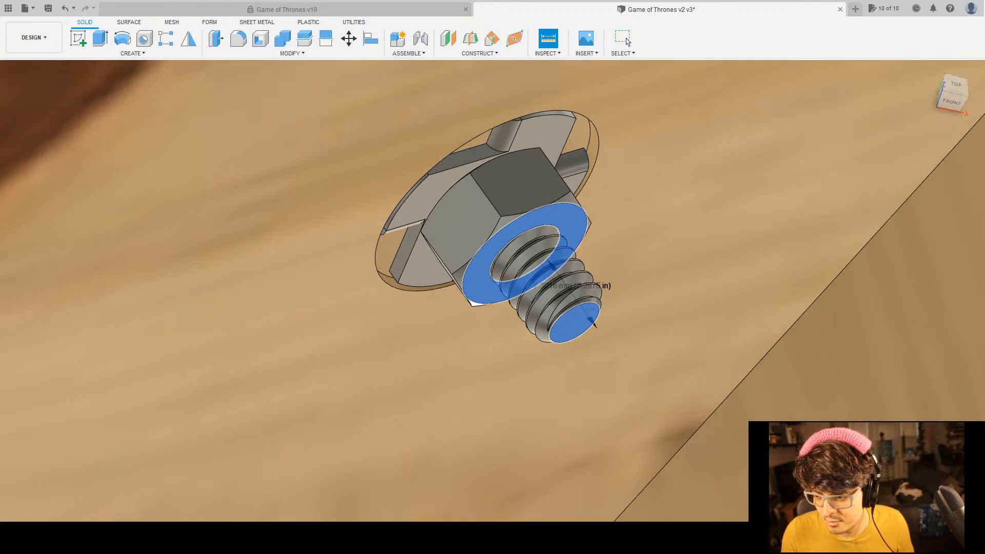
key(Escape)
Examine the bolted joint from both sides of the arm and the end bracket's remaining empty hole.
scroll(543, 309, down, 10)
shift+middle_drag(563, 337, 650, 380)
scroll(593, 294, up, 7)
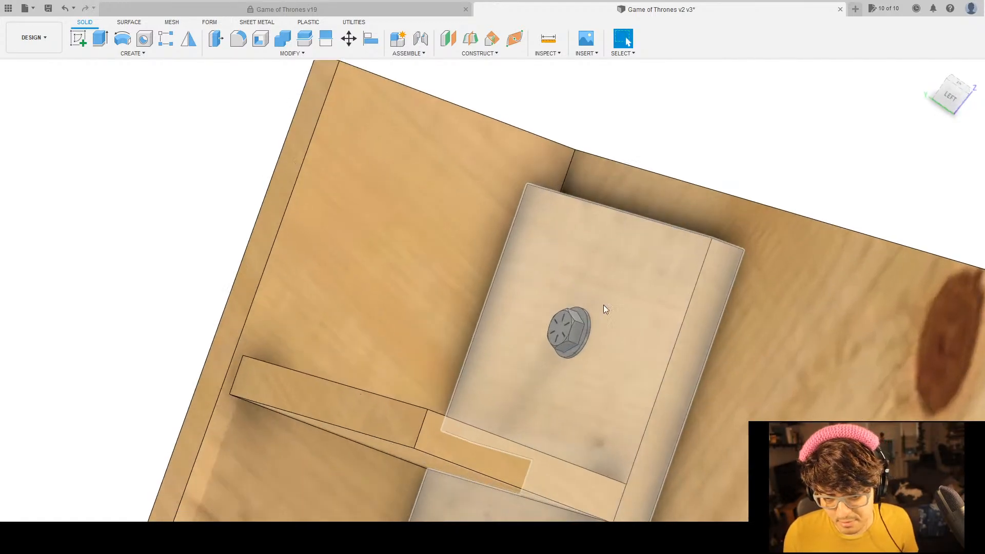
scroll(608, 345, down, 8)
middle_drag(894, 486, 794, 357)
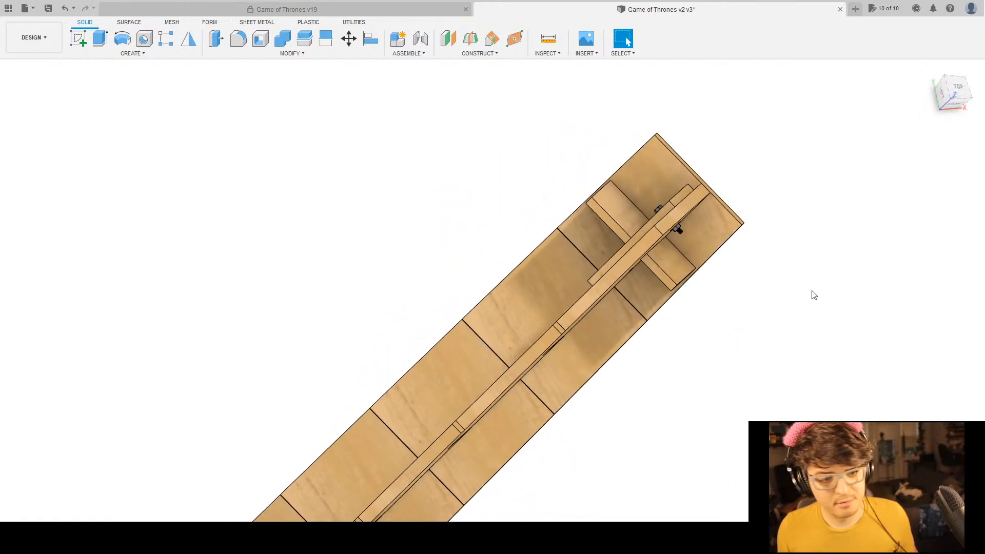
middle_drag(708, 337, 695, 283)
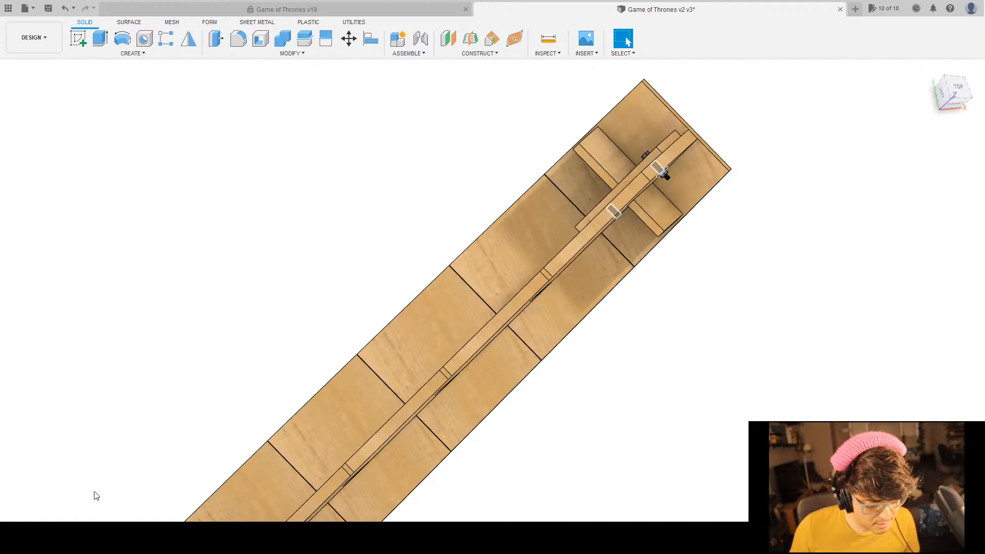
scroll(704, 327, down, 4)
middle_drag(774, 346, 710, 242)
shift+middle_drag(775, 345, 714, 232)
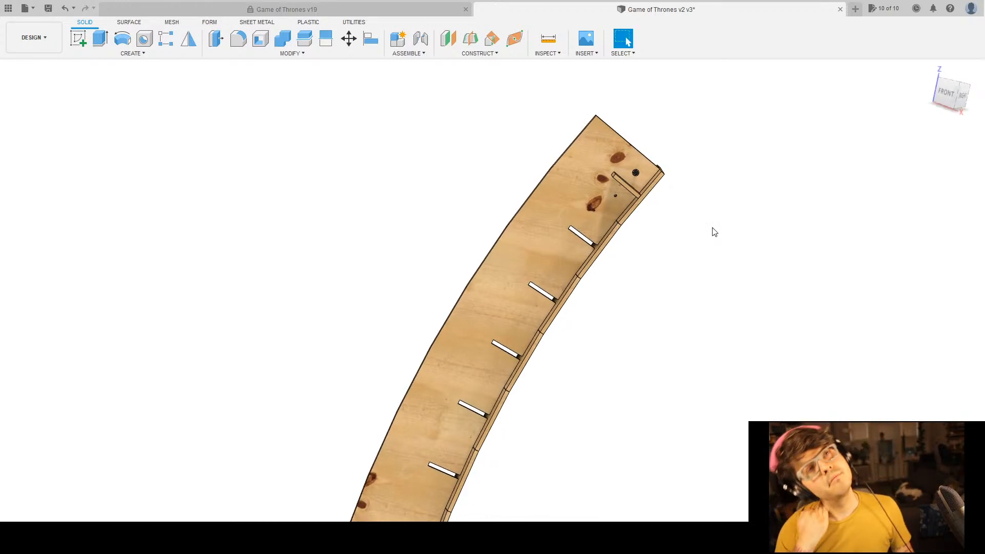
scroll(568, 476, down, 5)
middle_drag(573, 408, 576, 202)
shift+middle_drag(580, 279, 712, 224)
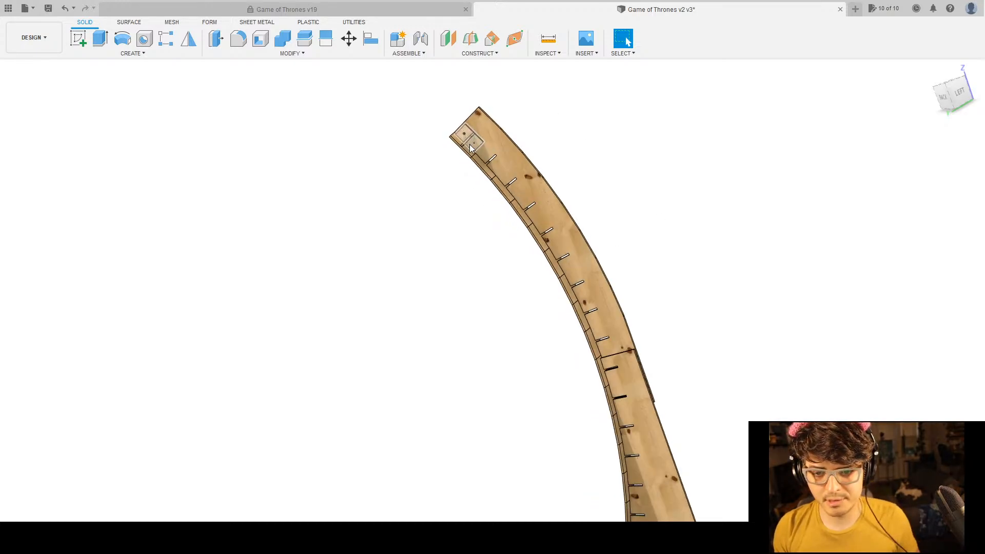
scroll(458, 123, up, 10)
scroll(721, 216, down, 6)
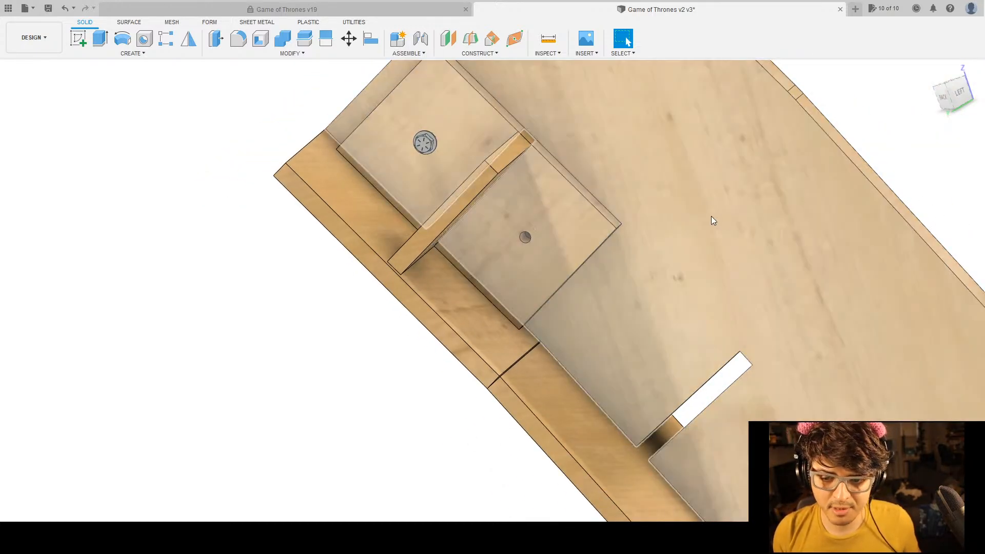
shift+middle_drag(893, 220, 878, 197)
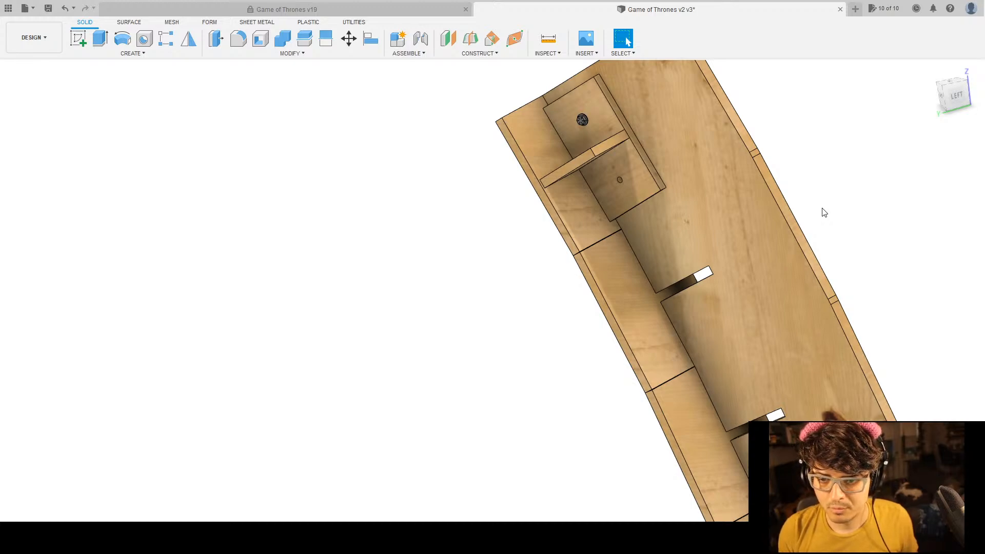
middle_drag(686, 138, 695, 220)
scroll(825, 161, up, 3)
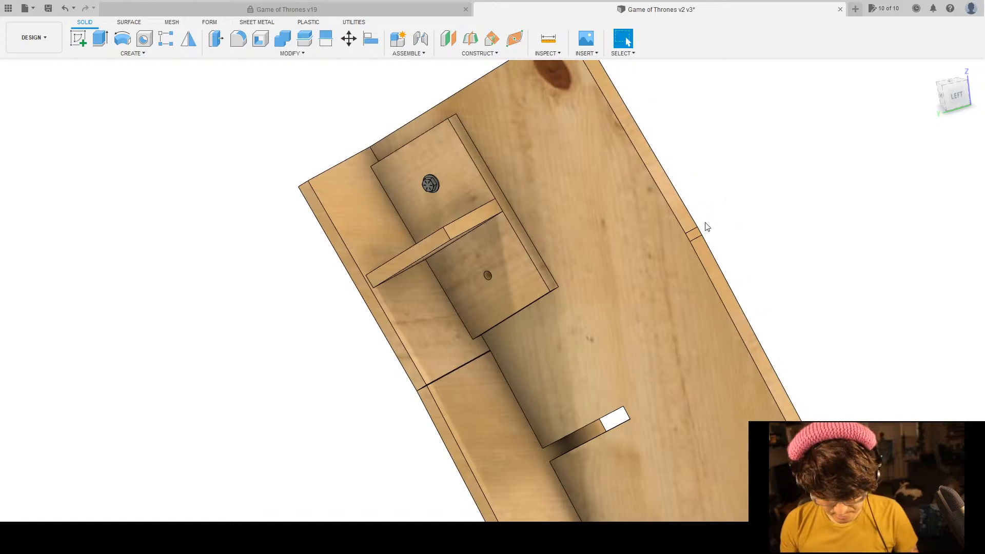
Select the bolt, washer, T-nut and hex nut of the finished joint together for moving.
scroll(636, 200, up, 4)
key(m)
middle_drag(255, 209, 459, 243)
click(340, 203)
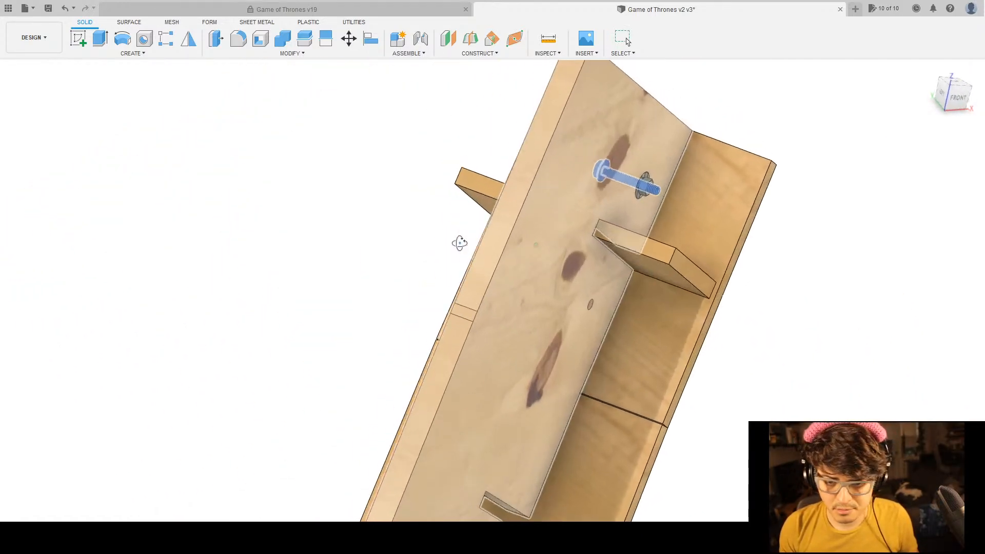
scroll(665, 177, up, 10)
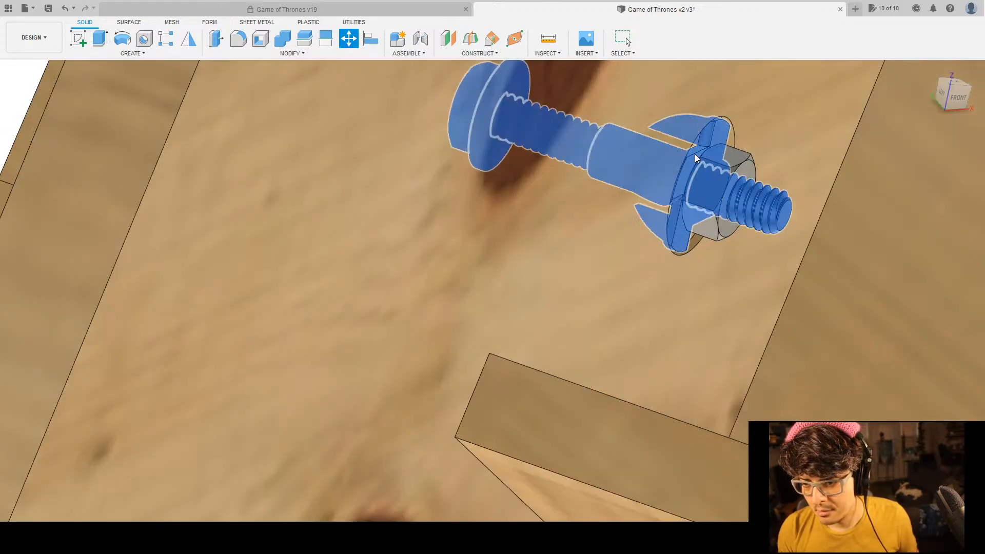
scroll(695, 154, down, 10)
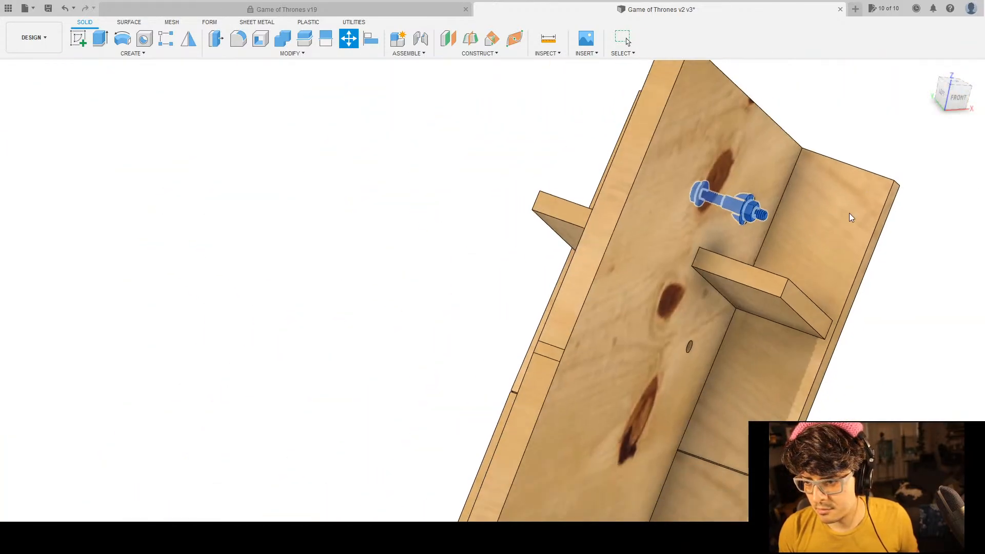
Copy the fastener set point to point from the bracket's outer corner to the matching corner beside the shelf, filling the second hole.
scroll(473, 213, down, 2)
shift+middle_drag(473, 213, 588, 122)
scroll(432, 145, up, 3)
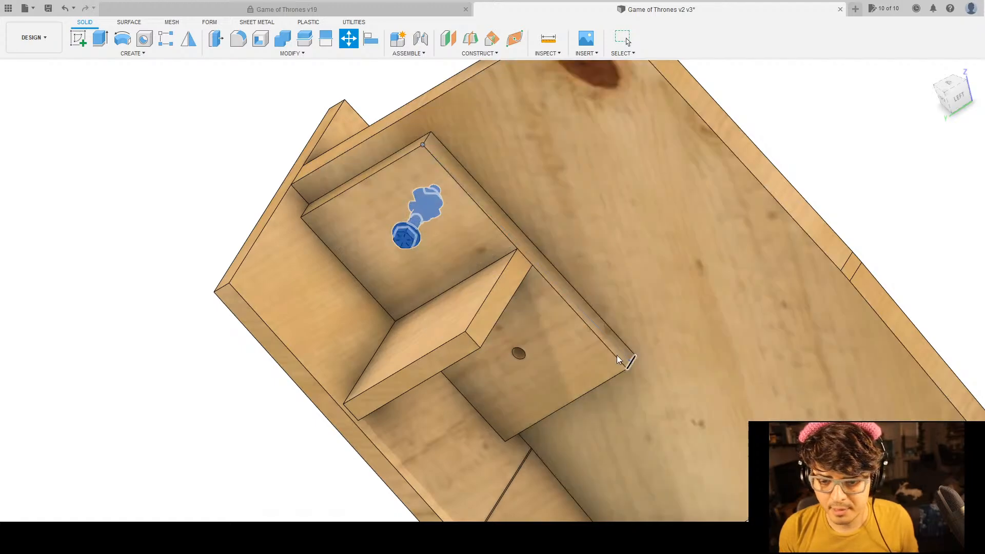
shift+middle_drag(617, 355, 625, 219)
key(m)
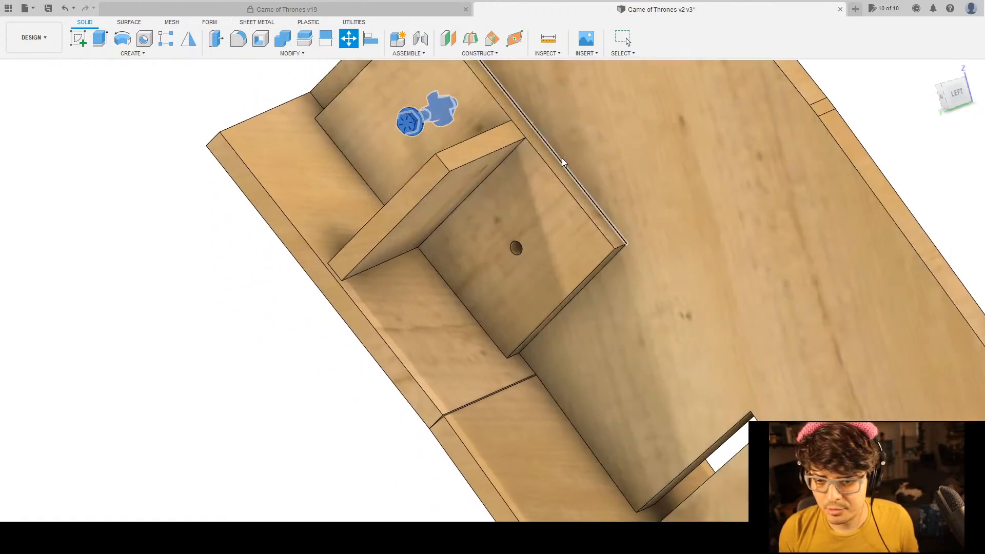
scroll(518, 135, up, 2)
click(523, 135)
key(Return)
shift+middle_drag(537, 309, 611, 236)
scroll(545, 233, up, 5)
key(m)
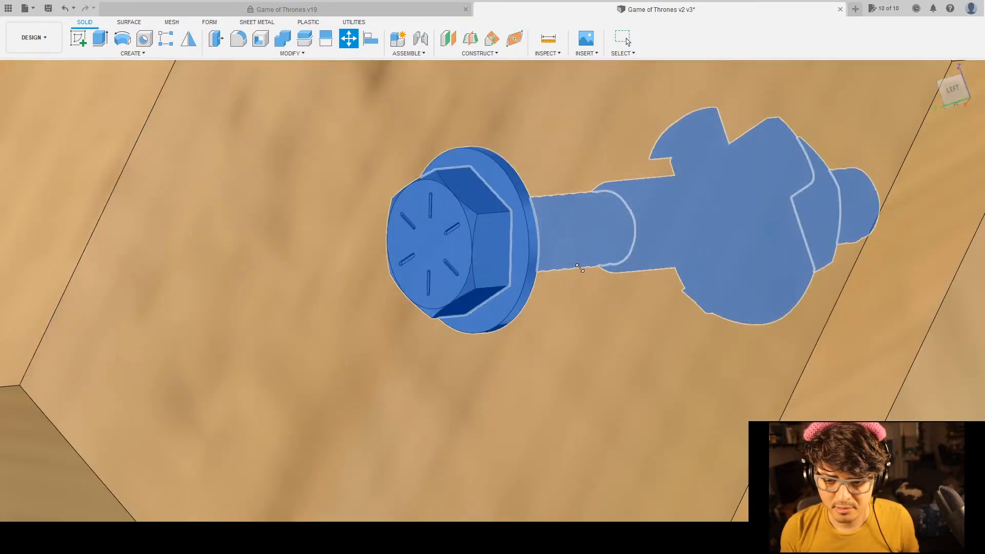
key(Escape)
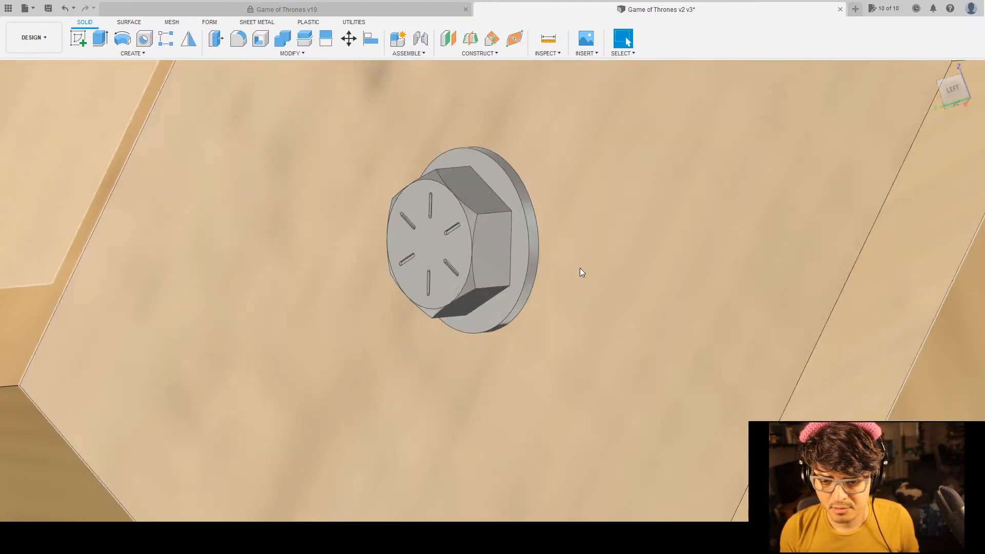
Delete the copied bolt from the bracket's second hole.
scroll(585, 266, up, 4)
scroll(594, 263, down, 7)
scroll(594, 263, down, 5)
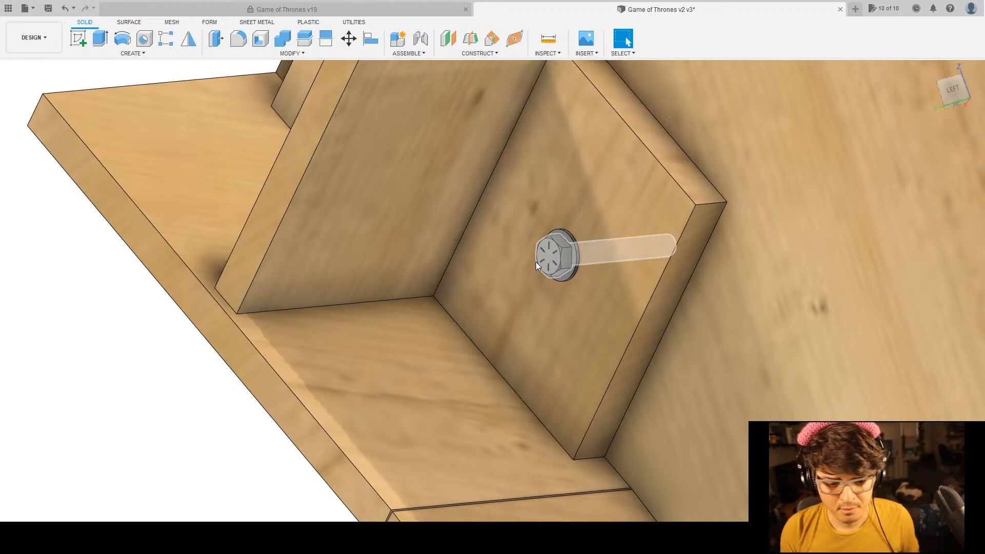
click(546, 256)
key(Delete)
Examine how the copied washer and nut line up with the bracket's second hole.
shift+middle_drag(217, 461, 248, 426)
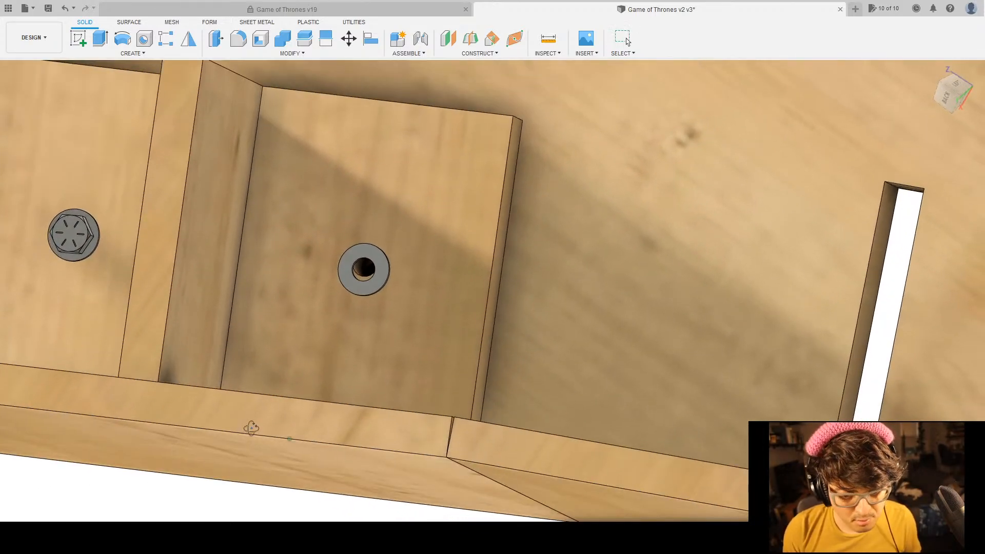
scroll(426, 288, up, 2)
scroll(343, 268, up, 4)
scroll(344, 269, down, 4)
scroll(472, 344, up, 4)
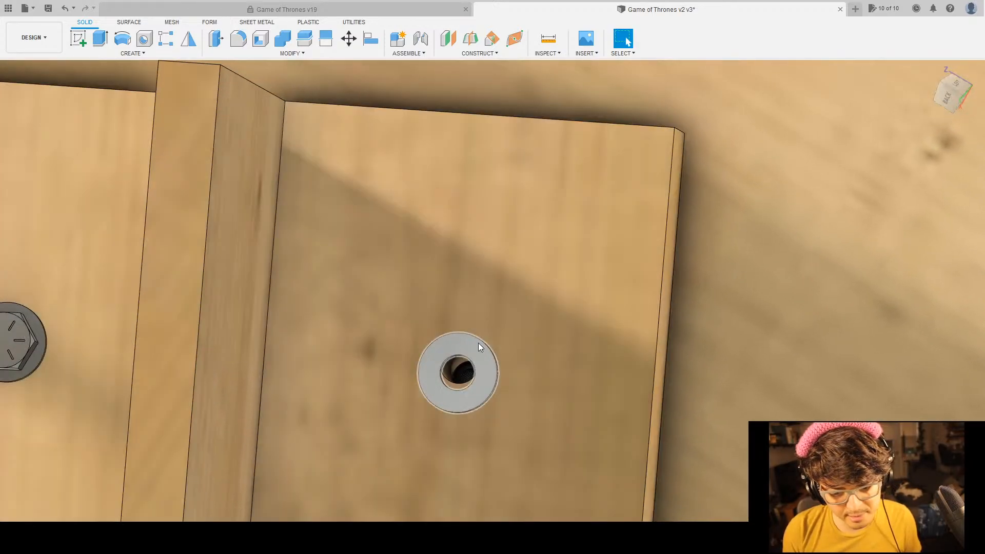
scroll(497, 339, down, 5)
shift+middle_drag(435, 331, 529, 297)
scroll(447, 255, down, 8)
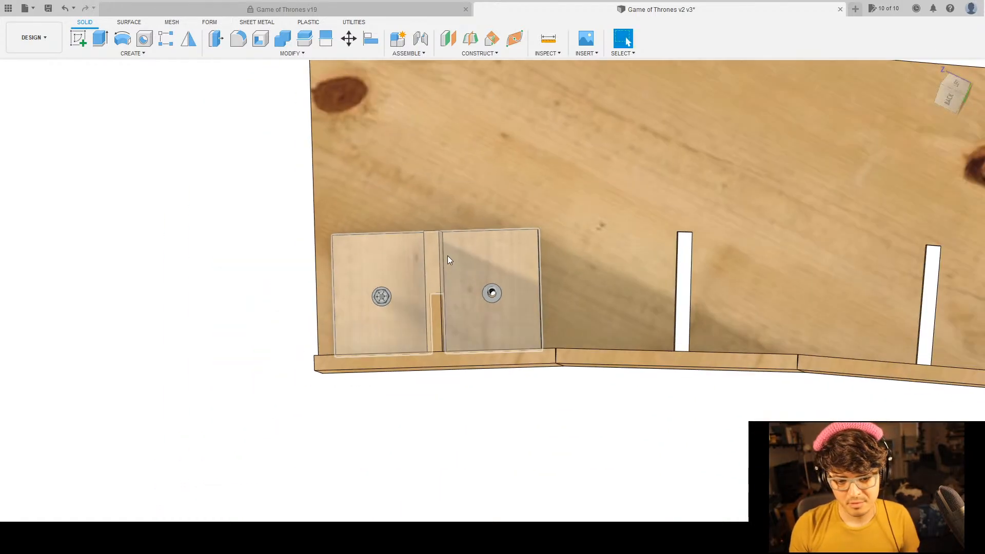
scroll(472, 295, up, 8)
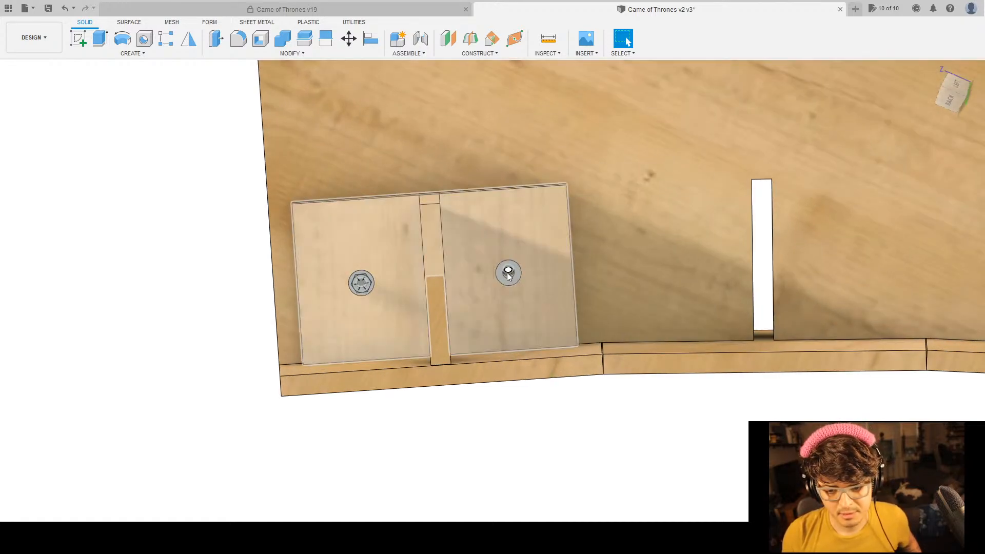
Identify the component entries for the bolt in the bracket's first hole and the washer in its second hole.
click(355, 288)
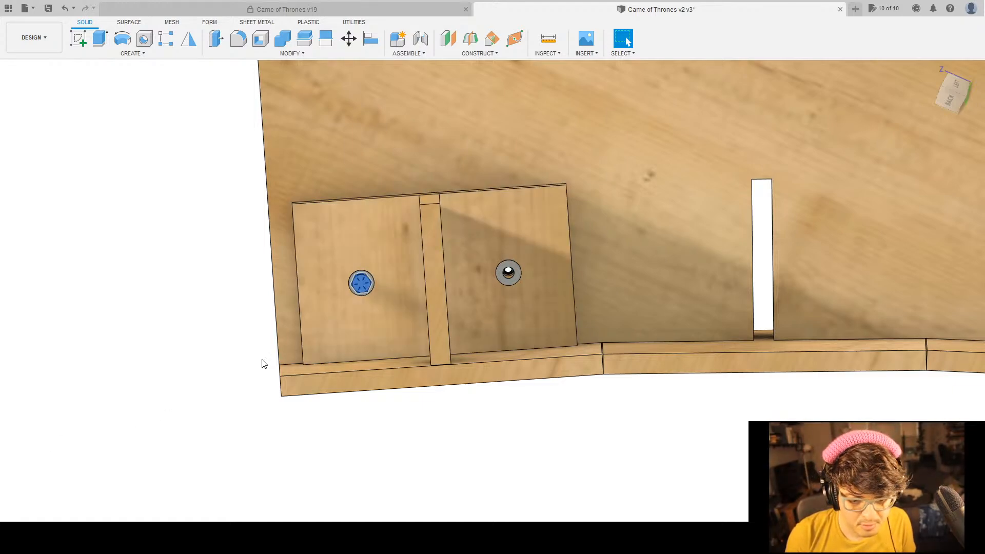
click(214, 340)
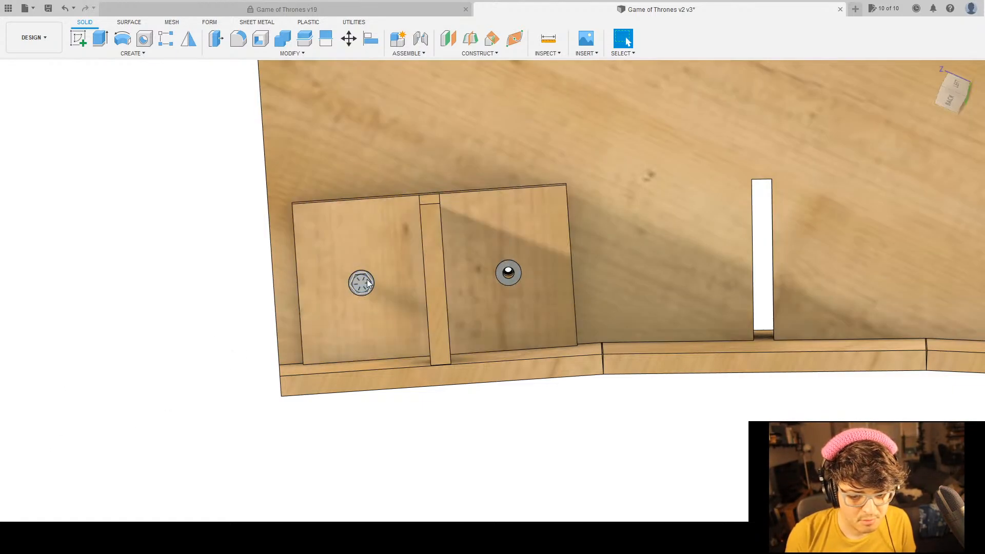
scroll(338, 293, down, 3)
scroll(257, 296, up, 6)
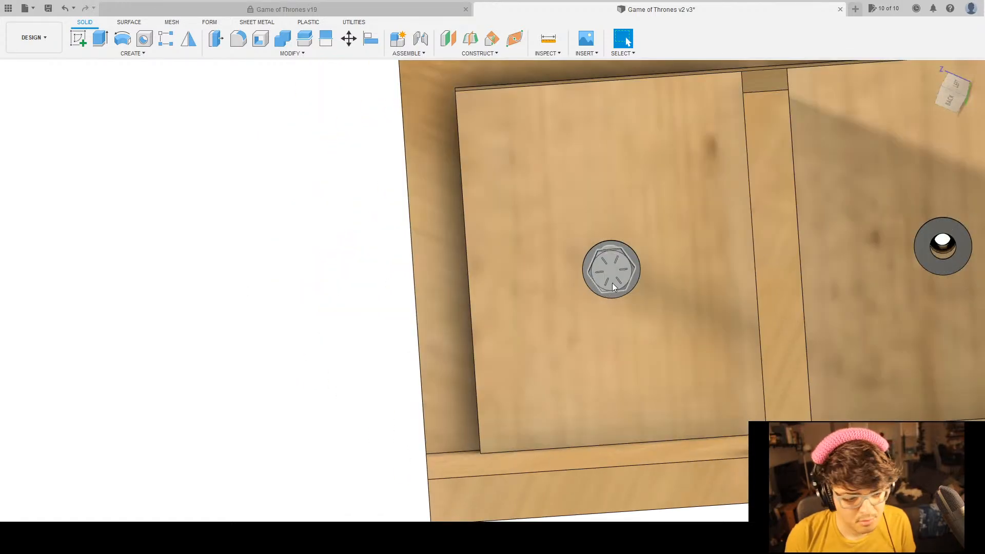
click(613, 286)
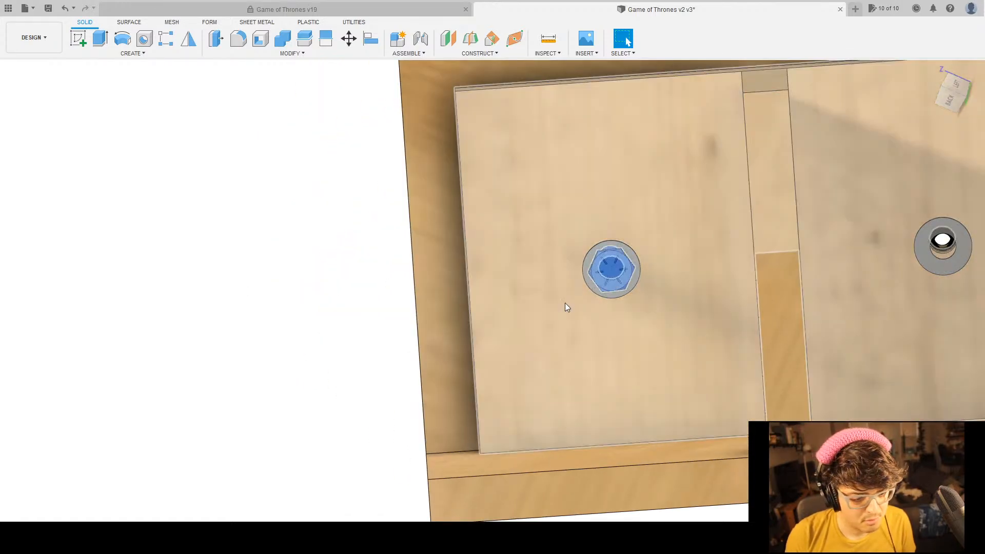
click(223, 408)
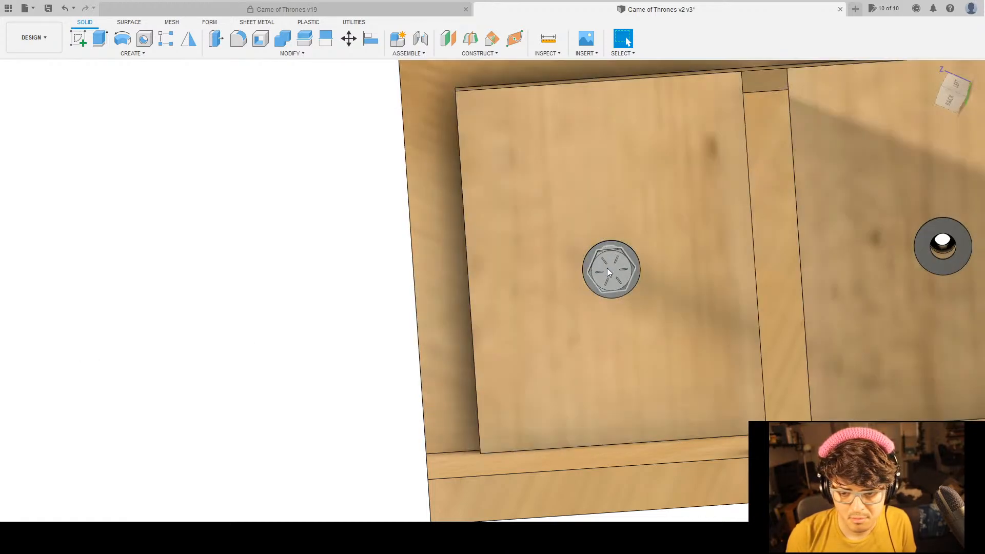
click(608, 266)
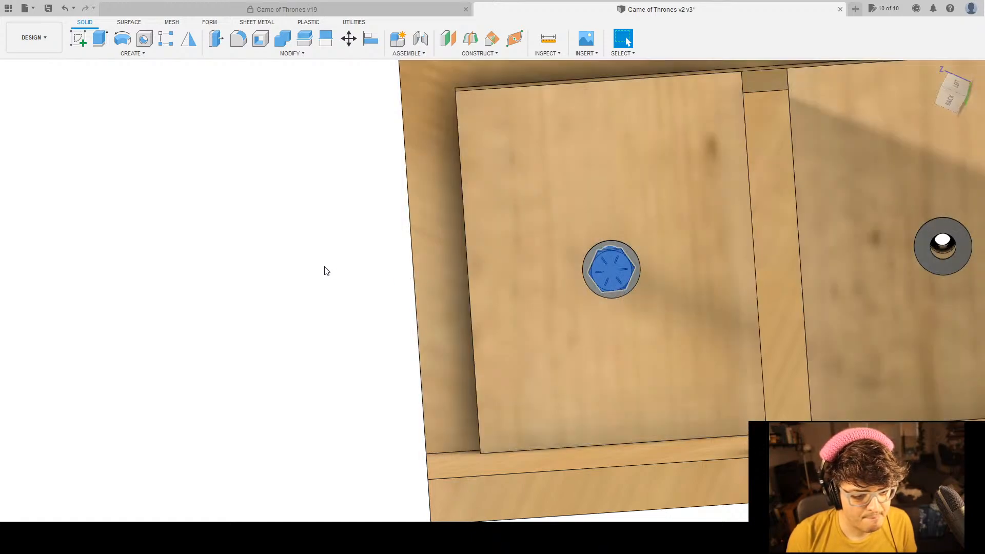
click(68, 368)
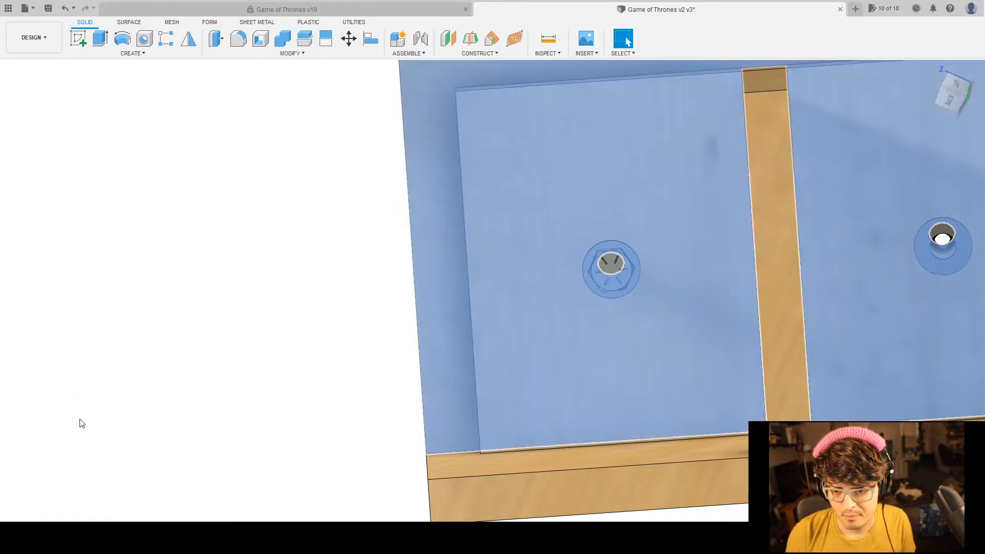
click(81, 415)
click(79, 464)
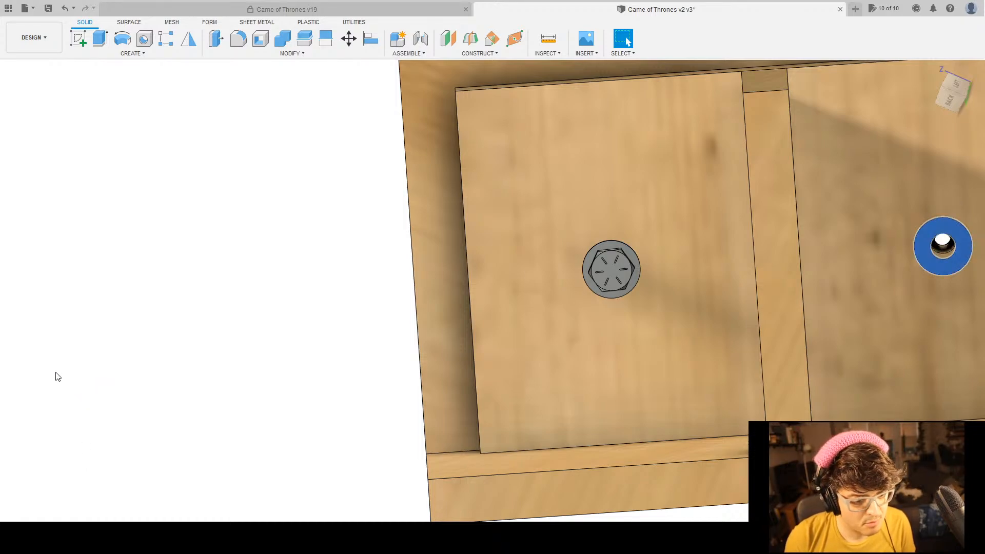
Hide the bolt in the bracket's first hole and inspect the washer, hex nut and T-nut around the opening.
click(27, 134)
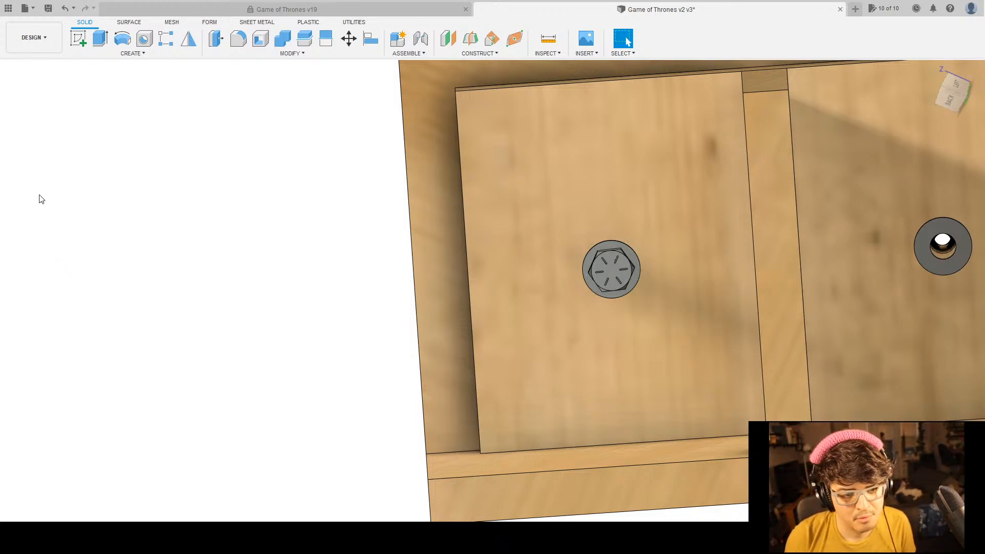
click(39, 229)
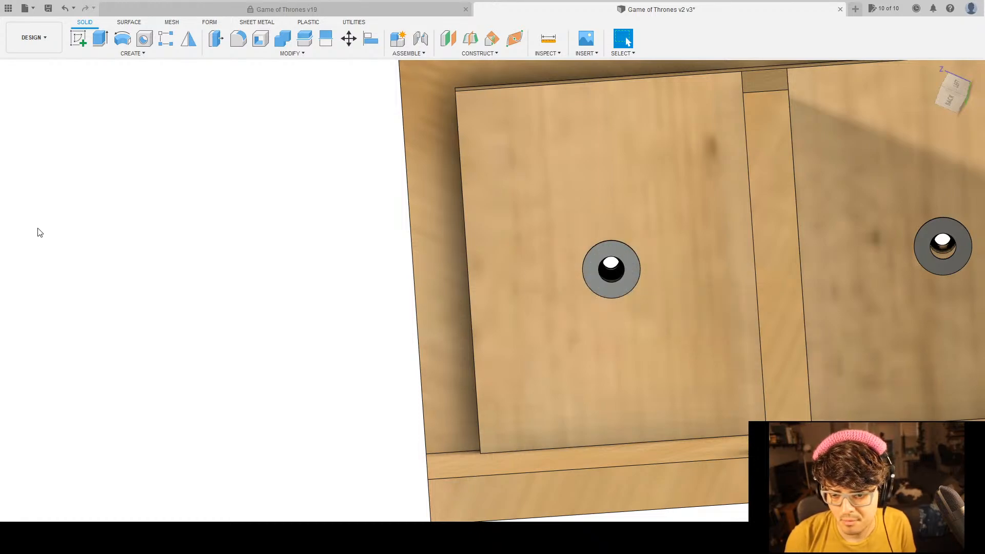
shift+middle_drag(191, 364, 499, 306)
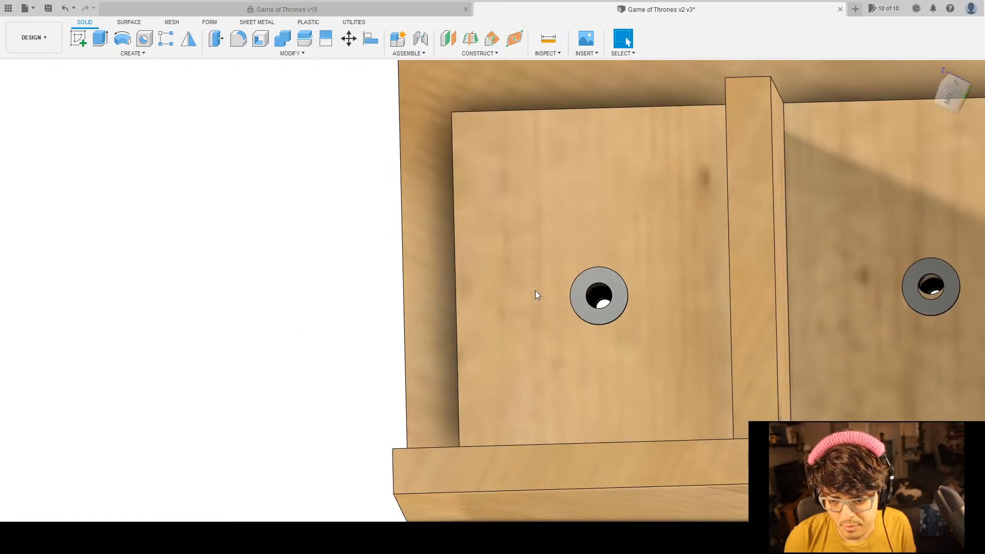
scroll(569, 283, up, 9)
shift+middle_drag(660, 344, 633, 358)
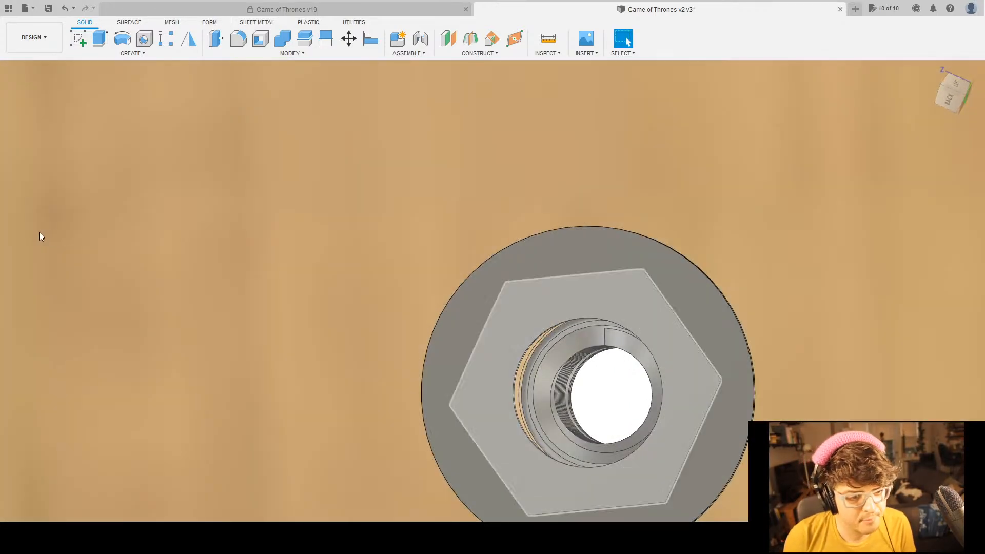
Select the washer, hex nut and T-nut in the bracket's second hole together.
scroll(336, 247, down, 10)
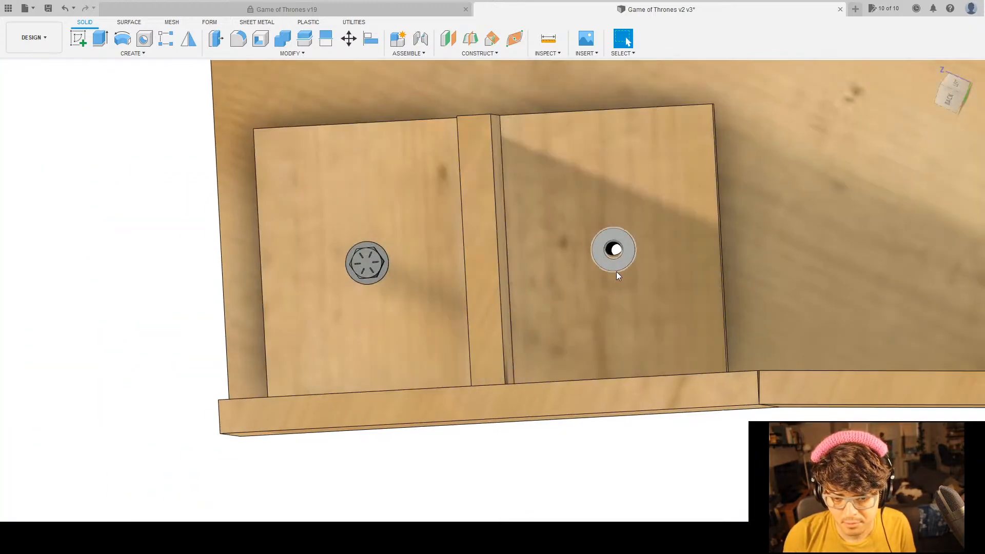
middle_drag(617, 273, 585, 275)
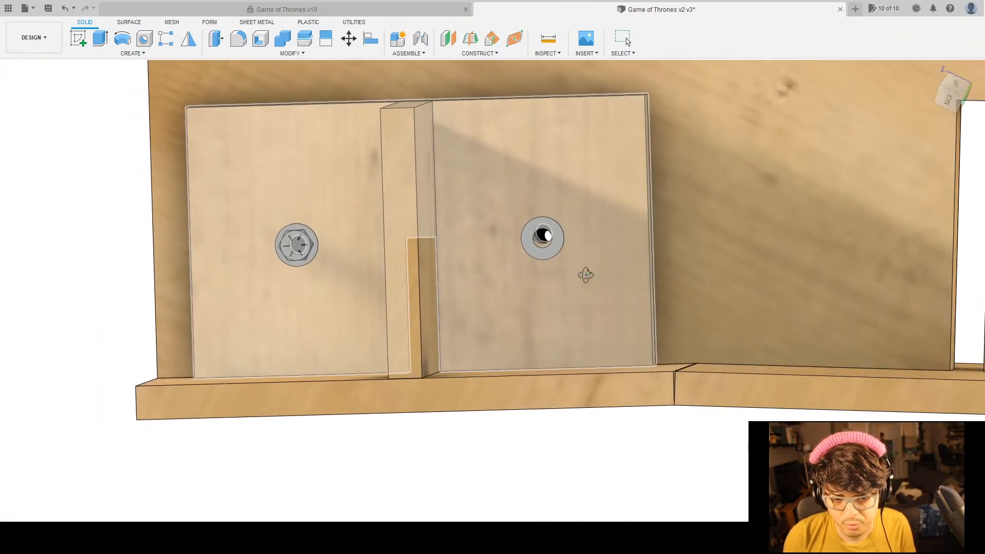
scroll(546, 261, down, 3)
scroll(547, 248, up, 1)
scroll(547, 249, up, 6)
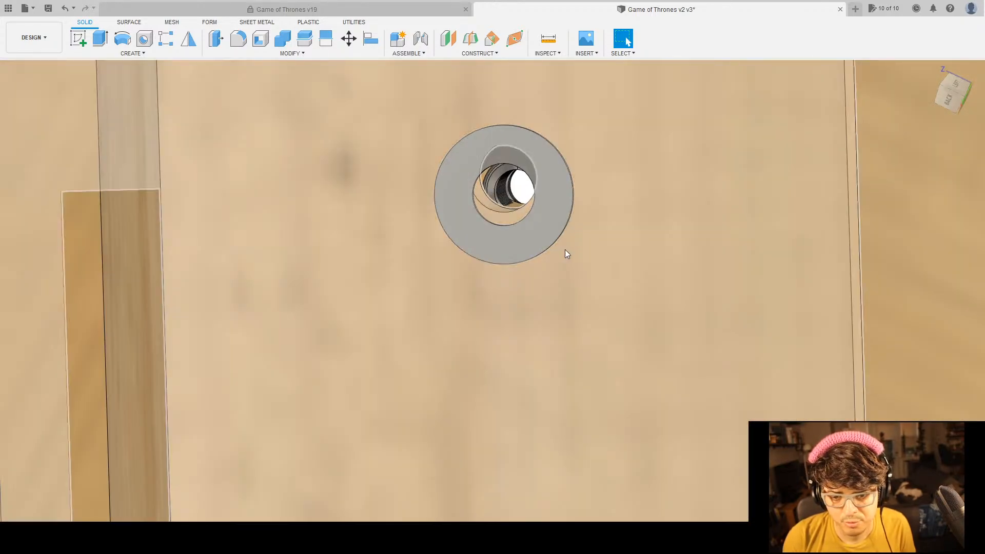
scroll(565, 249, down, 3)
scroll(556, 242, down, 6)
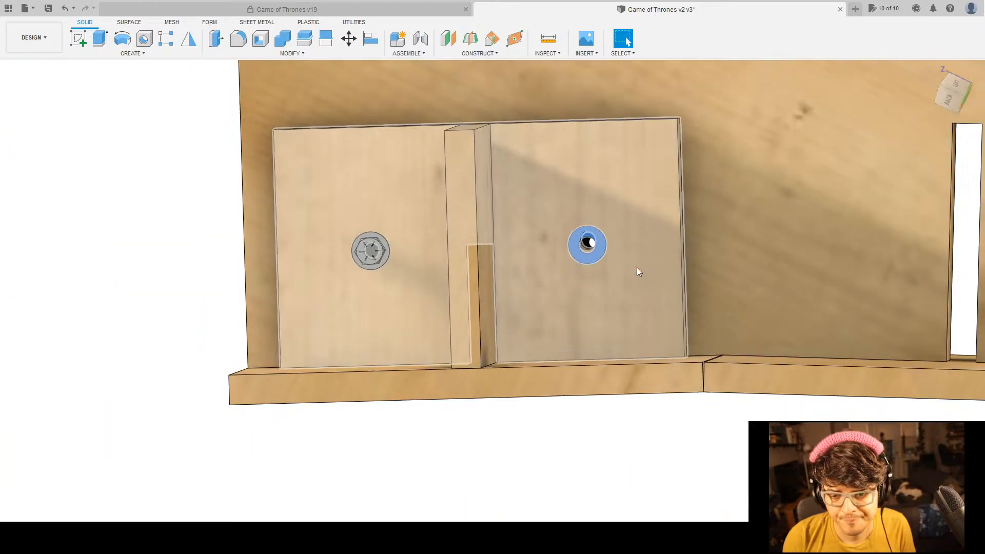
shift+middle_drag(726, 301, 589, 241)
scroll(570, 247, up, 8)
click(600, 214)
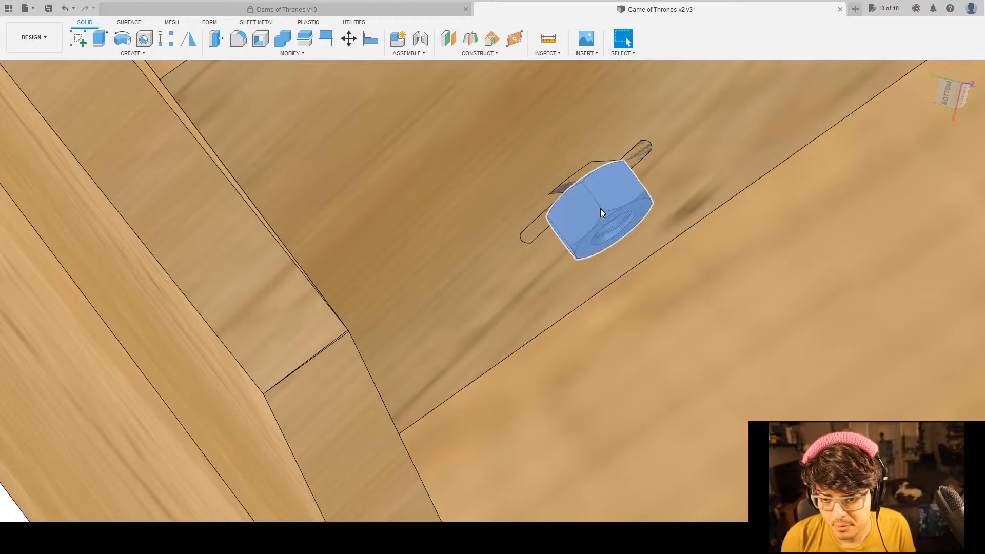
scroll(583, 180, up, 4)
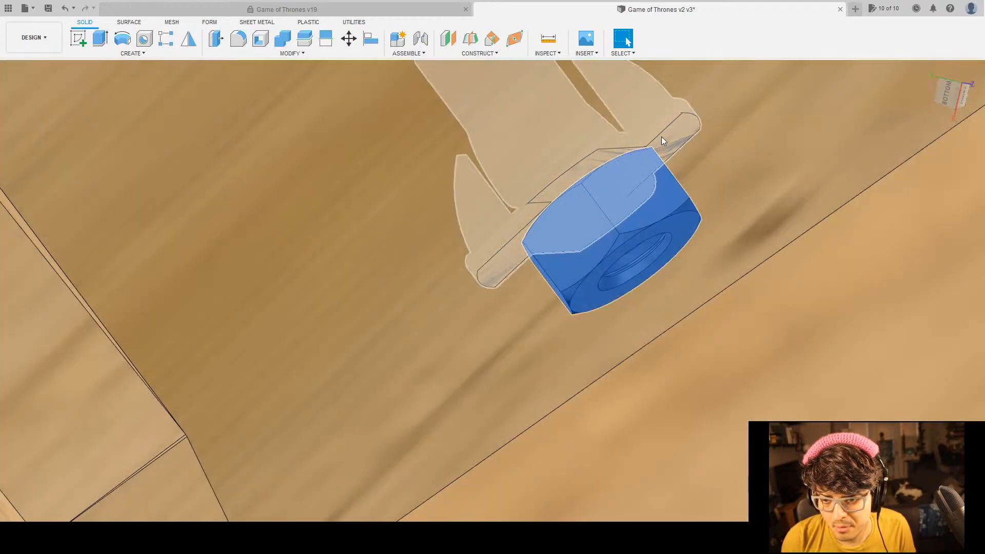
shift+click(661, 137)
Bring back the bolt in the bracket's second hole and add it to the selected fasteners.
scroll(646, 214, down, 5)
shift+middle_drag(594, 228, 5, 142)
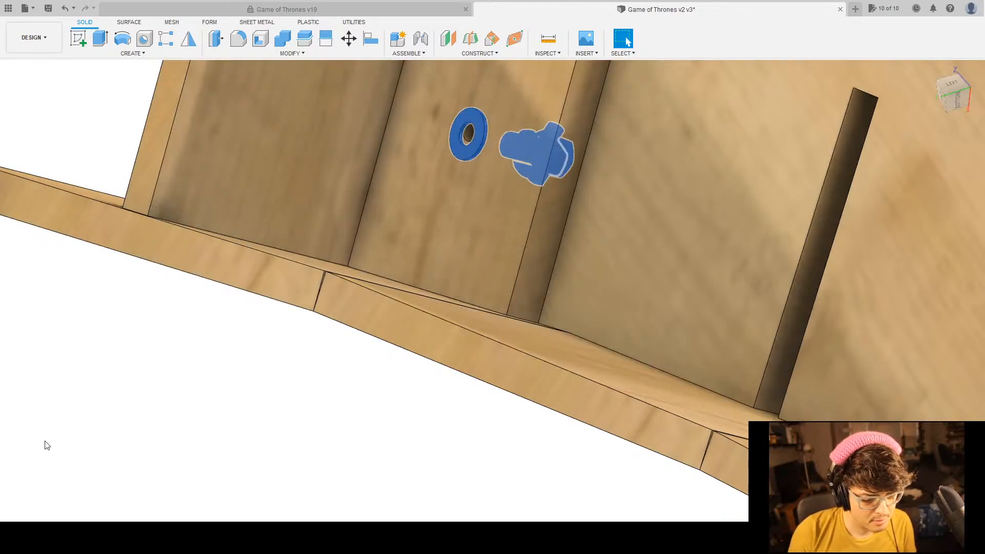
scroll(378, 379, down, 5)
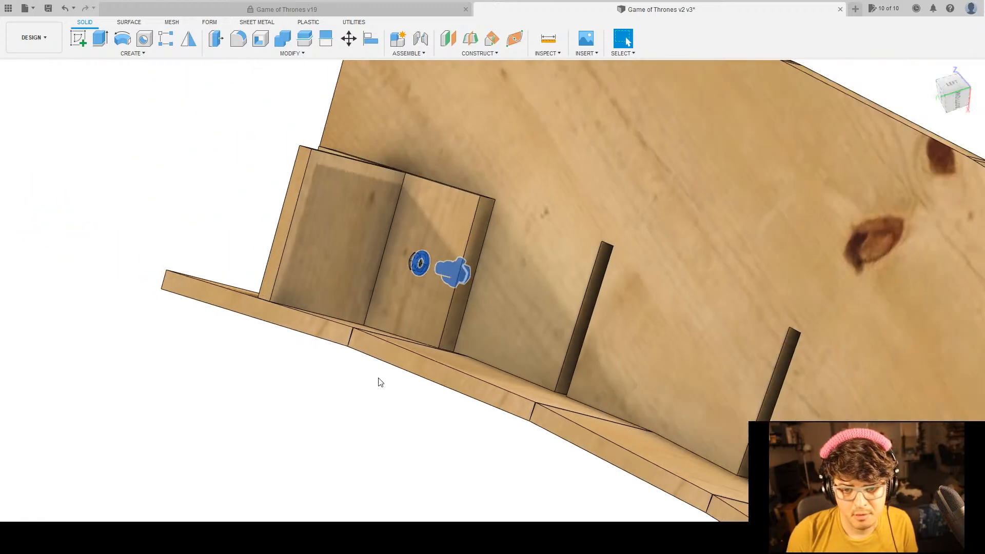
scroll(417, 263, up, 6)
ctrl+click(405, 266)
scroll(459, 340, down, 4)
middle_drag(513, 351, 475, 241)
scroll(580, 326, down, 4)
mouse_move(581, 327)
shift+middle_down()
mouse_move(567, 318)
mouse_move(648, 325)
mouse_move(578, 333)
shift+middle_up()
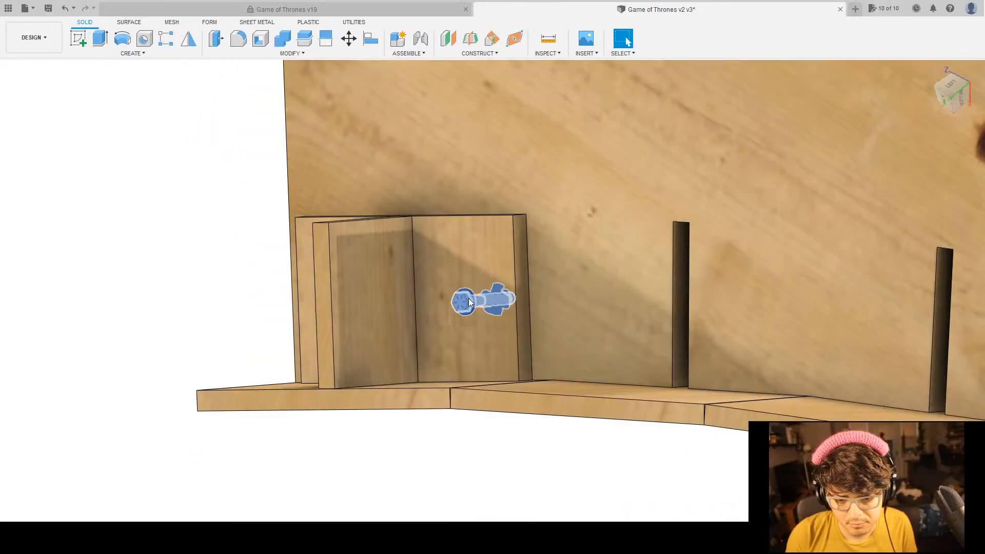
Examine the complete fastener set in the second hole and both bolted joints of the end bracket.
middle_drag(494, 314, 554, 288)
scroll(554, 286, up, 8)
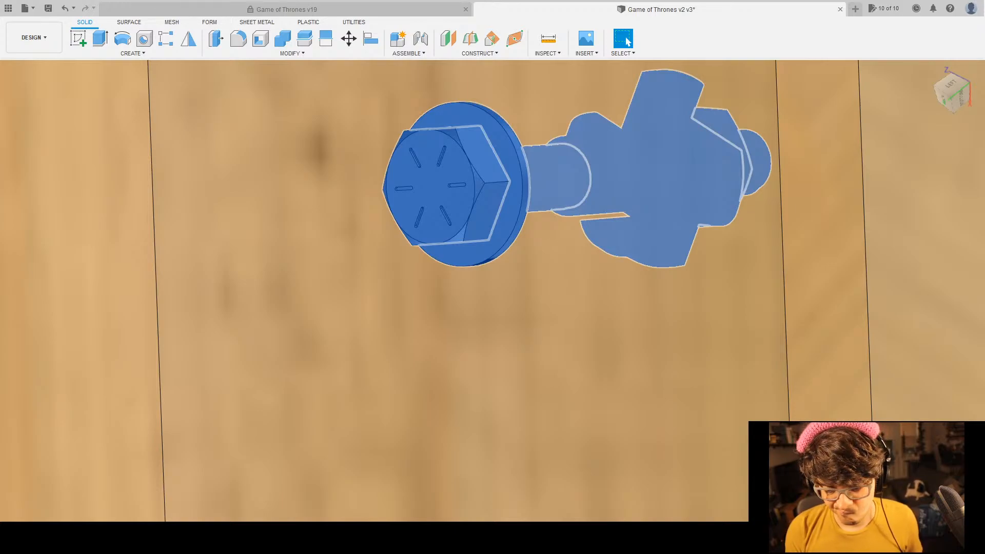
scroll(540, 347, down, 6)
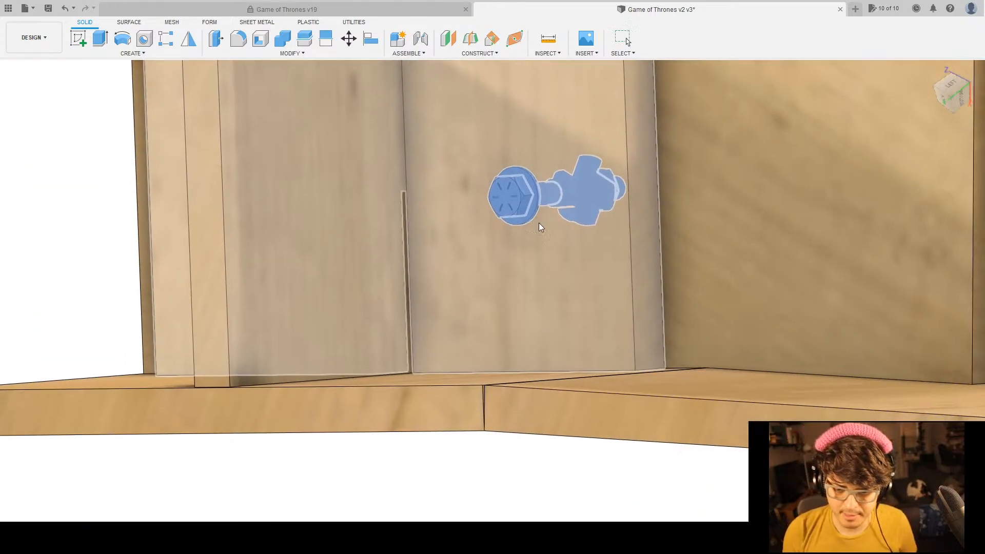
scroll(538, 222, up, 3)
middle_drag(548, 204, 546, 268)
shift+middle_drag(494, 374, 499, 374)
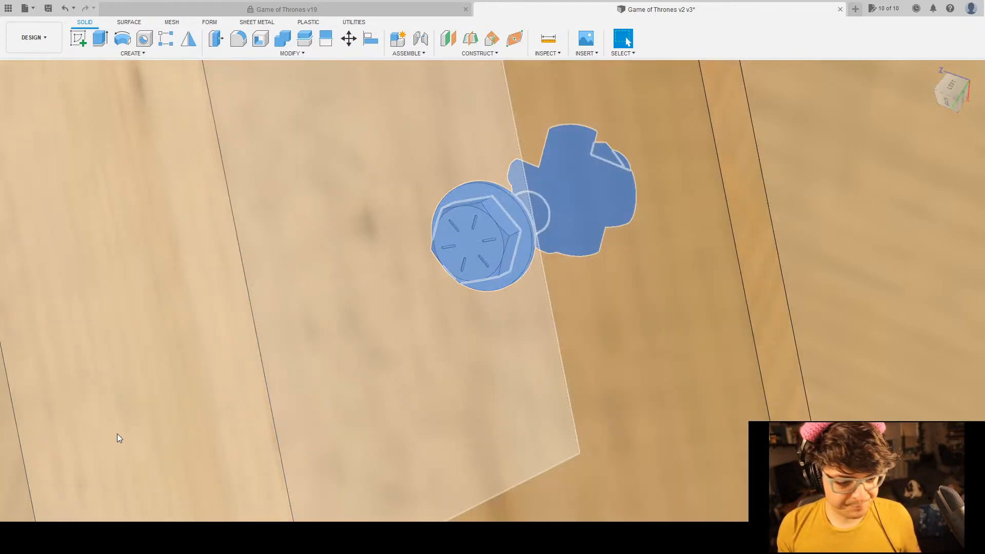
scroll(659, 363, down, 10)
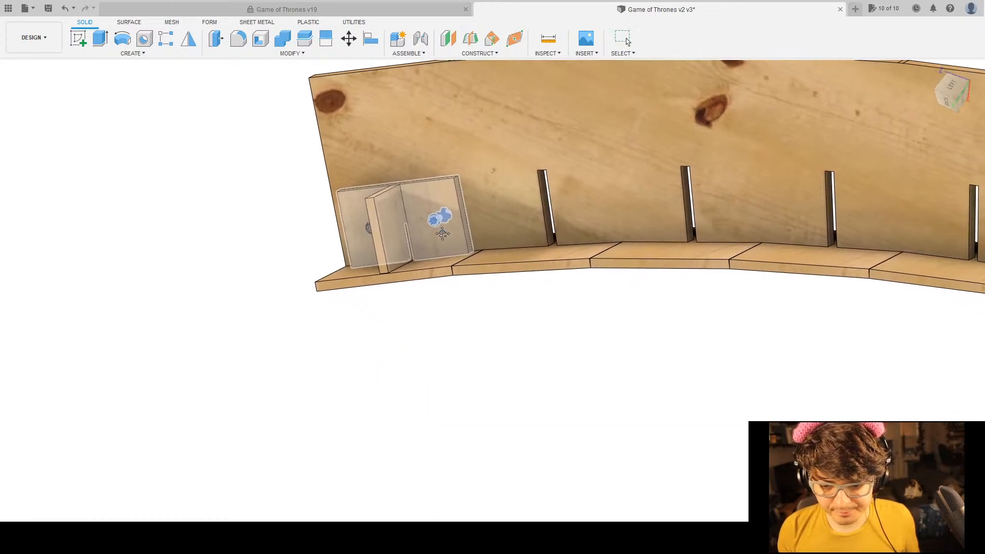
scroll(515, 373, up, 2)
shift+middle_drag(503, 426, 515, 351)
scroll(490, 378, down, 3)
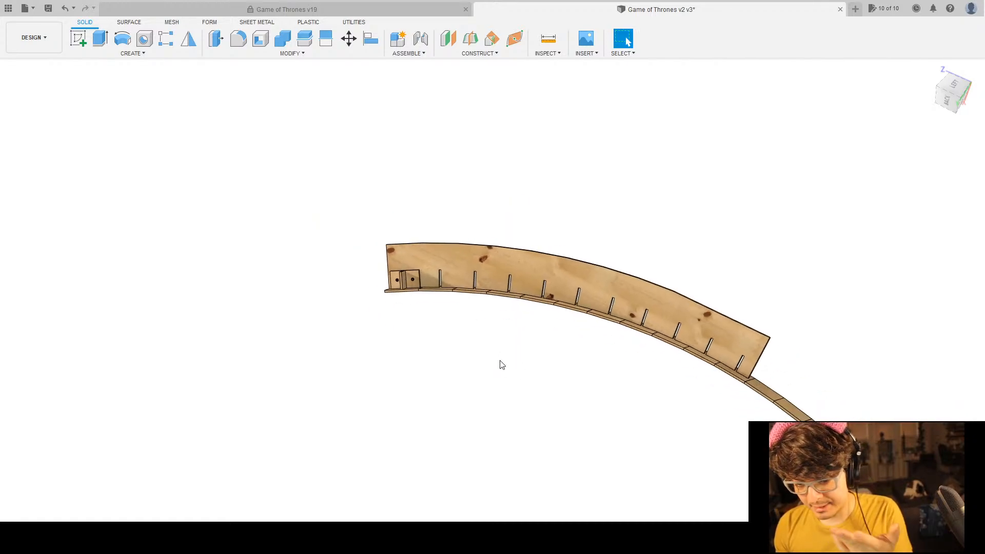
scroll(391, 285, up, 5)
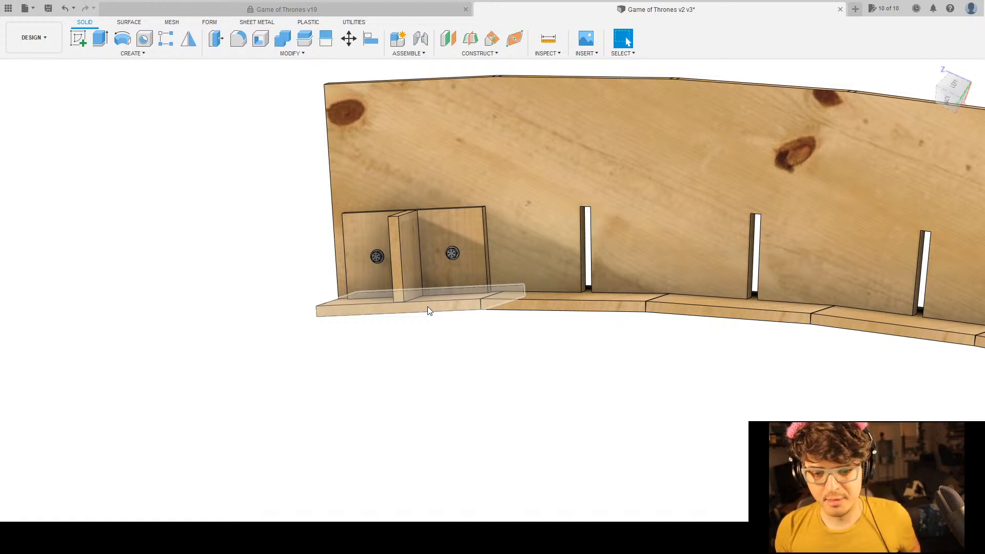
scroll(493, 192, down, 2)
scroll(458, 300, up, 2)
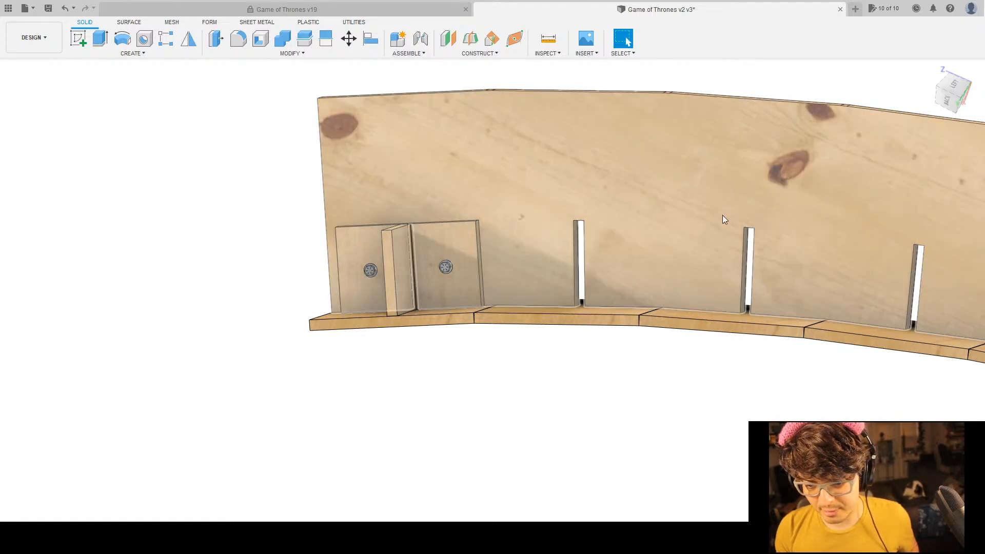
Select the slotted side board and check which bracket parts and fasteners belong to it.
scroll(678, 199, down, 5)
middle_drag(820, 261, 611, 288)
click(598, 240)
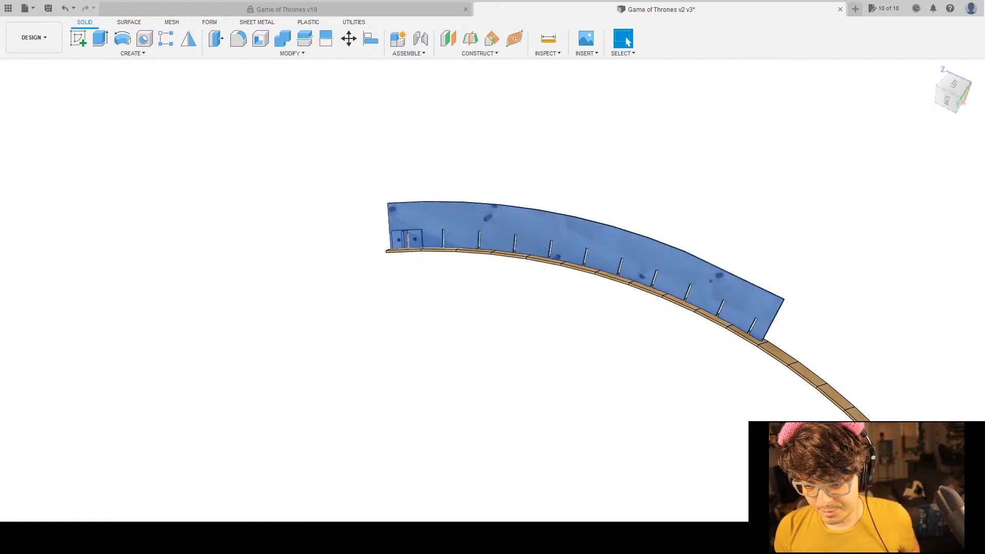
middle_drag(825, 355, 673, 279)
middle_drag(545, 422, 609, 444)
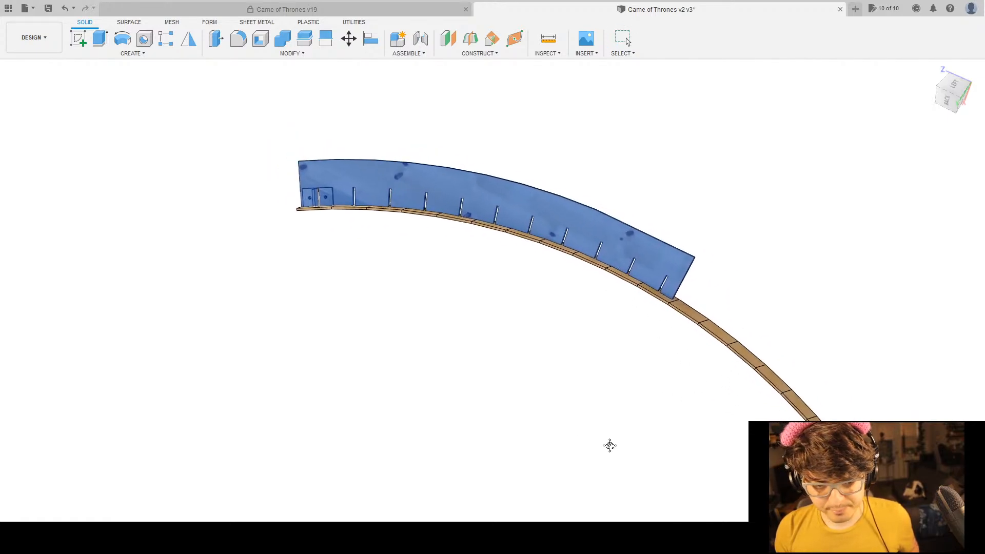
scroll(307, 206, up, 4)
scroll(313, 194, up, 4)
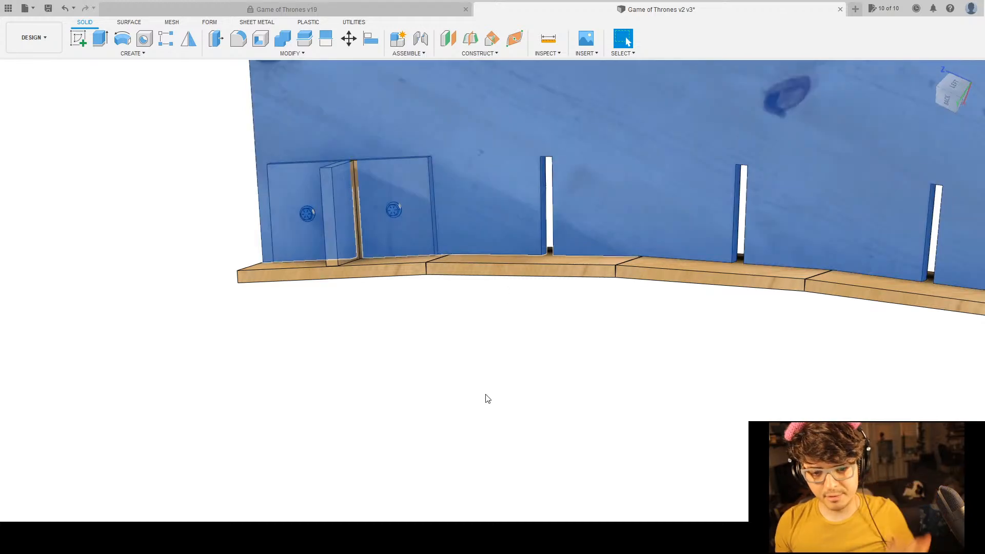
click(500, 381)
Examine the curved shelf from the bolted end bracket to the matching bracket at its far end.
scroll(598, 389, down, 3)
middle_drag(624, 395, 533, 343)
middle_drag(827, 420, 337, 314)
middle_drag(800, 497, 308, 307)
middle_drag(530, 428, 352, 255)
scroll(527, 374, down, 4)
middle_drag(526, 374, 569, 336)
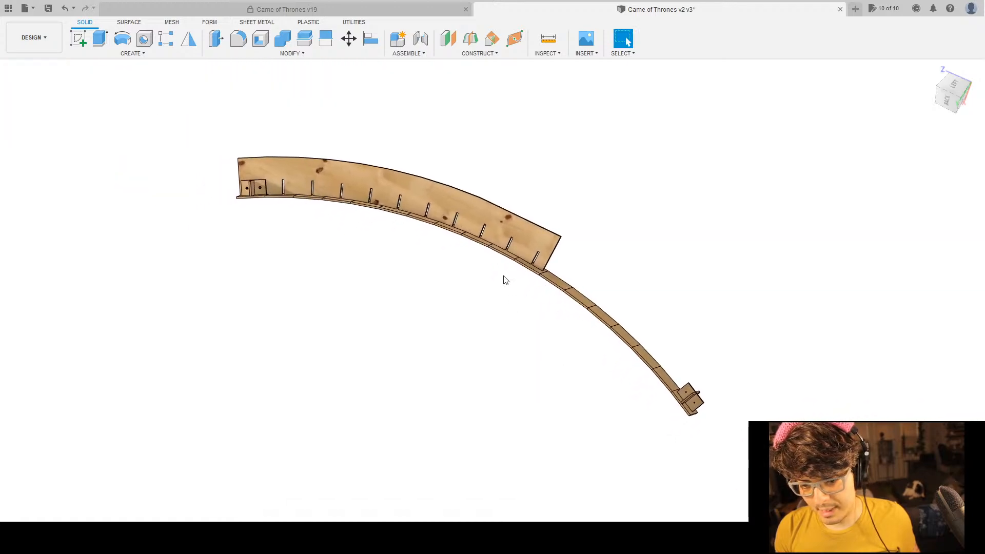
middle_drag(288, 262, 460, 274)
scroll(464, 224, up, 2)
middle_drag(706, 411, 498, 314)
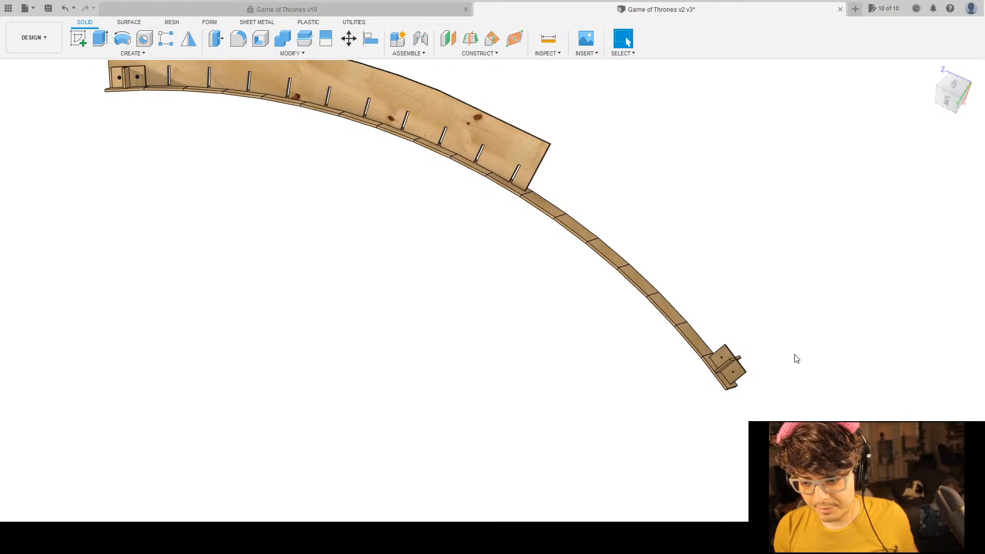
middle_drag(426, 343, 509, 436)
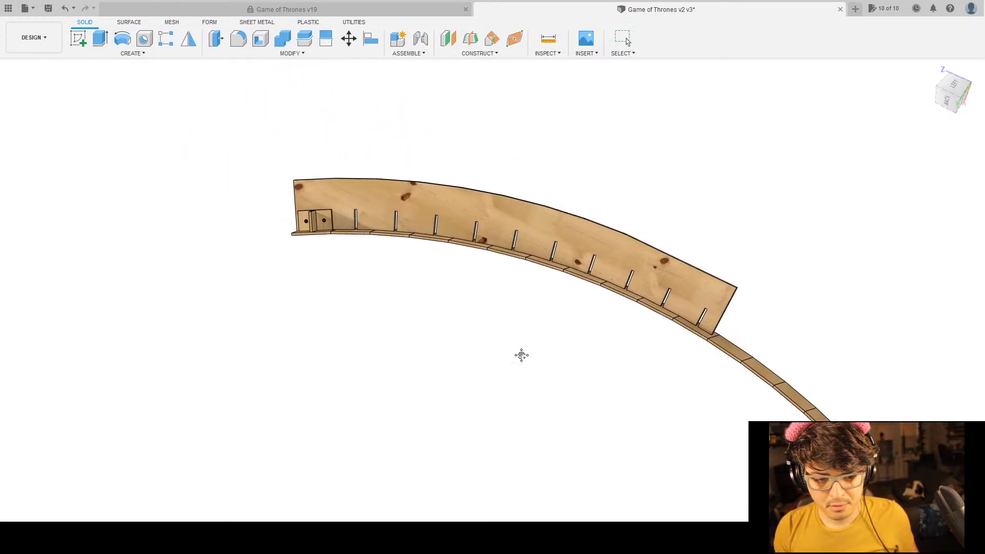
scroll(366, 230, up, 10)
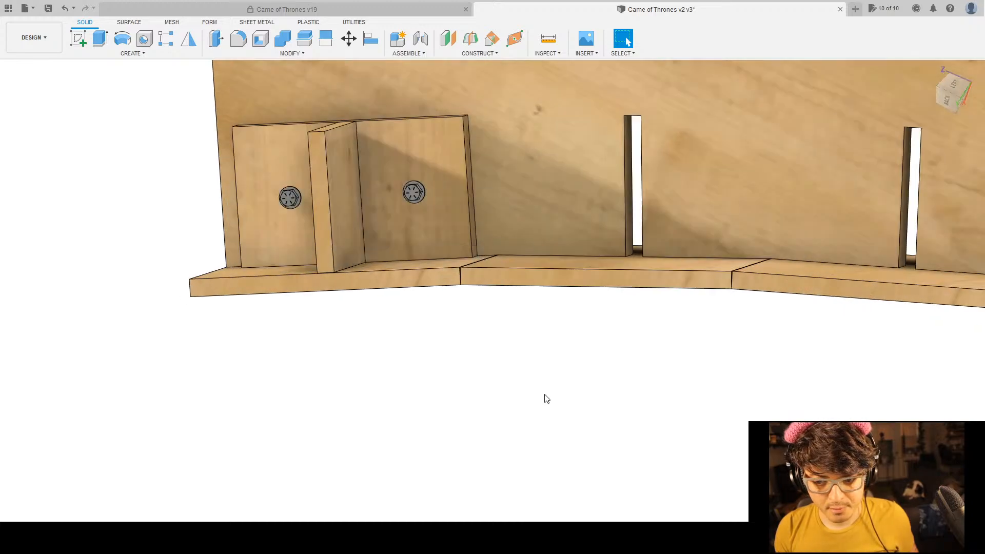
scroll(547, 399, down, 4)
middle_drag(545, 400, 503, 386)
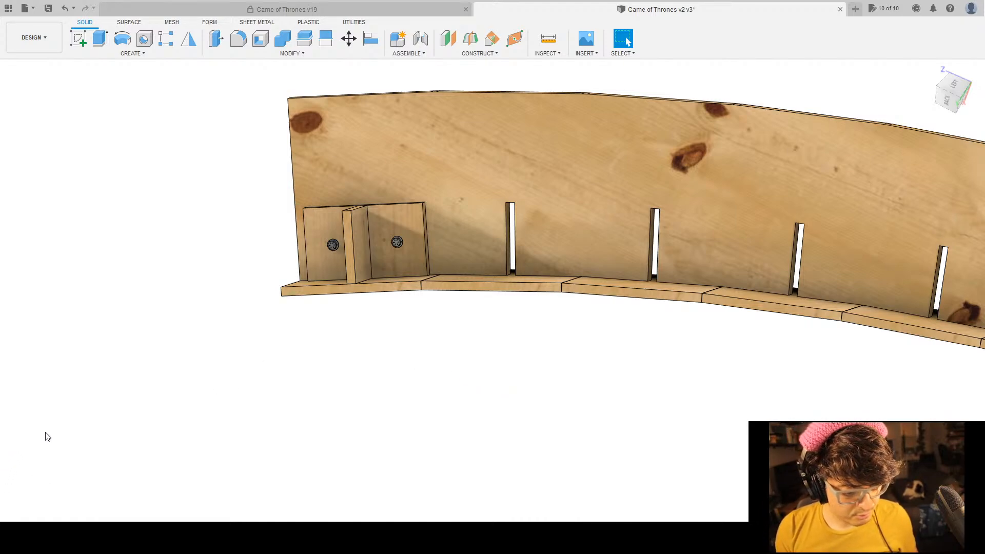
Examine the curved wooden arch from several sides, including its slots, edge boards and the bracket at its end.
scroll(233, 454, down, 3)
middle_drag(385, 433, 485, 291)
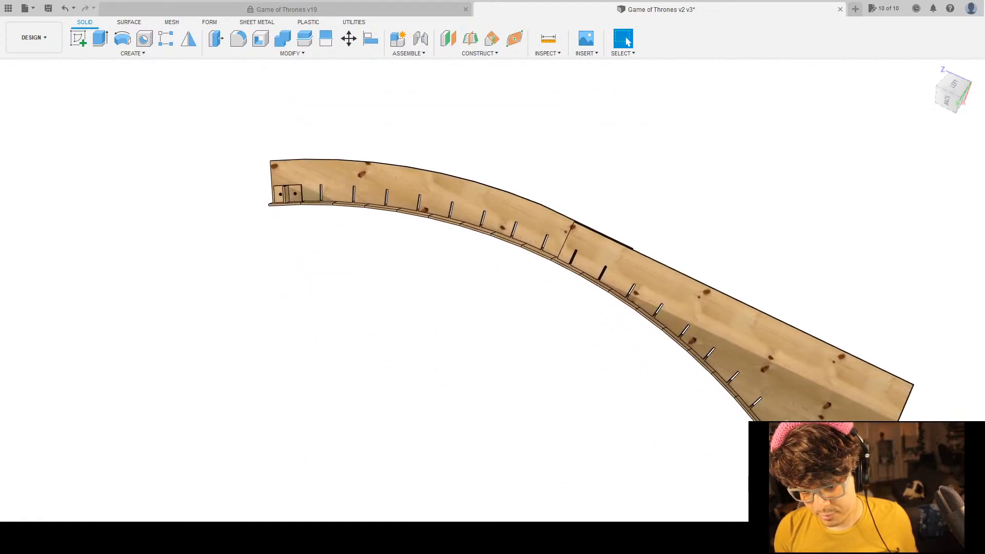
shift+middle_drag(547, 428, 562, 406)
scroll(353, 216, down, 1)
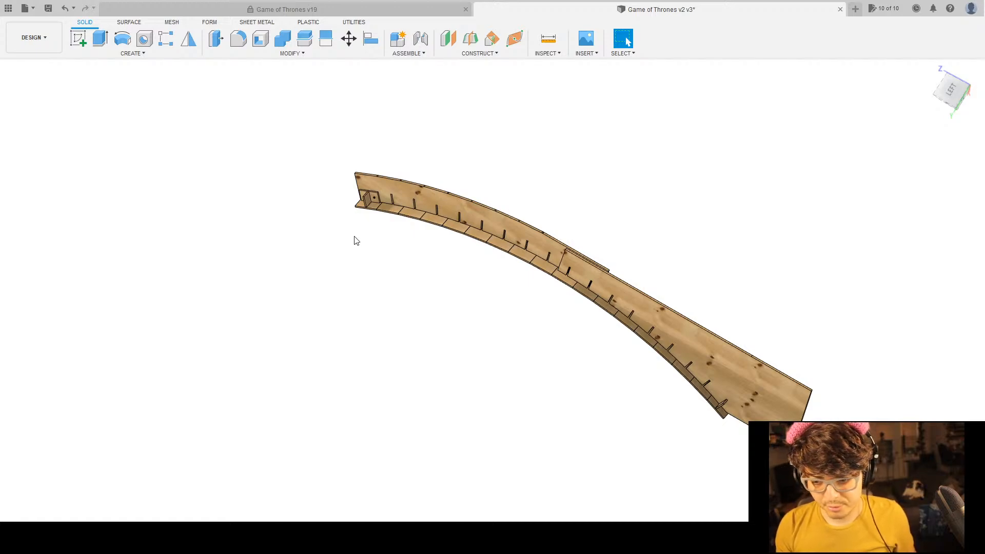
shift+middle_drag(463, 300, 365, 268)
scroll(425, 386, down, 2)
scroll(429, 353, up, 5)
click(429, 336)
middle_drag(652, 378, 698, 408)
key(v)
click(457, 319)
key(v)
scroll(646, 375, down, 2)
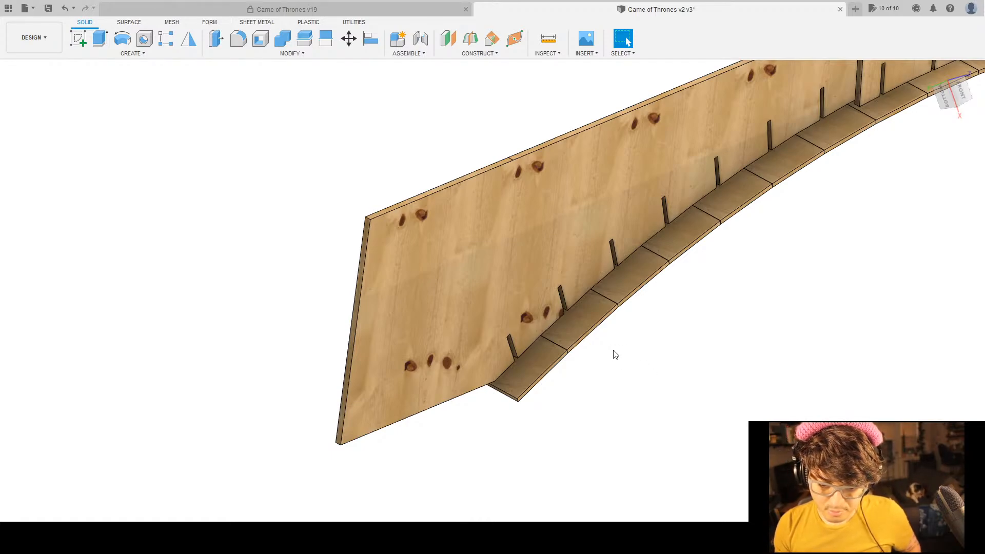
scroll(683, 341, down, 4)
middle_drag(837, 337, 598, 363)
scroll(631, 319, up, 2)
scroll(631, 319, up, 2)
scroll(607, 335, up, 5)
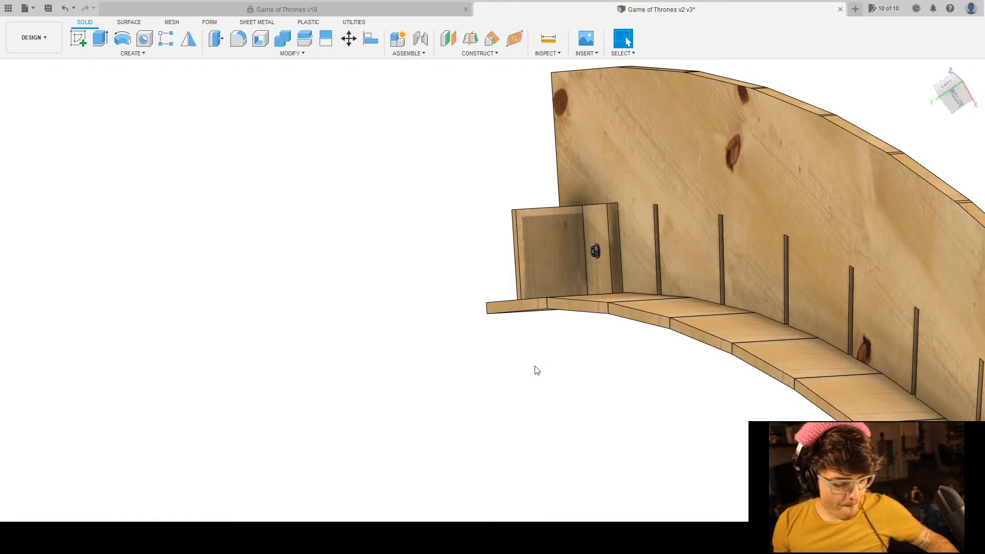
Hide the hex bolt on the end bracket to inspect the washer and hole beneath it, and show it again.
shift+middle_drag(353, 347, 367, 321)
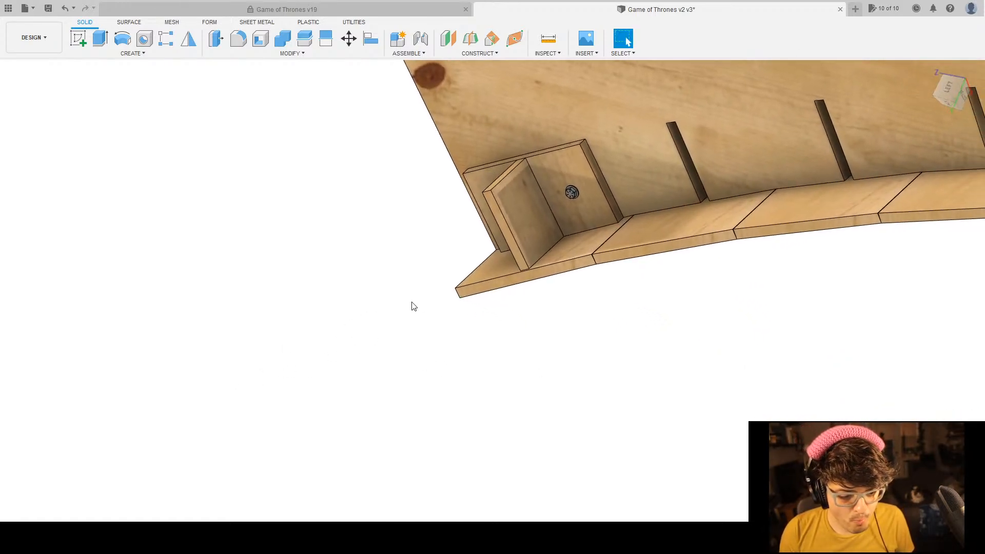
scroll(538, 217, up, 10)
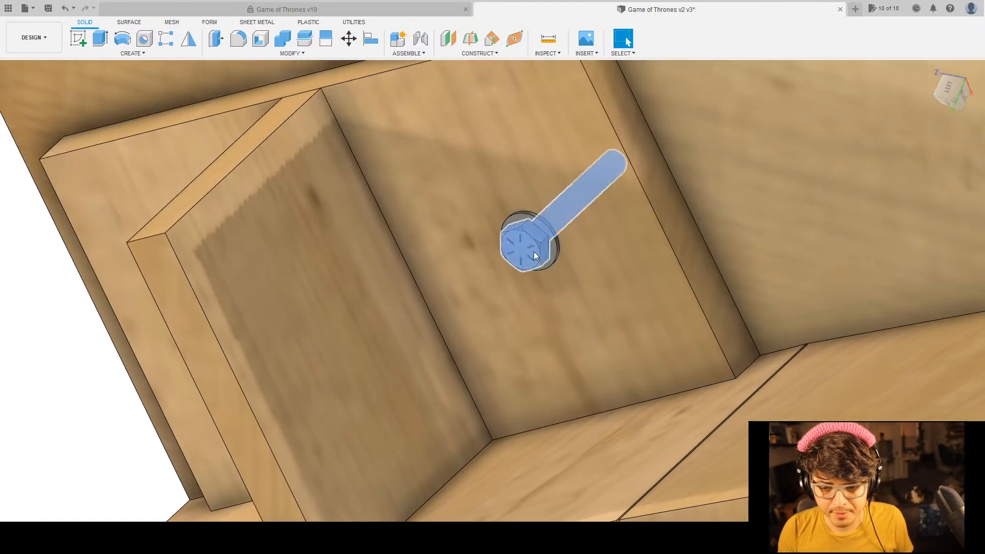
click(534, 251)
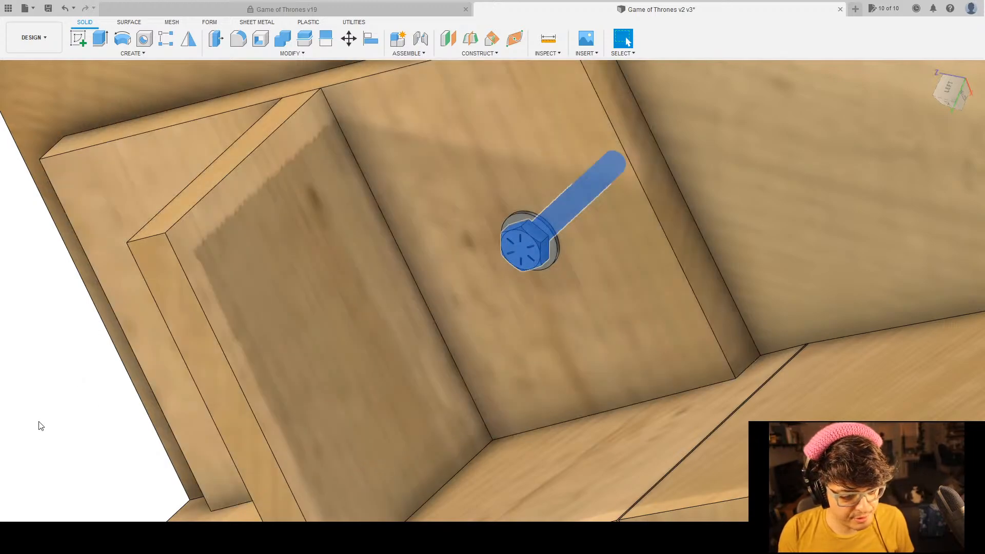
key(v)
scroll(572, 293, down, 3)
scroll(534, 281, up, 7)
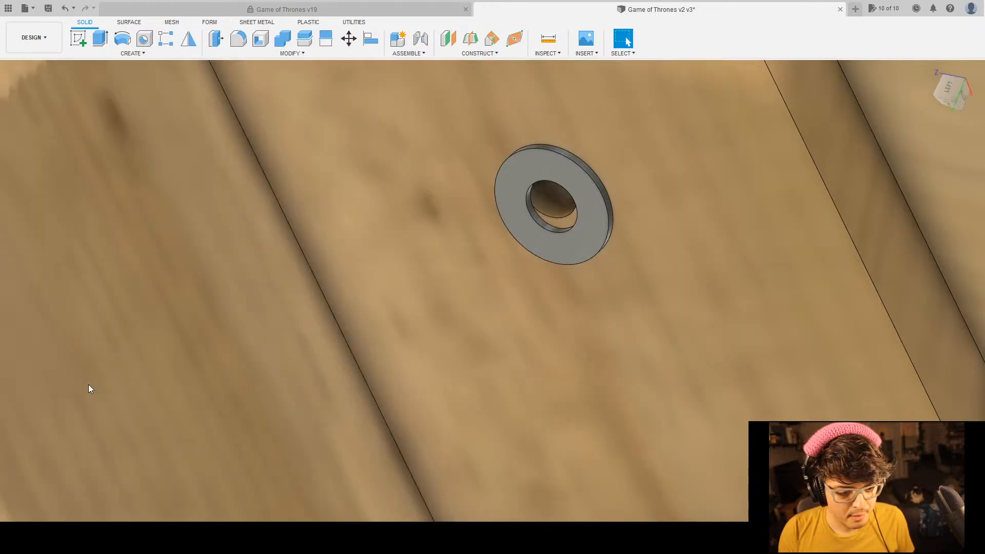
key(v)
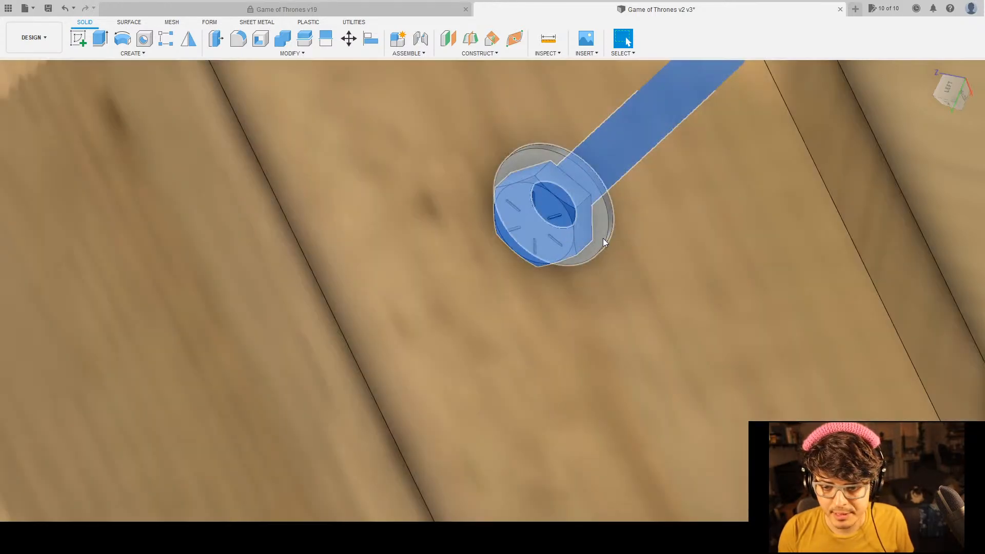
Select the bracket's bolt, washer, nut and flanged T-nut together as one hardware set.
scroll(602, 235, down, 10)
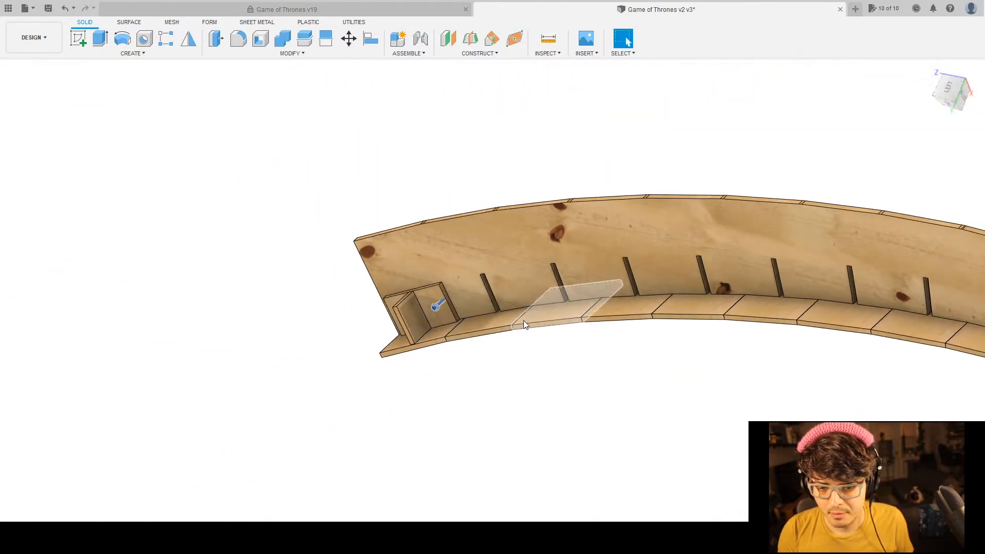
shift+middle_drag(523, 321, 867, 163)
scroll(810, 163, up, 9)
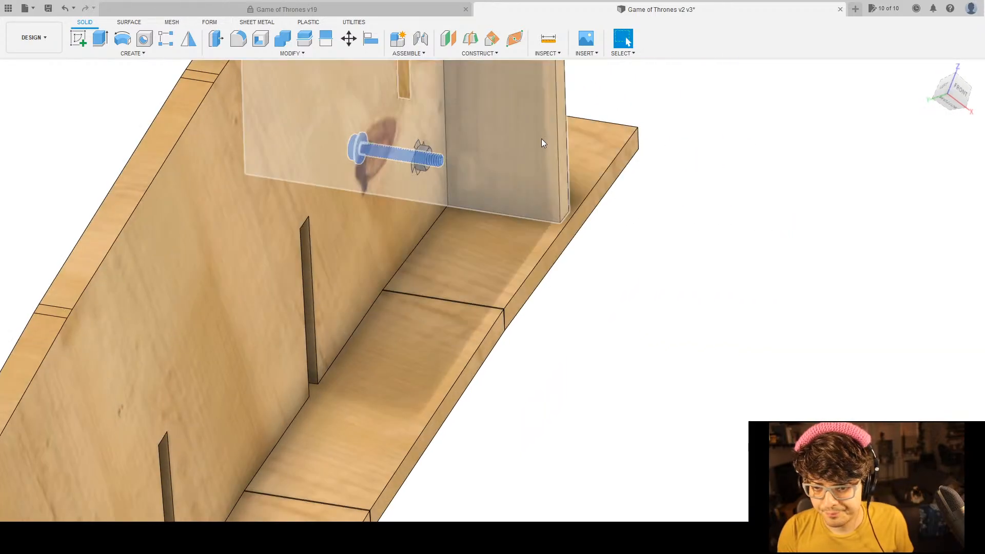
scroll(451, 266, up, 5)
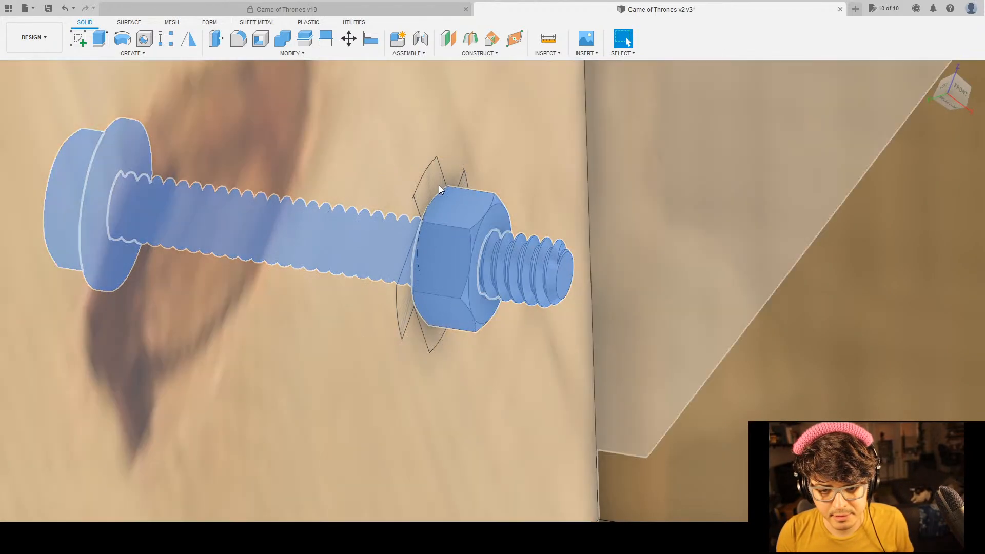
click(439, 182)
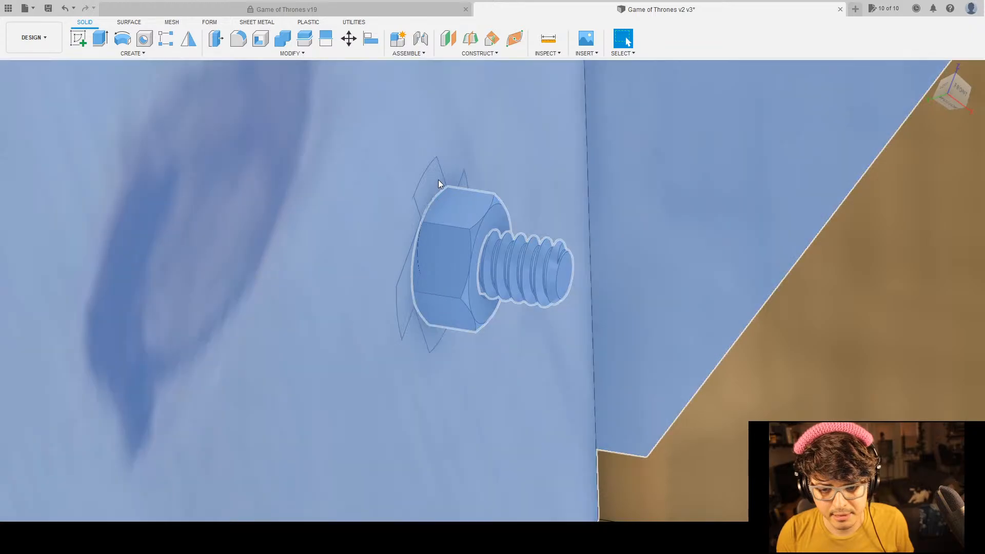
ctrl+click(431, 178)
ctrl+click(430, 178)
scroll(429, 260, down, 3)
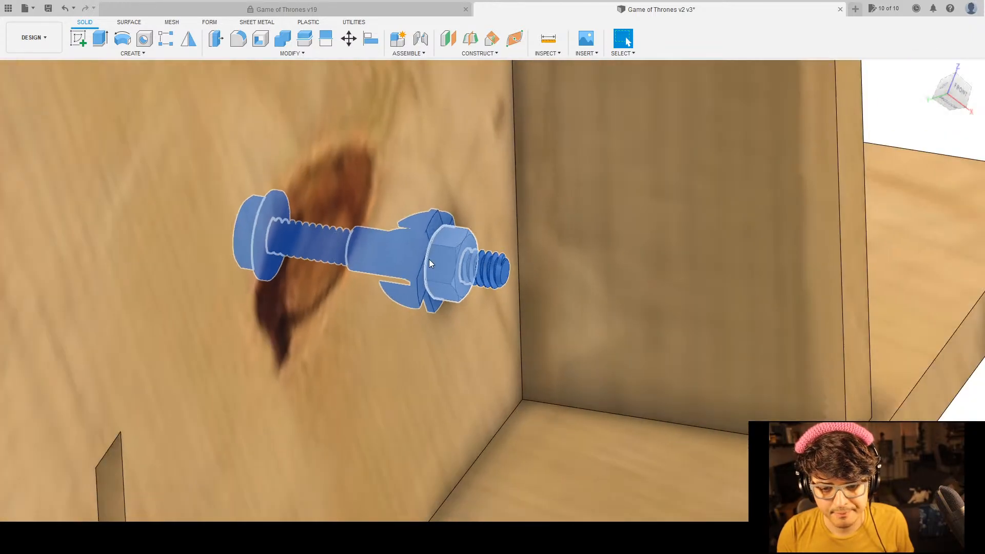
scroll(429, 260, down, 4)
shift+middle_drag(351, 319, 635, 213)
scroll(635, 213, up, 4)
shift+middle_drag(420, 288, 392, 300)
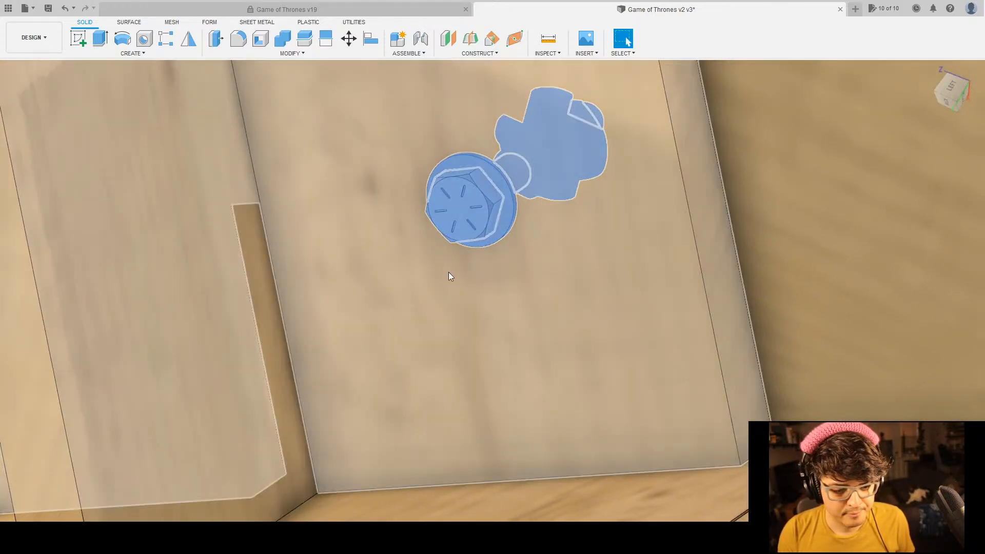
scroll(473, 191, up, 3)
middle_drag(574, 318, 633, 333)
key(m)
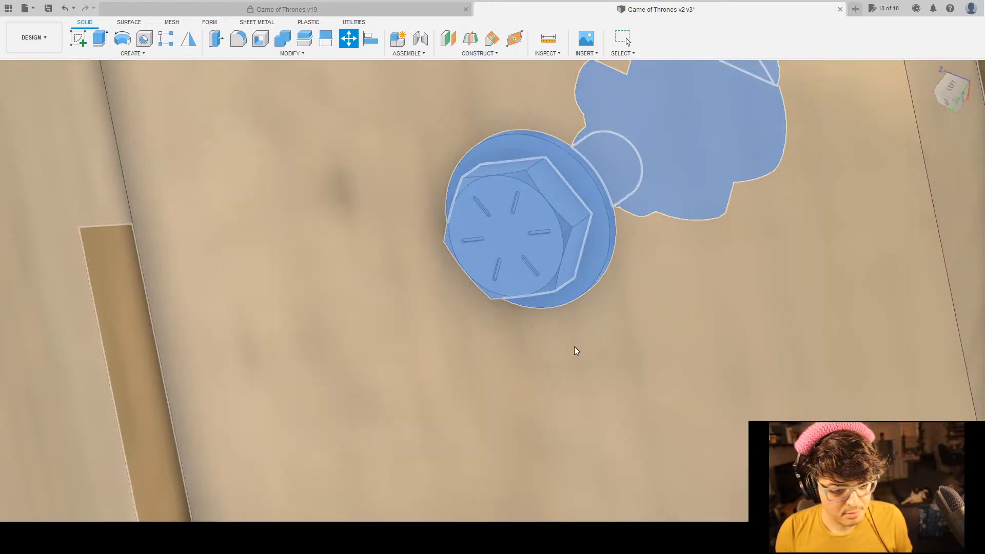
scroll(549, 288, down, 10)
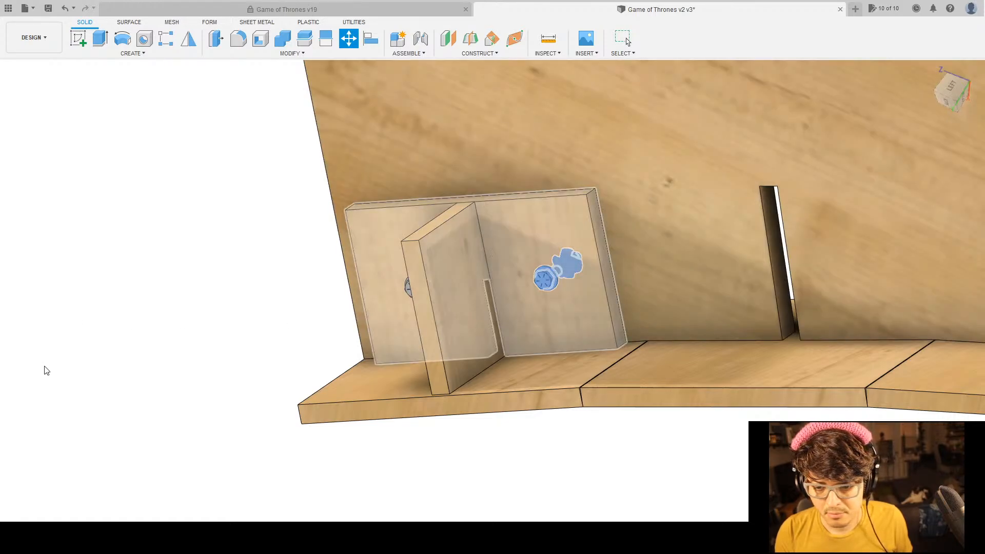
click(46, 370)
scroll(542, 367, down, 2)
shift+middle_drag(588, 280, 523, 261)
key(m)
scroll(567, 284, down, 4)
shift+middle_drag(590, 294, 603, 279)
key(m)
scroll(587, 287, up, 10)
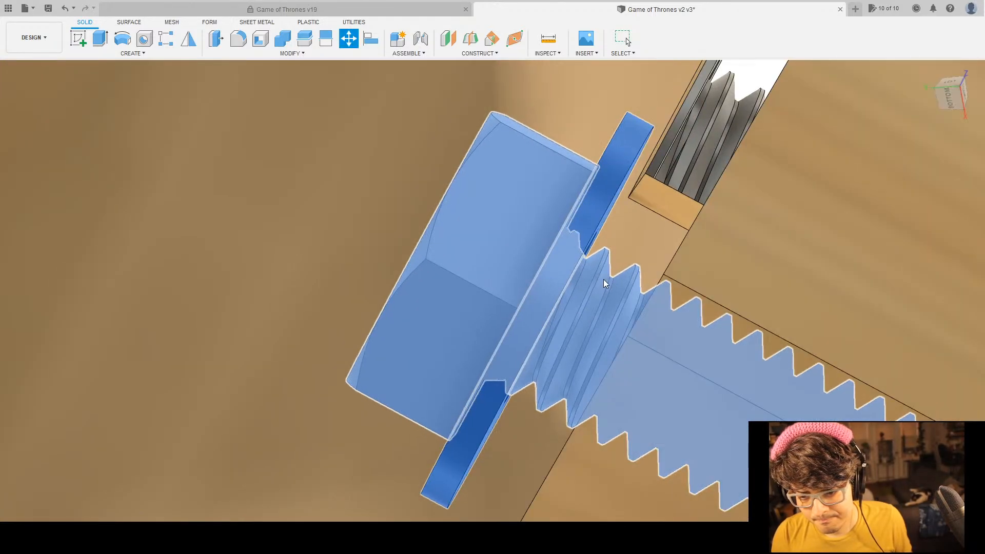
scroll(603, 279, up, 6)
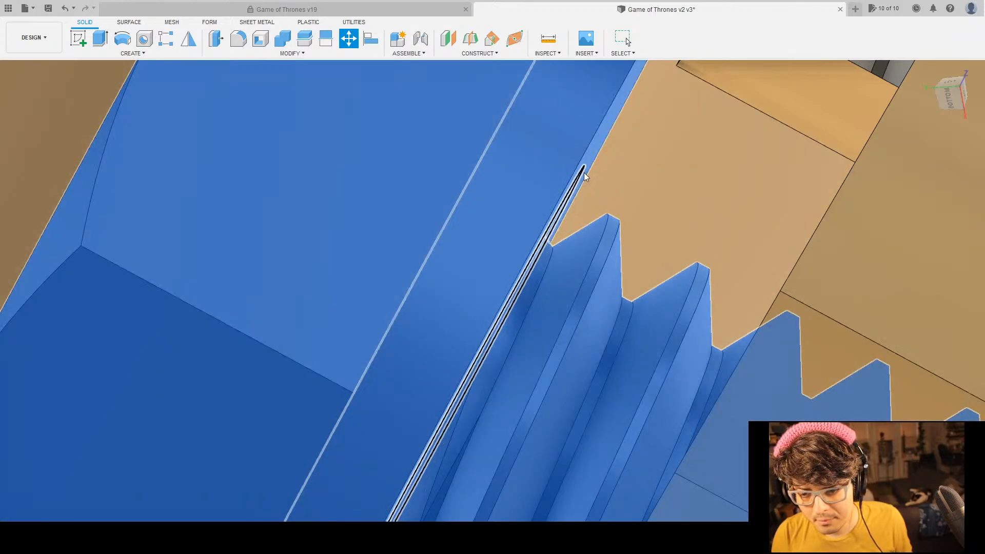
scroll(588, 211, down, 8)
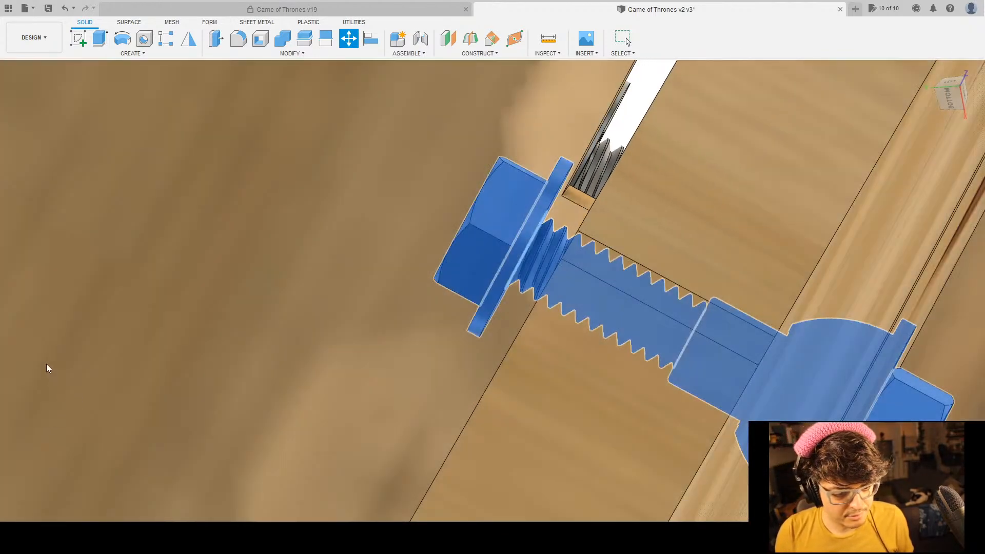
click(46, 365)
shift+middle_drag(335, 306, 276, 372)
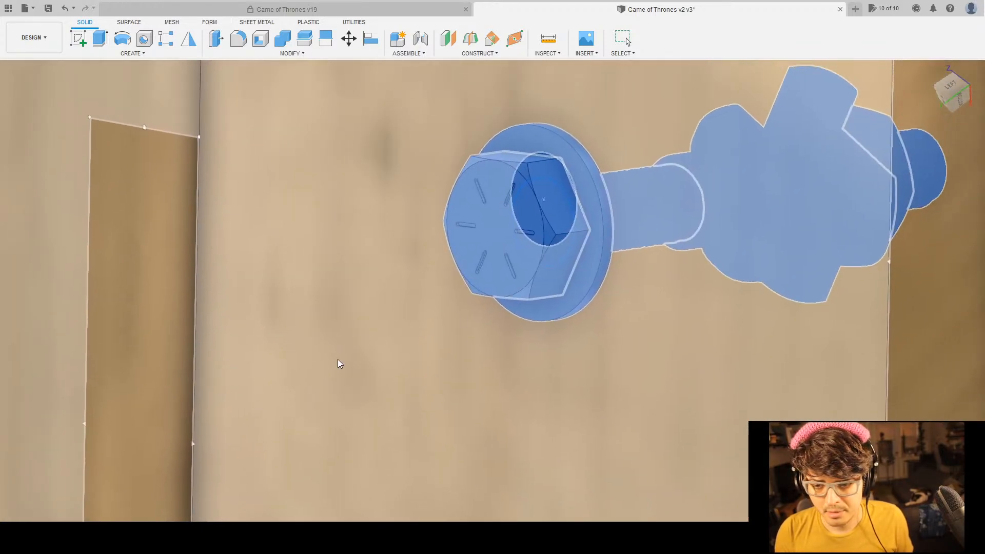
Move the selected bolt hardware set point to point so that it is centred on the round hole in the bracket plate.
key(m)
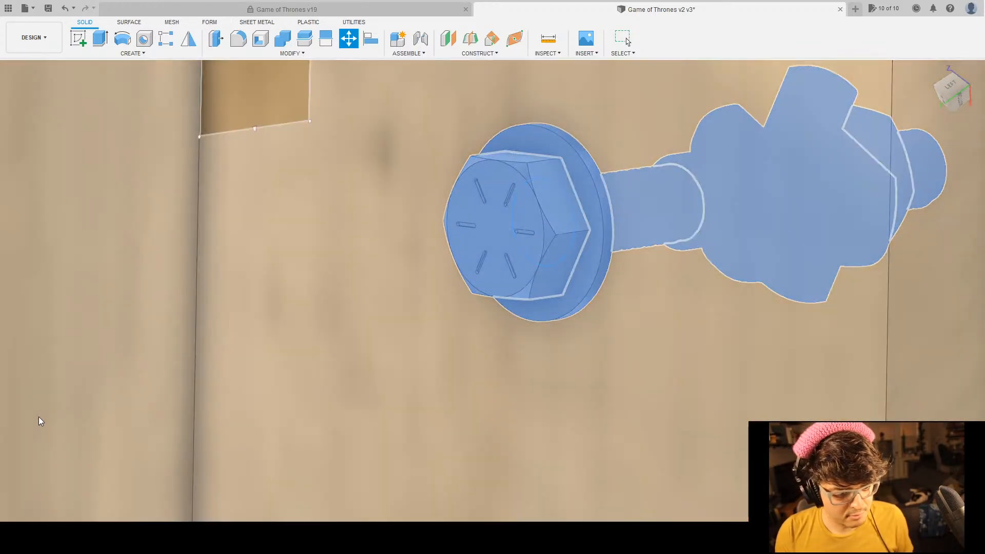
click(39, 416)
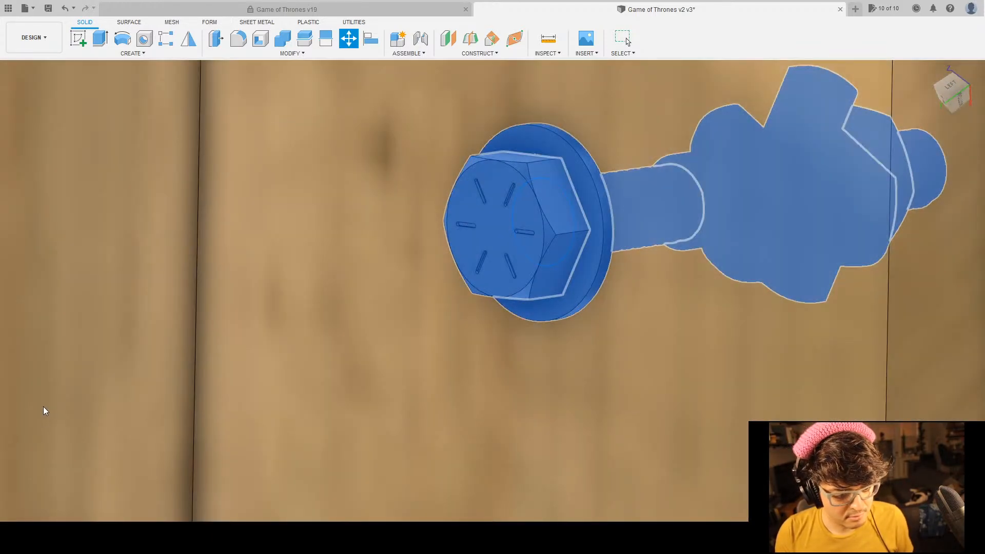
click(44, 379)
click(44, 379)
click(44, 380)
click(44, 380)
scroll(461, 342, down, 6)
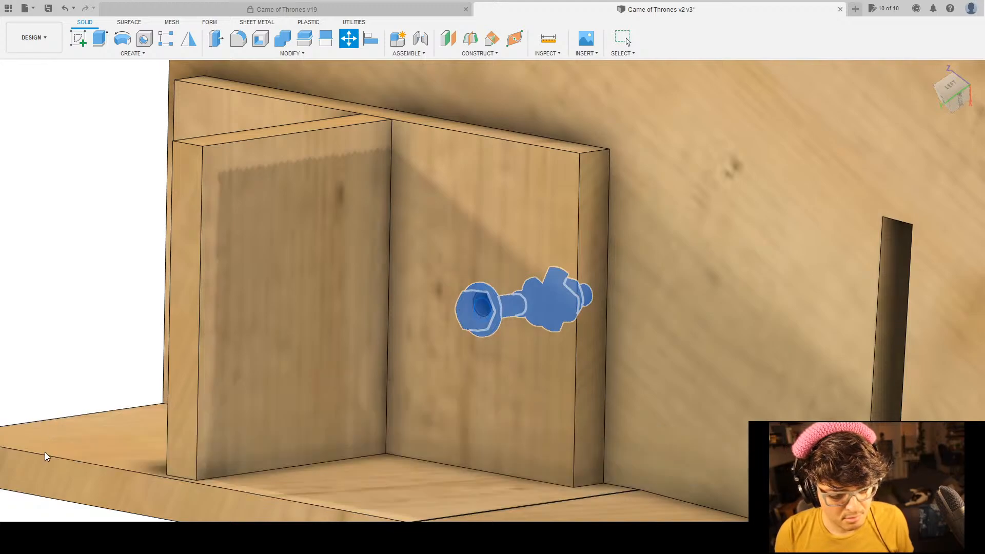
scroll(494, 319, up, 8)
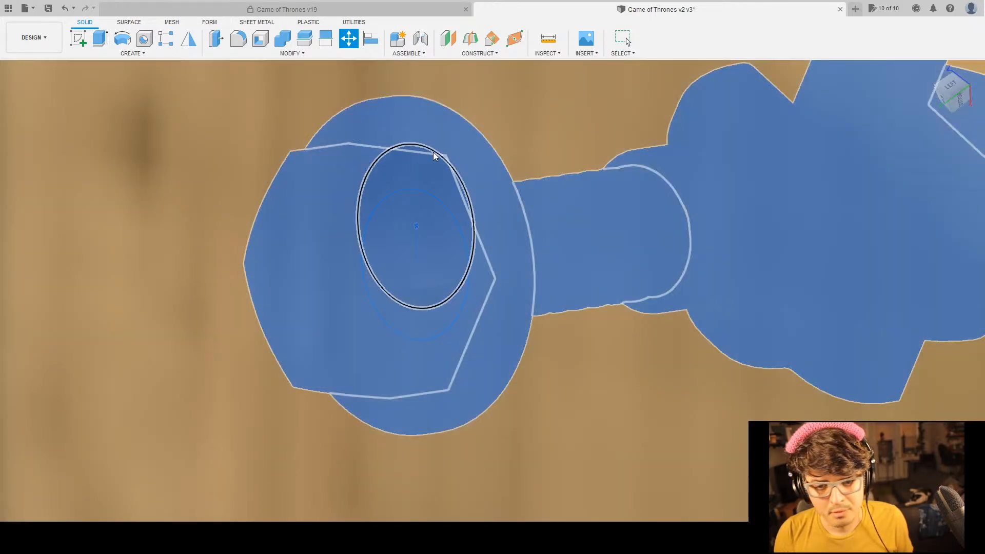
click(433, 152)
scroll(780, 238, up, 3)
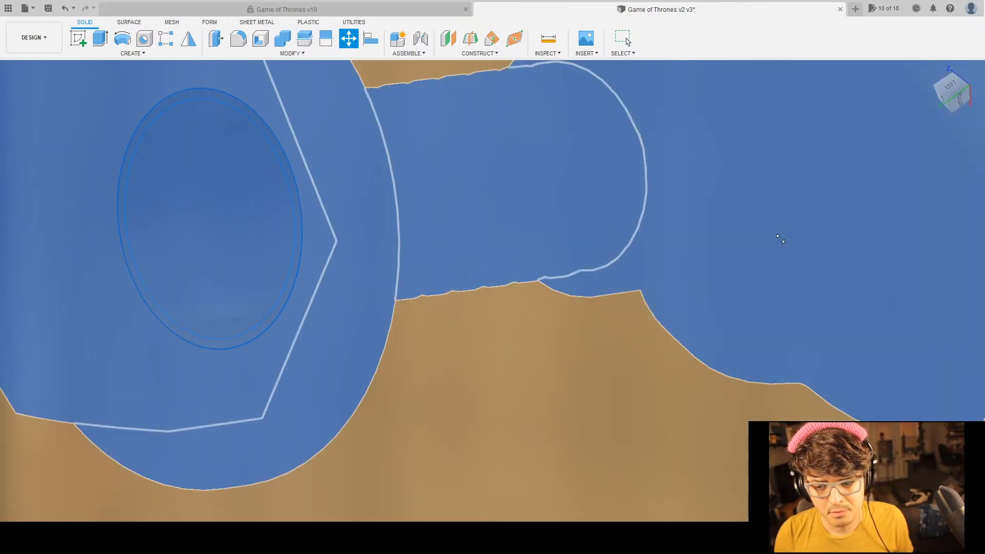
scroll(693, 220, down, 10)
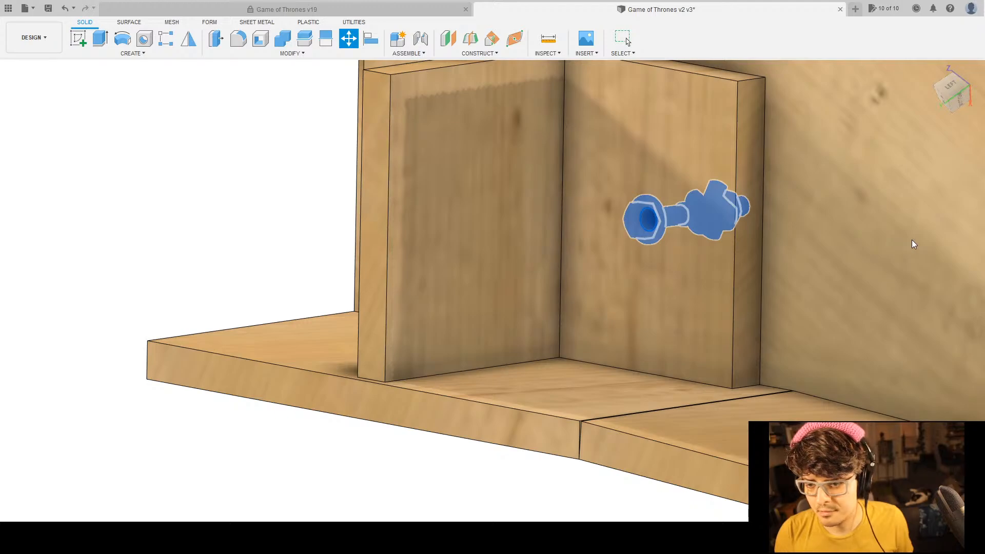
key(Return)
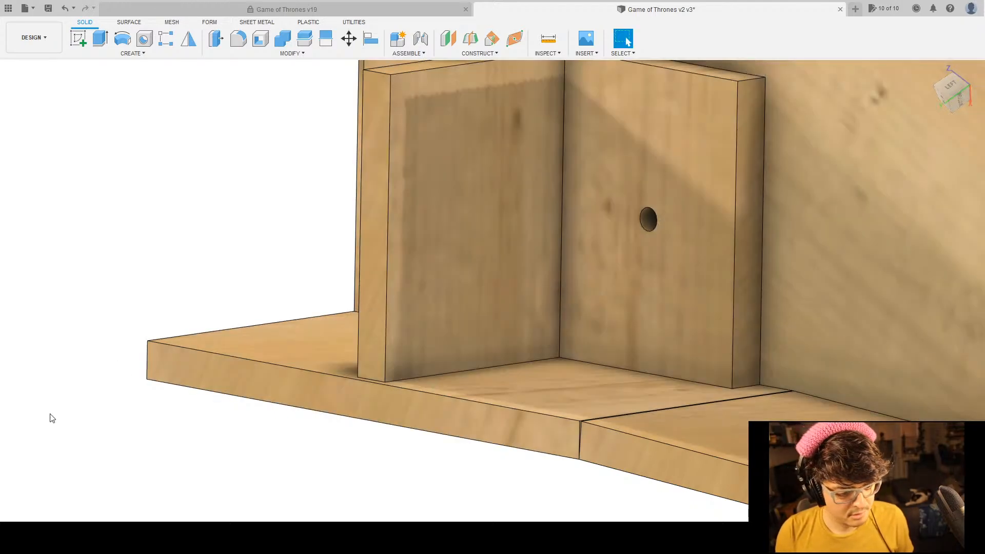
Sketch a 20 mm diameter circle on the large board's face, centred on the nut and bolt beside the bracket's divider.
scroll(247, 456, down, 3)
middle_drag(246, 456, 379, 326)
shift+middle_drag(430, 392, 300, 300)
scroll(404, 154, up, 2)
click(457, 153)
scroll(533, 236, down, 4)
scroll(742, 333, down, 2)
middle_drag(742, 333, 737, 335)
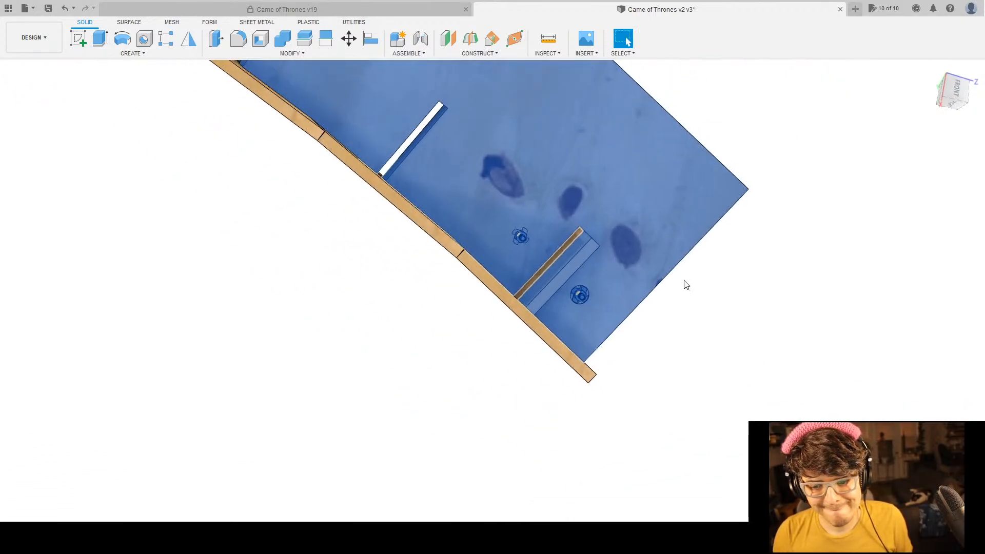
click(78, 38)
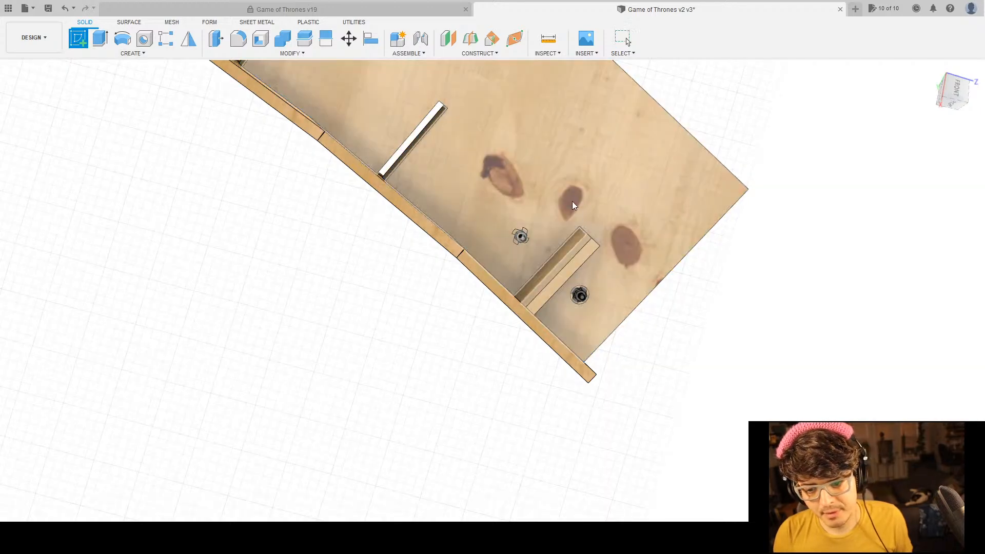
click(573, 206)
key(c)
scroll(559, 293, up, 6)
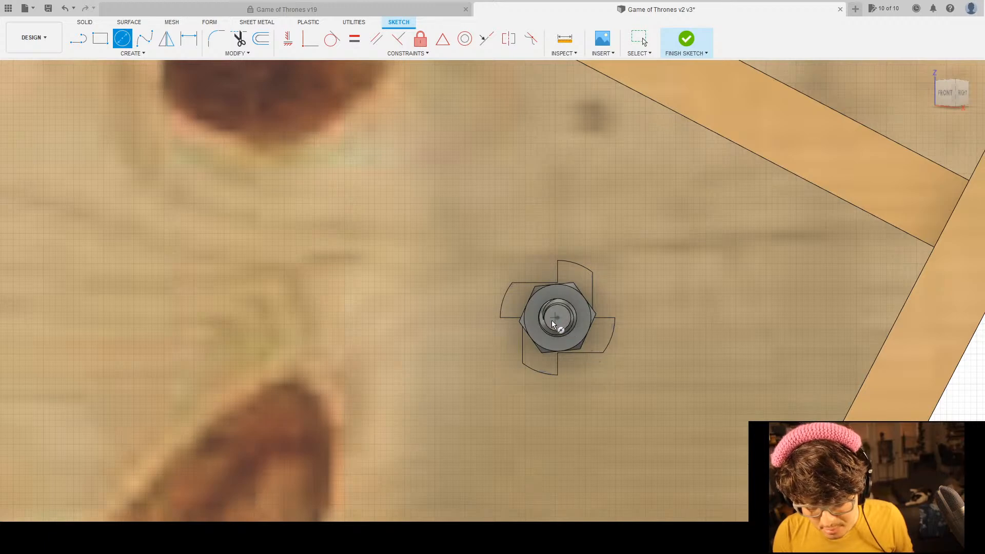
click(556, 316)
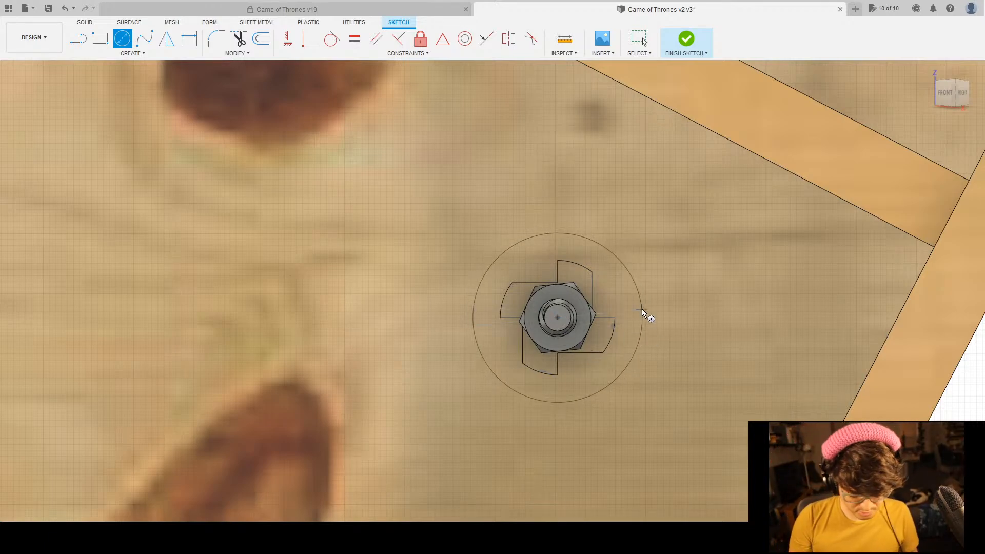
text(20)
key(Return)
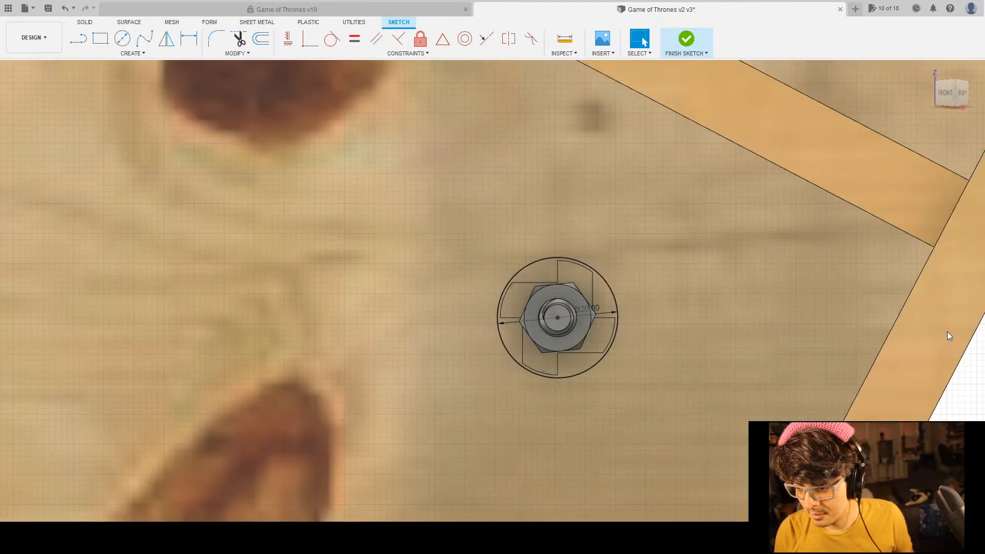
click(686, 42)
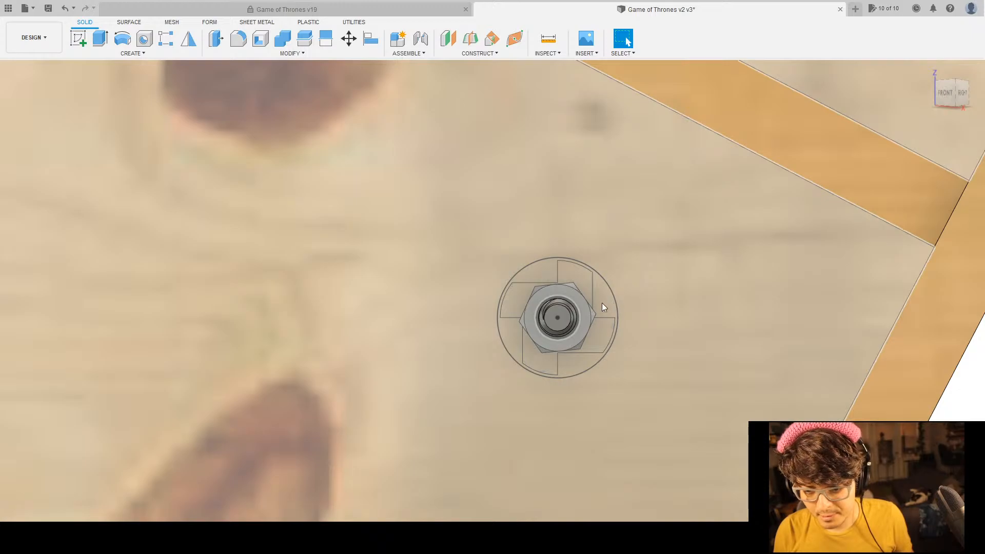
Extrude the ring-shaped profile inside the 20 mm circle into the large board as a recess for the T-nut flange.
mouse_move(636, 417)
shift+middle_down()
mouse_move(717, 428)
mouse_move(679, 377)
shift+middle_up()
key(e)
click(587, 244)
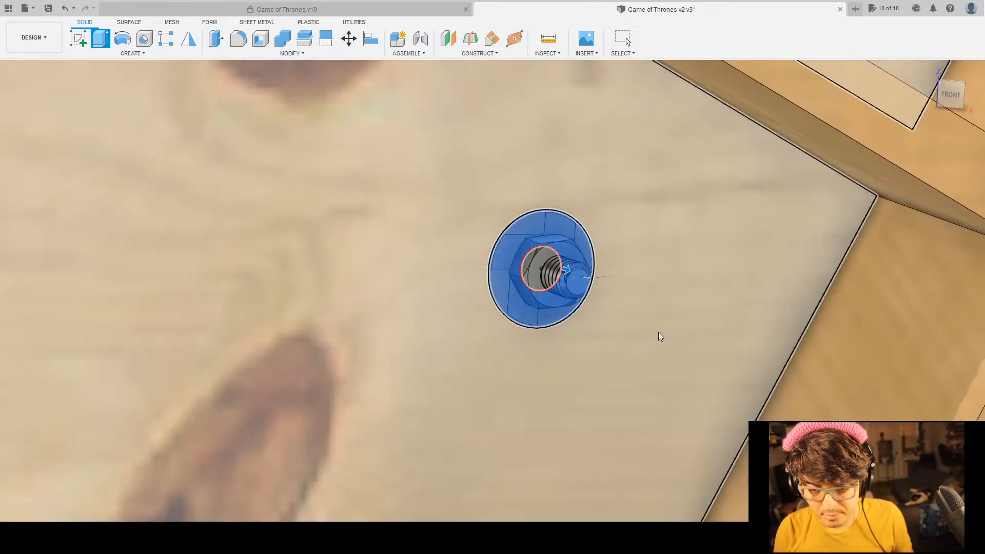
scroll(635, 363, down, 2)
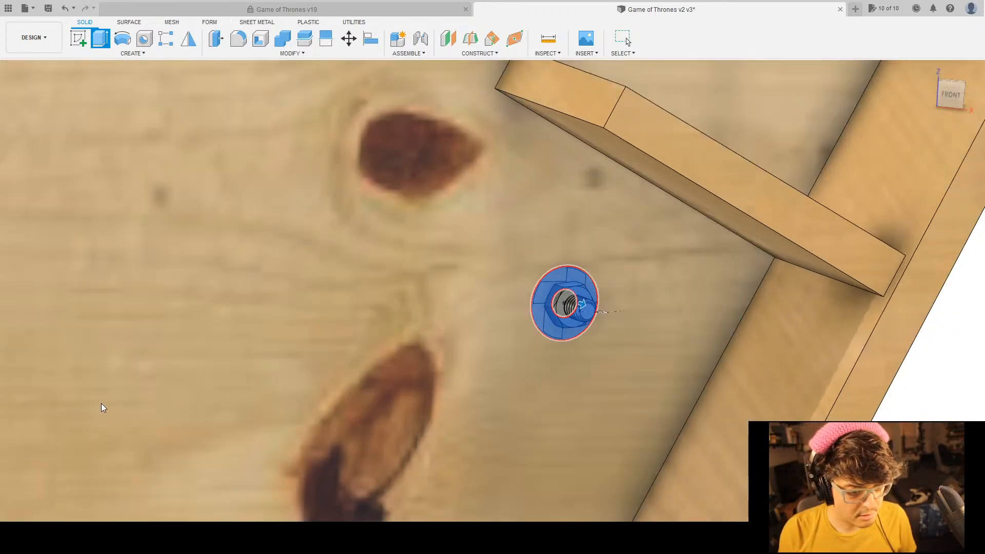
scroll(199, 330, down, 8)
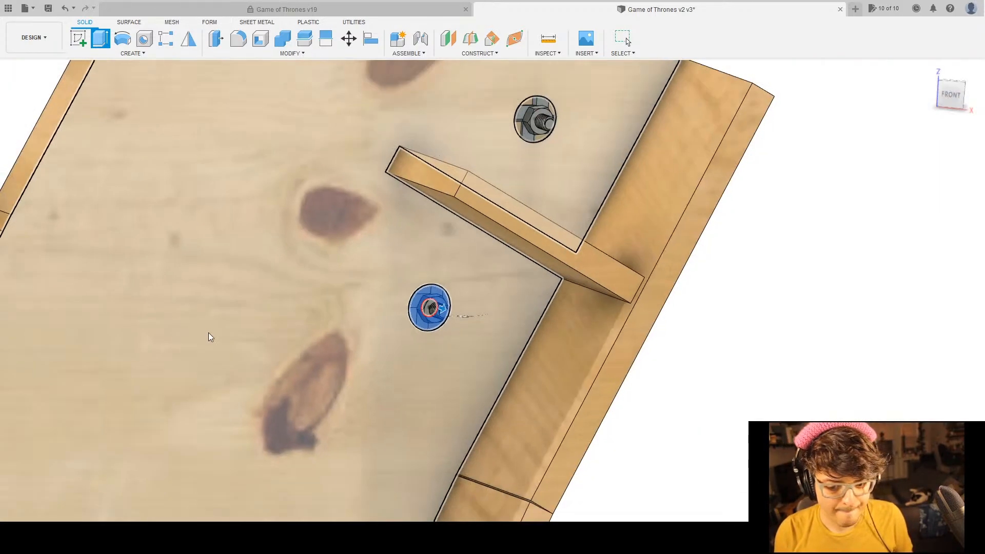
middle_drag(431, 446, 565, 271)
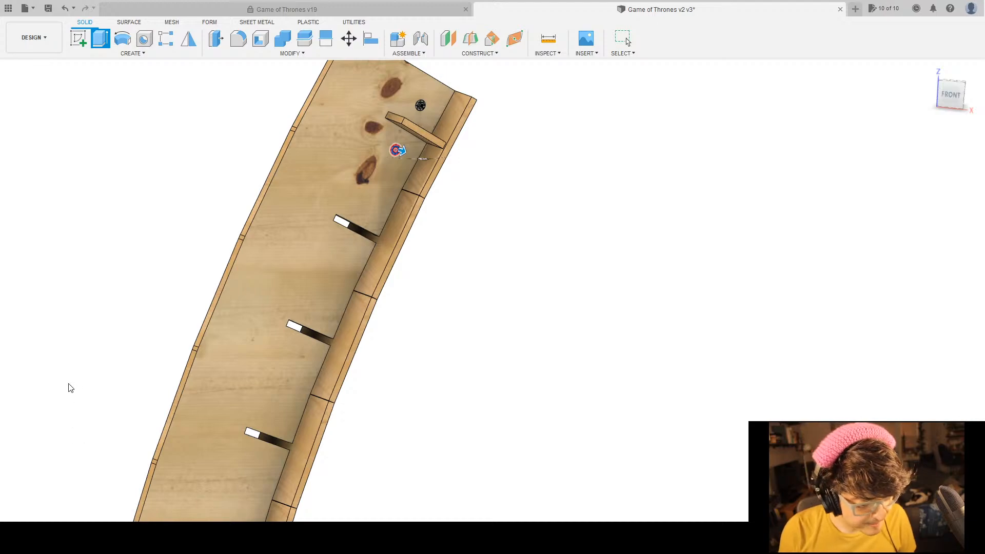
scroll(487, 324, down, 5)
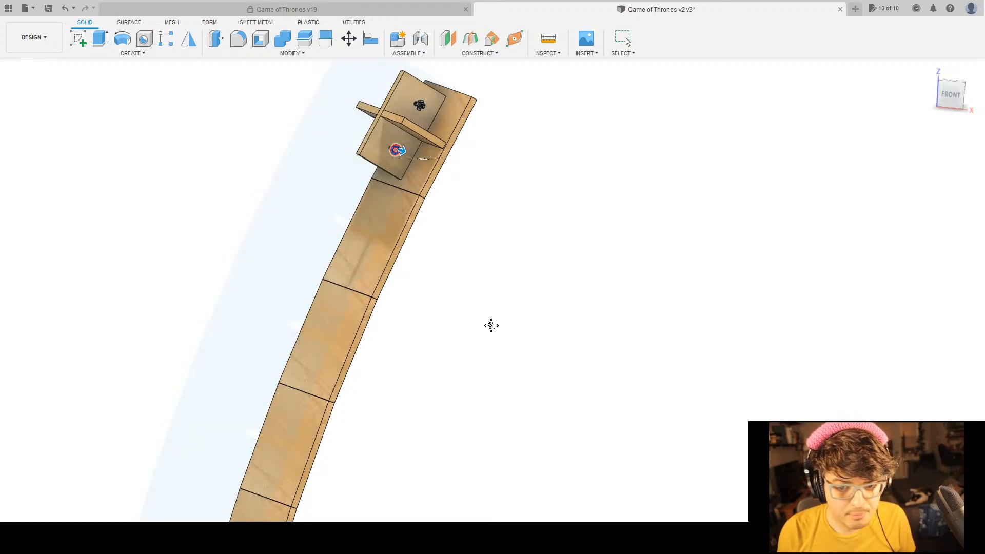
scroll(436, 213, up, 10)
shift+middle_drag(456, 219, 504, 209)
scroll(494, 190, up, 3)
scroll(484, 189, up, 10)
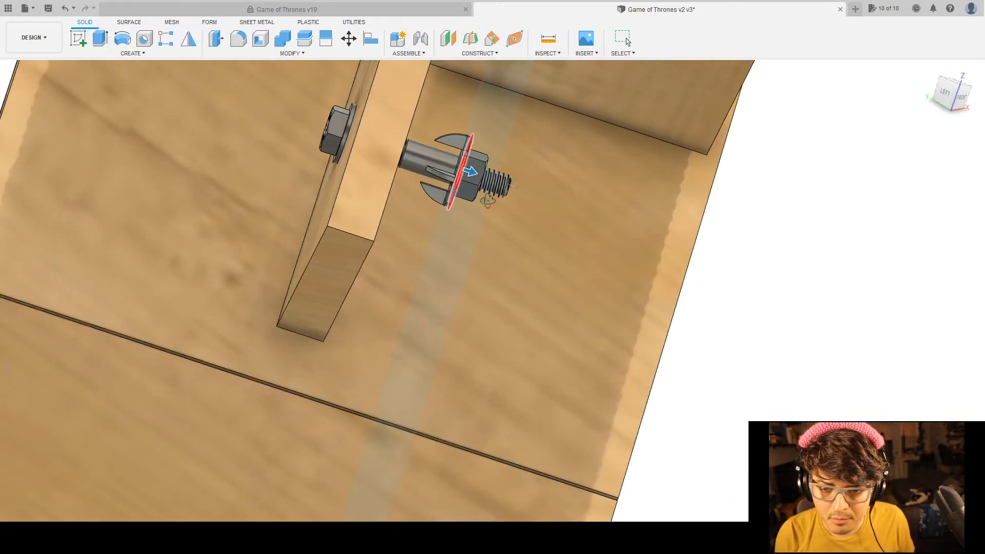
scroll(530, 207, down, 10)
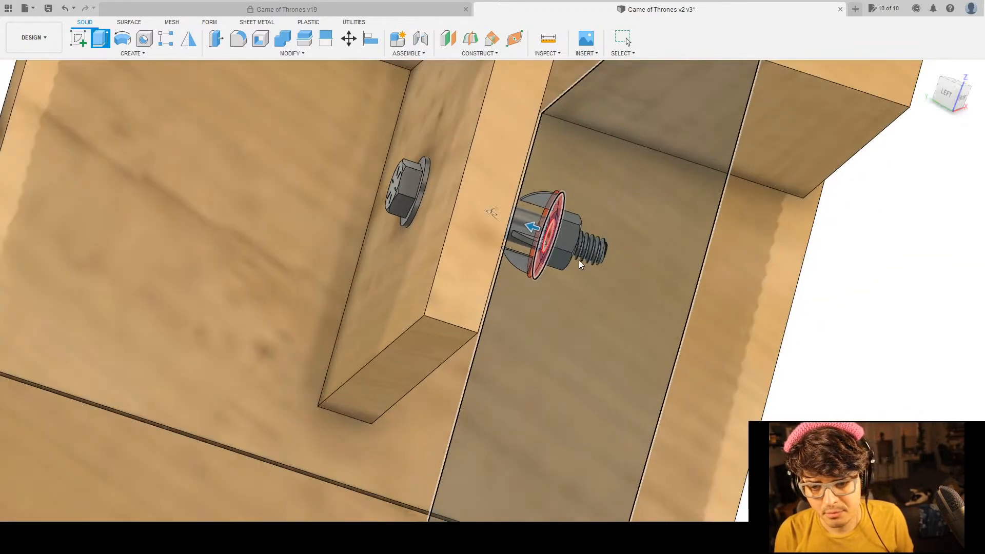
scroll(579, 260, down, 2)
shift+middle_drag(653, 323, 268, 174)
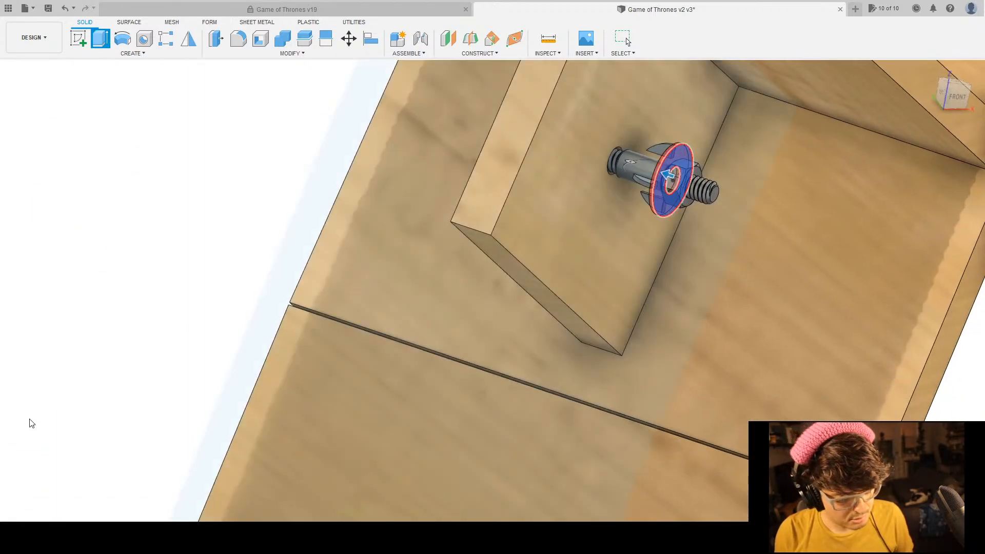
click(882, 281)
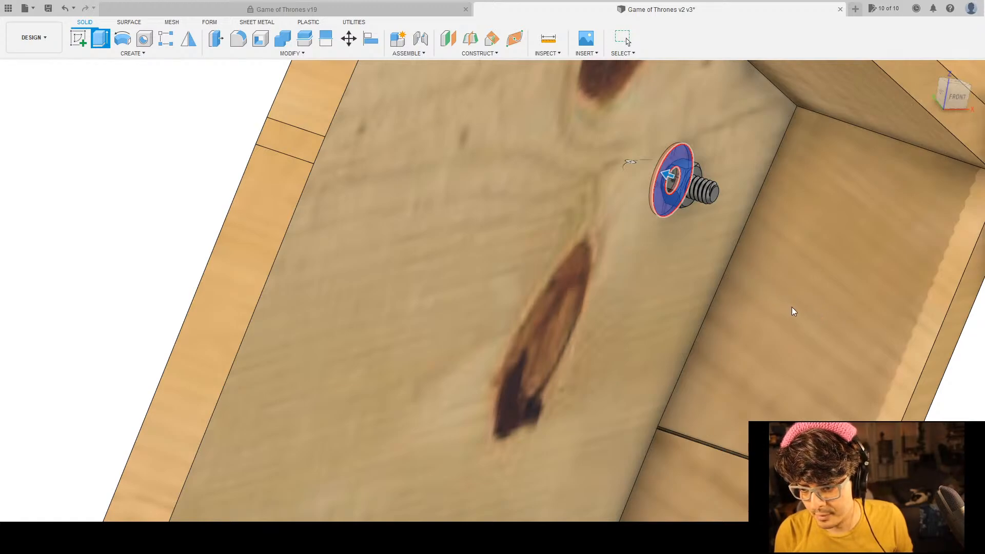
scroll(693, 293, up, 10)
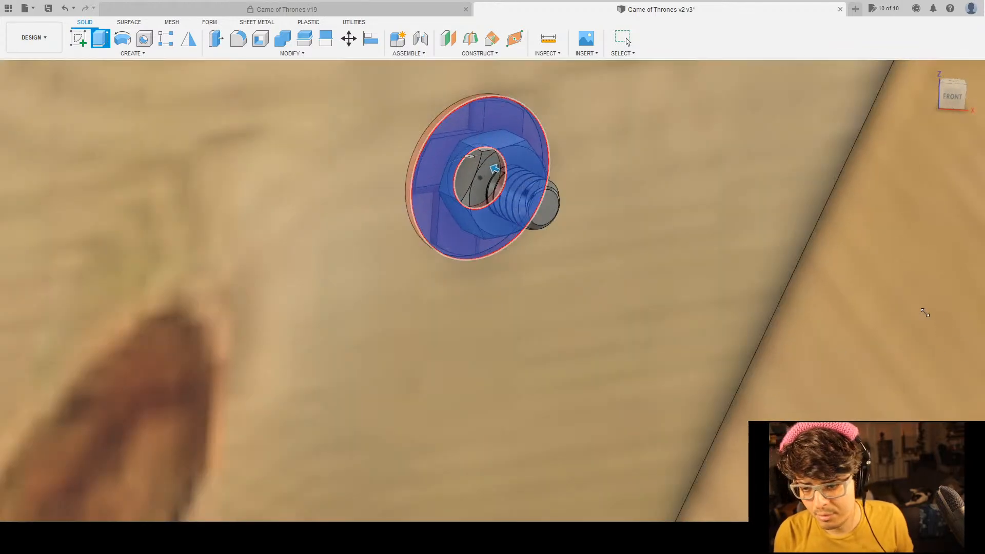
key(Escape)
Examine the whole arch from the side and the end bracket with its two bolts on the slotted board.
scroll(626, 283, down, 10)
shift+middle_drag(609, 275, 607, 362)
scroll(749, 308, up, 5)
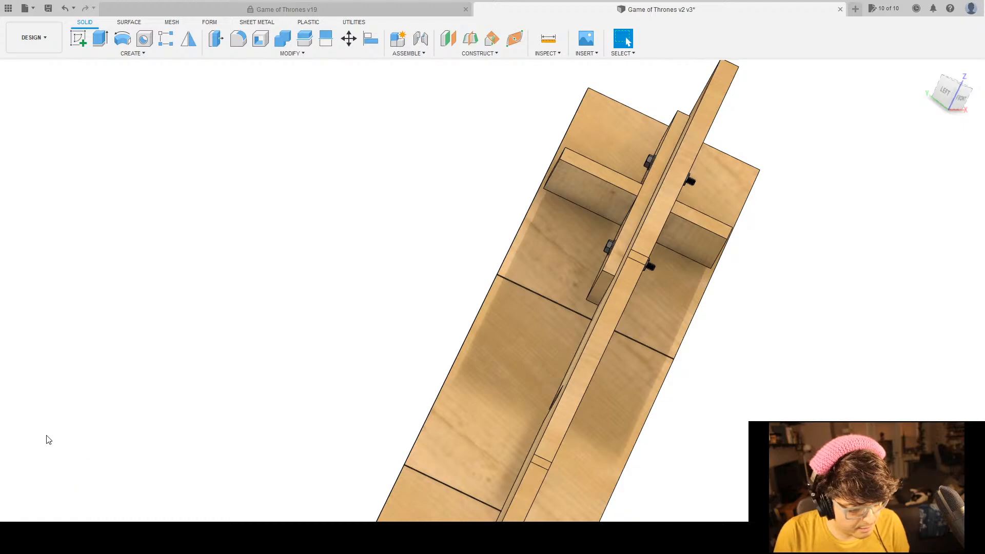
scroll(218, 444, down, 5)
middle_drag(286, 435, 630, 277)
scroll(699, 301, down, 5)
shift+middle_drag(688, 306, 711, 362)
scroll(210, 416, up, 1)
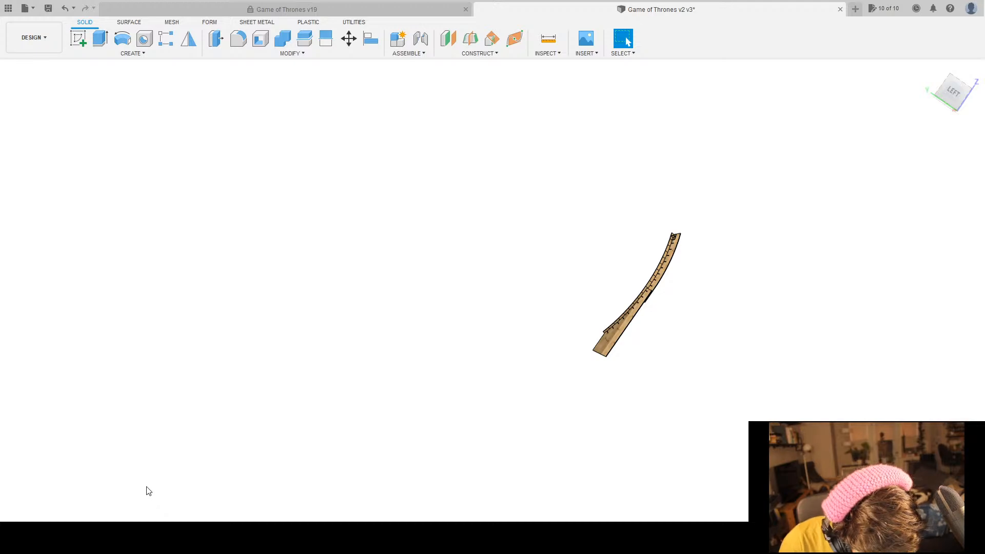
middle_drag(764, 408, 687, 404)
scroll(619, 297, up, 3)
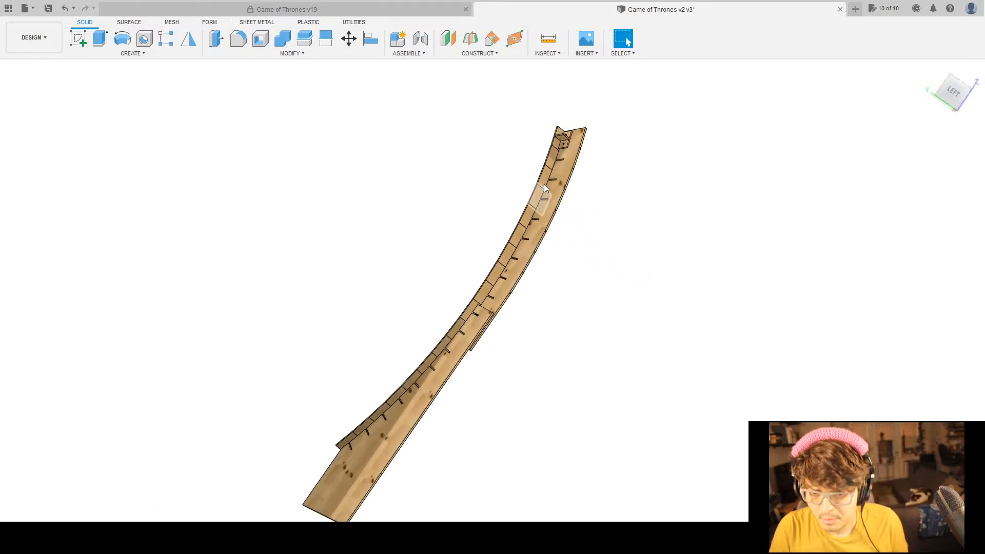
middle_drag(539, 184, 610, 221)
scroll(607, 223, up, 9)
middle_drag(633, 341, 648, 81)
shift+middle_drag(831, 303, 747, 342)
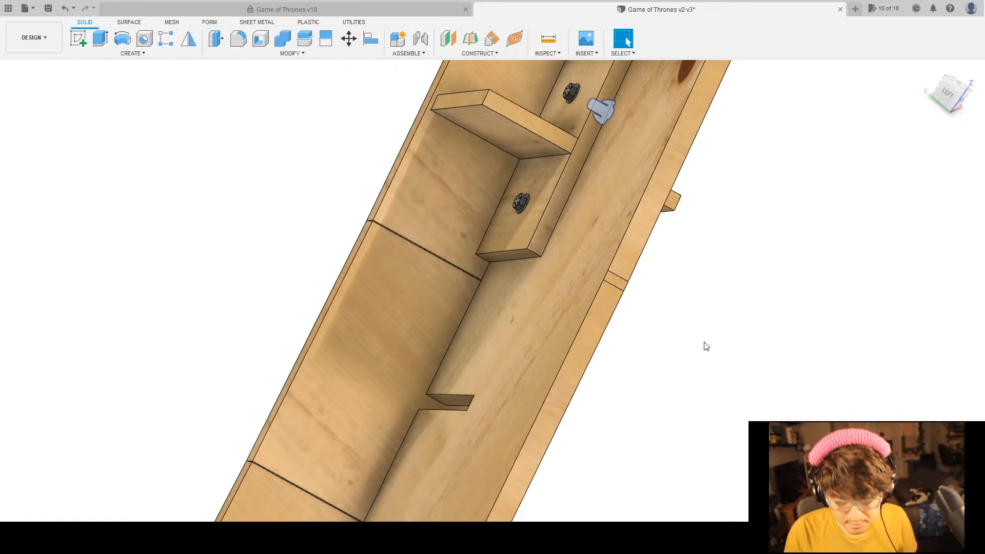
scroll(703, 345, down, 5)
shift+middle_drag(724, 336, 800, 327)
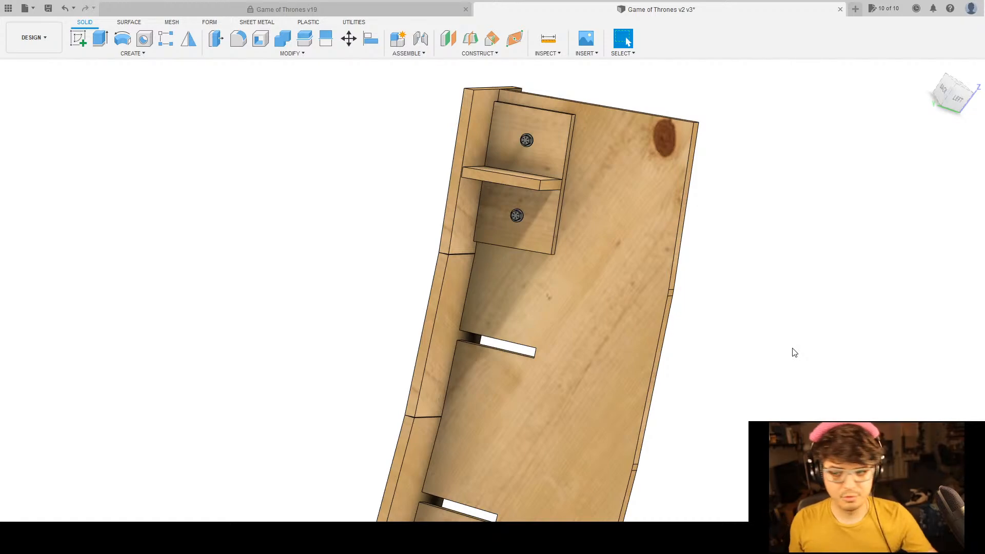
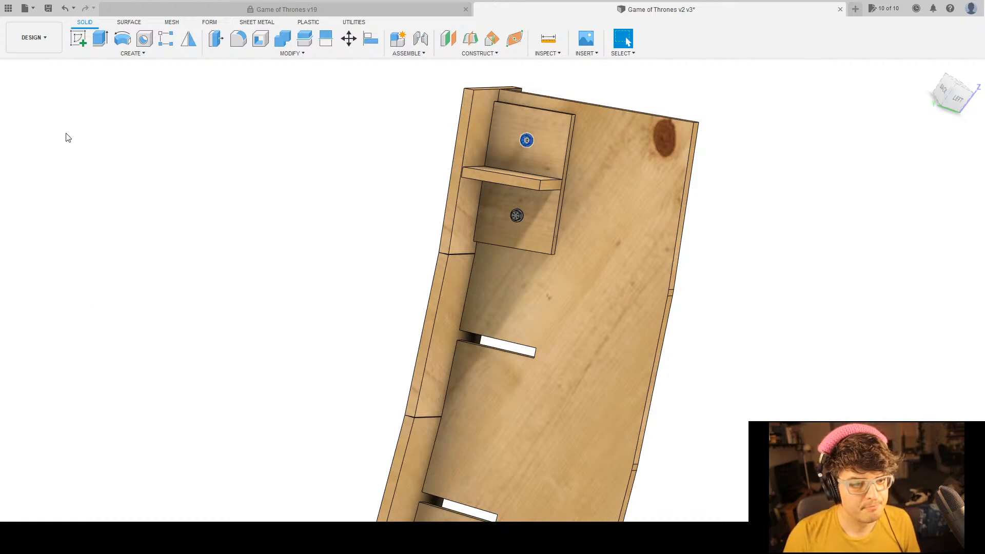
Inspect the bolt hardware on both faces of the large board and the outer faces of the end slats.
scroll(121, 345, up, 5)
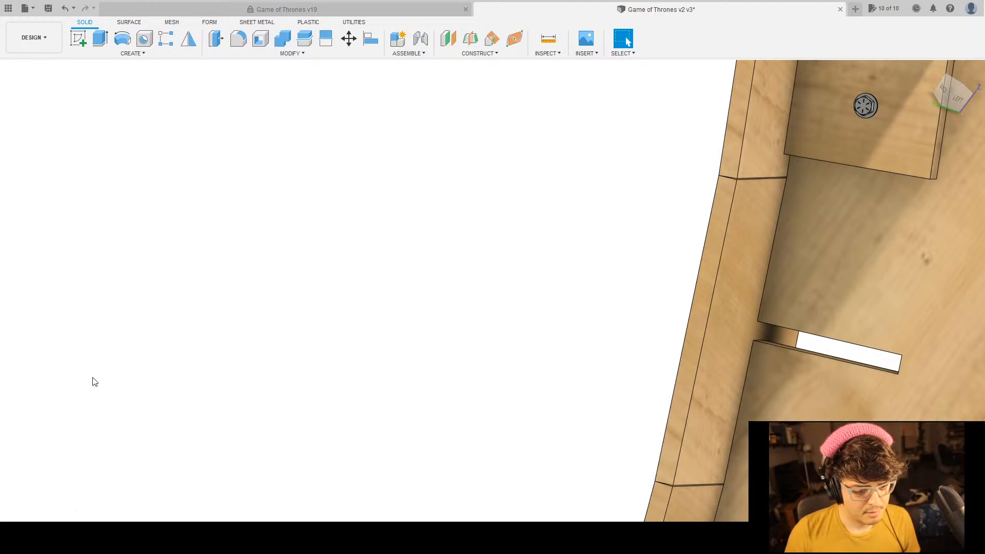
click(62, 488)
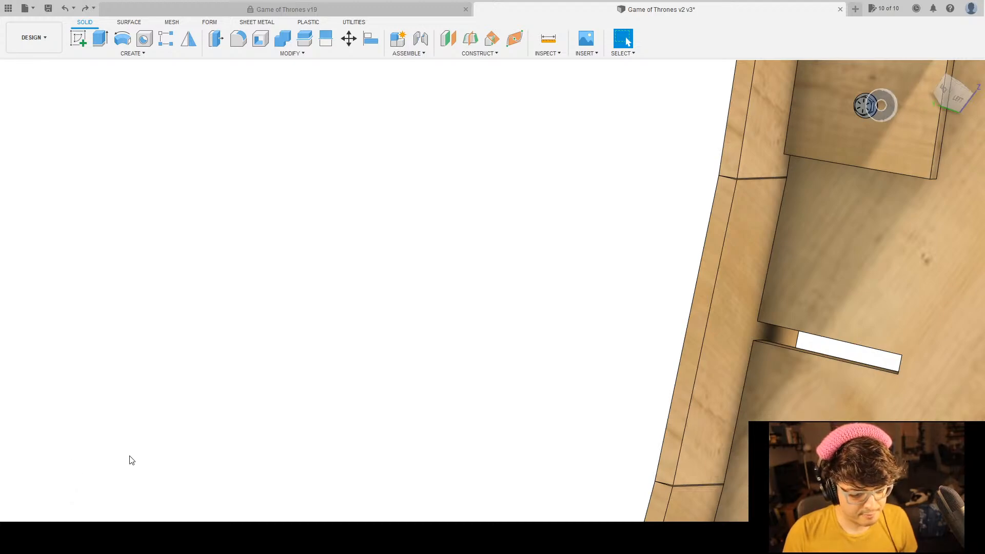
scroll(302, 390, down, 3)
shift+middle_drag(307, 388, 651, 228)
scroll(592, 282, up, 8)
middle_drag(563, 271, 587, 491)
scroll(560, 414, down, 3)
scroll(537, 434, down, 4)
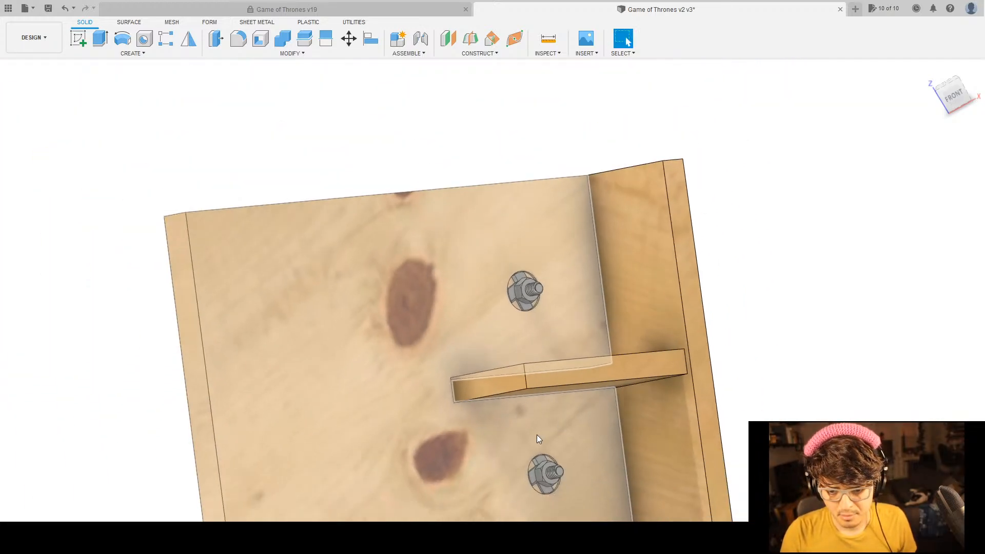
shift+middle_drag(525, 441, 376, 402)
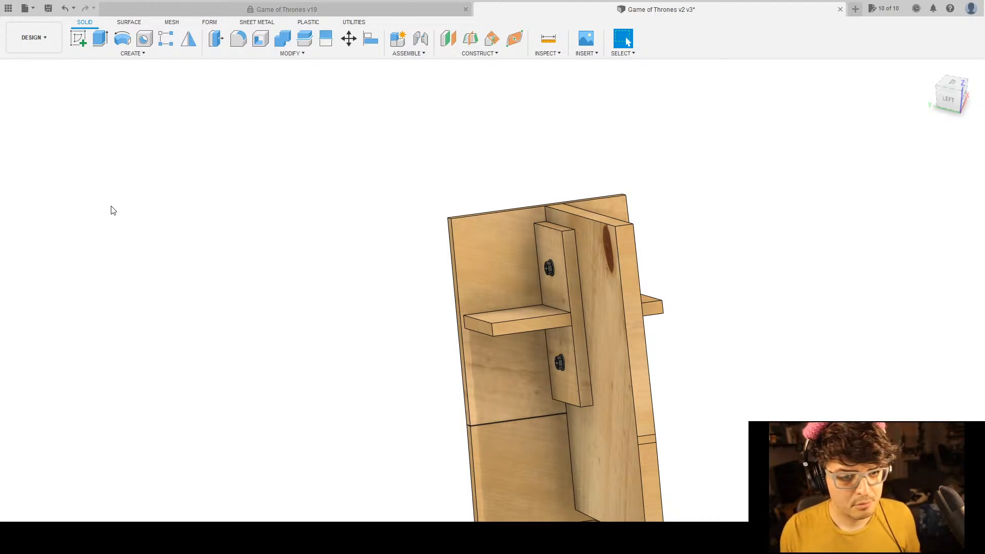
scroll(718, 291, down, 3)
shift+middle_drag(719, 290, 727, 335)
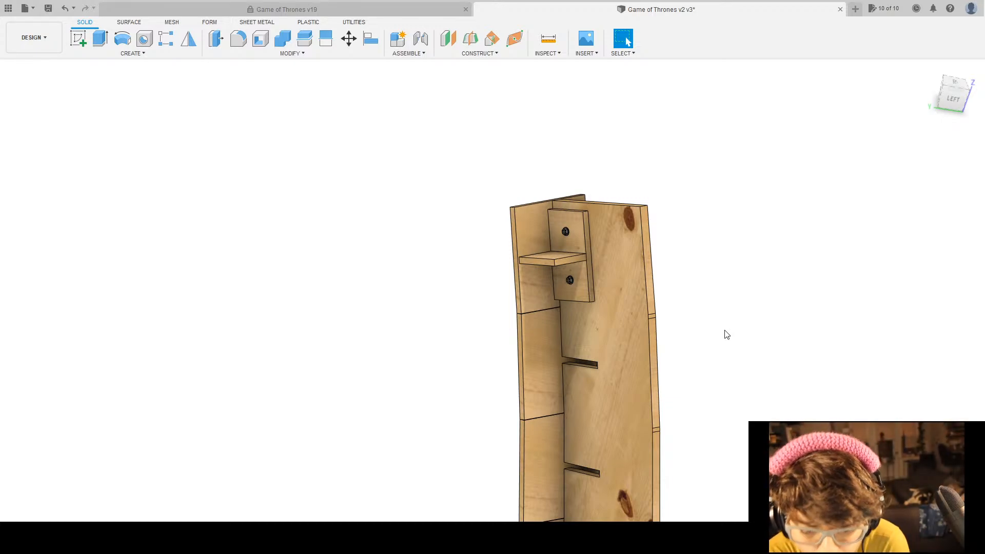
scroll(818, 380, up, 2)
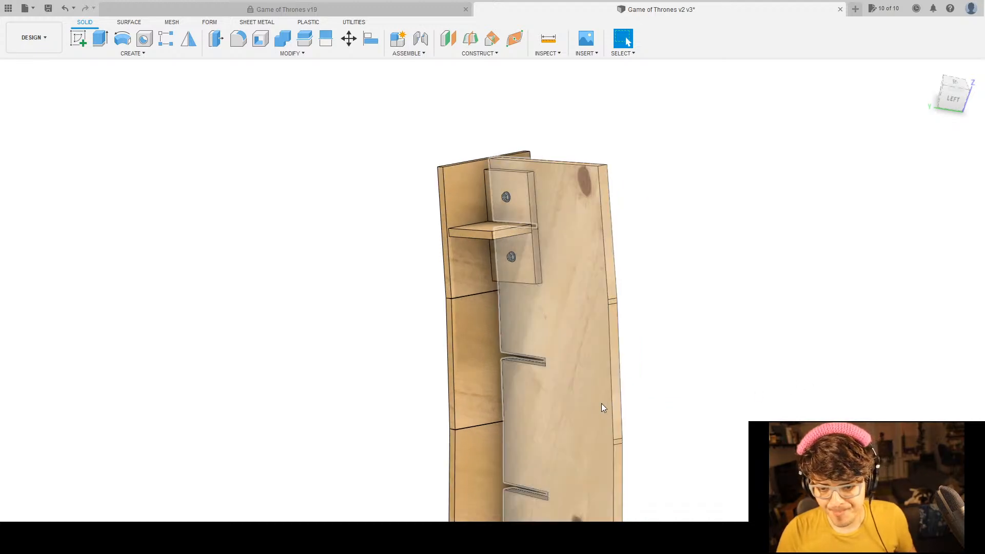
shift+middle_drag(689, 344, 782, 330)
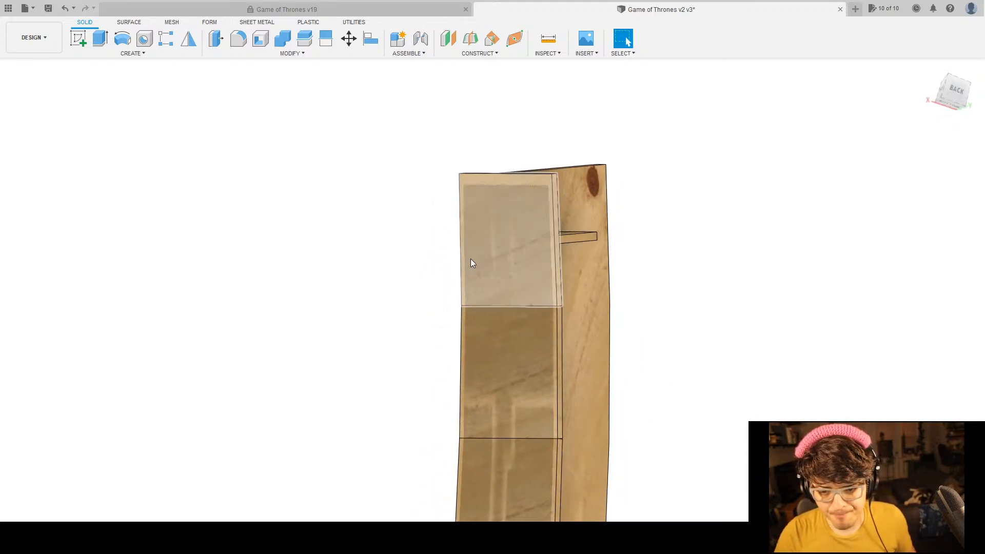
Select the uppermost slat on the back of the arch and examine its place in the full assembly.
click(535, 241)
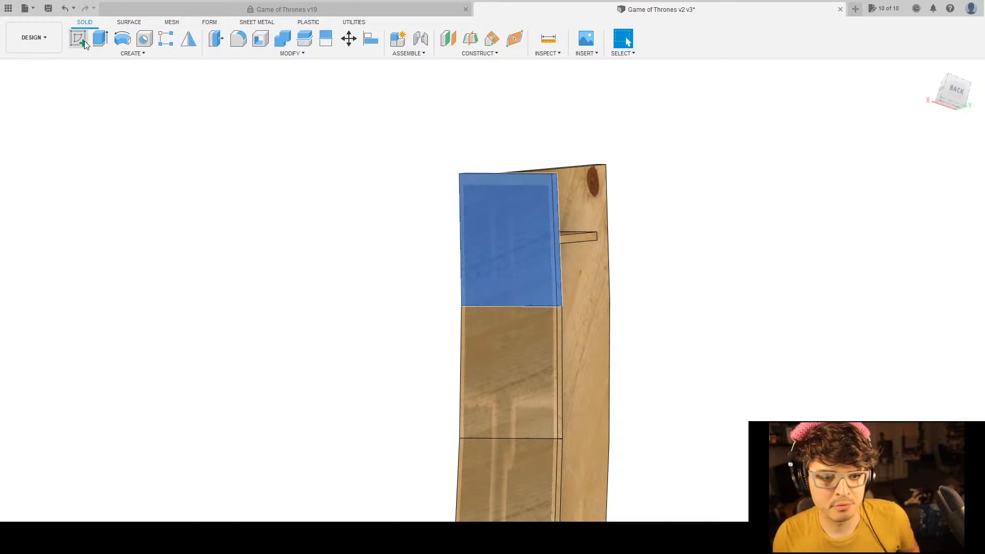
scroll(740, 229, down, 6)
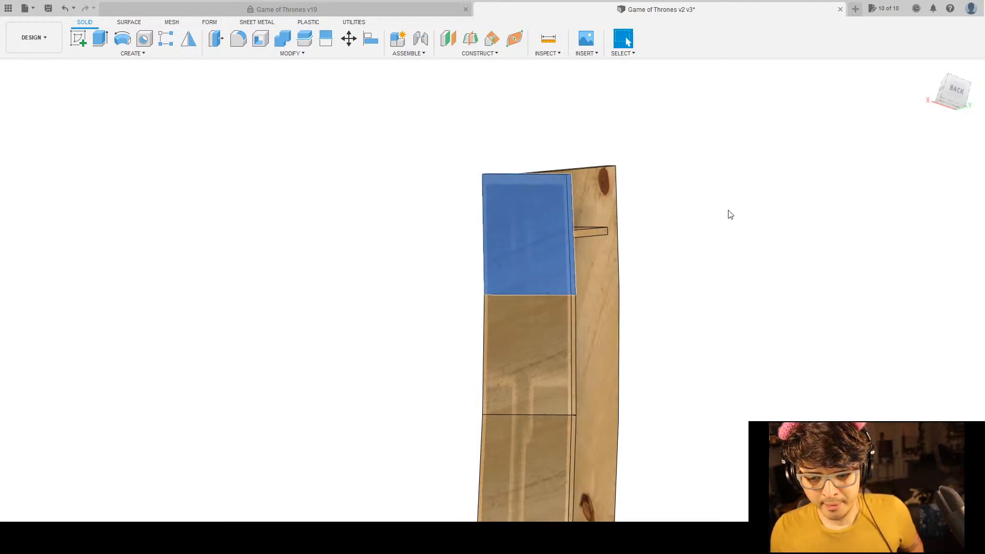
scroll(780, 222, down, 4)
middle_drag(778, 238, 727, 264)
shift+middle_drag(742, 274, 746, 299)
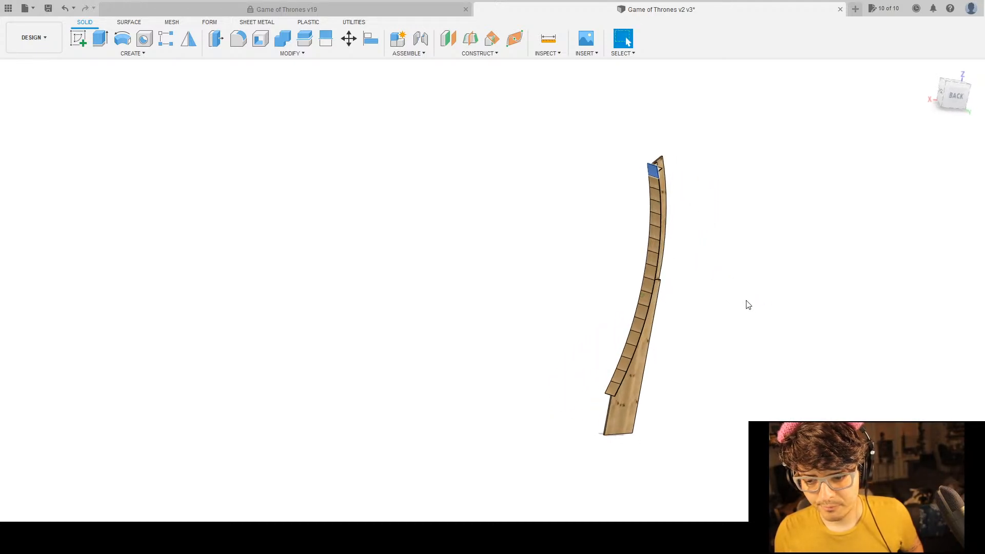
scroll(747, 303, up, 1)
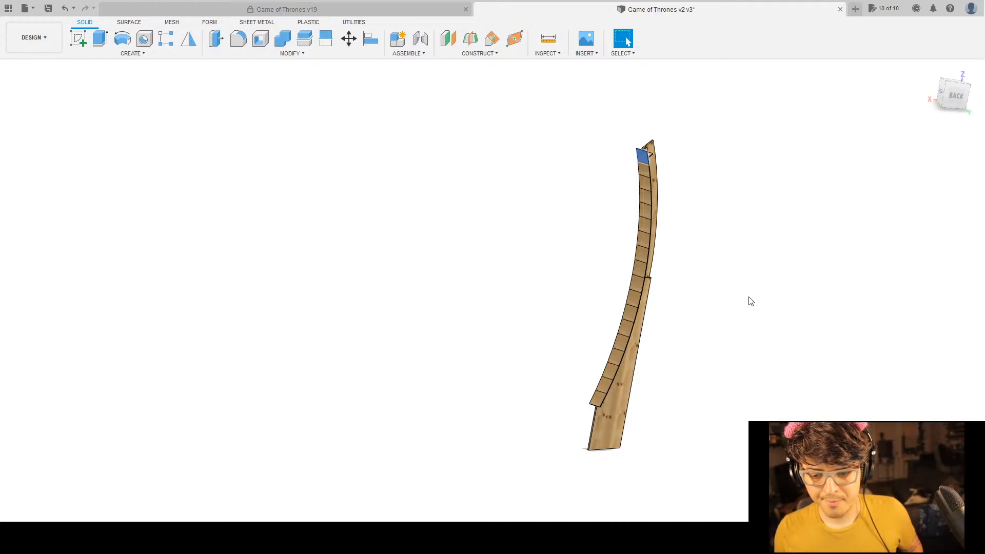
shift+middle_drag(666, 369, 730, 414)
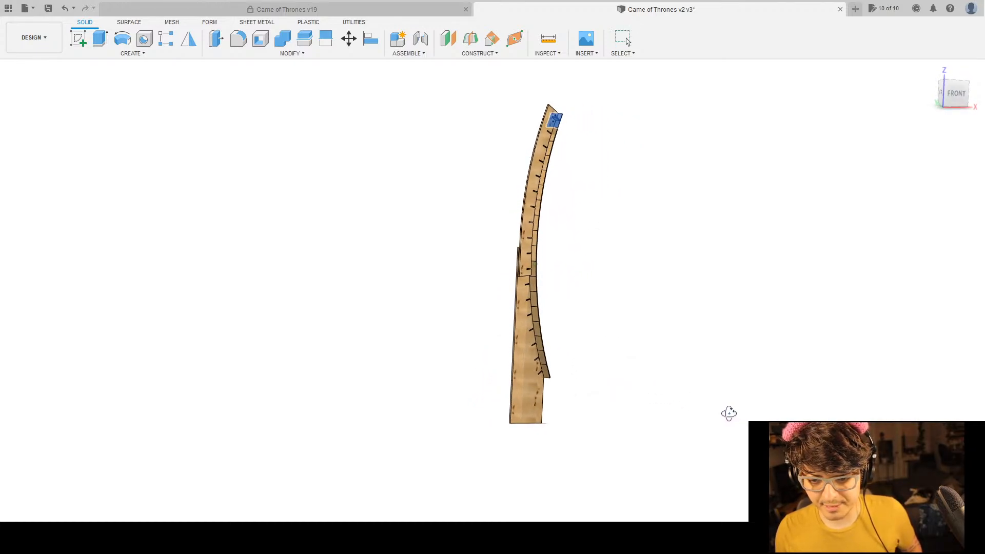
Examine the bracket side of the arch's upper end, including the divider, both bolt heads and the board's slots.
scroll(547, 106, up, 2)
middle_drag(547, 106, 401, 354)
scroll(579, 264, up, 5)
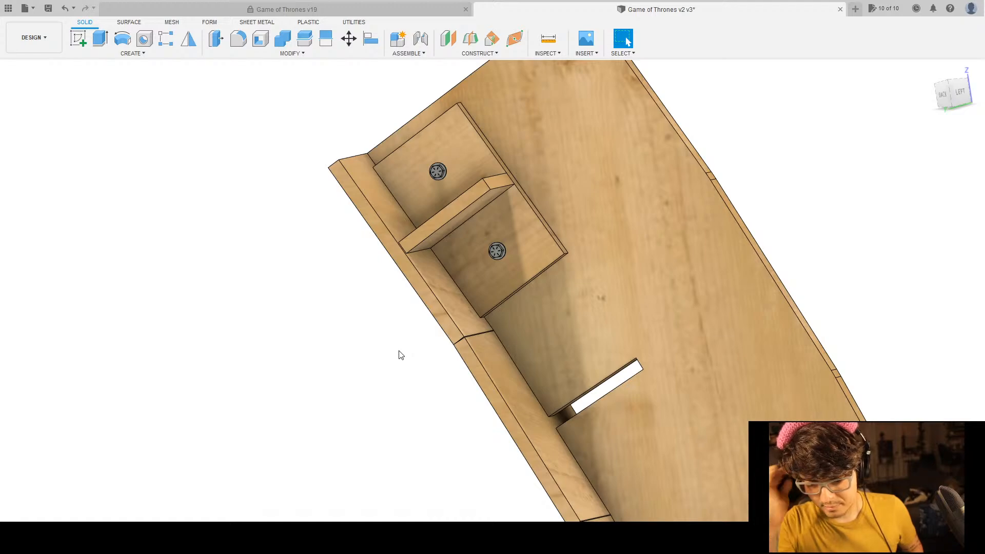
scroll(609, 248, down, 3)
scroll(724, 277, up, 1)
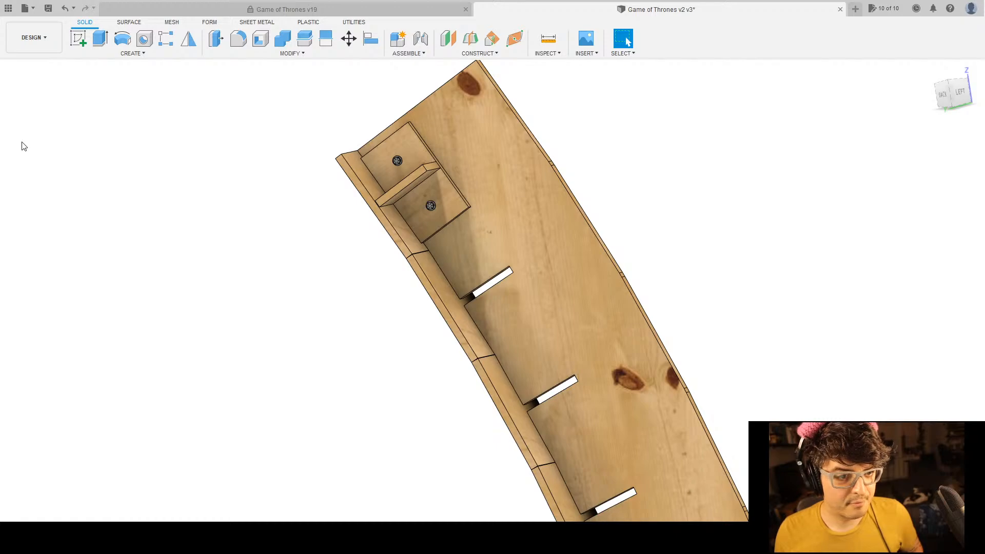
scroll(242, 326, down, 3)
scroll(590, 295, down, 1)
shift+middle_drag(535, 269, 520, 246)
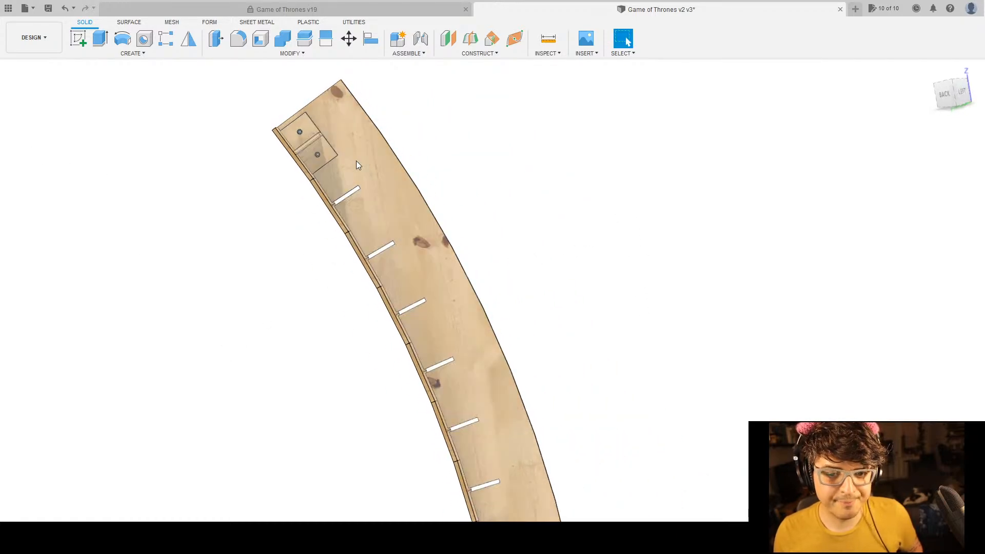
scroll(668, 248, up, 3)
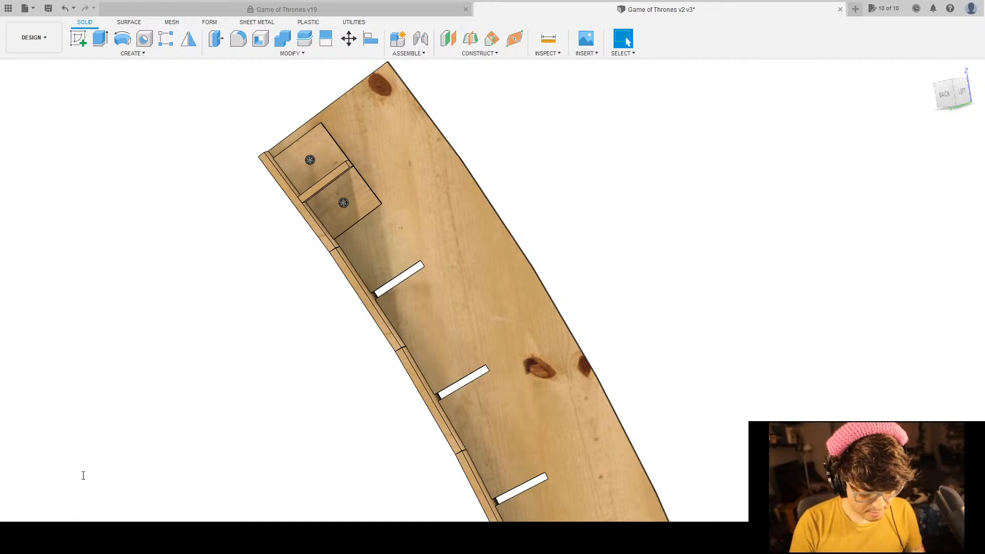
Select the bolt hardware in both bracket holes and hide it.
click(89, 460)
ctrl+click(84, 379)
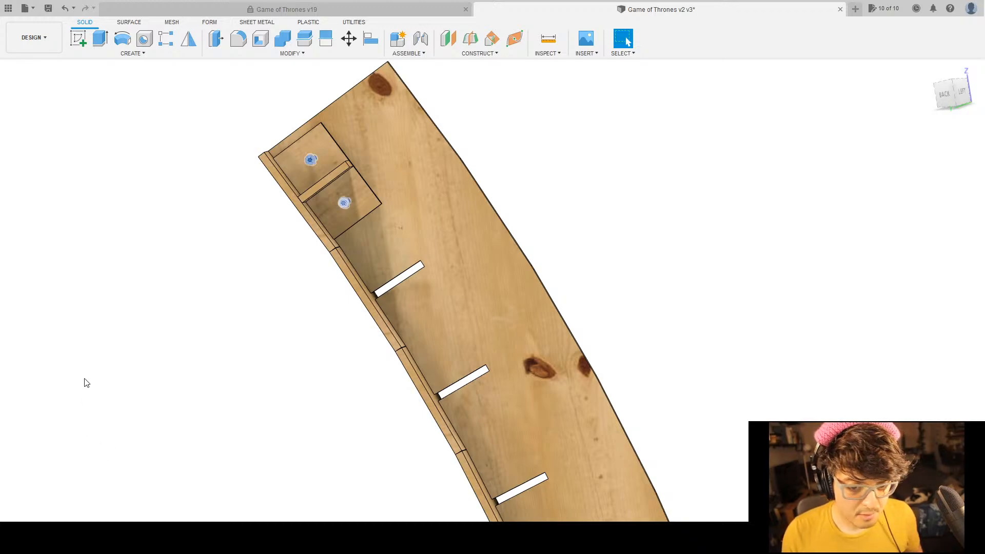
click(81, 476)
click(45, 378)
click(46, 378)
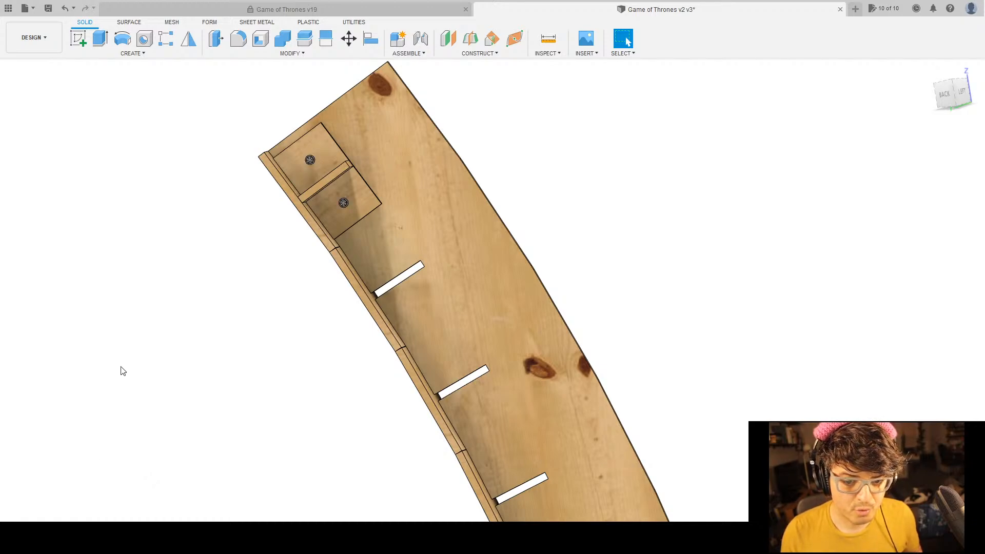
click(46, 378)
scroll(236, 291, down, 2)
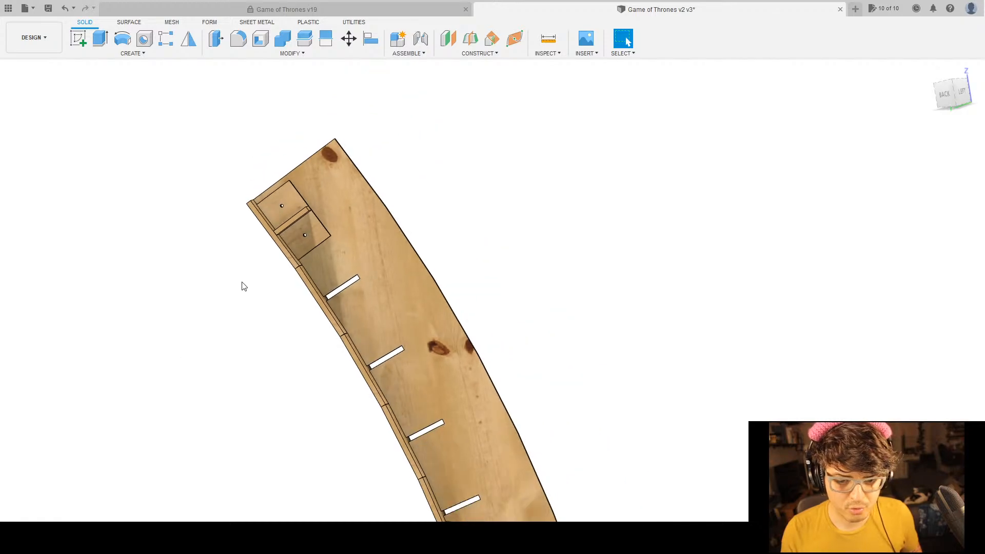
Start a sketch on the bracket's outer face and project both bolt-hole circles into it.
scroll(87, 242, up, 5)
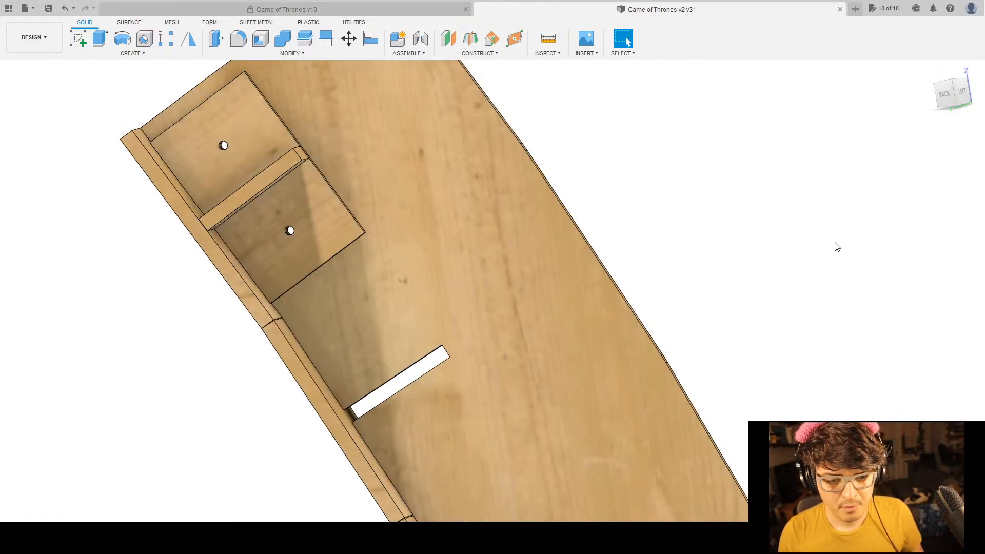
middle_drag(612, 232, 710, 250)
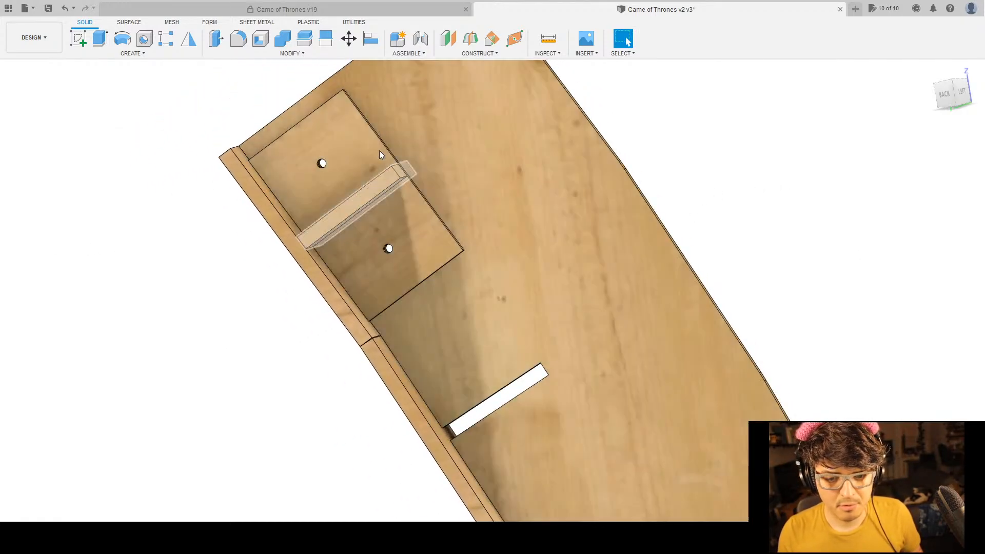
click(78, 38)
click(418, 238)
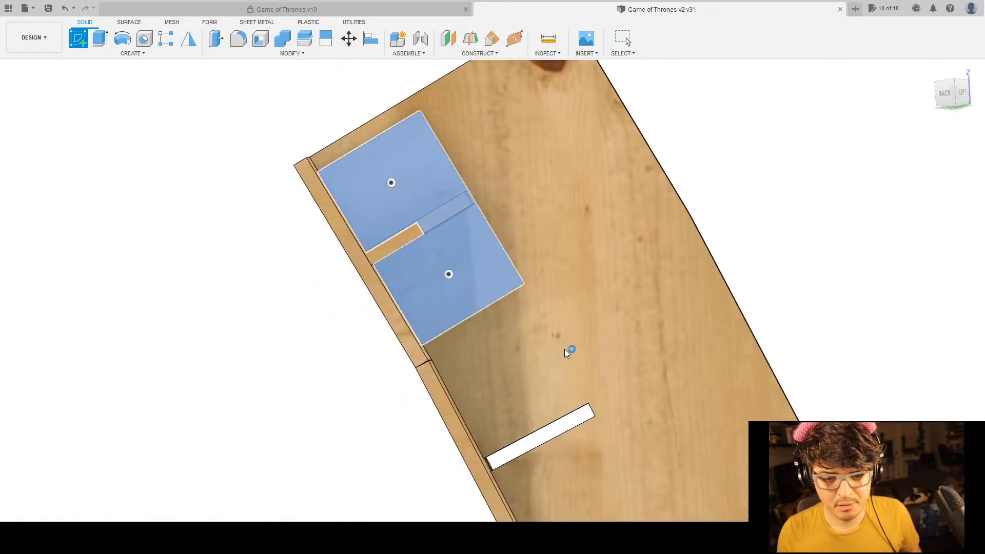
scroll(422, 266, up, 5)
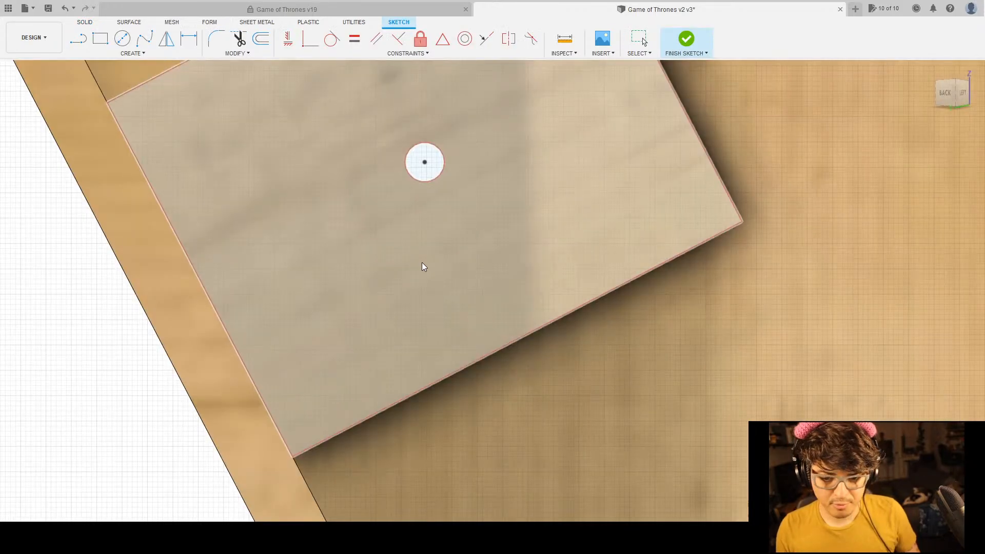
mouse_move(442, 178)
middle_down()
mouse_move(636, 490)
mouse_move(461, 266)
mouse_move(477, 317)
middle_up()
click(381, 230)
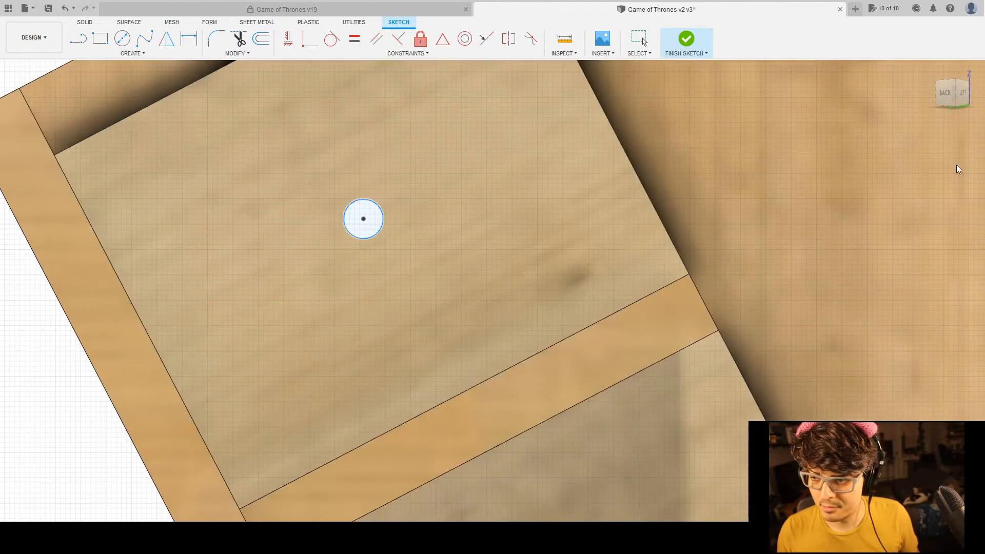
key(Escape)
scroll(401, 284, down, 5)
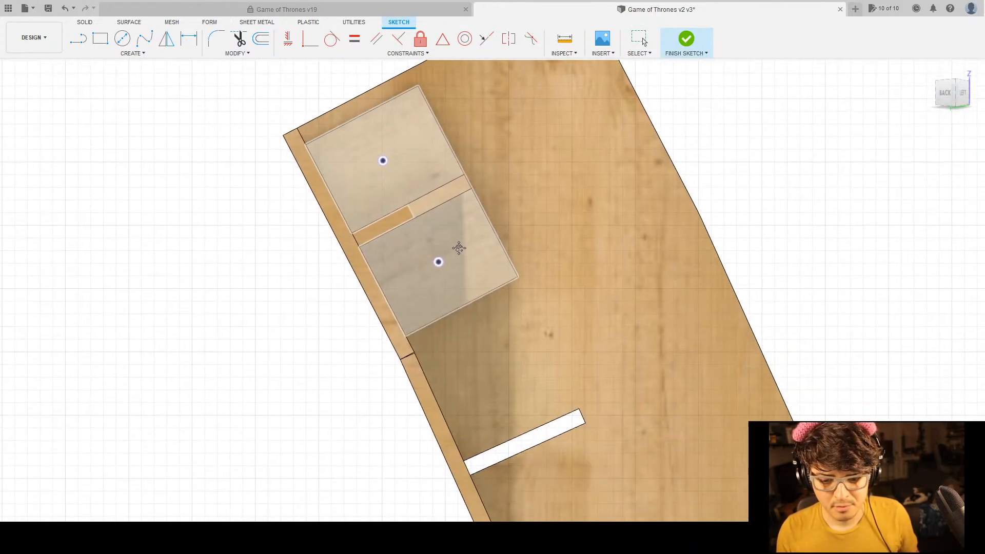
shift+middle_drag(464, 325, 512, 448)
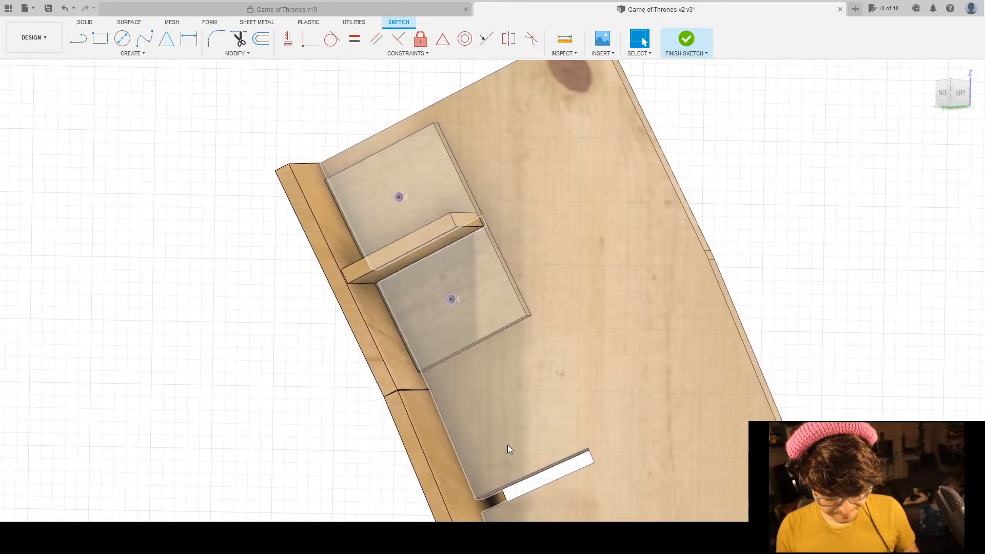
Select both projected bolt-hole circles as the profiles for an extrusion.
scroll(442, 277, up, 4)
key(e)
scroll(490, 302, up, 5)
click(580, 368)
scroll(513, 282, down, 5)
scroll(466, 313, up, 8)
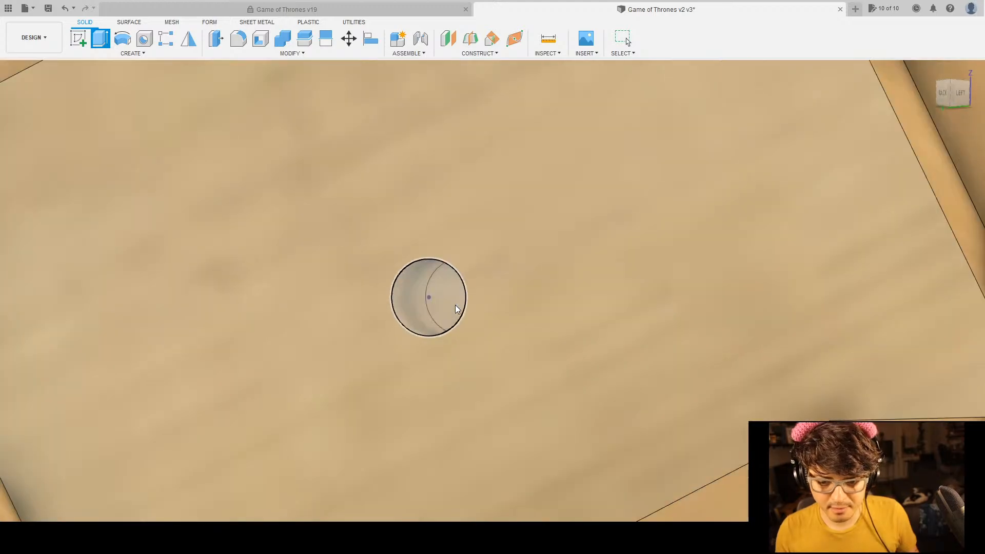
scroll(456, 305, down, 3)
scroll(487, 327, down, 5)
scroll(668, 347, down, 4)
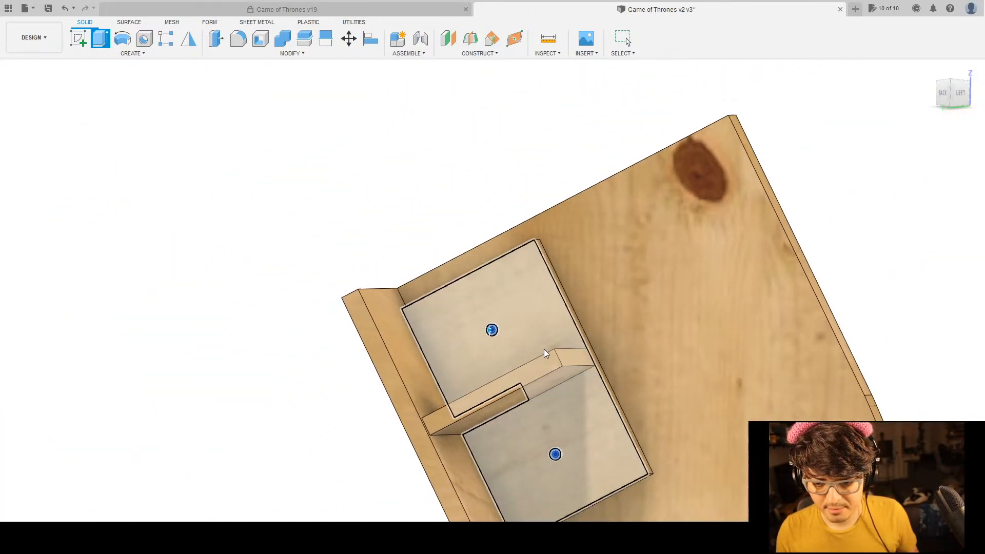
middle_drag(516, 264, 472, 178)
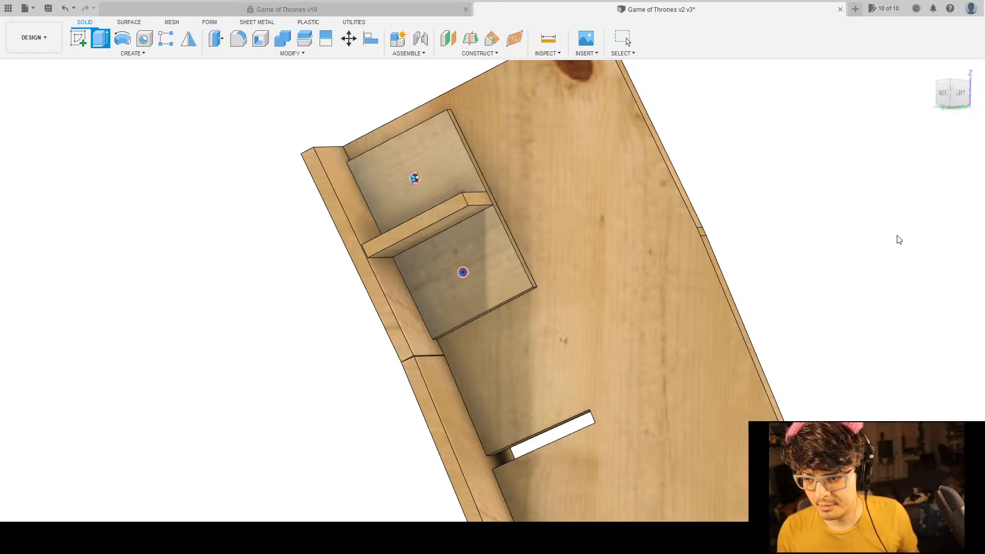
scroll(588, 257, down, 4)
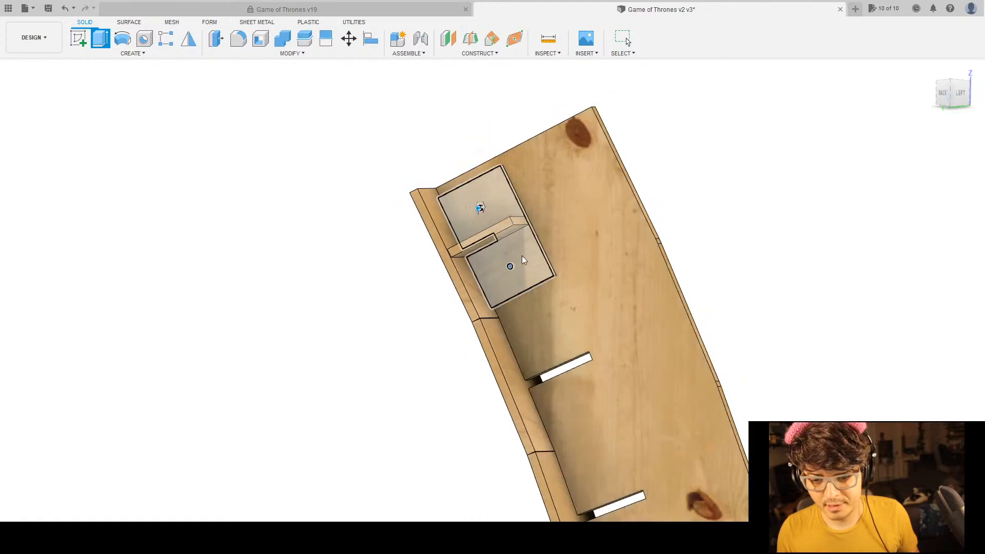
Extrude the two hole circles 20 mm outward from the bracket face.
scroll(502, 284, up, 6)
shift+middle_drag(416, 156, 433, 248)
key(e)
drag(409, 192, 364, 199)
drag(364, 199, 364, 199)
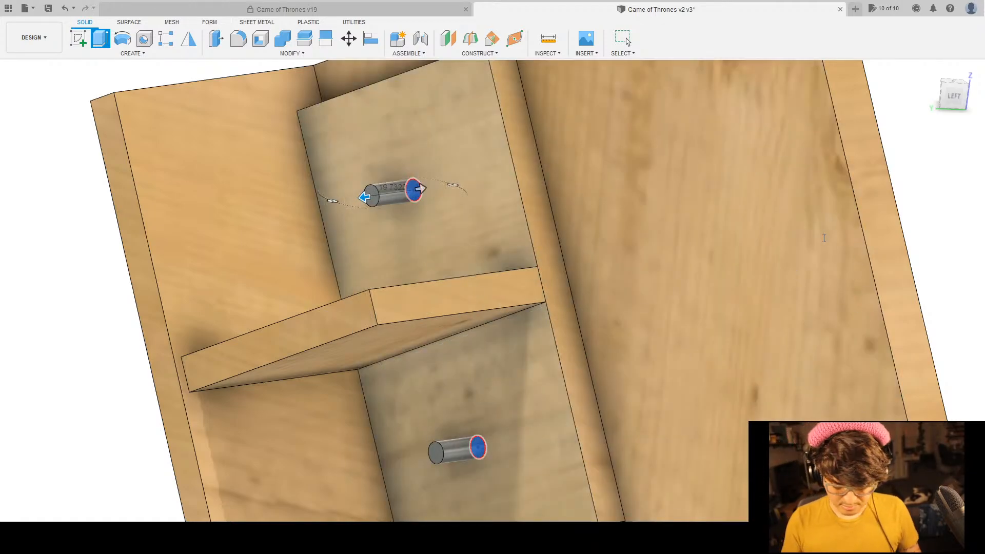
scroll(580, 254, down, 5)
middle_drag(549, 293, 448, 281)
scroll(380, 143, up, 1)
scroll(410, 333, up, 3)
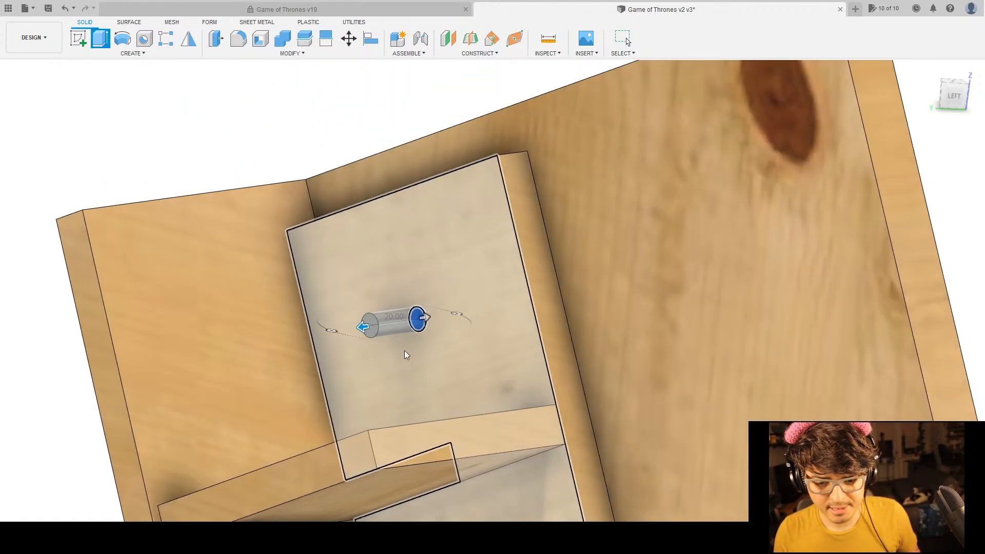
Extend the extrusion's second side 40 mm through the bracket and board, and complete it.
drag(427, 318, 513, 307)
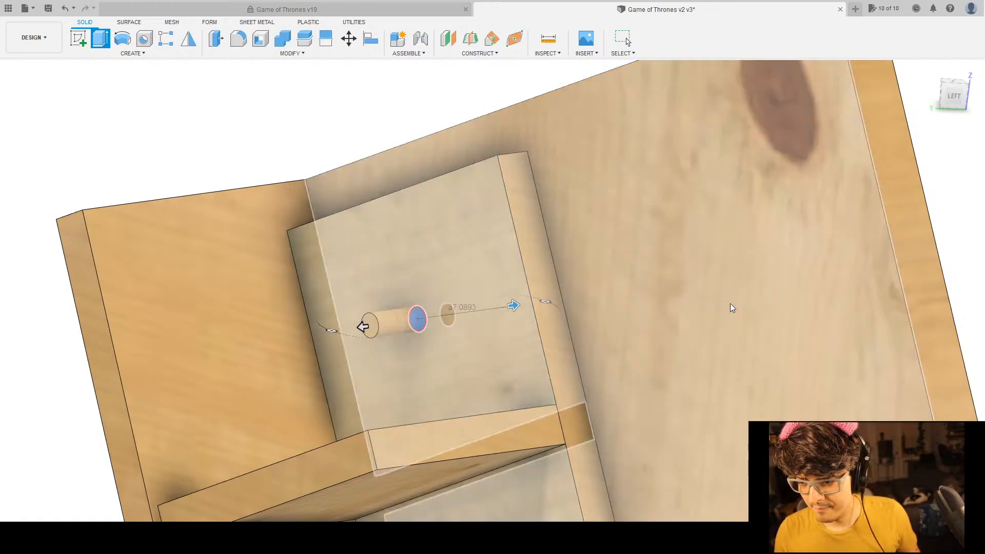
scroll(457, 318, down, 6)
middle_drag(508, 364, 507, 336)
scroll(613, 184, up, 5)
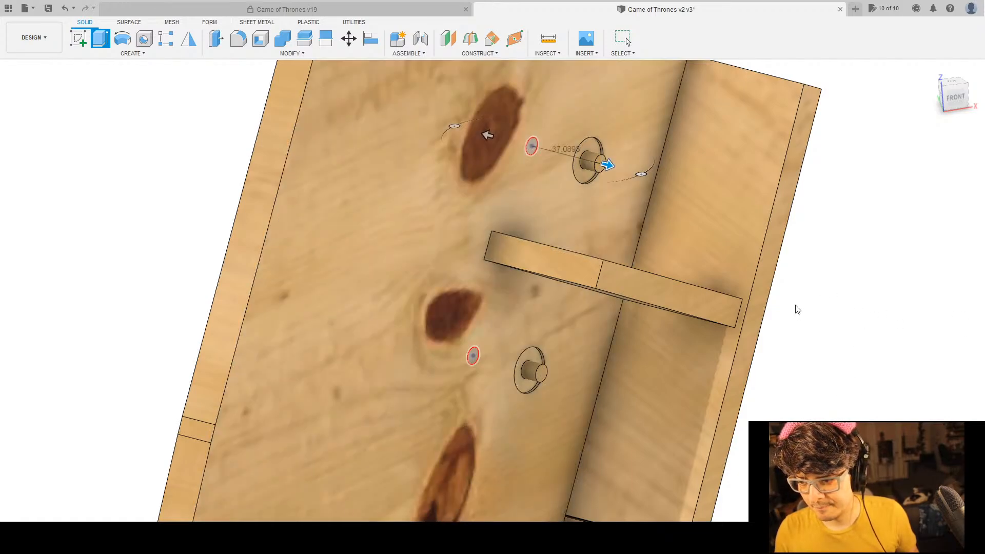
text(40)
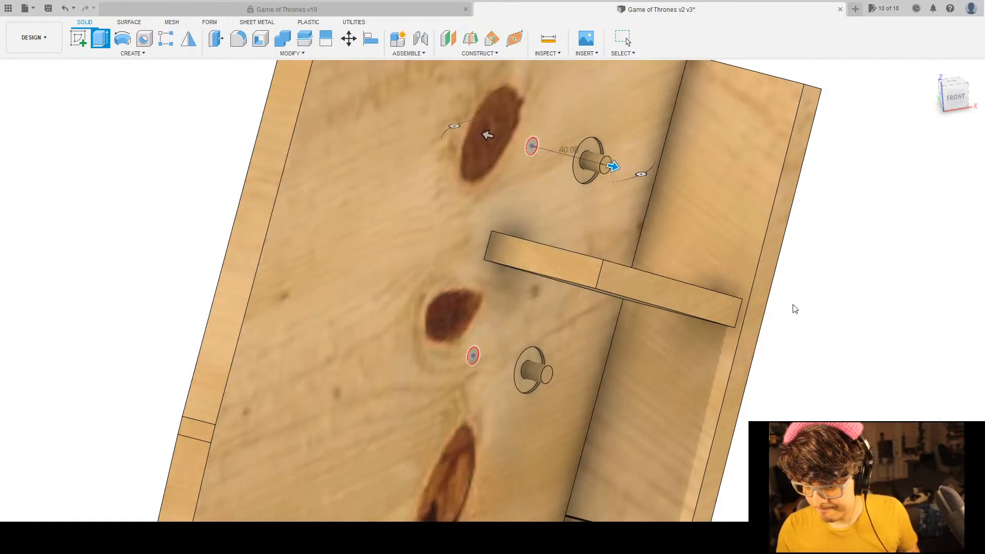
key(Return)
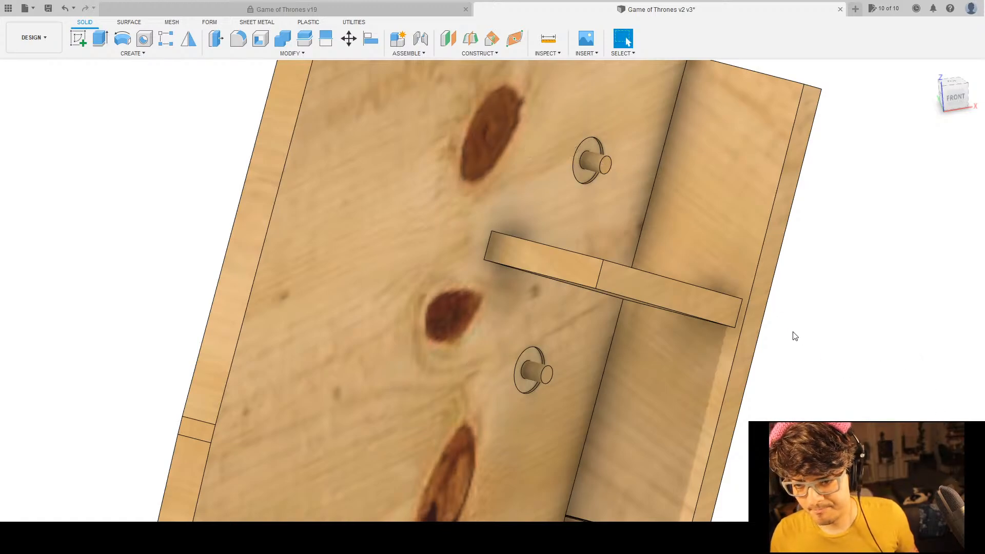
Undo the two-sided extrusion and return to the sketch with the projected hole circles.
scroll(795, 334, down, 4)
mouse_move(798, 330)
shift+middle_down()
mouse_move(694, 271)
mouse_move(667, 288)
mouse_move(701, 323)
mouse_move(774, 336)
shift+middle_up()
key(ctrl+z)
key(ctrl+z)
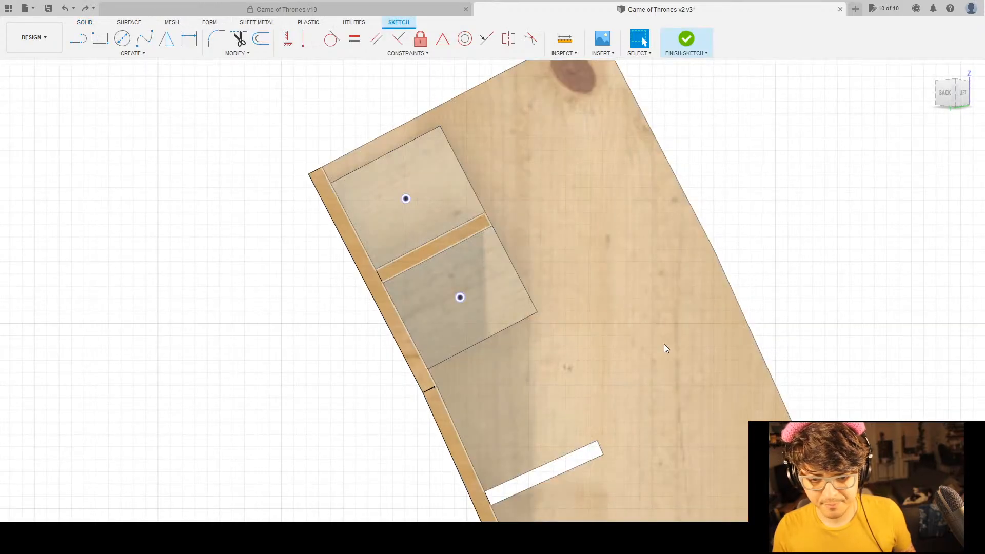
Extrude both hole circles in two directions, about 37 mm out of the bracket face and about 92 mm through the board.
scroll(462, 299, up, 8)
scroll(547, 316, down, 6)
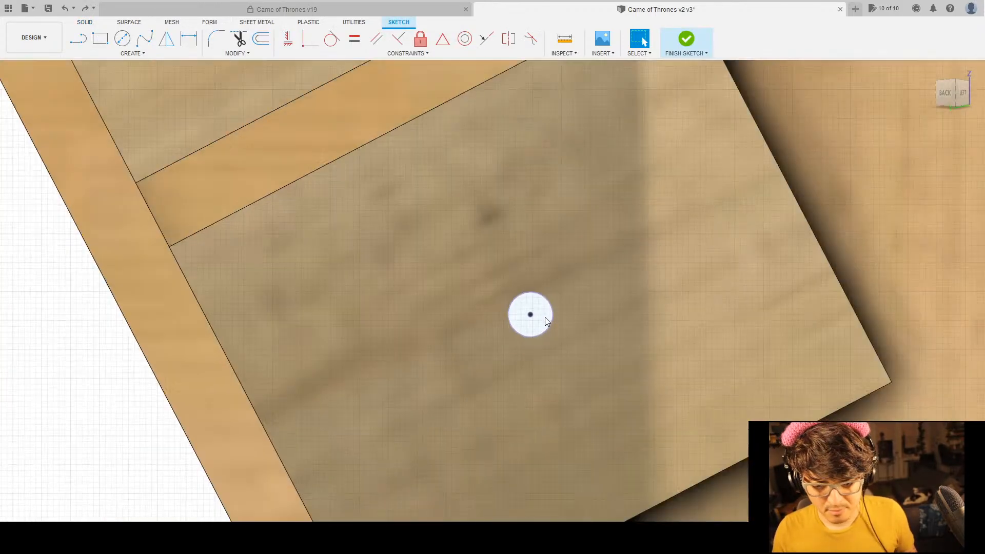
key(e)
scroll(492, 328, up, 3)
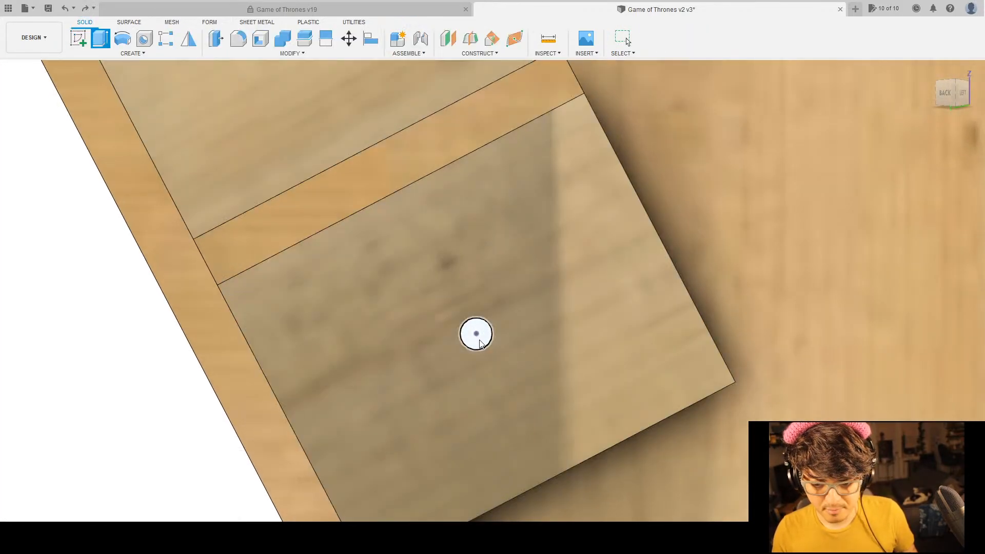
click(490, 339)
scroll(520, 285, down, 4)
middle_drag(531, 205, 596, 411)
scroll(493, 366, up, 6)
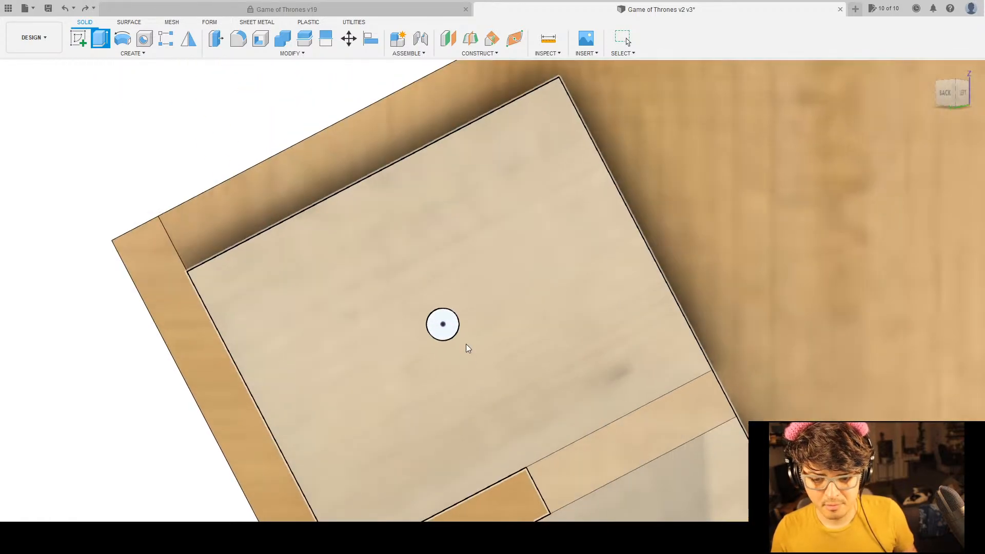
click(454, 311)
scroll(493, 352, down, 5)
shift+middle_drag(519, 356, 642, 246)
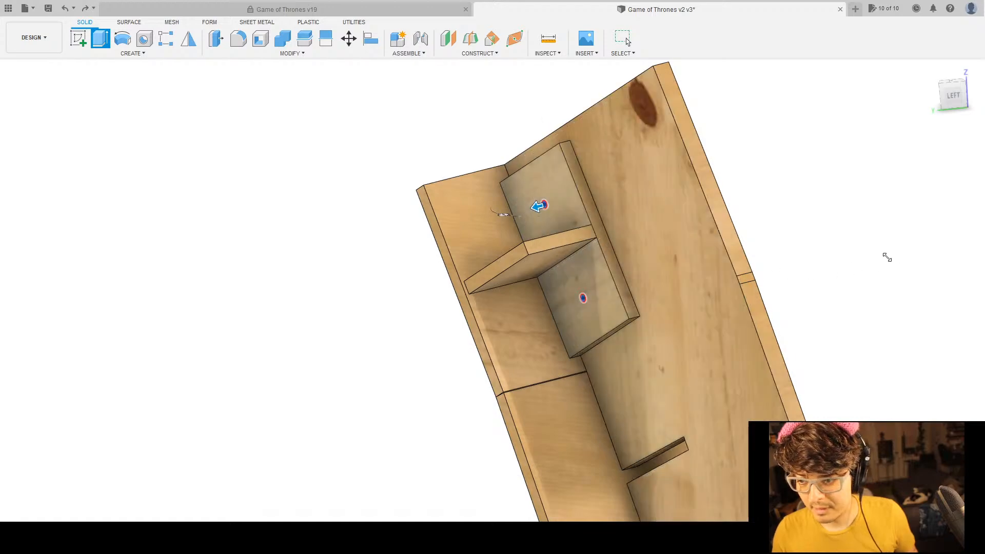
drag(537, 206, 505, 215)
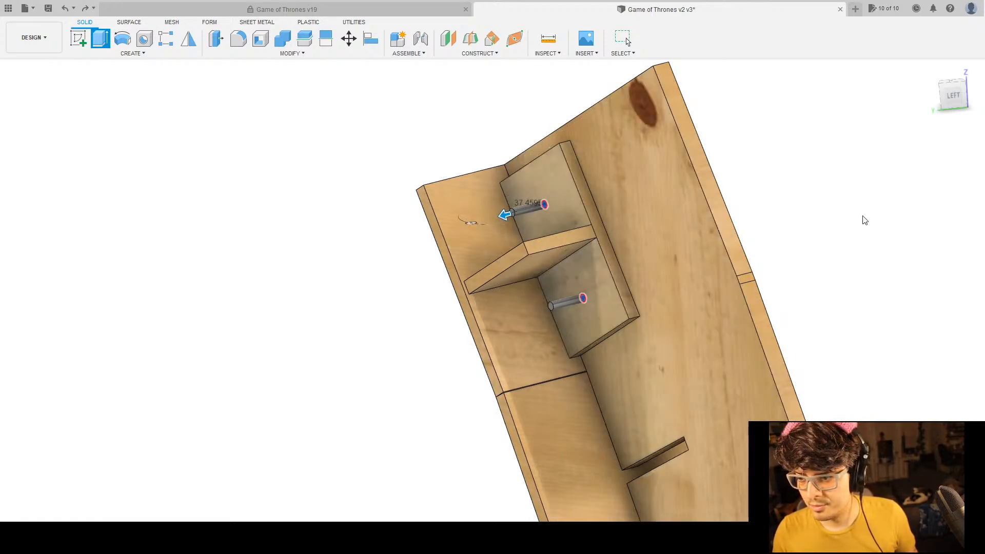
drag(554, 199, 634, 183)
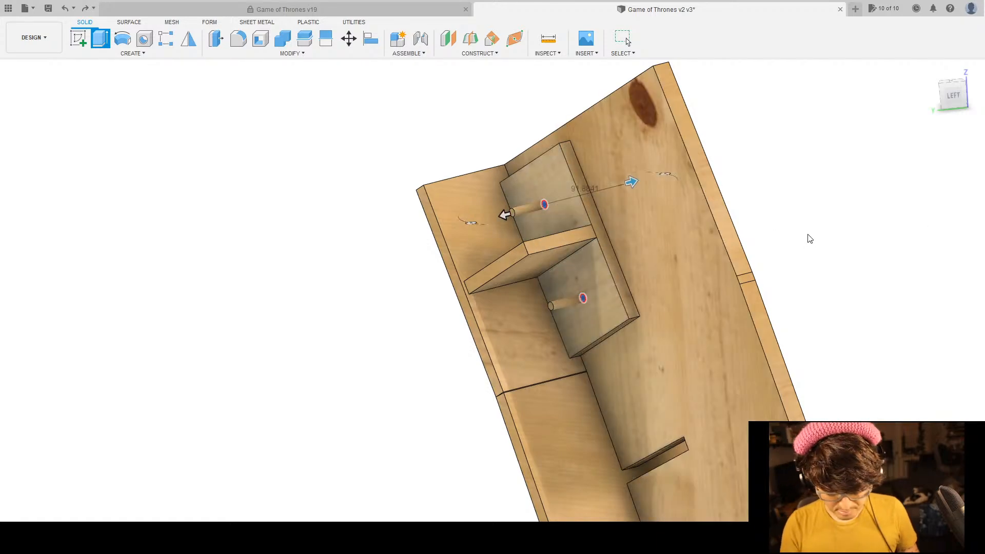
Shorten the board side of the bolt shaft extrusion, trying 30 mm and settling on 35 mm.
shift+middle_drag(849, 306, 650, 229)
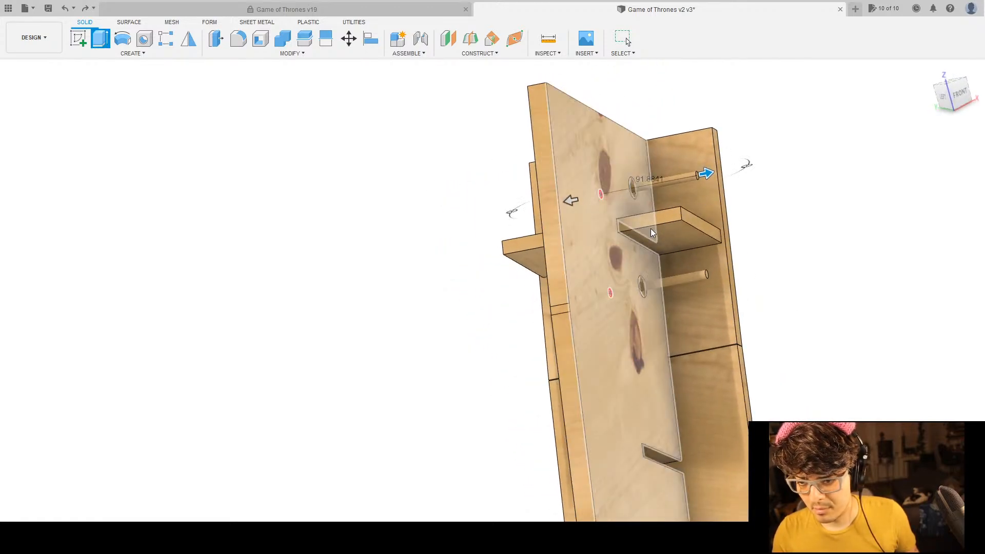
scroll(651, 233, up, 5)
drag(746, 126, 650, 134)
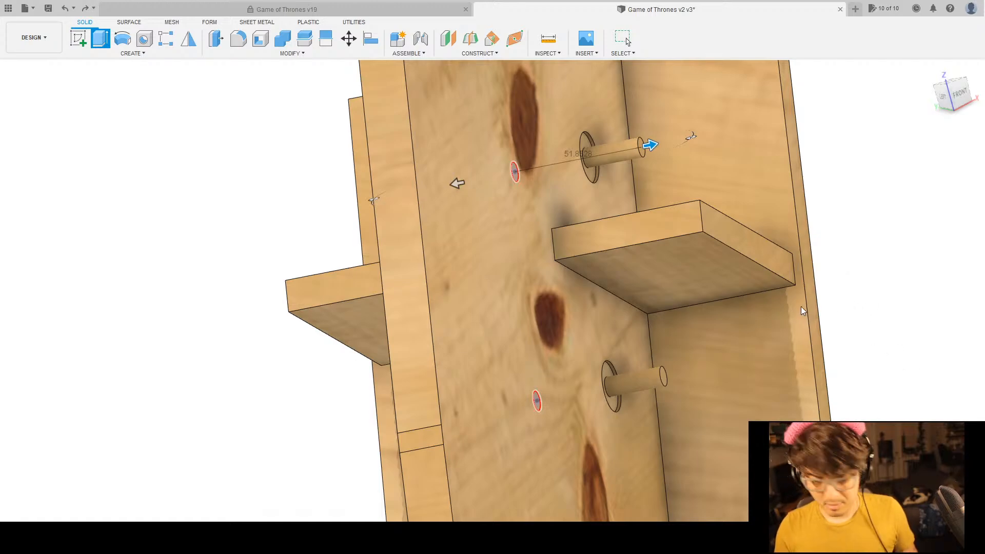
text(30)
key(Return)
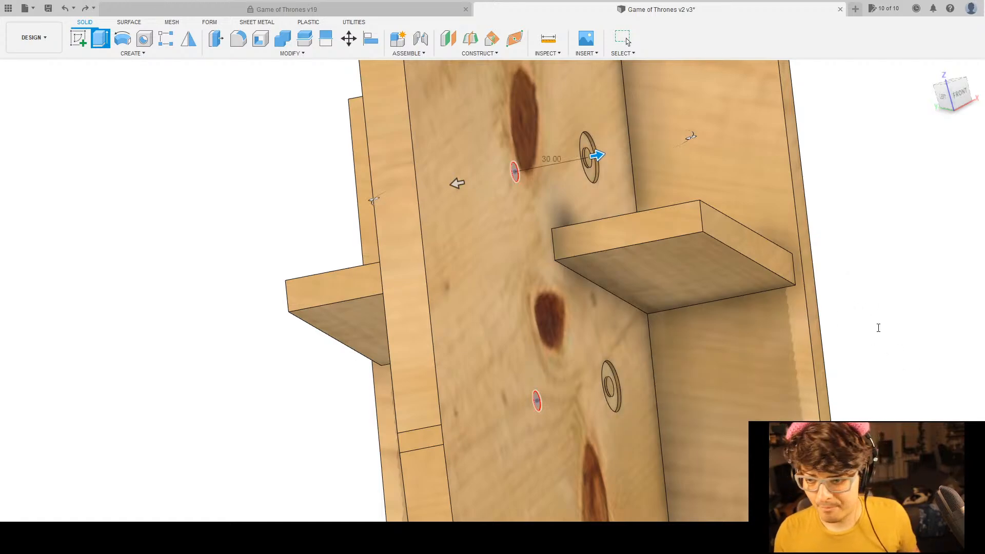
text(35)
key(Return)
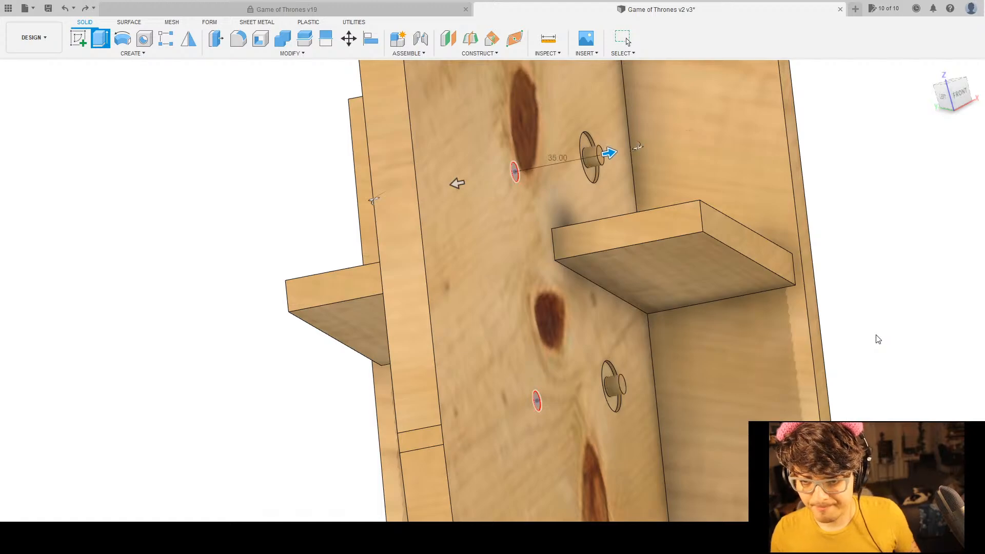
Check how far the bolt shafts protrude on both sides of the board and complete the extrusion.
scroll(584, 352, down, 5)
shift+middle_drag(413, 348, 451, 344)
scroll(452, 343, up, 3)
scroll(462, 337, down, 10)
middle_drag(586, 470, 567, 204)
shift+middle_drag(530, 289, 556, 288)
middle_drag(555, 211, 578, 430)
scroll(507, 308, up, 5)
scroll(438, 320, up, 5)
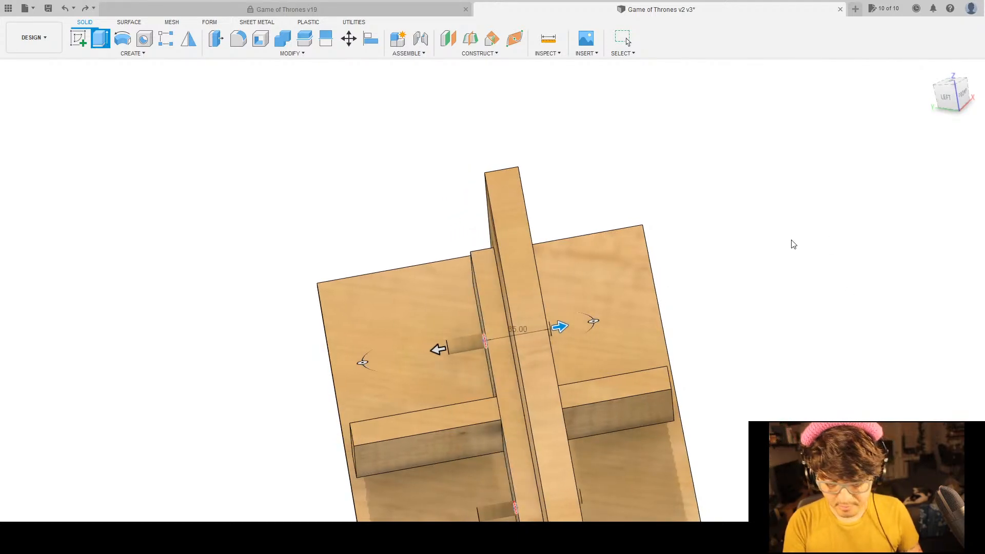
scroll(545, 359, down, 5)
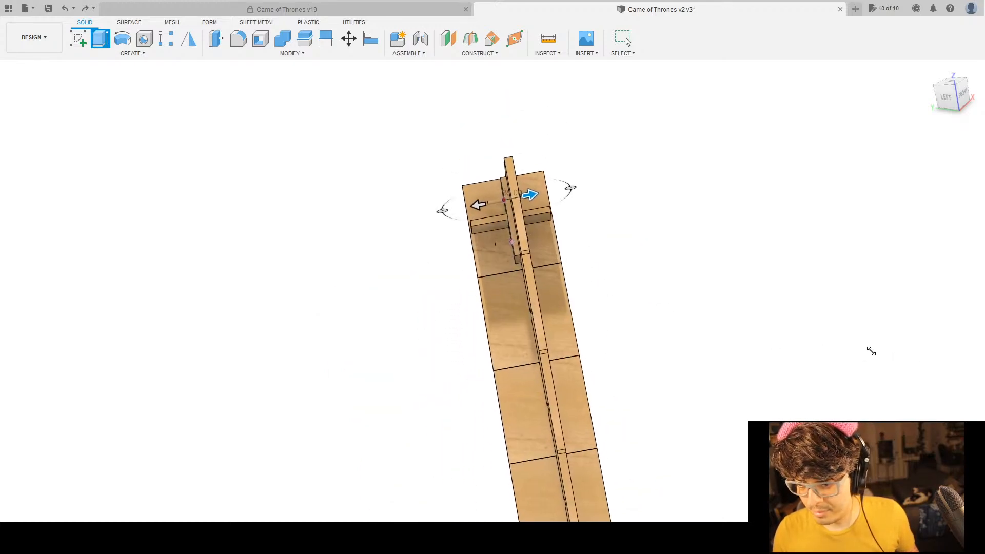
shift+middle_drag(560, 312, 859, 319)
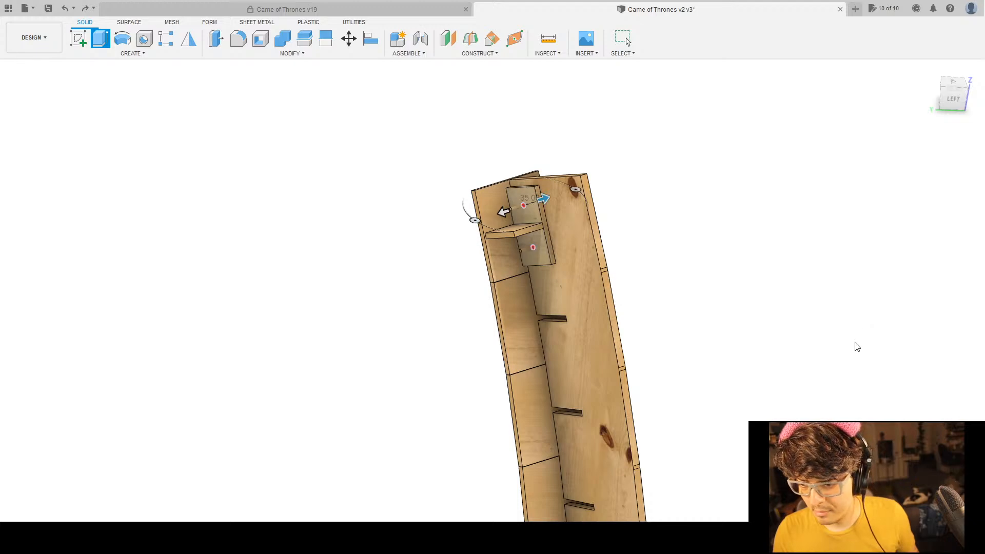
key(Return)
Inspect the extruded bolt shafts on the bracket side of the arch's upper end.
scroll(660, 238, up, 6)
shift+middle_drag(840, 325, 865, 303)
scroll(593, 269, up, 2)
scroll(605, 269, down, 6)
shift+middle_drag(654, 300, 749, 308)
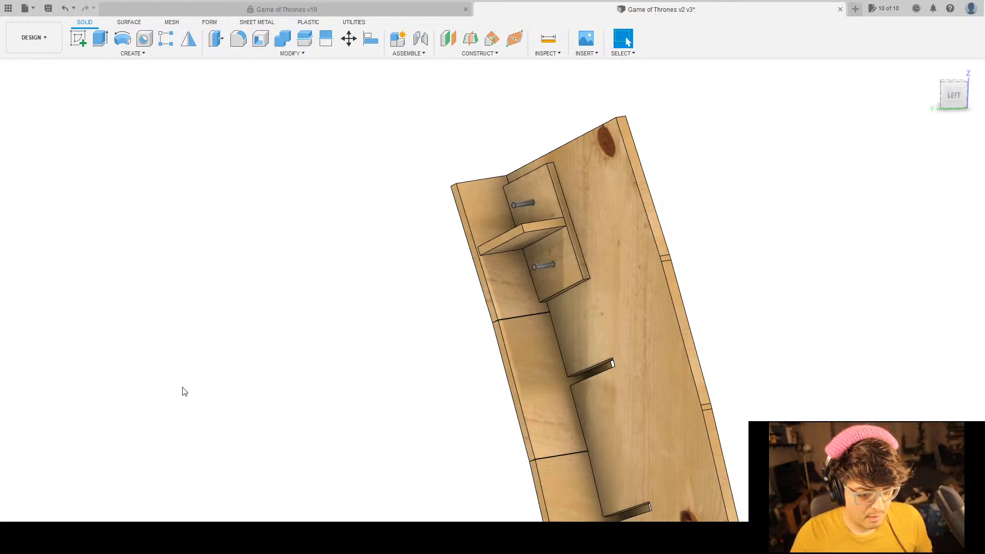
scroll(232, 356, down, 2)
middle_drag(306, 424, 297, 374)
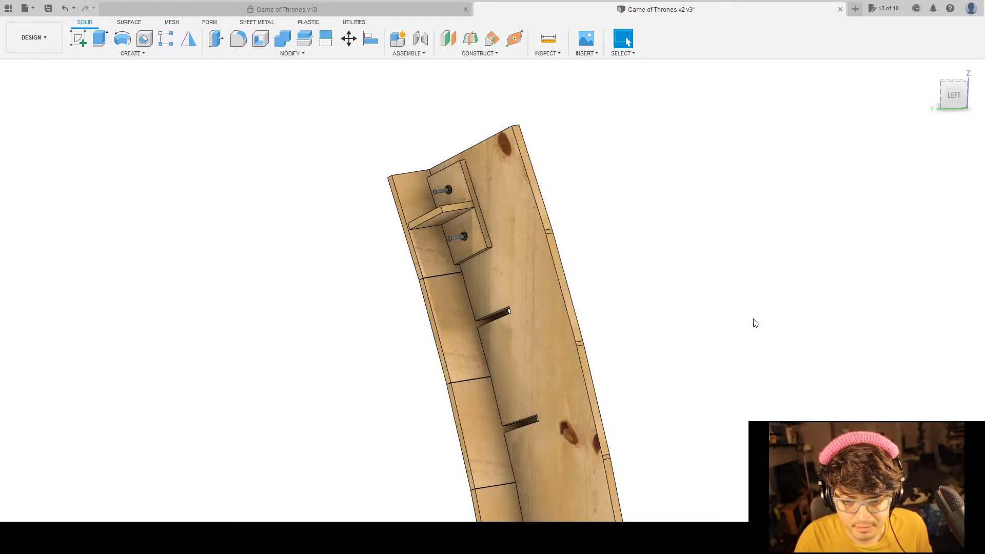
Examine the nut and protruding bolt shaft at the bracket's lower hole up close.
shift+middle_drag(755, 324, 782, 317)
scroll(546, 279, up, 2)
scroll(253, 184, up, 3)
scroll(402, 204, up, 2)
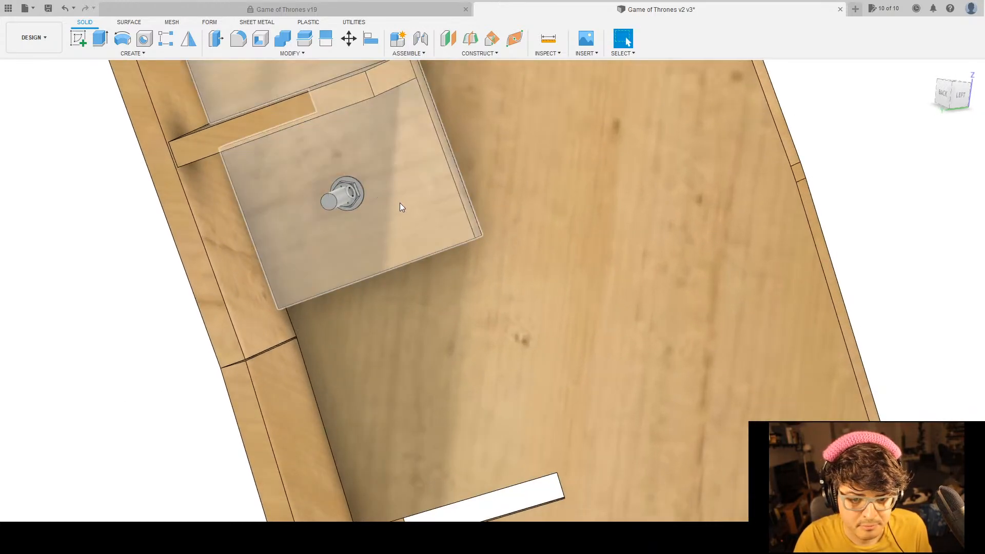
scroll(400, 204, down, 3)
scroll(364, 201, up, 5)
scroll(375, 305, down, 1)
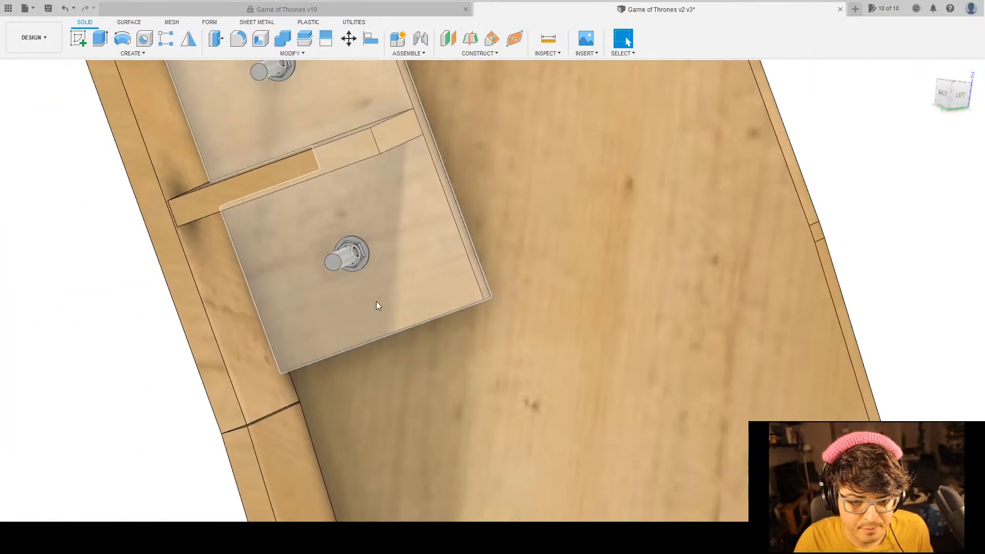
Review the bracketed upper end of the arch and the row of slots running down its large board.
scroll(380, 295, down, 5)
scroll(673, 272, up, 2)
scroll(597, 370, down, 2)
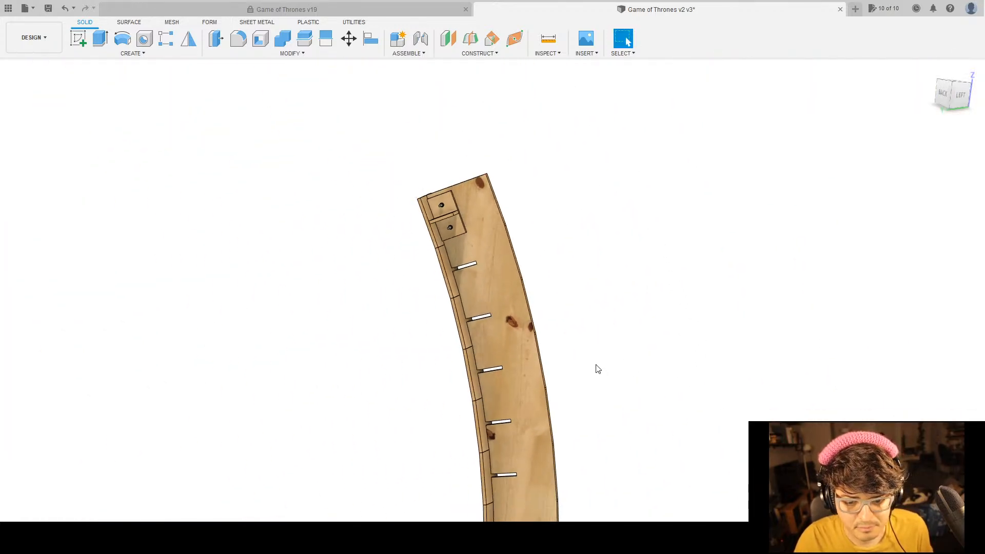
scroll(622, 233, up, 3)
scroll(589, 170, up, 2)
scroll(640, 104, up, 2)
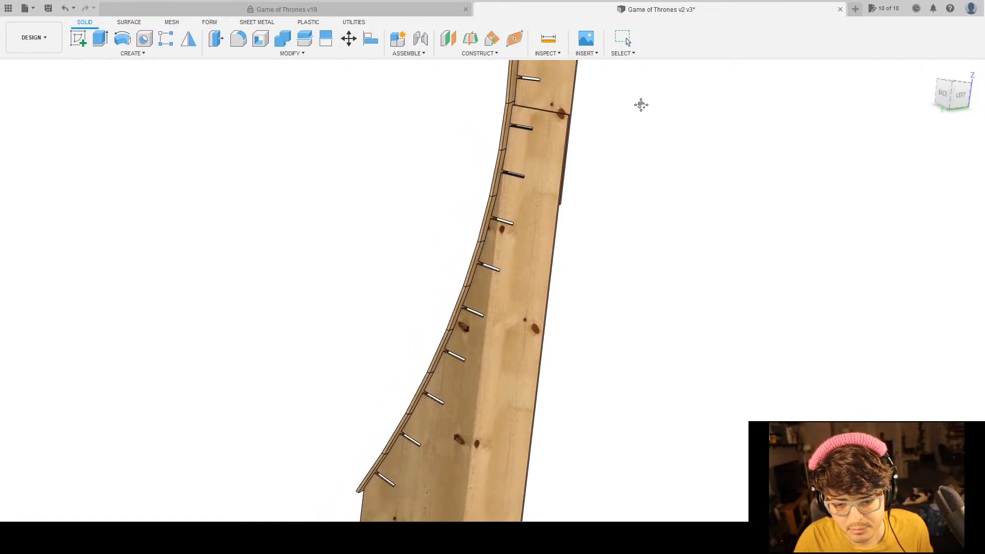
scroll(666, 152, down, 4)
scroll(616, 350, up, 3)
Start a sketch on the large board's front face around the two nuts at the arch's upper end.
shift+middle_drag(616, 351, 550, 355)
middle_drag(549, 192, 605, 422)
scroll(467, 243, up, 6)
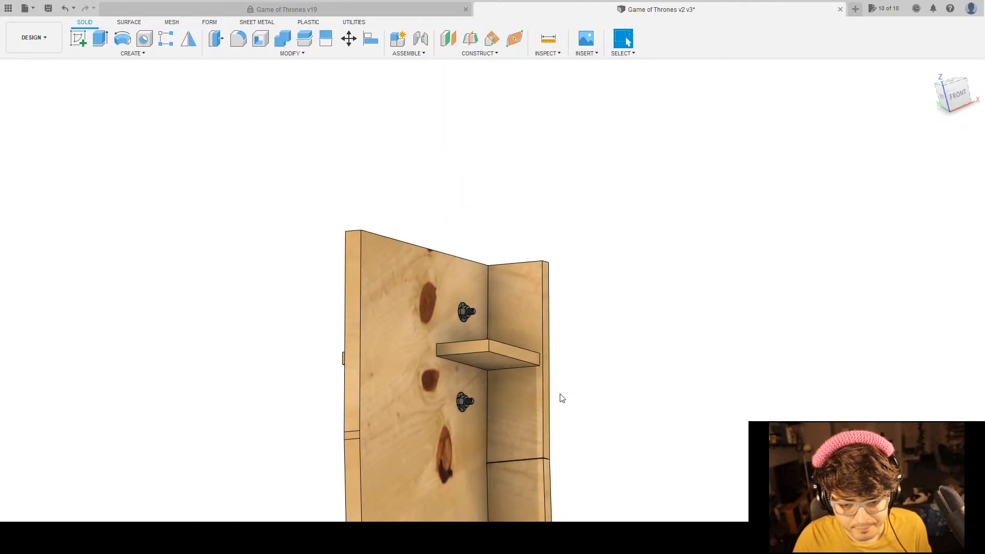
middle_drag(537, 377, 518, 291)
scroll(473, 260, up, 5)
mouse_move(769, 270)
shift+middle_down()
mouse_move(580, 277)
mouse_move(566, 202)
shift+middle_up()
scroll(562, 264, down, 3)
click(566, 202)
click(81, 42)
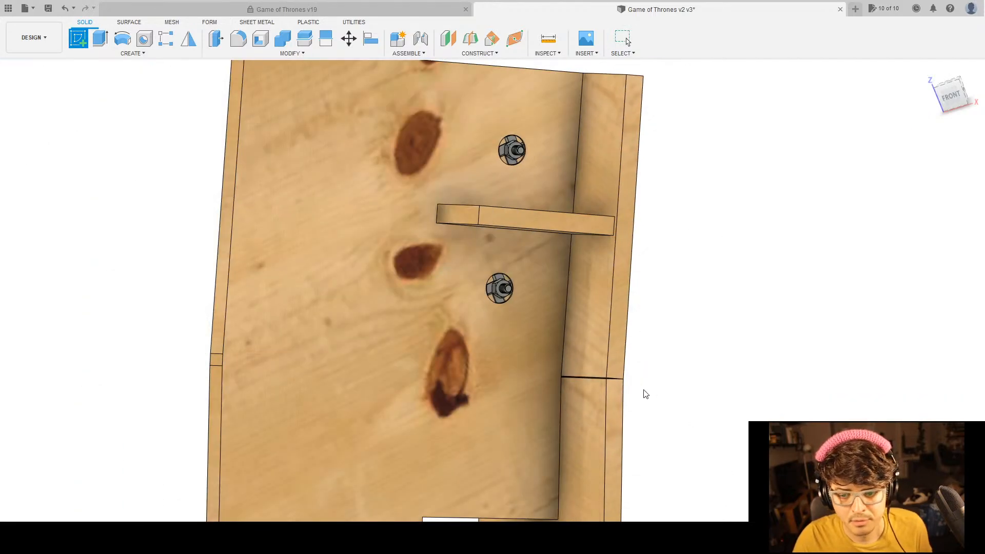
click(554, 321)
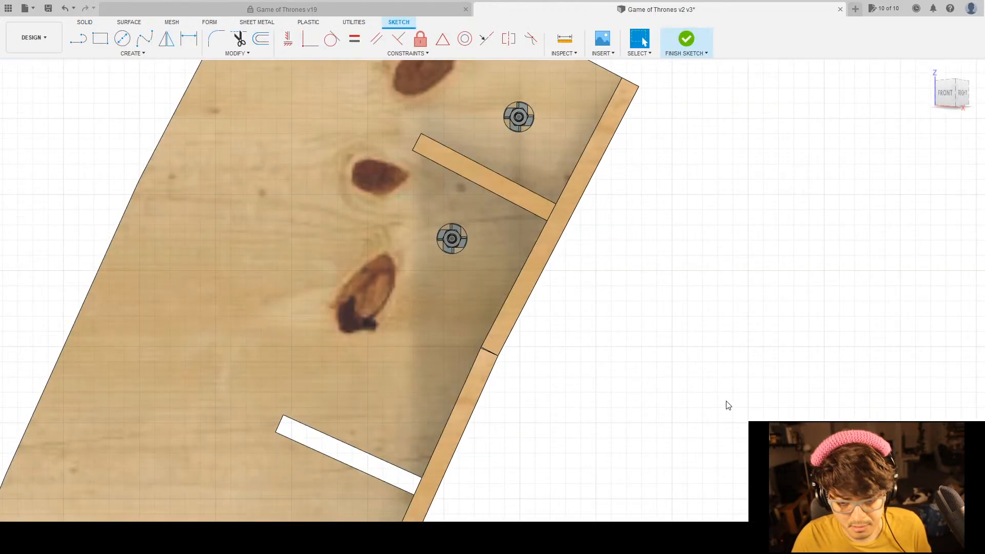
shift+middle_drag(481, 354, 515, 284)
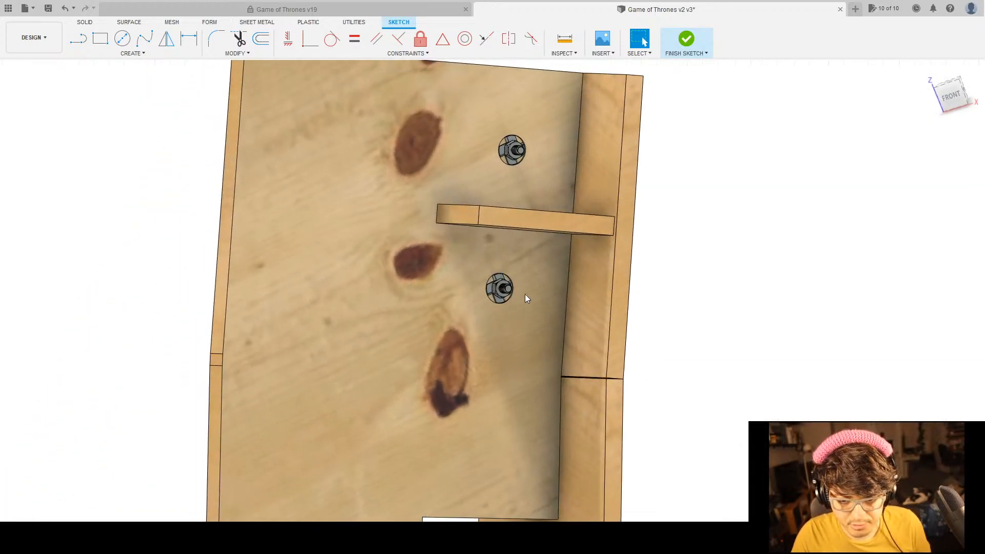
Try to extrude the circular recess profiles around the lower and upper bolts.
key(e)
scroll(516, 287, up, 5)
scroll(439, 266, up, 2)
click(422, 292)
scroll(467, 310, down, 2)
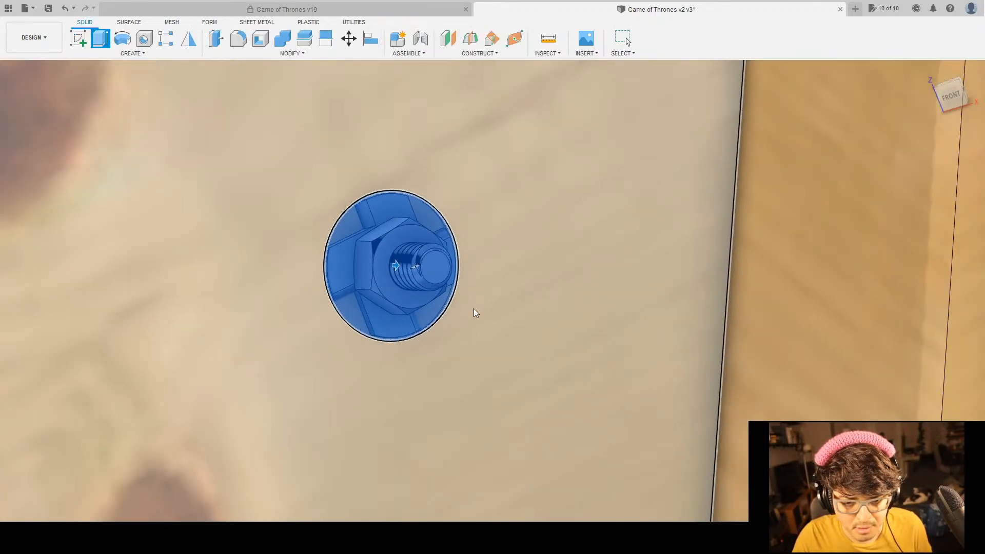
scroll(492, 282, down, 4)
middle_drag(511, 224, 531, 500)
scroll(516, 330, up, 5)
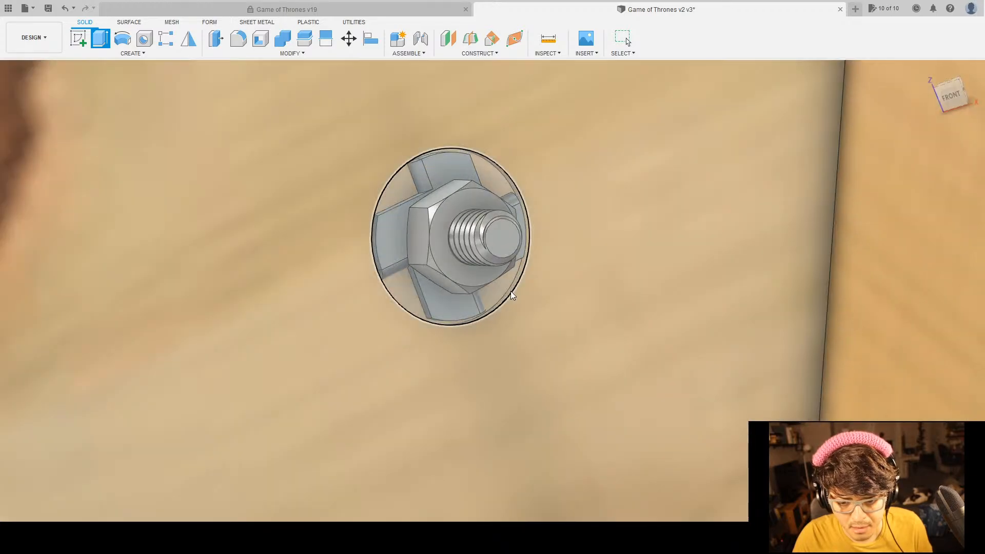
click(506, 288)
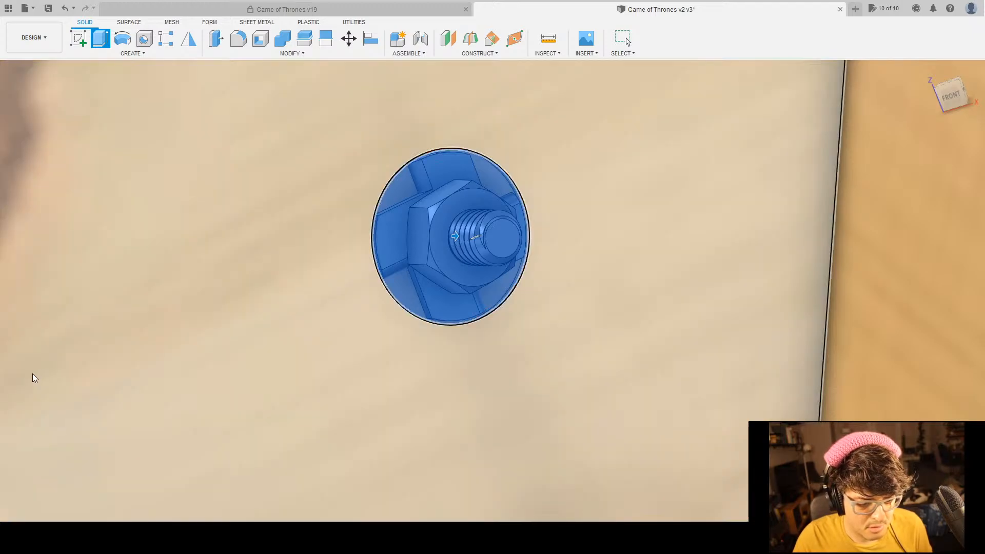
Try reselecting the upper recess's profile with the nut hidden, and abandon the extrusion and its sketch.
scroll(413, 277, down, 3)
scroll(395, 268, up, 2)
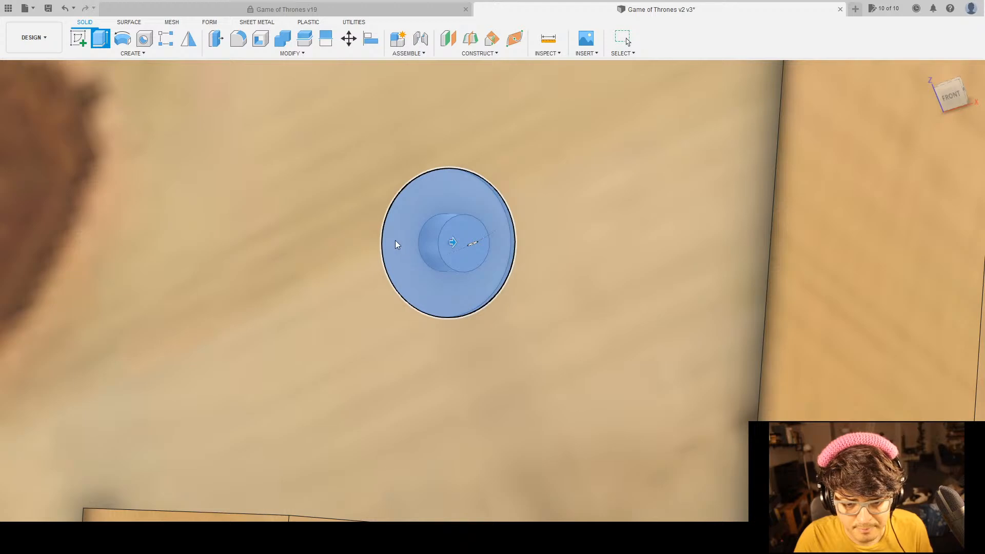
click(395, 240)
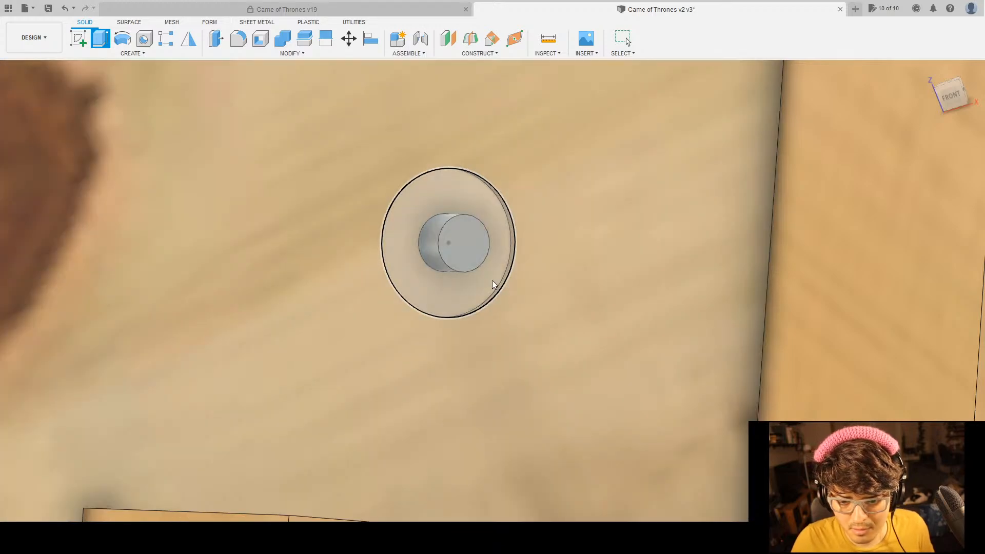
click(492, 280)
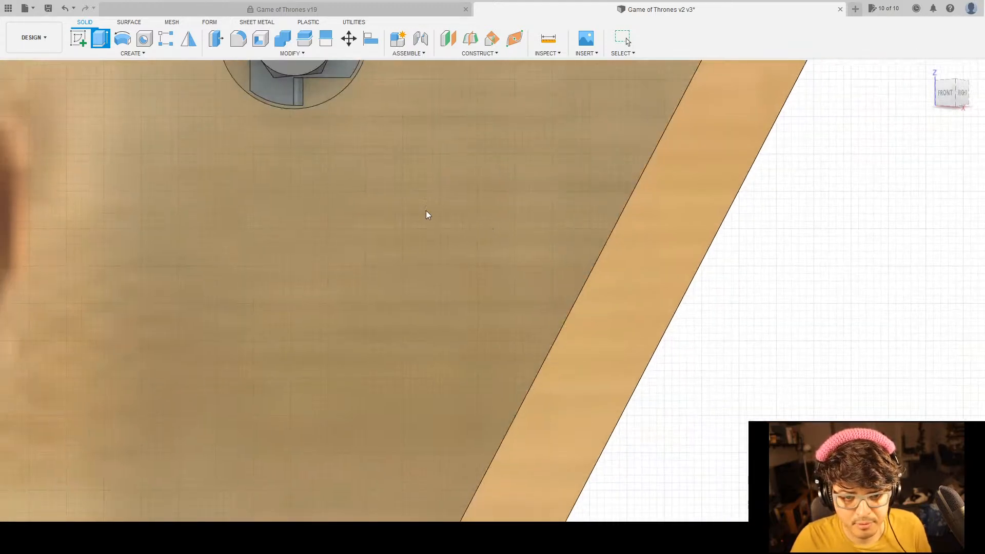
key(Escape)
scroll(401, 236, down, 5)
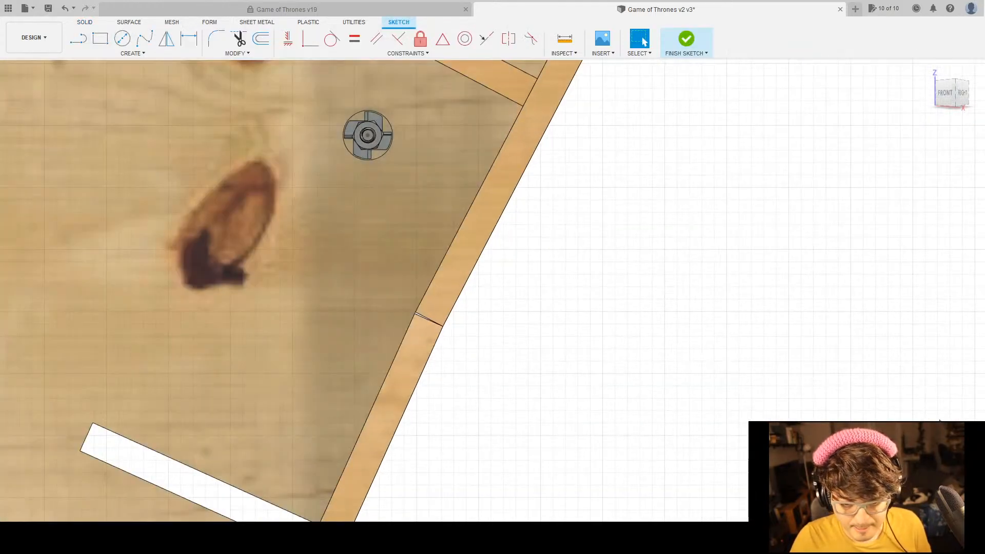
click(954, 337)
Try to measure the circular recess around the lower bolt's nut.
mouse_move(378, 243)
middle_down()
mouse_move(400, 268)
mouse_move(461, 266)
mouse_move(457, 331)
middle_up()
scroll(460, 266, up, 5)
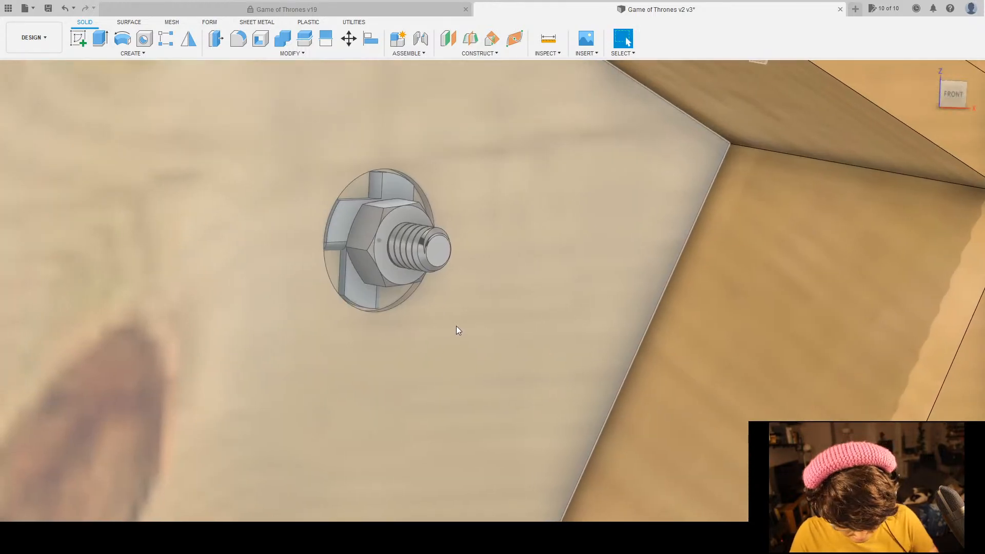
scroll(410, 298, up, 5)
key(i)
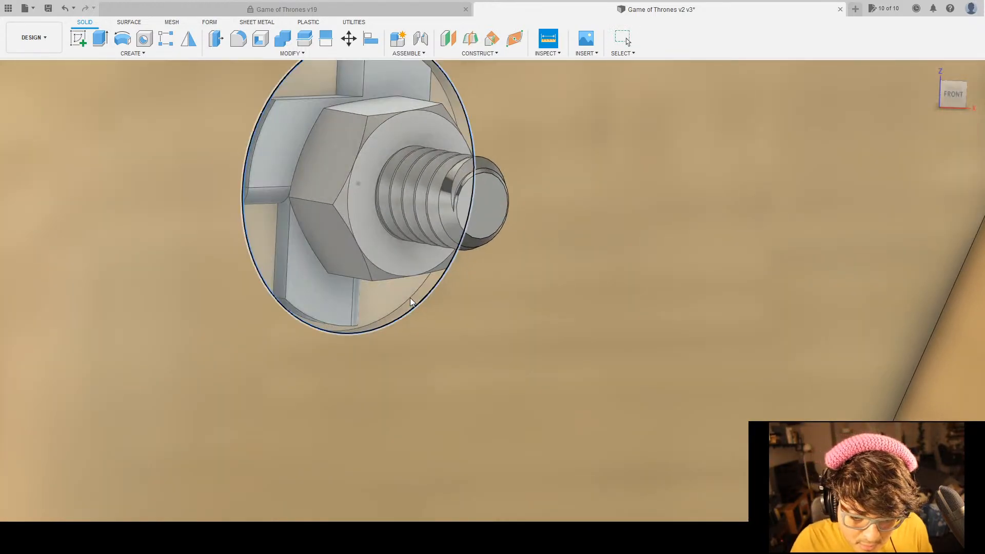
key(Escape)
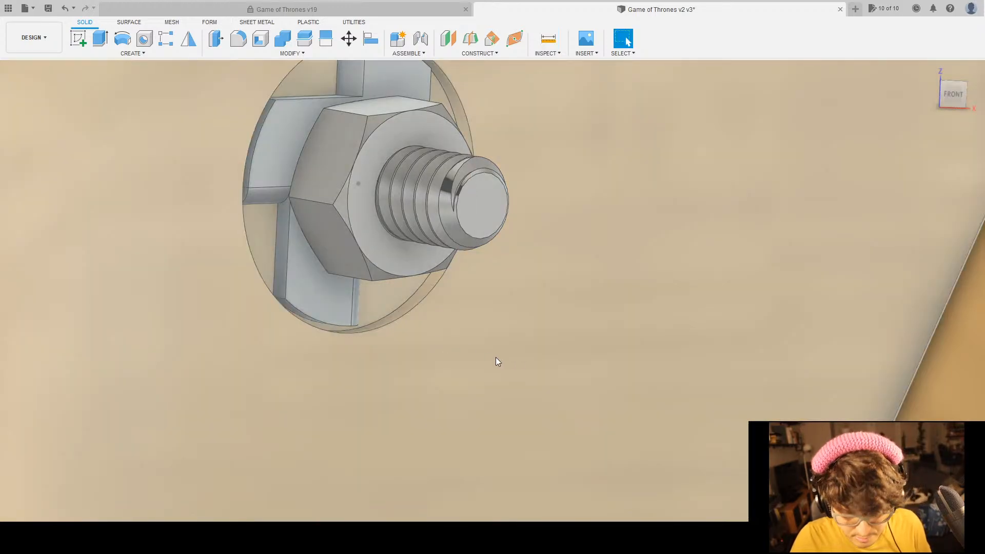
key(i)
scroll(423, 294, up, 4)
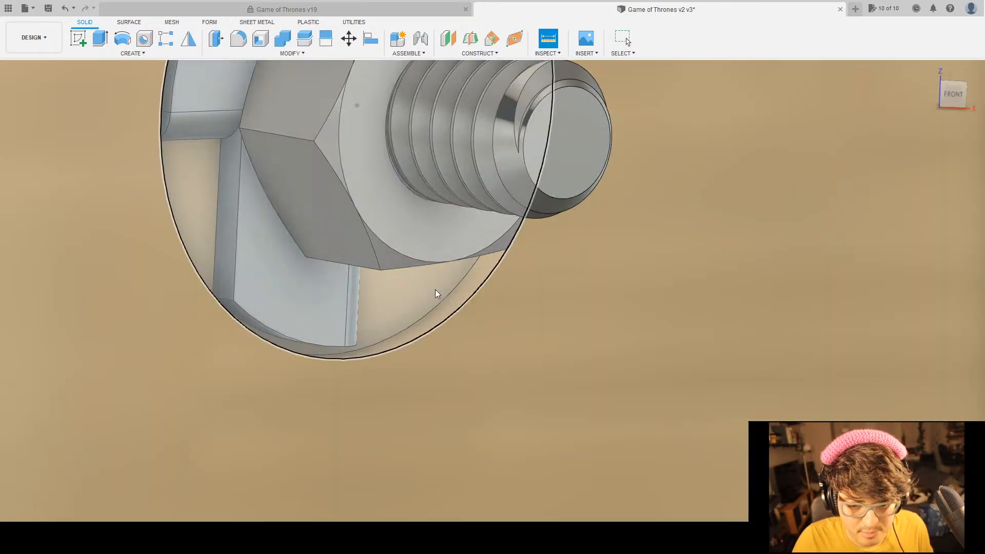
click(427, 280)
scroll(534, 354, down, 6)
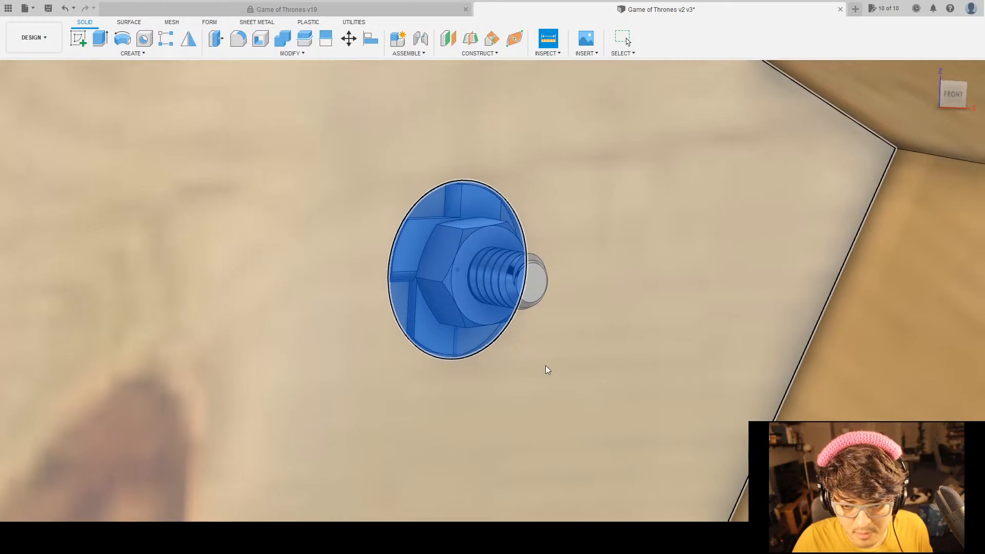
key(Escape)
Measure the recess depth from its floor to the board's front face.
scroll(451, 159, up, 3)
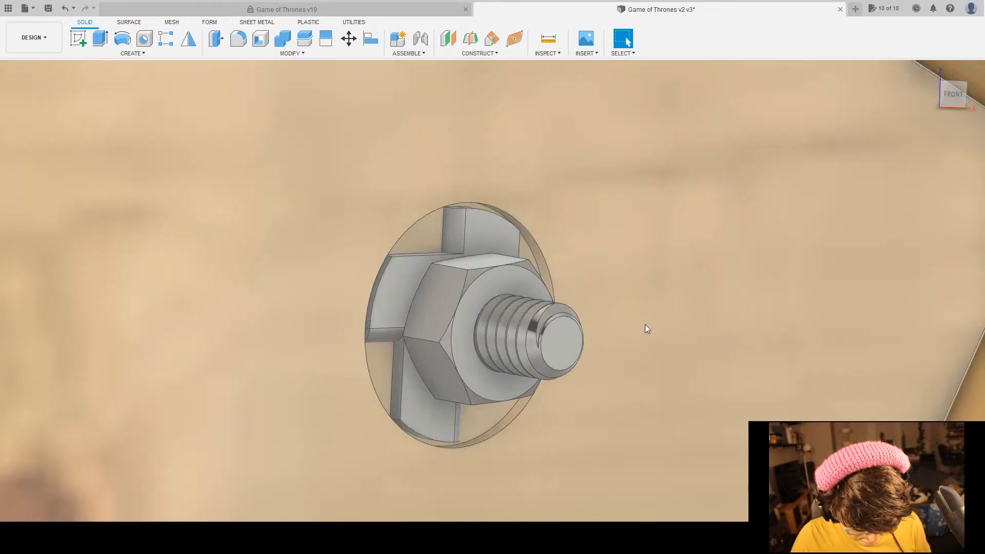
key(i)
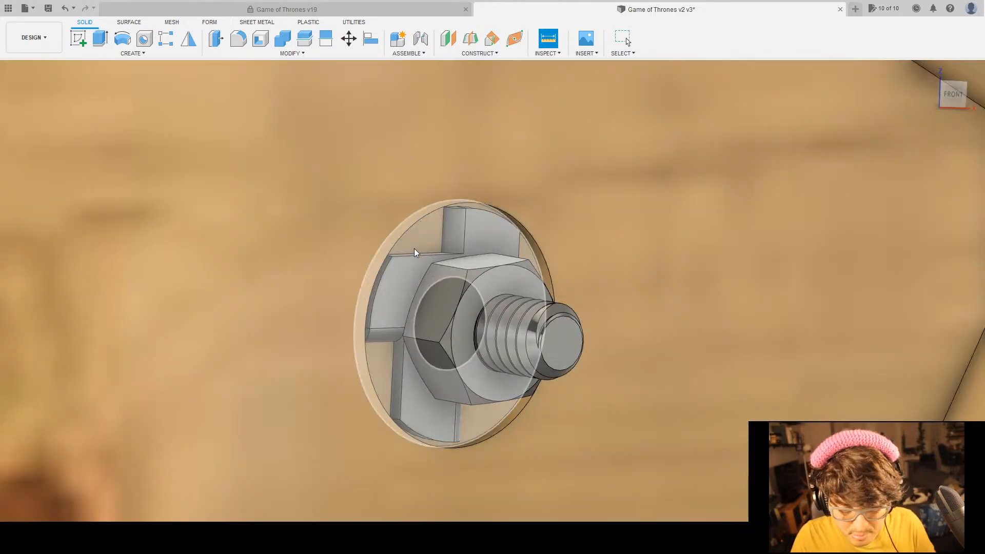
click(422, 239)
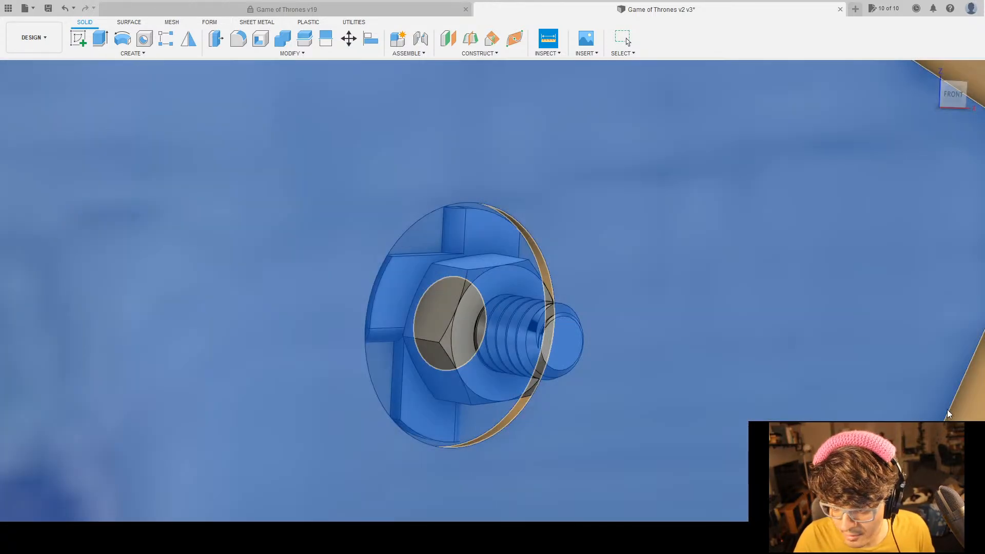
key(Escape)
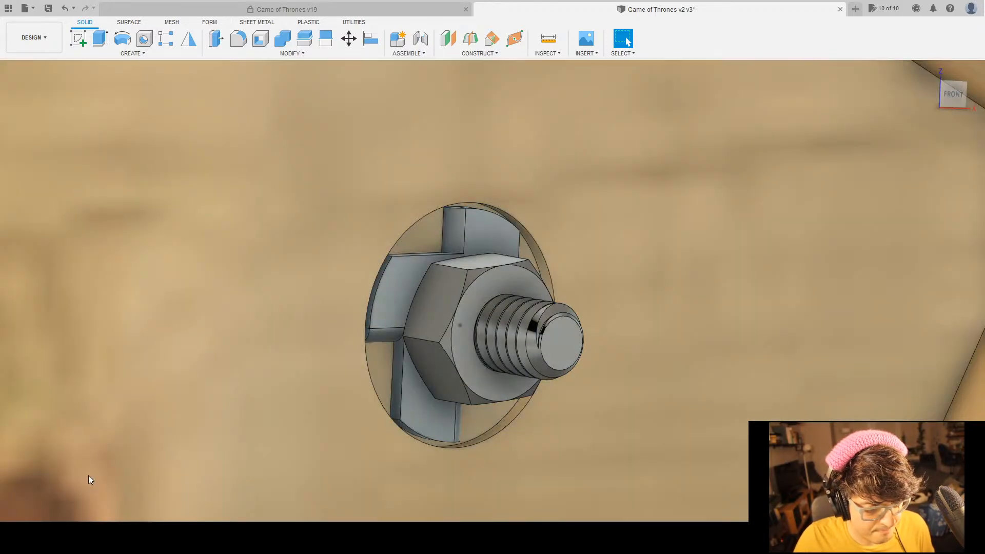
Create a sketch on the board's front face and select both bolts' circular recess profiles for an extrusion.
click(90, 480)
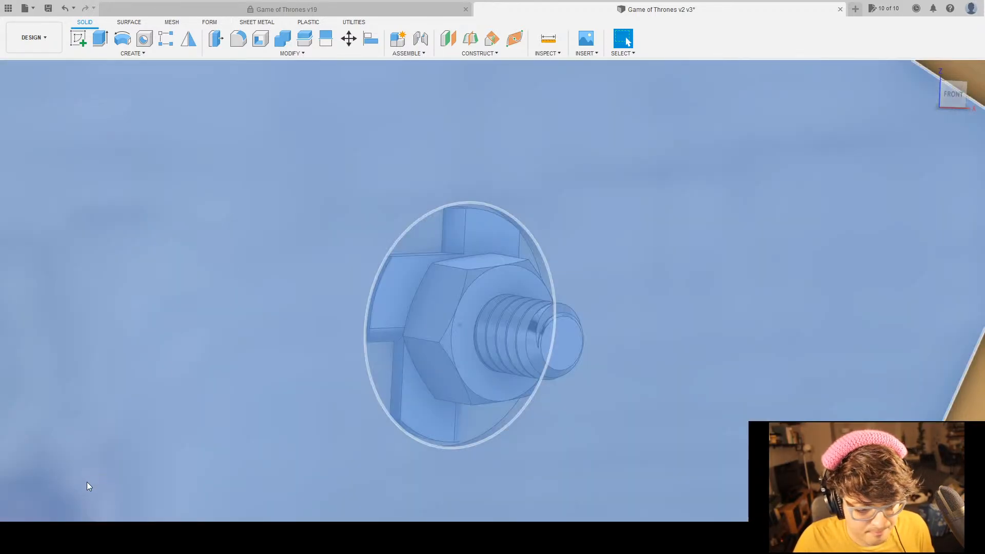
key(s)
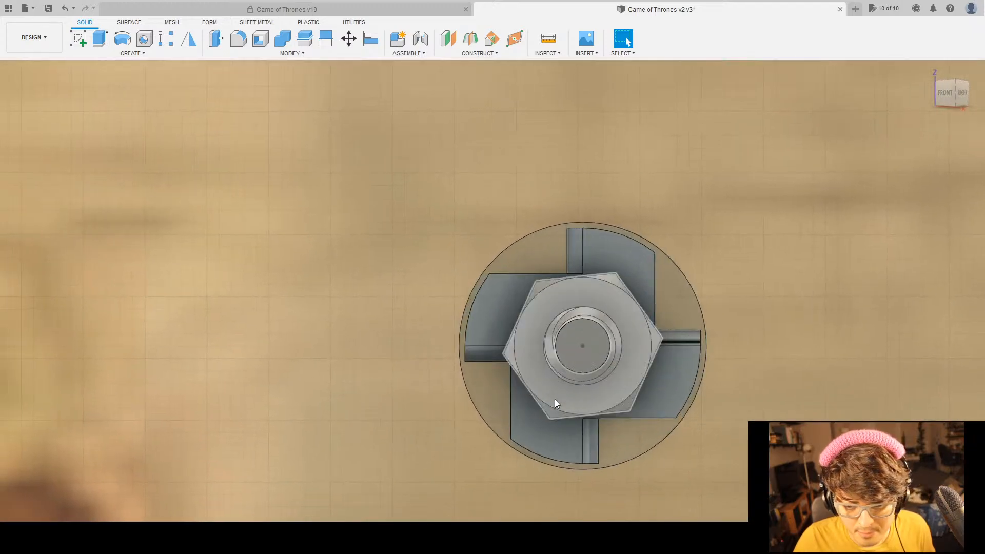
middle_drag(721, 385, 528, 286)
key(e)
click(479, 208)
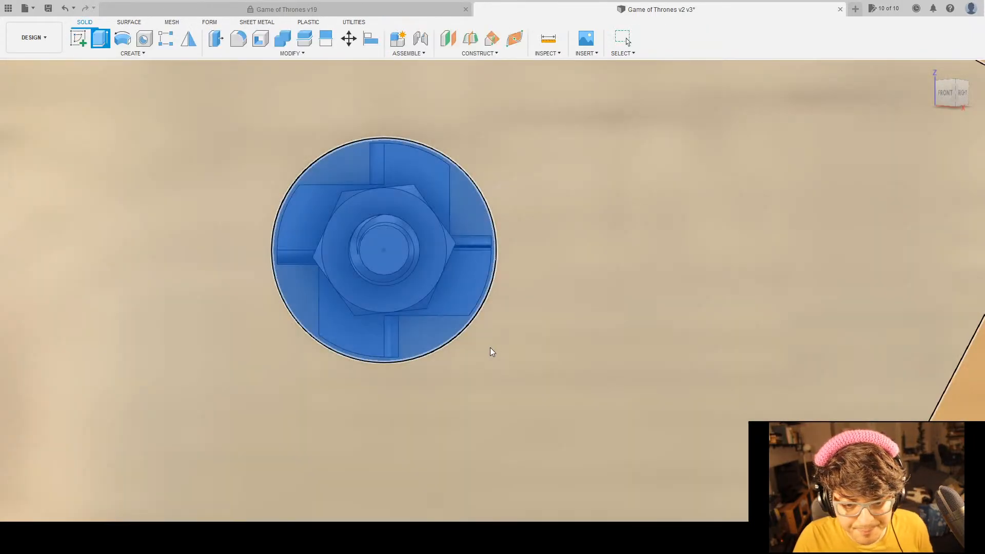
scroll(492, 349, down, 7)
middle_drag(511, 383, 477, 198)
middle_drag(533, 154, 439, 481)
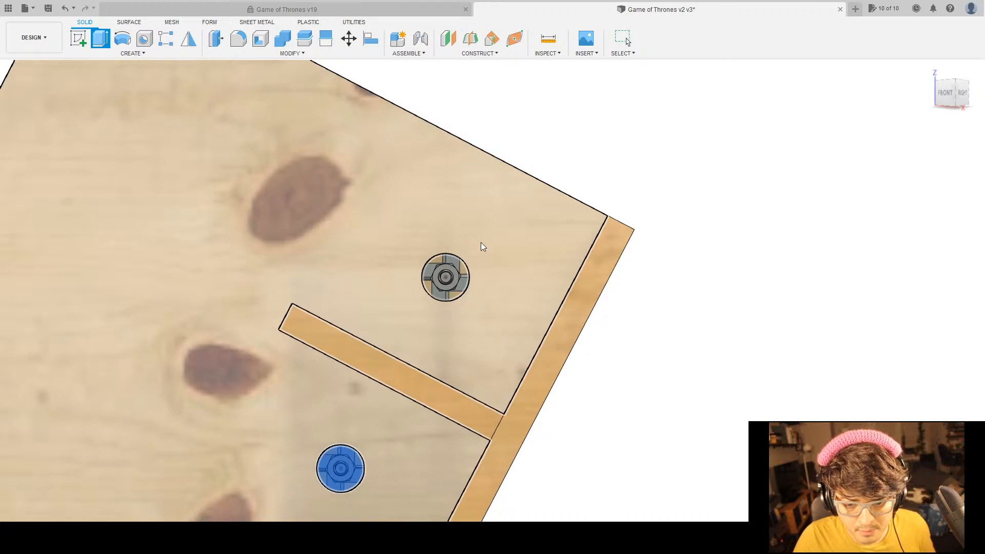
scroll(452, 266, up, 6)
click(460, 269)
shift+middle_drag(469, 303, 500, 304)
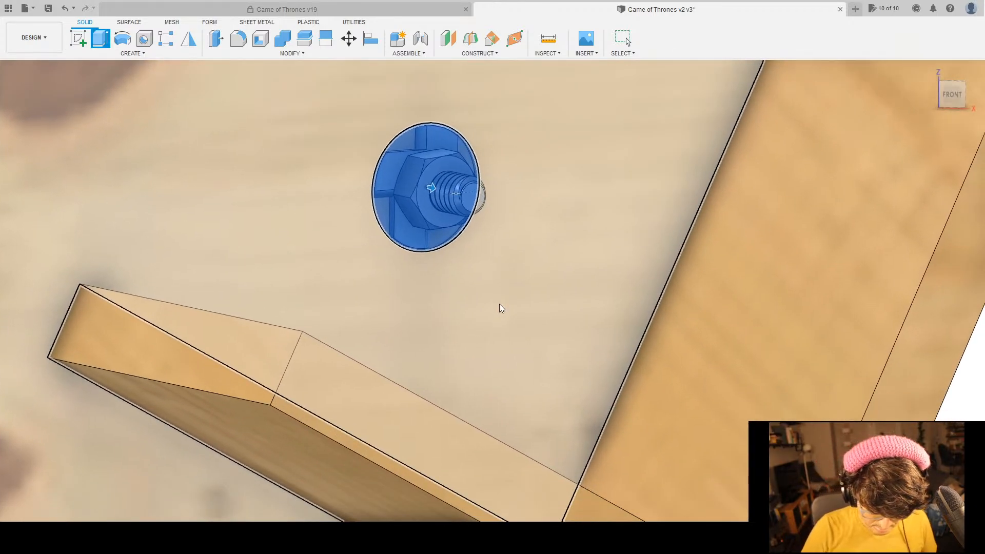
Extrude both profiles into the recesses as thin discs, entering -1 and adjusting the extent, and complete the extrusion.
text(-1)
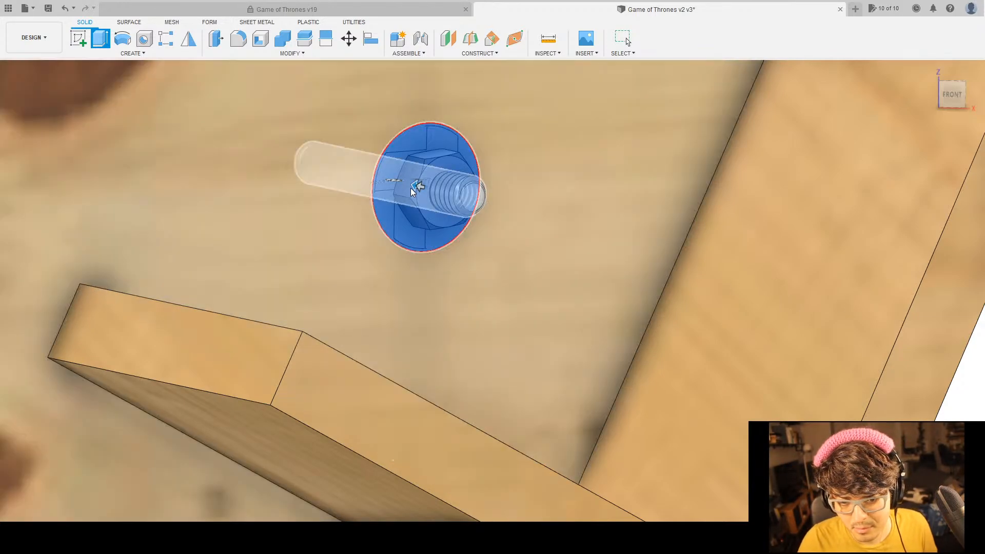
scroll(424, 182, up, 2)
mouse_move(424, 183)
mouse_down()
mouse_move(411, 187)
mouse_move(427, 192)
mouse_up()
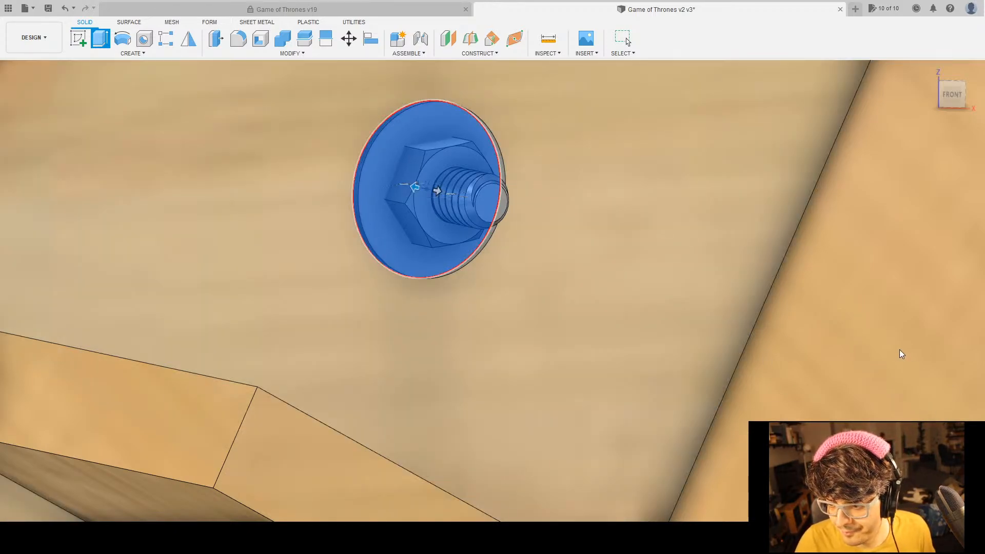
scroll(451, 365, up, 3)
scroll(457, 371, down, 8)
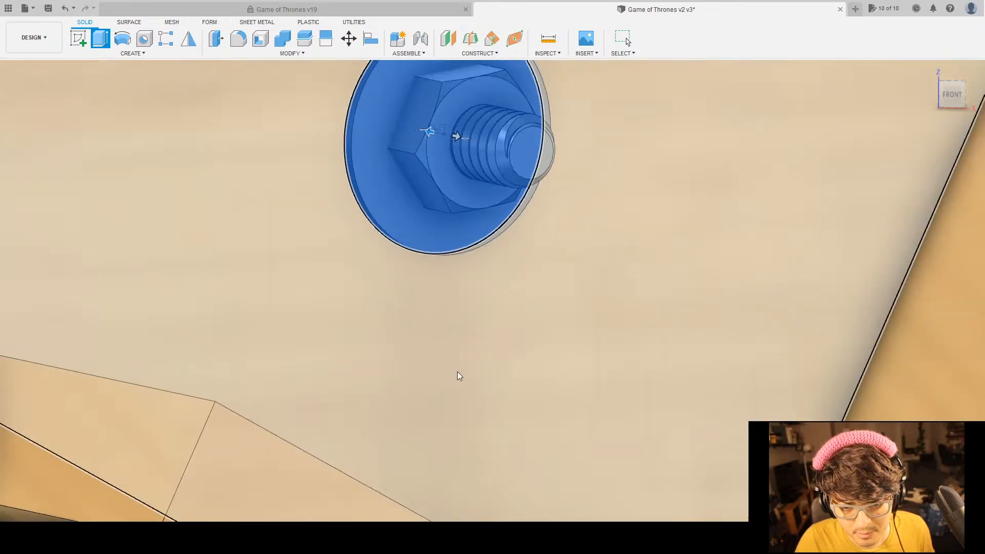
middle_drag(463, 369, 464, 233)
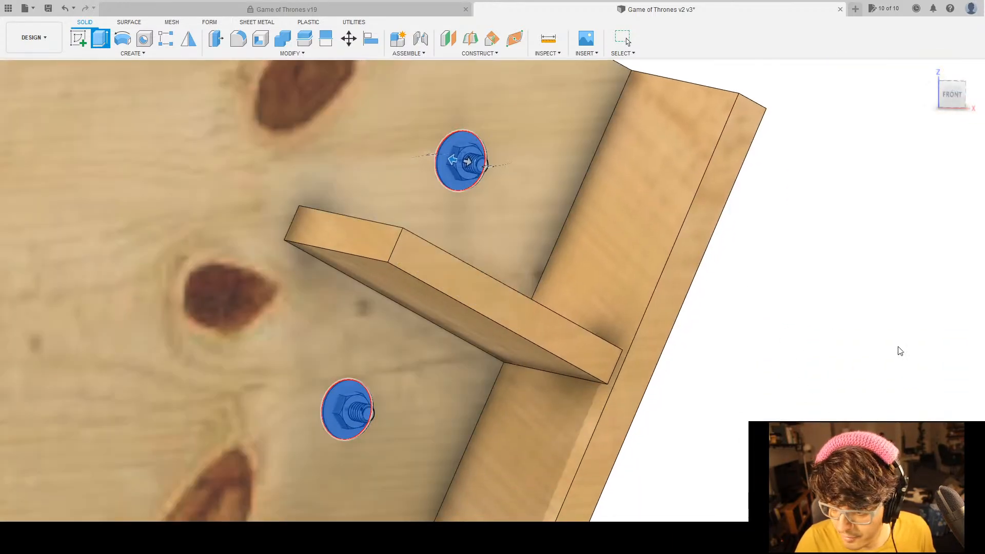
key(Escape)
Inspect the discs around both bolt shafts with the nuts hidden, and the slotted board below them.
scroll(681, 341, down, 4)
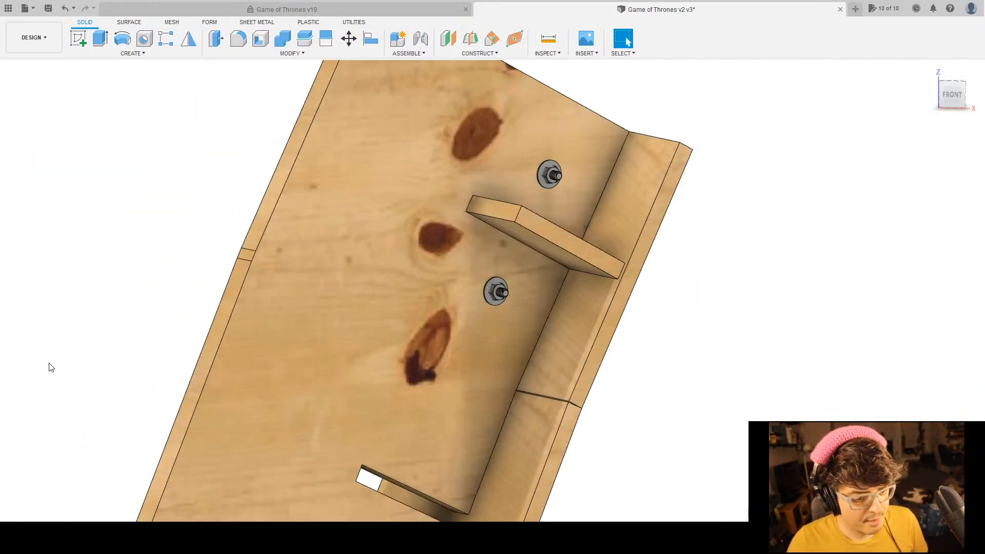
middle_drag(648, 374, 655, 295)
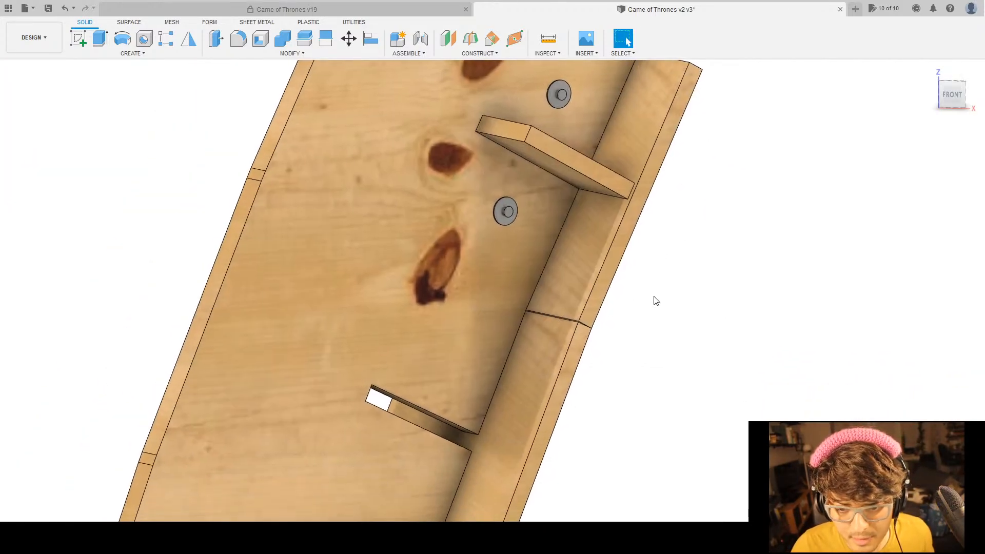
scroll(554, 213, up, 5)
scroll(577, 359, down, 8)
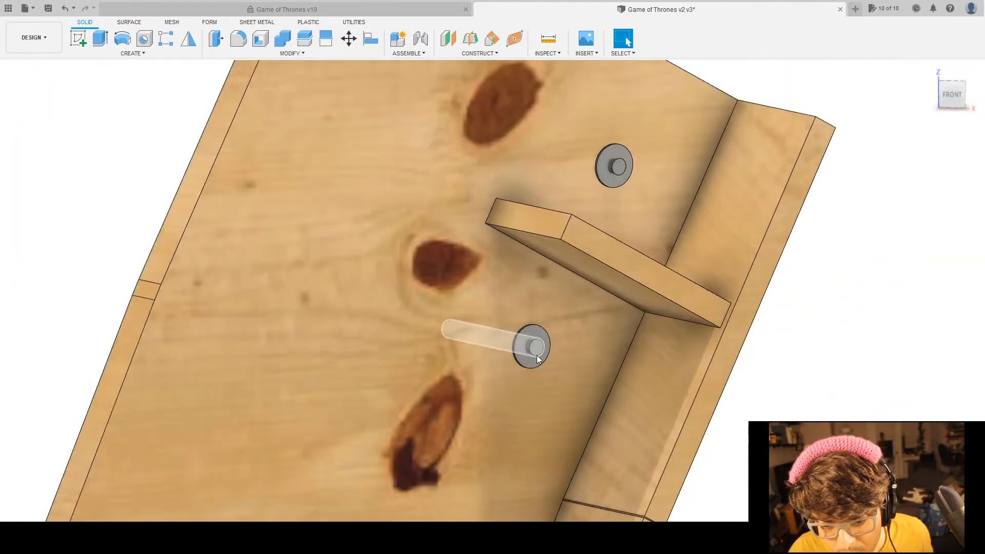
scroll(534, 348, down, 6)
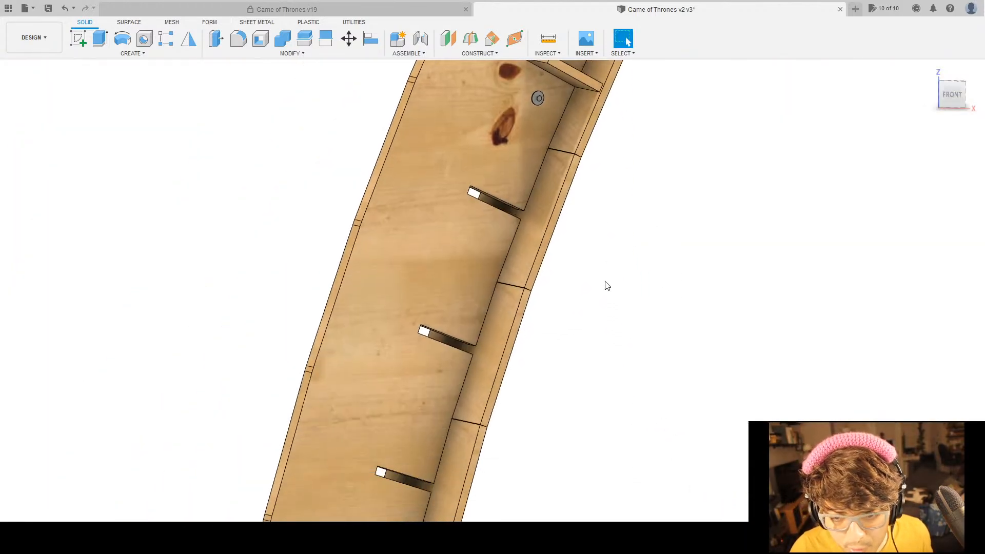
Create an offset construction plane from the face of the lower slotted board overlapping the joint.
scroll(605, 285, down, 2)
mouse_move(609, 316)
shift+middle_down()
mouse_move(662, 324)
mouse_move(643, 150)
mouse_move(642, 327)
mouse_move(593, 312)
shift+middle_up()
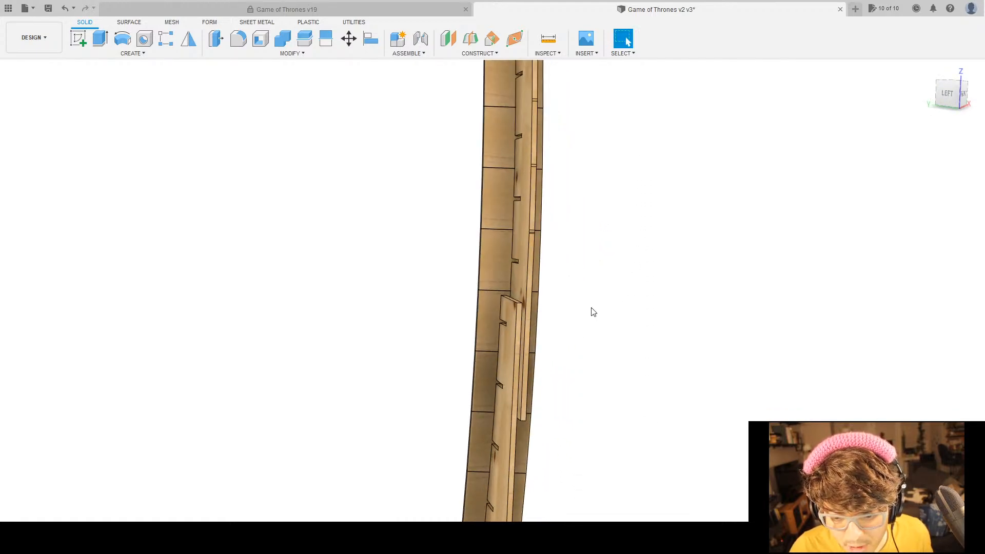
click(448, 40)
click(510, 327)
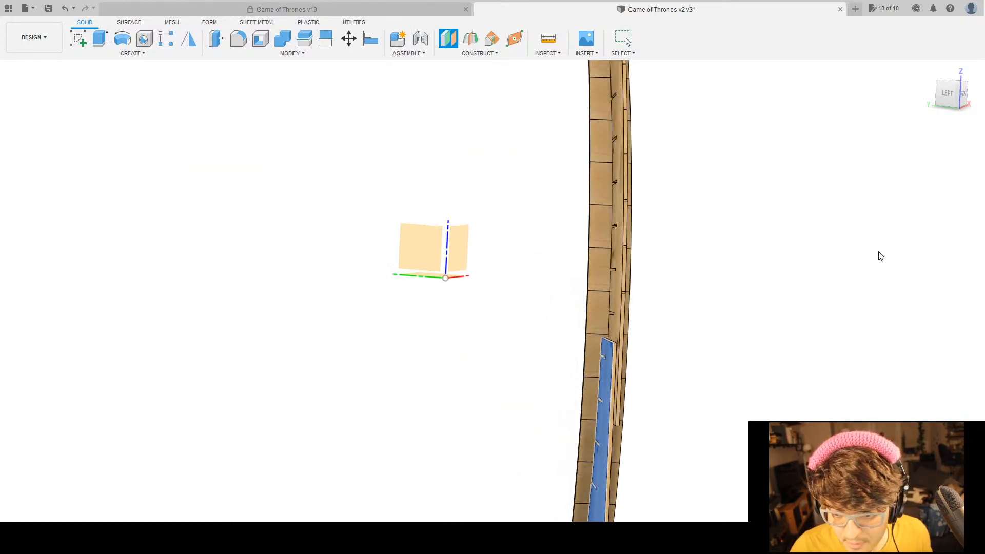
key(Escape)
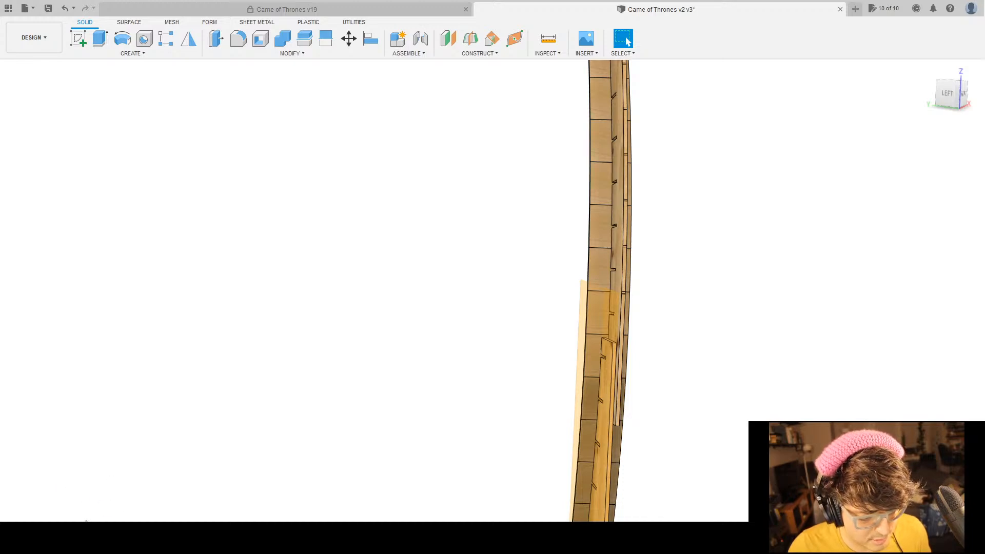
Examine where the construction plane runs relative to the arch boards and the bolted bracket joint.
middle_drag(567, 324, 464, 375)
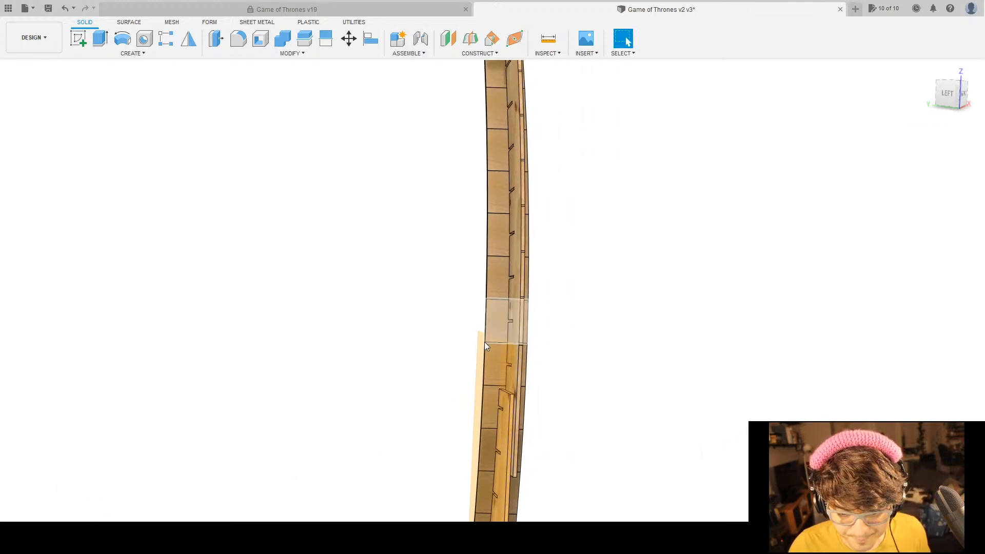
scroll(483, 331, up, 5)
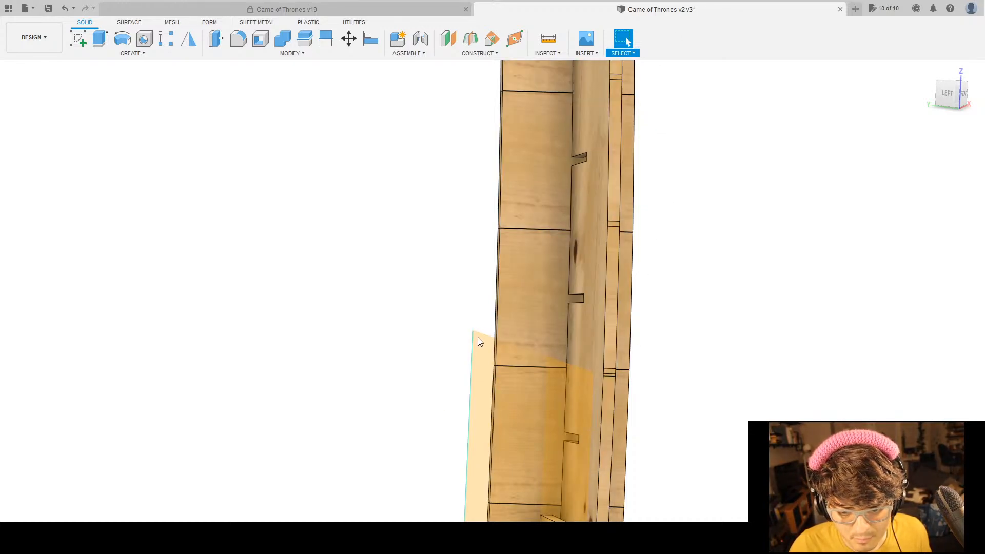
scroll(481, 336, up, 5)
scroll(480, 340, down, 4)
scroll(480, 342, down, 4)
drag(480, 343, 449, 102)
middle_drag(506, 135, 345, 509)
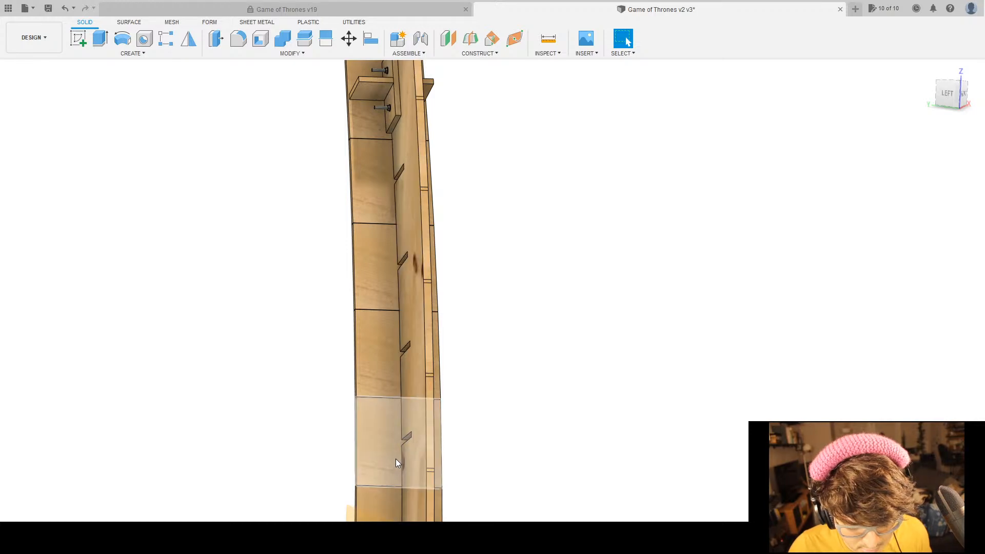
middle_drag(395, 460, 438, 365)
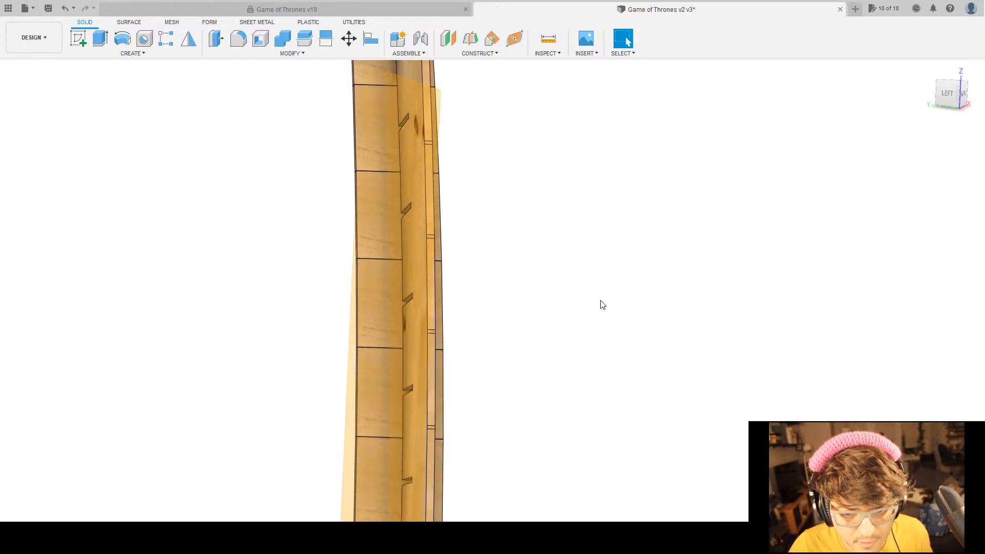
middle_drag(602, 303, 597, 544)
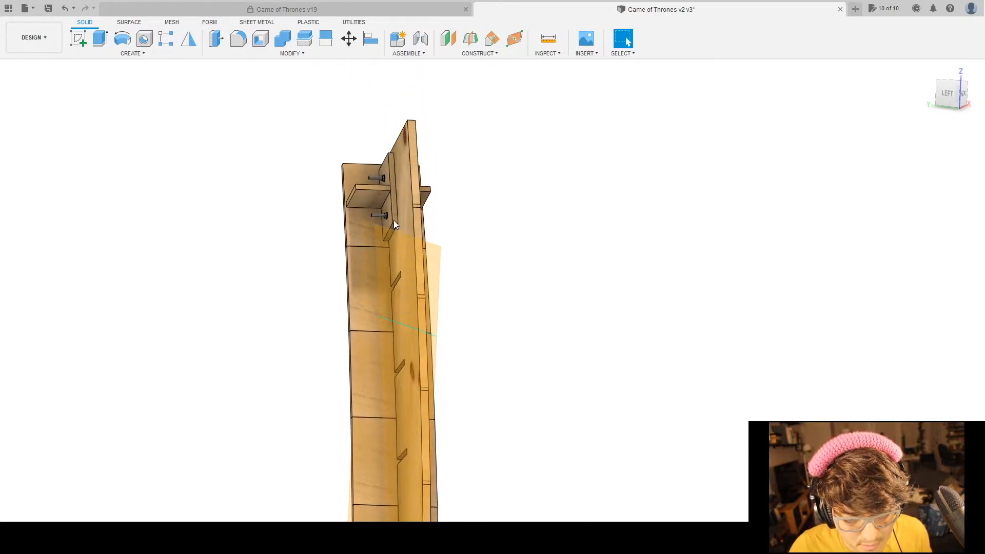
shift+middle_drag(440, 145, 704, 344)
scroll(364, 243, up, 6)
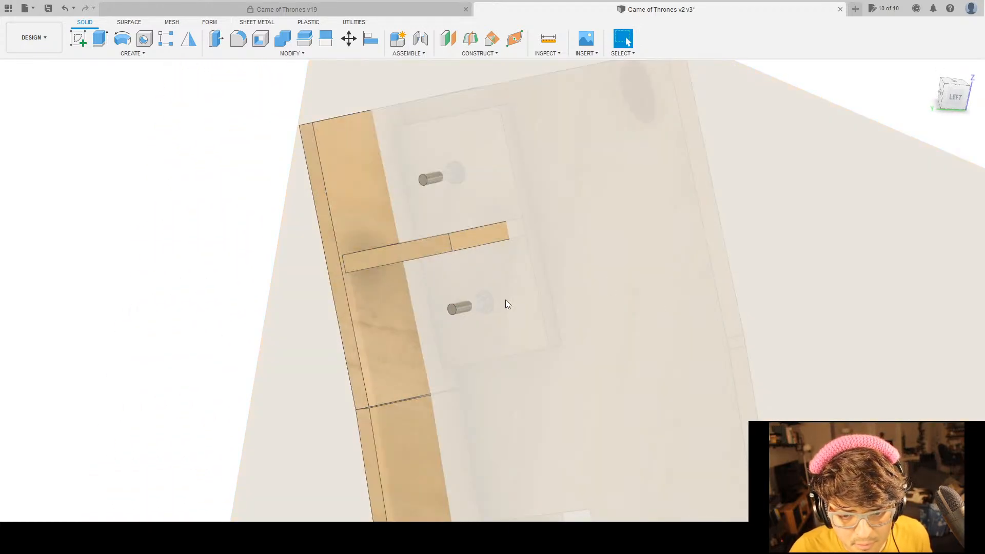
scroll(408, 279, down, 6)
shift+middle_drag(633, 297, 543, 143)
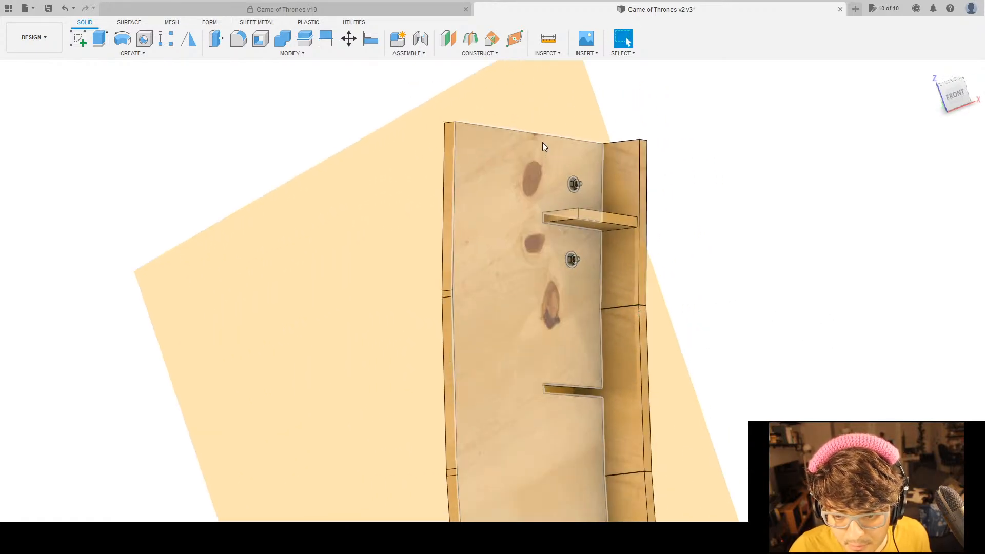
scroll(542, 143, up, 5)
middle_drag(787, 299, 812, 255)
key(m)
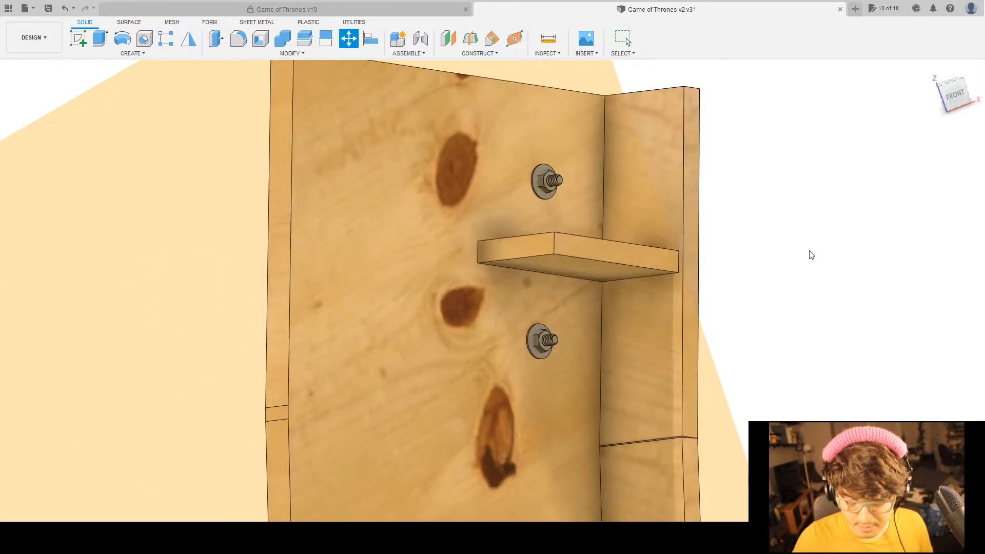
scroll(542, 192, up, 3)
scroll(561, 197, up, 3)
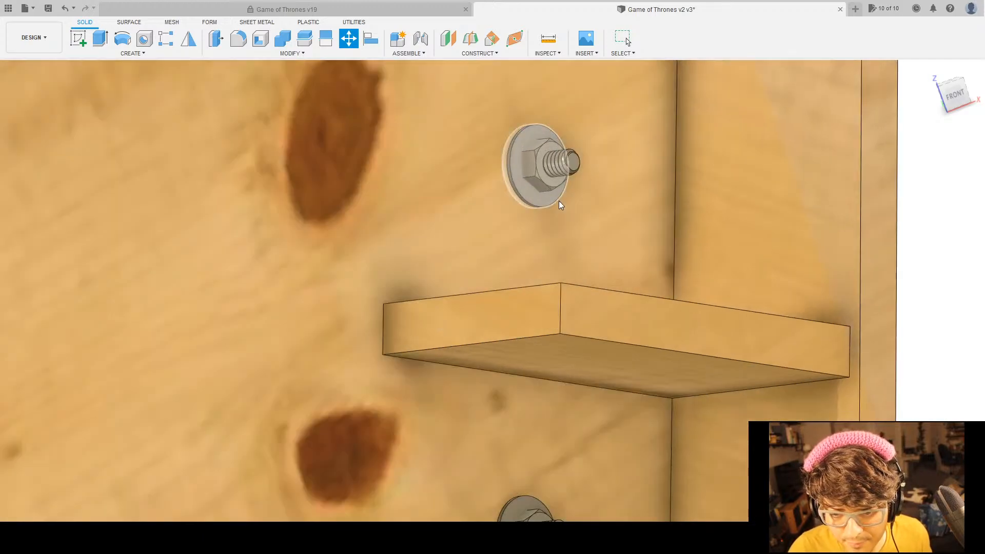
click(559, 201)
middle_drag(581, 273, 565, 149)
scroll(569, 446, down, 8)
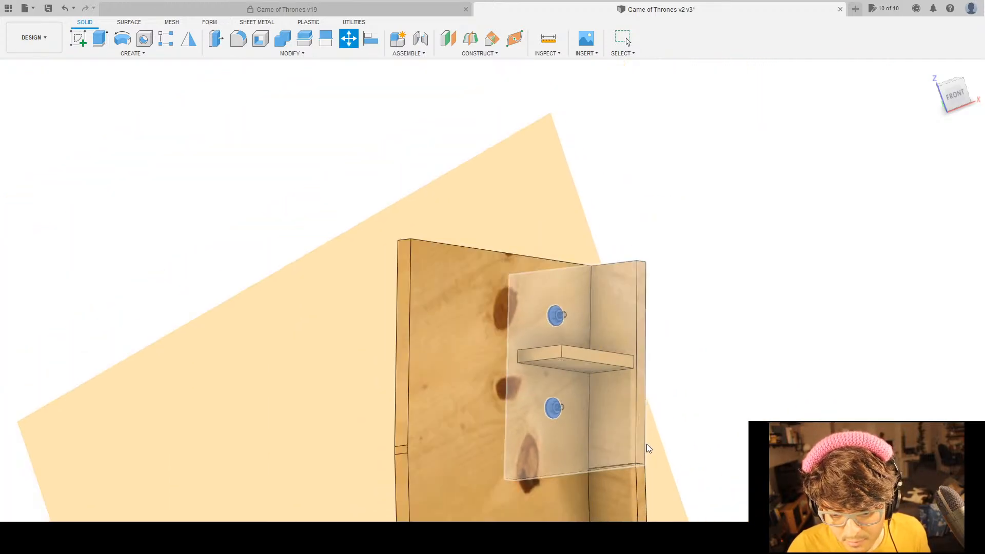
middle_drag(646, 448, 583, 234)
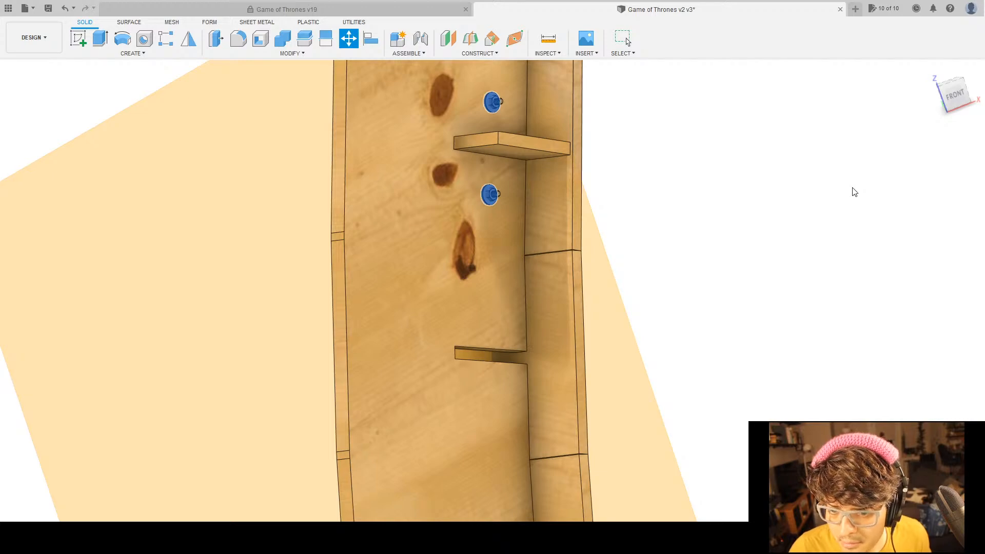
scroll(518, 241, down, 5)
shift+middle_drag(447, 279, 541, 324)
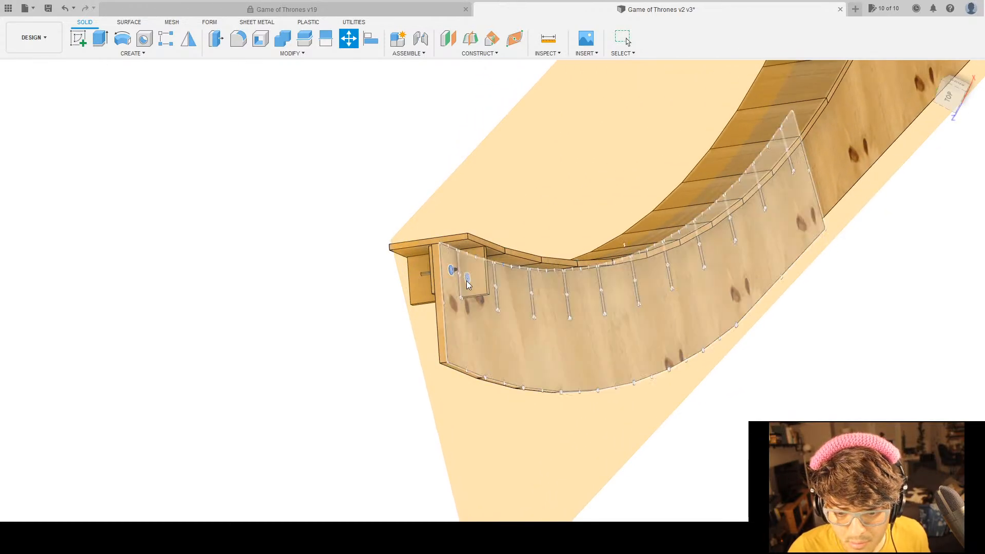
scroll(464, 277, up, 10)
scroll(432, 262, up, 3)
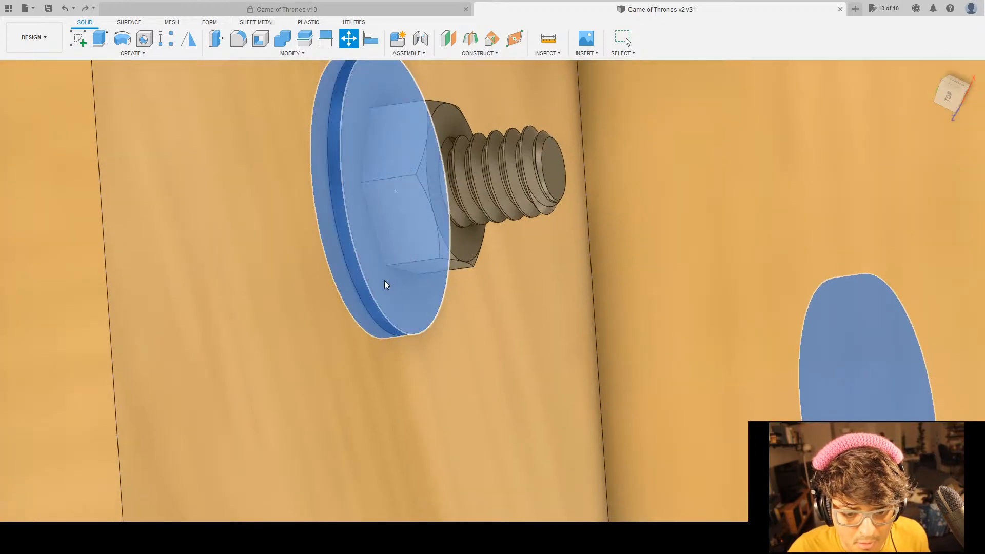
scroll(385, 280, down, 10)
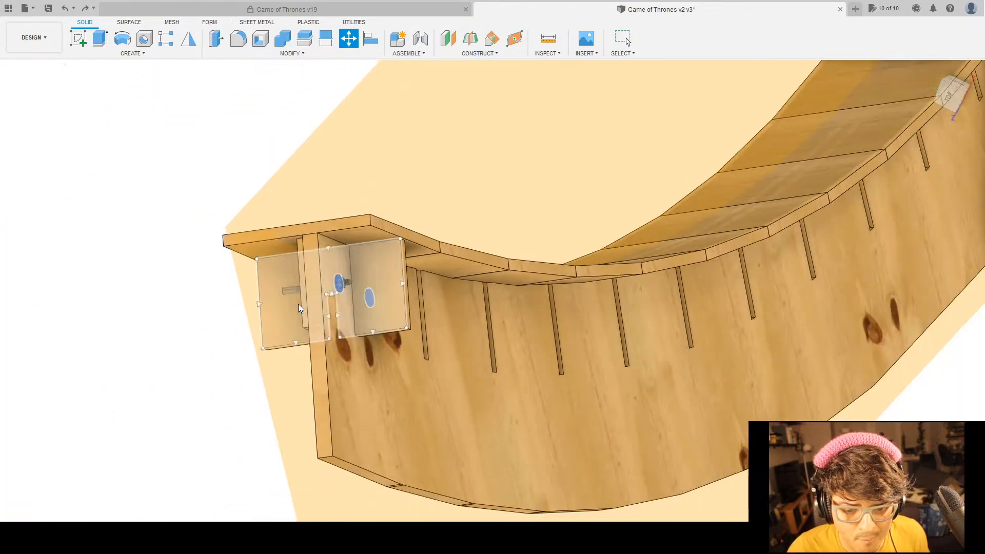
key(Escape)
shift+middle_drag(297, 304, 427, 308)
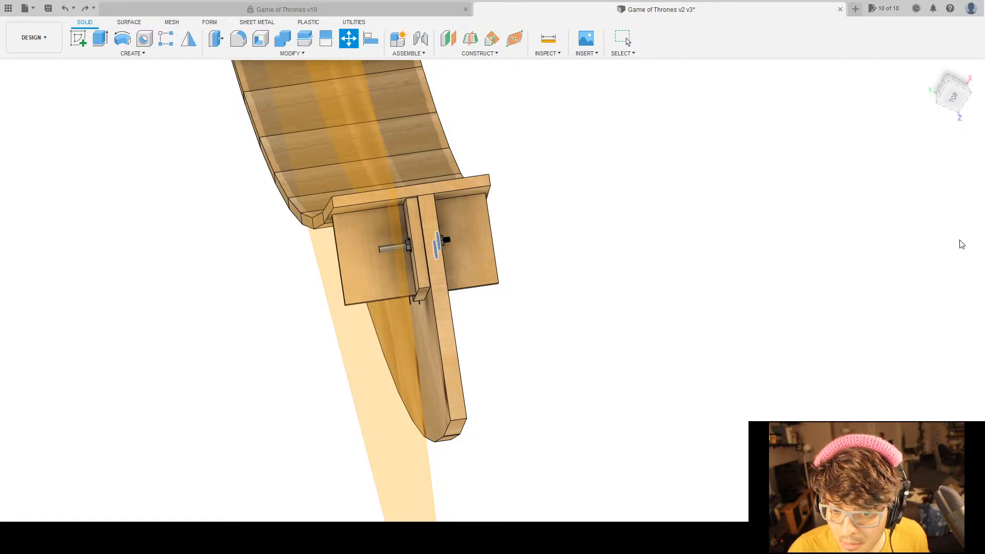
shift+middle_drag(924, 246, 748, 257)
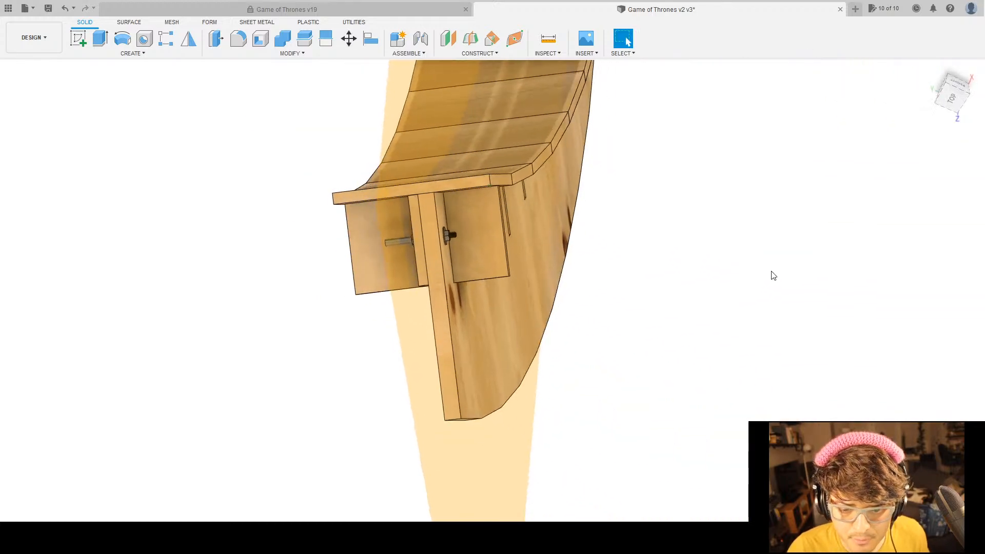
Measure the distance from the disc at the end bolt to the construction plane.
key(i)
scroll(433, 242, up, 6)
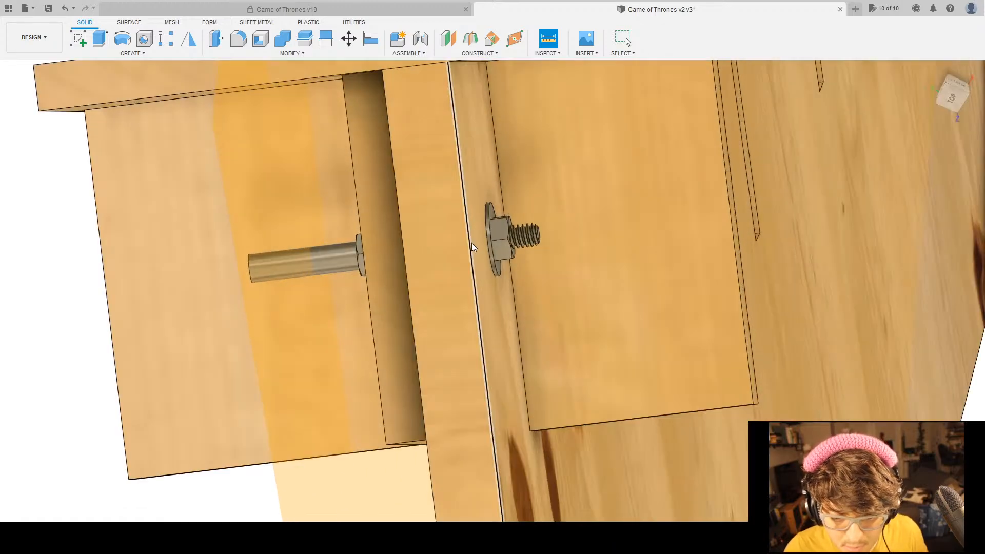
scroll(527, 275, up, 2)
shift+middle_drag(523, 276, 449, 284)
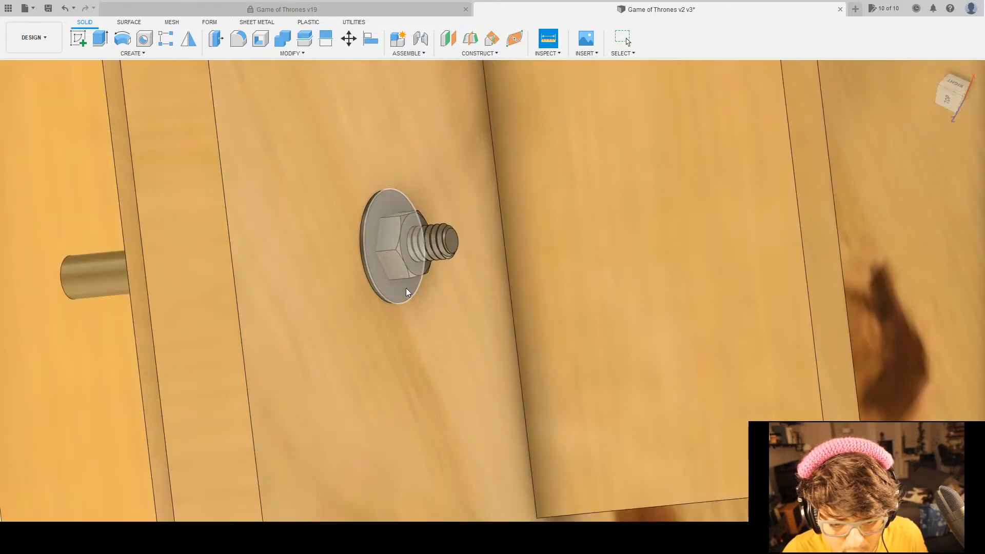
click(405, 288)
scroll(379, 312, down, 6)
middle_drag(336, 332, 481, 246)
click(400, 295)
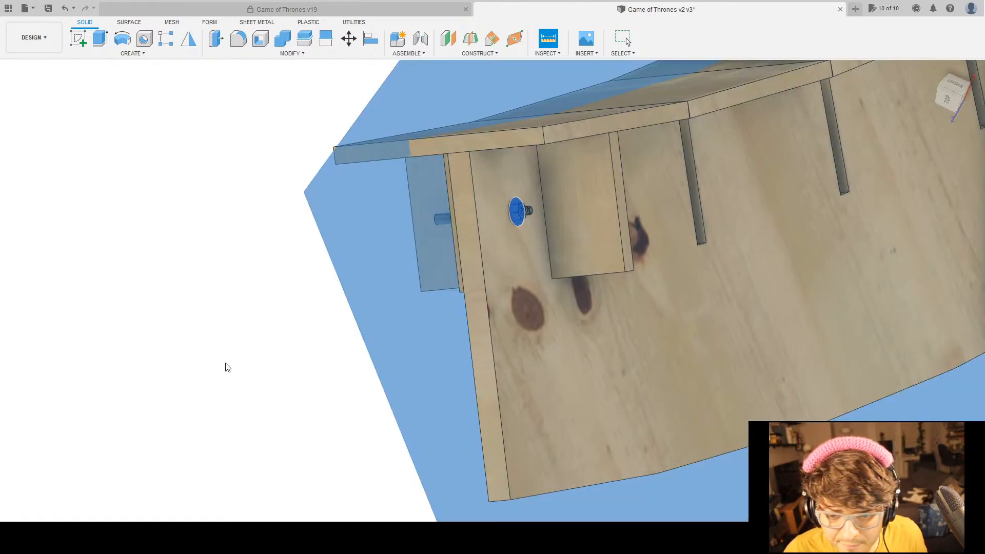
mouse_move(227, 367)
shift+middle_down()
mouse_move(255, 358)
mouse_move(235, 361)
shift+middle_up()
key(i)
click(627, 41)
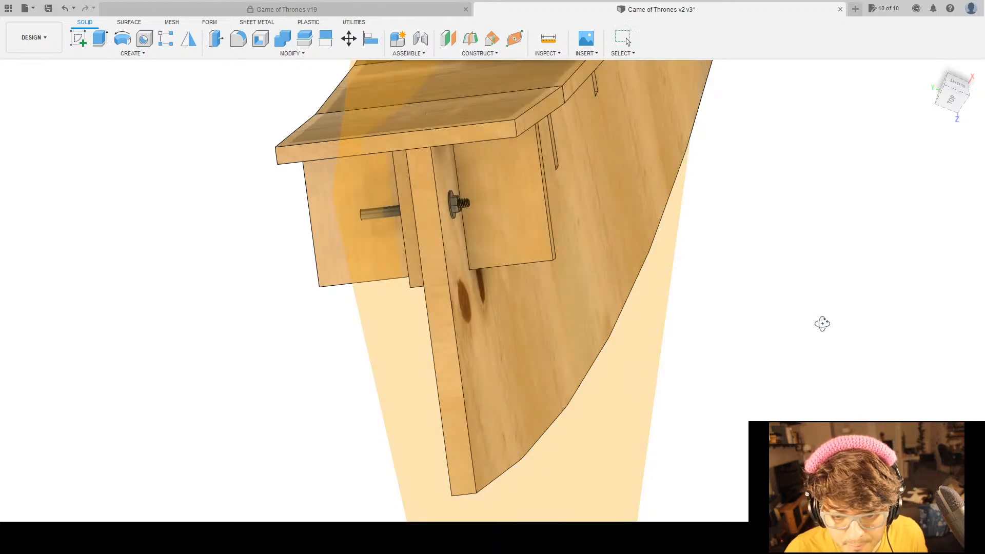
Select the discs around both bolts on the large board and start a Move.
scroll(816, 329, up, 3)
key(m)
scroll(413, 227, up, 3)
middle_drag(193, 213, 336, 161)
click(296, 268)
shift+middle_drag(491, 331, 429, 330)
click(186, 217)
scroll(290, 349, down, 5)
shift+middle_drag(265, 359, 465, 320)
key(m)
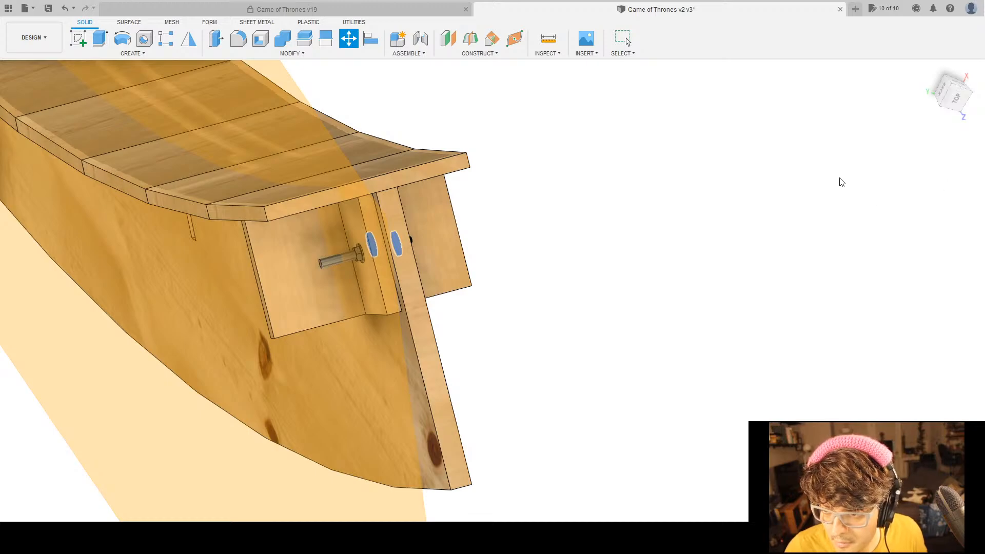
Try sliding both discs along the bolt axis, and reset the move distance to 0.
mouse_move(662, 260)
shift+middle_down()
mouse_move(640, 257)
mouse_move(664, 251)
shift+middle_up()
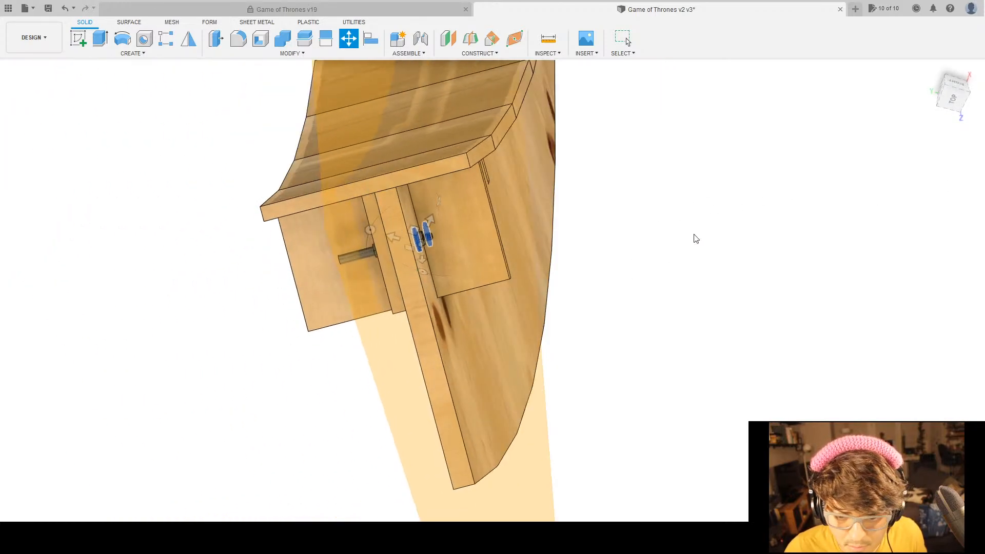
scroll(460, 246, up, 8)
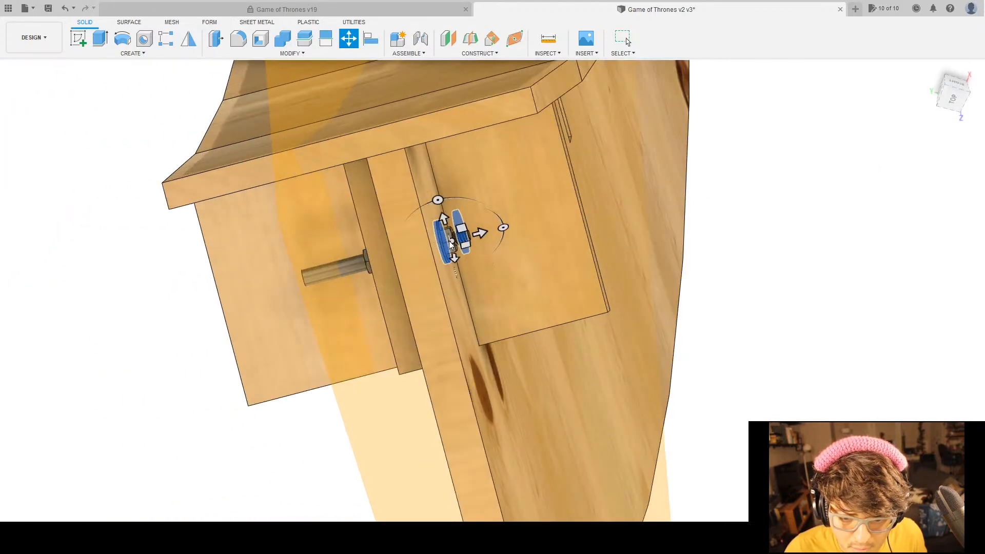
drag(461, 247, 488, 226)
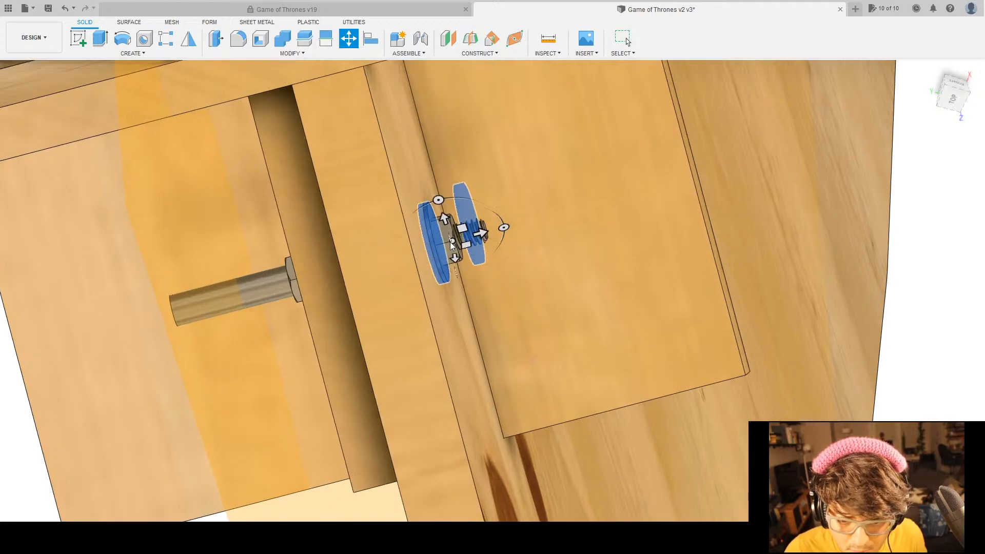
scroll(452, 245, down, 10)
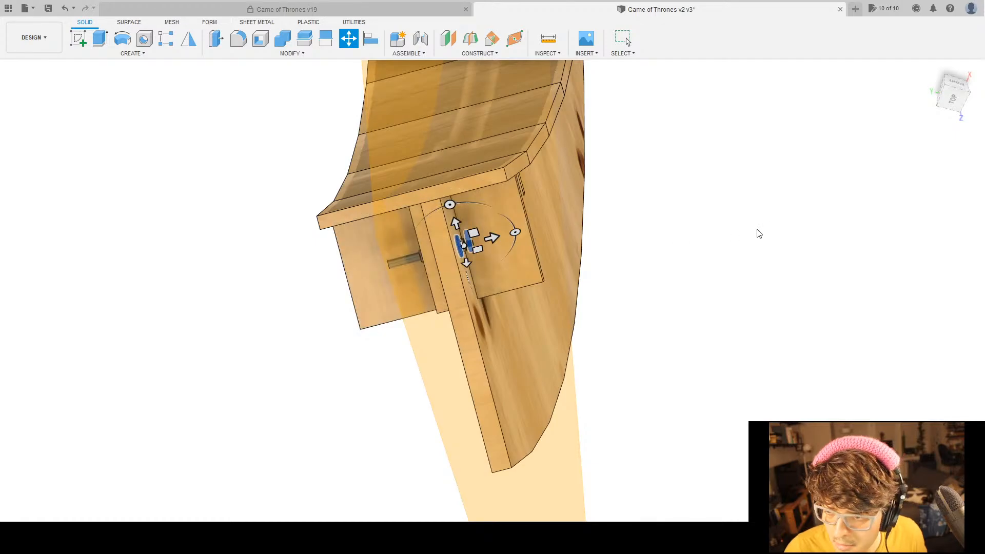
shift+middle_drag(668, 248, 429, 277)
middle_drag(338, 276, 762, 209)
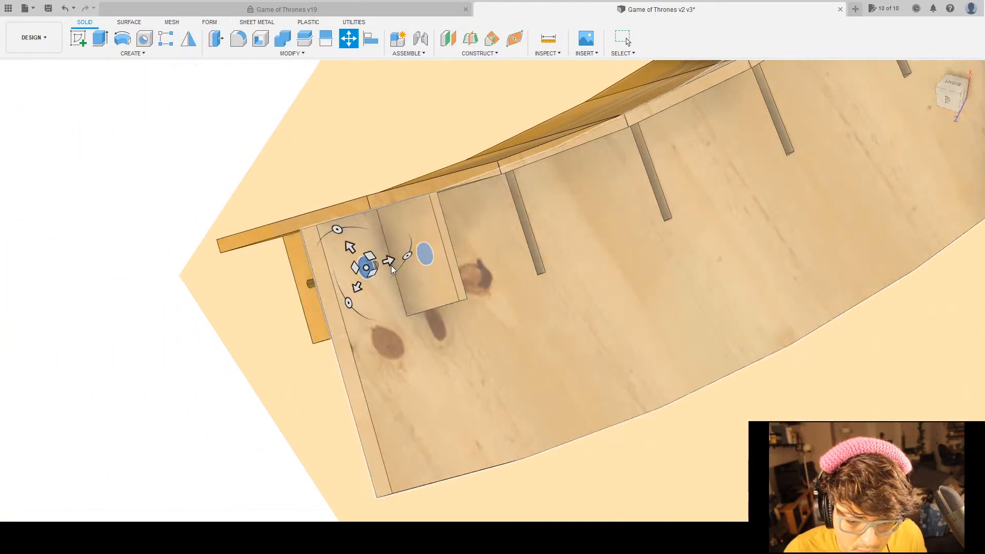
drag(389, 261, 306, 274)
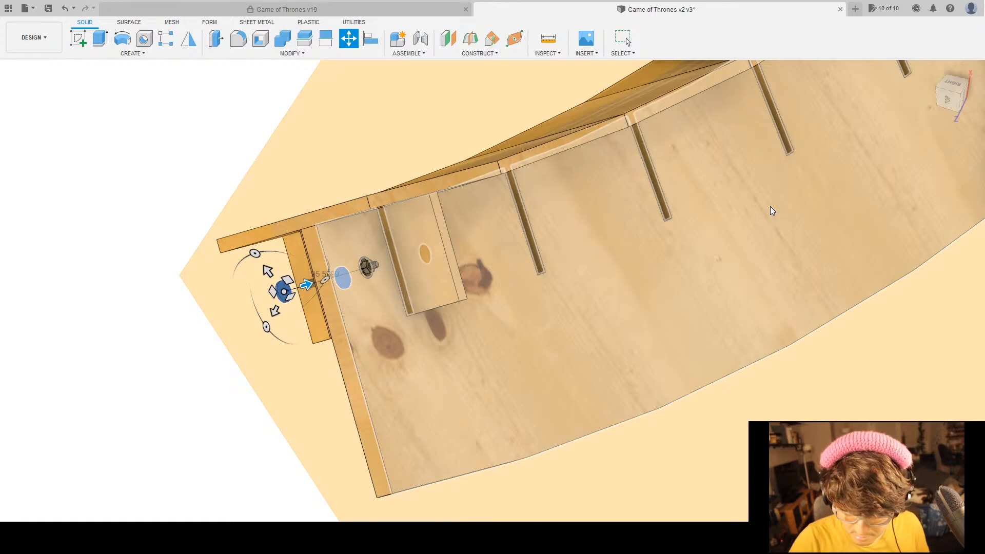
text(0)
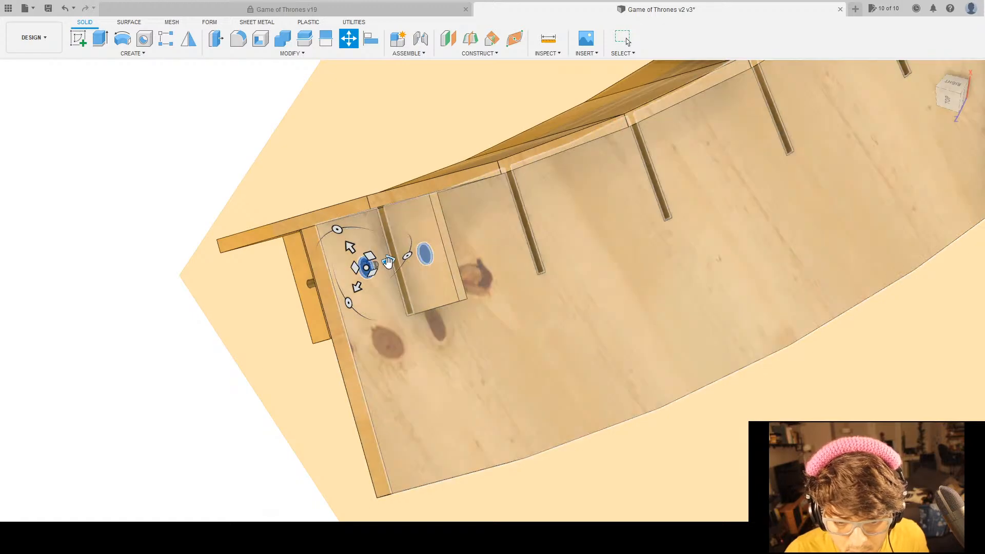
Slide both selected discs back along the bolt axis with a move distance of -48.5.
drag(386, 257, 310, 274)
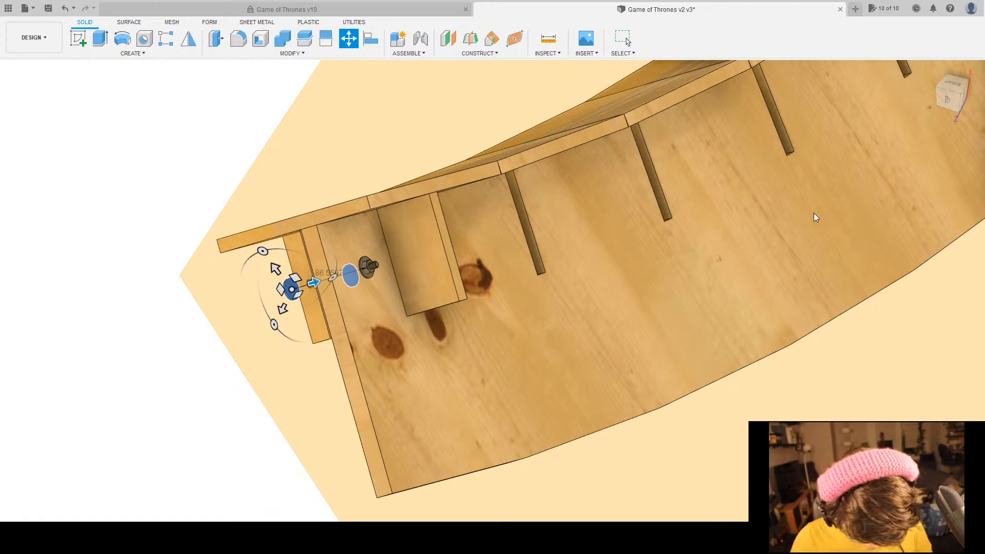
text(-48)
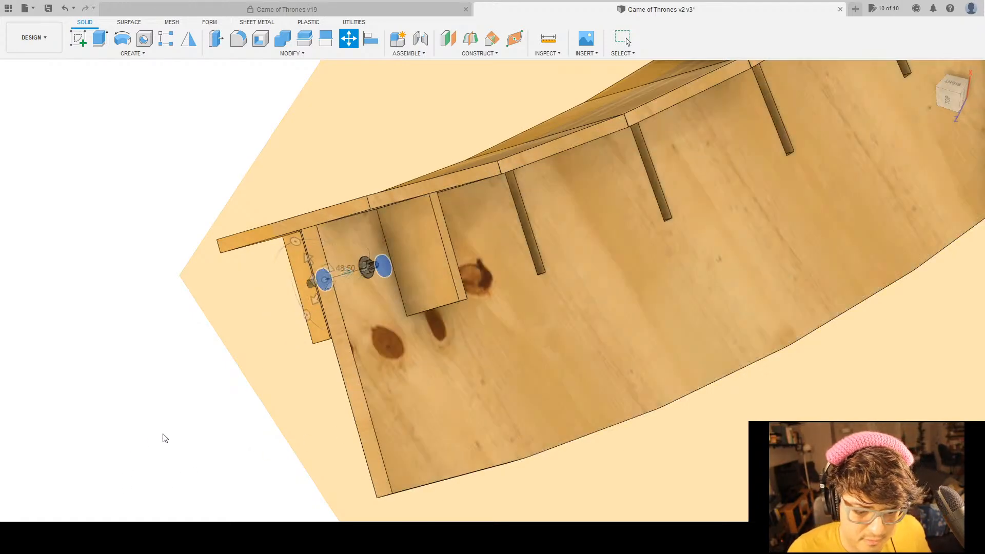
shift+middle_drag(163, 436, 331, 386)
scroll(325, 305, up, 6)
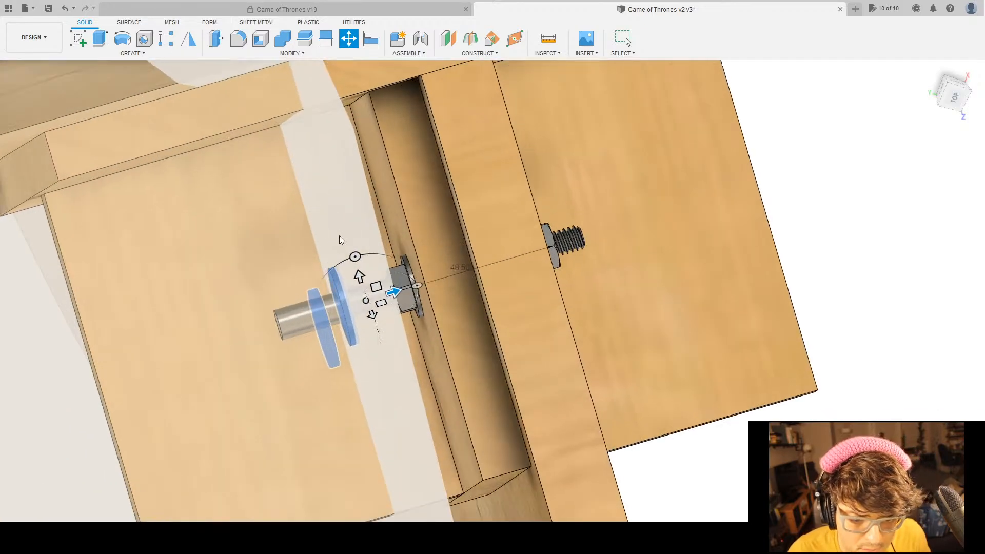
scroll(337, 294, up, 4)
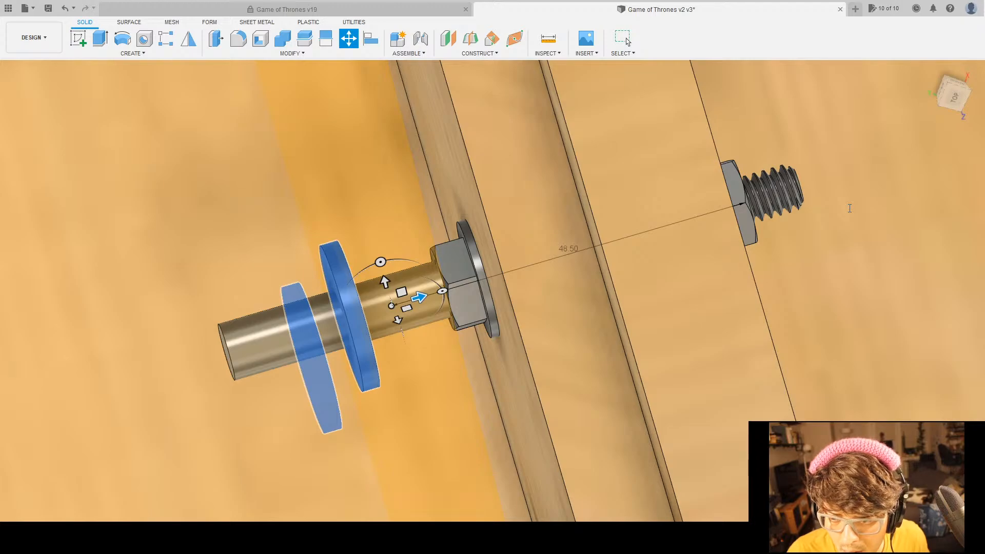
Fine-tune the discs' move distance along the bolts, first by 1.27 and finally to -48.23.
text(-)
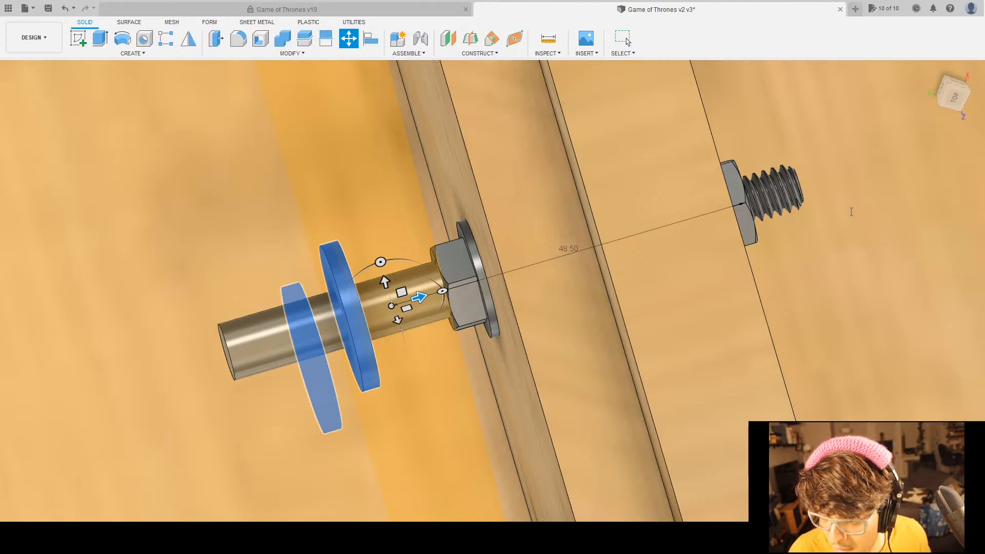
text(-1.27)
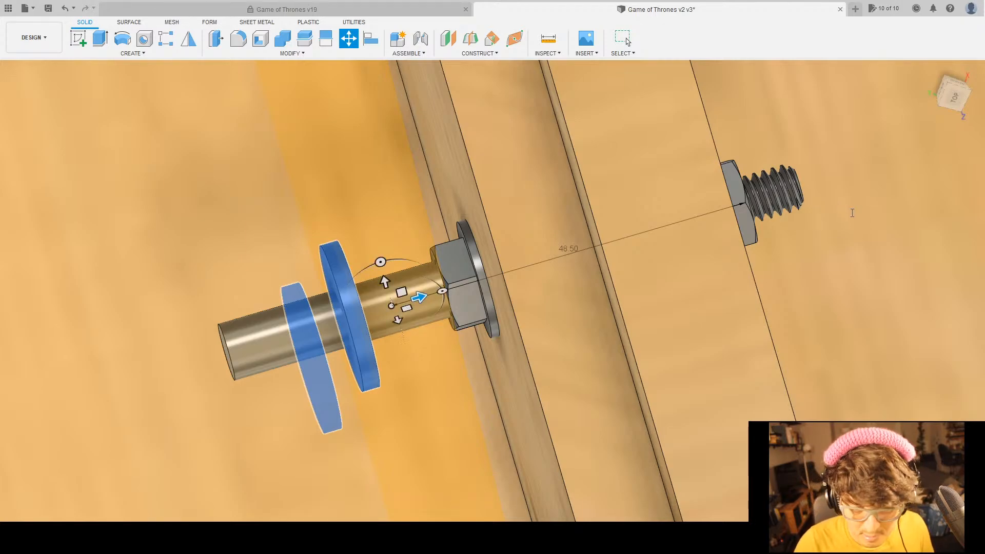
mouse_move(396, 364)
shift+middle_down()
mouse_move(387, 335)
mouse_move(398, 356)
shift+middle_up()
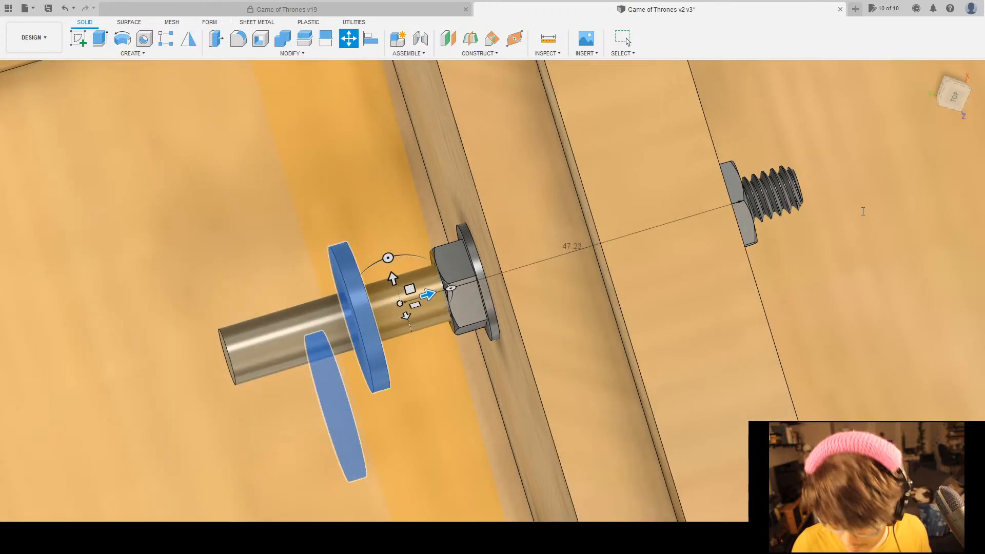
key(BackSpace)
text(9)
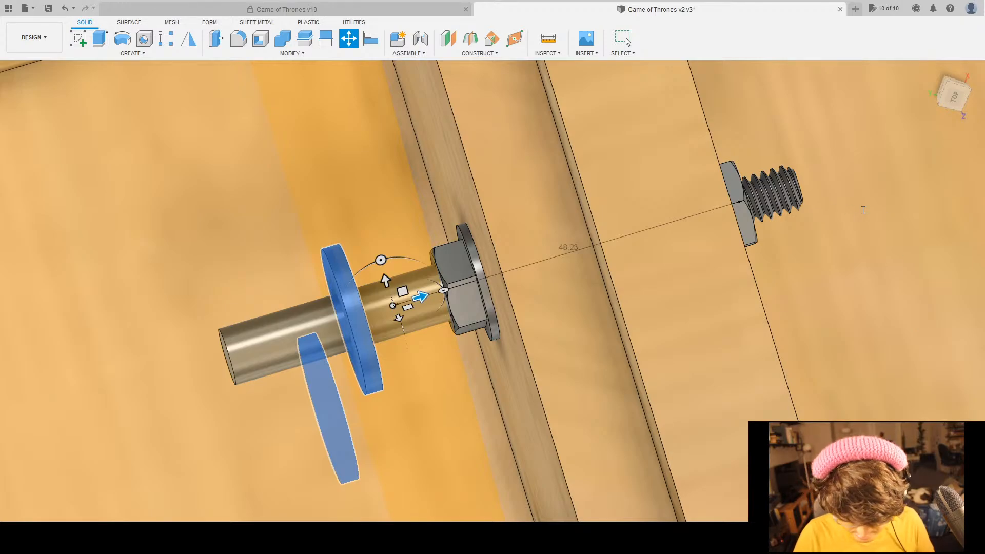
Try disc move distances of -49.23 and -22.5, and return the distance to -48.23.
text(-1)
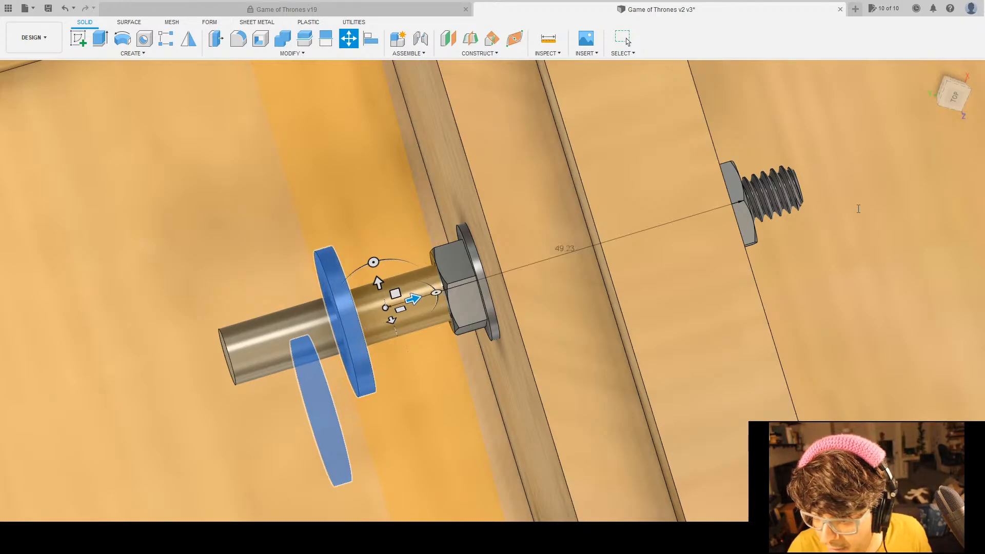
text(-22.5)
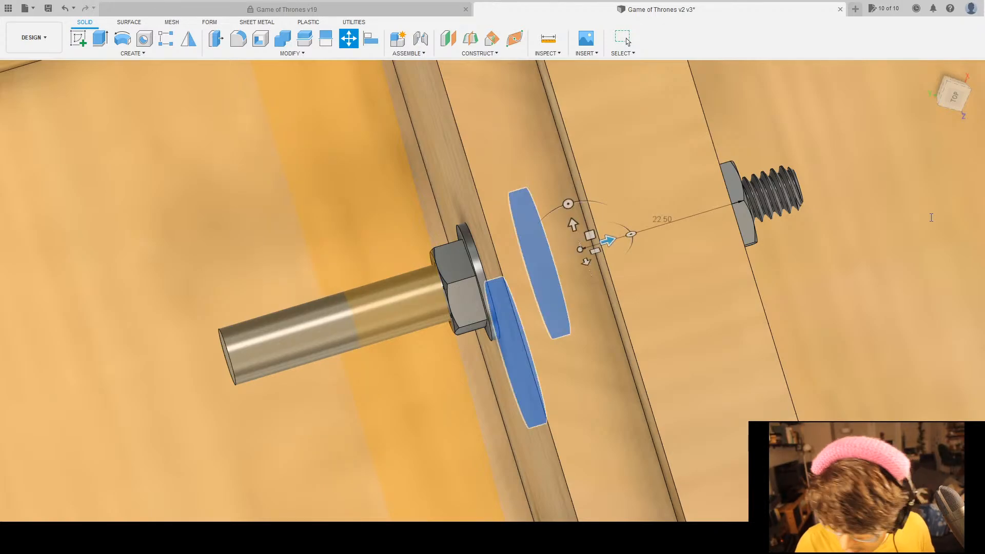
key(Return)
text(-)
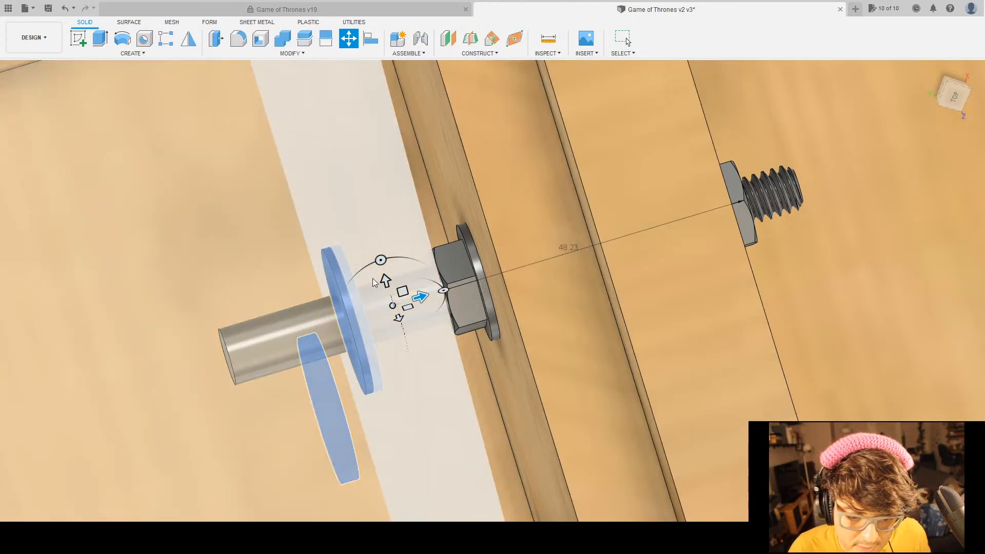
Check the discs' position on the bolt shafts and finish the Move.
shift+middle_drag(373, 278, 407, 324)
scroll(408, 324, up, 4)
scroll(407, 324, down, 10)
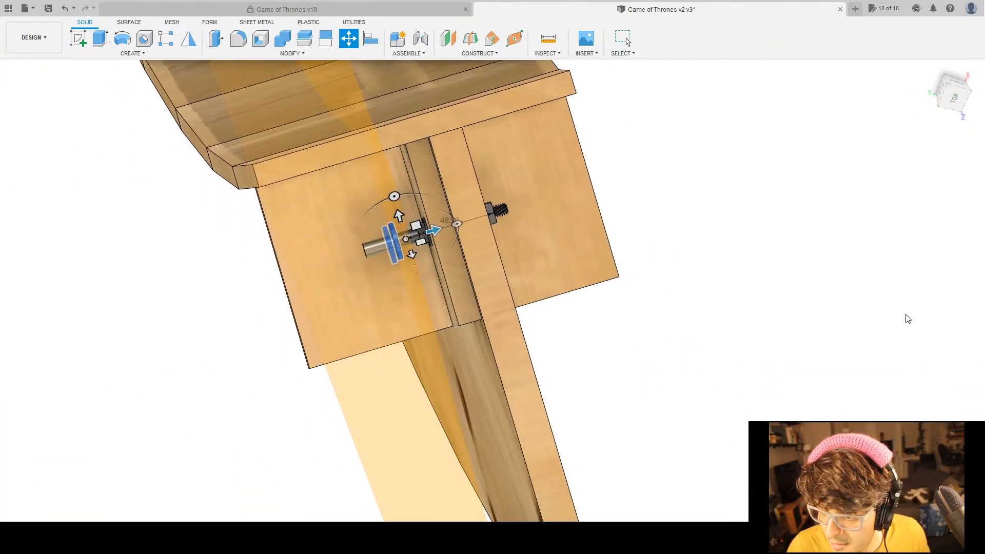
key(Return)
shift+middle_drag(884, 325, 790, 329)
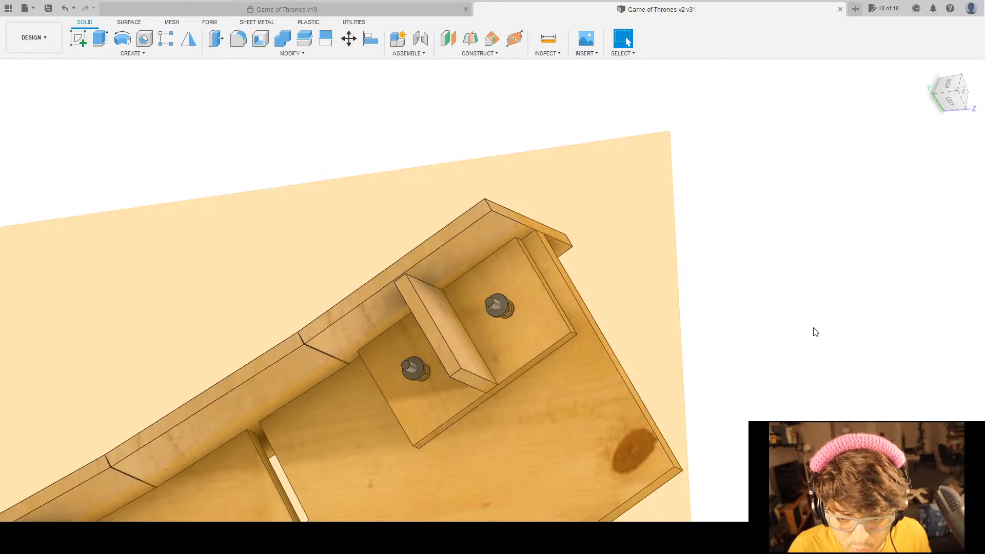
Combine the shaft of the bolt nearest the board's end with the discs on both sides of the joint.
middle_drag(815, 332, 835, 250)
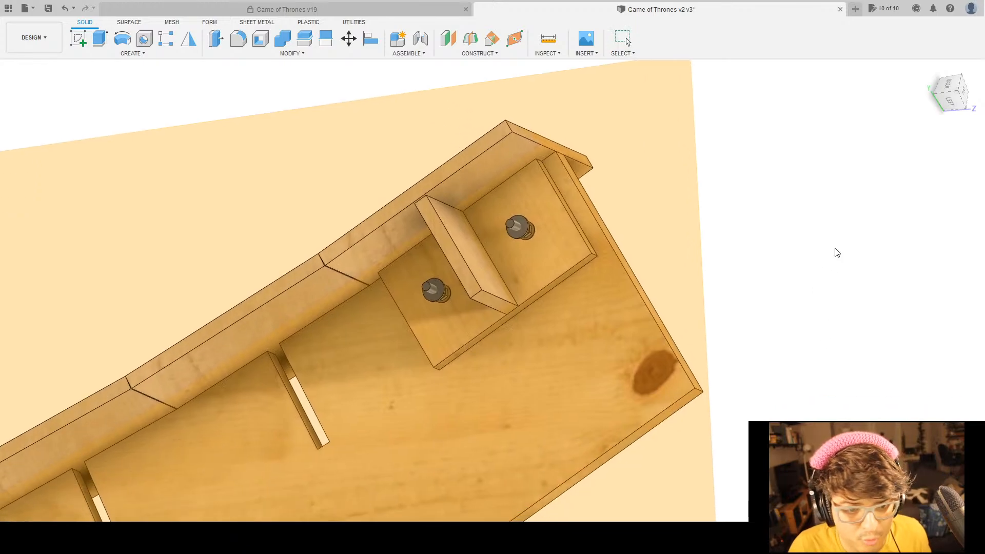
click(283, 40)
scroll(526, 235, up, 5)
click(508, 217)
scroll(586, 349, down, 5)
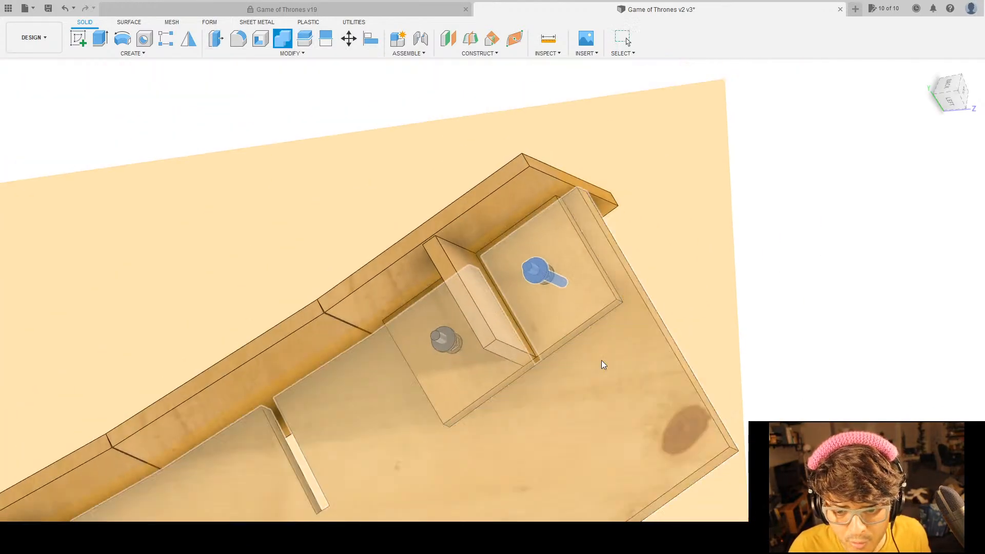
scroll(587, 349, up, 3)
shift+middle_drag(586, 359, 792, 258)
scroll(688, 289, up, 5)
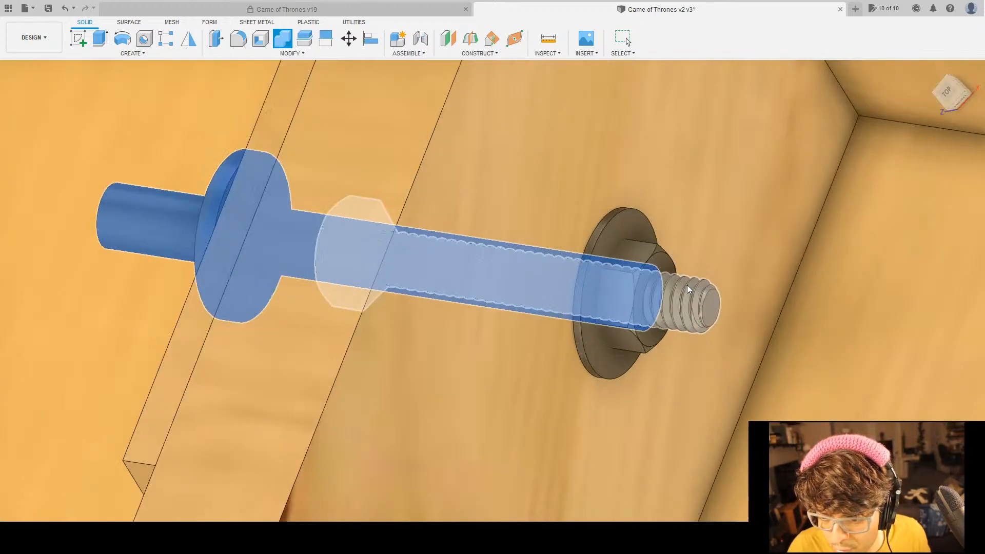
click(620, 217)
scroll(626, 246, down, 5)
scroll(924, 160, down, 3)
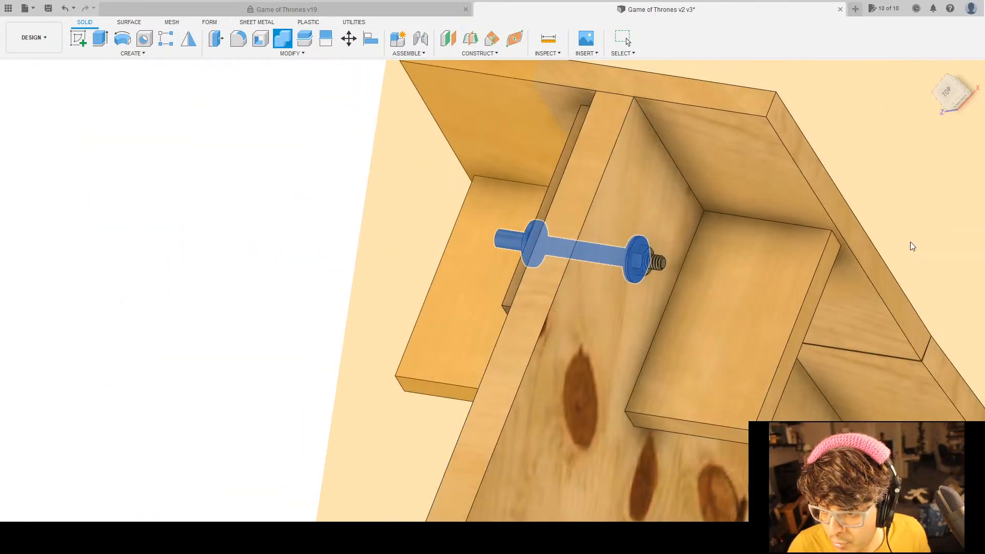
scroll(491, 239, down, 6)
key(Escape)
scroll(493, 259, down, 3)
shift+middle_drag(366, 299, 813, 322)
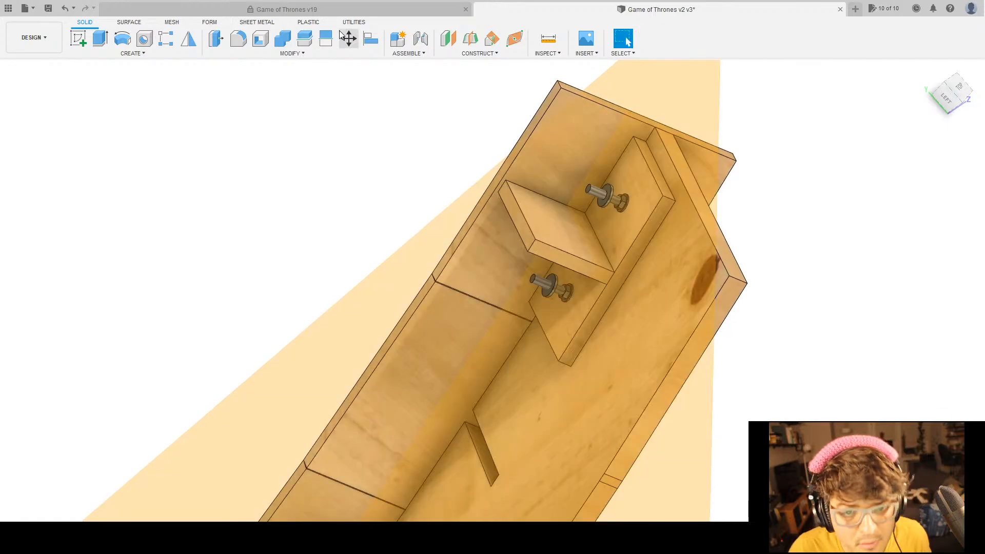
Combine the other bolt's shaft on the bracket with its two discs.
click(283, 49)
scroll(492, 189, up, 5)
click(452, 154)
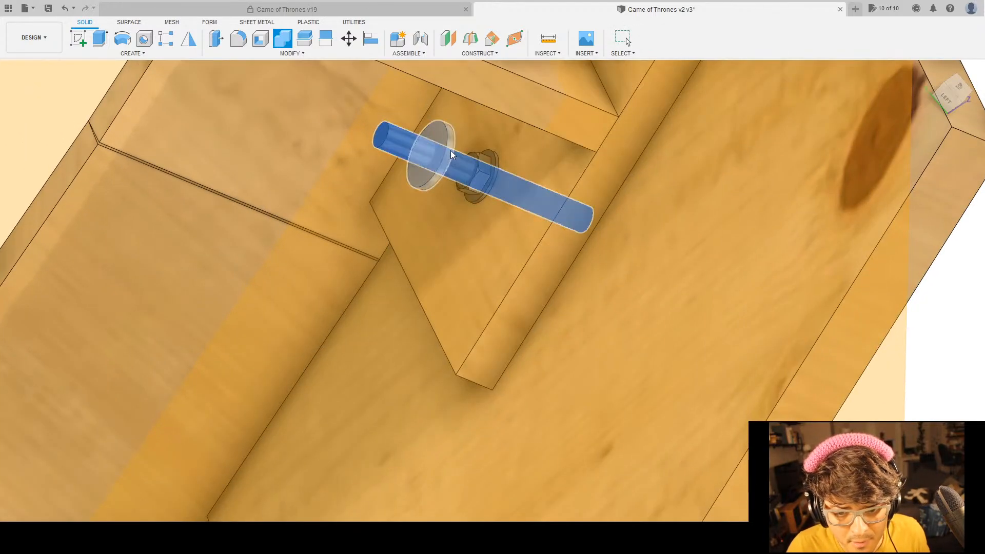
scroll(451, 154, down, 5)
shift+middle_drag(462, 177, 444, 374)
scroll(459, 222, up, 10)
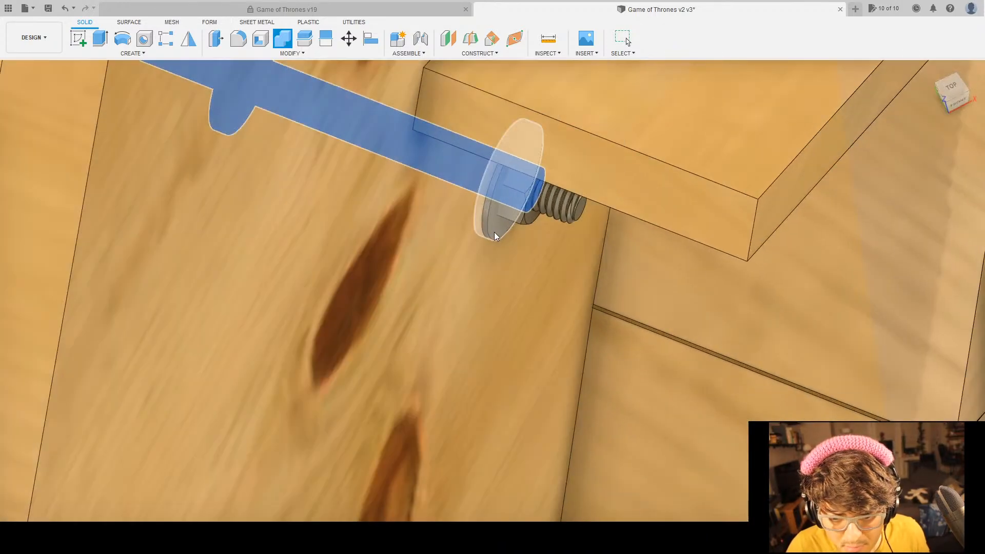
click(495, 234)
click(905, 215)
Hide the construction plane running along the wooden arch.
scroll(571, 334, down, 10)
shift+middle_drag(559, 328, 609, 425)
scroll(734, 323, down, 3)
scroll(725, 334, down, 2)
middle_drag(754, 340, 760, 229)
scroll(684, 296, down, 3)
middle_drag(653, 397, 716, 207)
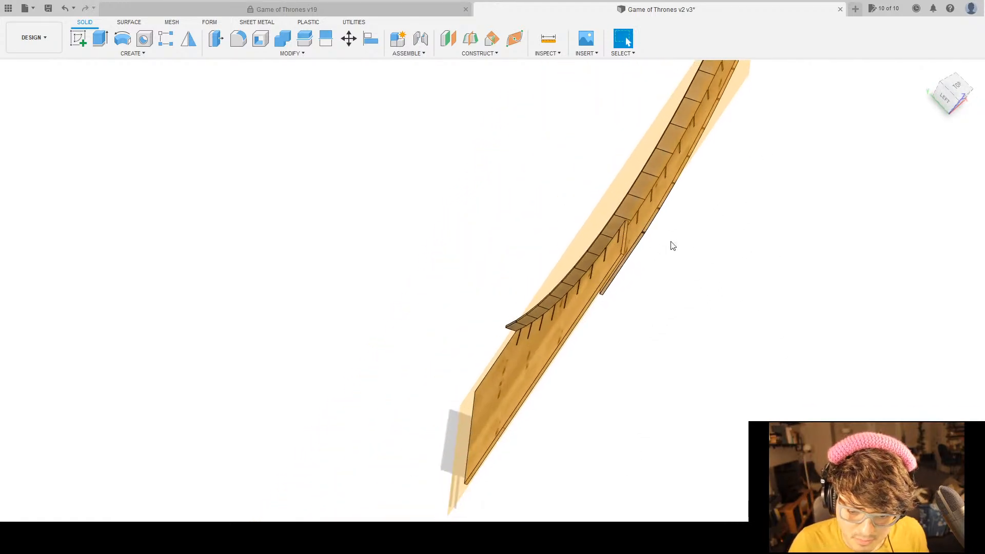
shift+middle_drag(647, 431, 743, 367)
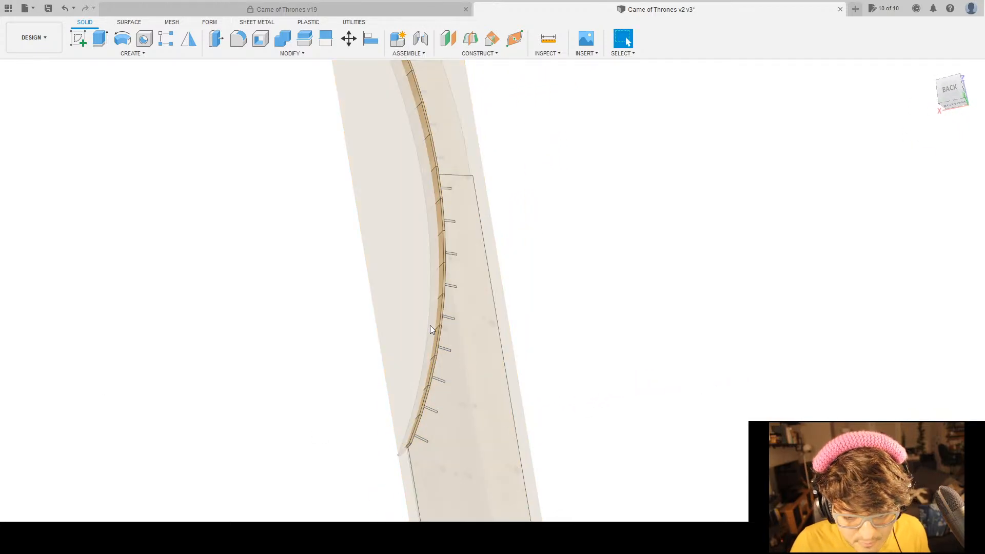
key(v)
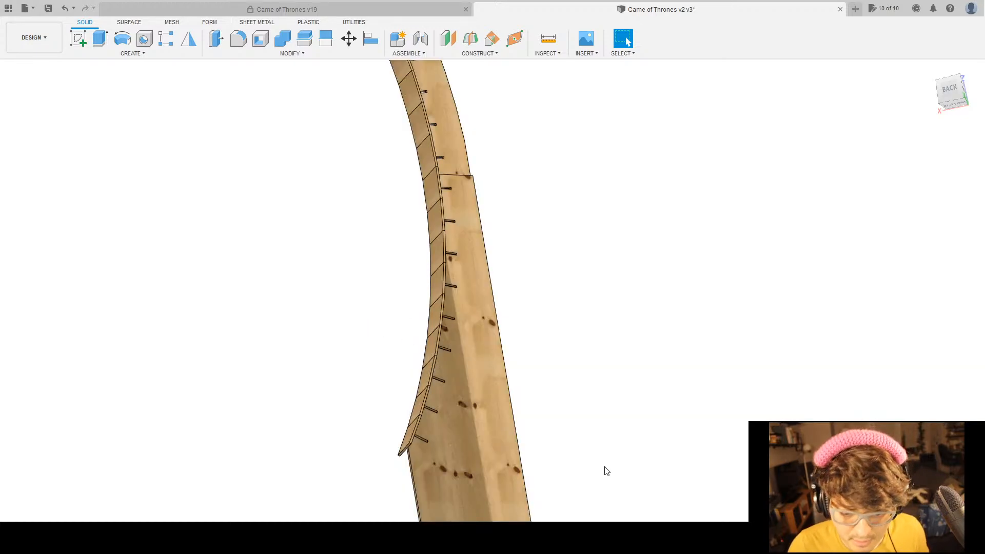
Deepen the lowest slot in the large arch board by extruding its end face -0.25.
middle_drag(605, 467, 601, 399)
scroll(251, 348, up, 3)
middle_drag(595, 481, 526, 415)
scroll(510, 330, up, 4)
scroll(510, 330, up, 5)
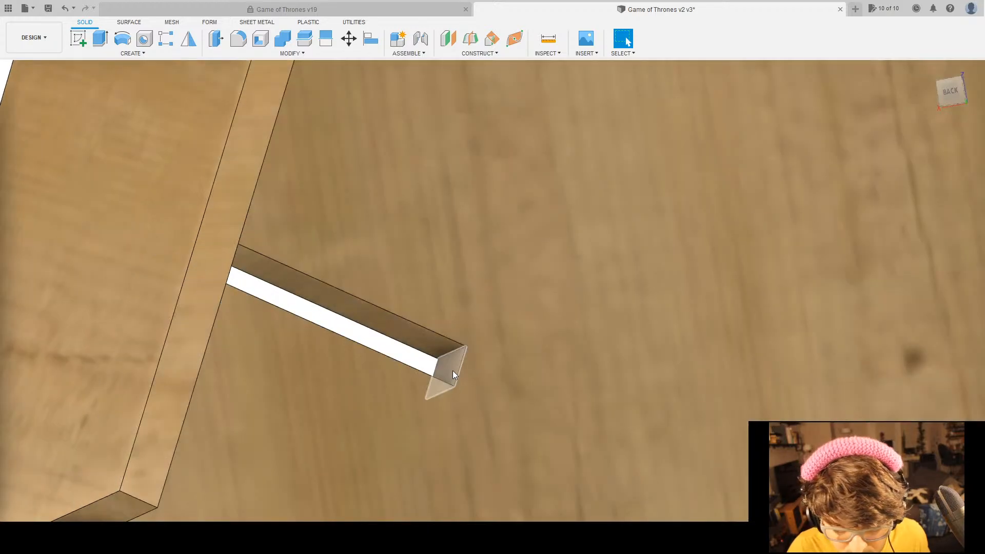
click(452, 371)
key(e)
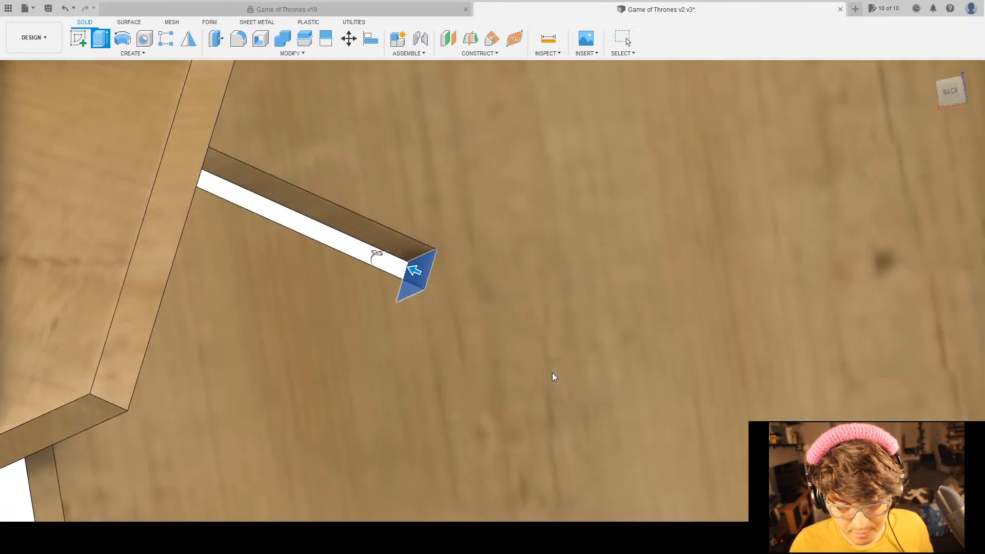
text(-.25)
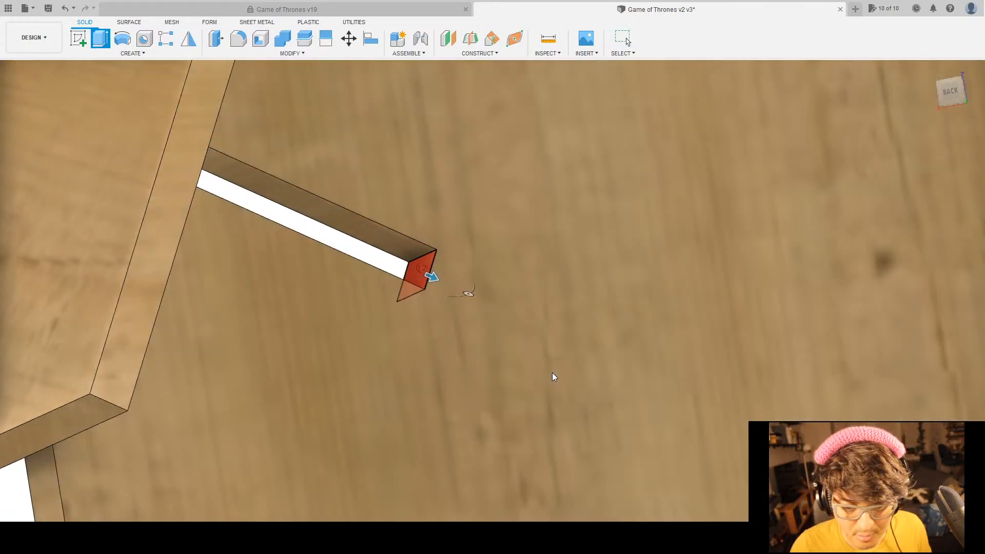
key(Return)
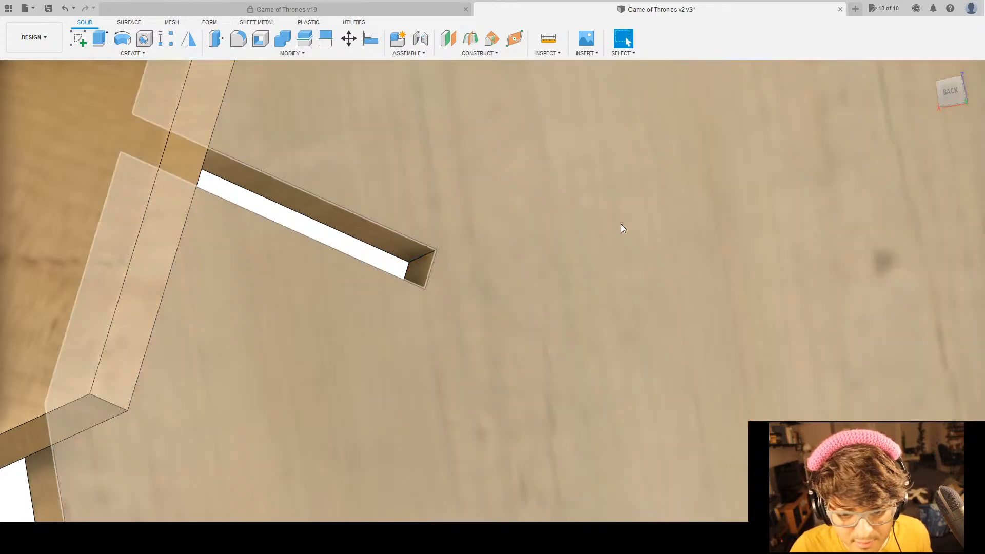
Extrude the end face of the second slot from the lower end of the arch by -0.2 to deepen it.
scroll(623, 200, down, 3)
scroll(490, 450, up, 4)
scroll(477, 233, up, 5)
click(514, 297)
middle_drag(648, 343, 624, 277)
key(e)
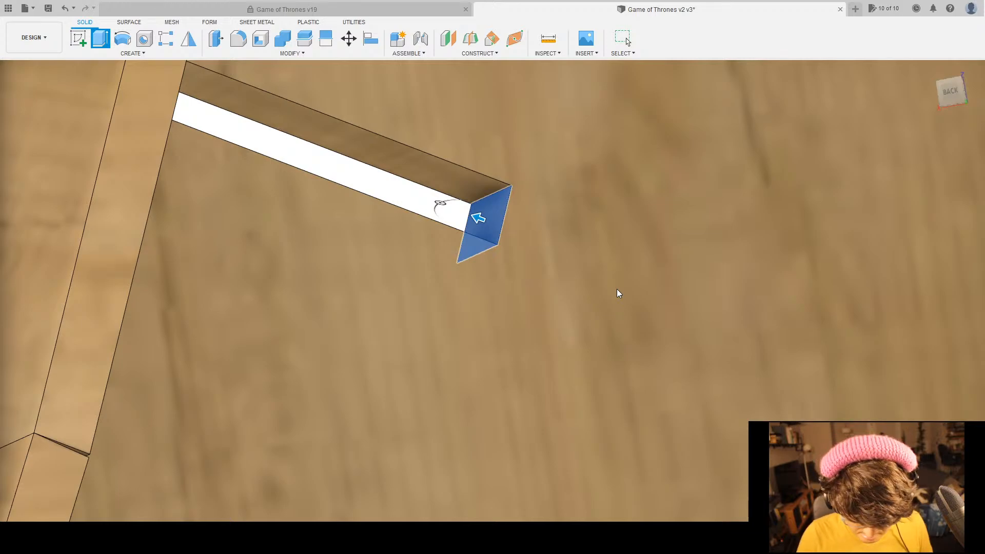
text(-.2)
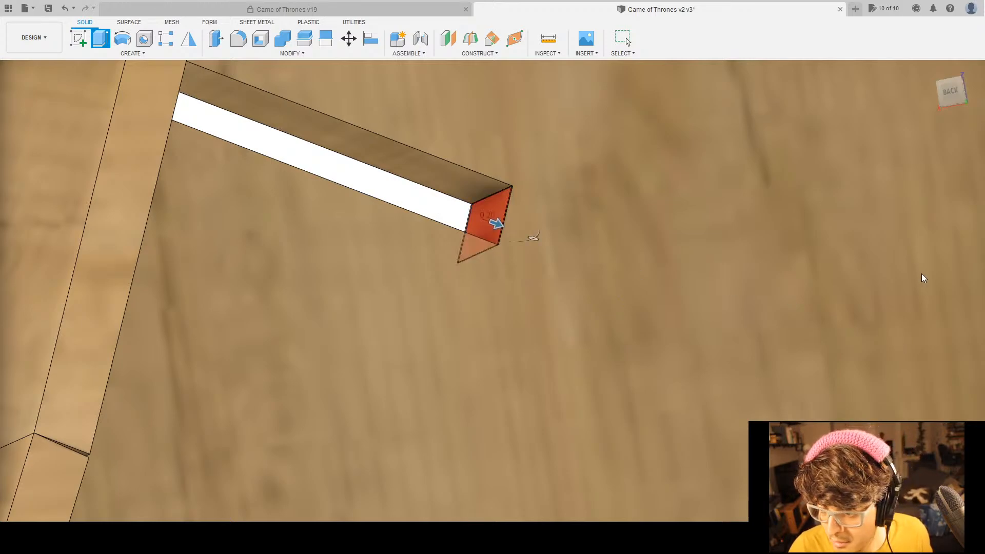
click(916, 290)
Cut the third slot up the arch board deeper by extruding its end face -0.2.
scroll(568, 221, down, 8)
middle_drag(608, 148, 540, 337)
scroll(528, 251, up, 1)
scroll(528, 251, up, 4)
click(519, 265)
middle_drag(684, 319, 614, 299)
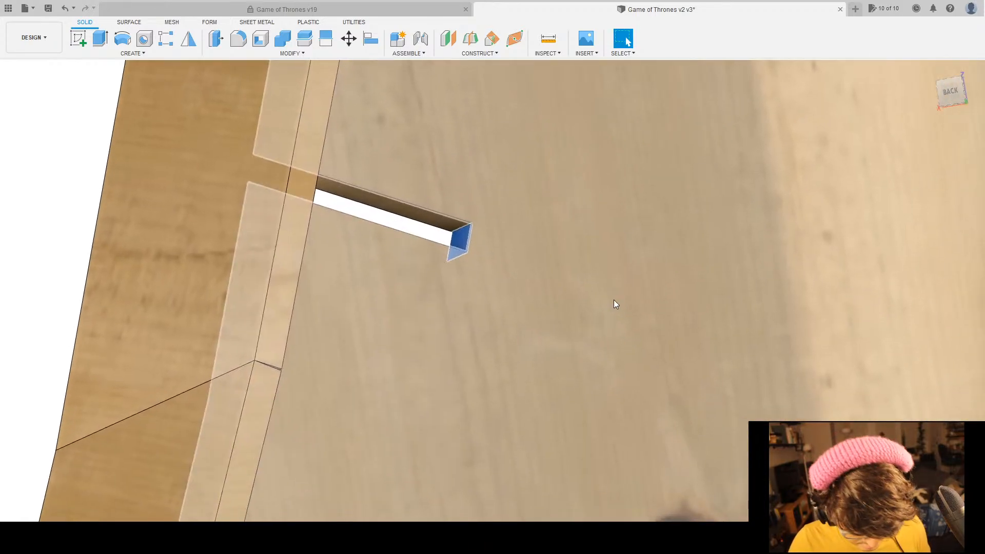
key(e)
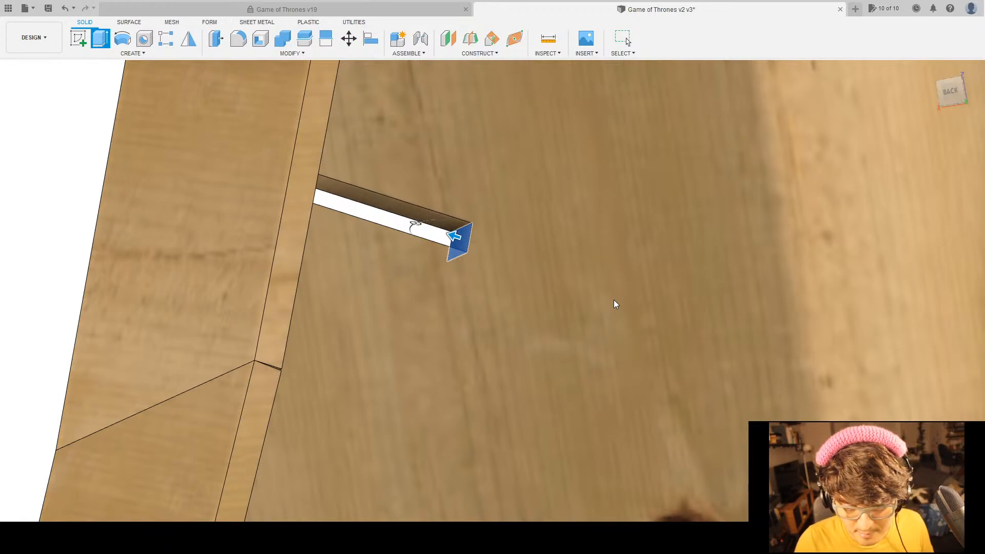
text(-0.2)
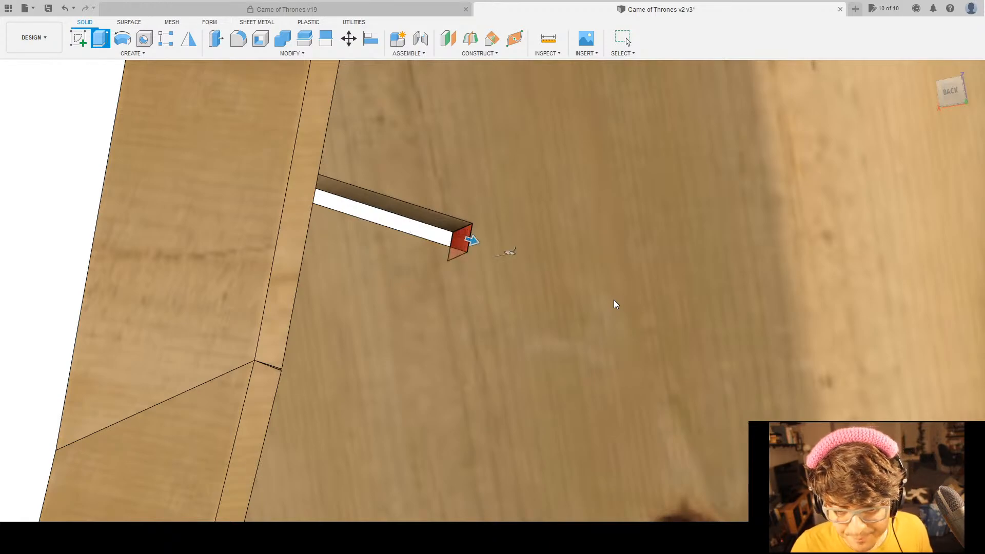
key(Return)
Deepen the fourth slot up the arch board by extruding its end face -0.1.
scroll(611, 289, down, 6)
middle_drag(631, 220, 560, 285)
scroll(505, 213, up, 3)
scroll(541, 244, up, 4)
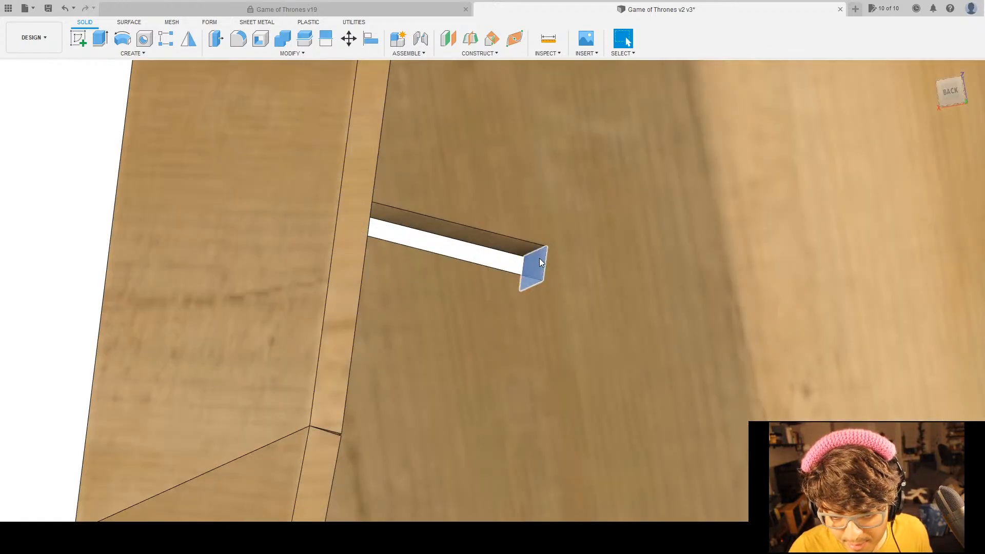
click(539, 258)
key(e)
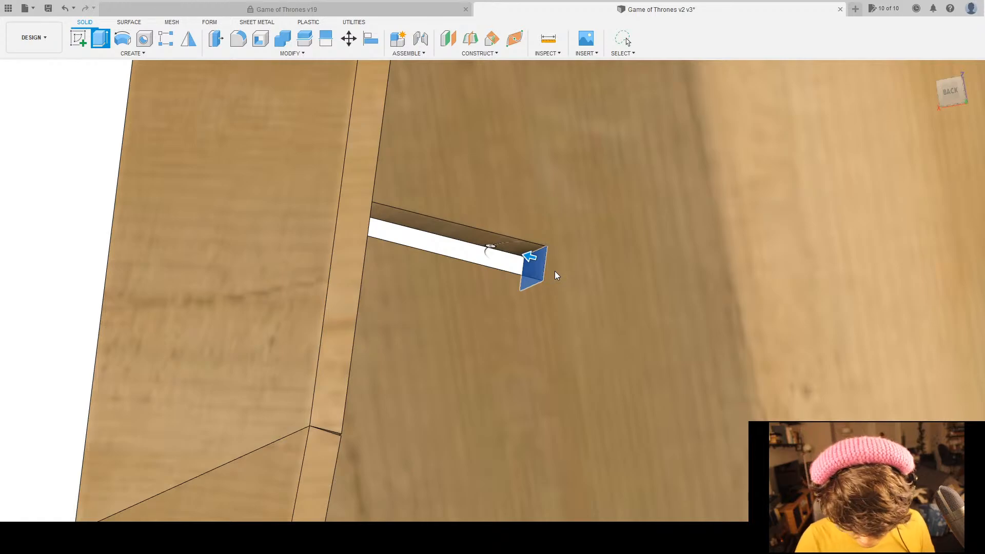
text(-.1)
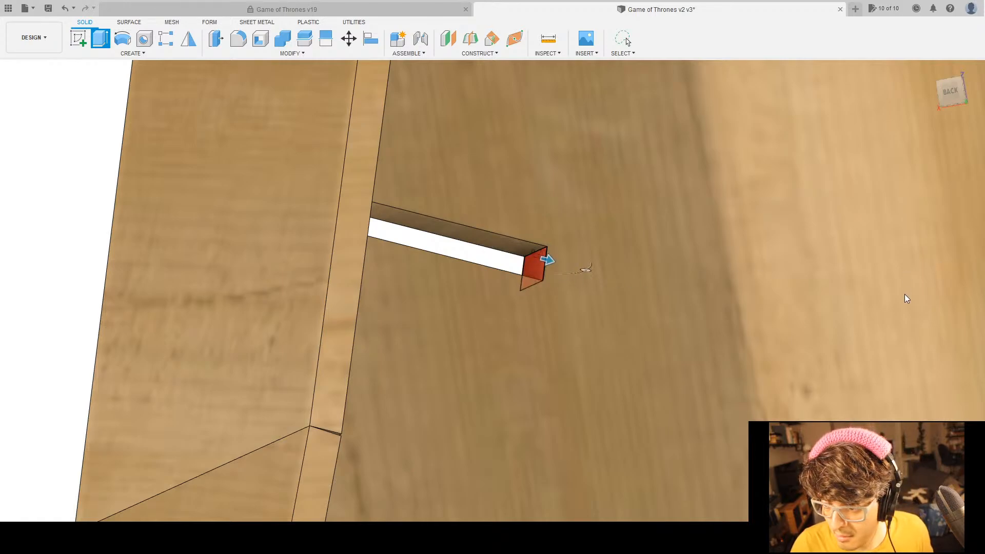
key(Return)
Extrude the end face of the fifth slot up the arch board slightly inward to deepen it.
scroll(832, 308, down, 5)
scroll(555, 350, up, 6)
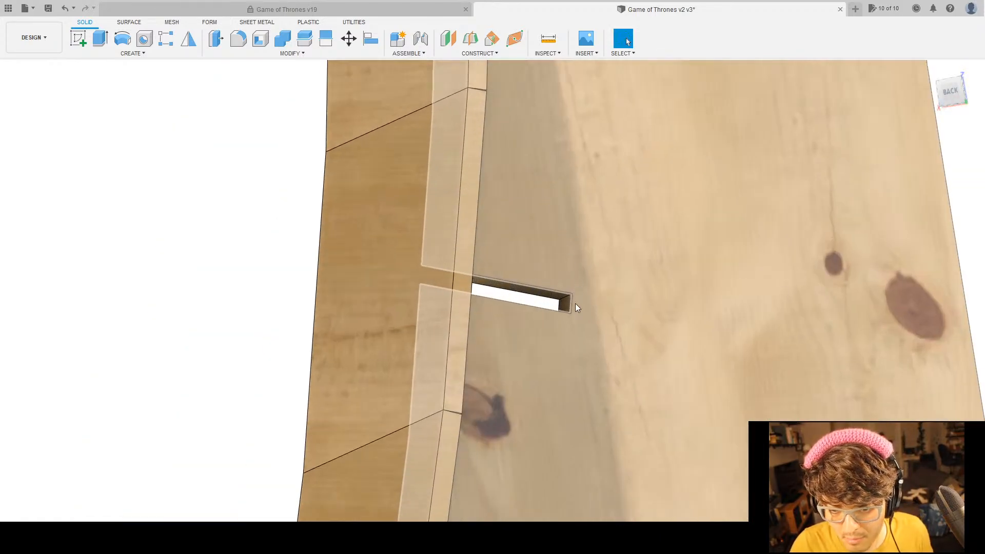
scroll(577, 295, up, 3)
click(562, 297)
middle_drag(693, 322, 656, 319)
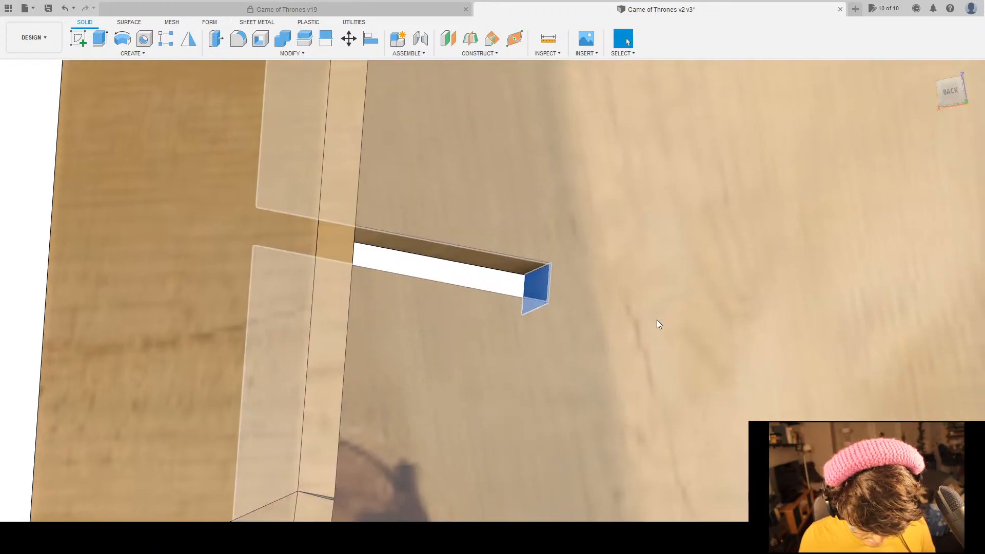
key(e)
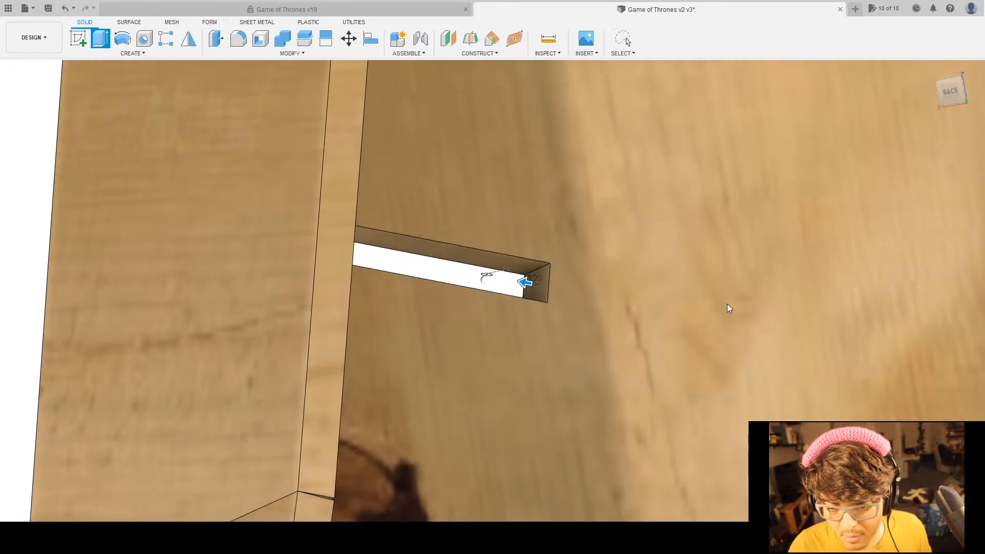
click(923, 276)
Cut the sixth slot up the arch board slightly deeper by extruding its end face with a negative distance.
scroll(559, 290, down, 6)
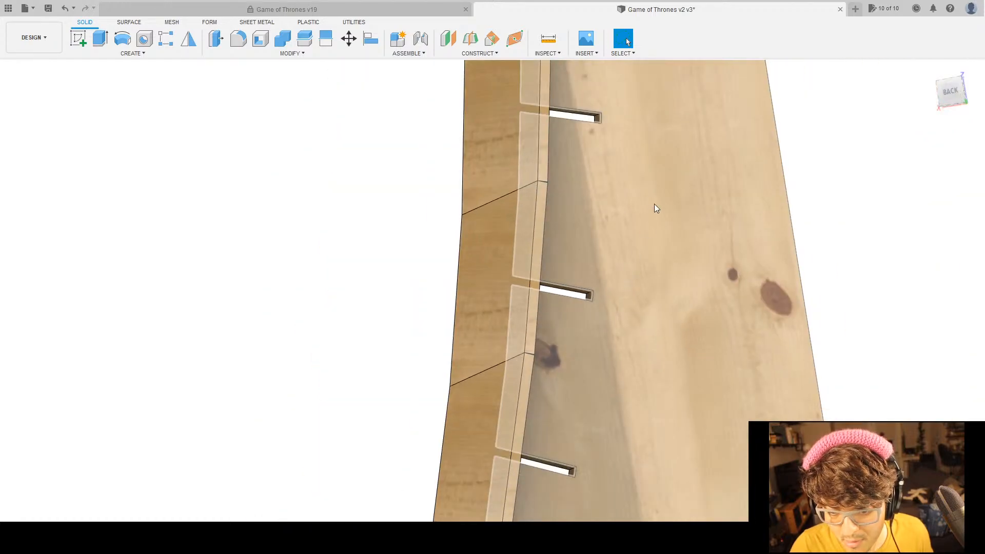
middle_drag(592, 130, 512, 330)
scroll(518, 321, up, 5)
click(526, 309)
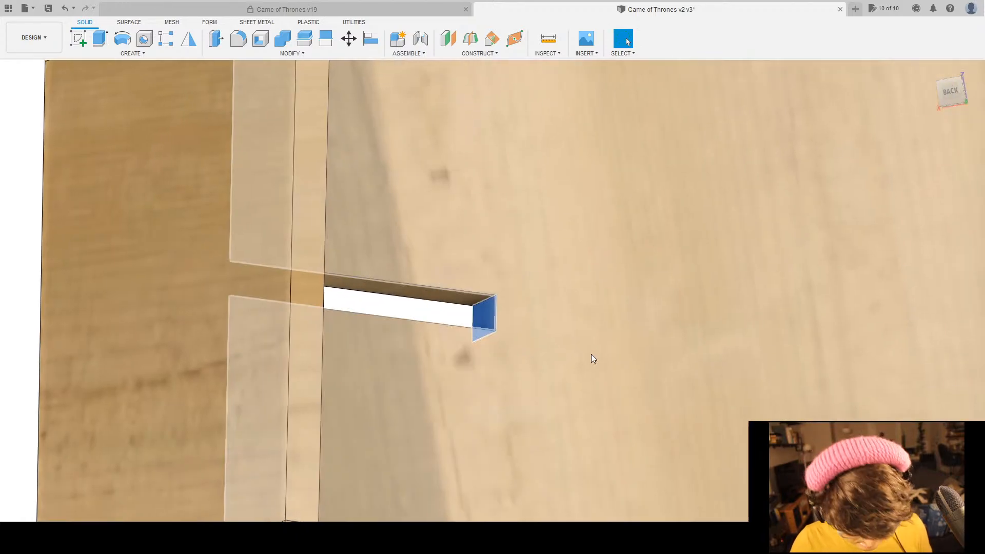
key(e)
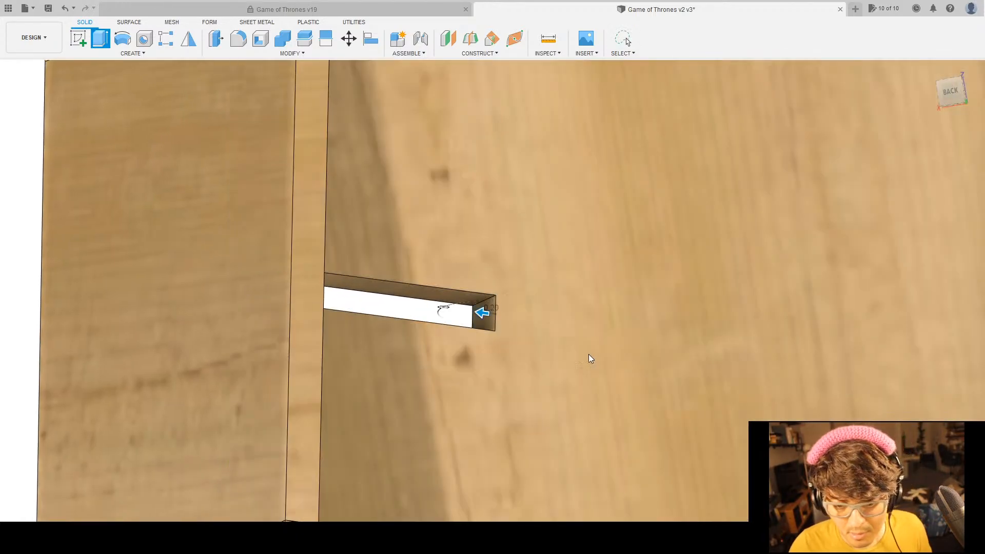
text(-)
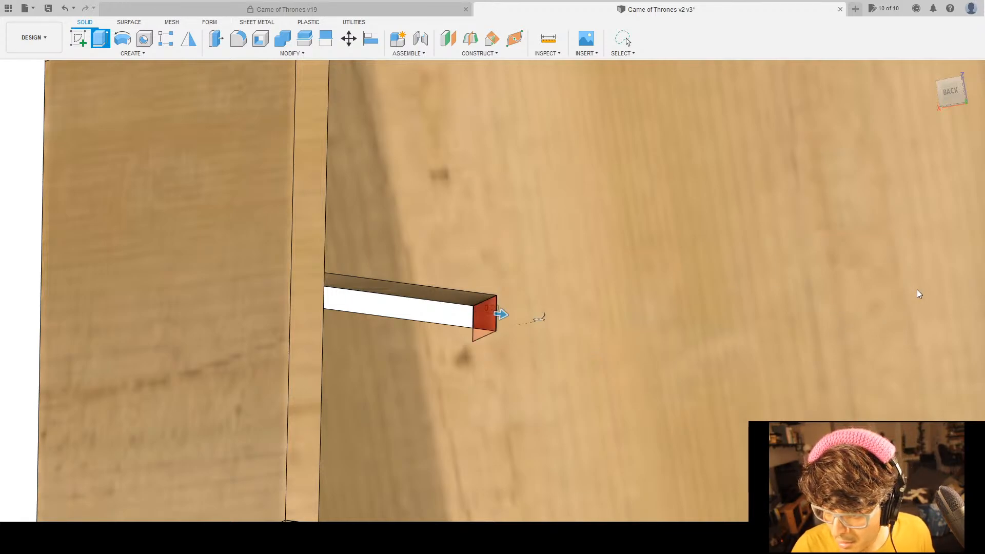
click(916, 289)
Measure the long edges of the deepened slots in the lower part of the arch board.
scroll(611, 305, down, 8)
middle_drag(595, 451, 589, 382)
scroll(561, 328, up, 4)
key(i)
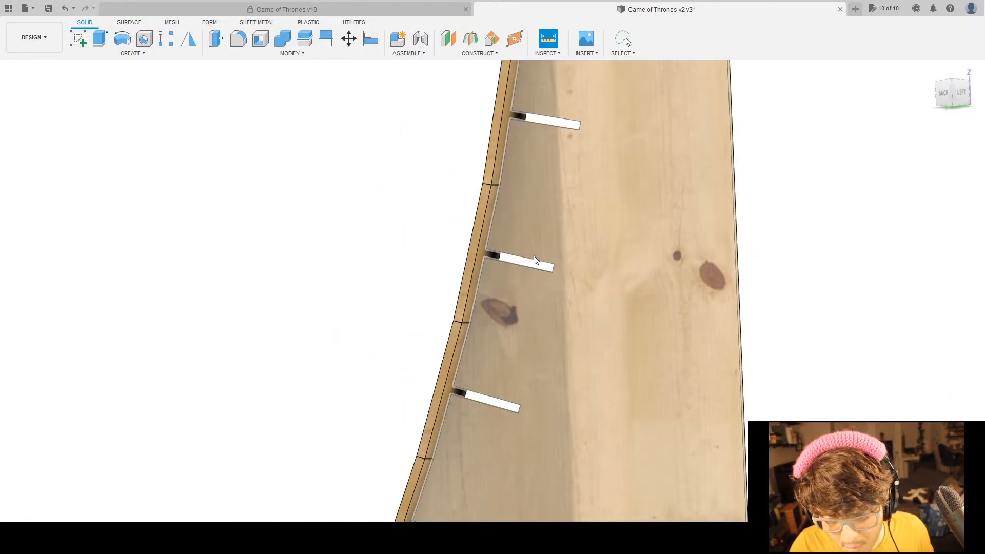
click(537, 263)
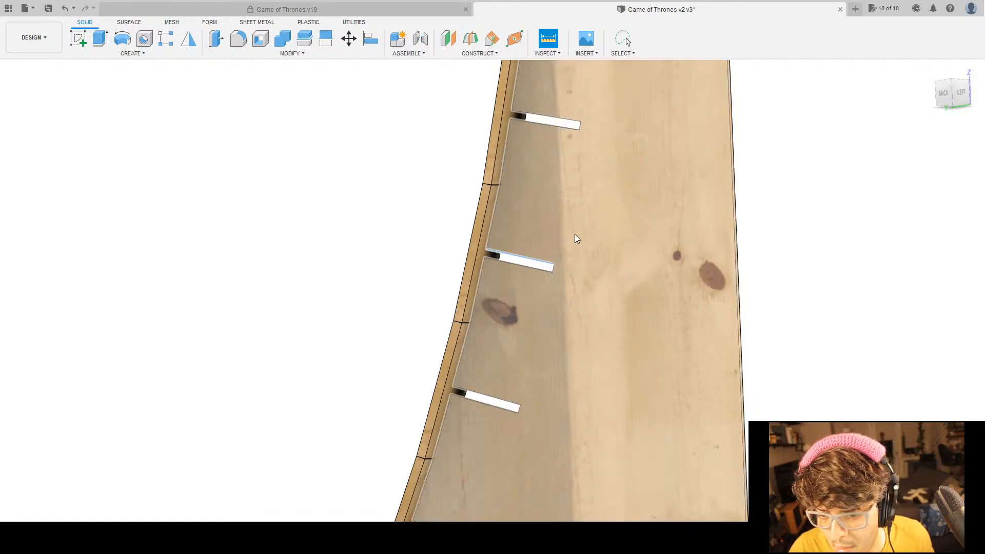
key(Escape)
key(i)
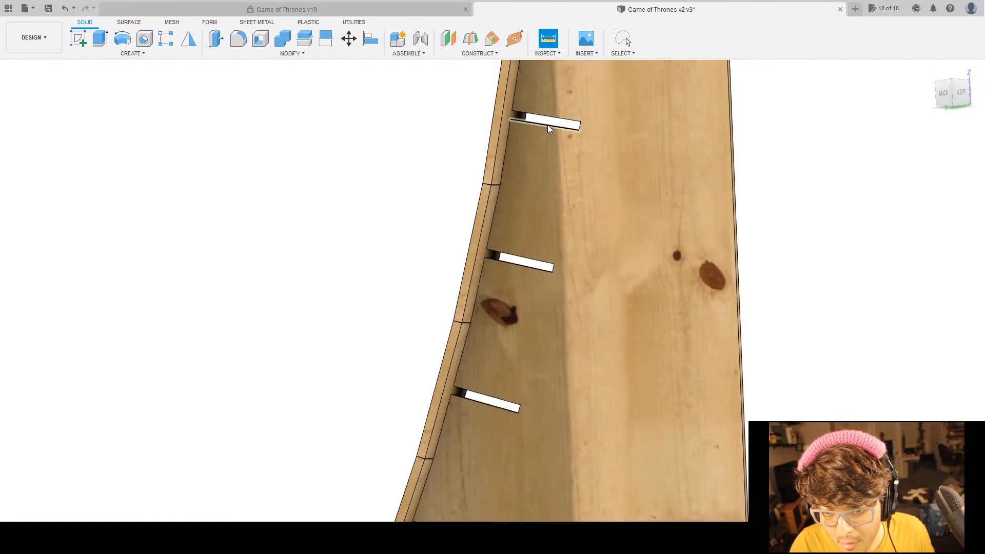
key(Escape)
Measure the long edges of two neighbouring slots further up the arch board for comparison.
middle_drag(601, 322, 601, 288)
key(i)
middle_drag(575, 170, 556, 374)
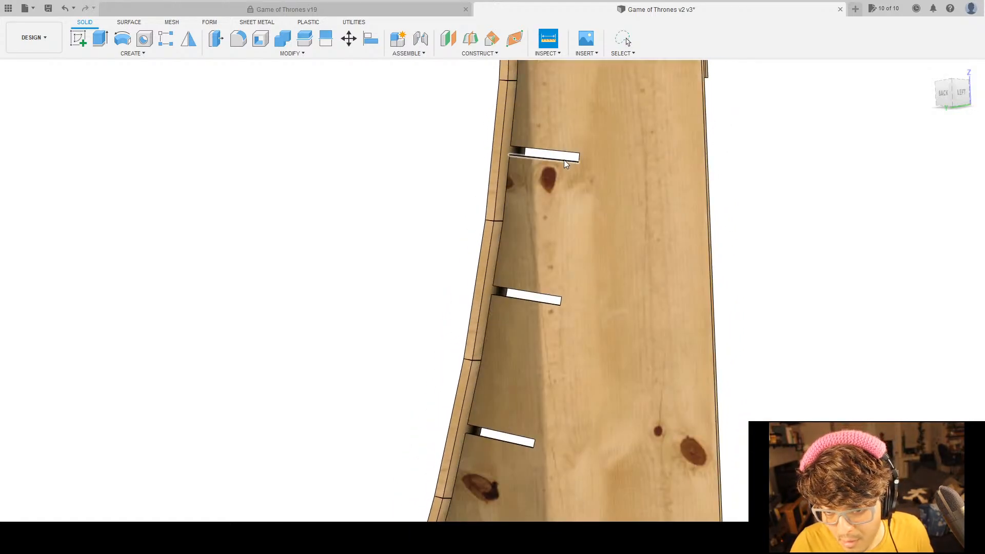
click(565, 159)
key(Escape)
key(i)
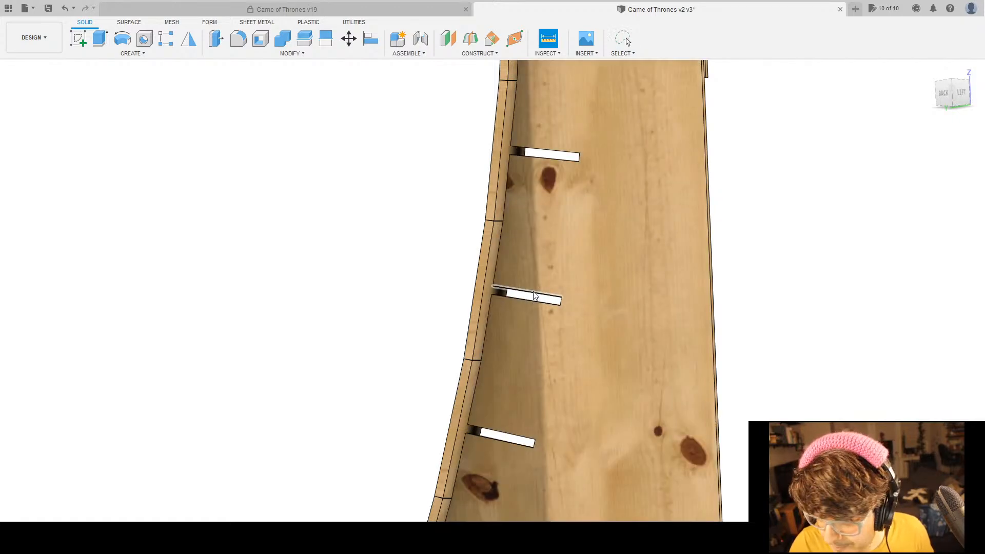
click(534, 296)
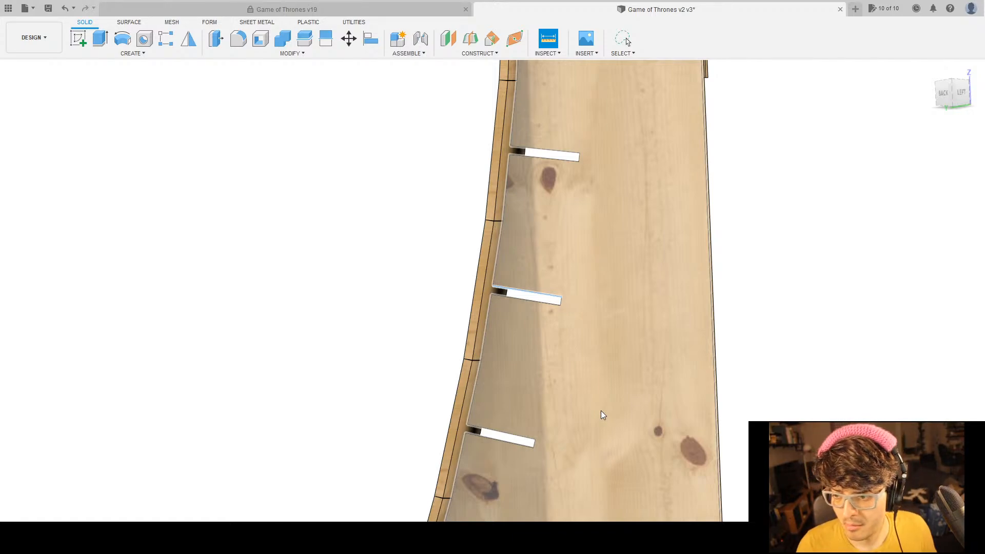
key(Escape)
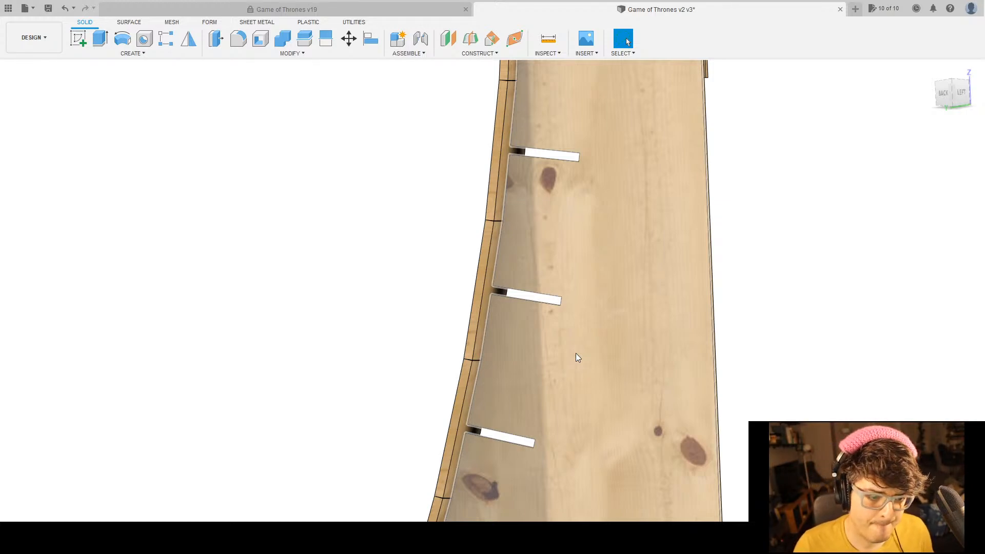
Measure the upper long edge of a slot below the bracket joint near the arch's upper end.
scroll(546, 241, up, 4)
scroll(623, 217, down, 5)
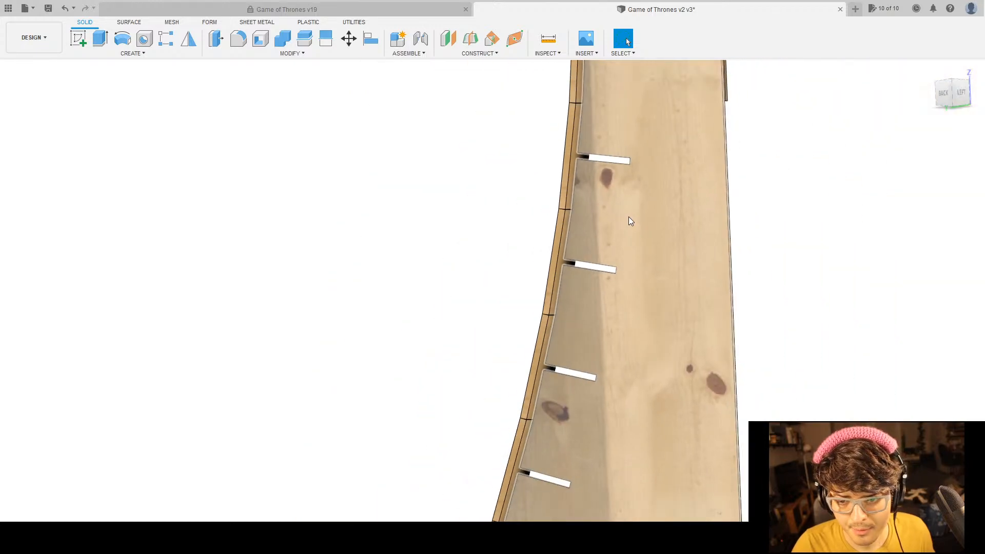
scroll(629, 220, down, 6)
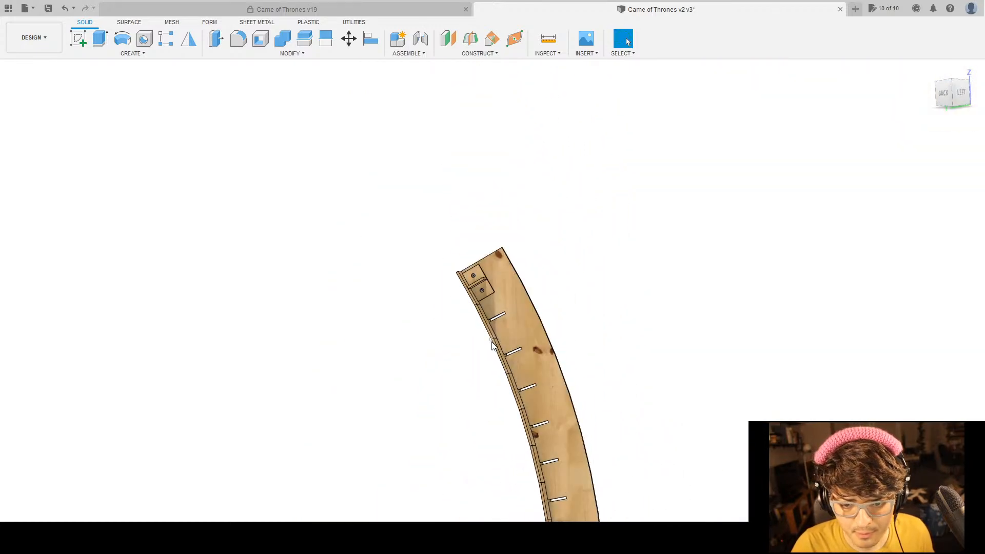
scroll(509, 259, up, 5)
key(i)
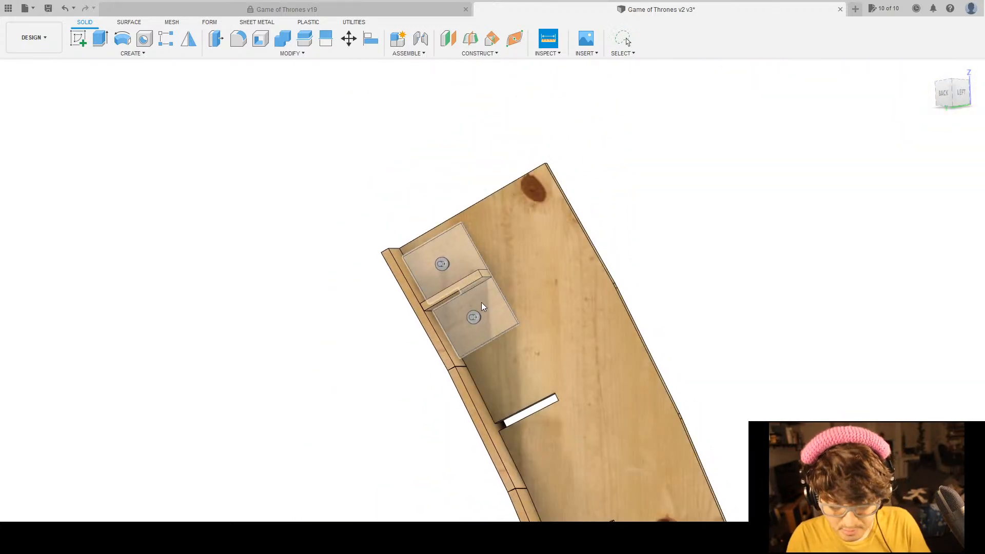
scroll(467, 290, up, 3)
key(Escape)
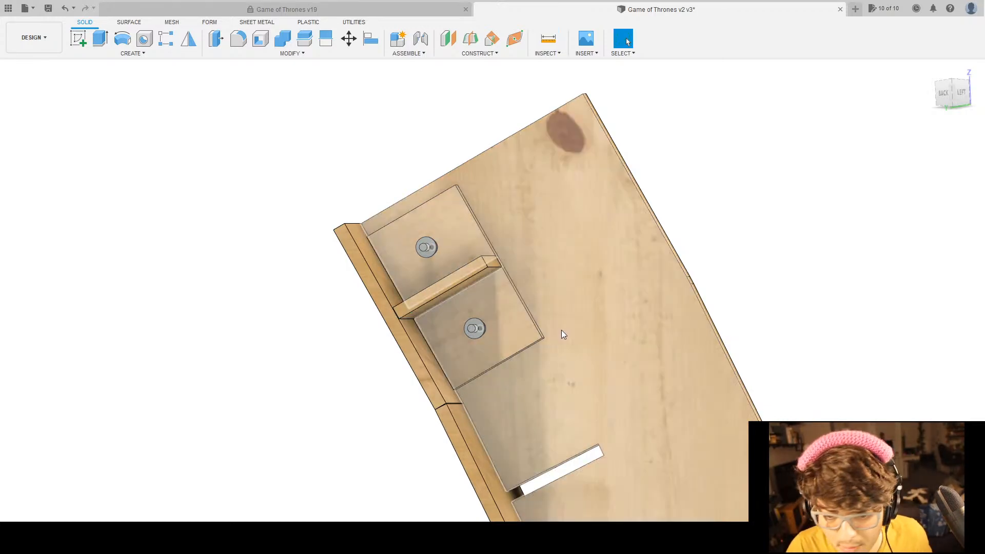
scroll(561, 334, down, 5)
scroll(554, 328, up, 2)
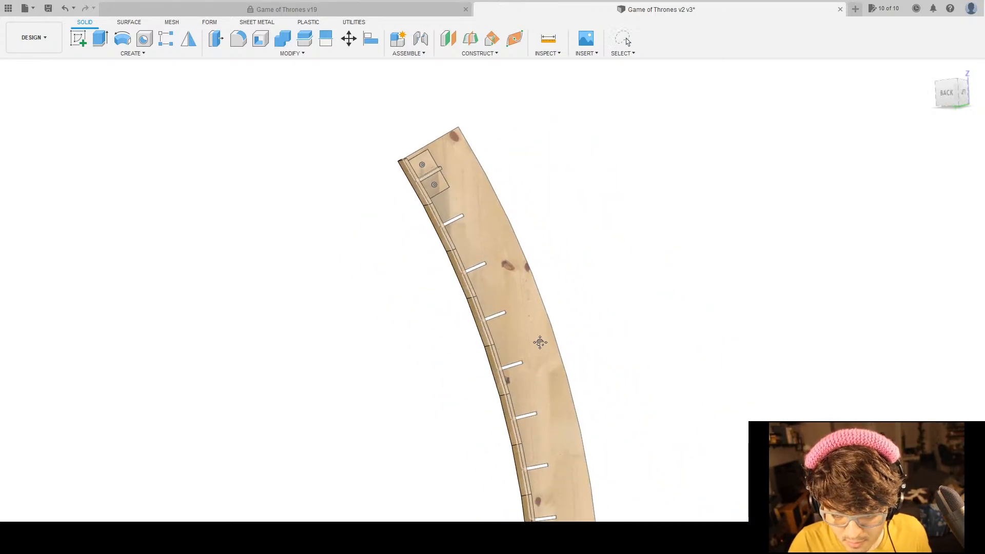
scroll(521, 359, up, 10)
key(i)
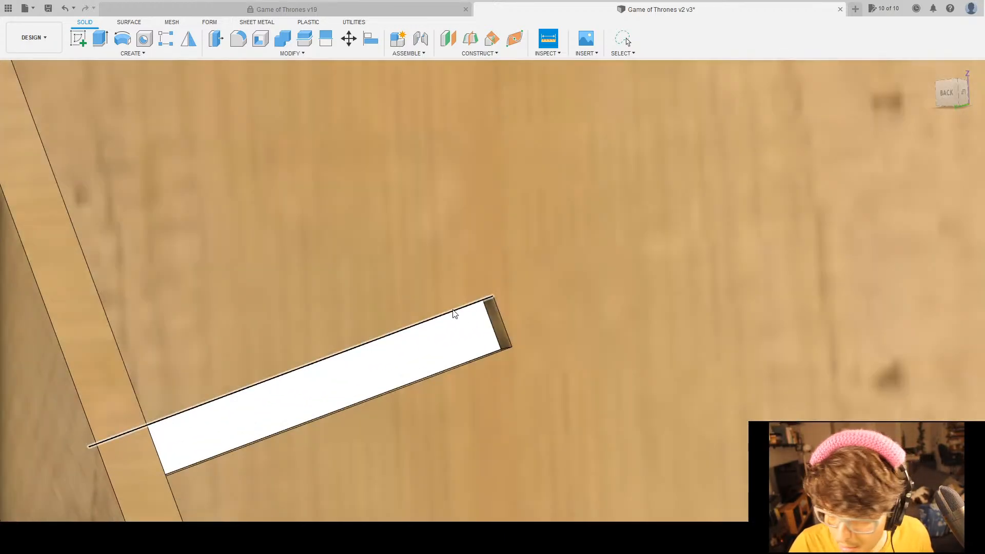
scroll(454, 313, down, 10)
key(Escape)
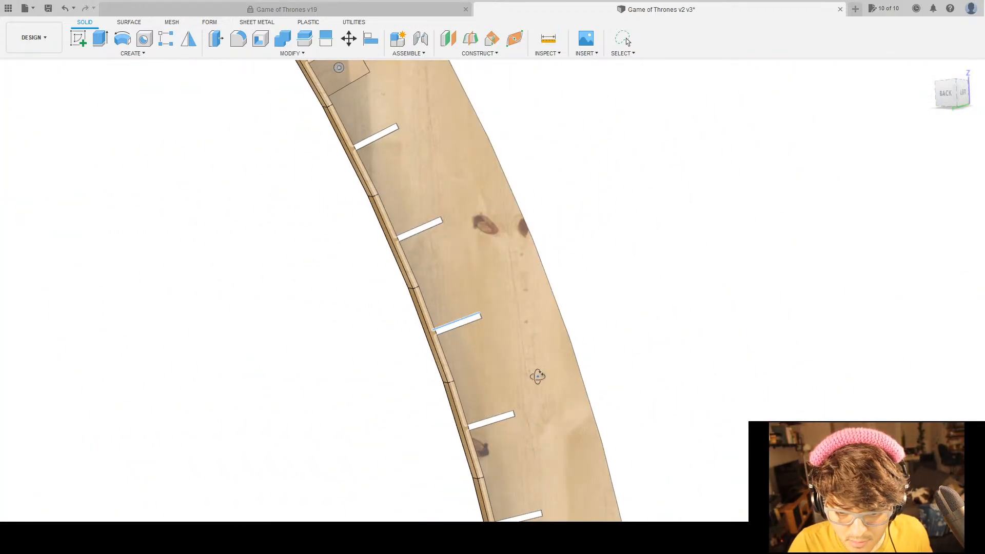
Measure the same upper-arch slot's long edge and inspect the corner where it meets the curved strip.
key(i)
scroll(452, 319, up, 10)
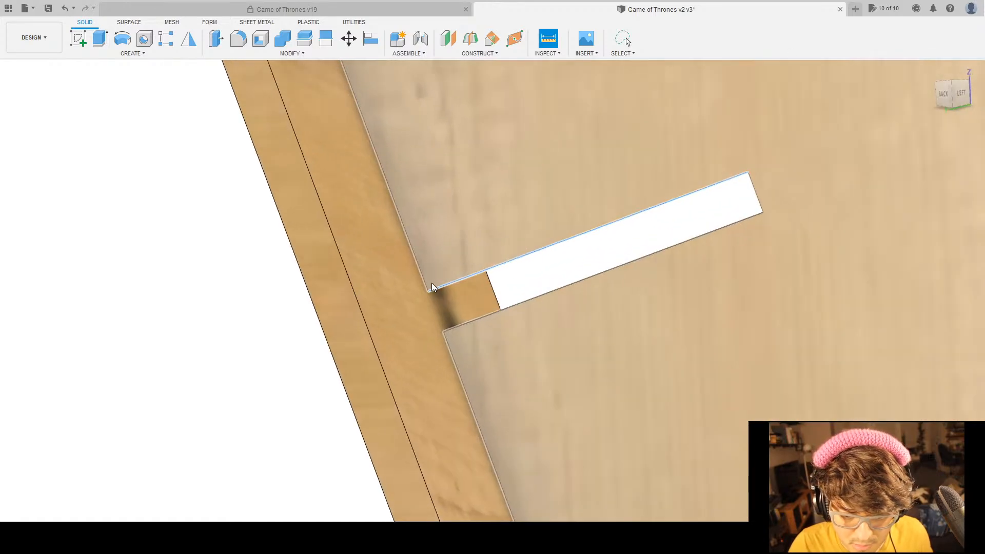
scroll(374, 335, down, 5)
scroll(382, 334, up, 8)
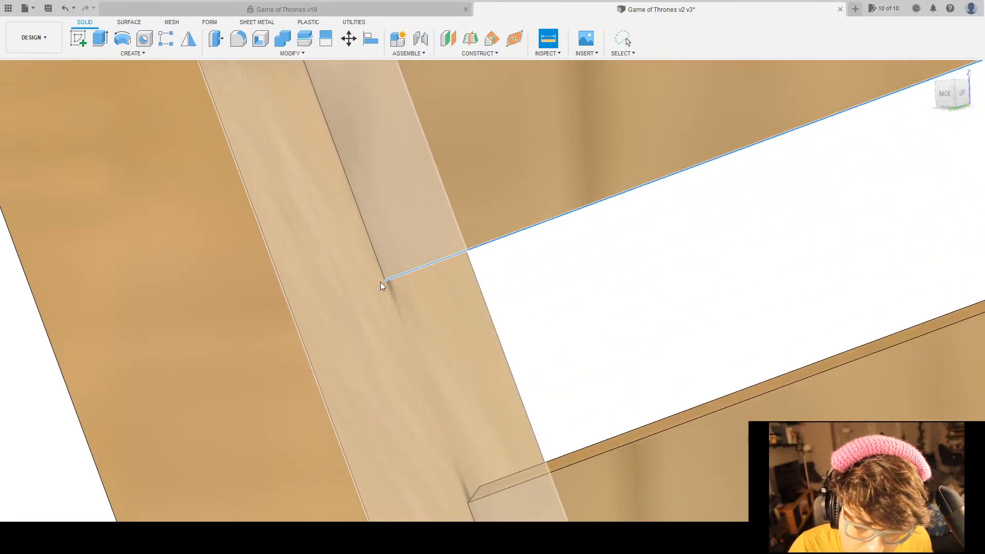
scroll(411, 323, up, 5)
scroll(422, 299, down, 6)
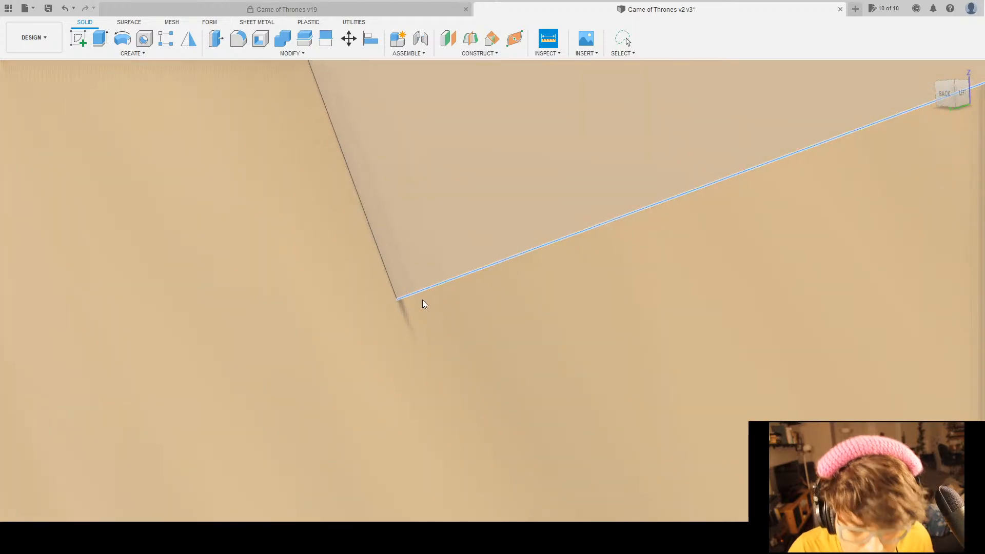
scroll(475, 320, down, 10)
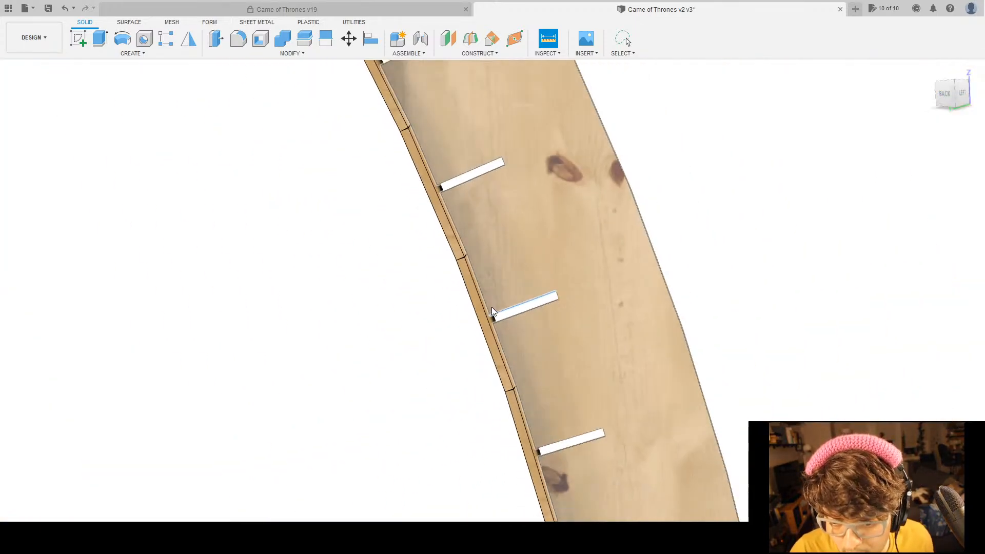
Measure the upper long edge of the lowest slot in the arch board.
scroll(494, 307, down, 4)
middle_drag(609, 409, 524, 139)
middle_drag(533, 356, 626, 214)
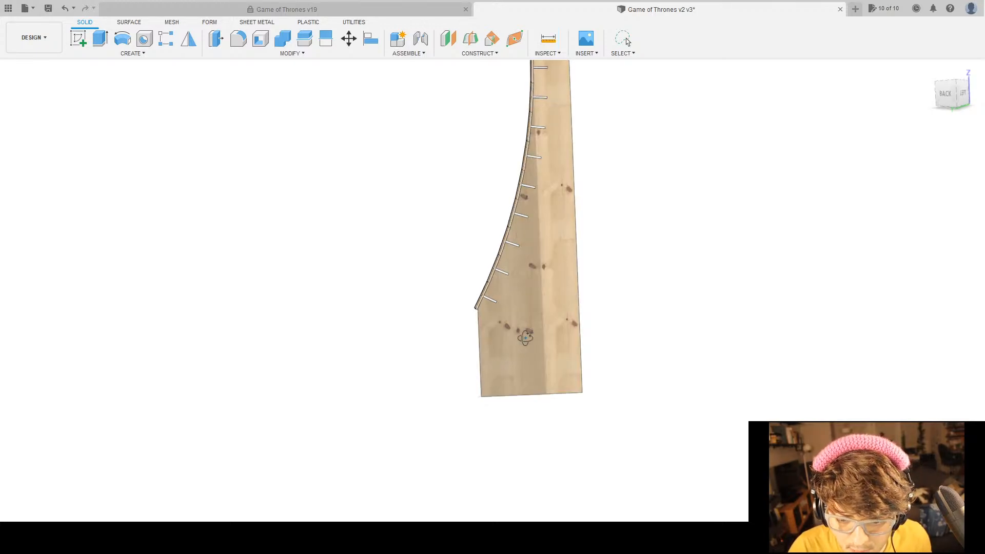
scroll(495, 310, up, 8)
scroll(513, 293, up, 8)
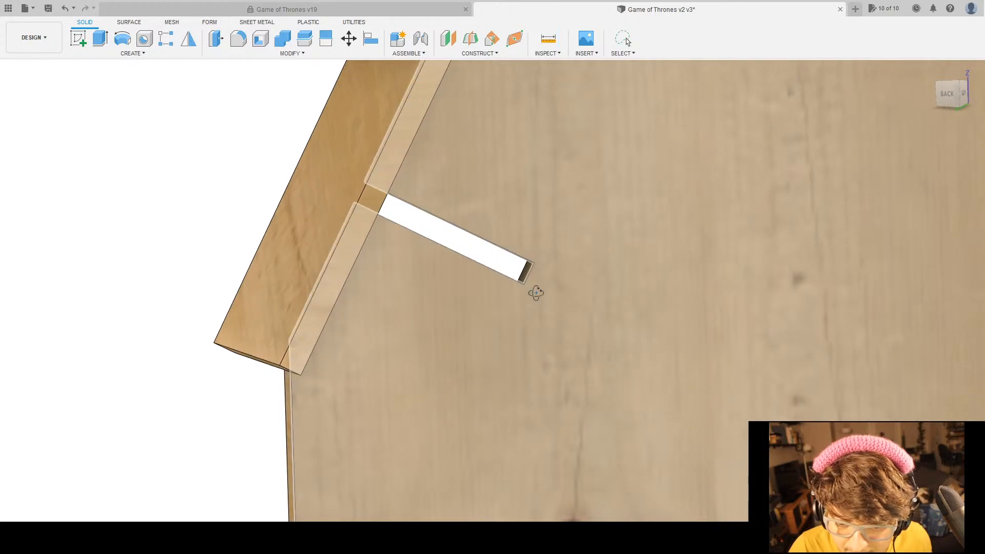
scroll(559, 291, down, 3)
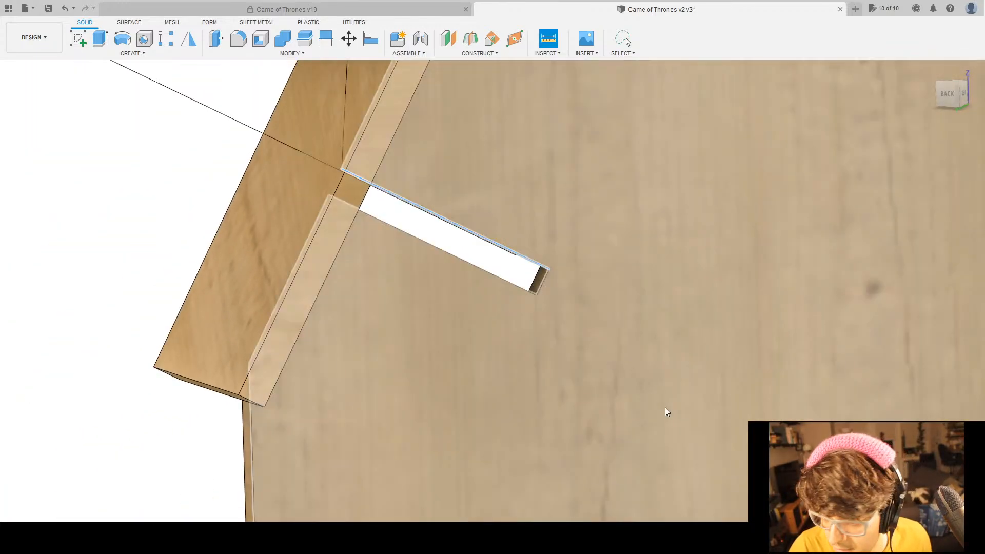
key(Escape)
key(i)
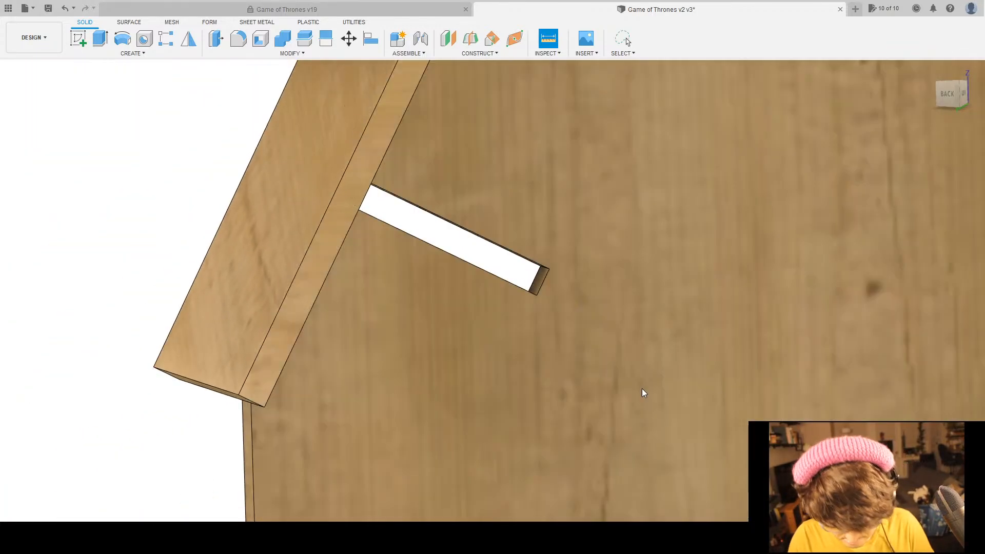
key(Escape)
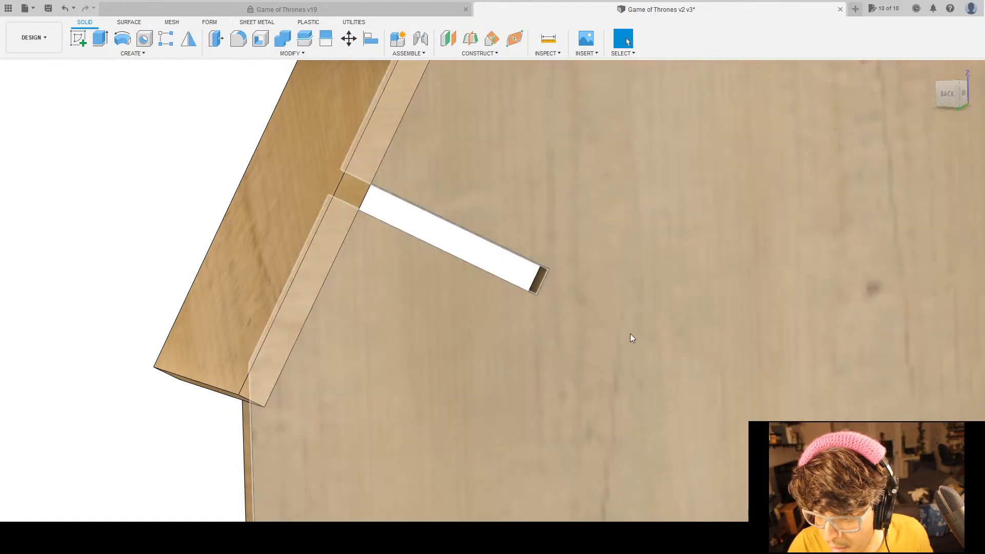
Extrude the inner end face of the lowest slot in the arch board by 0.2.
scroll(543, 290, up, 3)
click(550, 285)
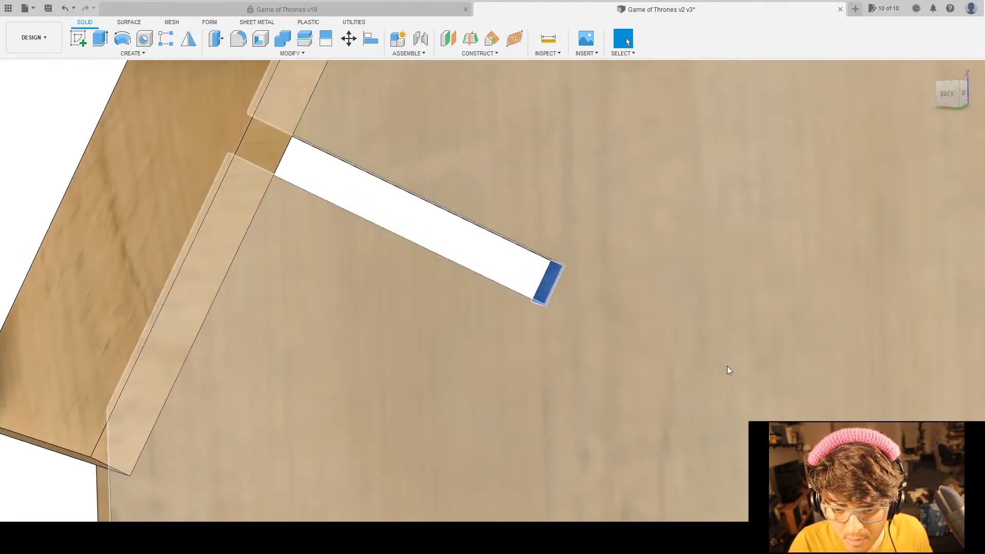
middle_drag(733, 365, 663, 346)
text(e)
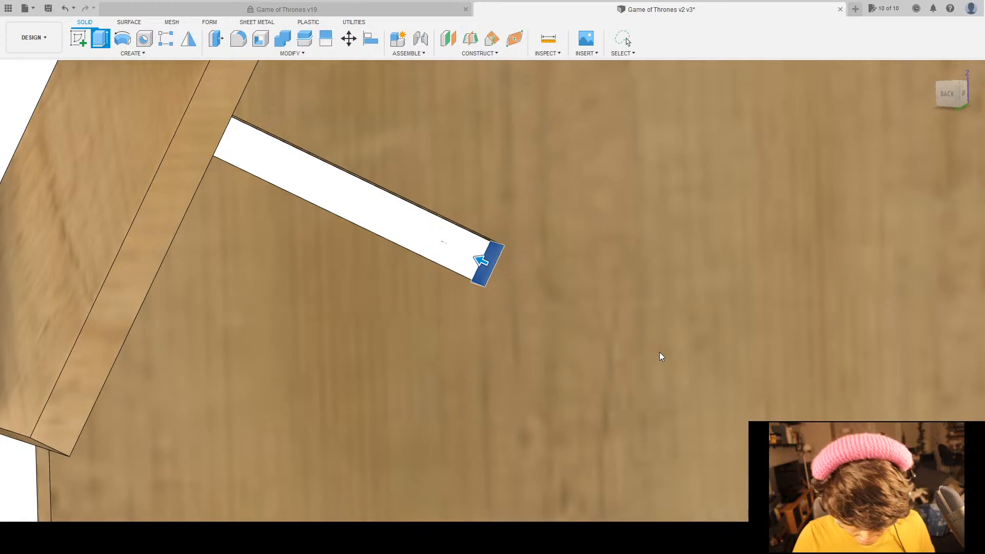
text(.2)
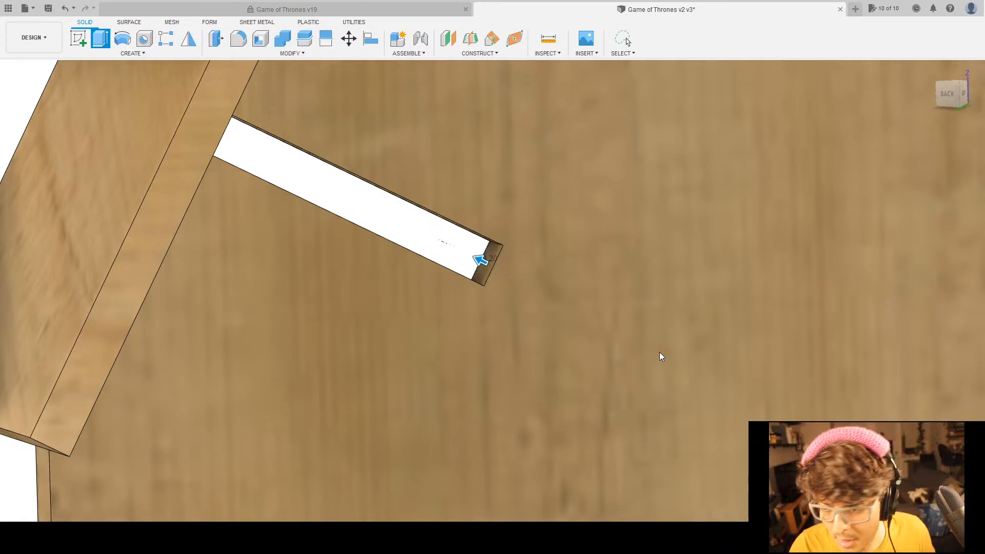
scroll(435, 333, down, 4)
shift+middle_drag(465, 354, 492, 353)
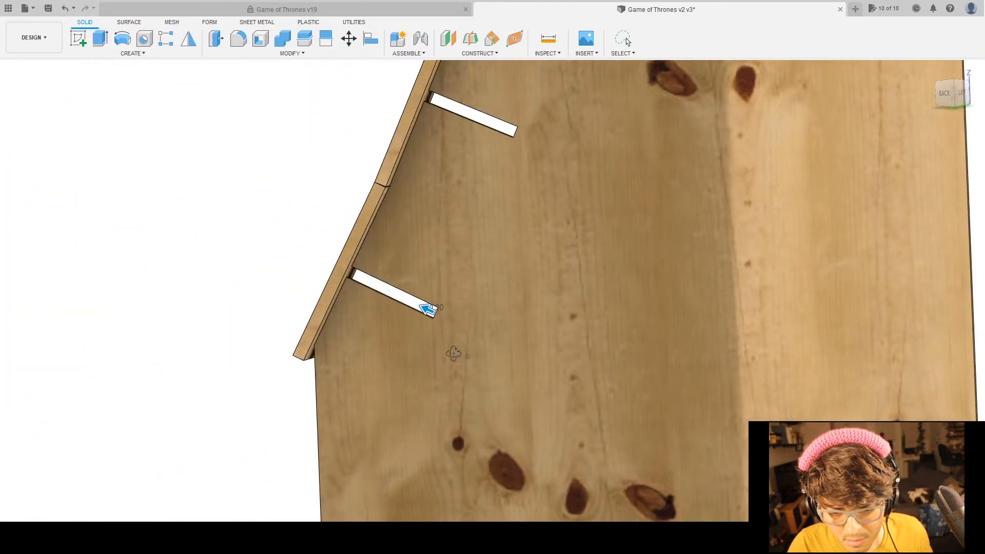
click(919, 274)
middle_drag(642, 223, 444, 287)
scroll(532, 255, up, 3)
scroll(481, 259, up, 3)
click(408, 314)
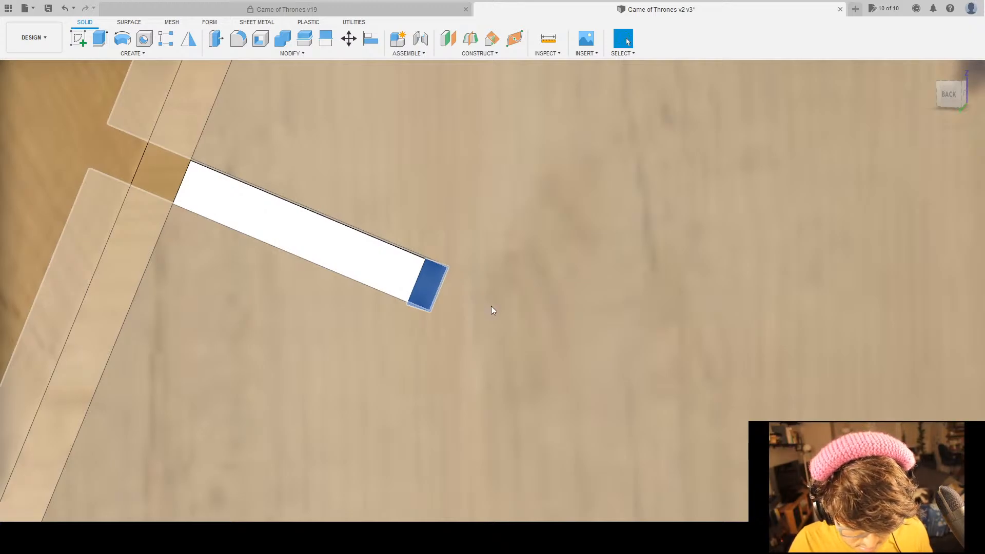
scroll(494, 308, down, 10)
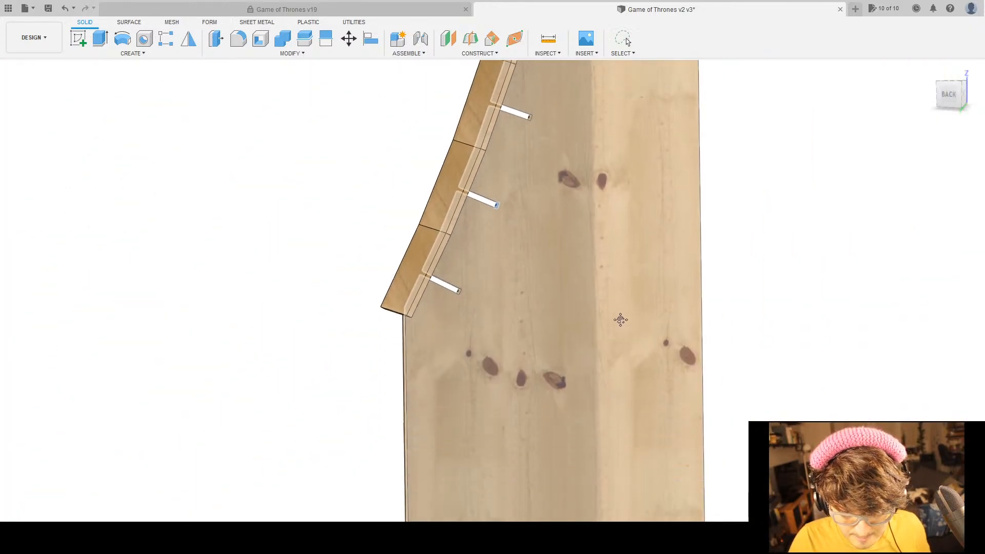
scroll(460, 279, up, 8)
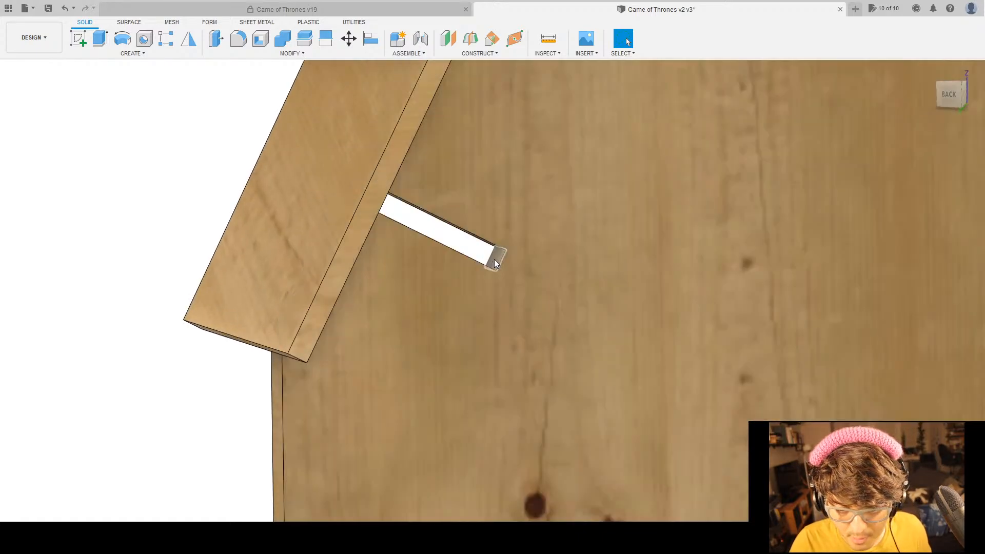
click(495, 259)
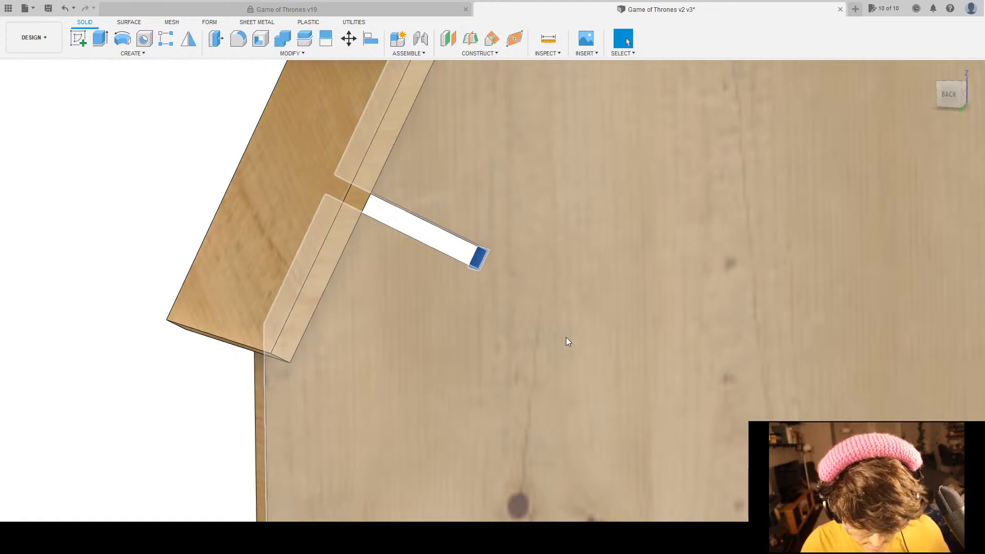
click(664, 369)
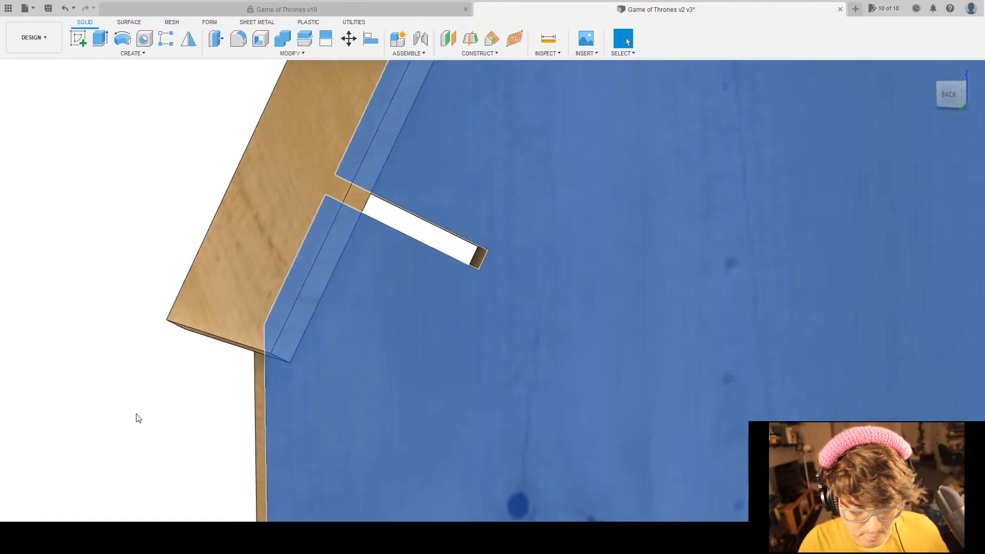
click(138, 416)
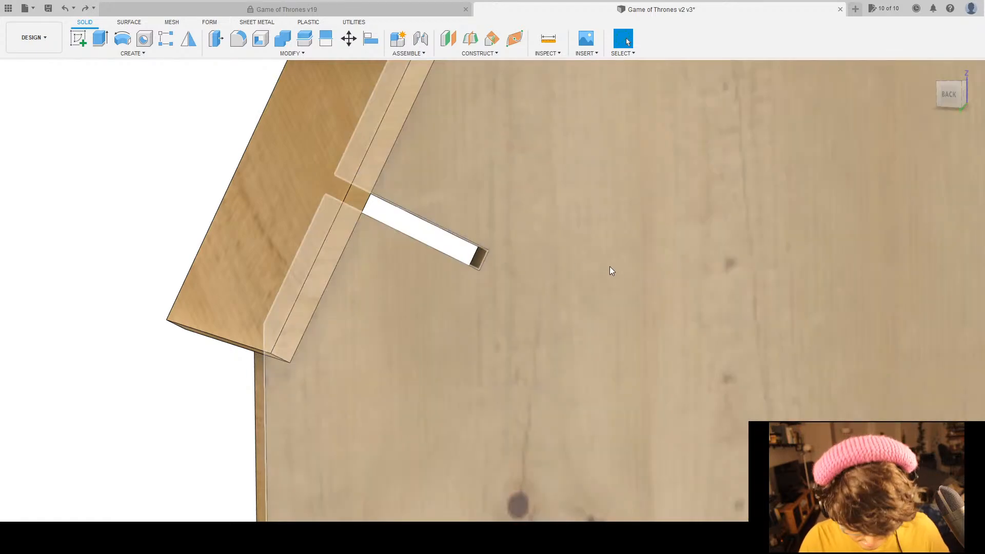
Measure the upper long edges of the two lowest slots in the arch board for comparison.
key(i)
click(465, 239)
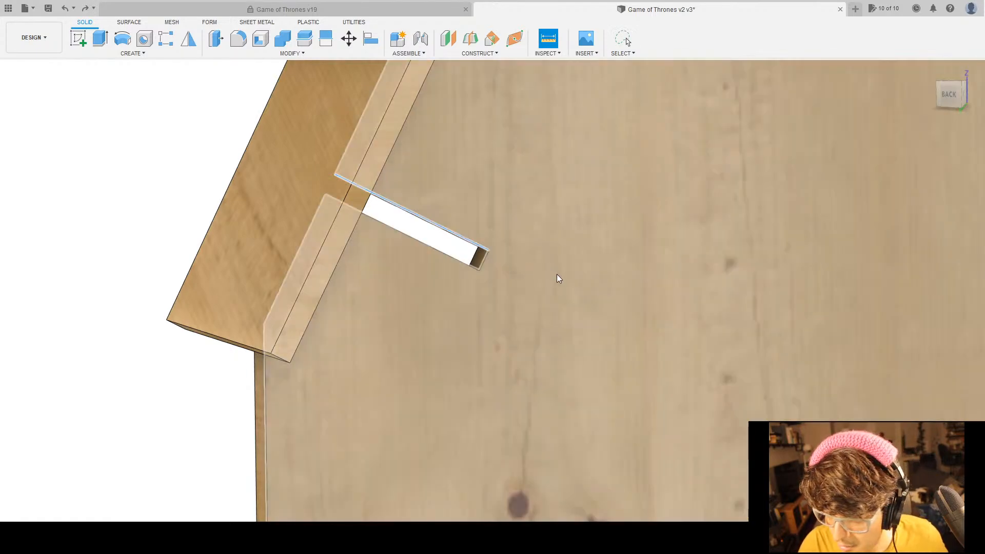
click(953, 277)
scroll(695, 267, down, 7)
middle_drag(692, 208, 577, 309)
scroll(542, 256, up, 7)
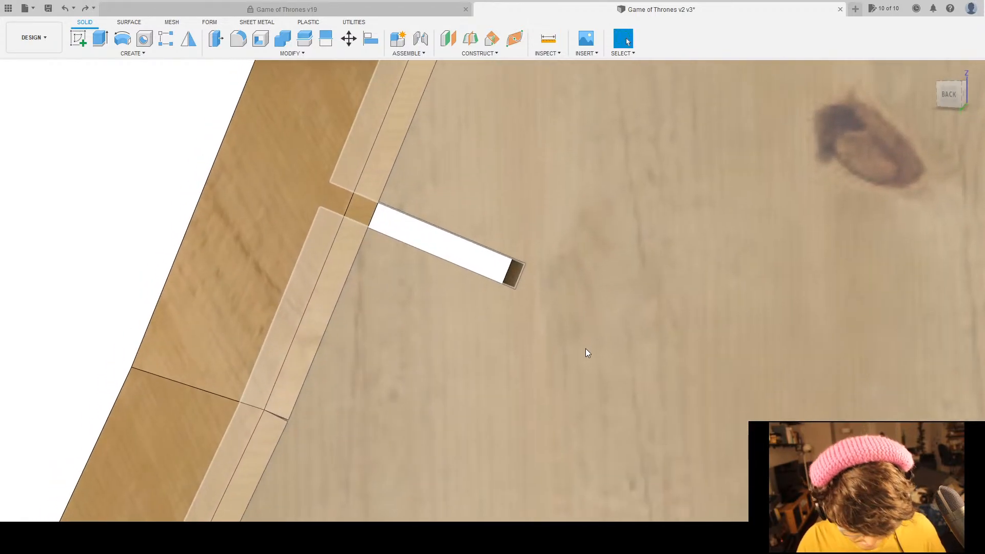
key(i)
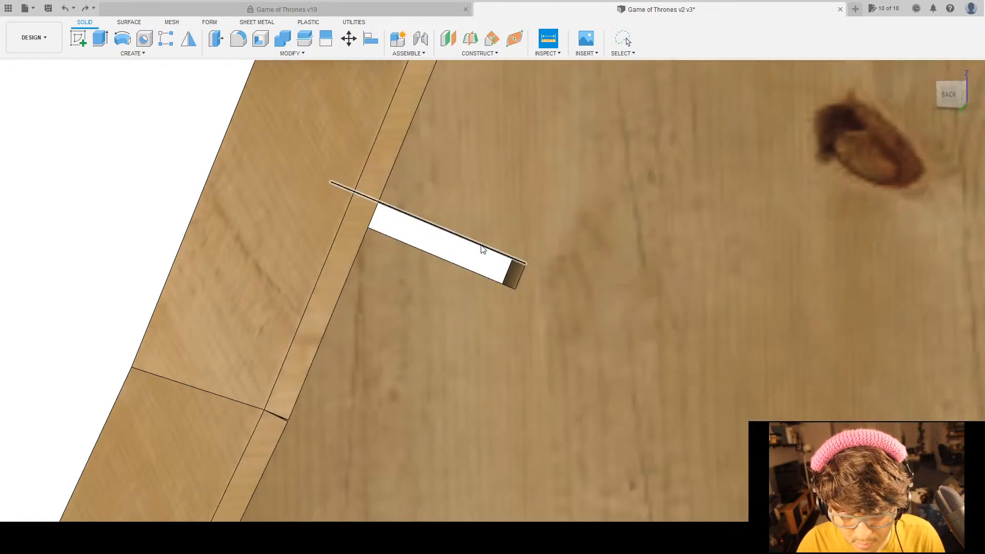
key(Escape)
Measure the upper long edges of two adjacent slots farther up, above and below the dark knot beside the curved strip.
scroll(660, 264, down, 10)
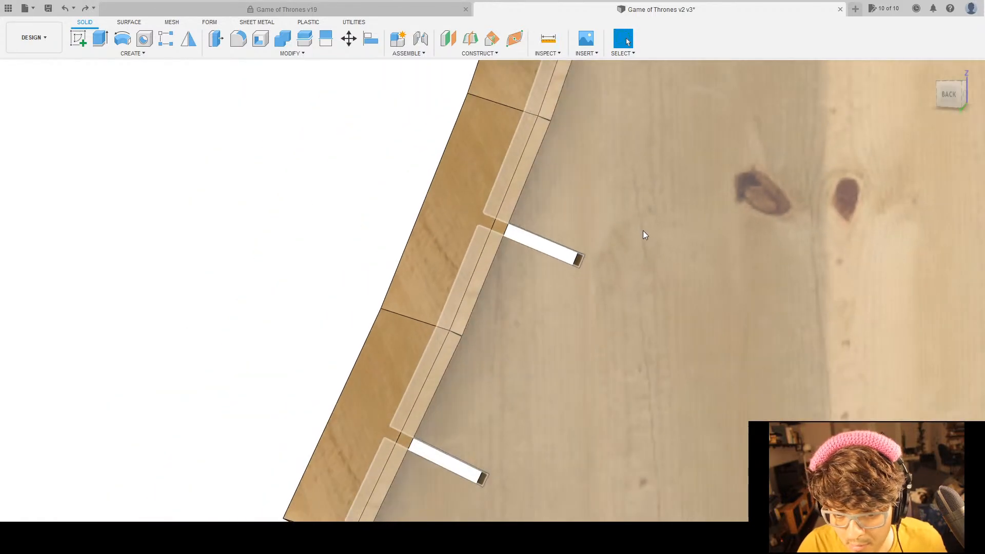
scroll(513, 200, up, 4)
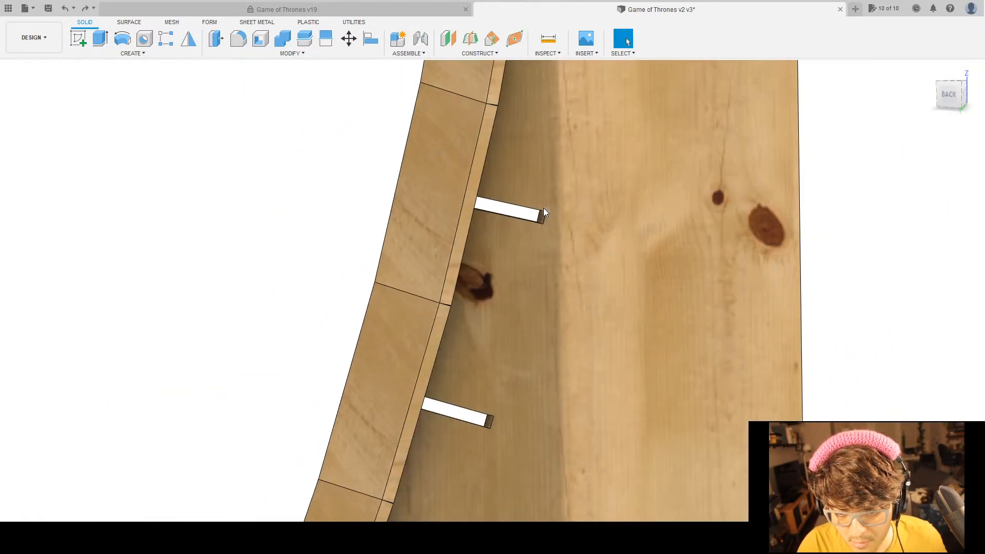
key(i)
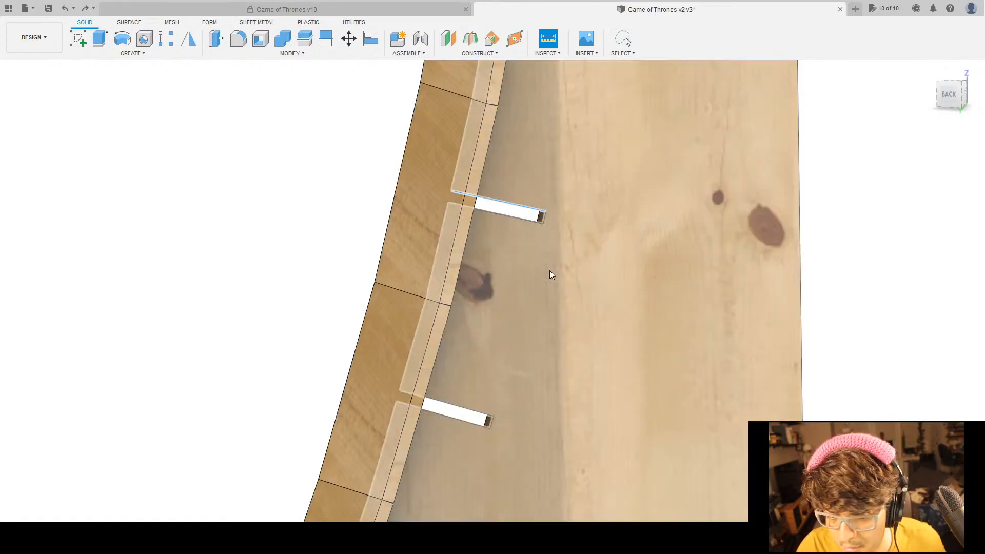
key(Escape)
middle_drag(547, 319, 560, 196)
scroll(427, 267, up, 3)
middle_drag(592, 320, 605, 274)
key(i)
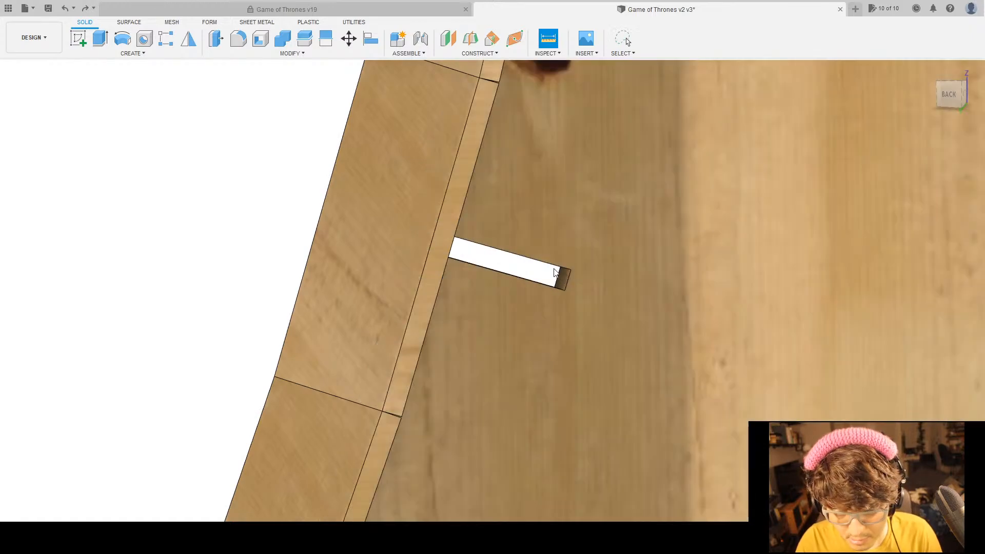
click(554, 267)
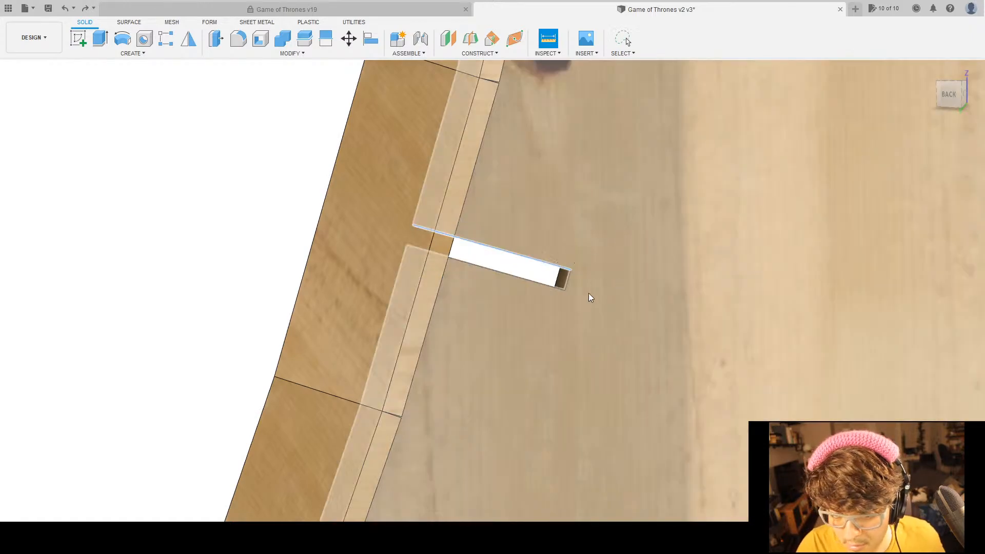
key(Escape)
Try to Press Pull the inner end face of the slot just below the dark knot.
scroll(564, 288, down, 1)
scroll(565, 288, up, 3)
click(567, 282)
key(q)
middle_drag(686, 324, 668, 312)
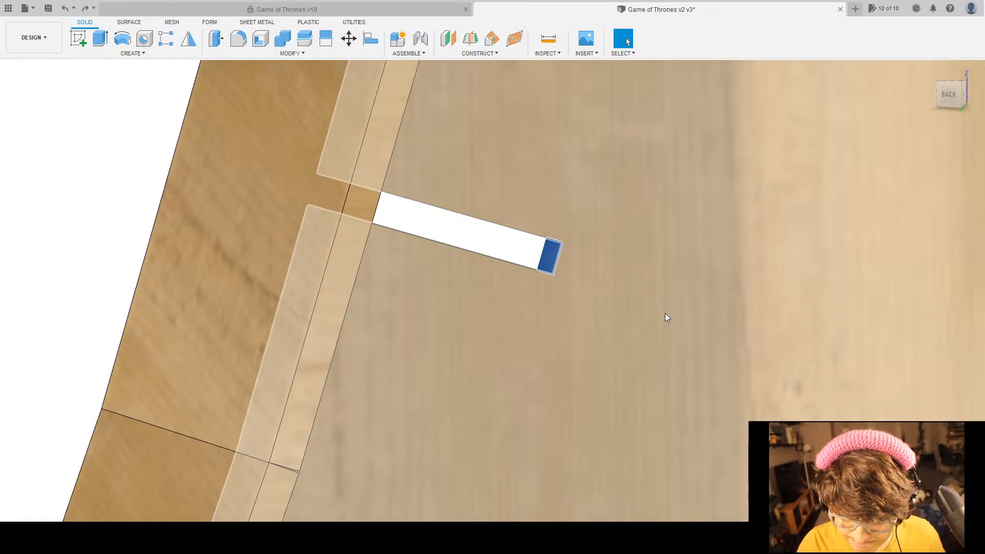
Measure the upper long edge of the topmost slot in the lower arch board, just below the board joint.
scroll(634, 323, down, 5)
middle_drag(641, 228, 514, 442)
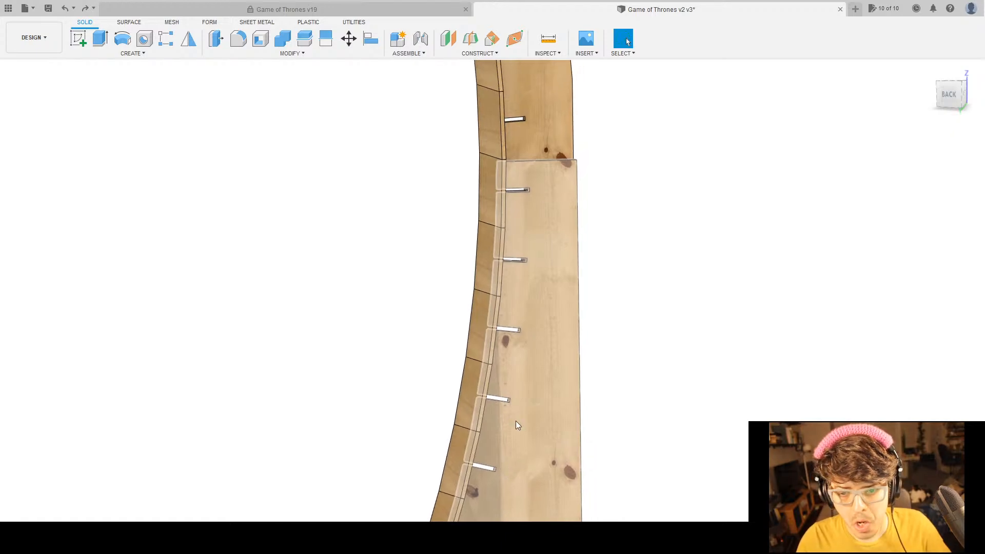
scroll(456, 134, up, 3)
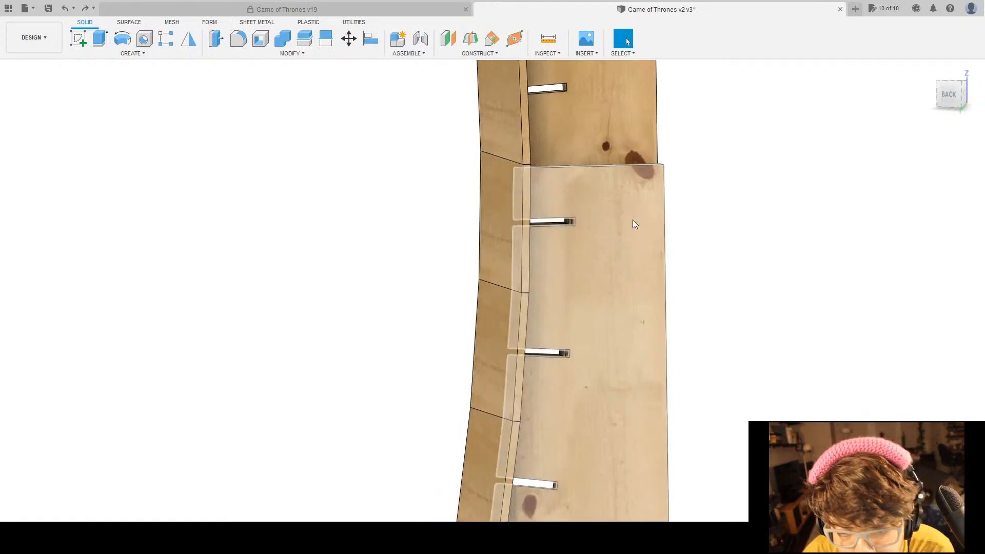
mouse_move(742, 270)
shift+middle_down()
mouse_move(714, 261)
mouse_move(729, 265)
shift+middle_up()
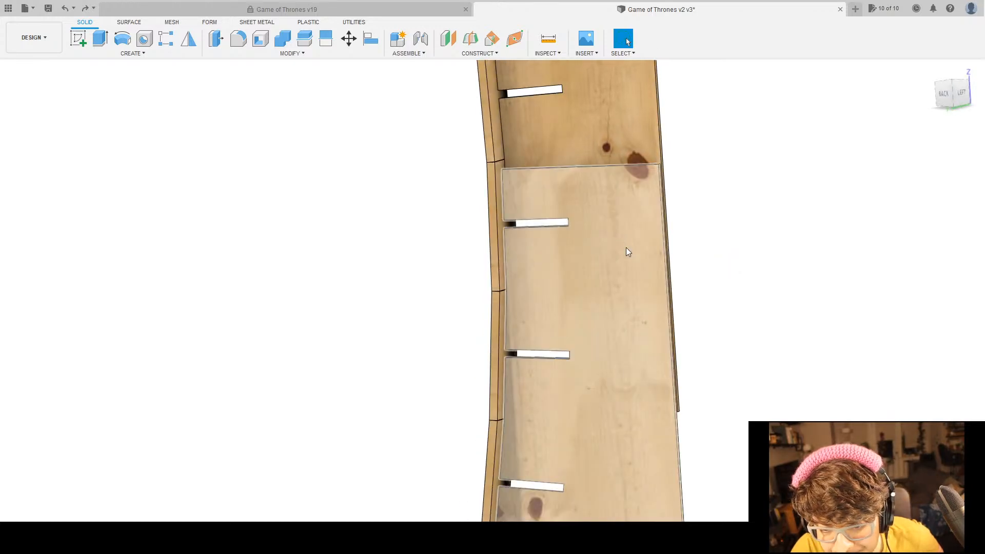
key(i)
scroll(590, 231, up, 5)
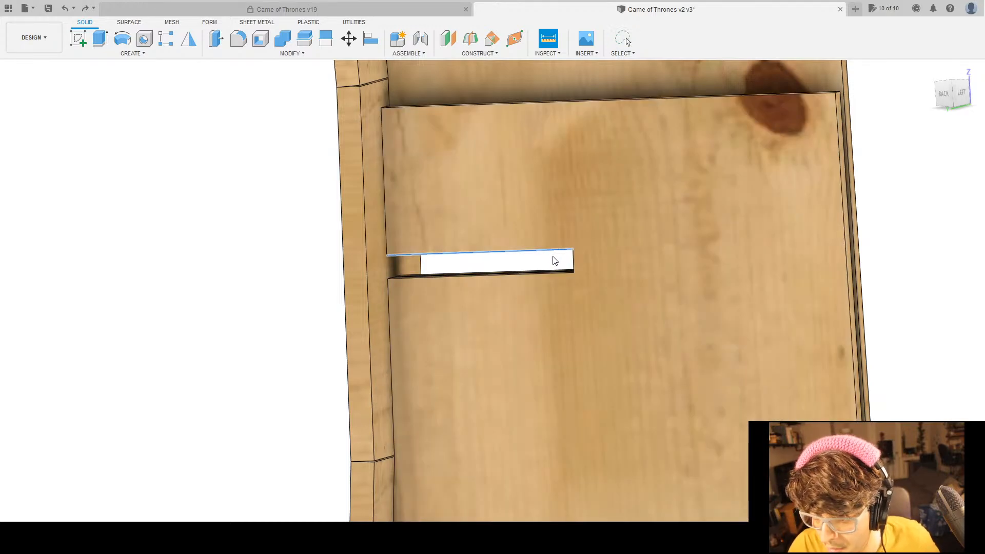
key(Escape)
Examine the slots from the opposite face of the arch, along its full length up to the bracketed upper end.
scroll(554, 260, down, 6)
shift+middle_drag(734, 303, 623, 309)
middle_drag(686, 320, 611, 338)
key(i)
scroll(640, 296, up, 3)
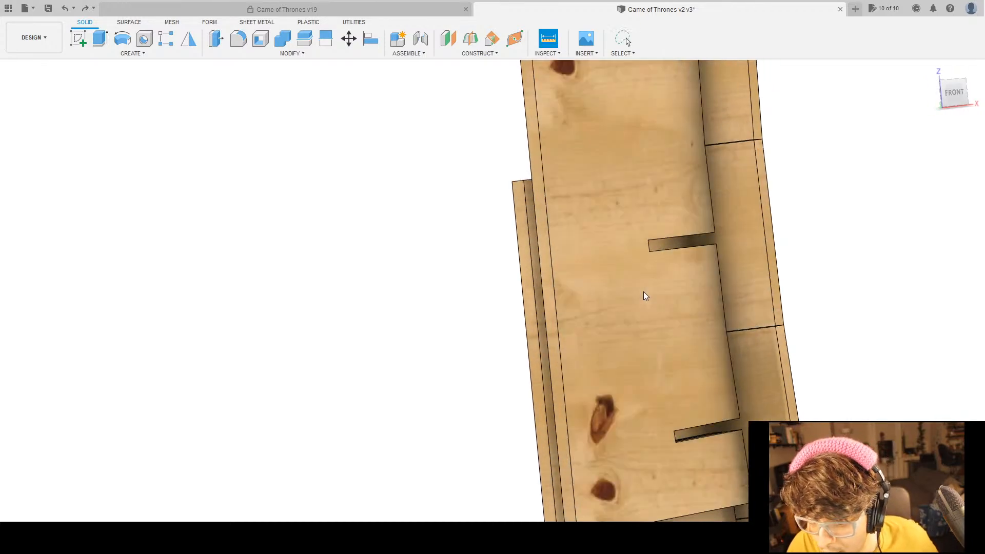
key(Escape)
scroll(636, 291, down, 5)
scroll(635, 295, down, 3)
middle_drag(633, 291, 583, 291)
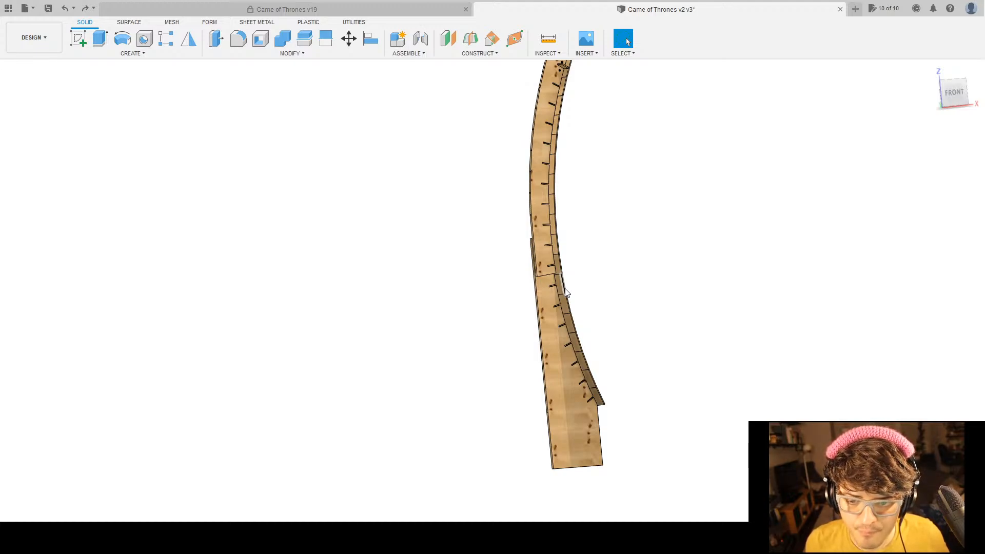
scroll(637, 338, down, 5)
shift+middle_drag(637, 338, 731, 344)
scroll(604, 191, up, 5)
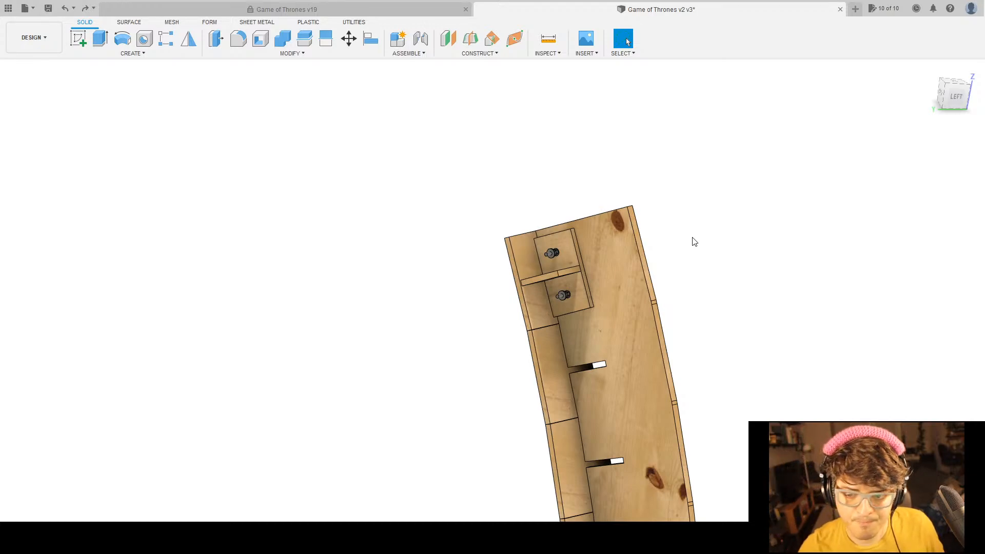
Select both bolt assemblies in the bracket at the arch's upper end.
click(91, 428)
click(87, 440)
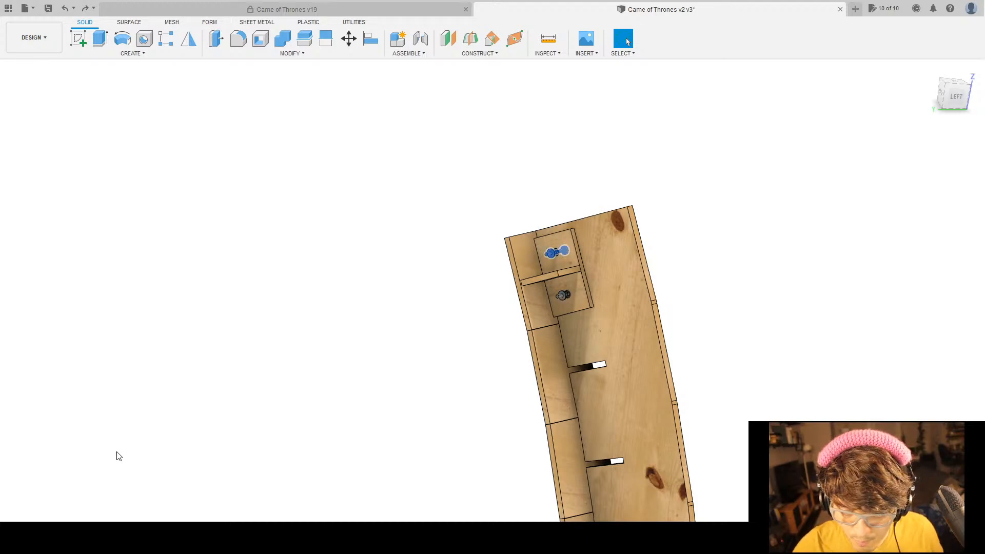
click(84, 429)
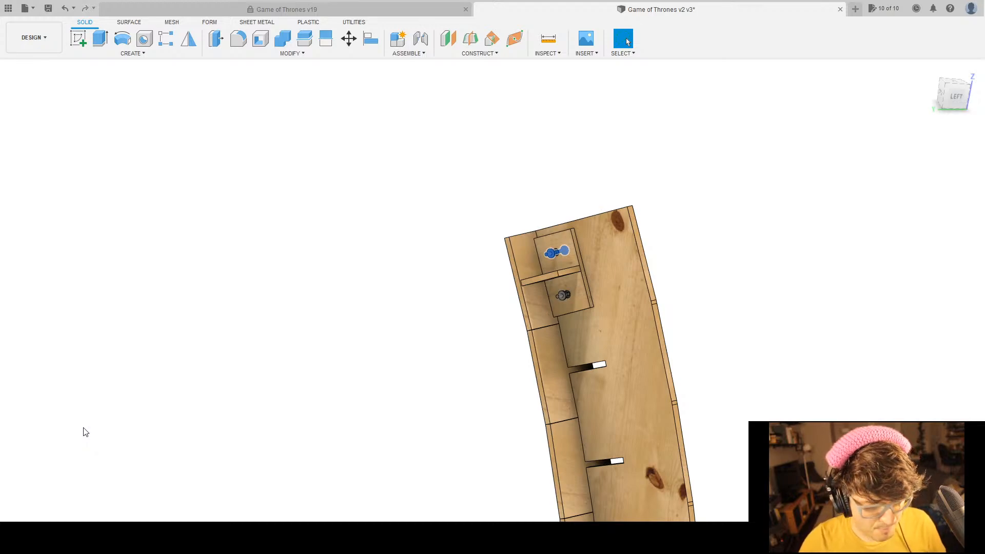
click(250, 367)
middle_drag(685, 371, 655, 355)
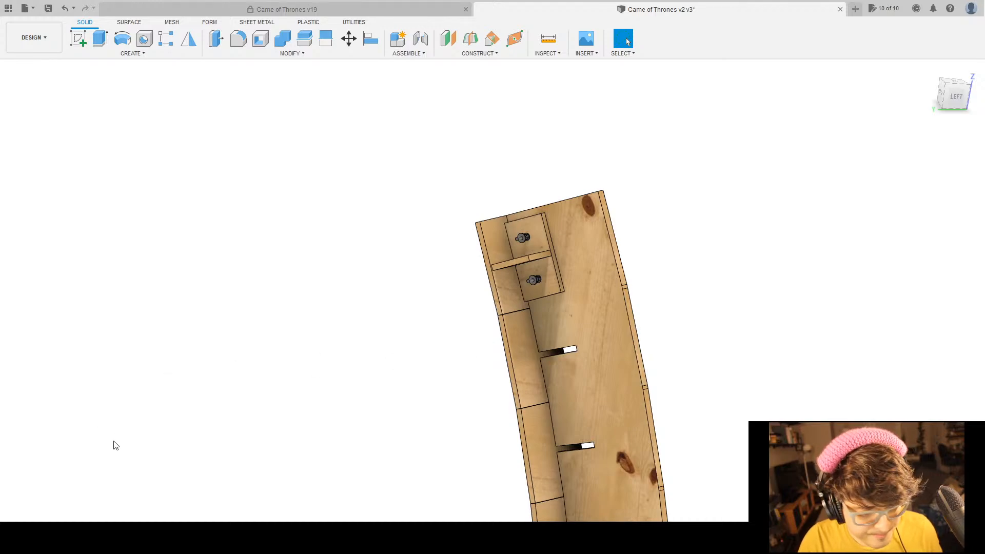
click(93, 435)
ctrl+click(91, 428)
middle_drag(672, 404, 648, 344)
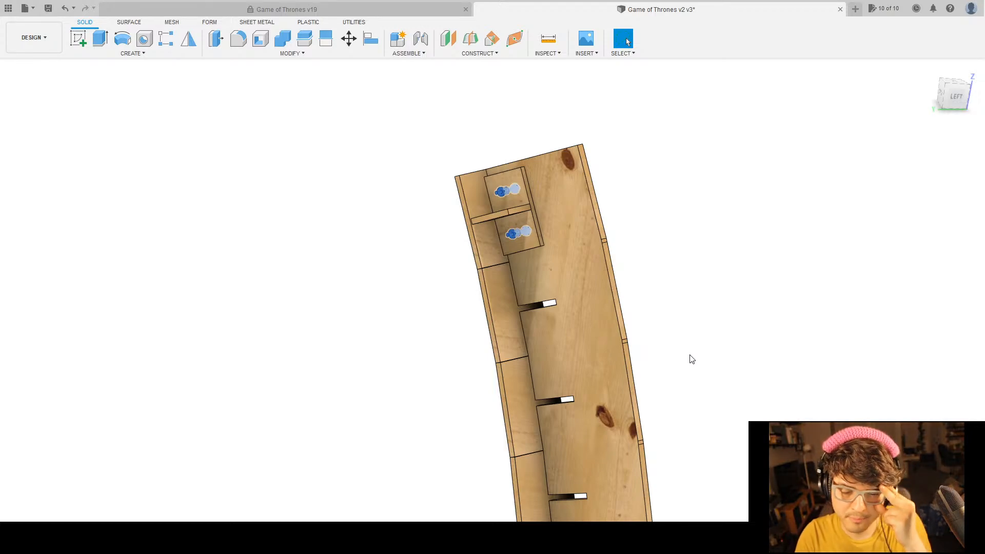
Examine the shelf bracket and its two selected bolt assemblies at the arch's upper end from an angle.
middle_drag(813, 400, 739, 356)
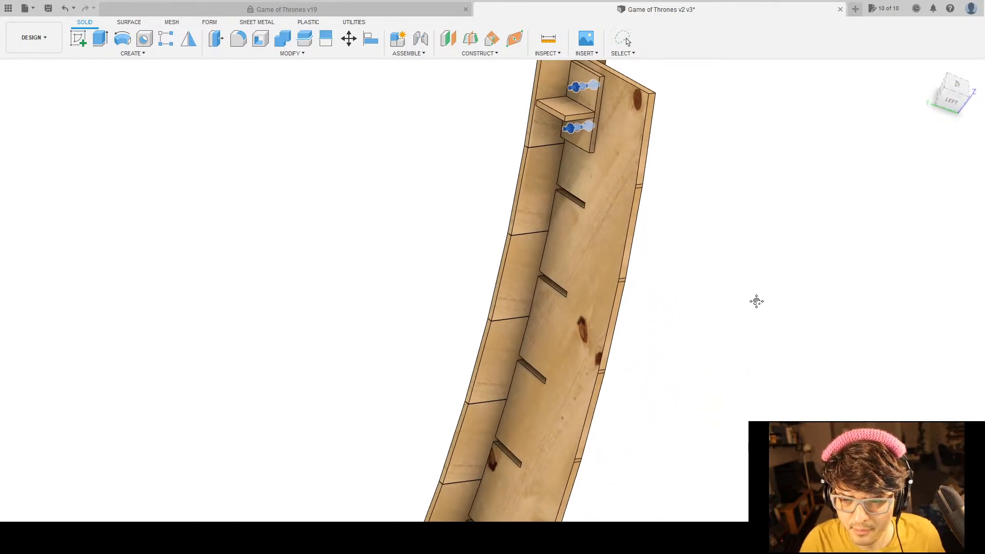
middle_drag(756, 301, 739, 354)
scroll(728, 161, down, 1)
scroll(728, 177, up, 4)
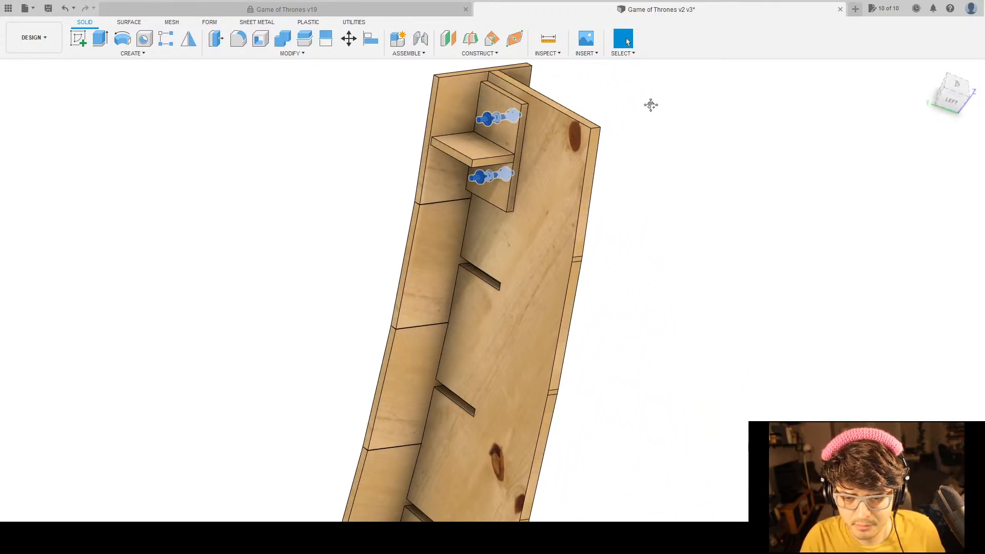
middle_drag(653, 109, 673, 144)
scroll(583, 139, up, 3)
middle_drag(844, 403, 849, 367)
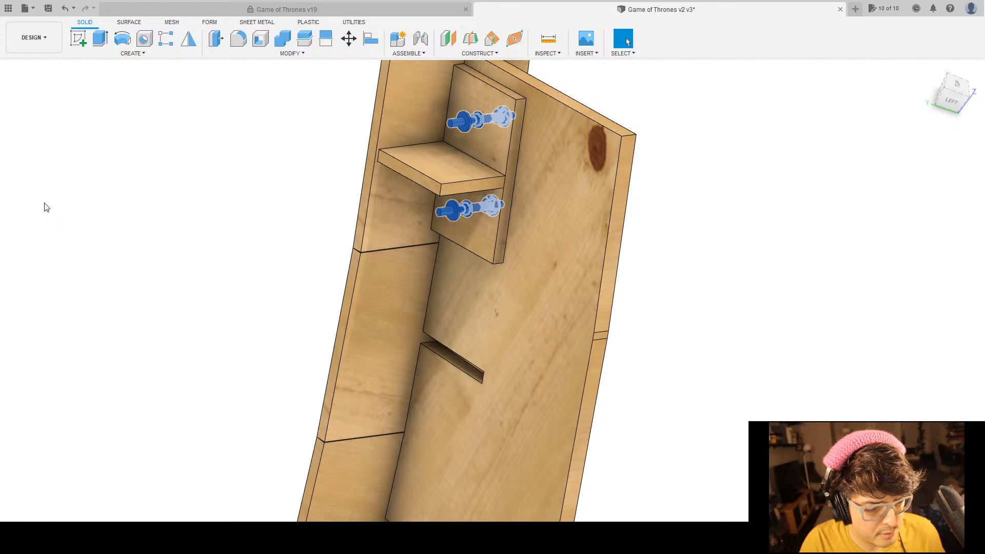
scroll(658, 303, down, 10)
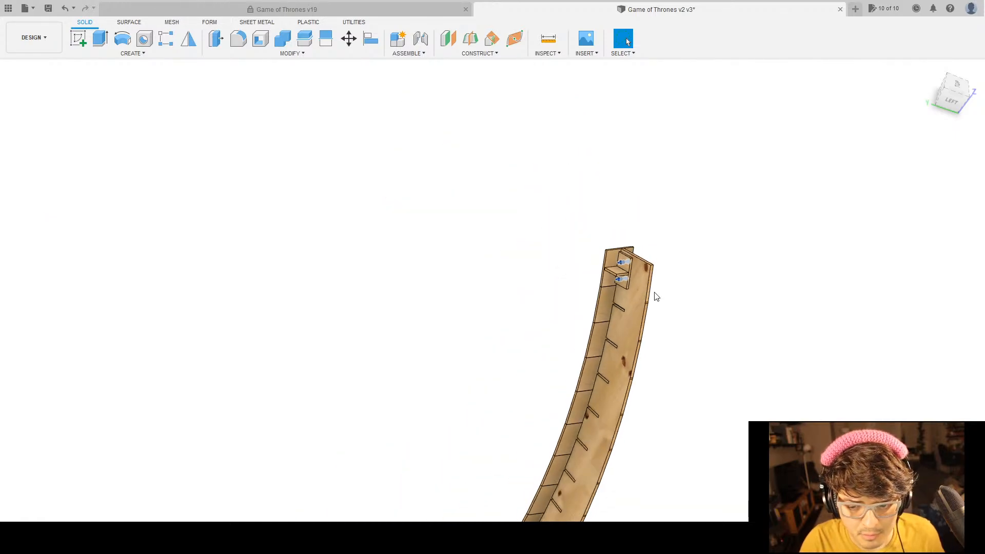
scroll(474, 202, up, 5)
middle_drag(862, 382, 602, 282)
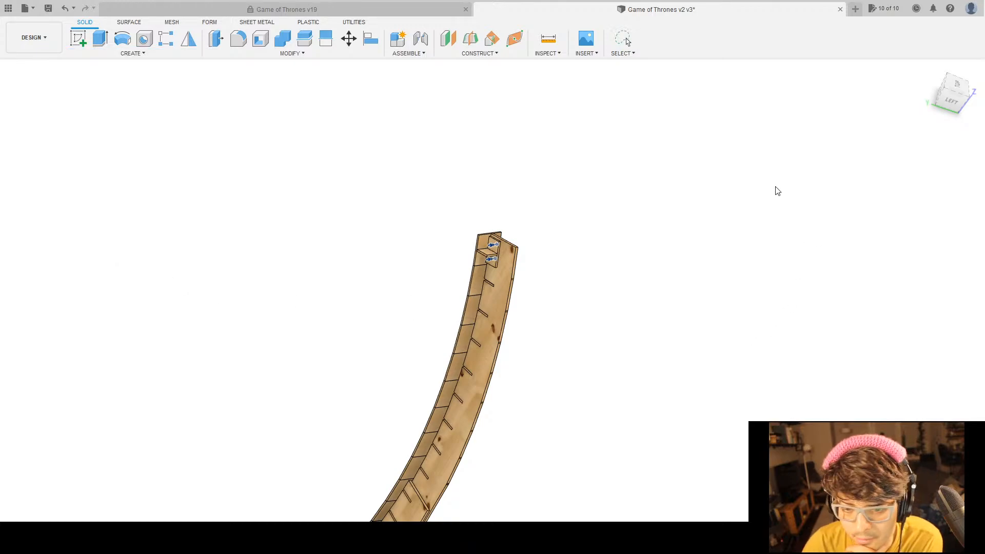
Pattern the two selected bolt assemblies along the arch's curve, extending the copies towards its lower end.
middle_drag(456, 229, 448, 251)
scroll(448, 250, down, 4)
scroll(389, 158, up, 8)
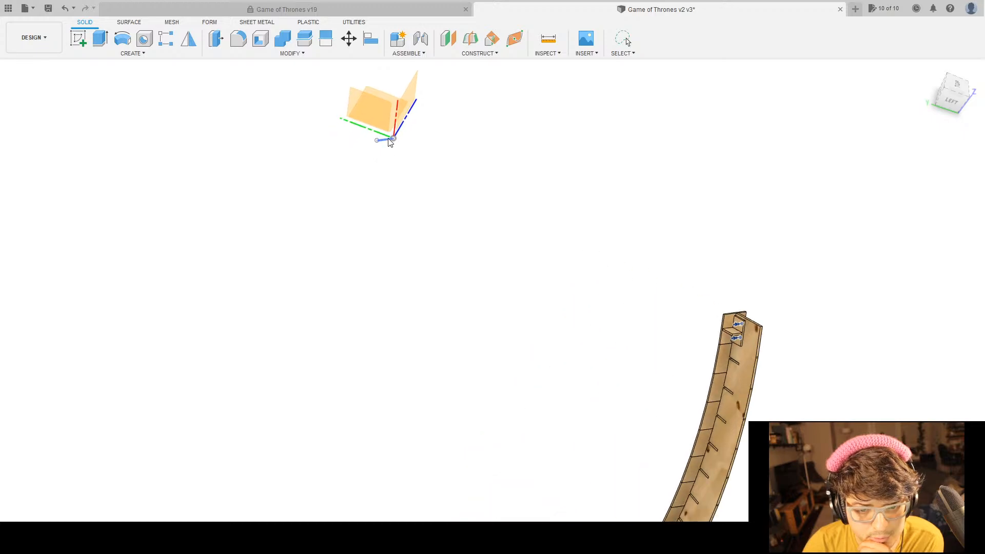
middle_drag(431, 173, 517, 308)
middle_drag(610, 377, 558, 226)
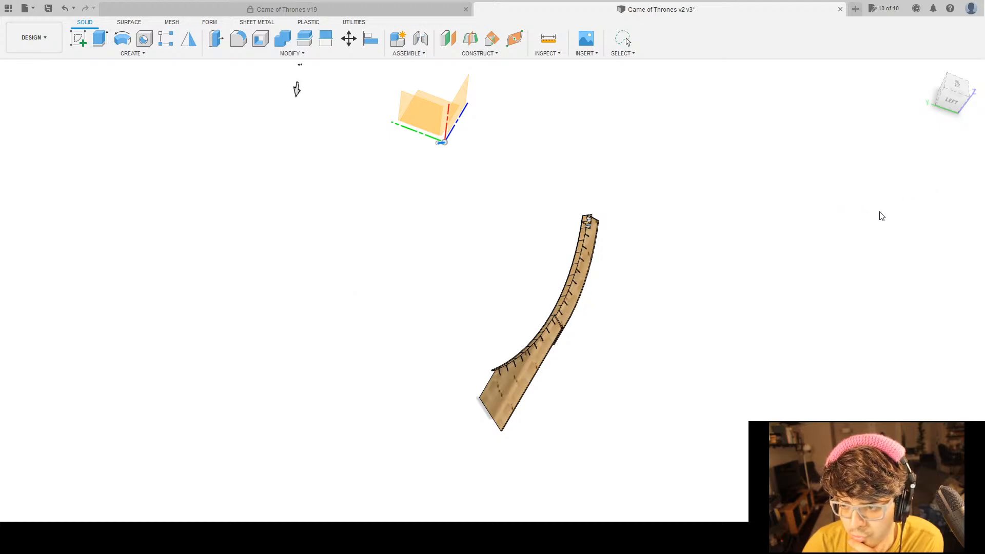
middle_drag(660, 233, 635, 258)
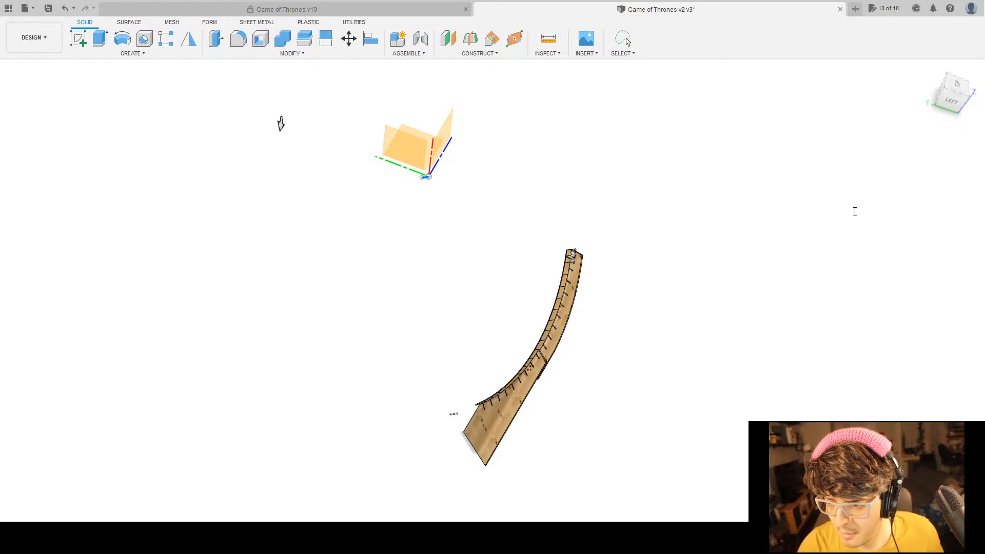
scroll(584, 273, down, 3)
scroll(585, 271, up, 3)
scroll(587, 271, down, 2)
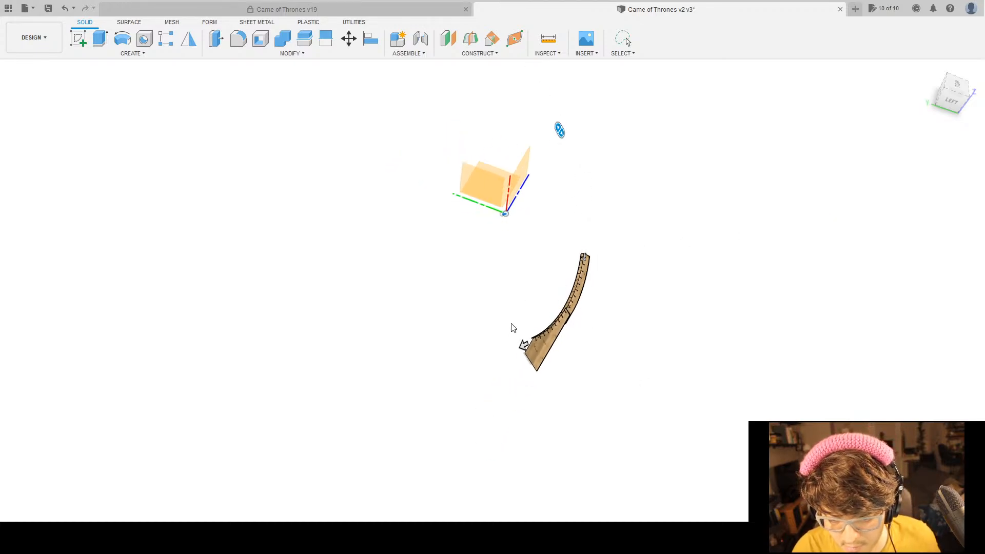
scroll(543, 359, up, 6)
middle_drag(544, 348, 447, 318)
shift+middle_drag(500, 342, 577, 310)
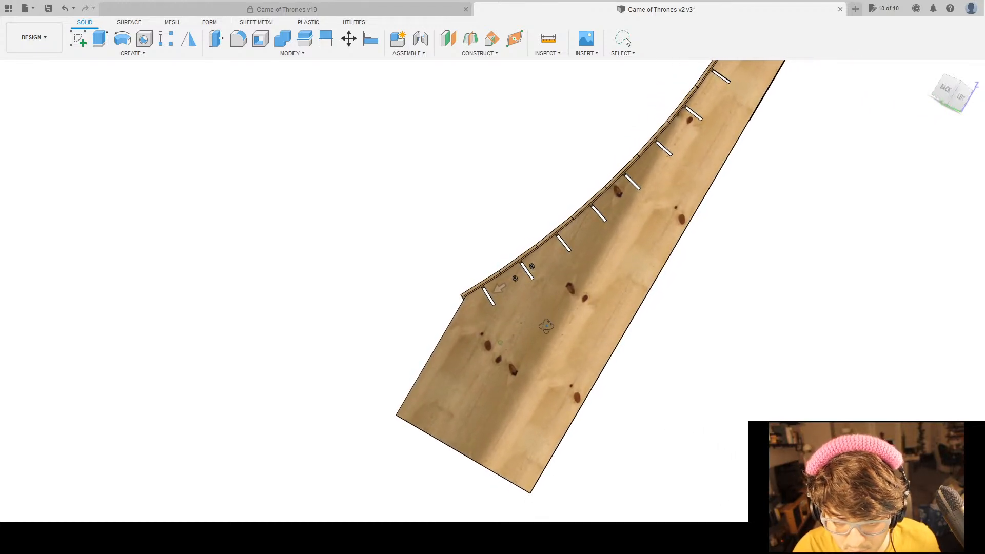
Adjust the bolt pattern's extent so the last pair of copies sits on either side of the arch's lowest slot.
scroll(585, 311, up, 5)
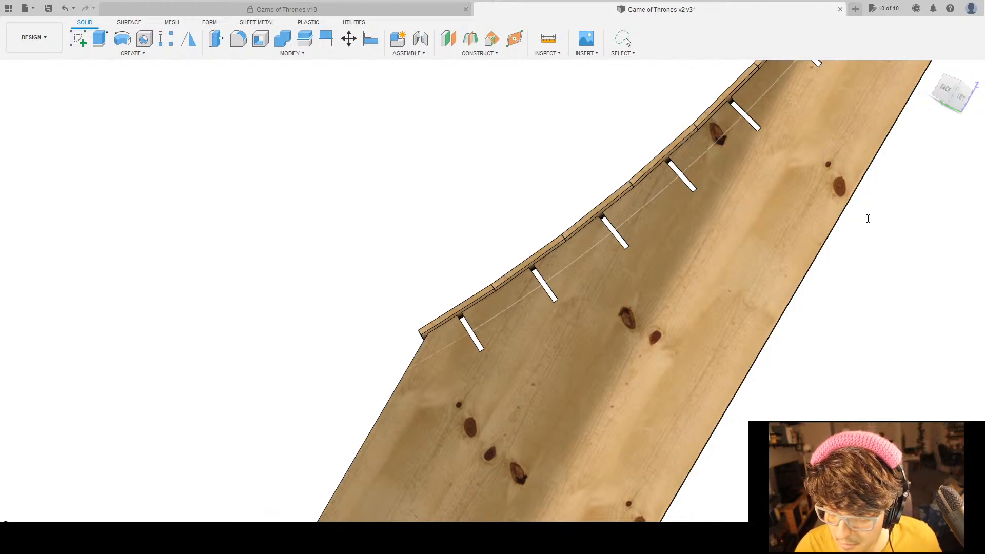
scroll(504, 298, down, 6)
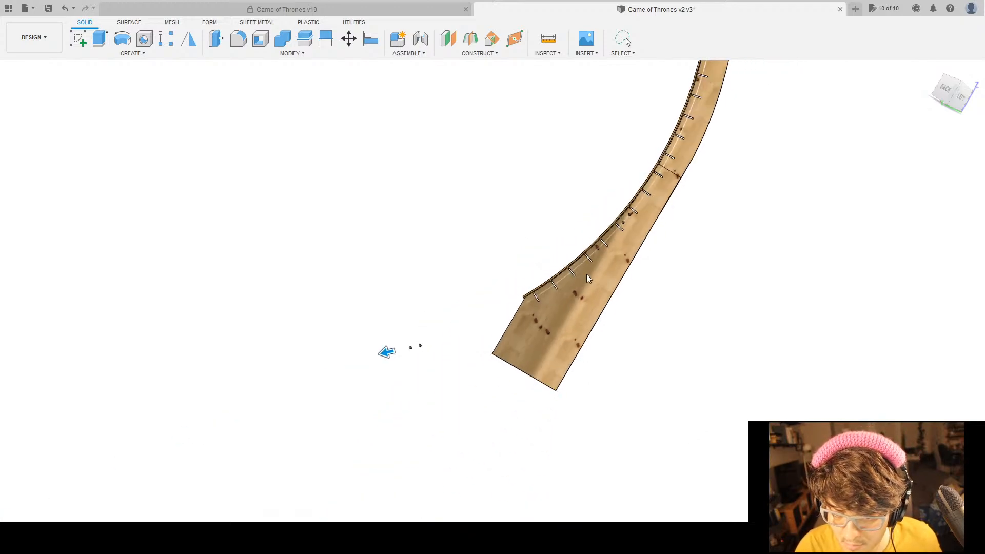
scroll(539, 295, up, 3)
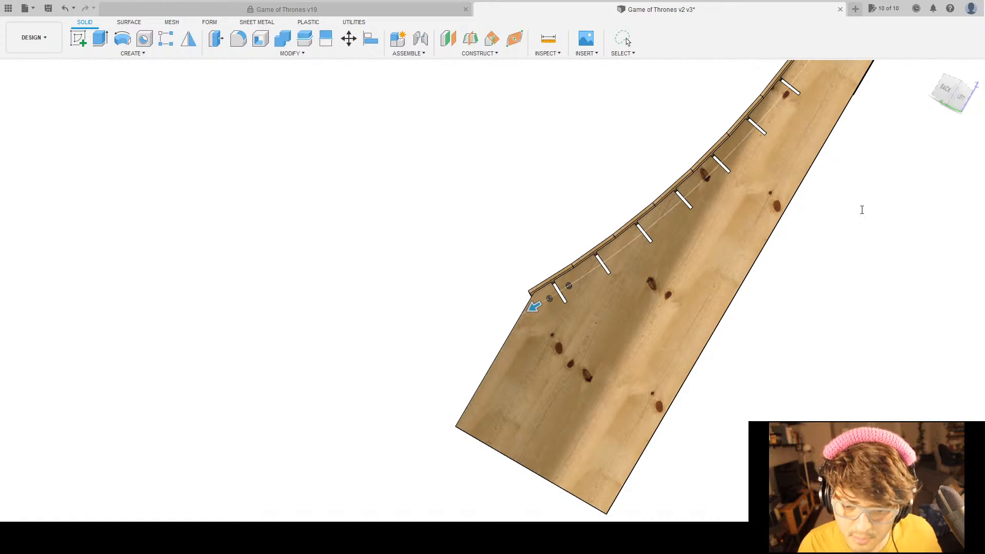
scroll(556, 272, up, 8)
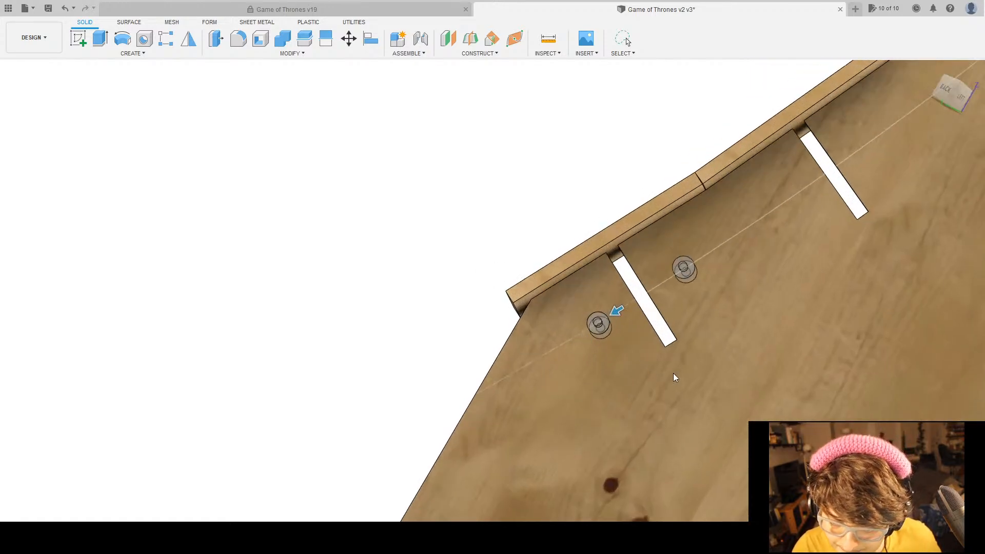
shift+middle_drag(679, 365, 763, 273)
scroll(720, 375, up, 6)
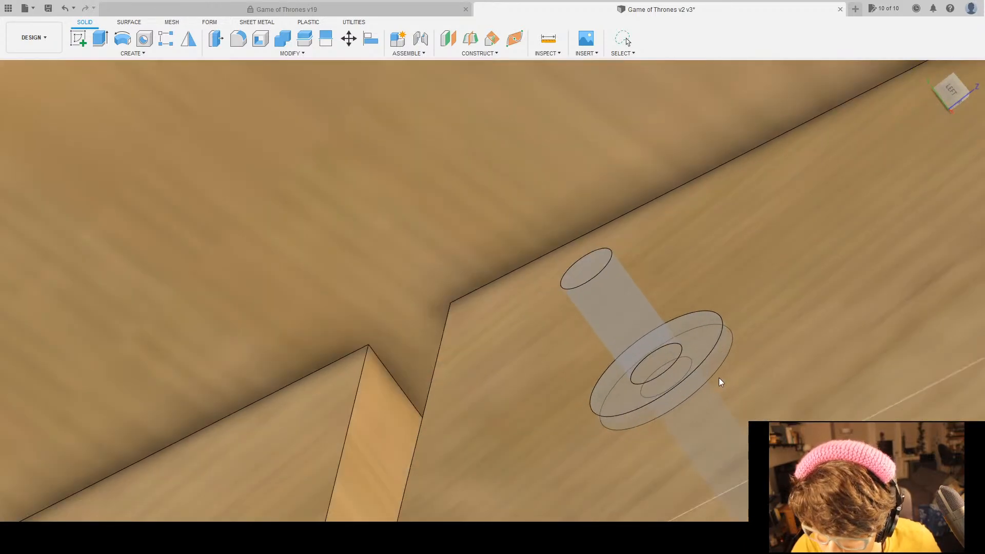
scroll(727, 414, down, 10)
shift+middle_drag(729, 396, 816, 332)
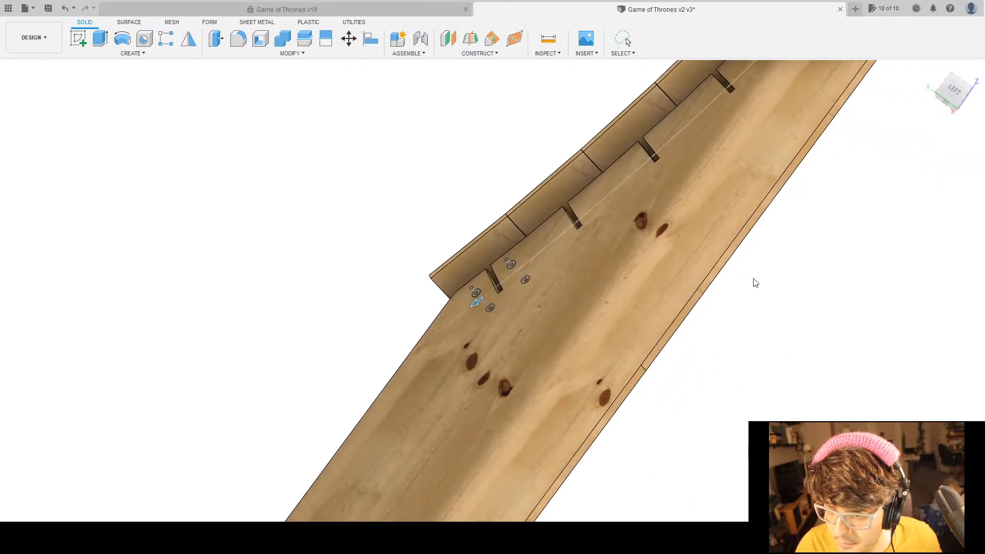
Examine how the bolt copies pass through the boards around the arch's overlapping board joint.
scroll(602, 286, down, 6)
scroll(635, 272, up, 5)
shift+middle_drag(642, 267, 663, 244)
scroll(636, 151, down, 3)
scroll(654, 174, up, 5)
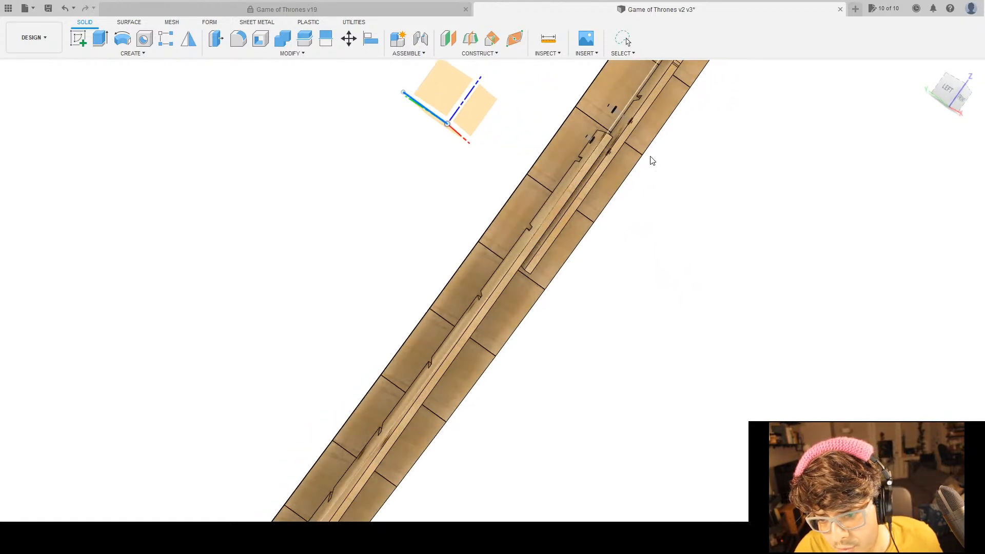
scroll(679, 159, up, 6)
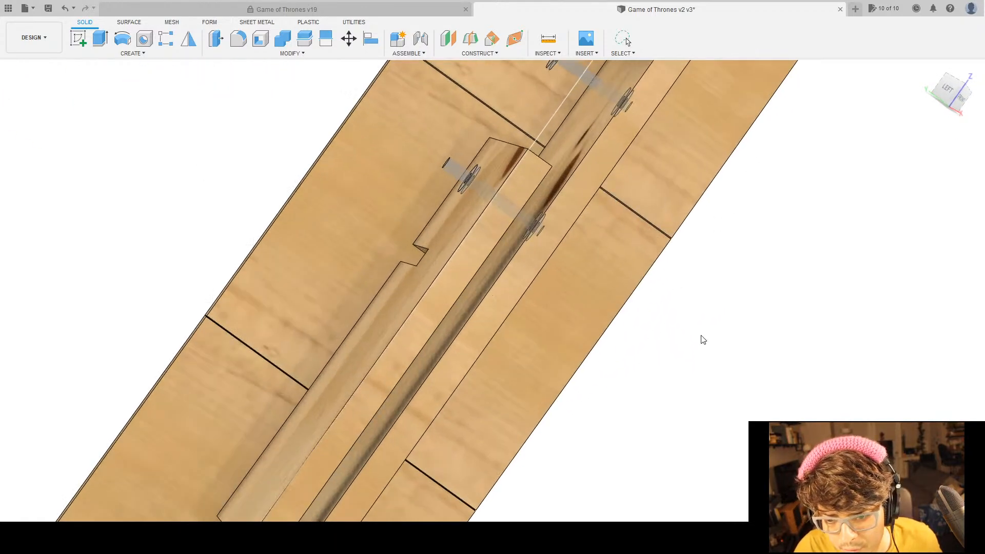
mouse_move(701, 339)
shift+middle_down()
mouse_move(673, 330)
mouse_move(703, 335)
shift+middle_up()
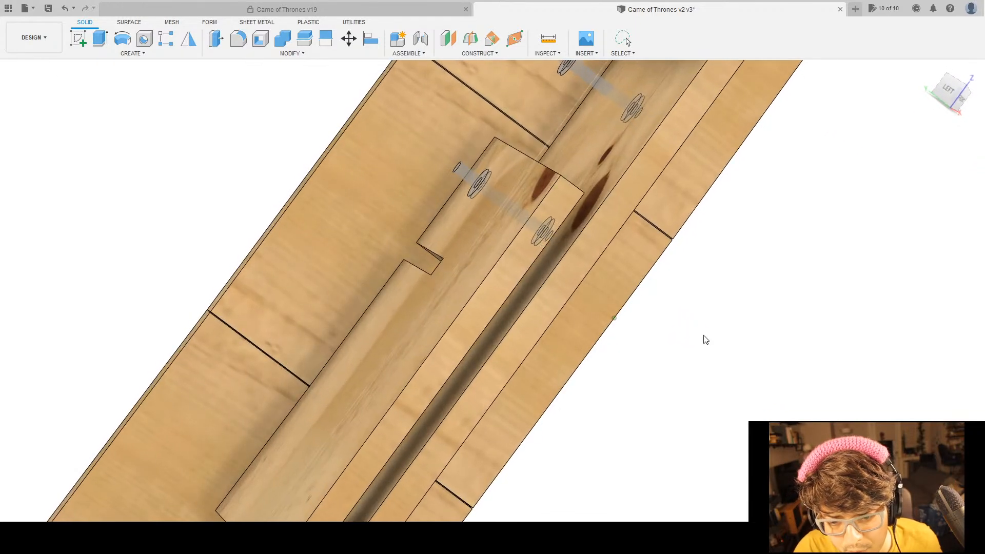
scroll(475, 177, up, 5)
scroll(516, 303, down, 4)
shift+middle_drag(520, 298, 549, 289)
scroll(549, 289, down, 8)
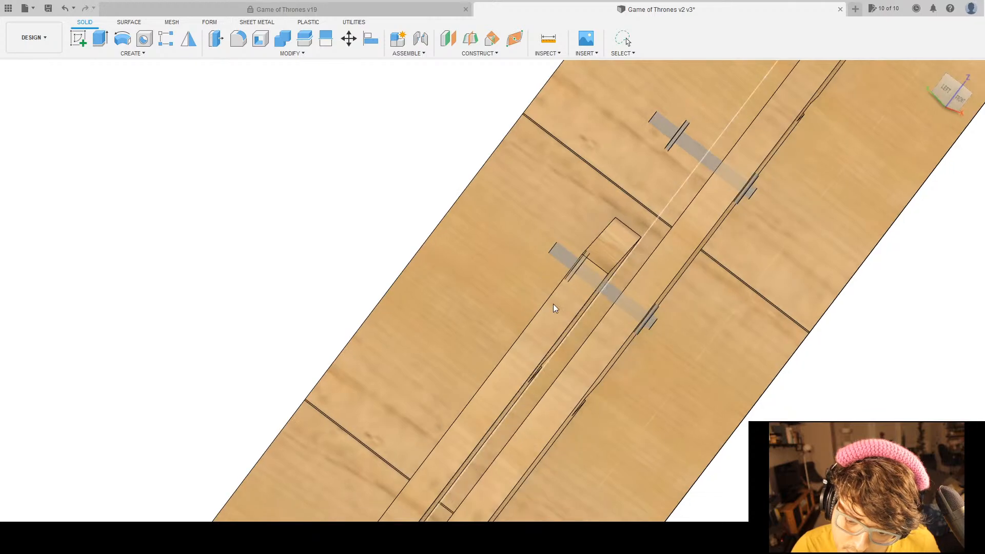
Fill the bolt pattern with a pair of copies at every slot down to the arch's lowest one.
scroll(566, 275, up, 5)
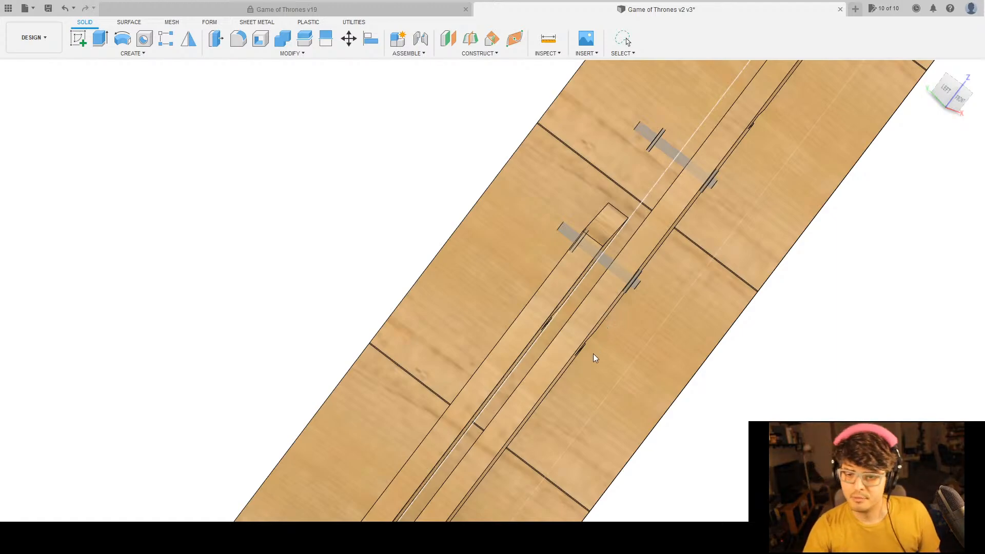
shift+middle_drag(636, 272, 652, 281)
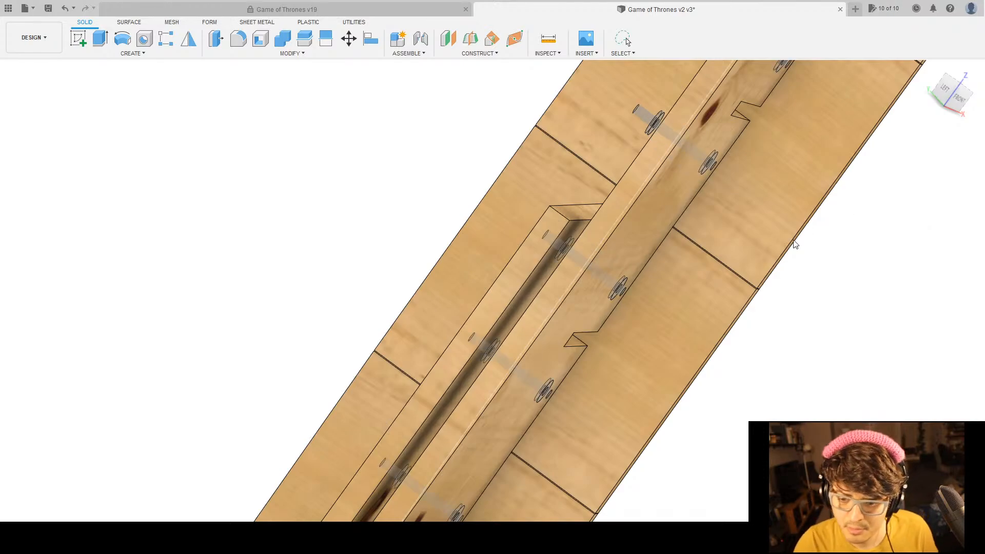
scroll(595, 346, down, 10)
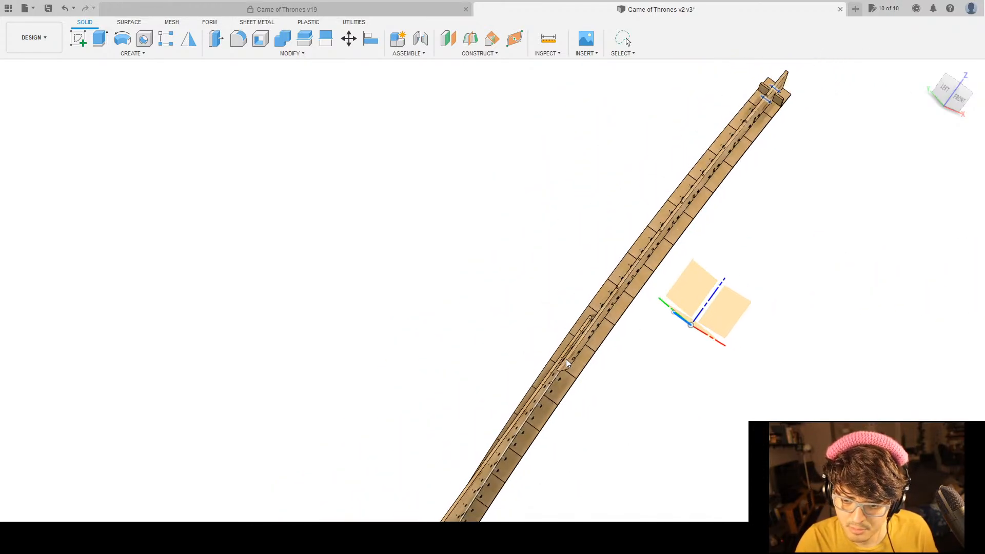
middle_drag(620, 250, 822, 9)
shift+middle_drag(710, 244, 763, 236)
middle_drag(764, 236, 708, 260)
scroll(656, 236, up, 10)
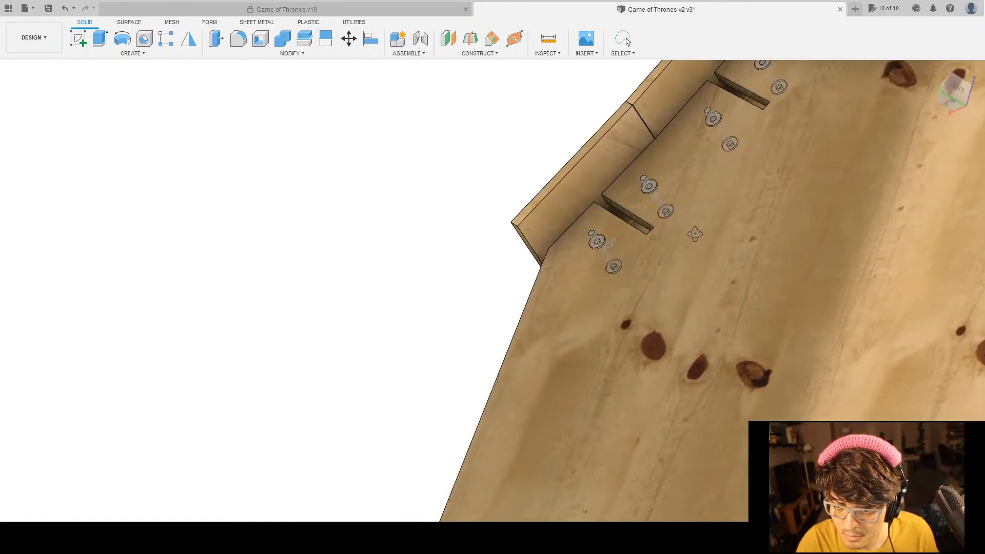
Examine the bolt copies up the arch and the original bolts in the shelf bracket at its upper end.
scroll(706, 242, down, 8)
middle_drag(744, 182, 460, 478)
middle_drag(623, 138, 528, 379)
middle_drag(559, 183, 568, 422)
scroll(508, 267, down, 2)
scroll(491, 281, up, 8)
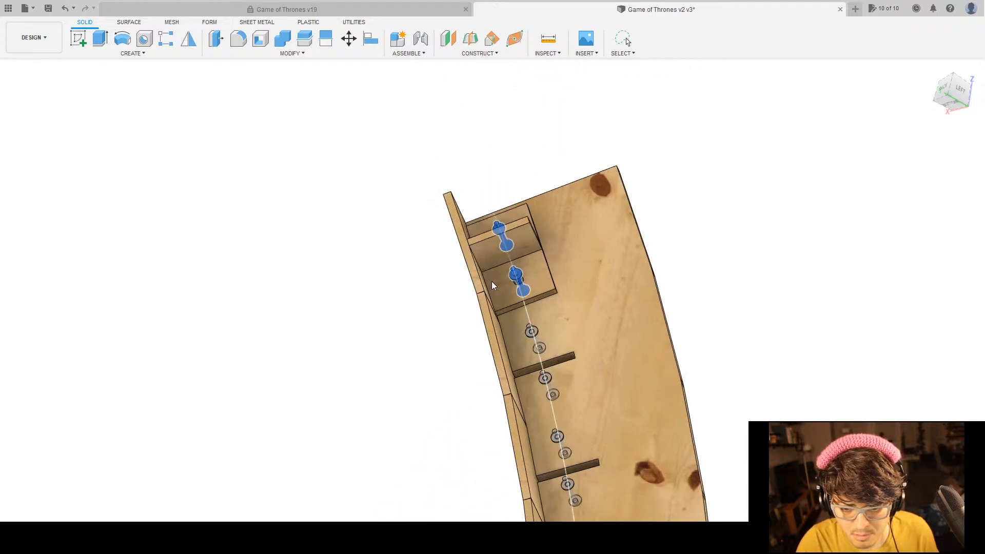
shift+middle_drag(609, 288, 841, 179)
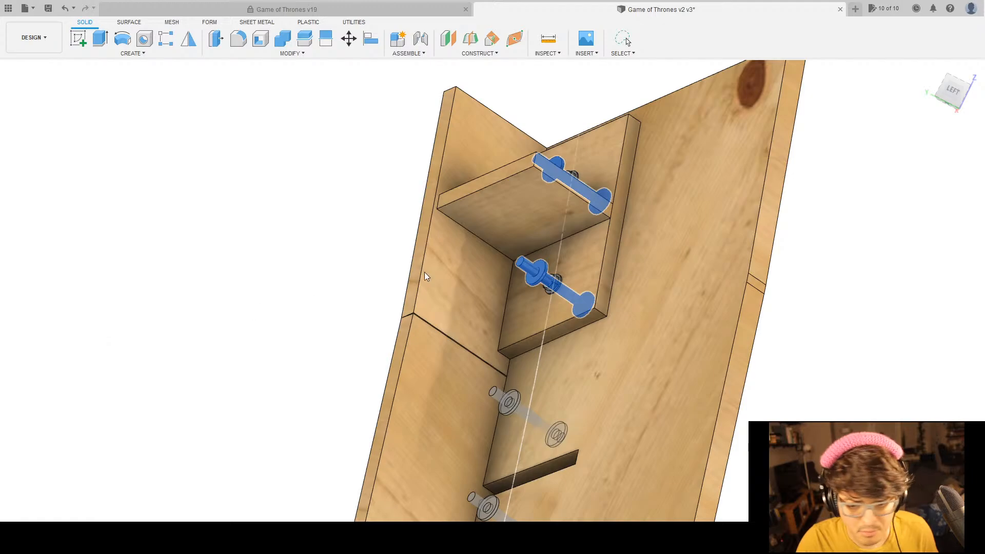
shift+middle_drag(563, 222, 627, 296)
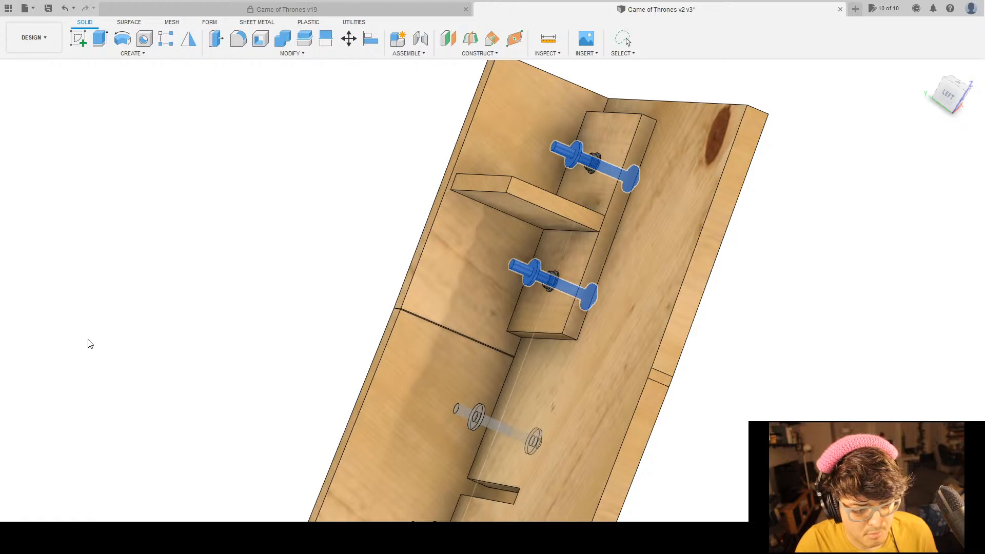
Clear the pattern's objects and reselect both complete bolt assemblies in the upper bracket, including their washers and nuts.
click(881, 147)
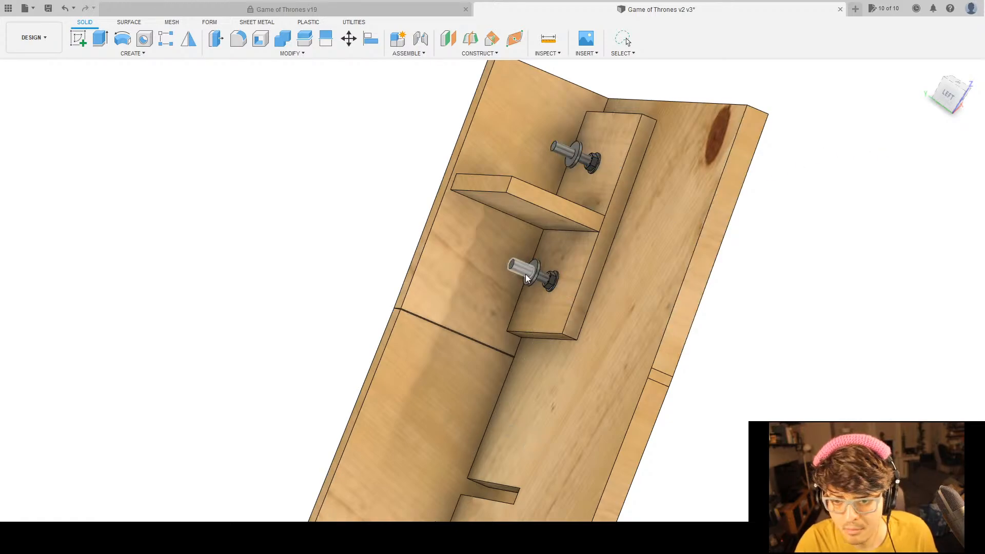
click(100, 453)
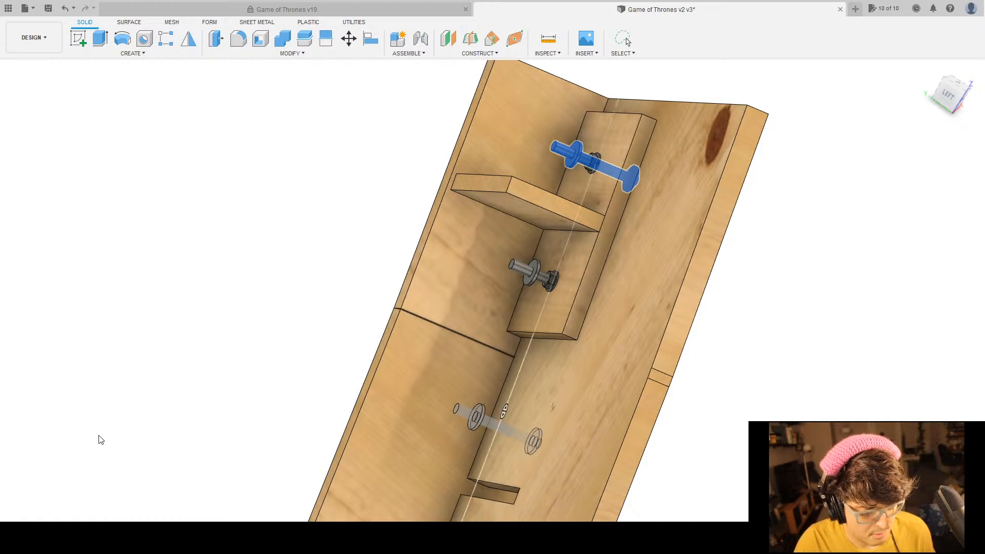
ctrl+click(101, 440)
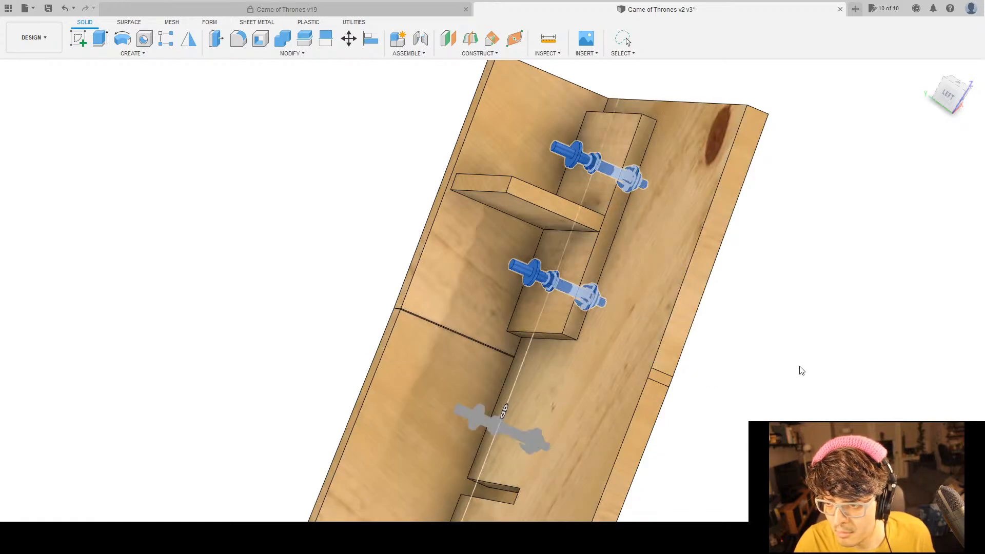
scroll(610, 378, down, 3)
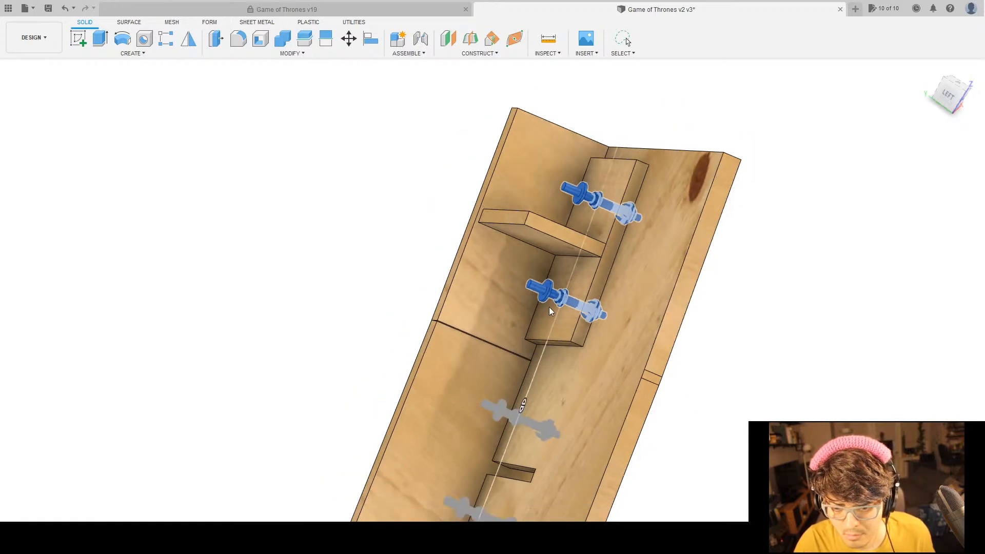
scroll(559, 349, down, 2)
scroll(510, 298, up, 5)
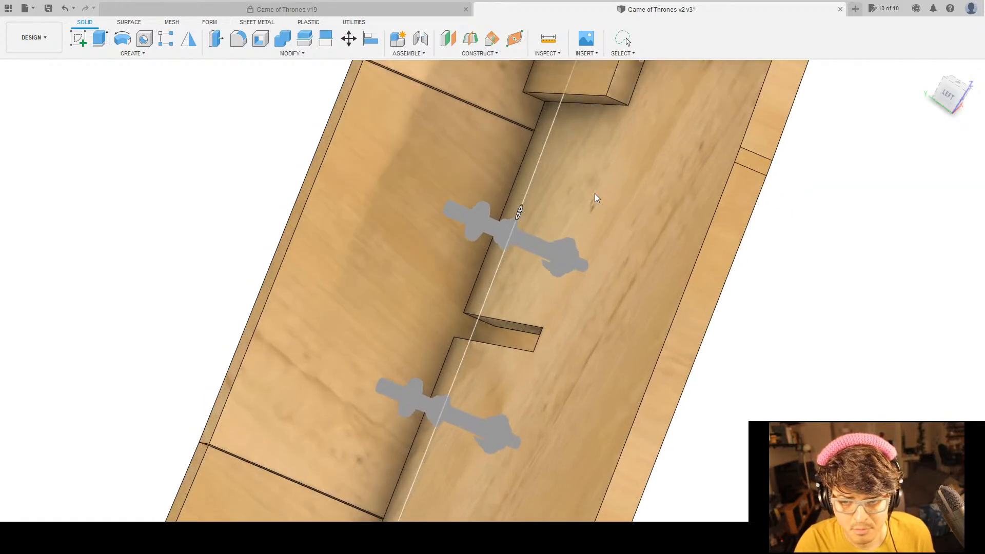
scroll(594, 202, up, 5)
scroll(612, 224, down, 8)
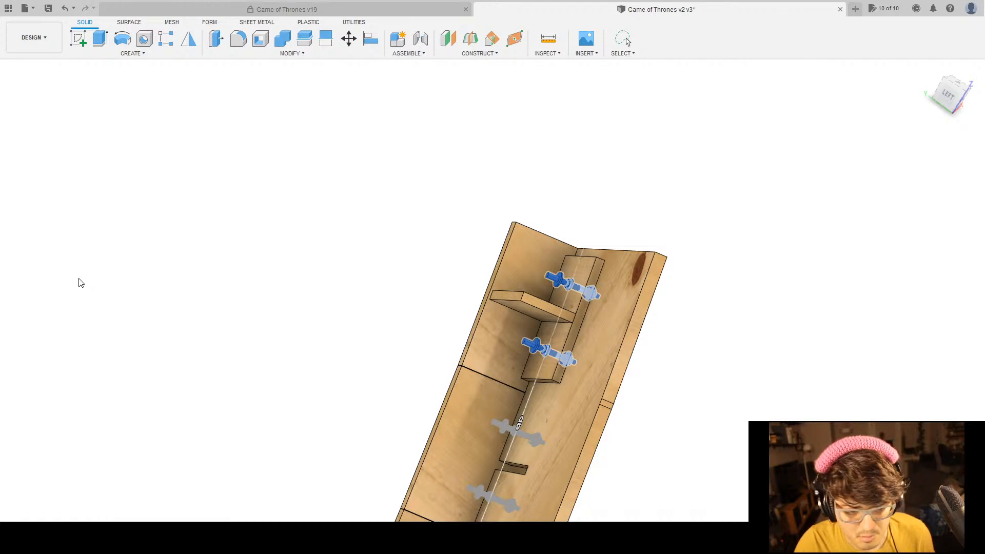
Add the shelf bracket's boards to the patterned objects and apply the pattern along the arch.
scroll(224, 338, down, 5)
mouse_move(270, 335)
middle_down()
mouse_move(457, 225)
mouse_move(721, 145)
middle_up()
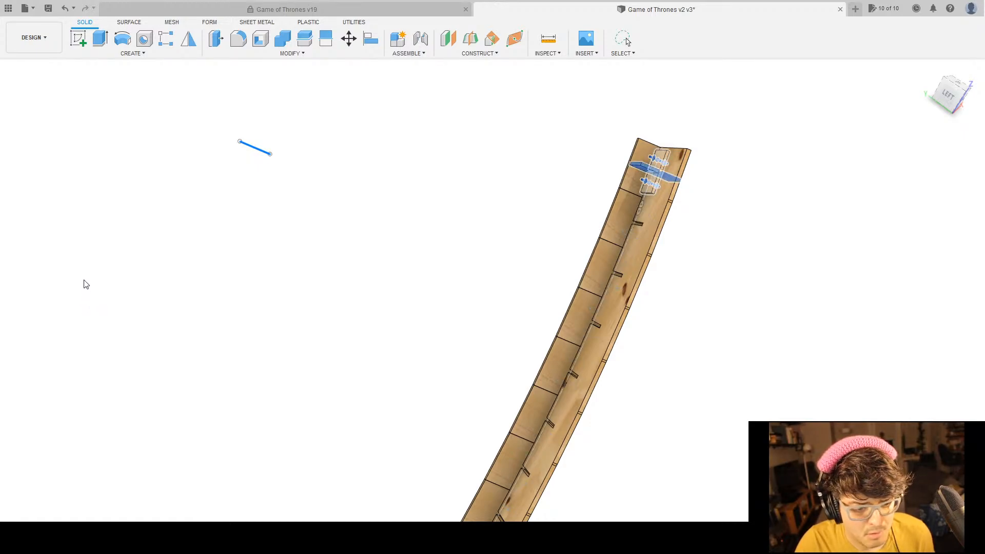
middle_drag(771, 332, 727, 319)
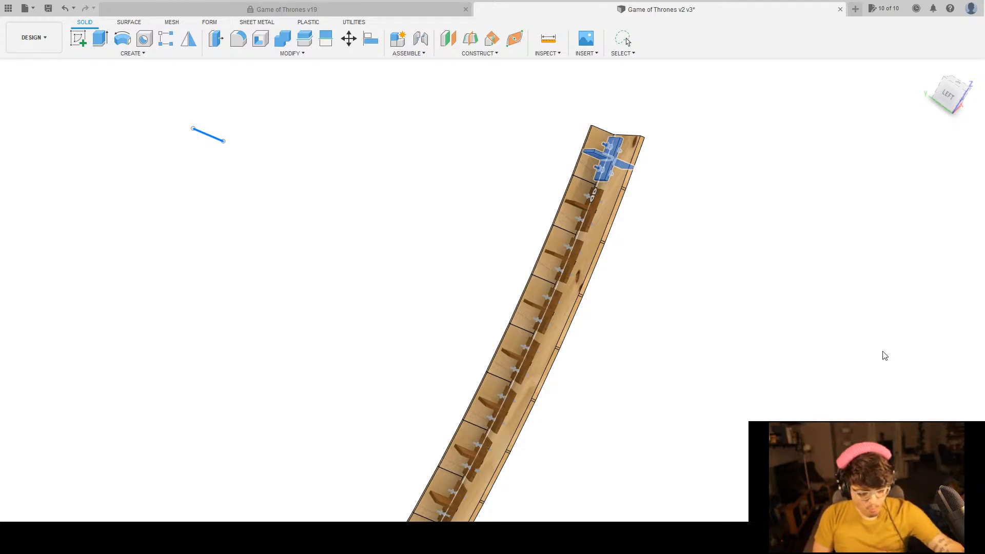
click(883, 352)
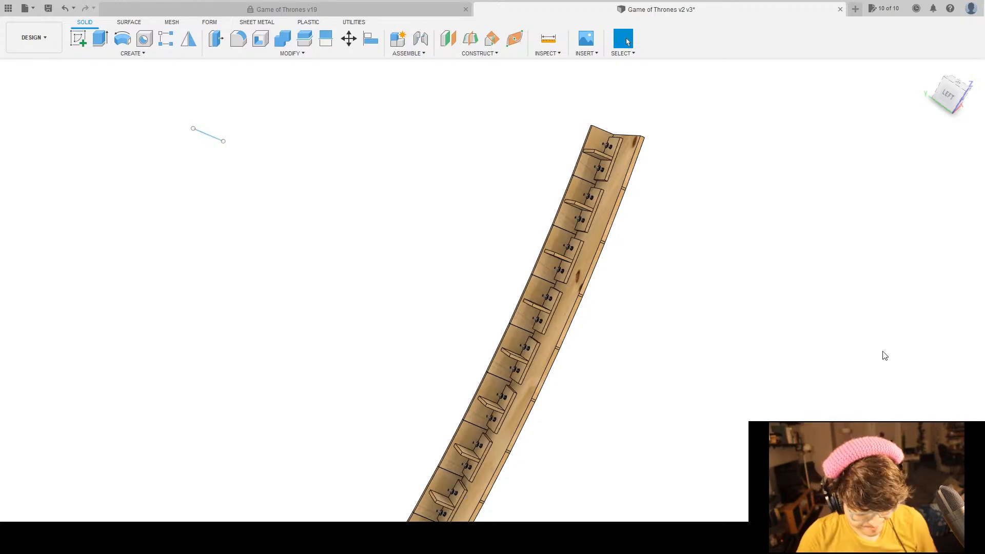
Examine the patterned shelf brackets and bolts on both sides of the arch, from the lower end upwards.
scroll(649, 203, down, 5)
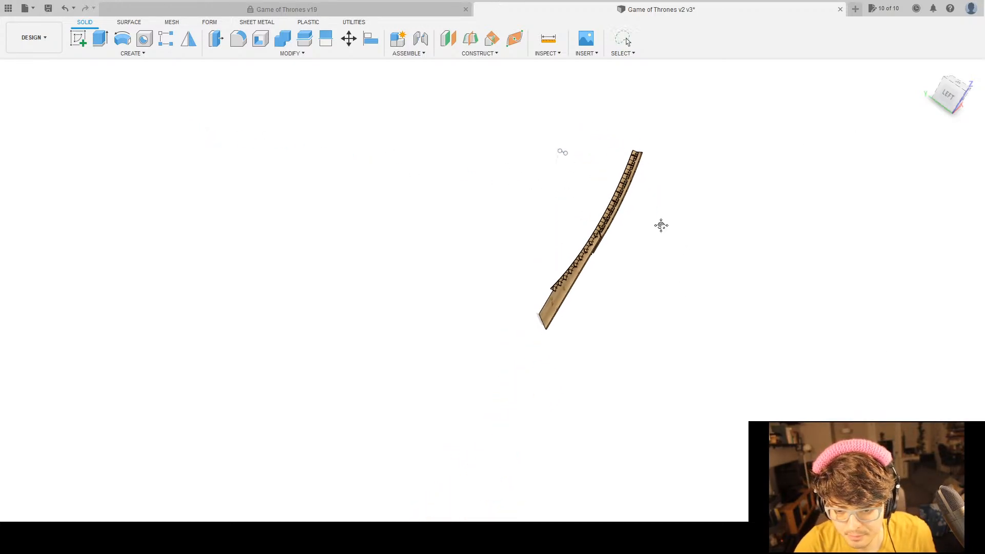
shift+middle_drag(507, 331, 553, 315)
scroll(552, 308, up, 10)
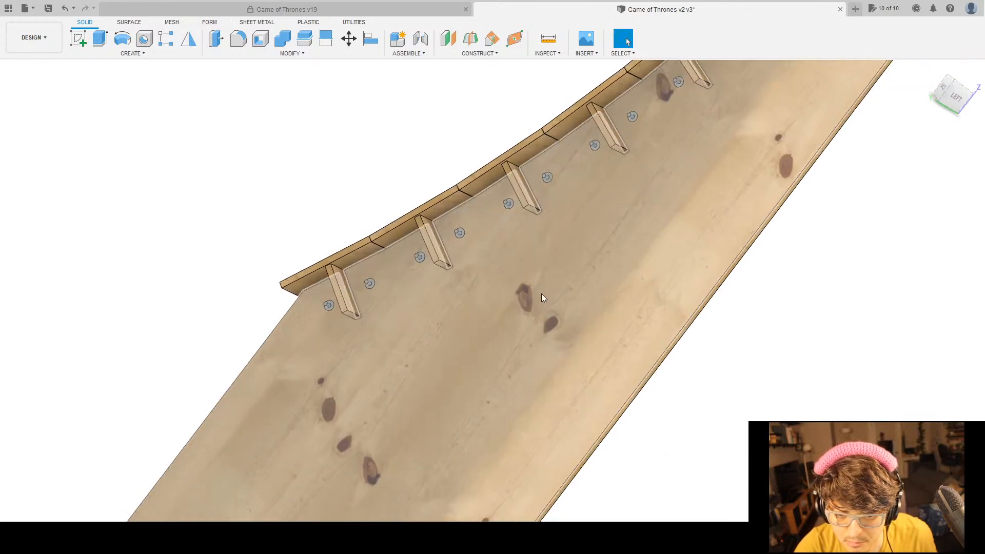
scroll(556, 288, up, 5)
scroll(565, 290, down, 4)
middle_drag(598, 304, 718, 308)
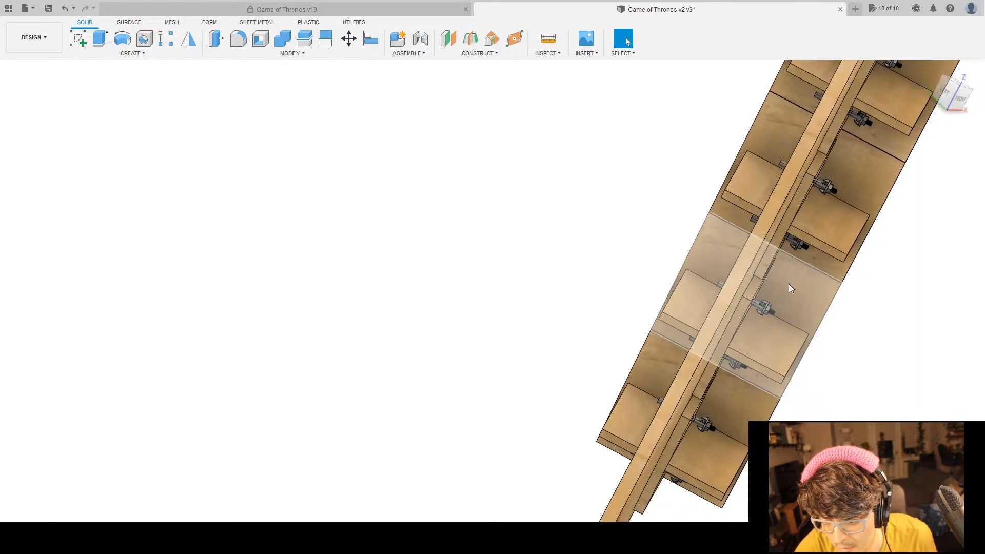
scroll(791, 319, up, 5)
middle_drag(851, 352, 665, 299)
middle_drag(773, 328, 669, 470)
middle_drag(796, 252, 668, 508)
middle_drag(816, 200, 728, 404)
middle_drag(841, 183, 665, 456)
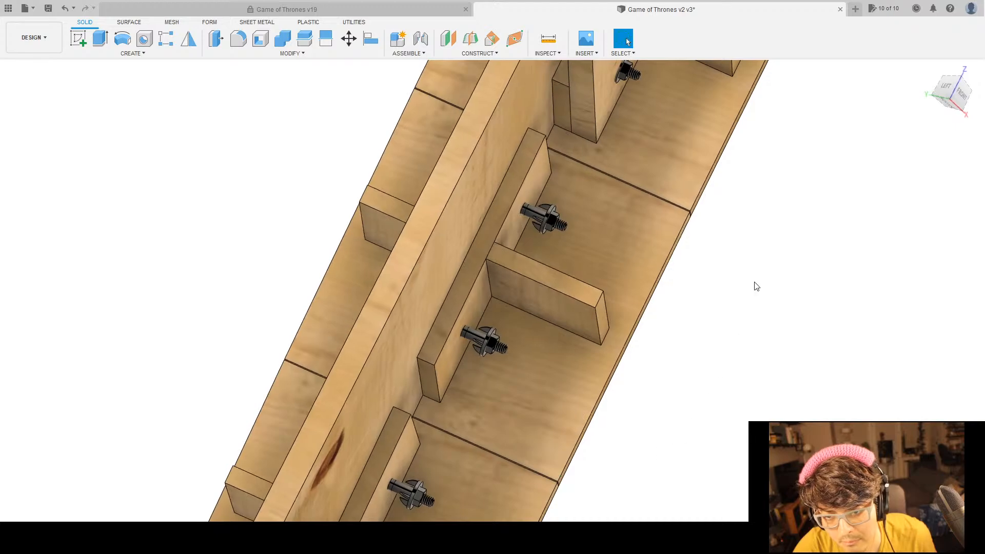
Examine the patterned shelf brackets and bolts around the overlap of the two arch boards.
scroll(758, 278, down, 3)
middle_drag(762, 264, 708, 310)
shift+middle_drag(743, 217, 645, 195)
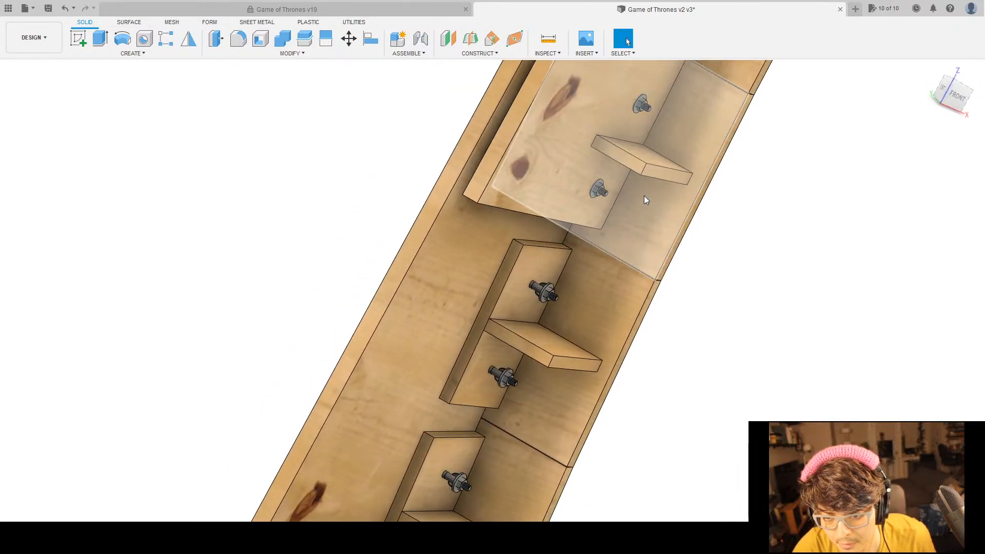
scroll(645, 195, up, 5)
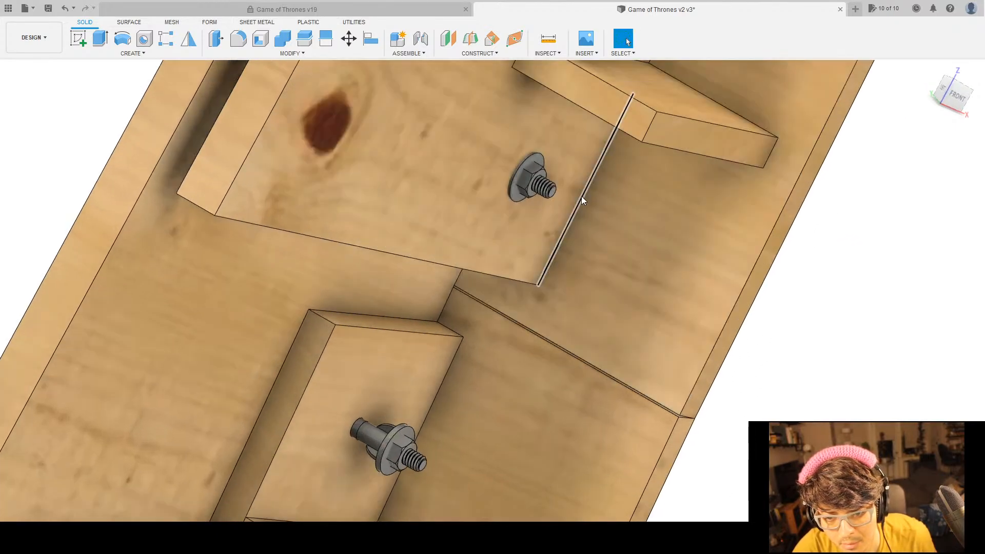
scroll(580, 196, down, 4)
shift+middle_drag(578, 206, 673, 331)
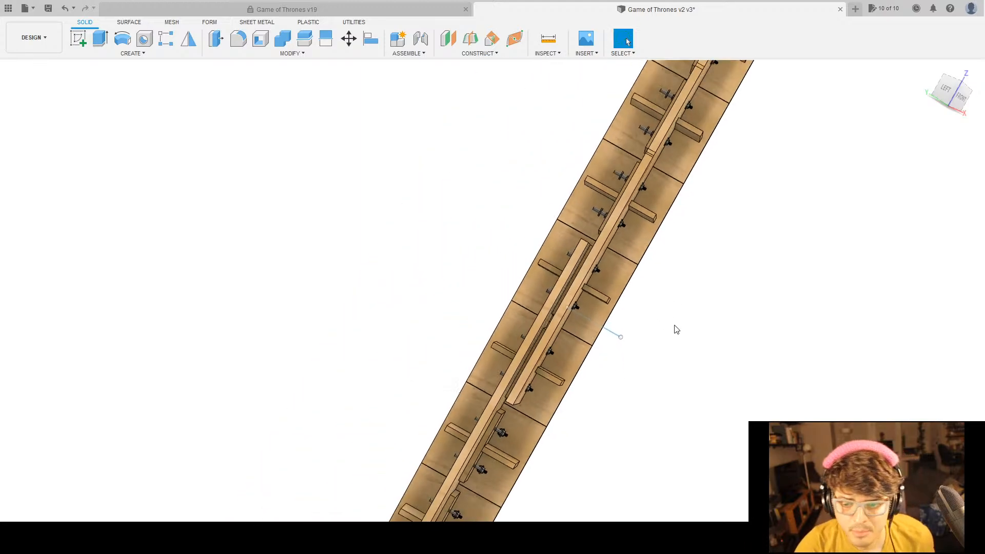
scroll(706, 312, down, 5)
middle_drag(786, 315, 939, 345)
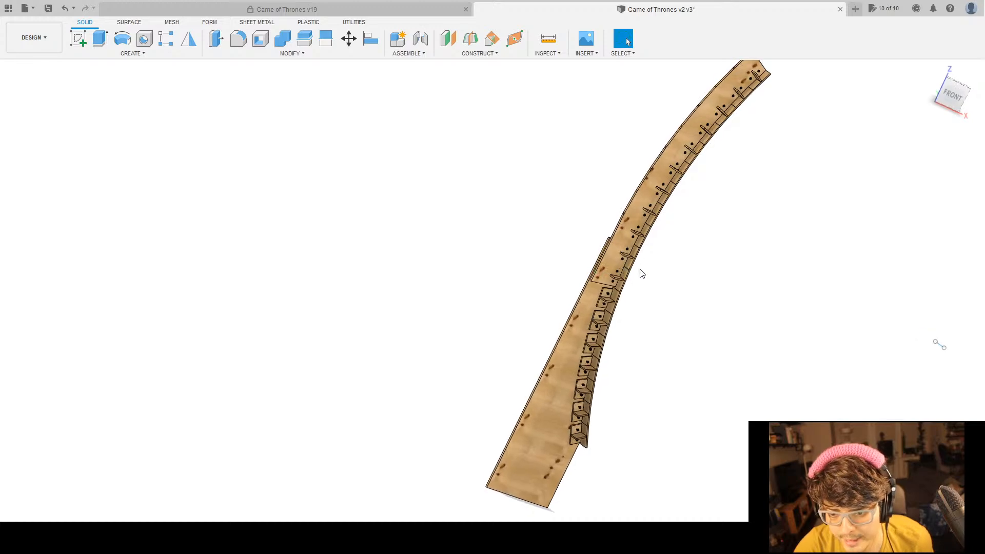
Inspect the first bracket below the board overlap and the corner where its shelf passes through the arch board.
scroll(659, 272, up, 3)
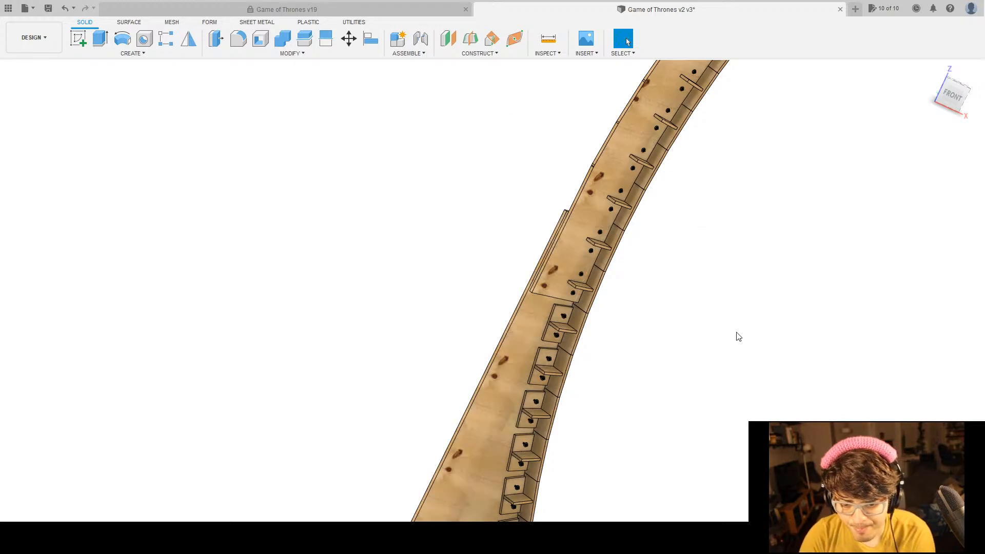
middle_drag(674, 319, 657, 314)
shift+middle_drag(601, 345, 585, 319)
scroll(526, 278, up, 10)
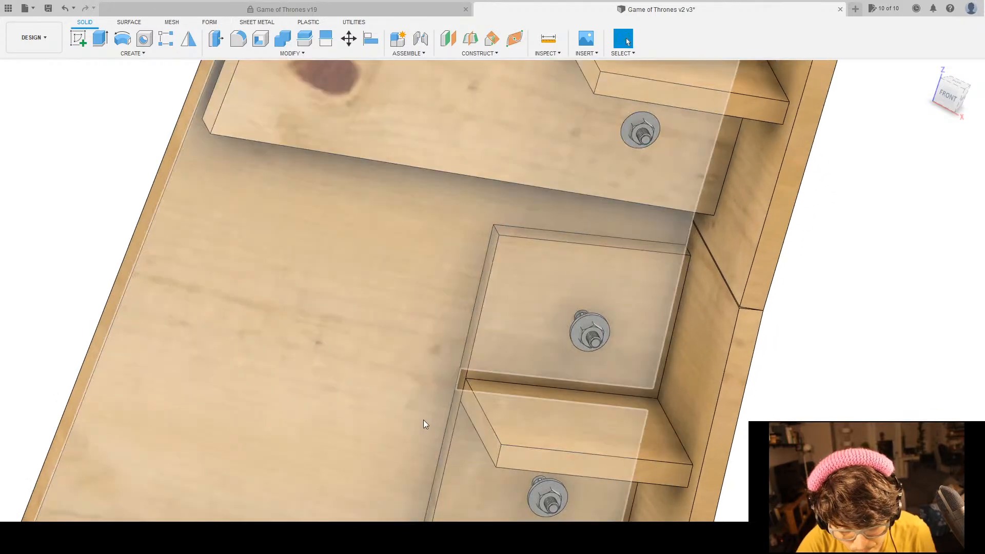
shift+middle_drag(423, 420, 473, 373)
scroll(325, 352, up, 15)
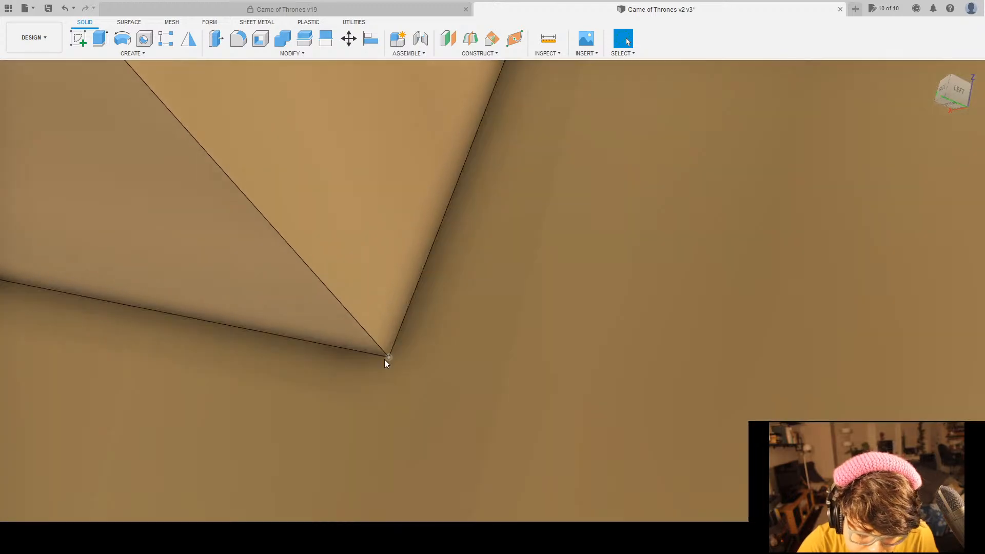
shift+middle_drag(386, 364, 325, 413)
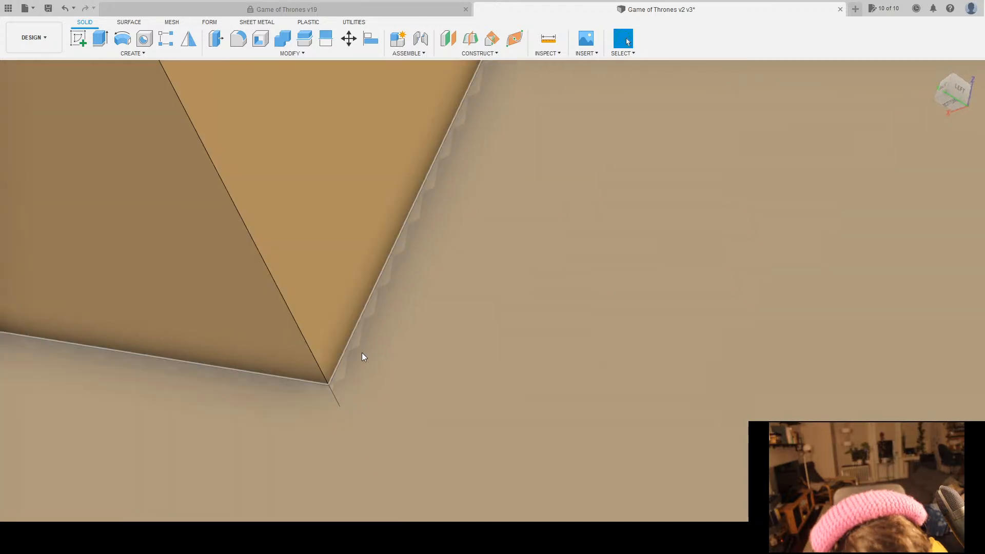
scroll(469, 376, down, 10)
scroll(475, 375, down, 12)
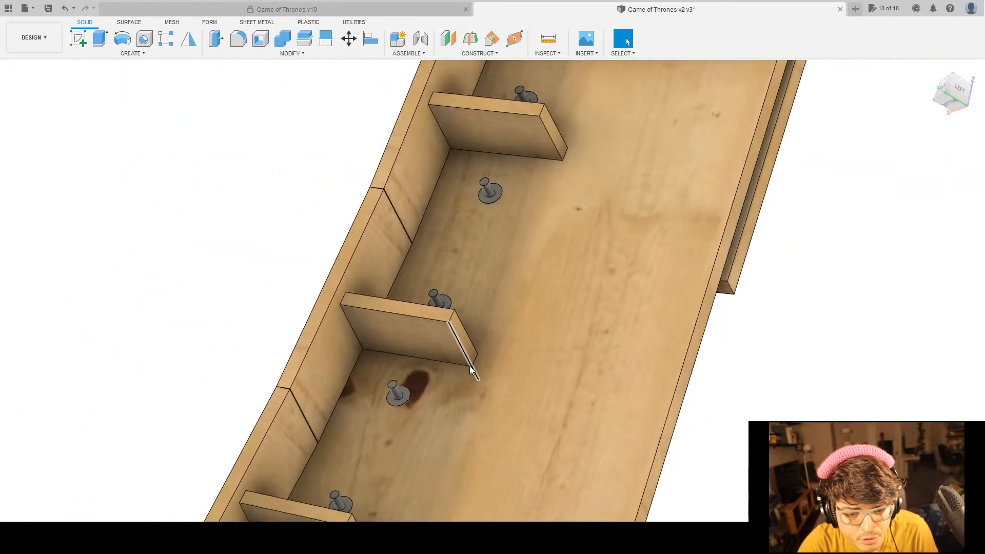
Check how a patterned shelf board meets the curved row of slats on the other side of the arch.
middle_drag(469, 366, 538, 365)
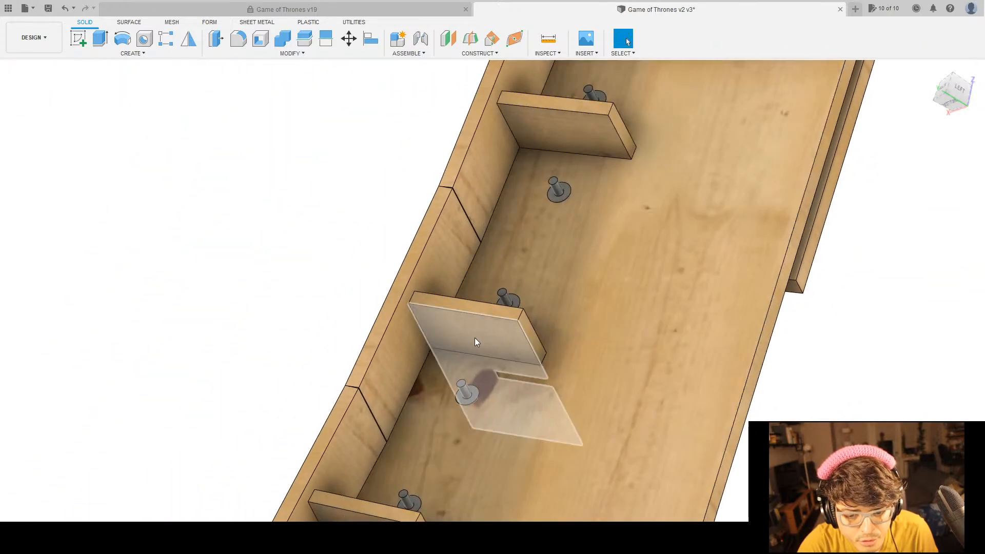
scroll(477, 338, up, 4)
shift+middle_drag(394, 352, 410, 358)
scroll(410, 280, up, 5)
scroll(399, 249, up, 5)
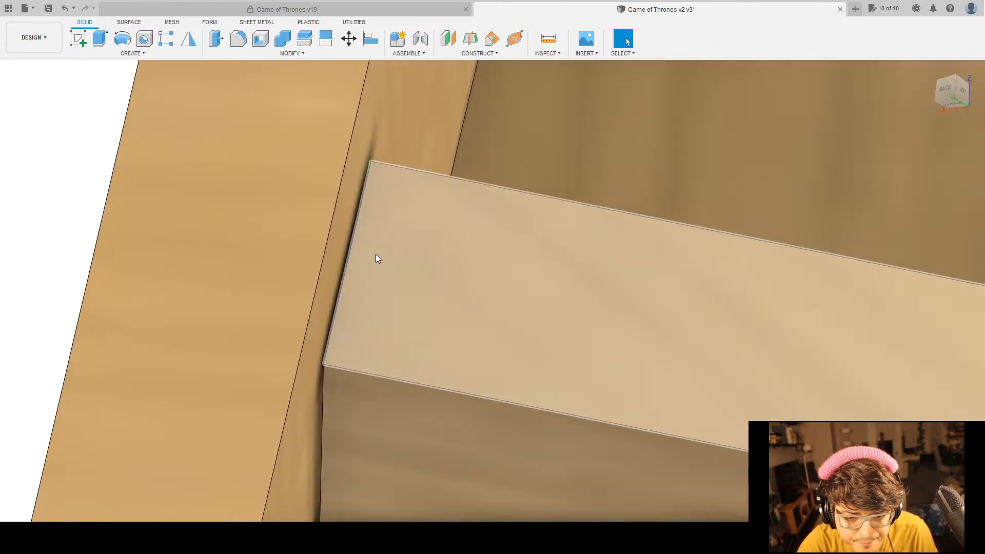
scroll(362, 273, up, 3)
shift+middle_drag(348, 285, 339, 296)
scroll(416, 308, down, 3)
scroll(417, 308, down, 8)
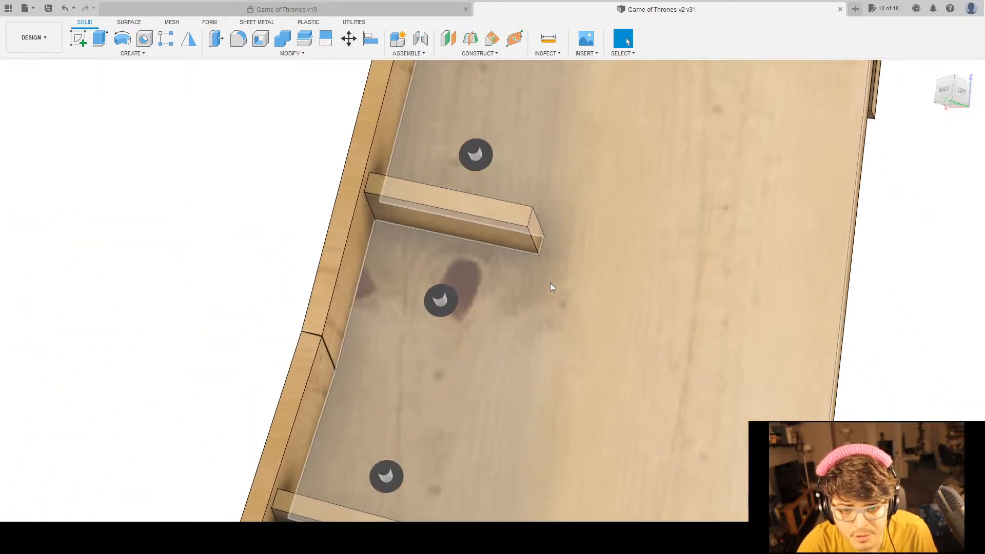
scroll(550, 283, down, 10)
scroll(565, 239, down, 6)
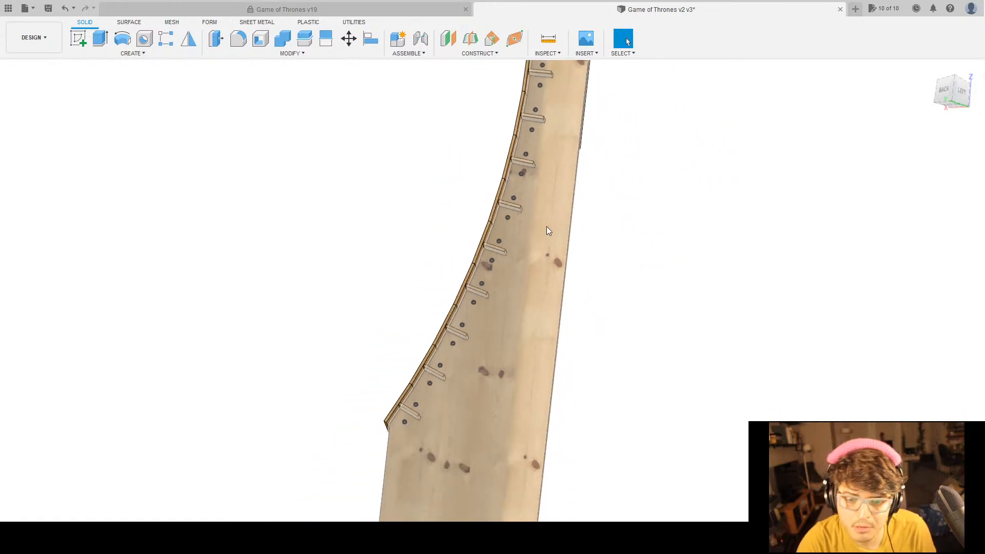
Inspect the protruding bolts of a patterned bracket, and undo the shelf bracket pattern along the arch.
mouse_move(599, 151)
shift+middle_down()
mouse_move(563, 349)
mouse_move(598, 365)
mouse_move(547, 325)
mouse_move(506, 327)
mouse_move(638, 314)
shift+middle_up()
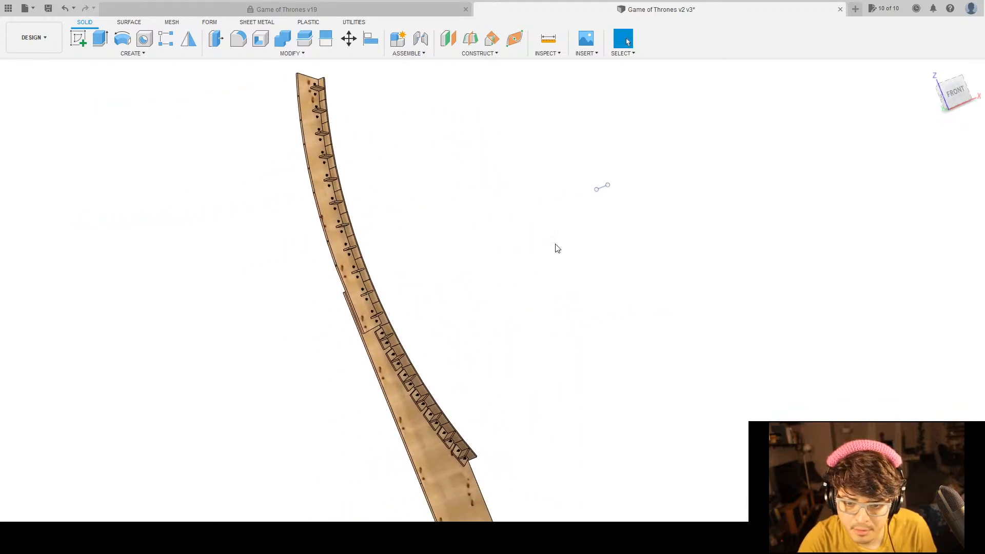
shift+middle_drag(429, 288, 462, 295)
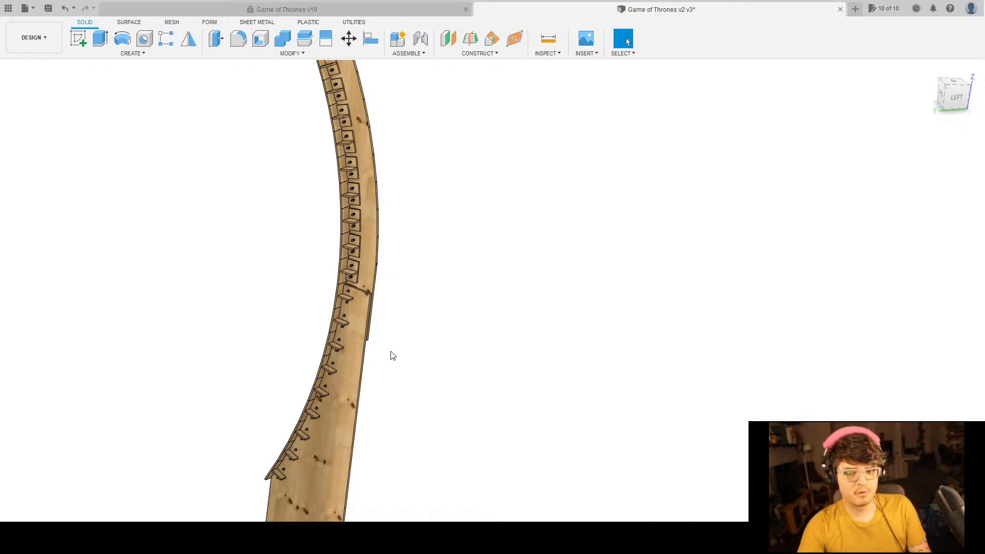
scroll(340, 269, down, 2)
scroll(344, 258, up, 12)
scroll(408, 404, up, 2)
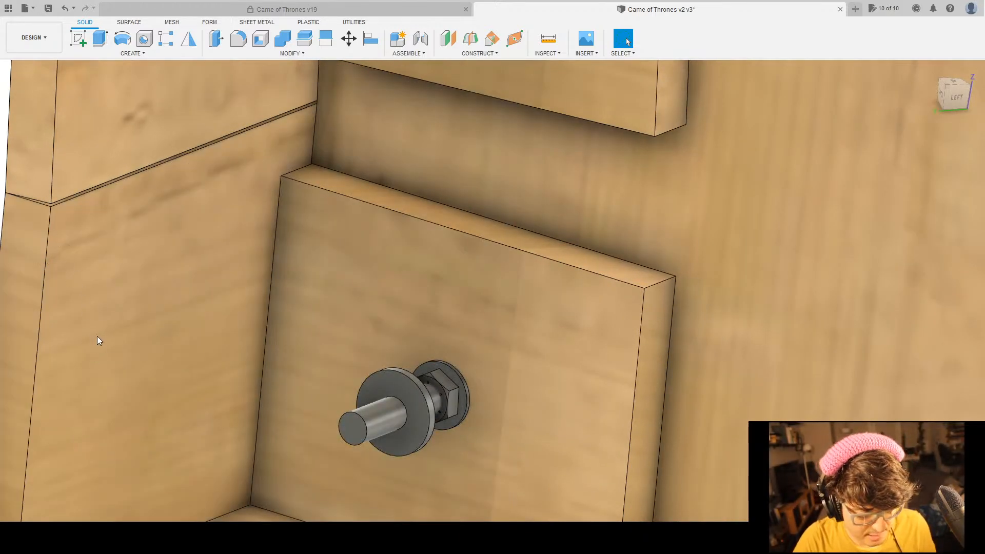
scroll(102, 338, down, 10)
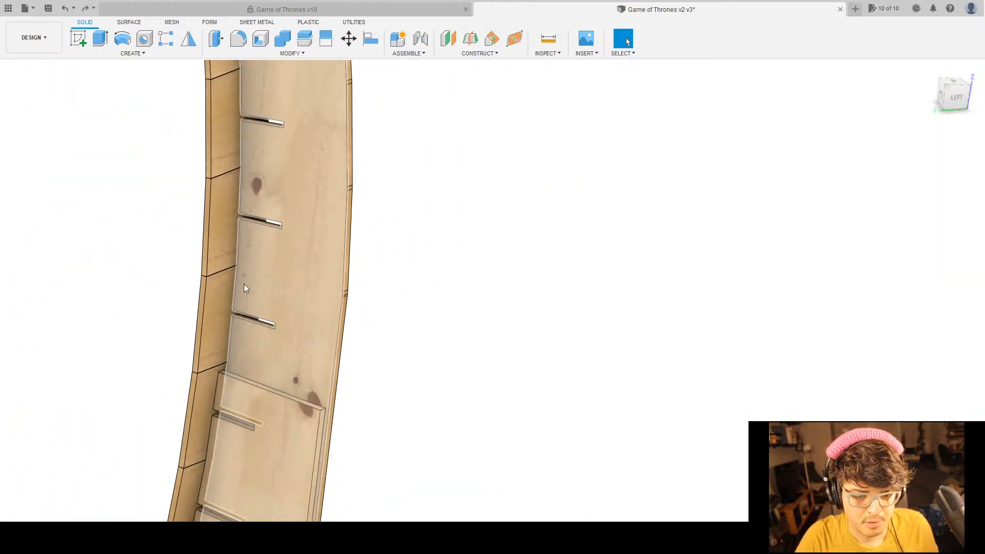
scroll(272, 284, down, 8)
Examine the emptied slots and the slats along the whole arch from several sides.
middle_drag(326, 208, 465, 250)
scroll(420, 97, up, 7)
shift+middle_drag(521, 359, 563, 279)
scroll(370, 210, up, 8)
middle_drag(703, 329, 743, 302)
scroll(716, 349, down, 5)
scroll(717, 349, down, 1)
middle_drag(751, 352, 701, 226)
scroll(719, 256, down, 5)
middle_drag(805, 347, 659, 416)
scroll(672, 274, down, 5)
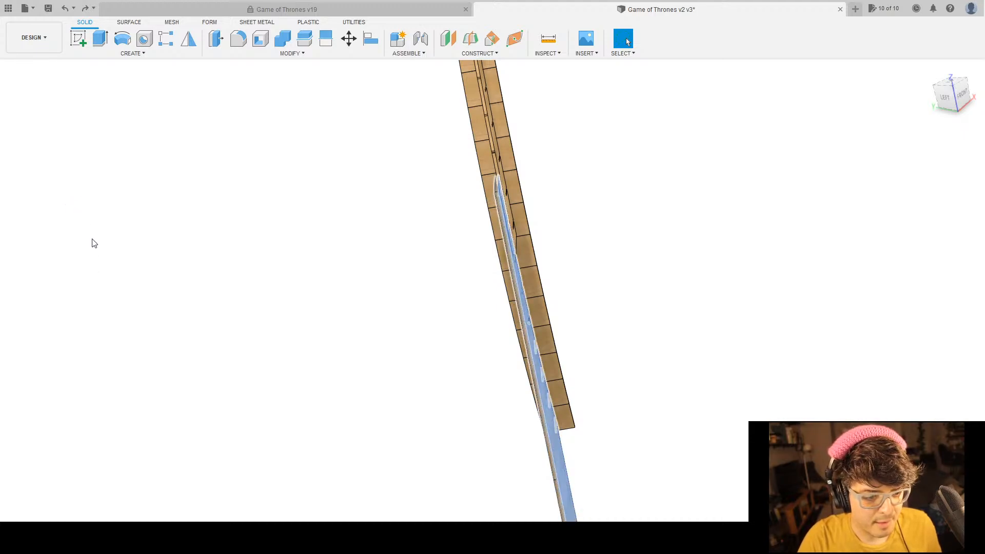
shift+middle_drag(607, 363, 645, 348)
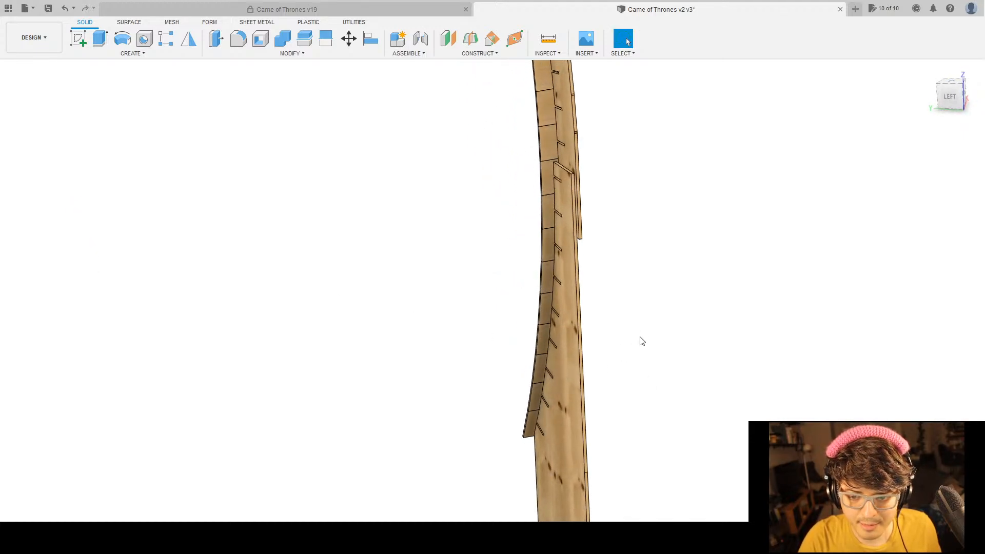
scroll(683, 447, down, 3)
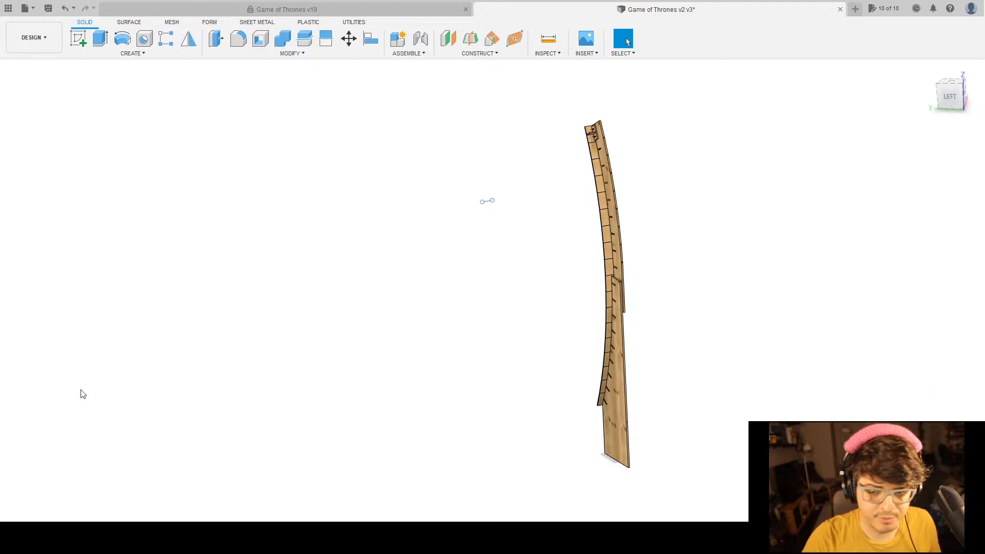
shift+middle_drag(690, 420, 782, 410)
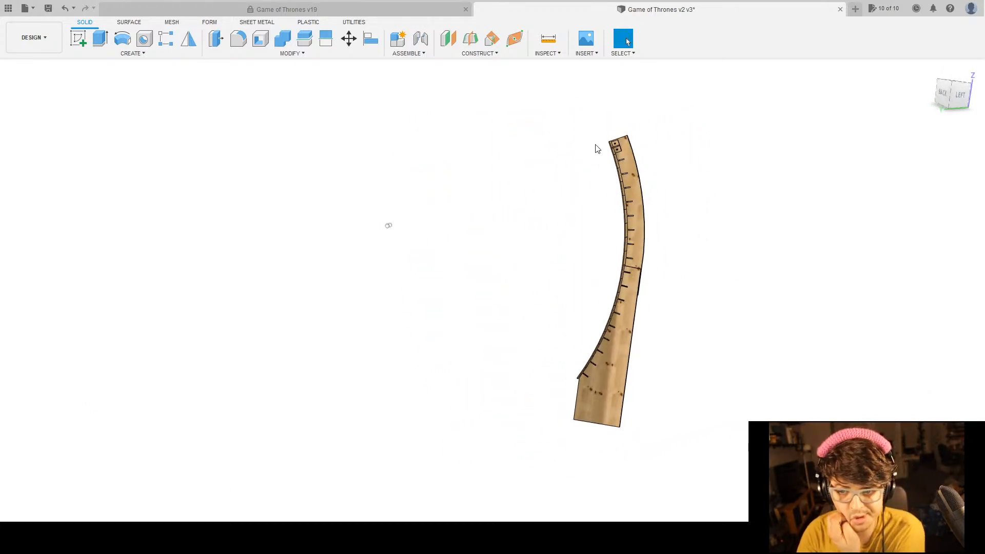
Examine the slots one after another from the upper bracket down the arch.
scroll(635, 138, up, 10)
middle_drag(747, 191, 710, 217)
scroll(405, 159, up, 4)
scroll(543, 297, down, 5)
middle_drag(689, 322, 605, 111)
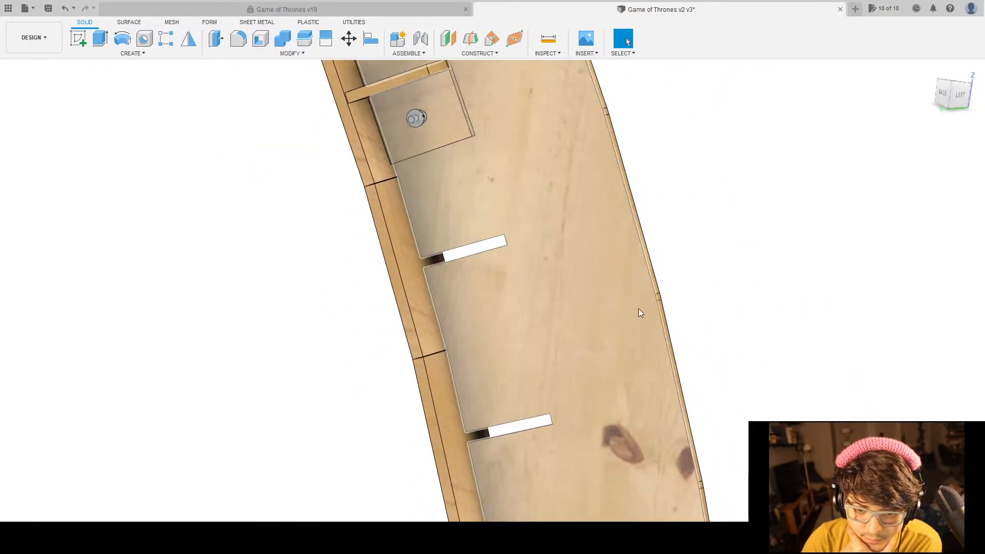
scroll(640, 312, down, 6)
scroll(687, 287, up, 2)
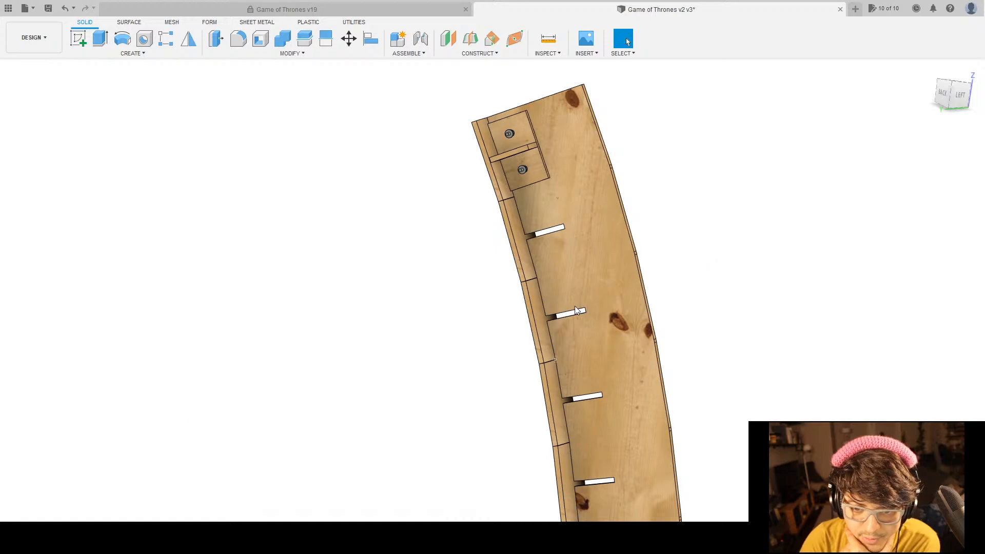
middle_drag(677, 518, 631, 363)
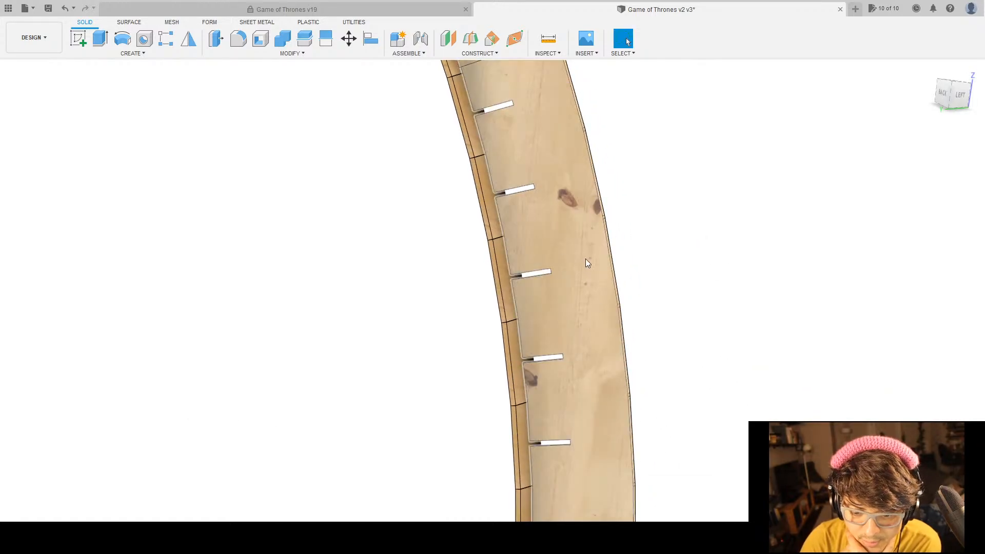
scroll(615, 286, down, 5)
middle_drag(596, 265, 573, 199)
middle_drag(648, 440, 560, 446)
middle_drag(506, 359, 571, 357)
scroll(506, 158, up, 6)
Inspect the original bracket's boards and bolt at the arch's upper end from above.
shift+middle_drag(637, 253, 602, 327)
scroll(495, 131, down, 2)
scroll(497, 131, up, 5)
mouse_move(468, 184)
shift+middle_down()
mouse_move(484, 190)
mouse_move(472, 191)
shift+middle_up()
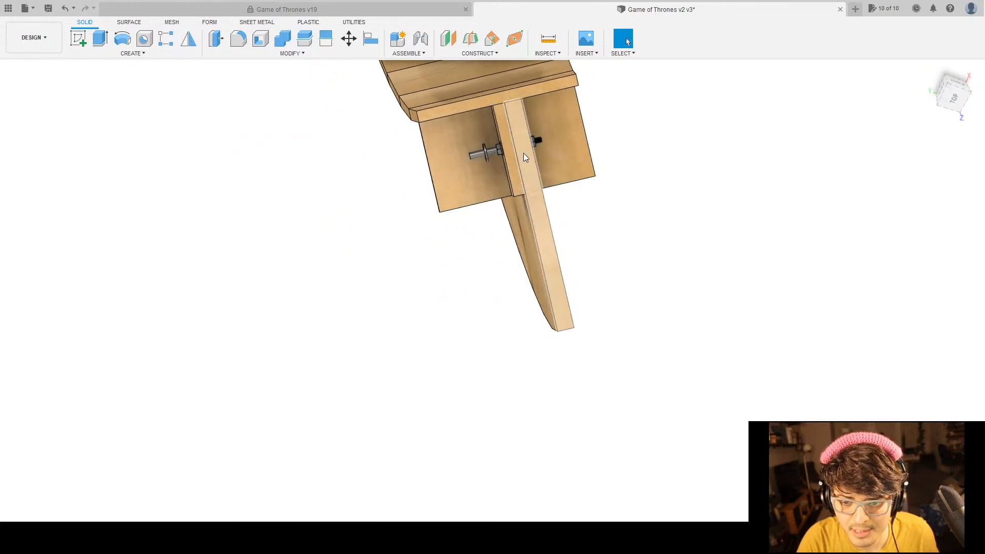
scroll(523, 154, up, 5)
mouse_move(685, 287)
shift+middle_down()
mouse_move(675, 285)
mouse_move(684, 284)
shift+middle_up()
scroll(682, 287, down, 8)
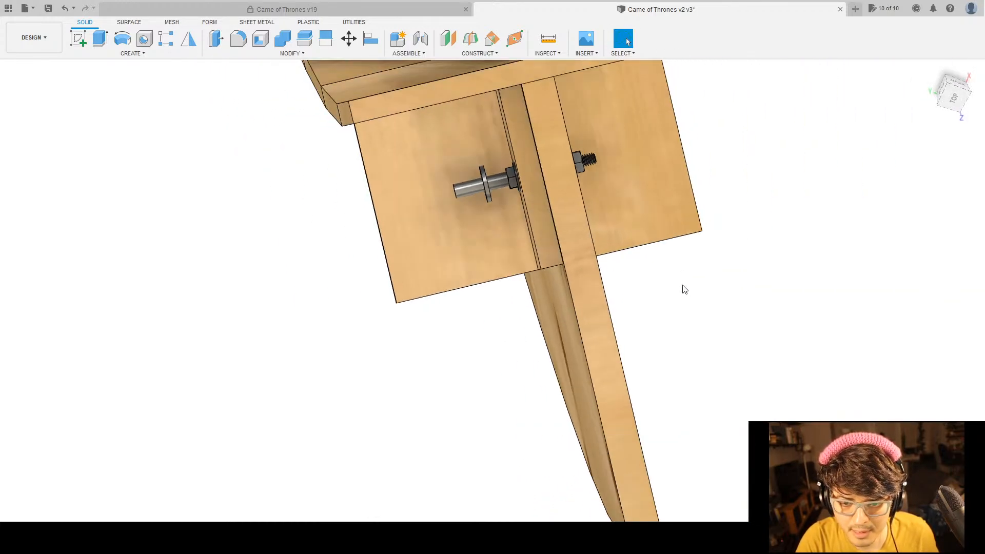
Save the design as a new version and review the whole arch.
middle_drag(741, 345, 601, 216)
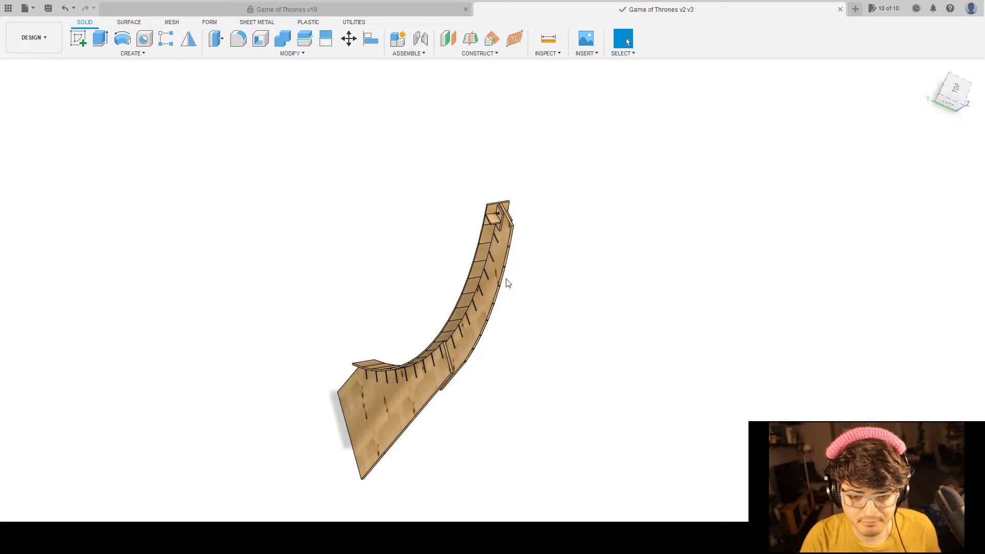
shift+middle_drag(588, 292, 670, 270)
scroll(623, 319, up, 3)
scroll(623, 319, down, 5)
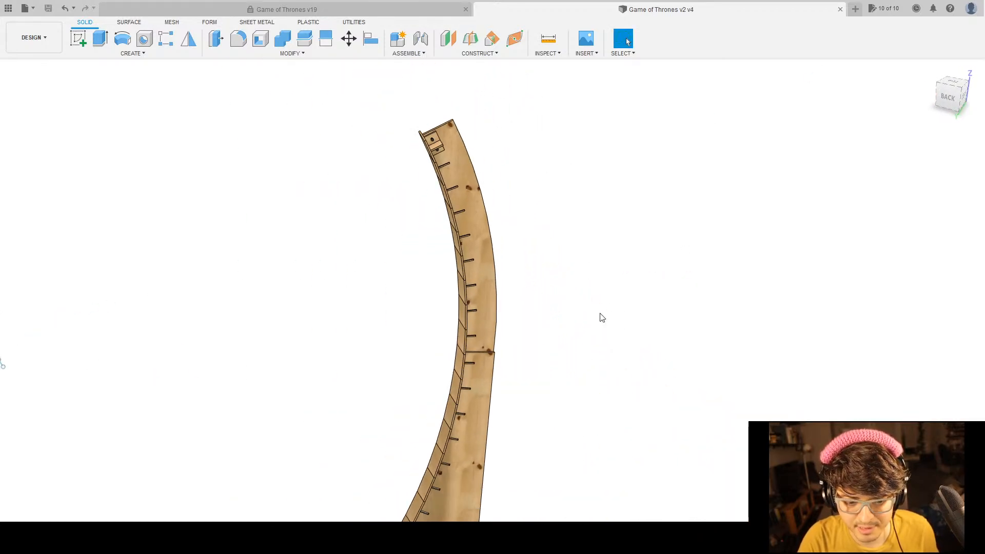
shift+middle_drag(600, 359, 545, 334)
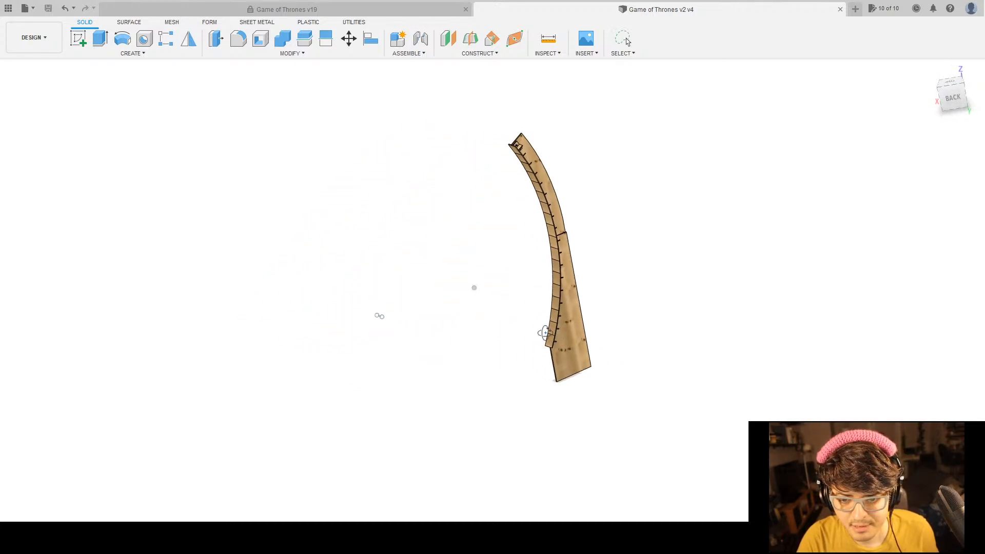